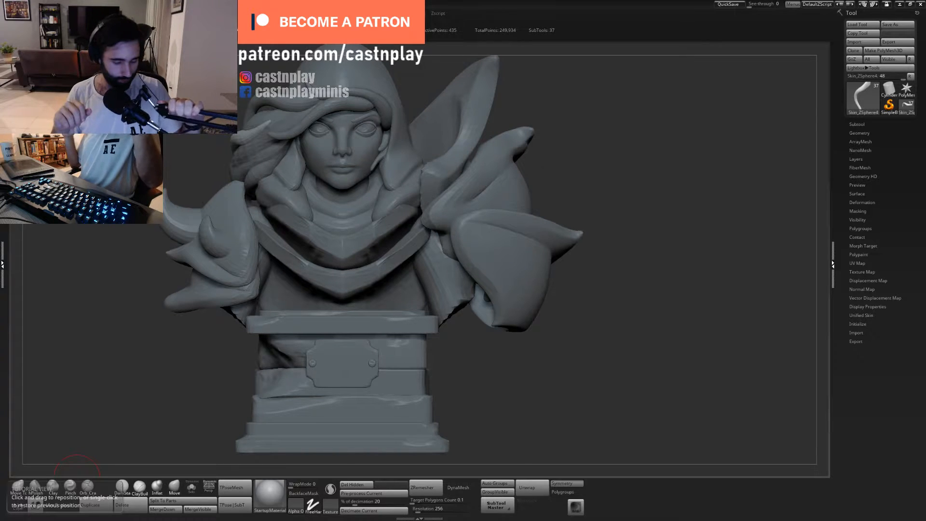
# - Save the hooded bust project
pyautogui.hotkey('ctrl', 's')
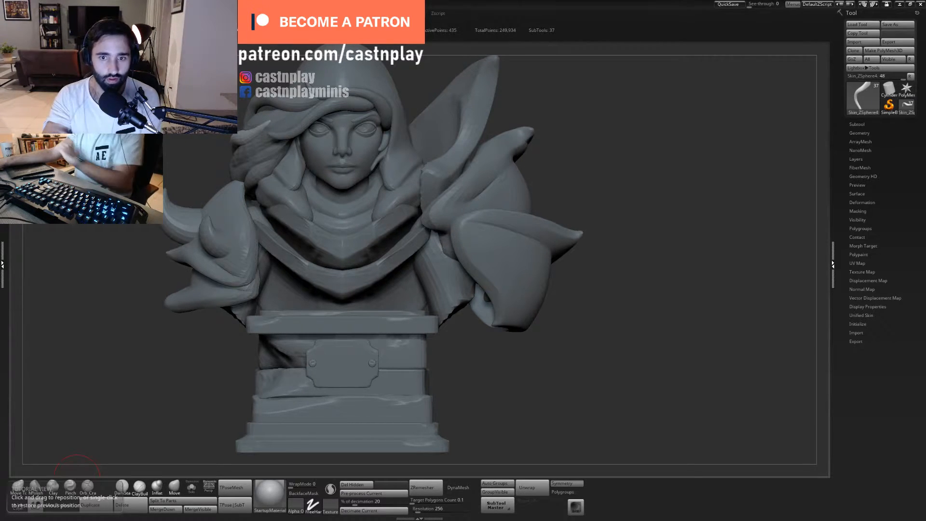
pyautogui.moveTo(641, 139)
pyautogui.mouseDown()
pyautogui.moveTo(596, 137)
pyautogui.moveTo(609, 140)
pyautogui.moveTo(600, 126)
pyautogui.moveTo(636, 127)
pyautogui.mouseUp()
pyautogui.keyDown('alt'); pyautogui.moveTo(636, 127); pyautogui.dragTo(631, 166); pyautogui.keyUp('alt')
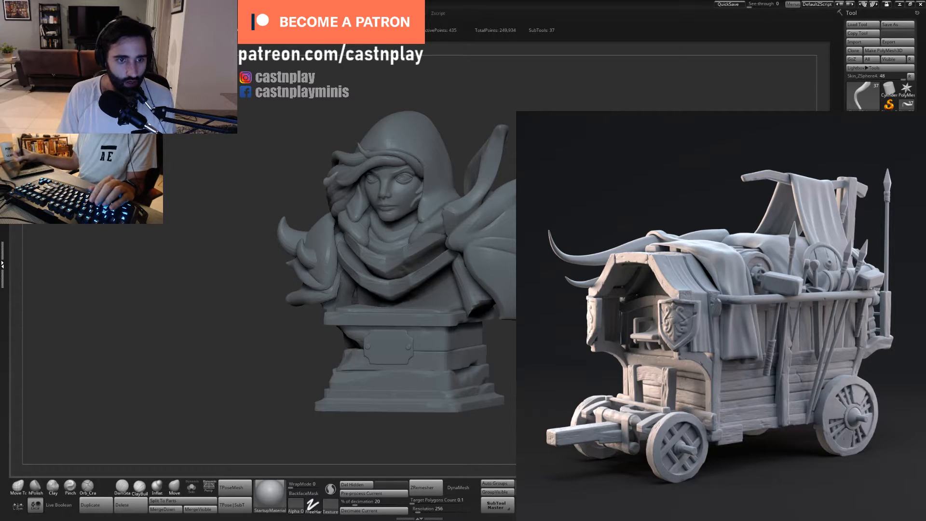
# - Select the main plate of the spiked shoulder armor and enlarge the Move Topological brush's draw size
pyautogui.moveTo(555, 103); pyautogui.dragTo(488, 145)
pyautogui.press('f')
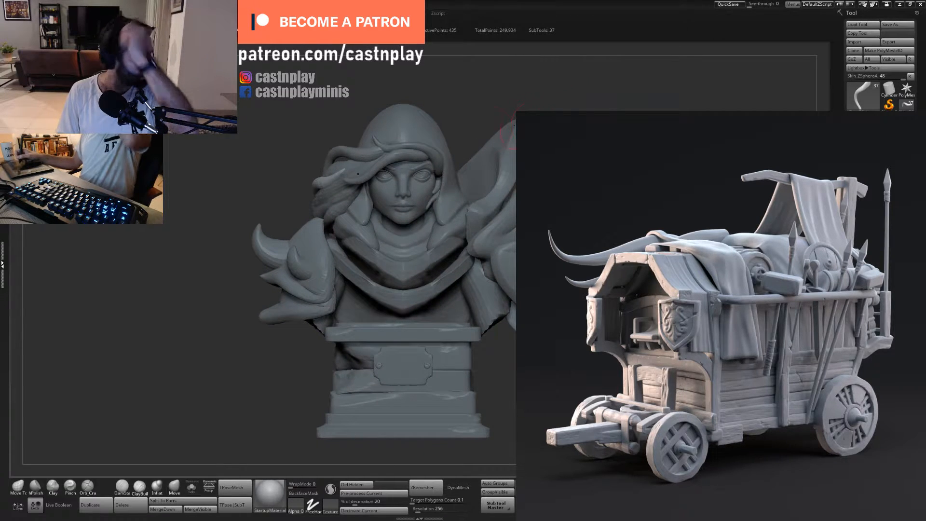
pyautogui.moveTo(555, 107)
pyautogui.mouseDown()
pyautogui.moveTo(515, 134)
pyautogui.moveTo(517, 89)
pyautogui.moveTo(513, 129)
pyautogui.mouseUp()
pyautogui.keyDown('alt'); pyautogui.click(391, 240); pyautogui.keyUp('alt')
pyautogui.press('1')
pyautogui.press('s')
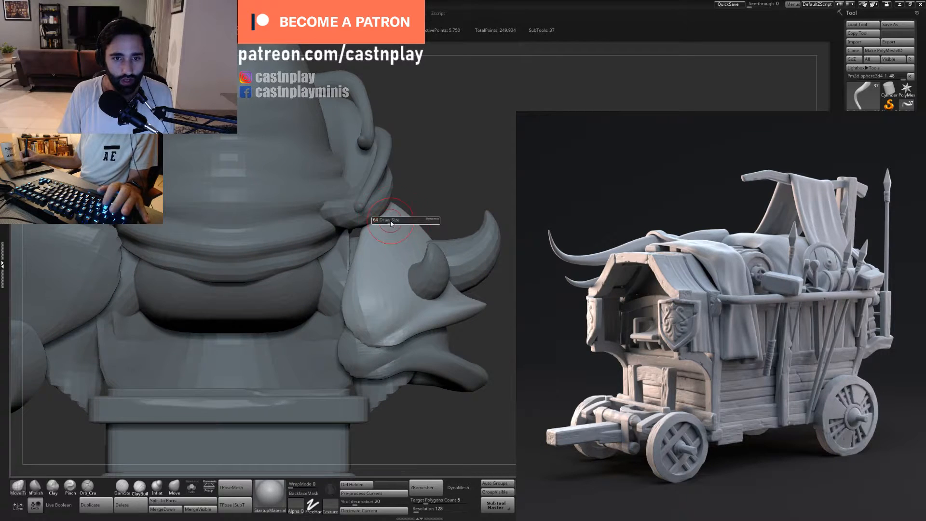
pyautogui.press('s')
pyautogui.moveTo(391, 223); pyautogui.dragTo(418, 218)
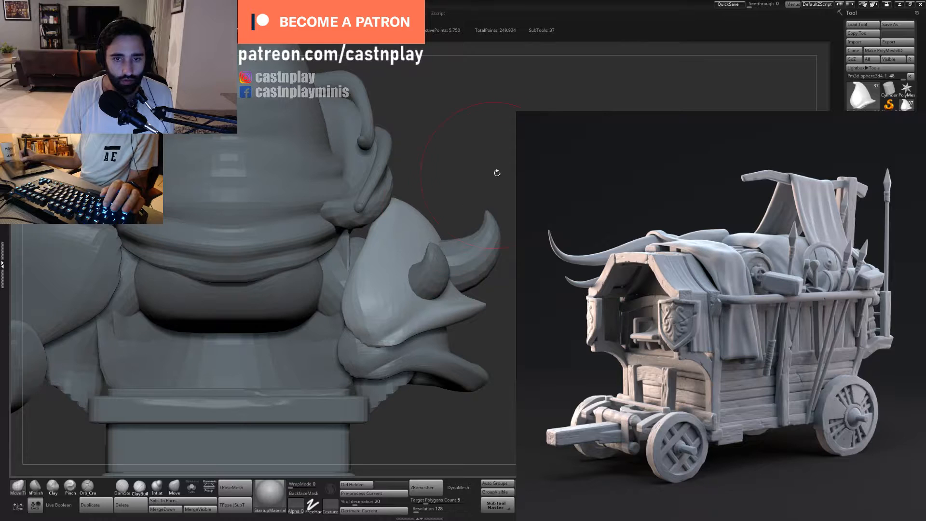
# - Choose the hPolish brush, reduce its draw size and flatten the surface of the shoulder plate
pyautogui.moveTo(497, 172)
pyautogui.mouseDown()
pyautogui.moveTo(407, 221)
pyautogui.moveTo(454, 203)
pyautogui.moveTo(454, 190)
pyautogui.moveTo(464, 252)
pyautogui.moveTo(374, 292)
pyautogui.moveTo(386, 285)
pyautogui.moveTo(390, 316)
pyautogui.moveTo(526, 251)
pyautogui.moveTo(600, 151)
pyautogui.moveTo(535, 270)
pyautogui.moveTo(444, 313)
pyautogui.mouseUp()
pyautogui.moveTo(410, 285)
pyautogui.mouseDown(button='right')
pyautogui.moveTo(437, 267)
pyautogui.moveTo(458, 207)
pyautogui.moveTo(414, 203)
pyautogui.moveTo(405, 174)
pyautogui.moveTo(377, 187)
pyautogui.mouseUp(button='right')
pyautogui.press('b')
pyautogui.press('h')
pyautogui.press('p')
pyautogui.press('s')
pyautogui.moveTo(377, 188); pyautogui.dragTo(359, 187)
pyautogui.moveTo(429, 183); pyautogui.dragTo(370, 200)
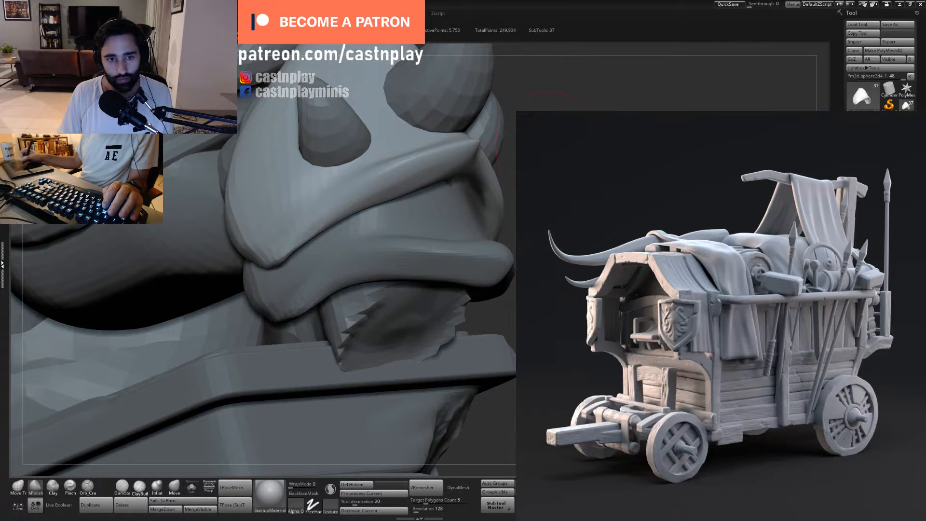
pyautogui.moveTo(550, 145); pyautogui.dragTo(548, 166)
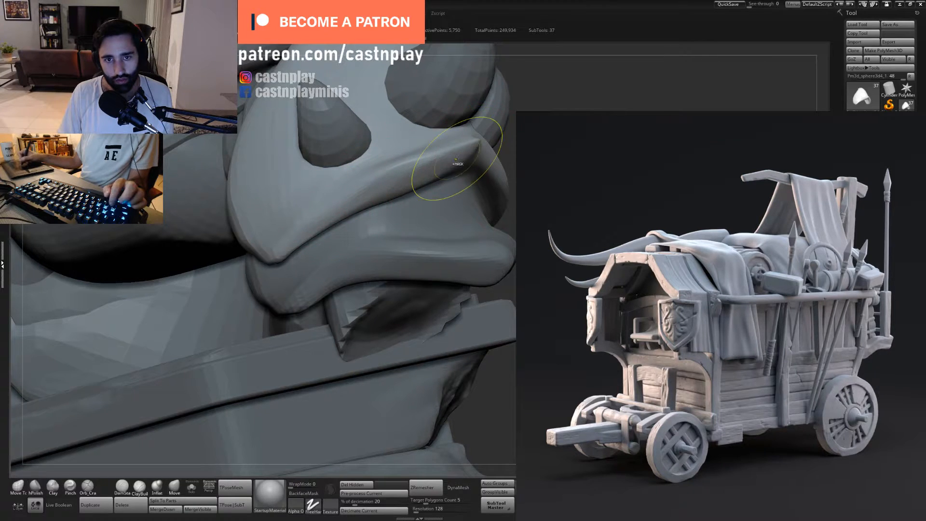
pyautogui.moveTo(613, 154); pyautogui.dragTo(504, 160)
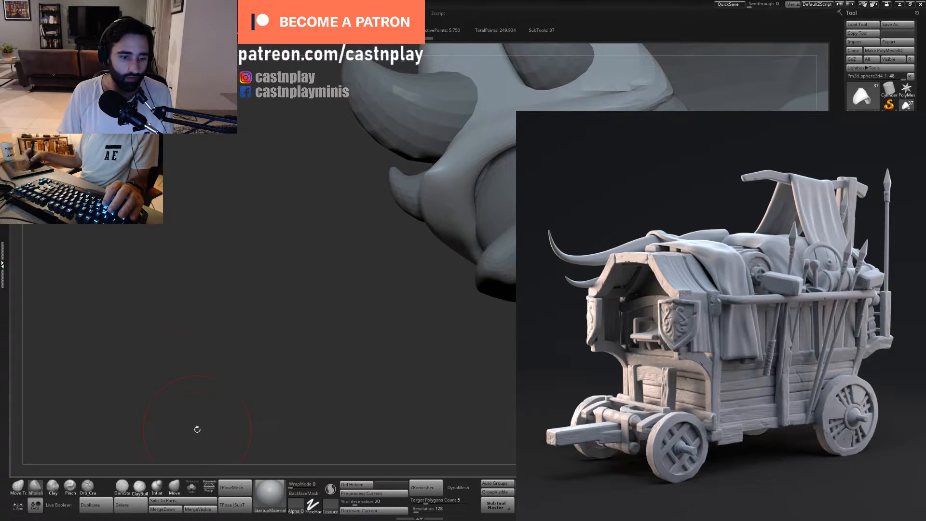
# - Isolate the shoulder plate in Solo mode
pyautogui.click(191, 486)
pyautogui.moveTo(333, 242)
pyautogui.mouseDown()
pyautogui.moveTo(275, 263)
pyautogui.moveTo(332, 237)
pyautogui.mouseUp()
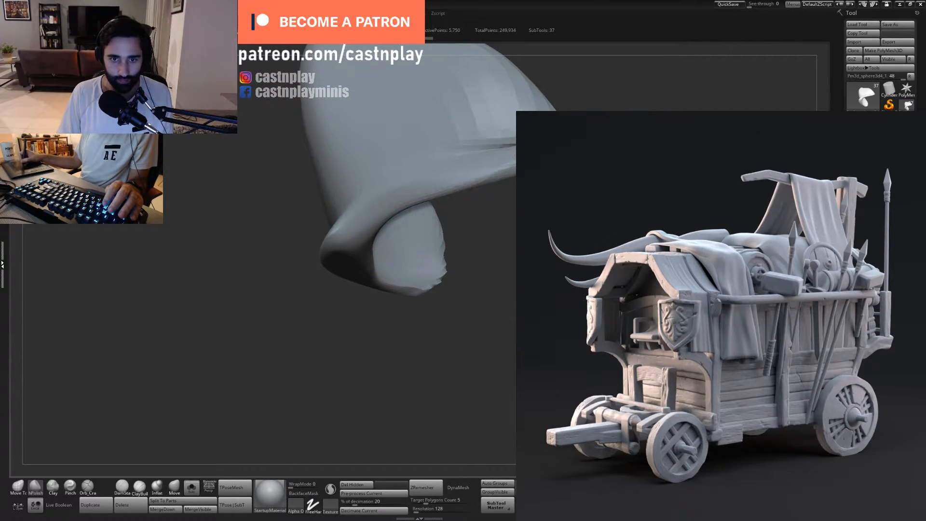
pyautogui.moveTo(506, 170)
pyautogui.mouseDown()
pyautogui.moveTo(476, 178)
pyautogui.moveTo(505, 169)
pyautogui.mouseUp()
# - Try resized hPolish strokes on the isolated plate's surface and undo them
pyautogui.press('s')
pyautogui.moveTo(299, 241)
pyautogui.mouseDown()
pyautogui.moveTo(492, 167)
pyautogui.moveTo(444, 186)
pyautogui.mouseUp()
pyautogui.press('s')
pyautogui.moveTo(458, 232)
pyautogui.keyDown('alt'); pyautogui.mouseDown()
pyautogui.moveTo(449, 299)
pyautogui.moveTo(569, 134)
pyautogui.moveTo(488, 160)
pyautogui.moveTo(424, 193)
pyautogui.moveTo(470, 185)
pyautogui.mouseUp(); pyautogui.keyUp('alt')
pyautogui.hotkey('ctrl', 'z')
pyautogui.hotkey('ctrl', 'z')
# - Polish the broad outer face of the shoulder plate with hPolish strokes
pyautogui.moveTo(599, 75)
pyautogui.keyDown('alt'); pyautogui.mouseDown()
pyautogui.moveTo(639, 120)
pyautogui.moveTo(564, 116)
pyautogui.mouseUp(); pyautogui.keyUp('alt')
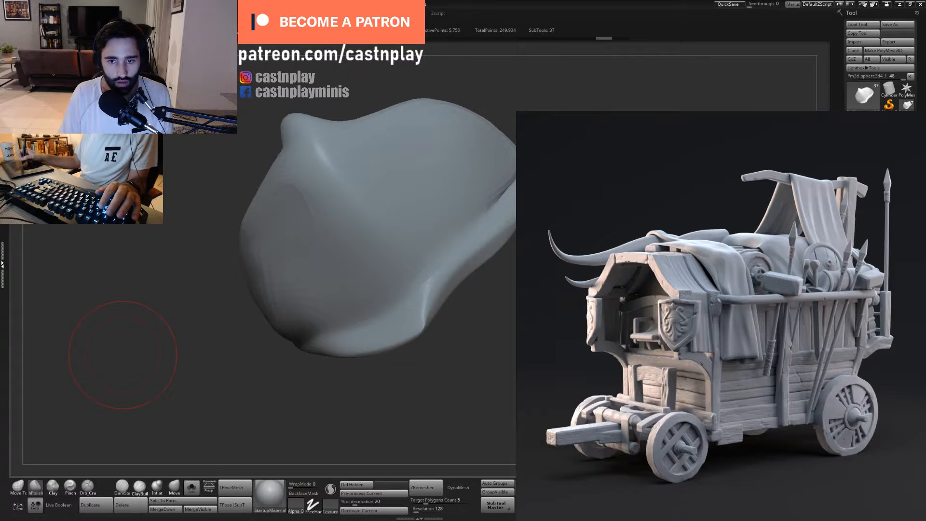
pyautogui.moveTo(123, 355)
pyautogui.mouseDown()
pyautogui.moveTo(85, 369)
pyautogui.moveTo(303, 240)
pyautogui.mouseUp()
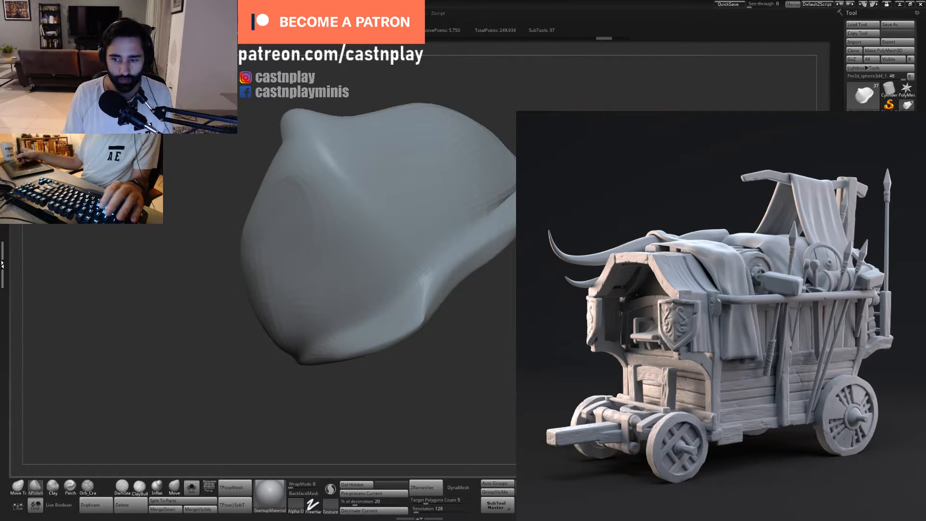
pyautogui.moveTo(559, 263)
pyautogui.mouseDown()
pyautogui.moveTo(571, 265)
pyautogui.moveTo(561, 261)
pyautogui.moveTo(554, 212)
pyautogui.moveTo(530, 255)
pyautogui.moveTo(562, 234)
pyautogui.moveTo(477, 320)
pyautogui.moveTo(475, 349)
pyautogui.moveTo(434, 333)
pyautogui.mouseUp()
pyautogui.moveTo(402, 304)
pyautogui.mouseDown()
pyautogui.moveTo(425, 312)
pyautogui.moveTo(426, 328)
pyautogui.mouseUp()
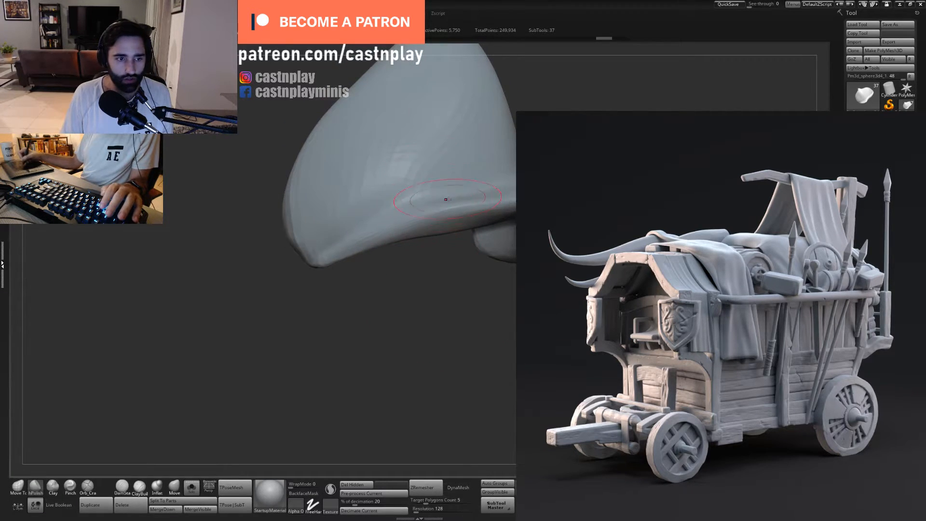
# - Flatten the bevel along the shoulder plate's lower rim with short hPolish strokes
pyautogui.moveTo(460, 208)
pyautogui.mouseDown()
pyautogui.moveTo(438, 218)
pyautogui.moveTo(454, 225)
pyautogui.mouseUp()
pyautogui.moveTo(475, 290); pyautogui.dragTo(450, 271)
pyautogui.moveTo(461, 321); pyautogui.dragTo(414, 292)
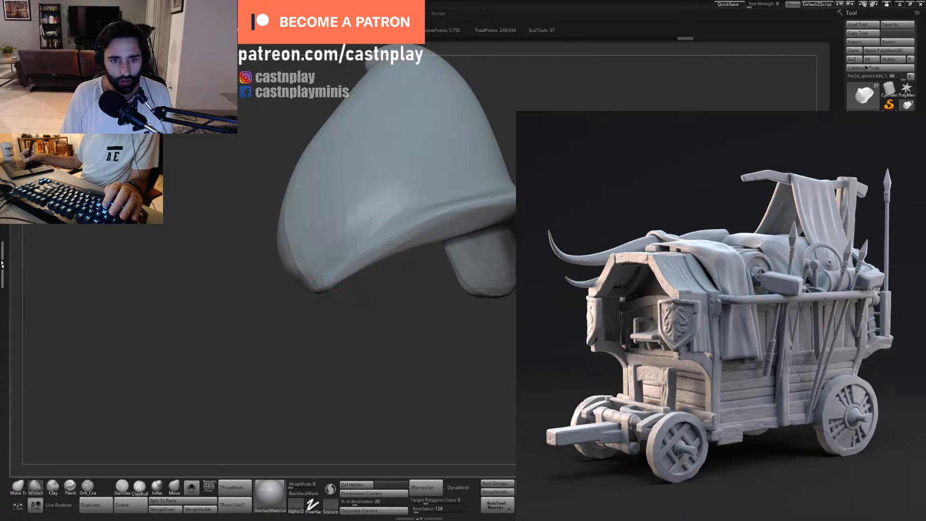
pyautogui.moveTo(391, 242); pyautogui.dragTo(377, 265)
pyautogui.moveTo(413, 234); pyautogui.dragTo(393, 249)
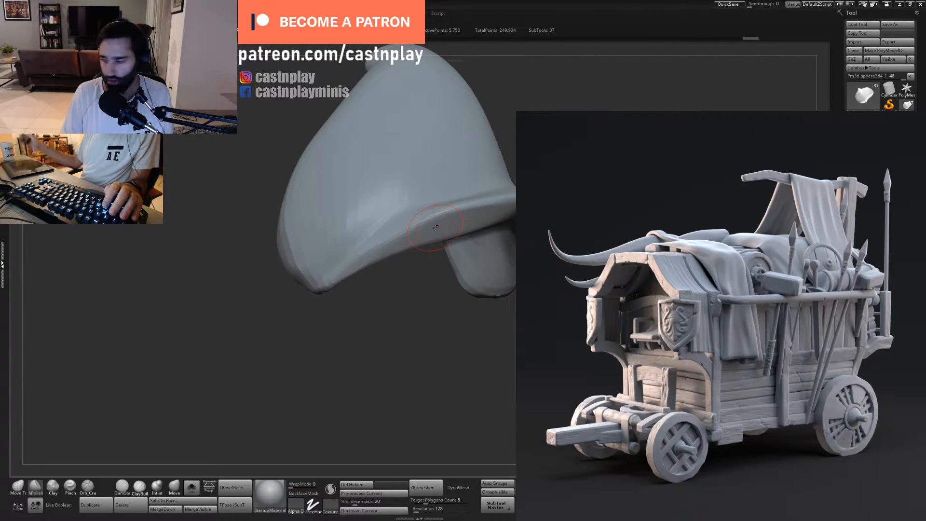
pyautogui.moveTo(436, 223); pyautogui.dragTo(416, 235)
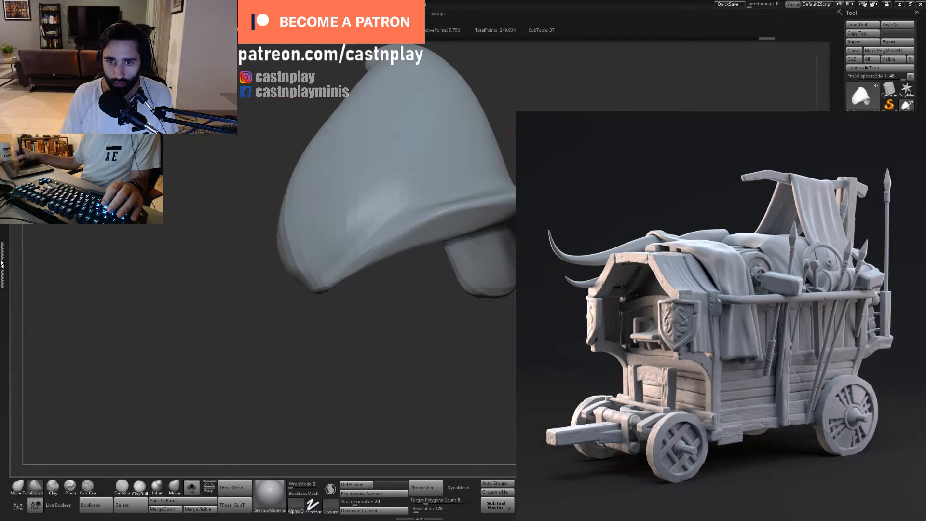
# - Refine the plate's lower edge and adjust the Move Topological brush's draw size
pyautogui.moveTo(415, 333)
pyautogui.mouseDown()
pyautogui.moveTo(352, 338)
pyautogui.moveTo(410, 357)
pyautogui.mouseUp()
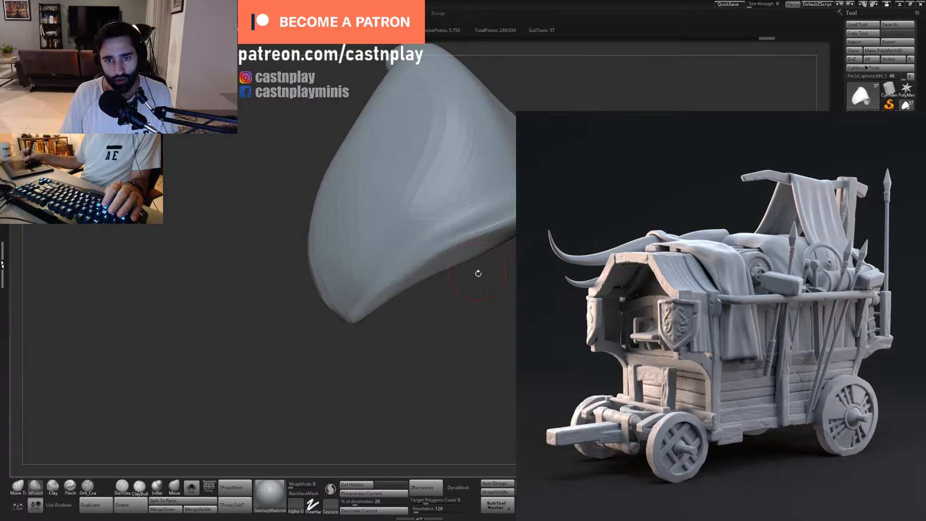
pyautogui.moveTo(477, 273); pyautogui.dragTo(514, 241)
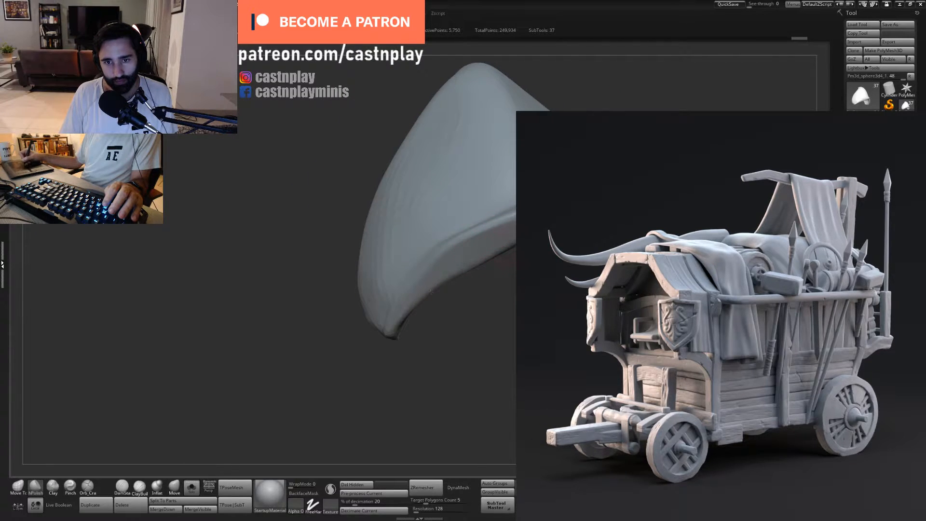
pyautogui.moveTo(431, 292)
pyautogui.mouseDown()
pyautogui.moveTo(471, 302)
pyautogui.moveTo(467, 268)
pyautogui.mouseUp()
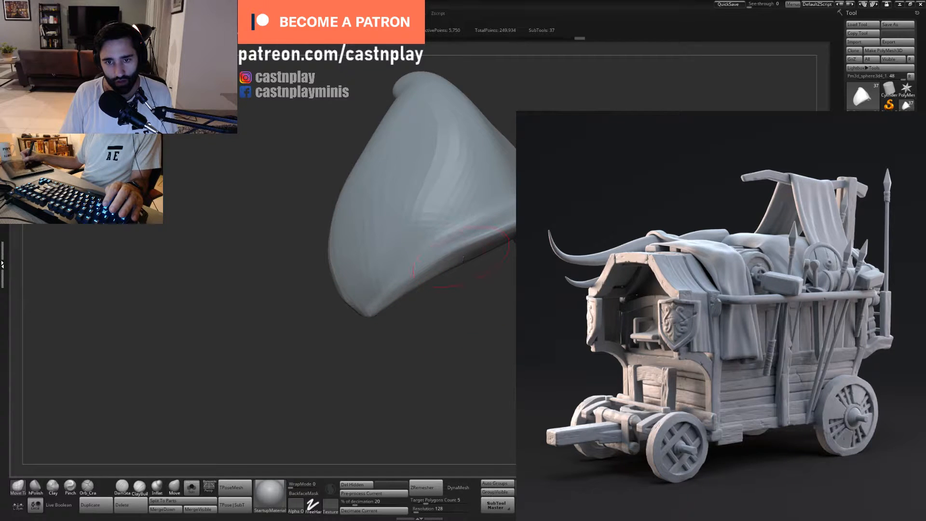
pyautogui.press('s')
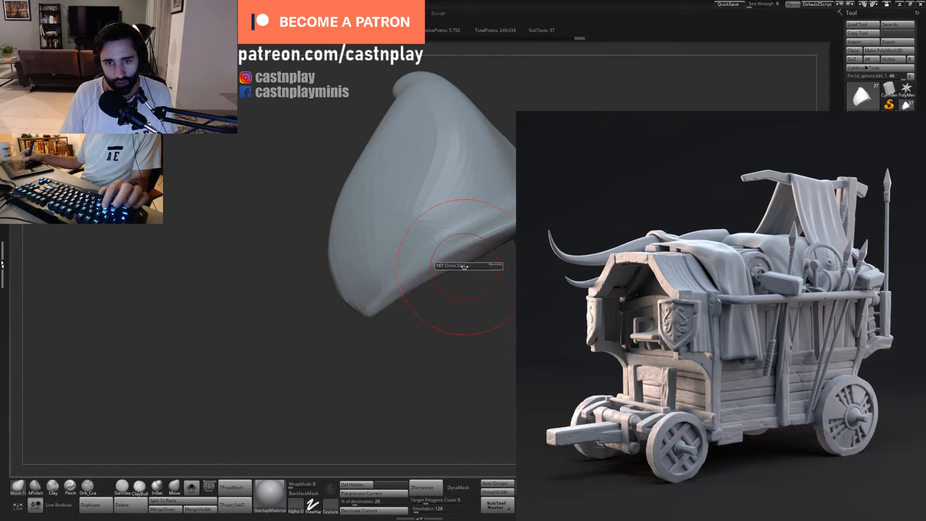
pyautogui.moveTo(469, 265)
pyautogui.mouseDown()
pyautogui.moveTo(509, 265)
pyautogui.moveTo(517, 253)
pyautogui.moveTo(562, 278)
pyautogui.moveTo(579, 311)
pyautogui.moveTo(565, 357)
pyautogui.moveTo(549, 313)
pyautogui.moveTo(566, 342)
pyautogui.moveTo(551, 355)
pyautogui.moveTo(552, 385)
pyautogui.mouseUp()
pyautogui.press('s')
# - Select the Pinch brush, adjust its draw size and sharpen the ridge across the shoulder plate
pyautogui.press('4')
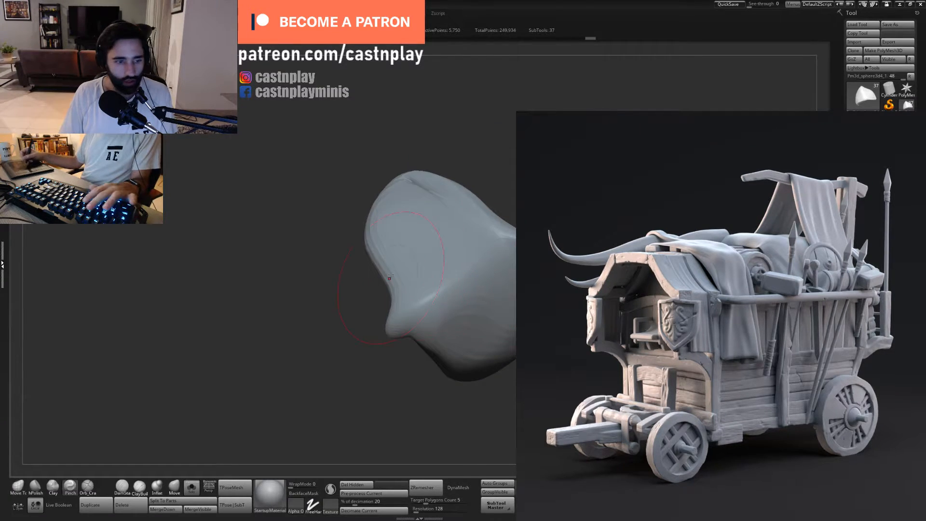
pyautogui.press('s')
pyautogui.moveTo(447, 292); pyautogui.dragTo(411, 318)
pyautogui.press('s')
pyautogui.moveTo(417, 309); pyautogui.dragTo(498, 261)
pyautogui.moveTo(494, 263); pyautogui.dragTo(507, 255, button='right')
pyautogui.press('s')
pyautogui.moveTo(486, 262); pyautogui.dragTo(510, 249)
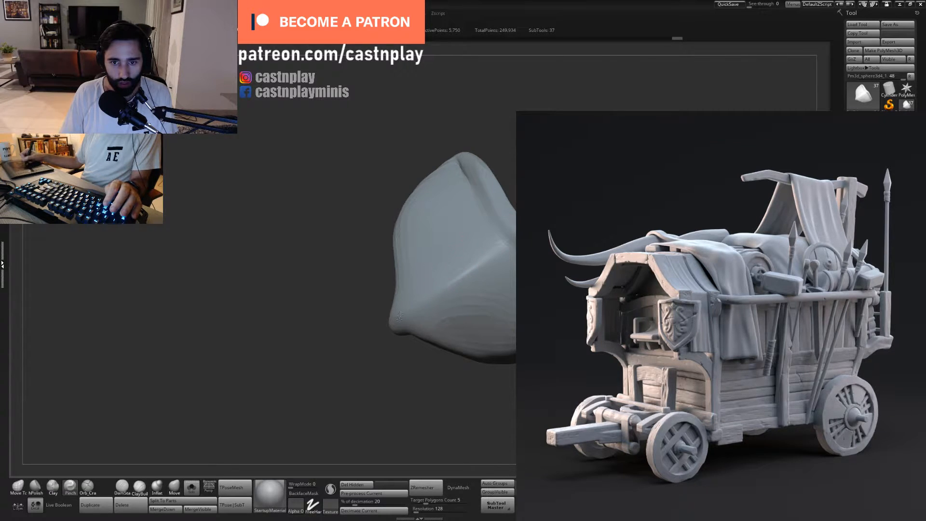
# - Pinch the ridge down to the plate's pointed corner to tighten it
pyautogui.moveTo(400, 317); pyautogui.dragTo(397, 318)
pyautogui.moveTo(446, 300); pyautogui.dragTo(399, 317)
pyautogui.moveTo(502, 251)
pyautogui.mouseDown()
pyautogui.moveTo(449, 295)
pyautogui.moveTo(400, 317)
pyautogui.moveTo(367, 285)
pyautogui.mouseUp()
pyautogui.moveTo(535, 193)
pyautogui.mouseDown()
pyautogui.moveTo(608, 177)
pyautogui.moveTo(525, 199)
pyautogui.moveTo(521, 255)
pyautogui.moveTo(533, 248)
pyautogui.mouseUp()
# - Undo the last stroke and carve a groove beneath the plate's raised rim with the Orb_Cracks brush
pyautogui.press('5')
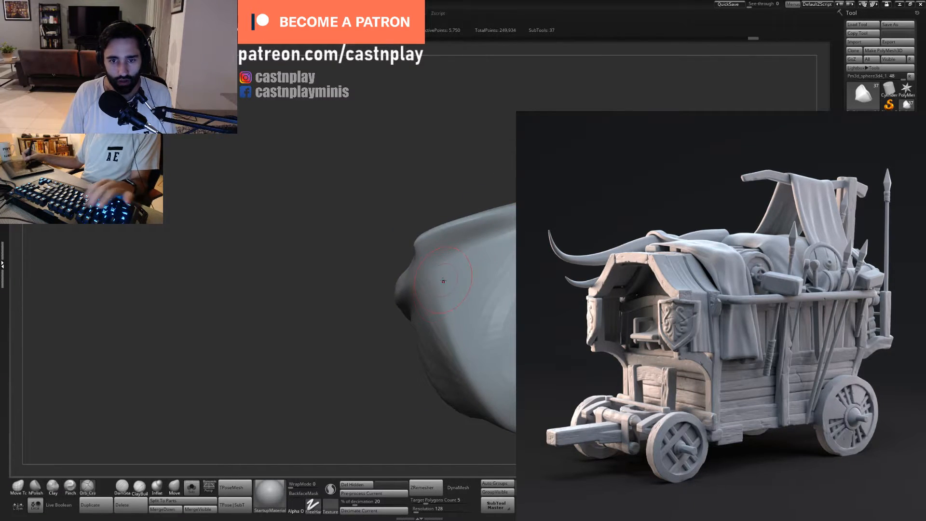
pyautogui.hotkey('ctrl', 'z')
pyautogui.moveTo(440, 281)
pyautogui.mouseDown()
pyautogui.moveTo(492, 269)
pyautogui.moveTo(484, 232)
pyautogui.moveTo(496, 222)
pyautogui.moveTo(449, 261)
pyautogui.mouseUp()
pyautogui.moveTo(366, 279); pyautogui.dragTo(369, 270)
pyautogui.moveTo(451, 263); pyautogui.dragTo(434, 275)
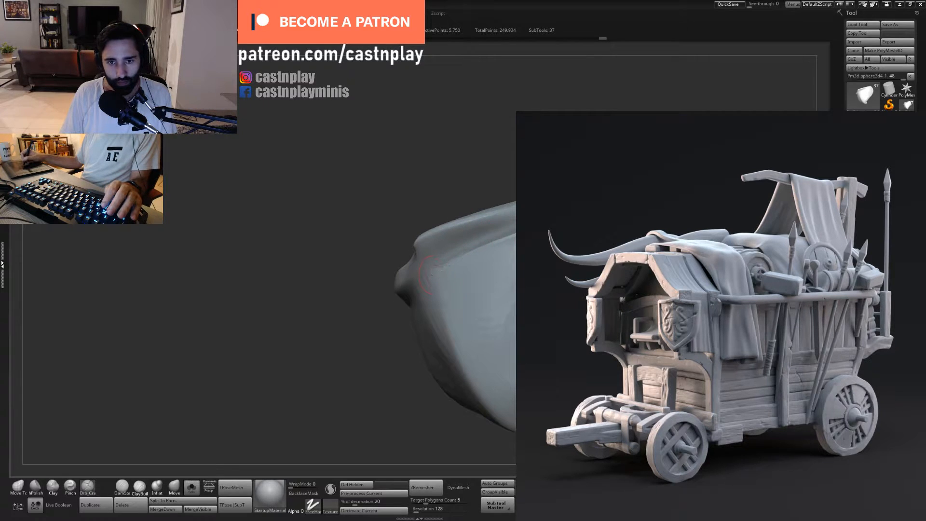
pyautogui.moveTo(481, 249); pyautogui.dragTo(499, 243)
pyautogui.moveTo(367, 299); pyautogui.dragTo(369, 261)
# - Flatten the rim and the surface beside the carved groove with the hPolish brush
pyautogui.press('2')
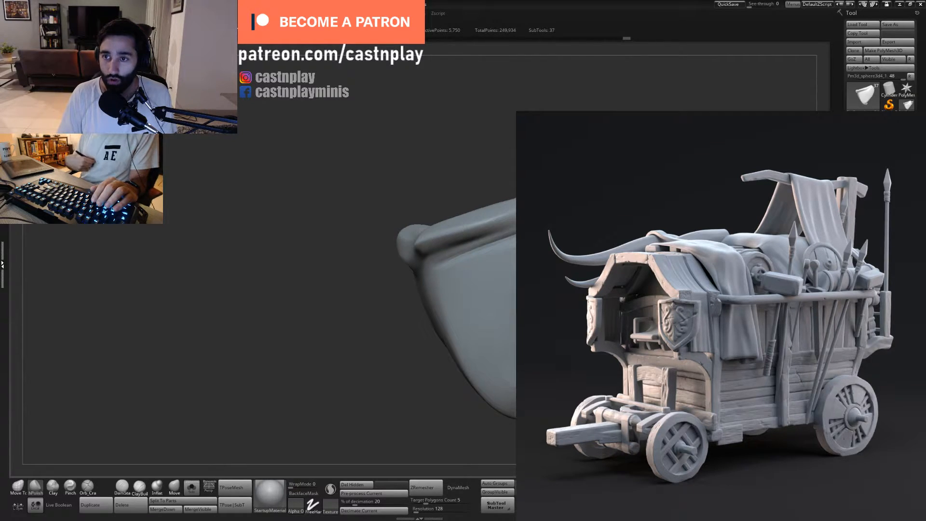
pyautogui.moveTo(440, 238); pyautogui.dragTo(463, 230)
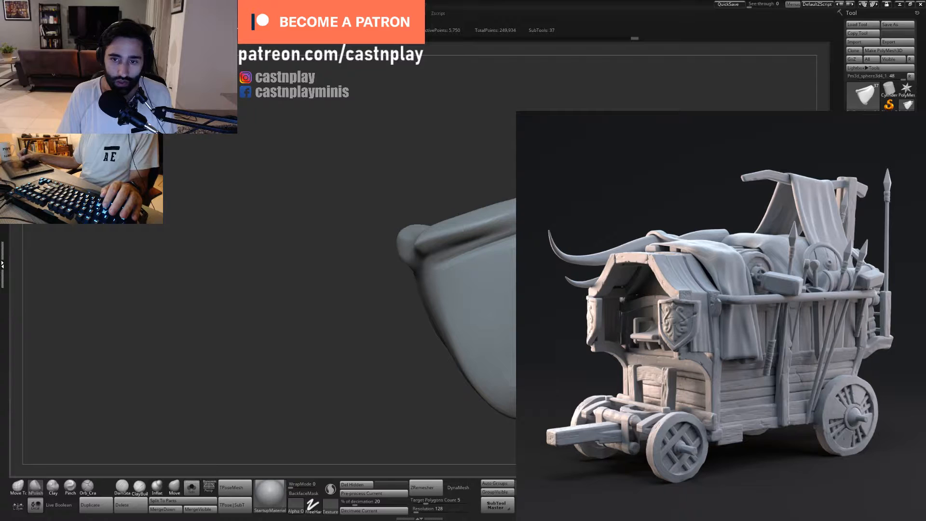
pyautogui.moveTo(548, 238); pyautogui.dragTo(589, 222)
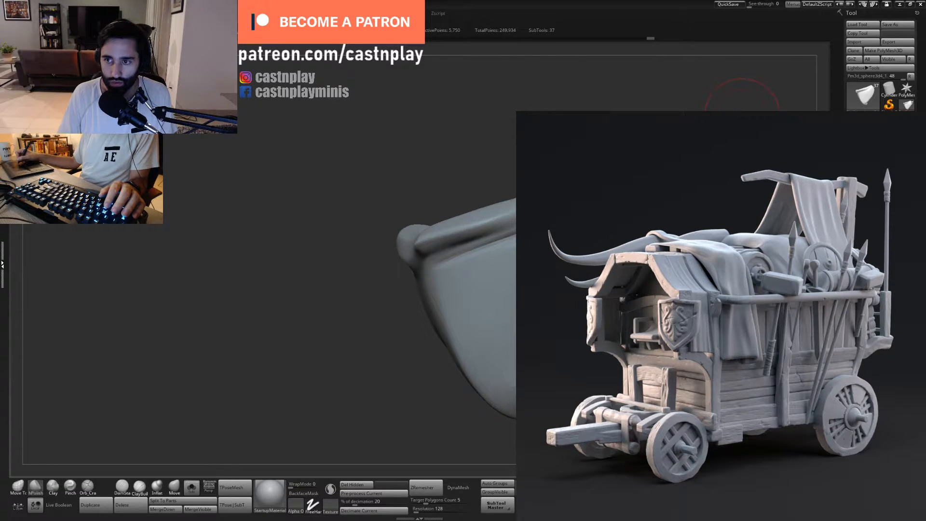
pyautogui.keyDown('alt'); pyautogui.moveTo(497, 290); pyautogui.dragTo(477, 268, button='right'); pyautogui.keyUp('alt')
pyautogui.moveTo(502, 235); pyautogui.dragTo(535, 223)
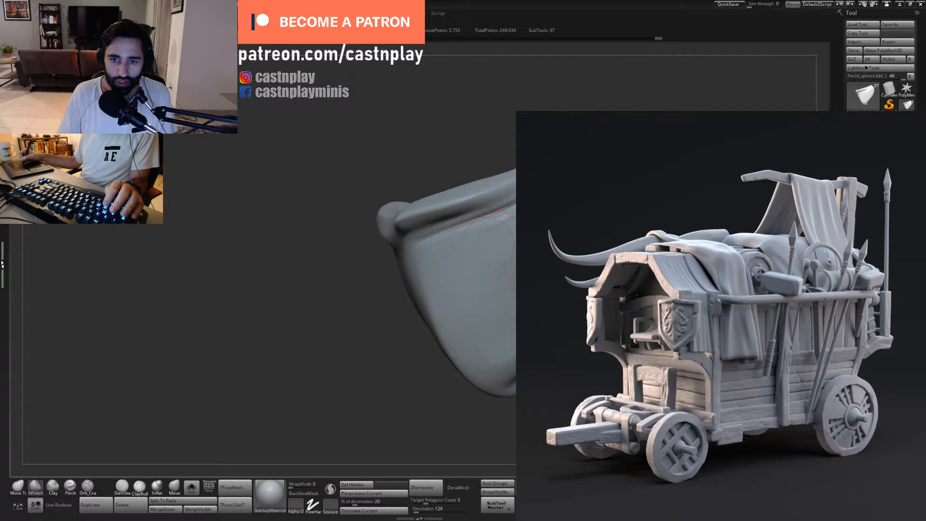
pyautogui.moveTo(487, 243); pyautogui.dragTo(531, 227)
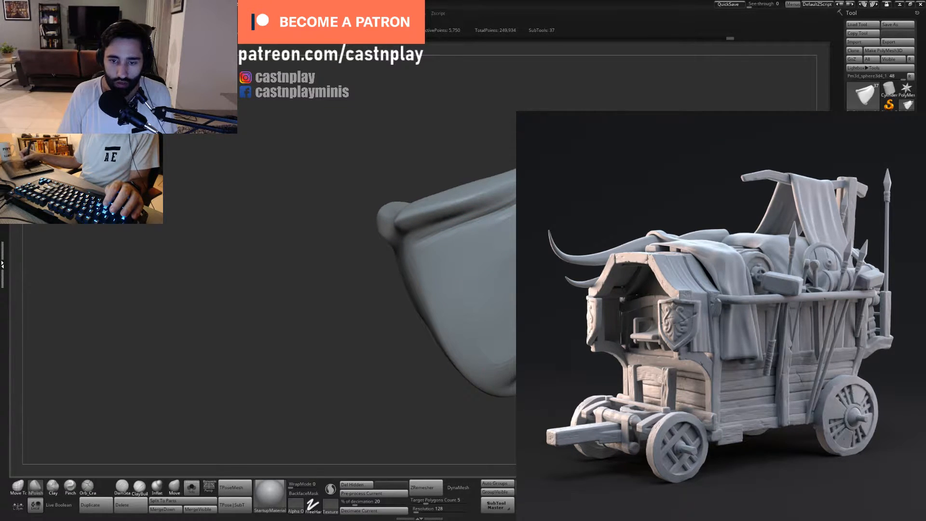
# - Polish the plate's lower side face, stepping back and forward through the stroke history
pyautogui.moveTo(505, 312); pyautogui.dragTo(513, 362, button='right')
pyautogui.hotkey('ctrl', 'z')
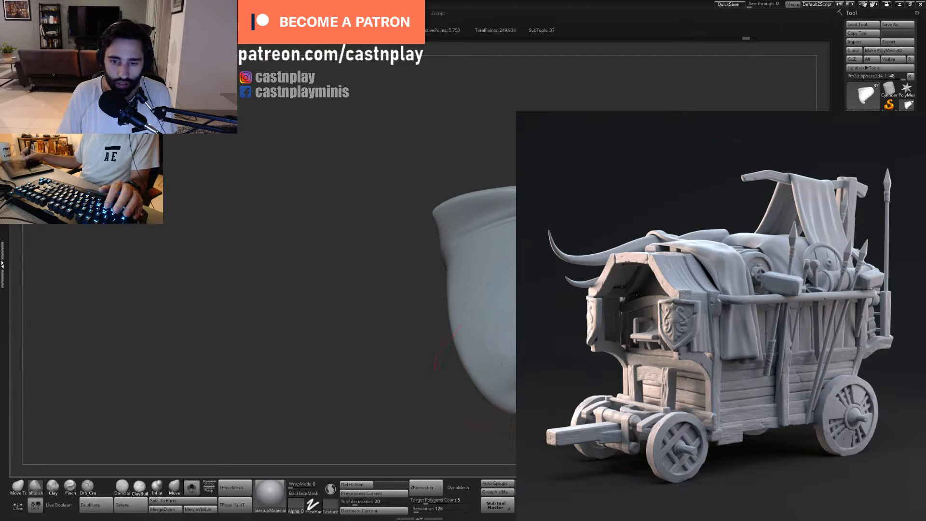
pyautogui.hotkey('ctrl', 'shift', 'z')
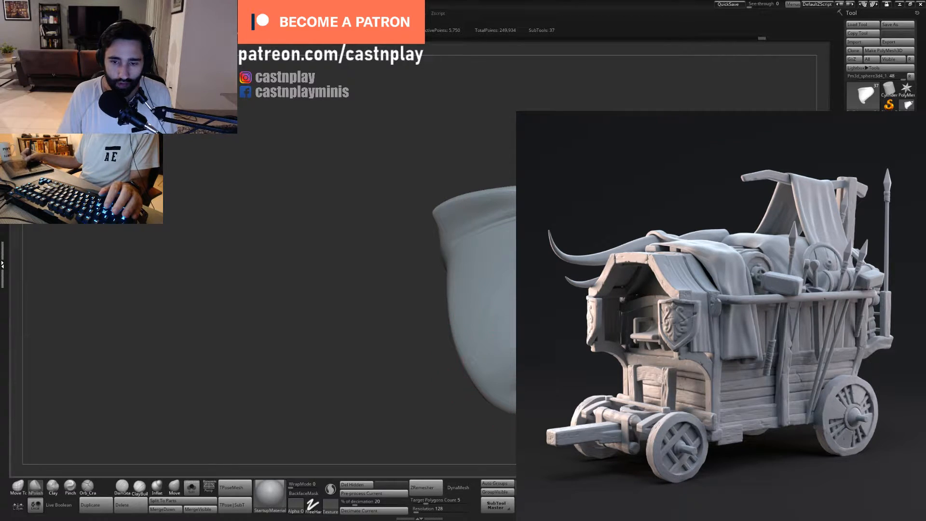
pyautogui.hotkey('ctrl', 'shift', 'z')
pyautogui.moveTo(504, 337); pyautogui.dragTo(502, 357)
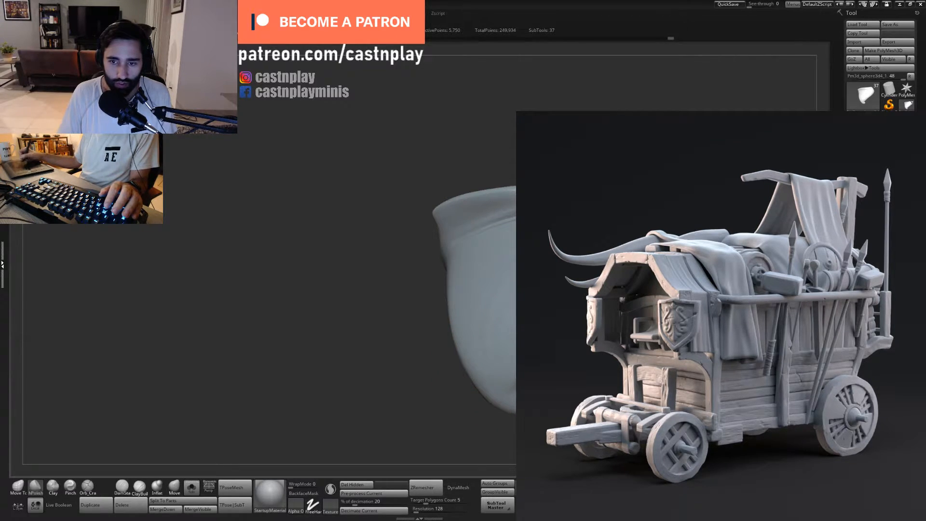
pyautogui.moveTo(427, 425)
pyautogui.mouseDown()
pyautogui.moveTo(381, 432)
pyautogui.moveTo(430, 432)
pyautogui.mouseUp()
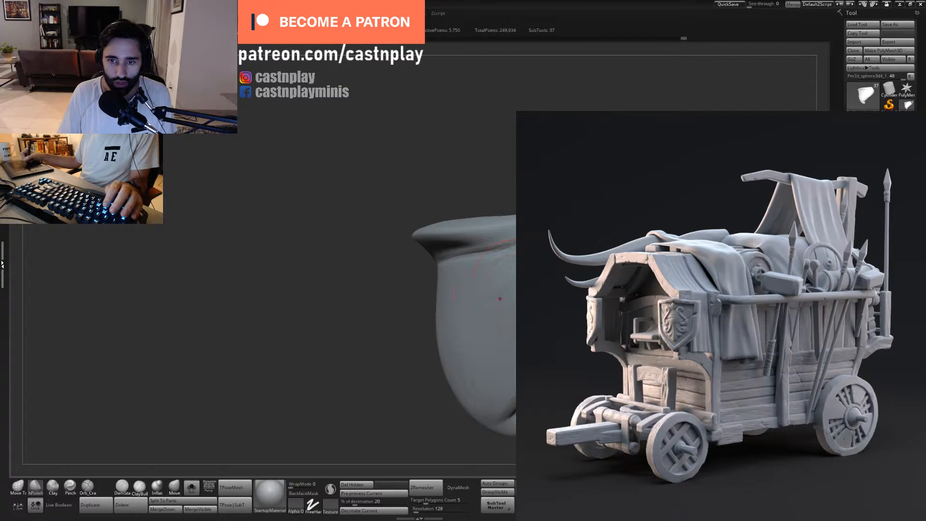
pyautogui.hotkey('ctrl', 'shift', 'z')
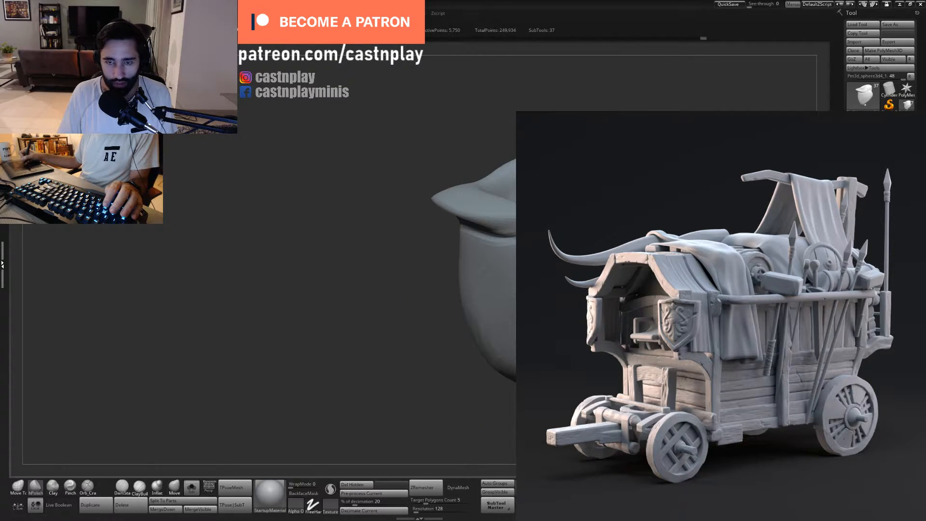
pyautogui.hotkey('ctrl', 'shift', 'z')
pyautogui.hotkey('ctrl', 'shift', 'z')
pyautogui.hotkey('ctrl', 'shift', 'z')
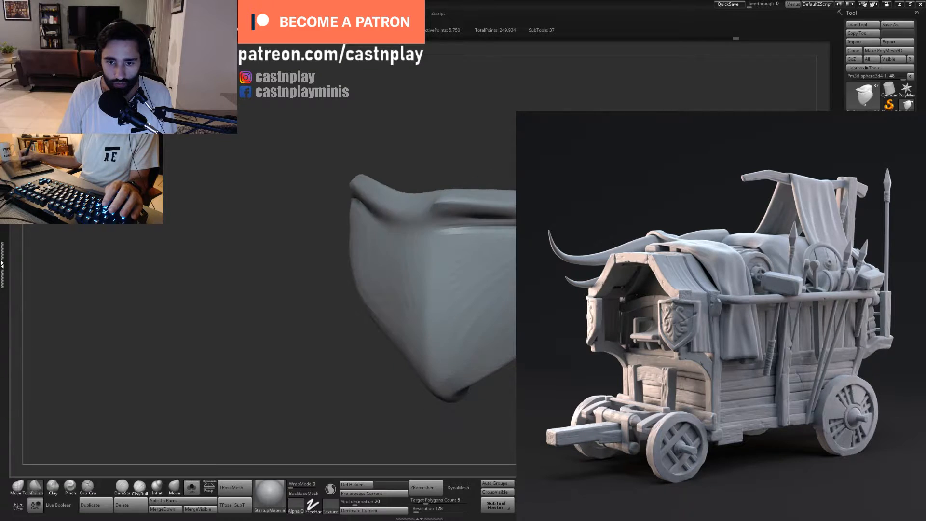
# - Sharpen the ridge just beneath the plate's raised rim with the Pinch brush
pyautogui.moveTo(482, 420); pyautogui.dragTo(429, 418)
pyautogui.click(70, 487)
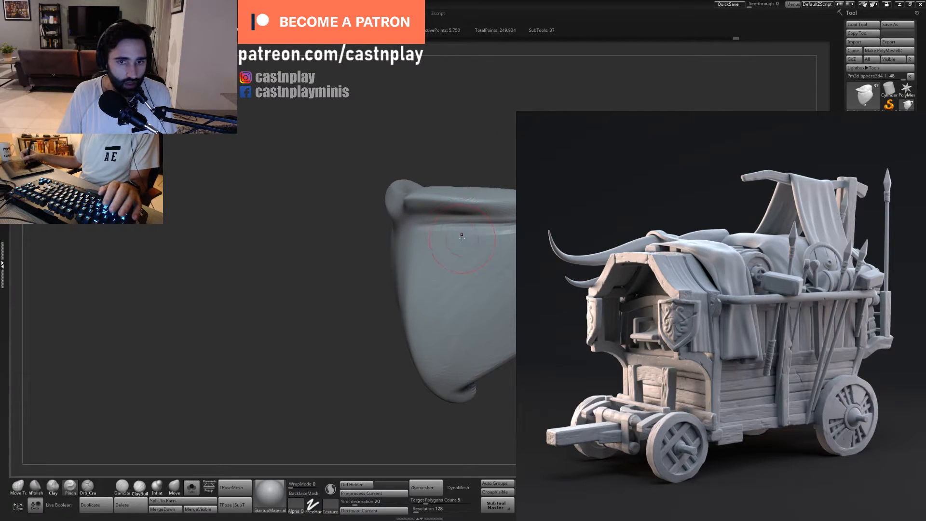
pyautogui.moveTo(420, 227)
pyautogui.mouseDown()
pyautogui.moveTo(512, 223)
pyautogui.moveTo(490, 231)
pyautogui.mouseUp()
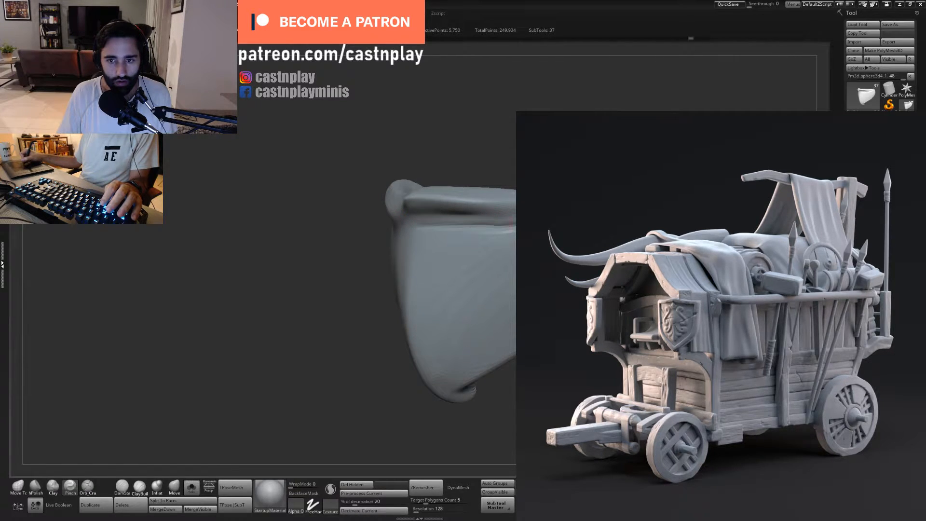
# - Flatten the plate's side face and the surface along the rim groove with the hPolish brush at an adjusted size
pyautogui.press('2')
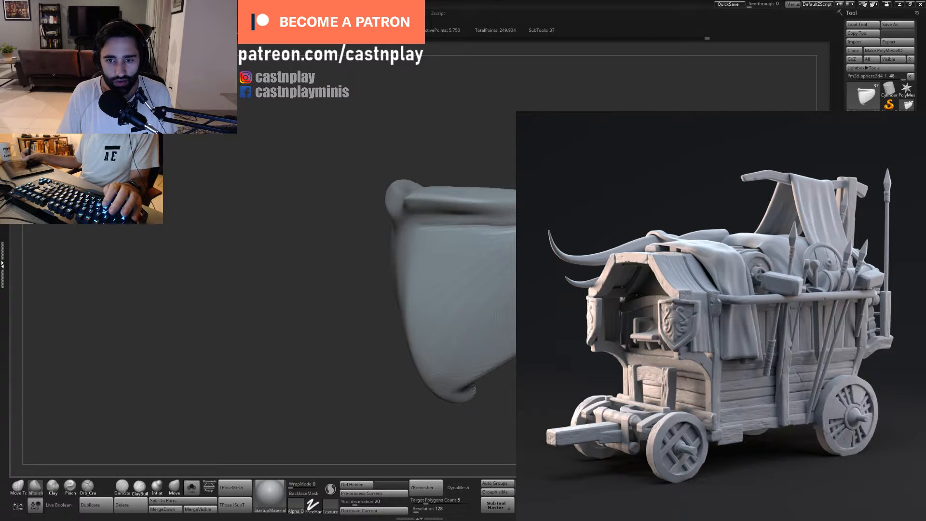
pyautogui.moveTo(458, 289); pyautogui.dragTo(506, 265, button='right')
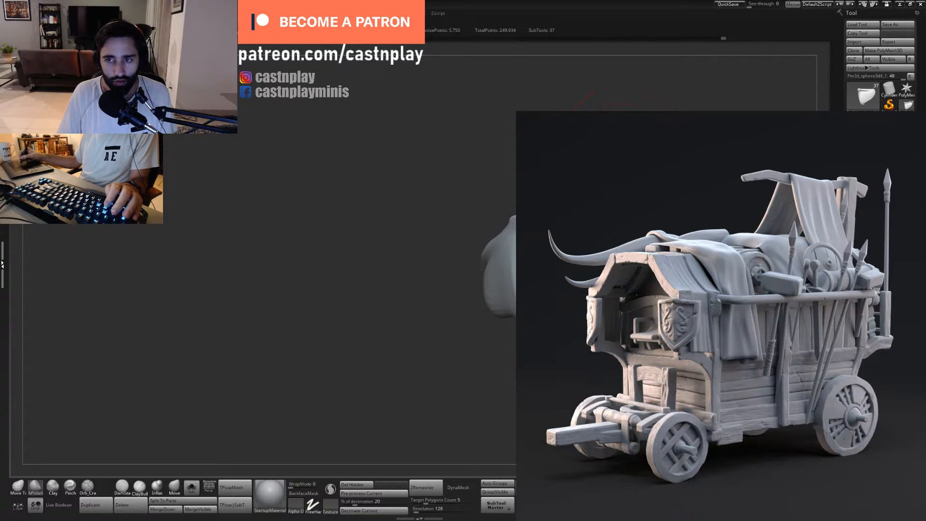
pyautogui.moveTo(531, 181); pyautogui.dragTo(502, 198, button='right')
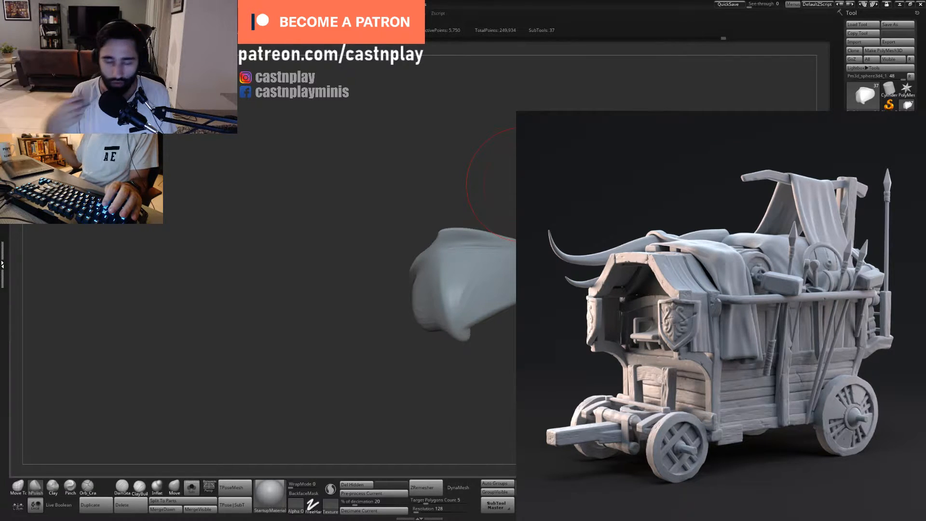
pyautogui.moveTo(523, 185)
pyautogui.mouseDown(button='right')
pyautogui.moveTo(588, 87)
pyautogui.moveTo(597, 120)
pyautogui.mouseUp(button='right')
pyautogui.moveTo(539, 104)
pyautogui.mouseDown()
pyautogui.moveTo(587, 78)
pyautogui.moveTo(581, 121)
pyautogui.mouseUp()
pyautogui.press('s')
pyautogui.moveTo(438, 277)
pyautogui.mouseDown()
pyautogui.moveTo(428, 277)
pyautogui.moveTo(457, 249)
pyautogui.mouseUp()
pyautogui.press('s')
pyautogui.moveTo(505, 226); pyautogui.dragTo(510, 214)
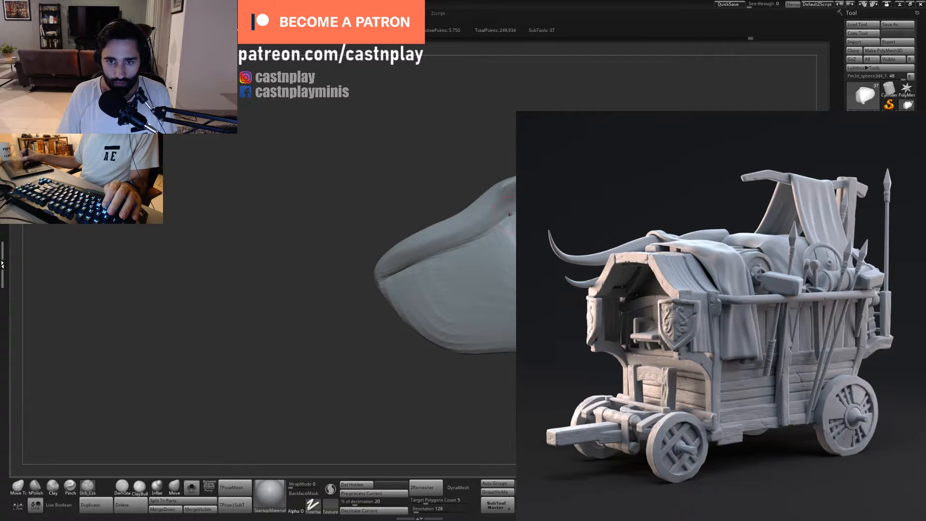
pyautogui.moveTo(433, 257); pyautogui.dragTo(380, 281)
pyautogui.press('2')
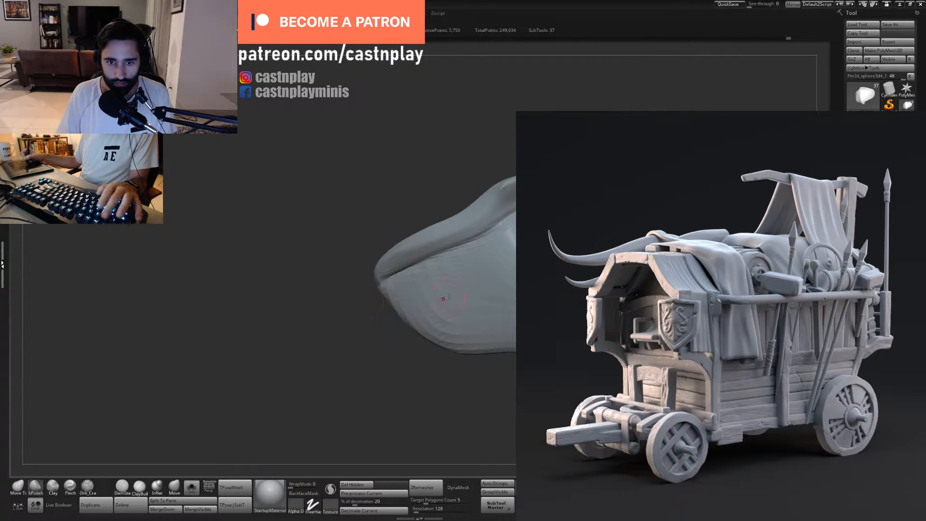
pyautogui.moveTo(441, 302); pyautogui.dragTo(417, 316)
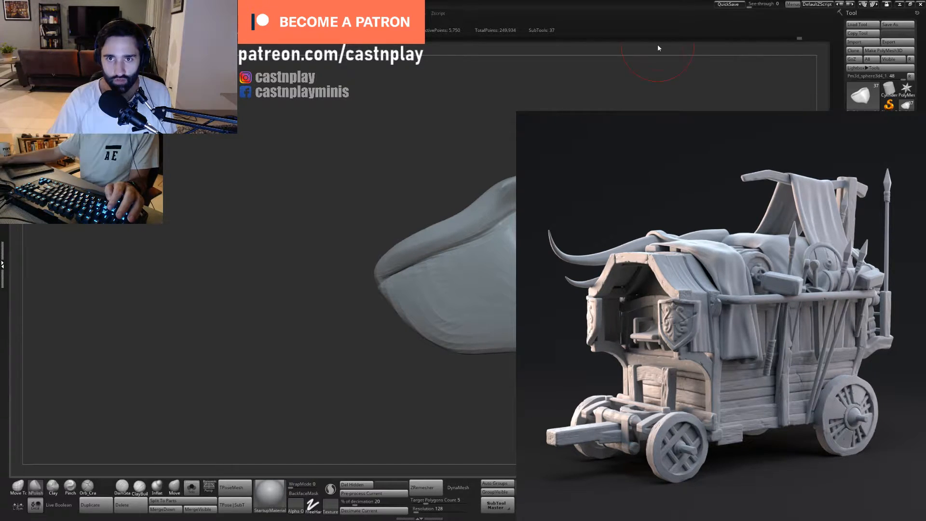
pyautogui.moveTo(752, 385)
pyautogui.mouseDown()
pyautogui.moveTo(656, 366)
pyautogui.moveTo(646, 400)
pyautogui.moveTo(649, 367)
pyautogui.mouseUp()
pyautogui.moveTo(506, 246); pyautogui.dragTo(515, 217)
pyautogui.hotkey('ctrl', 'z')
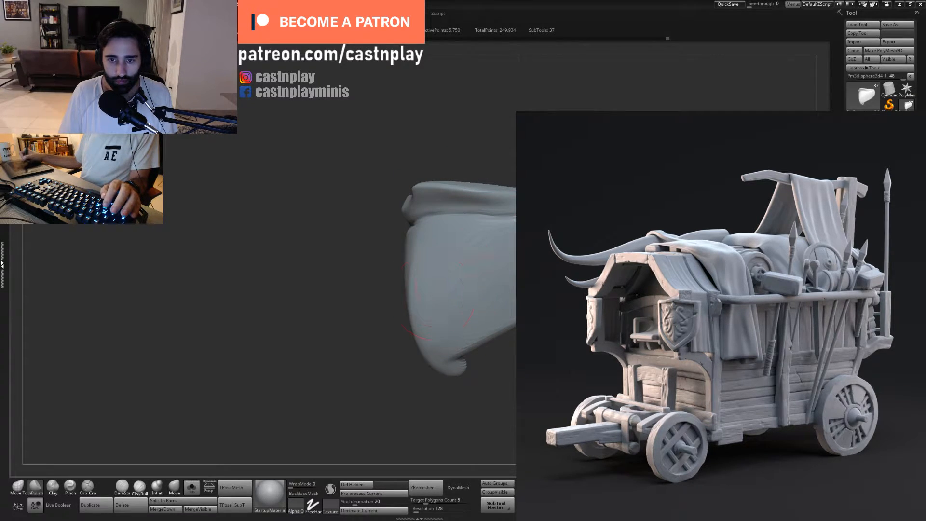
# - Reshape the plate's pointed lower corner and the edge beside it with the Move Topological brush
pyautogui.moveTo(496, 291); pyautogui.dragTo(512, 270)
pyautogui.moveTo(555, 376)
pyautogui.mouseDown()
pyautogui.moveTo(618, 381)
pyautogui.moveTo(622, 347)
pyautogui.moveTo(524, 343)
pyautogui.mouseUp()
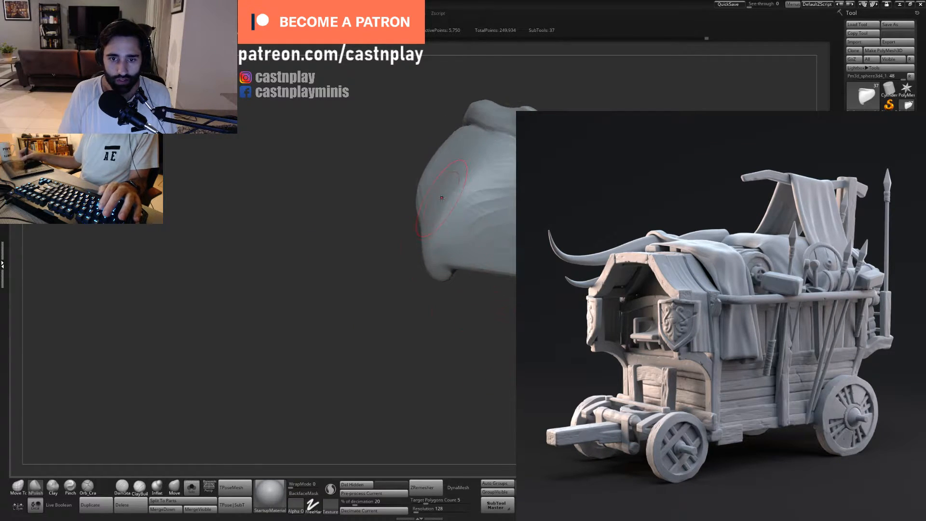
pyautogui.moveTo(410, 258); pyautogui.dragTo(458, 248)
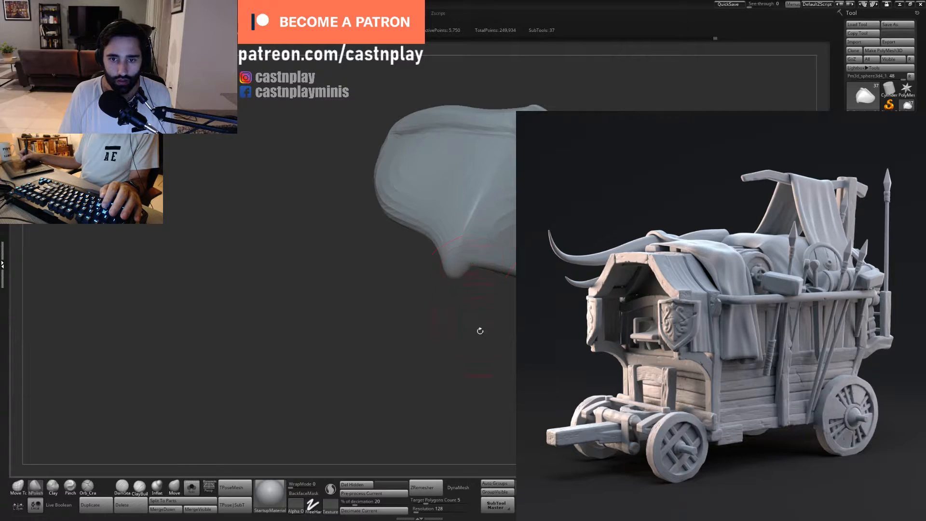
pyautogui.moveTo(481, 331); pyautogui.dragTo(504, 325)
pyautogui.press('b')
pyautogui.press('m')
pyautogui.press('t')
pyautogui.press('s')
pyautogui.moveTo(485, 275); pyautogui.dragTo(497, 271)
pyautogui.moveTo(523, 337)
pyautogui.mouseDown()
pyautogui.moveTo(555, 333)
pyautogui.moveTo(543, 328)
pyautogui.mouseUp()
pyautogui.press('s')
pyautogui.click(473, 275)
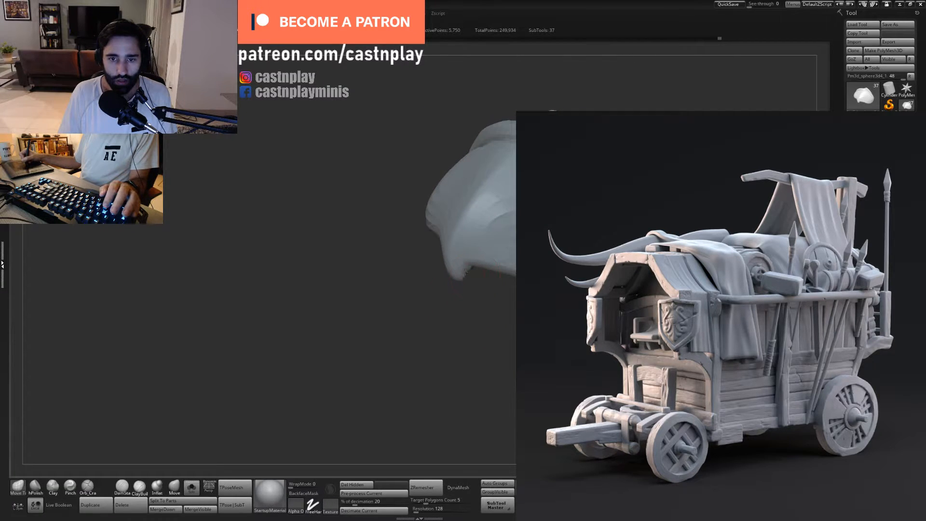
pyautogui.moveTo(489, 299)
pyautogui.mouseDown()
pyautogui.moveTo(480, 266)
pyautogui.moveTo(523, 270)
pyautogui.mouseUp()
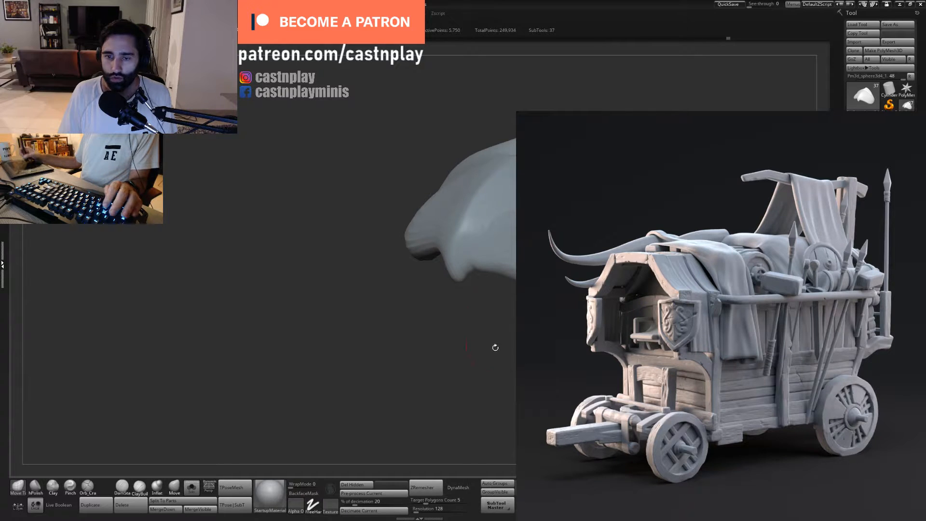
# - Flatten the rim's rounded tip and its lower edge with a resized hPolish brush
pyautogui.moveTo(495, 347)
pyautogui.mouseDown()
pyautogui.moveTo(467, 335)
pyautogui.moveTo(479, 378)
pyautogui.moveTo(451, 410)
pyautogui.mouseUp()
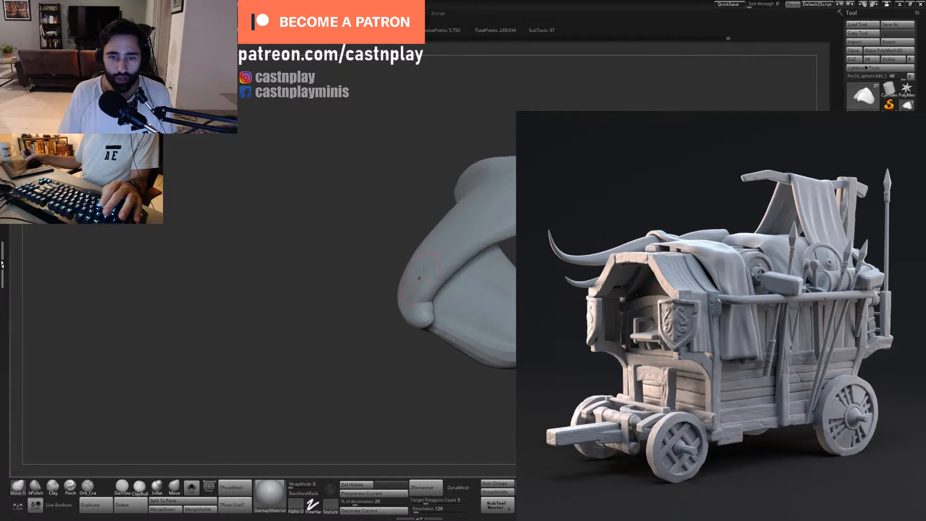
pyautogui.press('b')
pyautogui.press('h')
pyautogui.press('p')
pyautogui.press('s')
pyautogui.click(433, 293)
pyautogui.moveTo(425, 309); pyautogui.dragTo(423, 302)
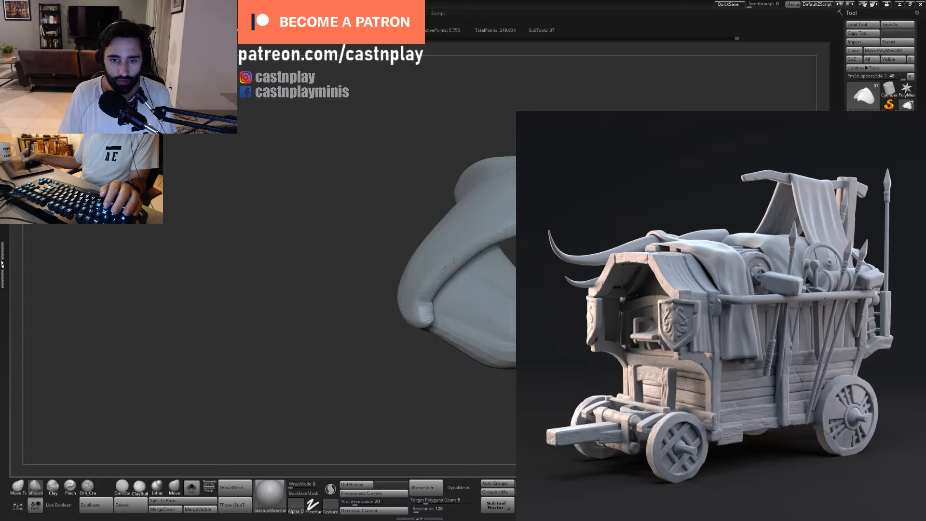
pyautogui.moveTo(515, 227); pyautogui.dragTo(499, 236)
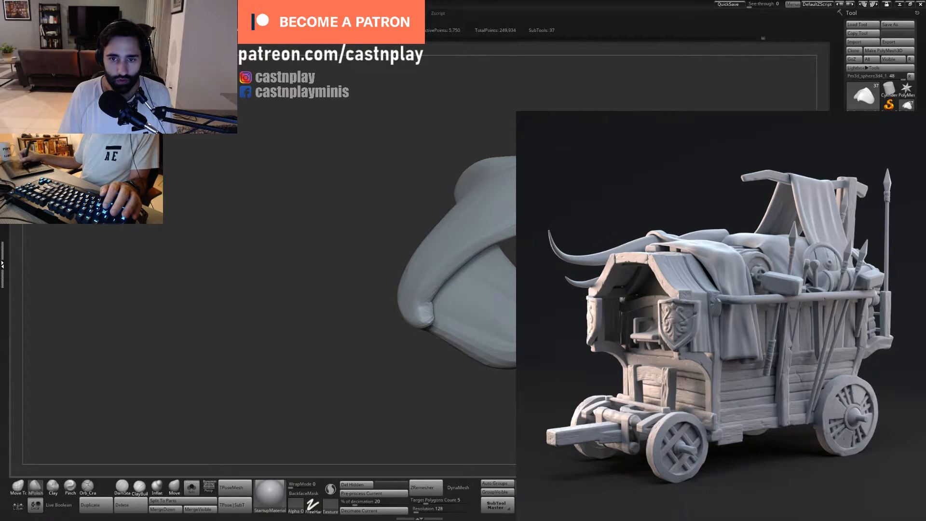
# - Polish the thick edge and narrow rounded end of the plate
pyautogui.moveTo(424, 385)
pyautogui.mouseDown()
pyautogui.moveTo(448, 353)
pyautogui.moveTo(420, 361)
pyautogui.moveTo(386, 318)
pyautogui.moveTo(396, 311)
pyautogui.moveTo(385, 361)
pyautogui.moveTo(400, 388)
pyautogui.mouseUp()
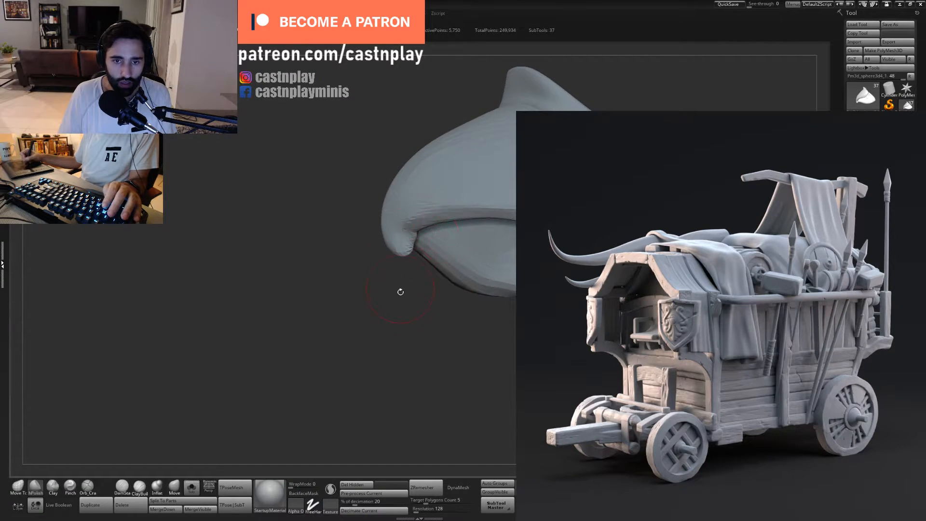
pyautogui.moveTo(400, 292); pyautogui.dragTo(408, 270)
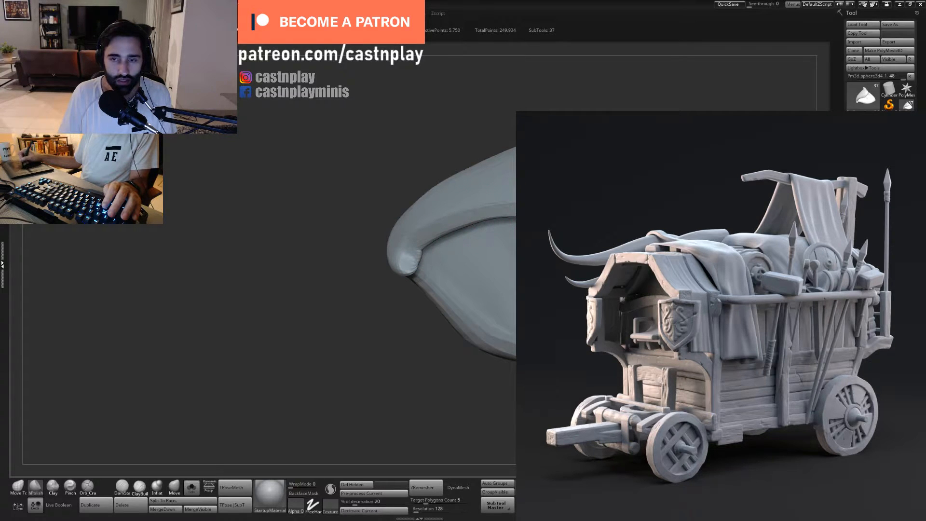
pyautogui.moveTo(386, 308)
pyautogui.mouseDown()
pyautogui.moveTo(381, 367)
pyautogui.moveTo(454, 362)
pyautogui.moveTo(420, 357)
pyautogui.moveTo(453, 289)
pyautogui.moveTo(470, 274)
pyautogui.moveTo(481, 287)
pyautogui.mouseUp()
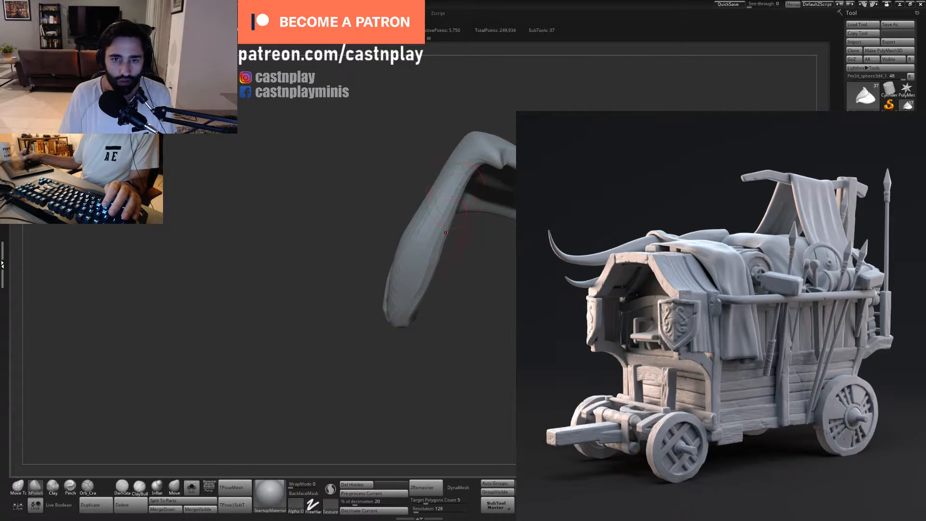
pyautogui.moveTo(445, 232)
pyautogui.mouseDown()
pyautogui.moveTo(429, 264)
pyautogui.moveTo(471, 271)
pyautogui.mouseUp()
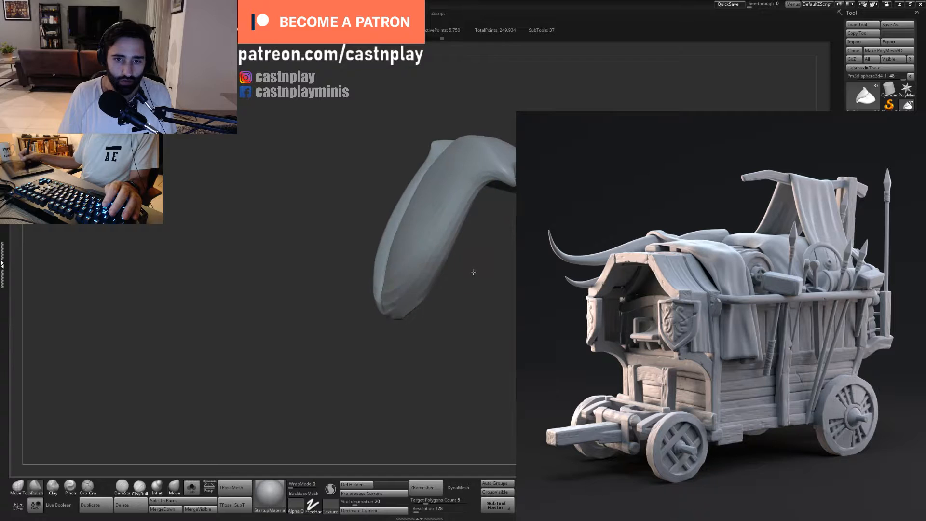
pyautogui.press('s')
pyautogui.moveTo(416, 285); pyautogui.dragTo(410, 307)
# - Polish the inner edge of the plate along its arched opening, down to the rounded end
pyautogui.moveTo(472, 250); pyautogui.dragTo(464, 314)
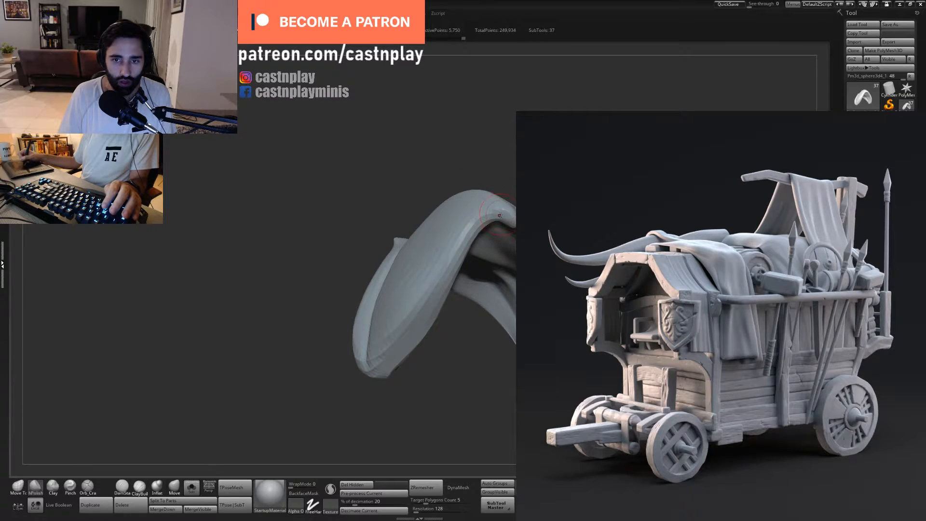
pyautogui.moveTo(480, 217); pyautogui.dragTo(444, 285)
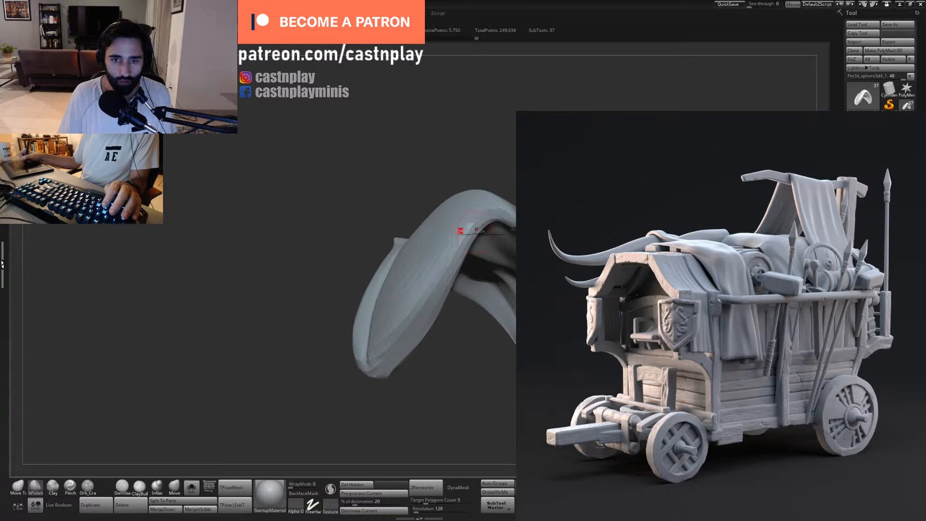
pyautogui.moveTo(461, 232)
pyautogui.mouseDown()
pyautogui.moveTo(446, 280)
pyautogui.moveTo(457, 260)
pyautogui.mouseUp()
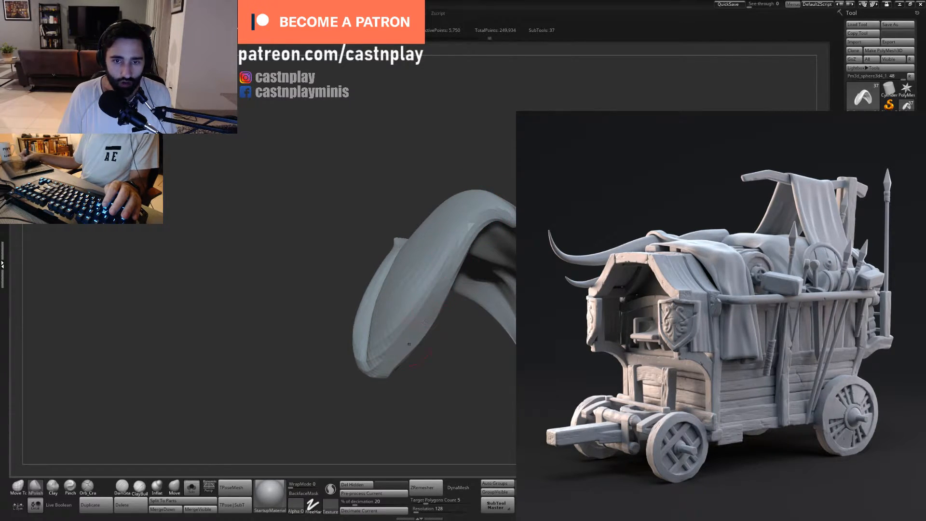
pyautogui.moveTo(449, 372)
pyautogui.mouseDown()
pyautogui.moveTo(429, 340)
pyautogui.moveTo(400, 354)
pyautogui.moveTo(458, 352)
pyautogui.moveTo(484, 324)
pyautogui.mouseUp()
pyautogui.moveTo(464, 257); pyautogui.dragTo(436, 290)
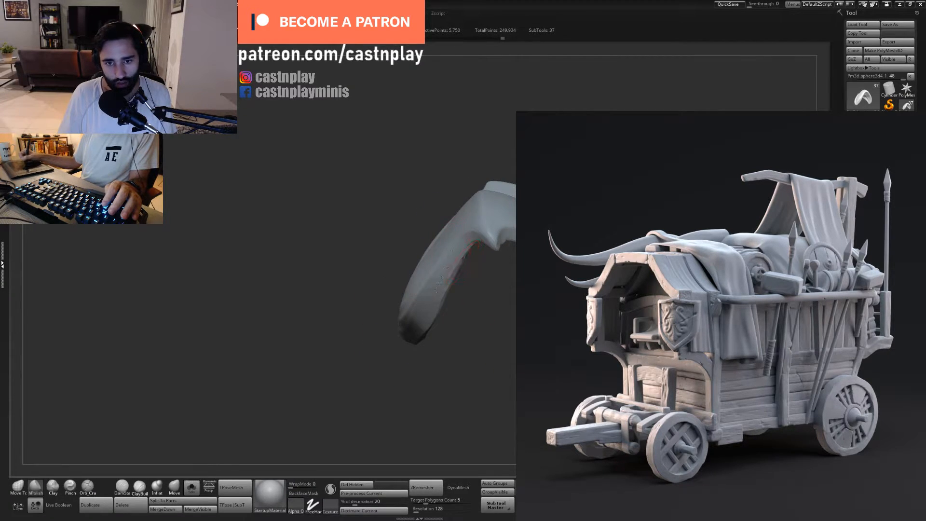
pyautogui.moveTo(470, 257); pyautogui.dragTo(444, 304)
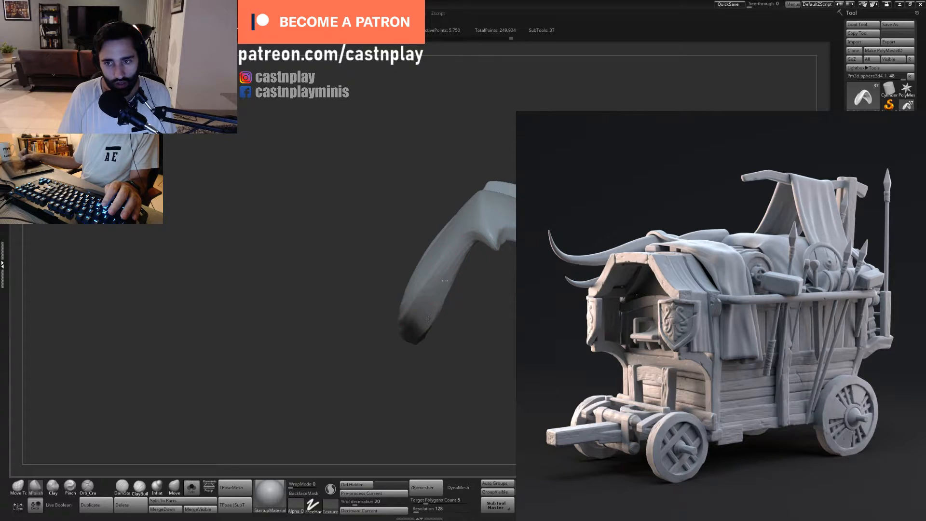
# - Adjust the curved lower edge beside the plate's pointed corner with the Move Topological brush
pyautogui.moveTo(501, 315)
pyautogui.mouseDown()
pyautogui.moveTo(401, 284)
pyautogui.moveTo(470, 268)
pyautogui.moveTo(491, 247)
pyautogui.moveTo(499, 308)
pyautogui.moveTo(489, 316)
pyautogui.moveTo(521, 347)
pyautogui.mouseUp()
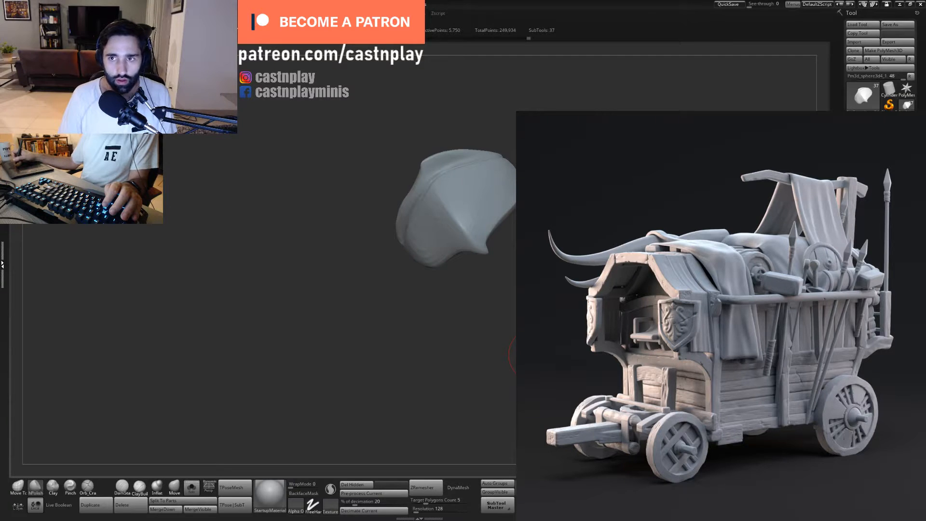
pyautogui.moveTo(531, 270); pyautogui.dragTo(539, 261)
pyautogui.press('b')
pyautogui.press('m')
pyautogui.press('t')
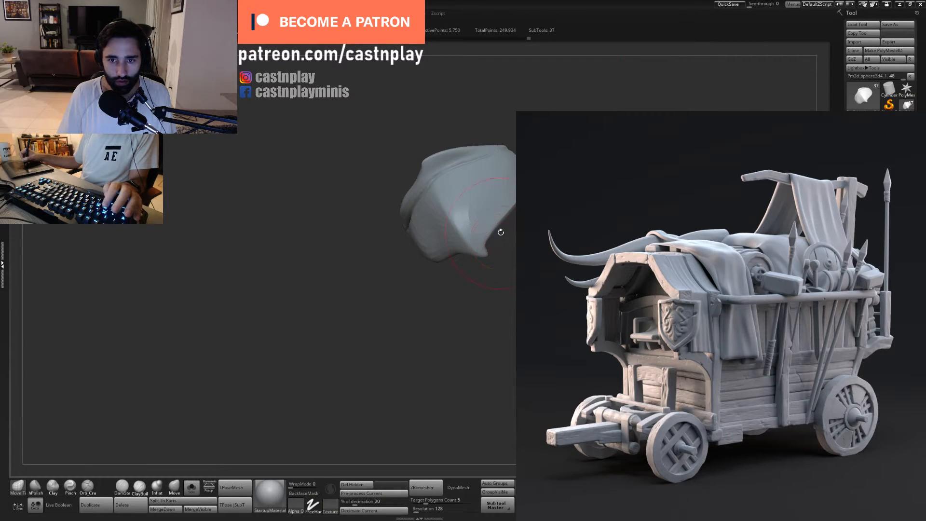
pyautogui.moveTo(500, 231); pyautogui.dragTo(502, 238)
pyautogui.moveTo(528, 270); pyautogui.dragTo(518, 264)
pyautogui.moveTo(504, 224); pyautogui.dragTo(509, 225)
pyautogui.moveTo(536, 253)
pyautogui.mouseDown()
pyautogui.moveTo(447, 261)
pyautogui.moveTo(418, 247)
pyautogui.moveTo(434, 259)
pyautogui.mouseUp()
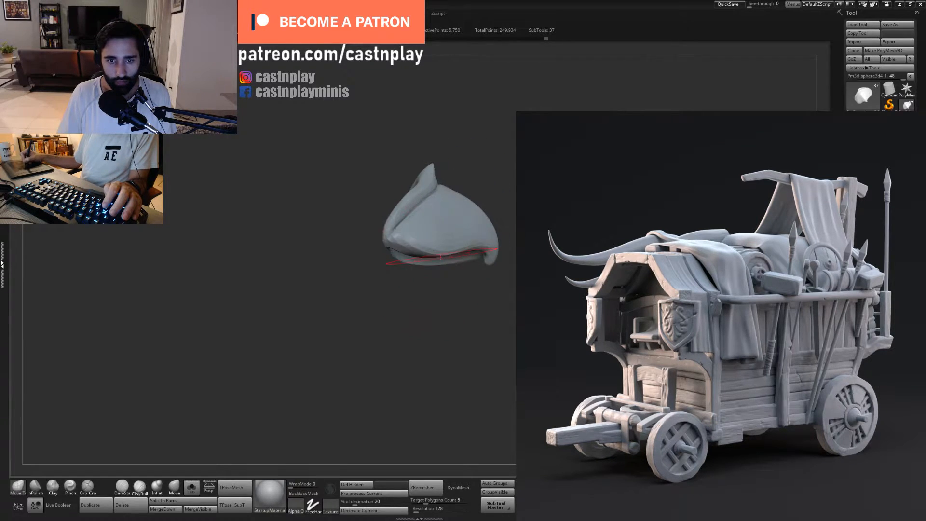
# - Adjust the plate's rim line and push the rim's lower end slightly outward
pyautogui.moveTo(427, 307); pyautogui.dragTo(447, 217)
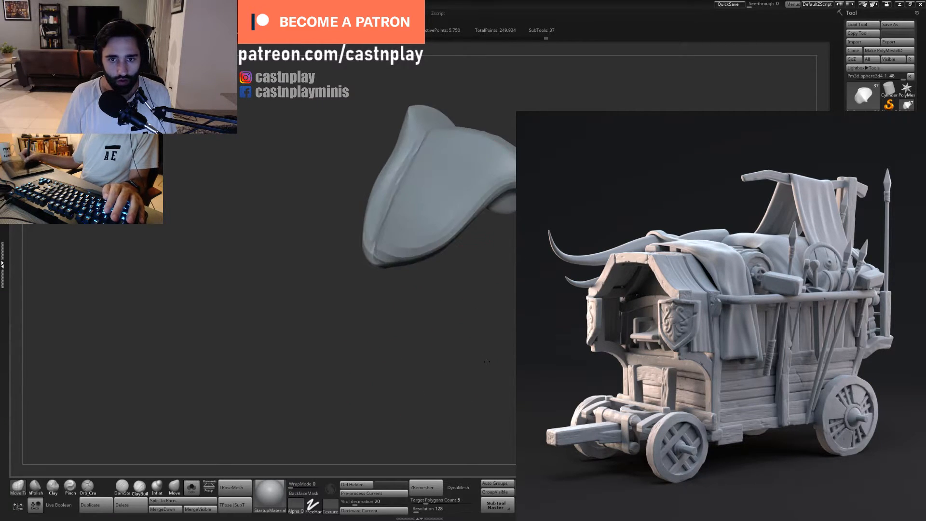
pyautogui.moveTo(447, 176); pyautogui.dragTo(434, 164, button='right')
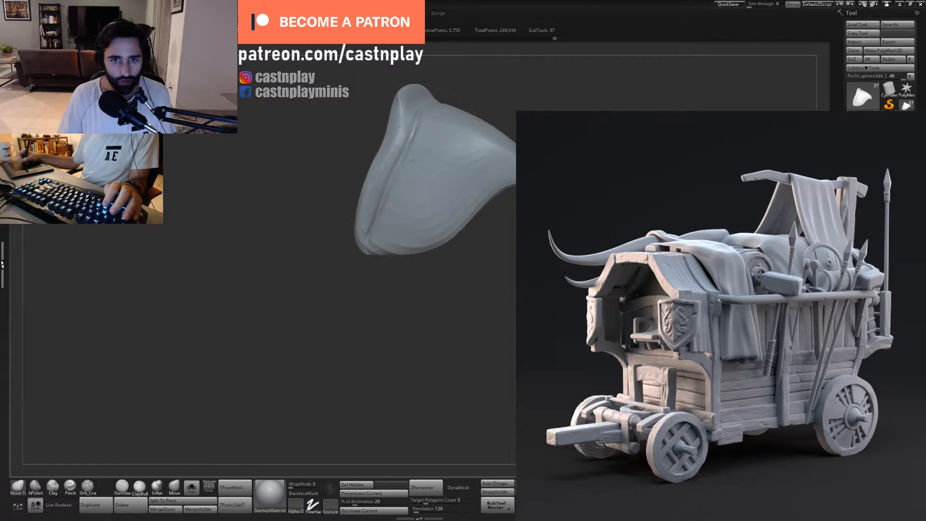
pyautogui.keyDown('alt'); pyautogui.moveTo(527, 100); pyautogui.dragTo(545, 103); pyautogui.keyUp('alt')
pyautogui.moveTo(375, 229); pyautogui.dragTo(369, 229)
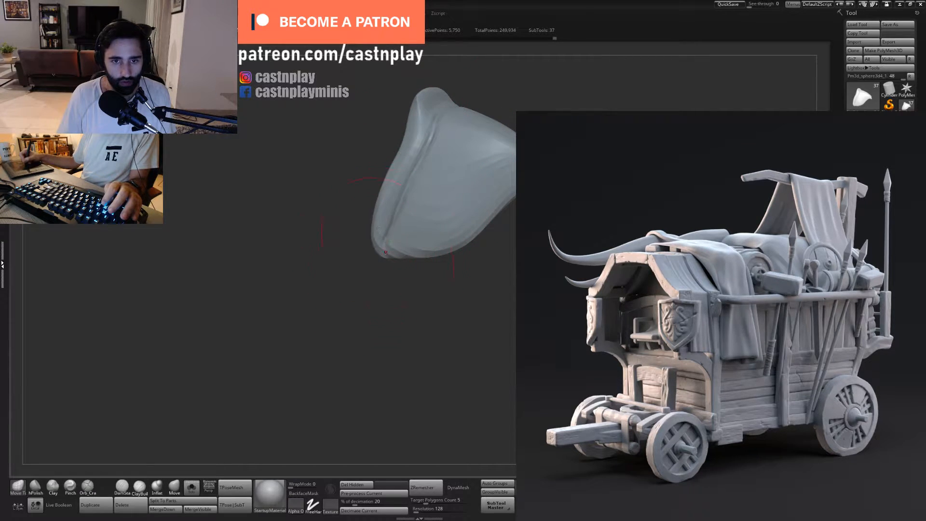
pyautogui.moveTo(373, 304); pyautogui.dragTo(383, 302)
pyautogui.moveTo(375, 228); pyautogui.dragTo(368, 225)
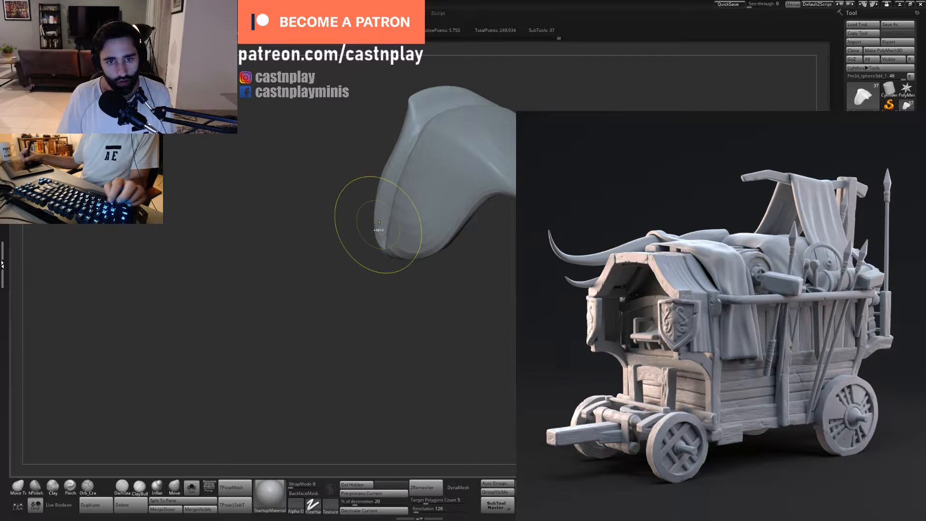
# - Resize the brush and shift the plate's central ridge with its pointed corner
pyautogui.press('s')
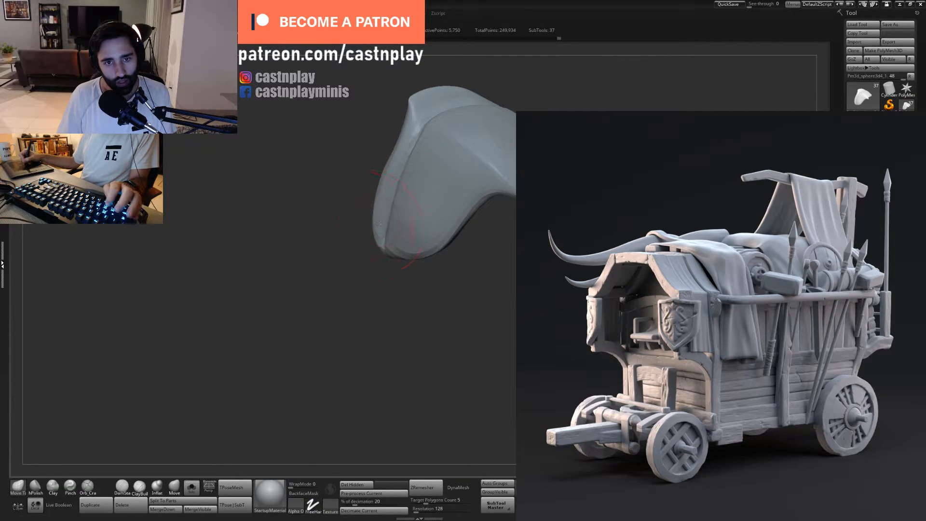
pyautogui.moveTo(369, 243); pyautogui.dragTo(394, 233)
pyautogui.press('s')
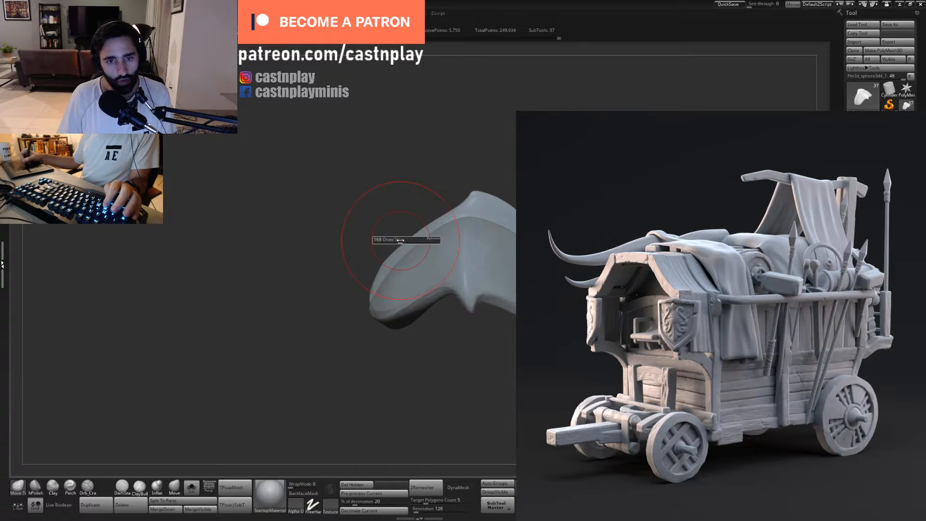
pyautogui.press('s')
pyautogui.moveTo(488, 216); pyautogui.dragTo(487, 211)
pyautogui.press('s')
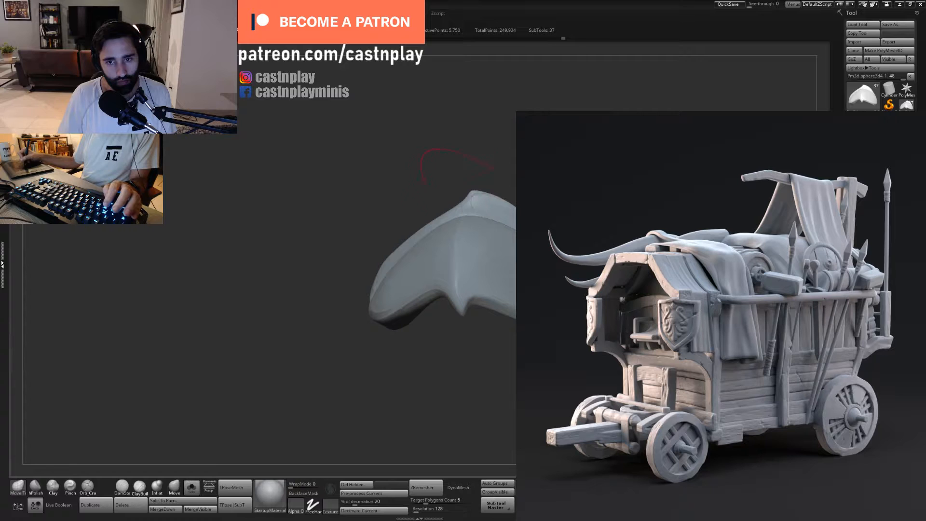
# - Adjust the plate's outer upper edge and its rim line with the resized Move Topological brush
pyautogui.press('s')
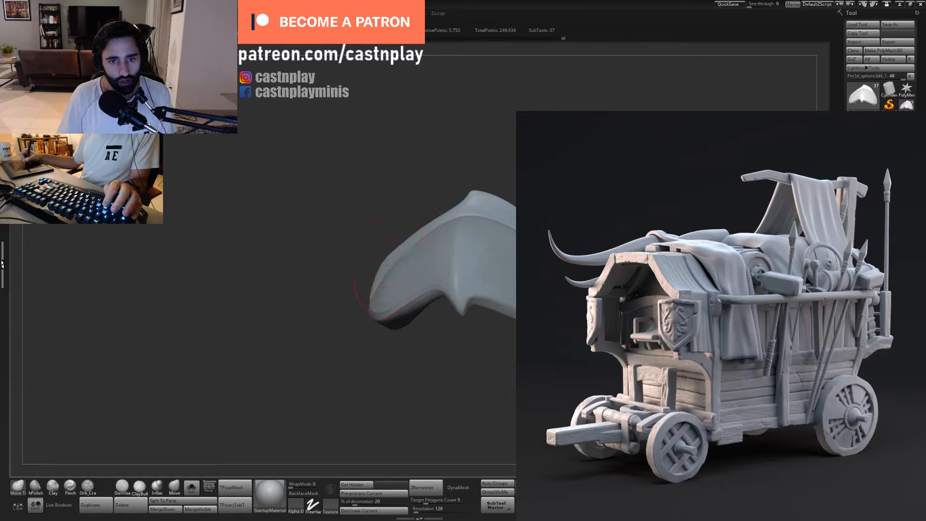
pyautogui.moveTo(406, 239)
pyautogui.mouseDown()
pyautogui.moveTo(403, 231)
pyautogui.moveTo(422, 234)
pyautogui.moveTo(426, 246)
pyautogui.mouseUp()
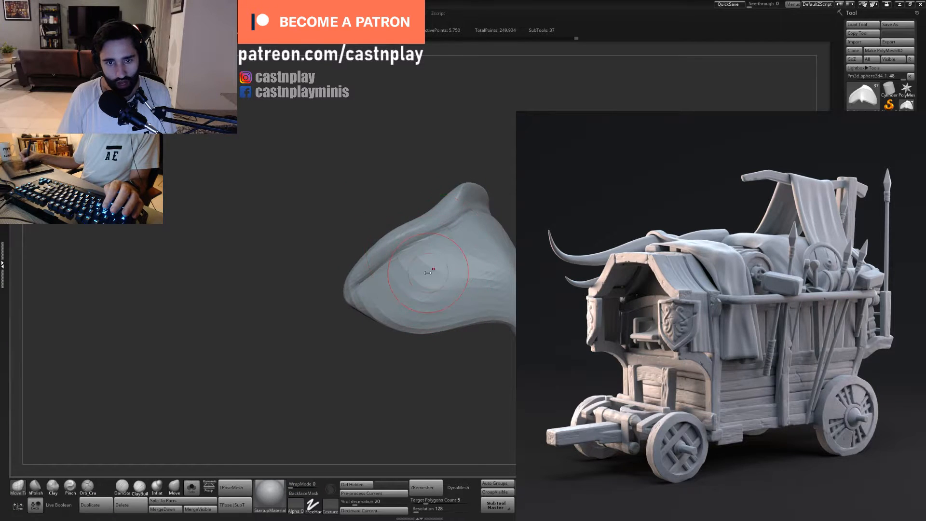
pyautogui.moveTo(450, 364); pyautogui.dragTo(450, 308)
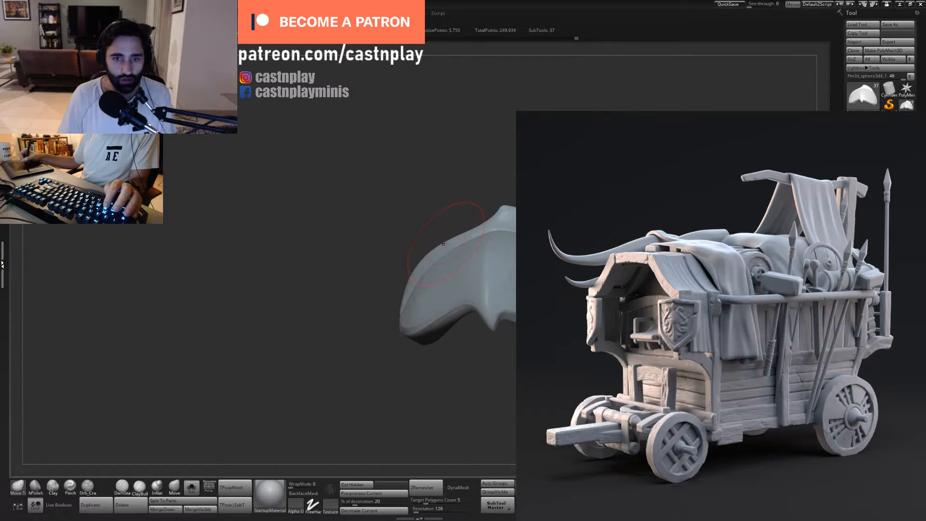
pyautogui.moveTo(424, 263); pyautogui.dragTo(428, 268)
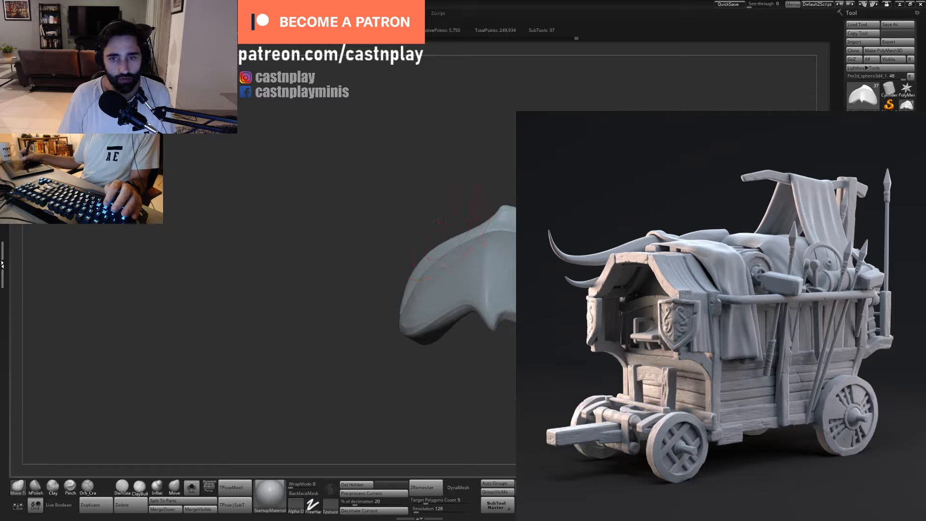
pyautogui.moveTo(463, 196)
pyautogui.keyDown('alt'); pyautogui.mouseDown()
pyautogui.moveTo(451, 164)
pyautogui.moveTo(504, 176)
pyautogui.moveTo(502, 227)
pyautogui.mouseUp(); pyautogui.keyUp('alt')
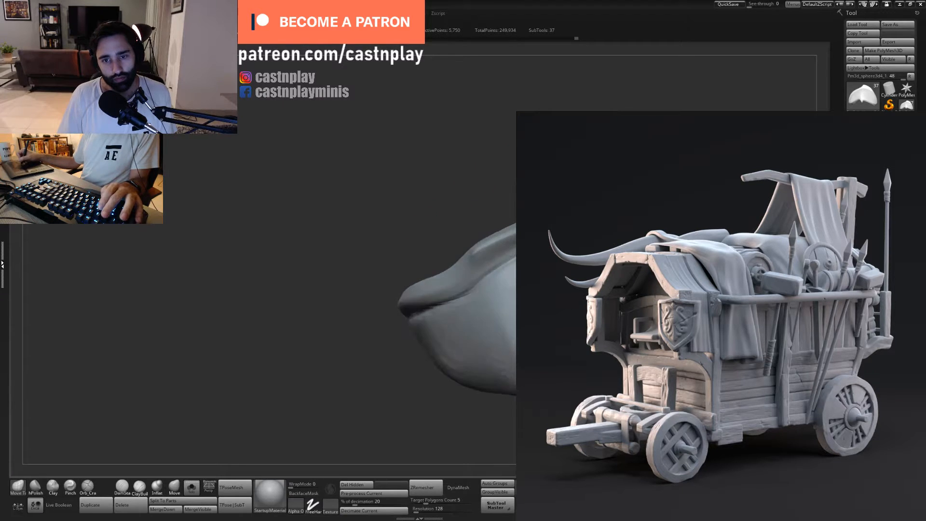
# - Inflate the rim around the crease beside the plate's peak with the Inflat brush
pyautogui.press('2')
pyautogui.moveTo(508, 164)
pyautogui.mouseDown()
pyautogui.moveTo(489, 182)
pyautogui.moveTo(438, 174)
pyautogui.moveTo(424, 186)
pyautogui.mouseUp()
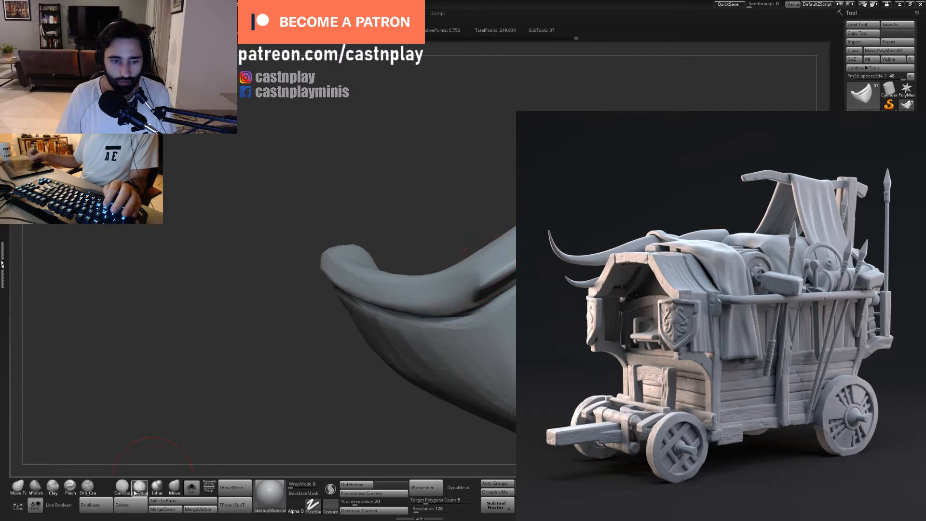
pyautogui.click(157, 488)
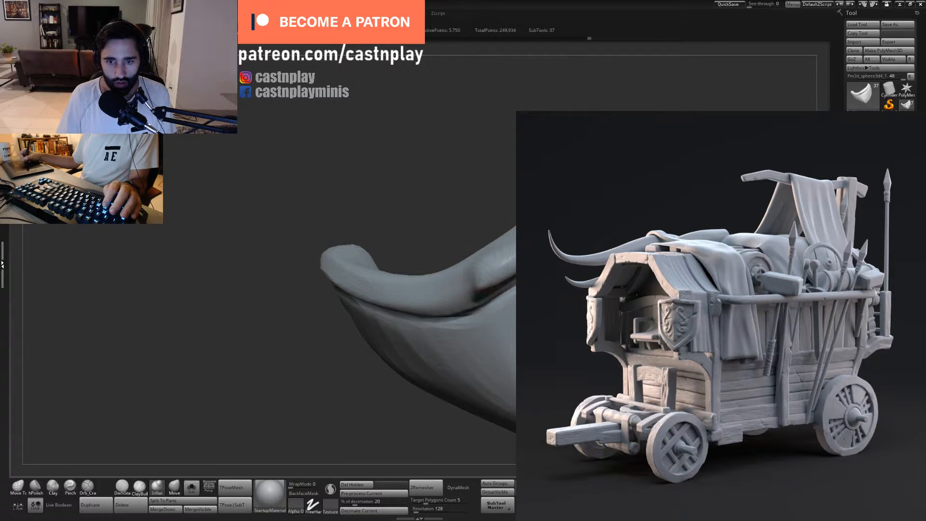
pyautogui.moveTo(502, 196)
pyautogui.mouseDown()
pyautogui.moveTo(511, 287)
pyautogui.moveTo(502, 284)
pyautogui.mouseUp()
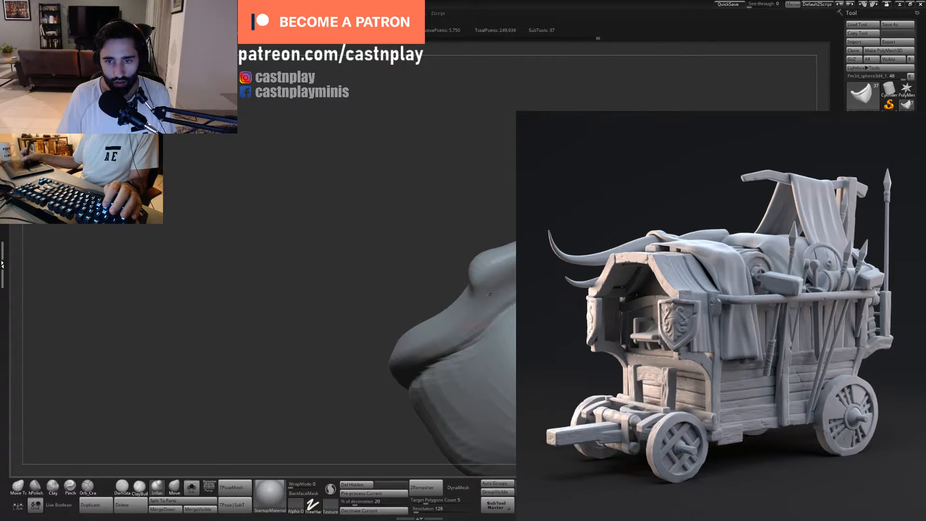
pyautogui.moveTo(332, 270); pyautogui.dragTo(294, 333)
# - Flatten the rim surface around the plate's peak with the hPolish brush
pyautogui.click(35, 487)
pyautogui.moveTo(506, 271)
pyautogui.mouseDown()
pyautogui.moveTo(498, 278)
pyautogui.moveTo(535, 263)
pyautogui.mouseUp()
pyautogui.moveTo(526, 216); pyautogui.dragTo(509, 234)
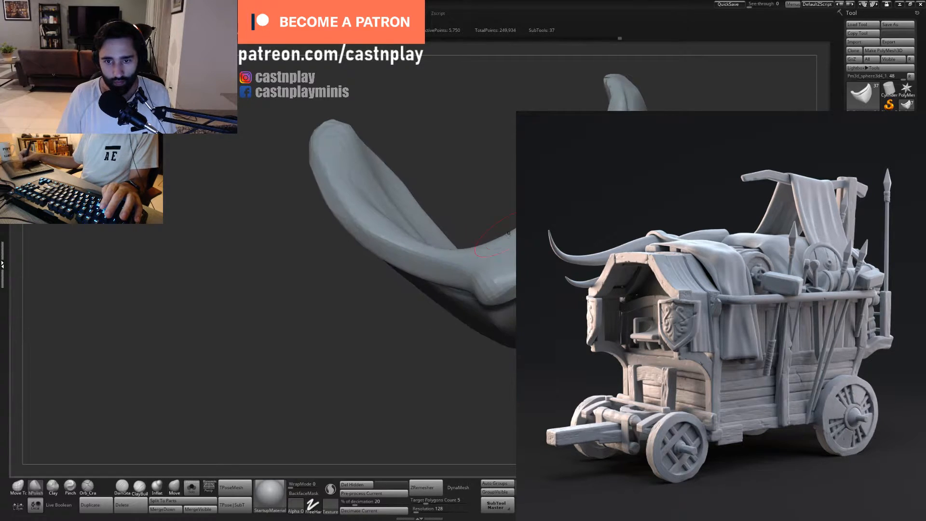
pyautogui.moveTo(492, 283); pyautogui.dragTo(513, 271)
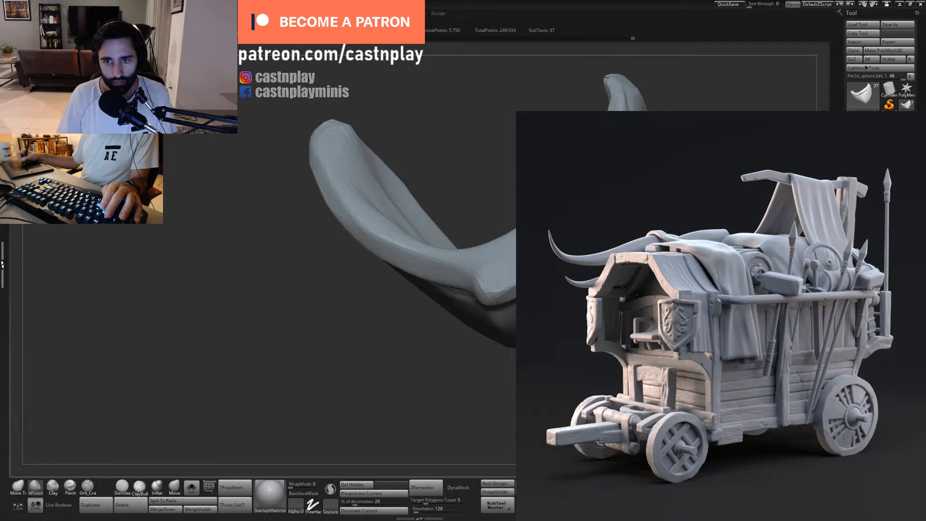
# - Polish the rim's outer side from the peak down to its blunt lower end
pyautogui.moveTo(350, 386); pyautogui.dragTo(415, 241)
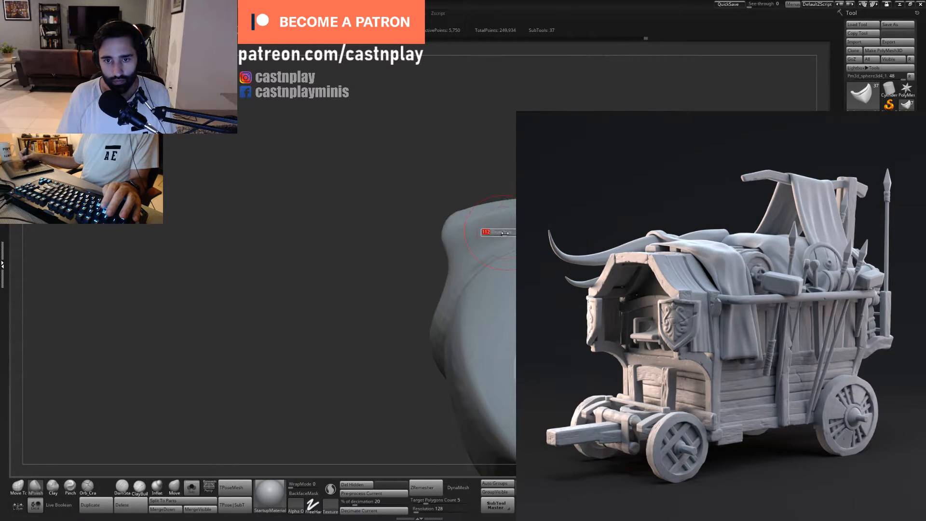
pyautogui.moveTo(309, 299); pyautogui.dragTo(386, 203)
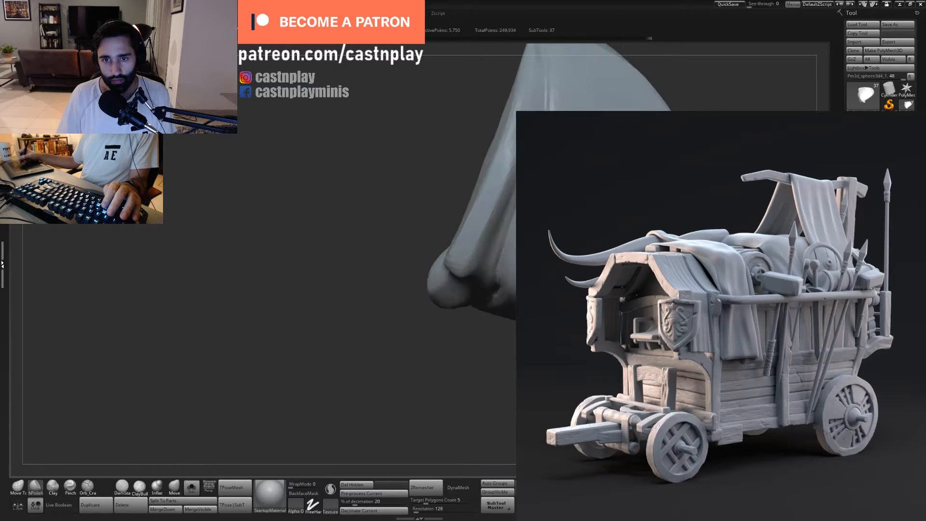
pyautogui.moveTo(455, 124); pyautogui.dragTo(509, 128)
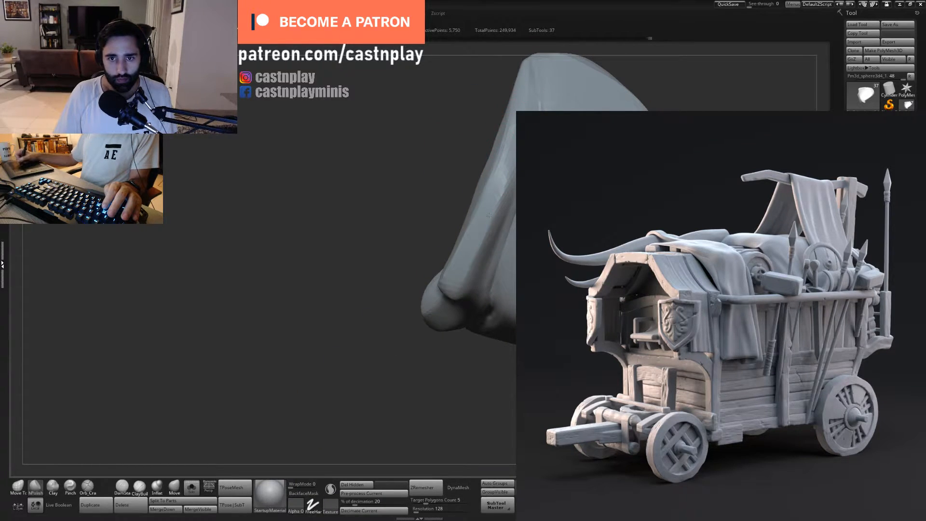
pyautogui.moveTo(390, 407); pyautogui.dragTo(406, 319)
pyautogui.moveTo(567, 104); pyautogui.dragTo(536, 135)
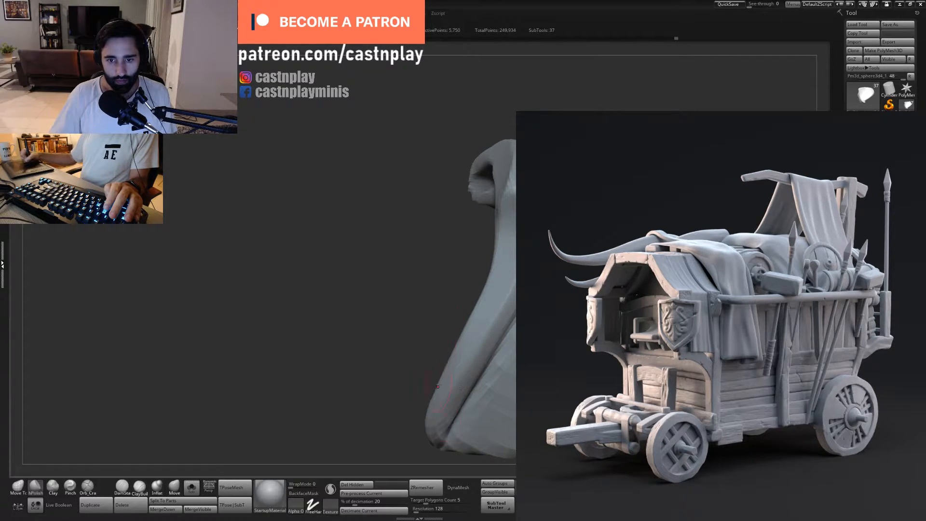
pyautogui.moveTo(437, 386); pyautogui.dragTo(515, 164)
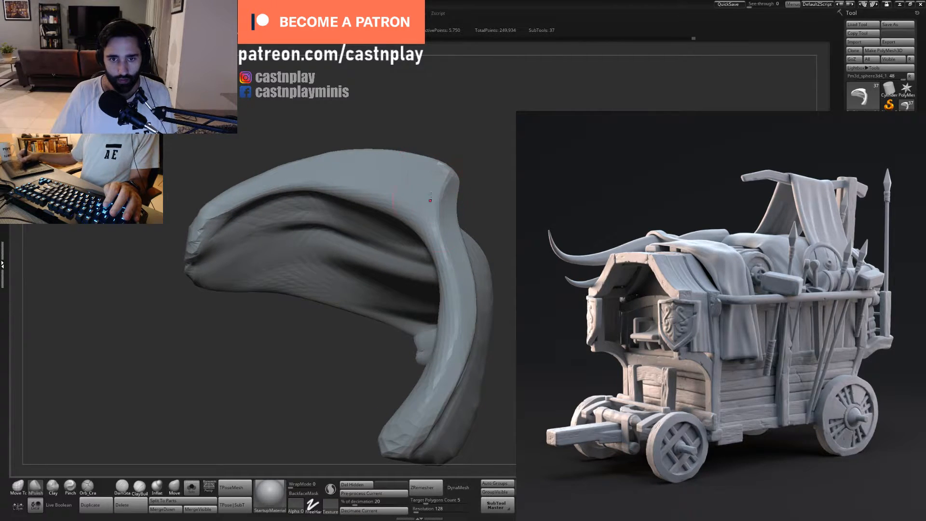
pyautogui.moveTo(424, 204); pyautogui.dragTo(562, 68)
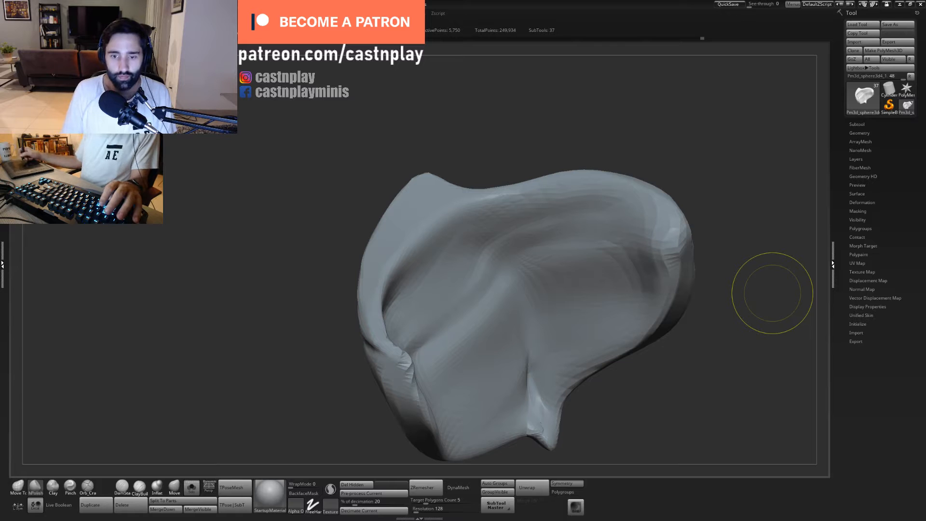
# - Resize the brush and polish the rim's inner edge on both sides of the peak
pyautogui.moveTo(598, 135)
pyautogui.mouseDown()
pyautogui.moveTo(607, 118)
pyautogui.moveTo(558, 143)
pyautogui.moveTo(550, 193)
pyautogui.mouseUp()
pyautogui.moveTo(416, 251); pyautogui.dragTo(392, 280)
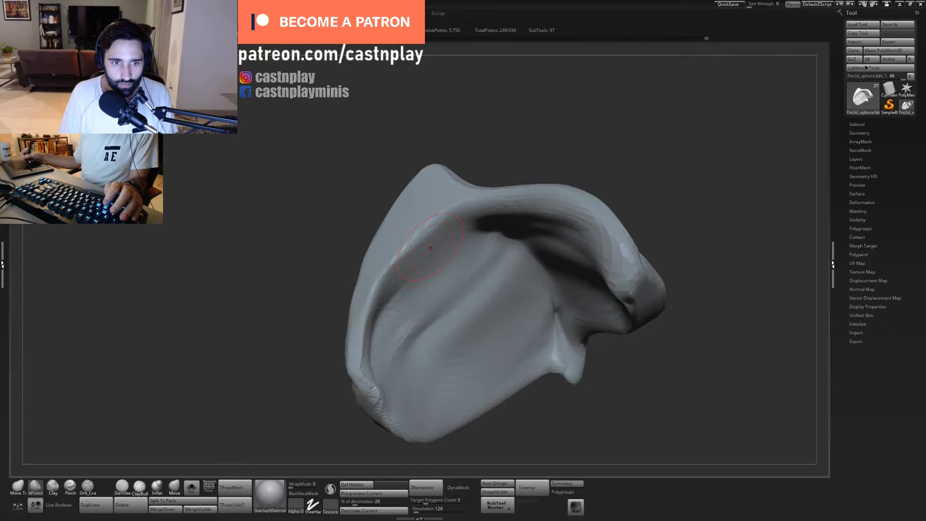
pyautogui.press('s')
pyautogui.moveTo(442, 228); pyautogui.dragTo(427, 245)
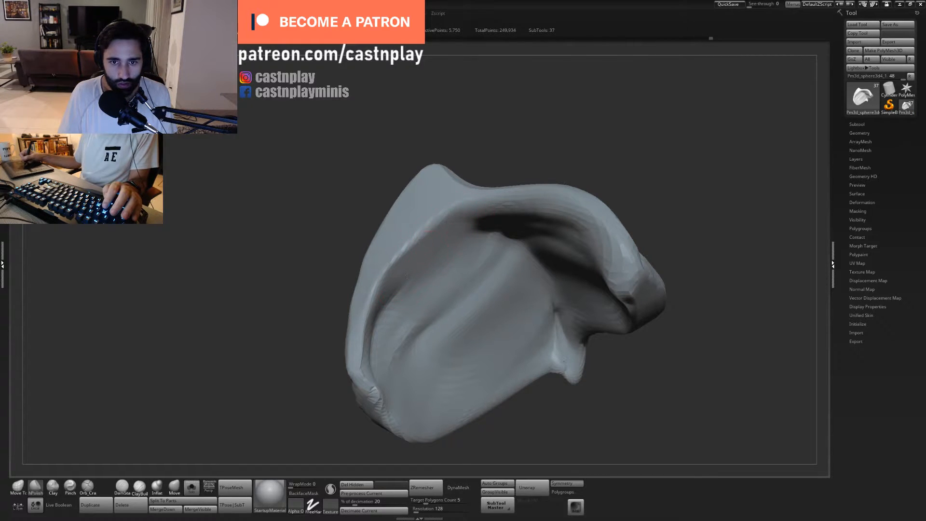
pyautogui.moveTo(406, 276); pyautogui.dragTo(389, 299)
pyautogui.moveTo(523, 151)
pyautogui.mouseDown()
pyautogui.moveTo(541, 140)
pyautogui.moveTo(536, 125)
pyautogui.mouseUp()
pyautogui.moveTo(530, 191); pyautogui.dragTo(502, 197)
pyautogui.moveTo(568, 105)
pyautogui.keyDown('alt'); pyautogui.mouseDown()
pyautogui.moveTo(505, 158)
pyautogui.moveTo(535, 103)
pyautogui.moveTo(544, 139)
pyautogui.mouseUp(); pyautogui.keyUp('alt')
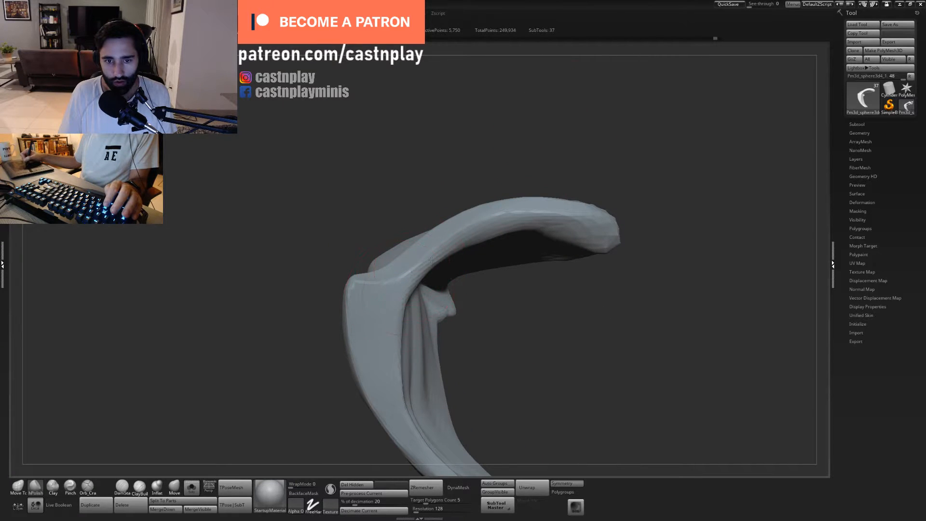
# - Polish the narrow face of the curved rim toward its far end
pyautogui.moveTo(510, 221); pyautogui.dragTo(572, 207)
pyautogui.moveTo(605, 161); pyautogui.dragTo(568, 192)
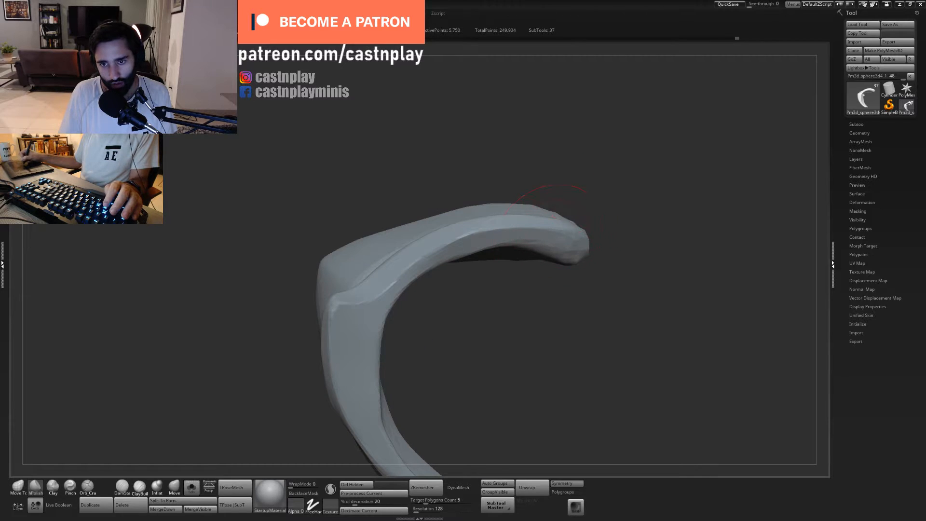
pyautogui.moveTo(584, 223)
pyautogui.mouseDown()
pyautogui.moveTo(603, 181)
pyautogui.moveTo(578, 178)
pyautogui.mouseUp()
pyautogui.moveTo(491, 227); pyautogui.dragTo(518, 231)
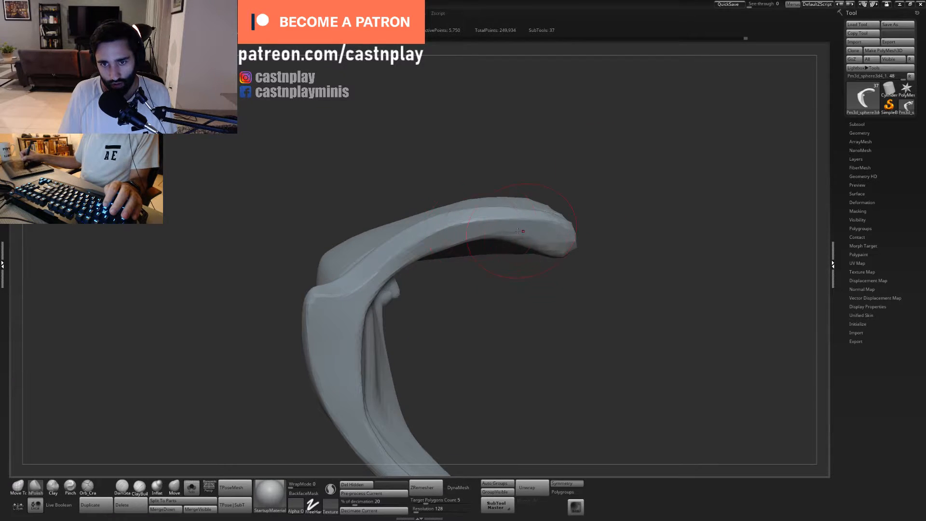
pyautogui.moveTo(588, 193); pyautogui.dragTo(581, 190)
# - Shift the rim's lower edge near its end with the Move Topological brush and undo the last stroke
pyautogui.press('b')
pyautogui.press('m')
pyautogui.press('t')
pyautogui.moveTo(620, 161); pyautogui.dragTo(609, 202)
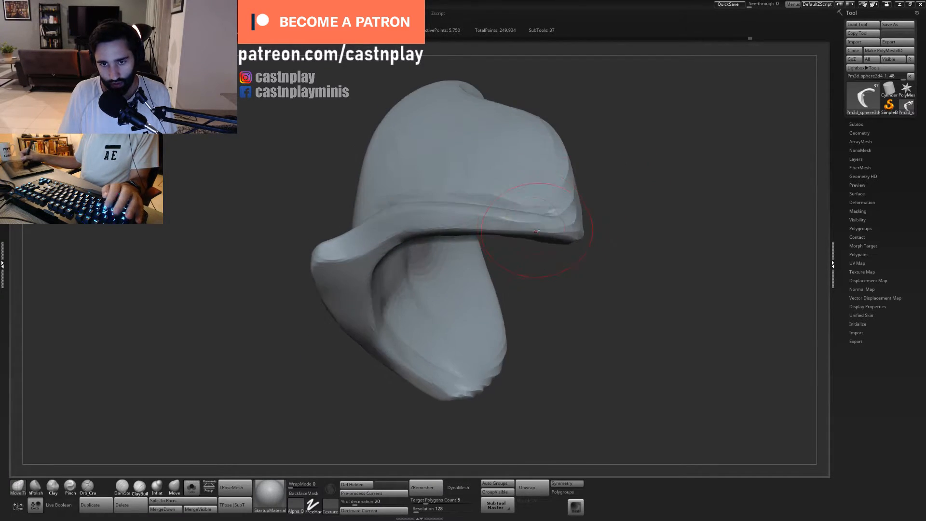
pyautogui.moveTo(538, 223); pyautogui.dragTo(536, 217)
pyautogui.press('s')
pyautogui.moveTo(448, 226)
pyautogui.mouseDown()
pyautogui.moveTo(475, 219)
pyautogui.moveTo(554, 231)
pyautogui.mouseUp()
pyautogui.hotkey('ctrl', 'z')
# - Polish the rim band below the plate's domed surface with the hPolish brush, undoing one stray stroke
pyautogui.press('b')
pyautogui.press('h')
pyautogui.press('p')
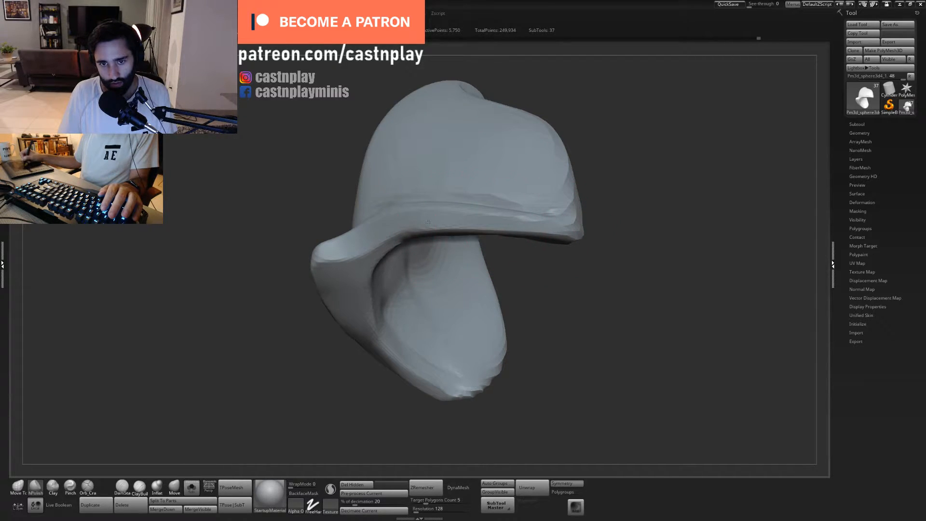
pyautogui.keyDown('alt'); pyautogui.moveTo(522, 282); pyautogui.dragTo(574, 243); pyautogui.keyUp('alt')
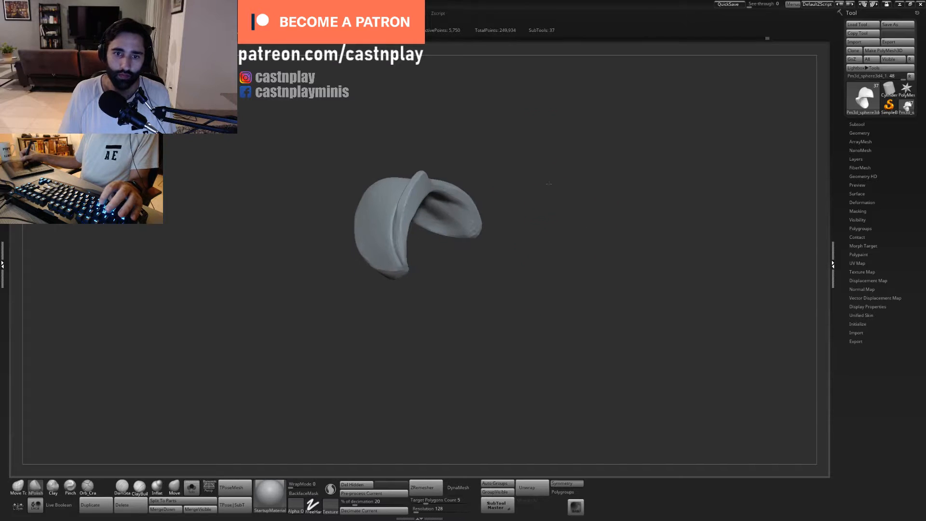
pyautogui.moveTo(548, 185); pyautogui.dragTo(560, 280)
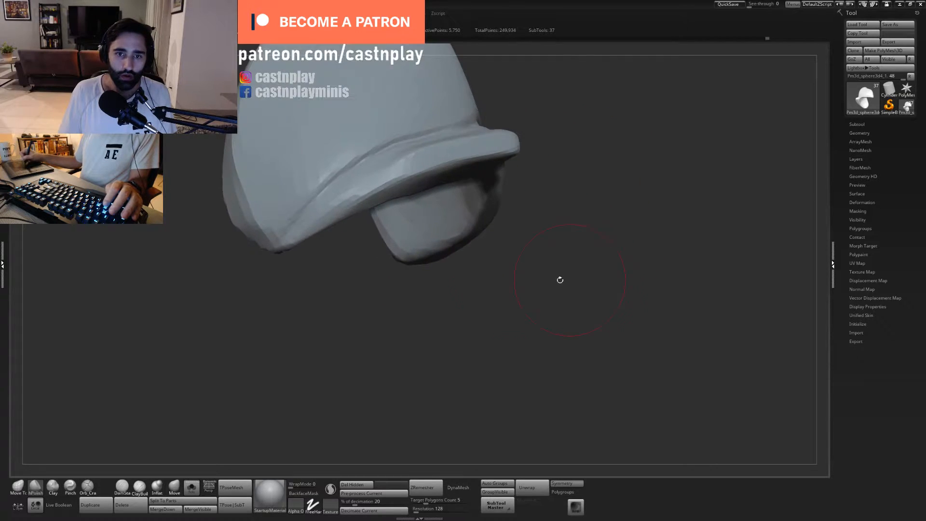
pyautogui.moveTo(347, 332)
pyautogui.keyDown('alt'); pyautogui.mouseDown()
pyautogui.moveTo(465, 330)
pyautogui.moveTo(475, 289)
pyautogui.mouseUp(); pyautogui.keyUp('alt')
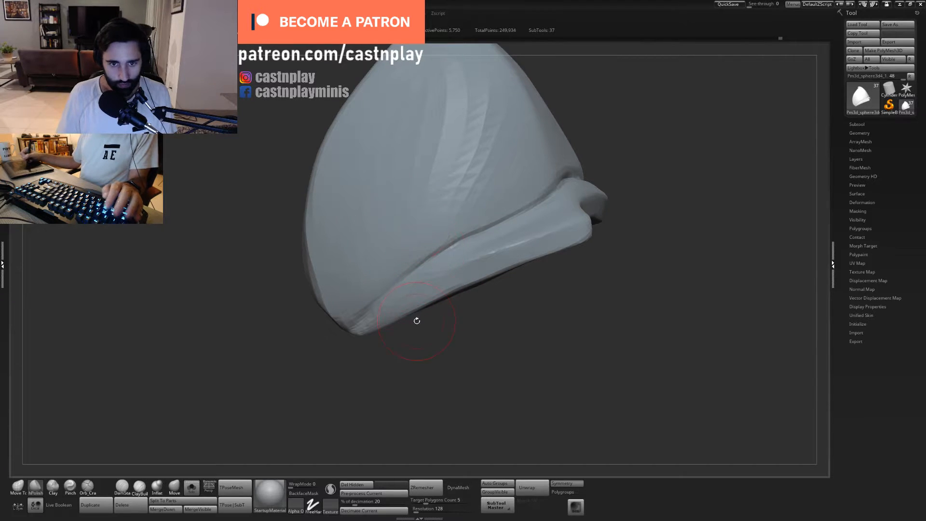
pyautogui.hotkey('ctrl', 'z')
pyautogui.keyDown('alt'); pyautogui.moveTo(442, 315); pyautogui.dragTo(531, 236); pyautogui.keyUp('alt')
pyautogui.moveTo(579, 228); pyautogui.dragTo(540, 224)
pyautogui.keyDown('alt'); pyautogui.moveTo(512, 212); pyautogui.dragTo(523, 270); pyautogui.keyUp('alt')
pyautogui.moveTo(475, 333); pyautogui.dragTo(456, 326)
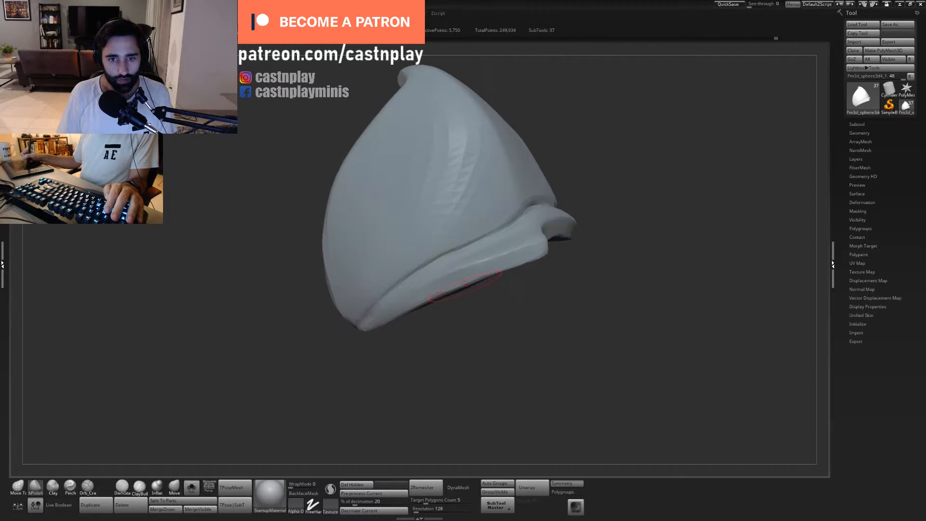
# - Reshape the rim band and the groove above it with the Move Topological brush at adjusted sizes
pyautogui.press('1')
pyautogui.press('s')
pyautogui.moveTo(433, 271); pyautogui.dragTo(439, 261)
pyautogui.press('s')
pyautogui.moveTo(484, 238); pyautogui.dragTo(478, 238)
pyautogui.moveTo(483, 239); pyautogui.dragTo(468, 239)
pyautogui.moveTo(601, 149); pyautogui.dragTo(510, 224)
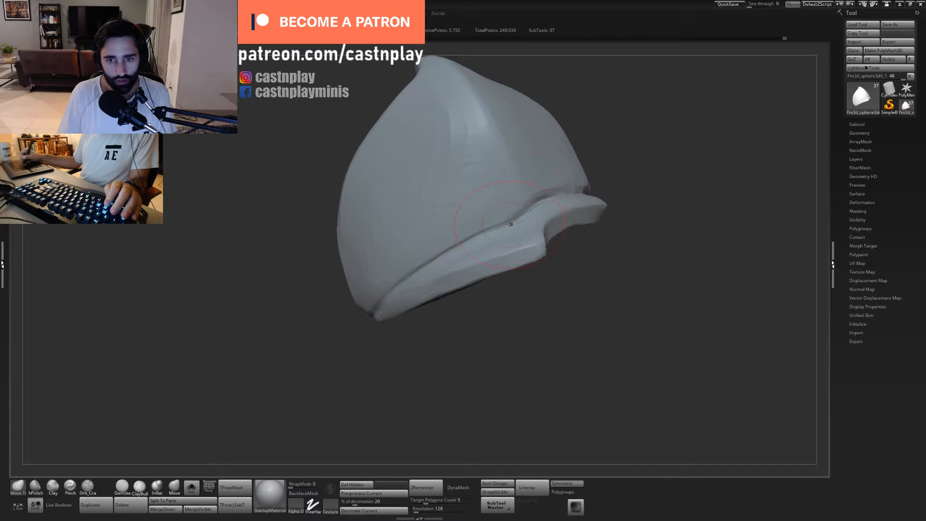
pyautogui.moveTo(437, 332); pyautogui.dragTo(400, 330)
# - Frame the plate from its side and adjust the groove between the domed surface and the rim
pyautogui.press('f')
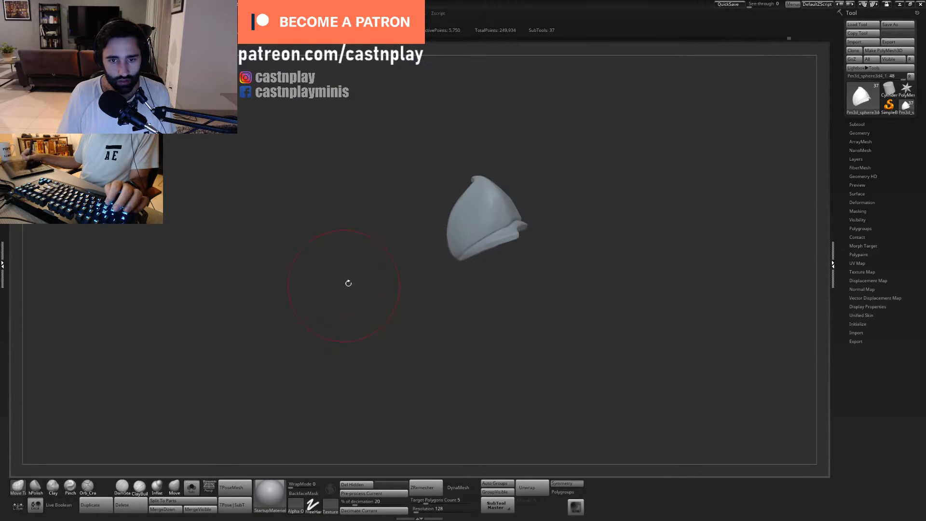
pyautogui.moveTo(347, 283)
pyautogui.mouseDown()
pyautogui.moveTo(581, 281)
pyautogui.moveTo(564, 308)
pyautogui.moveTo(492, 327)
pyautogui.mouseUp()
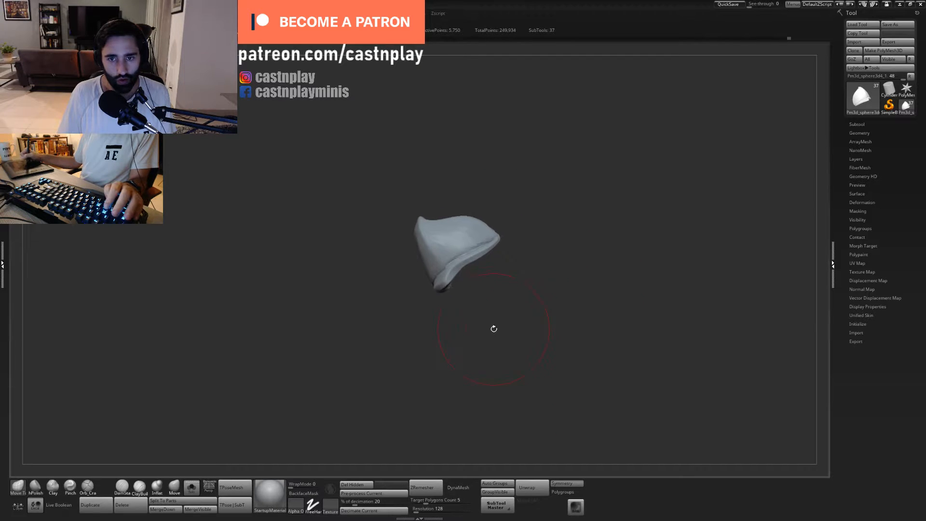
pyautogui.press('f')
pyautogui.press('space')
pyautogui.moveTo(477, 221)
pyautogui.mouseDown()
pyautogui.moveTo(462, 250)
pyautogui.moveTo(465, 238)
pyautogui.mouseUp()
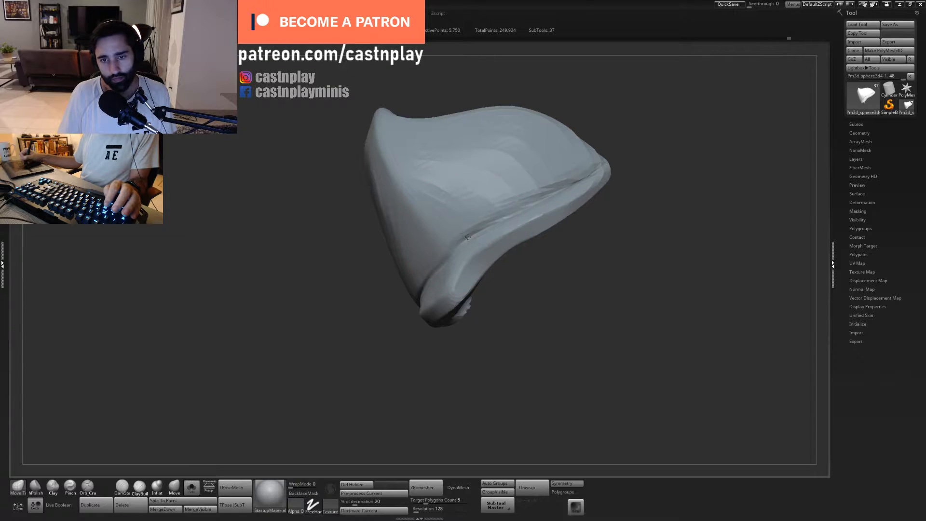
# - Show the whole bust again and select the lower shoulder plate beneath the horned one
pyautogui.moveTo(601, 236)
pyautogui.keyDown('alt'); pyautogui.mouseDown()
pyautogui.moveTo(542, 250)
pyautogui.moveTo(590, 300)
pyautogui.moveTo(619, 294)
pyautogui.moveTo(618, 342)
pyautogui.mouseUp(); pyautogui.keyUp('alt')
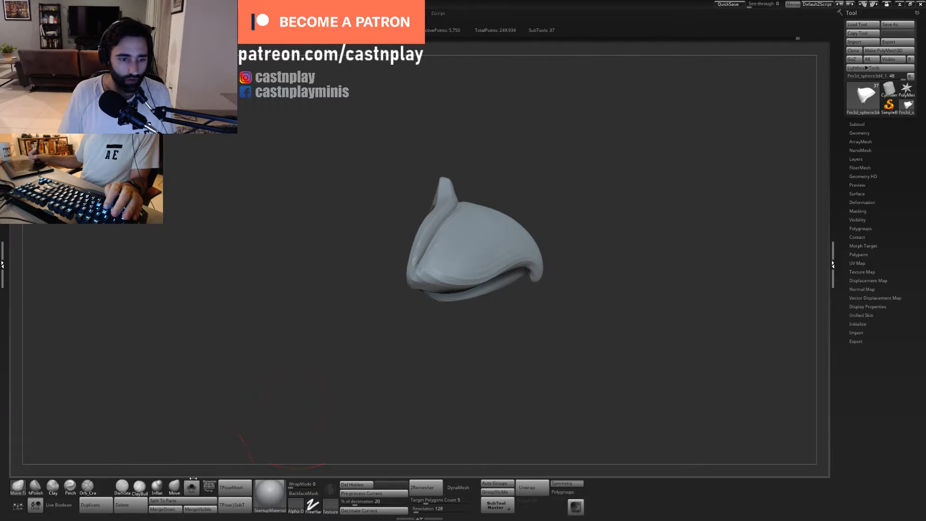
pyautogui.click(192, 486)
pyautogui.press('f')
pyautogui.moveTo(576, 171); pyautogui.dragTo(430, 334)
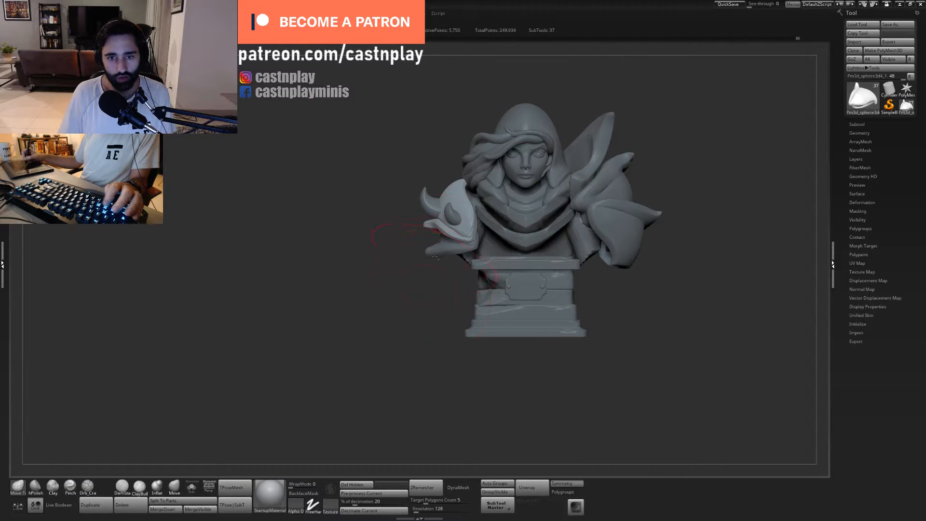
pyautogui.keyDown('alt'); pyautogui.moveTo(421, 267); pyautogui.dragTo(449, 344); pyautogui.keyUp('alt')
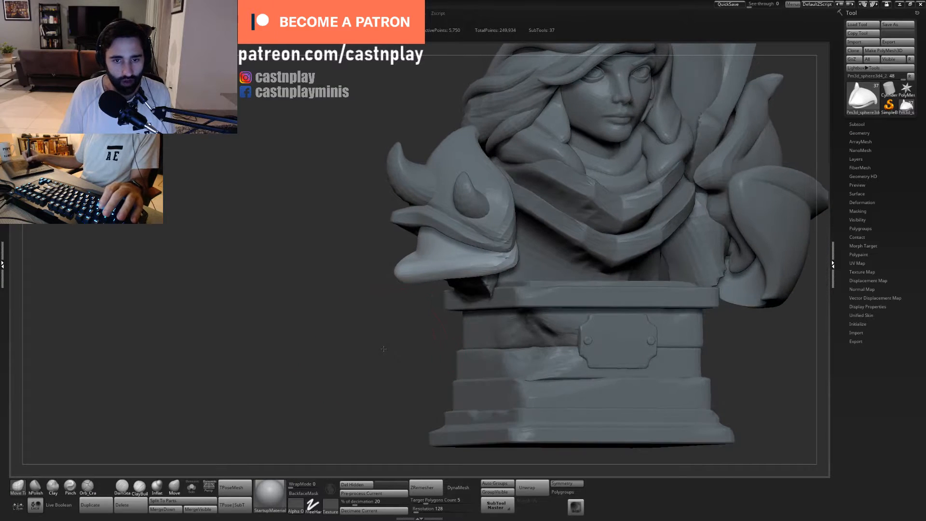
# - Polish the lower shoulder plate's rim with the hPolish brush, working on its front edge and its rear bend
pyautogui.keyDown('alt'); pyautogui.moveTo(383, 352); pyautogui.dragTo(414, 386); pyautogui.keyUp('alt')
pyautogui.press('b')
pyautogui.press('h')
pyautogui.press('p')
pyautogui.moveTo(539, 285); pyautogui.dragTo(410, 296)
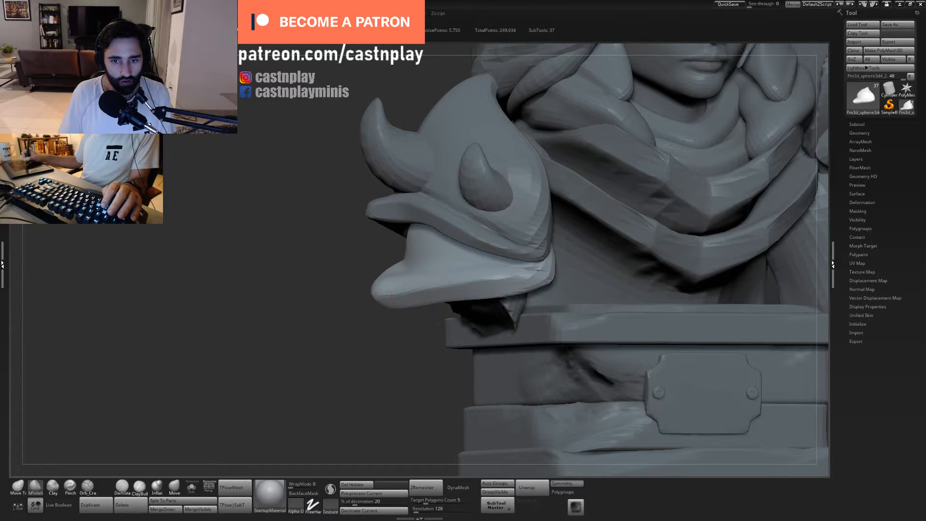
pyautogui.moveTo(393, 346); pyautogui.dragTo(563, 264)
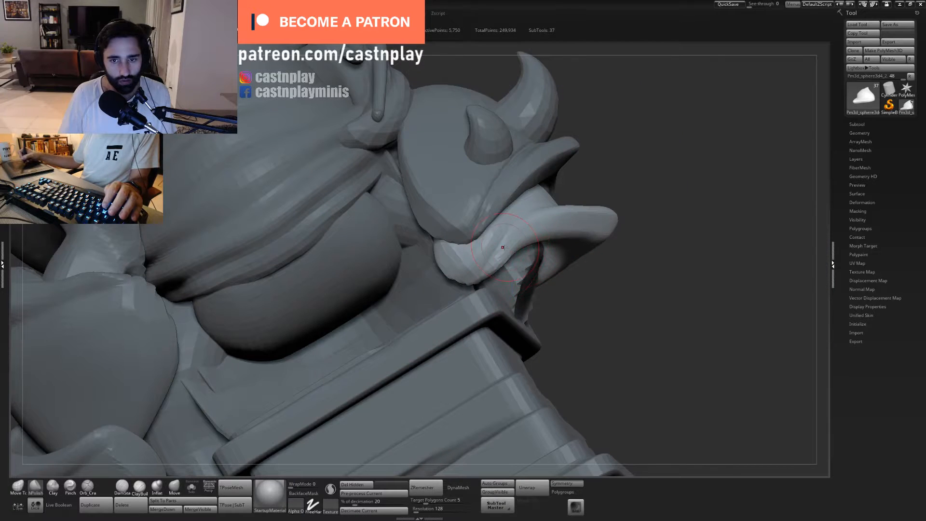
pyautogui.moveTo(504, 248); pyautogui.dragTo(500, 258)
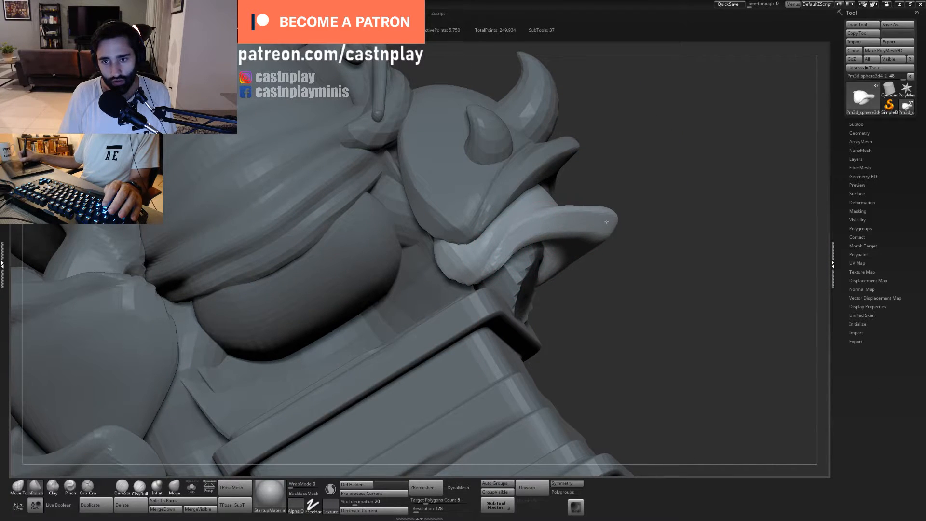
# - Adjust the lower plate's outline with the Move Topological brush, viewing its pointed tip from above
pyautogui.moveTo(635, 207)
pyautogui.mouseDown()
pyautogui.moveTo(611, 209)
pyautogui.moveTo(608, 258)
pyautogui.mouseUp()
pyautogui.press('1')
pyautogui.moveTo(497, 209); pyautogui.dragTo(511, 213)
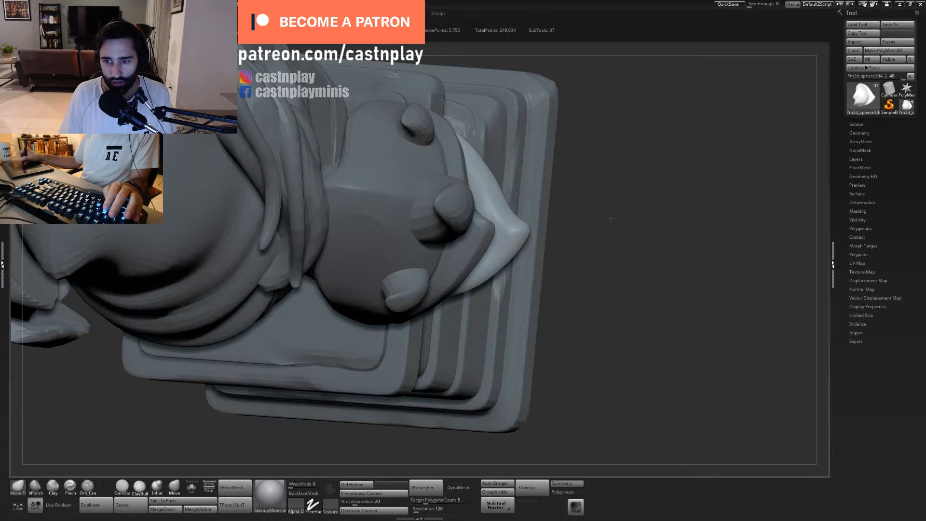
pyautogui.moveTo(611, 218); pyautogui.dragTo(610, 203)
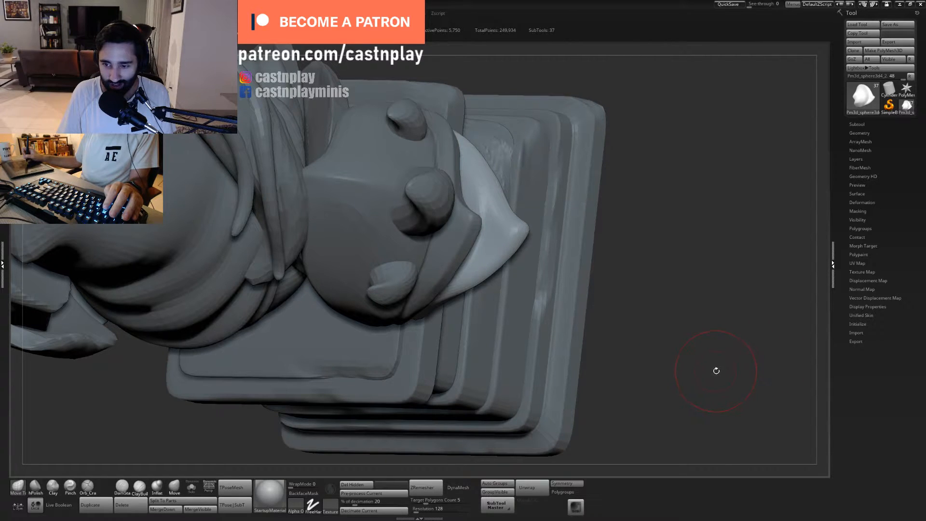
# - Flatten the underside of the lower plate's rim with the hPolish brush on both sides of its pointed tip
pyautogui.moveTo(620, 309)
pyautogui.mouseDown()
pyautogui.moveTo(608, 253)
pyautogui.moveTo(540, 207)
pyautogui.moveTo(497, 159)
pyautogui.mouseUp()
pyautogui.press('2')
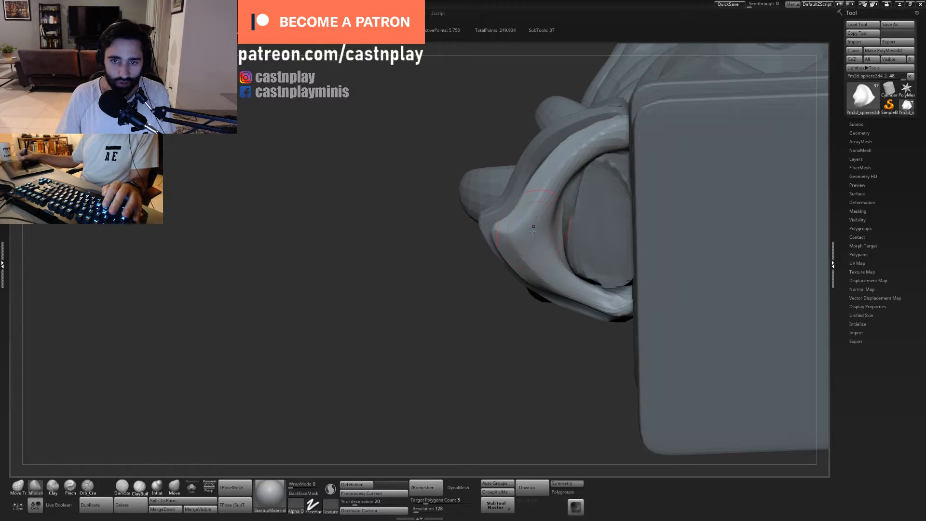
pyautogui.keyDown('shift'); pyautogui.moveTo(555, 171); pyautogui.dragTo(602, 132); pyautogui.keyUp('shift')
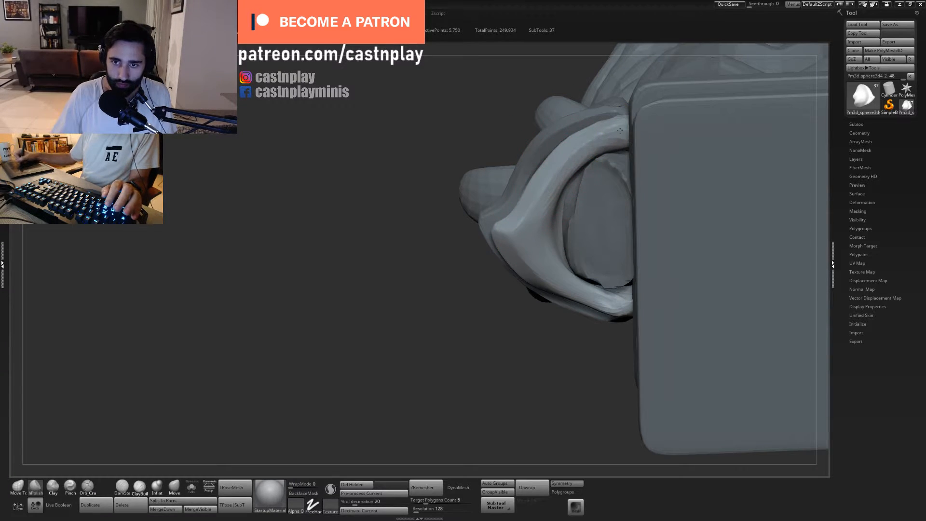
pyautogui.moveTo(578, 289); pyautogui.dragTo(596, 299)
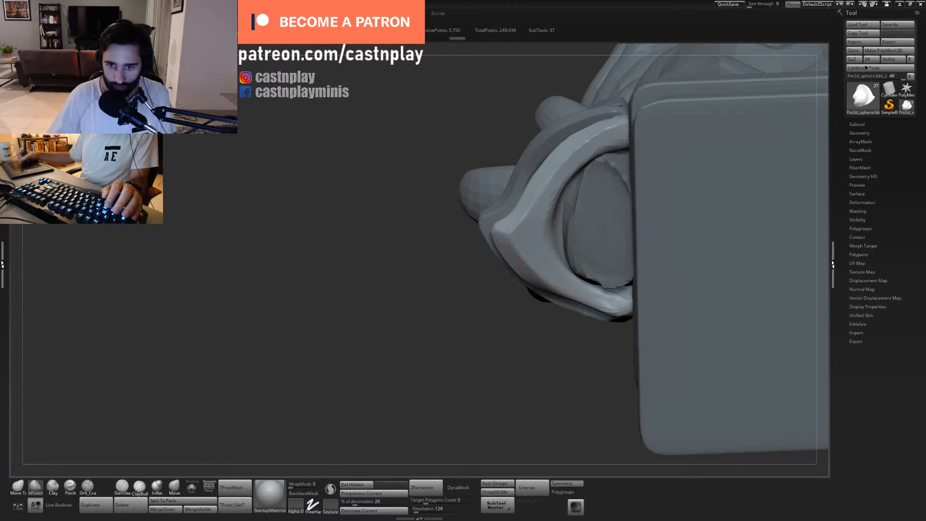
# - Build up the lower plate's rim beside the arm opening with the Clay brush
pyautogui.moveTo(579, 333); pyautogui.dragTo(534, 275)
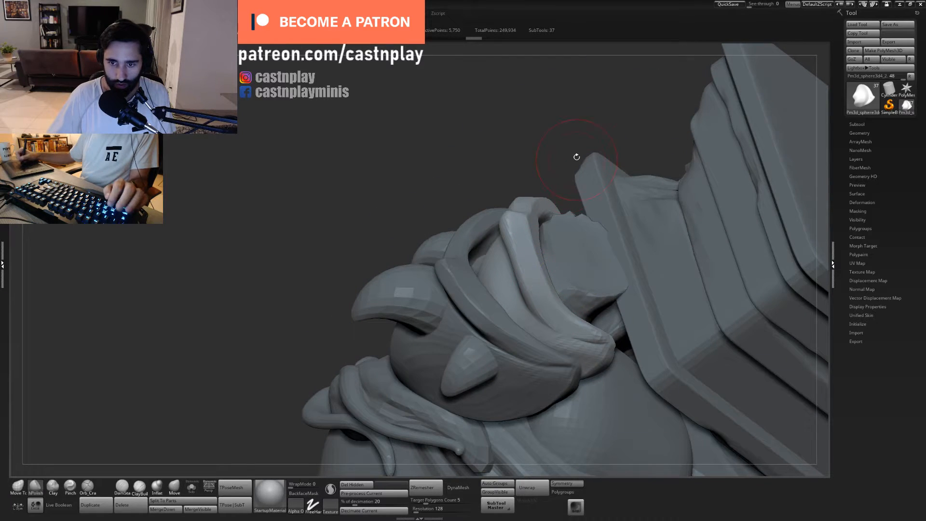
pyautogui.moveTo(577, 157); pyautogui.dragTo(565, 116)
pyautogui.press('3')
pyautogui.moveTo(545, 294); pyautogui.dragTo(561, 306)
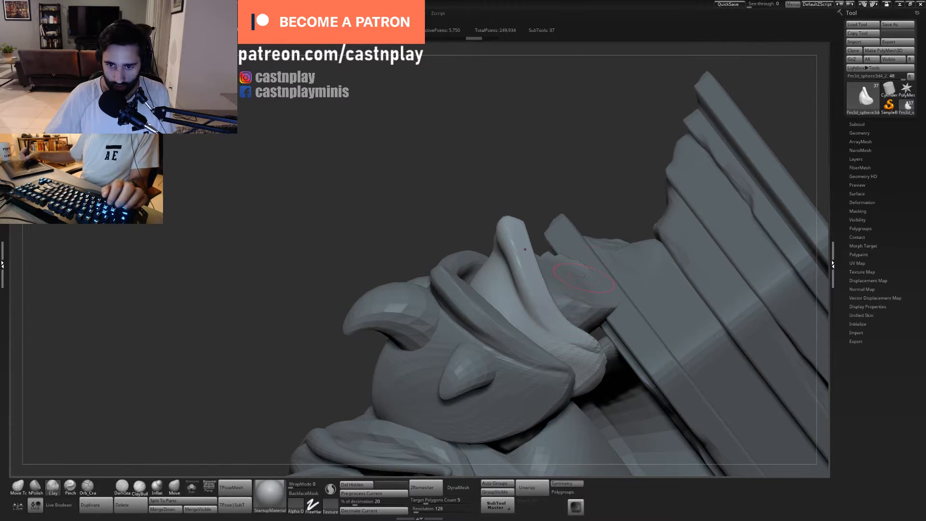
# - Thicken the rear edge of the lower plate's rim above the arm opening with the Inflate brush
pyautogui.moveTo(591, 151); pyautogui.dragTo(741, 472)
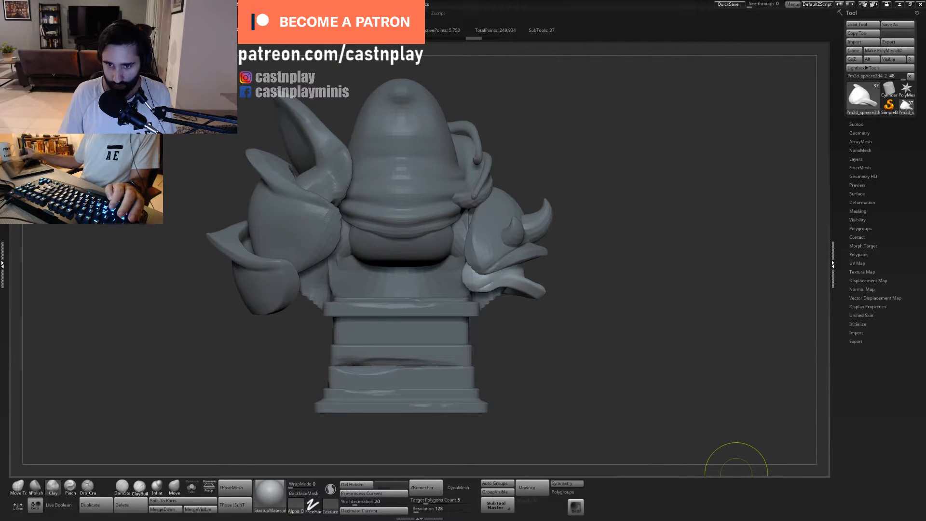
pyautogui.moveTo(637, 277); pyautogui.dragTo(509, 333)
pyautogui.click(157, 486)
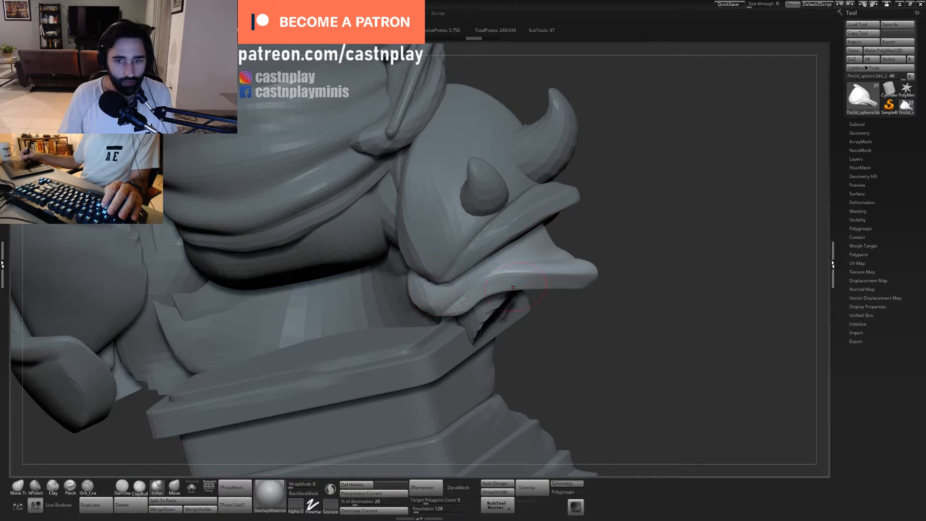
pyautogui.moveTo(507, 289)
pyautogui.keyDown('shift'); pyautogui.mouseDown()
pyautogui.moveTo(466, 309)
pyautogui.moveTo(467, 298)
pyautogui.moveTo(538, 282)
pyautogui.moveTo(508, 289)
pyautogui.moveTo(516, 286)
pyautogui.mouseUp(); pyautogui.keyUp('shift')
# - Smooth the thickened rear rim with the hPolish brush, undoing the first stroke and polishing toward the inner end
pyautogui.moveTo(591, 296); pyautogui.dragTo(529, 314)
pyautogui.press('2')
pyautogui.moveTo(467, 304); pyautogui.dragTo(516, 291)
pyautogui.hotkey('ctrl', 'z')
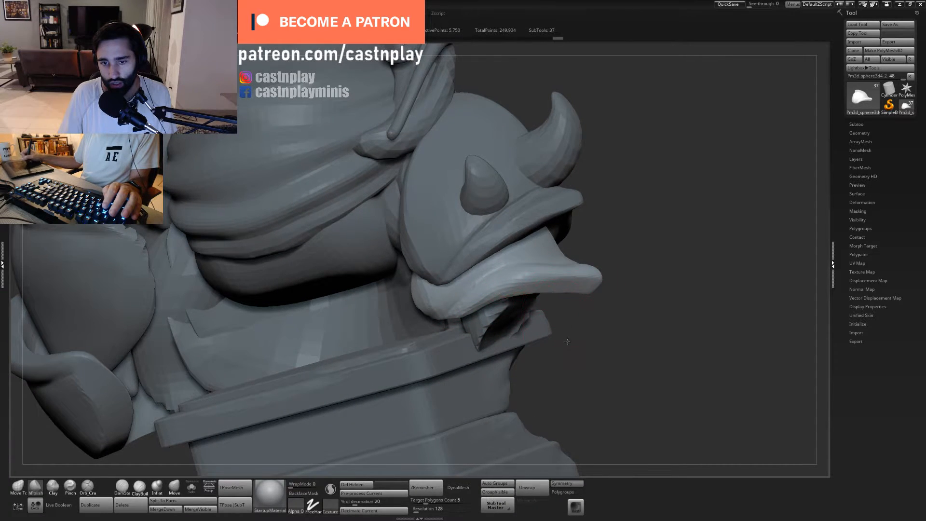
pyautogui.moveTo(567, 342); pyautogui.dragTo(571, 367)
pyautogui.moveTo(467, 313); pyautogui.dragTo(484, 307)
pyautogui.moveTo(574, 343); pyautogui.dragTo(528, 333)
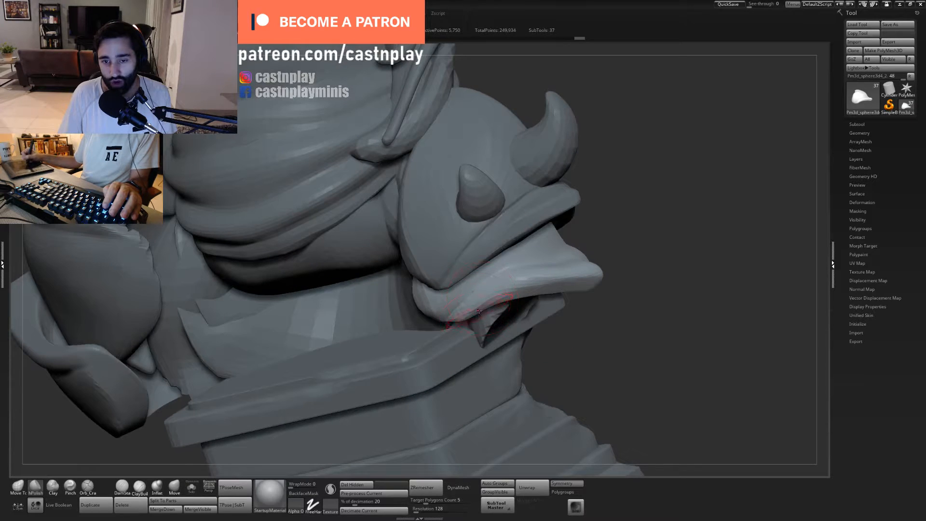
pyautogui.moveTo(597, 337); pyautogui.dragTo(507, 300)
# - Polish the rear rim's lower edge with the hPolish brush from several angles, adjusting the brush size and undoing two strokes
pyautogui.moveTo(596, 289)
pyautogui.mouseDown()
pyautogui.moveTo(620, 252)
pyautogui.moveTo(603, 308)
pyautogui.mouseUp()
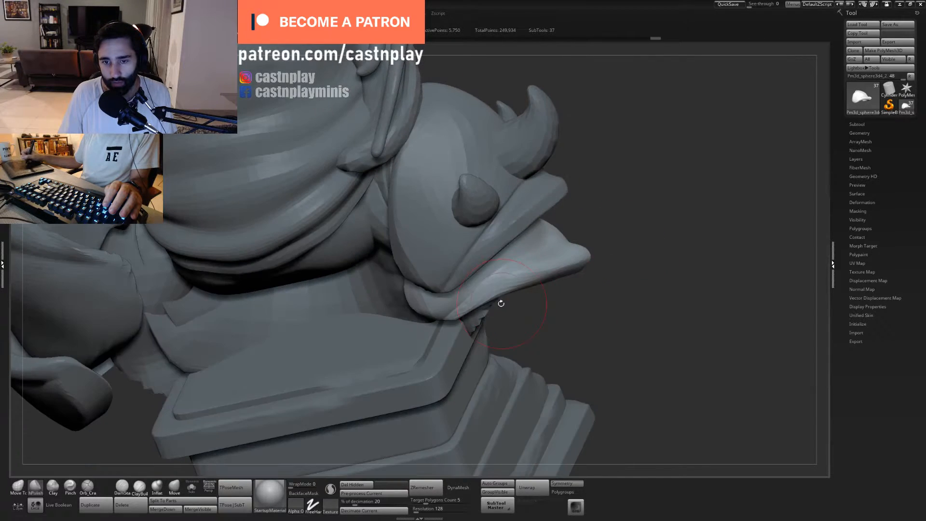
pyautogui.moveTo(501, 303); pyautogui.dragTo(508, 287)
pyautogui.moveTo(627, 217); pyautogui.dragTo(612, 179)
pyautogui.moveTo(504, 305); pyautogui.dragTo(522, 302)
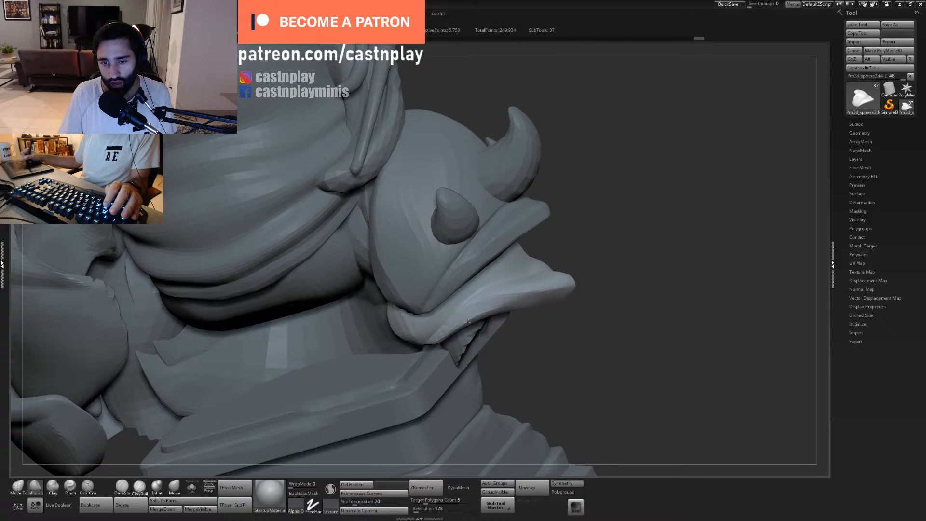
pyautogui.moveTo(549, 333); pyautogui.dragTo(541, 300)
pyautogui.moveTo(476, 314)
pyautogui.mouseDown()
pyautogui.moveTo(492, 308)
pyautogui.moveTo(463, 320)
pyautogui.mouseUp()
pyautogui.press('s')
pyautogui.press('s')
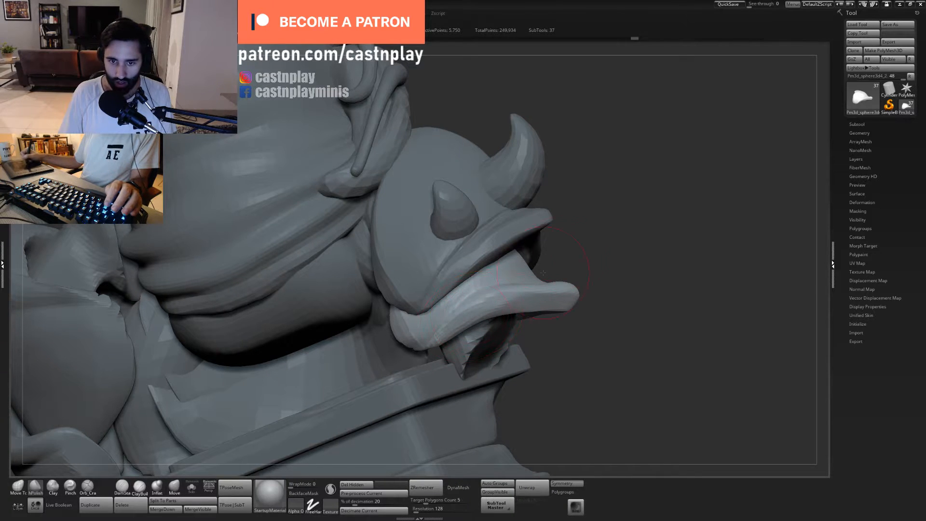
pyautogui.moveTo(598, 264)
pyautogui.mouseDown()
pyautogui.moveTo(583, 254)
pyautogui.moveTo(582, 229)
pyautogui.moveTo(579, 262)
pyautogui.mouseUp()
pyautogui.hotkey('ctrl', 'z')
pyautogui.hotkey('ctrl', 'z')
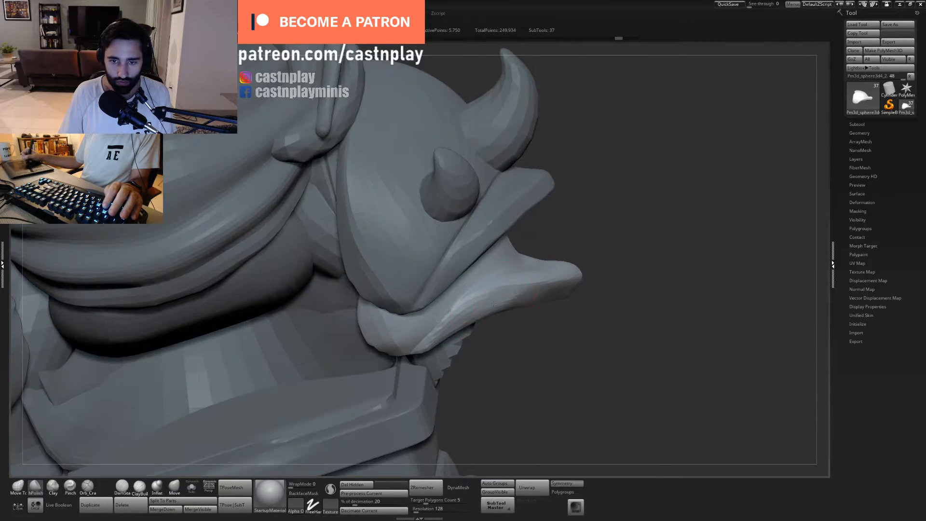
# - Polish the outer stretch of the lower plate's rear rim toward its tip, undoing one long stroke along the edge
pyautogui.moveTo(517, 296); pyautogui.dragTo(554, 284)
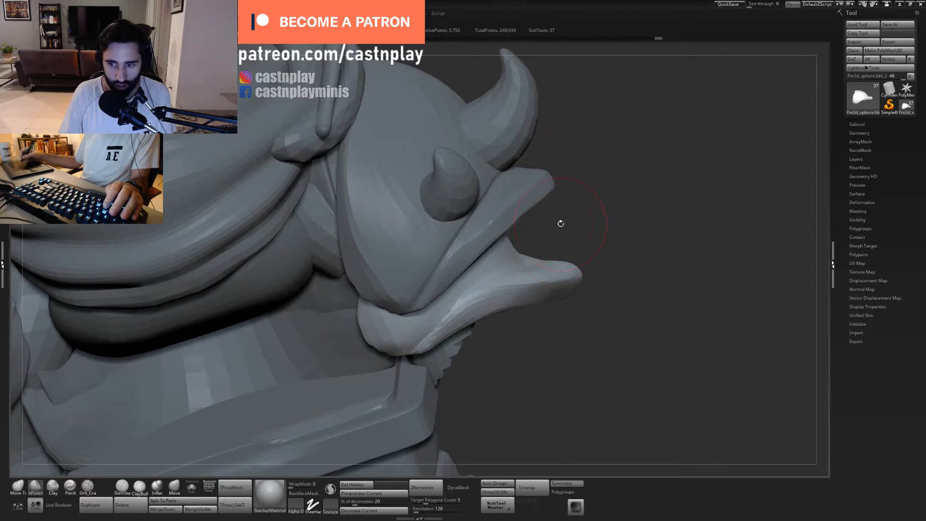
pyautogui.moveTo(621, 220)
pyautogui.mouseDown()
pyautogui.moveTo(579, 231)
pyautogui.moveTo(562, 212)
pyautogui.mouseUp()
pyautogui.moveTo(556, 300)
pyautogui.keyDown('shift'); pyautogui.mouseDown()
pyautogui.moveTo(452, 342)
pyautogui.moveTo(480, 322)
pyautogui.moveTo(471, 319)
pyautogui.moveTo(446, 339)
pyautogui.mouseUp(); pyautogui.keyUp('shift')
pyautogui.hotkey('ctrl', 'z')
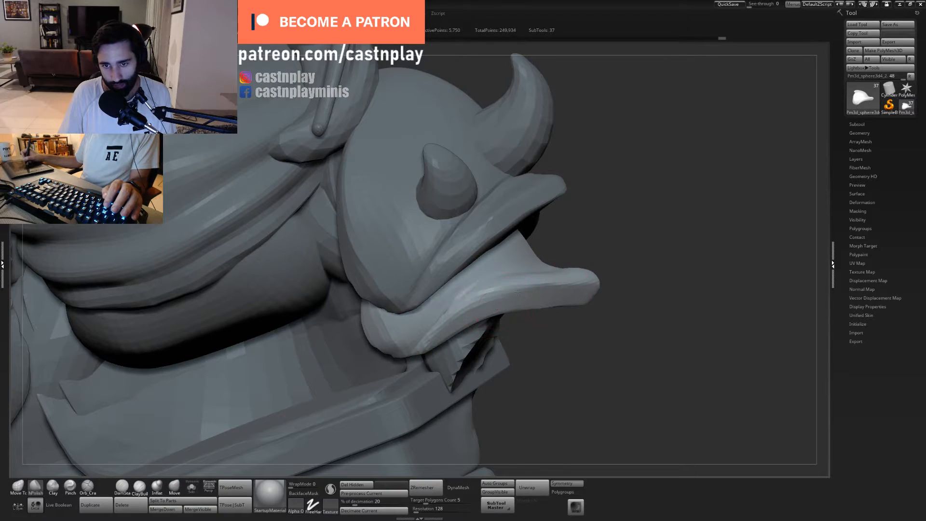
pyautogui.moveTo(493, 298); pyautogui.dragTo(500, 300)
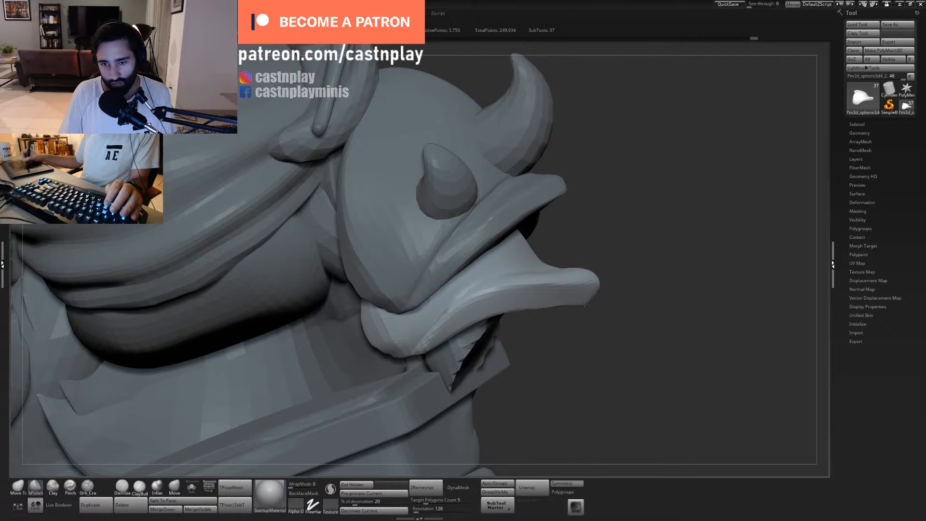
# - Reshape the rear rim near the lower plate's tip with the Move Topological brush at draw size 167
pyautogui.keyDown('alt'); pyautogui.moveTo(585, 314); pyautogui.dragTo(598, 328); pyautogui.keyUp('alt')
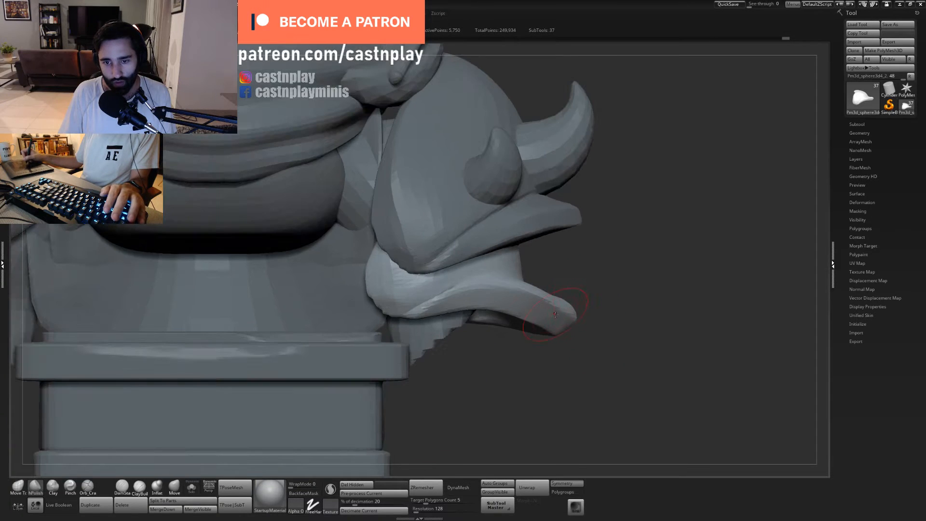
pyautogui.press('1')
pyautogui.moveTo(527, 314); pyautogui.dragTo(532, 311)
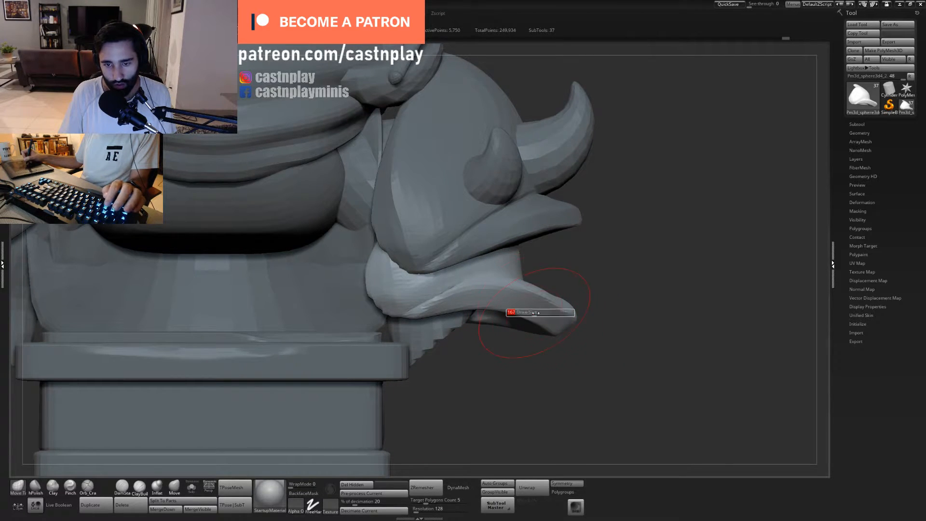
pyautogui.moveTo(583, 279)
pyautogui.mouseDown()
pyautogui.moveTo(467, 306)
pyautogui.moveTo(488, 326)
pyautogui.moveTo(453, 299)
pyautogui.moveTo(501, 270)
pyautogui.moveTo(464, 297)
pyautogui.mouseUp()
pyautogui.moveTo(464, 297); pyautogui.dragTo(517, 256, button='right')
# - Select the horned shoulder plate and adjust its rim's lower edge from below with the Move Topological brush
pyautogui.moveTo(604, 259); pyautogui.dragTo(463, 263, button='right')
pyautogui.keyDown('alt'); pyautogui.click(515, 260); pyautogui.keyUp('alt')
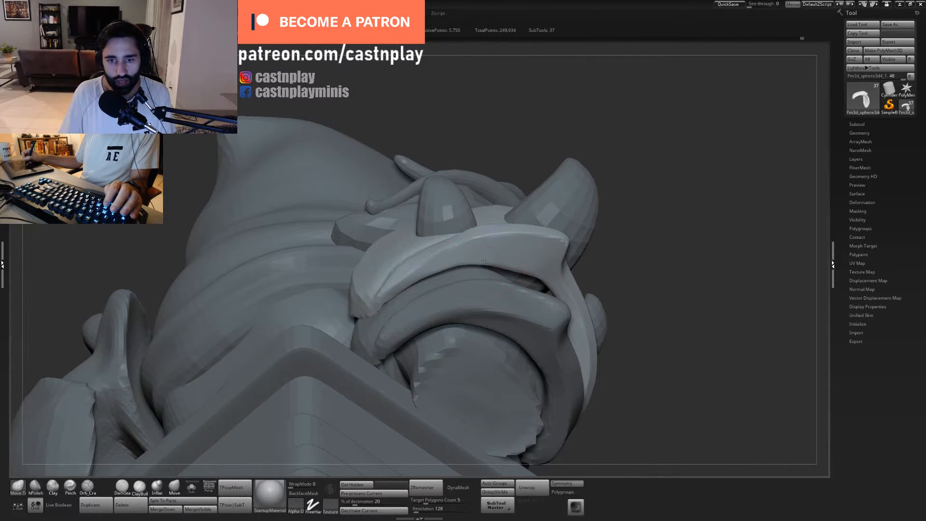
pyautogui.moveTo(519, 267); pyautogui.dragTo(518, 261)
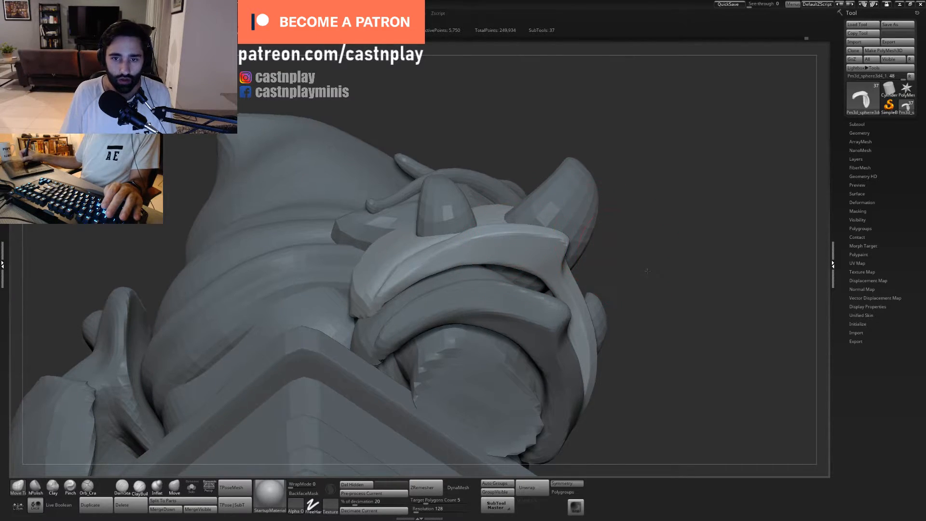
# - Flatten the rear rim band of the horned plate with the hPolish brush
pyautogui.moveTo(627, 248); pyautogui.dragTo(633, 299, button='right')
pyautogui.press('2')
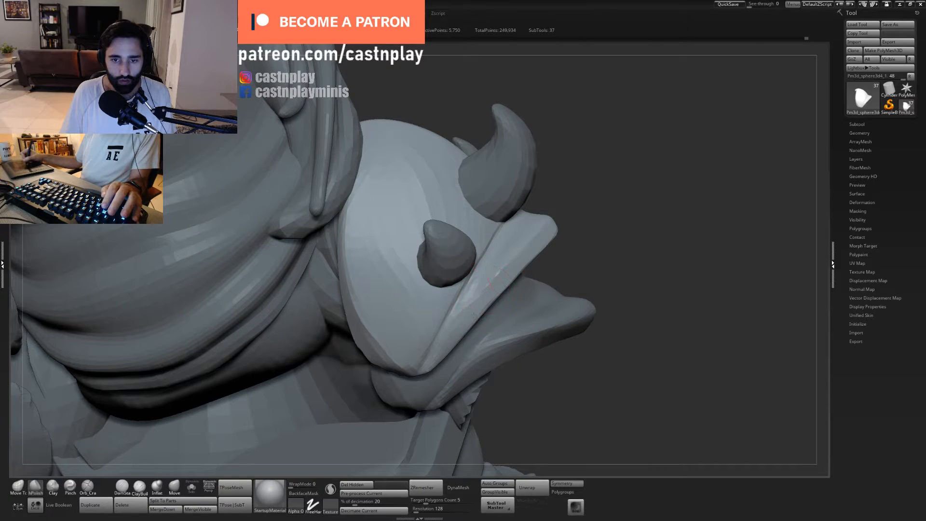
pyautogui.moveTo(544, 235); pyautogui.dragTo(491, 307, button='right')
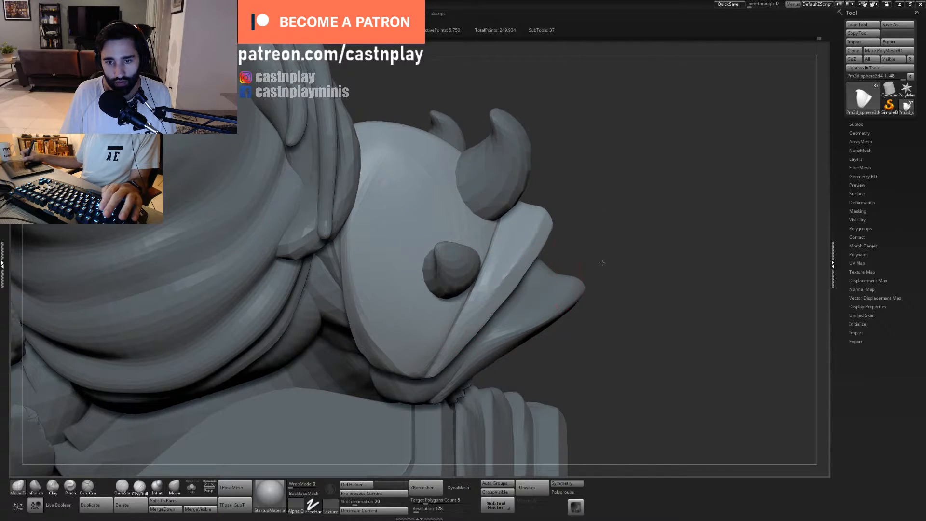
# - Reshape the horned plate's rim beside its pointed peak from below with a resized Move Topological brush
pyautogui.moveTo(602, 263); pyautogui.dragTo(497, 285, button='right')
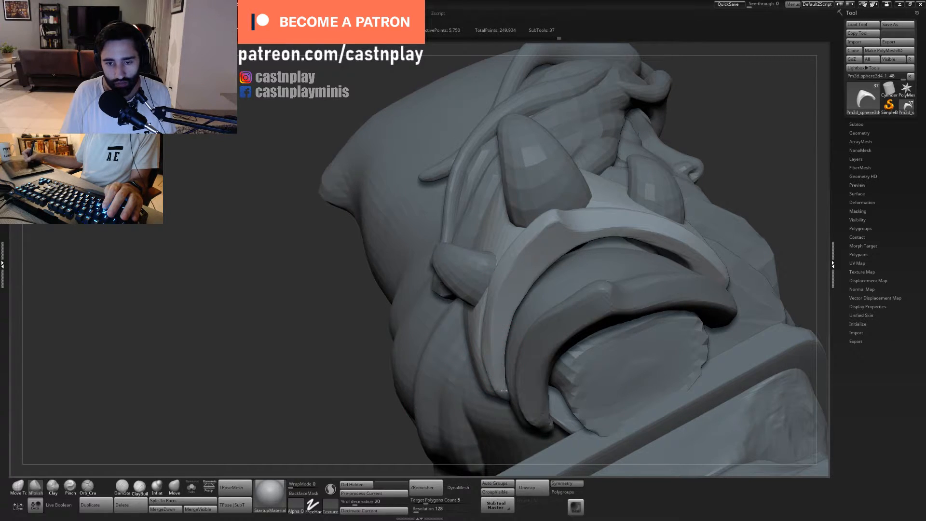
pyautogui.press('b')
pyautogui.press('m')
pyautogui.press('t')
pyautogui.press('s')
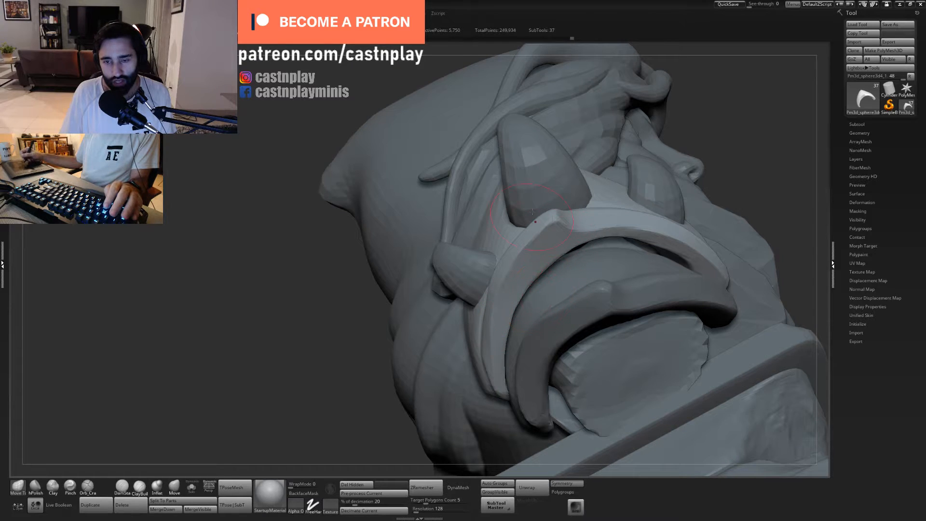
pyautogui.moveTo(517, 233); pyautogui.dragTo(535, 233)
# - Select the lower shoulder plate and adjust the curve of its rim with the Move Topological brush
pyautogui.moveTo(597, 199)
pyautogui.mouseDown()
pyautogui.moveTo(616, 225)
pyautogui.moveTo(608, 169)
pyautogui.moveTo(593, 225)
pyautogui.moveTo(576, 212)
pyautogui.moveTo(564, 275)
pyautogui.moveTo(544, 278)
pyautogui.mouseUp()
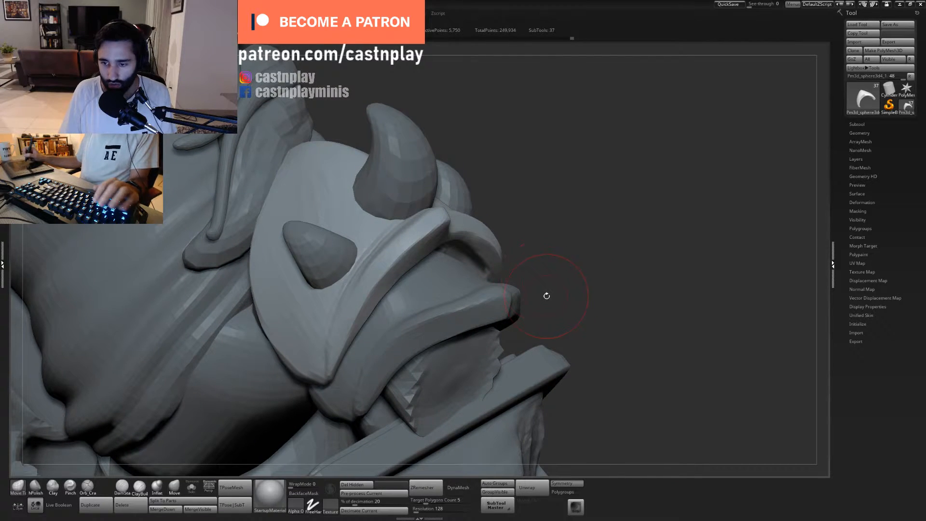
pyautogui.keyDown('alt'); pyautogui.click(493, 296); pyautogui.keyUp('alt')
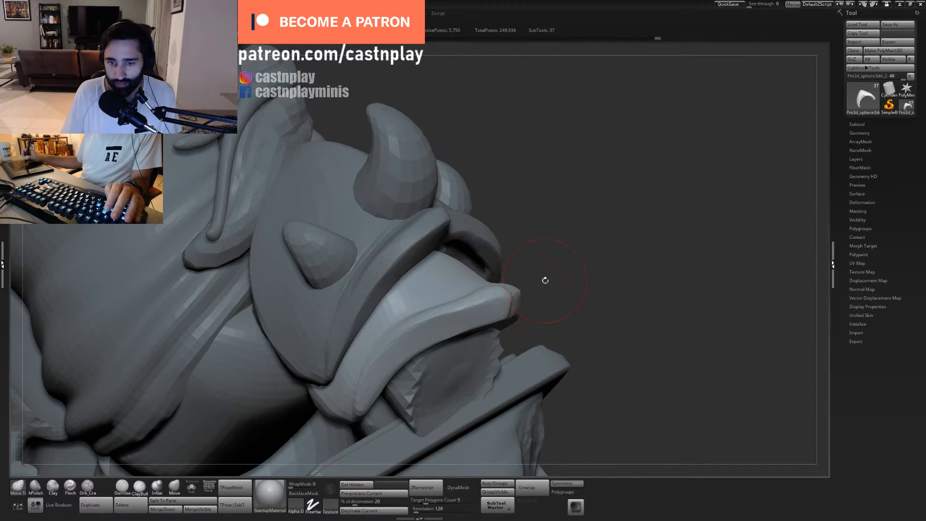
pyautogui.moveTo(457, 303); pyautogui.dragTo(461, 298)
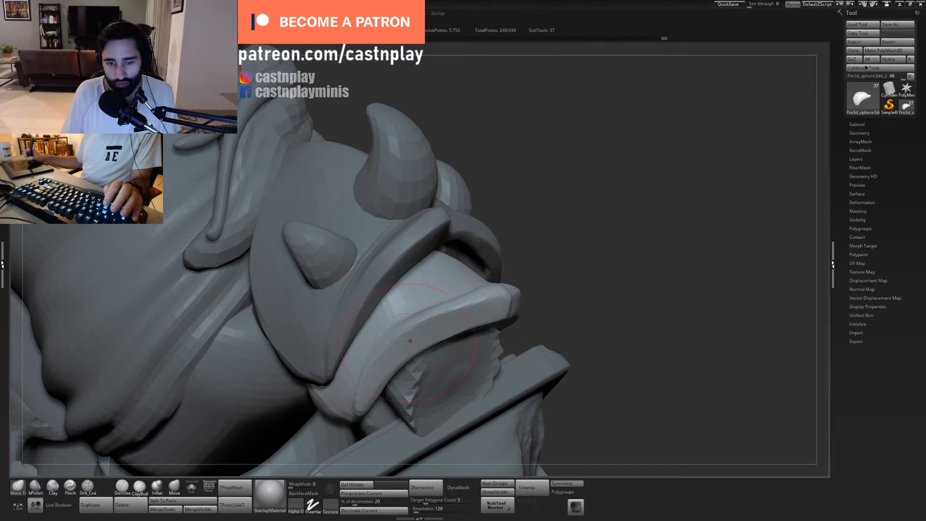
pyautogui.keyDown('alt'); pyautogui.moveTo(512, 270); pyautogui.dragTo(420, 385); pyautogui.keyUp('alt')
pyautogui.keyDown('alt'); pyautogui.click(482, 299); pyautogui.keyUp('alt')
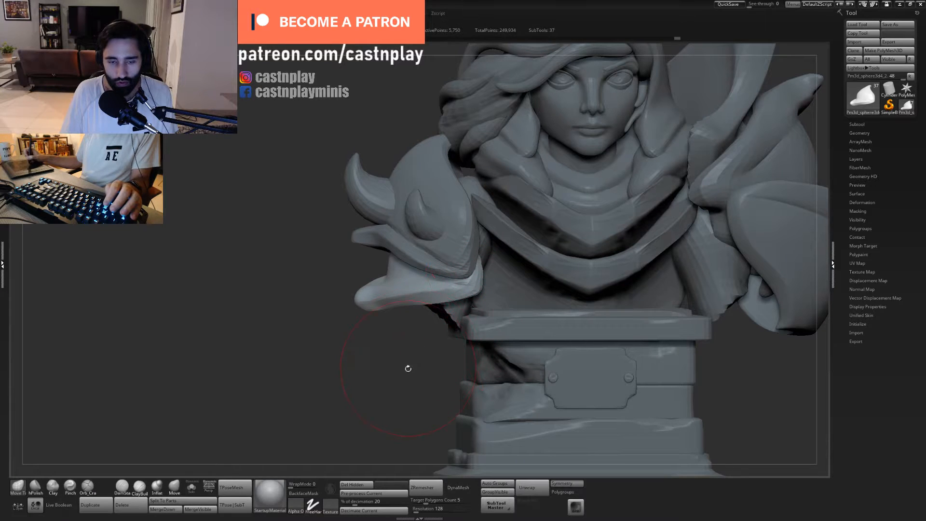
# - Polish the front rim of the lower plate with the hPolish brush and return to a front view of the bust
pyautogui.moveTo(408, 368); pyautogui.dragTo(549, 275)
pyautogui.moveTo(550, 275)
pyautogui.keyDown('alt'); pyautogui.mouseDown()
pyautogui.moveTo(555, 294)
pyautogui.moveTo(454, 332)
pyautogui.moveTo(522, 287)
pyautogui.moveTo(533, 252)
pyautogui.mouseUp(); pyautogui.keyUp('alt')
pyautogui.press('2')
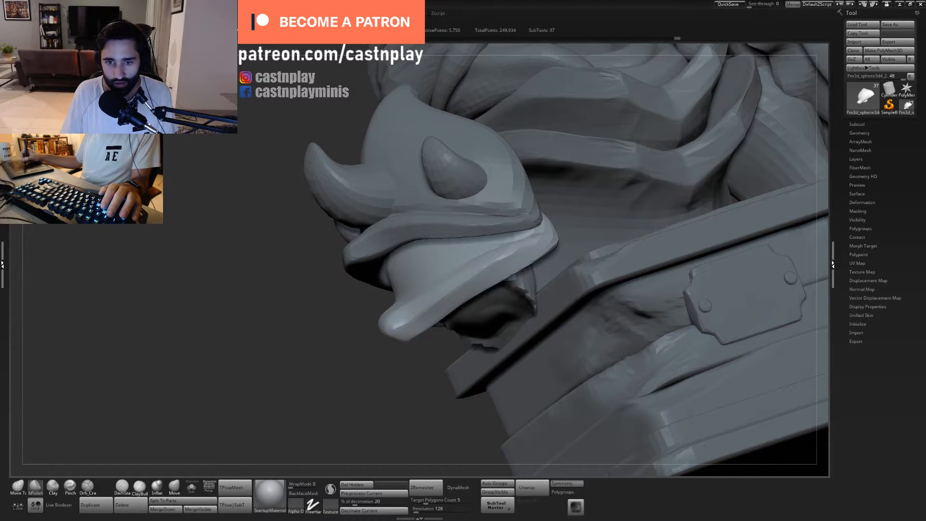
pyautogui.press('f')
pyautogui.moveTo(310, 331); pyautogui.dragTo(475, 338)
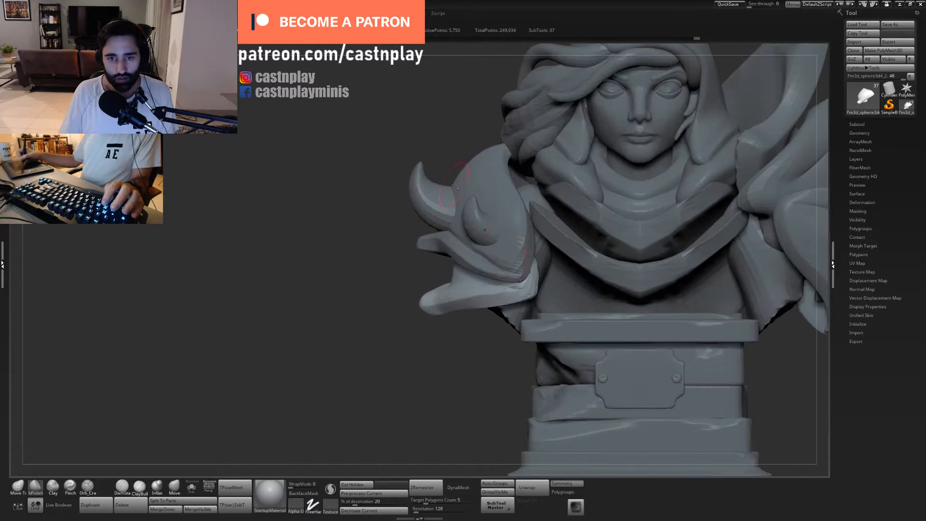
# - Select the lower shoulder plate of the bust, isolate it and frame it in the view
pyautogui.keyDown('alt'); pyautogui.click(433, 195); pyautogui.keyUp('alt')
pyautogui.keyDown('alt'); pyautogui.moveTo(437, 143); pyautogui.dragTo(442, 217); pyautogui.keyUp('alt')
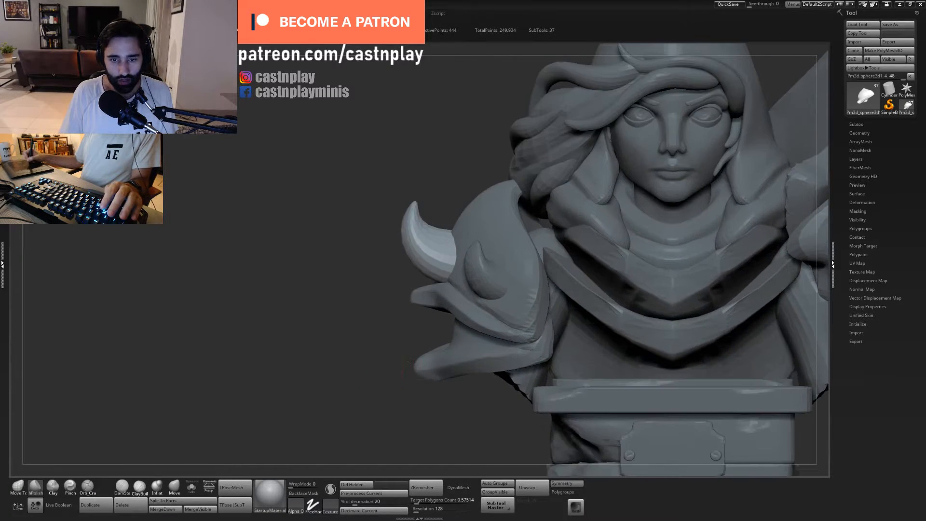
pyautogui.moveTo(349, 330); pyautogui.dragTo(454, 359)
pyautogui.keyDown('alt'); pyautogui.click(454, 359); pyautogui.keyUp('alt')
pyautogui.click(191, 487)
pyautogui.moveTo(410, 410)
pyautogui.mouseDown()
pyautogui.moveTo(606, 394)
pyautogui.moveTo(549, 396)
pyautogui.moveTo(548, 426)
pyautogui.mouseUp()
pyautogui.press('f')
# - Tighten the crease between the lower plate's dome and its raised rim with the Pinch brush
pyautogui.press('b')
pyautogui.press('p')
pyautogui.press('i')
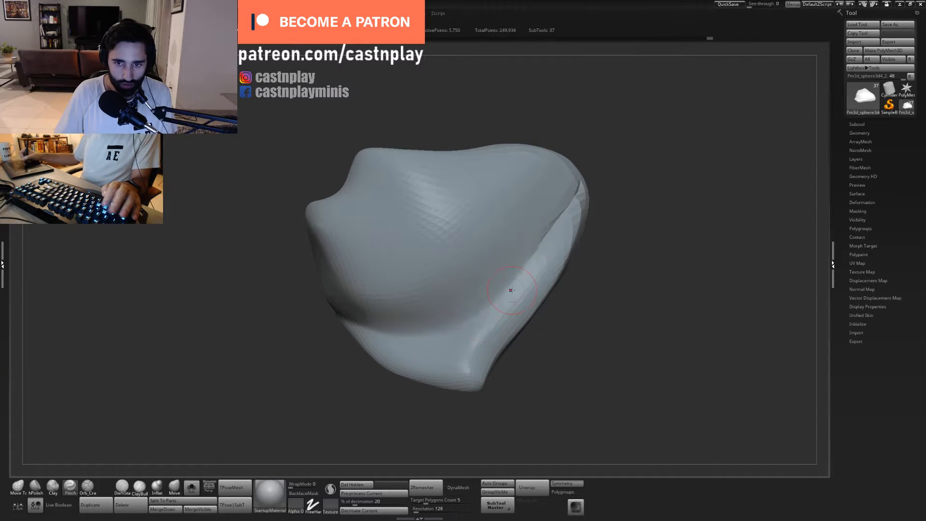
pyautogui.moveTo(512, 290)
pyautogui.mouseDown()
pyautogui.moveTo(488, 308)
pyautogui.moveTo(467, 367)
pyautogui.mouseUp()
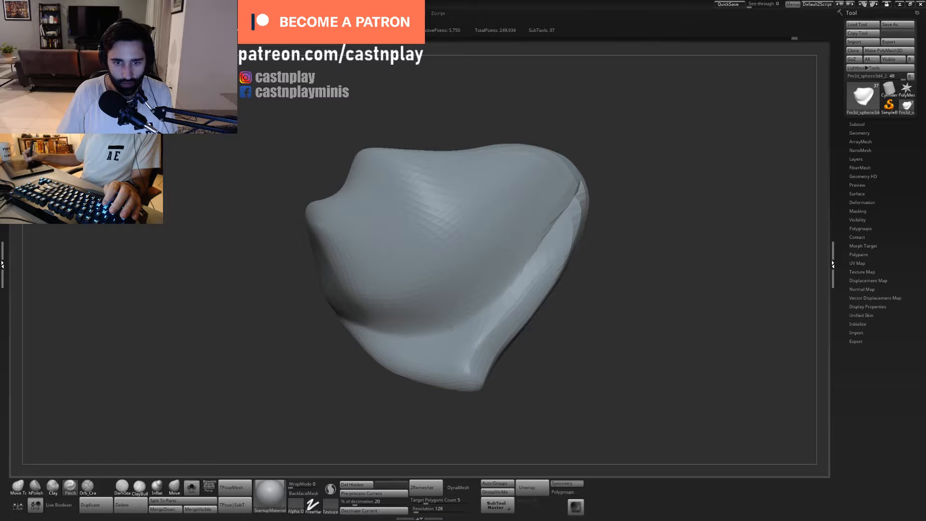
pyautogui.moveTo(593, 295)
pyautogui.keyDown('alt'); pyautogui.mouseDown()
pyautogui.moveTo(563, 307)
pyautogui.moveTo(601, 206)
pyautogui.moveTo(553, 246)
pyautogui.moveTo(506, 265)
pyautogui.moveTo(461, 196)
pyautogui.moveTo(393, 200)
pyautogui.mouseUp(); pyautogui.keyUp('alt')
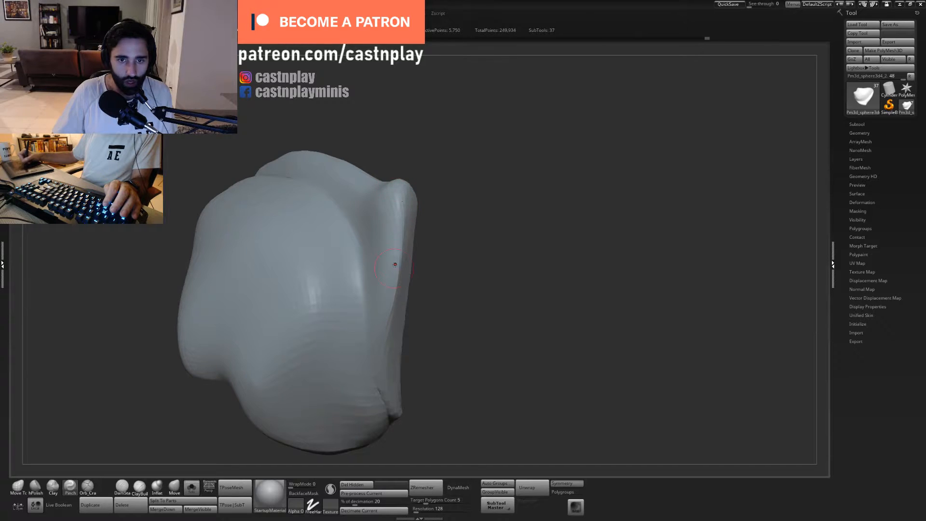
pyautogui.moveTo(394, 234); pyautogui.dragTo(396, 252)
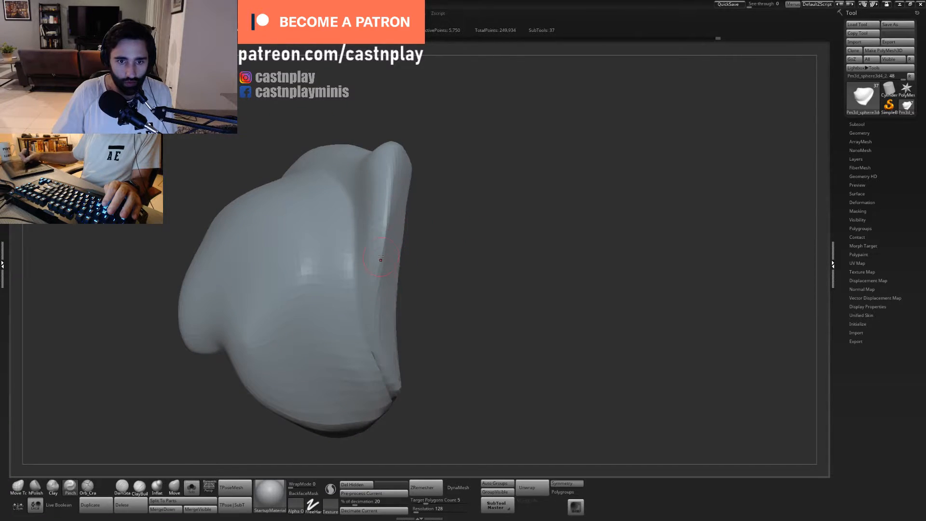
pyautogui.moveTo(451, 171)
pyautogui.mouseDown()
pyautogui.moveTo(463, 207)
pyautogui.moveTo(396, 251)
pyautogui.moveTo(458, 203)
pyautogui.moveTo(520, 132)
pyautogui.moveTo(521, 220)
pyautogui.moveTo(538, 290)
pyautogui.moveTo(484, 258)
pyautogui.moveTo(432, 303)
pyautogui.moveTo(409, 222)
pyautogui.mouseUp()
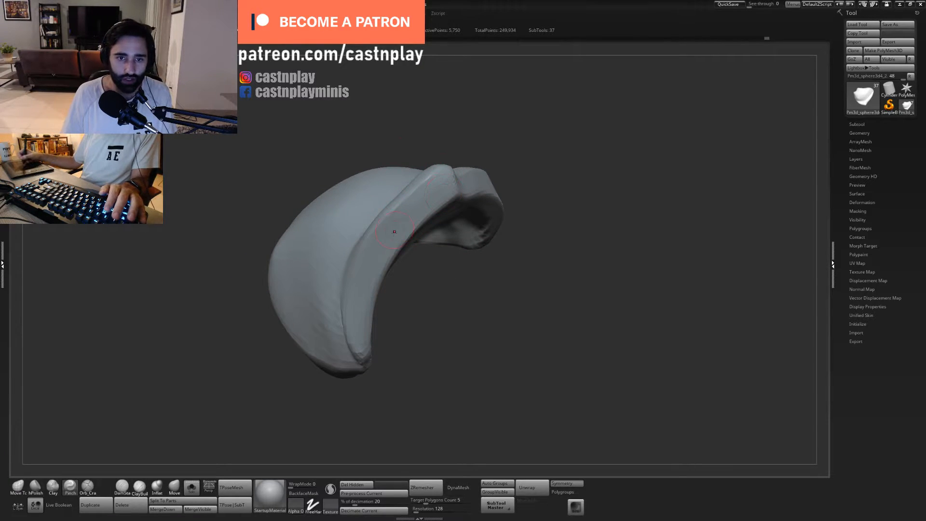
# - Adjust the upper end of the lower plate's rim with a resized Move Topological brush
pyautogui.press('1')
pyautogui.press('s')
pyautogui.moveTo(380, 237); pyautogui.dragTo(363, 233)
pyautogui.press('s')
pyautogui.press('s')
pyautogui.moveTo(396, 205); pyautogui.dragTo(394, 202)
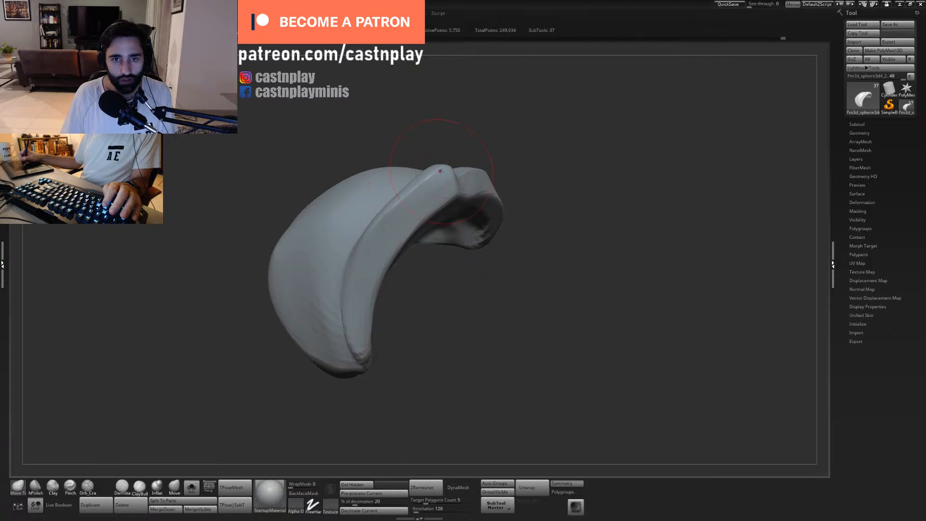
pyautogui.moveTo(490, 125); pyautogui.dragTo(485, 153)
# - Flatten the rim band near its pointed tip with a resized hPolish brush
pyautogui.press('2')
pyautogui.press('s')
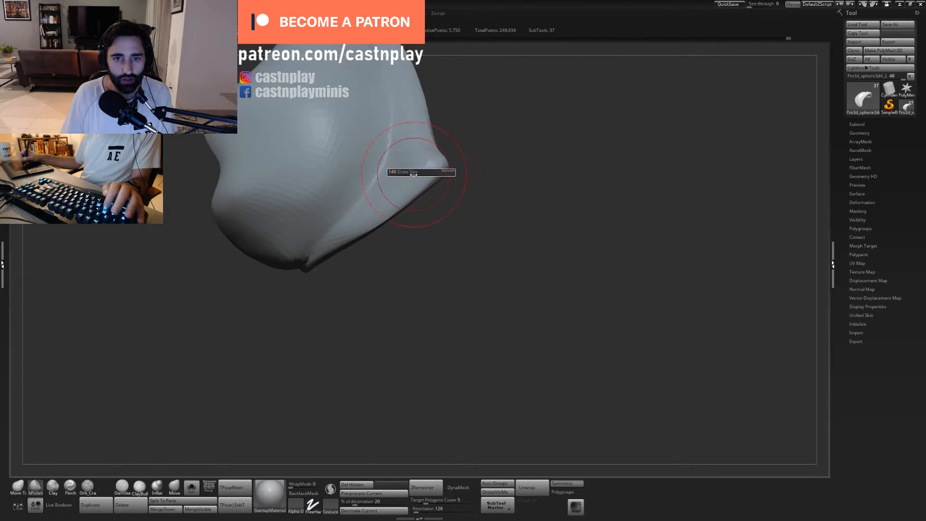
pyautogui.moveTo(422, 173); pyautogui.dragTo(425, 169)
pyautogui.moveTo(427, 225)
pyautogui.mouseDown()
pyautogui.moveTo(448, 244)
pyautogui.moveTo(439, 247)
pyautogui.mouseUp()
# - Try to reshape the outer edge of the rim with the Move Topological brush
pyautogui.press('1')
pyautogui.moveTo(433, 202)
pyautogui.mouseDown()
pyautogui.moveTo(455, 211)
pyautogui.moveTo(436, 214)
pyautogui.moveTo(447, 254)
pyautogui.mouseUp()
pyautogui.press('s')
pyautogui.hotkey('ctrl', 'z')
pyautogui.press('s')
# - Polish the rim band with hPolish and sharpen the groove between rim and dome with the Orb_Cracks brush
pyautogui.press('2')
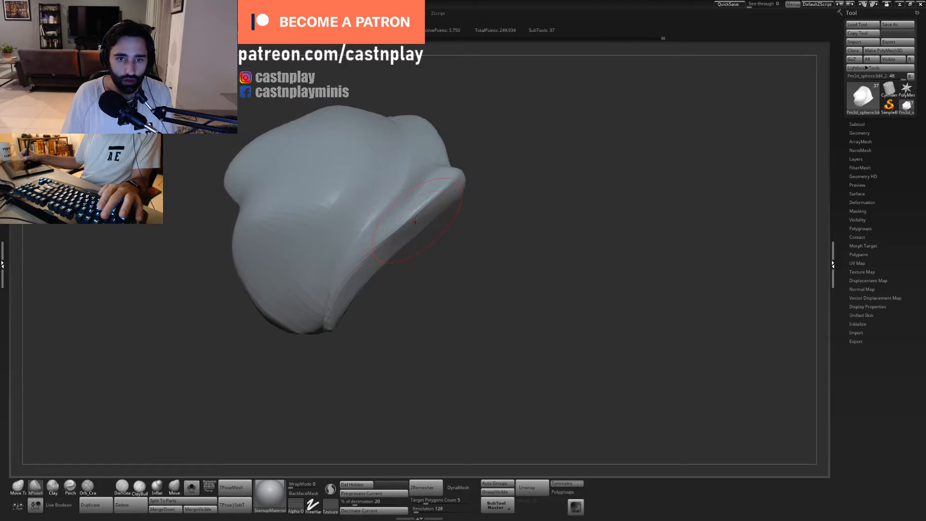
pyautogui.moveTo(470, 210)
pyautogui.mouseDown()
pyautogui.moveTo(478, 145)
pyautogui.moveTo(502, 159)
pyautogui.moveTo(517, 131)
pyautogui.moveTo(521, 174)
pyautogui.moveTo(497, 274)
pyautogui.moveTo(456, 235)
pyautogui.mouseUp()
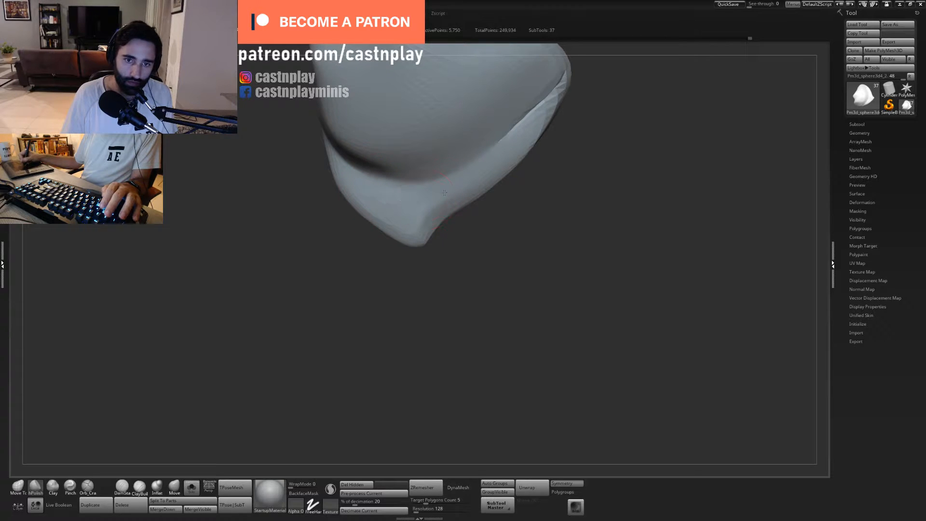
pyautogui.moveTo(512, 230); pyautogui.dragTo(450, 170)
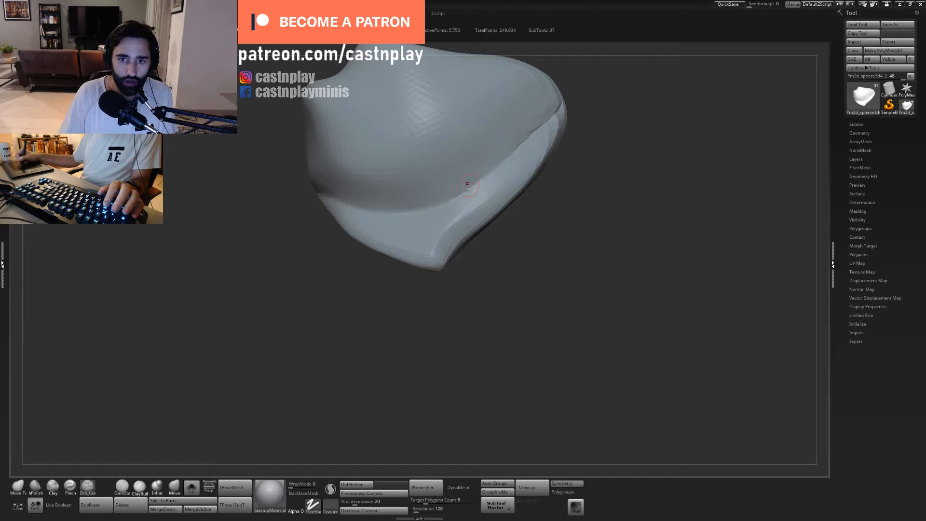
pyautogui.moveTo(616, 165); pyautogui.dragTo(506, 203)
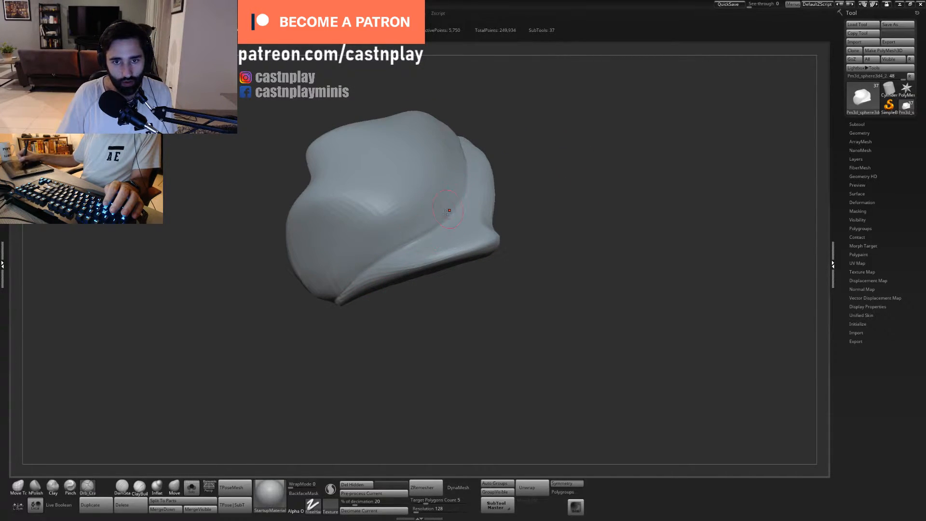
pyautogui.moveTo(528, 134)
pyautogui.mouseDown()
pyautogui.moveTo(483, 180)
pyautogui.moveTo(537, 120)
pyautogui.moveTo(495, 177)
pyautogui.moveTo(475, 182)
pyautogui.moveTo(469, 172)
pyautogui.mouseUp()
# - Try to shift the hump on top of the plate's dome with a resized Move Topological brush
pyautogui.press('1')
pyautogui.press('s')
pyautogui.press('s')
pyautogui.moveTo(547, 171); pyautogui.dragTo(555, 153)
pyautogui.moveTo(413, 160); pyautogui.dragTo(381, 153)
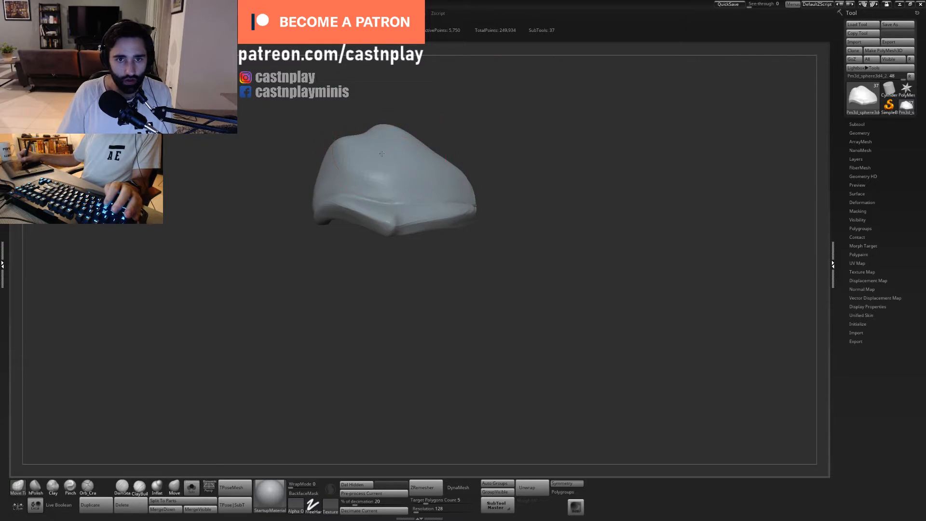
pyautogui.moveTo(448, 146)
pyautogui.mouseDown()
pyautogui.moveTo(490, 127)
pyautogui.moveTo(443, 145)
pyautogui.moveTo(419, 143)
pyautogui.moveTo(421, 172)
pyautogui.moveTo(434, 150)
pyautogui.mouseUp()
pyautogui.hotkey('ctrl', 'z')
# - Fill out the dip beside the dome's hump using the Move Topological brush at adjusted sizes
pyautogui.press('s')
pyautogui.moveTo(371, 127)
pyautogui.keyDown('alt'); pyautogui.mouseDown()
pyautogui.moveTo(390, 151)
pyautogui.moveTo(382, 166)
pyautogui.mouseUp(); pyautogui.keyUp('alt')
pyautogui.press('s')
pyautogui.moveTo(324, 161)
pyautogui.mouseDown()
pyautogui.moveTo(330, 170)
pyautogui.moveTo(348, 158)
pyautogui.mouseUp()
pyautogui.press('s')
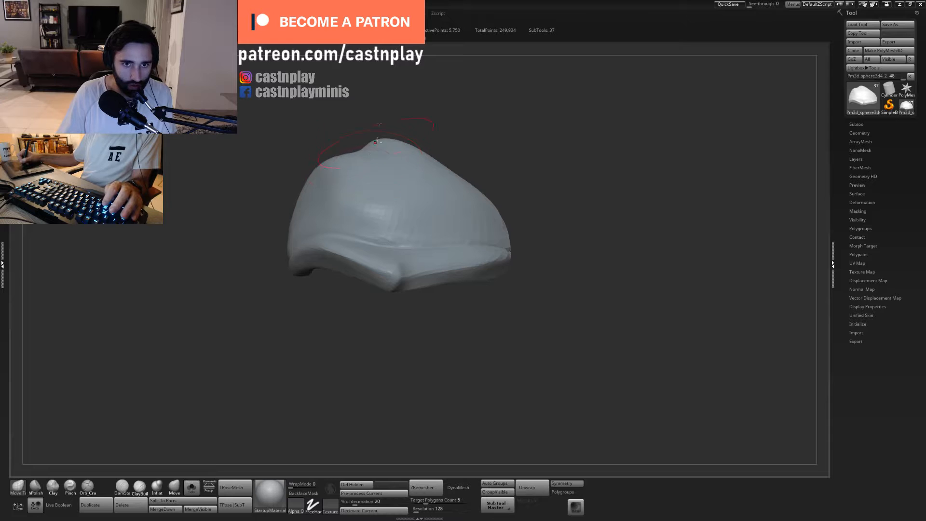
pyautogui.keyDown('alt'); pyautogui.moveTo(381, 127); pyautogui.dragTo(429, 113); pyautogui.keyUp('alt')
pyautogui.moveTo(369, 153)
pyautogui.keyDown('shift'); pyautogui.mouseDown()
pyautogui.moveTo(368, 170)
pyautogui.moveTo(419, 153)
pyautogui.moveTo(395, 165)
pyautogui.moveTo(444, 151)
pyautogui.moveTo(493, 156)
pyautogui.moveTo(475, 138)
pyautogui.mouseUp(); pyautogui.keyUp('shift')
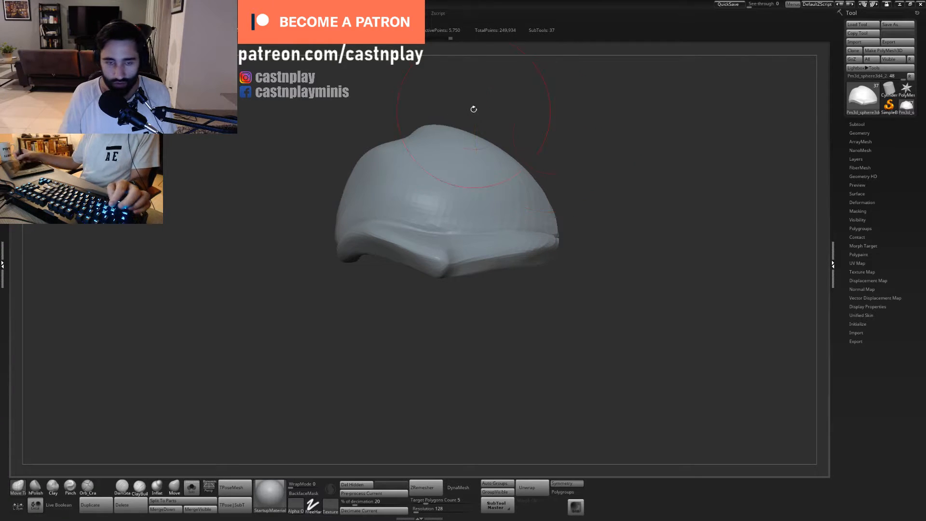
# - Check the plate's hollow inner side and round the dome's upper silhouette into an even arc with Move Topological
pyautogui.moveTo(371, 153)
pyautogui.mouseDown()
pyautogui.moveTo(380, 160)
pyautogui.moveTo(251, 137)
pyautogui.mouseUp()
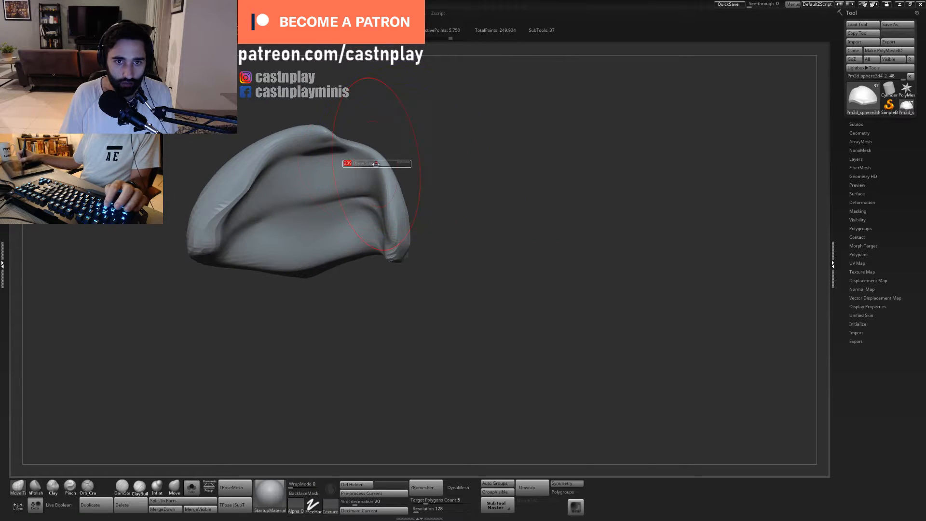
pyautogui.moveTo(420, 143); pyautogui.dragTo(535, 141)
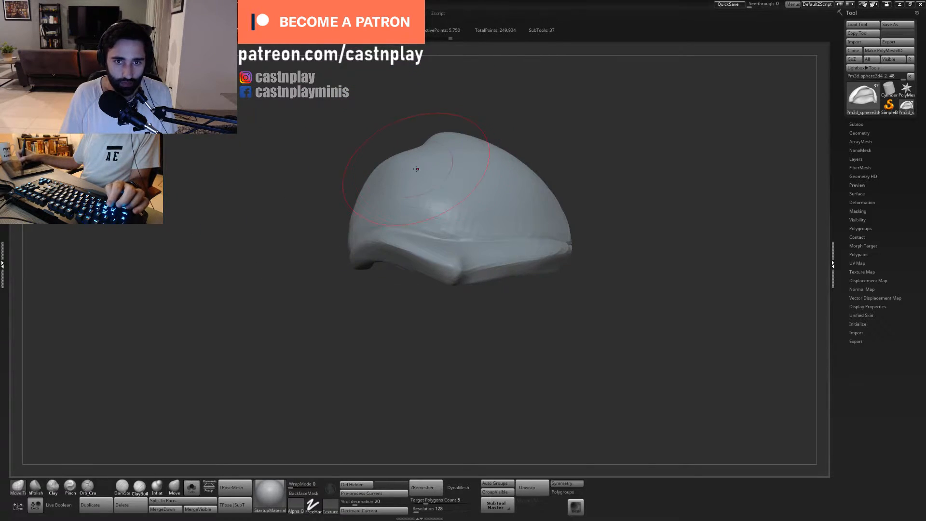
pyautogui.moveTo(385, 164); pyautogui.dragTo(445, 146)
pyautogui.keyDown('alt'); pyautogui.moveTo(537, 137); pyautogui.dragTo(522, 133); pyautogui.keyUp('alt')
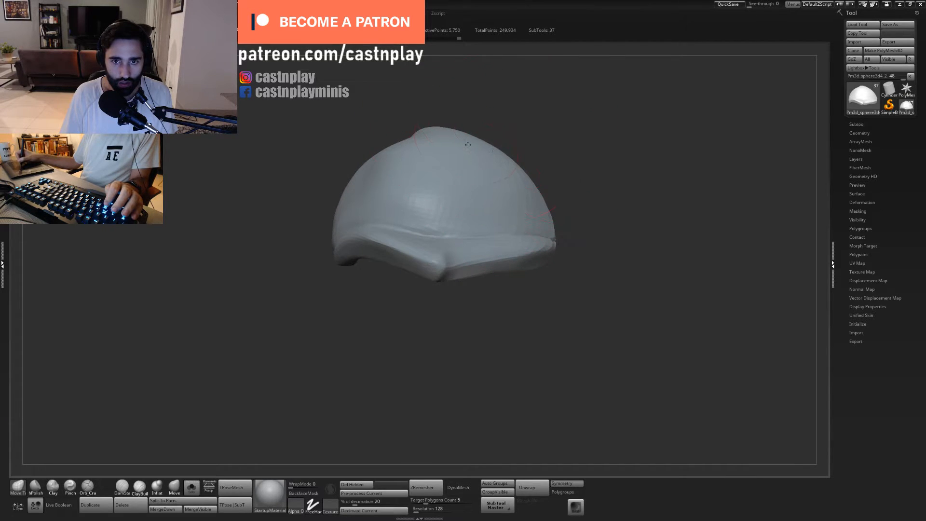
pyautogui.moveTo(468, 144); pyautogui.dragTo(466, 143)
pyautogui.moveTo(520, 145)
pyautogui.keyDown('alt'); pyautogui.mouseDown()
pyautogui.moveTo(424, 132)
pyautogui.moveTo(524, 131)
pyautogui.moveTo(451, 155)
pyautogui.moveTo(555, 163)
pyautogui.mouseUp(); pyautogui.keyUp('alt')
# - Smooth the dome's surface with a resized hPolish brush and undo the last stroke
pyautogui.press('b')
pyautogui.press('h')
pyautogui.press('p')
pyautogui.press('s')
pyautogui.moveTo(449, 220); pyautogui.dragTo(428, 225)
pyautogui.press('s')
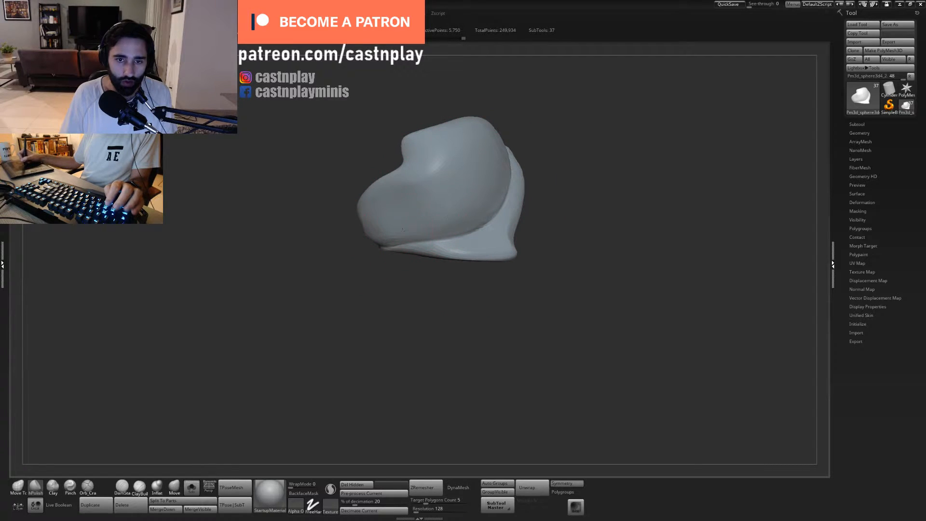
pyautogui.moveTo(565, 150); pyautogui.dragTo(509, 166)
pyautogui.hotkey('ctrl', 'z')
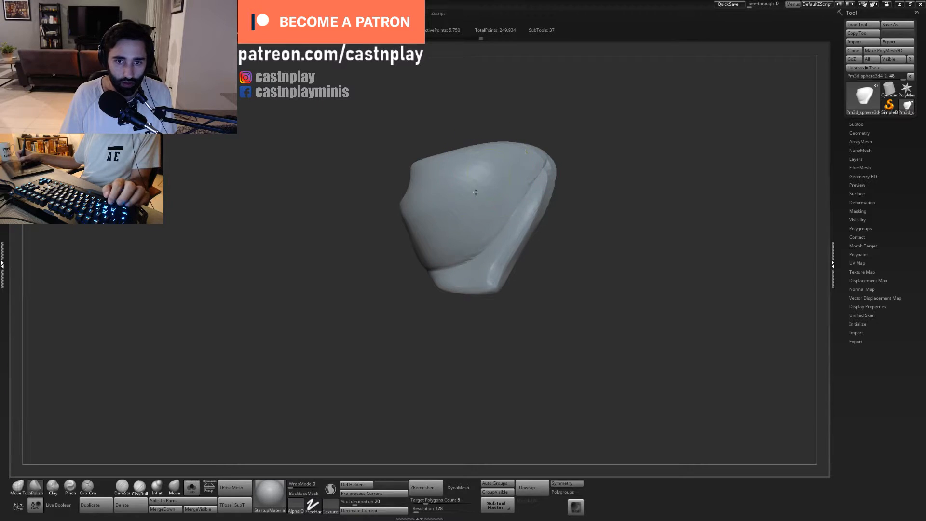
# - Adjust the curve of the rim on both sides of its pointed tip from below with the Move Topological brush
pyautogui.moveTo(505, 169)
pyautogui.mouseDown()
pyautogui.moveTo(530, 161)
pyautogui.moveTo(587, 107)
pyautogui.mouseUp()
pyautogui.press('1')
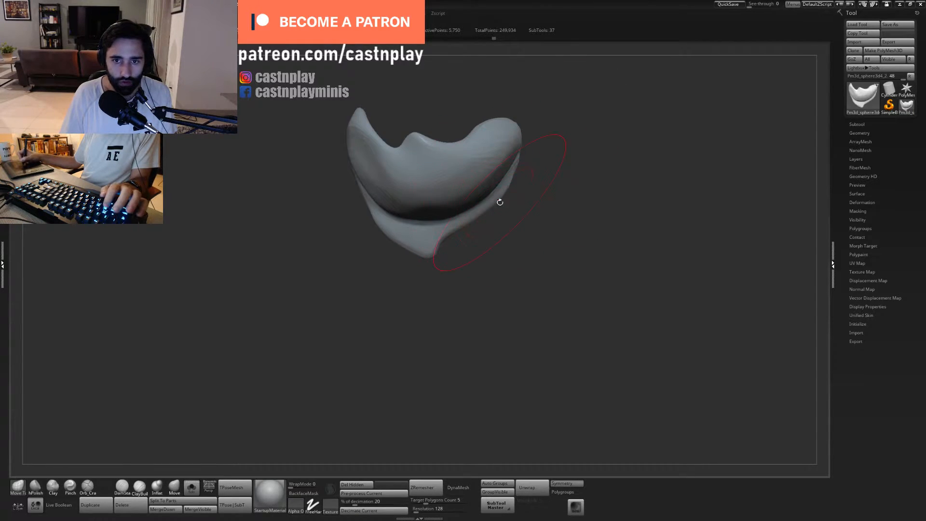
pyautogui.moveTo(500, 201); pyautogui.dragTo(490, 208)
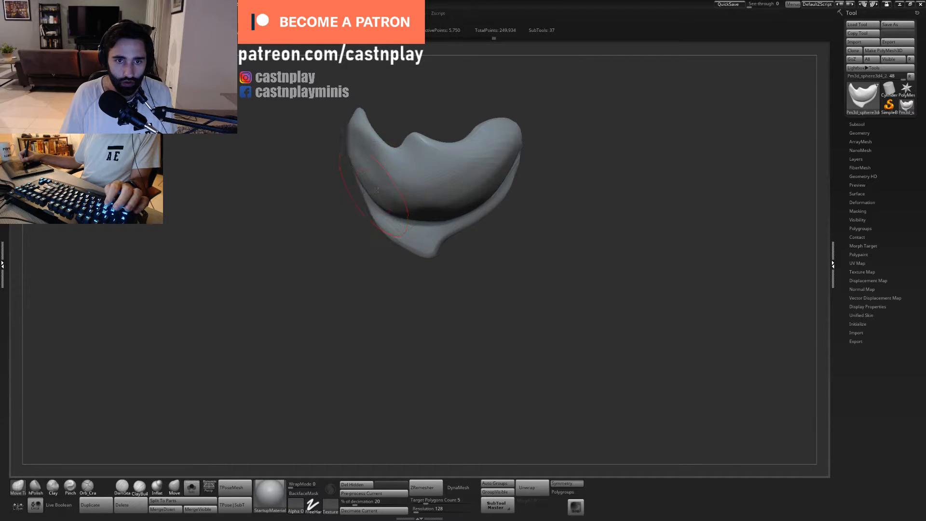
pyautogui.moveTo(340, 223)
pyautogui.mouseDown()
pyautogui.moveTo(388, 215)
pyautogui.moveTo(348, 196)
pyautogui.mouseUp()
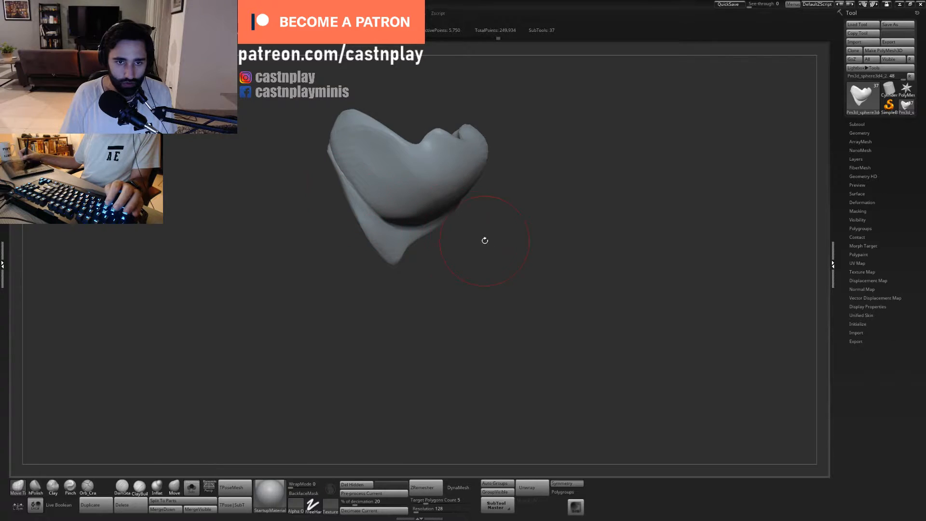
pyautogui.moveTo(484, 240); pyautogui.dragTo(504, 116)
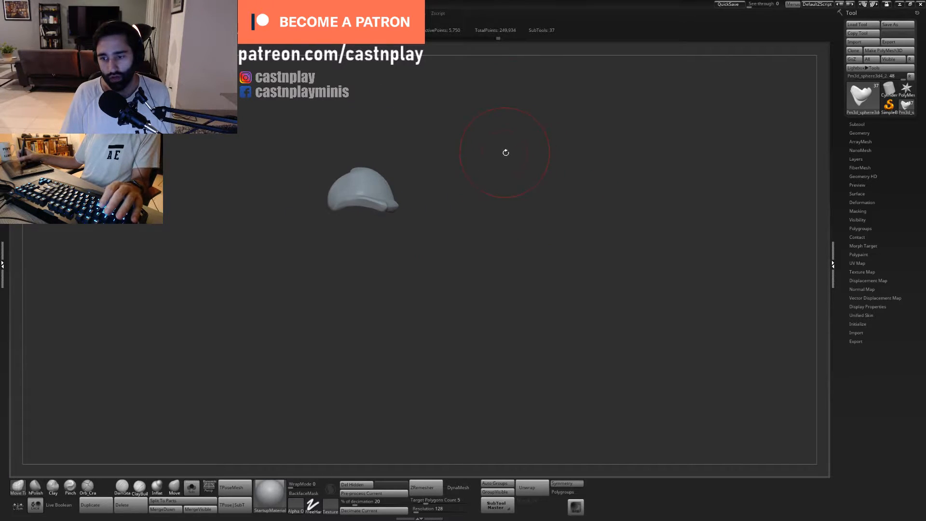
pyautogui.moveTo(505, 152)
pyautogui.mouseDown()
pyautogui.moveTo(560, 156)
pyautogui.moveTo(528, 150)
pyautogui.mouseUp()
# - Polish the dome with hPolish and tighten the crease along the rim with a resized Pinch brush
pyautogui.press('2')
pyautogui.moveTo(448, 159)
pyautogui.mouseDown()
pyautogui.moveTo(475, 152)
pyautogui.moveTo(559, 194)
pyautogui.mouseUp()
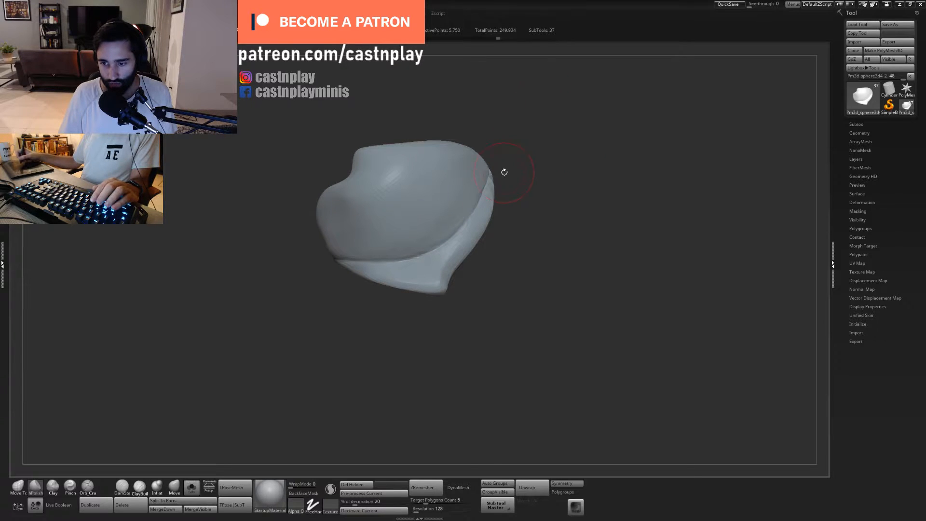
pyautogui.moveTo(512, 160)
pyautogui.mouseDown()
pyautogui.moveTo(562, 182)
pyautogui.moveTo(554, 203)
pyautogui.moveTo(573, 175)
pyautogui.moveTo(525, 194)
pyautogui.moveTo(615, 155)
pyautogui.mouseUp()
pyautogui.press('b')
pyautogui.press('p')
pyautogui.press('i')
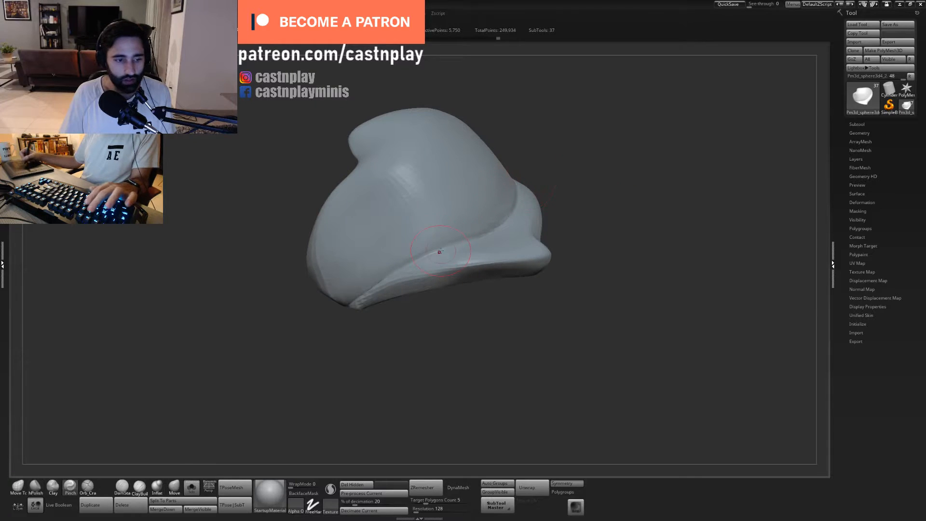
pyautogui.press('s')
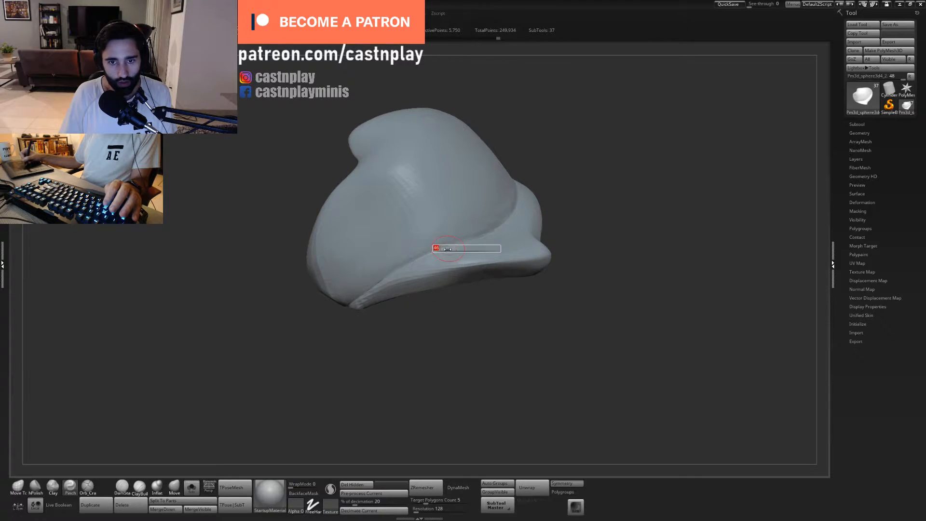
pyautogui.moveTo(436, 248); pyautogui.dragTo(471, 240)
pyautogui.moveTo(579, 160); pyautogui.dragTo(469, 240)
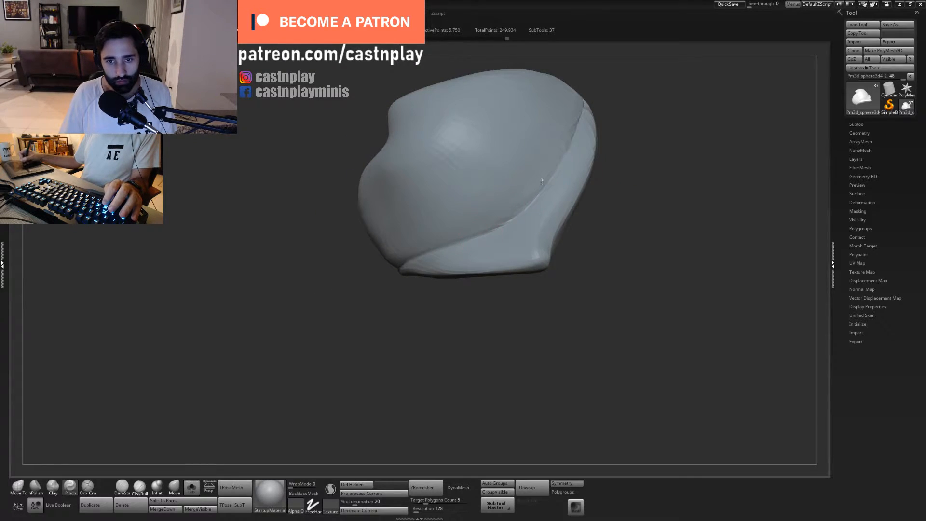
pyautogui.moveTo(624, 135); pyautogui.dragTo(578, 202)
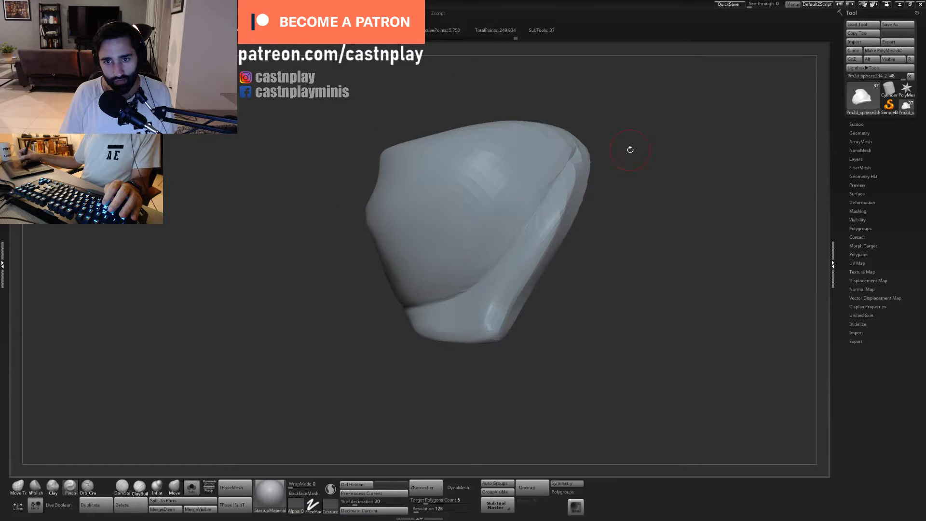
# - Flatten the rim band and its outer edge on both sides of the tip with a resized hPolish brush
pyautogui.moveTo(629, 149)
pyautogui.mouseDown()
pyautogui.moveTo(603, 145)
pyautogui.moveTo(511, 198)
pyautogui.mouseUp()
pyautogui.press('s')
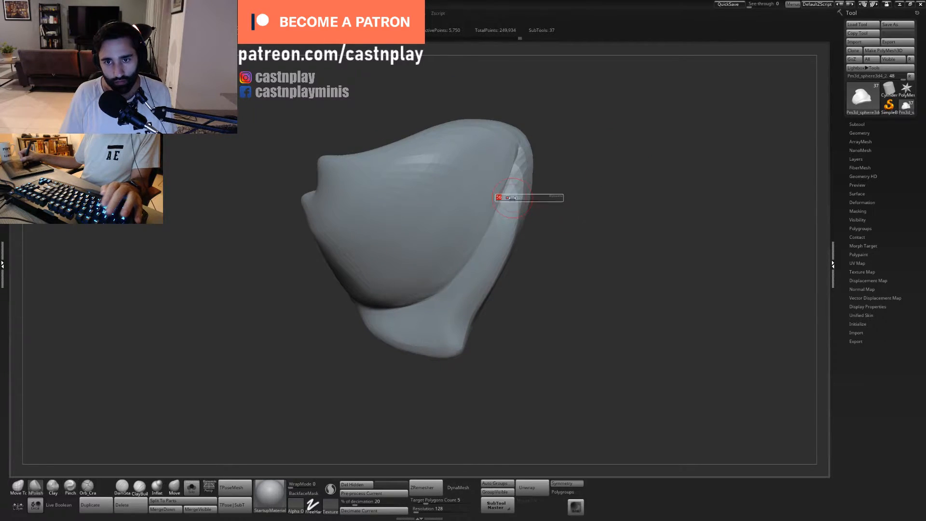
pyautogui.moveTo(544, 268)
pyautogui.mouseDown()
pyautogui.moveTo(549, 234)
pyautogui.moveTo(576, 253)
pyautogui.moveTo(554, 290)
pyautogui.moveTo(559, 218)
pyautogui.moveTo(551, 270)
pyautogui.moveTo(528, 267)
pyautogui.mouseUp()
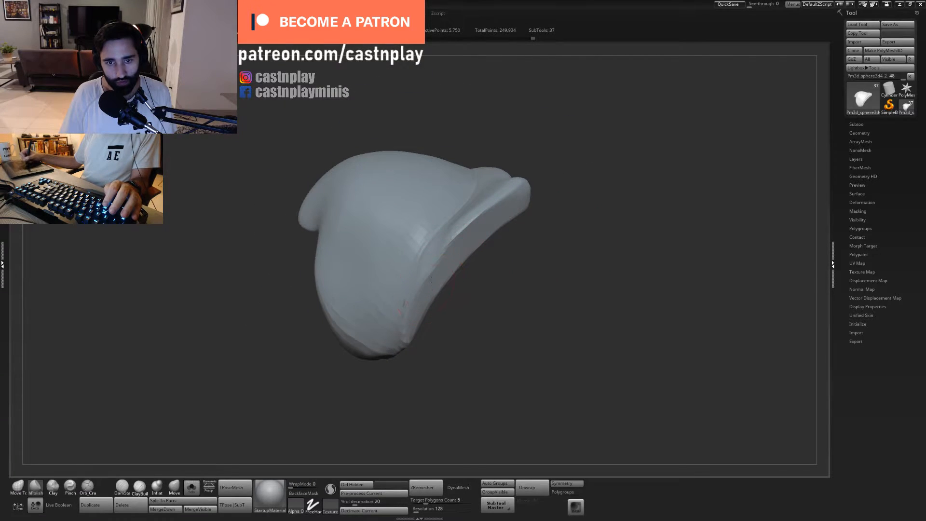
pyautogui.moveTo(489, 255)
pyautogui.mouseDown()
pyautogui.moveTo(502, 246)
pyautogui.moveTo(515, 262)
pyautogui.moveTo(502, 259)
pyautogui.mouseUp()
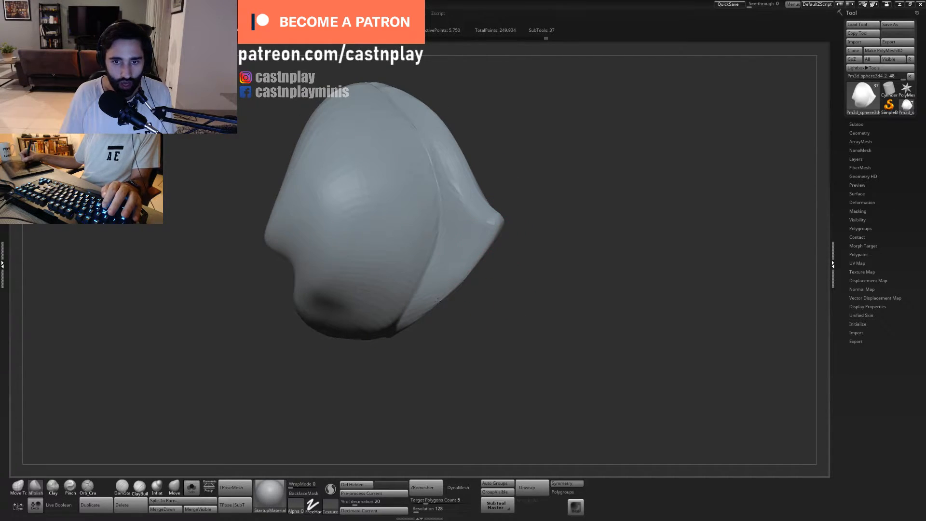
pyautogui.moveTo(432, 305); pyautogui.dragTo(496, 251)
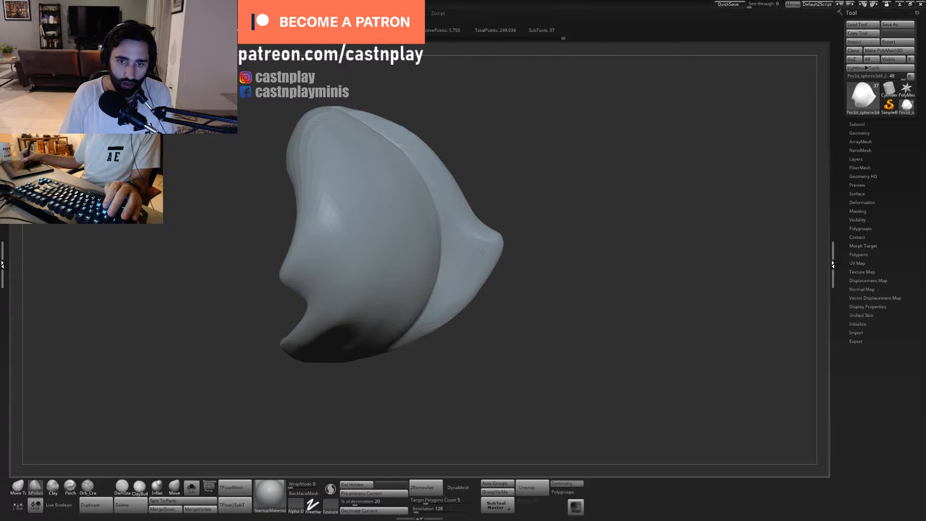
# - Reshape the rim's lower edge and pointed tip from several angles with the Move Topological brush
pyautogui.moveTo(531, 204); pyautogui.dragTo(474, 289)
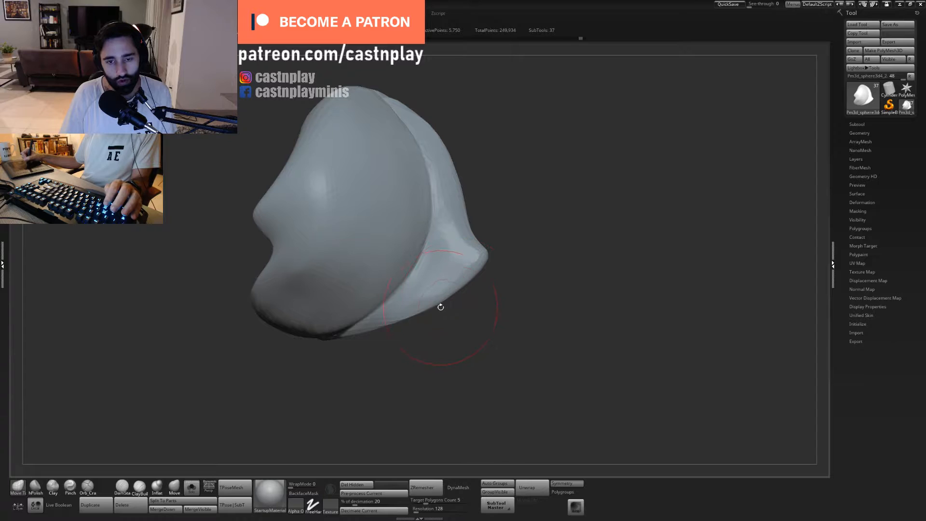
pyautogui.moveTo(440, 307); pyautogui.dragTo(439, 302)
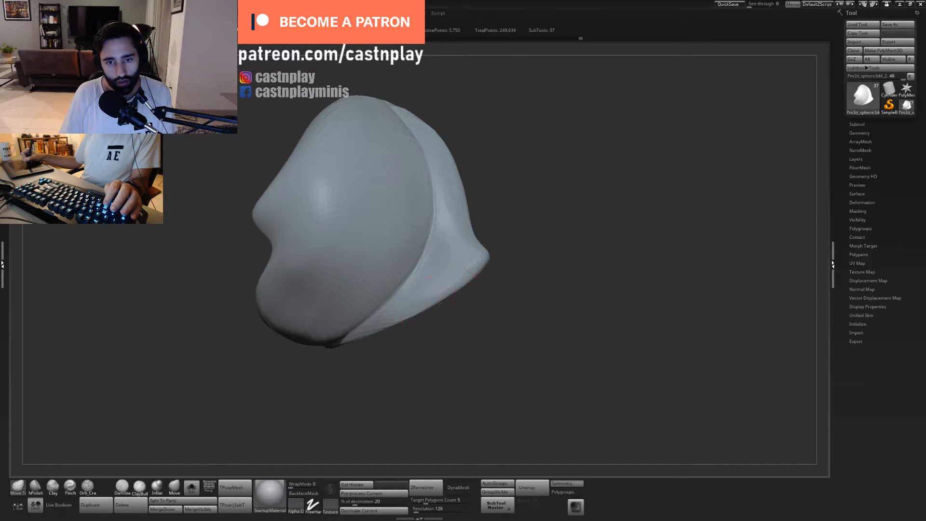
pyautogui.moveTo(480, 278); pyautogui.dragTo(563, 163)
pyautogui.moveTo(507, 166)
pyautogui.mouseDown()
pyautogui.moveTo(496, 215)
pyautogui.moveTo(506, 251)
pyautogui.mouseUp()
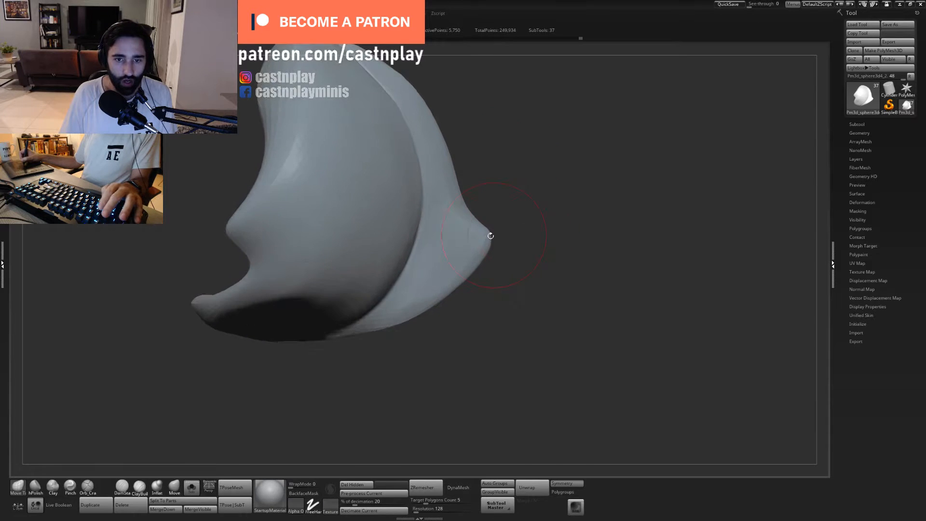
# - Polish the rim band and its edge on both sides of the pointed tip with a resized hPolish brush
pyautogui.press('2')
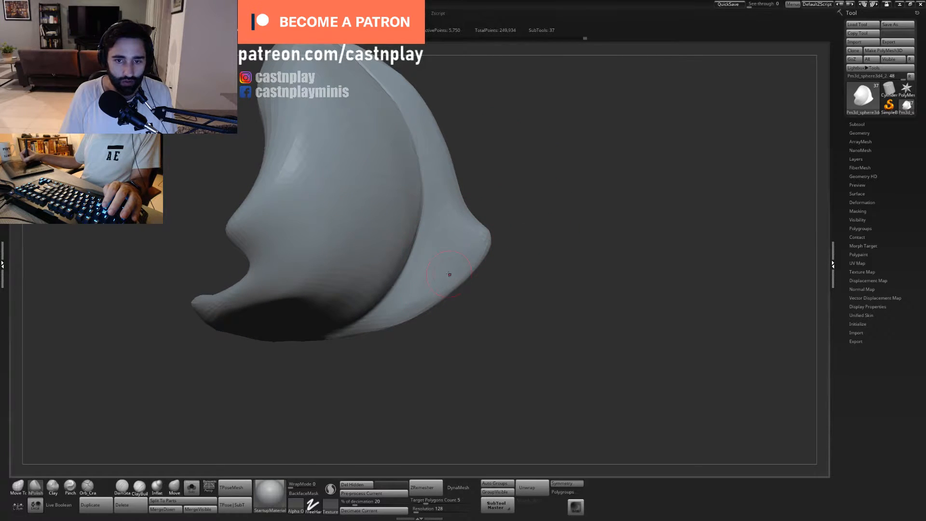
pyautogui.moveTo(471, 246)
pyautogui.mouseDown()
pyautogui.moveTo(606, 188)
pyautogui.moveTo(603, 289)
pyautogui.moveTo(517, 264)
pyautogui.moveTo(502, 289)
pyautogui.moveTo(560, 298)
pyautogui.moveTo(449, 277)
pyautogui.mouseUp()
pyautogui.press('s')
pyautogui.press('s')
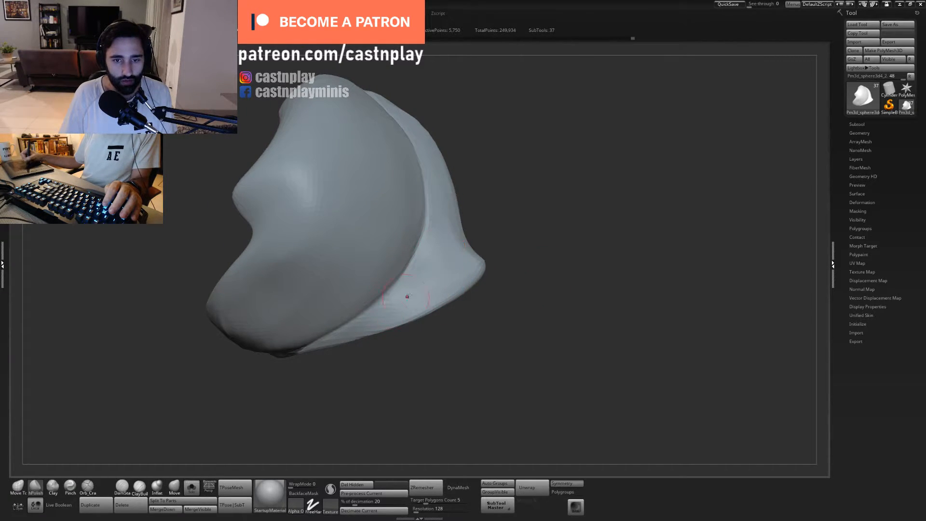
pyautogui.moveTo(542, 281); pyautogui.dragTo(530, 239)
pyautogui.moveTo(528, 339)
pyautogui.mouseDown()
pyautogui.moveTo(525, 317)
pyautogui.moveTo(497, 291)
pyautogui.mouseUp()
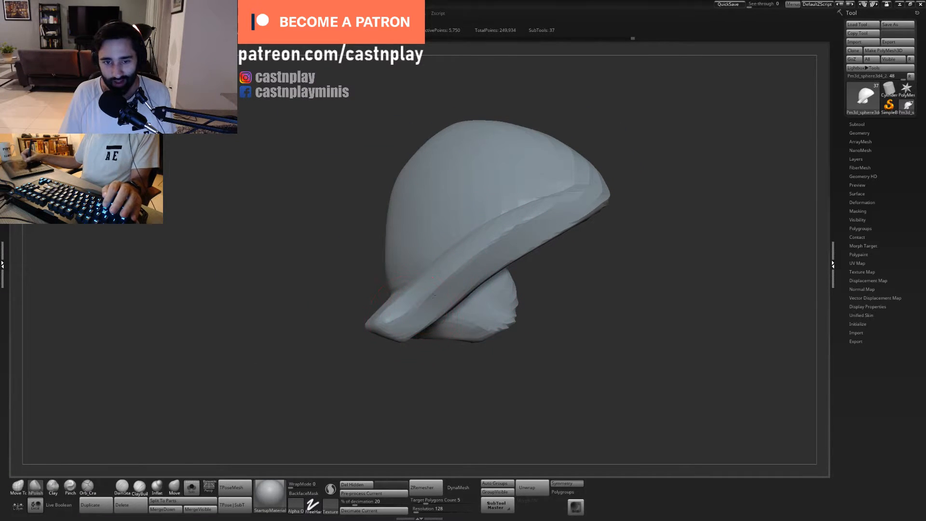
pyautogui.moveTo(573, 241); pyautogui.dragTo(553, 236)
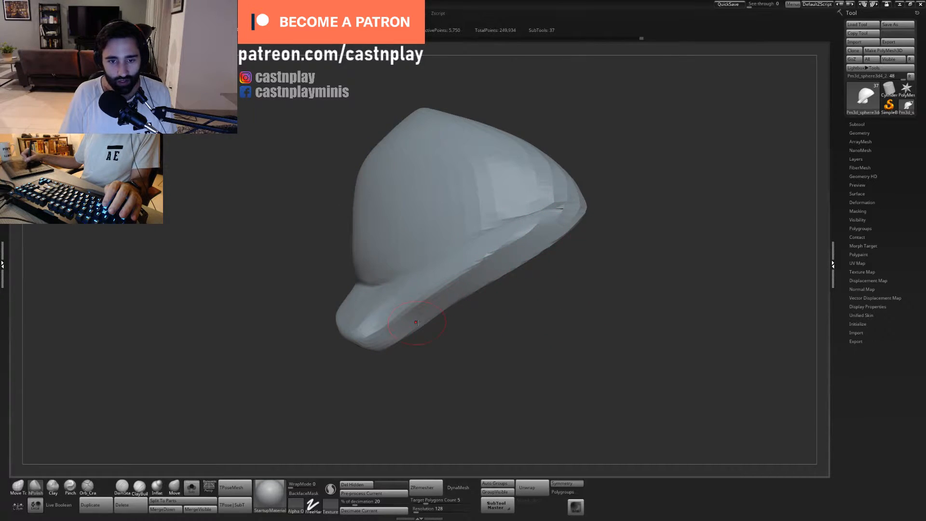
pyautogui.moveTo(418, 322); pyautogui.dragTo(364, 327)
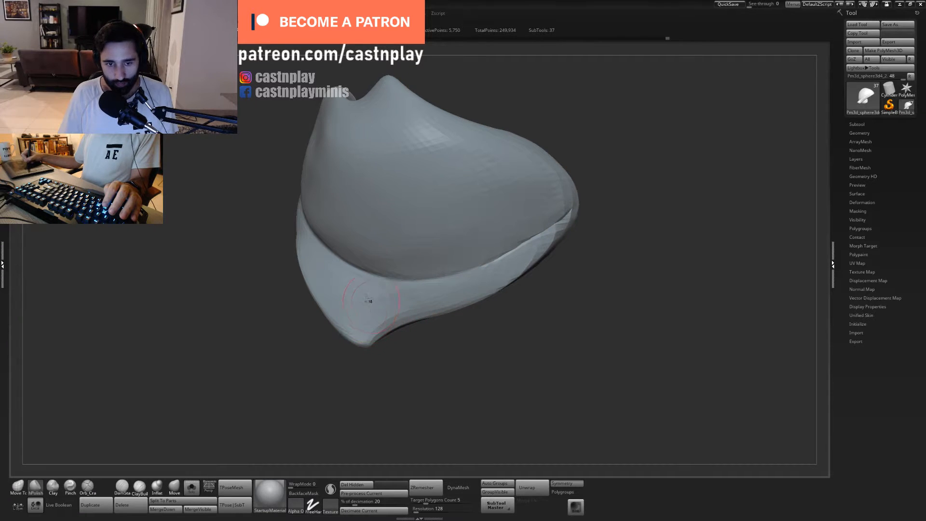
pyautogui.moveTo(476, 357)
pyautogui.keyDown('alt'); pyautogui.mouseDown()
pyautogui.moveTo(459, 368)
pyautogui.moveTo(500, 389)
pyautogui.moveTo(497, 434)
pyautogui.moveTo(492, 388)
pyautogui.moveTo(519, 251)
pyautogui.moveTo(499, 267)
pyautogui.mouseUp(); pyautogui.keyUp('alt')
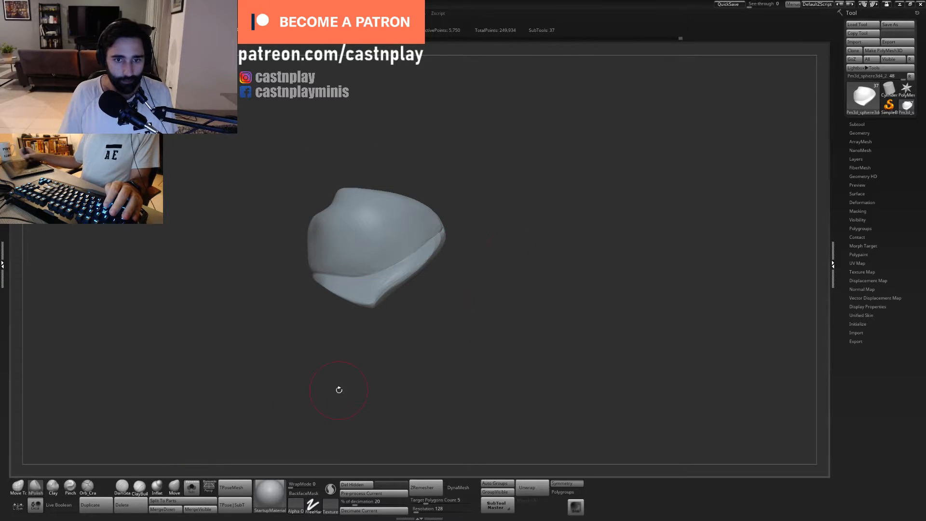
# - Show the whole bust again and examine how the lower shoulder plate fits from the front, above and side
pyautogui.click(195, 485)
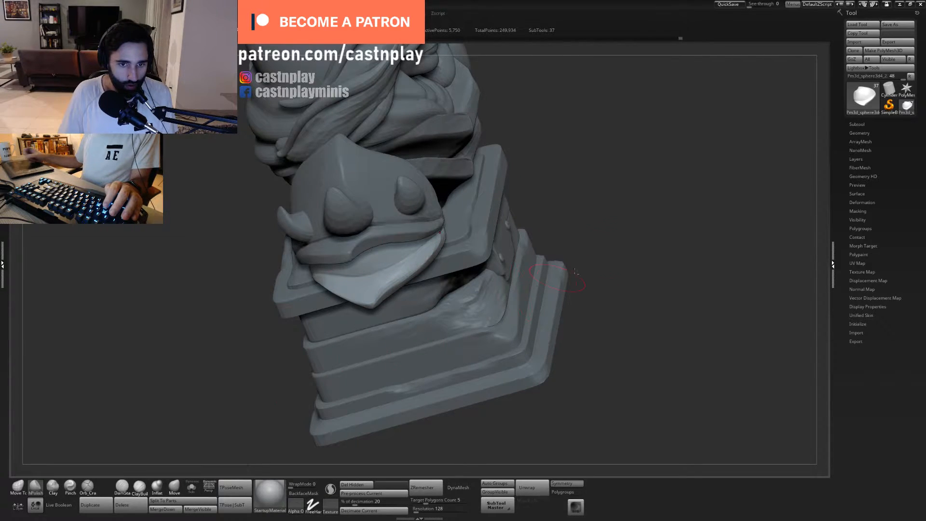
pyautogui.moveTo(608, 197); pyautogui.dragTo(627, 290)
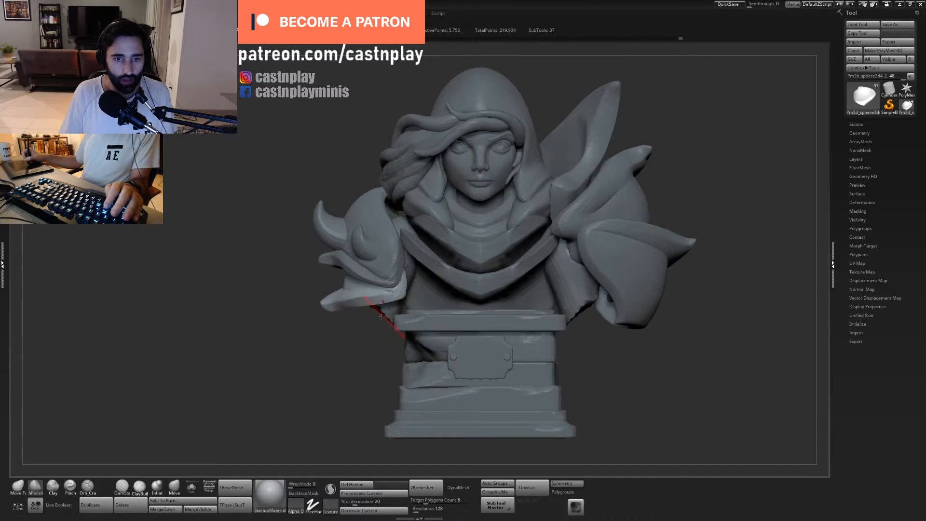
pyautogui.moveTo(368, 323); pyautogui.dragTo(391, 305)
pyautogui.moveTo(352, 349); pyautogui.dragTo(430, 316)
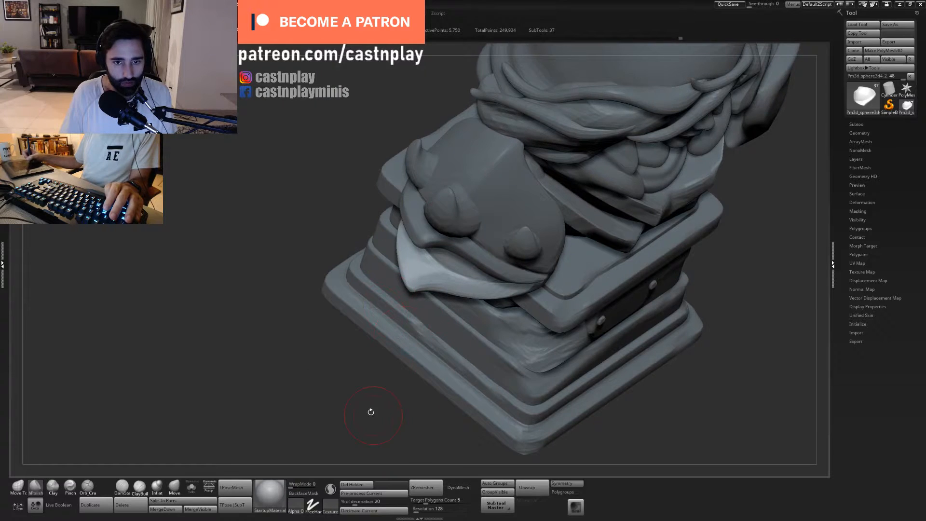
pyautogui.keyDown('alt'); pyautogui.moveTo(371, 412); pyautogui.dragTo(386, 333); pyautogui.keyUp('alt')
pyautogui.moveTo(557, 283); pyautogui.dragTo(465, 307)
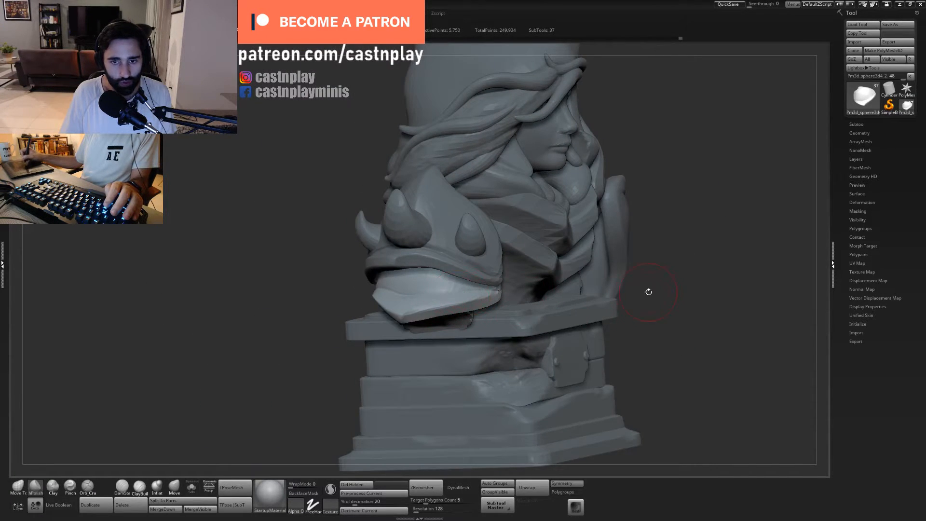
pyautogui.keyDown('alt'); pyautogui.moveTo(649, 292); pyautogui.dragTo(600, 287); pyautogui.keyUp('alt')
pyautogui.keyDown('alt'); pyautogui.moveTo(654, 338); pyautogui.dragTo(471, 315); pyautogui.keyUp('alt')
pyautogui.moveTo(428, 159)
pyautogui.mouseDown()
pyautogui.moveTo(409, 165)
pyautogui.moveTo(484, 161)
pyautogui.moveTo(598, 185)
pyautogui.mouseUp()
# - Select the upper arms and adjust their shape under the shoulder armor with a resized Move Topological brush
pyautogui.keyDown('alt'); pyautogui.click(519, 288); pyautogui.keyUp('alt')
pyautogui.keyDown('alt'); pyautogui.moveTo(575, 338); pyautogui.dragTo(532, 360); pyautogui.keyUp('alt')
pyautogui.press('1')
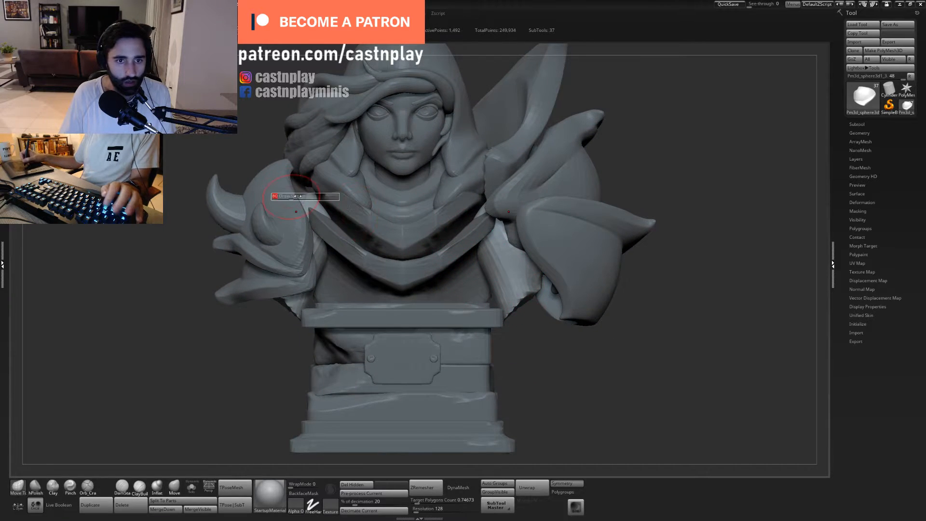
pyautogui.moveTo(305, 197); pyautogui.dragTo(325, 215)
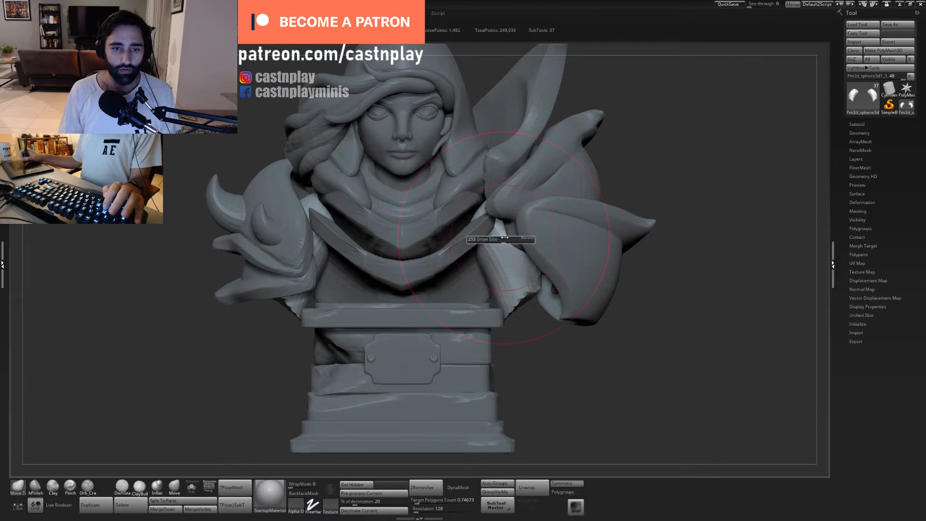
pyautogui.press('s')
pyautogui.press('s')
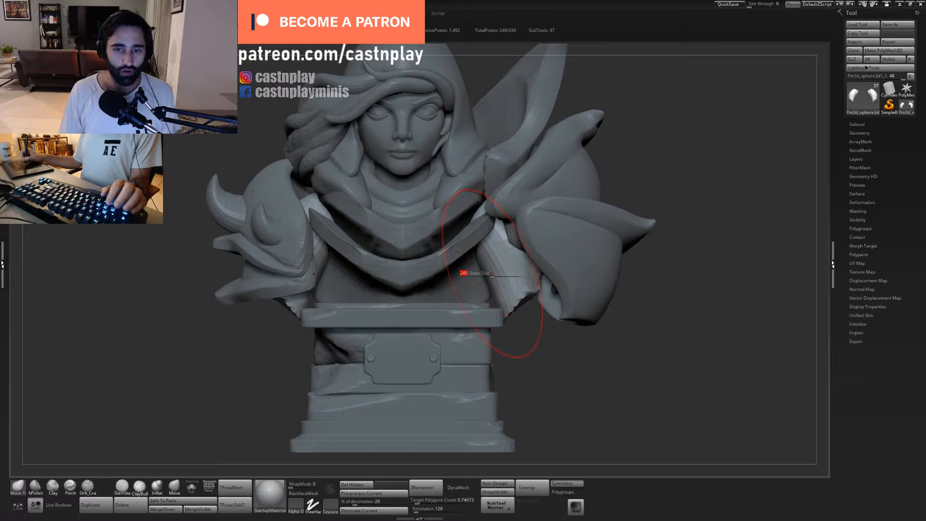
# - Reposition the upper arms beneath the shoulder armor with the transform gizmo, working from the front and side
pyautogui.press('w')
pyautogui.moveTo(548, 263)
pyautogui.mouseDown()
pyautogui.moveTo(562, 268)
pyautogui.moveTo(553, 270)
pyautogui.mouseUp()
pyautogui.keyDown('shift'); pyautogui.moveTo(642, 363); pyautogui.dragTo(544, 365); pyautogui.keyUp('shift')
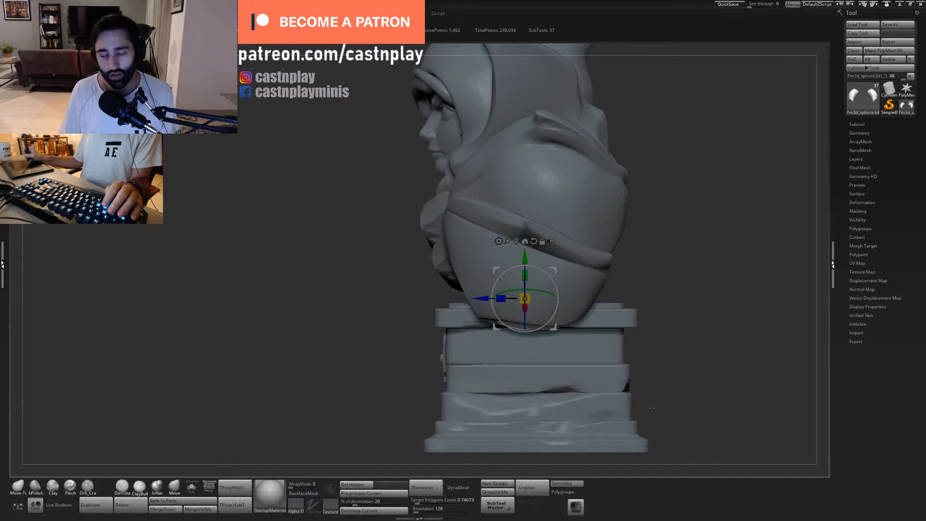
pyautogui.keyDown('shift'); pyautogui.moveTo(427, 377); pyautogui.dragTo(555, 405); pyautogui.keyUp('shift')
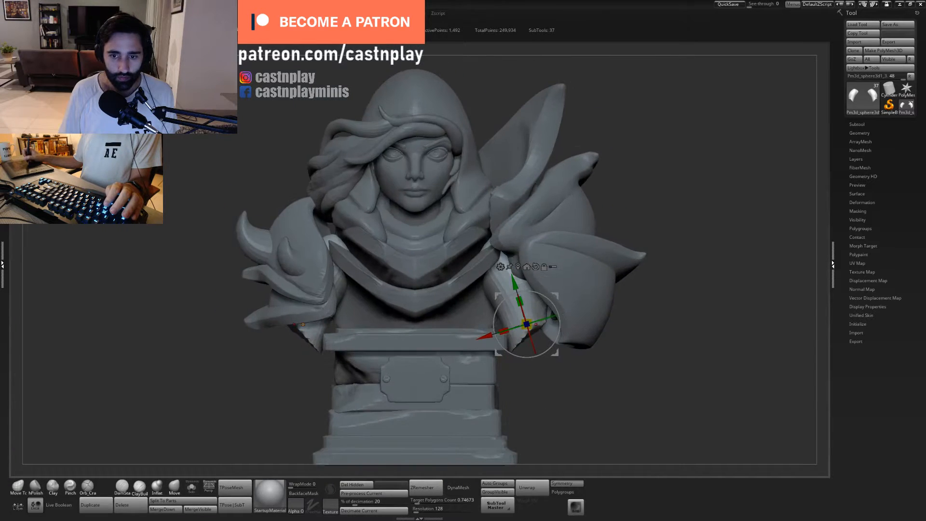
pyautogui.moveTo(549, 348); pyautogui.dragTo(546, 351)
pyautogui.moveTo(557, 296); pyautogui.dragTo(557, 297)
pyautogui.moveTo(533, 380); pyautogui.dragTo(607, 387)
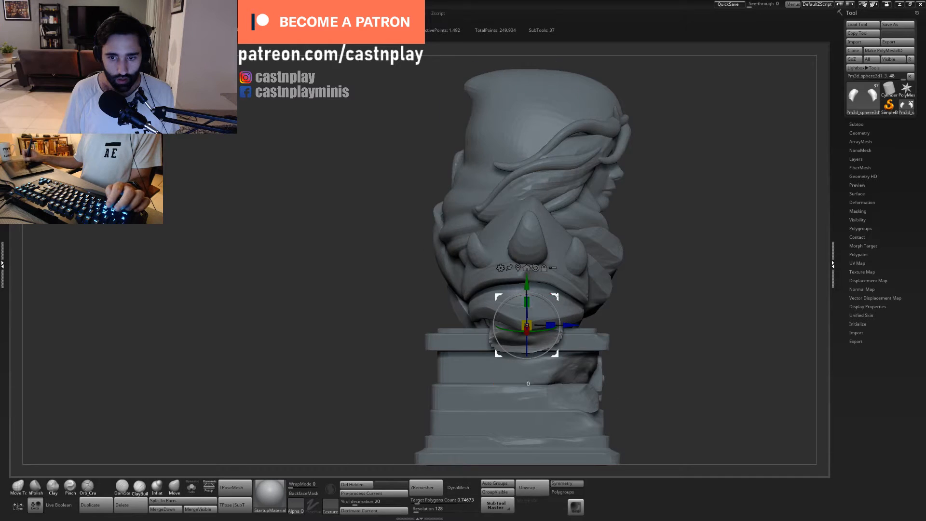
pyautogui.moveTo(556, 296); pyautogui.dragTo(557, 299)
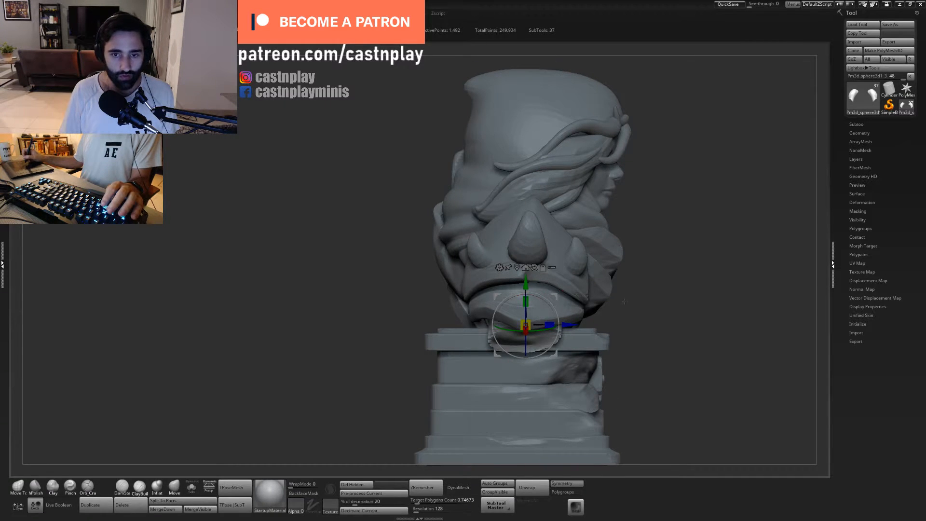
pyautogui.keyDown('alt'); pyautogui.moveTo(632, 312); pyautogui.dragTo(557, 345); pyautogui.keyUp('alt')
# - Select the large middle horn on the shoulder plate and shift its tip from above with the Move Topological brush
pyautogui.moveTo(699, 329)
pyautogui.mouseDown()
pyautogui.moveTo(645, 331)
pyautogui.moveTo(816, 313)
pyautogui.mouseUp()
pyautogui.keyDown('alt'); pyautogui.click(356, 255); pyautogui.keyUp('alt')
pyautogui.keyDown('alt'); pyautogui.moveTo(308, 275); pyautogui.dragTo(361, 270); pyautogui.keyUp('alt')
pyautogui.press('q')
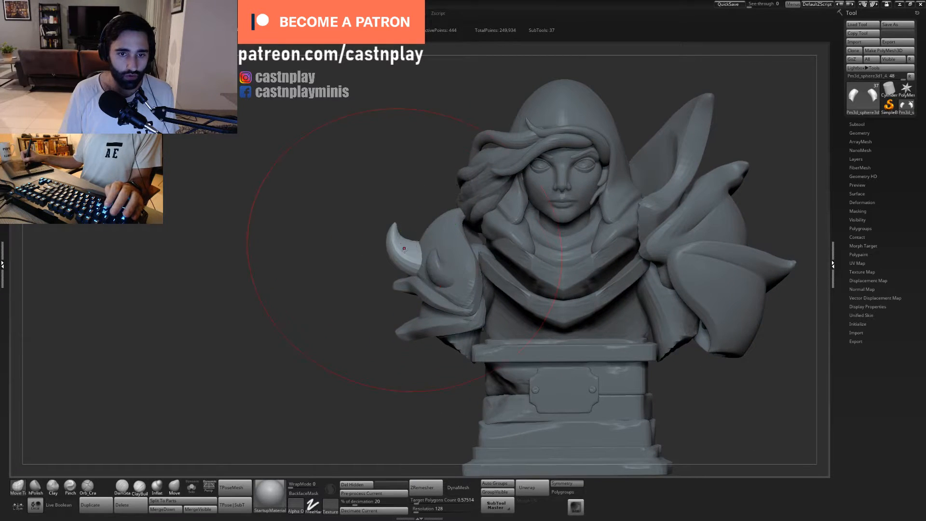
pyautogui.moveTo(355, 203)
pyautogui.mouseDown()
pyautogui.moveTo(372, 270)
pyautogui.moveTo(361, 331)
pyautogui.moveTo(411, 347)
pyautogui.mouseUp()
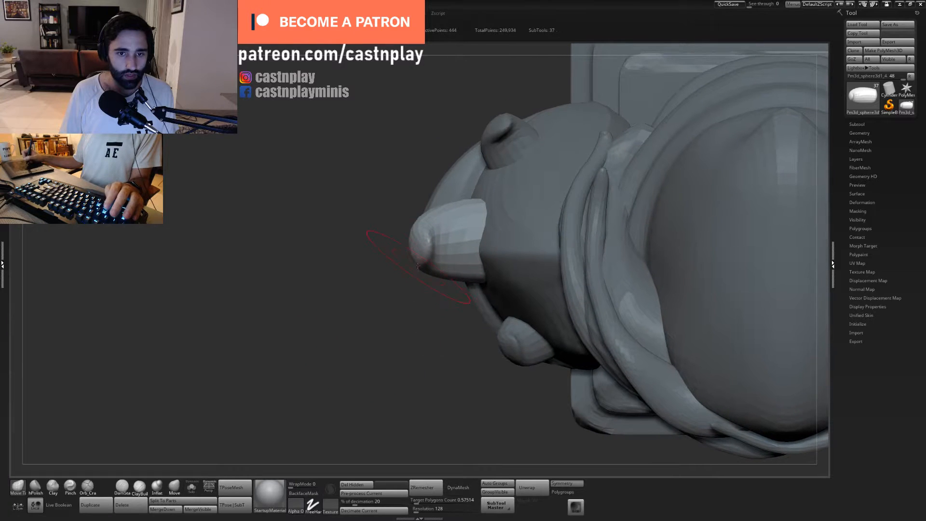
pyautogui.moveTo(425, 262); pyautogui.dragTo(426, 242)
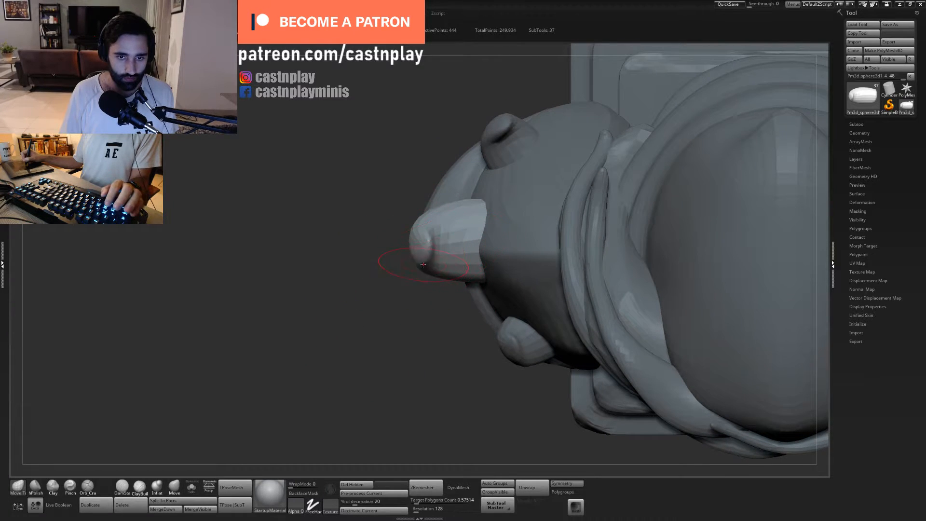
pyautogui.moveTo(426, 319); pyautogui.dragTo(427, 393)
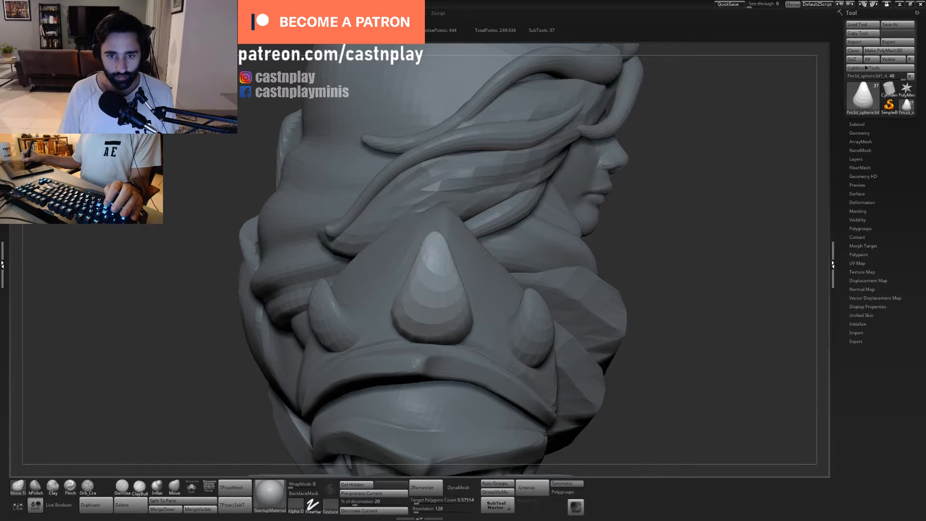
# - Push the large horn's tip outward from the front with the Move Topological brush
pyautogui.moveTo(636, 239); pyautogui.dragTo(540, 245)
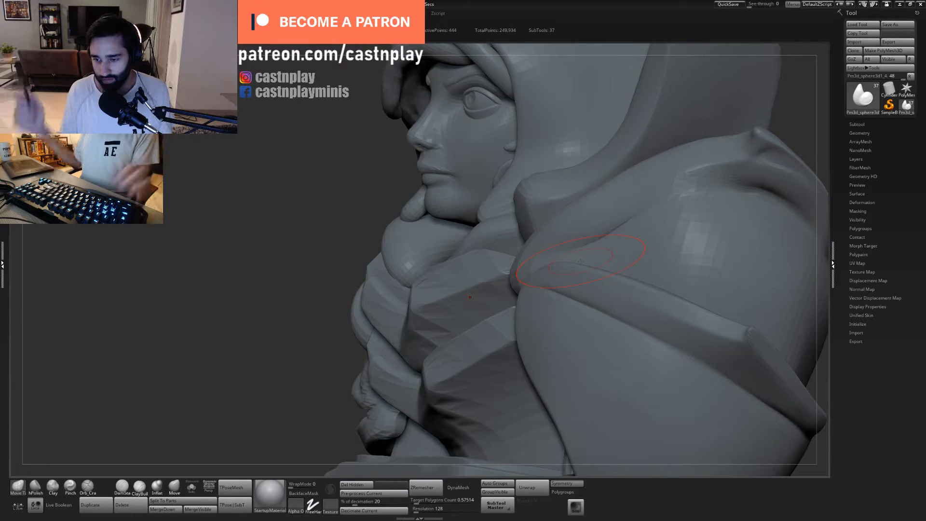
pyautogui.moveTo(278, 170); pyautogui.dragTo(335, 187)
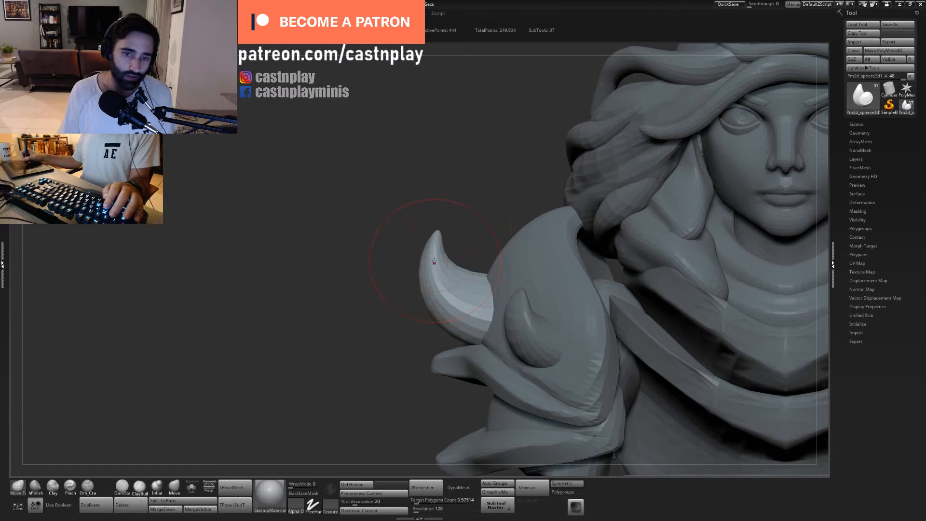
pyautogui.moveTo(432, 248); pyautogui.dragTo(420, 247)
pyautogui.keyDown('alt'); pyautogui.moveTo(464, 218); pyautogui.dragTo(383, 193); pyautogui.keyUp('alt')
pyautogui.moveTo(382, 275)
pyautogui.mouseDown()
pyautogui.moveTo(393, 261)
pyautogui.moveTo(407, 303)
pyautogui.mouseUp()
# - Select the small front horn on the shoulder plate and reshape its tip with a resized Move Topological brush
pyautogui.keyDown('alt'); pyautogui.click(449, 288); pyautogui.keyUp('alt')
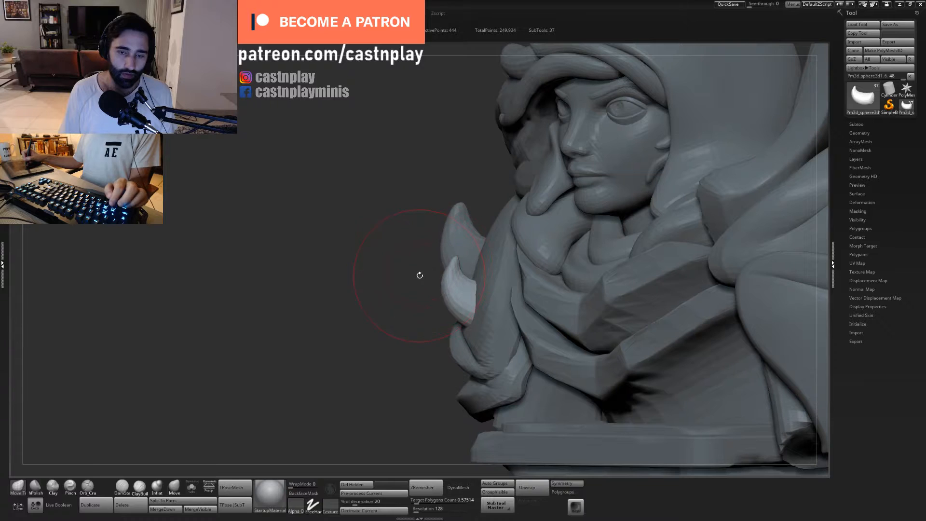
pyautogui.moveTo(419, 275); pyautogui.dragTo(436, 266)
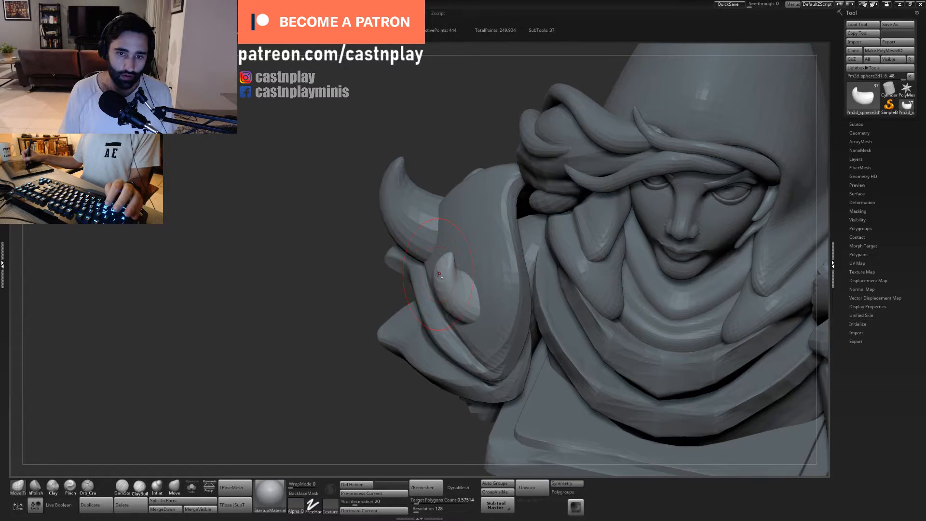
pyautogui.moveTo(376, 301); pyautogui.dragTo(470, 295)
pyautogui.moveTo(410, 333)
pyautogui.keyDown('alt'); pyautogui.mouseDown()
pyautogui.moveTo(393, 283)
pyautogui.moveTo(427, 339)
pyautogui.moveTo(469, 306)
pyautogui.moveTo(437, 310)
pyautogui.moveTo(366, 269)
pyautogui.moveTo(613, 266)
pyautogui.moveTo(607, 257)
pyautogui.moveTo(577, 263)
pyautogui.moveTo(595, 271)
pyautogui.moveTo(622, 328)
pyautogui.mouseUp(); pyautogui.keyUp('alt')
pyautogui.keyDown('alt'); pyautogui.moveTo(409, 280); pyautogui.dragTo(509, 277); pyautogui.keyUp('alt')
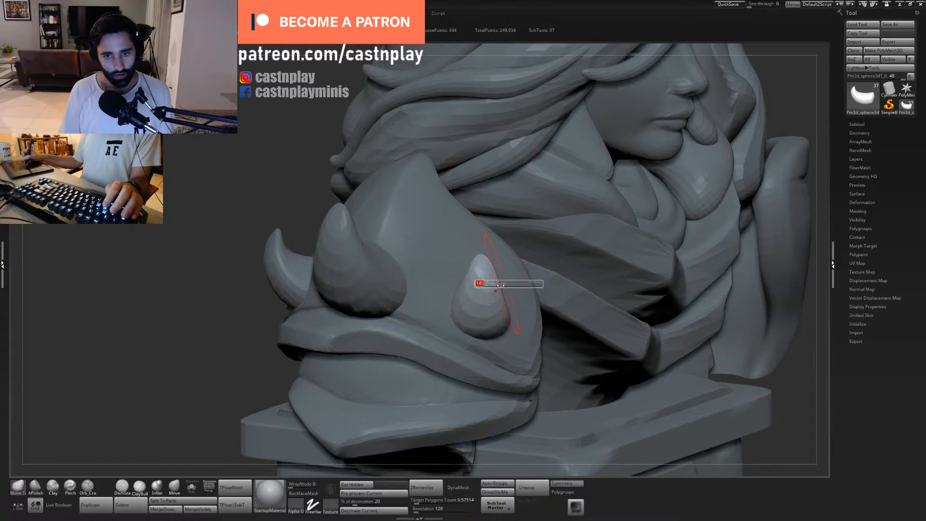
pyautogui.keyDown('alt'); pyautogui.click(502, 291); pyautogui.keyUp('alt')
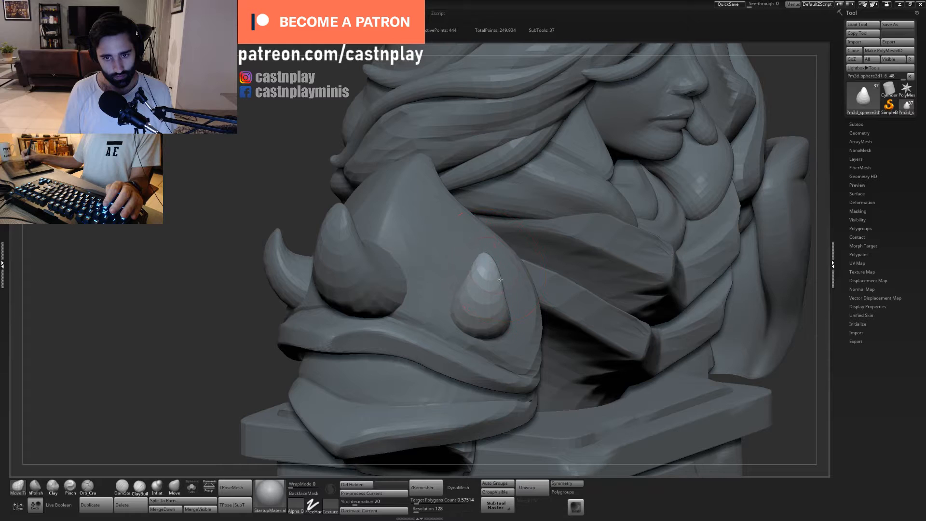
pyautogui.keyDown('ctrl'); pyautogui.moveTo(452, 240); pyautogui.dragTo(449, 193, button='right'); pyautogui.keyUp('ctrl')
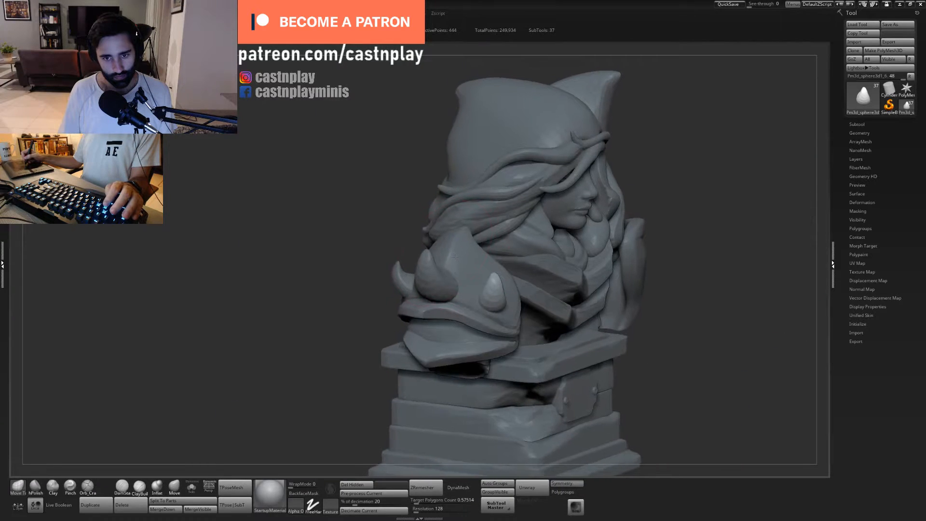
# - Pull the tip of the small rear horn with Move Topological and reposition that horn with the transform gizmo
pyautogui.moveTo(367, 270); pyautogui.dragTo(459, 281, button='right')
pyautogui.keyDown('ctrl'); pyautogui.moveTo(545, 213); pyautogui.dragTo(502, 261, button='right'); pyautogui.keyUp('ctrl')
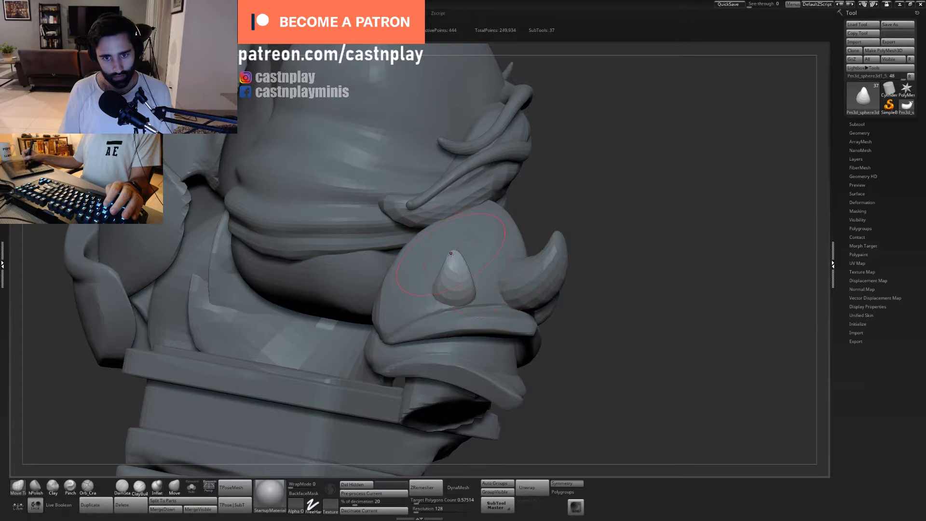
pyautogui.moveTo(451, 254); pyautogui.dragTo(457, 247)
pyautogui.keyDown('ctrl'); pyautogui.moveTo(589, 220); pyautogui.dragTo(569, 186, button='right'); pyautogui.keyUp('ctrl')
pyautogui.moveTo(569, 186); pyautogui.dragTo(522, 290, button='right')
pyautogui.press('w')
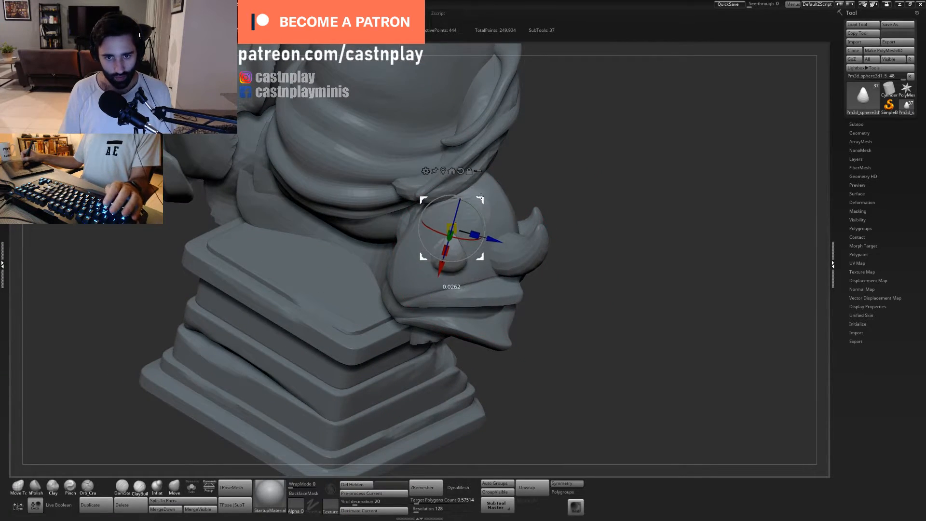
pyautogui.moveTo(572, 187); pyautogui.dragTo(441, 238, button='right')
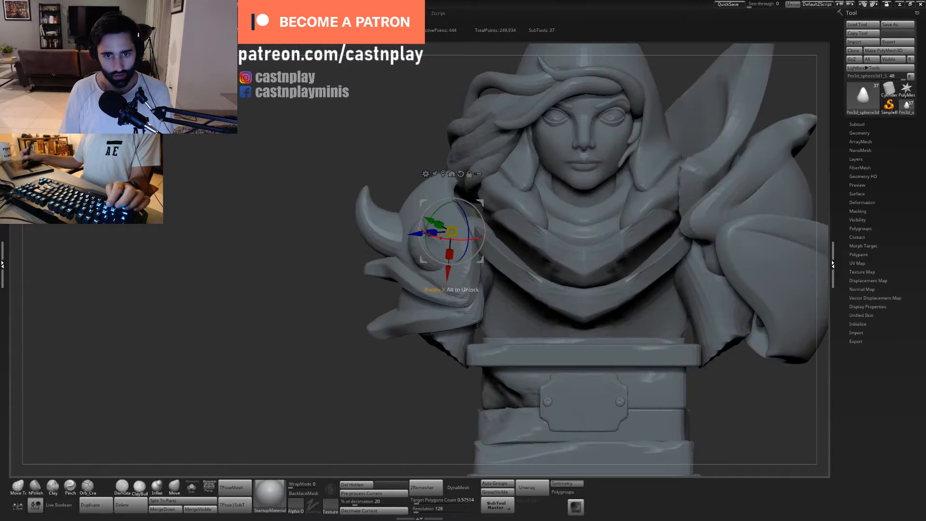
# - Select the large middle horn and adjust its placement on the shoulder plate with the transform gizmo
pyautogui.keyDown('alt'); pyautogui.click(380, 224); pyautogui.keyUp('alt')
pyautogui.moveTo(468, 196)
pyautogui.mouseDown()
pyautogui.moveTo(480, 173)
pyautogui.moveTo(471, 228)
pyautogui.mouseUp()
pyautogui.moveTo(476, 173); pyautogui.dragTo(496, 209)
pyautogui.press('q')
# - Select the small front horn, adjust its placement with the transform gizmo, and resize the Move Topological brush for it
pyautogui.keyDown('alt'); pyautogui.click(426, 260); pyautogui.keyUp('alt')
pyautogui.press('w')
pyautogui.press('w')
pyautogui.moveTo(319, 270)
pyautogui.mouseDown()
pyautogui.moveTo(500, 234)
pyautogui.moveTo(559, 252)
pyautogui.moveTo(544, 238)
pyautogui.moveTo(499, 257)
pyautogui.mouseUp()
pyautogui.press('q')
pyautogui.press('s')
pyautogui.click(426, 274)
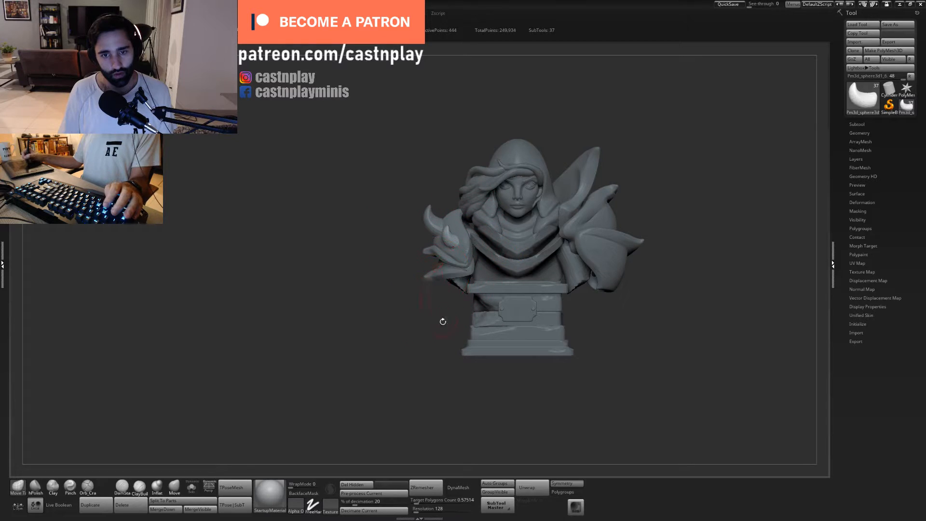
# - Select the upper V-shaped collar piece below the neck, inspect its wireframe, and rebuild its topology with ZRemesher
pyautogui.keyDown('alt'); pyautogui.moveTo(440, 317); pyautogui.dragTo(385, 352); pyautogui.keyUp('alt')
pyautogui.moveTo(531, 341); pyautogui.dragTo(422, 290)
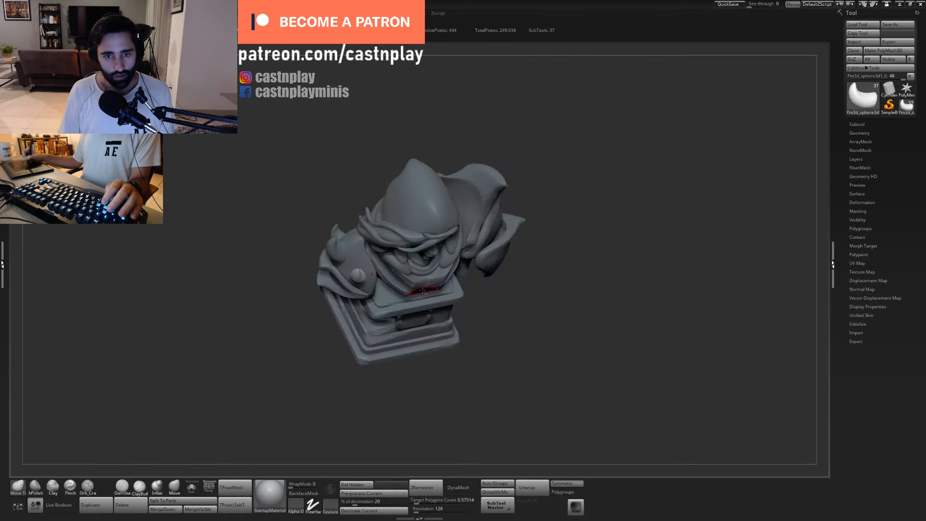
pyautogui.moveTo(502, 367); pyautogui.dragTo(569, 367)
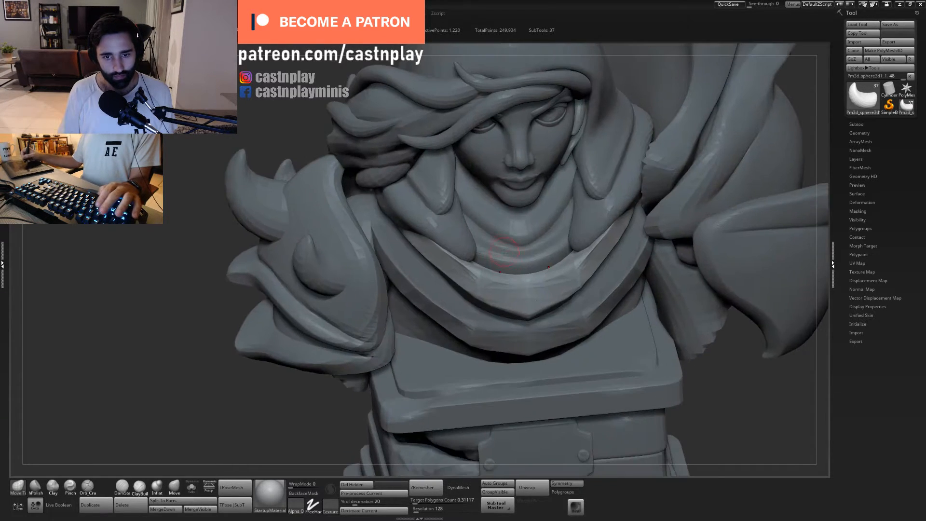
pyautogui.moveTo(714, 405); pyautogui.dragTo(671, 408)
pyautogui.keyDown('alt'); pyautogui.click(449, 303); pyautogui.keyUp('alt')
pyautogui.keyDown('alt'); pyautogui.moveTo(448, 304); pyautogui.dragTo(385, 309); pyautogui.keyUp('alt')
pyautogui.hotkey('shift', 'f')
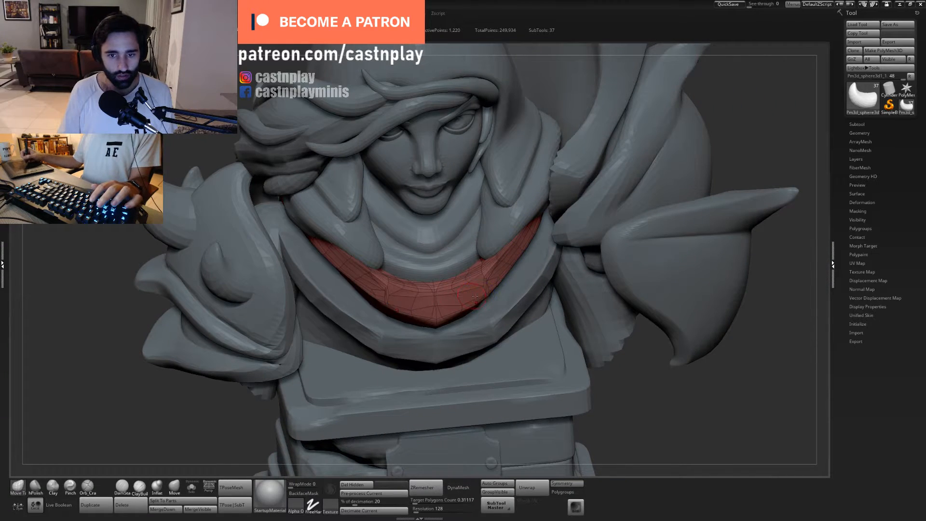
pyautogui.hotkey('shift', 'f')
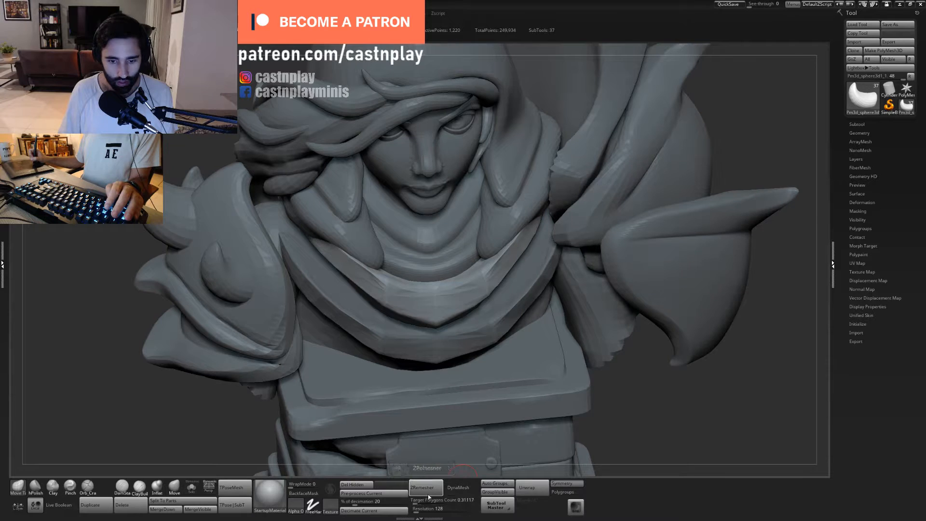
pyautogui.keyDown('alt'); pyautogui.click(489, 297); pyautogui.keyUp('alt')
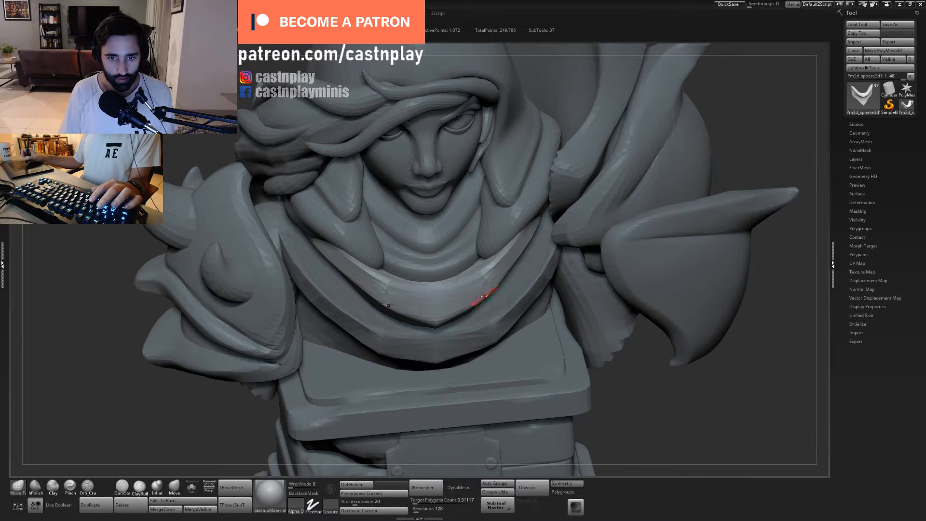
pyautogui.hotkey('shift', 'f')
pyautogui.hotkey('shift', 'f')
# - Flatten the front facets of the V-shaped collar's rim with hPolish, resizing the brush for the centre section
pyautogui.moveTo(520, 270); pyautogui.dragTo(478, 279, button='right')
pyautogui.press('2')
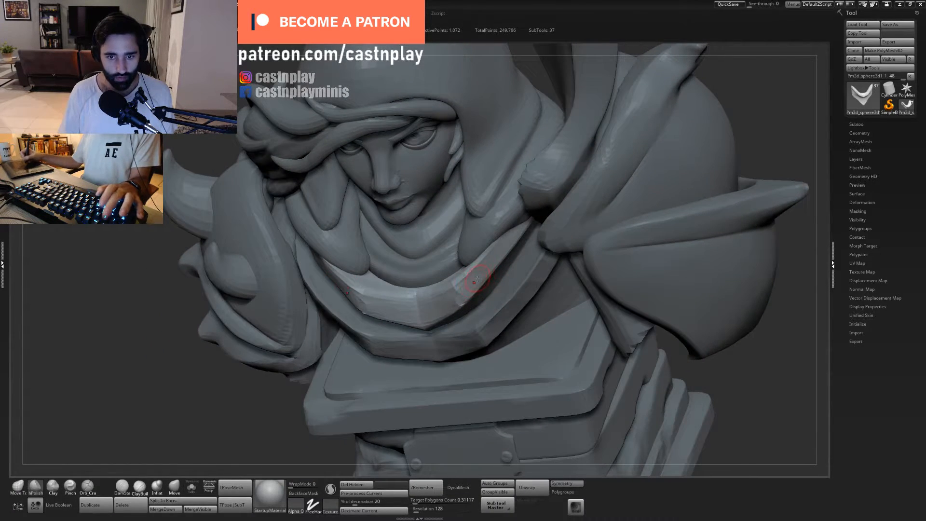
pyautogui.moveTo(478, 278)
pyautogui.mouseDown()
pyautogui.moveTo(467, 287)
pyautogui.moveTo(497, 244)
pyautogui.mouseUp()
pyautogui.press('s')
pyautogui.moveTo(433, 316); pyautogui.dragTo(427, 316)
# - Work the centre ridge of the V-shaped collar's rim with the Orb_Cracks, hPolish and Pinch brushes
pyautogui.press('5')
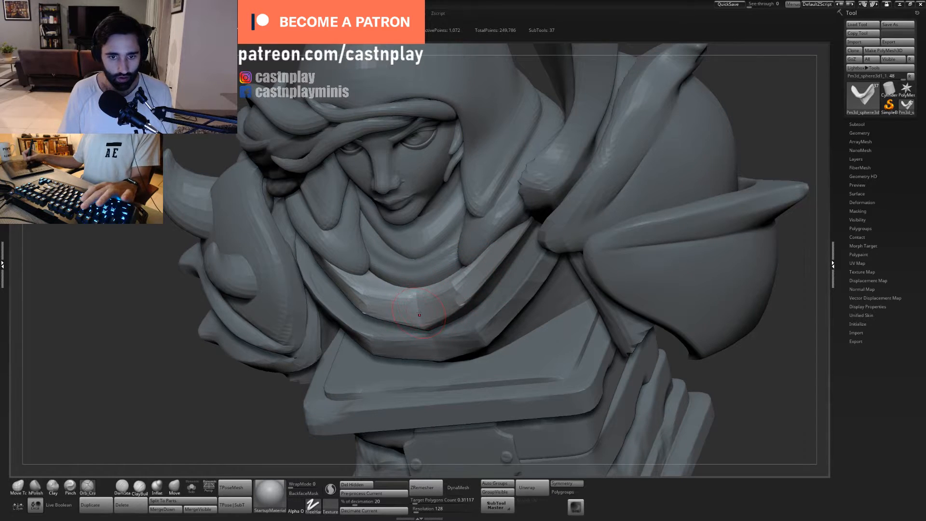
pyautogui.moveTo(443, 295); pyautogui.dragTo(432, 310, button='right')
pyautogui.press('2')
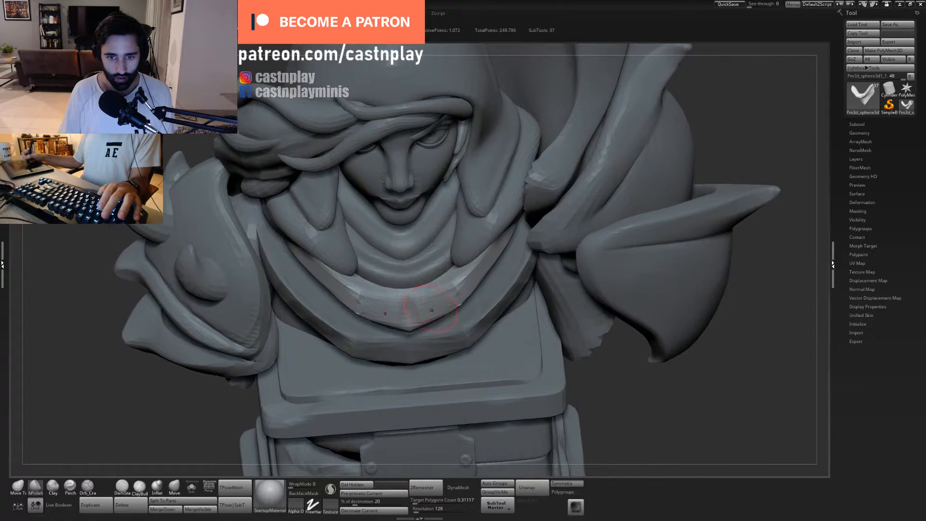
pyautogui.press('4')
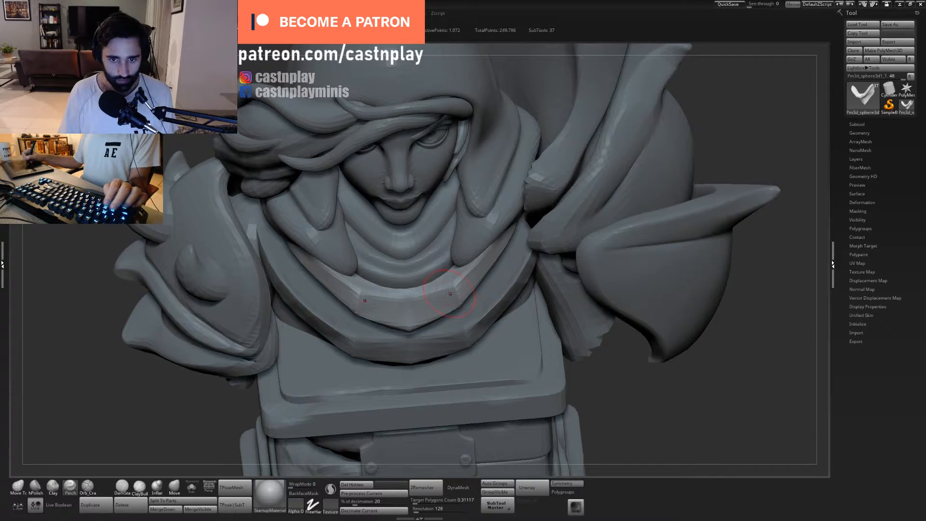
pyautogui.press('5')
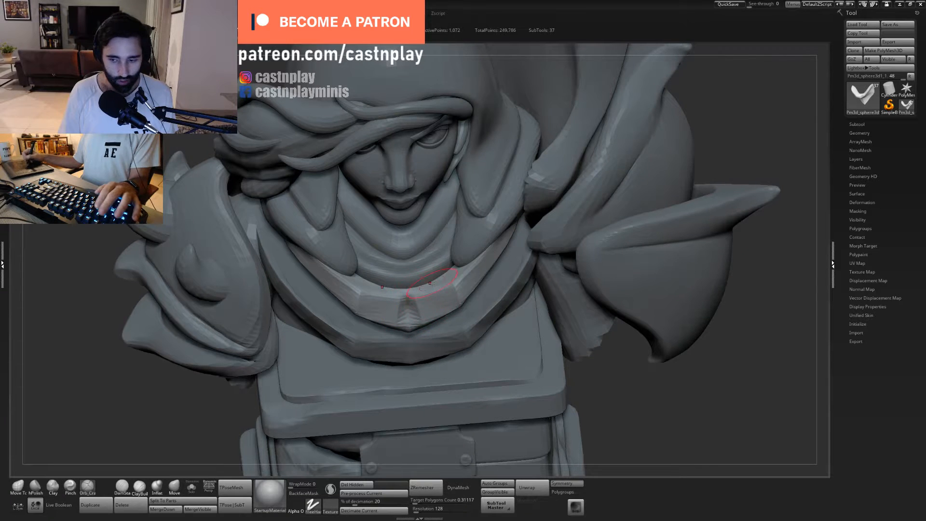
# - Isolate the V-shaped collar in Solo mode, adjust its shape with Move Topological, and polish its rim around the centre with hPolish
pyautogui.click(191, 487)
pyautogui.moveTo(536, 275); pyautogui.dragTo(447, 282)
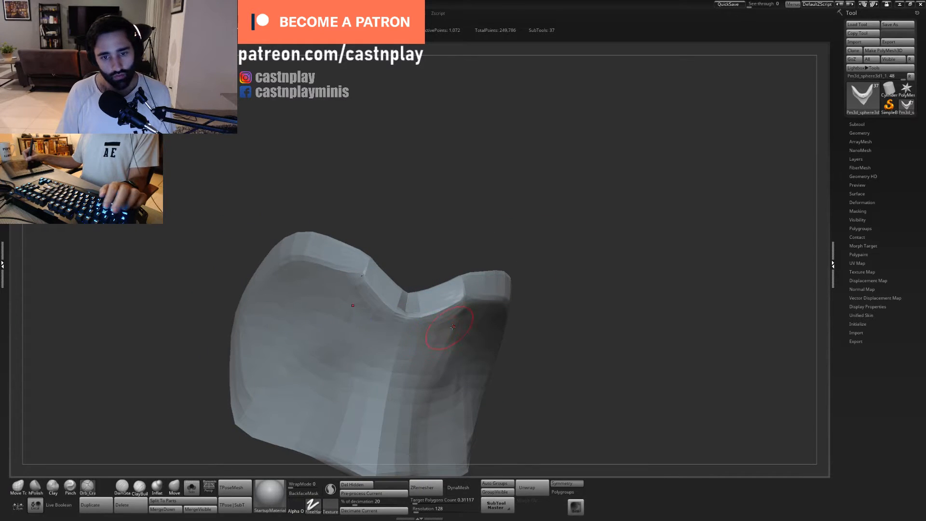
pyautogui.moveTo(518, 259)
pyautogui.mouseDown()
pyautogui.moveTo(459, 262)
pyautogui.moveTo(403, 321)
pyautogui.mouseUp()
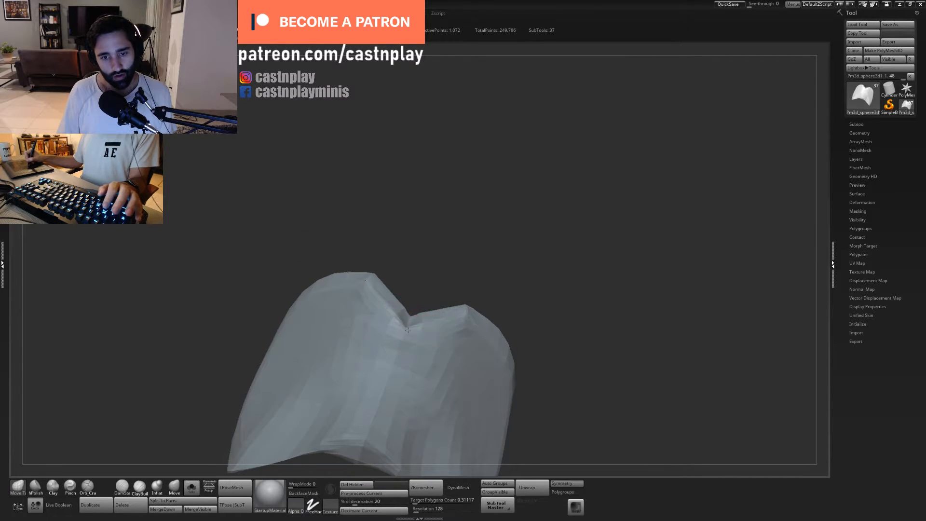
pyautogui.moveTo(445, 269); pyautogui.dragTo(427, 306)
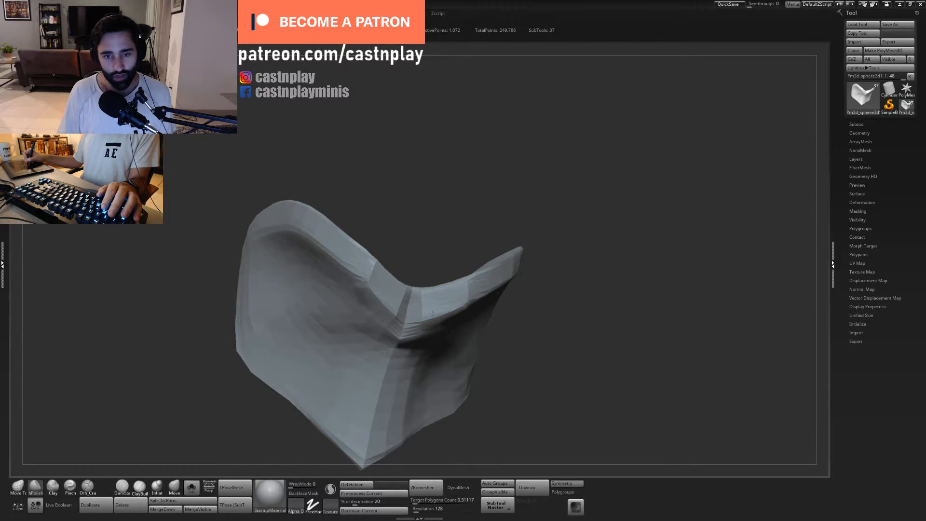
pyautogui.moveTo(427, 305); pyautogui.dragTo(421, 366)
pyautogui.moveTo(519, 304); pyautogui.dragTo(493, 401)
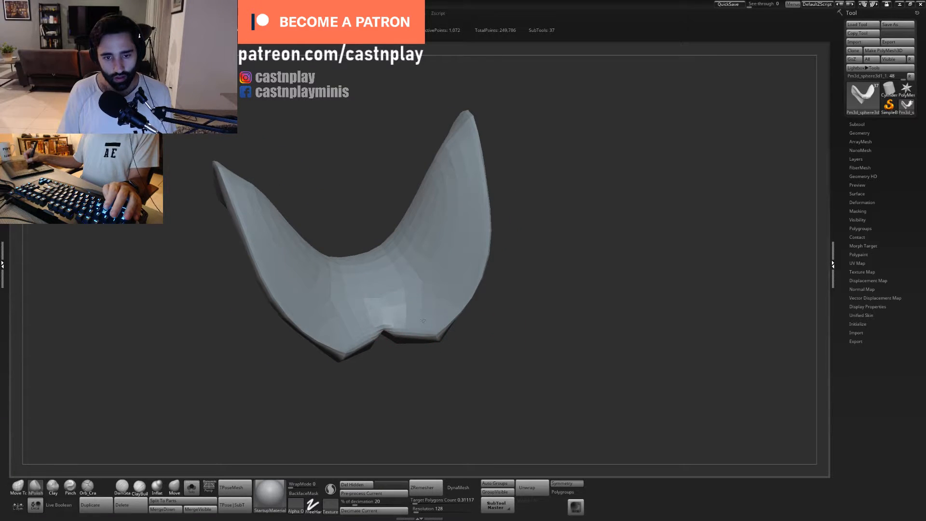
# - Polish the outer rim along the collar's side wings with a resized hPolish brush
pyautogui.moveTo(385, 304)
pyautogui.mouseDown(button='right')
pyautogui.moveTo(442, 289)
pyautogui.moveTo(446, 277)
pyautogui.mouseUp(button='right')
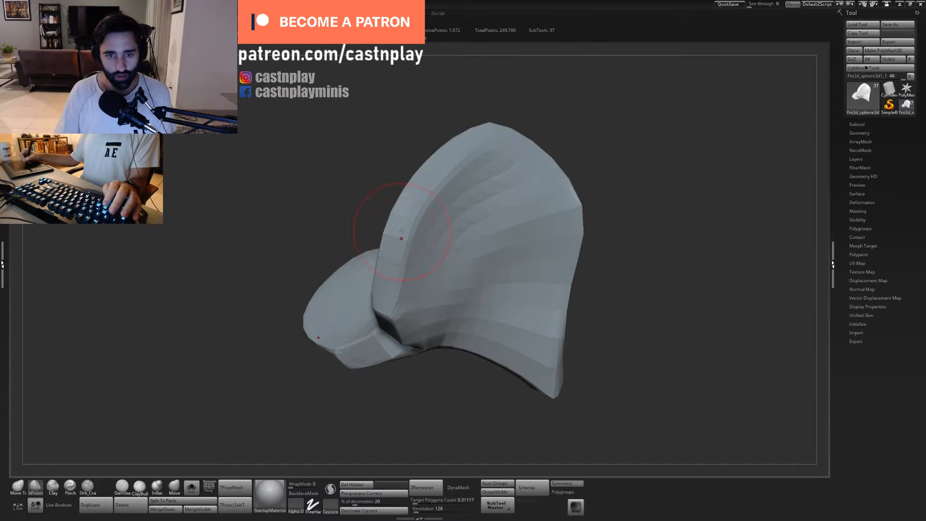
pyautogui.moveTo(444, 127)
pyautogui.mouseDown(button='right')
pyautogui.moveTo(498, 190)
pyautogui.moveTo(425, 227)
pyautogui.mouseUp(button='right')
pyautogui.press('s')
pyautogui.moveTo(391, 243); pyautogui.dragTo(448, 214)
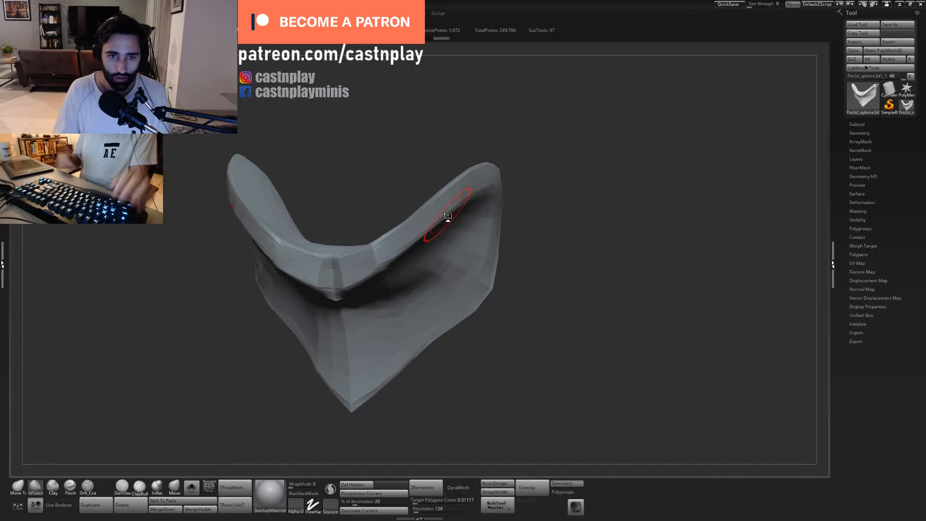
# - Refine the flow of the collar's side rims with a resized Move Topological brush and clean their planes with hPolish
pyautogui.keyDown('alt'); pyautogui.moveTo(653, 202); pyautogui.dragTo(697, 228); pyautogui.keyUp('alt')
pyautogui.press('1')
pyautogui.press('s')
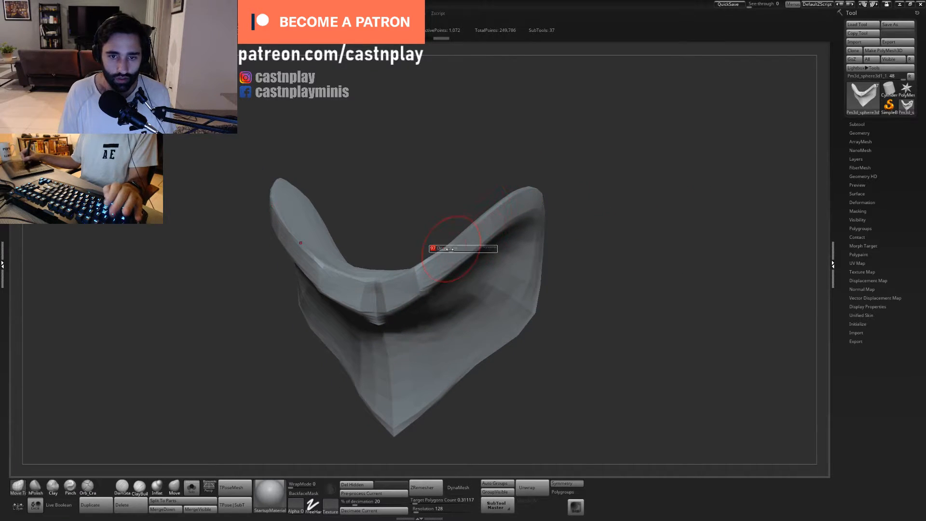
pyautogui.press('s')
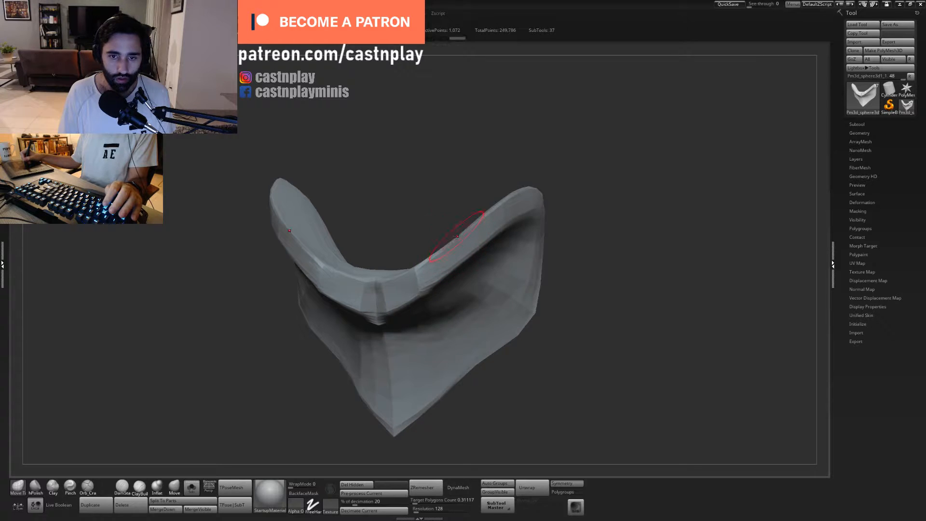
pyautogui.moveTo(550, 196); pyautogui.dragTo(447, 257)
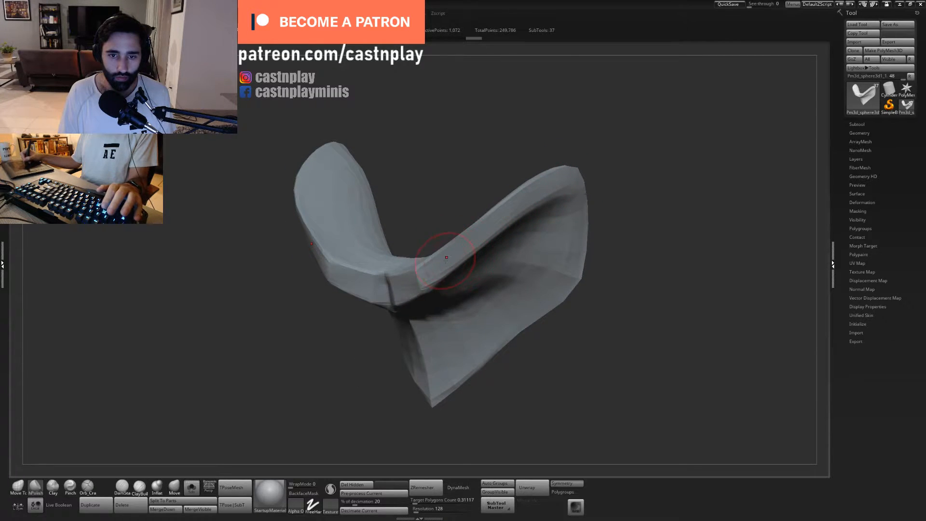
pyautogui.moveTo(508, 149); pyautogui.dragTo(555, 57)
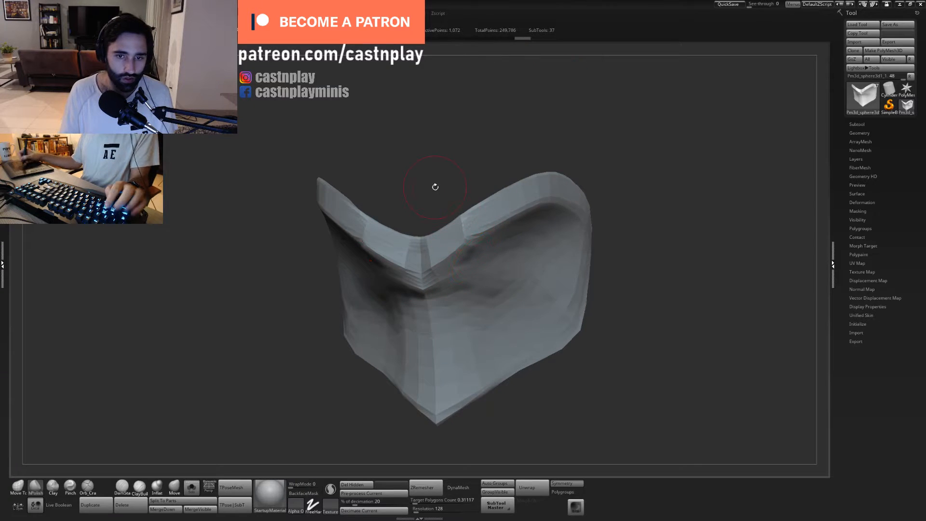
# - Polish the middle of the collar's rim and tighten its centre ridge with a resized Pinch brush
pyautogui.keyDown('shift'); pyautogui.moveTo(434, 186); pyautogui.dragTo(443, 201); pyautogui.keyUp('shift')
pyautogui.moveTo(432, 241); pyautogui.dragTo(442, 255, button='right')
pyautogui.moveTo(442, 255); pyautogui.dragTo(430, 258)
pyautogui.keyDown('shift'); pyautogui.moveTo(447, 301); pyautogui.dragTo(424, 232); pyautogui.keyUp('shift')
pyautogui.press('b')
pyautogui.press('p')
pyautogui.press('i')
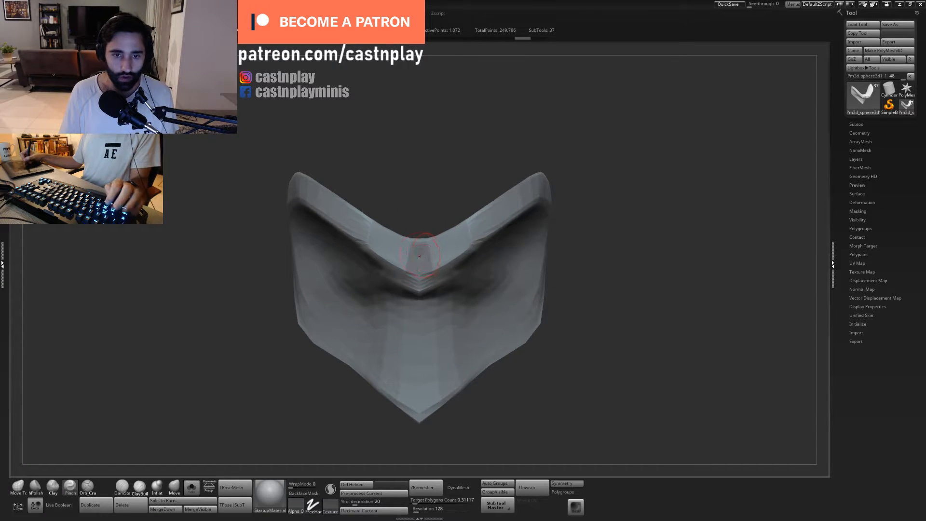
pyautogui.moveTo(419, 256); pyautogui.dragTo(421, 245)
pyautogui.moveTo(427, 238); pyautogui.dragTo(424, 194, button='right')
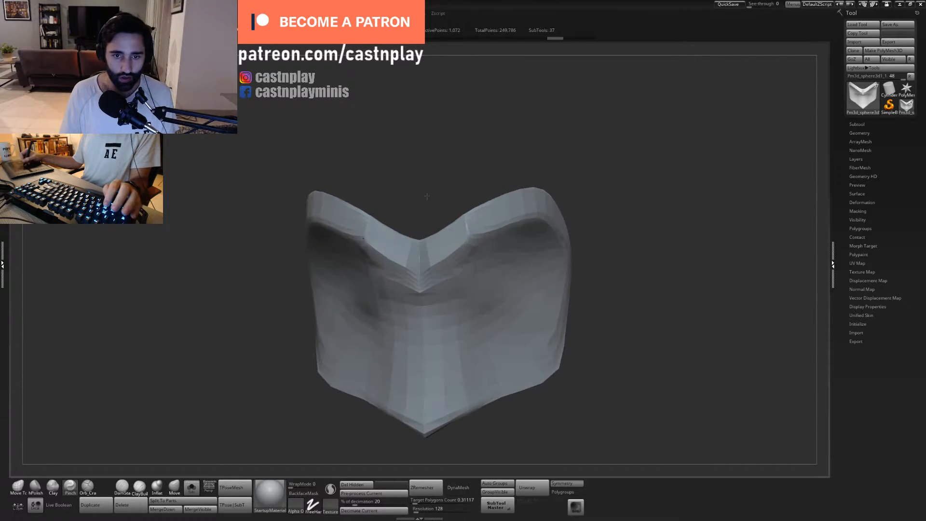
pyautogui.press('s')
pyautogui.moveTo(419, 243); pyautogui.dragTo(418, 261)
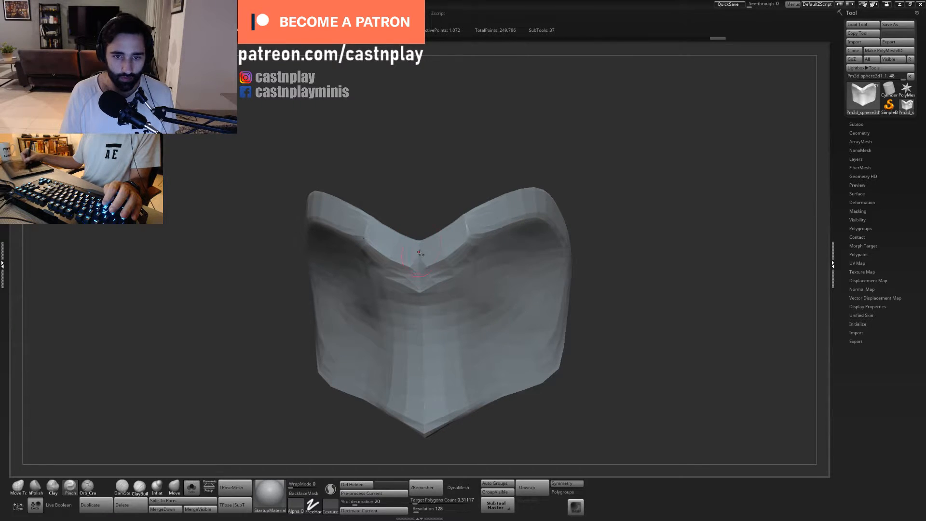
# - Undo the last Pinch strokes on the collar's centre ridge and check the wireframe there
pyautogui.hotkey('ctrl', 'z')
pyautogui.hotkey('ctrl', 'z')
pyautogui.hotkey('ctrl', 'z')
pyautogui.hotkey('ctrl', 'z')
pyautogui.hotkey('ctrl', 'z')
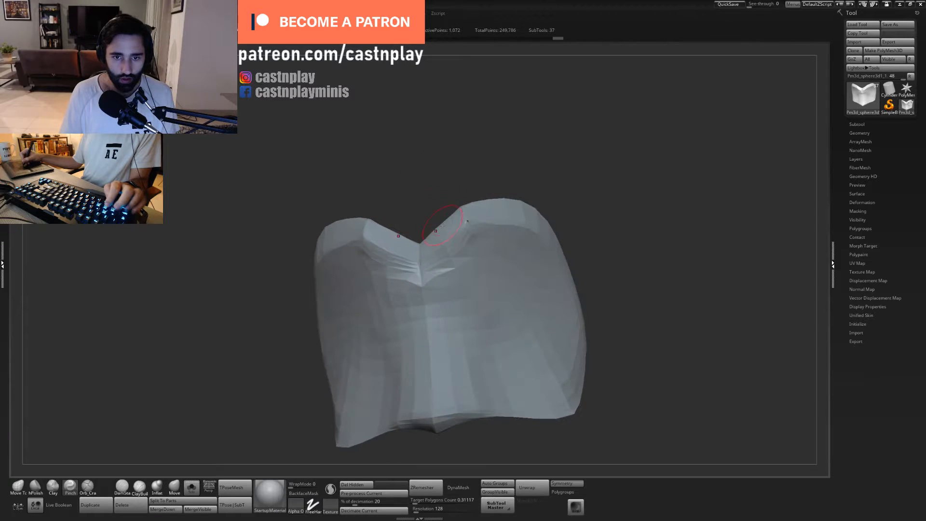
pyautogui.hotkey('shift', 'f')
pyautogui.hotkey('shift', 'f')
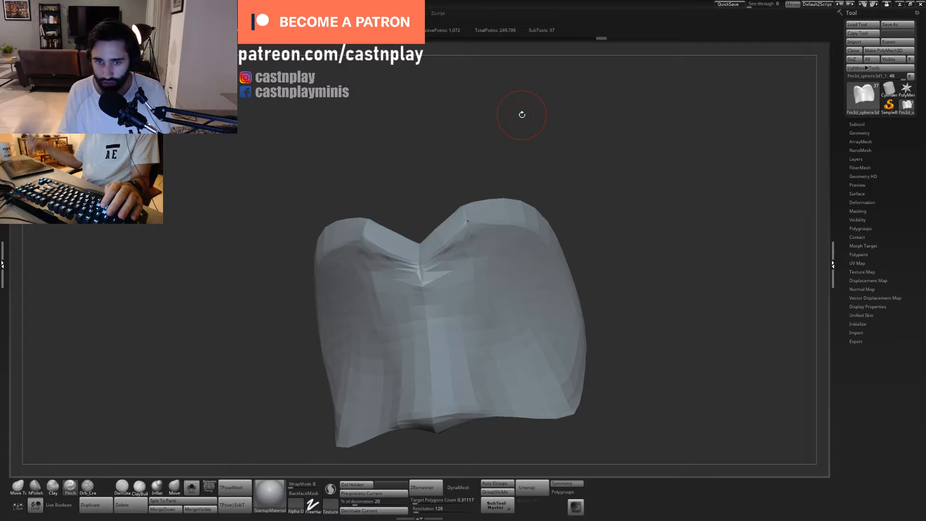
# - Even out the broad side surface below the collar's rim with hPolish and Clay, stepping through the undo history to compare strokes
pyautogui.moveTo(523, 175); pyautogui.dragTo(478, 252)
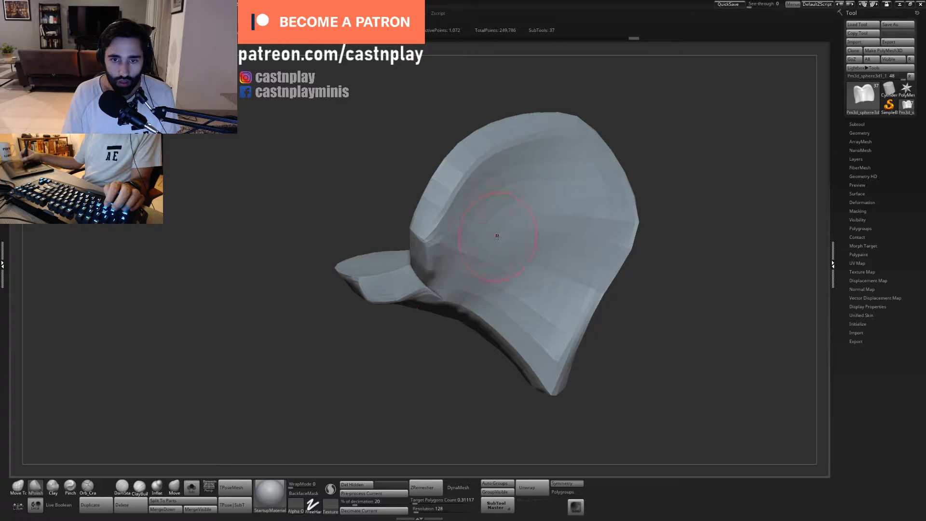
pyautogui.hotkey('ctrl', 'z')
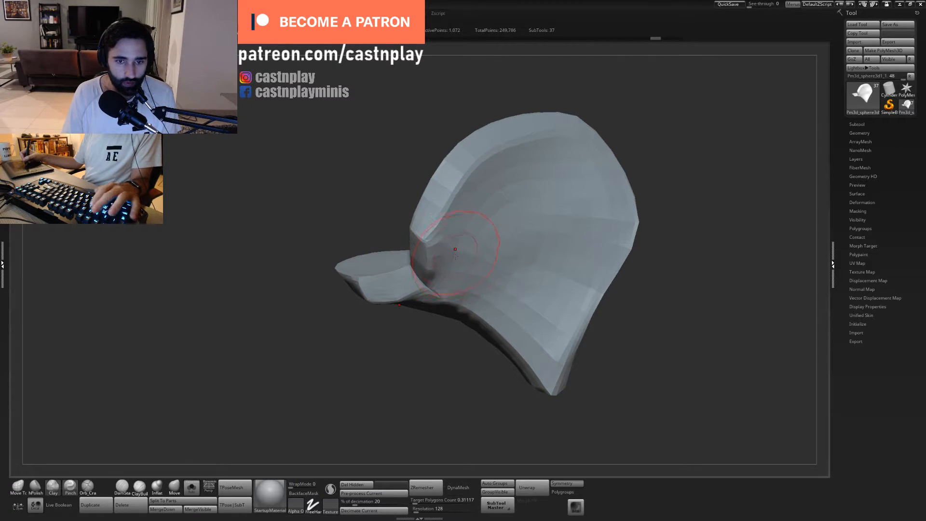
pyautogui.hotkey('ctrl', 'shift', 'z')
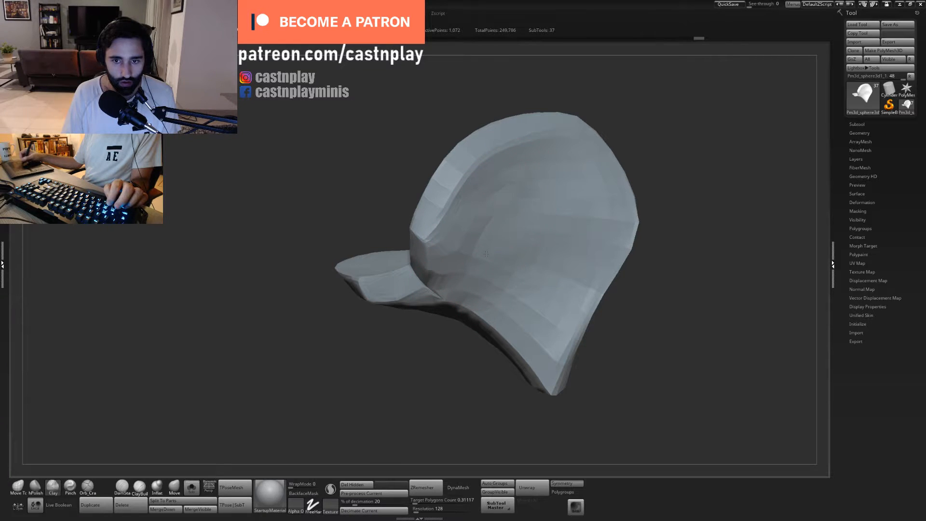
pyautogui.hotkey('ctrl', 'shift', 'z')
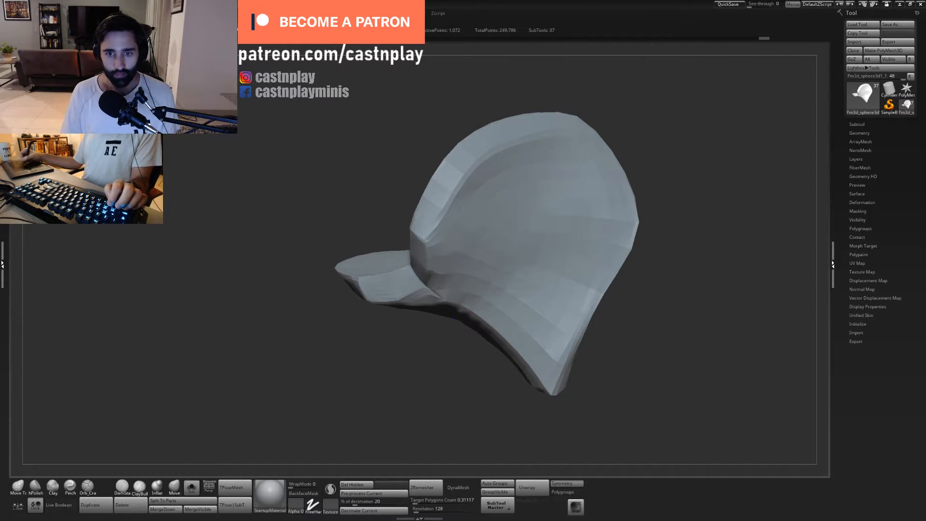
pyautogui.hotkey('ctrl', 'shift', 'z')
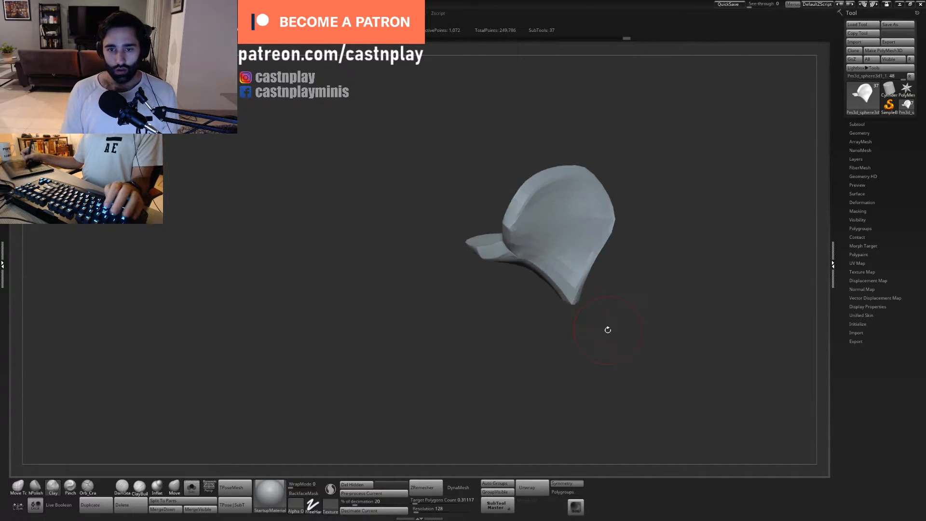
# - Frame the collar and sharpen the centre point just beneath its rim with the Pinch brush
pyautogui.moveTo(608, 330)
pyautogui.mouseDown()
pyautogui.moveTo(627, 306)
pyautogui.moveTo(612, 339)
pyautogui.moveTo(587, 246)
pyautogui.mouseUp()
pyautogui.press('f')
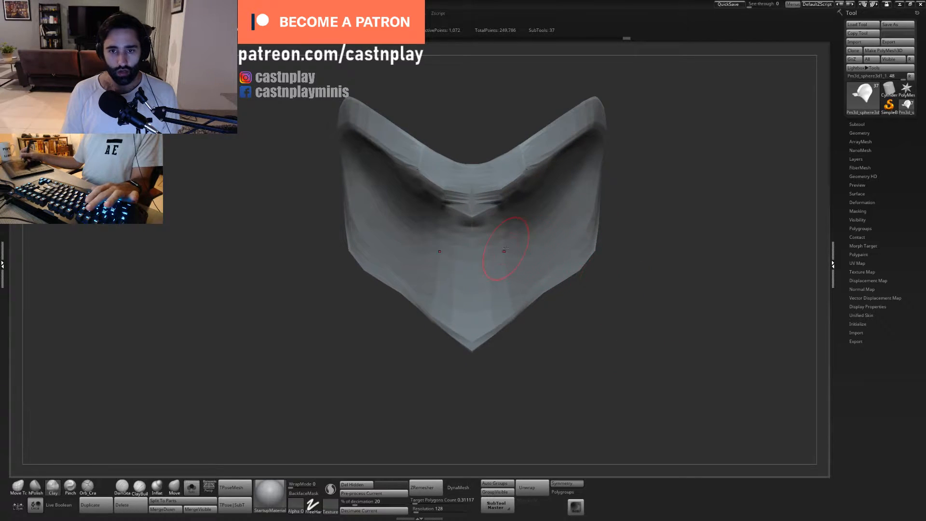
pyautogui.press('b')
pyautogui.press('p')
pyautogui.press('i')
pyautogui.moveTo(471, 236); pyautogui.dragTo(473, 217)
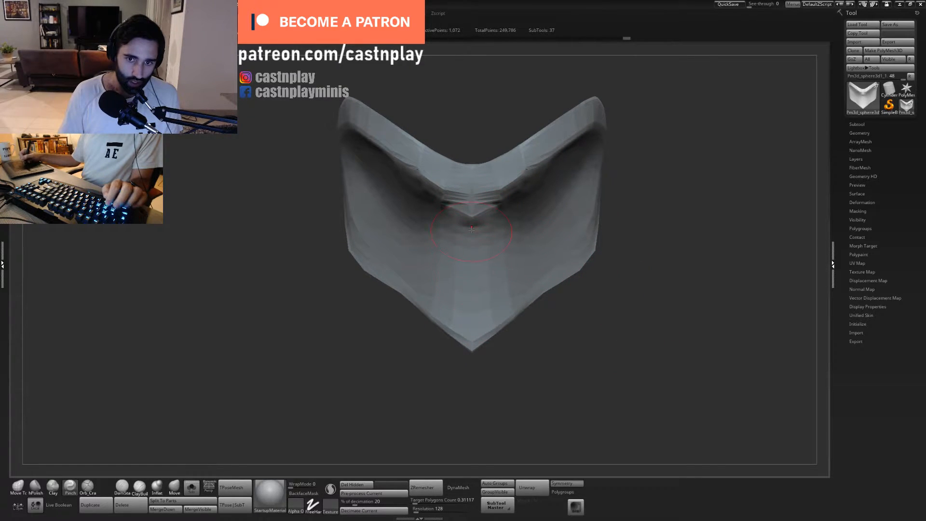
pyautogui.moveTo(543, 340); pyautogui.dragTo(560, 373)
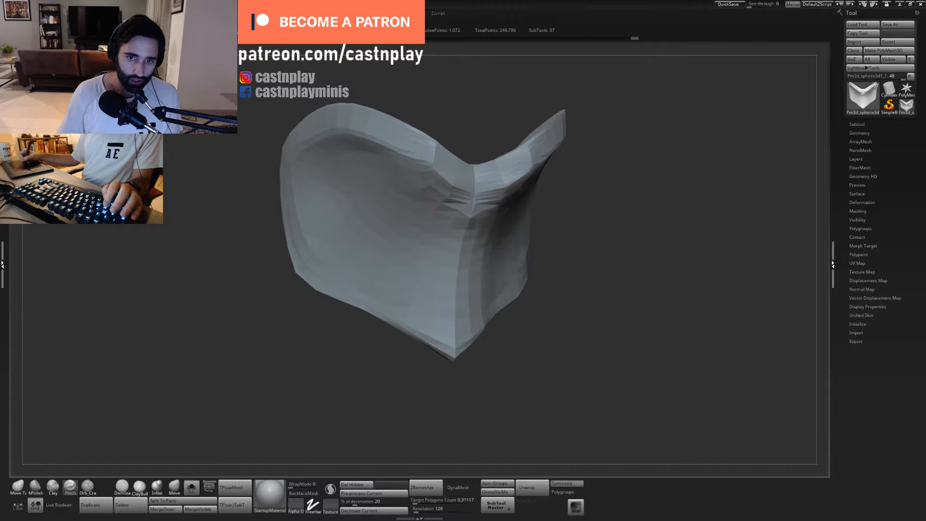
# - Polish the collar's front surface beside the centre ridge with hPolish
pyautogui.moveTo(540, 333); pyautogui.dragTo(425, 335)
pyautogui.press('b')
pyautogui.press('h')
pyautogui.press('p')
pyautogui.moveTo(497, 232); pyautogui.dragTo(525, 285)
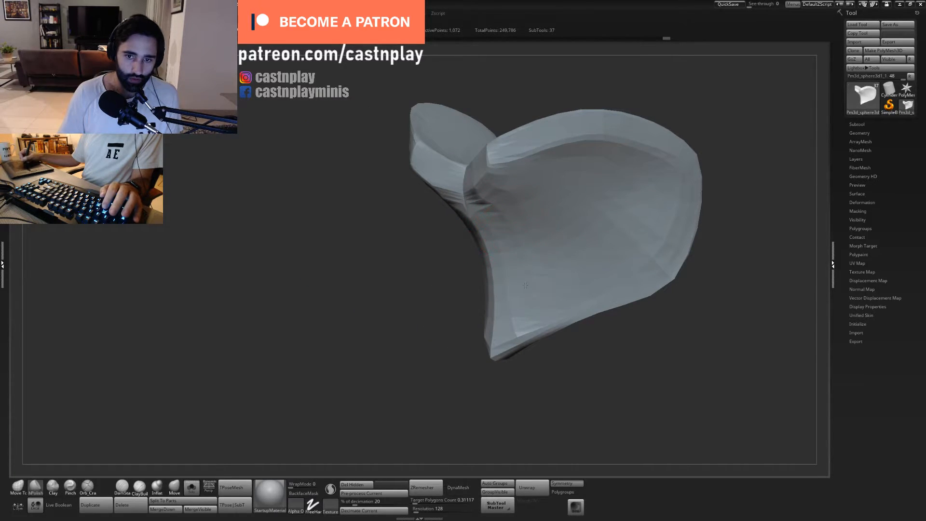
pyautogui.moveTo(464, 274)
pyautogui.mouseDown()
pyautogui.moveTo(500, 104)
pyautogui.moveTo(496, 175)
pyautogui.moveTo(492, 162)
pyautogui.moveTo(530, 163)
pyautogui.mouseUp()
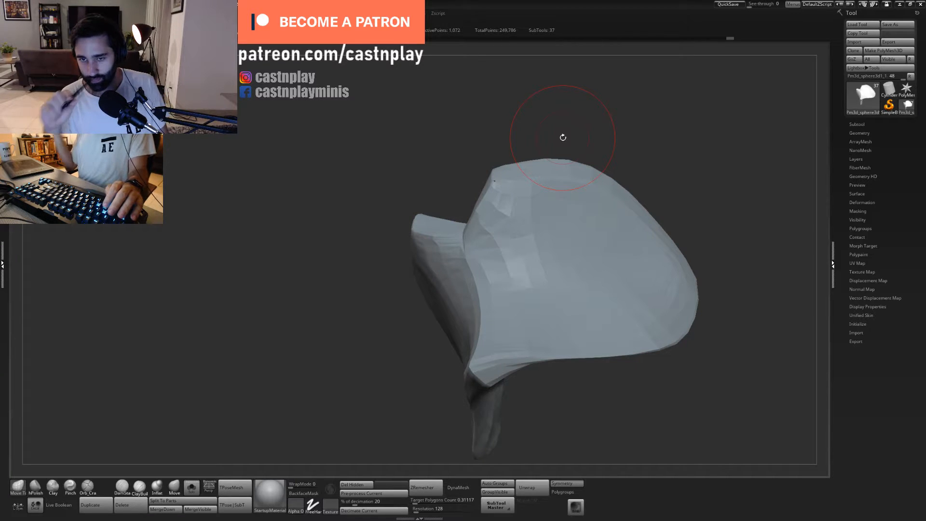
# - Reshape the outer edges of the collar's two raised wings with the Move Topological brush
pyautogui.moveTo(610, 97)
pyautogui.mouseDown()
pyautogui.moveTo(597, 170)
pyautogui.moveTo(621, 188)
pyautogui.moveTo(586, 205)
pyautogui.moveTo(560, 203)
pyautogui.moveTo(555, 174)
pyautogui.moveTo(561, 213)
pyautogui.mouseUp()
pyautogui.press('s')
pyautogui.moveTo(574, 164); pyautogui.dragTo(618, 153)
pyautogui.moveTo(564, 154)
pyautogui.mouseDown()
pyautogui.moveTo(567, 162)
pyautogui.moveTo(567, 144)
pyautogui.moveTo(533, 115)
pyautogui.mouseUp()
pyautogui.press('s')
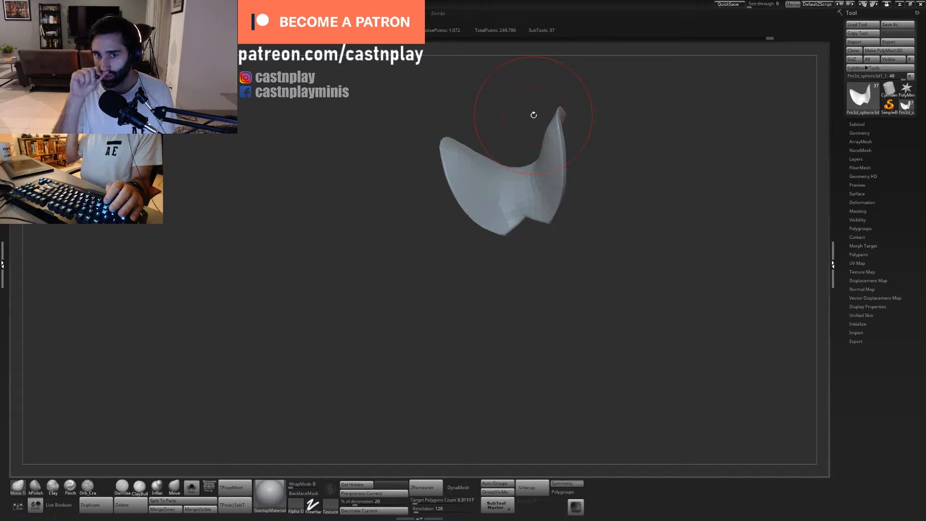
pyautogui.keyDown('alt'); pyautogui.moveTo(600, 127); pyautogui.dragTo(646, 159); pyautogui.keyUp('alt')
pyautogui.press('s')
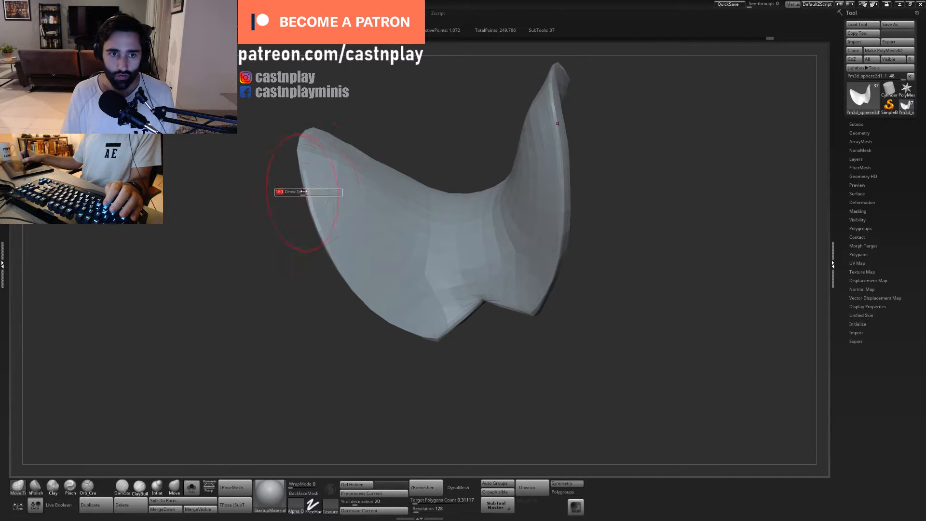
pyautogui.moveTo(307, 192); pyautogui.dragTo(316, 192)
pyautogui.moveTo(323, 212); pyautogui.dragTo(314, 202)
pyautogui.keyDown('alt'); pyautogui.moveTo(527, 370); pyautogui.dragTo(500, 363); pyautogui.keyUp('alt')
pyautogui.keyDown('shift'); pyautogui.moveTo(500, 363); pyautogui.dragTo(591, 354); pyautogui.keyUp('shift')
pyautogui.keyDown('alt'); pyautogui.moveTo(543, 213); pyautogui.dragTo(483, 163); pyautogui.keyUp('alt')
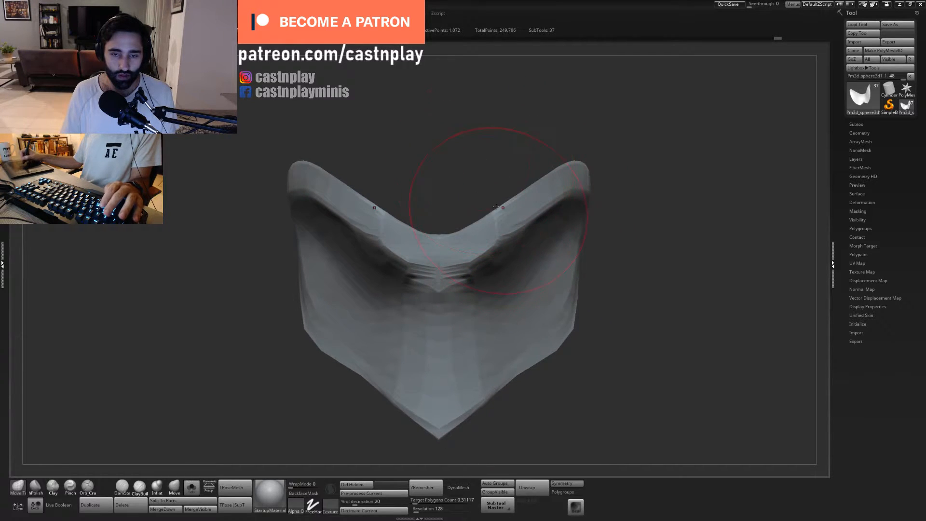
# - Even out the collar's side with hPolish and sharpen the edge near the centre of its rim with Pinch
pyautogui.moveTo(500, 208); pyautogui.dragTo(434, 202)
pyautogui.press('2')
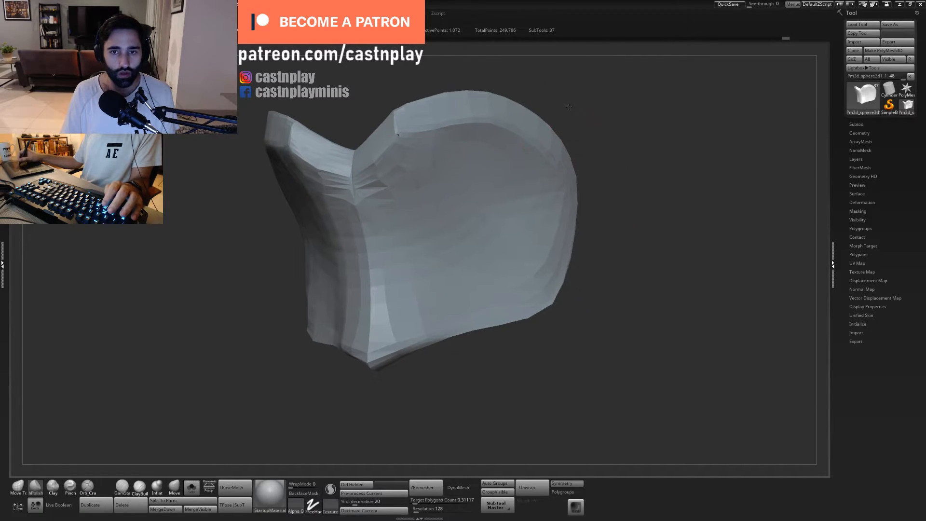
pyautogui.moveTo(521, 111)
pyautogui.mouseDown()
pyautogui.moveTo(577, 103)
pyautogui.moveTo(586, 145)
pyautogui.mouseUp()
pyautogui.press('4')
pyautogui.press('s')
pyautogui.press('s')
pyautogui.moveTo(417, 222)
pyautogui.mouseDown()
pyautogui.moveTo(427, 222)
pyautogui.moveTo(398, 215)
pyautogui.moveTo(414, 210)
pyautogui.mouseUp()
pyautogui.press('s')
pyautogui.moveTo(414, 209); pyautogui.dragTo(417, 205)
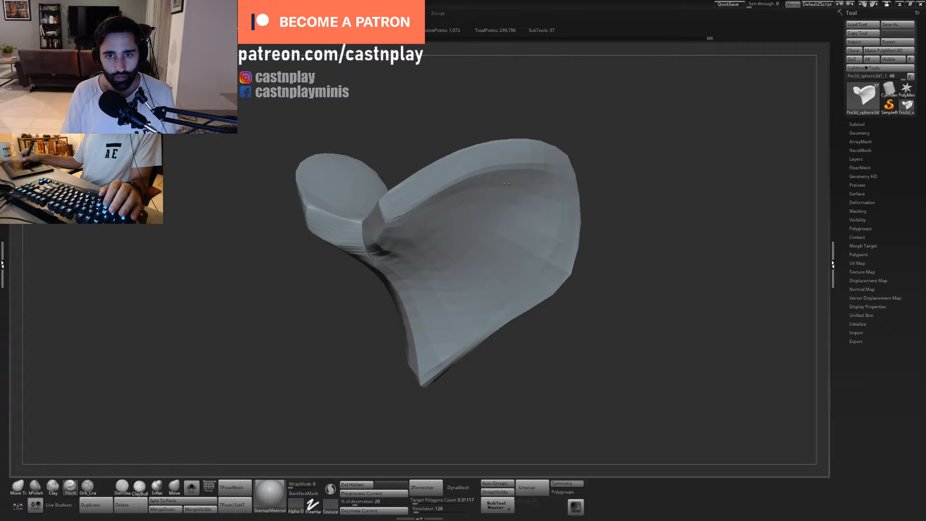
# - Polish the surface under the rim and the rim's front face with hPolish, saving the project in between
pyautogui.press('2')
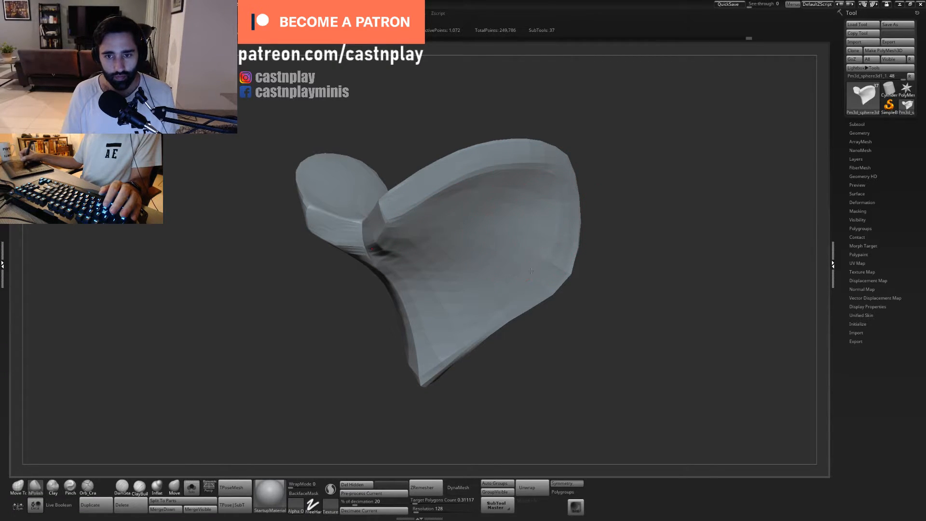
pyautogui.hotkey('ctrl', 's')
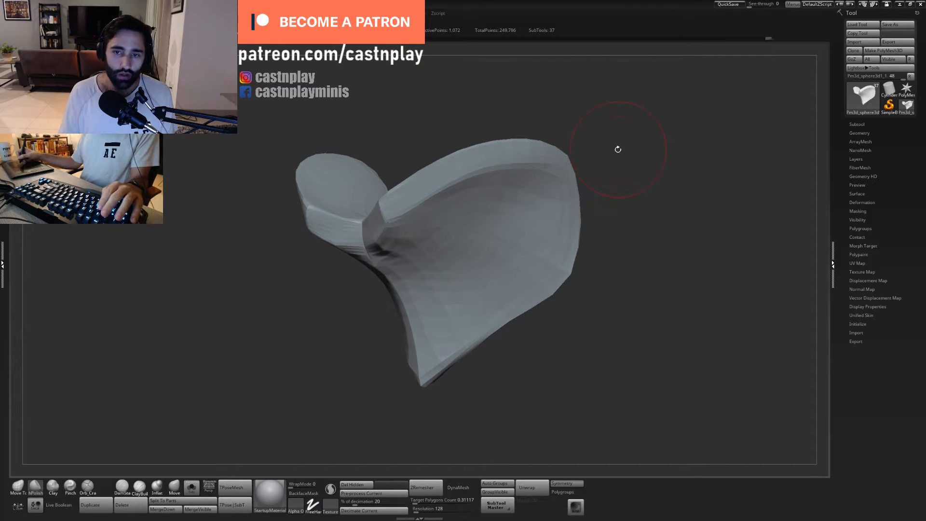
pyautogui.moveTo(616, 146); pyautogui.dragTo(622, 119)
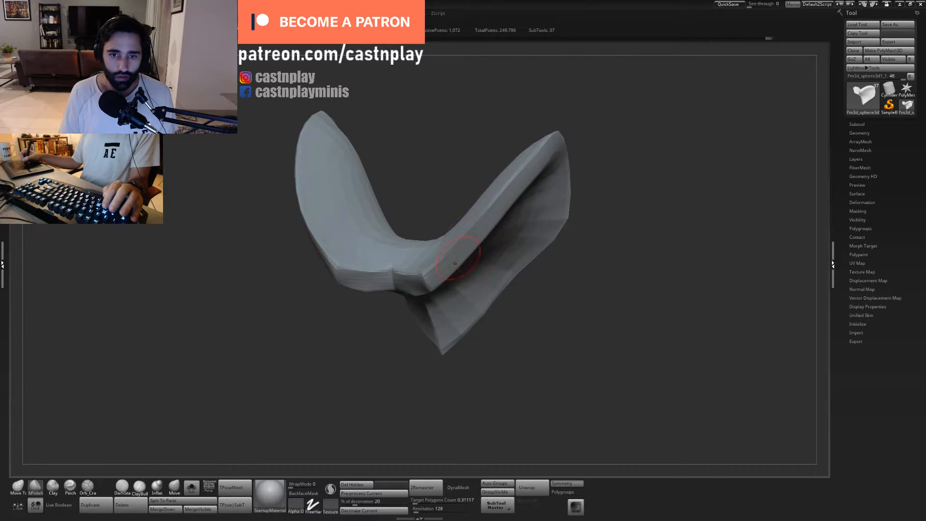
pyautogui.moveTo(463, 245); pyautogui.dragTo(475, 231)
pyautogui.moveTo(574, 274)
pyautogui.mouseDown()
pyautogui.moveTo(636, 331)
pyautogui.moveTo(608, 319)
pyautogui.mouseUp()
# - Adjust the edge of the notch at the collar's front centre with the Move Topological brush
pyautogui.press('1')
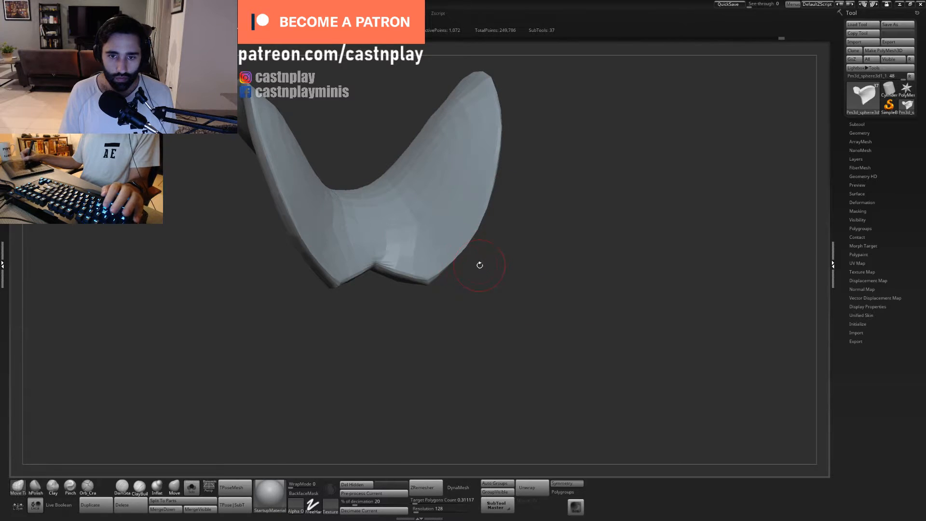
pyautogui.moveTo(479, 265); pyautogui.dragTo(458, 254)
pyautogui.press('s')
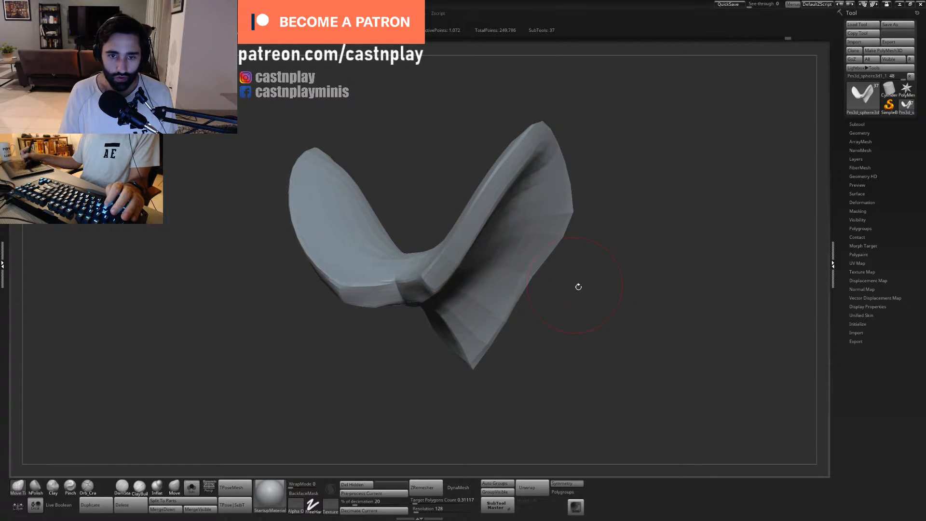
pyautogui.moveTo(578, 287); pyautogui.dragTo(615, 234)
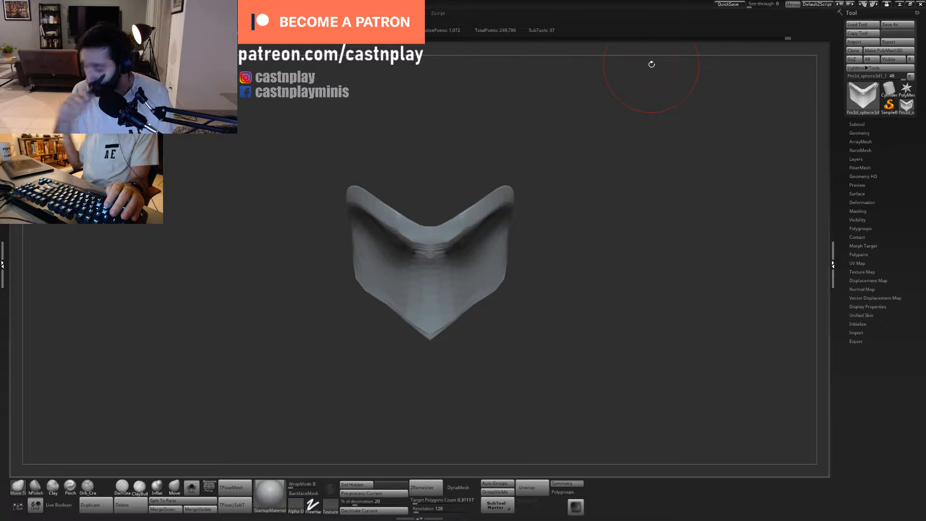
pyautogui.moveTo(554, 192)
pyautogui.mouseDown()
pyautogui.moveTo(522, 142)
pyautogui.moveTo(519, 118)
pyautogui.moveTo(516, 147)
pyautogui.mouseUp()
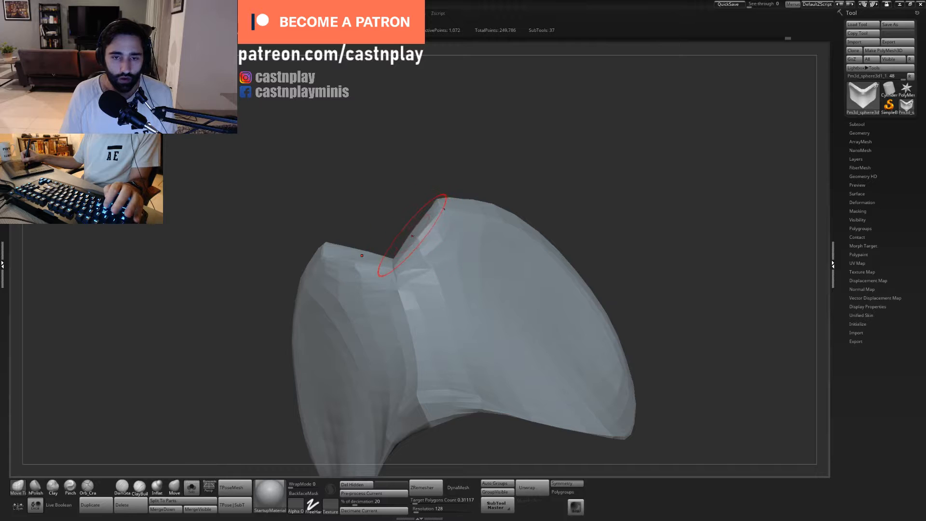
pyautogui.moveTo(413, 235); pyautogui.dragTo(429, 234)
pyautogui.moveTo(511, 193)
pyautogui.mouseDown()
pyautogui.moveTo(502, 246)
pyautogui.moveTo(490, 190)
pyautogui.moveTo(487, 251)
pyautogui.mouseUp()
# - Flatten the rim's front face around the centre notch with hPolish
pyautogui.press('2')
pyautogui.press('s')
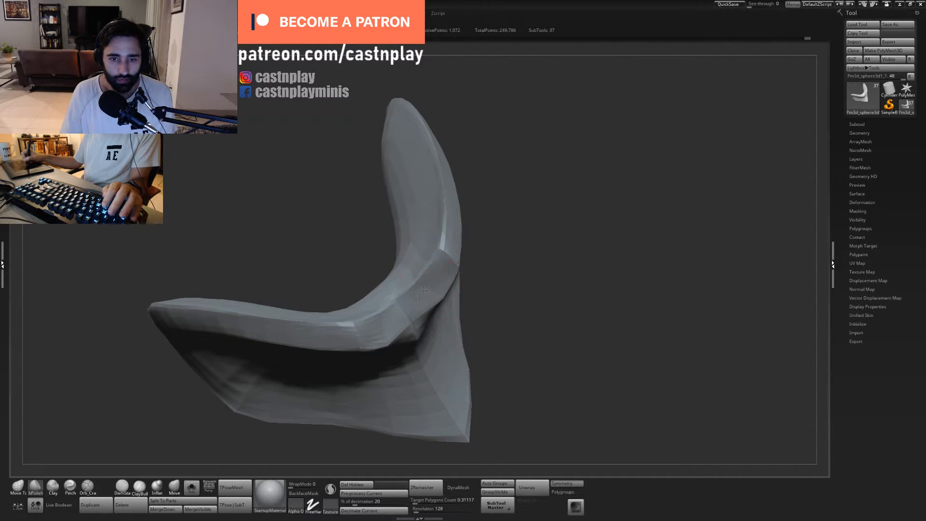
pyautogui.moveTo(522, 309); pyautogui.dragTo(504, 272)
pyautogui.moveTo(420, 338)
pyautogui.mouseDown()
pyautogui.moveTo(460, 347)
pyautogui.moveTo(447, 349)
pyautogui.mouseUp()
pyautogui.moveTo(605, 215); pyautogui.dragTo(575, 210)
# - Shift the centre point of the rim's lower edge with the Move Topological brush
pyautogui.press('1')
pyautogui.press('s')
pyautogui.moveTo(423, 331)
pyautogui.mouseDown()
pyautogui.moveTo(450, 314)
pyautogui.moveTo(444, 337)
pyautogui.mouseUp()
pyautogui.moveTo(518, 208)
pyautogui.keyDown('alt'); pyautogui.mouseDown()
pyautogui.moveTo(522, 162)
pyautogui.moveTo(550, 169)
pyautogui.mouseUp(); pyautogui.keyUp('alt')
pyautogui.moveTo(470, 191); pyautogui.dragTo(515, 214)
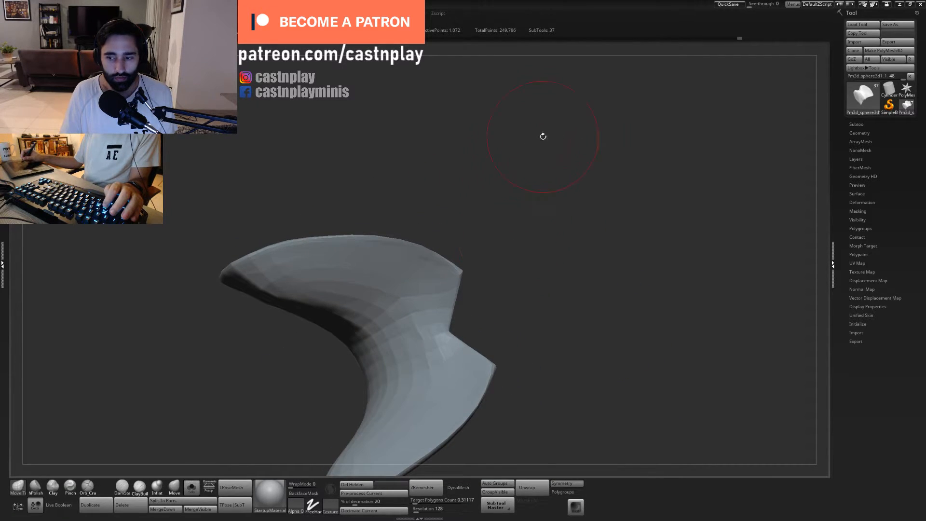
# - Reposition the front corners on both sides of the collar's notch with Move Topological, working from above
pyautogui.press('s')
pyautogui.moveTo(464, 273); pyautogui.dragTo(448, 259)
pyautogui.moveTo(495, 221)
pyautogui.mouseDown()
pyautogui.moveTo(398, 261)
pyautogui.moveTo(449, 236)
pyautogui.mouseUp()
pyautogui.press('s')
pyautogui.moveTo(428, 271)
pyautogui.mouseDown()
pyautogui.moveTo(415, 236)
pyautogui.moveTo(424, 239)
pyautogui.mouseUp()
pyautogui.moveTo(423, 293)
pyautogui.mouseDown()
pyautogui.moveTo(506, 284)
pyautogui.moveTo(521, 275)
pyautogui.moveTo(511, 247)
pyautogui.mouseUp()
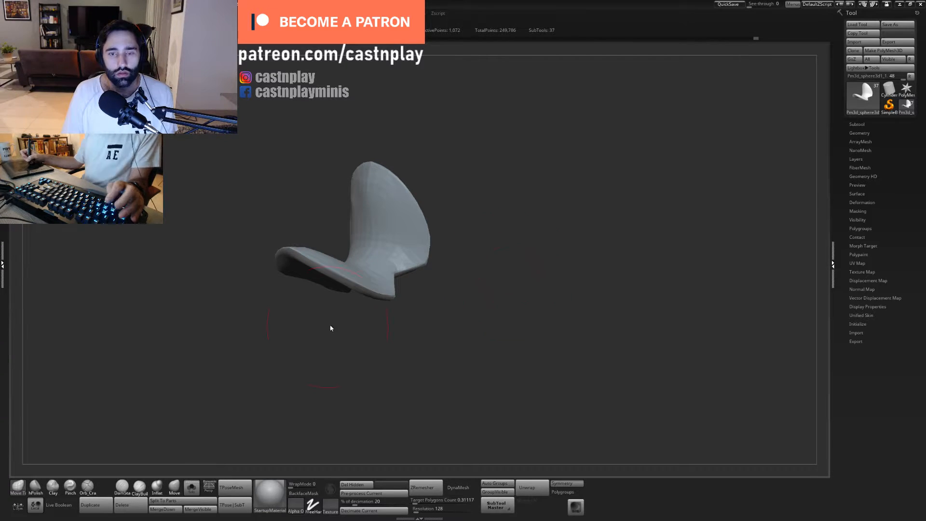
pyautogui.moveTo(504, 221); pyautogui.dragTo(566, 158)
pyautogui.moveTo(527, 257); pyautogui.dragTo(529, 232)
# - Undo a trial hPolish stroke beside the collar's centre ridge and smooth the surface beneath the rim
pyautogui.press('2')
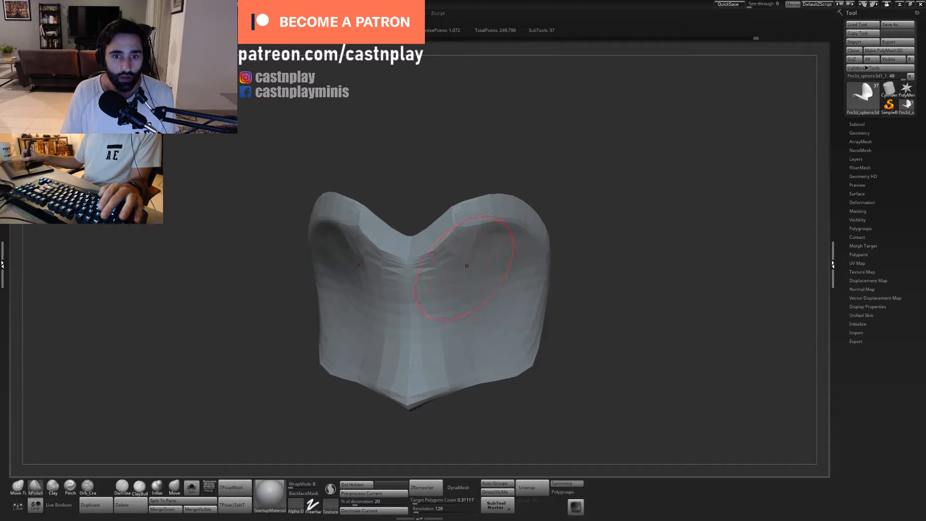
pyautogui.keyDown('shift'); pyautogui.moveTo(458, 257); pyautogui.dragTo(440, 253); pyautogui.keyUp('shift')
pyautogui.hotkey('ctrl', 'z')
pyautogui.press('s')
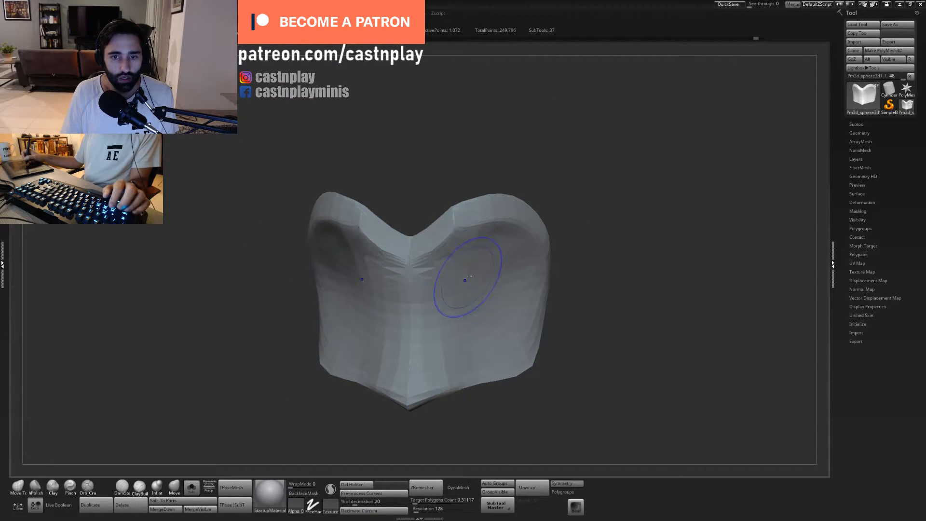
pyautogui.moveTo(574, 201)
pyautogui.mouseDown()
pyautogui.moveTo(577, 169)
pyautogui.moveTo(508, 259)
pyautogui.moveTo(500, 246)
pyautogui.mouseUp()
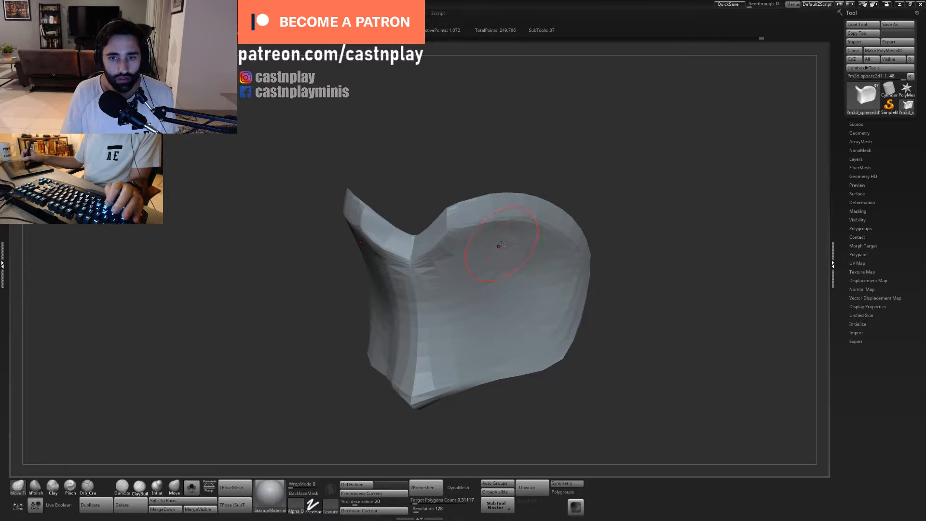
pyautogui.moveTo(597, 208)
pyautogui.mouseDown()
pyautogui.moveTo(599, 178)
pyautogui.moveTo(574, 212)
pyautogui.moveTo(531, 228)
pyautogui.mouseUp()
# - Polish the collar's rim with hPolish and frame the collar from the front
pyautogui.press('2')
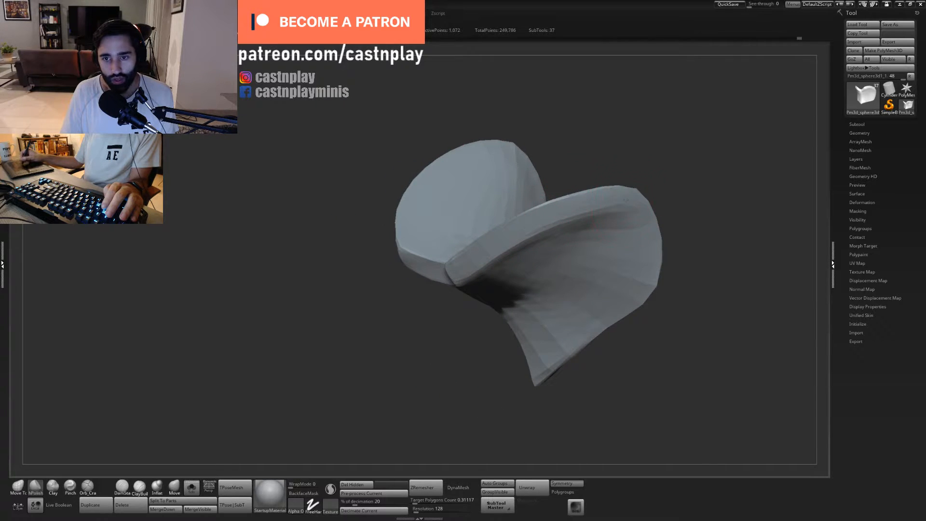
pyautogui.moveTo(599, 155)
pyautogui.mouseDown()
pyautogui.moveTo(615, 124)
pyautogui.moveTo(591, 139)
pyautogui.mouseUp()
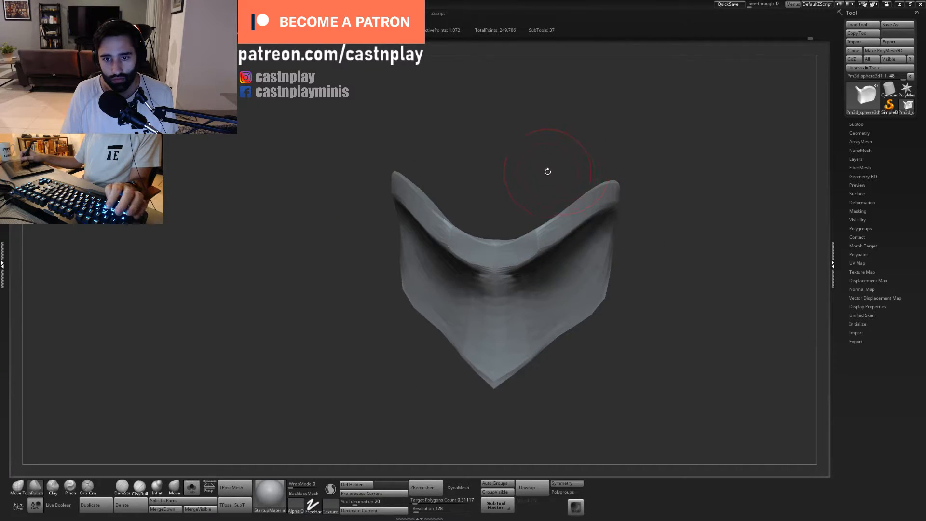
pyautogui.moveTo(548, 171)
pyautogui.keyDown('shift'); pyautogui.mouseDown()
pyautogui.moveTo(546, 148)
pyautogui.moveTo(502, 151)
pyautogui.moveTo(505, 207)
pyautogui.moveTo(479, 228)
pyautogui.mouseUp(); pyautogui.keyUp('shift')
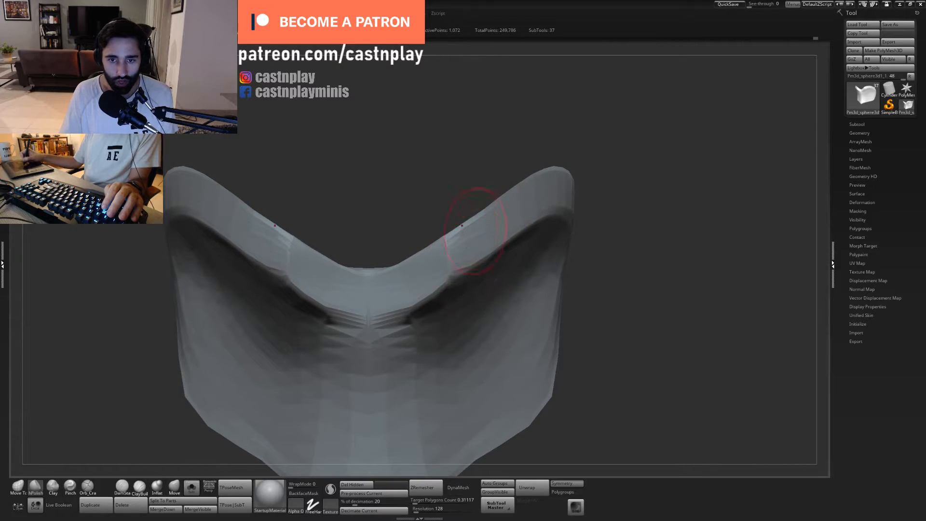
pyautogui.press('f')
pyautogui.keyDown('alt'); pyautogui.moveTo(427, 162); pyautogui.dragTo(503, 171); pyautogui.keyUp('alt')
# - Pull the rim's upper edge into distinct corners on both sides of the centre dip with Move Topological
pyautogui.press('b')
pyautogui.press('m')
pyautogui.press('t')
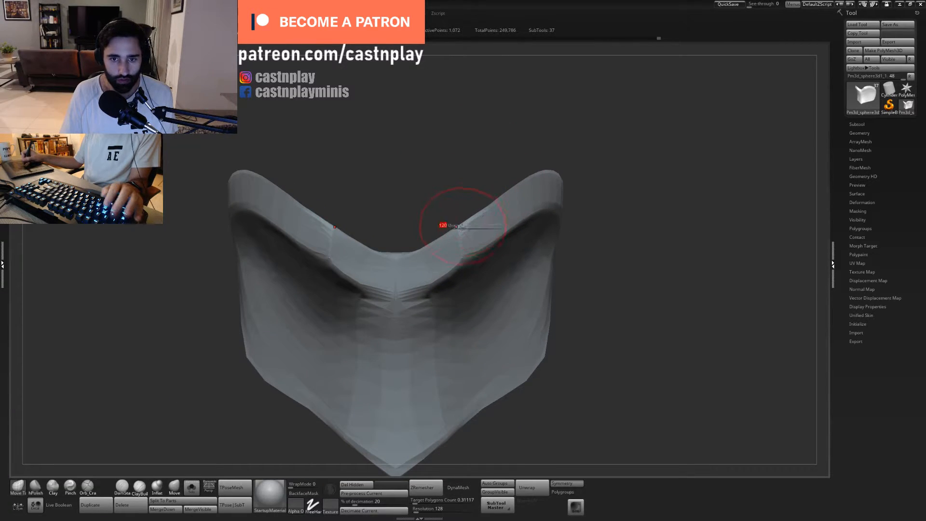
pyautogui.moveTo(458, 226)
pyautogui.mouseDown()
pyautogui.moveTo(489, 205)
pyautogui.moveTo(453, 221)
pyautogui.moveTo(460, 208)
pyautogui.moveTo(540, 176)
pyautogui.mouseUp()
pyautogui.press('s')
pyautogui.press('s')
# - Flatten the rim beside the raised corners with hPolish and refine its outline with Move Topological
pyautogui.press('2')
pyautogui.moveTo(500, 221)
pyautogui.mouseDown()
pyautogui.moveTo(554, 187)
pyautogui.moveTo(539, 149)
pyautogui.moveTo(518, 190)
pyautogui.moveTo(468, 202)
pyautogui.mouseUp()
pyautogui.press('1')
pyautogui.moveTo(466, 166)
pyautogui.keyDown('alt'); pyautogui.mouseDown()
pyautogui.moveTo(460, 142)
pyautogui.moveTo(505, 148)
pyautogui.mouseUp(); pyautogui.keyUp('alt')
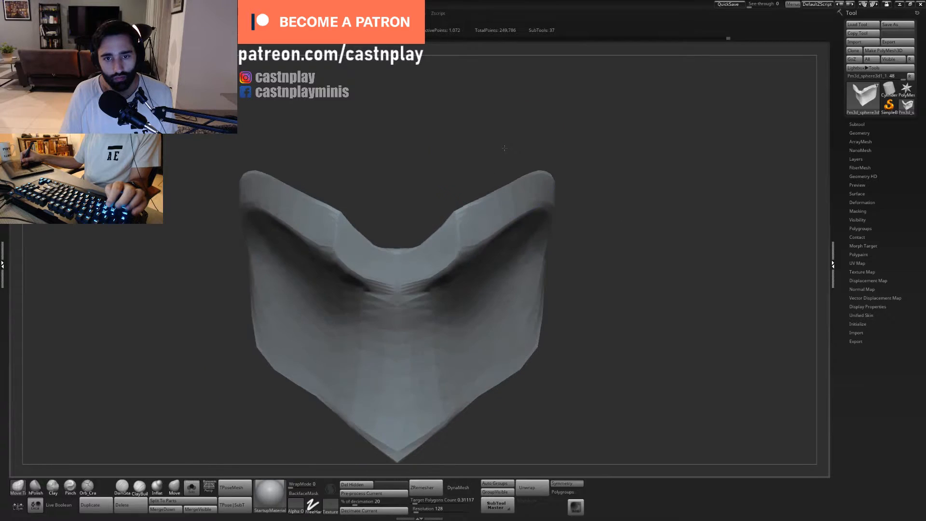
# - Polish the broad side surface beneath the collar's rim with hPolish
pyautogui.press('2')
pyautogui.press('s')
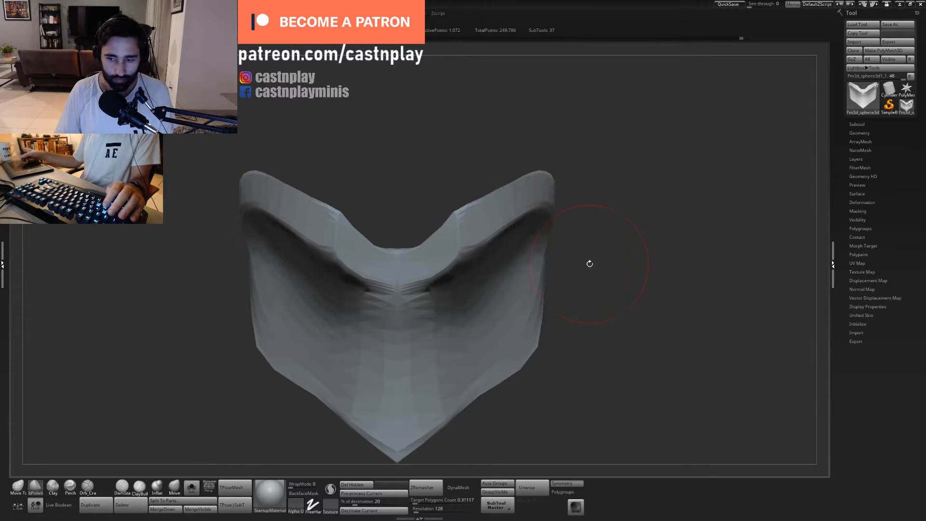
pyautogui.moveTo(558, 184); pyautogui.dragTo(577, 190)
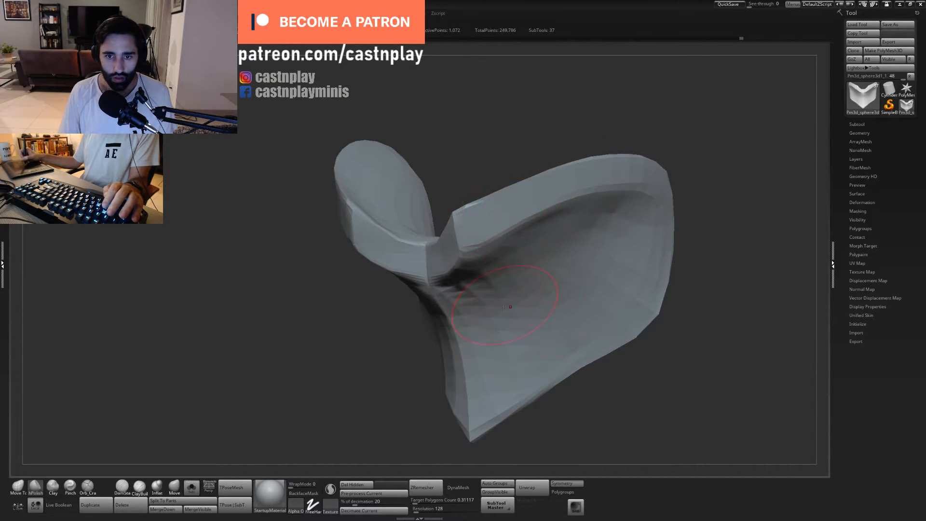
pyautogui.moveTo(411, 374); pyautogui.dragTo(456, 294)
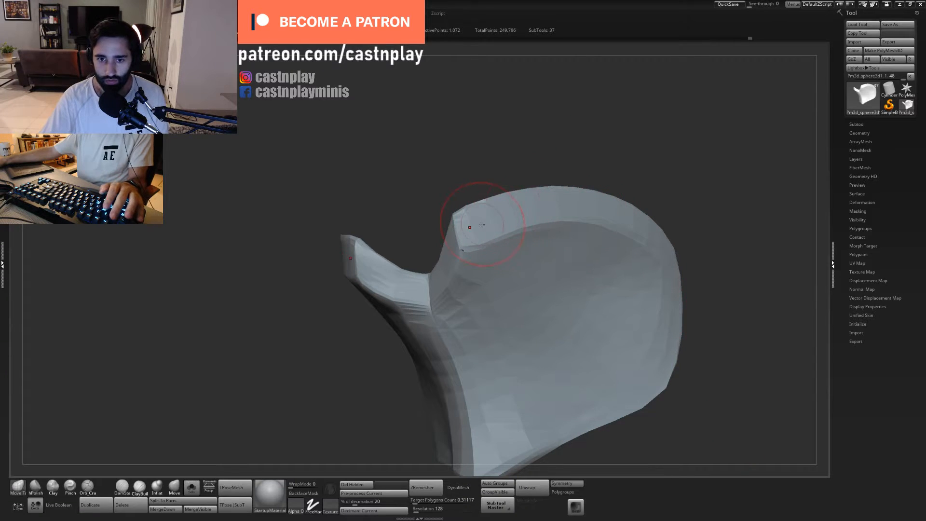
# - Nudge the rim's front corner beside the notch with the Move Topological brush
pyautogui.moveTo(505, 178); pyautogui.dragTo(502, 116)
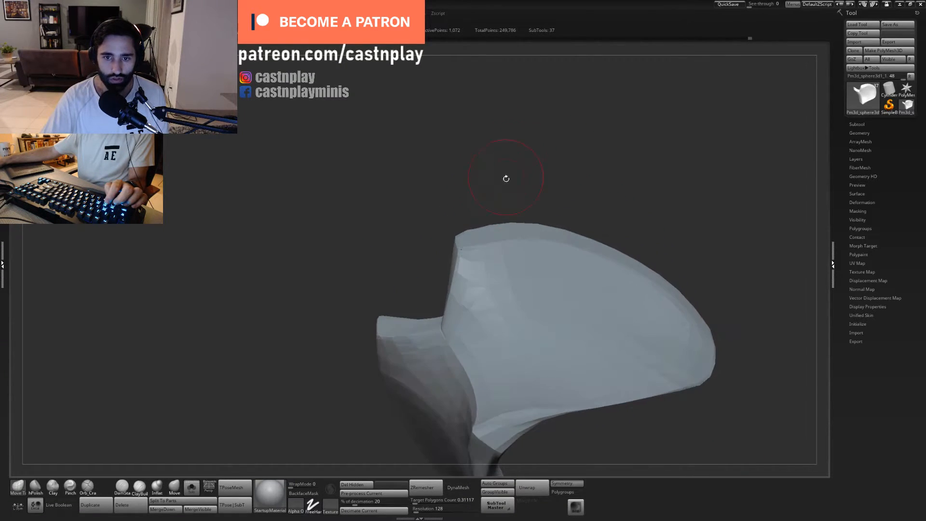
pyautogui.moveTo(489, 247); pyautogui.dragTo(500, 243)
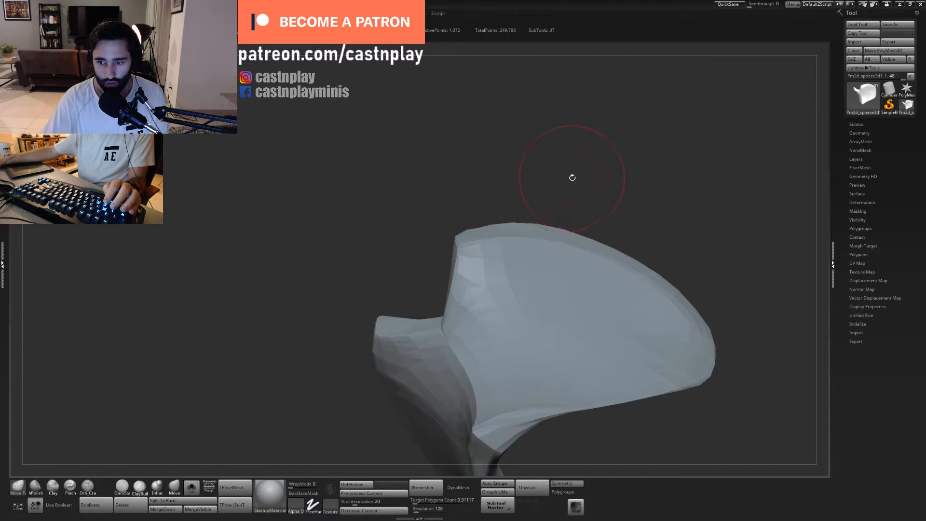
pyautogui.moveTo(533, 72)
pyautogui.mouseDown()
pyautogui.moveTo(581, 227)
pyautogui.moveTo(486, 289)
pyautogui.mouseUp()
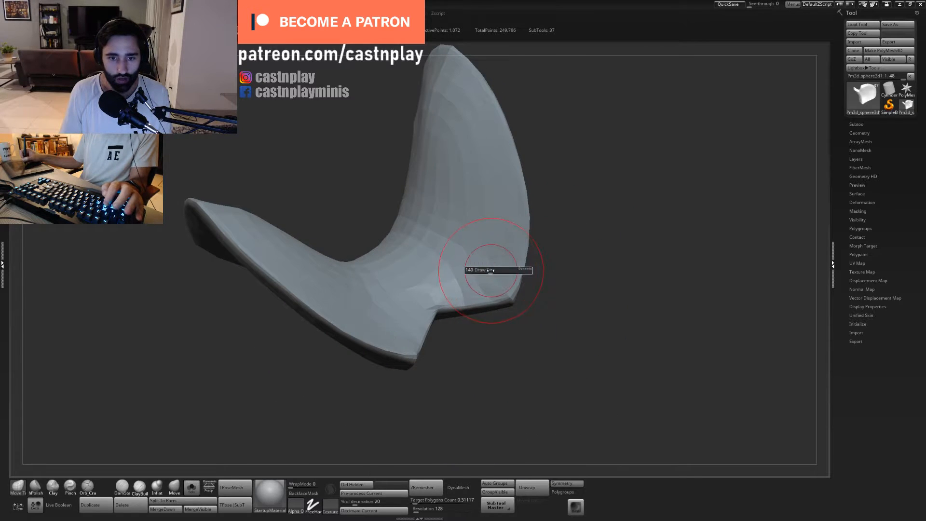
# - Raise the rim's lower edge around the centre and below the corners with a larger Move Topological brush
pyautogui.moveTo(573, 270); pyautogui.dragTo(596, 196)
pyautogui.press('f')
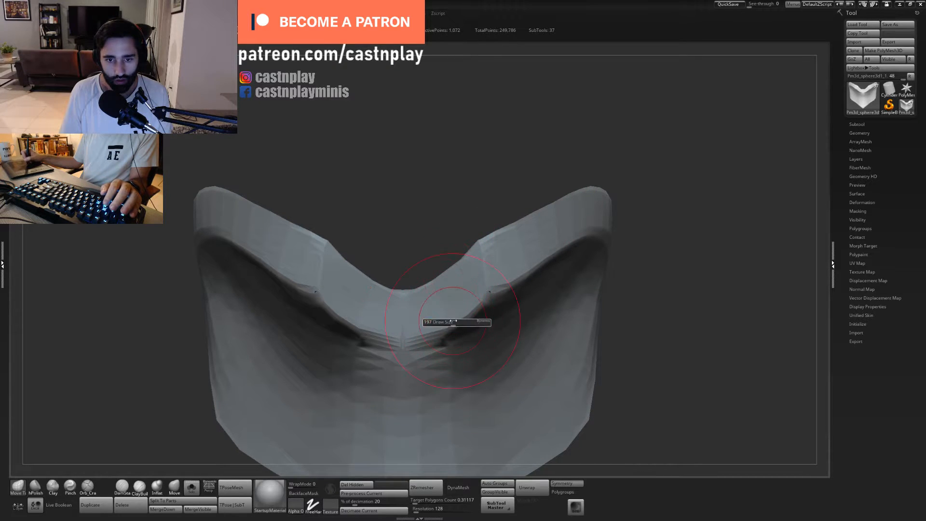
pyautogui.moveTo(445, 335)
pyautogui.mouseDown()
pyautogui.moveTo(508, 280)
pyautogui.moveTo(487, 288)
pyautogui.mouseUp()
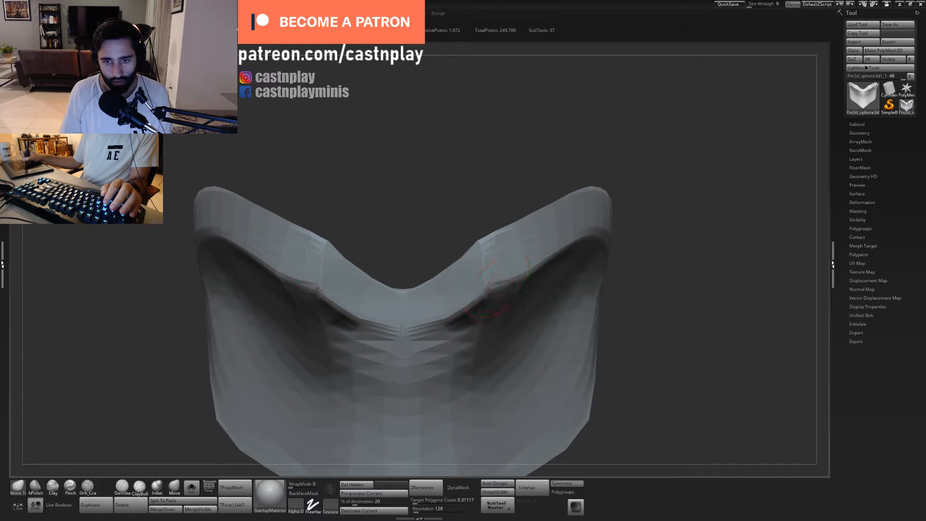
pyautogui.moveTo(591, 305)
pyautogui.keyDown('ctrl'); pyautogui.mouseDown(button='right')
pyautogui.moveTo(548, 281)
pyautogui.moveTo(555, 261)
pyautogui.mouseUp(button='right'); pyautogui.keyUp('ctrl')
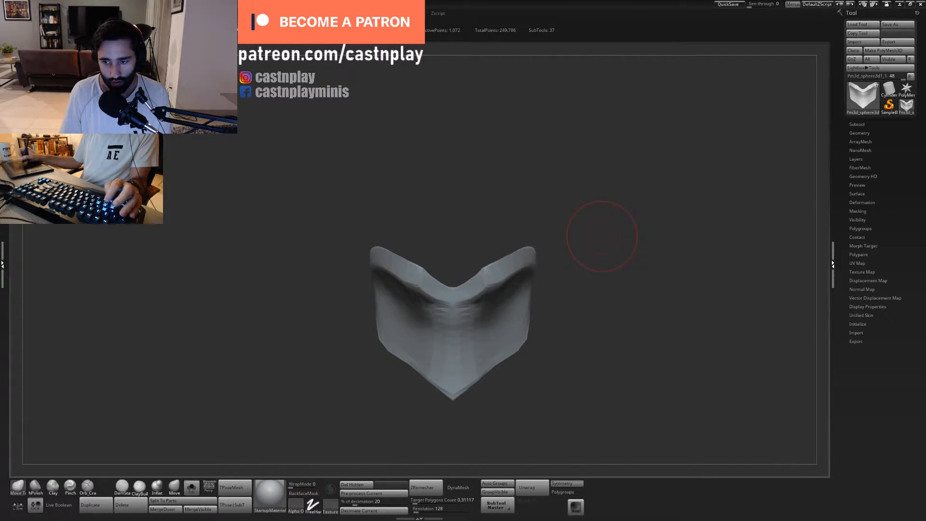
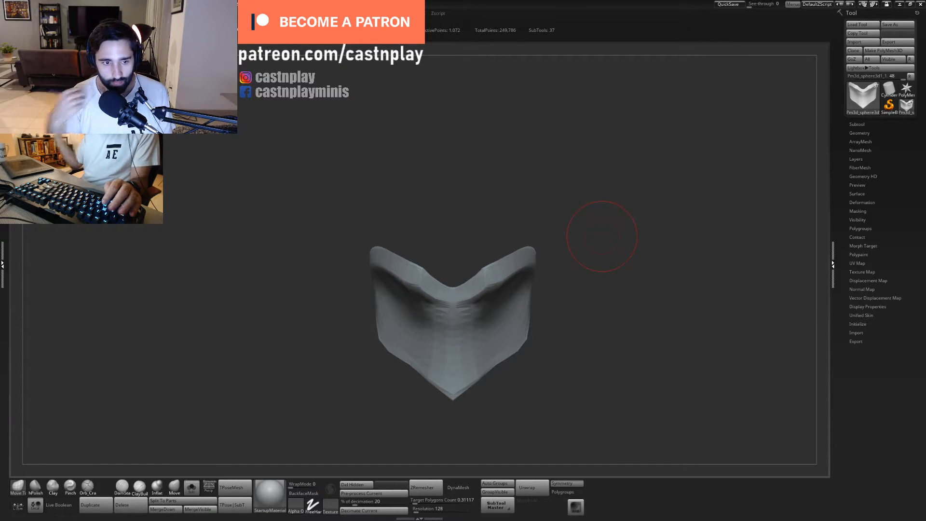
# - Pull the collar's broad side surface into shape beneath the rim with a large Move Topological brush
pyautogui.moveTo(576, 150)
pyautogui.mouseDown()
pyautogui.moveTo(581, 188)
pyautogui.moveTo(586, 114)
pyautogui.moveTo(602, 144)
pyautogui.mouseUp()
pyautogui.press('2')
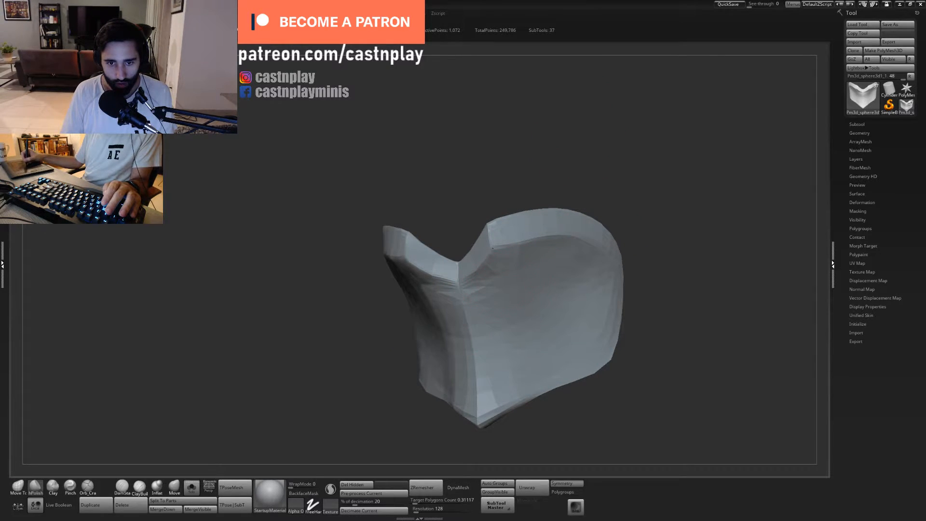
pyautogui.press('1')
pyautogui.moveTo(531, 351); pyautogui.dragTo(539, 331)
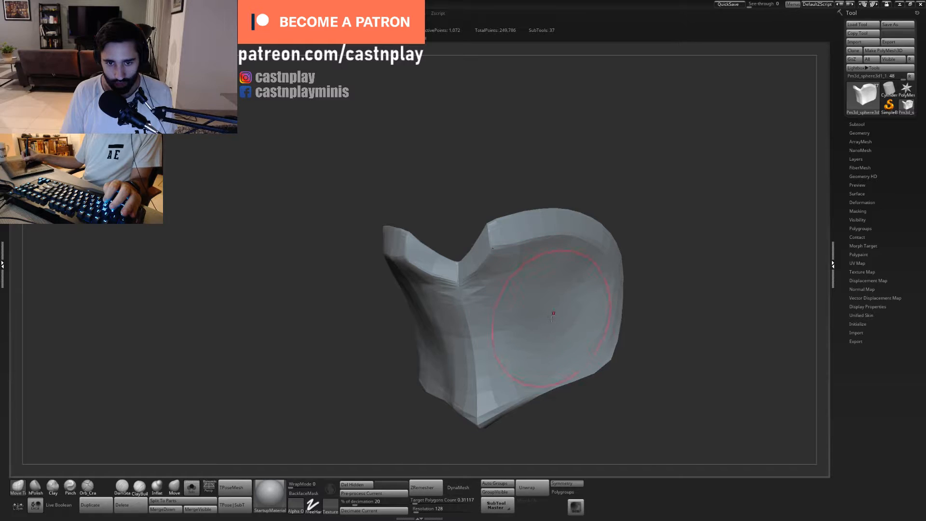
pyautogui.moveTo(564, 327); pyautogui.dragTo(574, 320, button='right')
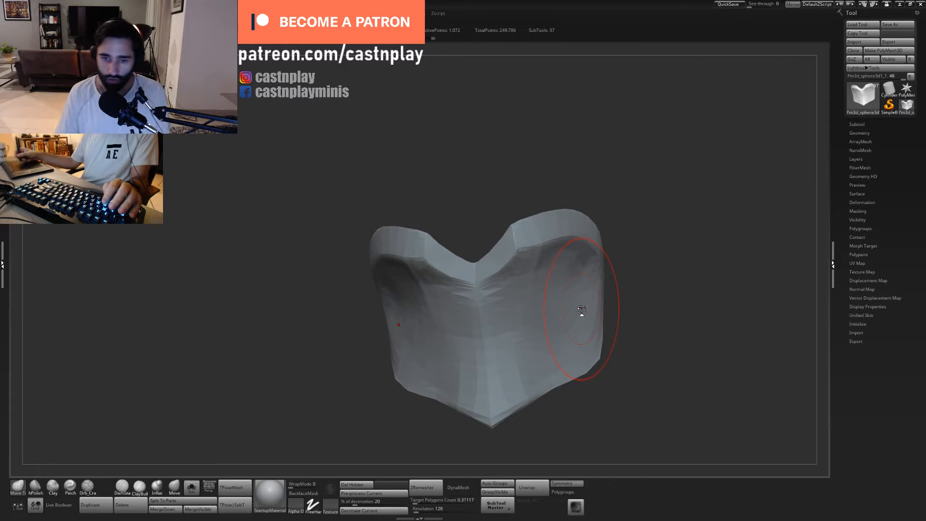
# - Polish the area around the collar's notch with hPolish and adjust the rim's corner with Move Topological
pyautogui.moveTo(629, 126)
pyautogui.mouseDown()
pyautogui.moveTo(606, 136)
pyautogui.moveTo(594, 154)
pyautogui.moveTo(602, 156)
pyautogui.mouseUp()
pyautogui.press('2')
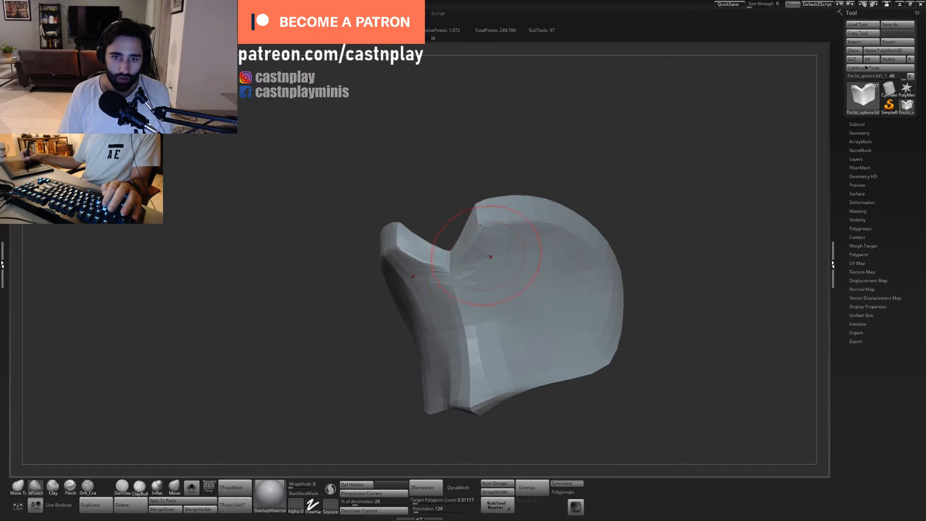
pyautogui.moveTo(563, 180)
pyautogui.mouseDown()
pyautogui.moveTo(575, 184)
pyautogui.moveTo(500, 244)
pyautogui.moveTo(478, 236)
pyautogui.moveTo(491, 234)
pyautogui.mouseUp()
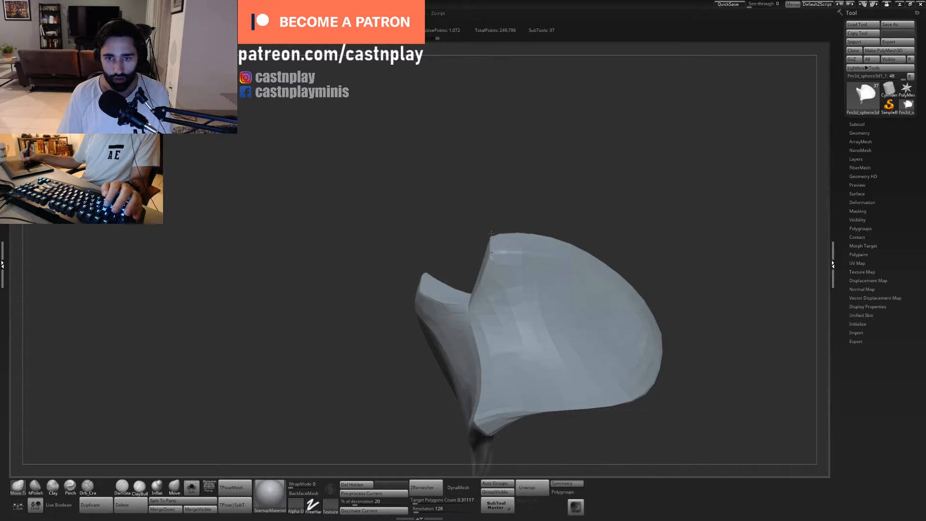
pyautogui.moveTo(585, 198); pyautogui.dragTo(492, 337)
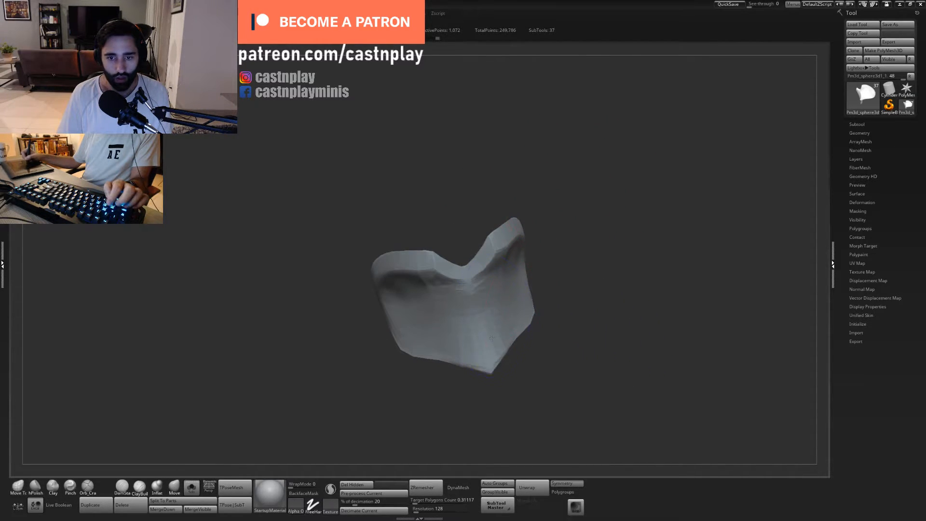
# - Show the whole bust again and make the hood the active subtool
pyautogui.click(192, 487)
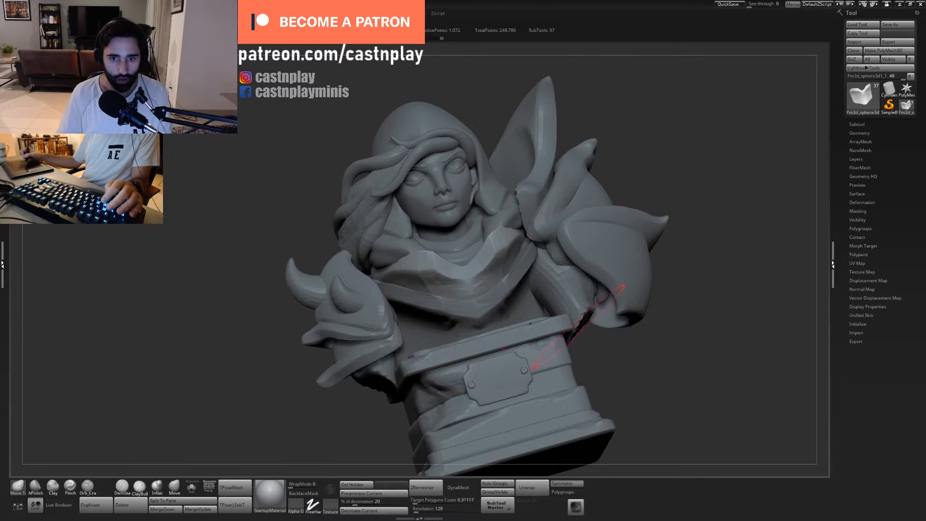
pyautogui.keyDown('shift'); pyautogui.moveTo(638, 345); pyautogui.dragTo(639, 388); pyautogui.keyUp('shift')
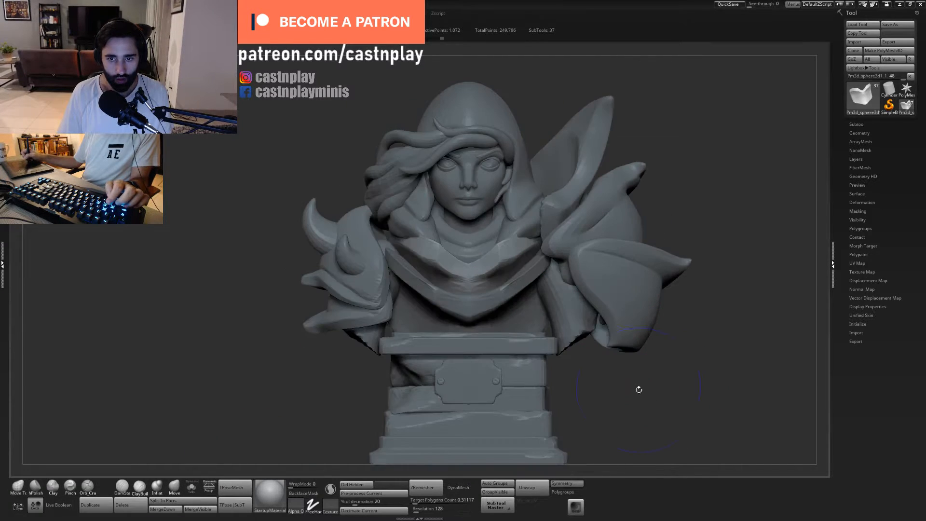
pyautogui.keyDown('alt'); pyautogui.click(536, 220); pyautogui.keyUp('alt')
pyautogui.moveTo(536, 93)
pyautogui.keyDown('alt'); pyautogui.mouseDown()
pyautogui.moveTo(539, 270)
pyautogui.moveTo(517, 265)
pyautogui.moveTo(508, 243)
pyautogui.mouseUp(); pyautogui.keyUp('alt')
pyautogui.moveTo(507, 243); pyautogui.dragTo(451, 277, button='right')
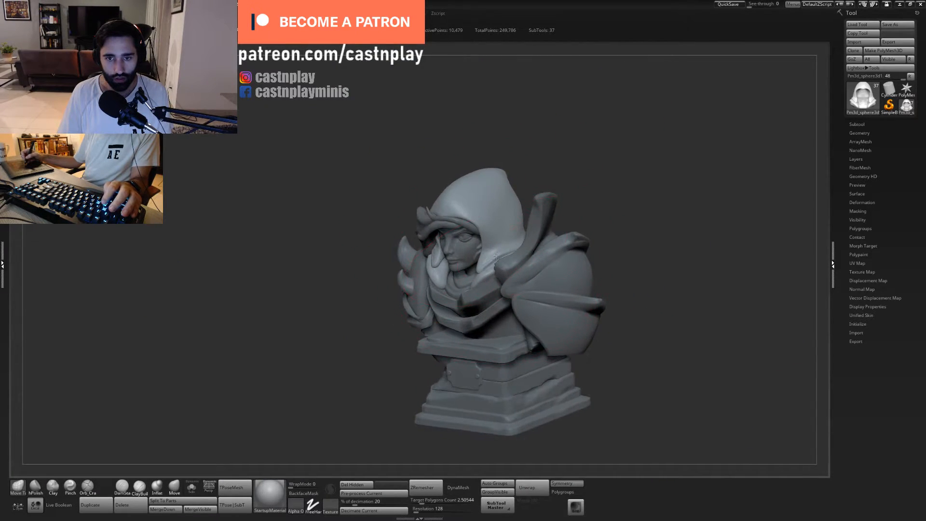
# - Choose the ClayBuildup brush with a smaller draw size and isolate the hood
pyautogui.keyDown('ctrl'); pyautogui.moveTo(497, 212); pyautogui.dragTo(499, 300, button='right'); pyautogui.keyUp('ctrl')
pyautogui.click(135, 490)
pyautogui.press('s')
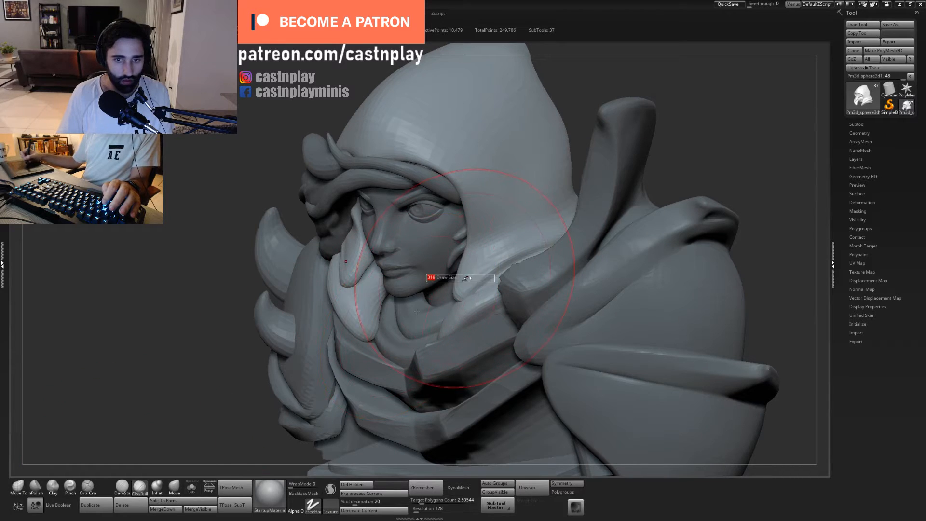
pyautogui.moveTo(464, 278); pyautogui.dragTo(454, 278)
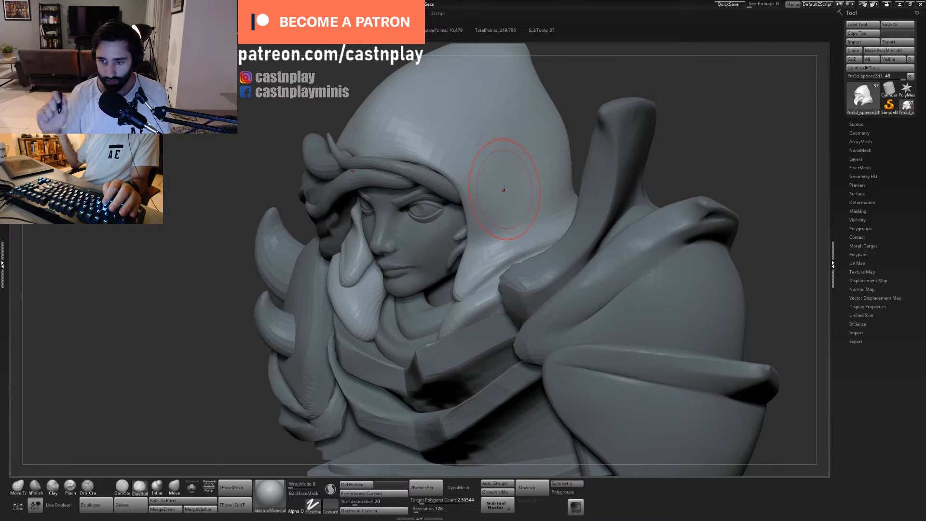
pyautogui.moveTo(586, 104)
pyautogui.mouseDown()
pyautogui.moveTo(627, 95)
pyautogui.moveTo(597, 132)
pyautogui.mouseUp()
pyautogui.click(191, 487)
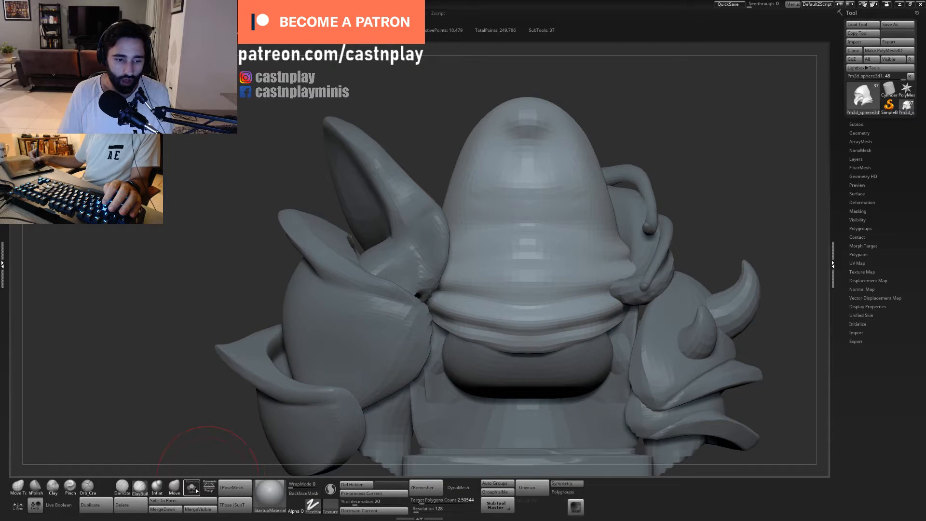
# - Build up cloth folds around the back and side of the hood's neck with ClayBuildup, undoing the first stroke
pyautogui.moveTo(504, 449); pyautogui.dragTo(459, 432)
pyautogui.moveTo(585, 185); pyautogui.dragTo(591, 220)
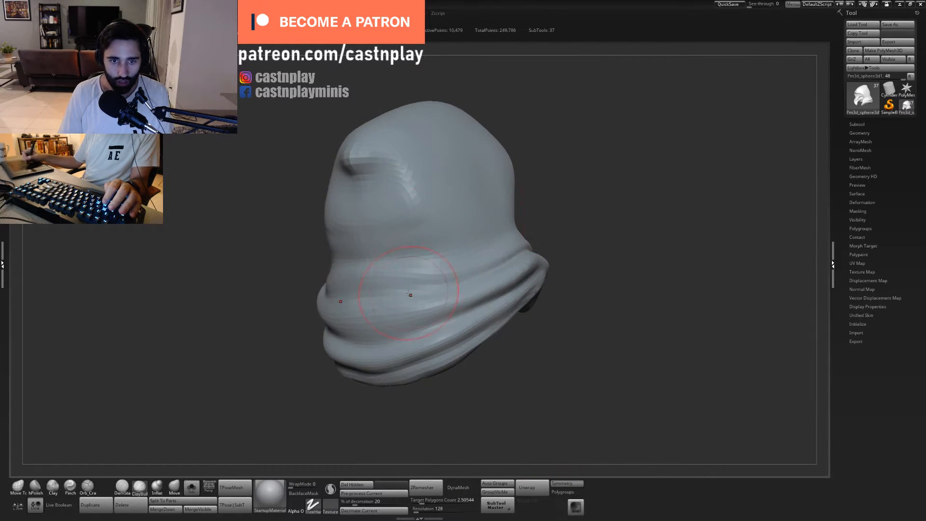
pyautogui.press('s')
pyautogui.moveTo(409, 295)
pyautogui.mouseDown()
pyautogui.moveTo(369, 283)
pyautogui.moveTo(453, 260)
pyautogui.mouseUp()
pyautogui.press('s')
pyautogui.hotkey('ctrl', 'z')
pyautogui.moveTo(386, 279)
pyautogui.mouseDown()
pyautogui.moveTo(432, 268)
pyautogui.moveTo(399, 281)
pyautogui.moveTo(459, 276)
pyautogui.mouseUp()
pyautogui.moveTo(611, 185); pyautogui.dragTo(565, 182)
pyautogui.moveTo(383, 331)
pyautogui.mouseDown()
pyautogui.moveTo(472, 311)
pyautogui.moveTo(420, 314)
pyautogui.moveTo(458, 319)
pyautogui.mouseUp()
pyautogui.moveTo(545, 381)
pyautogui.mouseDown()
pyautogui.moveTo(590, 373)
pyautogui.moveTo(548, 268)
pyautogui.moveTo(543, 380)
pyautogui.mouseUp()
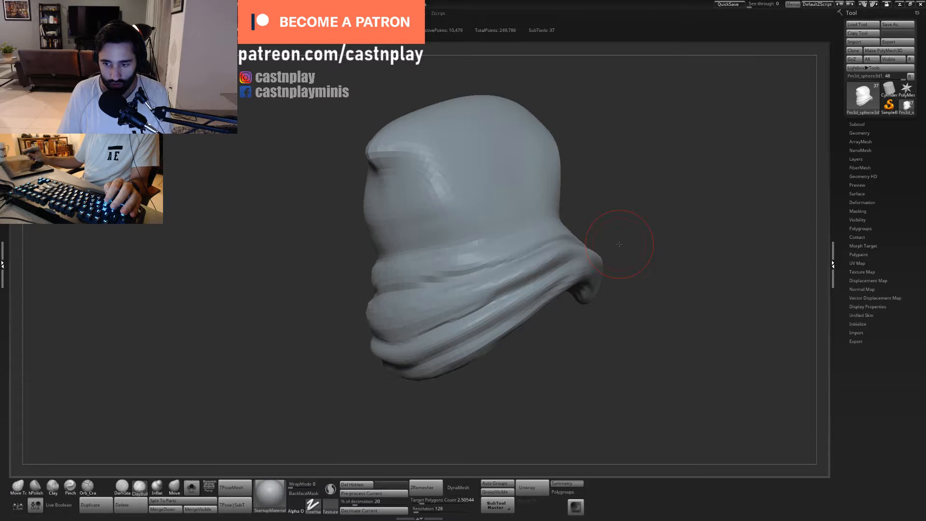
# - Extend the lower folds along the hood's side toward the back of the hem with ClayBuildup
pyautogui.moveTo(619, 244); pyautogui.dragTo(525, 367)
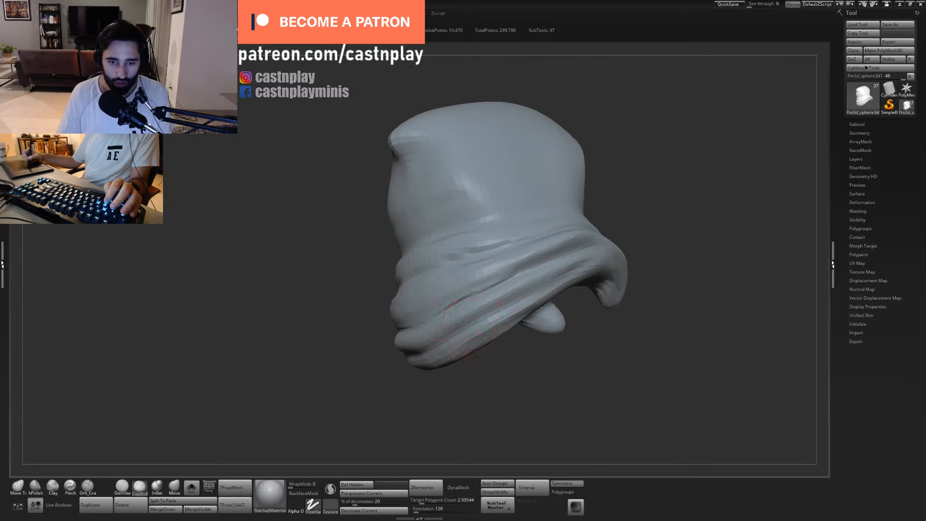
pyautogui.moveTo(520, 314)
pyautogui.mouseDown()
pyautogui.moveTo(409, 364)
pyautogui.moveTo(455, 328)
pyautogui.moveTo(424, 341)
pyautogui.mouseUp()
pyautogui.moveTo(561, 371)
pyautogui.mouseDown()
pyautogui.moveTo(542, 386)
pyautogui.moveTo(512, 369)
pyautogui.mouseUp()
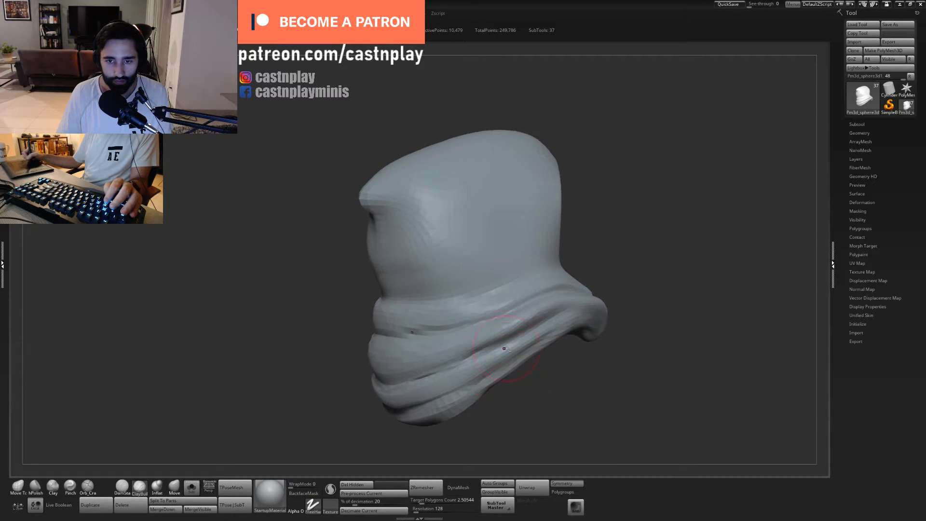
# - Define the upper neck folds on the hood's side with a smaller ClayBuildup brush
pyautogui.moveTo(604, 196); pyautogui.dragTo(573, 217)
pyautogui.press('s')
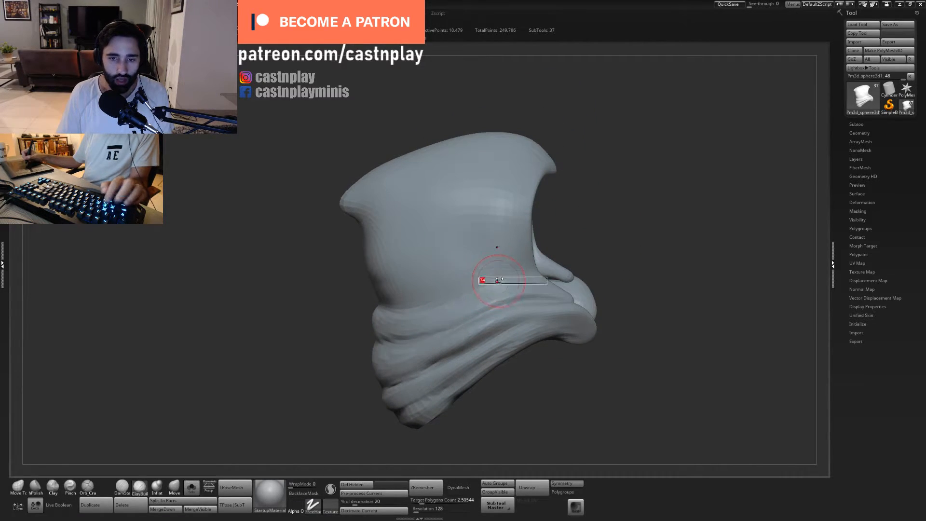
pyautogui.moveTo(510, 271); pyautogui.dragTo(471, 273)
pyautogui.press('s')
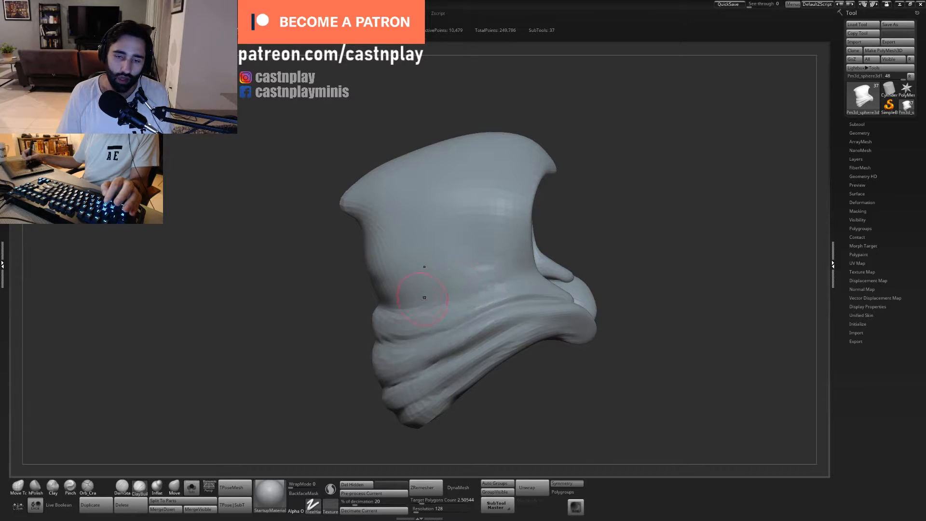
pyautogui.moveTo(530, 259)
pyautogui.mouseDown()
pyautogui.moveTo(614, 213)
pyautogui.moveTo(534, 286)
pyautogui.mouseUp()
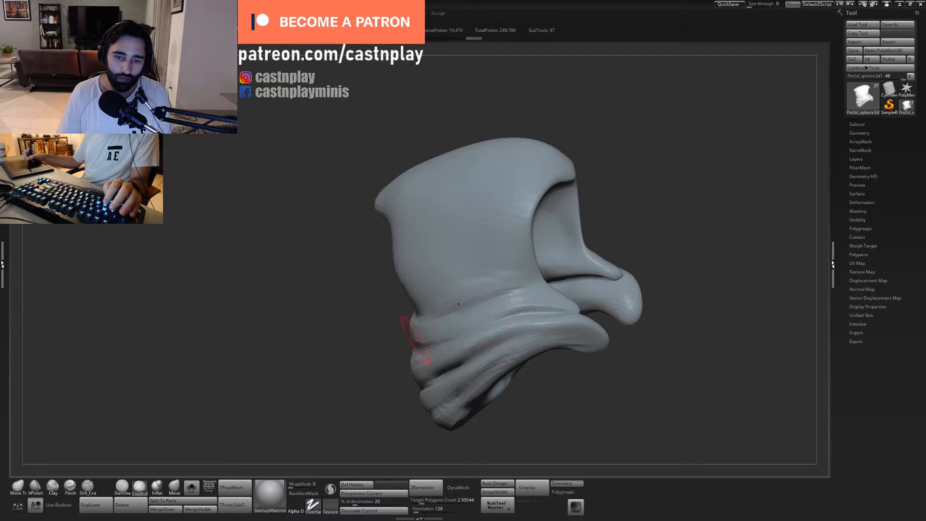
pyautogui.moveTo(511, 302)
pyautogui.mouseDown()
pyautogui.moveTo(460, 325)
pyautogui.moveTo(455, 367)
pyautogui.mouseUp()
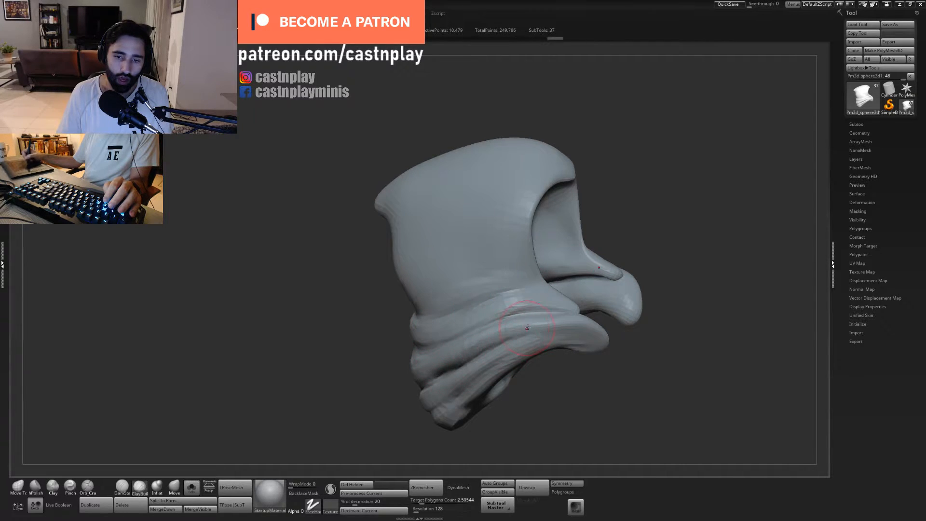
# - Strengthen the folds near the hood's front opening and fill the underside of its hem with ClayBuildup
pyautogui.moveTo(518, 334)
pyautogui.mouseDown()
pyautogui.moveTo(446, 375)
pyautogui.moveTo(513, 357)
pyautogui.mouseUp()
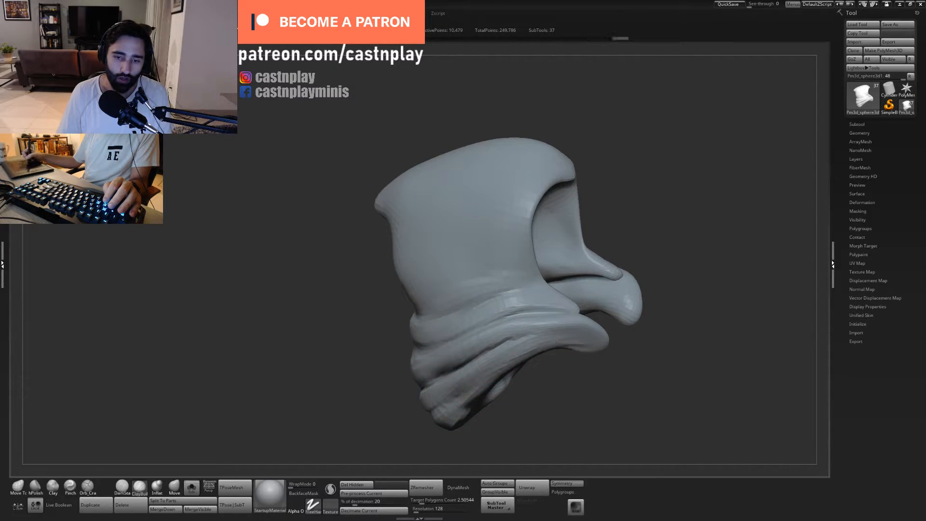
pyautogui.moveTo(508, 411)
pyautogui.mouseDown()
pyautogui.moveTo(570, 415)
pyautogui.moveTo(574, 407)
pyautogui.moveTo(601, 419)
pyautogui.mouseUp()
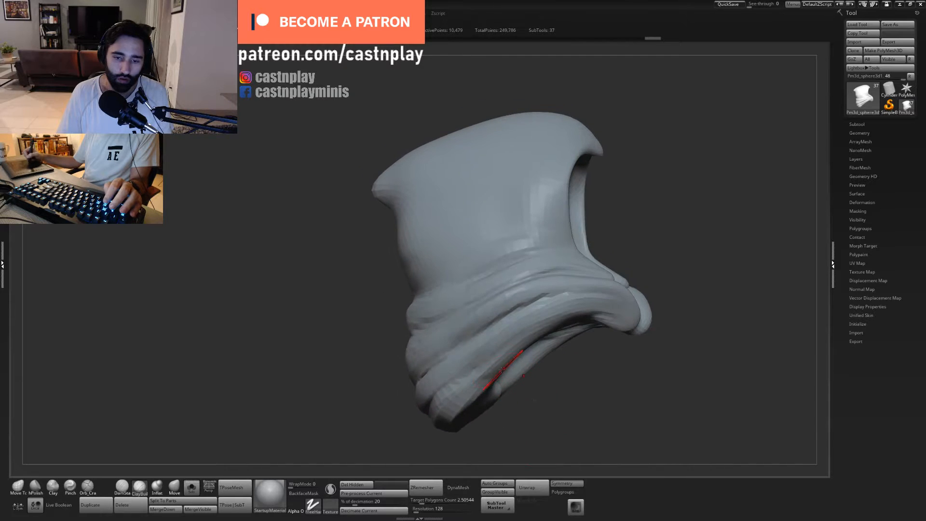
pyautogui.moveTo(496, 360)
pyautogui.mouseDown()
pyautogui.moveTo(535, 428)
pyautogui.moveTo(513, 351)
pyautogui.mouseUp()
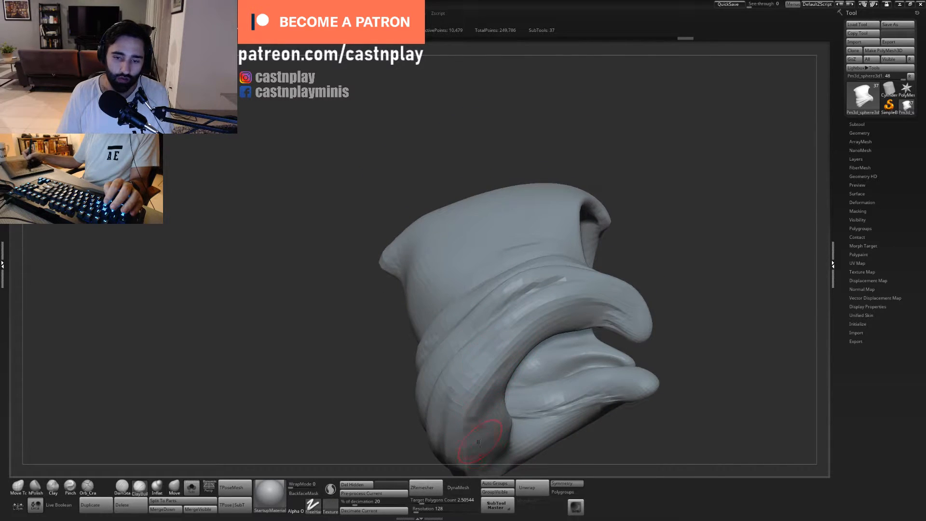
pyautogui.moveTo(479, 442); pyautogui.dragTo(482, 446)
# - Reshape the hood hem's underside and outer contour with the Move Topological brush at an adjusted draw size
pyautogui.keyDown('alt'); pyautogui.moveTo(586, 469); pyautogui.dragTo(598, 333); pyautogui.keyUp('alt')
pyautogui.press('b')
pyautogui.press('m')
pyautogui.press('t')
pyautogui.moveTo(410, 354)
pyautogui.keyDown('alt'); pyautogui.mouseDown()
pyautogui.moveTo(418, 267)
pyautogui.moveTo(479, 276)
pyautogui.moveTo(487, 255)
pyautogui.mouseUp(); pyautogui.keyUp('alt')
pyautogui.press('s')
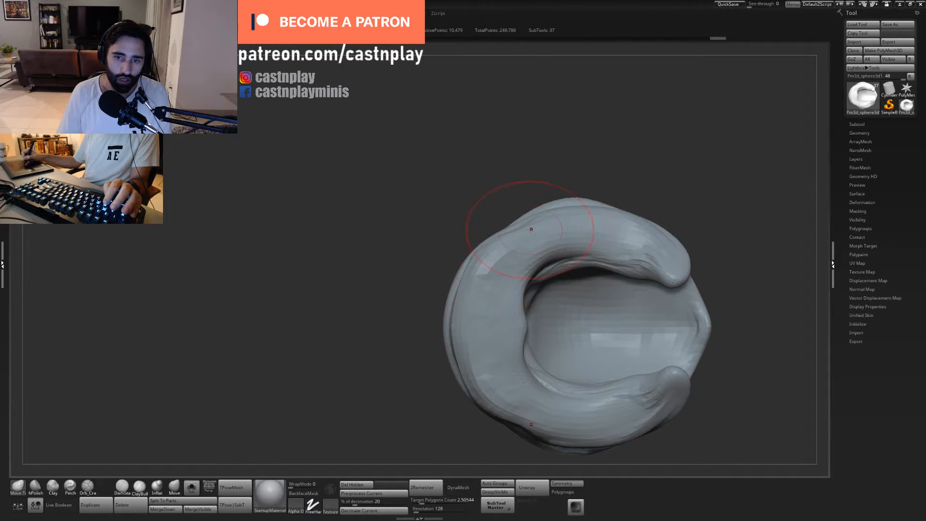
pyautogui.moveTo(531, 229); pyautogui.dragTo(526, 225)
pyautogui.moveTo(517, 159); pyautogui.dragTo(537, 268)
pyautogui.keyDown('alt'); pyautogui.moveTo(547, 364); pyautogui.dragTo(506, 278); pyautogui.keyUp('alt')
pyautogui.moveTo(506, 277)
pyautogui.keyDown('alt'); pyautogui.mouseDown()
pyautogui.moveTo(510, 348)
pyautogui.moveTo(503, 331)
pyautogui.moveTo(542, 389)
pyautogui.moveTo(554, 361)
pyautogui.moveTo(535, 343)
pyautogui.moveTo(554, 376)
pyautogui.mouseUp(); pyautogui.keyUp('alt')
# - Carve creases between the hood's neck folds with the Orb_Cracks brush and undo the last stroke
pyautogui.press('5')
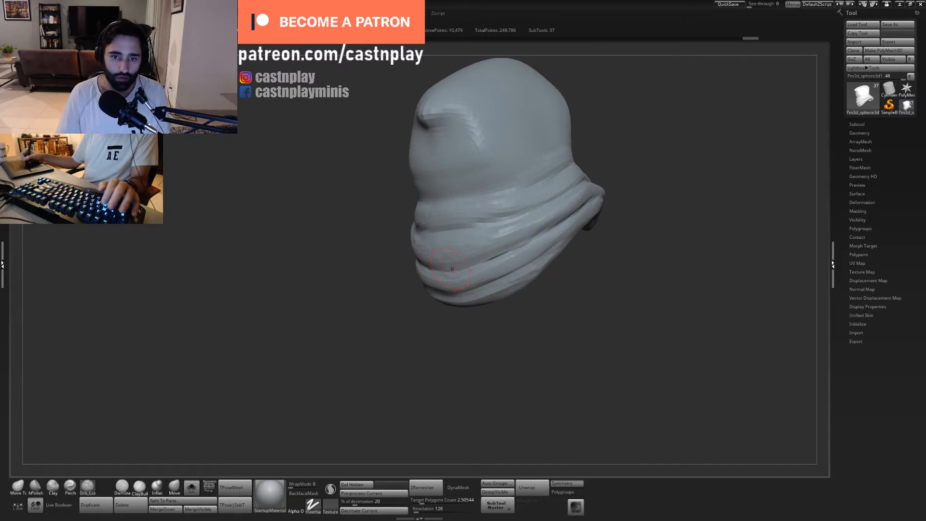
pyautogui.moveTo(461, 375)
pyautogui.keyDown('alt'); pyautogui.mouseDown()
pyautogui.moveTo(455, 399)
pyautogui.moveTo(464, 360)
pyautogui.mouseUp(); pyautogui.keyUp('alt')
pyautogui.moveTo(436, 330)
pyautogui.mouseDown()
pyautogui.moveTo(504, 304)
pyautogui.moveTo(573, 260)
pyautogui.mouseUp()
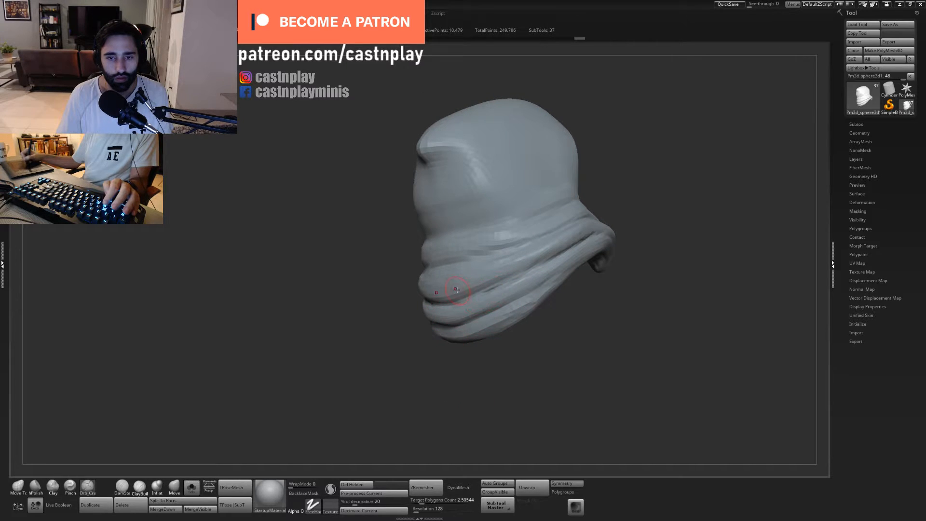
pyautogui.moveTo(444, 287)
pyautogui.mouseDown()
pyautogui.moveTo(504, 276)
pyautogui.moveTo(499, 267)
pyautogui.mouseUp()
pyautogui.hotkey('ctrl', 'z')
# - Flatten the lower neck folds on the hood's side with a resized hPolish brush
pyautogui.press('s')
pyautogui.press('2')
pyautogui.press('s')
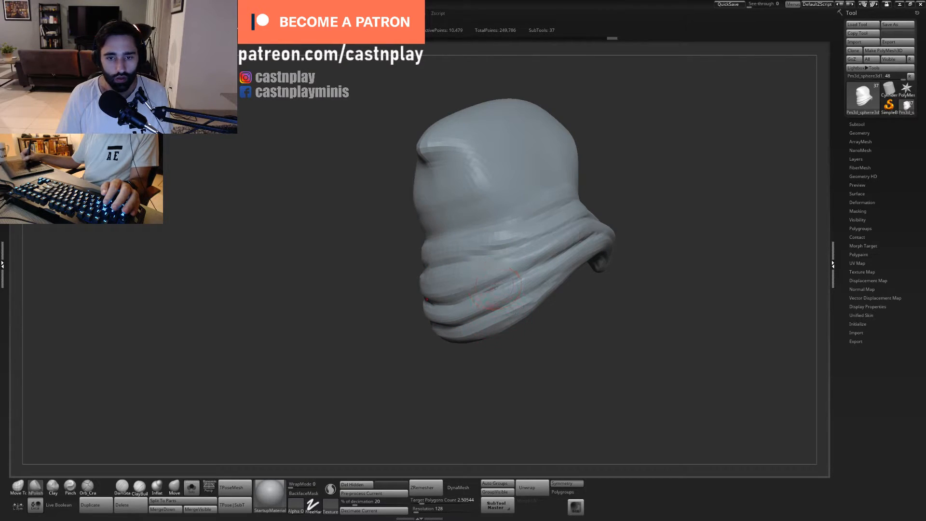
pyautogui.moveTo(479, 333)
pyautogui.mouseDown()
pyautogui.moveTo(444, 338)
pyautogui.moveTo(464, 337)
pyautogui.mouseUp()
# - Adjust the lower hem and folds at the back of the hood with Move Topological
pyautogui.press('1')
pyautogui.moveTo(464, 343); pyautogui.dragTo(471, 320)
pyautogui.keyDown('shift'); pyautogui.moveTo(462, 366); pyautogui.dragTo(499, 361); pyautogui.keyUp('shift')
pyautogui.moveTo(471, 325)
pyautogui.mouseDown()
pyautogui.moveTo(462, 317)
pyautogui.moveTo(487, 327)
pyautogui.moveTo(468, 328)
pyautogui.moveTo(500, 323)
pyautogui.mouseUp()
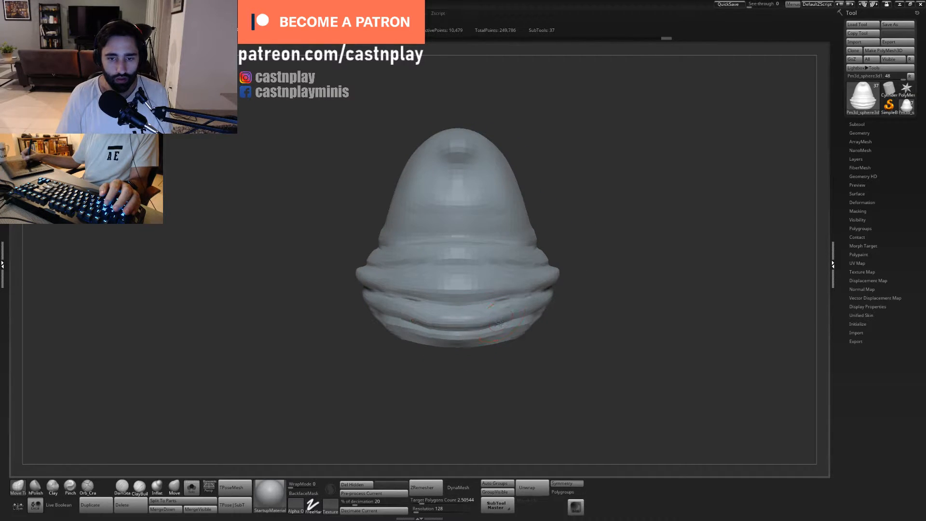
# - Polish the folds wrapping around the back and side of the hood's neck with hPolish
pyautogui.moveTo(572, 342)
pyautogui.mouseDown()
pyautogui.moveTo(529, 337)
pyautogui.moveTo(527, 317)
pyautogui.moveTo(492, 328)
pyautogui.mouseUp()
pyautogui.press('2')
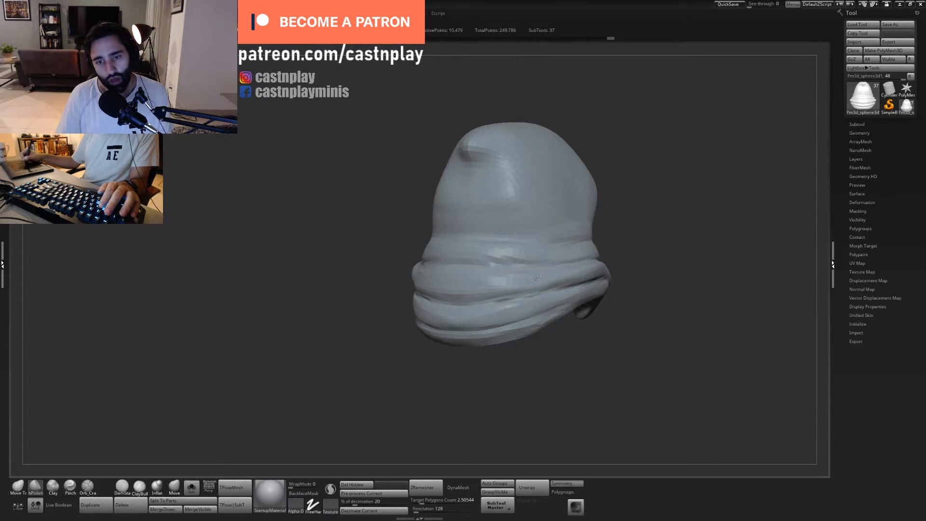
pyautogui.moveTo(622, 246)
pyautogui.mouseDown()
pyautogui.moveTo(542, 295)
pyautogui.moveTo(492, 284)
pyautogui.mouseUp()
pyautogui.keyDown('shift'); pyautogui.moveTo(624, 217); pyautogui.dragTo(666, 217); pyautogui.keyUp('shift')
# - Refine the side outline of the hood's neck folds with a larger Move Topological brush
pyautogui.press('1')
pyautogui.moveTo(438, 270); pyautogui.dragTo(453, 284)
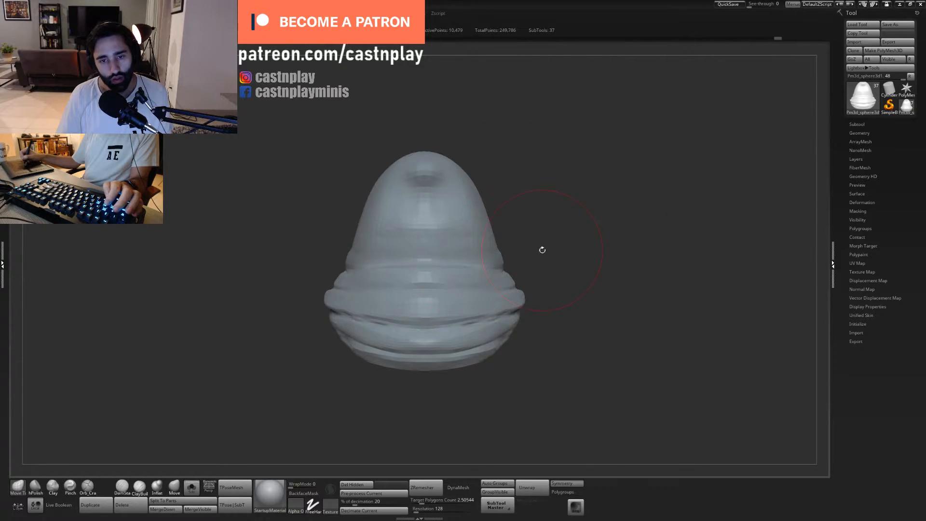
pyautogui.moveTo(542, 249); pyautogui.dragTo(513, 256)
pyautogui.keyDown('alt'); pyautogui.moveTo(542, 419); pyautogui.dragTo(491, 376); pyautogui.keyUp('alt')
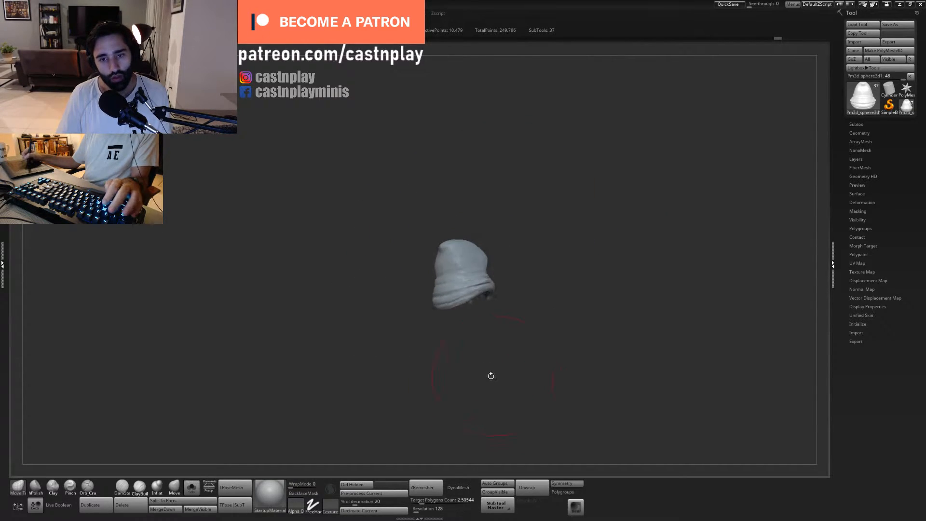
# - Swell the lower folds around the hood's hem with the Inflat brush, undoing the first stroke
pyautogui.press('f')
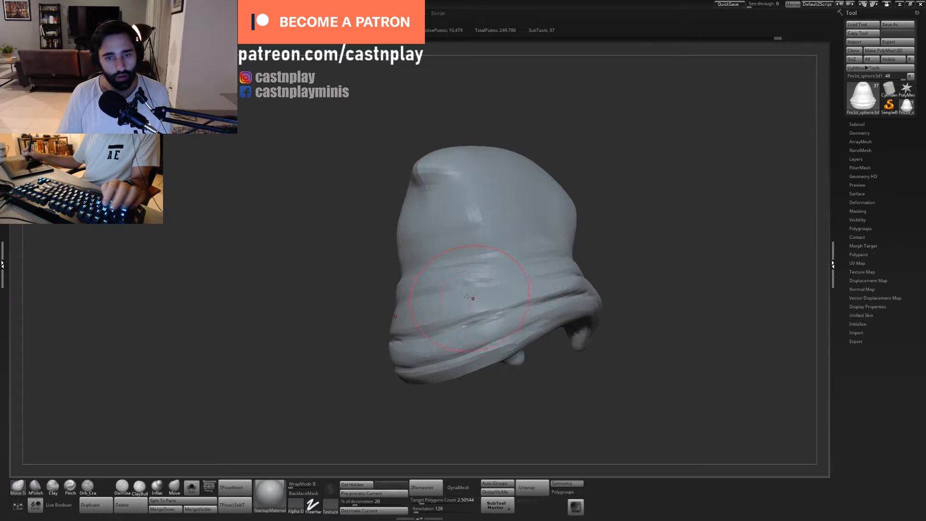
pyautogui.click(157, 486)
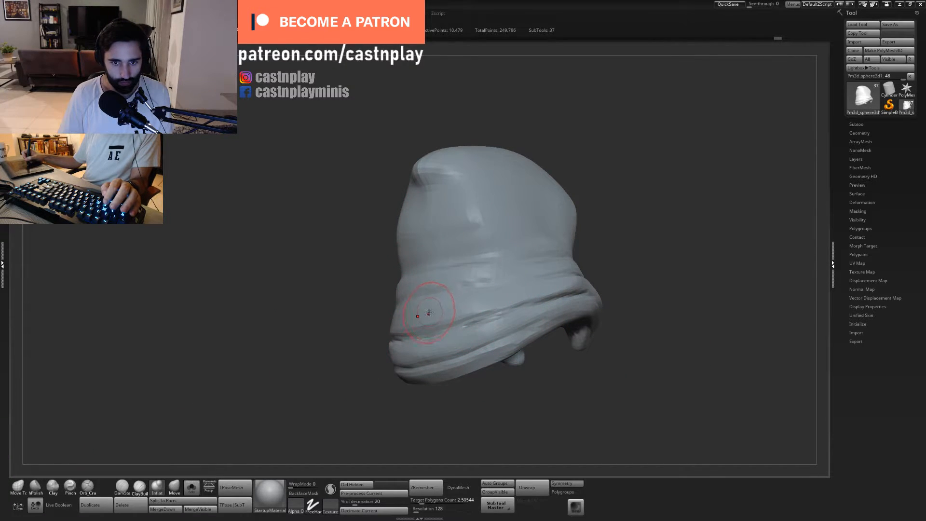
pyautogui.moveTo(428, 314)
pyautogui.mouseDown()
pyautogui.moveTo(422, 309)
pyautogui.moveTo(485, 297)
pyautogui.mouseUp()
pyautogui.hotkey('ctrl', 'z')
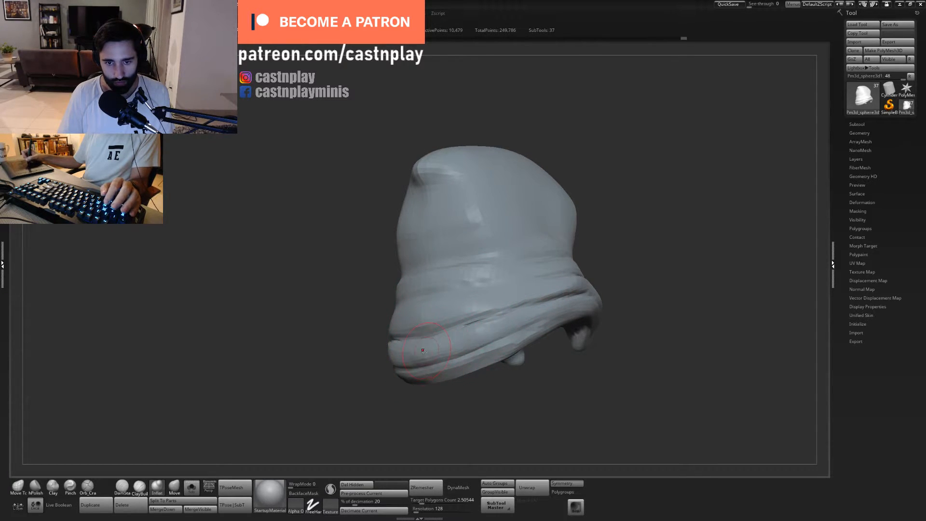
pyautogui.moveTo(482, 330); pyautogui.dragTo(481, 354)
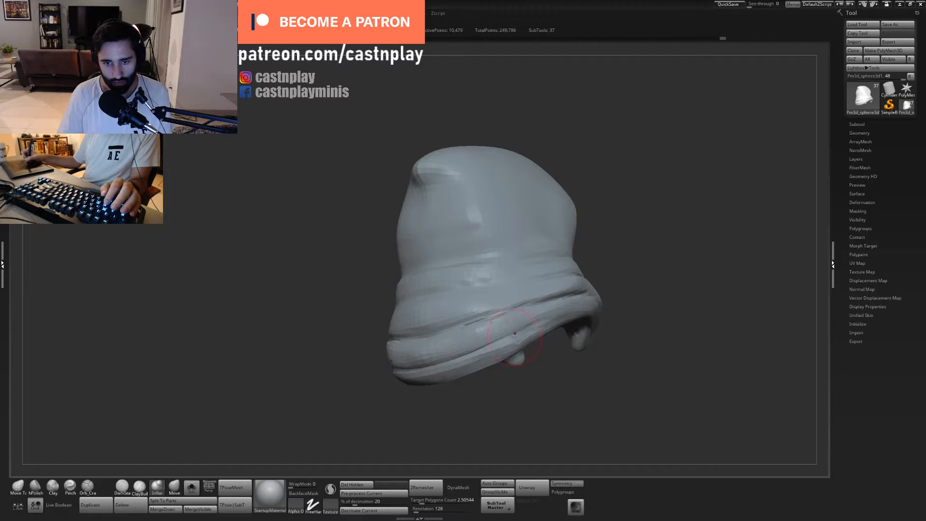
# - Undo the last two Inflat strokes and swell the lowest fold along the hood's back hem again
pyautogui.hotkey('ctrl', 'z')
pyautogui.hotkey('ctrl', 'z')
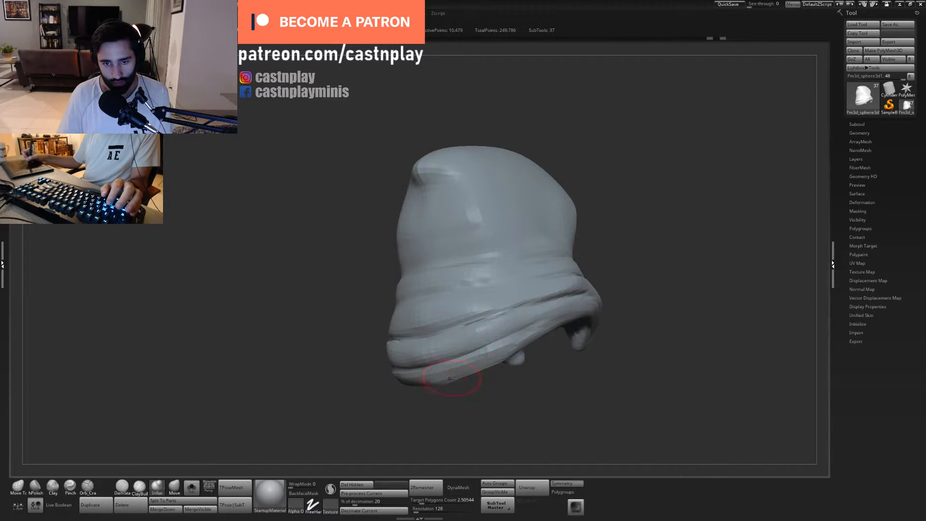
pyautogui.moveTo(452, 378); pyautogui.dragTo(410, 378)
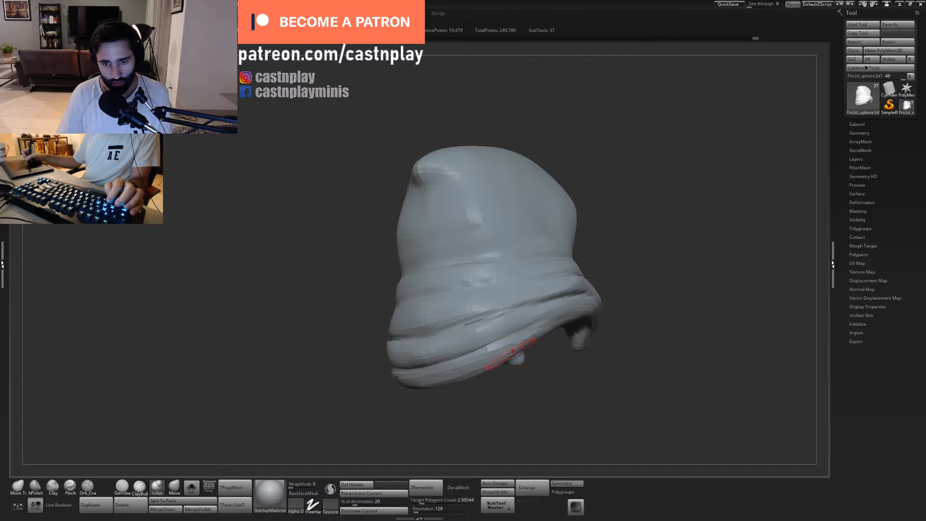
pyautogui.moveTo(495, 272); pyautogui.dragTo(483, 264, button='right')
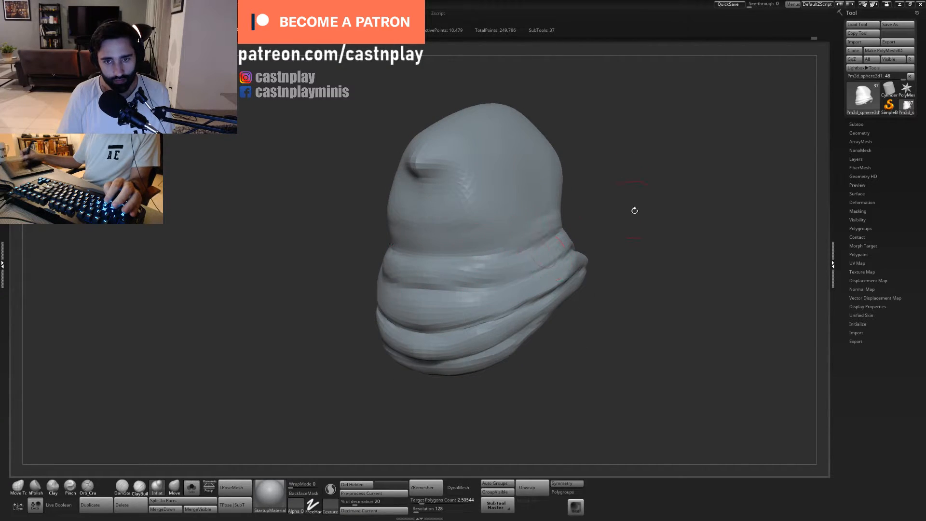
# - Try another Inflat stroke on the folds at the side of the hood's neck and undo the latest strokes
pyautogui.press('f')
pyautogui.moveTo(560, 193)
pyautogui.mouseDown()
pyautogui.moveTo(583, 171)
pyautogui.moveTo(619, 205)
pyautogui.moveTo(548, 252)
pyautogui.moveTo(550, 241)
pyautogui.moveTo(566, 279)
pyautogui.moveTo(565, 265)
pyautogui.moveTo(557, 295)
pyautogui.mouseUp()
pyautogui.moveTo(465, 290)
pyautogui.keyDown('shift'); pyautogui.mouseDown()
pyautogui.moveTo(411, 332)
pyautogui.moveTo(456, 292)
pyautogui.mouseUp(); pyautogui.keyUp('shift')
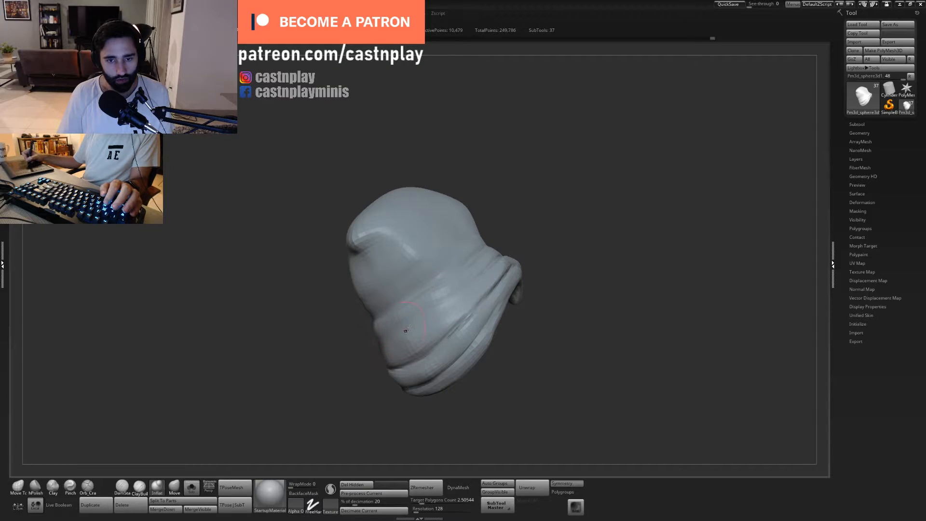
pyautogui.hotkey('ctrl', 'z')
pyautogui.hotkey('ctrl', 'z')
pyautogui.hotkey('ctrl', 'z')
pyautogui.hotkey('ctrl', 'z')
pyautogui.hotkey('ctrl', 'z')
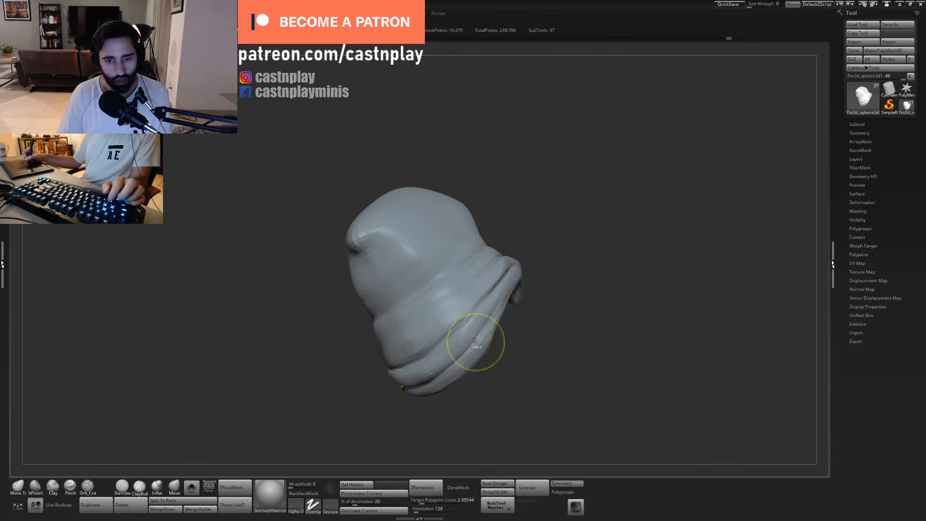
# - Merge the two lowest folds at the hood's hem into one full, rounded fold using Inflat strokes and smoothing
pyautogui.moveTo(473, 333)
pyautogui.keyDown('shift'); pyautogui.mouseDown()
pyautogui.moveTo(419, 383)
pyautogui.moveTo(458, 364)
pyautogui.mouseUp(); pyautogui.keyUp('shift')
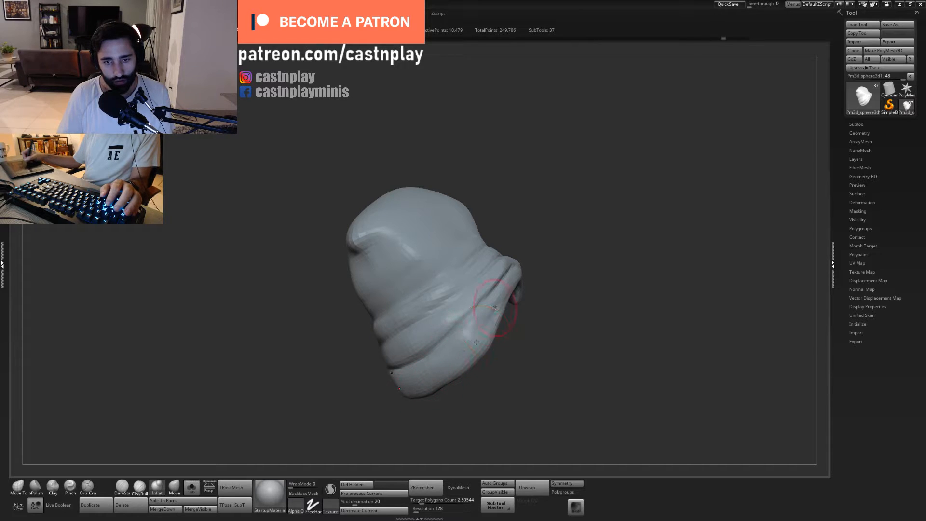
pyautogui.moveTo(494, 307)
pyautogui.mouseDown()
pyautogui.moveTo(475, 301)
pyautogui.moveTo(486, 337)
pyautogui.mouseUp()
pyautogui.moveTo(434, 380)
pyautogui.keyDown('shift'); pyautogui.mouseDown()
pyautogui.moveTo(416, 388)
pyautogui.moveTo(484, 346)
pyautogui.moveTo(428, 394)
pyautogui.mouseUp(); pyautogui.keyUp('shift')
pyautogui.keyDown('shift'); pyautogui.moveTo(488, 319); pyautogui.dragTo(502, 282); pyautogui.keyUp('shift')
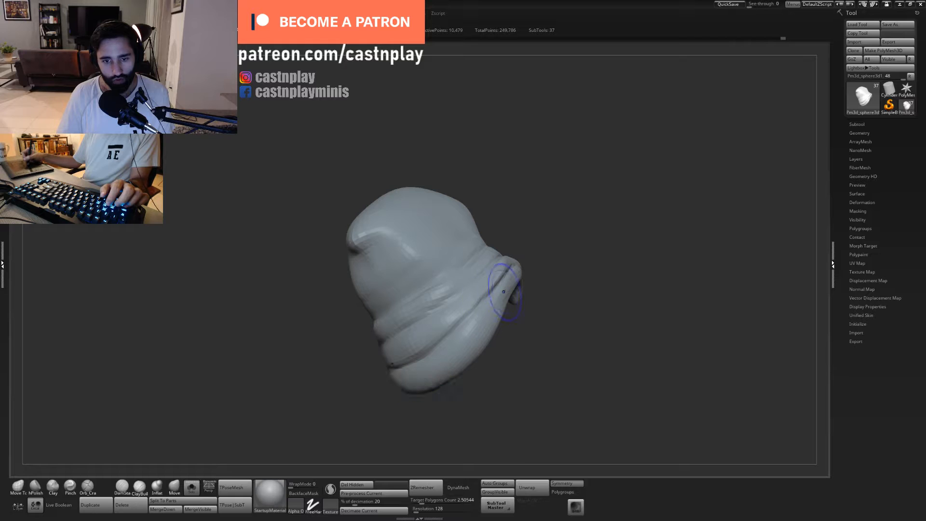
pyautogui.moveTo(527, 322)
pyautogui.mouseDown()
pyautogui.moveTo(492, 316)
pyautogui.moveTo(490, 357)
pyautogui.moveTo(536, 349)
pyautogui.moveTo(546, 298)
pyautogui.mouseUp()
pyautogui.moveTo(516, 356); pyautogui.dragTo(542, 309)
pyautogui.moveTo(451, 309); pyautogui.dragTo(440, 314)
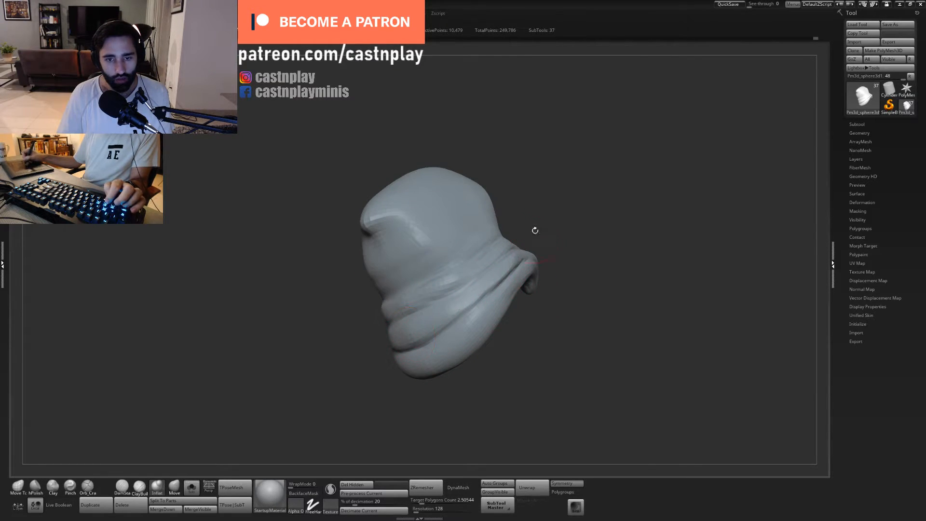
pyautogui.moveTo(535, 230); pyautogui.dragTo(502, 333)
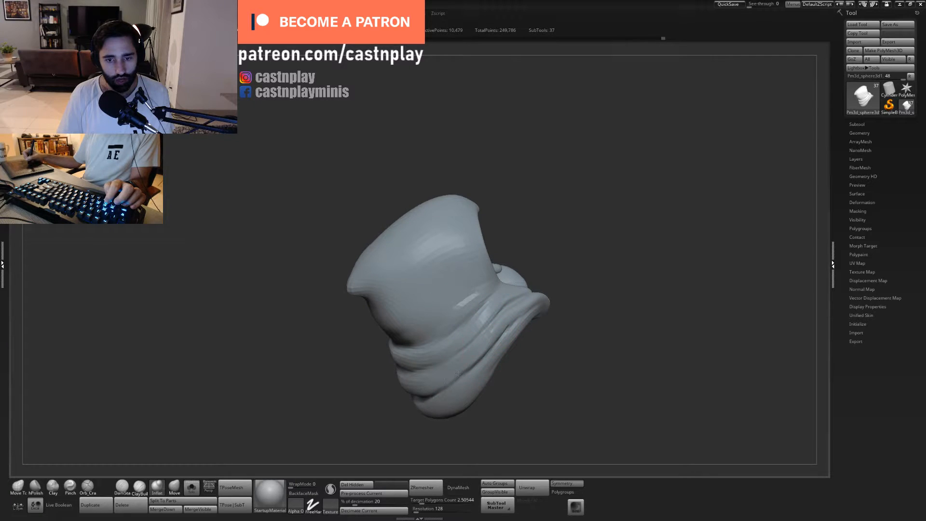
pyautogui.keyDown('shift'); pyautogui.moveTo(443, 392); pyautogui.dragTo(530, 298); pyautogui.keyUp('shift')
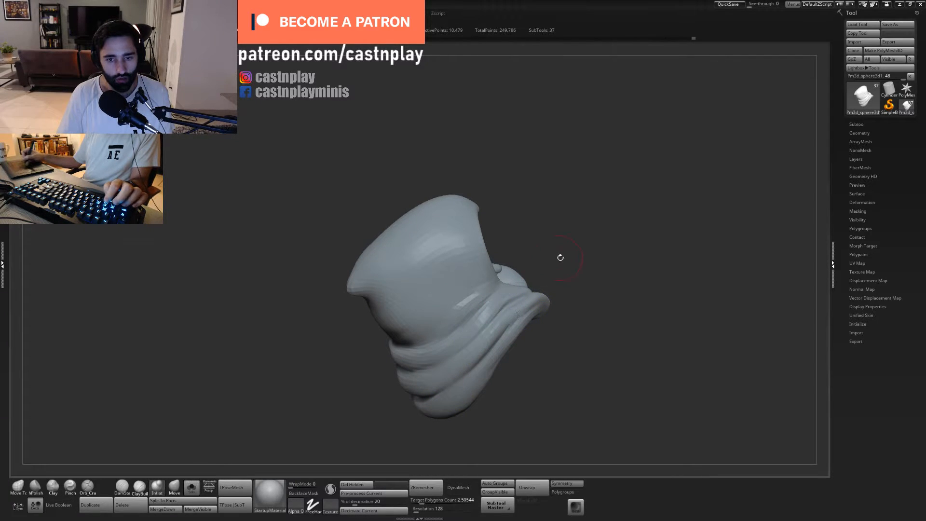
pyautogui.keyDown('alt'); pyautogui.moveTo(573, 227); pyautogui.dragTo(539, 268); pyautogui.keyUp('alt')
pyautogui.keyDown('shift'); pyautogui.moveTo(580, 365); pyautogui.dragTo(540, 318); pyautogui.keyUp('shift')
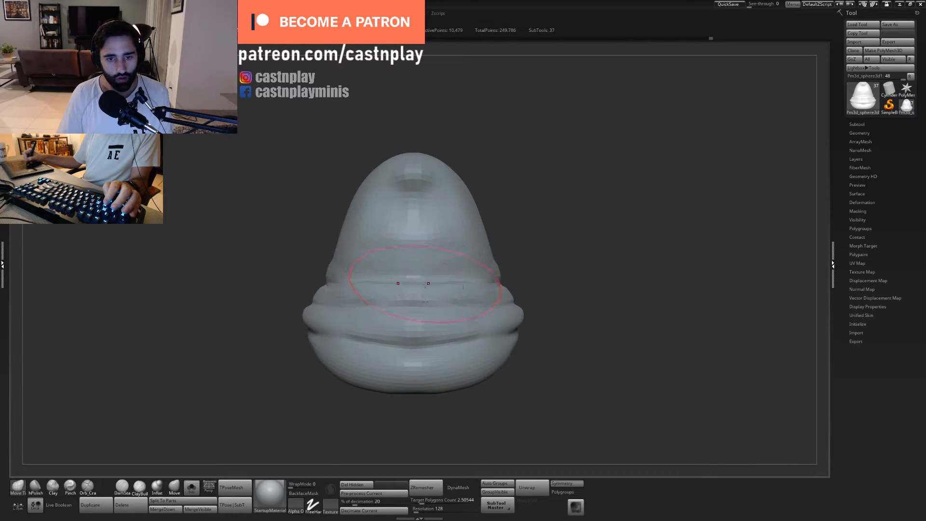
# - Reshape the upper neck folds at the back and side of the hood with a resized Move Topological brush
pyautogui.moveTo(425, 284); pyautogui.dragTo(429, 297)
pyautogui.press('s')
pyautogui.moveTo(506, 299); pyautogui.dragTo(485, 297)
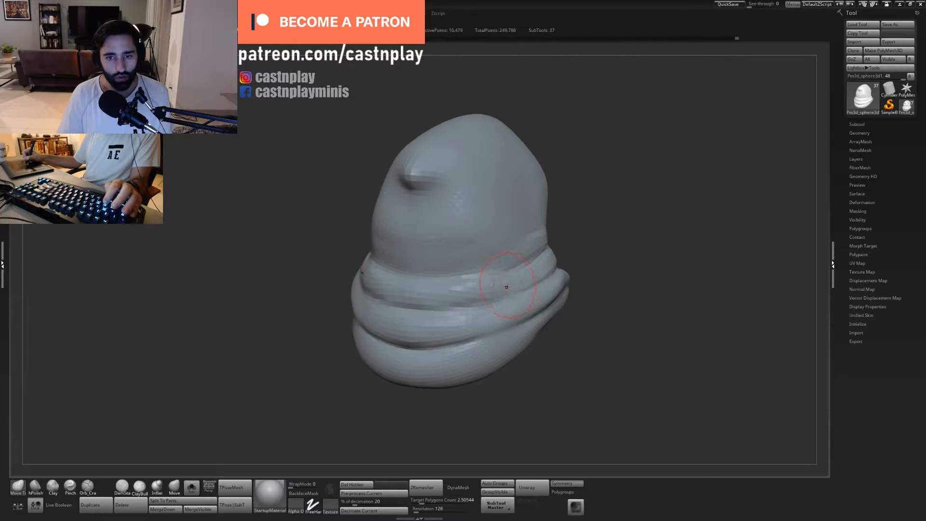
pyautogui.moveTo(527, 271); pyautogui.dragTo(500, 286, button='right')
pyautogui.moveTo(575, 345)
pyautogui.mouseDown(button='right')
pyautogui.moveTo(602, 411)
pyautogui.moveTo(569, 393)
pyautogui.mouseUp(button='right')
pyautogui.moveTo(570, 393); pyautogui.dragTo(546, 384, button='right')
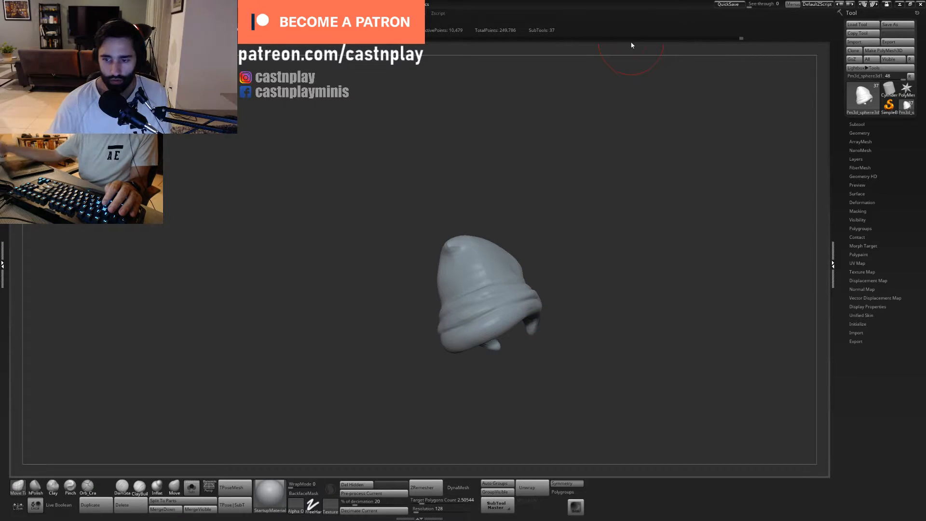
# - Smooth the bottom fold at the back of the hood and lift the middle of its hem with Move Topological
pyautogui.moveTo(612, 255)
pyautogui.mouseDown()
pyautogui.moveTo(593, 248)
pyautogui.moveTo(620, 264)
pyautogui.moveTo(593, 277)
pyautogui.moveTo(562, 314)
pyautogui.mouseUp()
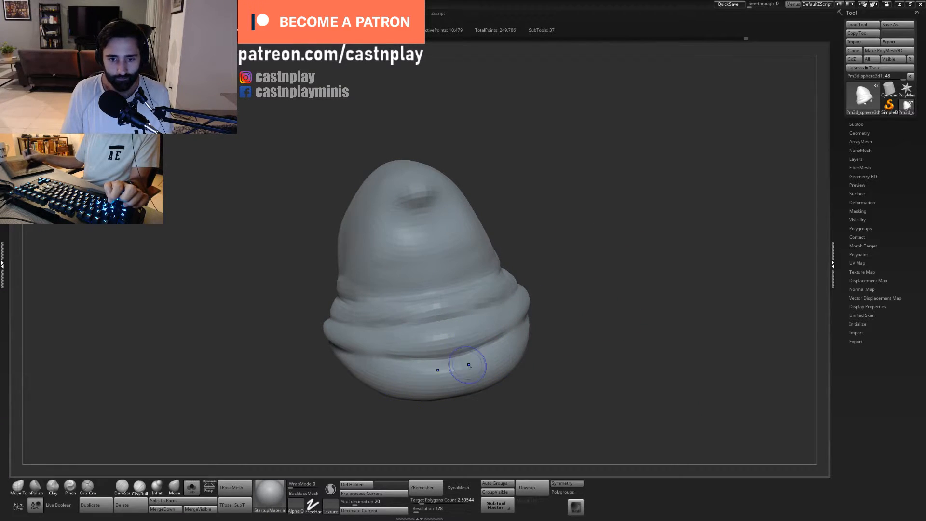
pyautogui.moveTo(484, 400)
pyautogui.keyDown('shift'); pyautogui.mouseDown()
pyautogui.moveTo(465, 387)
pyautogui.moveTo(490, 385)
pyautogui.moveTo(453, 396)
pyautogui.mouseUp(); pyautogui.keyUp('shift')
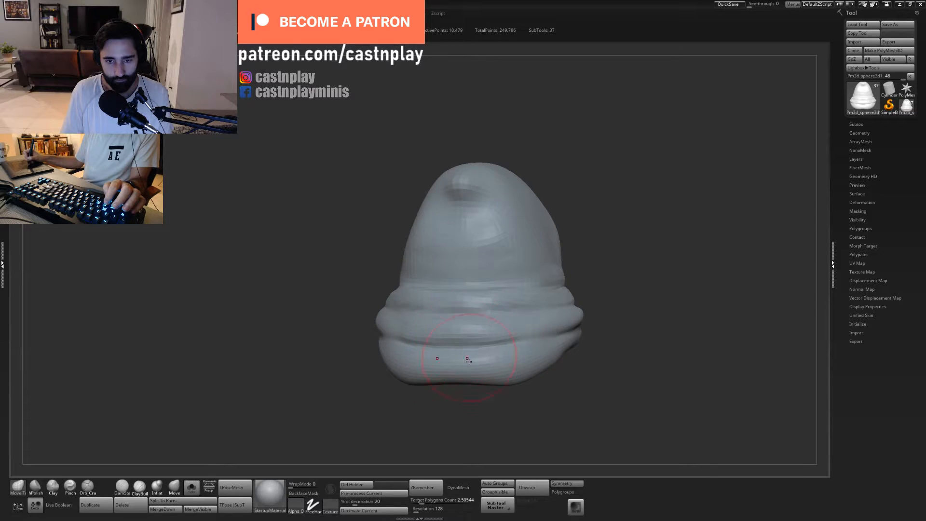
pyautogui.moveTo(469, 362); pyautogui.dragTo(458, 351, button='right')
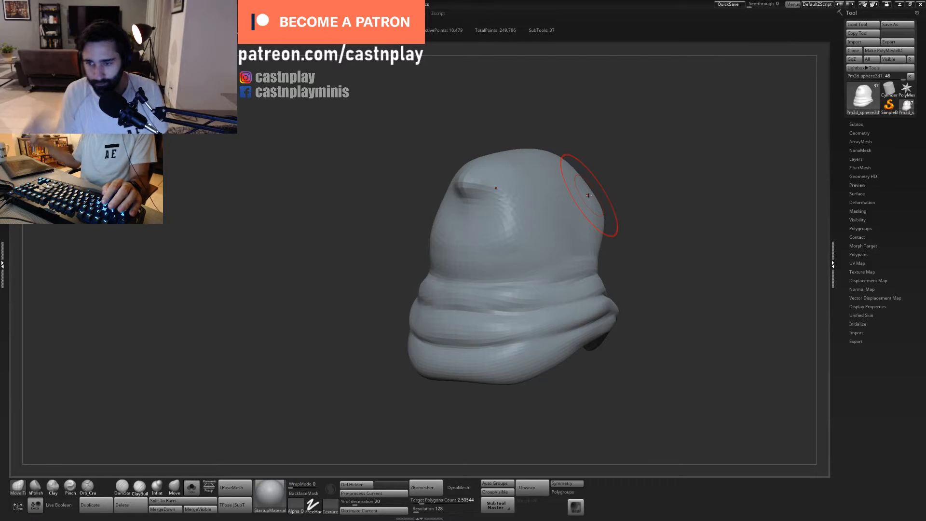
pyautogui.moveTo(510, 244)
pyautogui.keyDown('shift'); pyautogui.mouseDown()
pyautogui.moveTo(482, 245)
pyautogui.moveTo(502, 215)
pyautogui.mouseUp(); pyautogui.keyUp('shift')
pyautogui.keyDown('ctrl'); pyautogui.moveTo(502, 215); pyautogui.dragTo(563, 170, button='right'); pyautogui.keyUp('ctrl')
pyautogui.press('f')
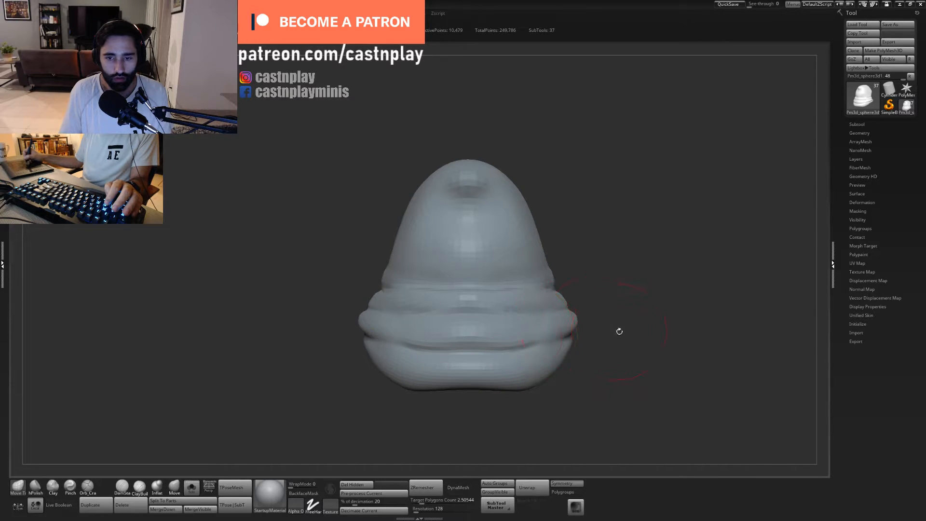
pyautogui.moveTo(619, 332); pyautogui.dragTo(593, 338, button='right')
pyautogui.press('s')
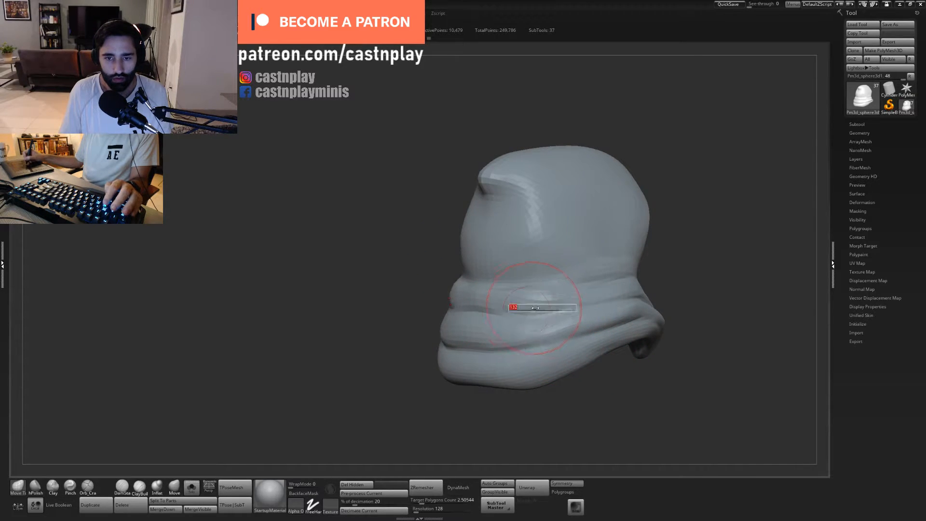
pyautogui.moveTo(519, 456); pyautogui.dragTo(539, 415, button='right')
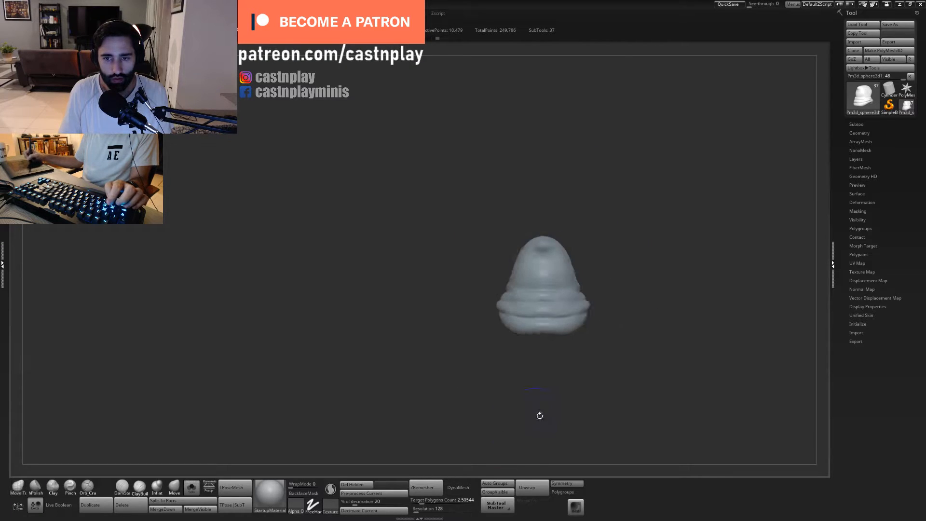
# - Show the whole bust again and make the eyebrows the active subtool
pyautogui.press('f')
pyautogui.moveTo(571, 289); pyautogui.dragTo(400, 279, button='right')
pyautogui.click(192, 487)
pyautogui.moveTo(481, 275)
pyautogui.keyDown('alt'); pyautogui.mouseDown(button='right')
pyautogui.moveTo(559, 283)
pyautogui.moveTo(542, 270)
pyautogui.moveTo(569, 295)
pyautogui.moveTo(213, 397)
pyautogui.mouseUp(button='right'); pyautogui.keyUp('alt')
pyautogui.keyDown('alt'); pyautogui.click(519, 274); pyautogui.keyUp('alt')
# - Reposition the inner ends of the eyebrows with a smaller Move Topological brush, working from the front and from below
pyautogui.press('s')
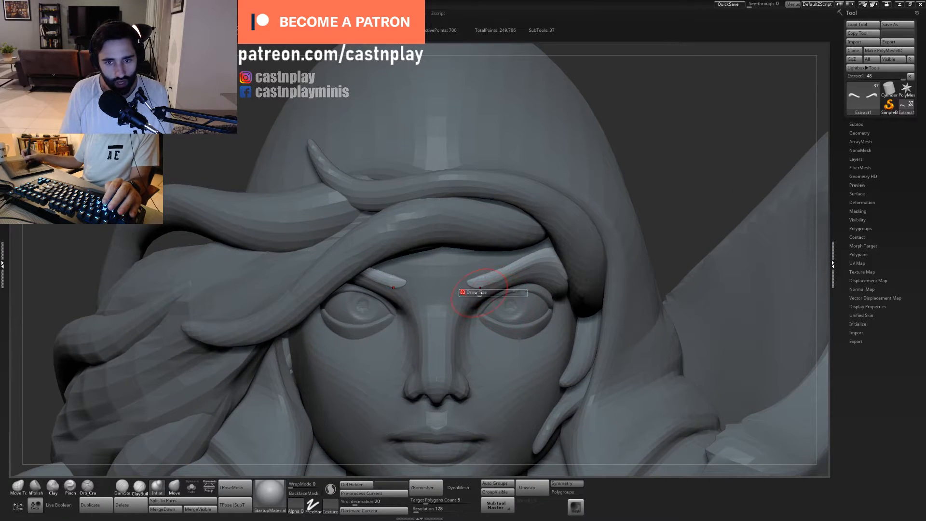
pyautogui.moveTo(480, 284)
pyautogui.mouseDown()
pyautogui.moveTo(494, 282)
pyautogui.moveTo(484, 285)
pyautogui.mouseUp()
pyautogui.press('s')
pyautogui.moveTo(479, 283); pyautogui.dragTo(497, 276)
pyautogui.moveTo(415, 366); pyautogui.dragTo(512, 280, button='right')
pyautogui.press('1')
pyautogui.moveTo(483, 272); pyautogui.dragTo(477, 275)
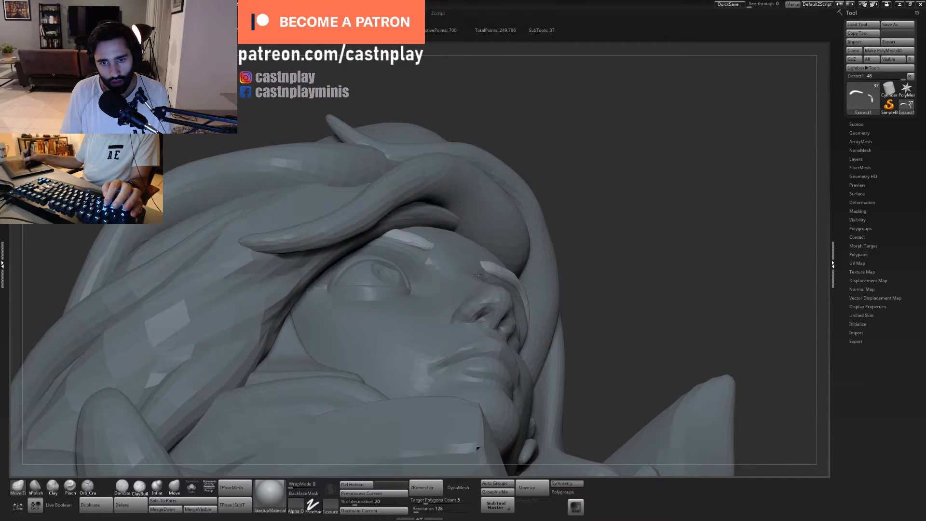
pyautogui.moveTo(576, 234)
pyautogui.mouseDown(button='right')
pyautogui.moveTo(582, 274)
pyautogui.moveTo(542, 289)
pyautogui.mouseUp(button='right')
pyautogui.moveTo(576, 263); pyautogui.dragTo(416, 245, button='right')
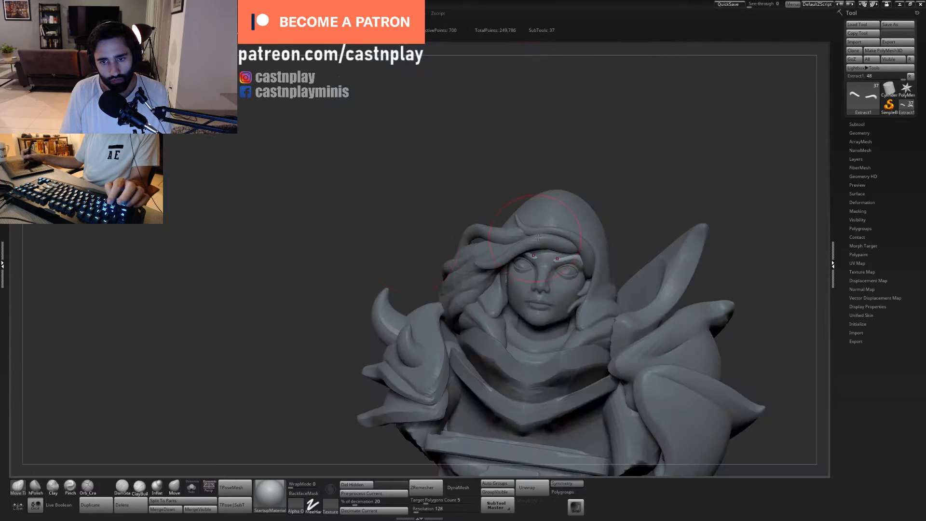
# - Refine the eyebrows' outer arch and extend their inner tips toward the nose bridge with Move Topological
pyautogui.moveTo(616, 186); pyautogui.dragTo(614, 188, button='right')
pyautogui.moveTo(614, 188)
pyautogui.keyDown('alt'); pyautogui.mouseDown(button='right')
pyautogui.moveTo(527, 178)
pyautogui.moveTo(542, 185)
pyautogui.moveTo(475, 275)
pyautogui.mouseUp(button='right'); pyautogui.keyUp('alt')
pyautogui.press('s')
pyautogui.moveTo(470, 278); pyautogui.dragTo(475, 278)
pyautogui.moveTo(419, 273); pyautogui.dragTo(414, 278)
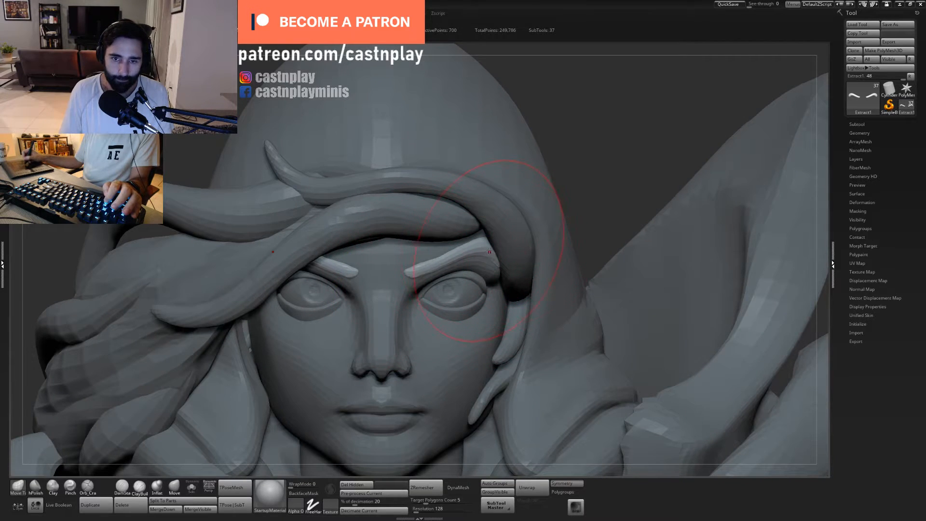
pyautogui.moveTo(489, 252); pyautogui.dragTo(493, 253)
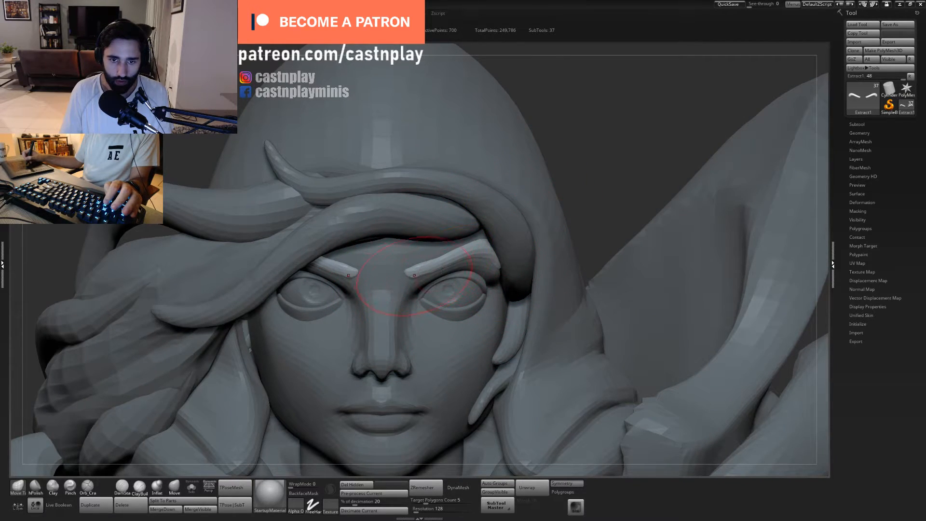
pyautogui.moveTo(414, 275); pyautogui.dragTo(403, 277)
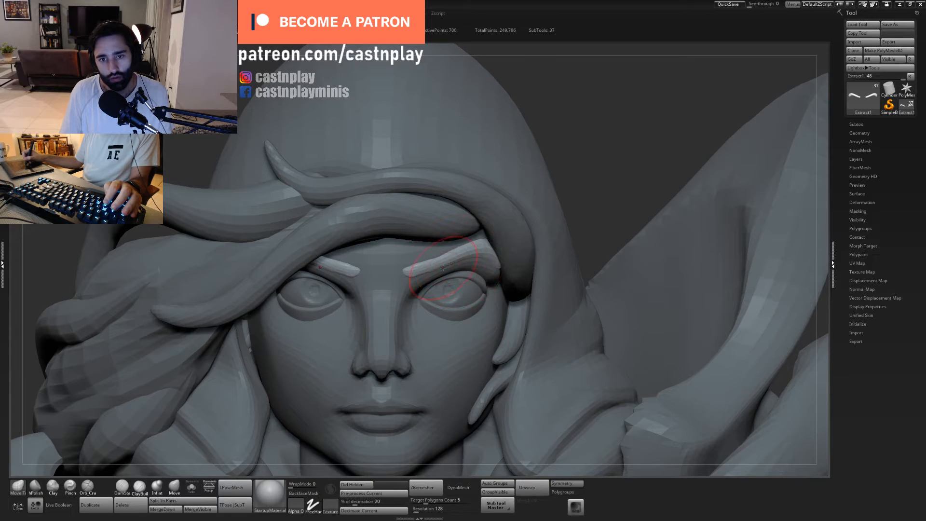
pyautogui.keyDown('alt'); pyautogui.moveTo(574, 169); pyautogui.dragTo(555, 226); pyautogui.keyUp('alt')
# - Remesh the eyebrows with ZRemesher at a target polygon count of 2.33055
pyautogui.moveTo(380, 261); pyautogui.dragTo(391, 299)
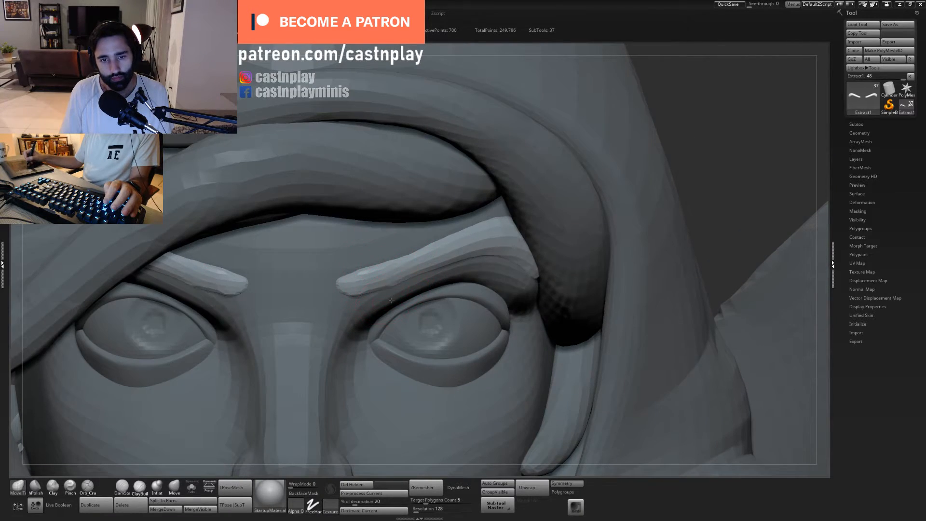
pyautogui.click(418, 503)
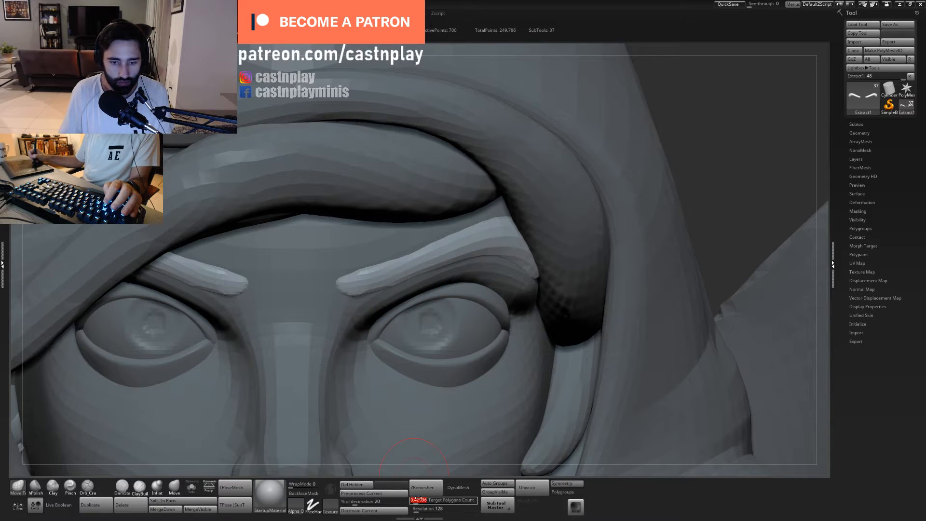
pyautogui.moveTo(418, 504); pyautogui.dragTo(421, 503)
pyautogui.hotkey('shift', 'f')
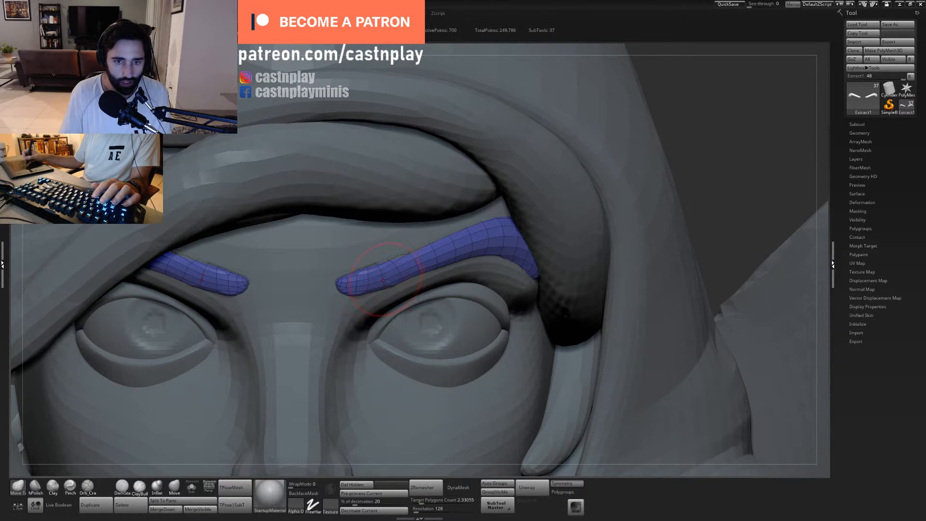
pyautogui.hotkey('shift', 'f')
pyautogui.click(427, 487)
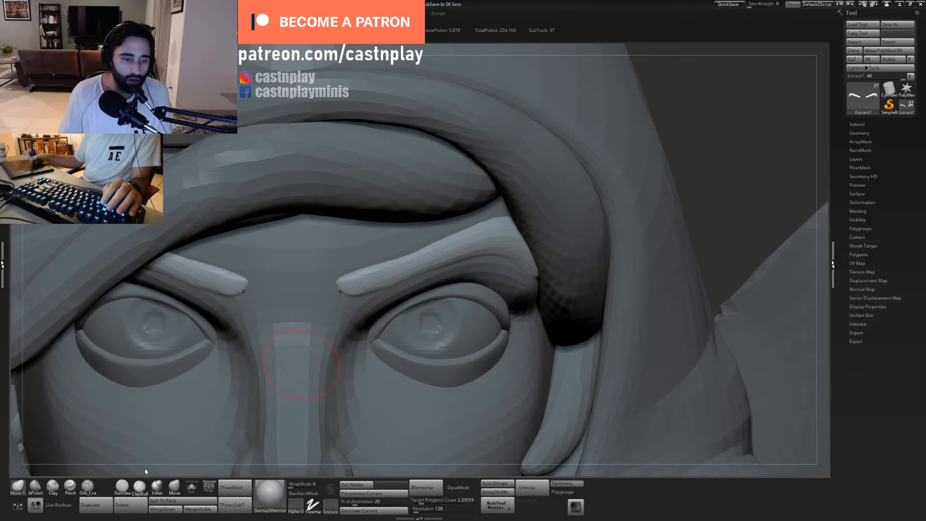
# - Fill out the remeshed eyebrows with Inflat and adjust their outer ends against the face with Move Topological
pyautogui.click(157, 487)
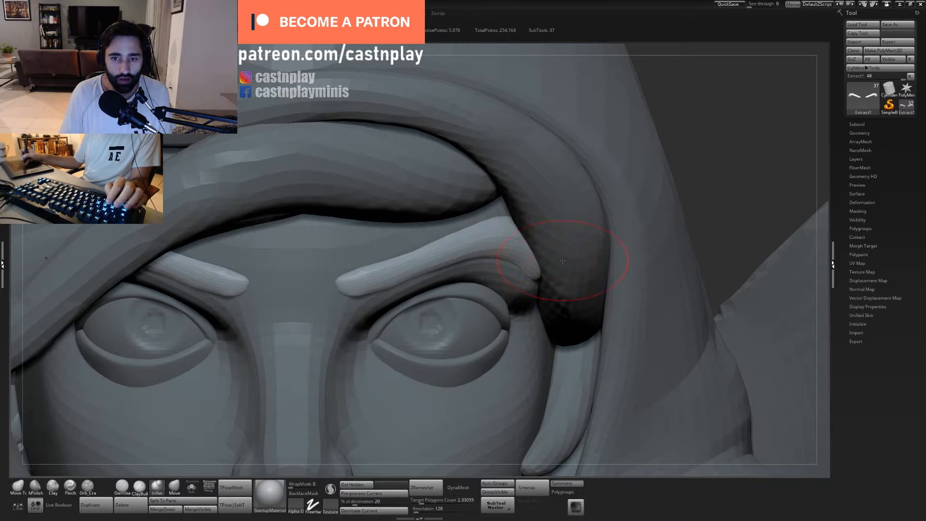
pyautogui.moveTo(562, 265)
pyautogui.mouseDown(button='right')
pyautogui.moveTo(547, 236)
pyautogui.moveTo(559, 222)
pyautogui.mouseUp(button='right')
pyautogui.press('b')
pyautogui.press('m')
pyautogui.press('t')
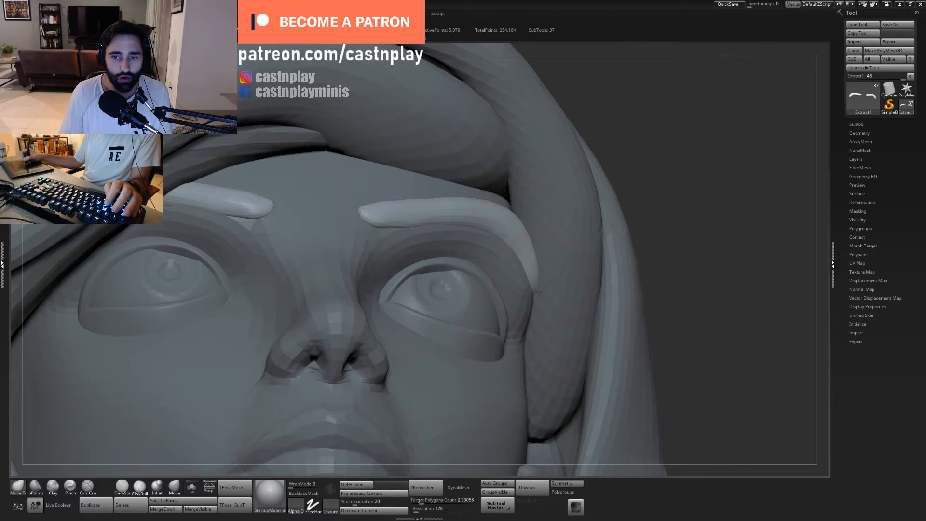
pyautogui.moveTo(538, 244); pyautogui.dragTo(540, 246)
pyautogui.press('s')
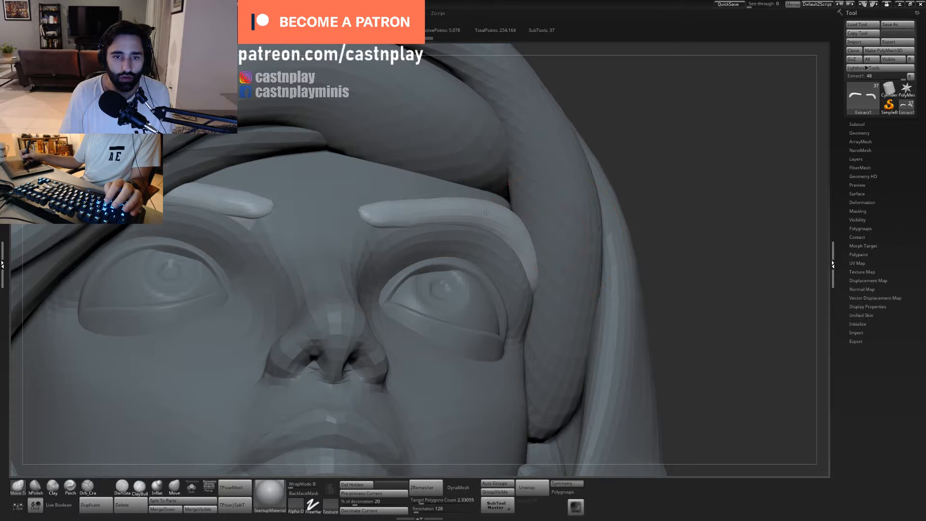
pyautogui.keyDown('ctrl'); pyautogui.moveTo(486, 212); pyautogui.dragTo(535, 242, button='right'); pyautogui.keyUp('ctrl')
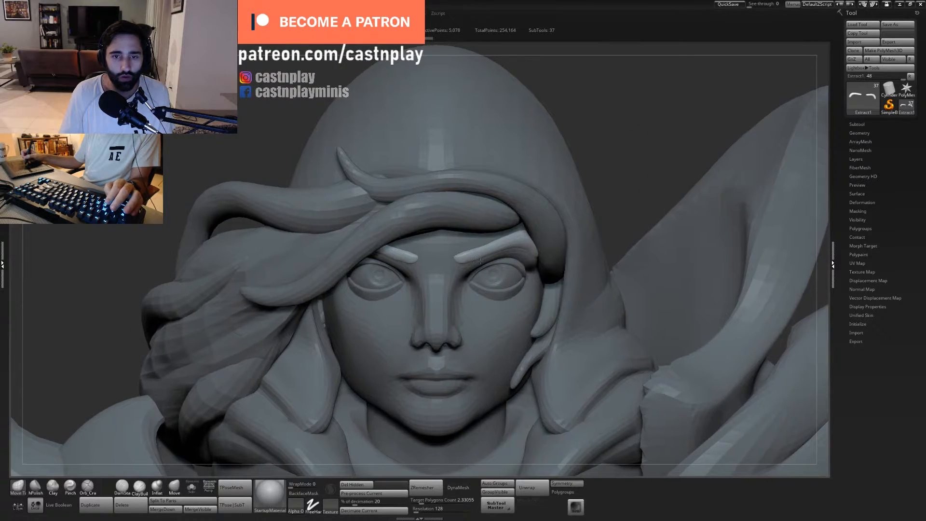
# - Shape the inner ends of the eyebrows into fuller, rounded tips with a resized Move Topological brush
pyautogui.keyDown('ctrl'); pyautogui.moveTo(481, 261); pyautogui.dragTo(471, 289, button='right'); pyautogui.keyUp('ctrl')
pyautogui.press('s')
pyautogui.moveTo(459, 246); pyautogui.dragTo(466, 251)
pyautogui.keyDown('ctrl'); pyautogui.moveTo(467, 239); pyautogui.dragTo(478, 277, button='right'); pyautogui.keyUp('ctrl')
pyautogui.moveTo(445, 253)
pyautogui.mouseDown()
pyautogui.moveTo(481, 256)
pyautogui.moveTo(483, 285)
pyautogui.moveTo(486, 275)
pyautogui.mouseUp()
pyautogui.press('2')
pyautogui.press('s')
pyautogui.press('1')
pyautogui.press('s')
pyautogui.moveTo(487, 275); pyautogui.dragTo(460, 261, button='right')
# - Try to flatten the lower edge of the eyebrow's inner end with hPolish
pyautogui.press('2')
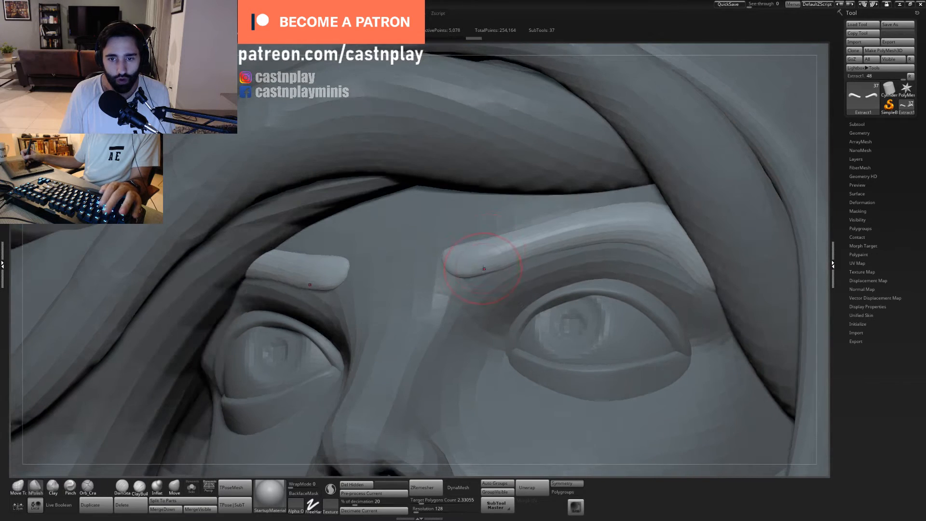
pyautogui.moveTo(467, 276); pyautogui.dragTo(512, 271)
pyautogui.hotkey('ctrl', 'z')
pyautogui.press('1')
pyautogui.press('2')
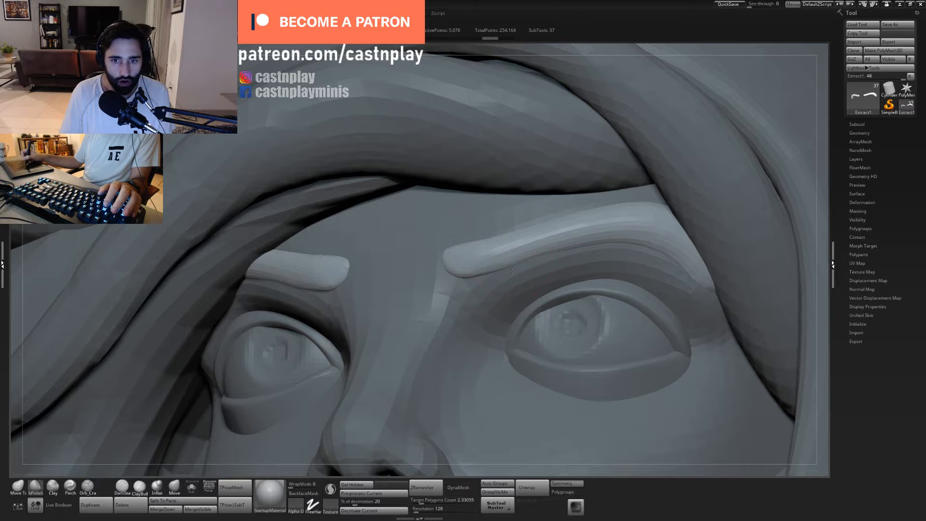
pyautogui.hotkey('ctrl', 'z')
pyautogui.press('4')
pyautogui.press('5')
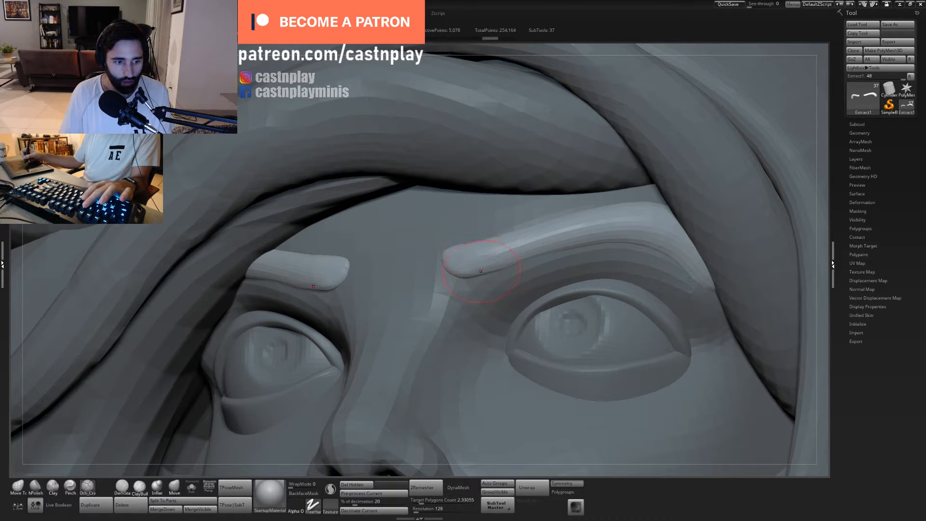
# - Flatten the front and lower edge of the eyebrows from the inner tips to the outer arch with a resized hPolish brush
pyautogui.press('s')
pyautogui.moveTo(487, 270)
pyautogui.mouseDown()
pyautogui.moveTo(527, 261)
pyautogui.moveTo(507, 264)
pyautogui.mouseUp()
pyautogui.moveTo(502, 265)
pyautogui.mouseDown(button='right')
pyautogui.moveTo(550, 268)
pyautogui.moveTo(523, 257)
pyautogui.moveTo(470, 273)
pyautogui.moveTo(434, 264)
pyautogui.mouseUp(button='right')
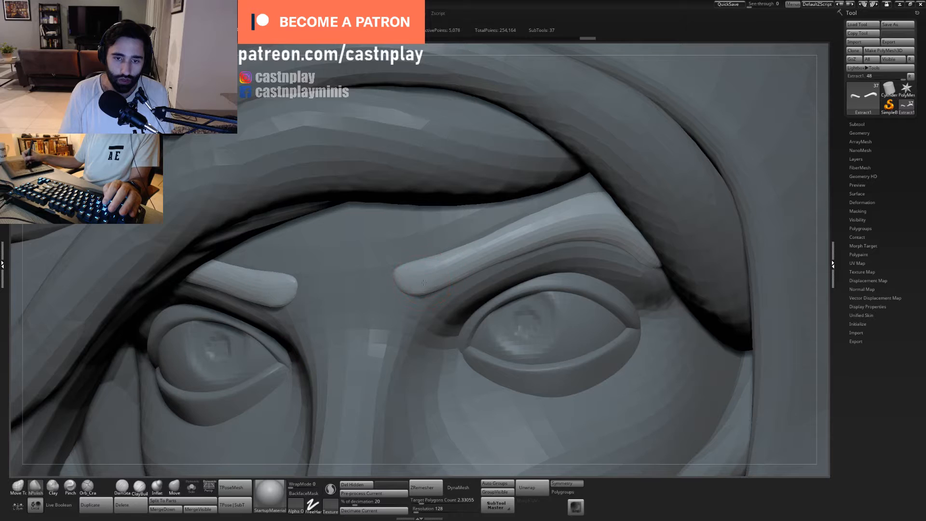
pyautogui.moveTo(423, 282)
pyautogui.mouseDown()
pyautogui.moveTo(562, 233)
pyautogui.moveTo(536, 233)
pyautogui.moveTo(621, 226)
pyautogui.mouseUp()
pyautogui.moveTo(457, 268); pyautogui.dragTo(456, 263)
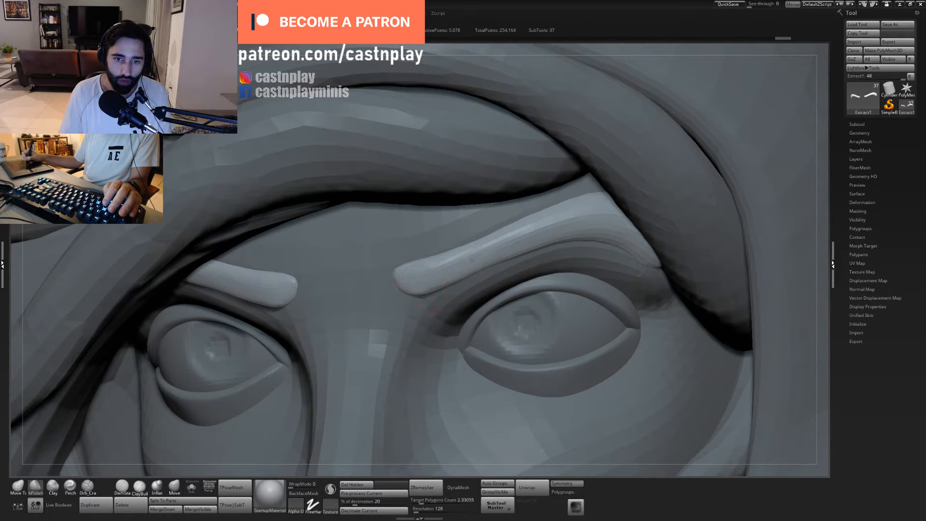
pyautogui.moveTo(554, 226); pyautogui.dragTo(598, 221)
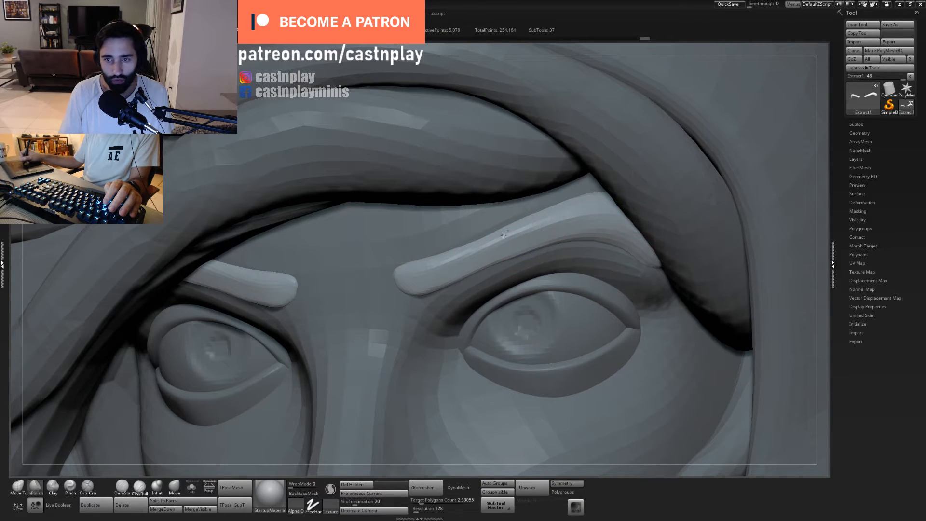
# - Polish the eyebrows' upper edge and rounded inner tips from several angles with hPolish
pyautogui.keyDown('alt'); pyautogui.moveTo(431, 214); pyautogui.dragTo(502, 207); pyautogui.keyUp('alt')
pyautogui.keyDown('alt'); pyautogui.moveTo(699, 174); pyautogui.dragTo(514, 212); pyautogui.keyUp('alt')
pyautogui.moveTo(512, 381); pyautogui.dragTo(596, 333)
pyautogui.moveTo(595, 332); pyautogui.dragTo(517, 186)
pyautogui.moveTo(526, 220)
pyautogui.keyDown('alt'); pyautogui.mouseDown()
pyautogui.moveTo(553, 230)
pyautogui.moveTo(539, 244)
pyautogui.moveTo(551, 287)
pyautogui.moveTo(533, 235)
pyautogui.moveTo(435, 257)
pyautogui.mouseUp(); pyautogui.keyUp('alt')
pyautogui.keyDown('shift'); pyautogui.moveTo(582, 200); pyautogui.dragTo(586, 199); pyautogui.keyUp('shift')
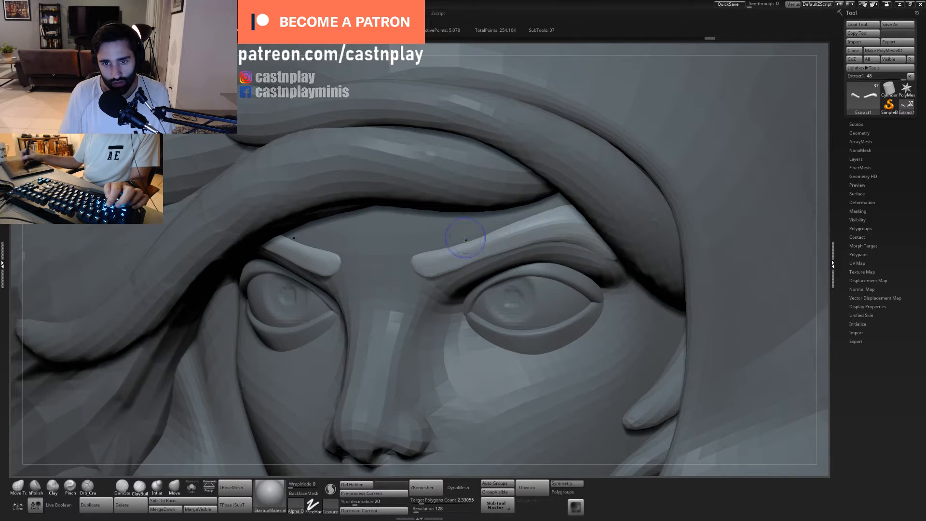
pyautogui.moveTo(436, 276); pyautogui.dragTo(426, 253, button='right')
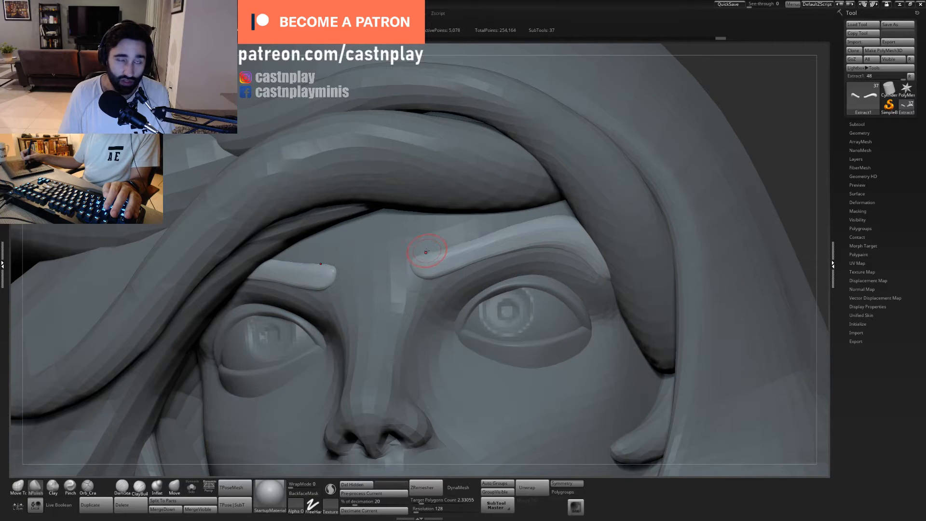
pyautogui.keyDown('shift'); pyautogui.moveTo(419, 257); pyautogui.dragTo(425, 268); pyautogui.keyUp('shift')
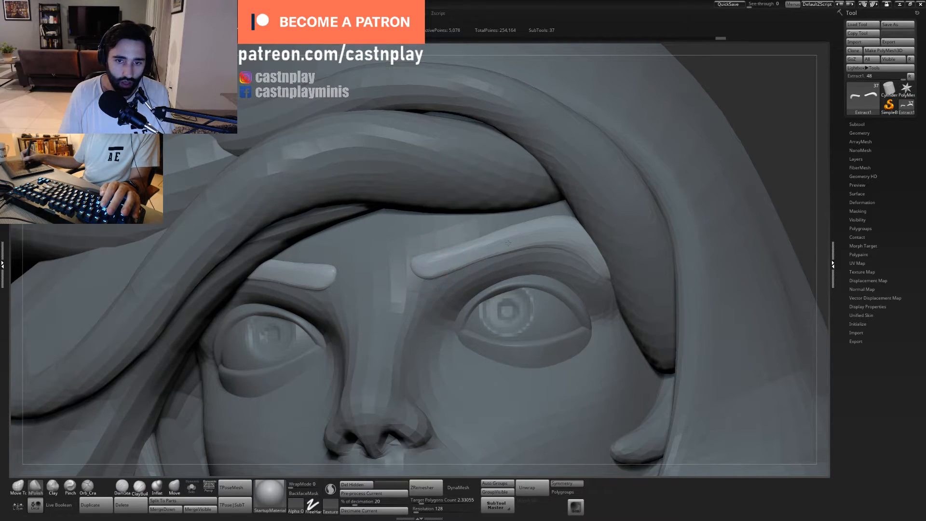
pyautogui.keyDown('ctrl'); pyautogui.moveTo(595, 241); pyautogui.dragTo(523, 275, button='right'); pyautogui.keyUp('ctrl')
# - Isolate the eyebrows and polish planes along their outer arches with a larger hPolish brush, then show the full bust again
pyautogui.click(192, 487)
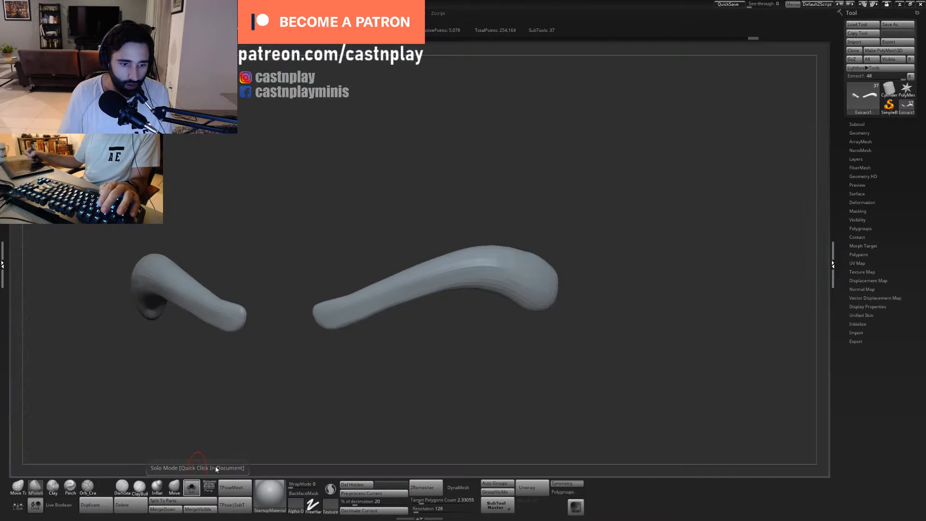
pyautogui.press('s')
pyautogui.moveTo(523, 264); pyautogui.dragTo(537, 264)
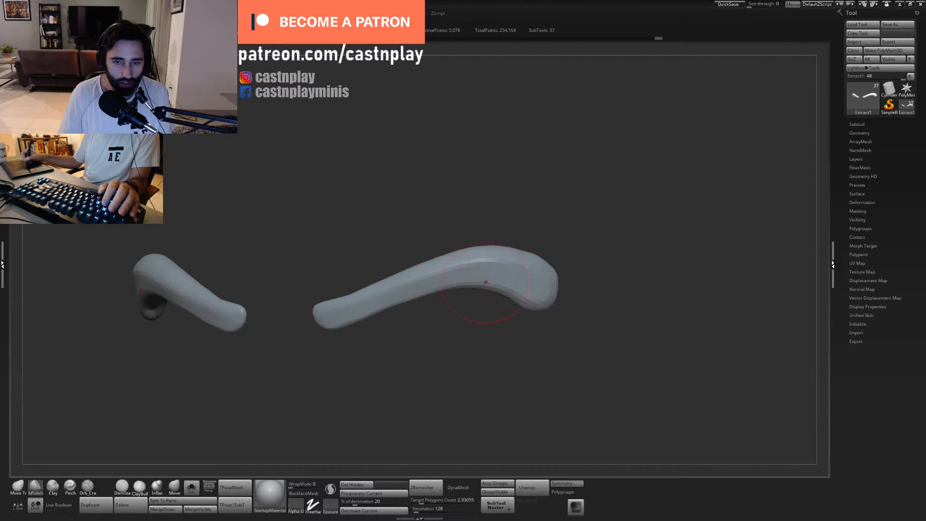
pyautogui.moveTo(401, 349); pyautogui.dragTo(399, 302, button='right')
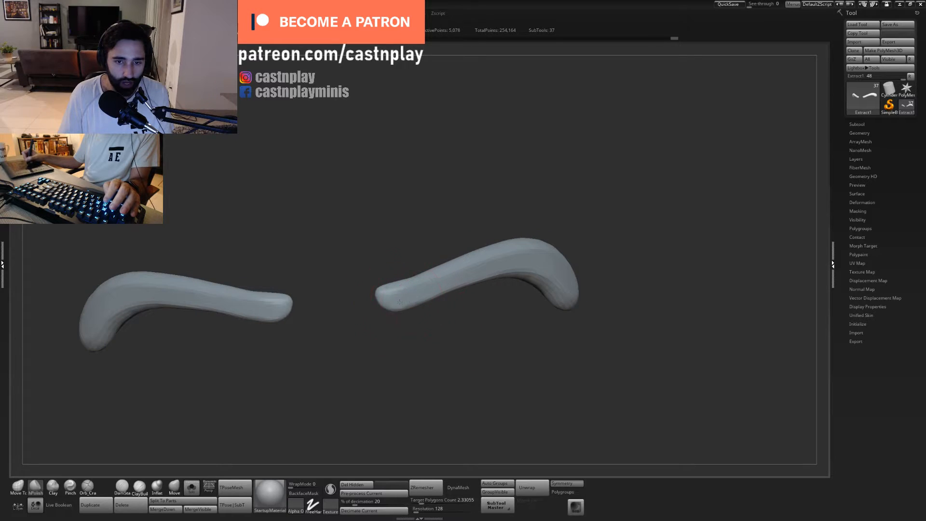
pyautogui.moveTo(489, 271); pyautogui.dragTo(416, 293)
pyautogui.moveTo(476, 334)
pyautogui.mouseDown()
pyautogui.moveTo(488, 345)
pyautogui.moveTo(416, 249)
pyautogui.mouseUp()
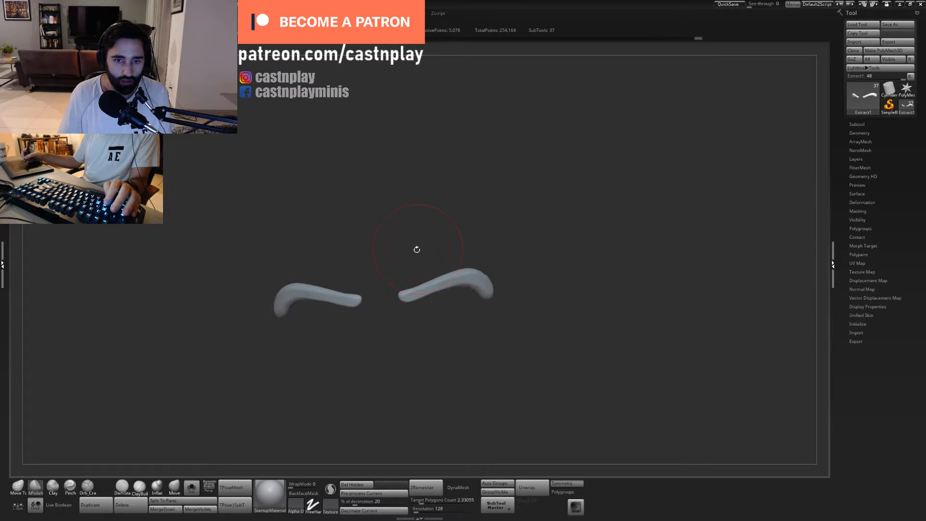
pyautogui.click(191, 487)
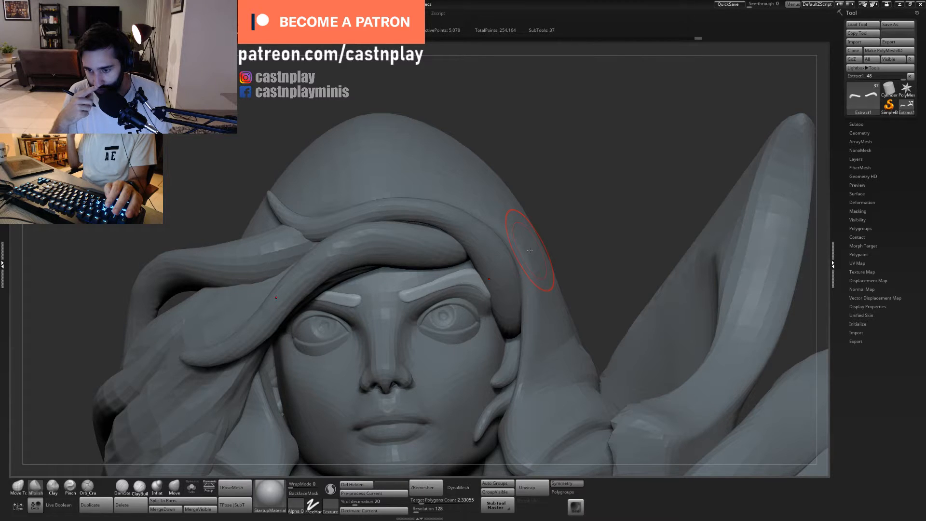
# - Select the hood subtool on the bust and isolate it in Solo mode
pyautogui.press('f')
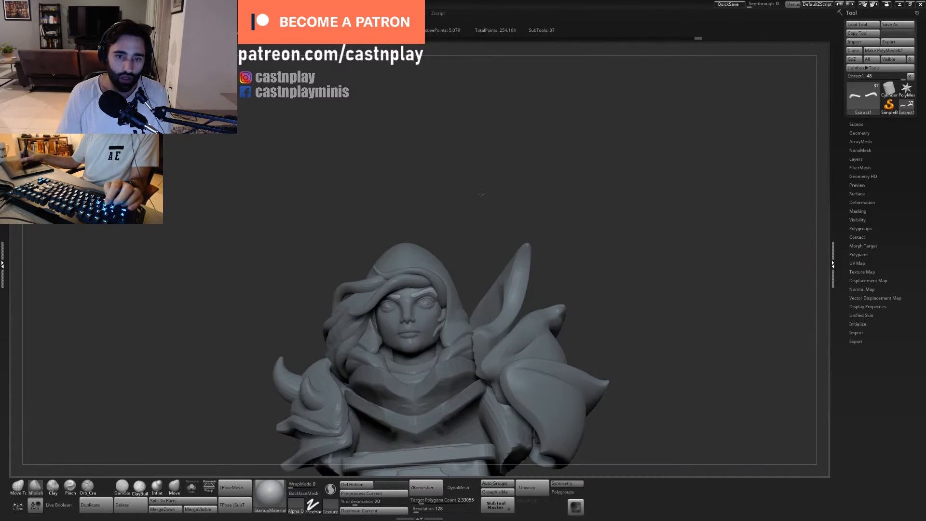
pyautogui.moveTo(481, 193); pyautogui.dragTo(472, 222, button='right')
pyautogui.keyDown('alt'); pyautogui.moveTo(463, 315); pyautogui.dragTo(468, 258, button='right'); pyautogui.keyUp('alt')
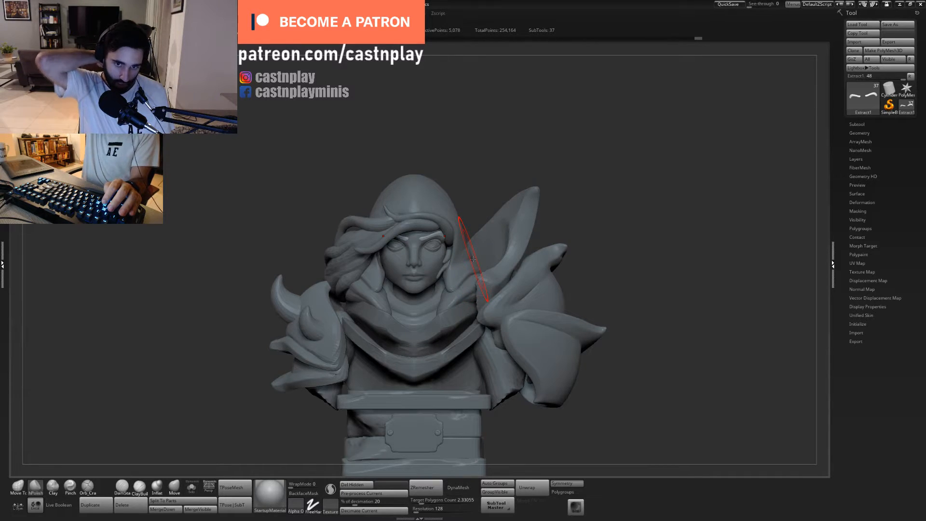
pyautogui.moveTo(492, 150); pyautogui.dragTo(484, 182, button='right')
pyautogui.keyDown('alt'); pyautogui.click(485, 183); pyautogui.keyUp('alt')
pyautogui.keyDown('ctrl'); pyautogui.moveTo(523, 155); pyautogui.dragTo(501, 178, button='right'); pyautogui.keyUp('ctrl')
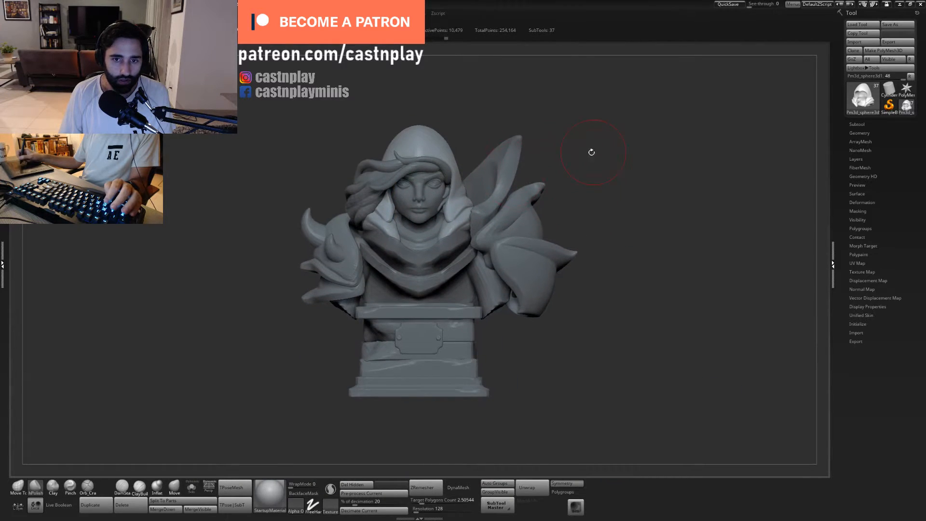
pyautogui.moveTo(592, 151); pyautogui.dragTo(484, 161, button='right')
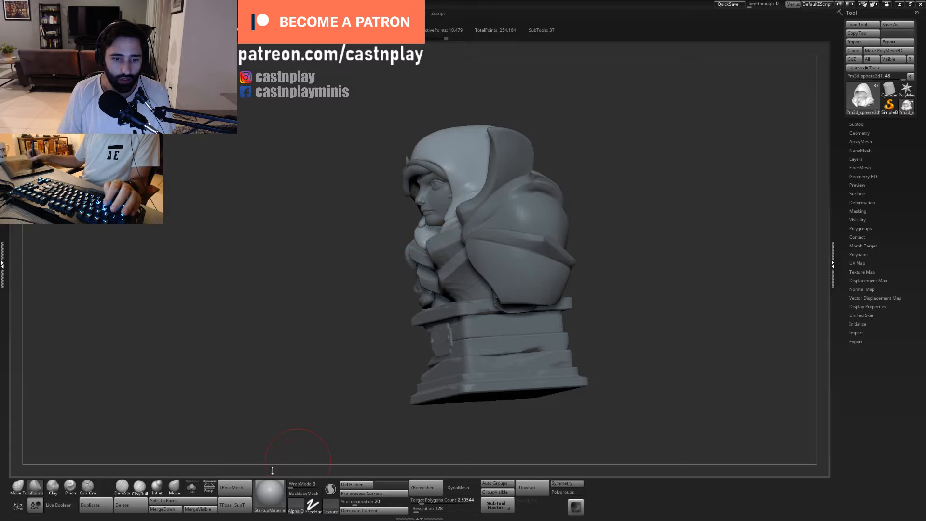
pyautogui.click(191, 490)
pyautogui.moveTo(585, 224)
pyautogui.mouseDown(button='right')
pyautogui.moveTo(603, 198)
pyautogui.moveTo(572, 292)
pyautogui.moveTo(553, 253)
pyautogui.mouseUp(button='right')
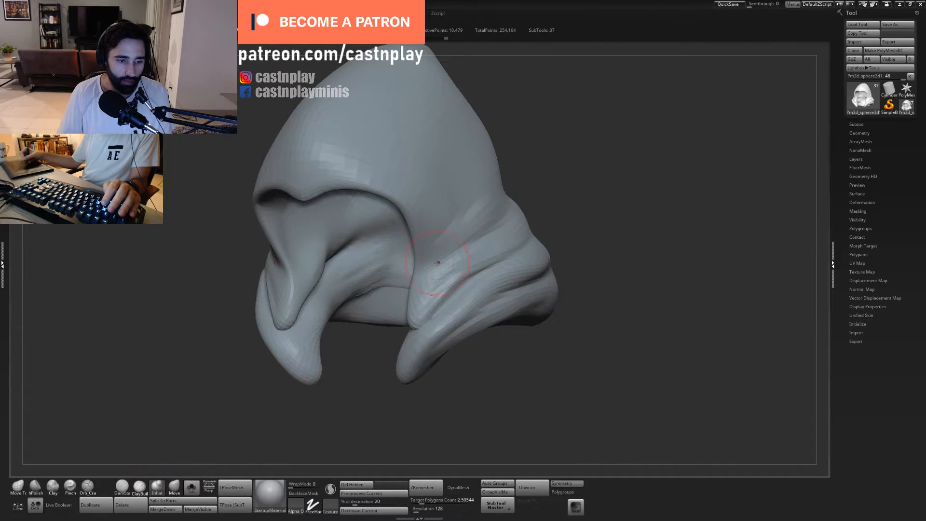
# - Swell the cloth folds at the side of the hood's neck with a resized Inflat brush
pyautogui.press('s')
pyautogui.press('s')
pyautogui.moveTo(428, 308); pyautogui.dragTo(421, 308)
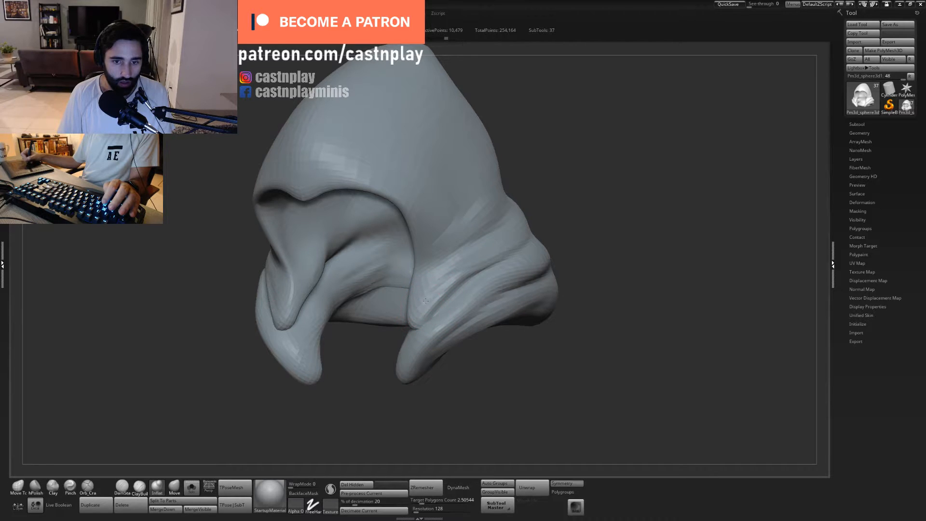
pyautogui.moveTo(468, 271); pyautogui.dragTo(437, 296)
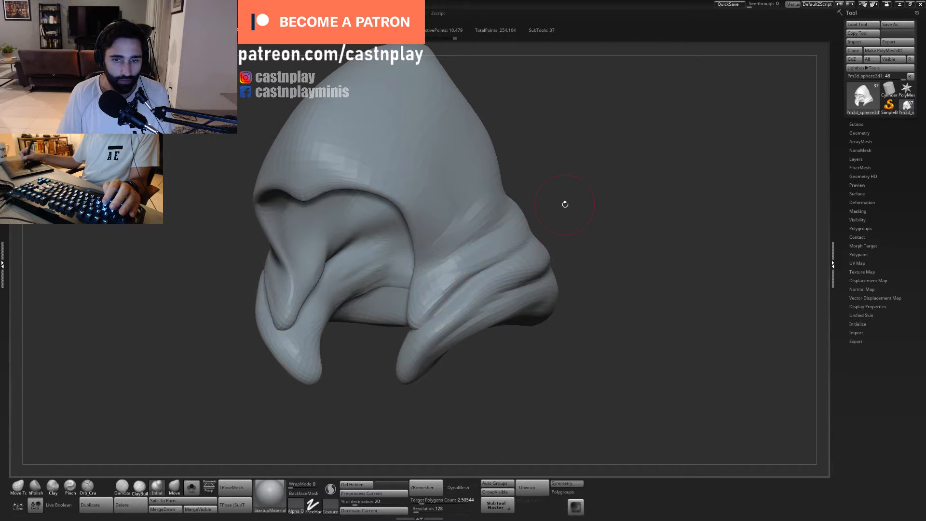
pyautogui.moveTo(565, 204); pyautogui.dragTo(491, 249)
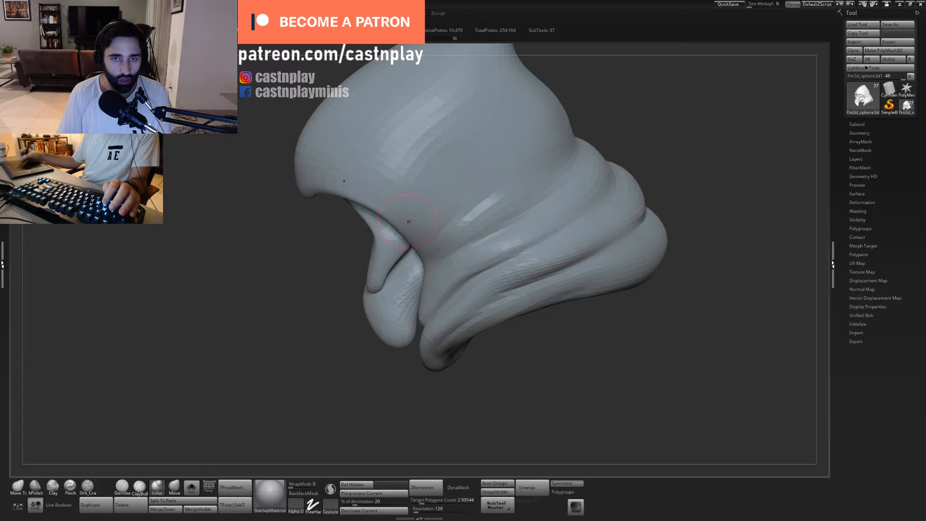
pyautogui.moveTo(461, 419); pyautogui.dragTo(449, 311)
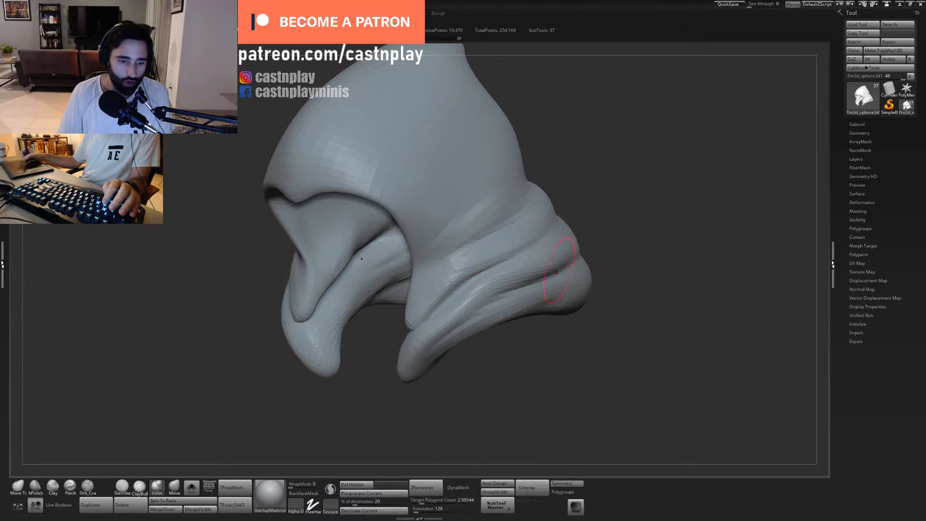
pyautogui.keyDown('alt'); pyautogui.moveTo(497, 349); pyautogui.dragTo(498, 373); pyautogui.keyUp('alt')
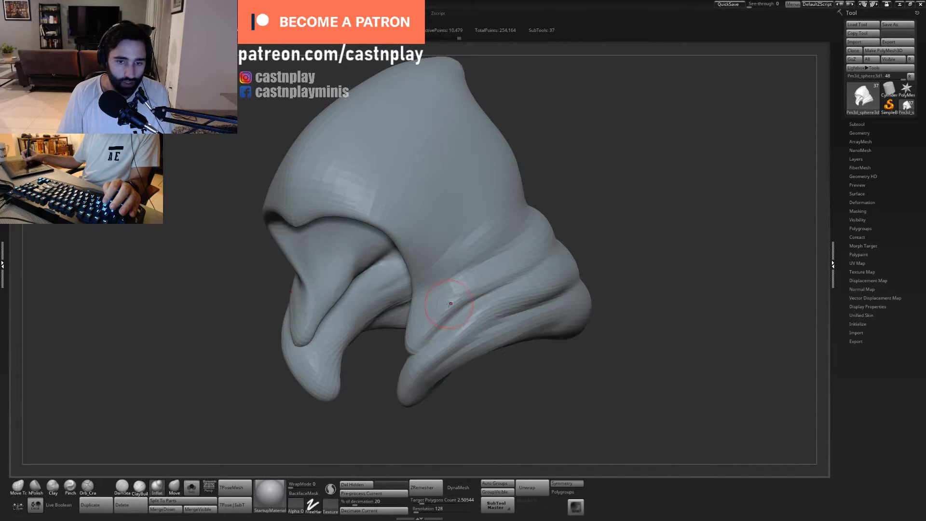
# - Build up the upper neck folds from the side round to the back of the hood with Inflat
pyautogui.moveTo(499, 288); pyautogui.dragTo(523, 276)
pyautogui.moveTo(627, 309); pyautogui.dragTo(532, 267)
pyautogui.moveTo(595, 213); pyautogui.dragTo(538, 272)
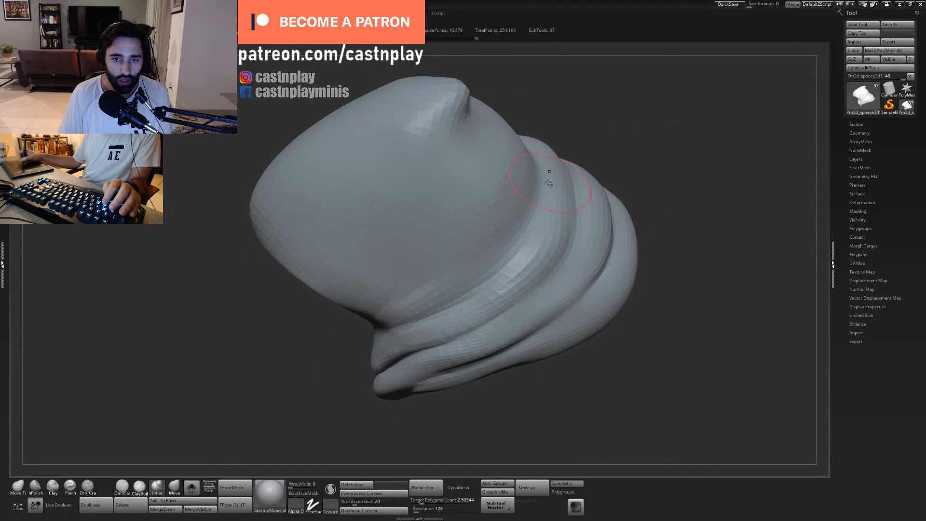
pyautogui.hotkey('ctrl', 'z')
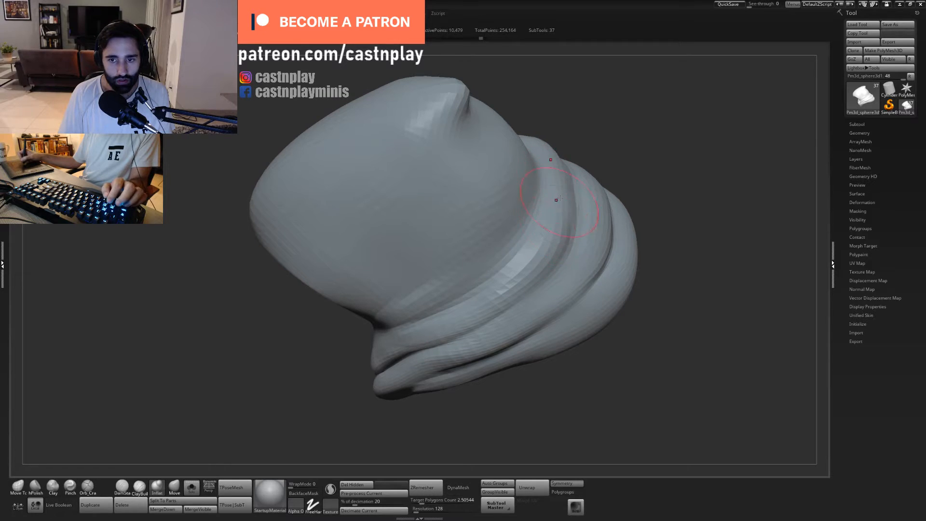
pyautogui.moveTo(562, 216); pyautogui.dragTo(545, 271)
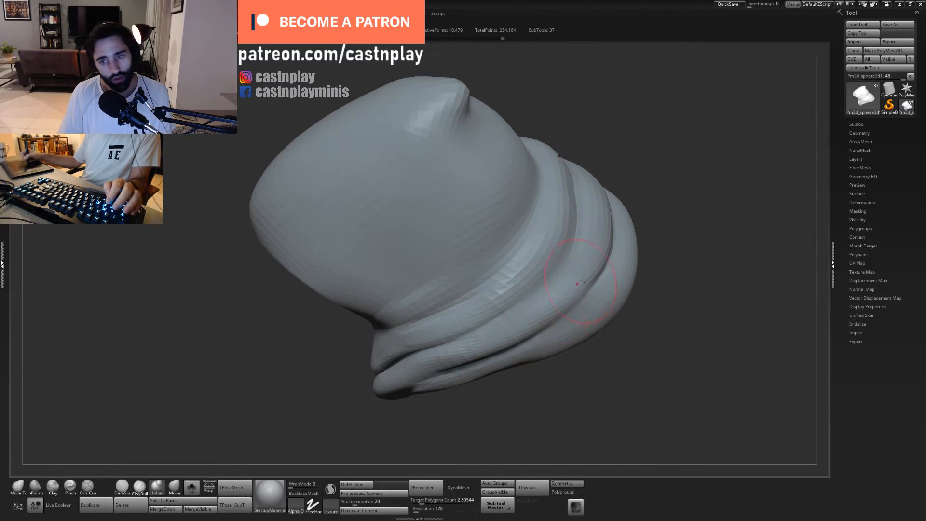
# - Fill out the lower neck folds toward the hood's hem with a resized Inflat brush, undoing an unwanted stroke
pyautogui.moveTo(571, 391); pyautogui.dragTo(506, 434)
pyautogui.moveTo(536, 402); pyautogui.dragTo(541, 354)
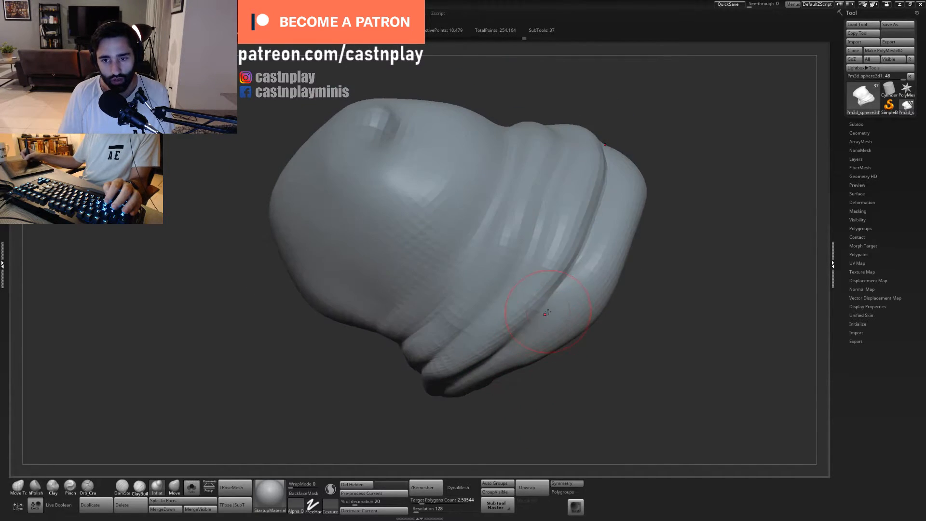
pyautogui.moveTo(556, 263)
pyautogui.mouseDown()
pyautogui.moveTo(542, 291)
pyautogui.moveTo(573, 260)
pyautogui.moveTo(572, 248)
pyautogui.mouseUp()
pyautogui.hotkey('ctrl', 'z')
pyautogui.press('s')
pyautogui.press('s')
pyautogui.moveTo(602, 297)
pyautogui.mouseDown()
pyautogui.moveTo(599, 291)
pyautogui.moveTo(574, 328)
pyautogui.mouseUp()
pyautogui.moveTo(627, 300); pyautogui.dragTo(610, 344)
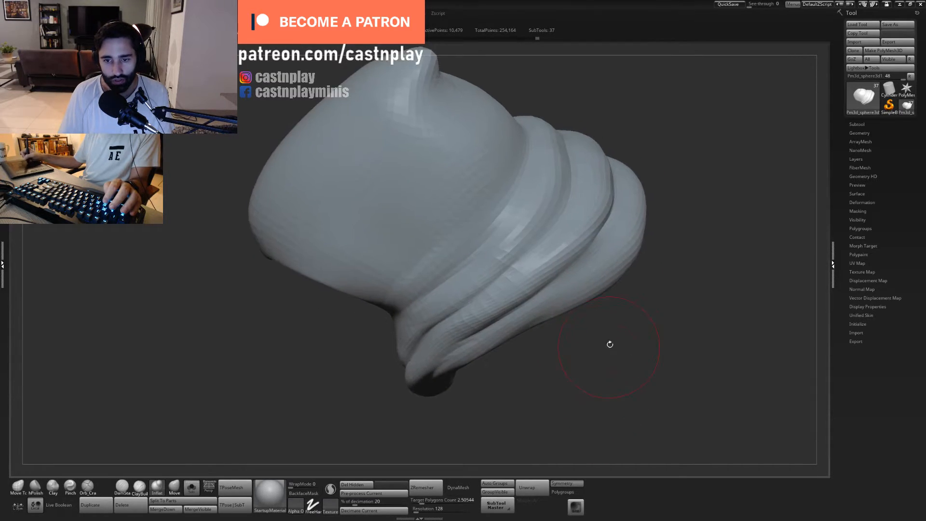
pyautogui.moveTo(546, 364); pyautogui.dragTo(528, 321)
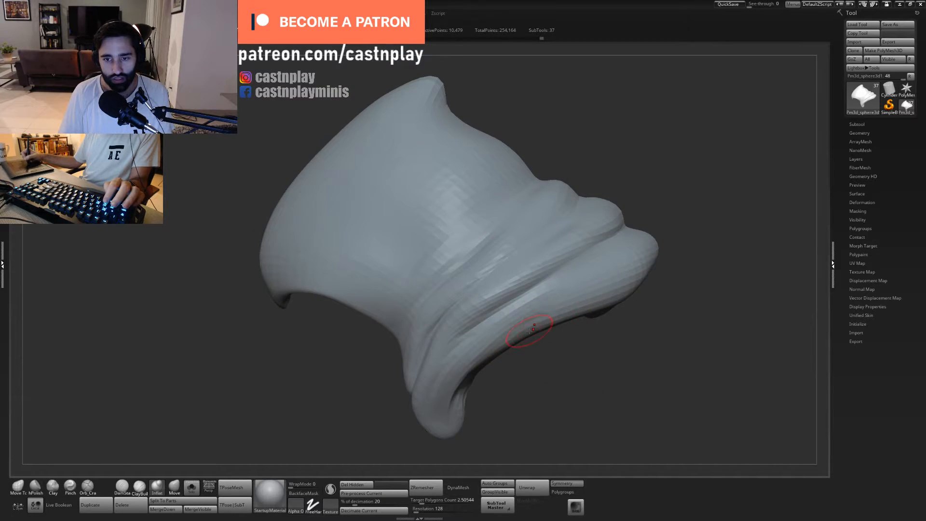
pyautogui.moveTo(487, 427); pyautogui.dragTo(487, 382)
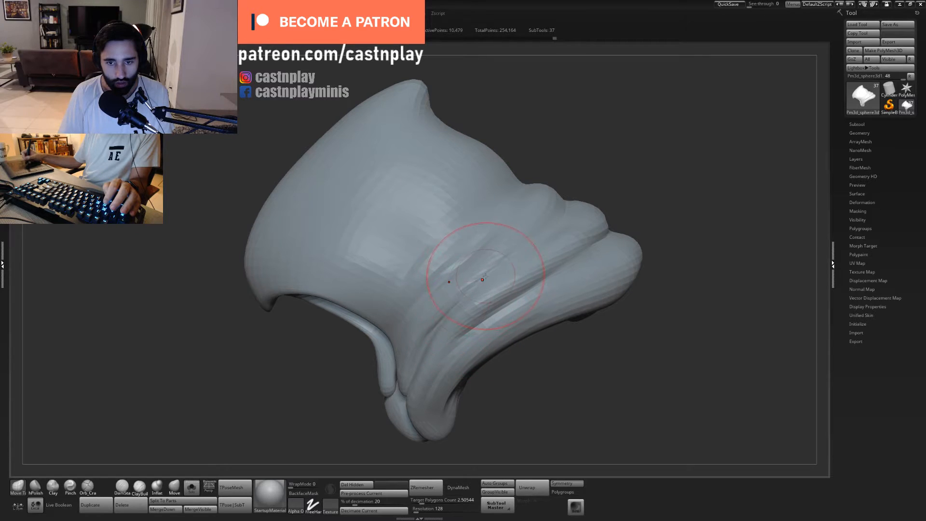
# - Subdivide the hood mesh once, with a resized Orb_Cracks brush chosen for creasing its neck folds
pyautogui.press('f')
pyautogui.moveTo(551, 395); pyautogui.dragTo(574, 364)
pyautogui.hotkey('ctrl', 'z')
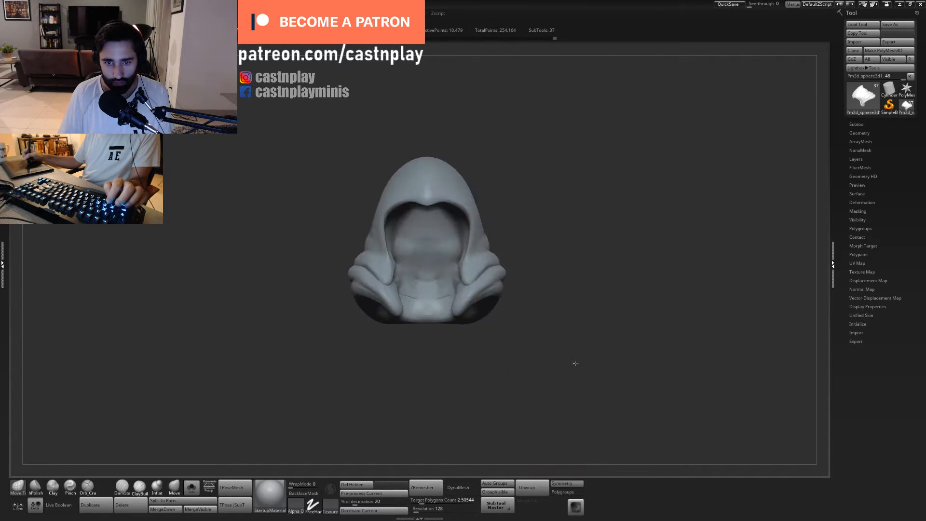
pyautogui.moveTo(566, 301)
pyautogui.mouseDown()
pyautogui.moveTo(559, 270)
pyautogui.moveTo(523, 220)
pyautogui.moveTo(560, 235)
pyautogui.mouseUp()
pyautogui.press('5')
pyautogui.moveTo(497, 240); pyautogui.dragTo(436, 270)
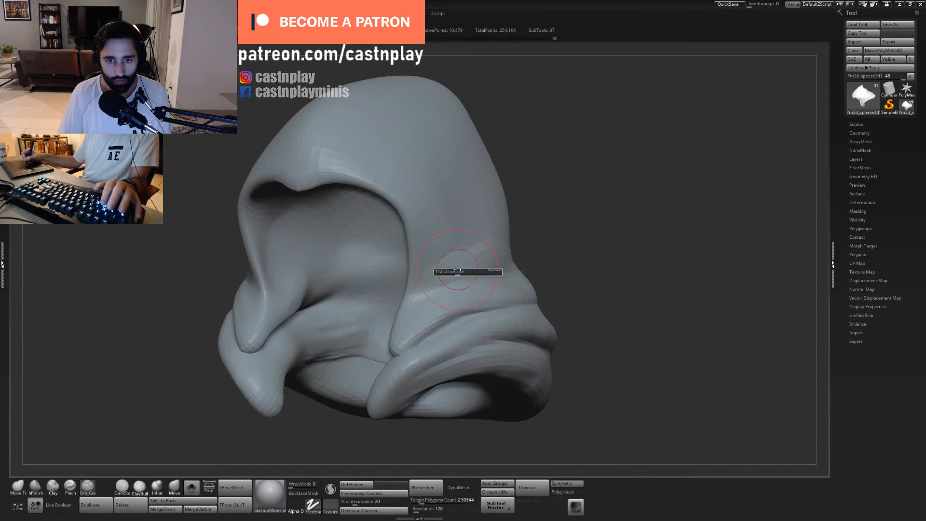
pyautogui.moveTo(531, 247)
pyautogui.mouseDown()
pyautogui.moveTo(542, 220)
pyautogui.moveTo(502, 270)
pyautogui.mouseUp()
pyautogui.hotkey('ctrl', 'd')
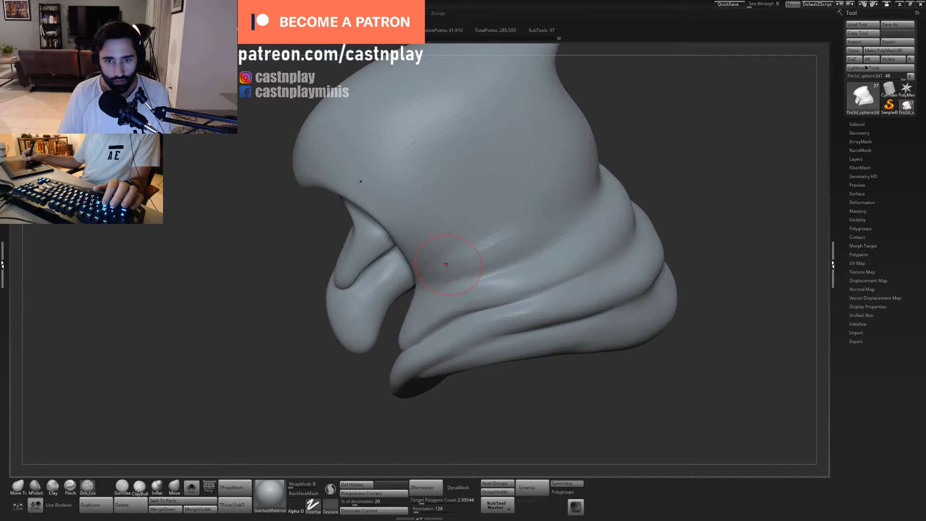
# - Carve creases along the upper cloth folds at the side of the hood's neck with Orb_Cracks
pyautogui.moveTo(444, 264); pyautogui.dragTo(515, 234)
pyautogui.moveTo(453, 281); pyautogui.dragTo(521, 261)
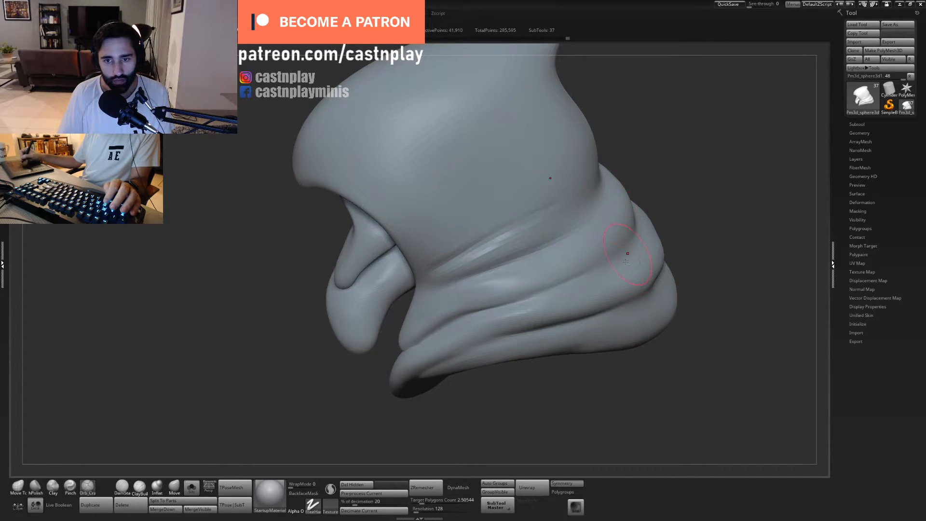
pyautogui.press('f')
pyautogui.moveTo(549, 362)
pyautogui.mouseDown()
pyautogui.moveTo(605, 211)
pyautogui.moveTo(607, 252)
pyautogui.moveTo(578, 243)
pyautogui.moveTo(559, 298)
pyautogui.moveTo(536, 275)
pyautogui.moveTo(471, 293)
pyautogui.mouseUp()
pyautogui.hotkey('ctrl', 'z')
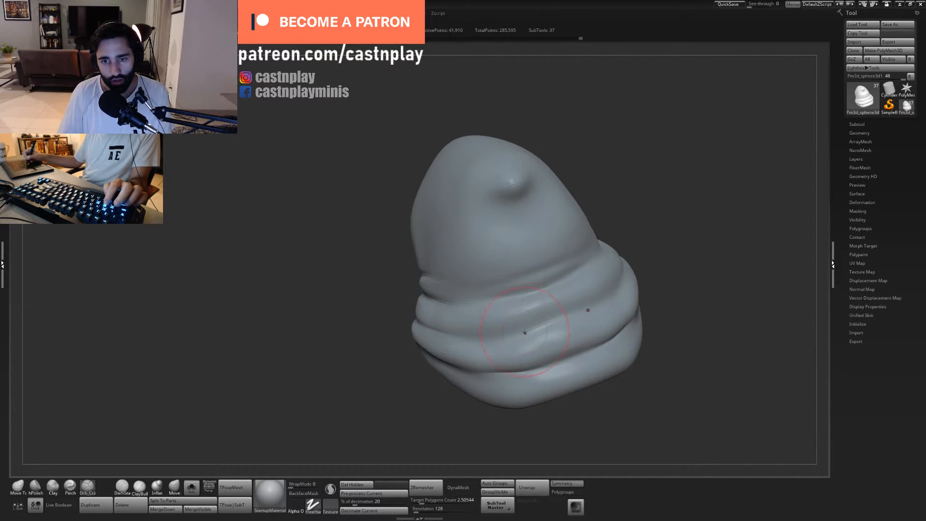
# - Deepen the grooves between the folds across the back of the hood with a smaller Orb_Cracks brush
pyautogui.press('s')
pyautogui.moveTo(562, 315); pyautogui.dragTo(551, 315)
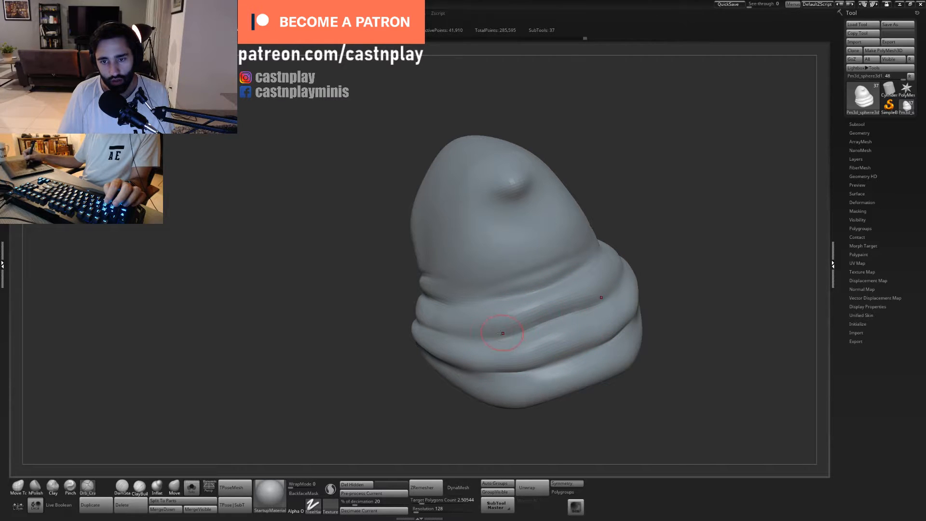
pyautogui.moveTo(502, 333)
pyautogui.mouseDown()
pyautogui.moveTo(572, 307)
pyautogui.moveTo(536, 317)
pyautogui.mouseUp()
pyautogui.hotkey('ctrl', 'z')
pyautogui.moveTo(472, 417)
pyautogui.mouseDown()
pyautogui.moveTo(442, 390)
pyautogui.moveTo(510, 443)
pyautogui.moveTo(546, 419)
pyautogui.moveTo(525, 386)
pyautogui.mouseUp()
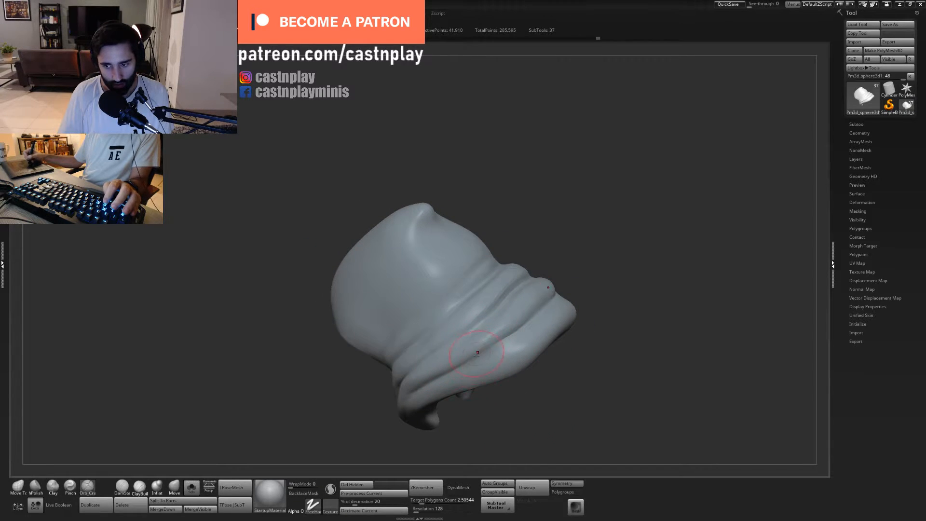
pyautogui.moveTo(471, 418); pyautogui.dragTo(462, 423)
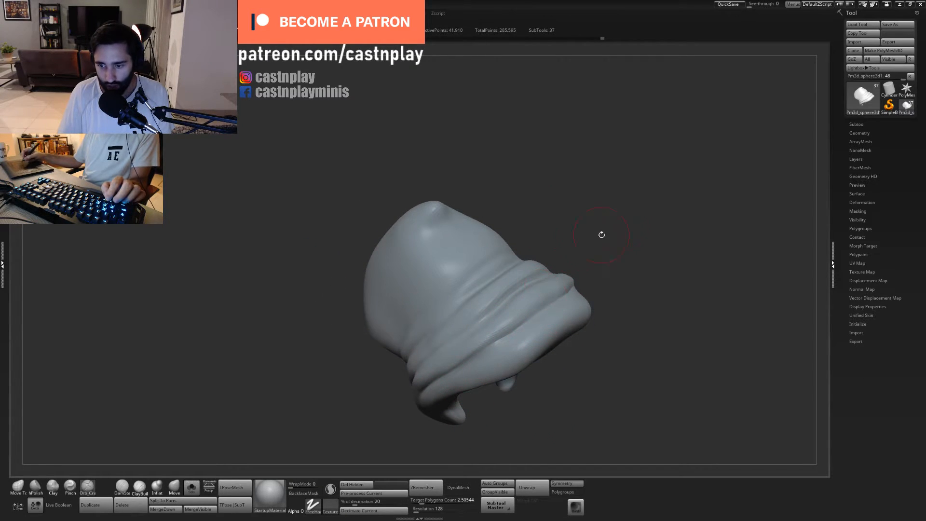
pyautogui.moveTo(585, 233); pyautogui.dragTo(574, 198)
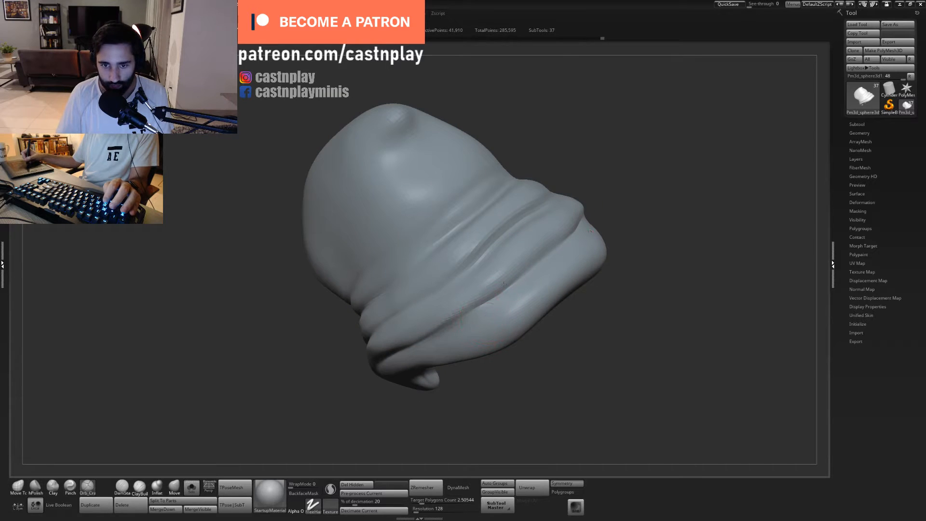
pyautogui.moveTo(504, 283); pyautogui.dragTo(553, 239)
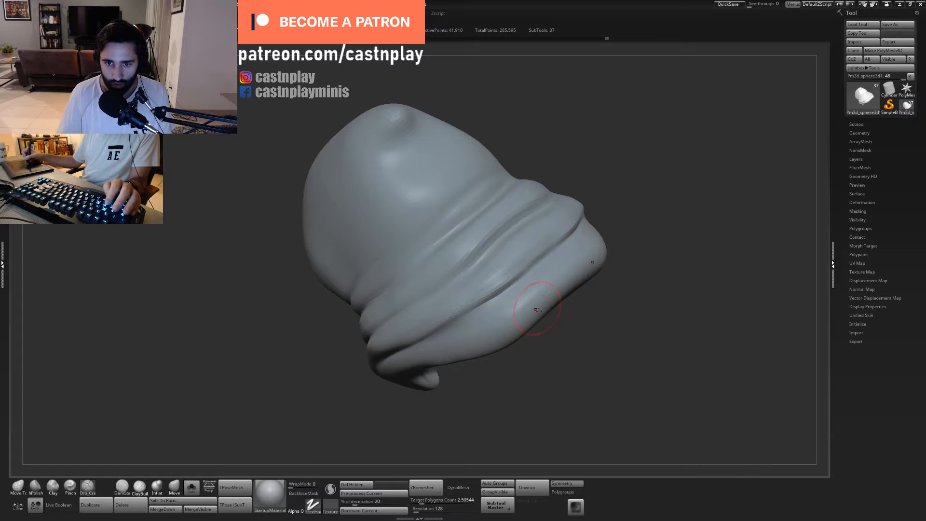
# - Flatten the lowest fold along the hood's rear hem with a resized hPolish brush
pyautogui.moveTo(538, 309); pyautogui.dragTo(555, 302, button='right')
pyautogui.keyDown('shift'); pyautogui.moveTo(558, 289); pyautogui.dragTo(536, 304); pyautogui.keyUp('shift')
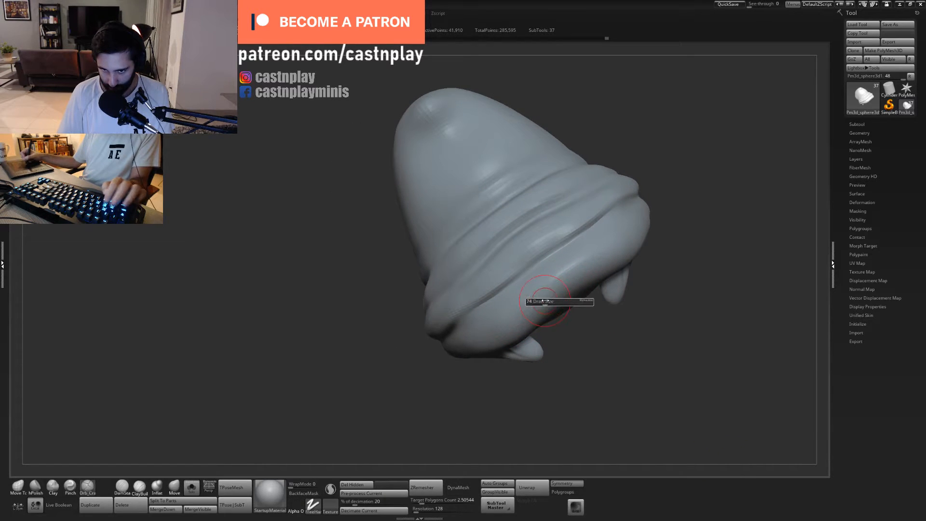
pyautogui.moveTo(555, 372)
pyautogui.mouseDown(button='right')
pyautogui.moveTo(558, 343)
pyautogui.moveTo(578, 346)
pyautogui.moveTo(523, 332)
pyautogui.mouseUp(button='right')
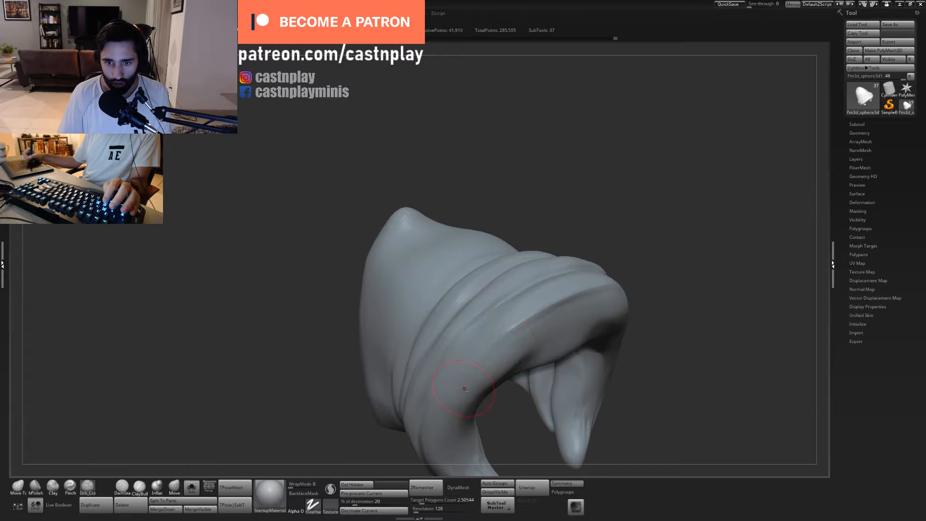
pyautogui.moveTo(596, 227); pyautogui.dragTo(515, 315, button='right')
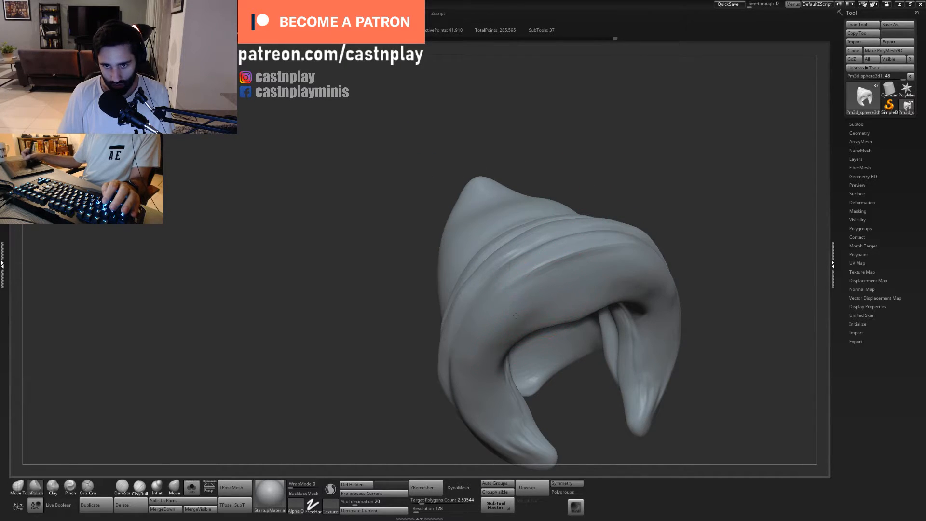
pyautogui.moveTo(532, 233)
pyautogui.mouseDown(button='right')
pyautogui.moveTo(569, 176)
pyautogui.moveTo(612, 168)
pyautogui.moveTo(599, 162)
pyautogui.moveTo(620, 166)
pyautogui.moveTo(617, 178)
pyautogui.mouseUp(button='right')
pyautogui.keyDown('shift'); pyautogui.moveTo(553, 252); pyautogui.dragTo(532, 270); pyautogui.keyUp('shift')
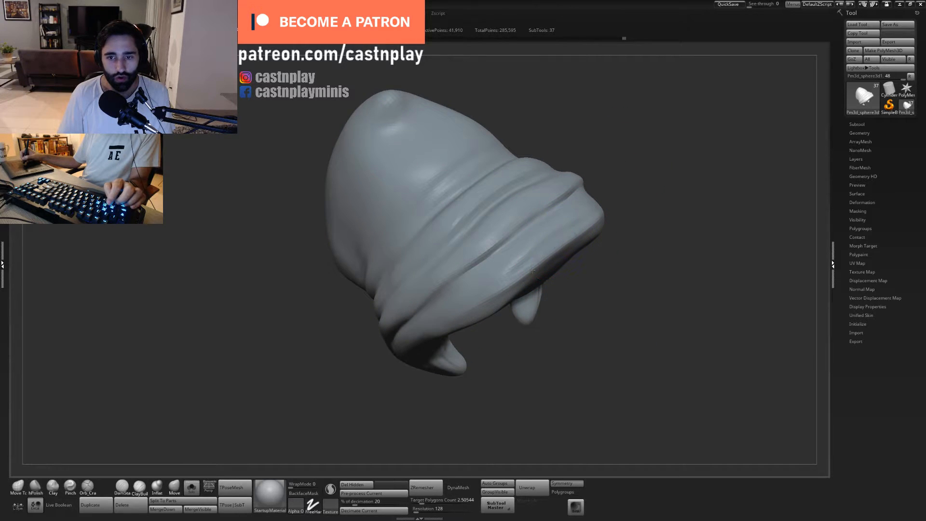
pyautogui.moveTo(494, 318); pyautogui.dragTo(620, 374, button='right')
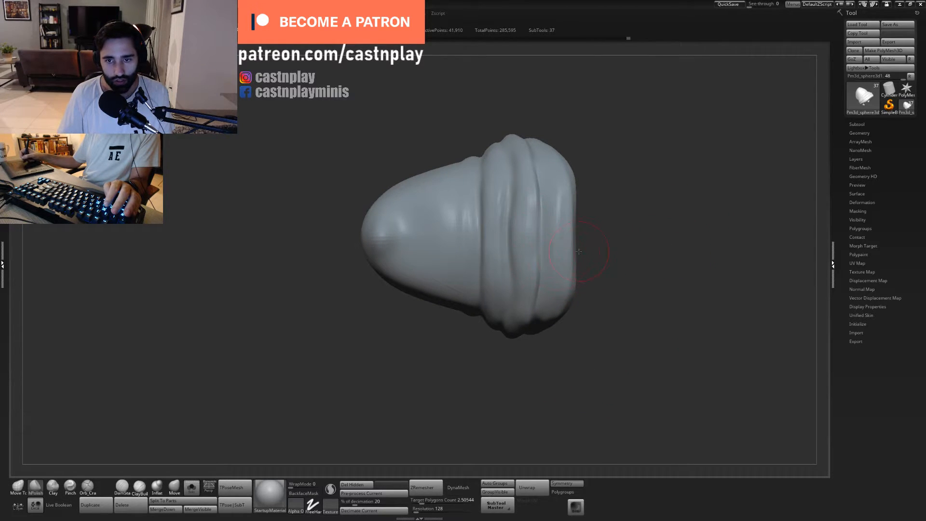
# - Shift the folds at the back of the hood with a resized Move Topological brush to vary their flow
pyautogui.press('1')
pyautogui.moveTo(505, 234)
pyautogui.mouseDown()
pyautogui.moveTo(519, 240)
pyautogui.moveTo(484, 203)
pyautogui.mouseUp()
pyautogui.press('s')
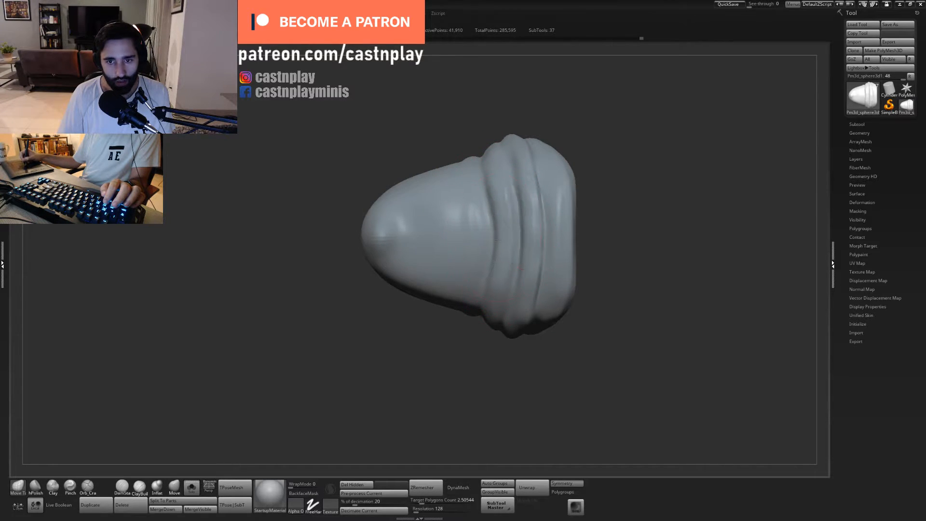
# - Polish the ridges of the hood's back folds with hPolish, undoing an unwanted stroke
pyautogui.moveTo(627, 231); pyautogui.dragTo(498, 261)
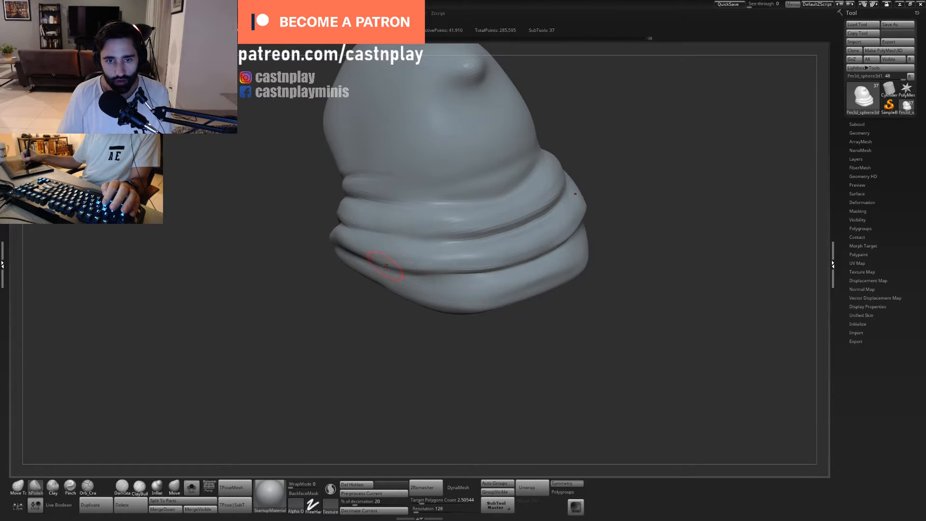
pyautogui.moveTo(450, 261); pyautogui.dragTo(502, 258)
pyautogui.hotkey('ctrl', 'z')
pyautogui.moveTo(553, 231); pyautogui.dragTo(565, 228)
pyautogui.moveTo(613, 257); pyautogui.dragTo(649, 256)
# - Tighten the creases between the hood's back folds with an enlarged Pinch brush
pyautogui.press('4')
pyautogui.press('5')
pyautogui.press('4')
pyautogui.press('s')
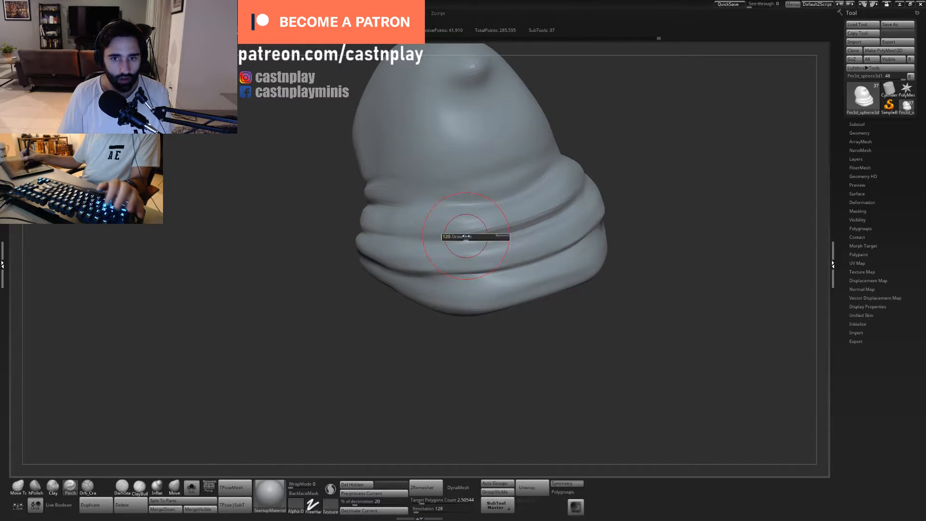
pyautogui.press('s')
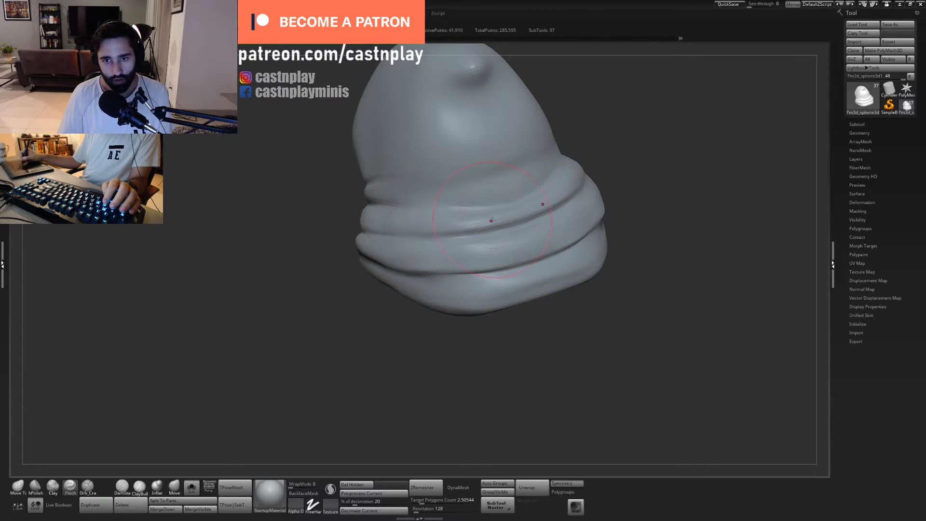
pyautogui.moveTo(534, 207)
pyautogui.mouseDown()
pyautogui.moveTo(558, 232)
pyautogui.moveTo(528, 241)
pyautogui.moveTo(534, 229)
pyautogui.moveTo(492, 256)
pyautogui.mouseUp()
pyautogui.moveTo(608, 271)
pyautogui.keyDown('alt'); pyautogui.mouseDown()
pyautogui.moveTo(572, 167)
pyautogui.moveTo(581, 270)
pyautogui.mouseUp(); pyautogui.keyUp('alt')
# - Recut the two lower back creases toward the side of the hood with Orb_Cracks, undoing unwanted strokes
pyautogui.press('5')
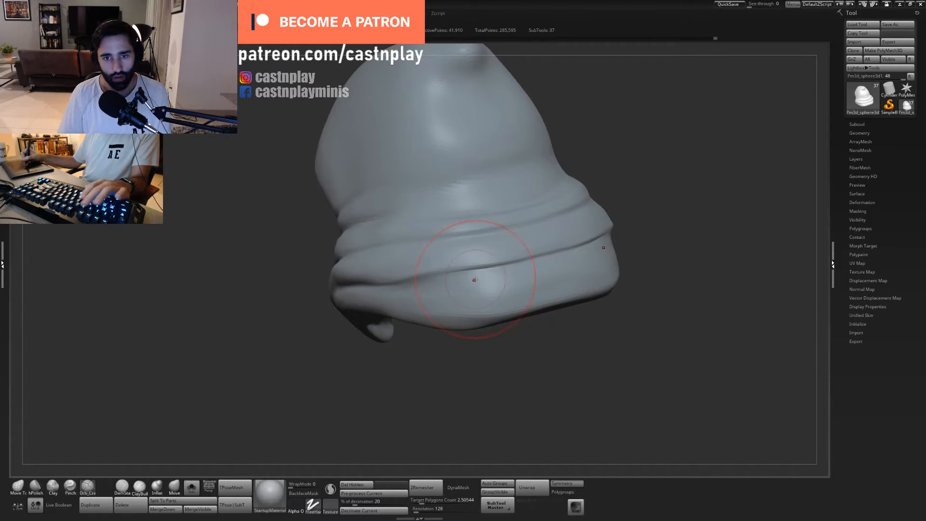
pyautogui.hotkey('ctrl', 'z')
pyautogui.moveTo(382, 289); pyautogui.dragTo(410, 288)
pyautogui.hotkey('ctrl', 'z')
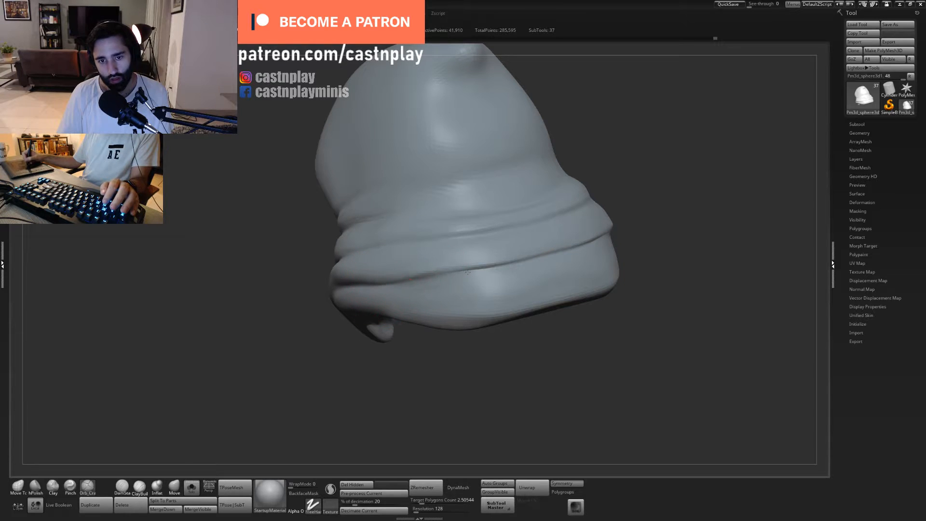
pyautogui.moveTo(468, 272); pyautogui.dragTo(606, 235)
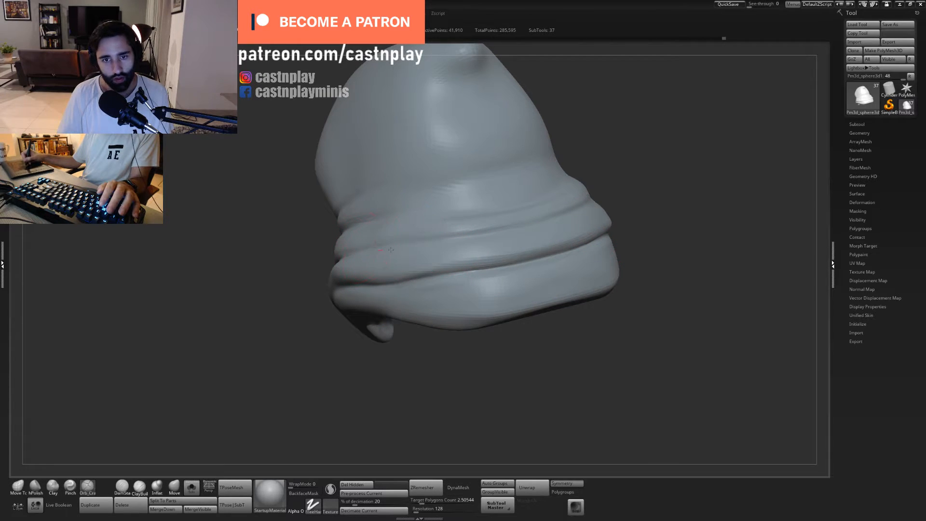
pyautogui.moveTo(475, 235); pyautogui.dragTo(570, 215)
pyautogui.moveTo(620, 151)
pyautogui.mouseDown()
pyautogui.moveTo(636, 232)
pyautogui.moveTo(615, 161)
pyautogui.mouseUp()
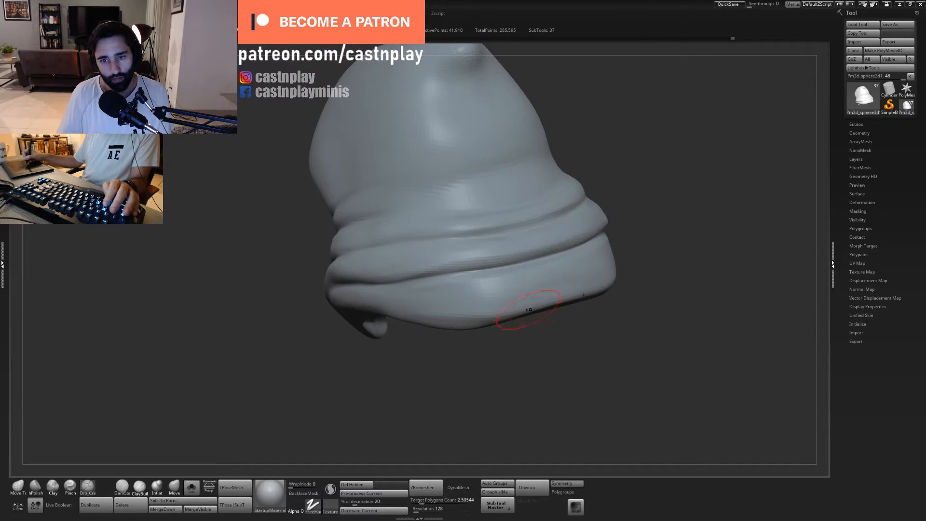
# - Swell the folds from the back round to the side of the hood with Inflat and smooth them
pyautogui.click(155, 485)
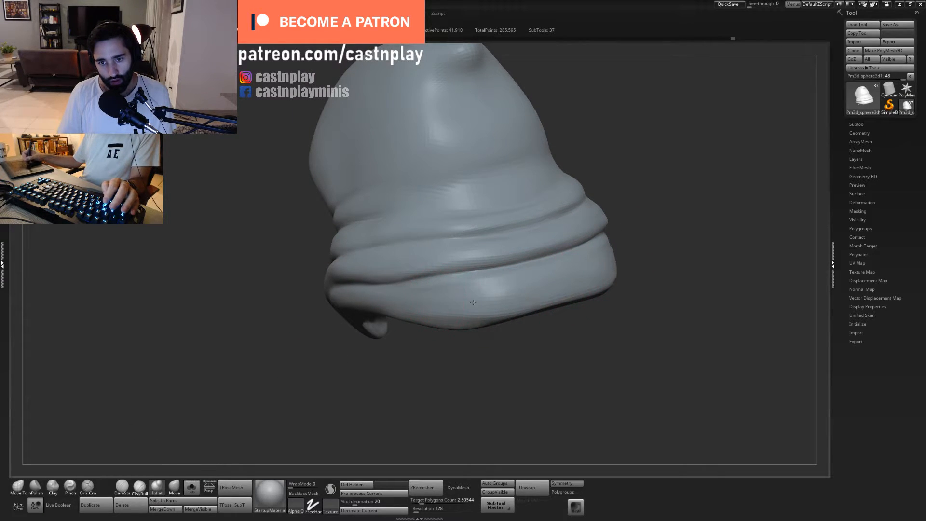
pyautogui.keyDown('alt'); pyautogui.moveTo(578, 388); pyautogui.dragTo(529, 361); pyautogui.keyUp('alt')
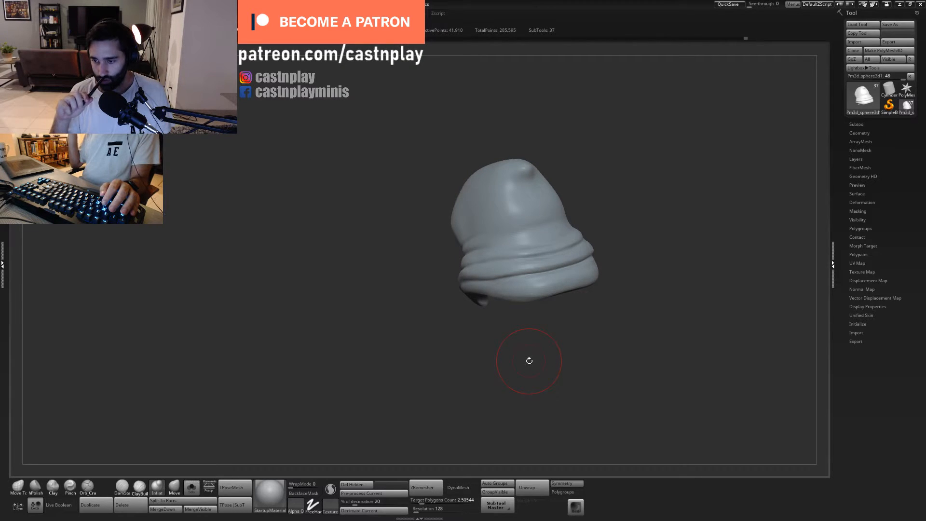
pyautogui.moveTo(621, 372)
pyautogui.mouseDown()
pyautogui.moveTo(614, 346)
pyautogui.moveTo(572, 352)
pyautogui.moveTo(587, 355)
pyautogui.moveTo(594, 336)
pyautogui.mouseUp()
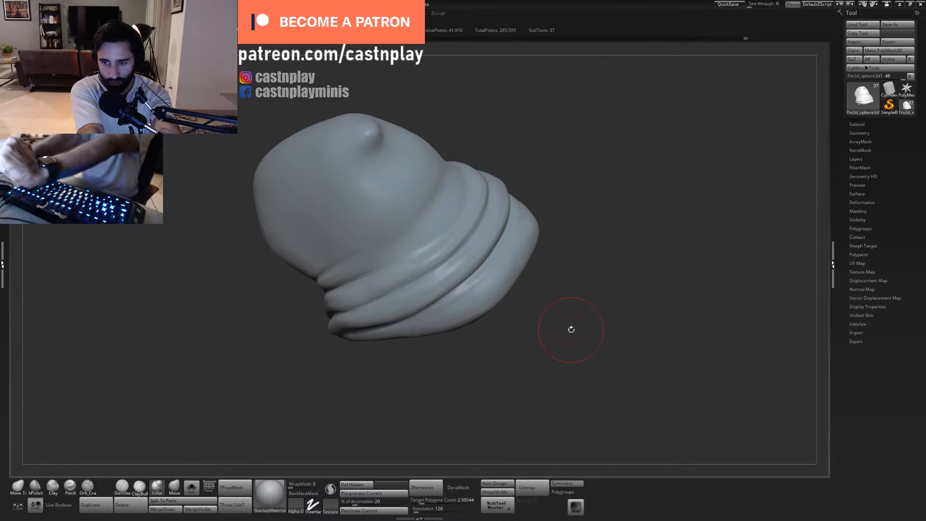
pyautogui.moveTo(576, 213)
pyautogui.mouseDown()
pyautogui.moveTo(568, 201)
pyautogui.moveTo(558, 217)
pyautogui.mouseUp()
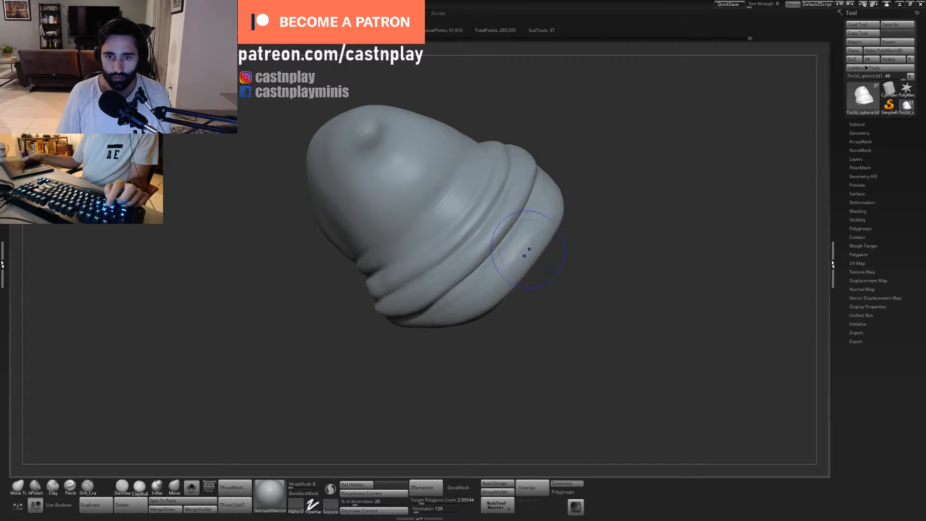
pyautogui.moveTo(479, 324); pyautogui.dragTo(583, 257)
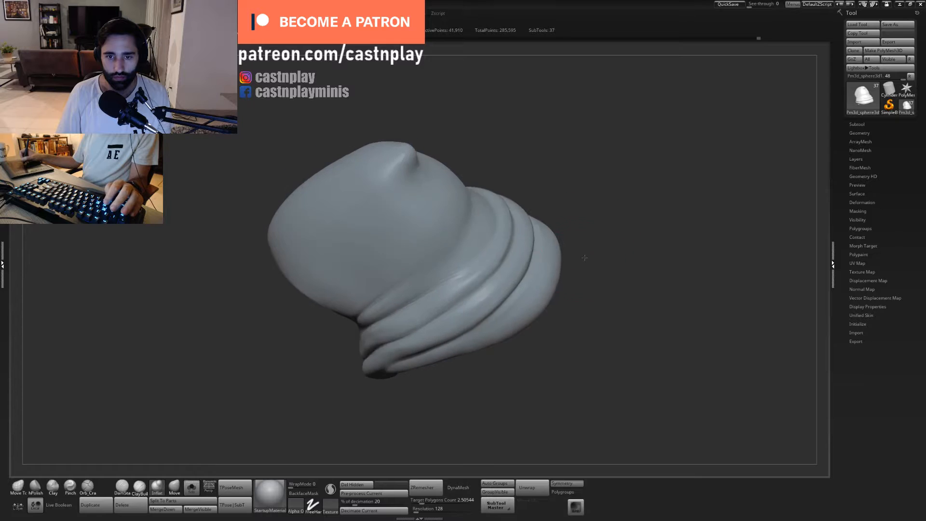
pyautogui.moveTo(366, 386); pyautogui.dragTo(564, 305)
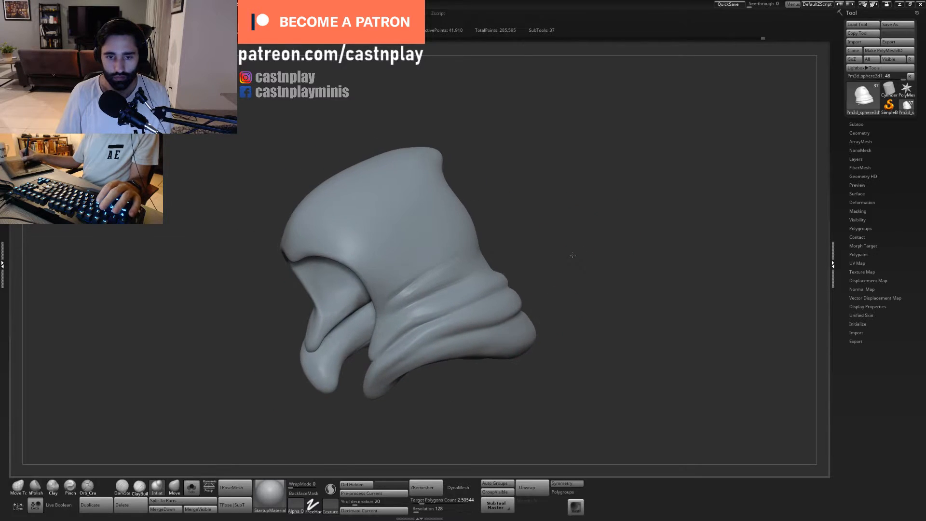
# - Crease the lower fold at the side of the hood's neck with Orb_Cracks
pyautogui.keyDown('alt'); pyautogui.moveTo(572, 256); pyautogui.dragTo(574, 309); pyautogui.keyUp('alt')
pyautogui.press('5')
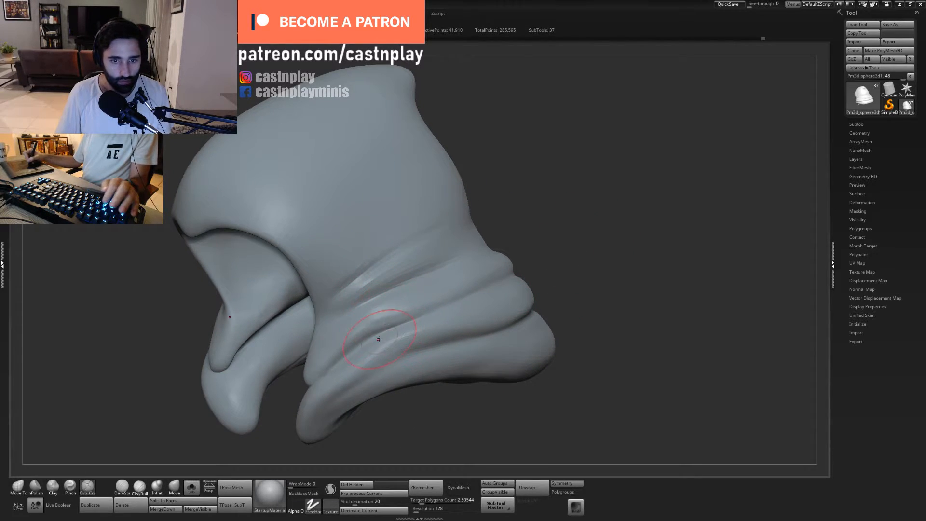
pyautogui.moveTo(379, 339); pyautogui.dragTo(363, 346)
pyautogui.keyDown('alt'); pyautogui.moveTo(569, 289); pyautogui.dragTo(567, 241); pyautogui.keyUp('alt')
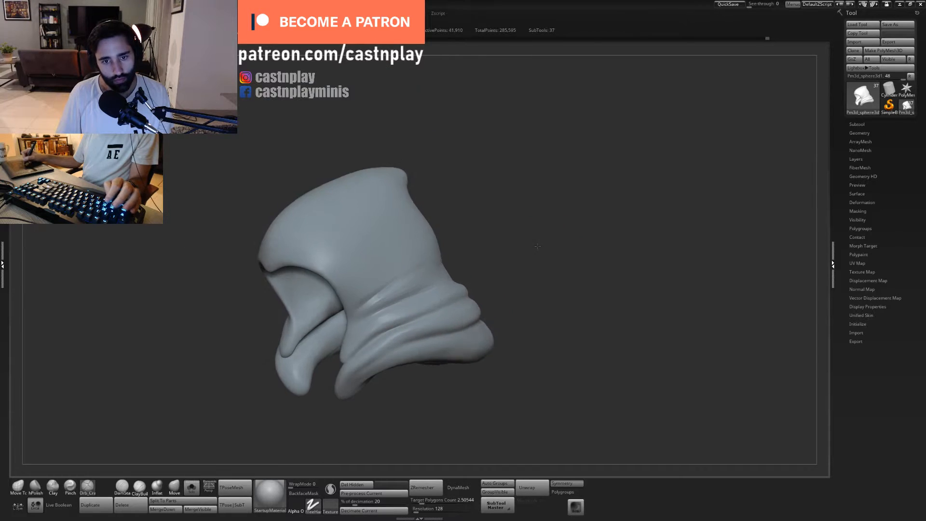
pyautogui.moveTo(357, 385)
pyautogui.keyDown('shift'); pyautogui.mouseDown()
pyautogui.moveTo(500, 248)
pyautogui.moveTo(588, 216)
pyautogui.mouseUp(); pyautogui.keyUp('shift')
# - Nudge the hood's side outline with Move Topological and turn off Solo mode to show the whole bust
pyautogui.press('1')
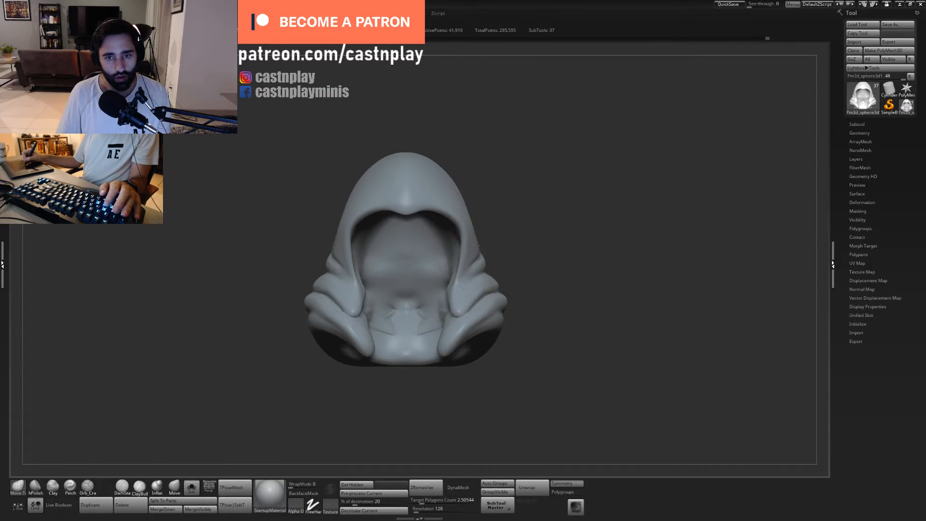
pyautogui.moveTo(476, 248); pyautogui.dragTo(472, 248)
pyautogui.click(191, 488)
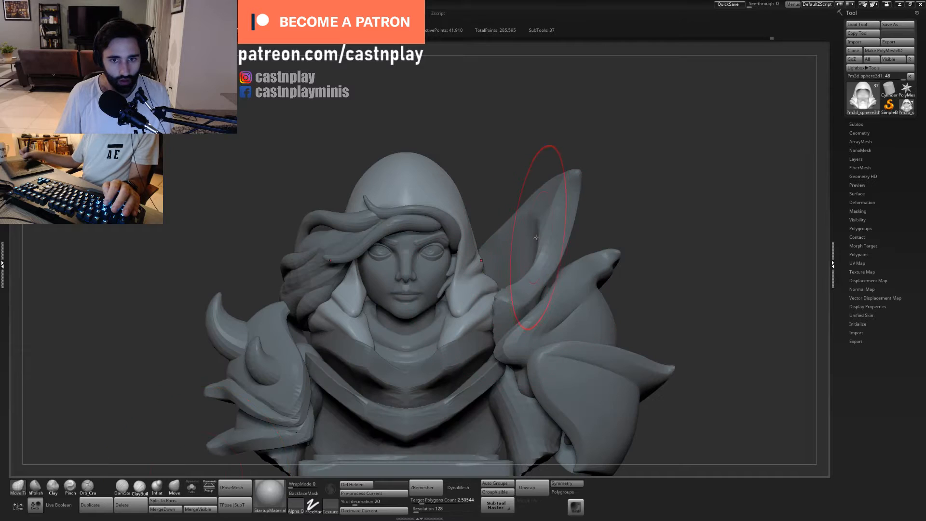
pyautogui.moveTo(503, 200); pyautogui.dragTo(489, 241)
pyautogui.press('f')
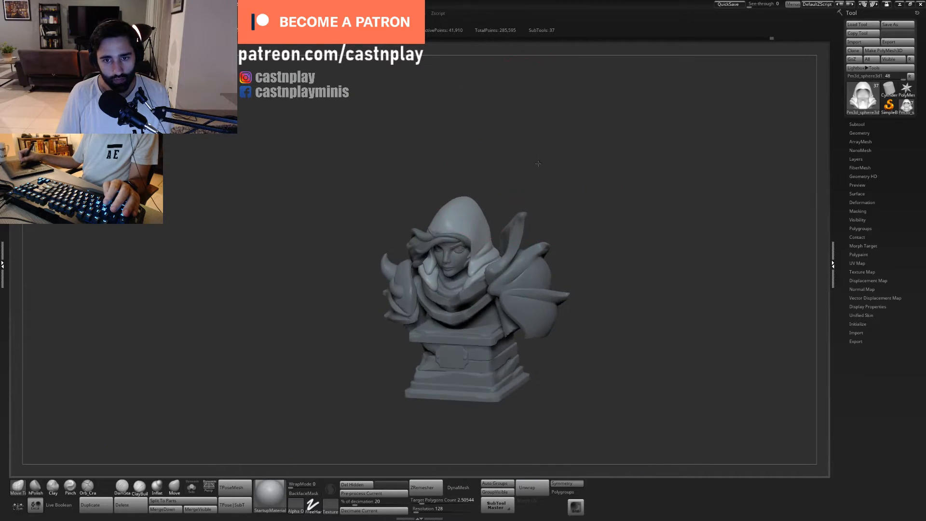
pyautogui.press('f')
# - Polish the lowest cloth fold across the hood's back with hPolish at an adjusted brush size and smooth its edge
pyautogui.moveTo(537, 164); pyautogui.dragTo(506, 212)
pyautogui.moveTo(524, 140)
pyautogui.mouseDown()
pyautogui.moveTo(504, 129)
pyautogui.moveTo(624, 141)
pyautogui.moveTo(514, 176)
pyautogui.moveTo(480, 174)
pyautogui.moveTo(506, 241)
pyautogui.mouseUp()
pyautogui.moveTo(545, 370)
pyautogui.mouseDown(button='right')
pyautogui.moveTo(540, 336)
pyautogui.moveTo(554, 381)
pyautogui.moveTo(539, 338)
pyautogui.moveTo(504, 297)
pyautogui.mouseUp(button='right')
pyautogui.press('2')
pyautogui.press('s')
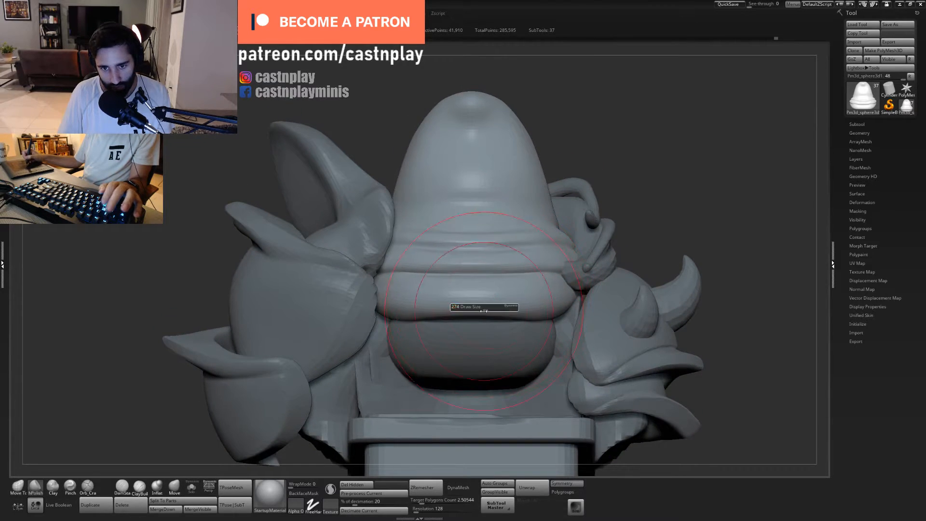
pyautogui.click(467, 307)
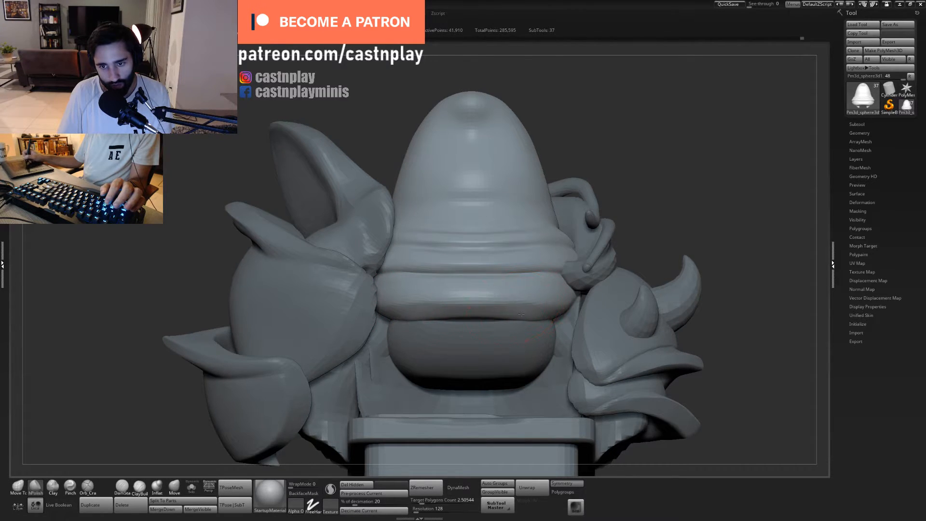
pyautogui.keyDown('ctrl'); pyautogui.moveTo(580, 297); pyautogui.dragTo(461, 254, button='right'); pyautogui.keyUp('ctrl')
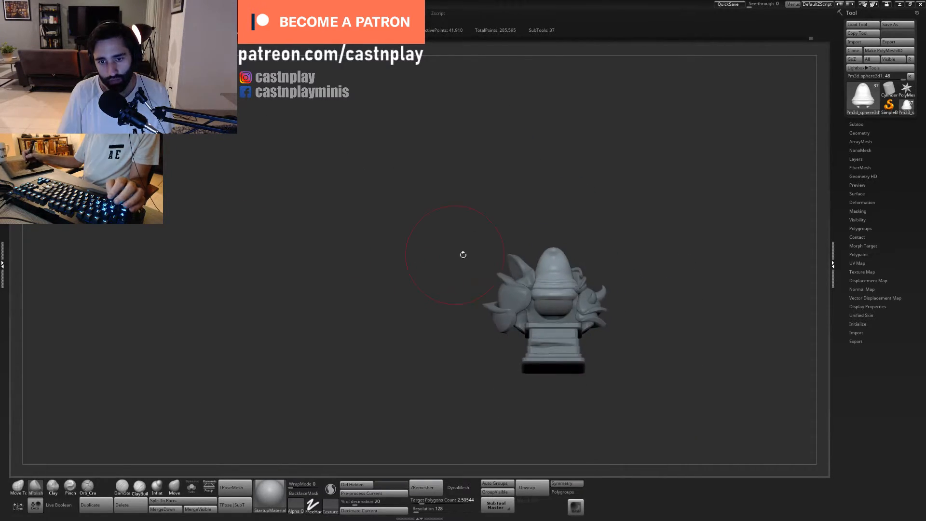
pyautogui.moveTo(615, 275)
pyautogui.keyDown('alt'); pyautogui.mouseDown(button='right')
pyautogui.moveTo(496, 256)
pyautogui.moveTo(569, 243)
pyautogui.moveTo(543, 226)
pyautogui.moveTo(497, 316)
pyautogui.mouseUp(button='right'); pyautogui.keyUp('alt')
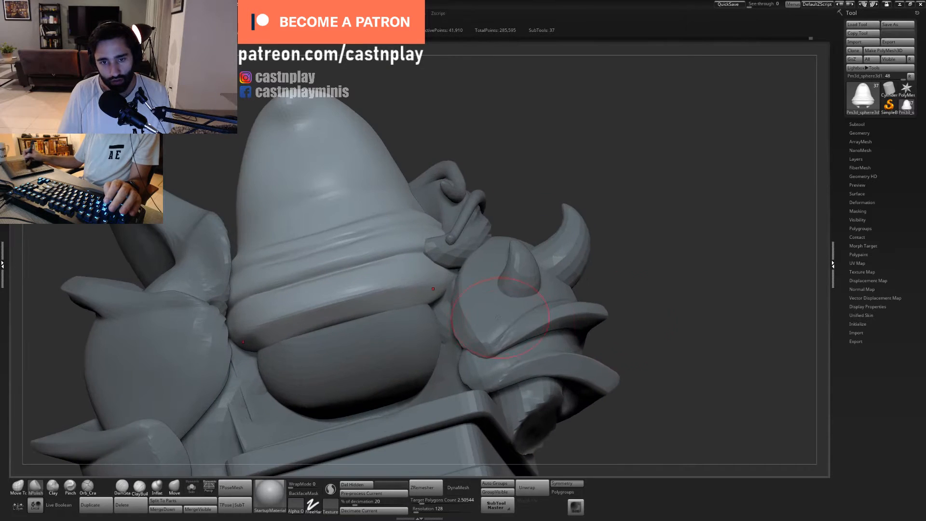
pyautogui.keyDown('alt'); pyautogui.moveTo(419, 299); pyautogui.dragTo(466, 288, button='right'); pyautogui.keyUp('alt')
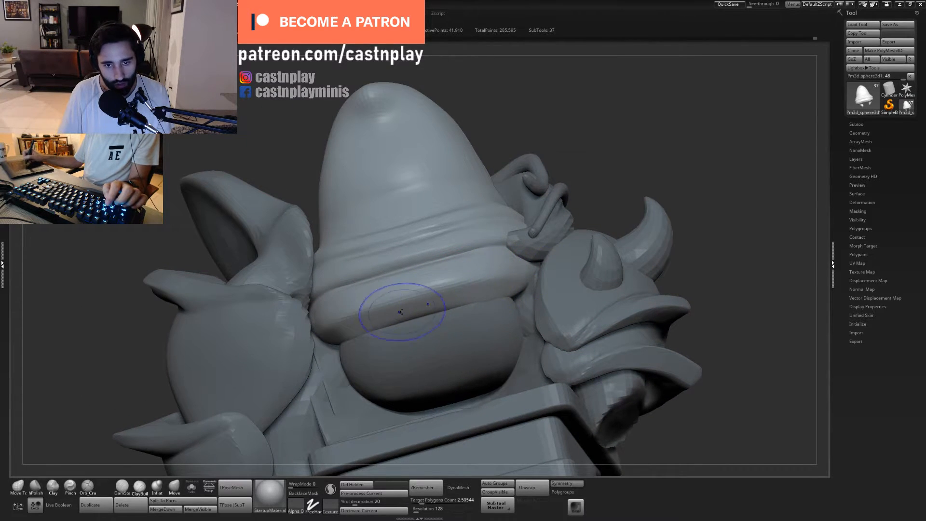
pyautogui.keyDown('shift'); pyautogui.moveTo(403, 310); pyautogui.dragTo(516, 284); pyautogui.keyUp('shift')
pyautogui.keyDown('ctrl'); pyautogui.moveTo(403, 309); pyautogui.dragTo(400, 252, button='right'); pyautogui.keyUp('ctrl')
# - Cut a crease around the underside of the hood's pointed back tip with Orb_Cracks
pyautogui.moveTo(531, 222); pyautogui.dragTo(569, 211)
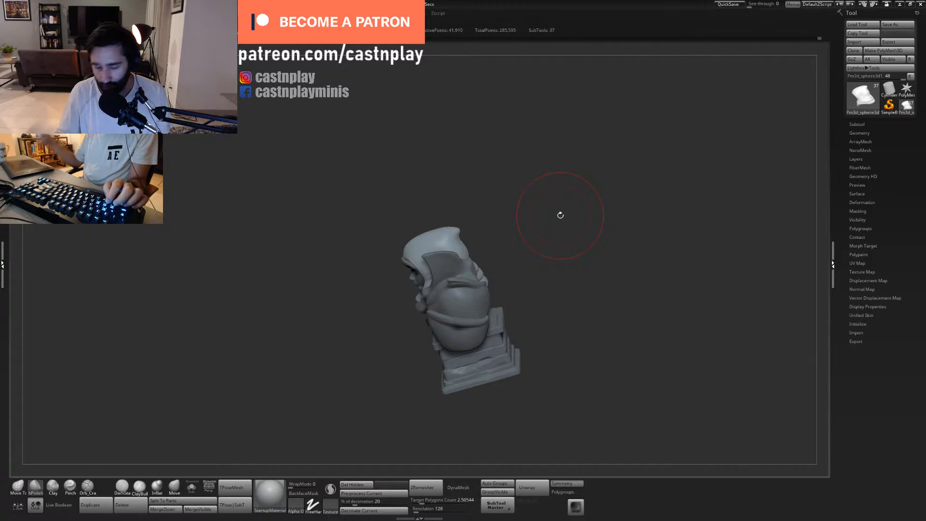
pyautogui.moveTo(545, 198)
pyautogui.keyDown('shift'); pyautogui.mouseDown()
pyautogui.moveTo(541, 217)
pyautogui.moveTo(561, 213)
pyautogui.mouseUp(); pyautogui.keyUp('shift')
pyautogui.press('5')
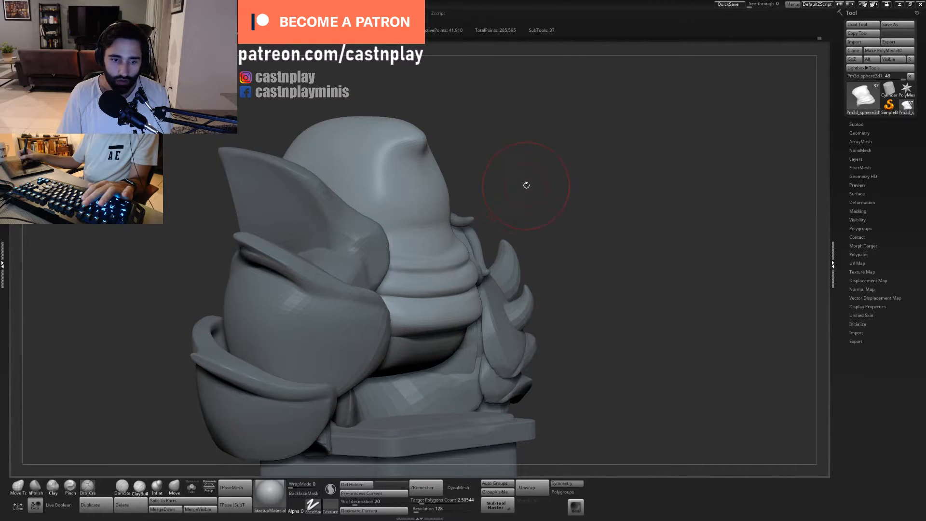
pyautogui.moveTo(531, 168)
pyautogui.mouseDown()
pyautogui.moveTo(528, 254)
pyautogui.moveTo(539, 258)
pyautogui.moveTo(537, 225)
pyautogui.mouseUp()
pyautogui.moveTo(436, 242); pyautogui.dragTo(421, 246)
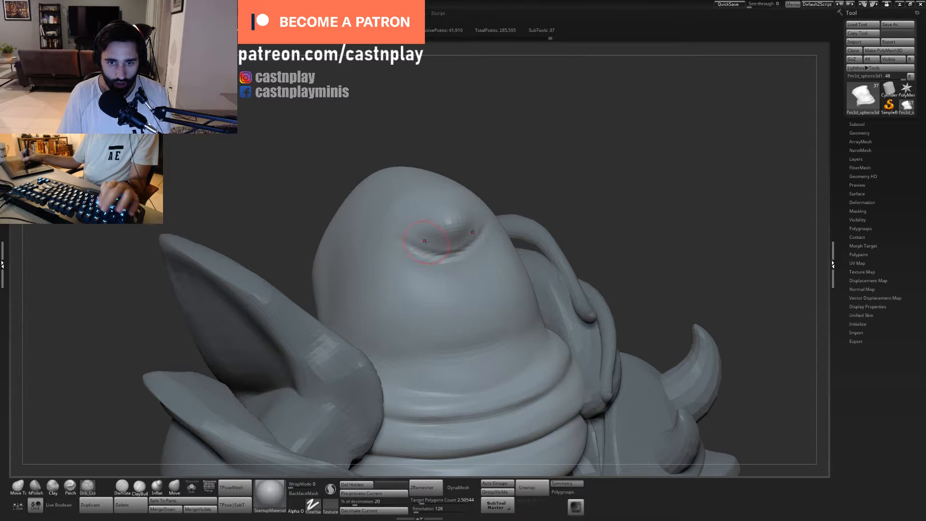
pyautogui.moveTo(425, 241)
pyautogui.mouseDown()
pyautogui.moveTo(477, 237)
pyautogui.moveTo(467, 236)
pyautogui.mouseUp()
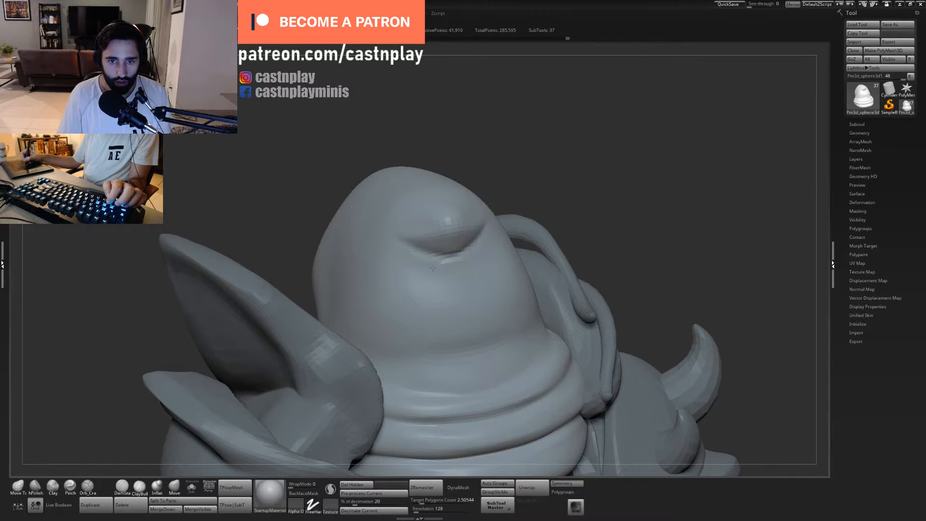
# - Try cutting extra creases below and beside the hood's pointed tip with Orb_Cracks
pyautogui.moveTo(433, 269); pyautogui.dragTo(469, 268)
pyautogui.moveTo(395, 244); pyautogui.dragTo(419, 260)
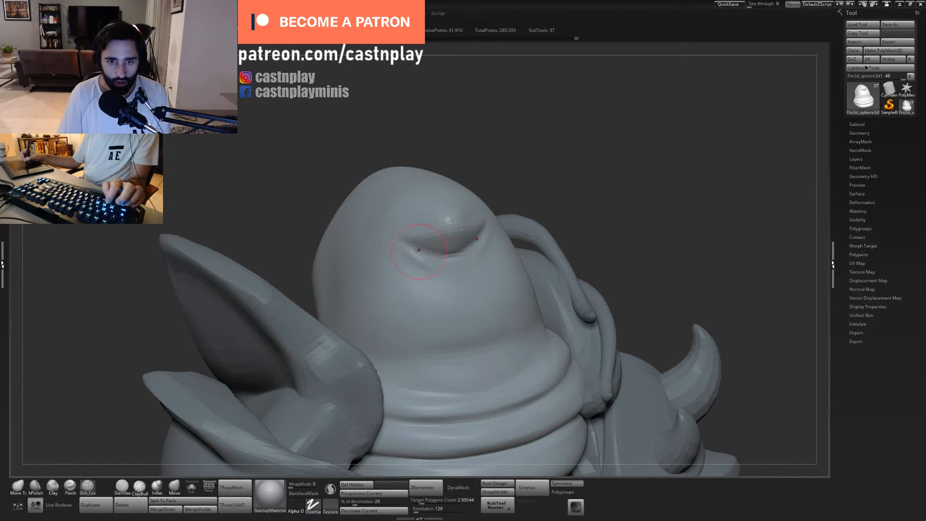
pyautogui.hotkey('ctrl', 'z')
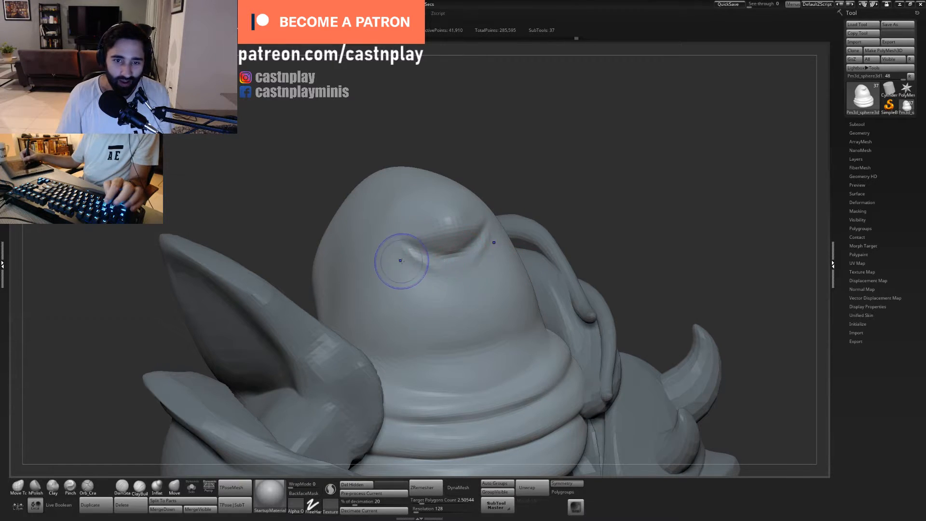
pyautogui.hotkey('ctrl', 'z')
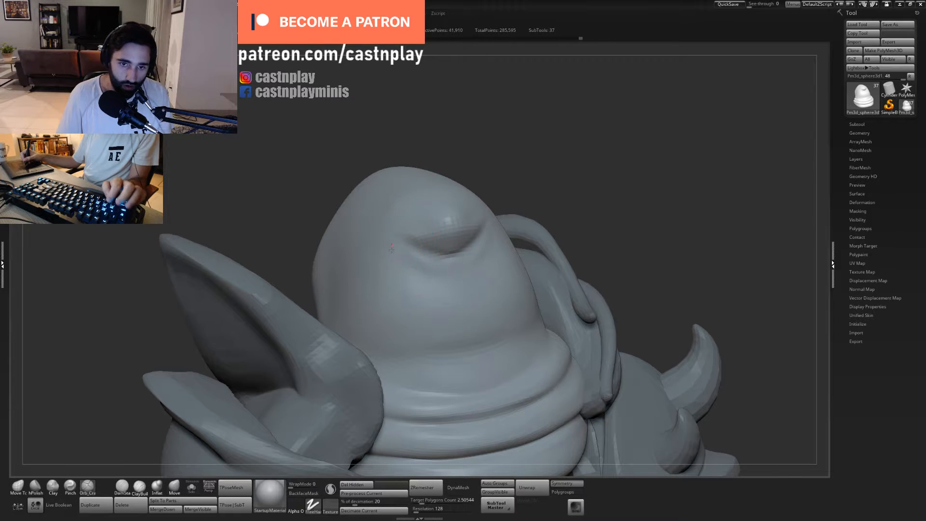
# - Crease fold lines running down from both sides of the hood's tip with Orb_Cracks, undoing an unwanted stroke
pyautogui.keyDown('shift'); pyautogui.moveTo(429, 282); pyautogui.dragTo(413, 300); pyautogui.keyUp('shift')
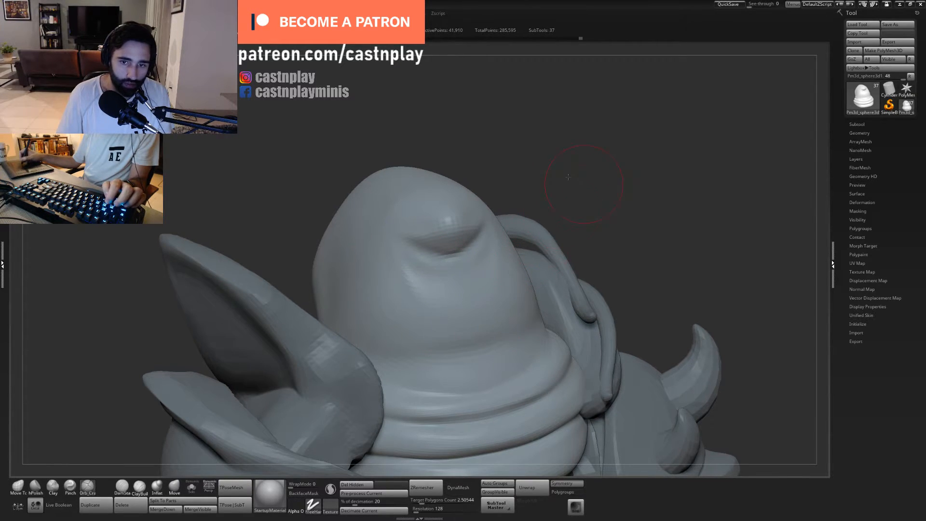
pyautogui.moveTo(583, 180)
pyautogui.keyDown('alt'); pyautogui.mouseDown()
pyautogui.moveTo(503, 185)
pyautogui.moveTo(526, 201)
pyautogui.moveTo(498, 215)
pyautogui.moveTo(476, 243)
pyautogui.moveTo(548, 223)
pyautogui.moveTo(467, 236)
pyautogui.moveTo(449, 271)
pyautogui.mouseUp(); pyautogui.keyUp('alt')
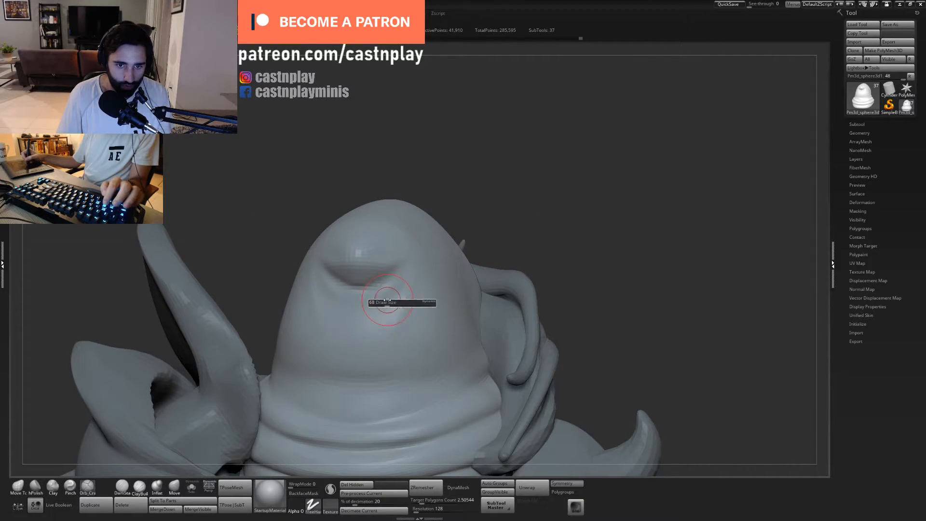
pyautogui.moveTo(374, 313)
pyautogui.keyDown('shift'); pyautogui.mouseDown()
pyautogui.moveTo(365, 313)
pyautogui.moveTo(404, 273)
pyautogui.mouseUp(); pyautogui.keyUp('shift')
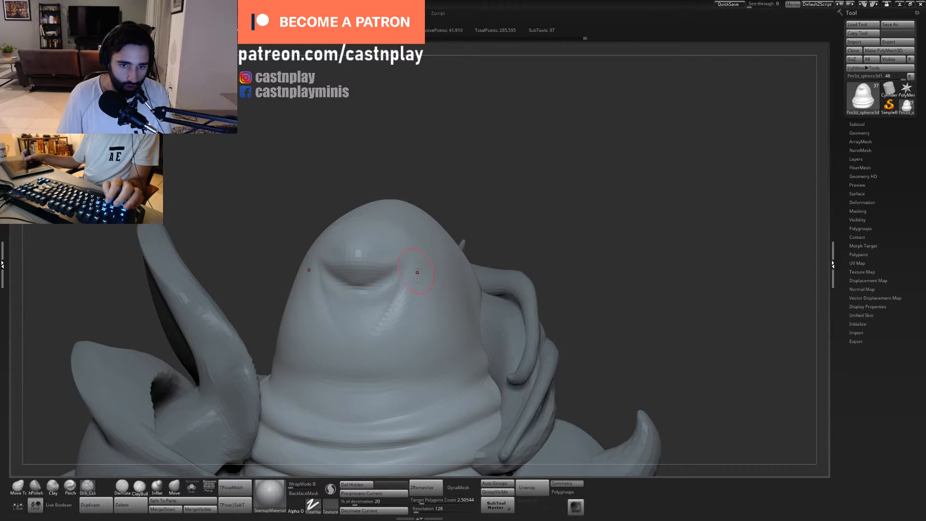
pyautogui.hotkey('ctrl', 'z')
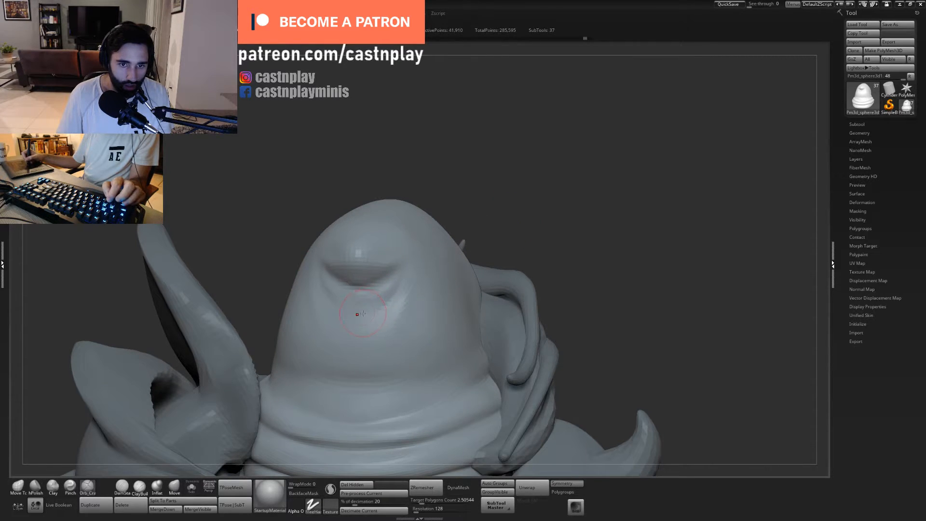
pyautogui.keyDown('alt'); pyautogui.moveTo(495, 218); pyautogui.dragTo(498, 198); pyautogui.keyUp('alt')
pyautogui.moveTo(519, 198); pyautogui.dragTo(470, 218)
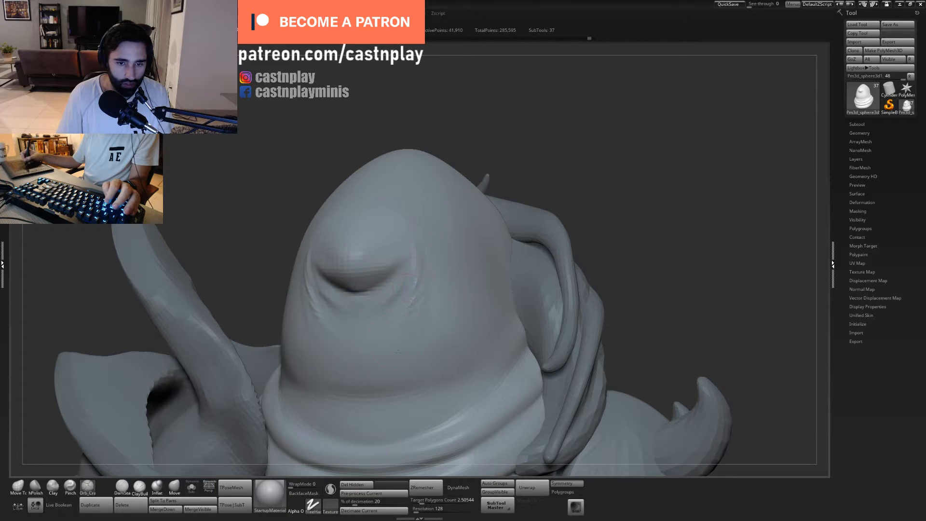
pyautogui.keyDown('alt'); pyautogui.moveTo(589, 156); pyautogui.dragTo(585, 134); pyautogui.keyUp('alt')
pyautogui.moveTo(424, 308)
pyautogui.keyDown('shift'); pyautogui.mouseDown()
pyautogui.moveTo(399, 319)
pyautogui.moveTo(421, 303)
pyautogui.moveTo(392, 301)
pyautogui.mouseUp(); pyautogui.keyUp('shift')
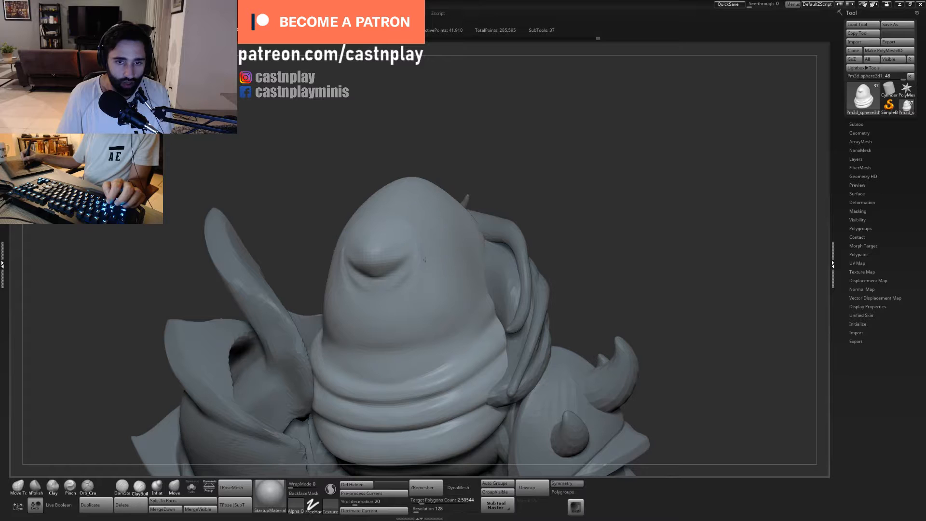
# - Nudge the hood's surface beside the pointed tip with Move Topological and adjust the brush size
pyautogui.keyDown('shift'); pyautogui.moveTo(542, 156); pyautogui.dragTo(563, 145); pyautogui.keyUp('shift')
pyautogui.press('b')
pyautogui.press('m')
pyautogui.press('t')
pyautogui.moveTo(420, 243); pyautogui.dragTo(413, 239)
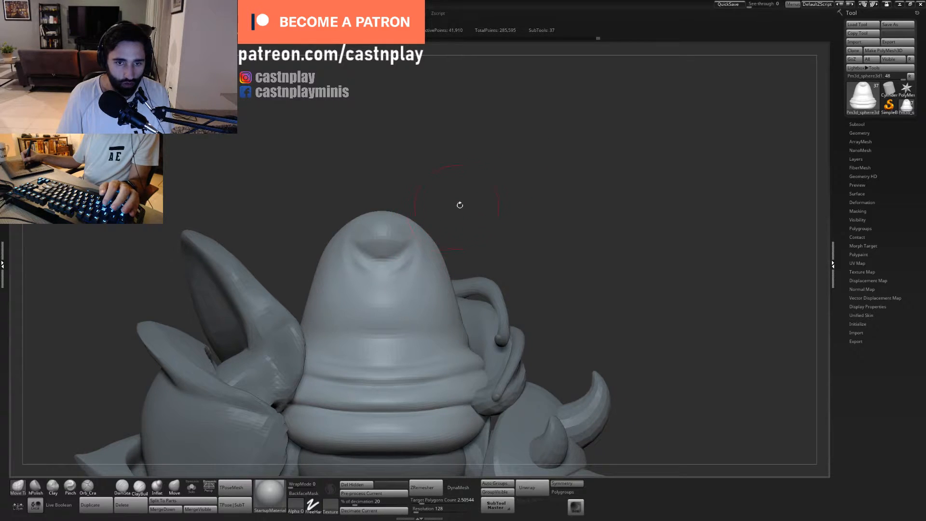
pyautogui.keyDown('shift'); pyautogui.moveTo(459, 205); pyautogui.dragTo(436, 213); pyautogui.keyUp('shift')
pyautogui.press('s')
pyautogui.click(433, 215)
pyautogui.moveTo(463, 196)
pyautogui.mouseDown()
pyautogui.moveTo(482, 193)
pyautogui.moveTo(429, 216)
pyautogui.mouseUp()
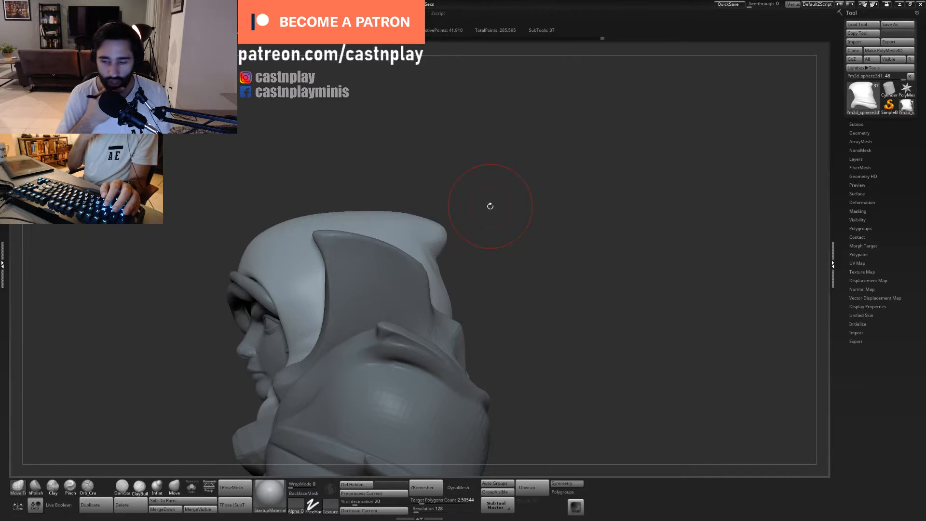
# - Reshape the top outline of the hood's crown with Move Topological using a large brush
pyautogui.moveTo(358, 204)
pyautogui.keyDown('alt'); pyautogui.mouseDown()
pyautogui.moveTo(415, 235)
pyautogui.moveTo(407, 244)
pyautogui.moveTo(403, 237)
pyautogui.mouseUp(); pyautogui.keyUp('alt')
pyautogui.press('s')
pyautogui.keyDown('alt'); pyautogui.moveTo(481, 212); pyautogui.dragTo(458, 186); pyautogui.keyUp('alt')
pyautogui.moveTo(458, 185)
pyautogui.mouseDown()
pyautogui.moveTo(519, 223)
pyautogui.moveTo(446, 262)
pyautogui.moveTo(465, 320)
pyautogui.mouseUp()
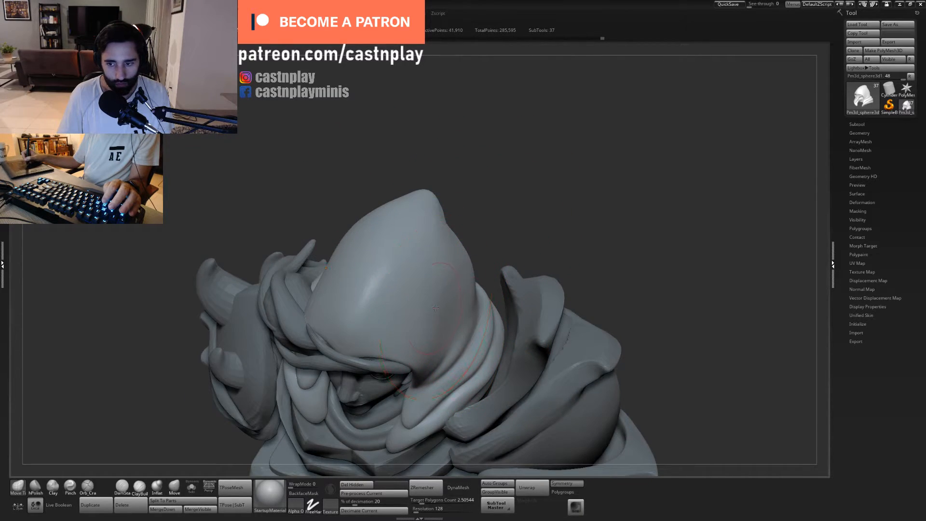
pyautogui.keyDown('alt'); pyautogui.moveTo(529, 218); pyautogui.dragTo(468, 265); pyautogui.keyUp('alt')
pyautogui.moveTo(426, 240)
pyautogui.keyDown('alt'); pyautogui.mouseDown()
pyautogui.moveTo(487, 226)
pyautogui.moveTo(472, 207)
pyautogui.mouseUp(); pyautogui.keyUp('alt')
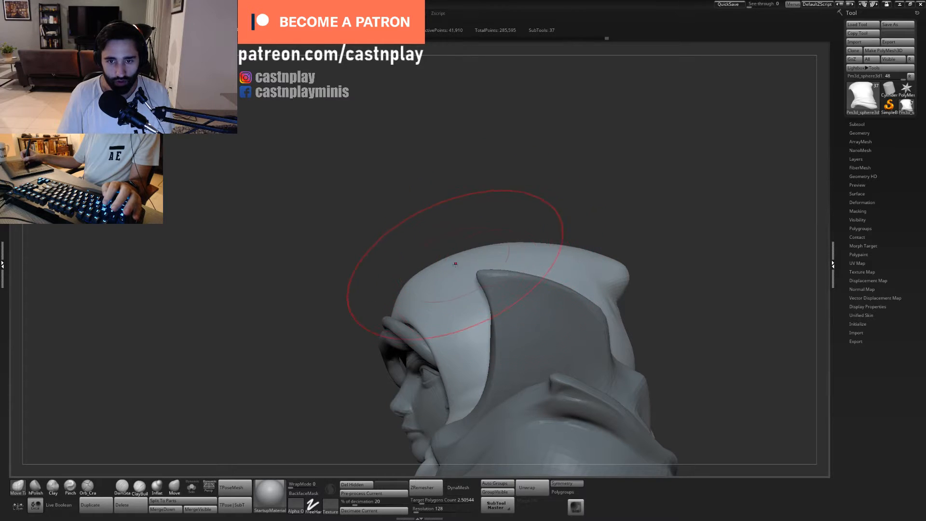
pyautogui.moveTo(447, 259); pyautogui.dragTo(459, 250)
pyautogui.moveTo(505, 218)
pyautogui.keyDown('alt'); pyautogui.mouseDown()
pyautogui.moveTo(463, 224)
pyautogui.moveTo(498, 241)
pyautogui.moveTo(460, 255)
pyautogui.mouseUp(); pyautogui.keyUp('alt')
# - Adjust the hood's front outline above the forehead with Move Topological, undoing the first stroke and resizing the brush
pyautogui.moveTo(384, 275); pyautogui.dragTo(384, 265)
pyautogui.hotkey('ctrl', 'z')
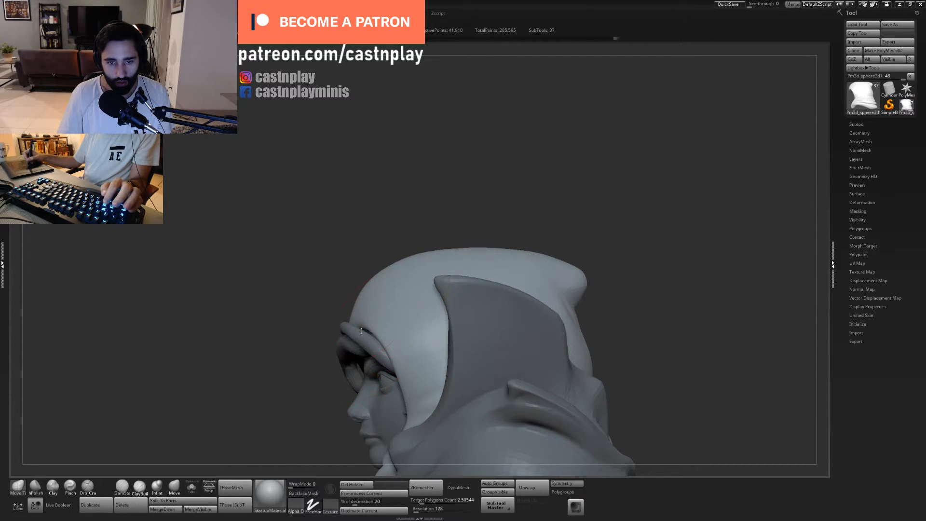
pyautogui.press('s')
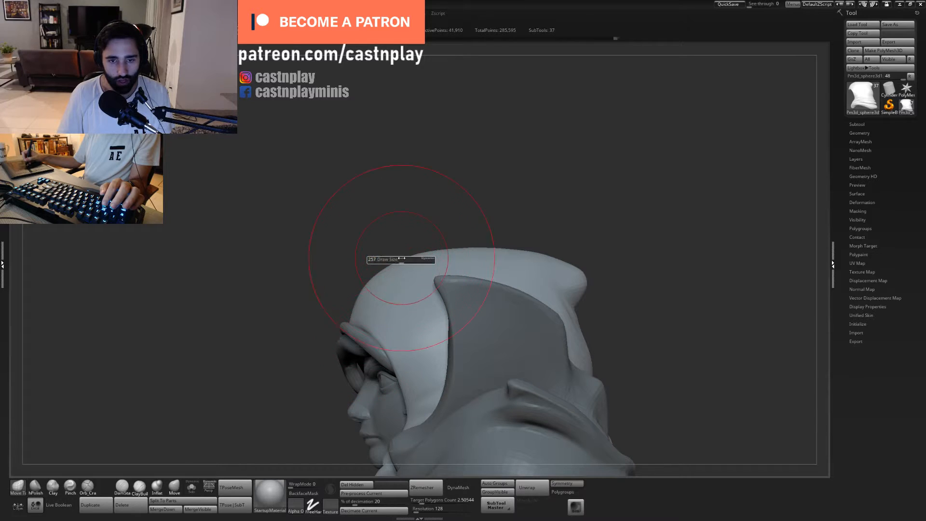
pyautogui.moveTo(400, 262); pyautogui.dragTo(387, 263)
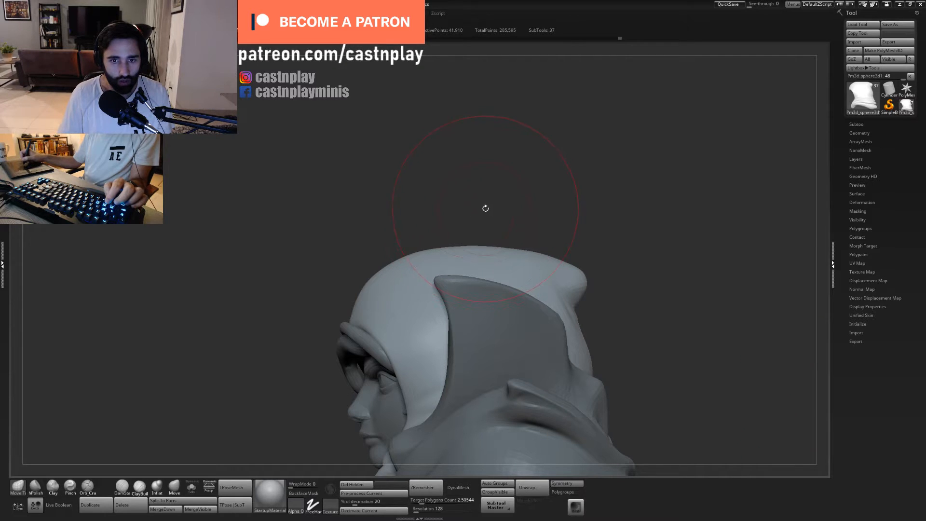
pyautogui.moveTo(534, 196)
pyautogui.keyDown('alt'); pyautogui.mouseDown()
pyautogui.moveTo(475, 184)
pyautogui.moveTo(533, 187)
pyautogui.moveTo(541, 211)
pyautogui.moveTo(525, 210)
pyautogui.moveTo(501, 159)
pyautogui.moveTo(525, 149)
pyautogui.moveTo(484, 157)
pyautogui.moveTo(484, 207)
pyautogui.mouseUp(); pyautogui.keyUp('alt')
pyautogui.moveTo(545, 231); pyautogui.dragTo(492, 237)
# - Crease the cloth fold at the side of the hood near the cheek with Orb_Cracks and smooth the hood's back
pyautogui.press('s')
pyautogui.moveTo(468, 295); pyautogui.dragTo(455, 307)
pyautogui.press('2')
pyautogui.moveTo(562, 167)
pyautogui.keyDown('alt'); pyautogui.mouseDown()
pyautogui.moveTo(441, 158)
pyautogui.moveTo(500, 159)
pyautogui.moveTo(529, 183)
pyautogui.moveTo(497, 155)
pyautogui.moveTo(485, 161)
pyautogui.moveTo(559, 154)
pyautogui.mouseUp(); pyautogui.keyUp('alt')
pyautogui.moveTo(559, 155)
pyautogui.mouseDown()
pyautogui.moveTo(521, 153)
pyautogui.moveTo(548, 117)
pyautogui.moveTo(544, 158)
pyautogui.mouseUp()
pyautogui.press('5')
pyautogui.press('s')
pyautogui.click(432, 308)
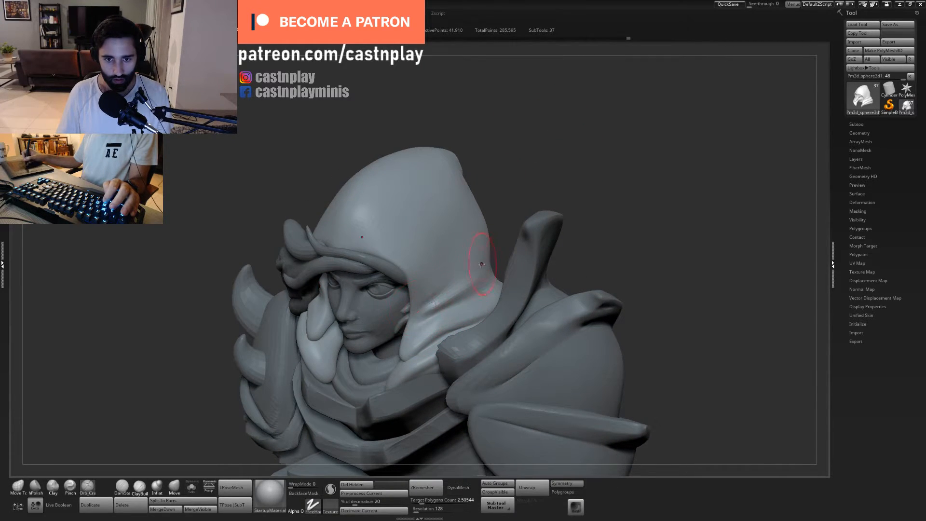
pyautogui.keyDown('shift'); pyautogui.moveTo(417, 319); pyautogui.dragTo(432, 304); pyautogui.keyUp('shift')
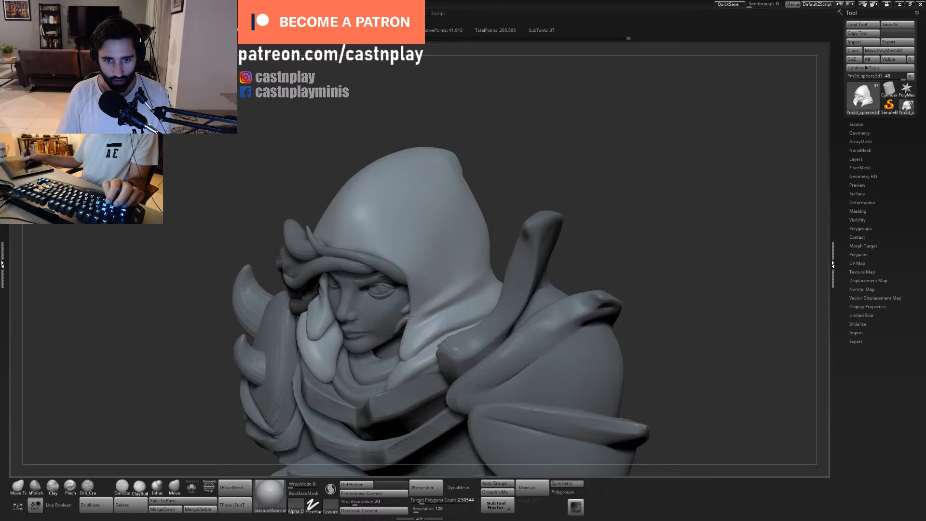
pyautogui.moveTo(593, 155)
pyautogui.mouseDown()
pyautogui.moveTo(569, 205)
pyautogui.moveTo(533, 210)
pyautogui.moveTo(532, 191)
pyautogui.mouseUp()
pyautogui.keyDown('shift'); pyautogui.moveTo(506, 256); pyautogui.dragTo(488, 254); pyautogui.keyUp('shift')
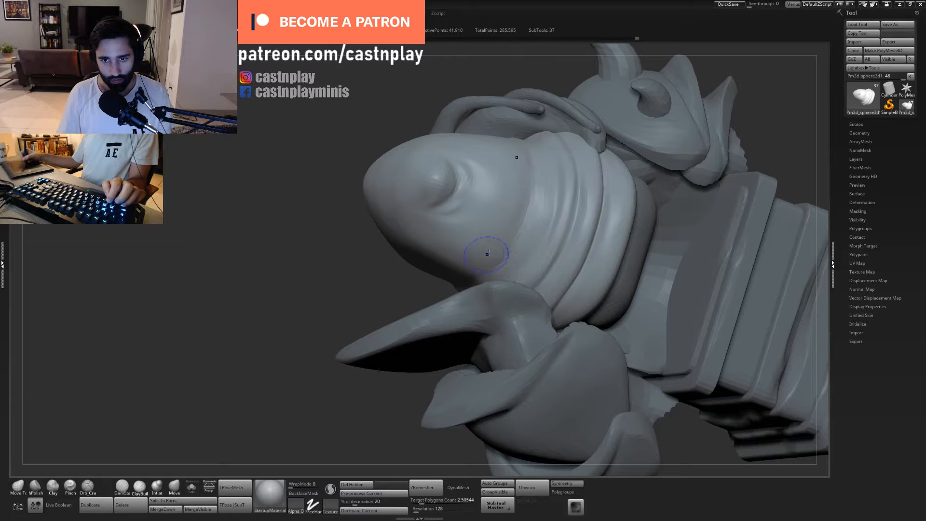
# - Select the upper arms beneath the shoulder armour and adjust their position with the move gizmo
pyautogui.keyDown('alt'); pyautogui.moveTo(400, 270); pyautogui.dragTo(393, 434); pyautogui.keyUp('alt')
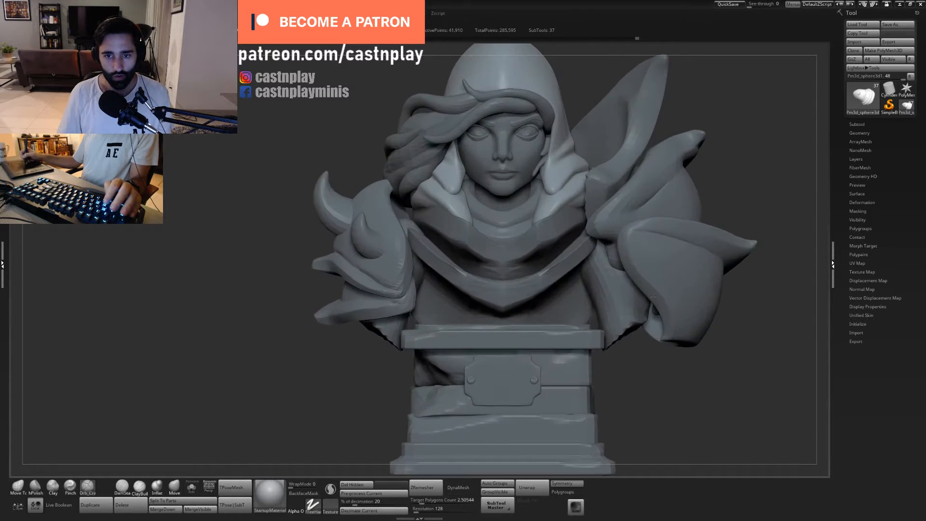
pyautogui.keyDown('alt'); pyautogui.moveTo(644, 396); pyautogui.dragTo(589, 368); pyautogui.keyUp('alt')
pyautogui.keyDown('alt'); pyautogui.click(490, 248); pyautogui.keyUp('alt')
pyautogui.keyDown('alt'); pyautogui.click(498, 308); pyautogui.keyUp('alt')
pyautogui.keyDown('shift'); pyautogui.moveTo(597, 414); pyautogui.dragTo(570, 366); pyautogui.keyUp('shift')
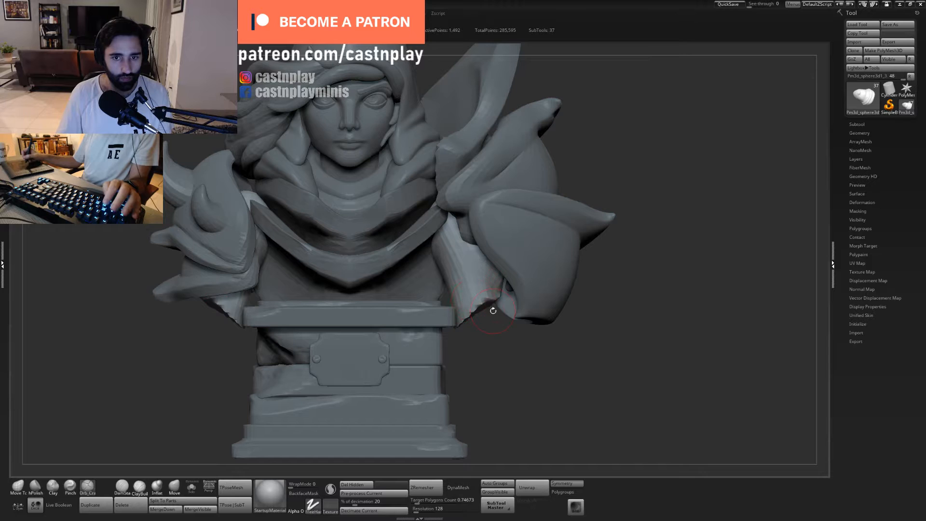
pyautogui.press('w')
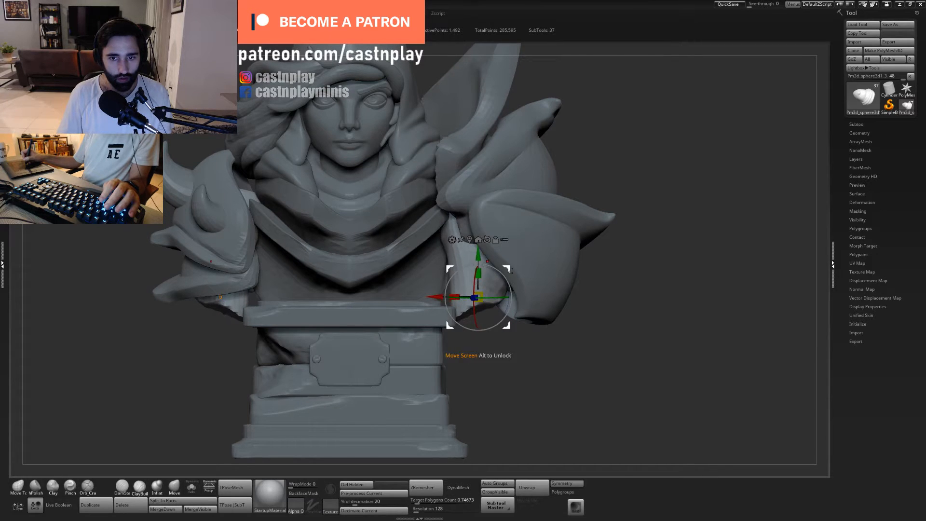
pyautogui.moveTo(510, 270); pyautogui.dragTo(500, 285)
pyautogui.moveTo(525, 345); pyautogui.dragTo(506, 342)
pyautogui.moveTo(492, 314); pyautogui.dragTo(500, 309)
# - Reposition and align the upper arms beneath the shoulder armour with the transform gizmo, adjusting them from front and side views
pyautogui.keyDown('alt'); pyautogui.moveTo(535, 369); pyautogui.dragTo(519, 348); pyautogui.keyUp('alt')
pyautogui.moveTo(511, 351)
pyautogui.mouseDown()
pyautogui.moveTo(540, 355)
pyautogui.moveTo(511, 336)
pyautogui.moveTo(531, 351)
pyautogui.moveTo(524, 363)
pyautogui.mouseUp()
pyautogui.press('q')
pyautogui.moveTo(524, 363)
pyautogui.keyDown('alt'); pyautogui.mouseDown()
pyautogui.moveTo(542, 371)
pyautogui.moveTo(531, 385)
pyautogui.moveTo(514, 355)
pyautogui.mouseUp(); pyautogui.keyUp('alt')
pyautogui.press('w')
pyautogui.keyDown('alt'); pyautogui.moveTo(475, 261); pyautogui.dragTo(479, 193); pyautogui.keyUp('alt')
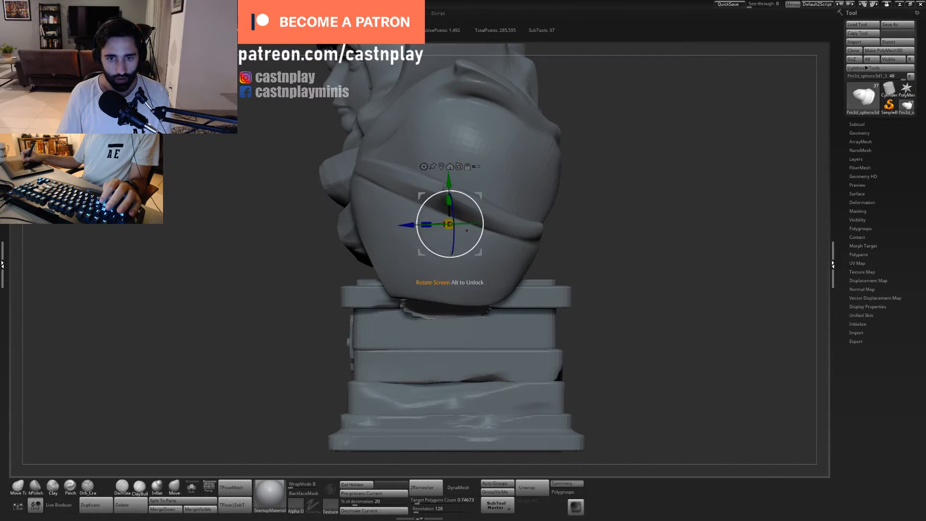
pyautogui.press('w')
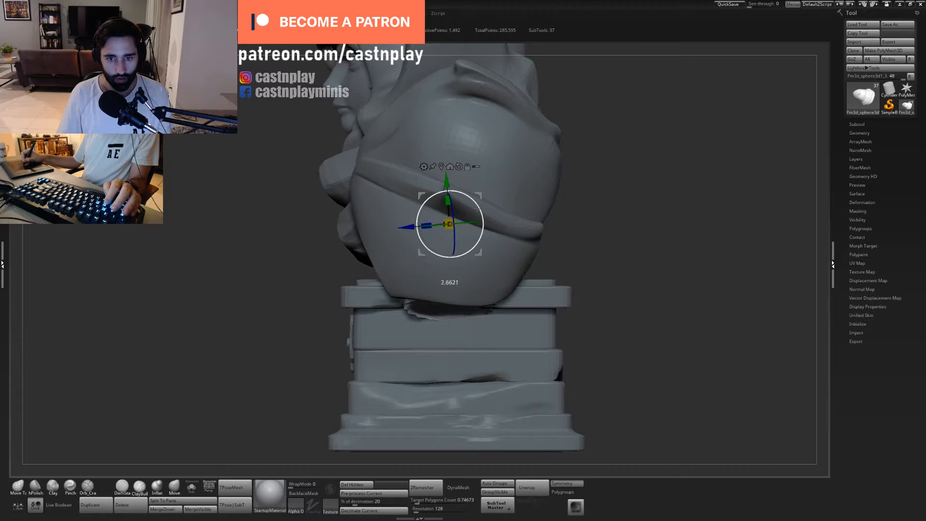
pyautogui.moveTo(595, 284); pyautogui.dragTo(622, 263)
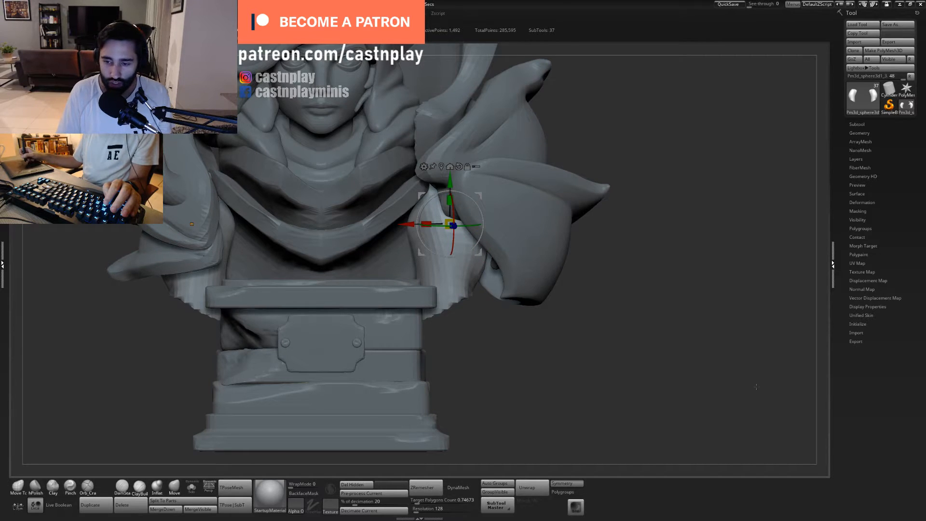
pyautogui.moveTo(563, 356)
pyautogui.keyDown('alt'); pyautogui.mouseDown(button='right')
pyautogui.moveTo(594, 368)
pyautogui.moveTo(506, 350)
pyautogui.moveTo(531, 355)
pyautogui.moveTo(570, 337)
pyautogui.mouseUp(button='right'); pyautogui.keyUp('alt')
pyautogui.press('q')
pyautogui.press('w')
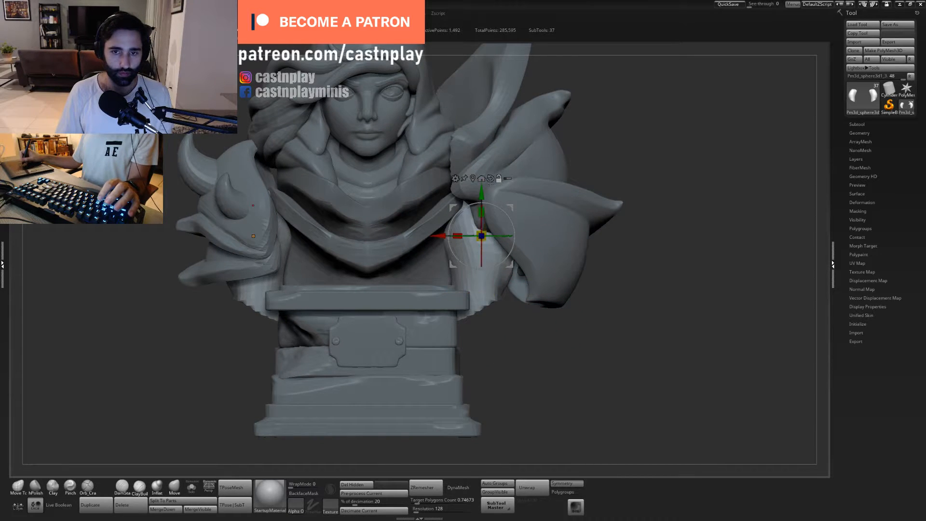
pyautogui.moveTo(585, 387)
pyautogui.keyDown('alt'); pyautogui.mouseDown(button='right')
pyautogui.moveTo(554, 366)
pyautogui.moveTo(557, 305)
pyautogui.moveTo(548, 324)
pyautogui.moveTo(597, 330)
pyautogui.moveTo(582, 327)
pyautogui.moveTo(550, 212)
pyautogui.mouseUp(button='right'); pyautogui.keyUp('alt')
pyautogui.press('q')
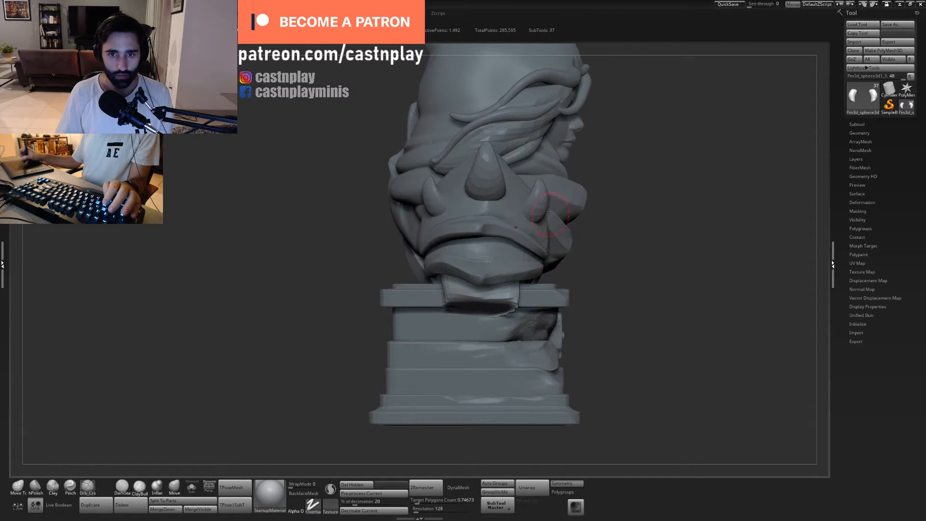
pyautogui.press('w')
pyautogui.click(436, 195)
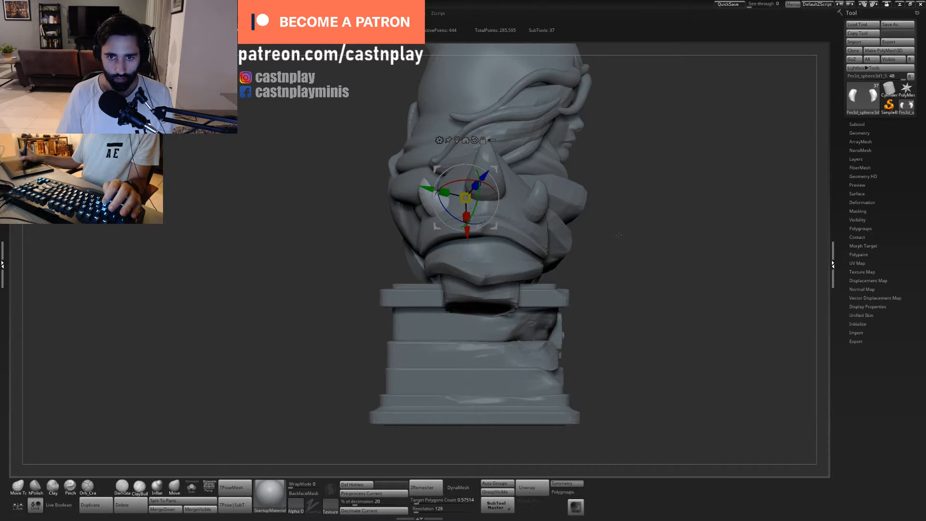
pyautogui.moveTo(619, 235)
pyautogui.keyDown('ctrl'); pyautogui.mouseDown(button='right')
pyautogui.moveTo(581, 211)
pyautogui.moveTo(623, 240)
pyautogui.moveTo(561, 281)
pyautogui.moveTo(612, 327)
pyautogui.moveTo(553, 331)
pyautogui.mouseUp(button='right'); pyautogui.keyUp('ctrl')
pyautogui.keyDown('alt'); pyautogui.click(551, 295); pyautogui.keyUp('alt')
# - Reshape the lower parts of the upper arms beside the pedestal with Move Topological using a large brush
pyautogui.press('s')
pyautogui.press('s')
pyautogui.press('q')
pyautogui.press('s')
pyautogui.moveTo(552, 331)
pyautogui.mouseDown(button='right')
pyautogui.moveTo(544, 351)
pyautogui.moveTo(530, 318)
pyautogui.mouseUp(button='right')
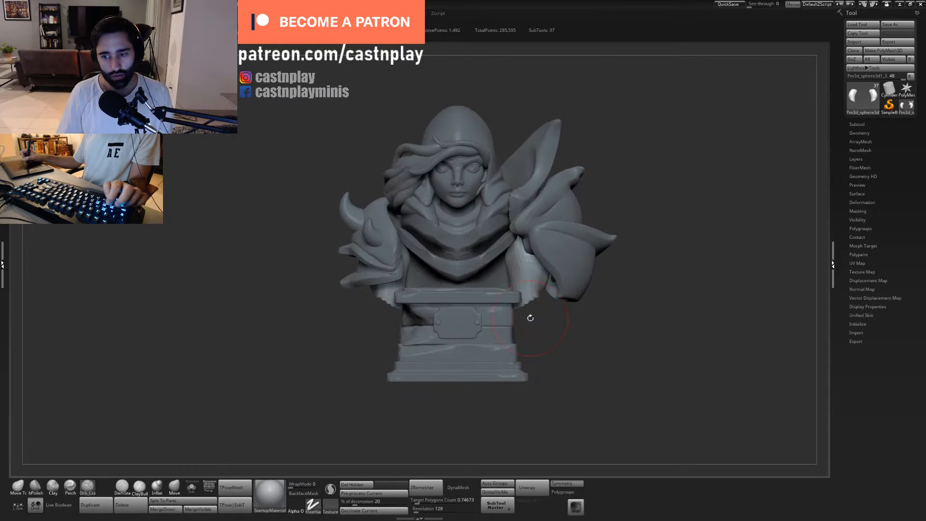
pyautogui.press('1')
pyautogui.press('s')
pyautogui.click(531, 315)
pyautogui.moveTo(529, 305); pyautogui.dragTo(522, 287)
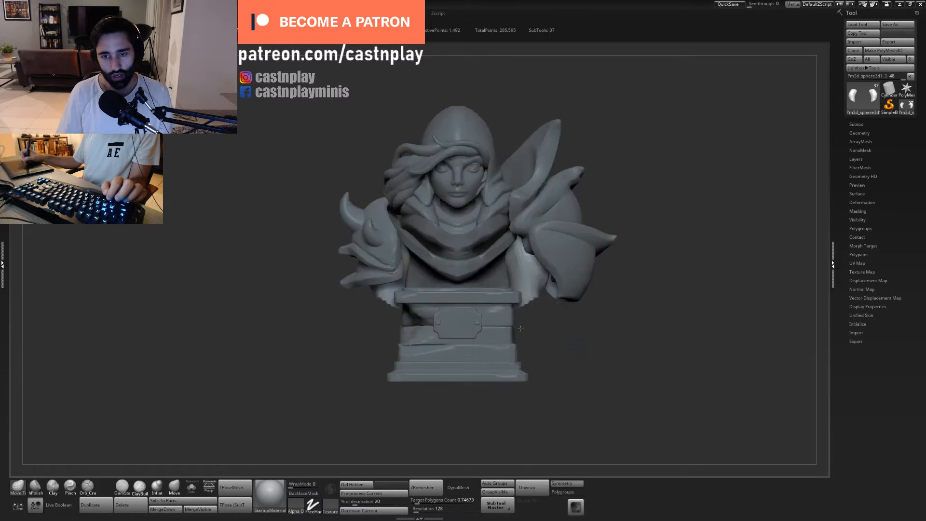
pyautogui.moveTo(530, 290); pyautogui.dragTo(560, 284, button='right')
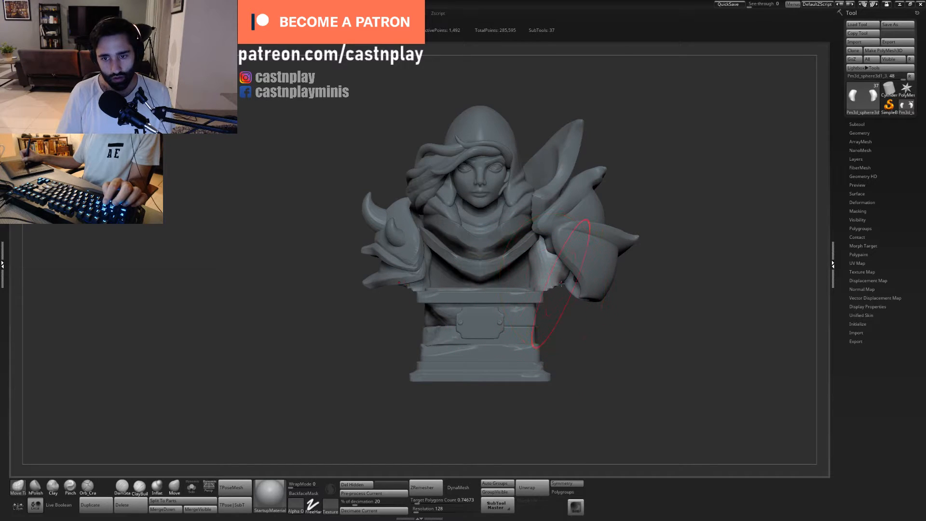
pyautogui.moveTo(543, 262)
pyautogui.mouseDown()
pyautogui.moveTo(532, 259)
pyautogui.moveTo(553, 293)
pyautogui.mouseUp()
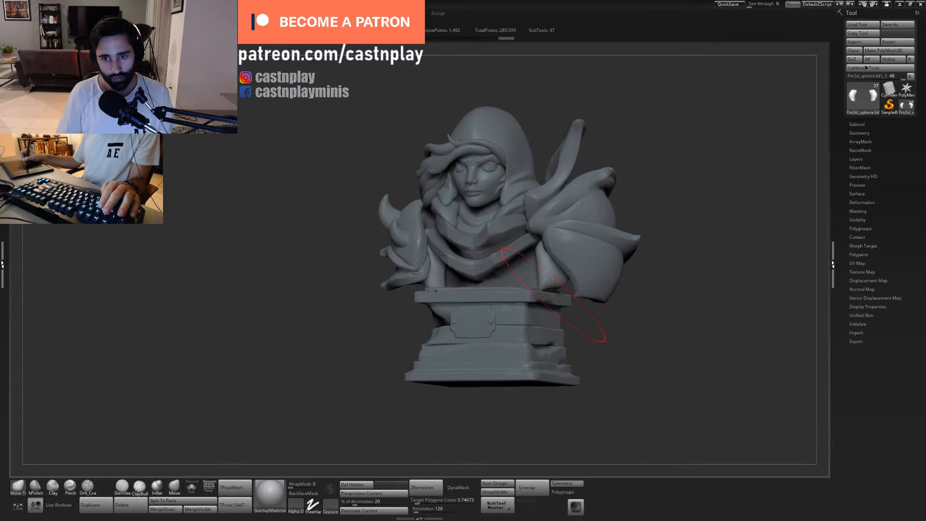
pyautogui.moveTo(594, 330)
pyautogui.mouseDown()
pyautogui.moveTo(574, 324)
pyautogui.moveTo(589, 321)
pyautogui.mouseUp()
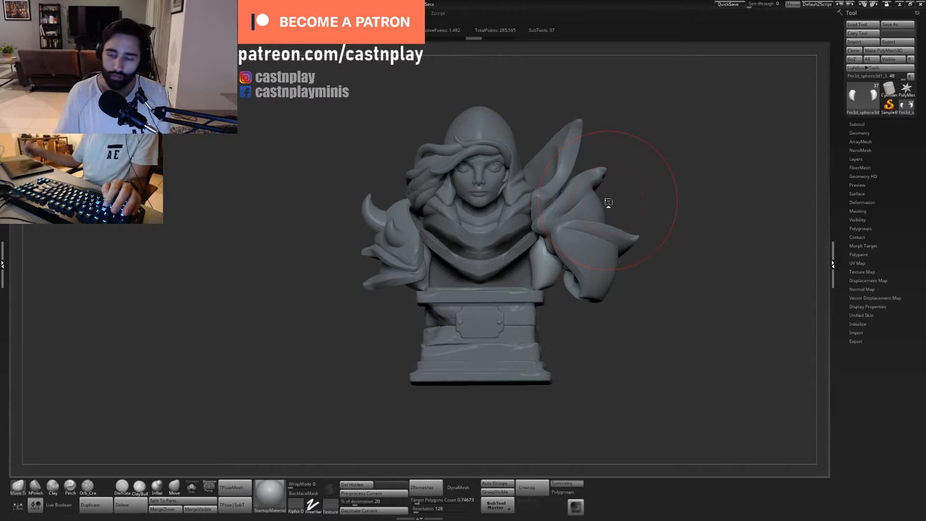
# - Pull the arm meshes inward beneath the collar with Move Topological to form the two halves of the chest
pyautogui.moveTo(587, 334)
pyautogui.mouseDown()
pyautogui.moveTo(597, 327)
pyautogui.moveTo(587, 346)
pyautogui.moveTo(528, 338)
pyautogui.mouseUp()
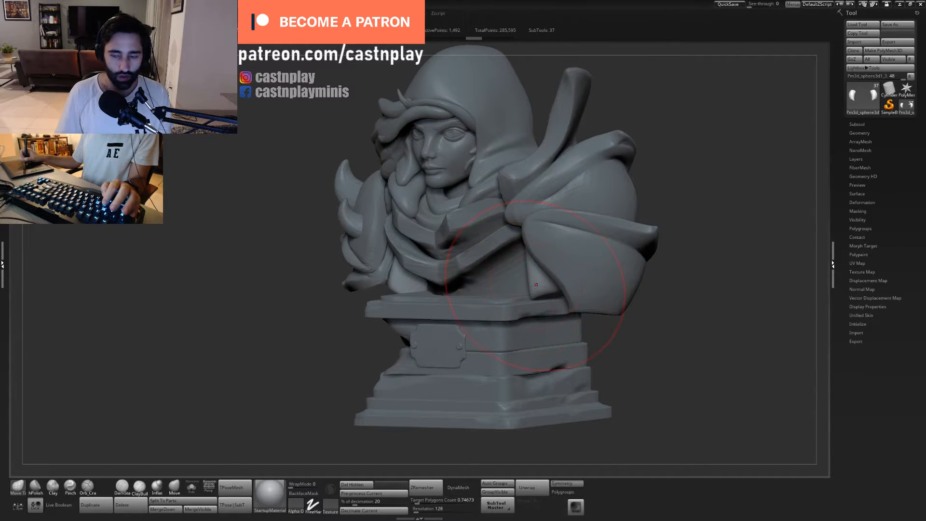
pyautogui.moveTo(530, 291); pyautogui.dragTo(470, 277)
pyautogui.moveTo(610, 353); pyautogui.dragTo(658, 351)
pyautogui.moveTo(473, 273)
pyautogui.mouseDown()
pyautogui.moveTo(465, 288)
pyautogui.moveTo(482, 262)
pyautogui.moveTo(492, 265)
pyautogui.mouseUp()
pyautogui.moveTo(564, 325); pyautogui.dragTo(495, 311)
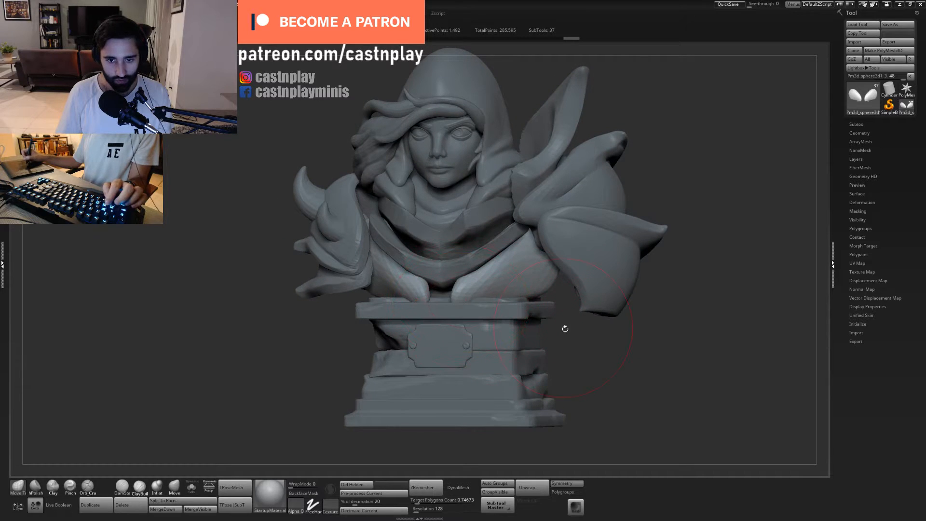
# - Extend the inner ends of both chest halves toward the front centre line above the pedestal
pyautogui.moveTo(565, 328); pyautogui.dragTo(555, 348)
pyautogui.moveTo(463, 298); pyautogui.dragTo(469, 288)
pyautogui.moveTo(536, 300); pyautogui.dragTo(496, 285)
pyautogui.moveTo(424, 290); pyautogui.dragTo(419, 291)
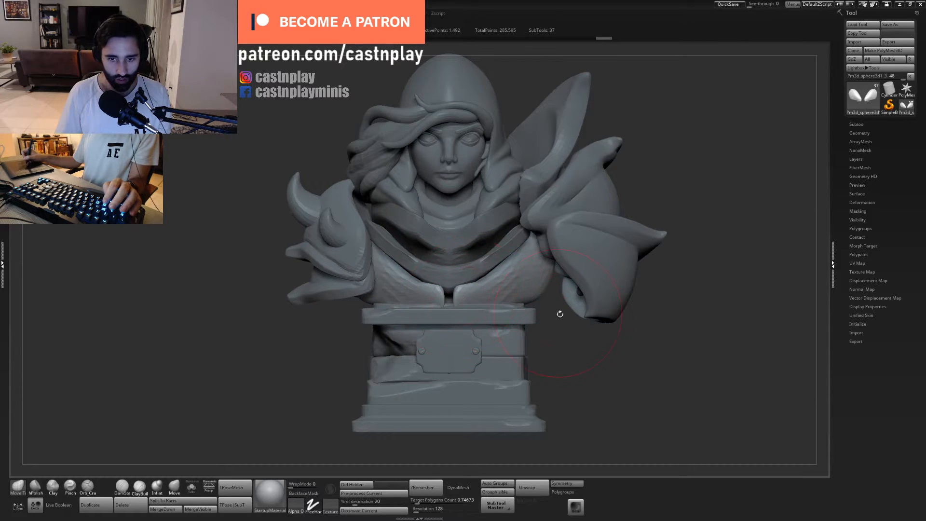
pyautogui.moveTo(560, 314)
pyautogui.mouseDown()
pyautogui.moveTo(504, 290)
pyautogui.moveTo(460, 305)
pyautogui.moveTo(424, 301)
pyautogui.mouseUp()
pyautogui.keyDown('alt'); pyautogui.moveTo(563, 336); pyautogui.dragTo(550, 381); pyautogui.keyUp('alt')
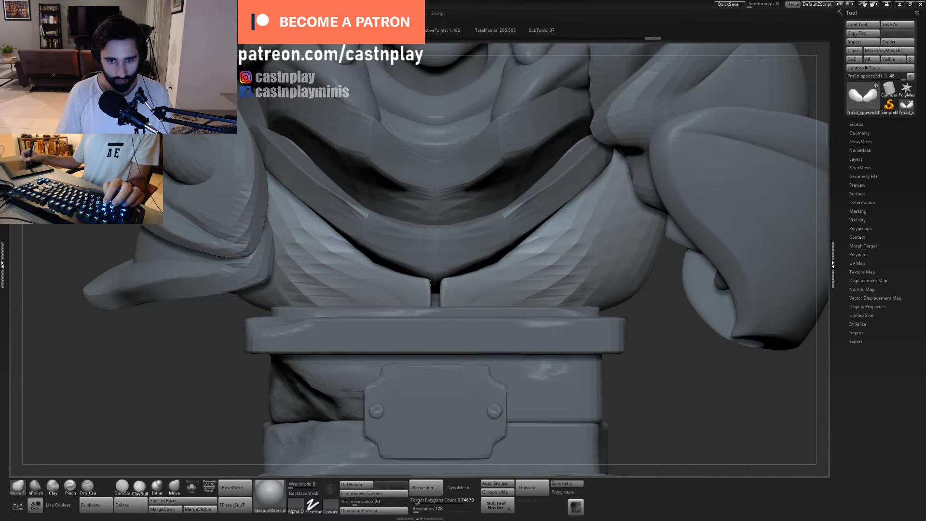
# - Refine the upper and lower edges of the chest halves between the collar and the pedestal with Move Topological
pyautogui.moveTo(458, 292); pyautogui.dragTo(518, 276)
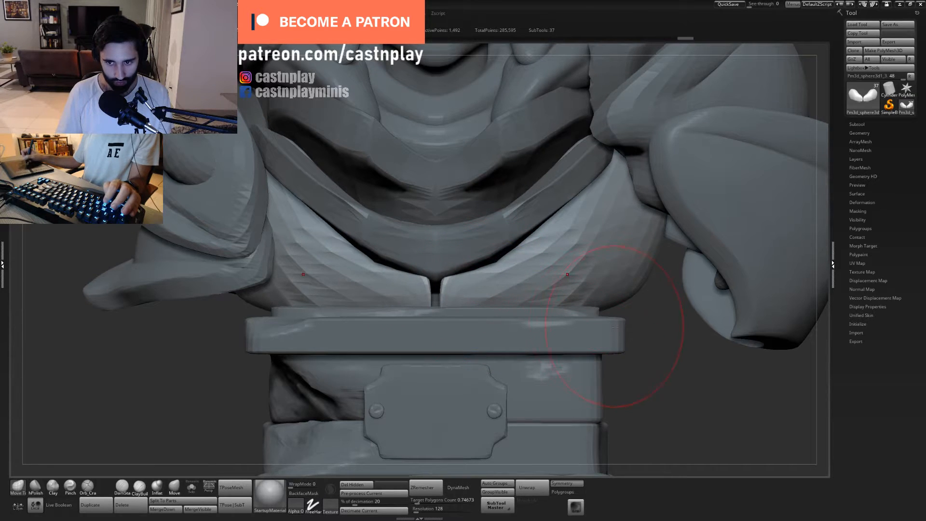
pyautogui.keyDown('alt'); pyautogui.moveTo(653, 333); pyautogui.dragTo(627, 289); pyautogui.keyUp('alt')
pyautogui.moveTo(569, 333)
pyautogui.mouseDown()
pyautogui.moveTo(615, 337)
pyautogui.moveTo(545, 336)
pyautogui.moveTo(555, 379)
pyautogui.moveTo(516, 365)
pyautogui.mouseUp()
pyautogui.moveTo(452, 290); pyautogui.dragTo(504, 277)
# - Undo the last stroke and stretch the rear of both halves across the back toward the spine beneath the hood
pyautogui.moveTo(642, 332)
pyautogui.mouseDown()
pyautogui.moveTo(475, 323)
pyautogui.moveTo(517, 293)
pyautogui.moveTo(535, 256)
pyautogui.mouseUp()
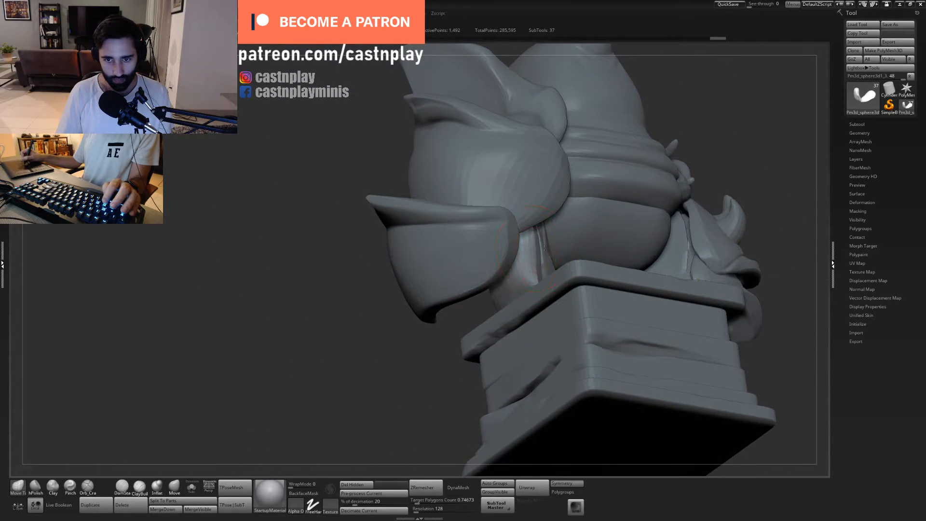
pyautogui.hotkey('ctrl', 'z')
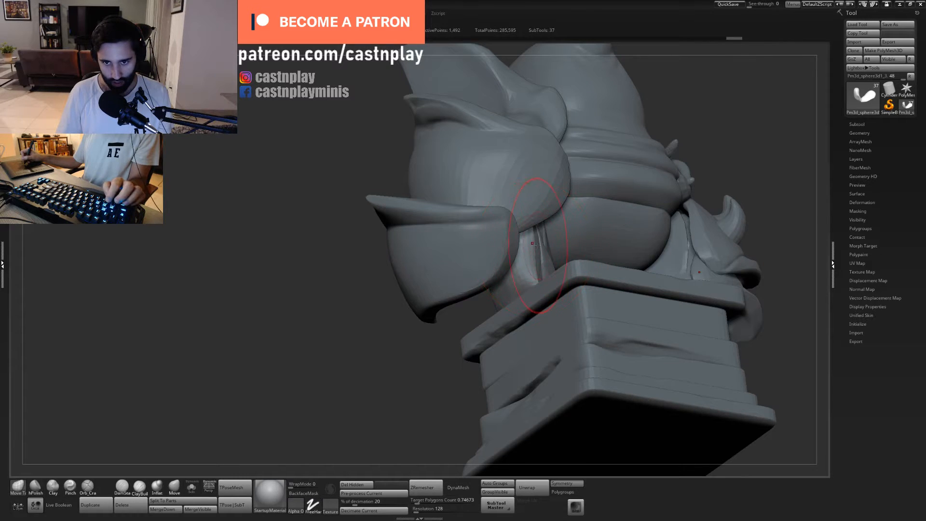
pyautogui.moveTo(475, 317)
pyautogui.mouseDown()
pyautogui.moveTo(545, 238)
pyautogui.moveTo(562, 239)
pyautogui.mouseUp()
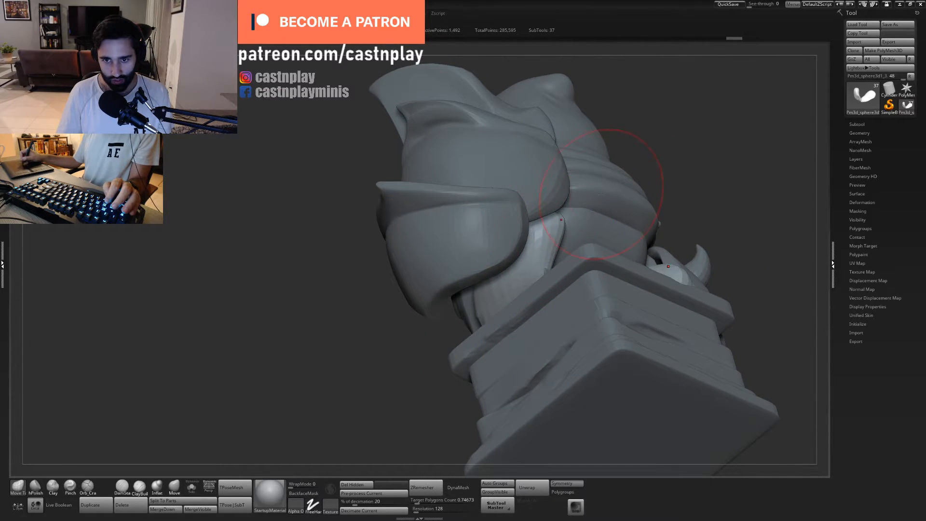
pyautogui.moveTo(602, 190); pyautogui.dragTo(499, 227, button='right')
pyautogui.moveTo(497, 227)
pyautogui.mouseDown()
pyautogui.moveTo(541, 236)
pyautogui.moveTo(540, 213)
pyautogui.moveTo(564, 205)
pyautogui.moveTo(566, 234)
pyautogui.moveTo(525, 269)
pyautogui.moveTo(576, 263)
pyautogui.mouseUp()
pyautogui.press('s')
pyautogui.moveTo(577, 189)
pyautogui.keyDown('alt'); pyautogui.mouseDown(button='right')
pyautogui.moveTo(555, 214)
pyautogui.moveTo(560, 241)
pyautogui.mouseUp(button='right'); pyautogui.keyUp('alt')
pyautogui.moveTo(561, 220); pyautogui.dragTo(554, 218)
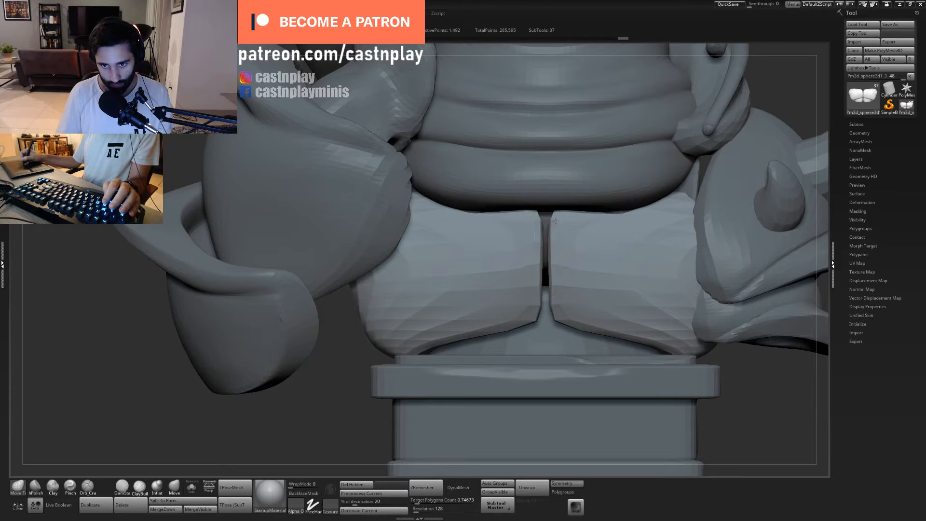
# - Close the gap along the spine by pulling the inner and lower edges of the back halves together
pyautogui.moveTo(529, 276); pyautogui.dragTo(535, 281)
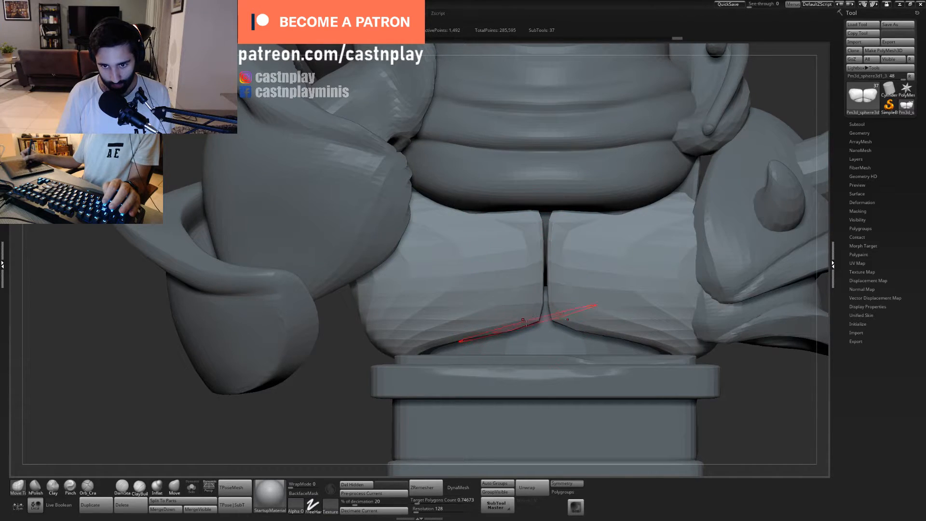
pyautogui.press('s')
pyautogui.moveTo(530, 322); pyautogui.dragTo(584, 316)
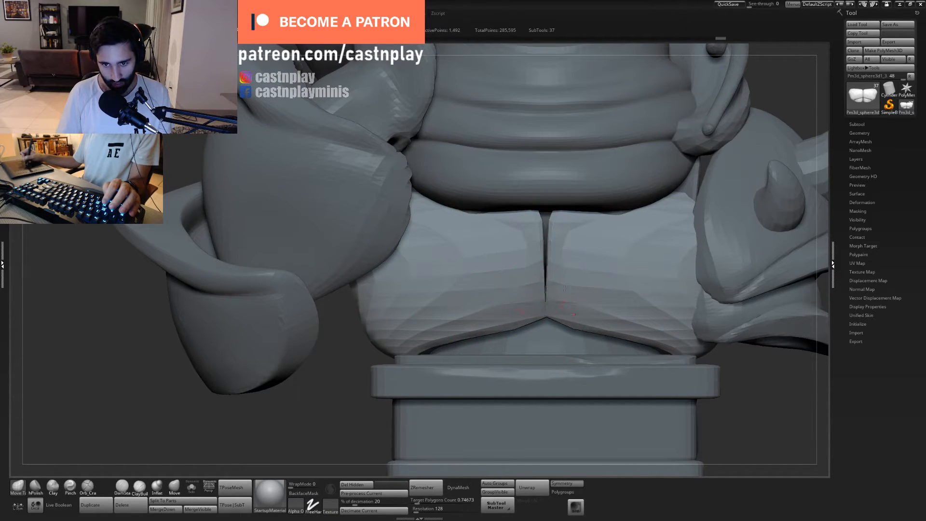
pyautogui.moveTo(539, 261)
pyautogui.mouseDown()
pyautogui.moveTo(582, 257)
pyautogui.moveTo(549, 220)
pyautogui.moveTo(564, 211)
pyautogui.mouseUp()
pyautogui.press('f')
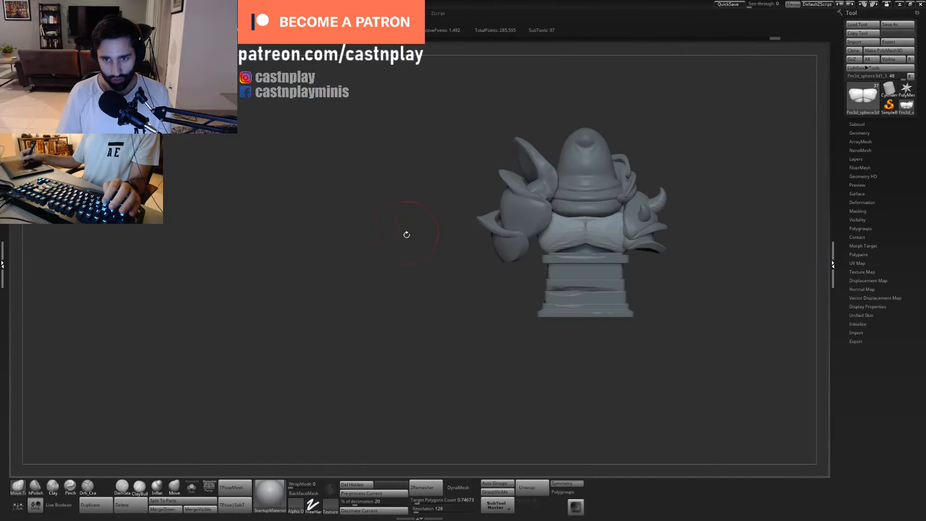
# - Close the gap between the chest halves at the front centre with Move Topological using a smaller brush
pyautogui.moveTo(407, 262); pyautogui.dragTo(338, 314)
pyautogui.moveTo(566, 313)
pyautogui.keyDown('alt'); pyautogui.mouseDown(button='right')
pyautogui.moveTo(602, 320)
pyautogui.moveTo(647, 356)
pyautogui.mouseUp(button='right'); pyautogui.keyUp('alt')
pyautogui.keyDown('alt'); pyautogui.moveTo(498, 329); pyautogui.dragTo(468, 267, button='right'); pyautogui.keyUp('alt')
pyautogui.press('s')
pyautogui.moveTo(468, 268); pyautogui.dragTo(476, 267)
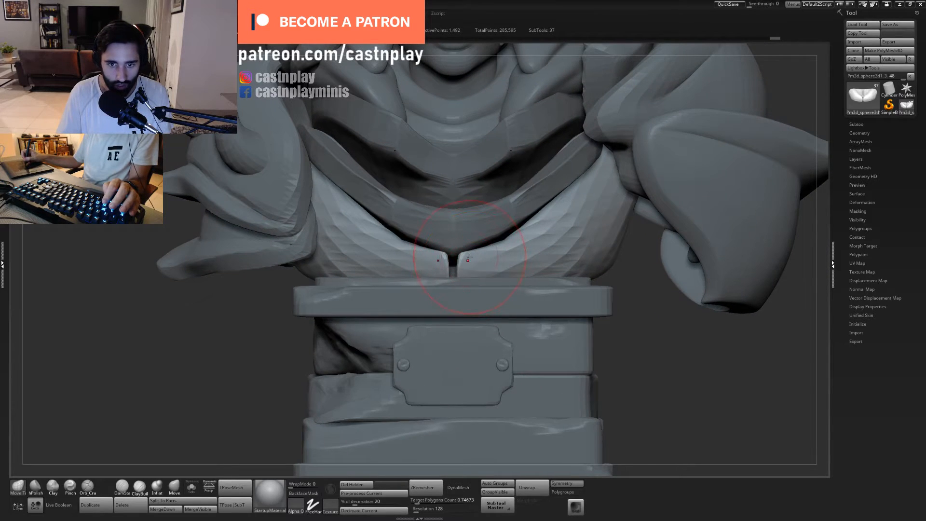
pyautogui.keyDown('alt'); pyautogui.moveTo(622, 309); pyautogui.dragTo(583, 348, button='right'); pyautogui.keyUp('alt')
pyautogui.press('s')
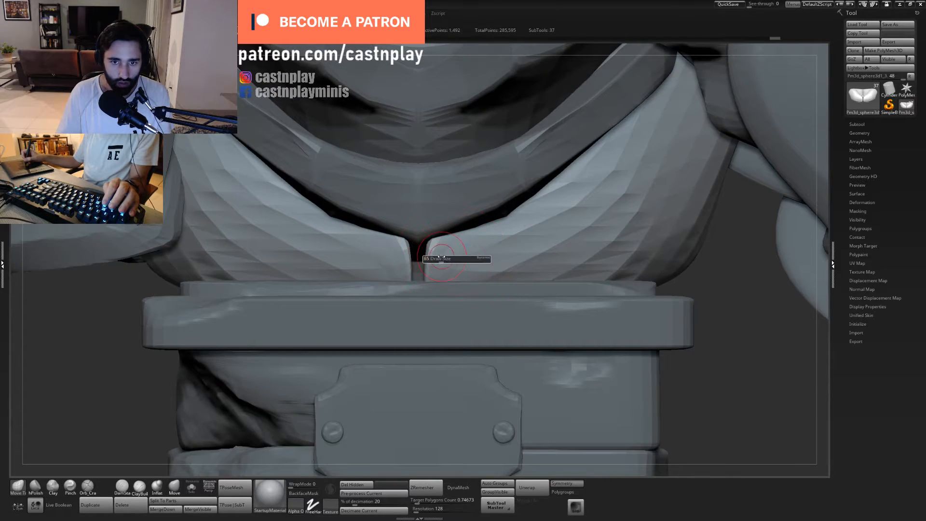
pyautogui.moveTo(452, 255)
pyautogui.mouseDown()
pyautogui.moveTo(415, 242)
pyautogui.moveTo(406, 262)
pyautogui.moveTo(427, 279)
pyautogui.mouseUp()
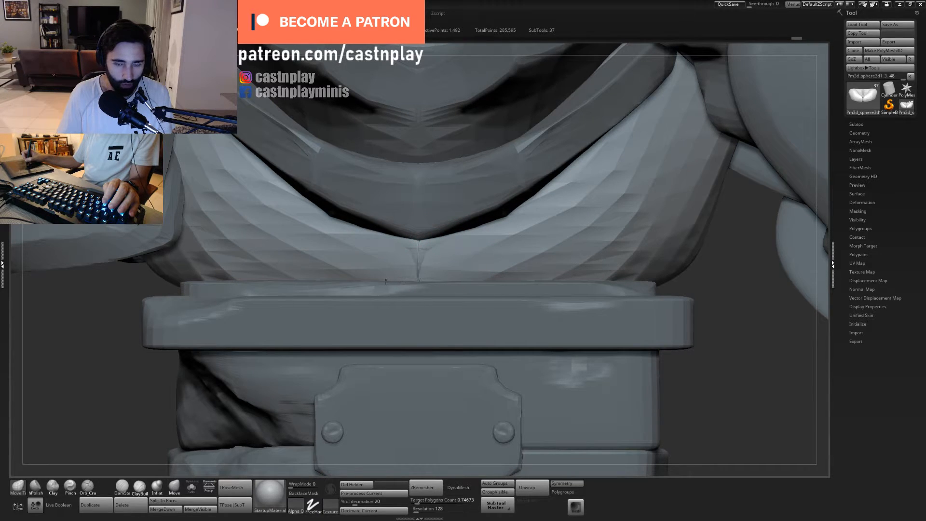
# - Check the bust from the front and from below, and isolate the torso mesh in Solo mode
pyautogui.press('f')
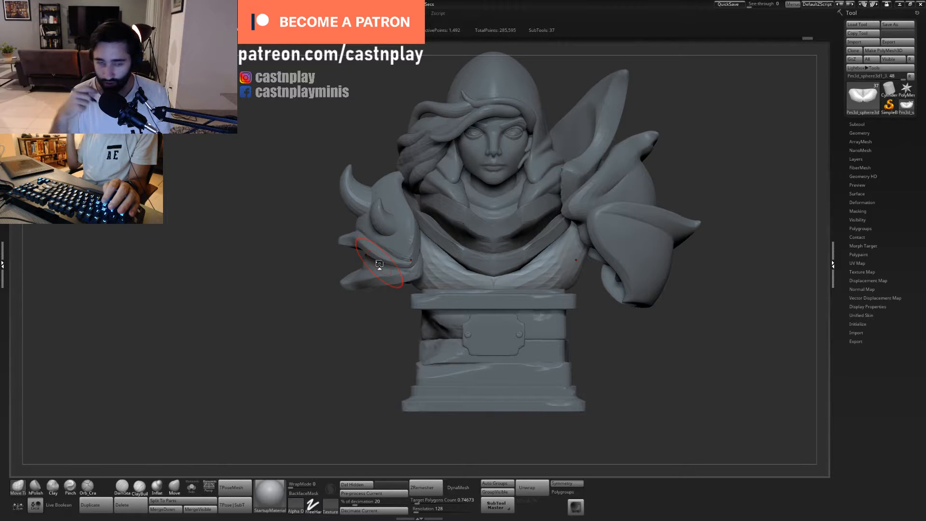
pyautogui.keyDown('alt'); pyautogui.moveTo(615, 359); pyautogui.dragTo(548, 304); pyautogui.keyUp('alt')
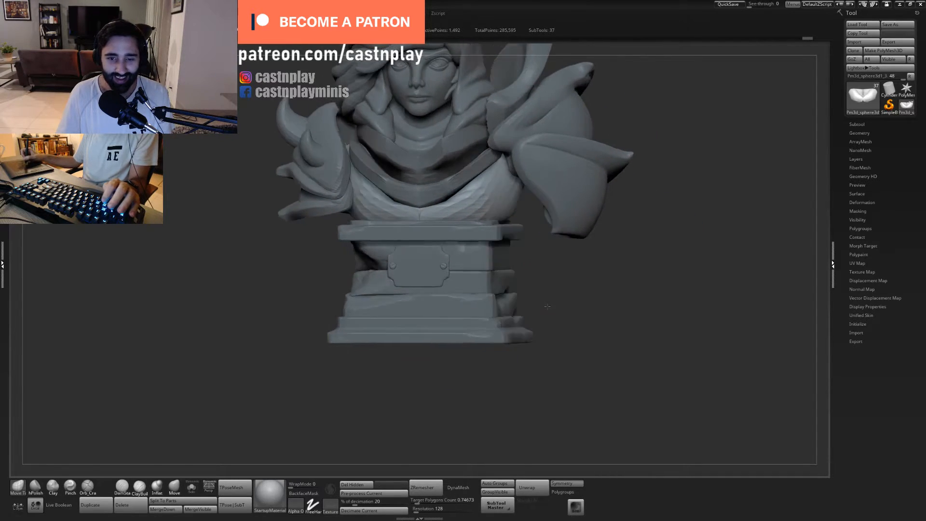
pyautogui.moveTo(633, 305)
pyautogui.mouseDown()
pyautogui.moveTo(607, 304)
pyautogui.moveTo(619, 296)
pyautogui.mouseUp()
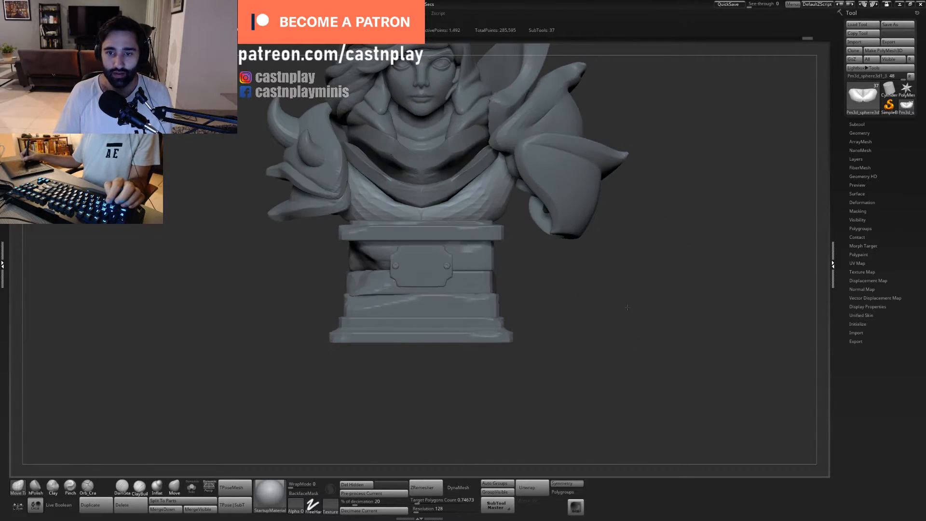
pyautogui.keyDown('shift'); pyautogui.moveTo(663, 246); pyautogui.dragTo(602, 207); pyautogui.keyUp('shift')
pyautogui.keyDown('alt'); pyautogui.moveTo(593, 308); pyautogui.dragTo(573, 269); pyautogui.keyUp('alt')
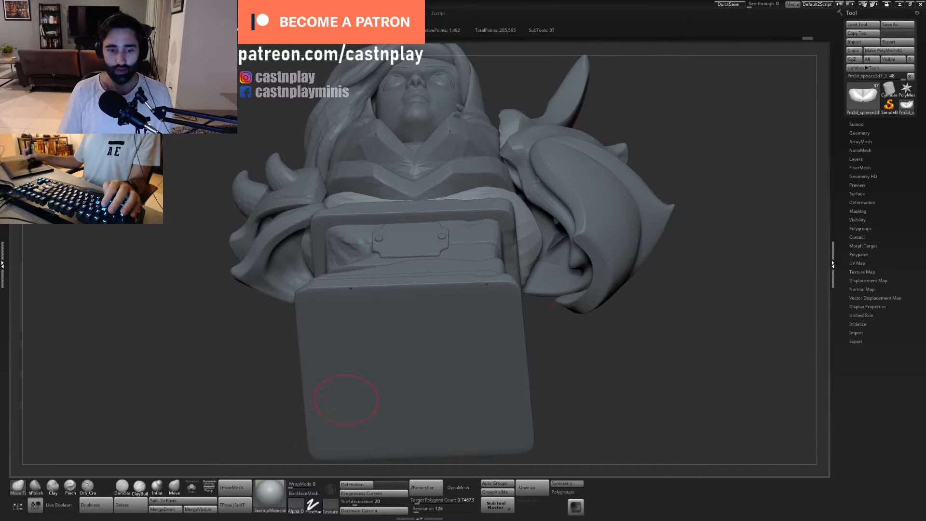
pyautogui.click(192, 488)
pyautogui.moveTo(562, 374); pyautogui.dragTo(589, 370)
# - Flatten the isolated torso's uneven shoulder and side surfaces with hPolish, and return to Move Topological
pyautogui.press('2')
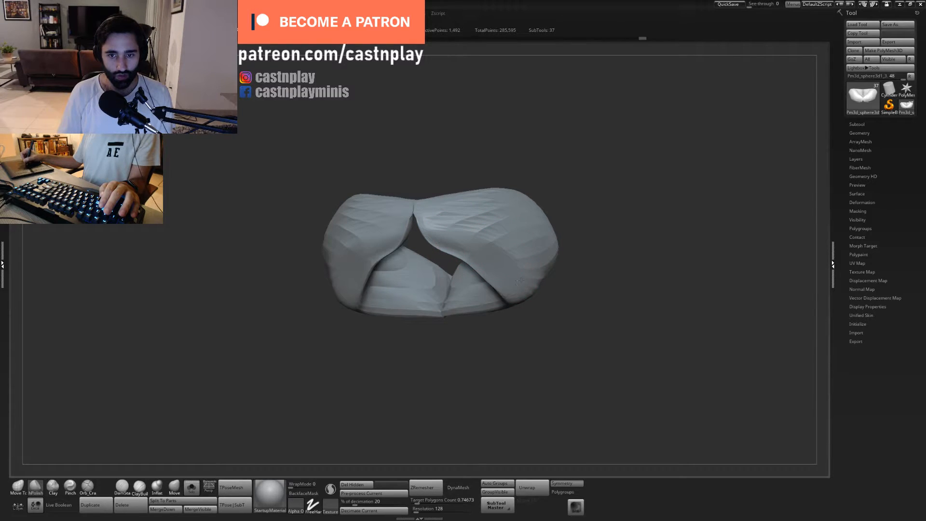
pyautogui.moveTo(518, 281); pyautogui.dragTo(481, 263)
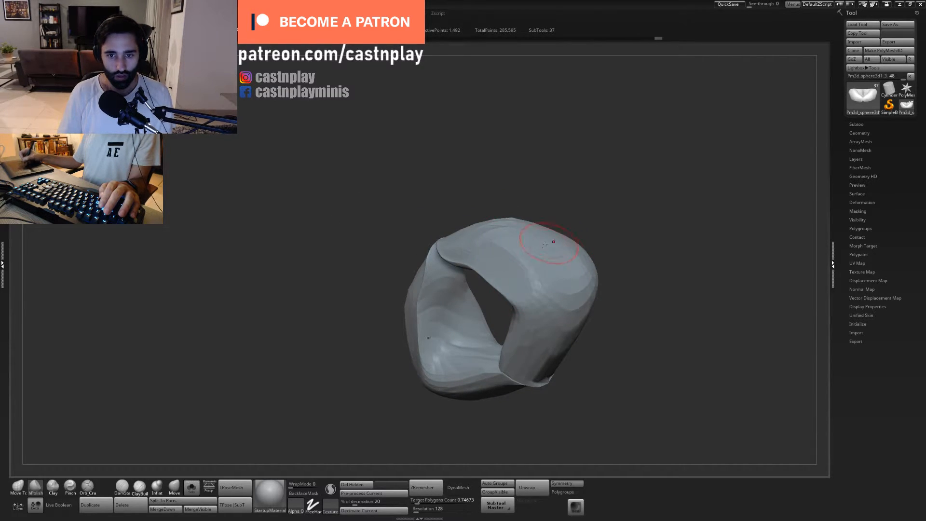
pyautogui.moveTo(566, 187)
pyautogui.mouseDown()
pyautogui.moveTo(545, 200)
pyautogui.moveTo(570, 188)
pyautogui.mouseUp()
pyautogui.moveTo(522, 306)
pyautogui.mouseDown()
pyautogui.moveTo(489, 272)
pyautogui.moveTo(516, 317)
pyautogui.moveTo(497, 271)
pyautogui.mouseUp()
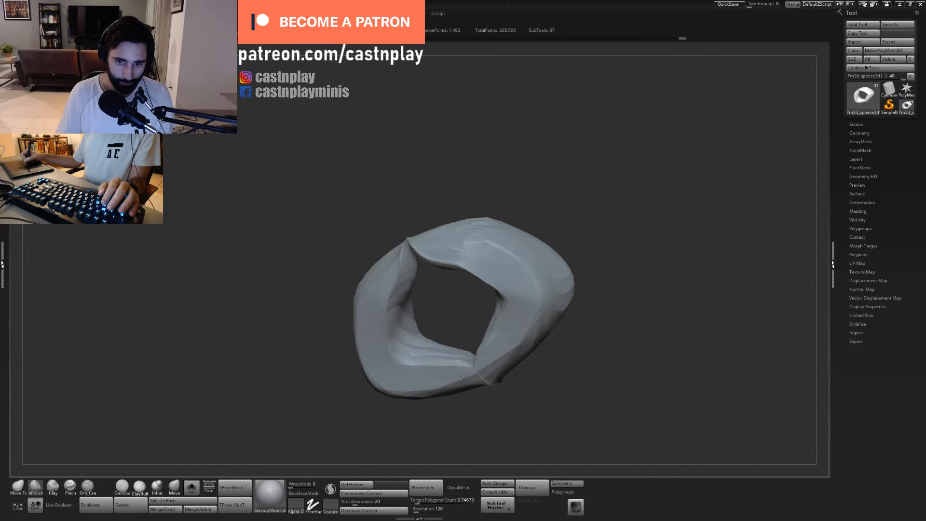
pyautogui.moveTo(498, 367); pyautogui.dragTo(470, 371)
pyautogui.moveTo(548, 179); pyautogui.dragTo(565, 237)
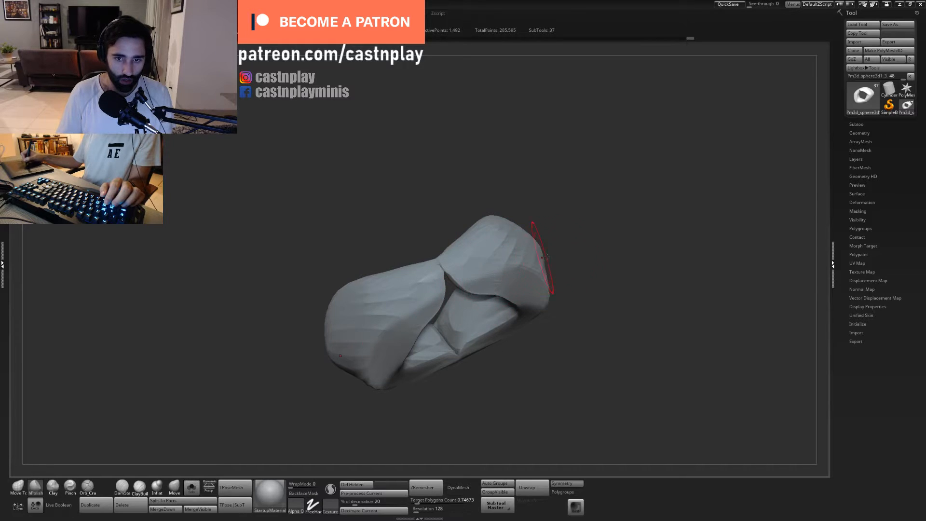
pyautogui.moveTo(569, 285)
pyautogui.keyDown('shift'); pyautogui.mouseDown()
pyautogui.moveTo(584, 316)
pyautogui.moveTo(524, 457)
pyautogui.moveTo(569, 347)
pyautogui.mouseUp(); pyautogui.keyUp('shift')
pyautogui.press('1')
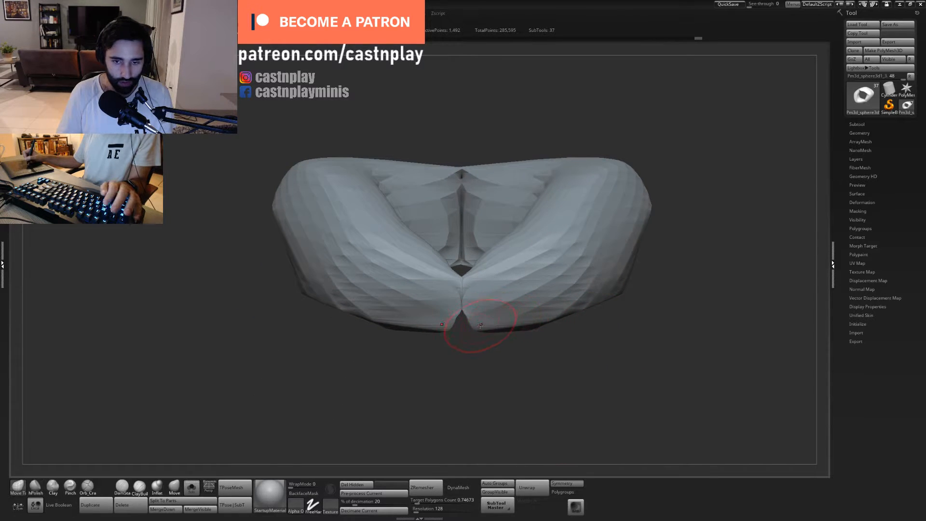
# - Close the notch at the lower front centre of the isolated chest with Move Topological
pyautogui.moveTo(474, 353)
pyautogui.keyDown('alt'); pyautogui.mouseDown()
pyautogui.moveTo(447, 437)
pyautogui.moveTo(476, 387)
pyautogui.moveTo(442, 344)
pyautogui.moveTo(463, 343)
pyautogui.mouseUp(); pyautogui.keyUp('alt')
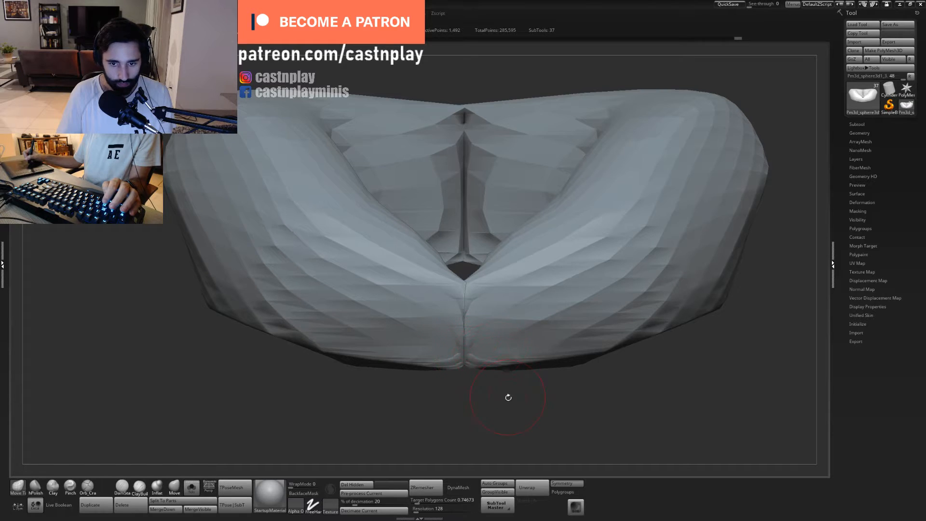
pyautogui.keyDown('alt'); pyautogui.moveTo(508, 398); pyautogui.dragTo(516, 233); pyautogui.keyUp('alt')
pyautogui.moveTo(559, 260); pyautogui.dragTo(525, 367)
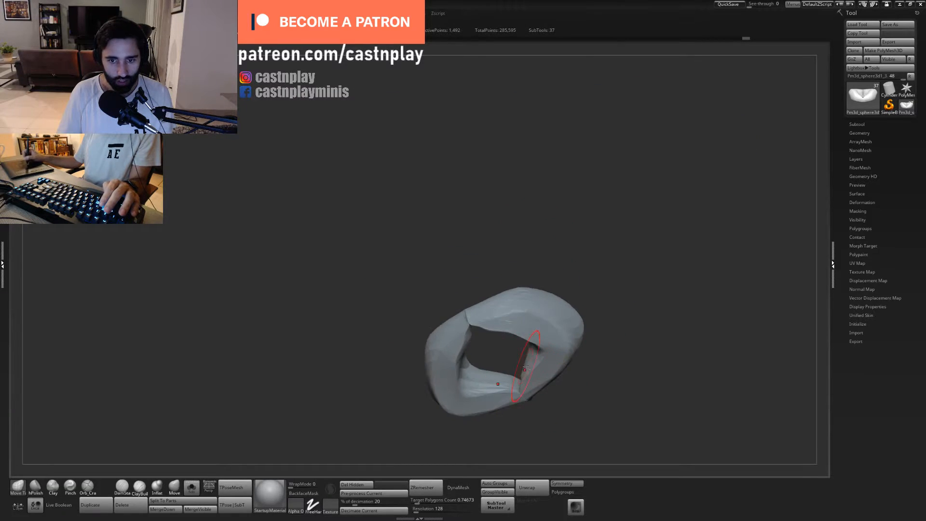
# - Flatten the torso's inner rim beside the centre seam with hPolish, and return to Move Topological
pyautogui.moveTo(530, 244)
pyautogui.keyDown('alt'); pyautogui.mouseDown()
pyautogui.moveTo(535, 314)
pyautogui.moveTo(525, 336)
pyautogui.mouseUp(); pyautogui.keyUp('alt')
pyautogui.press('2')
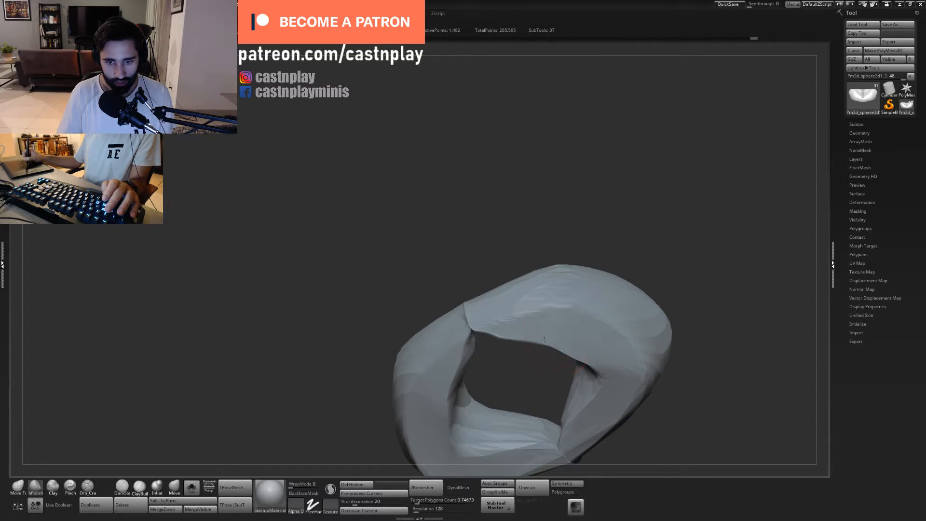
pyautogui.moveTo(536, 332); pyautogui.dragTo(496, 335)
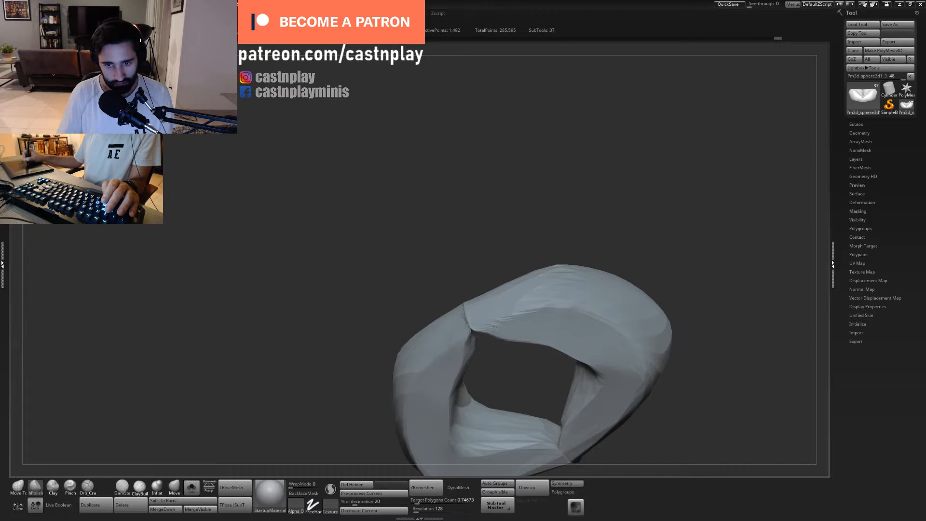
pyautogui.keyDown('shift'); pyautogui.moveTo(516, 378); pyautogui.dragTo(537, 289); pyautogui.keyUp('shift')
pyautogui.keyDown('alt'); pyautogui.moveTo(594, 373); pyautogui.dragTo(463, 347); pyautogui.keyUp('alt')
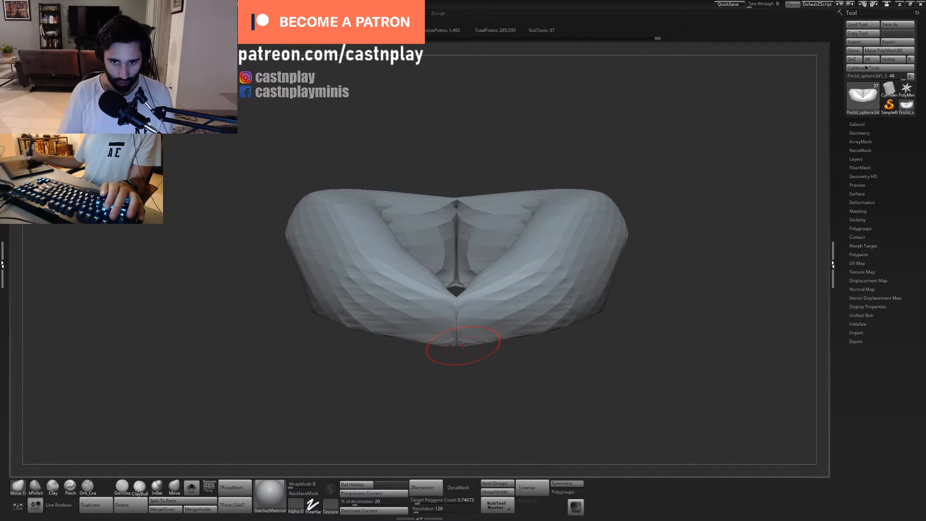
# - Try another adjustment of the isolated torso's surface, undo it, and frame the mesh
pyautogui.moveTo(510, 366); pyautogui.dragTo(496, 331)
pyautogui.moveTo(558, 237)
pyautogui.mouseDown()
pyautogui.moveTo(556, 203)
pyautogui.moveTo(511, 159)
pyautogui.mouseUp()
pyautogui.moveTo(530, 89)
pyautogui.mouseDown()
pyautogui.moveTo(540, 112)
pyautogui.moveTo(436, 217)
pyautogui.moveTo(427, 216)
pyautogui.mouseUp()
pyautogui.hotkey('ctrl', 'z')
pyautogui.moveTo(361, 205); pyautogui.dragTo(410, 224)
pyautogui.press('f')
pyautogui.moveTo(554, 241)
pyautogui.mouseDown()
pyautogui.moveTo(523, 203)
pyautogui.moveTo(540, 179)
pyautogui.moveTo(534, 232)
pyautogui.mouseUp()
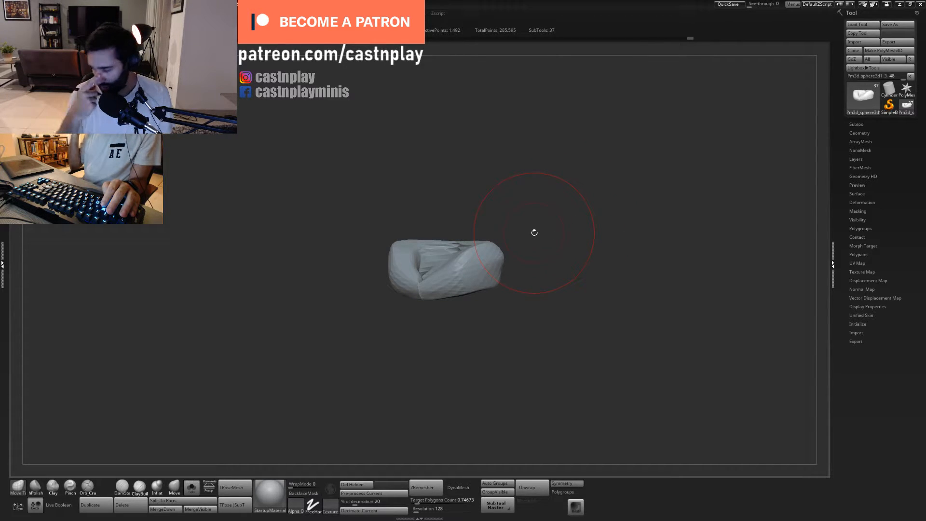
# - Reshape the isolated torso's rounded shoulders with a large Move Topological brush
pyautogui.moveTo(494, 198); pyautogui.dragTo(529, 201)
pyautogui.keyDown('ctrl'); pyautogui.moveTo(529, 201); pyautogui.dragTo(453, 247, button='right'); pyautogui.keyUp('ctrl')
pyautogui.moveTo(500, 201); pyautogui.dragTo(486, 234)
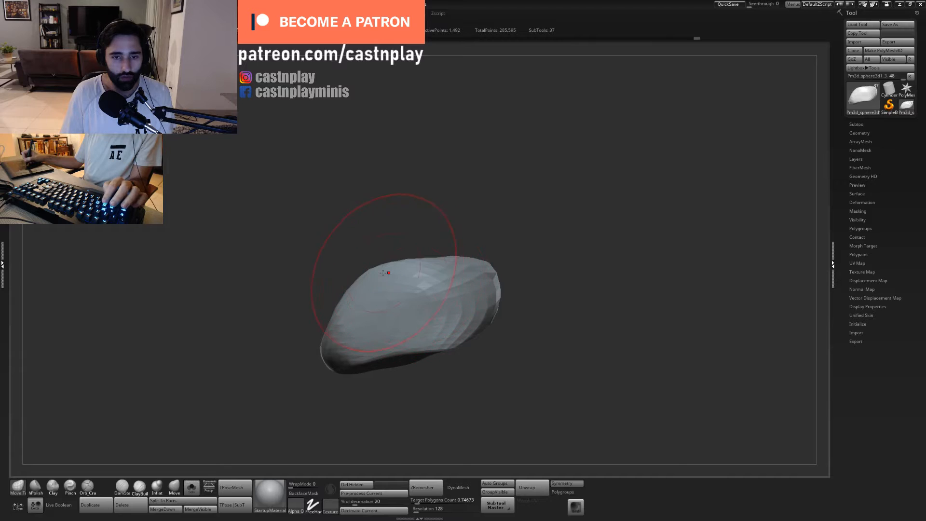
pyautogui.moveTo(434, 212)
pyautogui.mouseDown()
pyautogui.moveTo(488, 184)
pyautogui.moveTo(497, 230)
pyautogui.moveTo(441, 203)
pyautogui.moveTo(499, 169)
pyautogui.moveTo(550, 199)
pyautogui.moveTo(582, 166)
pyautogui.mouseUp()
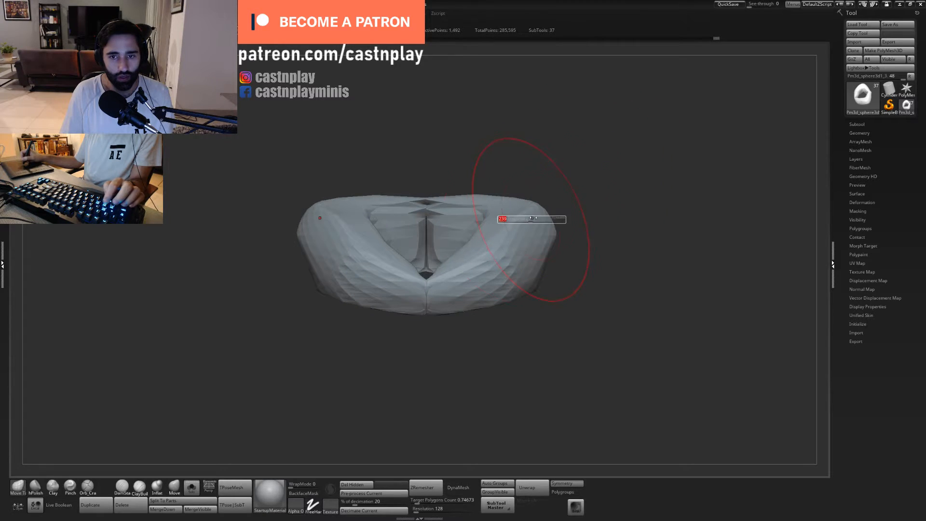
pyautogui.moveTo(534, 217); pyautogui.dragTo(542, 218)
# - Leave Solo mode to check the torso's fit beneath the collar and armour, and save the project
pyautogui.click(191, 488)
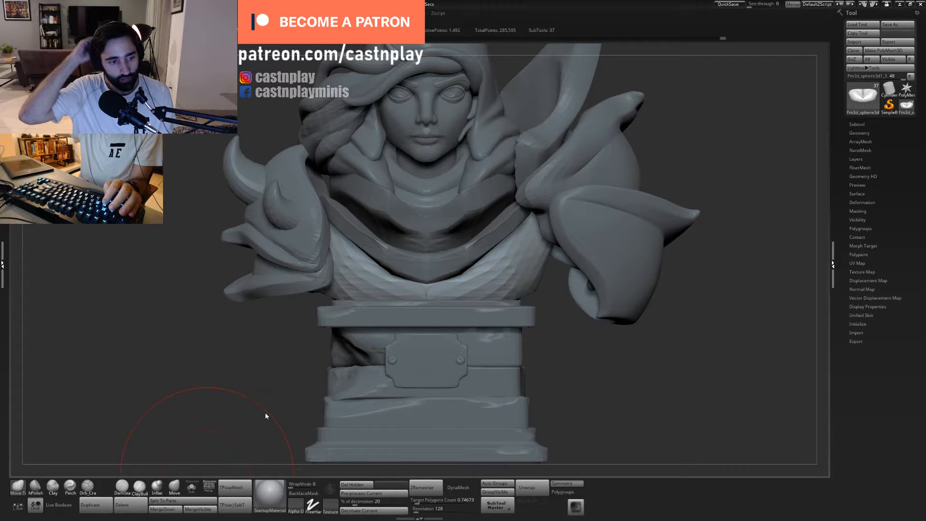
pyautogui.keyDown('alt'); pyautogui.moveTo(558, 337); pyautogui.dragTo(545, 308); pyautogui.keyUp('alt')
pyautogui.moveTo(610, 285)
pyautogui.keyDown('alt'); pyautogui.mouseDown()
pyautogui.moveTo(572, 316)
pyautogui.moveTo(555, 357)
pyautogui.moveTo(579, 357)
pyautogui.moveTo(589, 345)
pyautogui.mouseUp(); pyautogui.keyUp('alt')
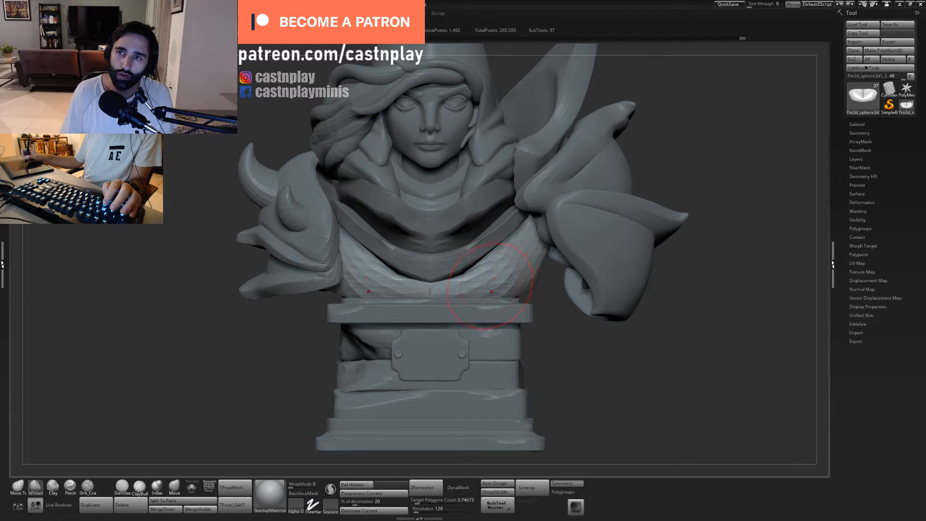
pyautogui.click(192, 488)
pyautogui.click(192, 488)
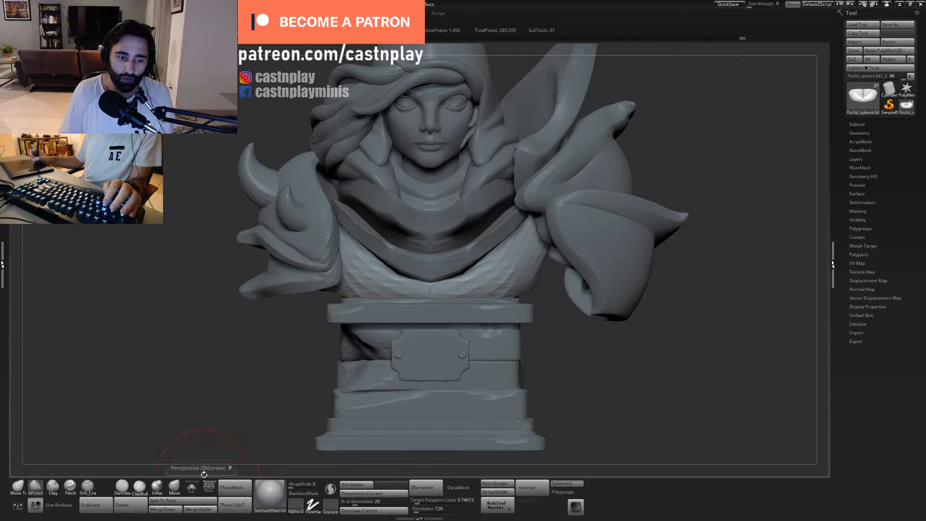
pyautogui.keyDown('alt'); pyautogui.moveTo(324, 358); pyautogui.dragTo(344, 367); pyautogui.keyUp('alt')
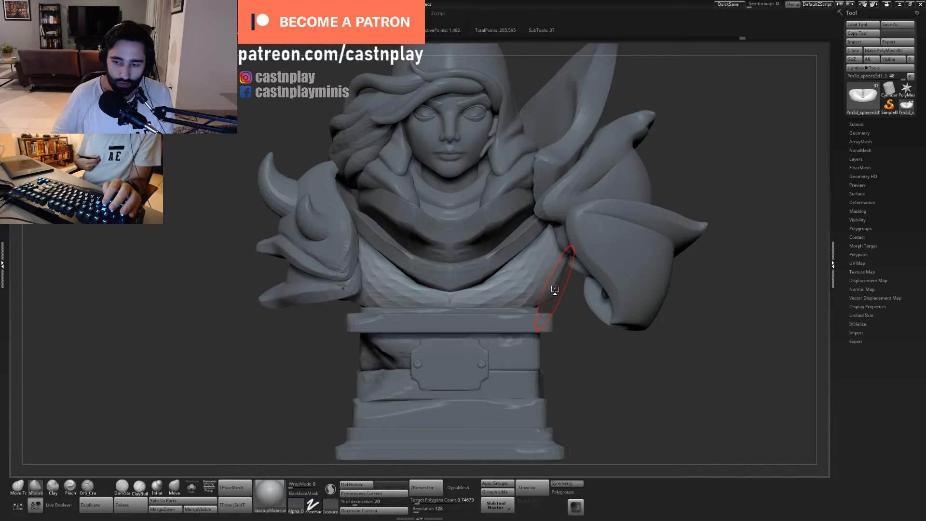
pyautogui.hotkey('ctrl', 's')
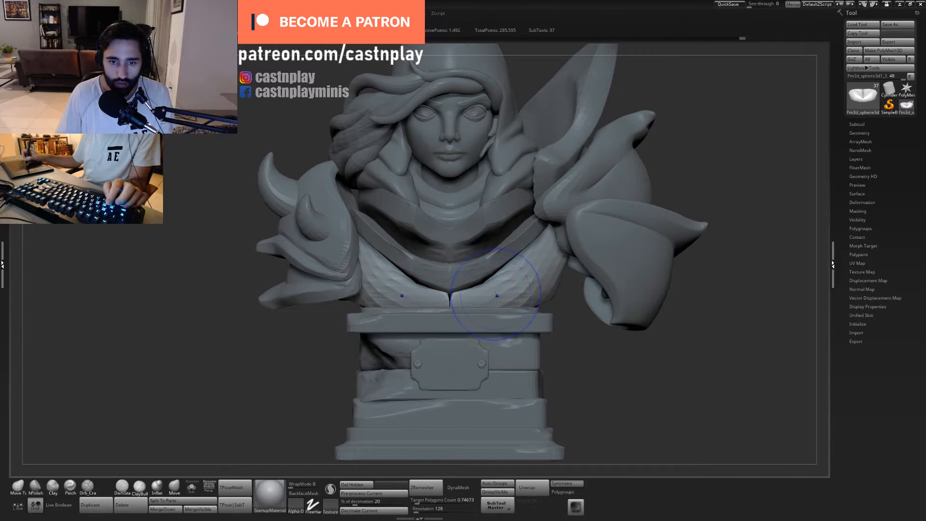
# - Adjust the chest's lower side edge above the pedestal with Move Topological
pyautogui.moveTo(546, 355)
pyautogui.mouseDown()
pyautogui.moveTo(530, 362)
pyautogui.moveTo(547, 372)
pyautogui.moveTo(573, 352)
pyautogui.moveTo(568, 324)
pyautogui.mouseUp()
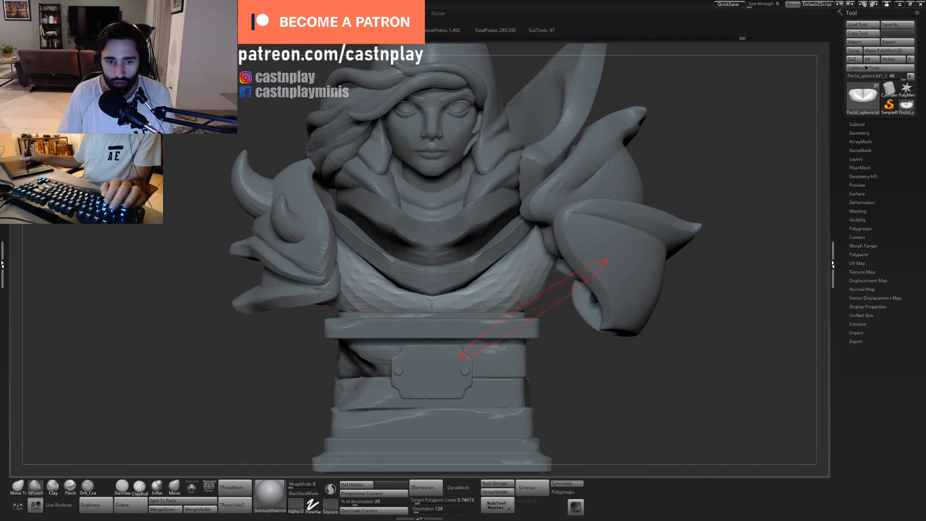
pyautogui.press('b')
pyautogui.press('m')
pyautogui.press('t')
pyautogui.moveTo(540, 300); pyautogui.dragTo(500, 321)
pyautogui.moveTo(558, 335); pyautogui.dragTo(584, 304)
pyautogui.keyDown('alt'); pyautogui.click(612, 304); pyautogui.keyUp('alt')
pyautogui.moveTo(531, 355); pyautogui.dragTo(571, 344)
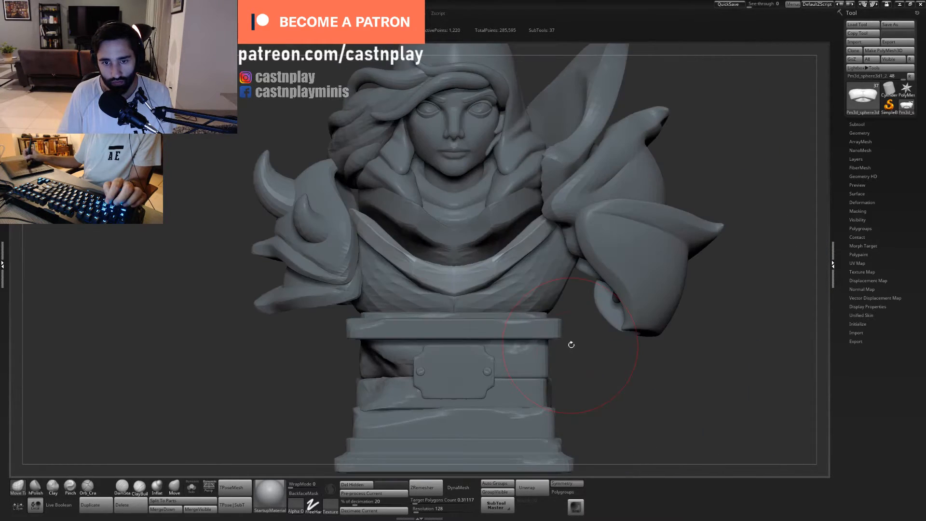
# - Fuse the torso with DynaMesh at resolution 760, and ZRemesh it with a target polygon count of 0.36727
pyautogui.keyDown('alt'); pyautogui.click(524, 294); pyautogui.keyUp('alt')
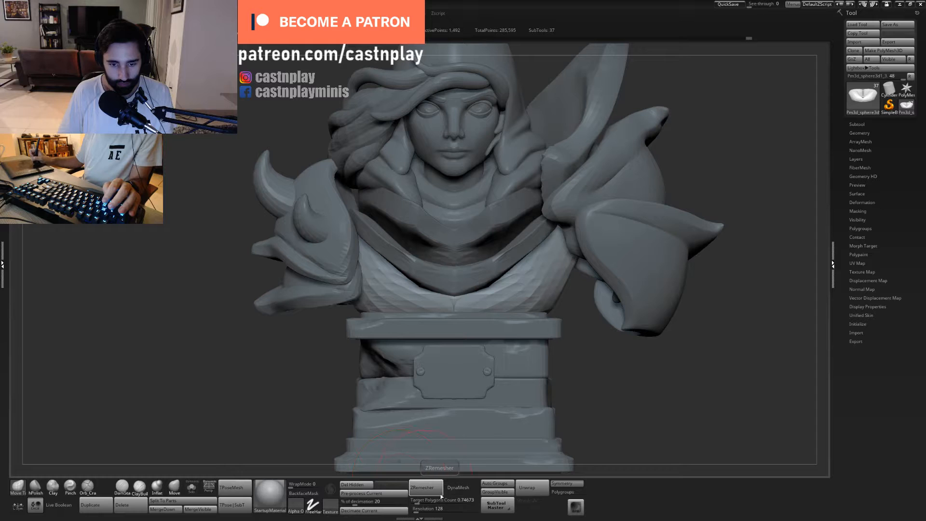
pyautogui.click(424, 509)
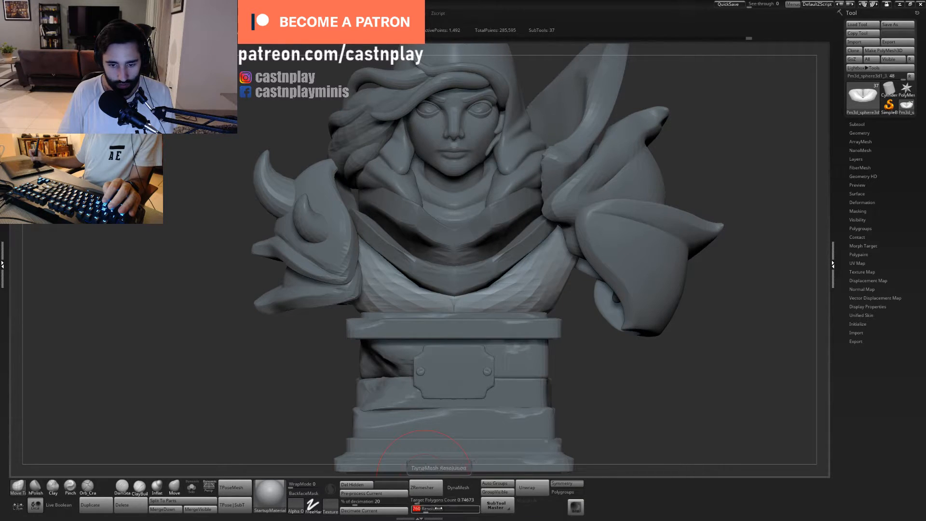
pyautogui.click(459, 487)
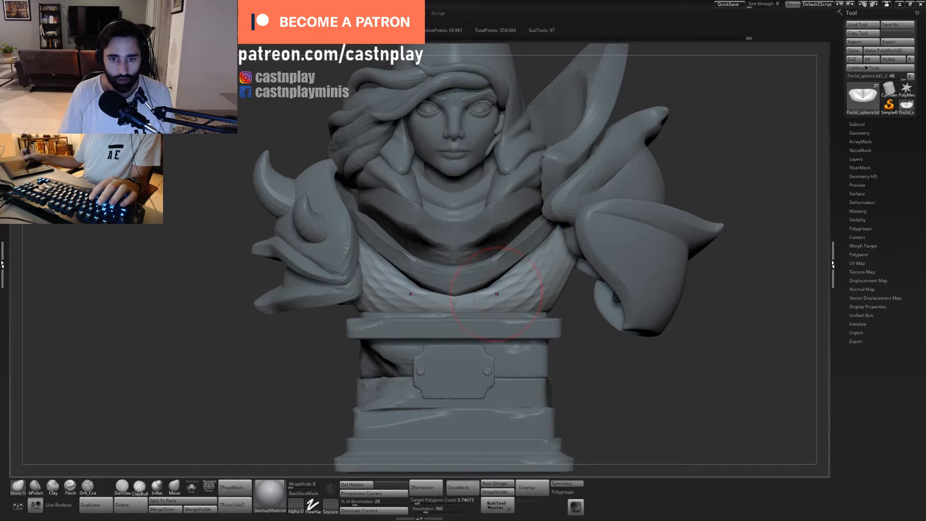
pyautogui.moveTo(453, 302)
pyautogui.keyDown('shift'); pyautogui.mouseDown()
pyautogui.moveTo(528, 283)
pyautogui.moveTo(458, 305)
pyautogui.mouseUp(); pyautogui.keyUp('shift')
pyautogui.click(415, 501)
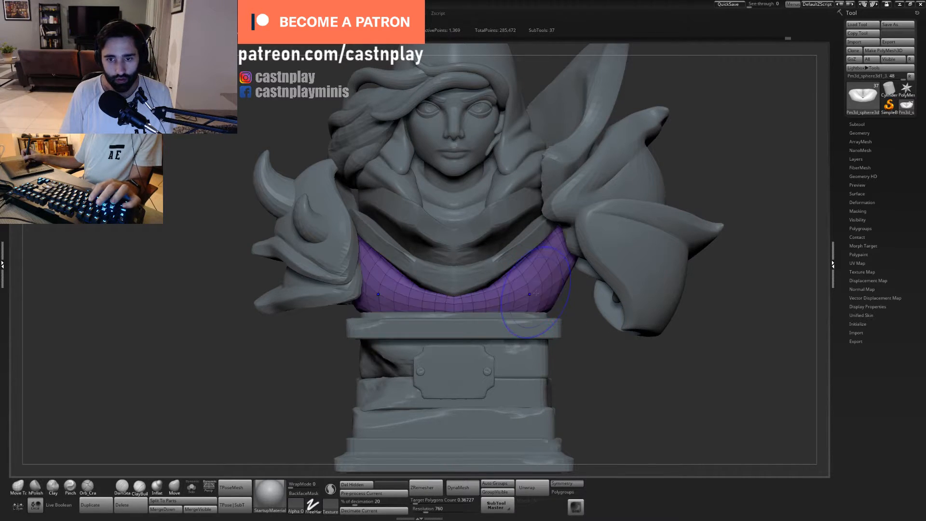
# - Smooth out the crease along the spine on the back of the torso
pyautogui.moveTo(597, 374)
pyautogui.mouseDown()
pyautogui.moveTo(514, 375)
pyautogui.moveTo(464, 403)
pyautogui.mouseUp()
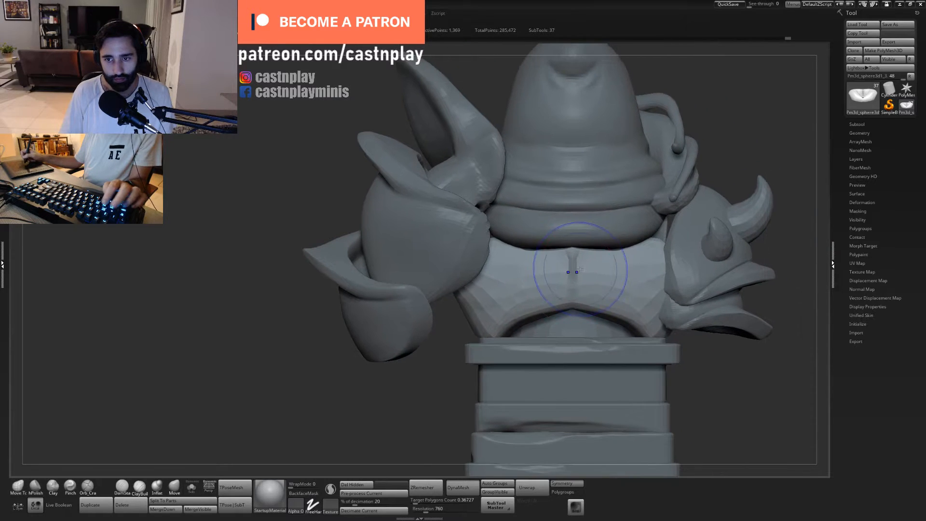
pyautogui.keyDown('shift'); pyautogui.moveTo(581, 271); pyautogui.dragTo(573, 253); pyautogui.keyUp('shift')
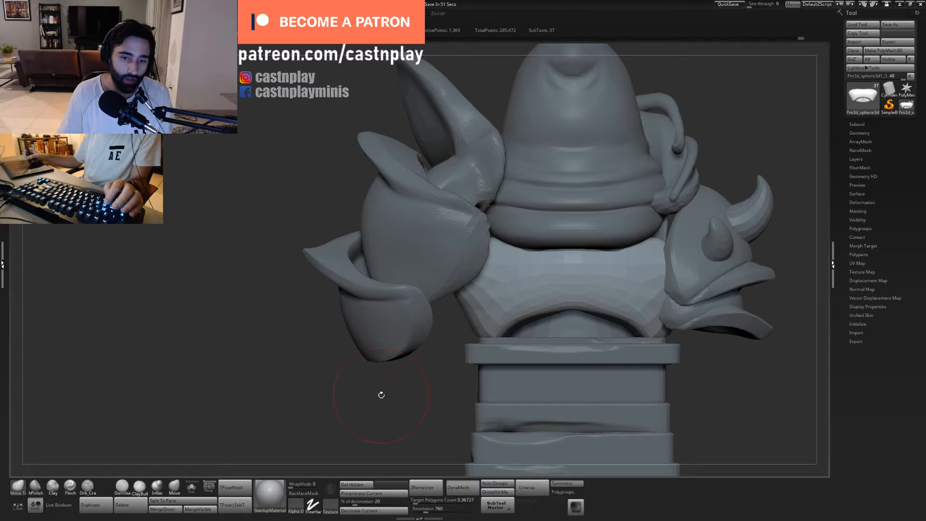
pyautogui.keyDown('shift'); pyautogui.moveTo(381, 393); pyautogui.dragTo(447, 388); pyautogui.keyUp('shift')
# - Resize the Move Topological brush and refine the remeshed chest's shape beneath the front collar
pyautogui.keyDown('alt'); pyautogui.moveTo(508, 334); pyautogui.dragTo(328, 363); pyautogui.keyUp('alt')
pyautogui.press('s')
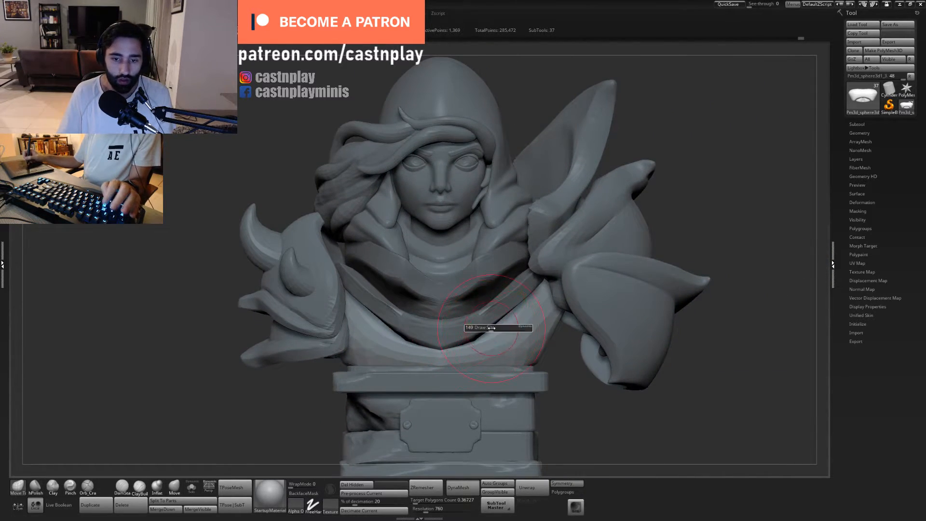
pyautogui.click(485, 325)
pyautogui.moveTo(549, 357); pyautogui.dragTo(518, 318)
pyautogui.keyDown('shift'); pyautogui.moveTo(620, 400); pyautogui.dragTo(633, 406); pyautogui.keyUp('shift')
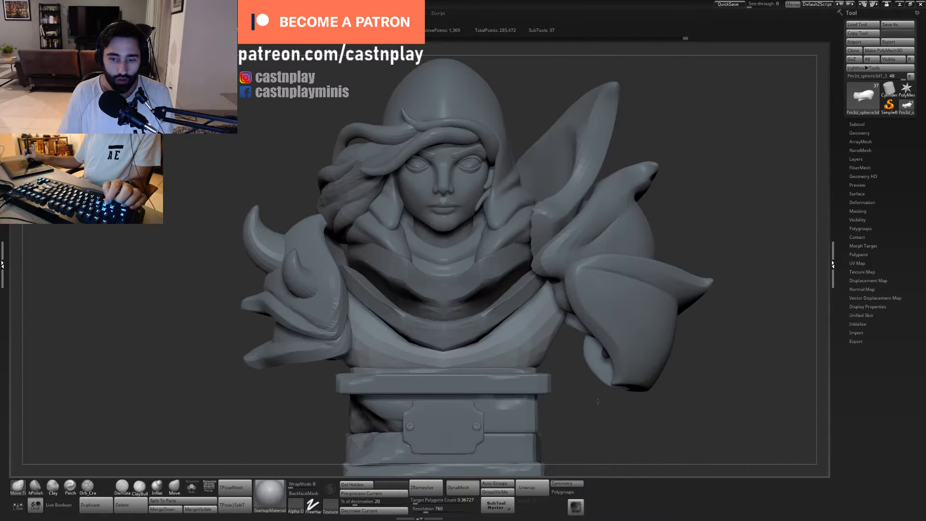
# - Adjust the arched lower edge of the back above the pedestal
pyautogui.keyDown('shift'); pyautogui.moveTo(567, 377); pyautogui.dragTo(471, 370); pyautogui.keyUp('shift')
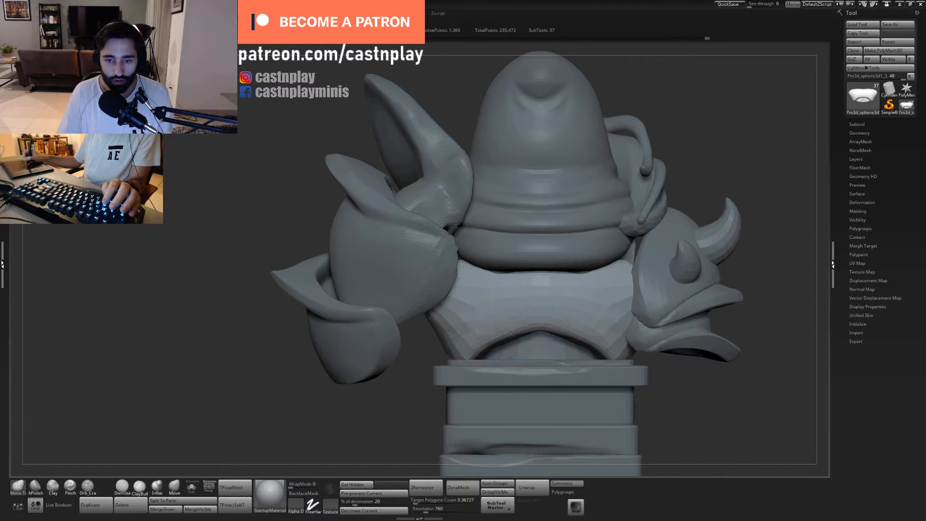
pyautogui.moveTo(519, 335); pyautogui.dragTo(513, 330)
# - Examine the whole bust's silhouette and proportions from the front and sides
pyautogui.keyDown('ctrl'); pyautogui.moveTo(584, 328); pyautogui.dragTo(527, 343, button='right'); pyautogui.keyUp('ctrl')
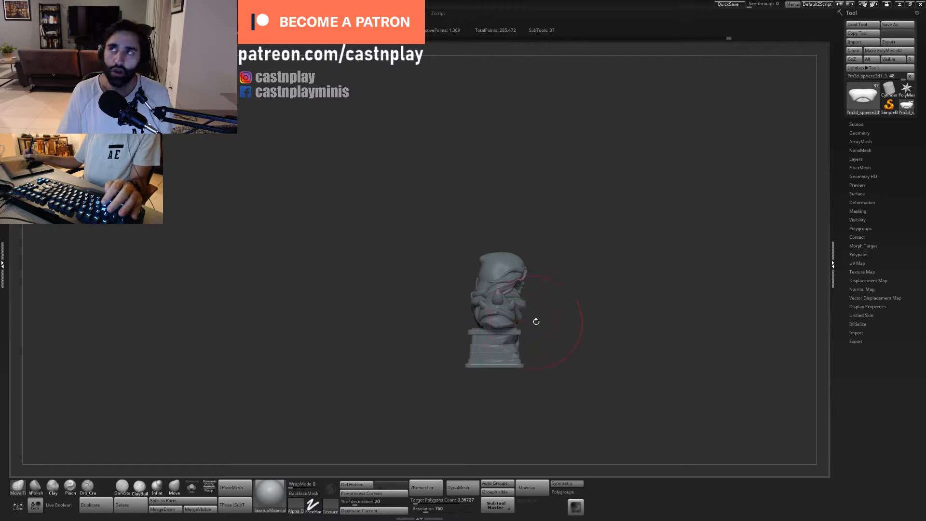
pyautogui.keyDown('ctrl'); pyautogui.moveTo(562, 308); pyautogui.dragTo(624, 333, button='right'); pyautogui.keyUp('ctrl')
pyautogui.keyDown('alt'); pyautogui.moveTo(608, 288); pyautogui.dragTo(545, 318, button='right'); pyautogui.keyUp('alt')
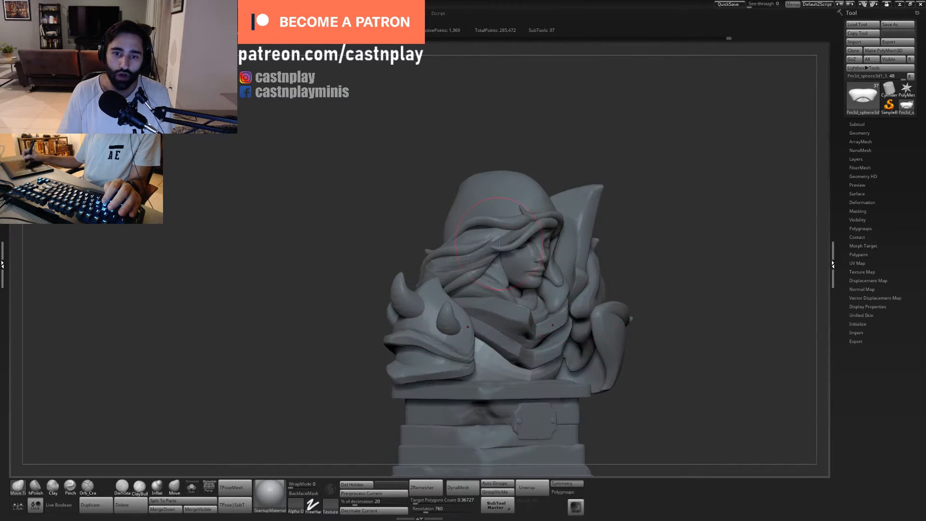
pyautogui.keyDown('alt'); pyautogui.moveTo(627, 288); pyautogui.dragTo(508, 225, button='right'); pyautogui.keyUp('alt')
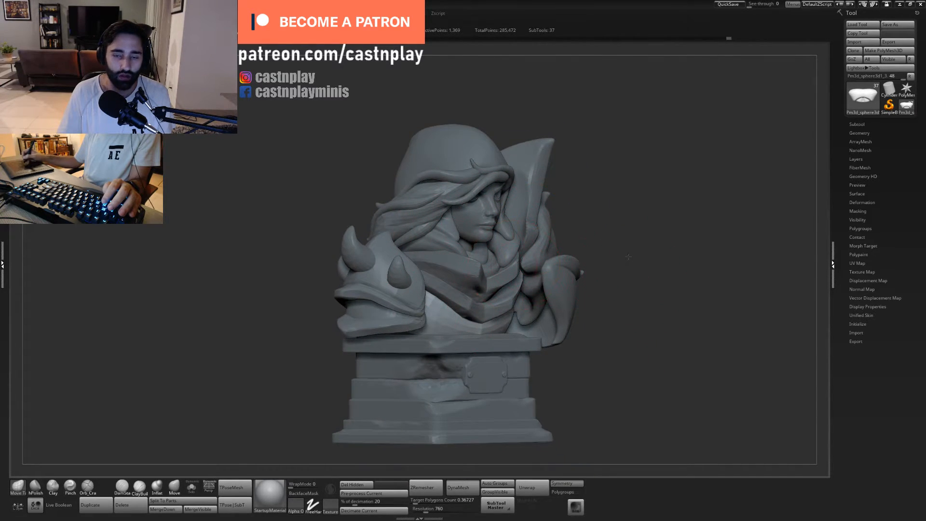
pyautogui.keyDown('ctrl'); pyautogui.moveTo(628, 257); pyautogui.dragTo(526, 268, button='right'); pyautogui.keyUp('ctrl')
pyautogui.moveTo(590, 250); pyautogui.dragTo(414, 300, button='right')
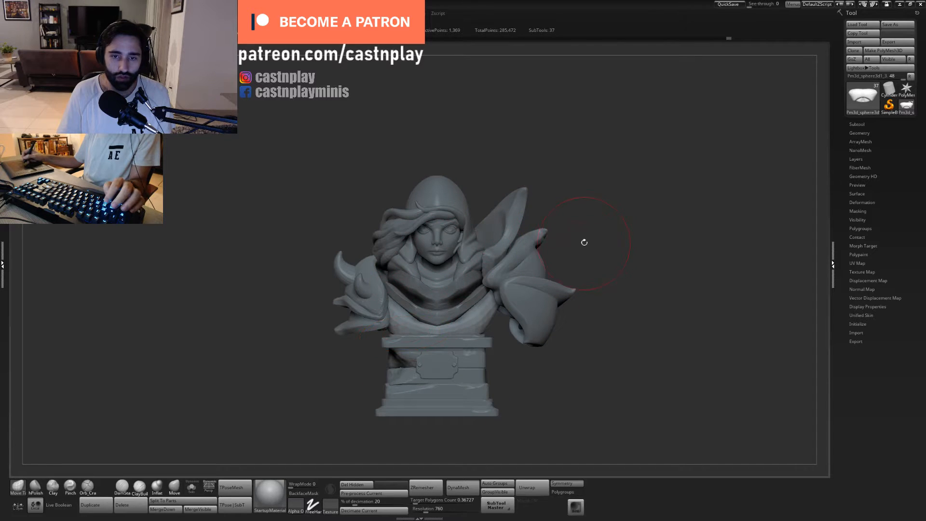
pyautogui.moveTo(584, 242); pyautogui.dragTo(582, 325, button='right')
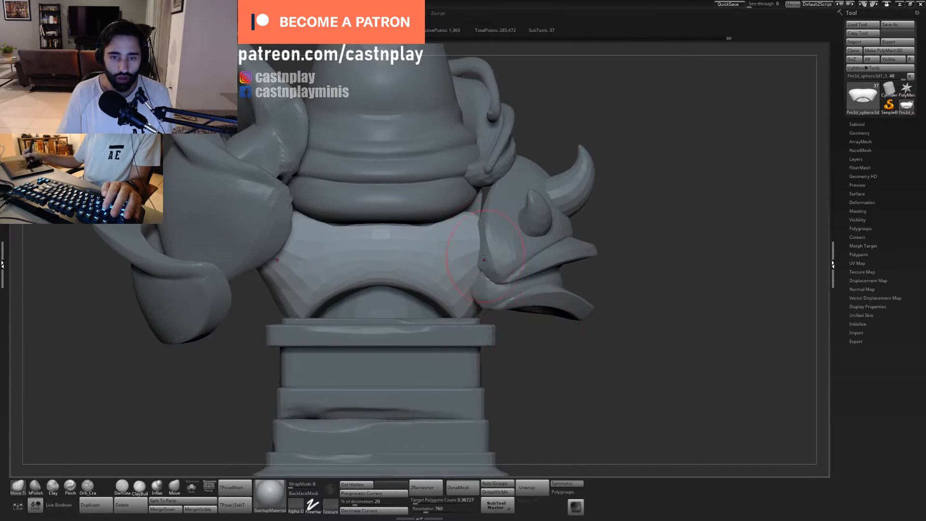
# - Refine and smooth the torso's back and side surfaces between the shoulder armour and the pedestal
pyautogui.moveTo(487, 303)
pyautogui.mouseDown(button='right')
pyautogui.moveTo(581, 384)
pyautogui.moveTo(488, 232)
pyautogui.mouseUp(button='right')
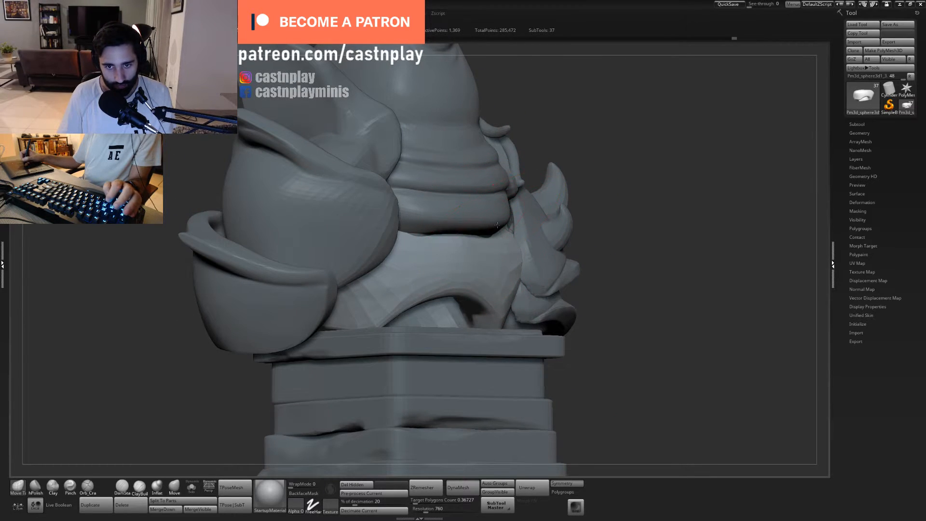
pyautogui.moveTo(626, 188)
pyautogui.mouseDown(button='right')
pyautogui.moveTo(476, 238)
pyautogui.moveTo(497, 270)
pyautogui.mouseUp(button='right')
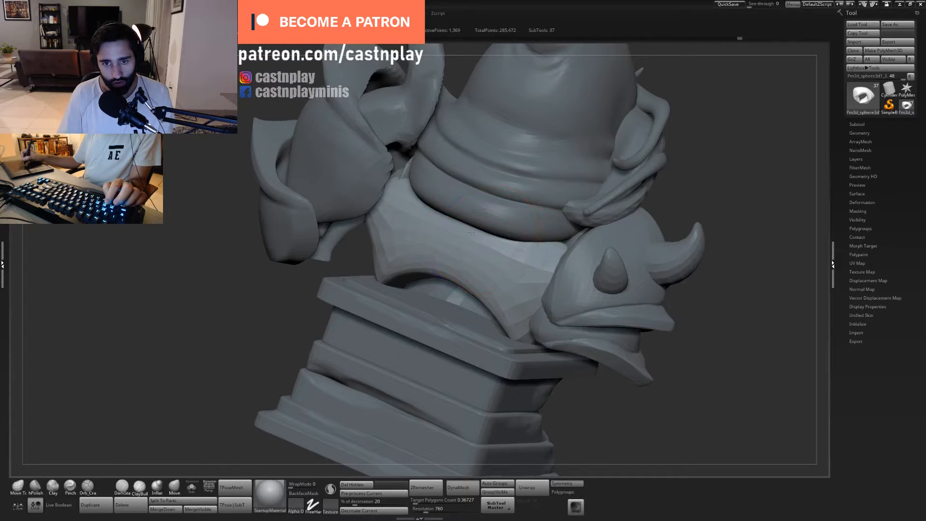
pyautogui.keyDown('ctrl'); pyautogui.moveTo(578, 289); pyautogui.dragTo(423, 279, button='right'); pyautogui.keyUp('ctrl')
pyautogui.keyDown('shift'); pyautogui.moveTo(442, 321); pyautogui.dragTo(439, 324, button='right'); pyautogui.keyUp('shift')
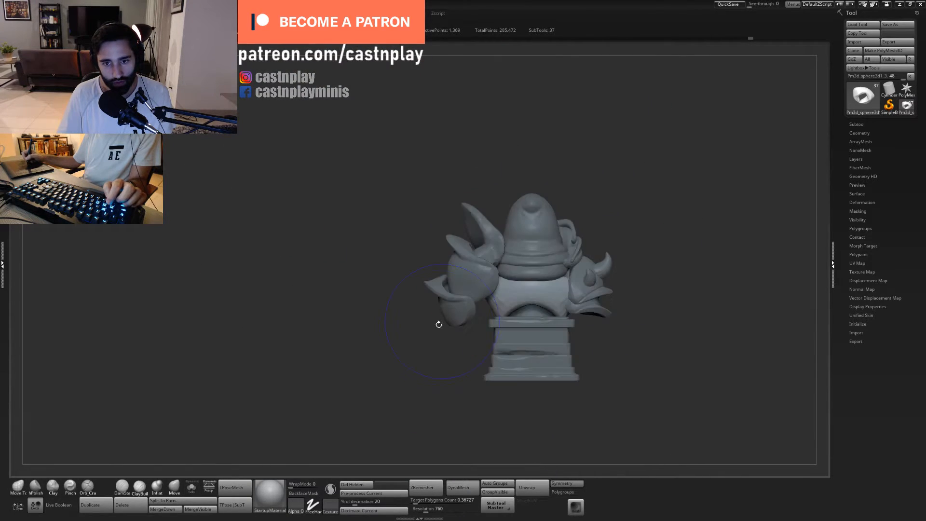
pyautogui.moveTo(430, 357)
pyautogui.keyDown('alt'); pyautogui.mouseDown(button='right')
pyautogui.moveTo(381, 320)
pyautogui.moveTo(589, 395)
pyautogui.moveTo(510, 370)
pyautogui.mouseUp(button='right'); pyautogui.keyUp('alt')
pyautogui.moveTo(598, 384)
pyautogui.keyDown('ctrl'); pyautogui.mouseDown(button='right')
pyautogui.moveTo(607, 362)
pyautogui.moveTo(643, 376)
pyautogui.moveTo(572, 368)
pyautogui.moveTo(624, 380)
pyautogui.moveTo(507, 391)
pyautogui.moveTo(569, 314)
pyautogui.moveTo(499, 319)
pyautogui.mouseUp(button='right'); pyautogui.keyUp('ctrl')
pyautogui.keyDown('alt'); pyautogui.click(509, 317); pyautogui.keyUp('alt')
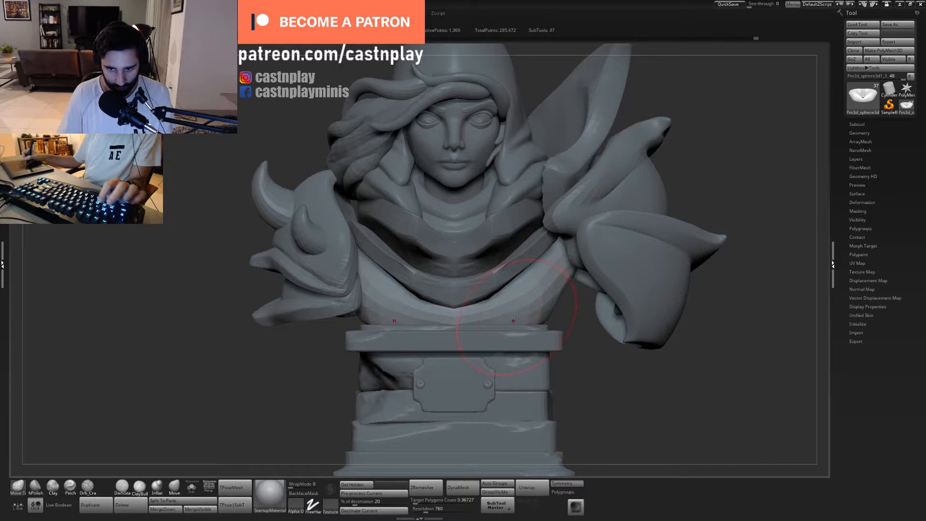
# - Subdivide the torso mesh once and isolate it in Solo mode, viewed from below
pyautogui.hotkey('ctrl', 'd')
pyautogui.moveTo(566, 310)
pyautogui.mouseDown(button='right')
pyautogui.moveTo(487, 338)
pyautogui.moveTo(280, 445)
pyautogui.mouseUp(button='right')
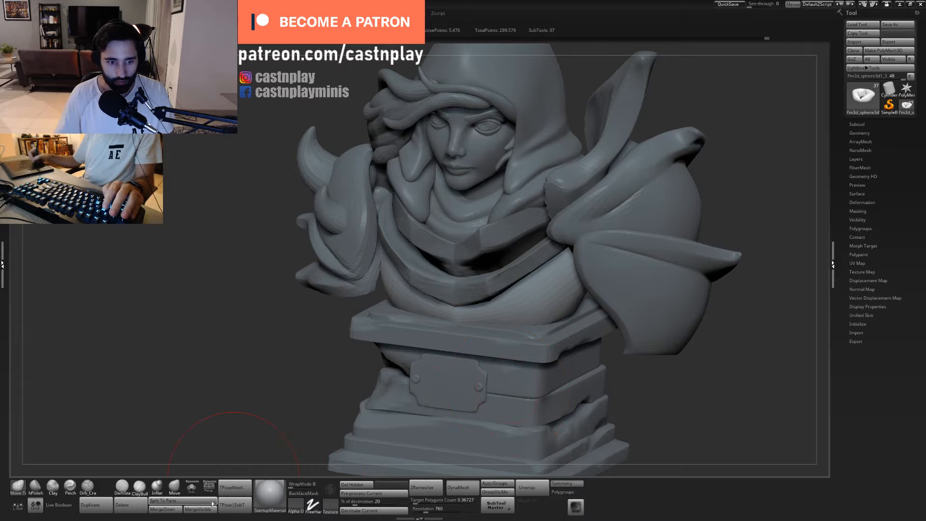
pyautogui.click(193, 487)
pyautogui.moveTo(551, 360); pyautogui.dragTo(477, 333, button='right')
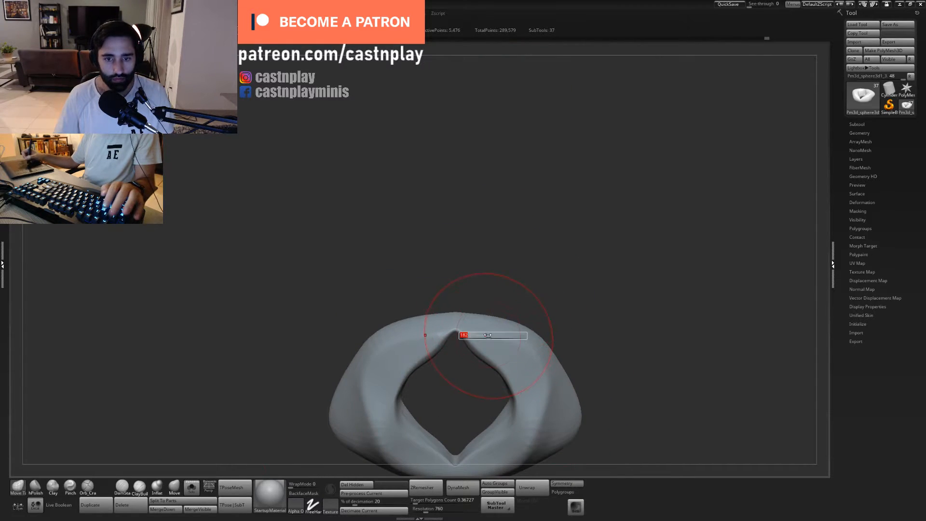
# - Reshape the notch in the isolated torso's inner opening with the Move brush and set up Inflate with a smaller brush there
pyautogui.moveTo(511, 345); pyautogui.dragTo(524, 367)
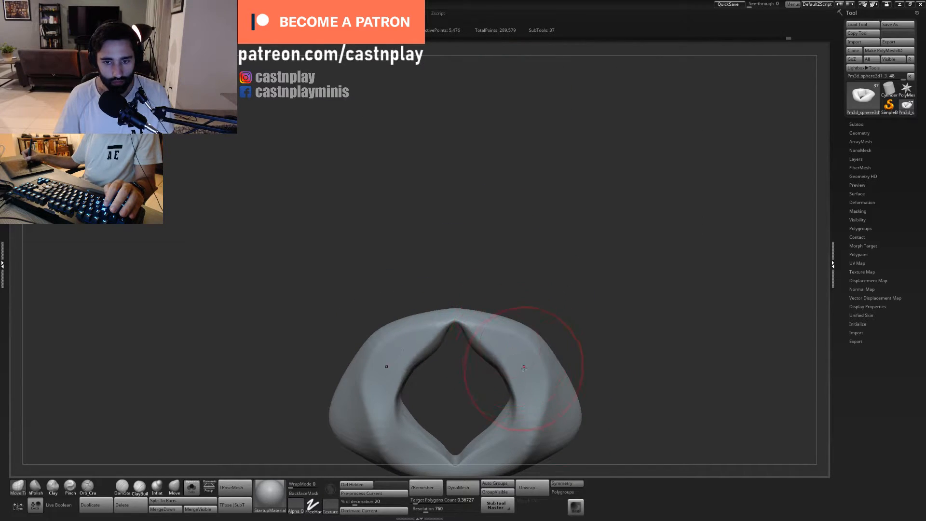
pyautogui.click(157, 486)
pyautogui.press('s')
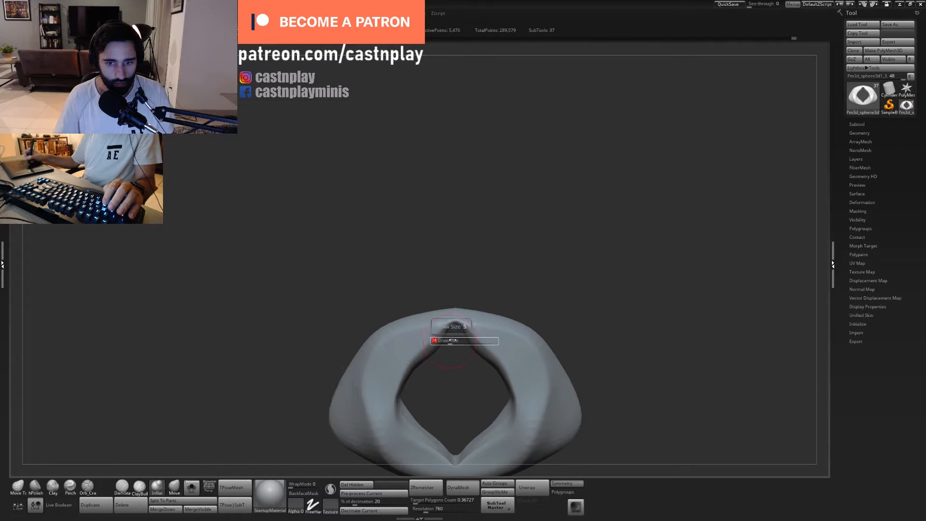
pyautogui.moveTo(449, 333)
pyautogui.mouseDown()
pyautogui.moveTo(441, 332)
pyautogui.moveTo(483, 335)
pyautogui.moveTo(452, 336)
pyautogui.mouseUp()
# - Polish the torso's upper rim and adjoining side with the hPolish brush, undoing the unwanted stroke
pyautogui.press('b')
pyautogui.press('h')
pyautogui.press('p')
pyautogui.moveTo(515, 244)
pyautogui.mouseDown()
pyautogui.moveTo(534, 256)
pyautogui.moveTo(521, 309)
pyautogui.mouseUp()
pyautogui.keyDown('shift'); pyautogui.moveTo(456, 318); pyautogui.dragTo(487, 244); pyautogui.keyUp('shift')
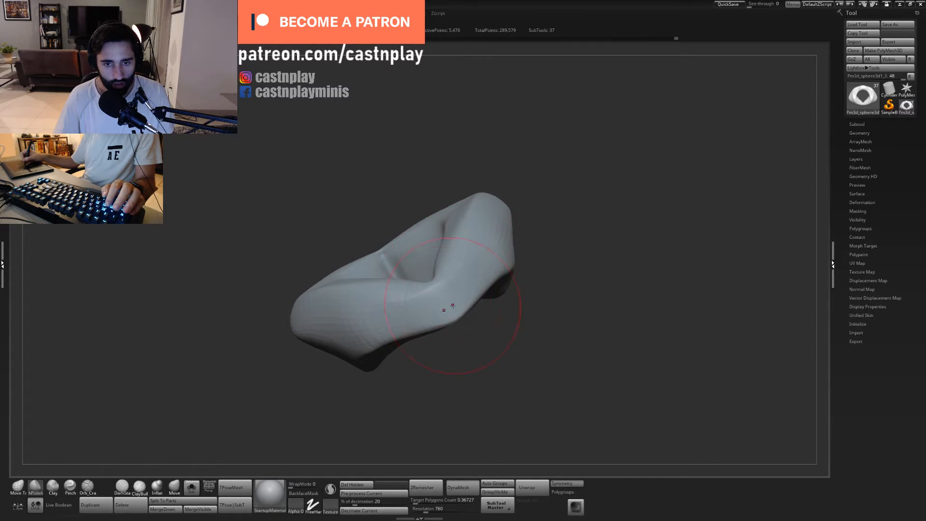
pyautogui.moveTo(547, 200); pyautogui.dragTo(540, 237)
pyautogui.hotkey('ctrl', 'z')
pyautogui.moveTo(483, 293); pyautogui.dragTo(484, 265)
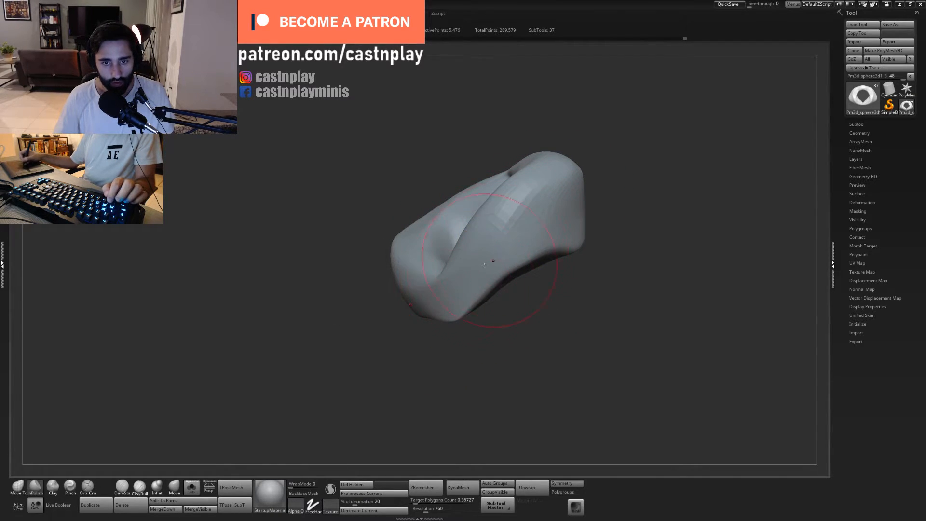
# - Flatten the torso's outer side faces and rounded corners with hPolish
pyautogui.moveTo(629, 203)
pyautogui.mouseDown()
pyautogui.moveTo(592, 177)
pyautogui.moveTo(555, 217)
pyautogui.mouseUp()
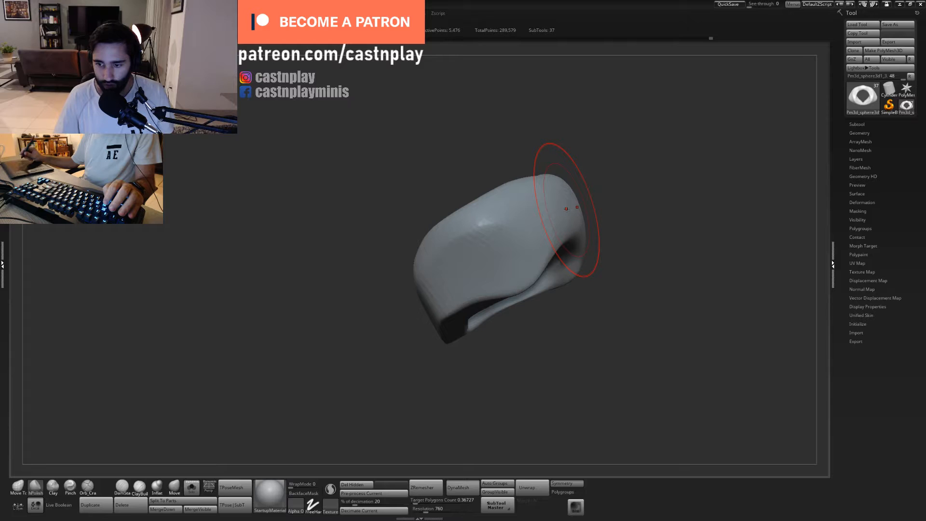
pyautogui.moveTo(542, 367)
pyautogui.mouseDown()
pyautogui.moveTo(543, 406)
pyautogui.moveTo(569, 398)
pyautogui.mouseUp()
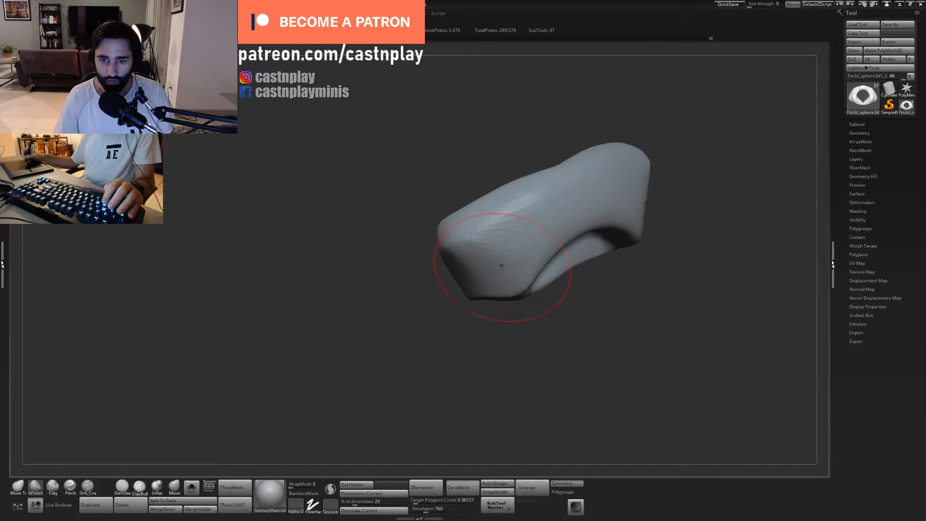
pyautogui.moveTo(501, 267); pyautogui.dragTo(517, 254)
pyautogui.moveTo(603, 303)
pyautogui.mouseDown()
pyautogui.moveTo(549, 342)
pyautogui.moveTo(548, 310)
pyautogui.moveTo(496, 266)
pyautogui.mouseUp()
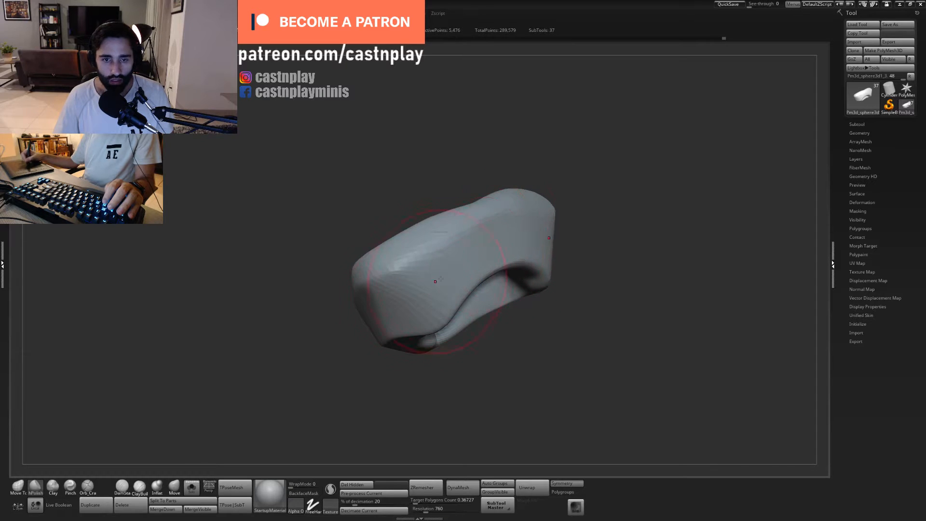
pyautogui.moveTo(479, 366); pyautogui.dragTo(494, 381)
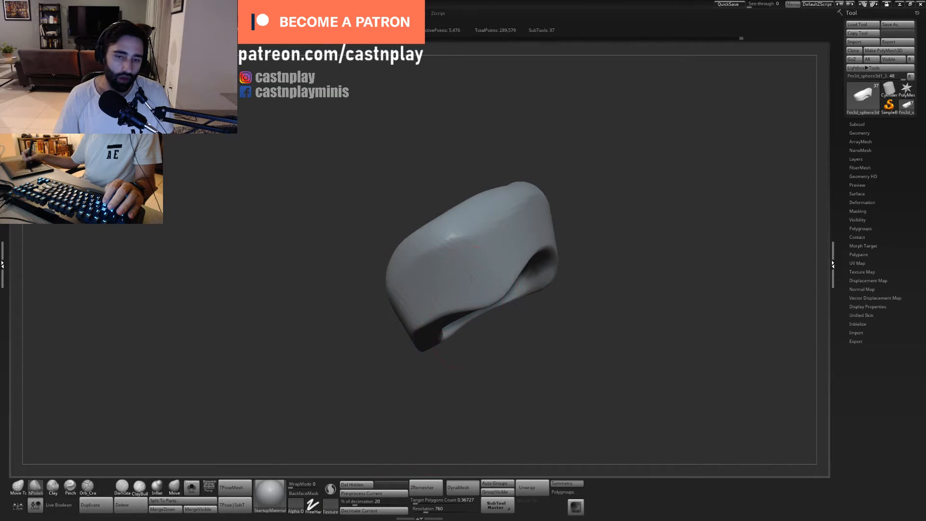
pyautogui.moveTo(559, 153)
pyautogui.mouseDown()
pyautogui.moveTo(529, 193)
pyautogui.moveTo(535, 251)
pyautogui.mouseUp()
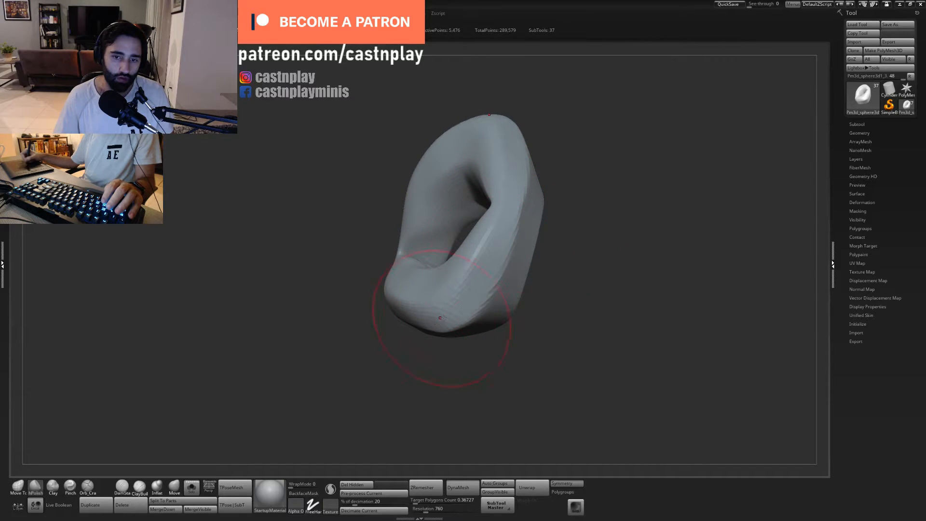
pyautogui.moveTo(516, 373); pyautogui.dragTo(484, 335)
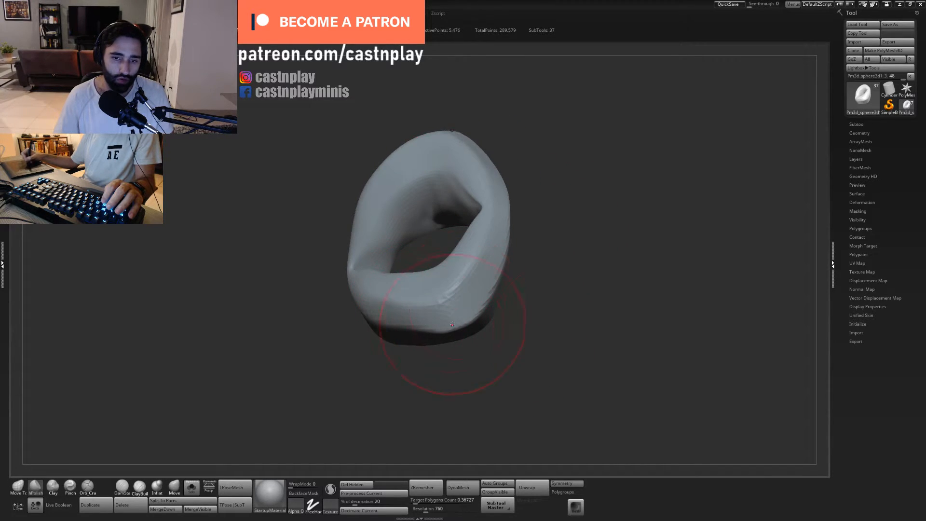
# - Polish the pointed area at the centre of the torso where the two halves of the rim meet
pyautogui.moveTo(541, 309)
pyautogui.mouseDown()
pyautogui.moveTo(566, 264)
pyautogui.moveTo(558, 212)
pyautogui.moveTo(549, 232)
pyautogui.mouseUp()
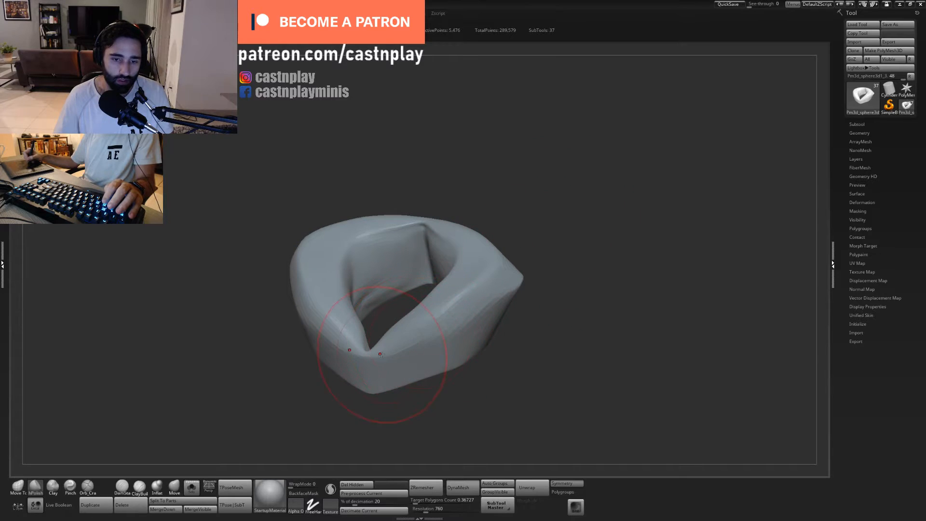
pyautogui.moveTo(317, 440); pyautogui.dragTo(385, 381)
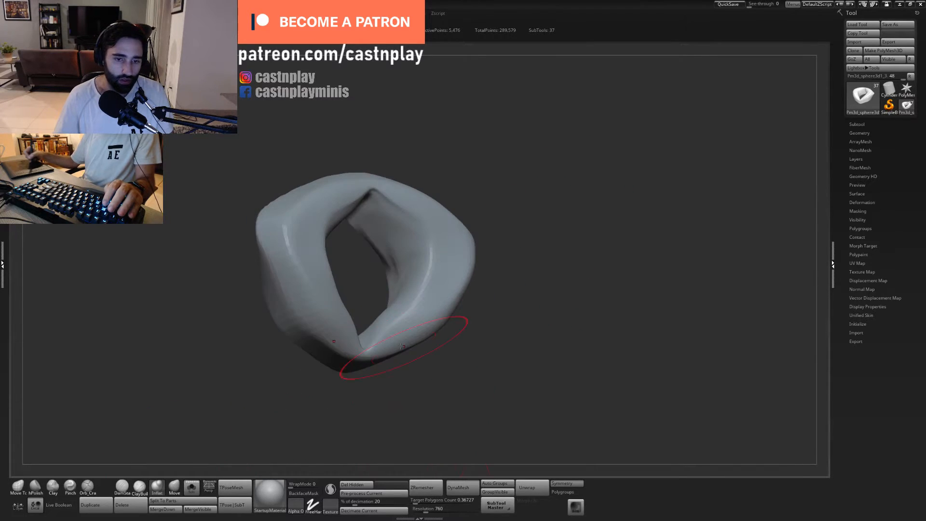
pyautogui.moveTo(444, 391)
pyautogui.mouseDown()
pyautogui.moveTo(368, 403)
pyautogui.moveTo(362, 388)
pyautogui.moveTo(386, 405)
pyautogui.mouseUp()
pyautogui.moveTo(367, 333); pyautogui.dragTo(361, 343)
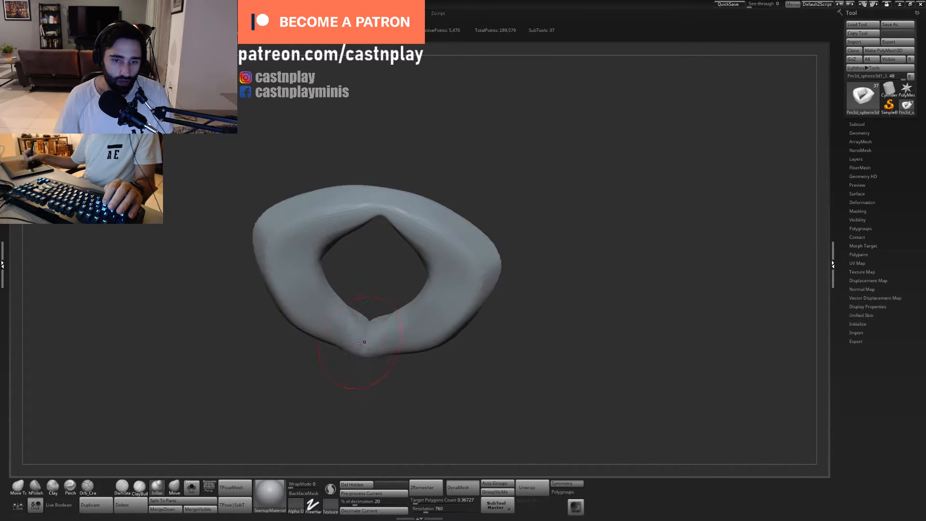
pyautogui.moveTo(380, 372)
pyautogui.mouseDown()
pyautogui.moveTo(380, 344)
pyautogui.moveTo(371, 363)
pyautogui.moveTo(380, 358)
pyautogui.mouseUp()
pyautogui.press('2')
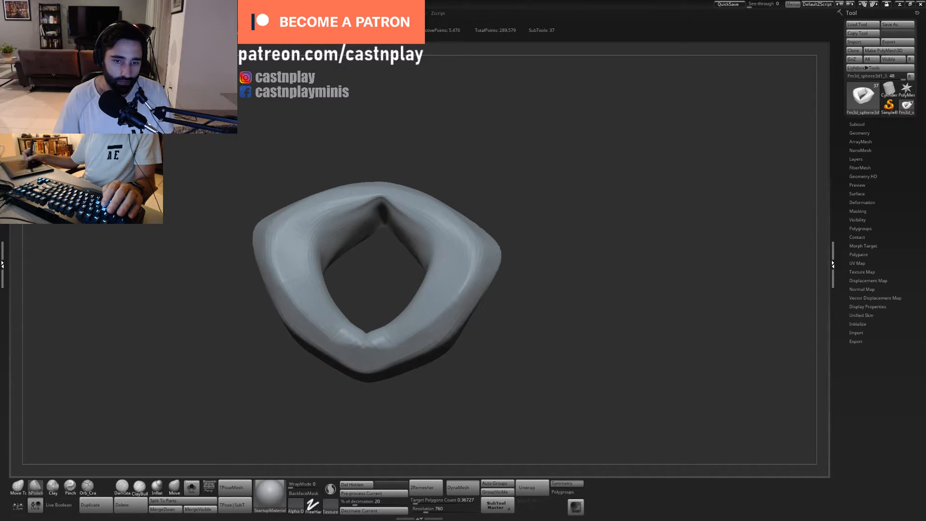
# - Flatten the torso's upper rim into a crisp bevel running along both sides to the centre point
pyautogui.moveTo(505, 221); pyautogui.dragTo(480, 287)
pyautogui.moveTo(501, 251); pyautogui.dragTo(482, 328)
pyautogui.moveTo(416, 334); pyautogui.dragTo(440, 320)
pyautogui.moveTo(554, 193)
pyautogui.mouseDown()
pyautogui.moveTo(566, 227)
pyautogui.moveTo(619, 205)
pyautogui.mouseUp()
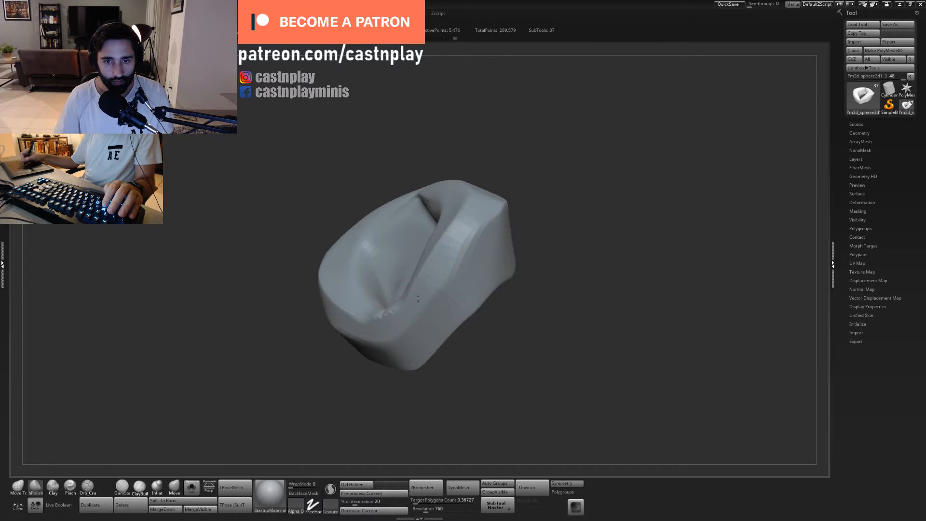
pyautogui.moveTo(569, 251); pyautogui.dragTo(545, 193)
pyautogui.moveTo(473, 223)
pyautogui.mouseDown()
pyautogui.moveTo(486, 188)
pyautogui.moveTo(485, 199)
pyautogui.moveTo(480, 138)
pyautogui.mouseUp()
pyautogui.moveTo(562, 145); pyautogui.dragTo(572, 222)
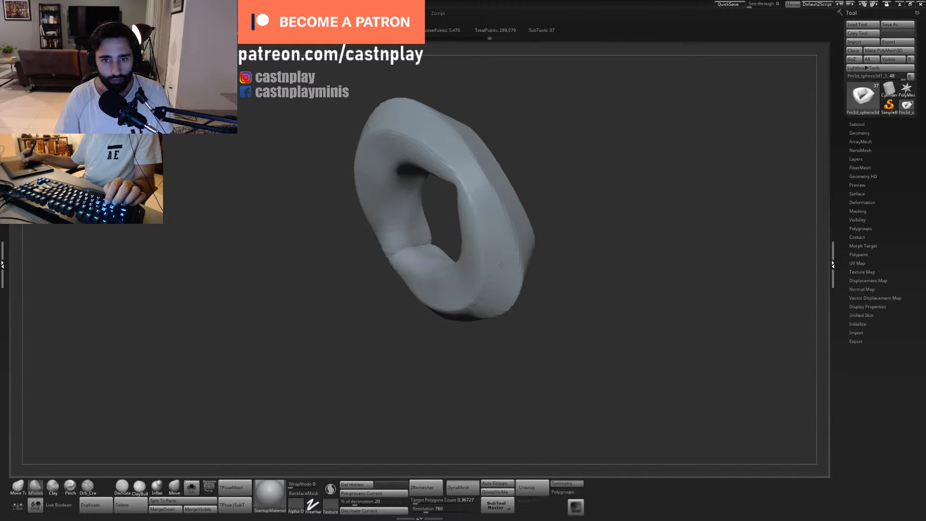
pyautogui.moveTo(546, 316); pyautogui.dragTo(587, 151)
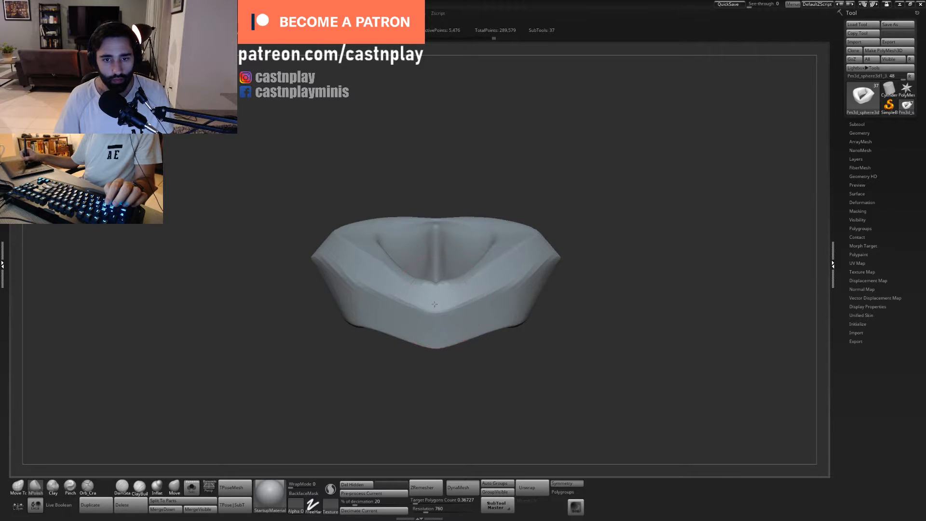
# - Refine and smooth the bevel around the torso's centre point and along its side edge
pyautogui.moveTo(532, 242)
pyautogui.mouseDown()
pyautogui.moveTo(478, 285)
pyautogui.moveTo(479, 252)
pyautogui.mouseUp()
pyautogui.press('s')
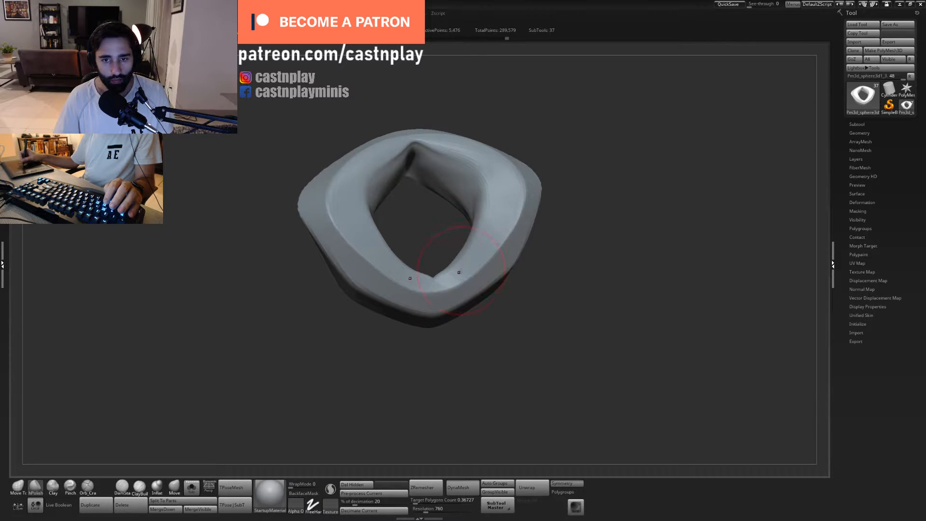
pyautogui.moveTo(568, 162); pyautogui.dragTo(565, 113)
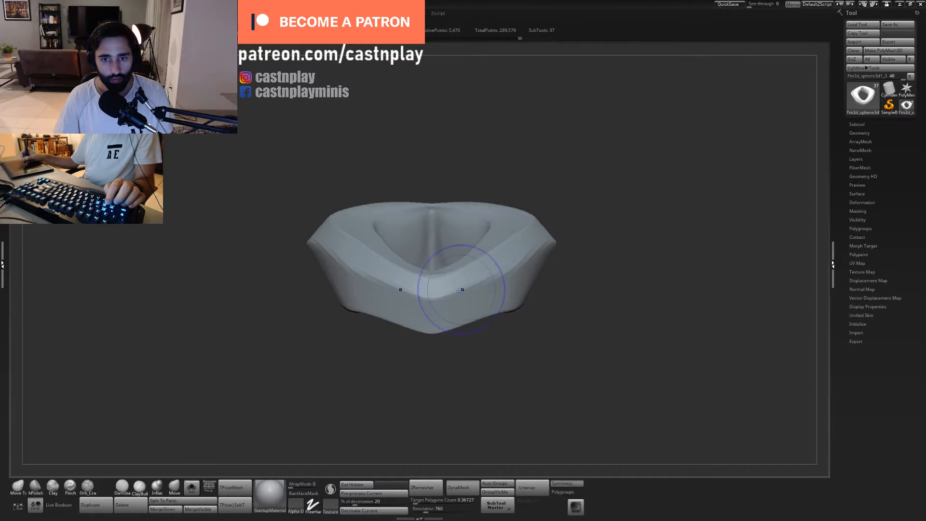
pyautogui.keyDown('shift'); pyautogui.moveTo(462, 288); pyautogui.dragTo(451, 291); pyautogui.keyUp('shift')
pyautogui.moveTo(555, 275); pyautogui.dragTo(524, 279)
pyautogui.moveTo(524, 280); pyautogui.dragTo(514, 280, button='right')
pyautogui.moveTo(574, 277); pyautogui.dragTo(585, 258)
pyautogui.moveTo(612, 287); pyautogui.dragTo(584, 269, button='right')
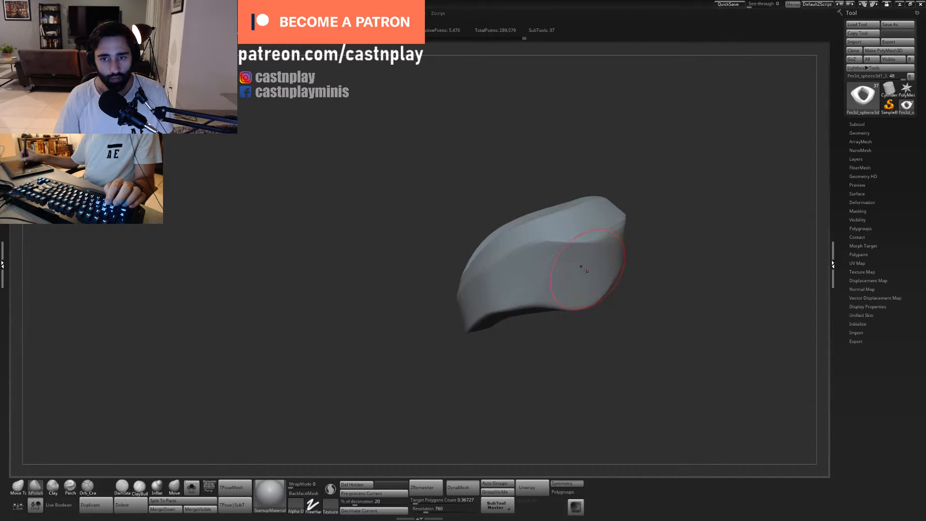
pyautogui.moveTo(617, 303); pyautogui.dragTo(562, 331)
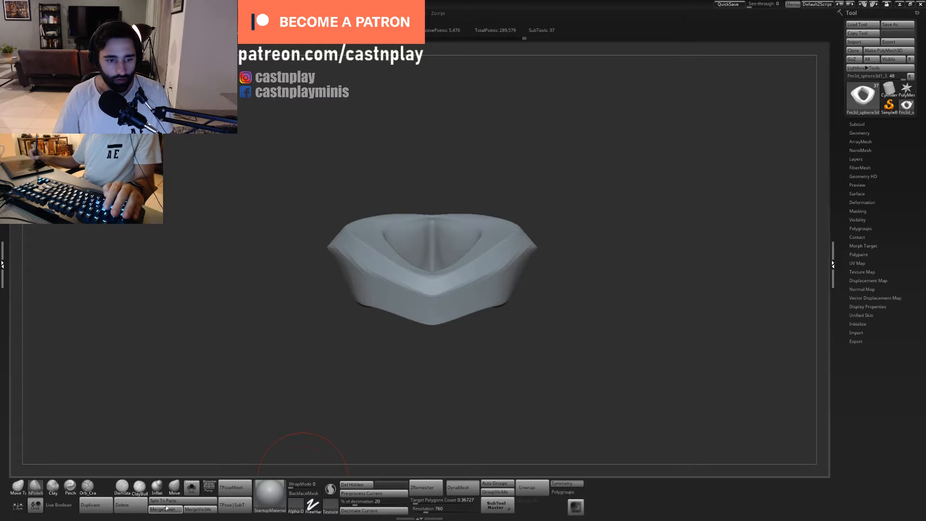
# - Leave Solo mode and adjust the chest's side edge beneath the shoulder armour with the Move brush
pyautogui.click(192, 487)
pyautogui.keyDown('alt'); pyautogui.moveTo(563, 373); pyautogui.dragTo(636, 371); pyautogui.keyUp('alt')
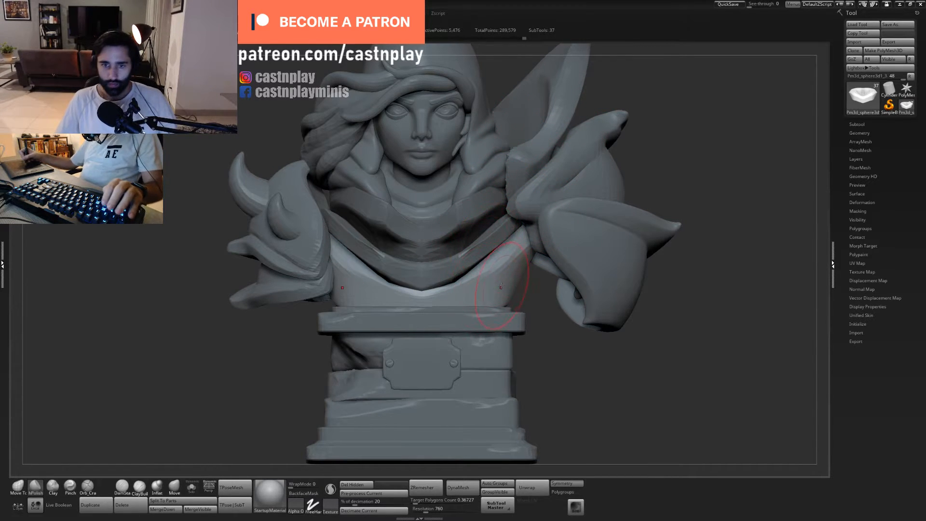
pyautogui.press('1')
pyautogui.moveTo(518, 255)
pyautogui.mouseDown()
pyautogui.moveTo(512, 260)
pyautogui.moveTo(509, 247)
pyautogui.mouseUp()
pyautogui.moveTo(476, 276); pyautogui.dragTo(474, 273)
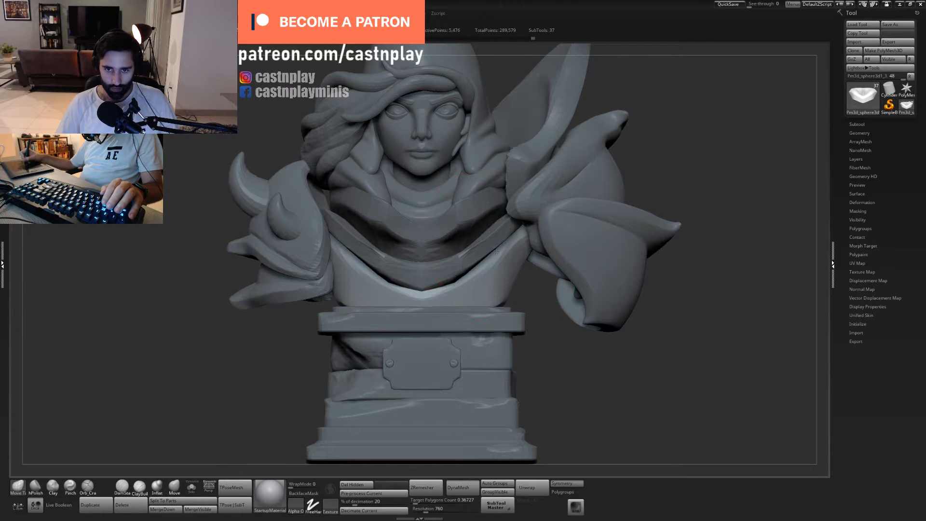
# - Check the torso's arched lower back, undo the last stroke, and select the V-shaped collar plate's subtool
pyautogui.moveTo(545, 303); pyautogui.dragTo(461, 303)
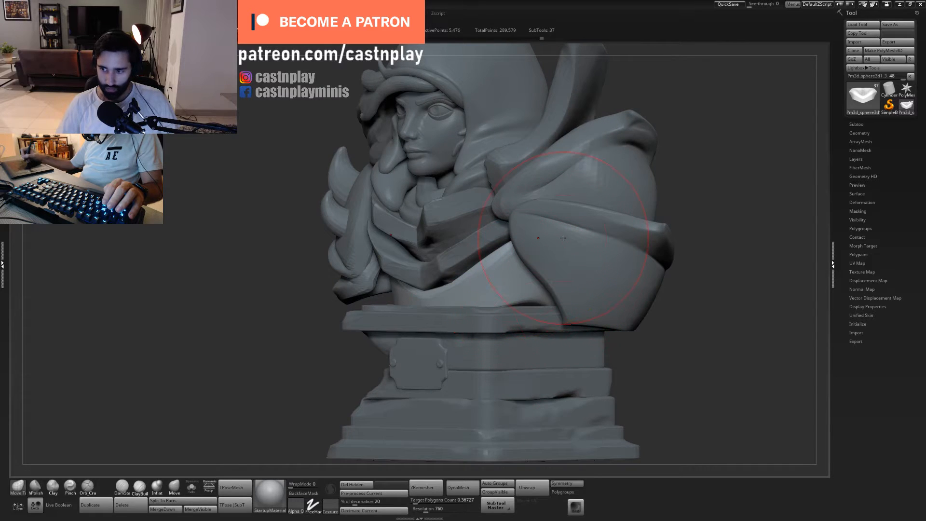
pyautogui.moveTo(535, 297)
pyautogui.mouseDown()
pyautogui.moveTo(554, 313)
pyautogui.moveTo(602, 322)
pyautogui.moveTo(627, 313)
pyautogui.moveTo(428, 354)
pyautogui.moveTo(425, 400)
pyautogui.mouseUp()
pyautogui.hotkey('ctrl', 'z')
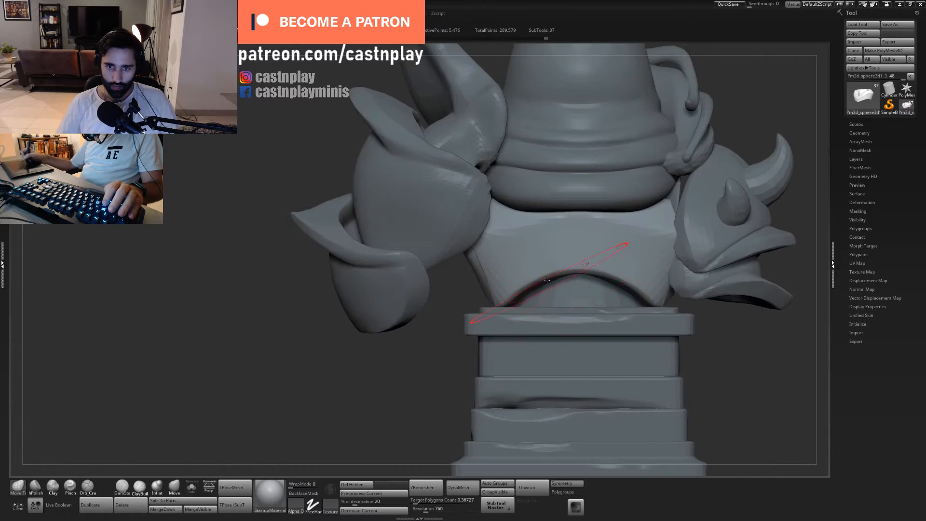
pyautogui.keyDown('alt'); pyautogui.click(524, 293); pyautogui.keyUp('alt')
pyautogui.keyDown('shift'); pyautogui.moveTo(494, 299); pyautogui.dragTo(509, 285); pyautogui.keyUp('shift')
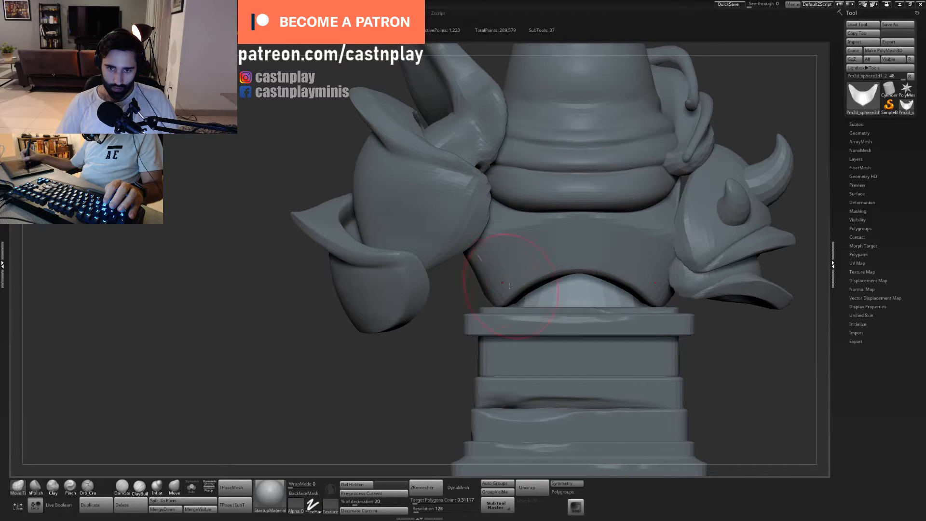
# - Adjust how the V-shaped collar plate sits against the chest, checking it from below and the front
pyautogui.keyDown('alt'); pyautogui.moveTo(452, 302); pyautogui.dragTo(383, 182); pyautogui.keyUp('alt')
pyautogui.moveTo(388, 300); pyautogui.dragTo(570, 299)
pyautogui.keyDown('alt'); pyautogui.moveTo(569, 299); pyautogui.dragTo(540, 396); pyautogui.keyUp('alt')
pyautogui.moveTo(485, 291); pyautogui.dragTo(499, 247)
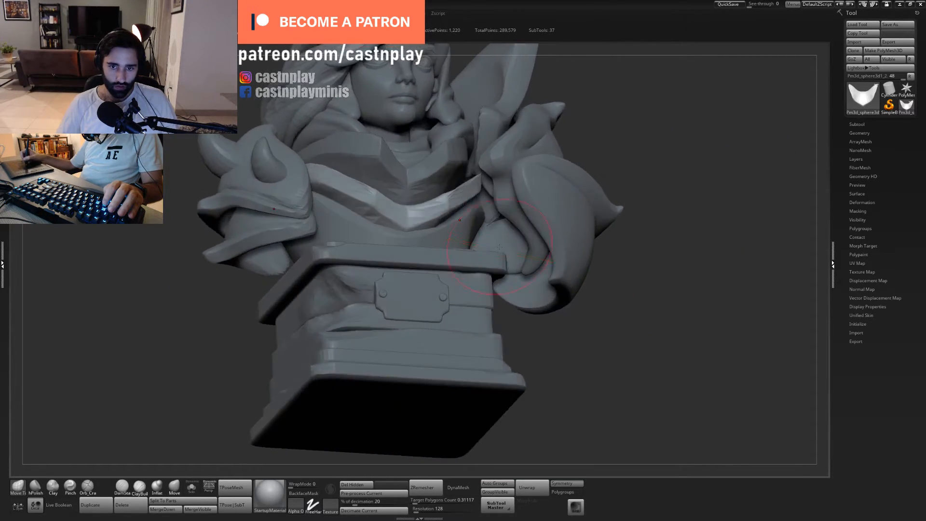
pyautogui.keyDown('shift'); pyautogui.moveTo(548, 352); pyautogui.dragTo(527, 334); pyautogui.keyUp('shift')
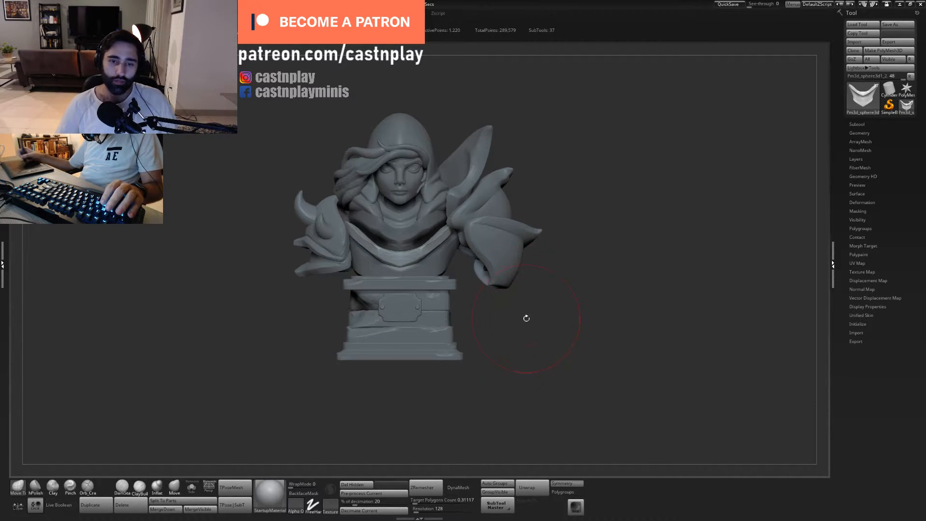
pyautogui.keyDown('alt'); pyautogui.moveTo(526, 318); pyautogui.dragTo(510, 378); pyautogui.keyUp('alt')
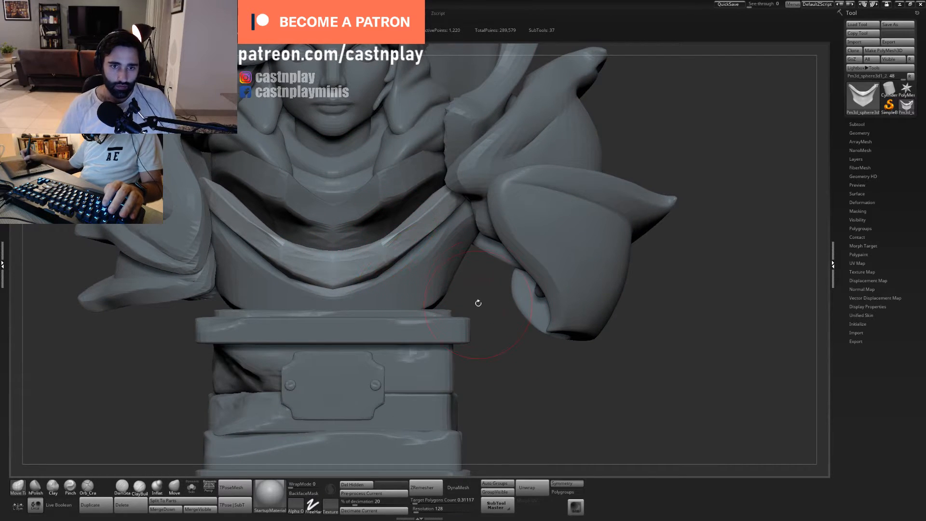
pyautogui.keyDown('alt'); pyautogui.moveTo(478, 303); pyautogui.dragTo(582, 304); pyautogui.keyUp('alt')
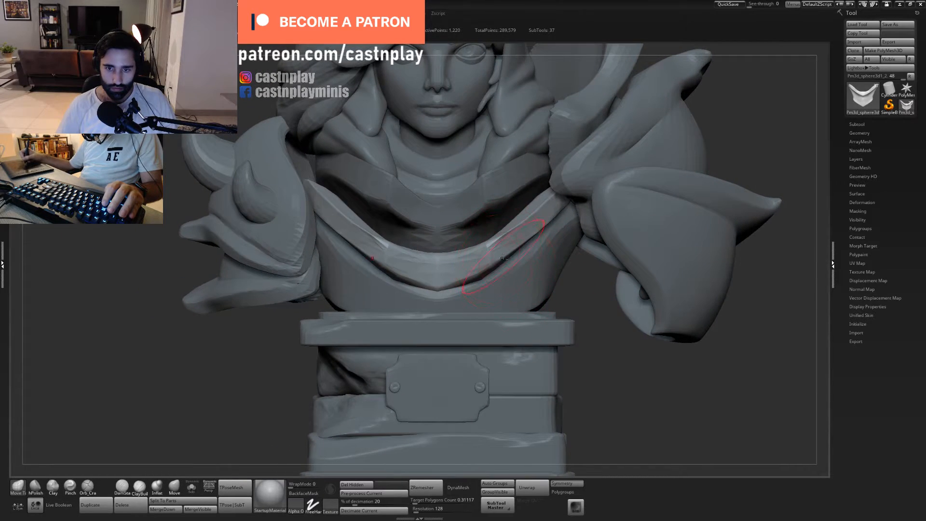
pyautogui.moveTo(589, 284)
pyautogui.mouseDown()
pyautogui.moveTo(581, 311)
pyautogui.moveTo(579, 301)
pyautogui.mouseUp()
# - Polish the edges of the V-shaped collar plate with a resized hPolish brush
pyautogui.press('b')
pyautogui.press('h')
pyautogui.press('p')
pyautogui.press('s')
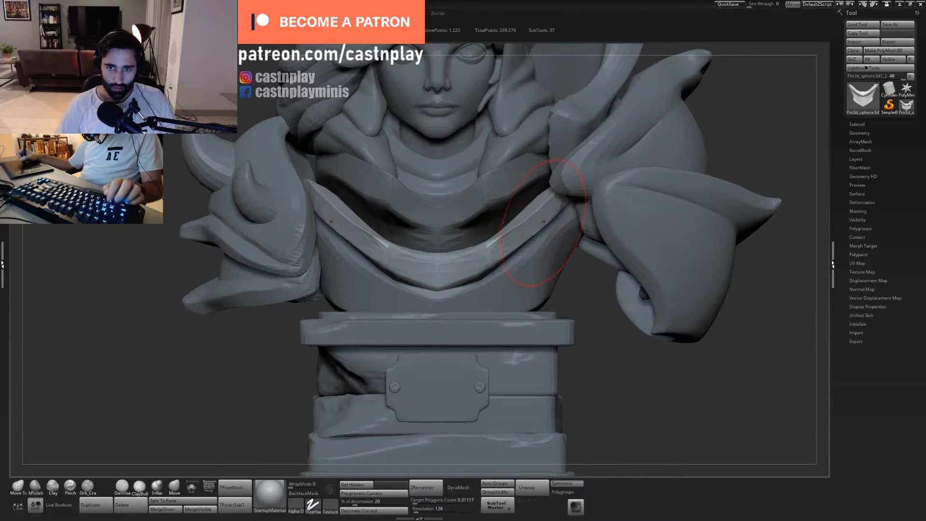
pyautogui.press('s')
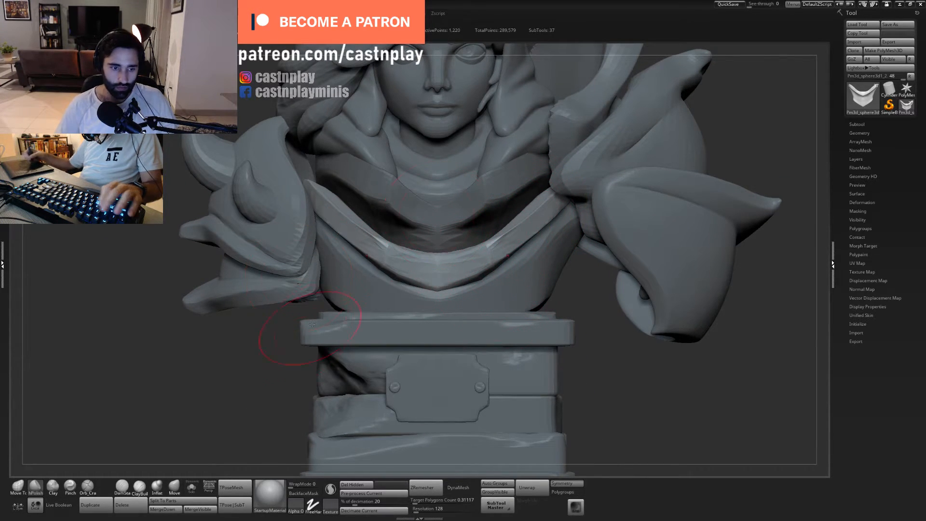
# - Try to pinch the lower centre point of the V-shaped collar plate
pyautogui.press('b')
pyautogui.press('p')
pyautogui.press('i')
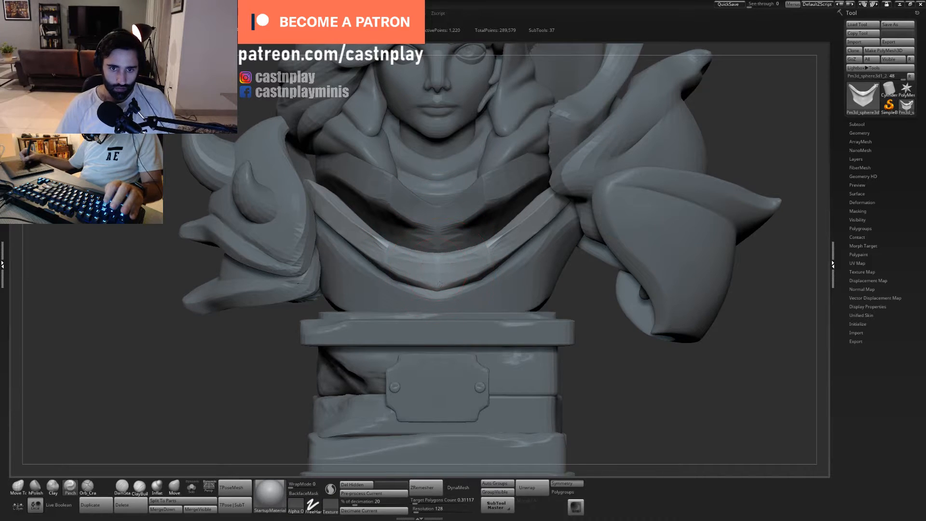
pyautogui.moveTo(440, 284)
pyautogui.mouseDown()
pyautogui.moveTo(455, 282)
pyautogui.moveTo(444, 284)
pyautogui.mouseUp()
pyautogui.hotkey('ctrl', 'z')
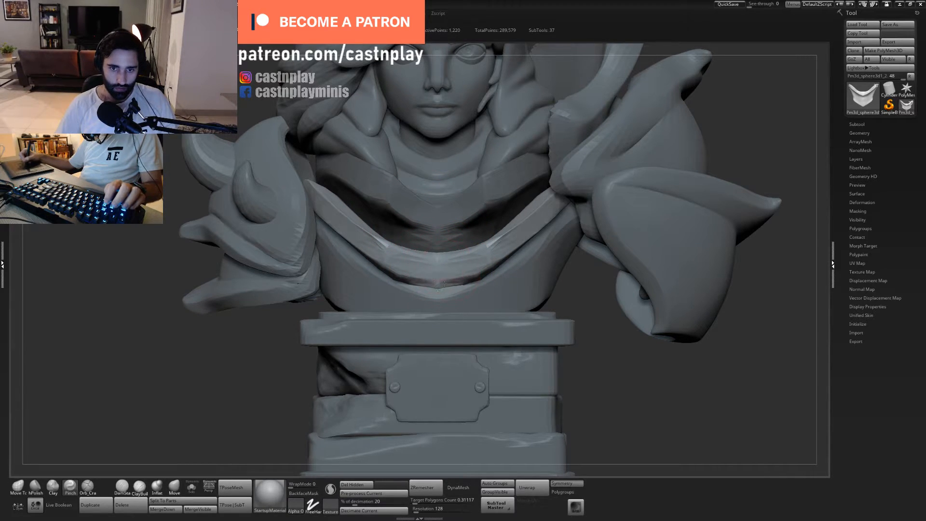
# - Flatten the band of the V-shaped collar plate towards its centre with hPolish
pyautogui.press('b')
pyautogui.press('h')
pyautogui.press('p')
pyautogui.moveTo(514, 203); pyautogui.dragTo(475, 270, button='right')
# - Adjust the collar plate's upper centre edge with Move Topological and display its polygon wireframe
pyautogui.press('b')
pyautogui.press('m')
pyautogui.press('t')
pyautogui.moveTo(446, 249); pyautogui.dragTo(442, 253)
pyautogui.hotkey('shift', 'f')
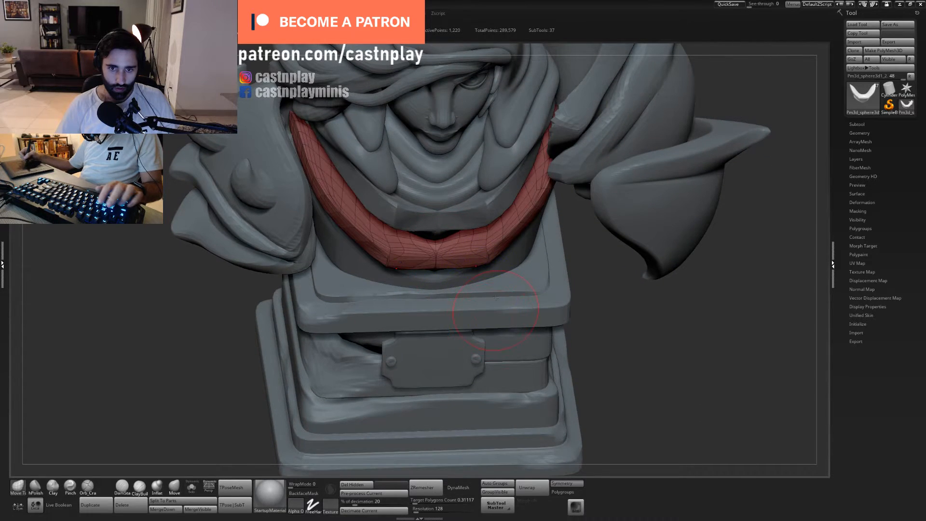
# - Remesh the V-shaped collar plate with ZRemesher and check the new topology in its polygon wireframe
pyautogui.moveTo(475, 320); pyautogui.dragTo(453, 246, button='right')
pyautogui.hotkey('shift', 'f')
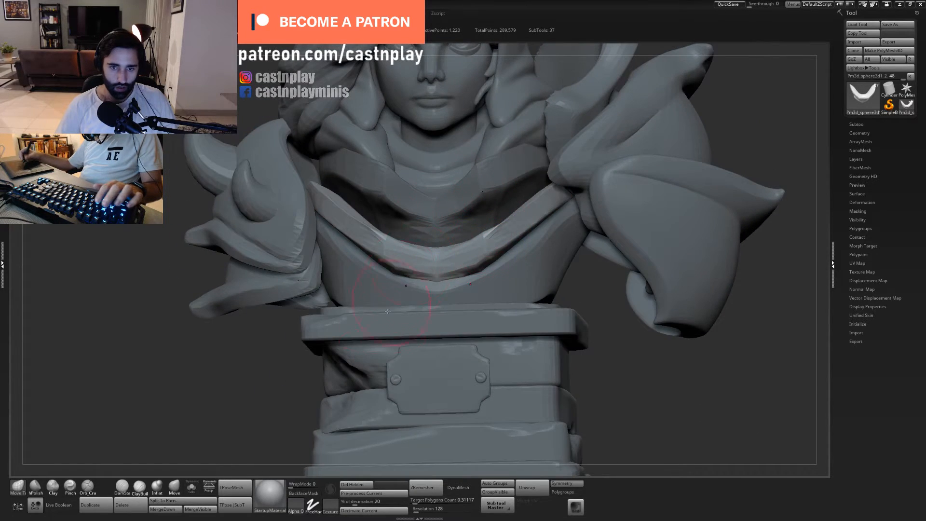
pyautogui.click(427, 488)
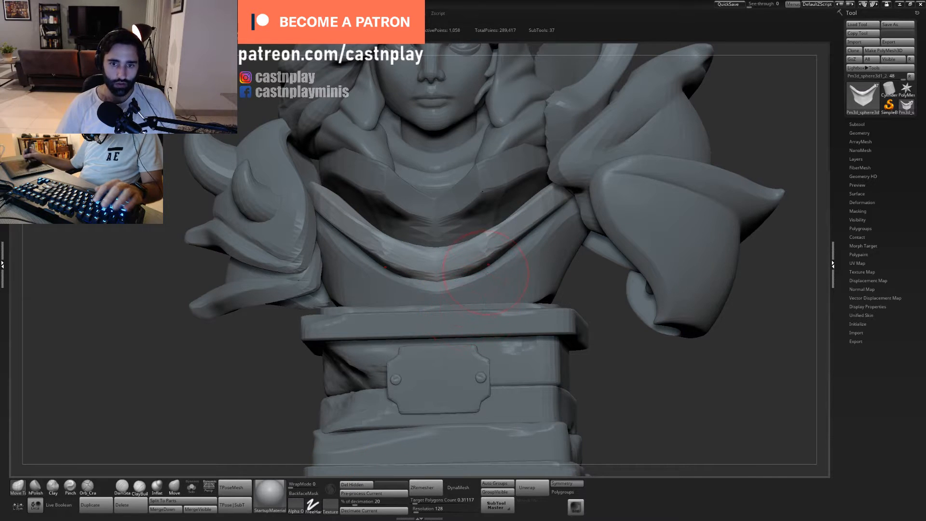
pyautogui.hotkey('shift', 'f')
pyautogui.hotkey('shift', 'f')
# - Pinch the centre of the V-shaped collar plate into a sharp point and adjust the area beside it with Move Topological
pyautogui.press('2')
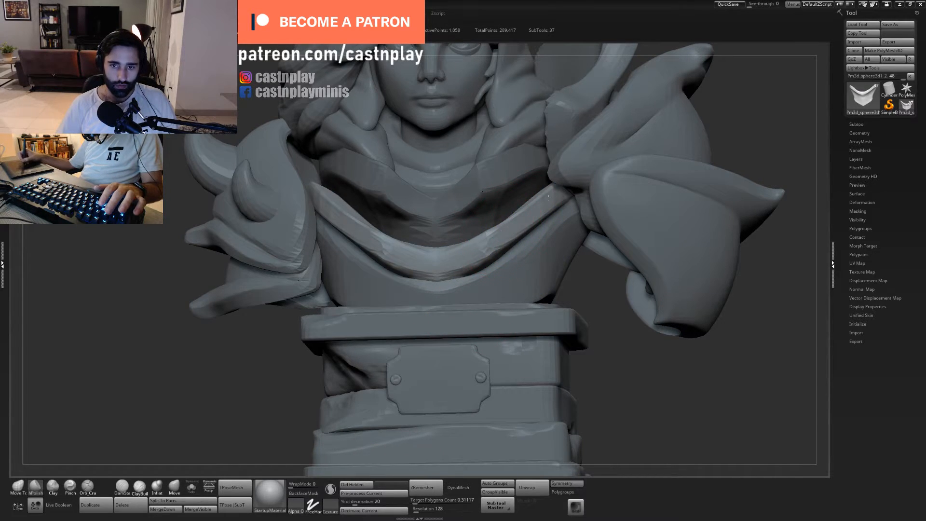
pyautogui.press('5')
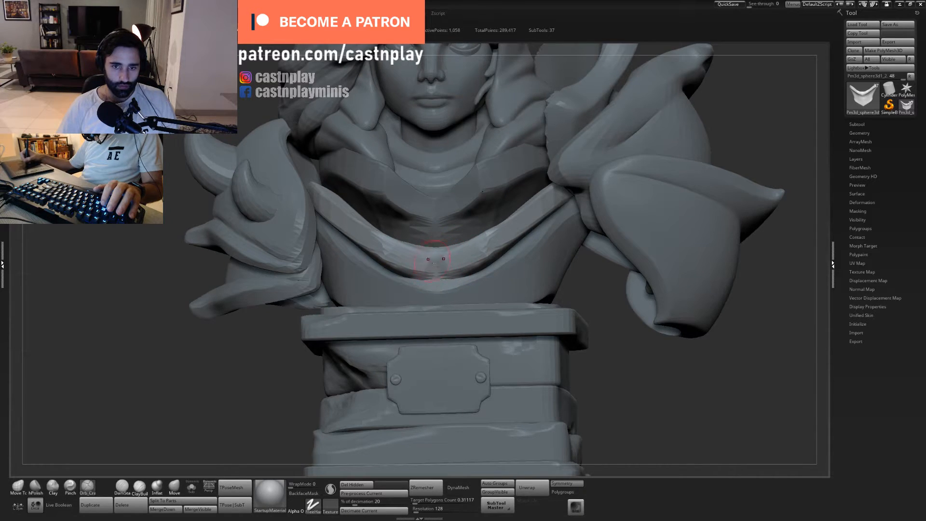
pyautogui.press('4')
pyautogui.moveTo(435, 269); pyautogui.dragTo(441, 293)
pyautogui.press('1')
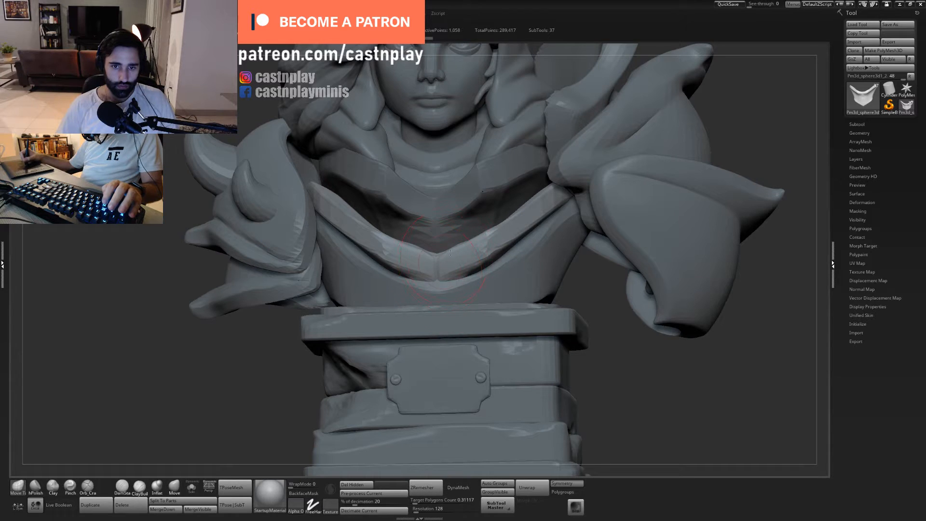
pyautogui.moveTo(450, 253)
pyautogui.mouseDown()
pyautogui.moveTo(448, 259)
pyautogui.moveTo(468, 258)
pyautogui.mouseUp()
# - Flatten the band on both sides of the collar plate's centre point with hPolish
pyautogui.press('2')
pyautogui.moveTo(438, 253); pyautogui.dragTo(472, 254, button='right')
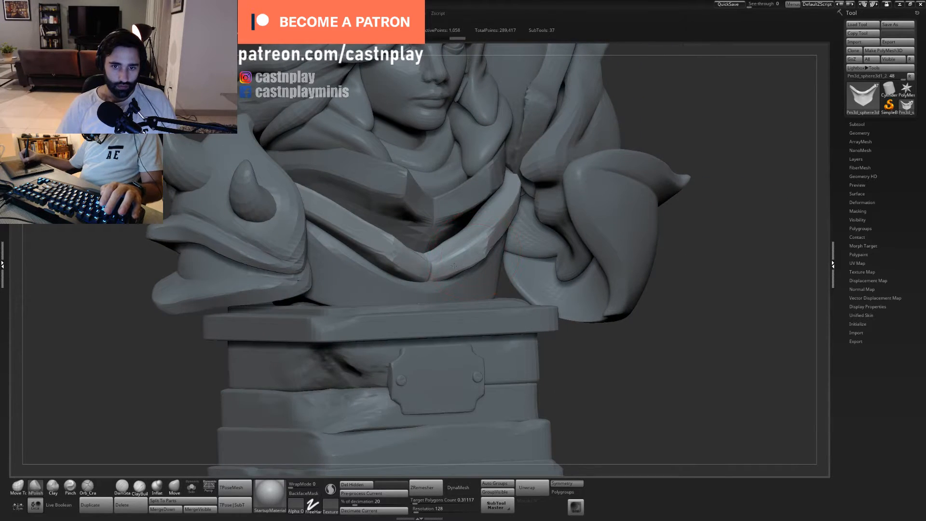
pyautogui.moveTo(454, 266); pyautogui.dragTo(454, 257)
pyautogui.moveTo(483, 272); pyautogui.dragTo(463, 276, button='right')
pyautogui.rightClick(463, 276)
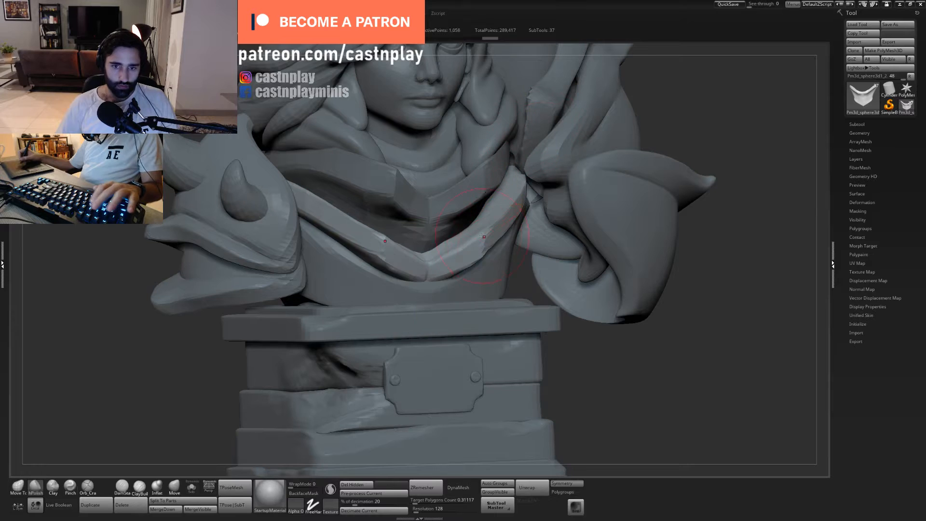
# - Pinch the band edge of the V-shaped collar plate and adjust its shape with a resized Move Topological brush
pyautogui.press('4')
pyautogui.moveTo(484, 237)
pyautogui.mouseDown()
pyautogui.moveTo(483, 248)
pyautogui.moveTo(501, 212)
pyautogui.mouseUp()
pyautogui.moveTo(524, 217); pyautogui.dragTo(483, 243, button='right')
pyautogui.press('1')
pyautogui.press('s')
pyautogui.moveTo(379, 274); pyautogui.dragTo(422, 247)
pyautogui.moveTo(440, 268)
pyautogui.keyDown('alt'); pyautogui.mouseDown(button='right')
pyautogui.moveTo(459, 267)
pyautogui.moveTo(488, 237)
pyautogui.mouseUp(button='right'); pyautogui.keyUp('alt')
# - Try remeshing the reshaped collar plate with ZRemesher
pyautogui.click(428, 488)
pyautogui.moveTo(453, 234); pyautogui.dragTo(442, 238)
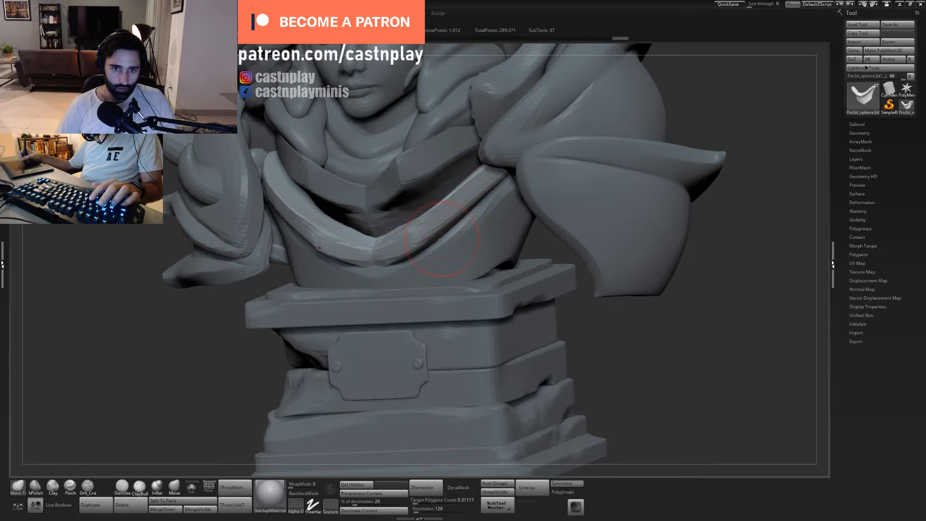
pyautogui.hotkey('shift', 'f')
# - Assign the whole V-shaped collar plate to a single polygroup and subdivide its mesh once
pyautogui.hotkey('ctrl', 'w')
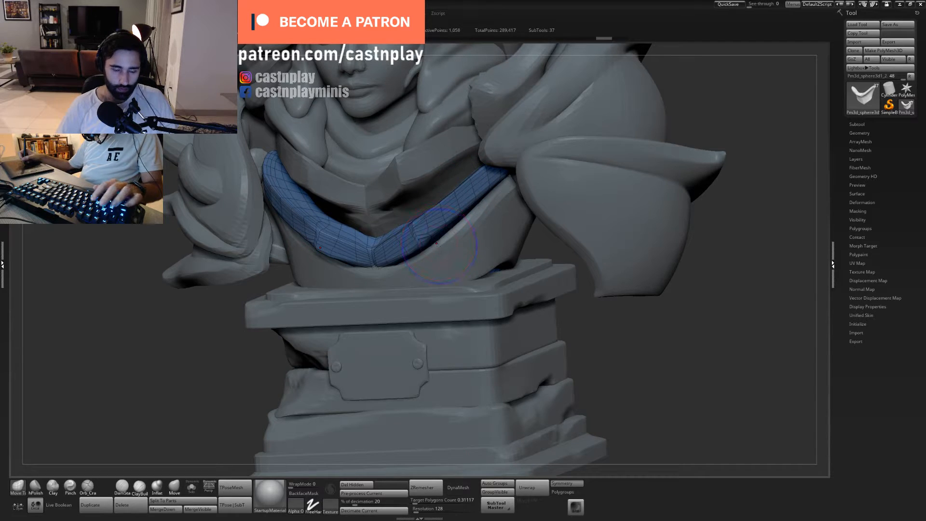
pyautogui.hotkey('shift', 'f')
pyautogui.hotkey('ctrl', 'd')
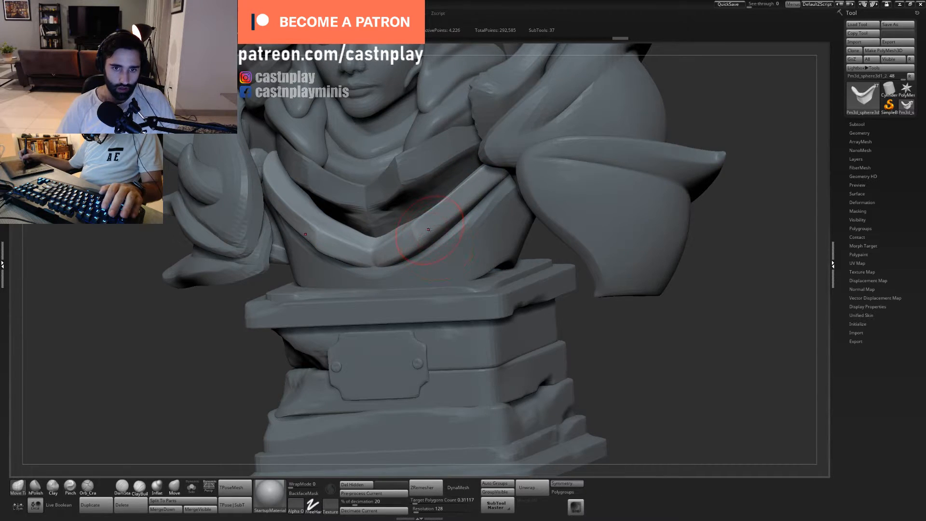
# - Polish the subdivided collar plate's front faces and edges into crisp planes with hPolish
pyautogui.press('2')
pyautogui.moveTo(435, 221); pyautogui.dragTo(446, 211)
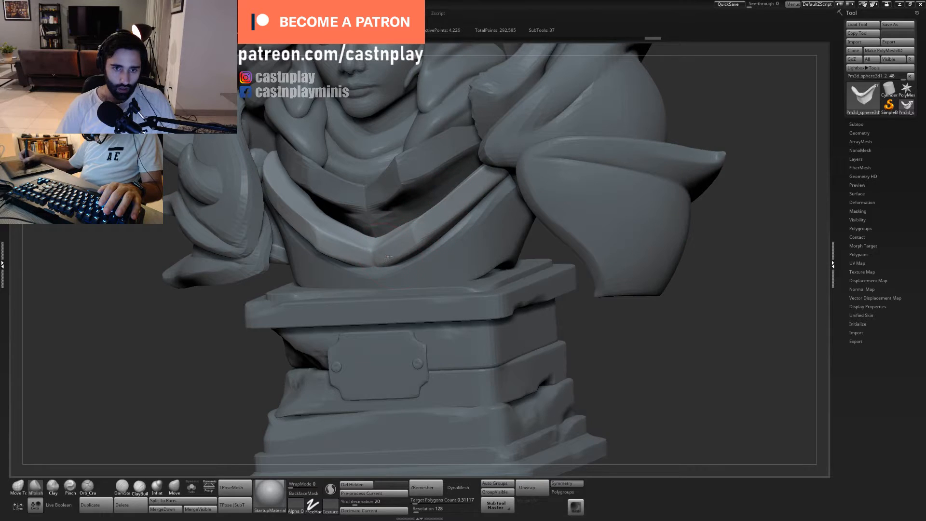
pyautogui.moveTo(388, 258); pyautogui.dragTo(430, 226)
pyautogui.moveTo(465, 196); pyautogui.dragTo(467, 194)
pyautogui.moveTo(366, 213); pyautogui.dragTo(453, 238, button='right')
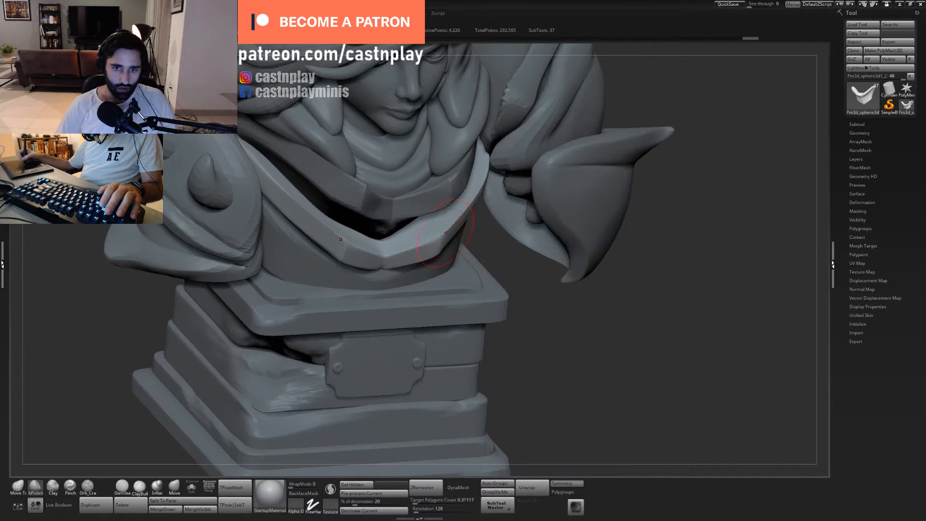
# - Try remeshing the subdivided collar plate with ZRemesher, inspect its wireframe and undo the remesh
pyautogui.click(426, 487)
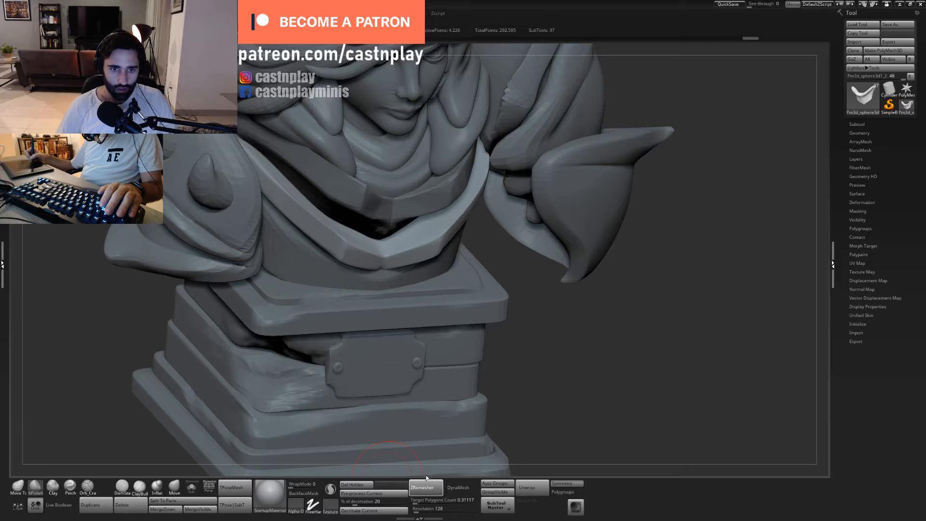
pyautogui.moveTo(550, 364); pyautogui.dragTo(544, 348, button='right')
pyautogui.keyDown('shift'); pyautogui.moveTo(543, 347); pyautogui.dragTo(534, 349); pyautogui.keyUp('shift')
pyautogui.hotkey('shift', 'f')
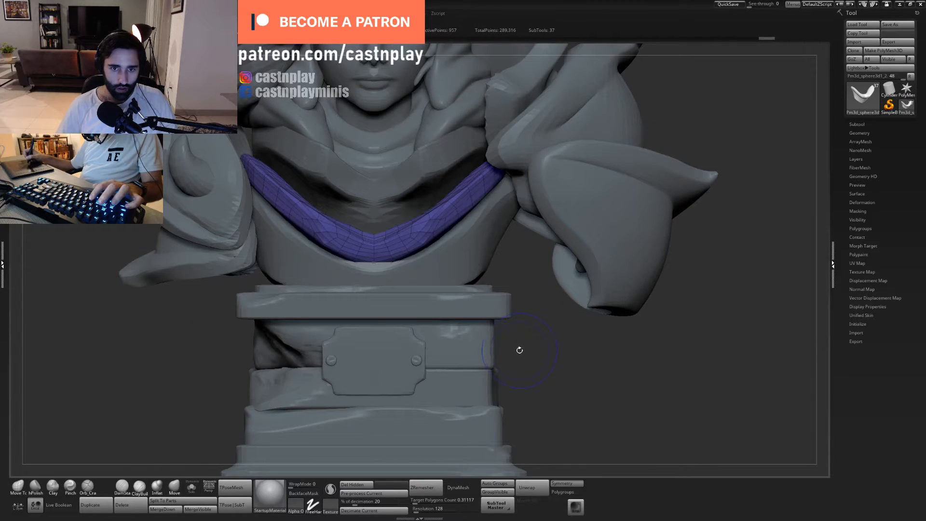
pyautogui.hotkey('shift', 'f')
pyautogui.hotkey('ctrl', 'z')
# - Isolate the V-shaped collar plate from the rest of the bust with Solo
pyautogui.click(191, 487)
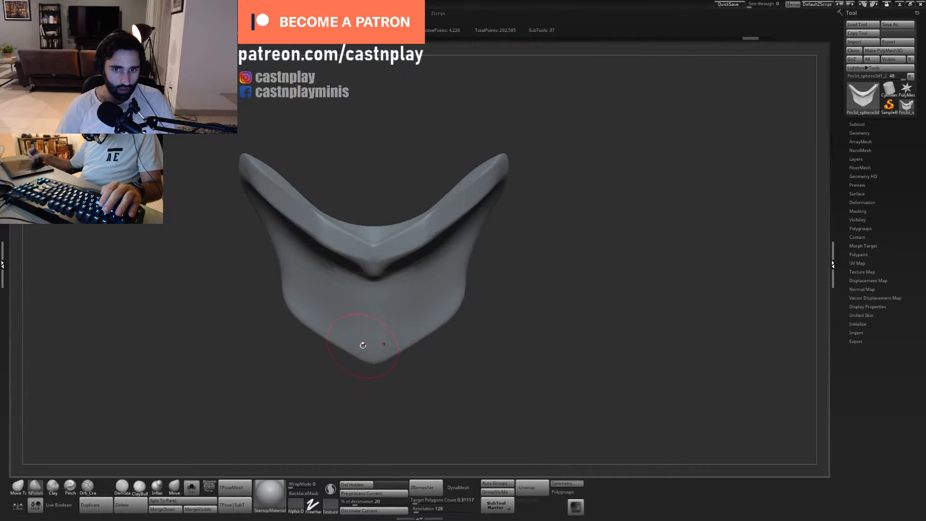
pyautogui.moveTo(581, 255); pyautogui.dragTo(494, 219, button='right')
pyautogui.click(157, 487)
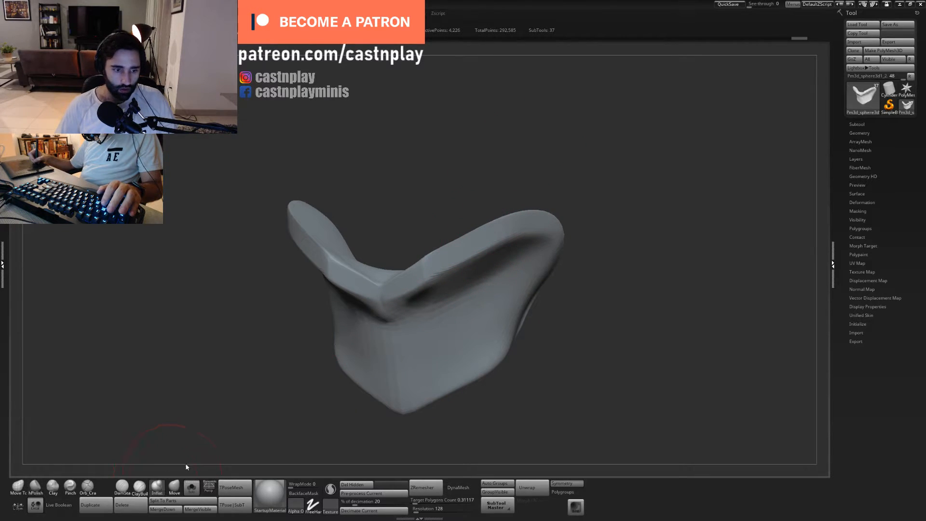
pyautogui.moveTo(410, 193)
pyautogui.mouseDown(button='right')
pyautogui.moveTo(420, 263)
pyautogui.moveTo(577, 134)
pyautogui.moveTo(569, 188)
pyautogui.mouseUp(button='right')
# - Polish the rim and side surfaces of the isolated collar plate with the hPolish brush
pyautogui.press('b')
pyautogui.press('h')
pyautogui.press('p')
pyautogui.moveTo(410, 264)
pyautogui.mouseDown()
pyautogui.moveTo(429, 273)
pyautogui.moveTo(487, 261)
pyautogui.mouseUp()
pyautogui.moveTo(605, 262); pyautogui.dragTo(526, 273)
pyautogui.moveTo(494, 231); pyautogui.dragTo(578, 169)
pyautogui.moveTo(510, 285); pyautogui.dragTo(501, 309)
pyautogui.moveTo(598, 217)
pyautogui.keyDown('alt'); pyautogui.mouseDown()
pyautogui.moveTo(570, 147)
pyautogui.moveTo(530, 193)
pyautogui.mouseUp(); pyautogui.keyUp('alt')
pyautogui.moveTo(449, 294)
pyautogui.mouseDown()
pyautogui.moveTo(444, 277)
pyautogui.moveTo(477, 248)
pyautogui.mouseUp()
pyautogui.moveTo(507, 291)
pyautogui.mouseDown()
pyautogui.moveTo(498, 172)
pyautogui.moveTo(408, 333)
pyautogui.moveTo(415, 250)
pyautogui.mouseUp()
# - Refine the side outline of the isolated collar plate with Move Topological
pyautogui.press('1')
pyautogui.moveTo(427, 216); pyautogui.dragTo(434, 214)
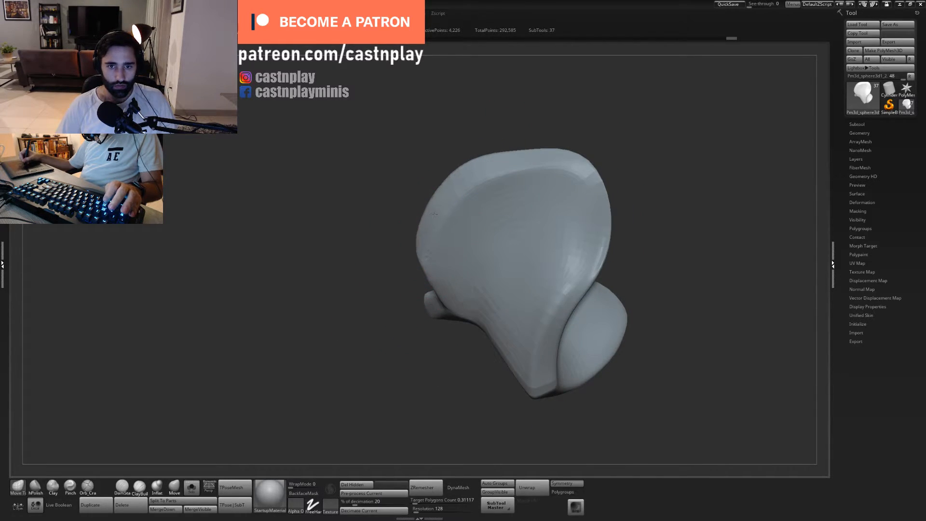
pyautogui.moveTo(463, 175); pyautogui.dragTo(467, 181)
pyautogui.moveTo(517, 152)
pyautogui.mouseDown()
pyautogui.moveTo(537, 108)
pyautogui.moveTo(555, 114)
pyautogui.mouseUp()
pyautogui.press('f')
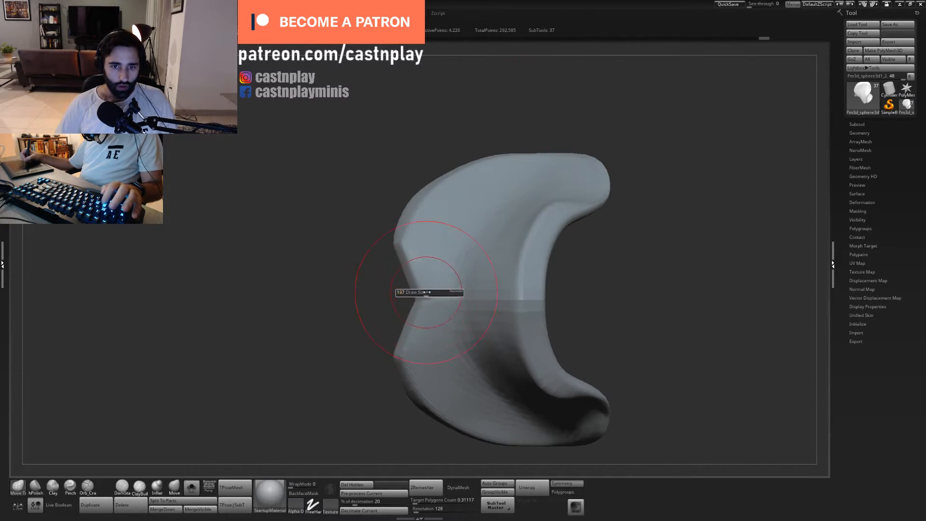
# - Display the whole bust again and examine how the V-shaped collar plate sits between the shoulders
pyautogui.click(191, 487)
pyautogui.moveTo(294, 207); pyautogui.dragTo(402, 249)
pyautogui.press('f')
pyautogui.moveTo(541, 347); pyautogui.dragTo(521, 312)
pyautogui.press('f')
pyautogui.moveTo(625, 328); pyautogui.dragTo(652, 304)
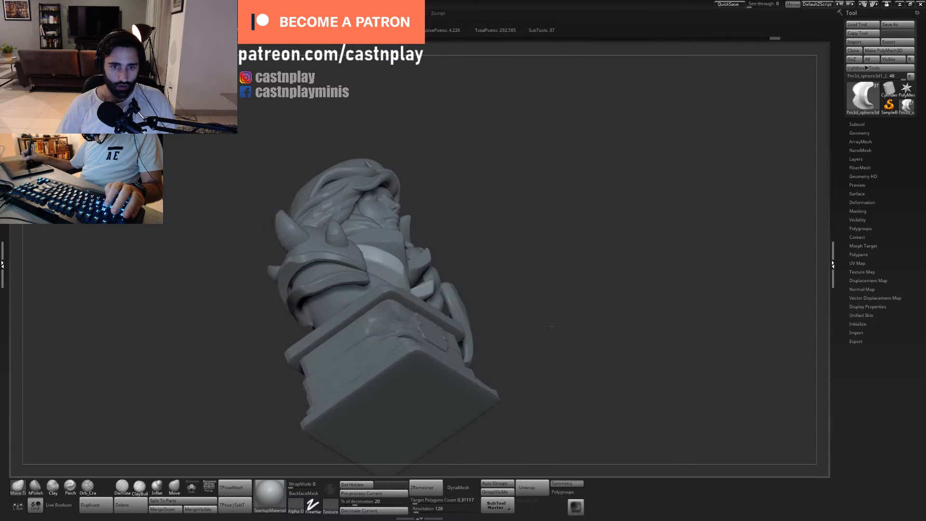
pyautogui.moveTo(560, 308)
pyautogui.keyDown('alt'); pyautogui.mouseDown()
pyautogui.moveTo(442, 281)
pyautogui.moveTo(441, 268)
pyautogui.mouseUp(); pyautogui.keyUp('alt')
pyautogui.press('f')
pyautogui.keyDown('shift'); pyautogui.moveTo(556, 210); pyautogui.dragTo(536, 228); pyautogui.keyUp('shift')
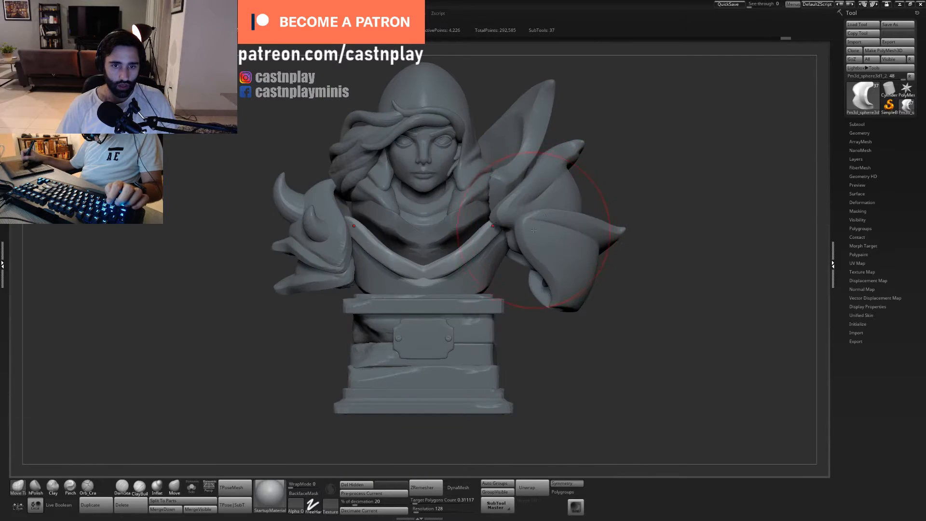
# - Select the upper collar plate around the neck and isolate it with Solo
pyautogui.keyDown('alt'); pyautogui.click(449, 245); pyautogui.keyUp('alt')
pyautogui.moveTo(531, 331); pyautogui.dragTo(556, 359)
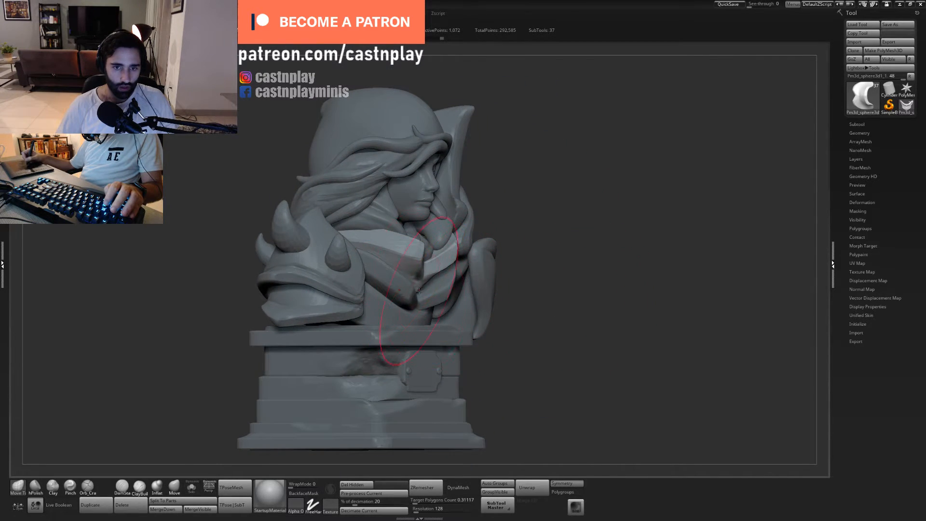
pyautogui.click(192, 487)
pyautogui.moveTo(515, 276)
pyautogui.mouseDown()
pyautogui.moveTo(503, 271)
pyautogui.moveTo(499, 301)
pyautogui.mouseUp()
pyautogui.moveTo(555, 231)
pyautogui.mouseDown()
pyautogui.moveTo(555, 244)
pyautogui.moveTo(541, 247)
pyautogui.mouseUp()
# - Subdivide the upper collar plate once and polish the creases below its centre notch with a resized hPolish brush
pyautogui.press('2')
pyautogui.press('s')
pyautogui.click(422, 267)
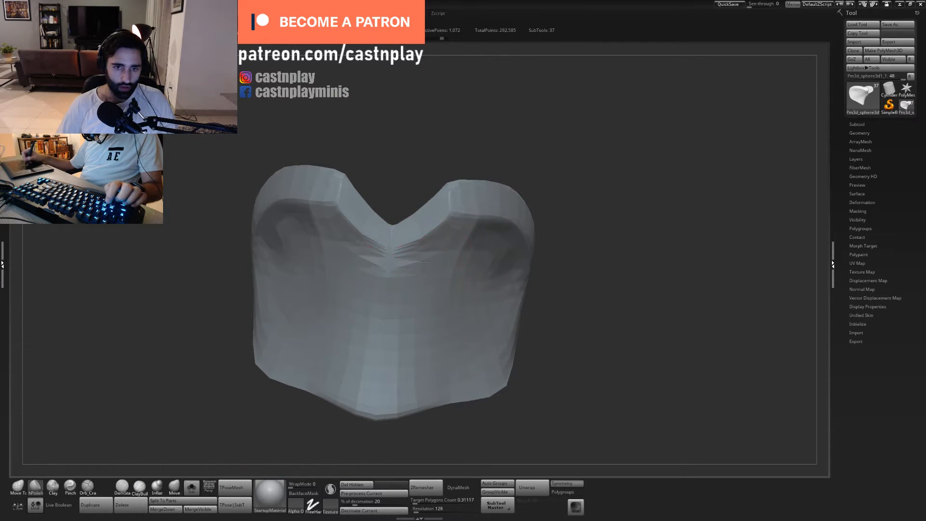
pyautogui.hotkey('ctrl', 'd')
pyautogui.moveTo(425, 259); pyautogui.dragTo(417, 262)
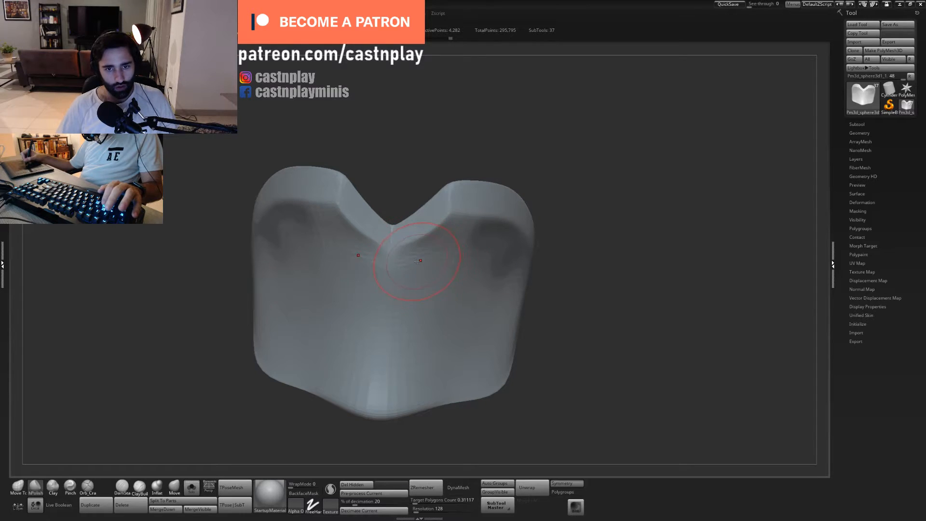
pyautogui.moveTo(560, 148); pyautogui.dragTo(574, 233)
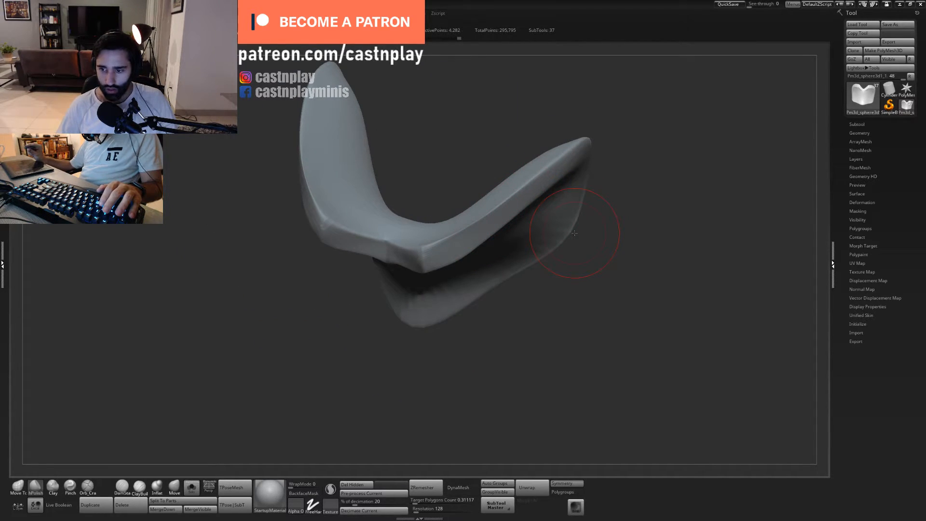
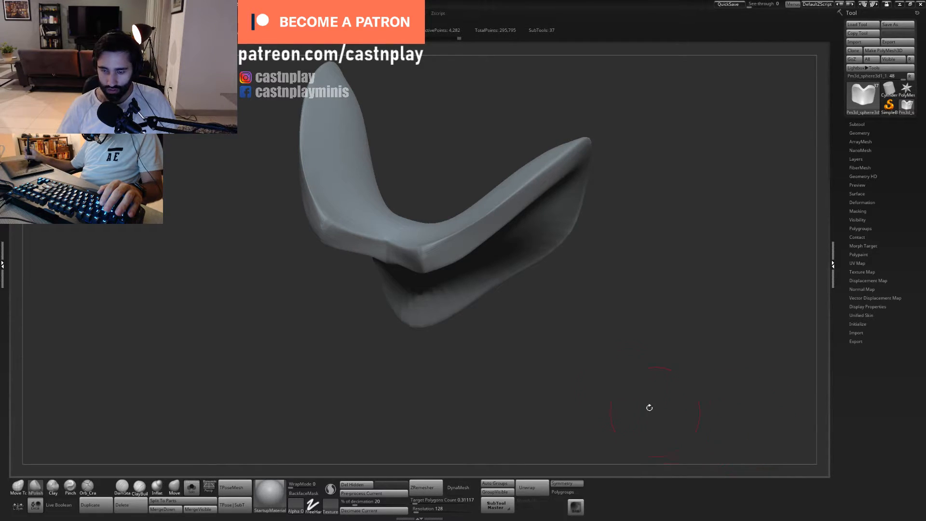
# - Inflate the front rim of the isolated upper neck plate along its sloping side
pyautogui.moveTo(562, 325); pyautogui.dragTo(537, 372)
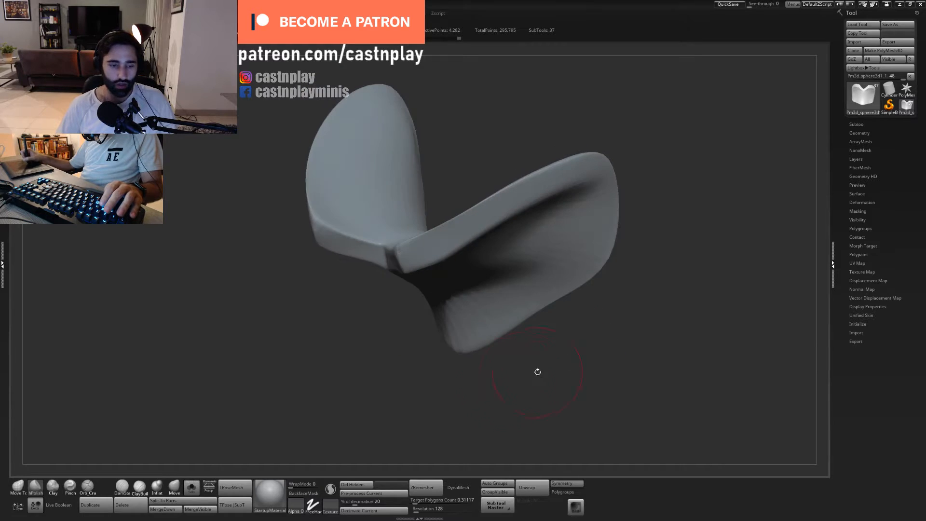
pyautogui.click(165, 488)
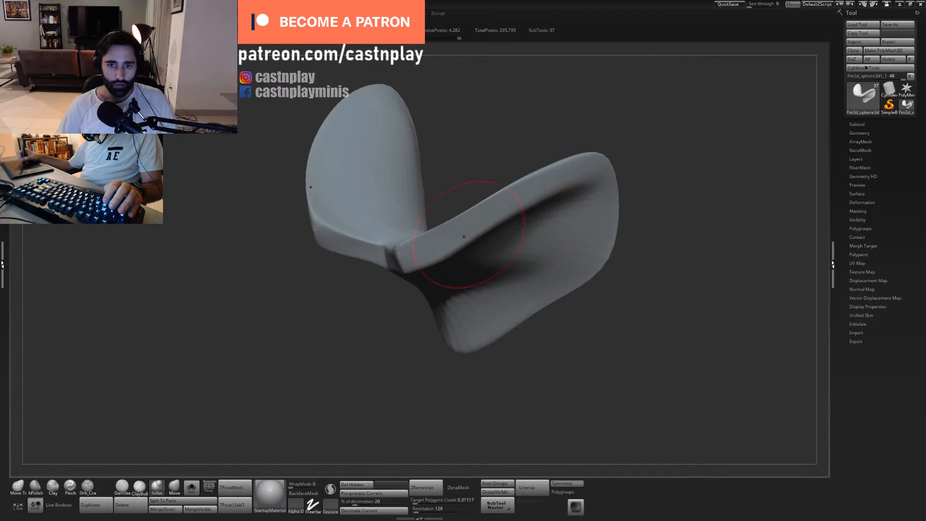
pyautogui.moveTo(468, 234)
pyautogui.mouseDown()
pyautogui.moveTo(512, 204)
pyautogui.moveTo(521, 210)
pyautogui.mouseUp()
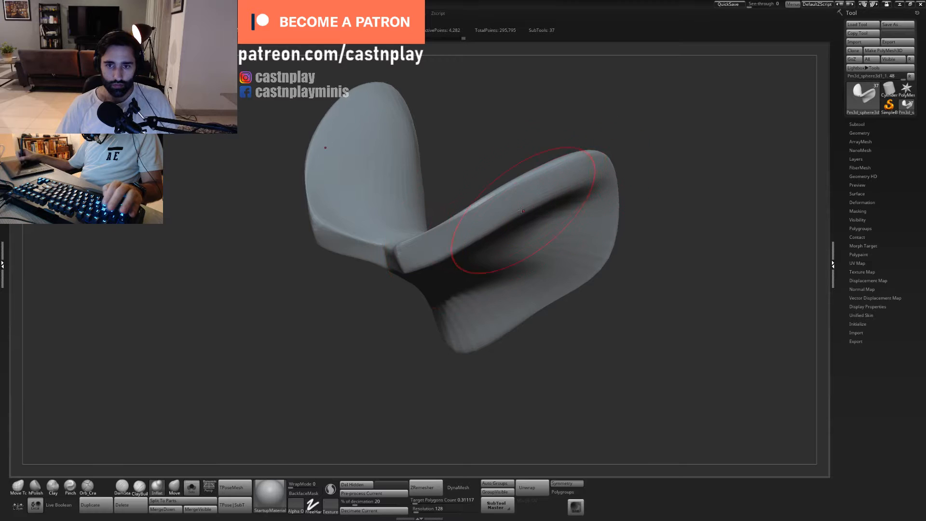
# - Flatten the inflated front rim of the neck plate into a clean plane with hPolish
pyautogui.press('b')
pyautogui.press('h')
pyautogui.press('p')
pyautogui.moveTo(473, 230); pyautogui.dragTo(540, 195)
pyautogui.moveTo(602, 125)
pyautogui.mouseDown()
pyautogui.moveTo(585, 128)
pyautogui.moveTo(589, 110)
pyautogui.moveTo(591, 135)
pyautogui.moveTo(485, 205)
pyautogui.mouseUp()
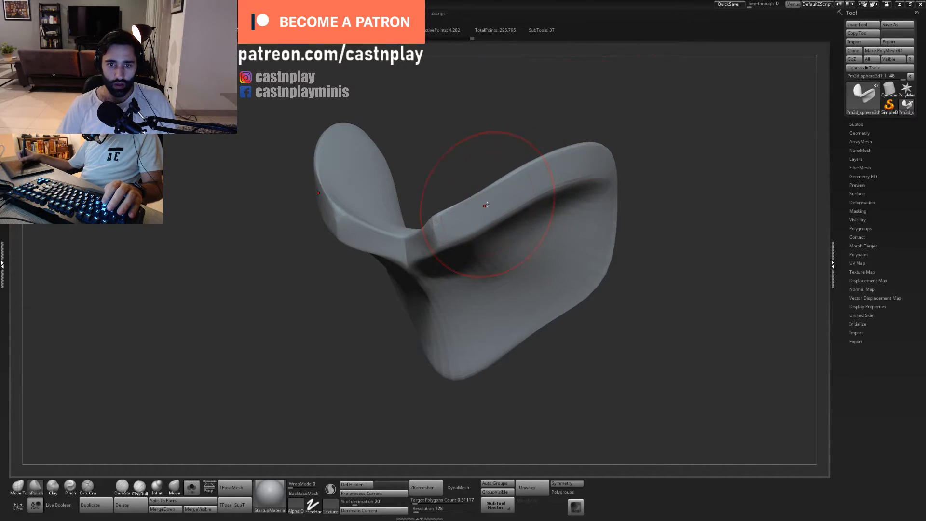
# - Adjust the lower edge of the rim beside the centre notch with Move Topological
pyautogui.press('b')
pyautogui.press('m')
pyautogui.press('t')
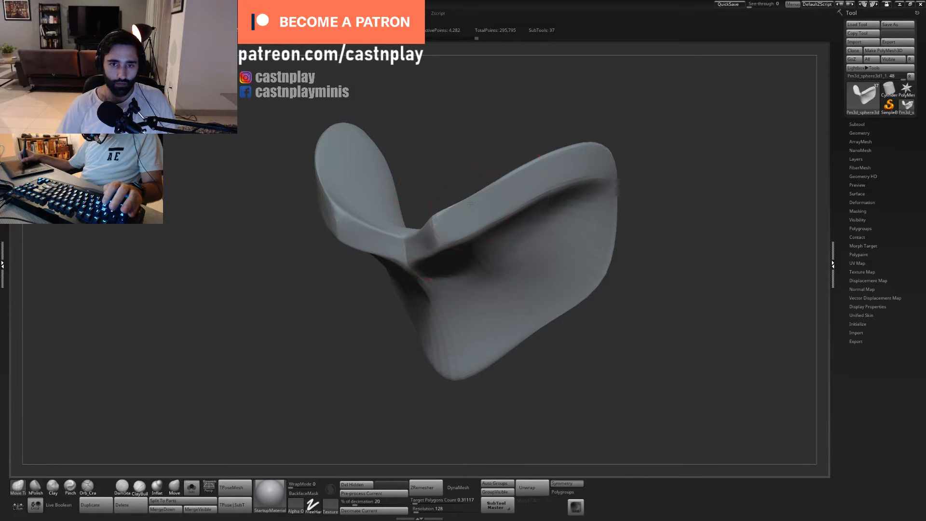
pyautogui.moveTo(477, 216); pyautogui.dragTo(473, 232)
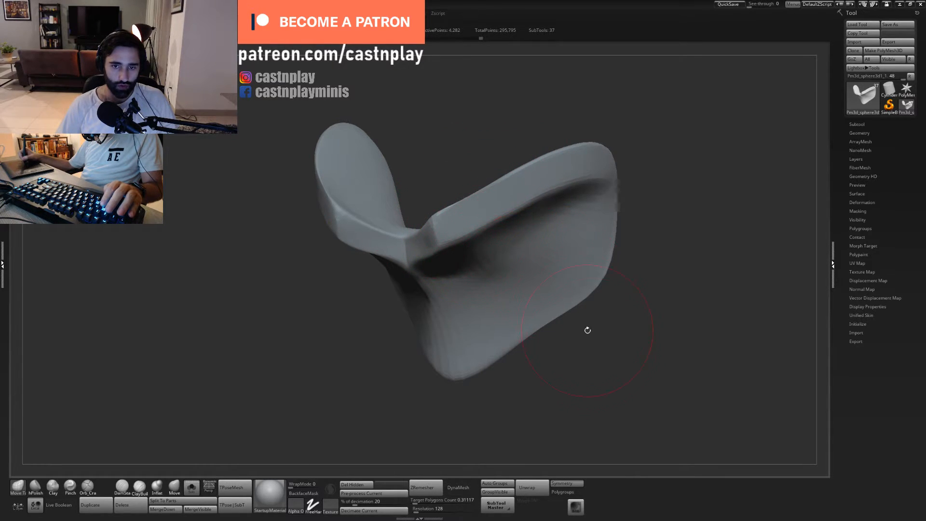
pyautogui.moveTo(587, 330); pyautogui.dragTo(540, 309)
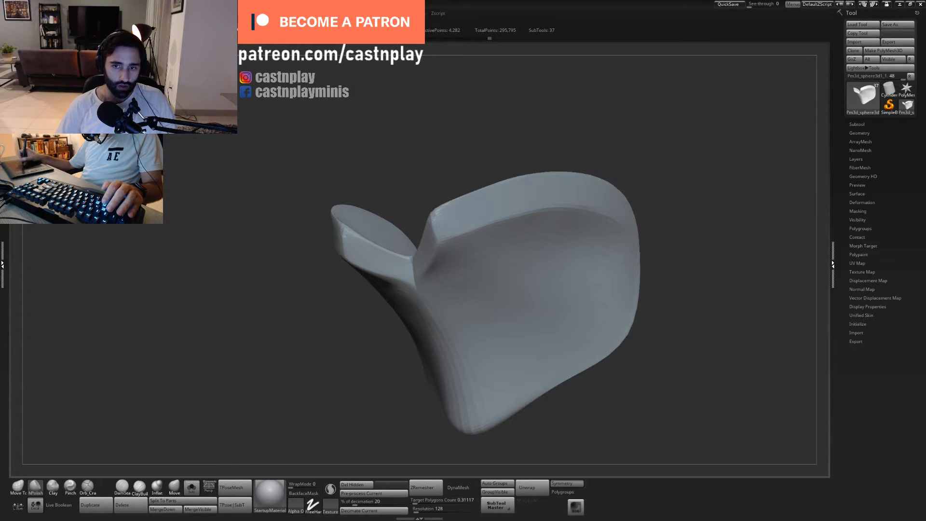
# - Polish the rim and the side face beneath it with a resized hPolish brush
pyautogui.moveTo(564, 400); pyautogui.dragTo(555, 352)
pyautogui.keyDown('alt'); pyautogui.moveTo(639, 185); pyautogui.dragTo(641, 153); pyautogui.keyUp('alt')
pyautogui.press('s')
pyautogui.moveTo(525, 242); pyautogui.dragTo(530, 242)
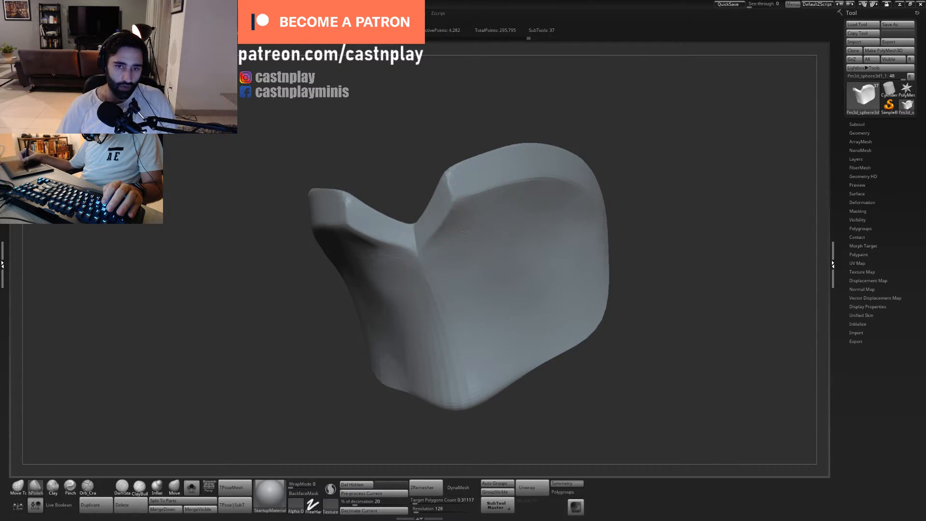
pyautogui.moveTo(609, 207); pyautogui.dragTo(598, 214)
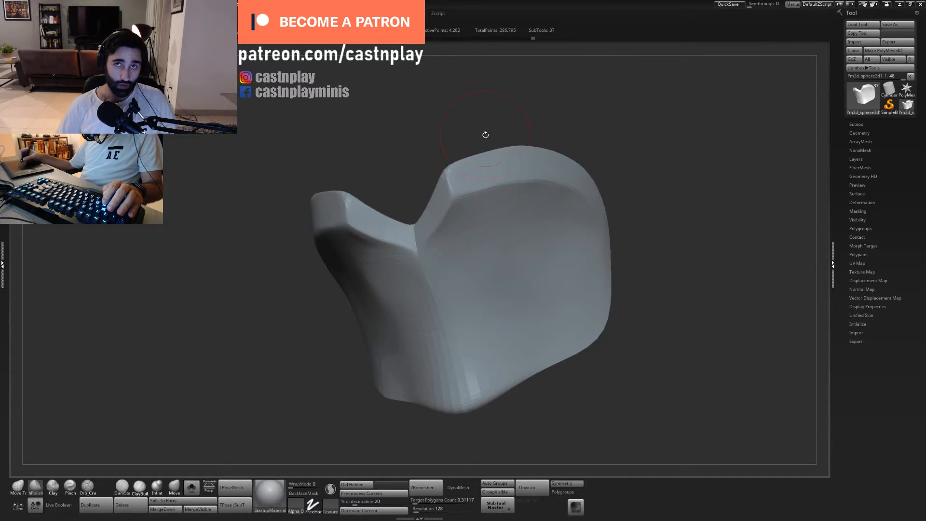
pyautogui.moveTo(546, 124); pyautogui.dragTo(520, 151)
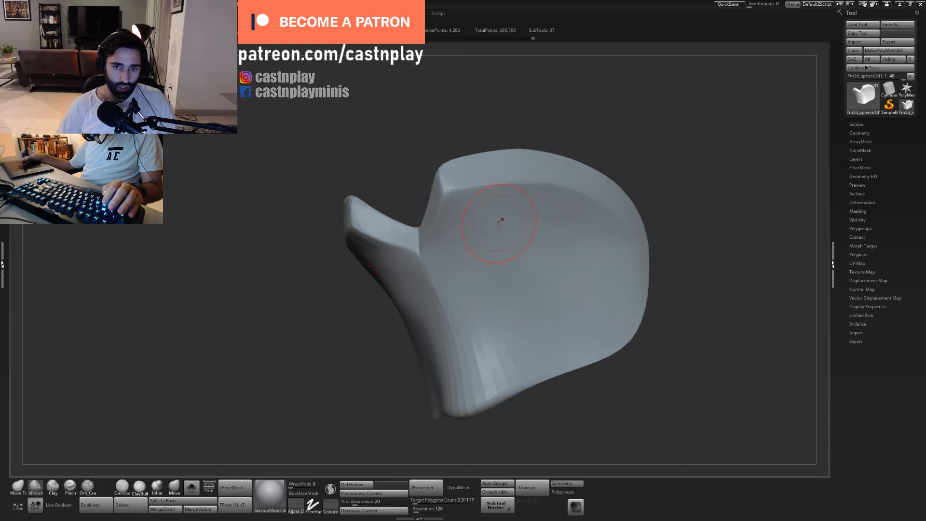
pyautogui.keyDown('shift'); pyautogui.moveTo(585, 123); pyautogui.dragTo(568, 110); pyautogui.keyUp('shift')
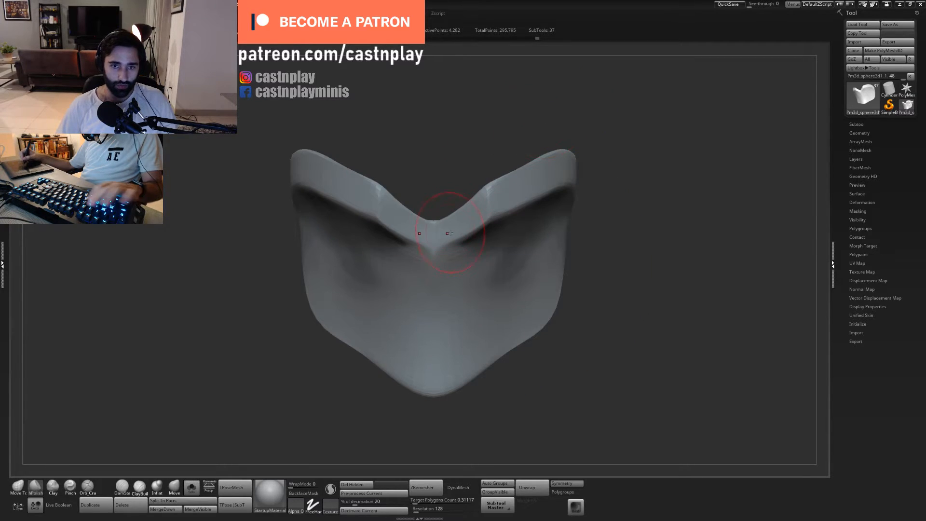
# - Cut a crease down the centre notch of the neck plate, then build it up with Clay and polish it
pyautogui.press('5')
pyautogui.moveTo(435, 251)
pyautogui.mouseDown()
pyautogui.moveTo(434, 235)
pyautogui.moveTo(438, 256)
pyautogui.mouseUp()
pyautogui.press('3')
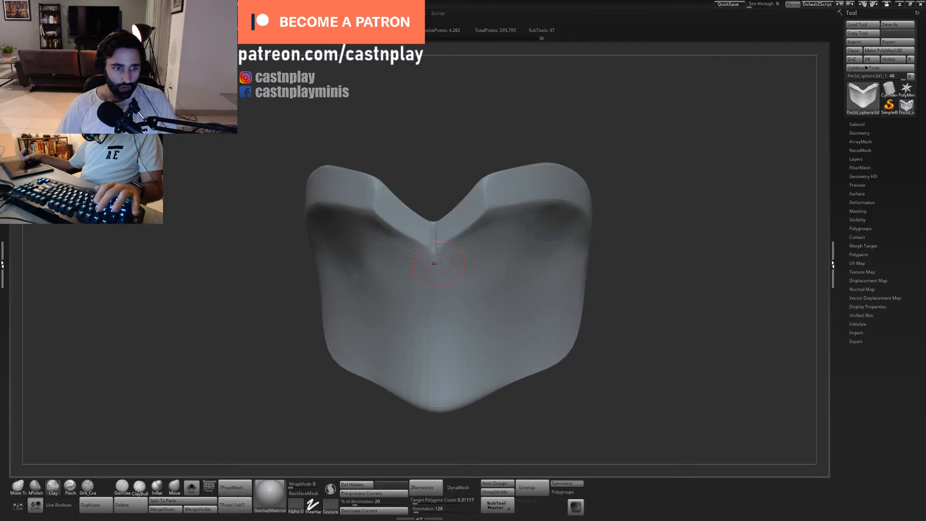
pyautogui.press('2')
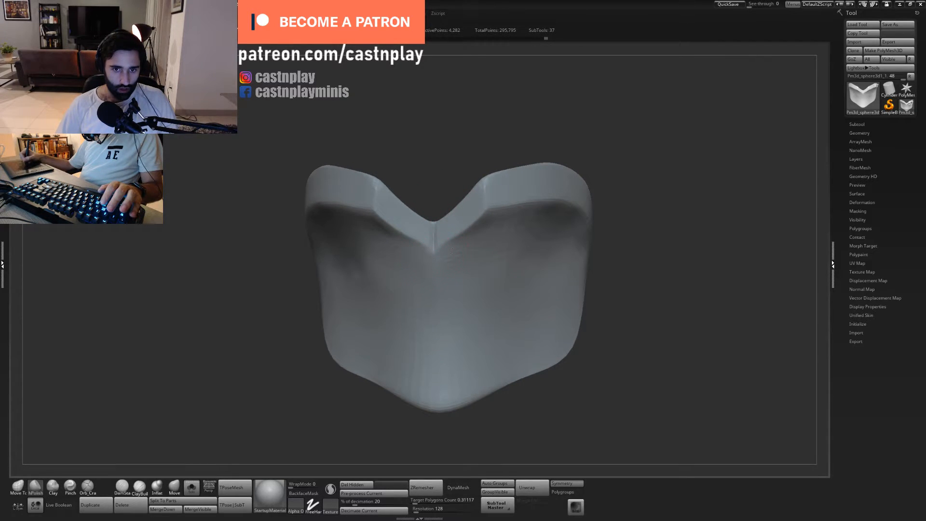
# - Shape the point of the centre notch with a resized Move Topological brush
pyautogui.press('1')
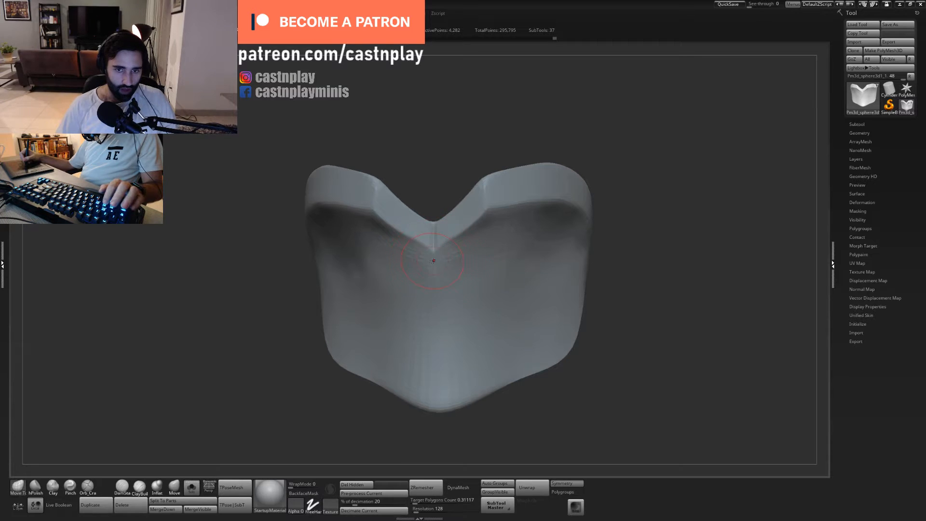
pyautogui.press('s')
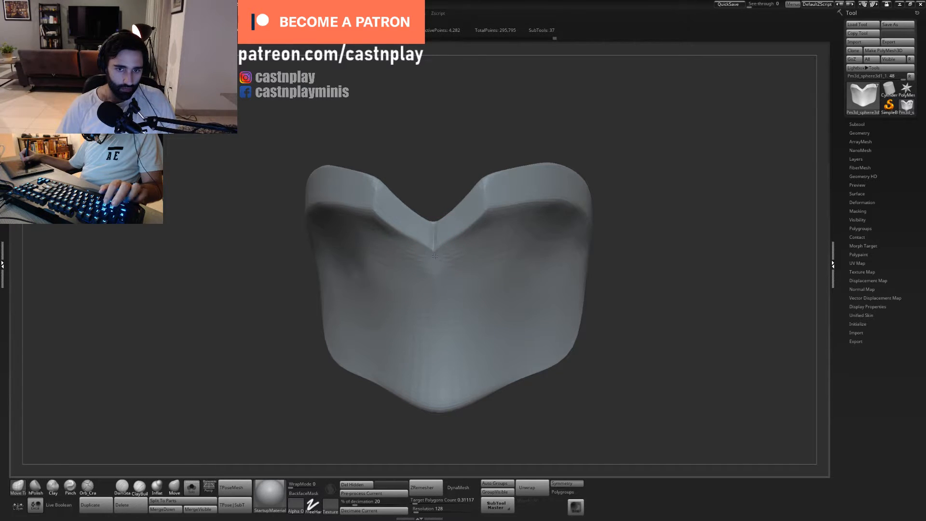
pyautogui.press('s')
pyautogui.keyDown('shift'); pyautogui.moveTo(436, 204); pyautogui.dragTo(435, 216); pyautogui.keyUp('shift')
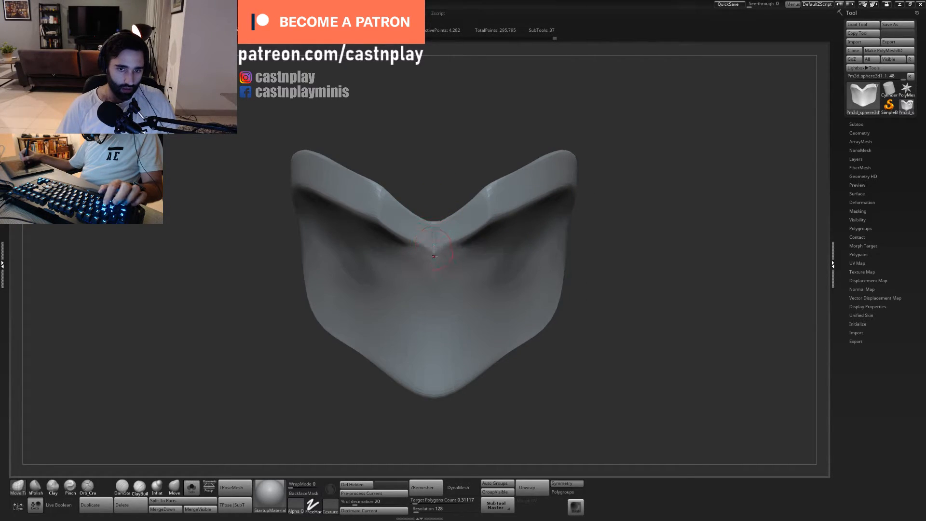
pyautogui.keyDown('shift'); pyautogui.moveTo(438, 260); pyautogui.dragTo(469, 250); pyautogui.keyUp('shift')
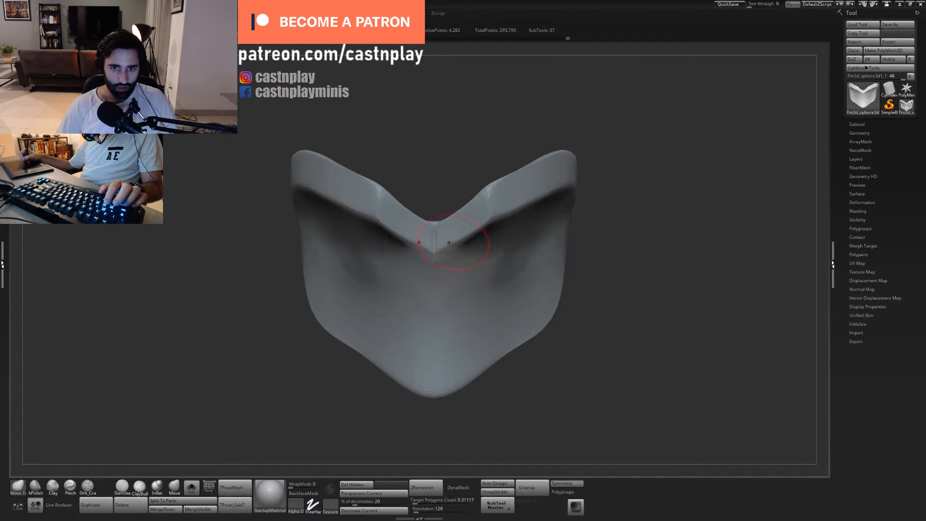
# - Polish the rim from the centre notch around to the outer ends of the neck plate with hPolish
pyautogui.keyDown('alt'); pyautogui.moveTo(485, 159); pyautogui.dragTo(485, 198); pyautogui.keyUp('alt')
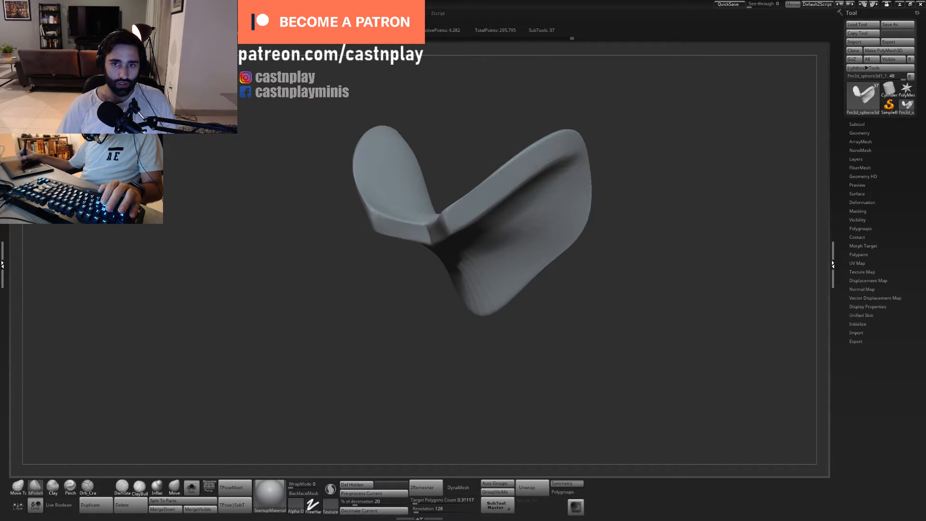
pyautogui.moveTo(535, 166); pyautogui.dragTo(552, 173)
pyautogui.moveTo(540, 229)
pyautogui.mouseDown()
pyautogui.moveTo(497, 226)
pyautogui.moveTo(538, 234)
pyautogui.moveTo(566, 221)
pyautogui.mouseUp()
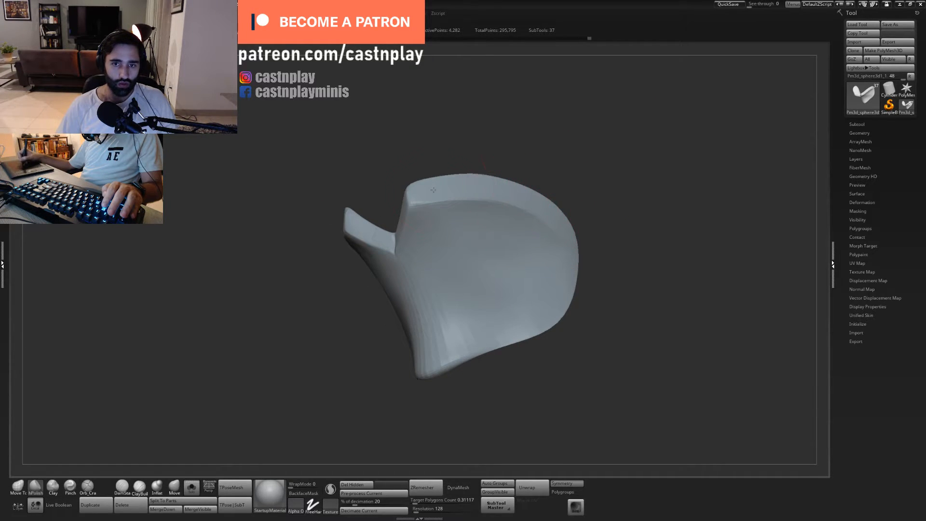
pyautogui.moveTo(433, 190)
pyautogui.mouseDown()
pyautogui.moveTo(527, 182)
pyautogui.moveTo(542, 147)
pyautogui.moveTo(513, 180)
pyautogui.moveTo(545, 190)
pyautogui.moveTo(552, 149)
pyautogui.moveTo(587, 199)
pyautogui.mouseUp()
pyautogui.moveTo(569, 157); pyautogui.dragTo(574, 138)
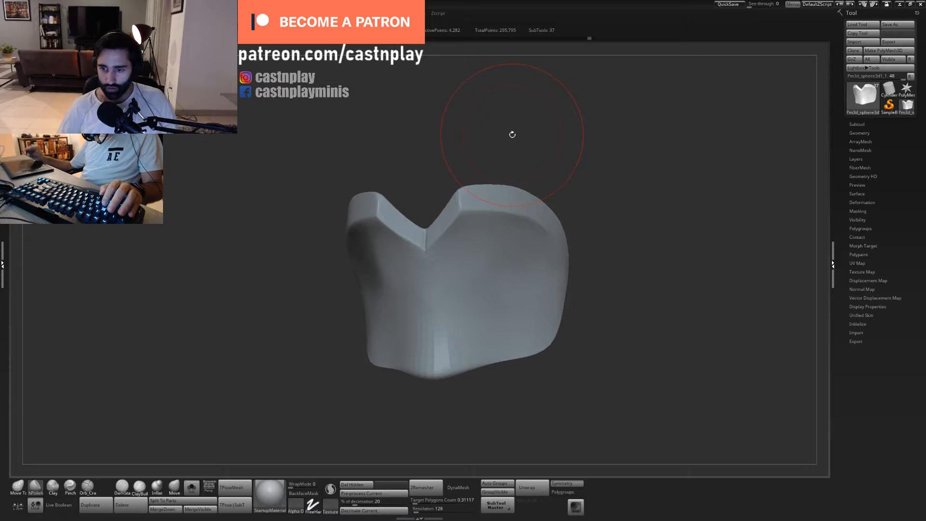
pyautogui.keyDown('shift'); pyautogui.moveTo(562, 147); pyautogui.dragTo(540, 167); pyautogui.keyUp('shift')
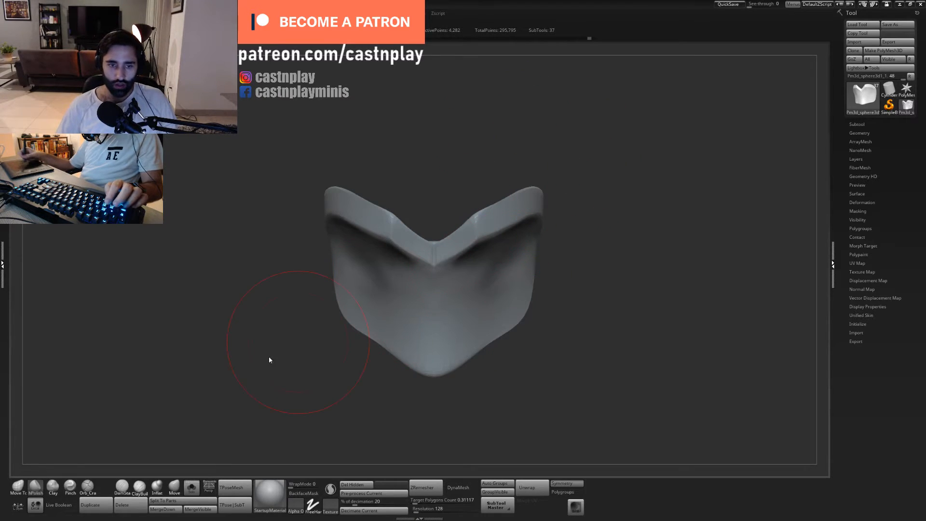
# - Display the whole bust again and adjust the neck plate's edge above the V-shaped collar with a smaller Move Topological brush
pyautogui.click(191, 494)
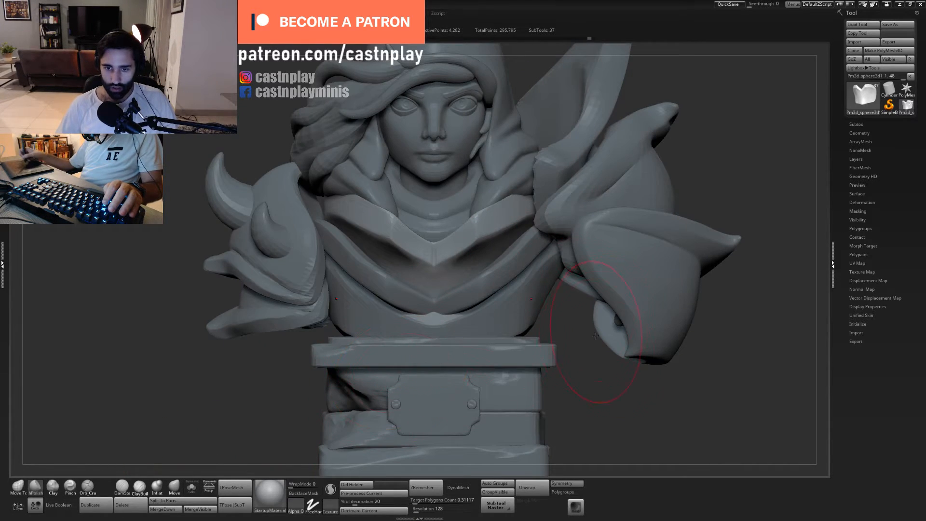
pyautogui.keyDown('alt'); pyautogui.moveTo(619, 334); pyautogui.dragTo(437, 299); pyautogui.keyUp('alt')
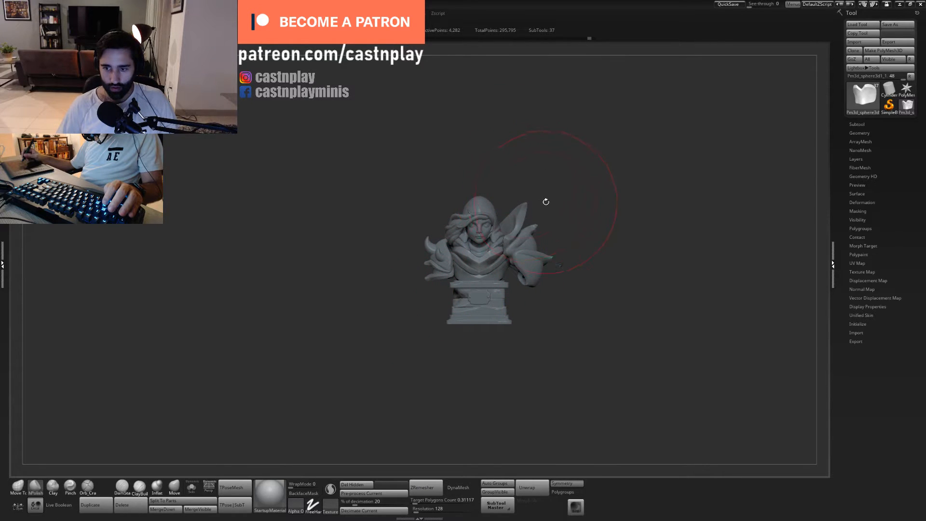
pyautogui.moveTo(556, 209); pyautogui.dragTo(568, 305)
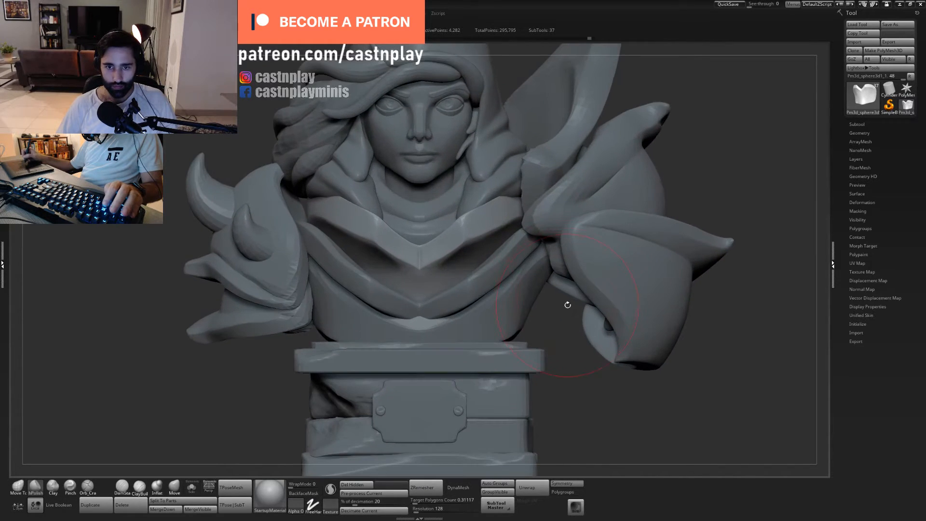
pyautogui.moveTo(564, 356)
pyautogui.mouseDown()
pyautogui.moveTo(581, 419)
pyautogui.moveTo(564, 352)
pyautogui.mouseUp()
pyautogui.press('s')
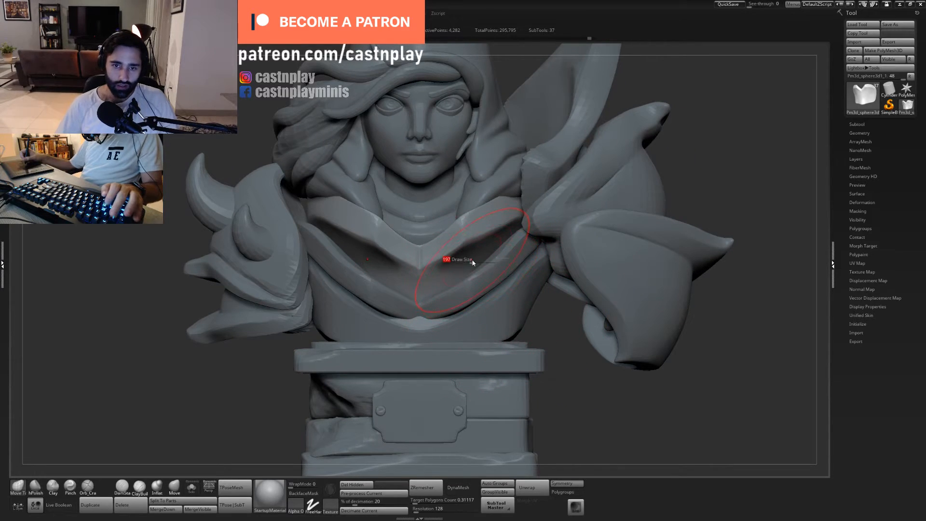
pyautogui.moveTo(473, 263); pyautogui.dragTo(475, 246)
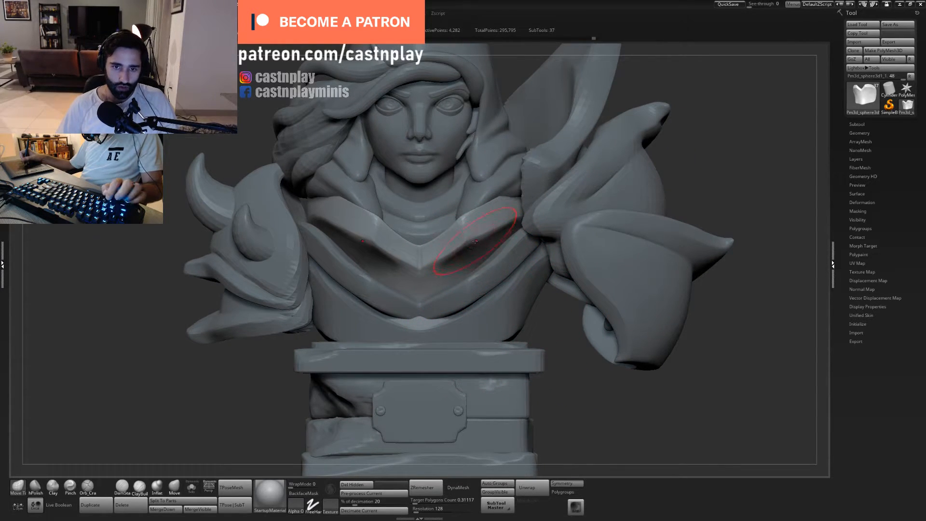
pyautogui.keyDown('alt'); pyautogui.click(475, 241); pyautogui.keyUp('alt')
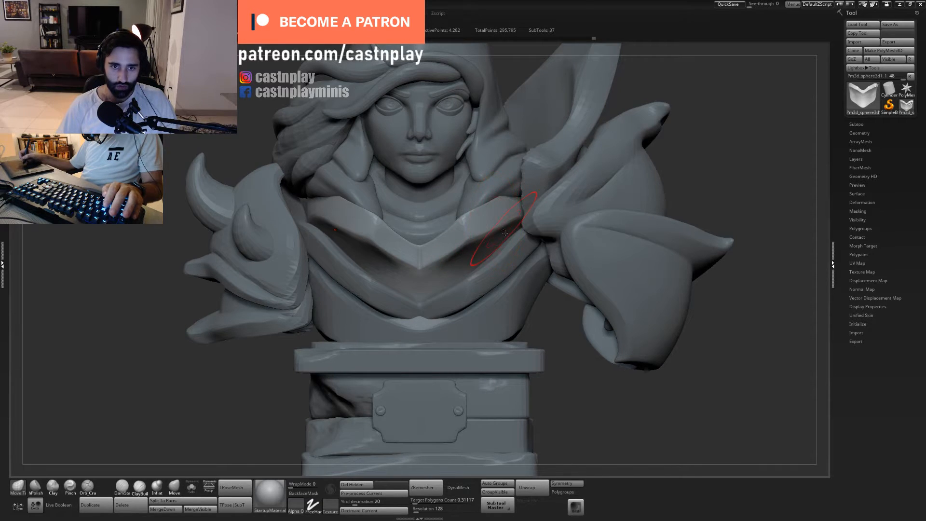
pyautogui.moveTo(505, 233); pyautogui.dragTo(506, 263, button='right')
# - Fit the outer ends of the neck plate against the shoulders and hood with a resized Move Topological brush
pyautogui.press('s')
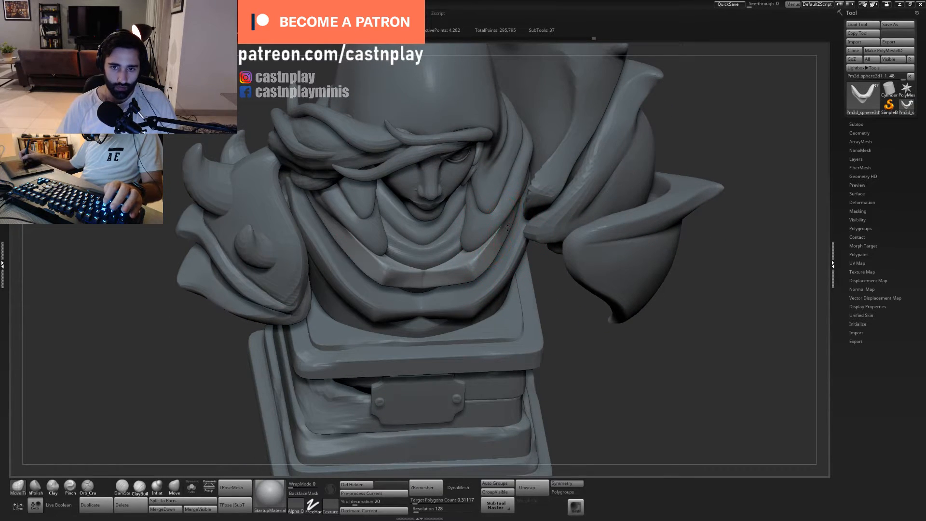
pyautogui.moveTo(508, 228); pyautogui.dragTo(508, 224, button='right')
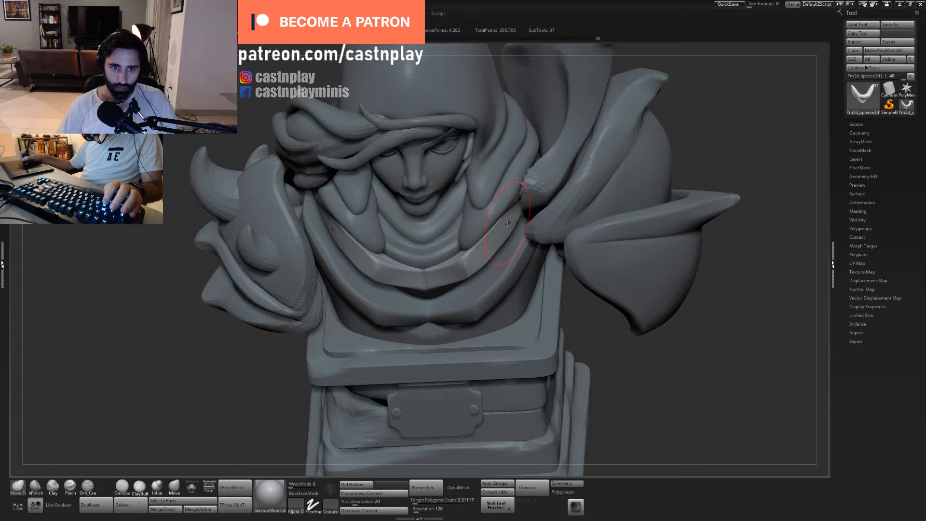
pyautogui.press('s')
pyautogui.moveTo(507, 223); pyautogui.dragTo(512, 224)
pyautogui.moveTo(509, 222); pyautogui.dragTo(298, 211, button='right')
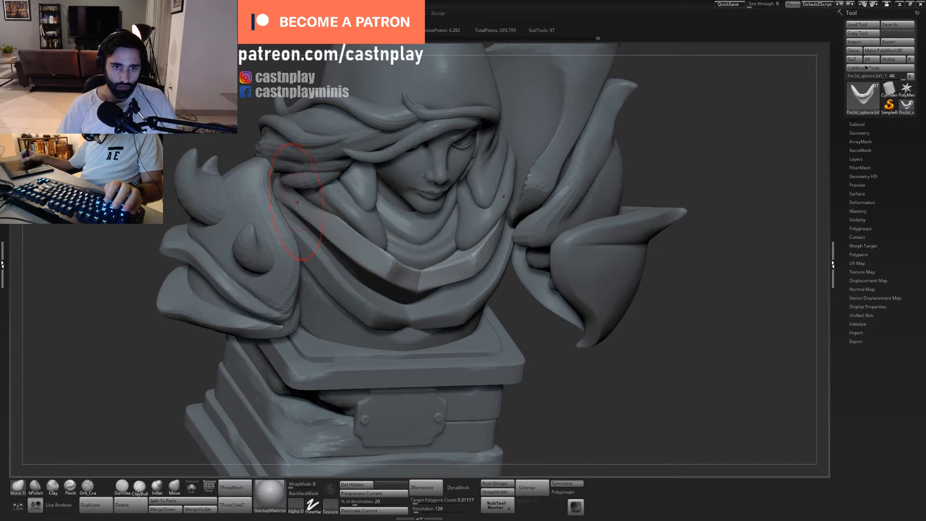
pyautogui.moveTo(315, 221); pyautogui.dragTo(316, 212)
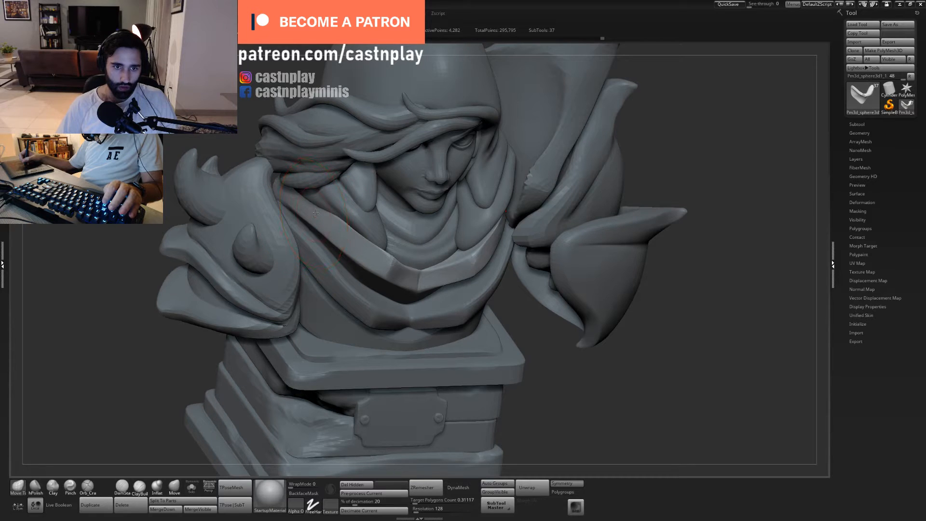
# - Isolate the neck plate and polish its rim from the centre notch towards the outer ends with hPolish
pyautogui.click(192, 487)
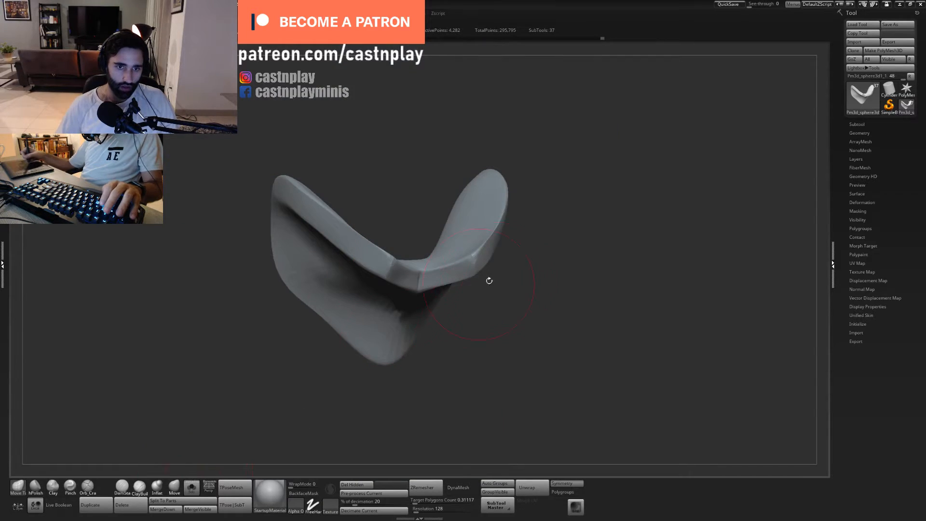
pyautogui.moveTo(488, 280); pyautogui.dragTo(386, 275)
pyautogui.moveTo(544, 156); pyautogui.dragTo(419, 246)
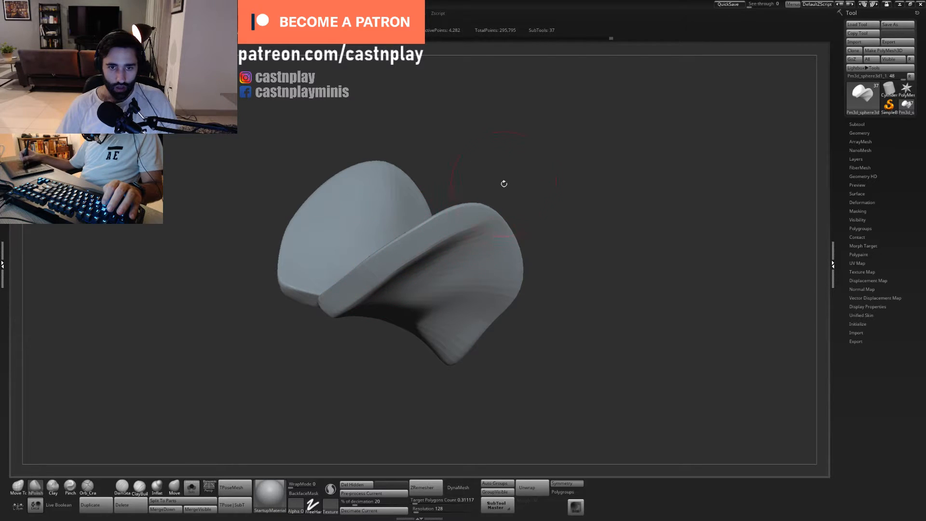
pyautogui.moveTo(504, 184); pyautogui.dragTo(386, 241)
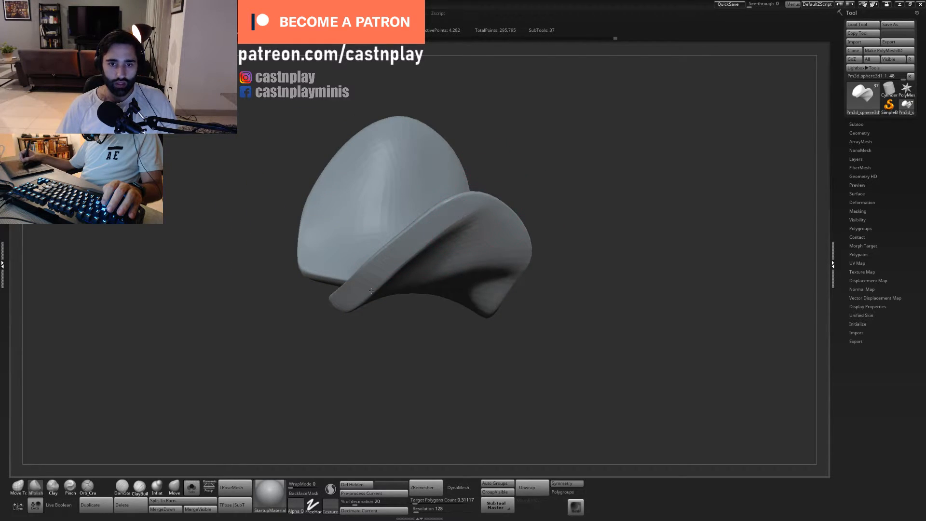
pyautogui.moveTo(523, 205)
pyautogui.mouseDown()
pyautogui.moveTo(573, 186)
pyautogui.moveTo(537, 154)
pyautogui.moveTo(465, 175)
pyautogui.mouseUp()
# - Adjust the curve of the neck plate's outer ends with a resized Move Topological brush and display the whole bust again
pyautogui.press('s')
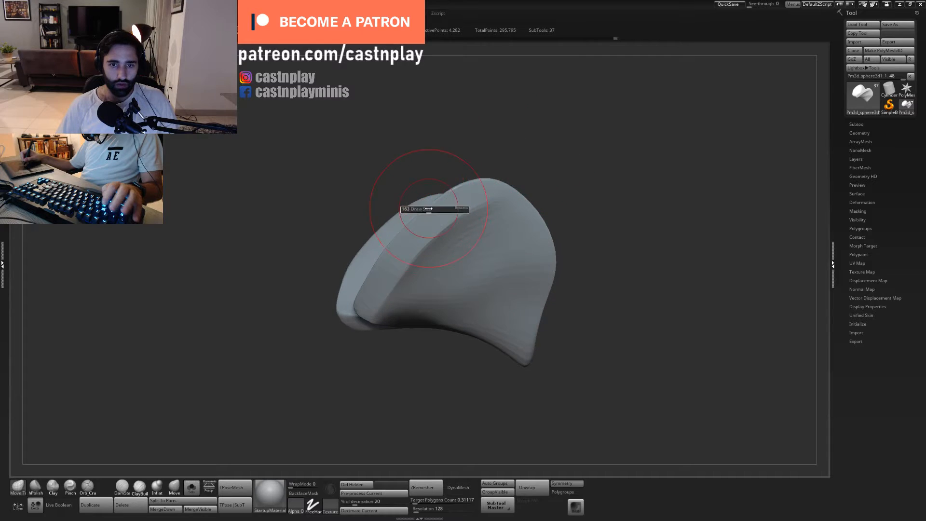
pyautogui.moveTo(428, 208); pyautogui.dragTo(424, 209)
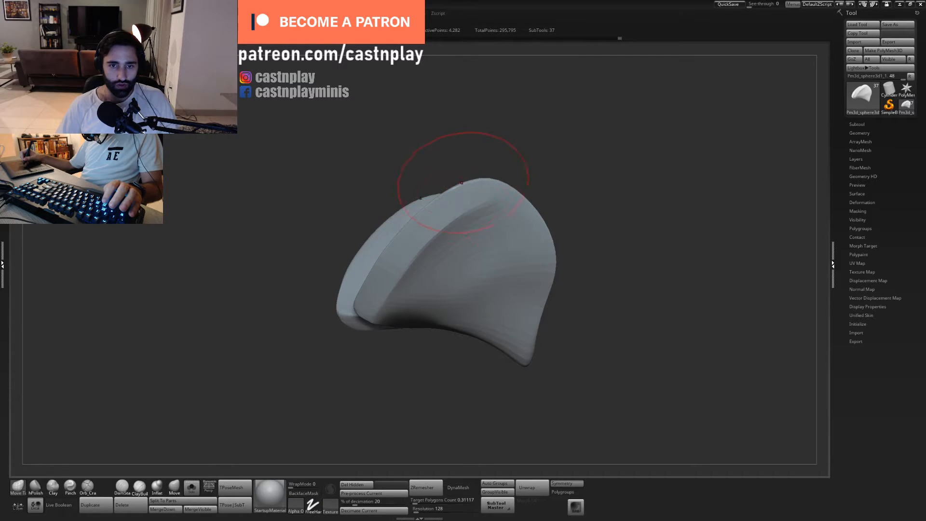
pyautogui.click(191, 486)
pyautogui.press('f')
pyautogui.keyDown('shift'); pyautogui.moveTo(333, 376); pyautogui.dragTo(461, 289); pyautogui.keyUp('shift')
pyautogui.moveTo(470, 323); pyautogui.dragTo(586, 333)
pyautogui.moveTo(550, 294)
pyautogui.keyDown('alt'); pyautogui.mouseDown()
pyautogui.moveTo(552, 339)
pyautogui.moveTo(458, 309)
pyautogui.moveTo(527, 333)
pyautogui.moveTo(529, 369)
pyautogui.mouseUp(); pyautogui.keyUp('alt')
# - Smooth the neck plate's front beside the shoulder with hPolish, isolate the plate and continue polishing around its rim
pyautogui.press('2')
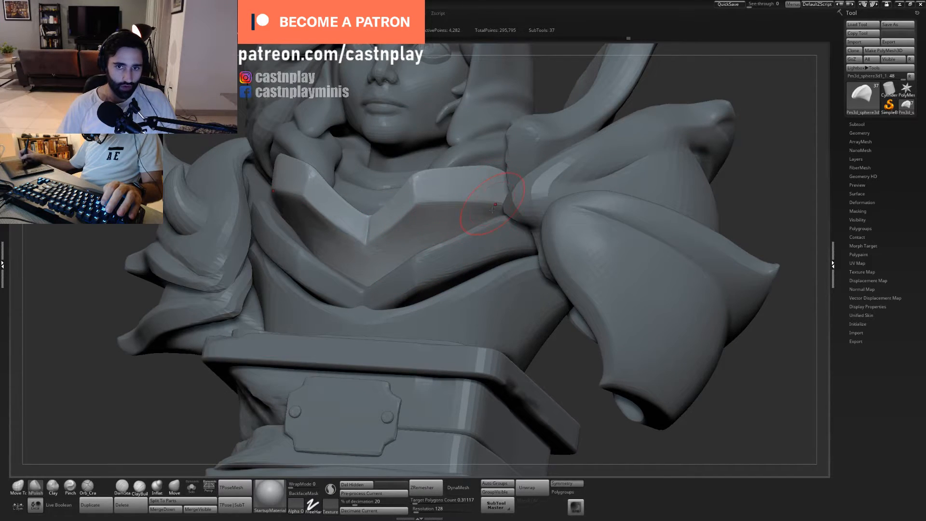
pyautogui.moveTo(492, 210); pyautogui.dragTo(393, 276, button='right')
pyautogui.click(191, 487)
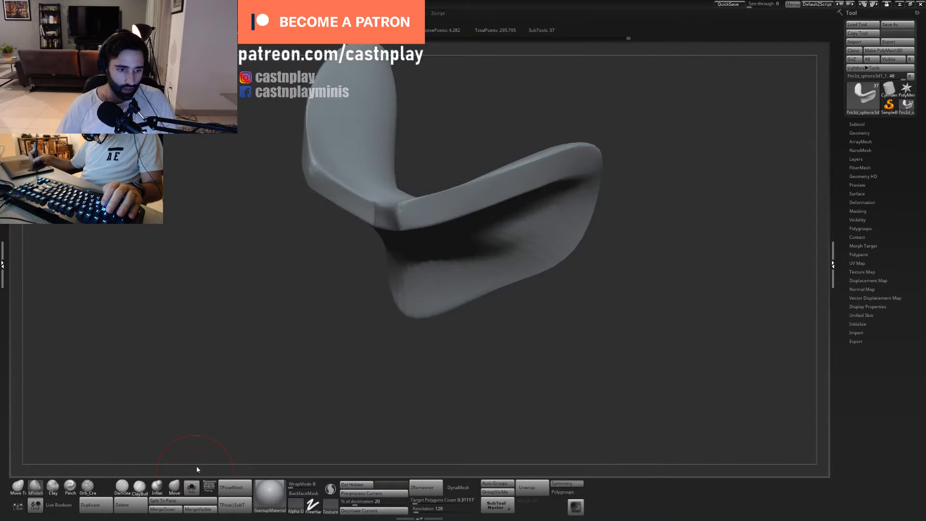
pyautogui.moveTo(509, 188); pyautogui.dragTo(490, 275, button='right')
pyautogui.moveTo(456, 288)
pyautogui.keyDown('shift'); pyautogui.mouseDown()
pyautogui.moveTo(449, 286)
pyautogui.moveTo(510, 230)
pyautogui.moveTo(591, 177)
pyautogui.mouseUp(); pyautogui.keyUp('shift')
pyautogui.moveTo(601, 135)
pyautogui.mouseDown(button='right')
pyautogui.moveTo(581, 146)
pyautogui.moveTo(567, 104)
pyautogui.moveTo(590, 147)
pyautogui.mouseUp(button='right')
# - Flatten the inner face and upper edge of the neck plate's outer ends with a resized hPolish brush
pyautogui.press('s')
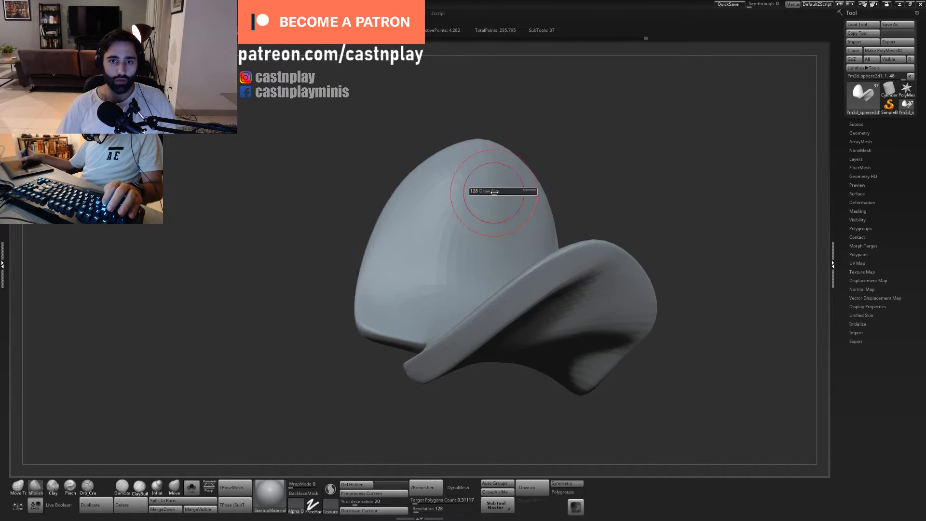
pyautogui.moveTo(494, 193)
pyautogui.mouseDown()
pyautogui.moveTo(511, 192)
pyautogui.moveTo(403, 229)
pyautogui.mouseUp()
pyautogui.moveTo(403, 230); pyautogui.dragTo(525, 194, button='right')
pyautogui.moveTo(468, 208); pyautogui.dragTo(489, 218, button='right')
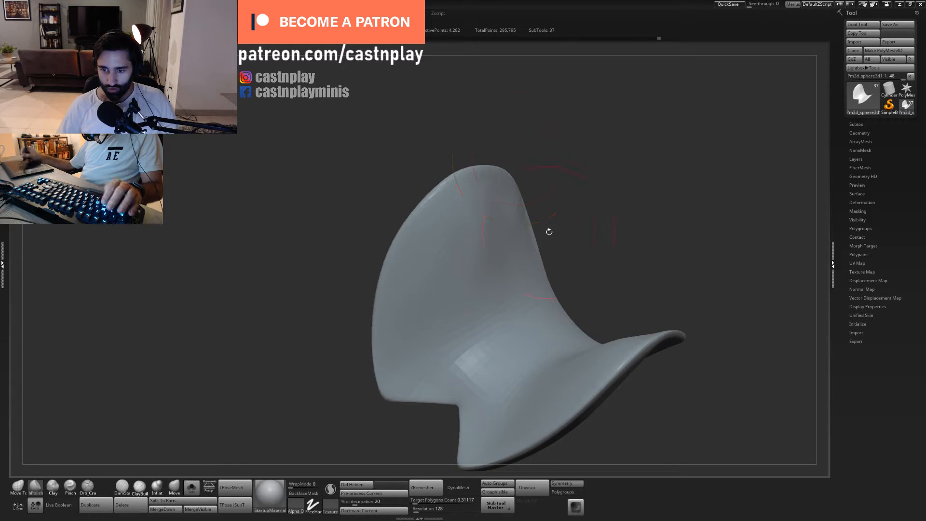
pyautogui.press('s')
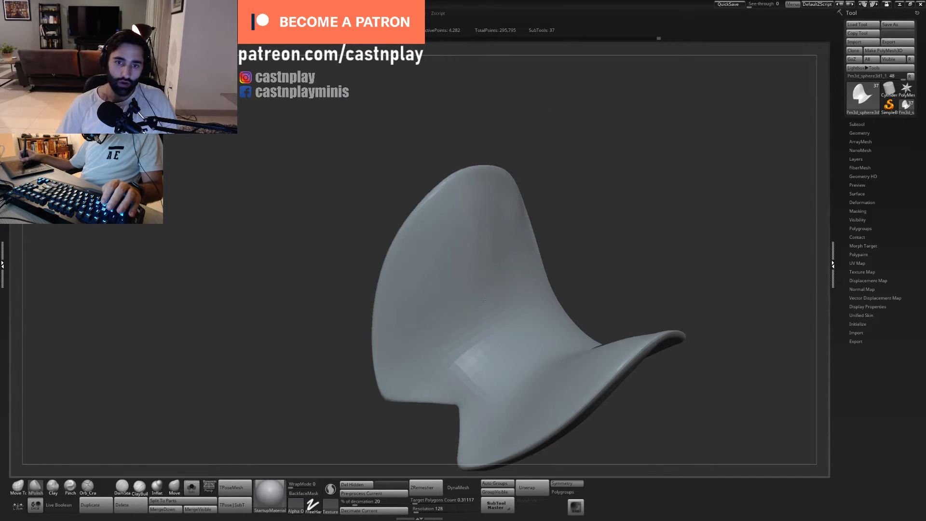
pyautogui.moveTo(524, 167); pyautogui.dragTo(514, 172, button='right')
# - Reshape the upper edge of the outer ends and the rim beside the centre notch with Move Topological
pyautogui.press('1')
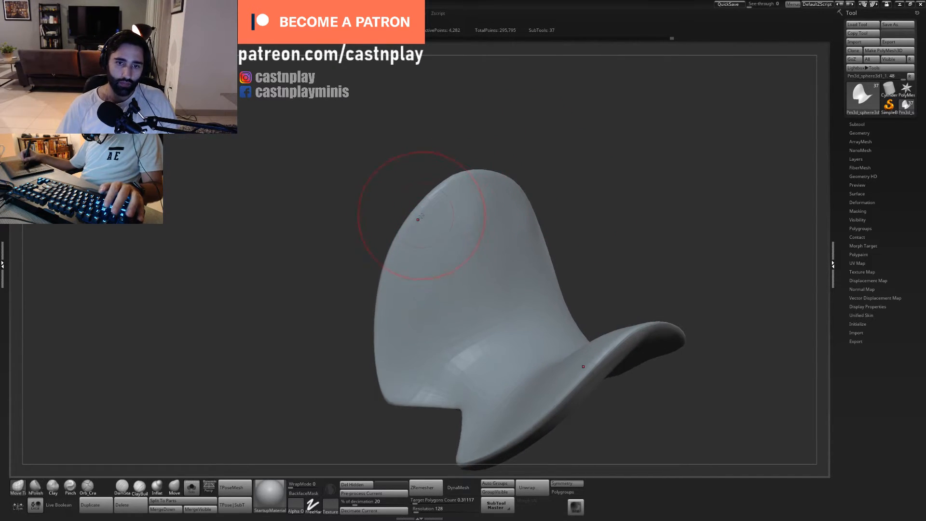
pyautogui.moveTo(419, 215); pyautogui.dragTo(419, 207)
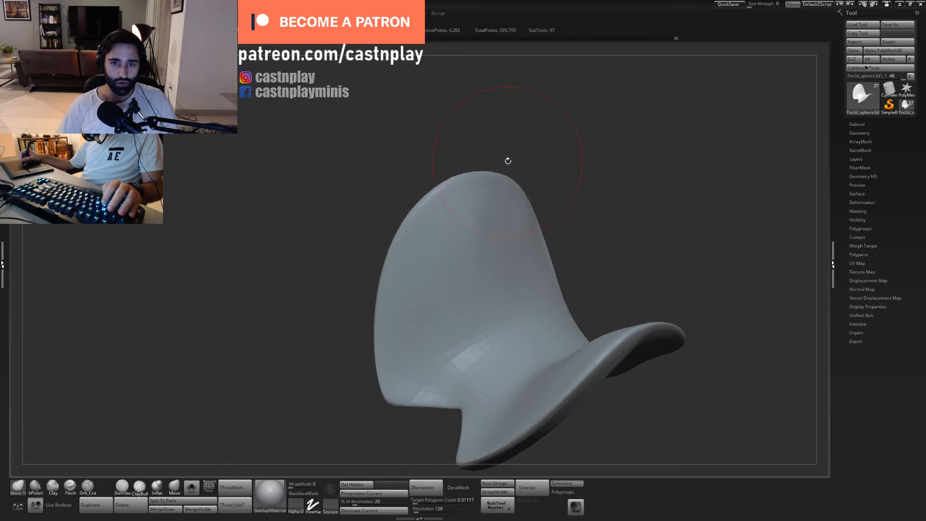
pyautogui.keyDown('ctrl'); pyautogui.moveTo(508, 160); pyautogui.dragTo(558, 120, button='right'); pyautogui.keyUp('ctrl')
pyautogui.moveTo(599, 315)
pyautogui.keyDown('alt'); pyautogui.mouseDown(button='right')
pyautogui.moveTo(523, 349)
pyautogui.moveTo(545, 359)
pyautogui.mouseUp(button='right'); pyautogui.keyUp('alt')
pyautogui.moveTo(545, 359)
pyautogui.mouseDown(button='right')
pyautogui.moveTo(497, 362)
pyautogui.moveTo(503, 356)
pyautogui.moveTo(487, 352)
pyautogui.mouseUp(button='right')
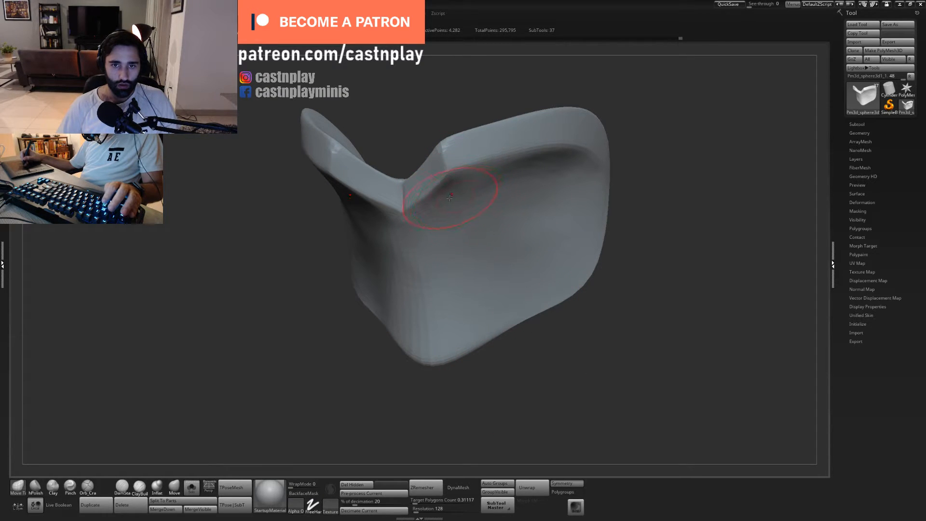
pyautogui.moveTo(455, 190)
pyautogui.keyDown('shift'); pyautogui.mouseDown()
pyautogui.moveTo(463, 227)
pyautogui.moveTo(437, 241)
pyautogui.mouseUp(); pyautogui.keyUp('shift')
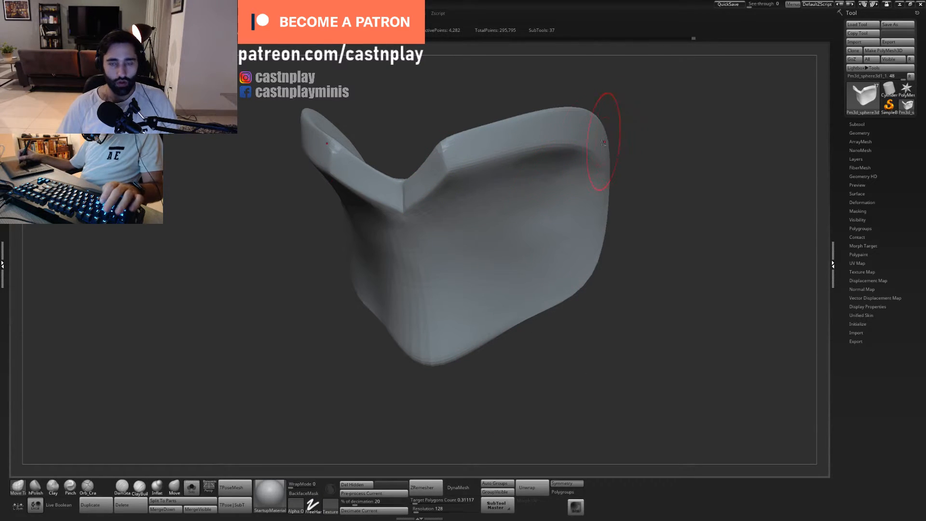
pyautogui.keyDown('alt'); pyautogui.moveTo(625, 119); pyautogui.dragTo(619, 142, button='right'); pyautogui.keyUp('alt')
# - Sharpen the edges and corners of the neck plate's rim with the Pinch brush
pyautogui.press('4')
pyautogui.moveTo(558, 137); pyautogui.dragTo(488, 182, button='right')
pyautogui.moveTo(487, 182); pyautogui.dragTo(462, 190)
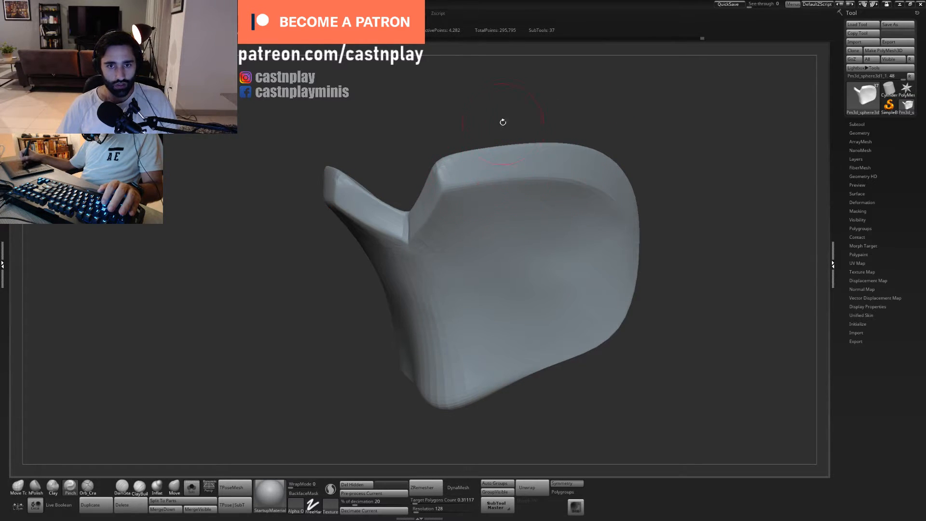
pyautogui.moveTo(503, 122); pyautogui.dragTo(429, 179, button='right')
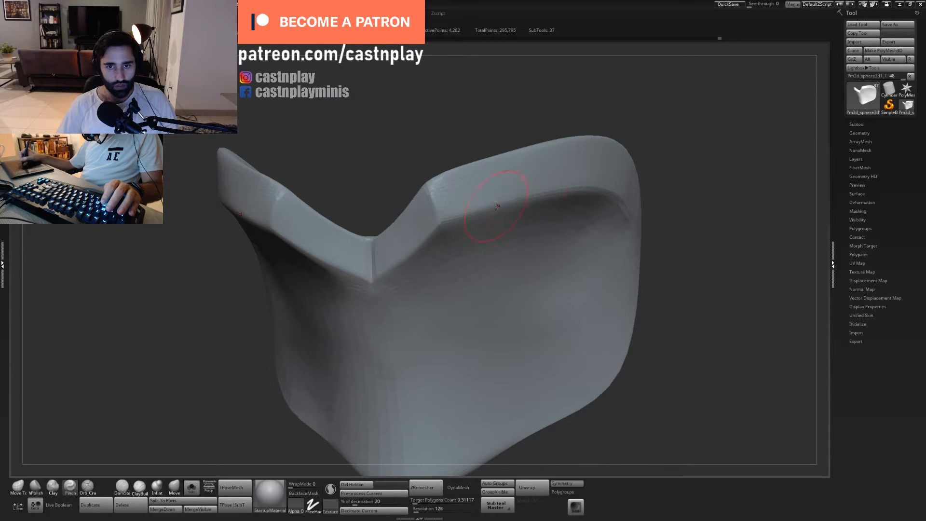
pyautogui.moveTo(497, 206); pyautogui.dragTo(579, 293, button='right')
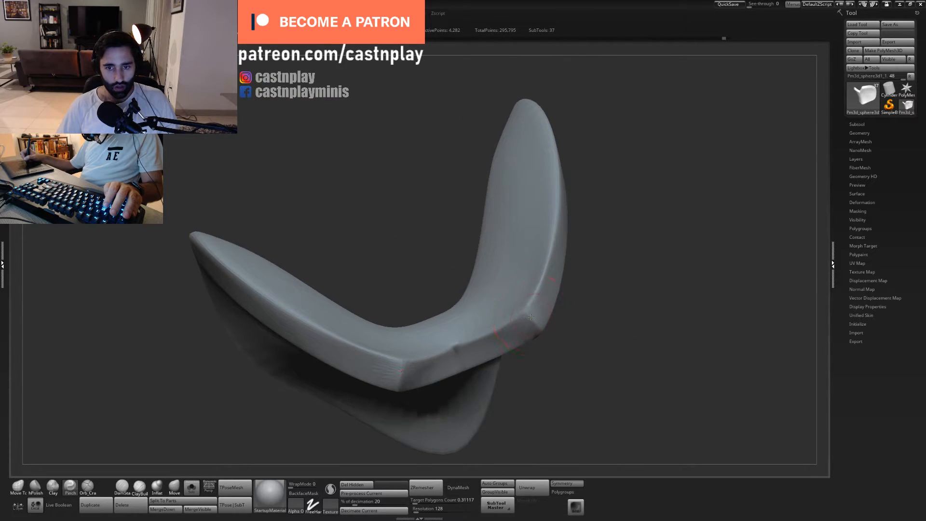
pyautogui.moveTo(531, 317)
pyautogui.mouseDown(button='right')
pyautogui.moveTo(569, 306)
pyautogui.moveTo(626, 330)
pyautogui.moveTo(491, 285)
pyautogui.moveTo(497, 320)
pyautogui.moveTo(508, 174)
pyautogui.moveTo(477, 222)
pyautogui.mouseUp(button='right')
# - Adjust the rim corners beside the centre notch with a resized Move Topological brush and undo the last stroke on the outer edge
pyautogui.press('b')
pyautogui.press('m')
pyautogui.press('t')
pyautogui.press('s')
pyautogui.moveTo(449, 220)
pyautogui.mouseDown()
pyautogui.moveTo(456, 226)
pyautogui.moveTo(461, 214)
pyautogui.mouseUp()
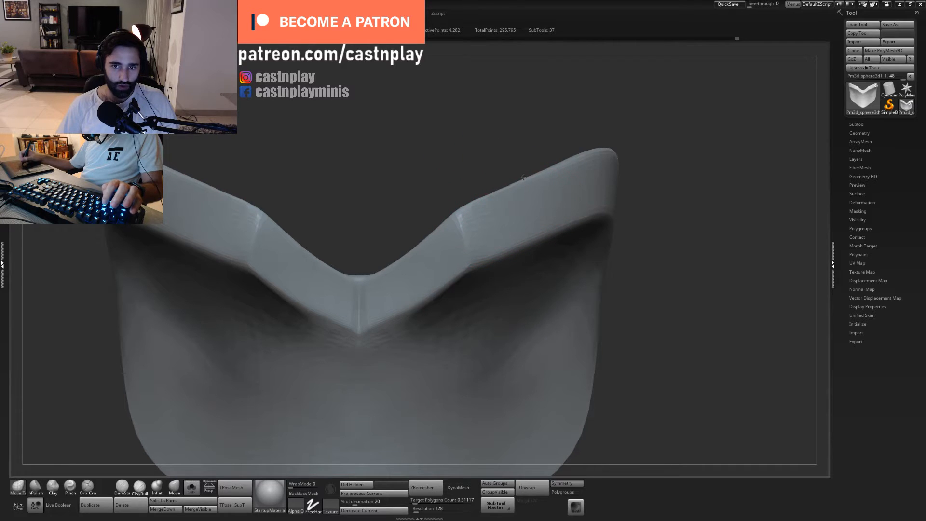
pyautogui.press('s')
pyautogui.moveTo(516, 187); pyautogui.dragTo(531, 173)
pyautogui.hotkey('ctrl', 'z')
pyautogui.press('s')
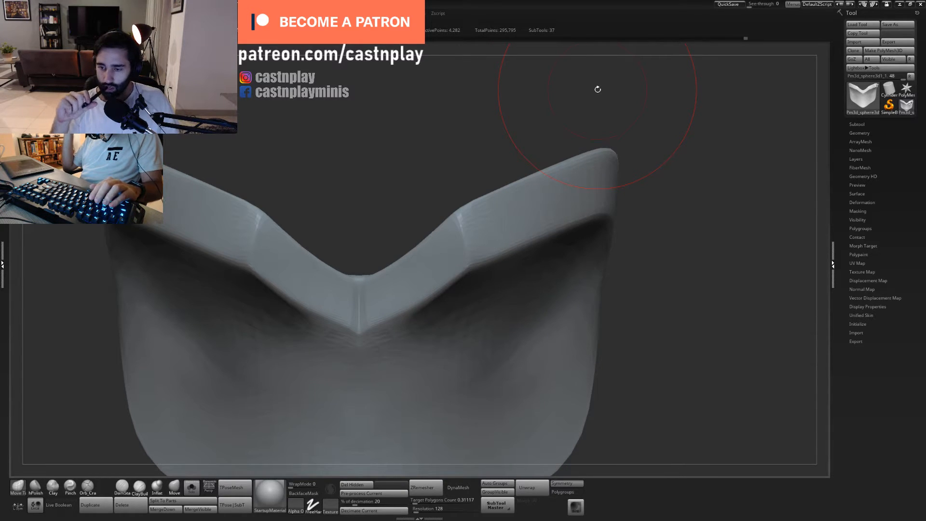
# - Pinch the rim's lower edge from the corner beside the notch to the outer end with a resized Pinch brush
pyautogui.press('f')
pyautogui.moveTo(493, 141)
pyautogui.mouseDown()
pyautogui.moveTo(525, 141)
pyautogui.moveTo(465, 207)
pyautogui.mouseUp()
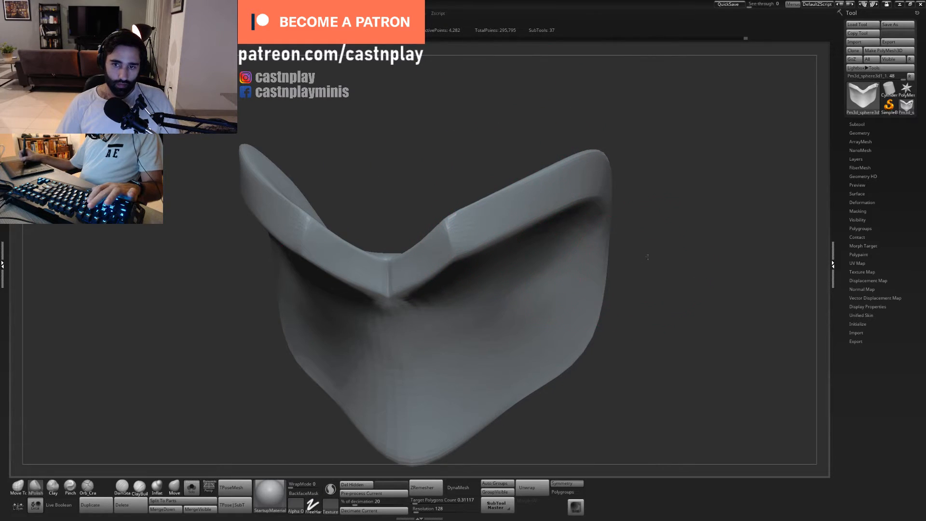
pyautogui.moveTo(648, 256); pyautogui.dragTo(517, 237)
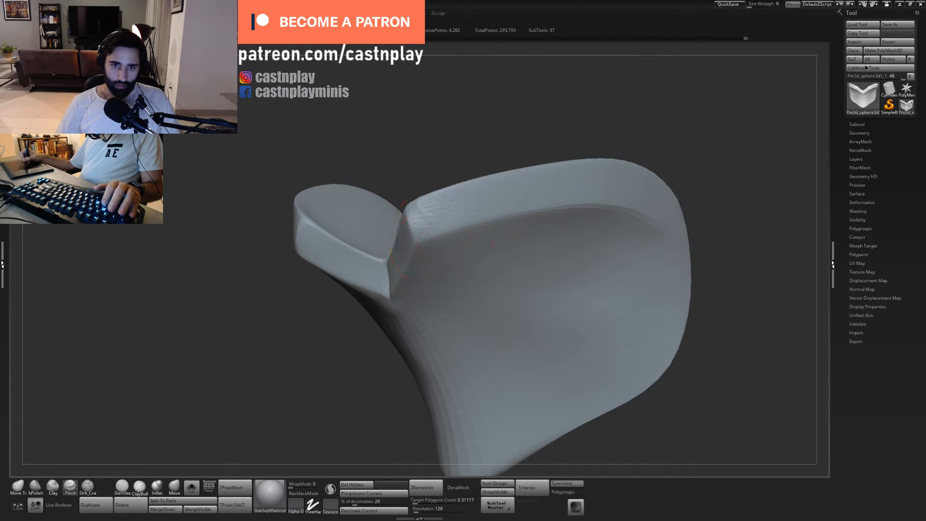
pyautogui.press('s')
pyautogui.press('s')
pyautogui.moveTo(487, 230); pyautogui.dragTo(474, 233)
pyautogui.moveTo(418, 241); pyautogui.dragTo(589, 206)
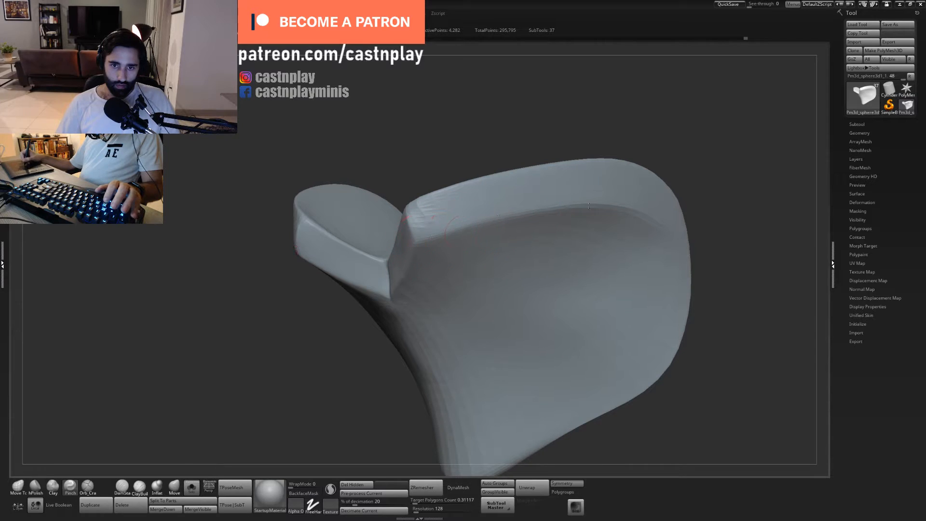
pyautogui.moveTo(591, 145)
pyautogui.keyDown('alt'); pyautogui.mouseDown()
pyautogui.moveTo(537, 139)
pyautogui.moveTo(510, 158)
pyautogui.moveTo(487, 203)
pyautogui.mouseUp(); pyautogui.keyUp('alt')
# - Polish the rim's planes on both sides of the notch with hPolish and display the whole bust again
pyautogui.press('2')
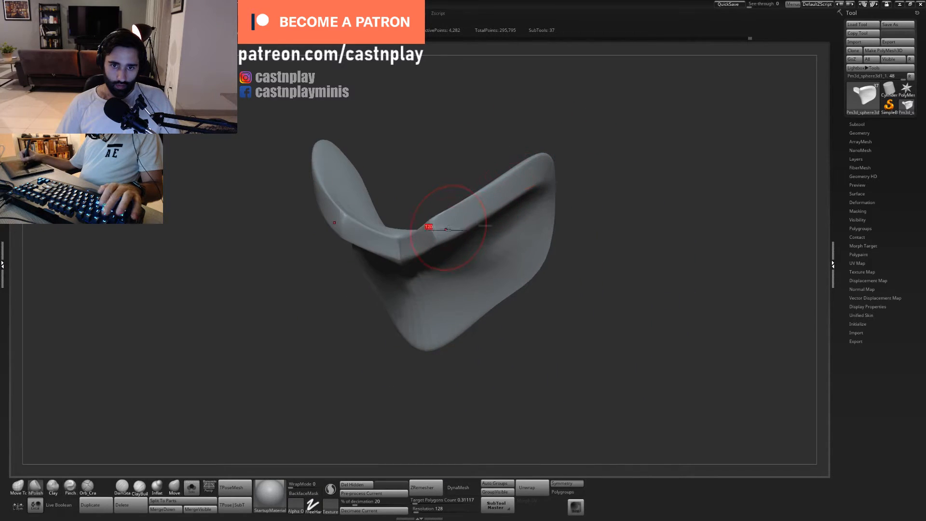
pyautogui.moveTo(445, 225); pyautogui.dragTo(516, 186)
pyautogui.keyDown('shift'); pyautogui.moveTo(561, 226); pyautogui.dragTo(605, 257); pyautogui.keyUp('shift')
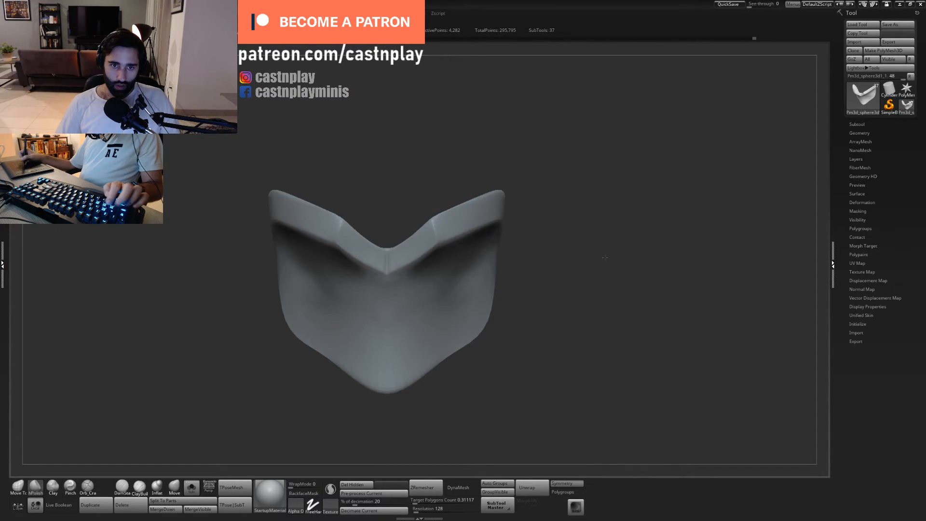
pyautogui.click(191, 488)
pyautogui.moveTo(551, 404); pyautogui.dragTo(524, 280)
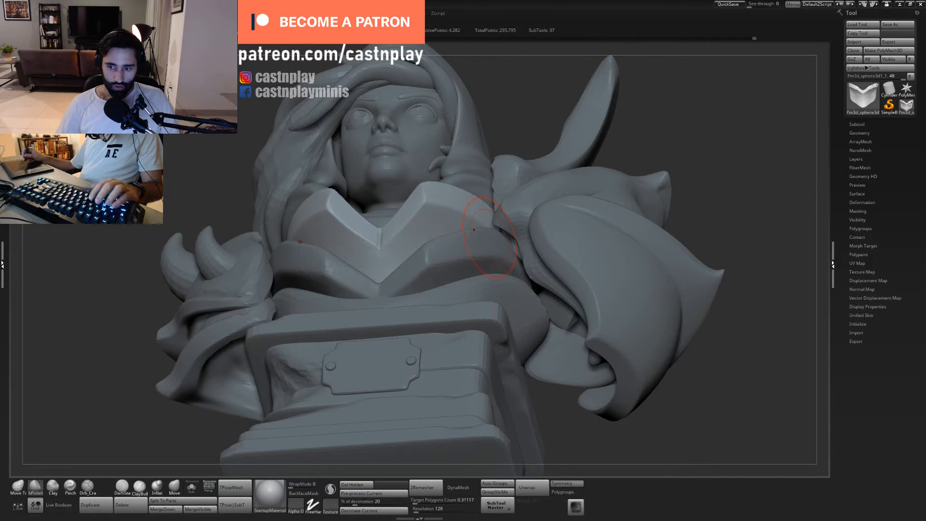
# - Select and isolate the V-shaped collar below the neck plate and adjust its rim with Move Topological
pyautogui.keyDown('alt'); pyautogui.click(445, 255); pyautogui.keyUp('alt')
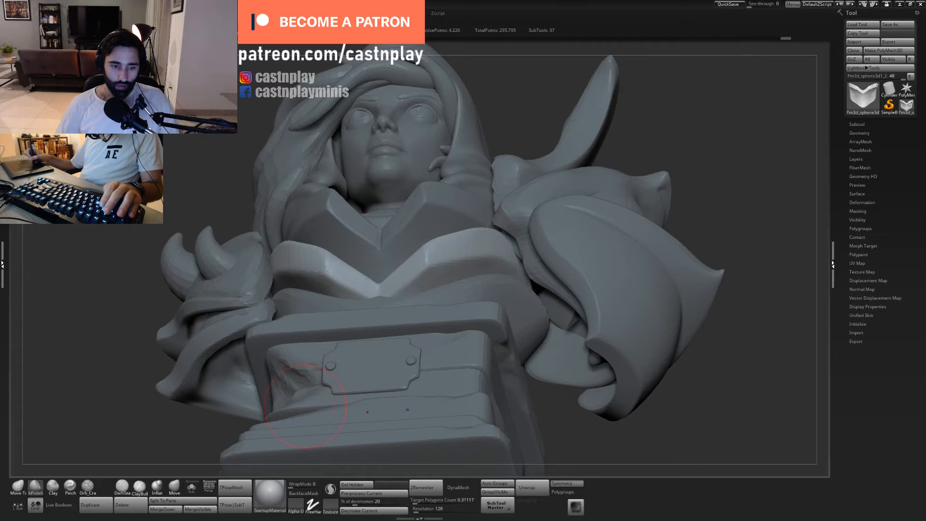
pyautogui.click(191, 488)
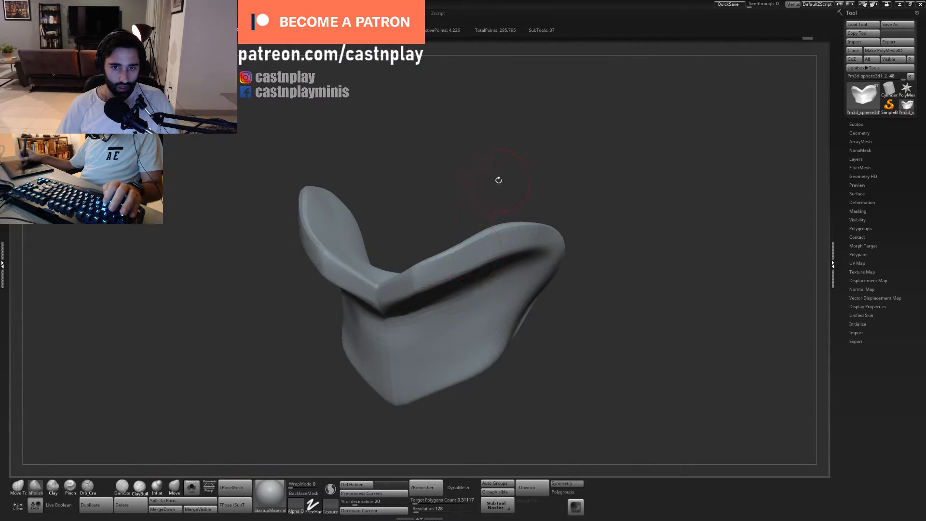
pyautogui.press('f')
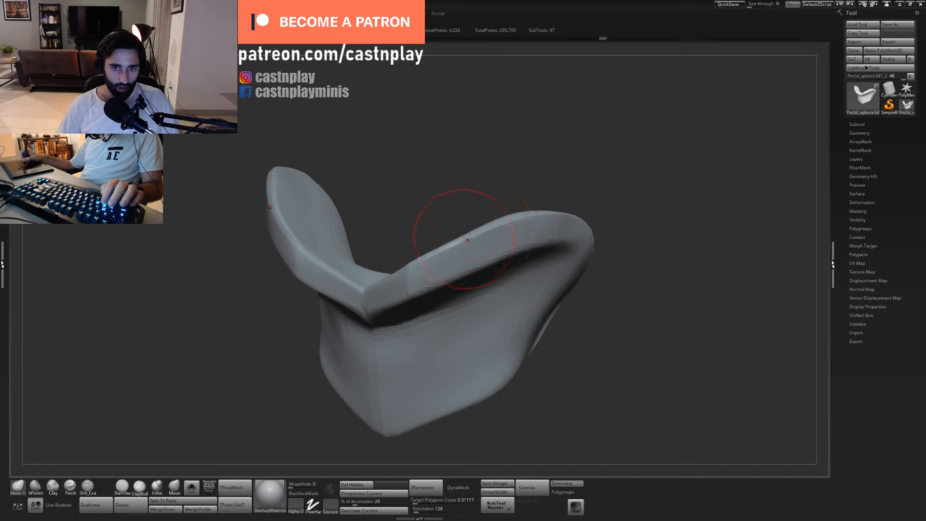
pyautogui.moveTo(467, 240); pyautogui.dragTo(458, 237)
pyautogui.moveTo(457, 245)
pyautogui.mouseDown(button='right')
pyautogui.moveTo(535, 202)
pyautogui.moveTo(541, 161)
pyautogui.moveTo(502, 212)
pyautogui.mouseUp(button='right')
# - Polish the V-shaped collar's rim from the centre point towards the outer end with hPolish and save the project
pyautogui.press('2')
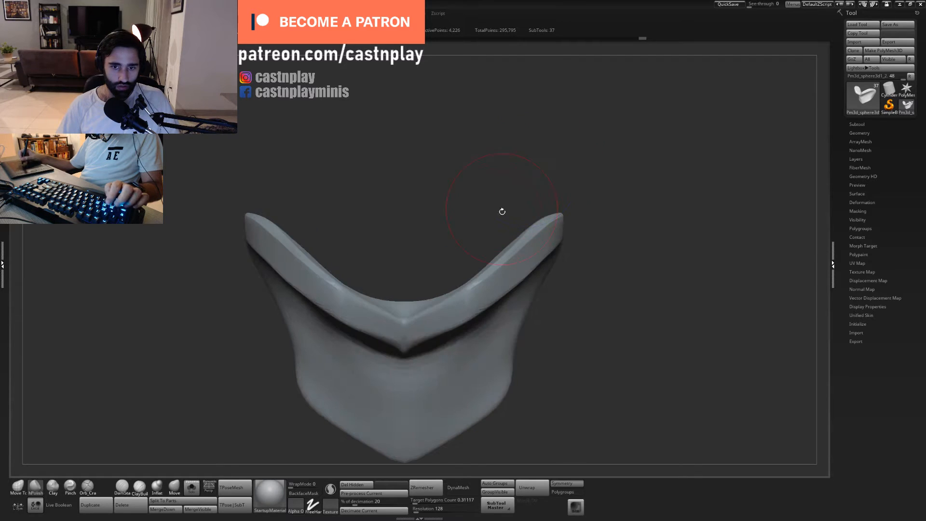
pyautogui.moveTo(570, 310); pyautogui.dragTo(456, 280, button='right')
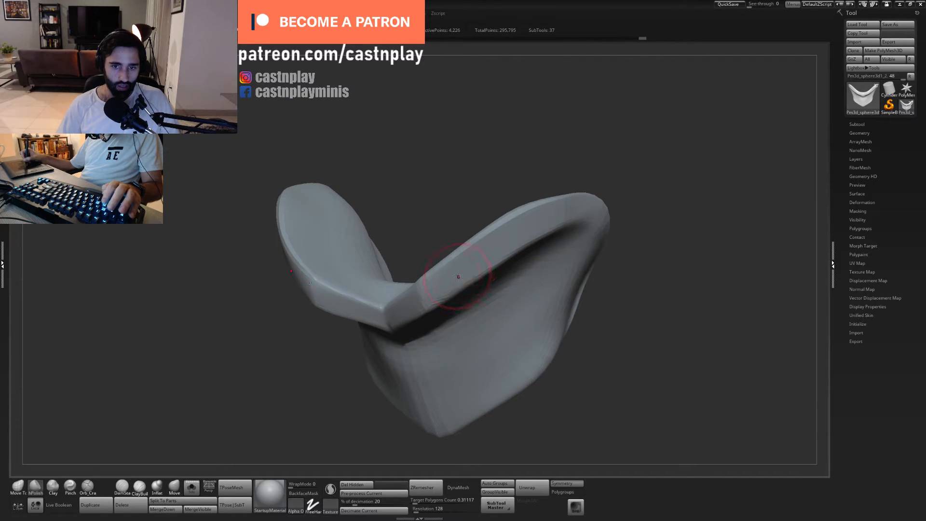
pyautogui.moveTo(456, 278); pyautogui.dragTo(448, 279)
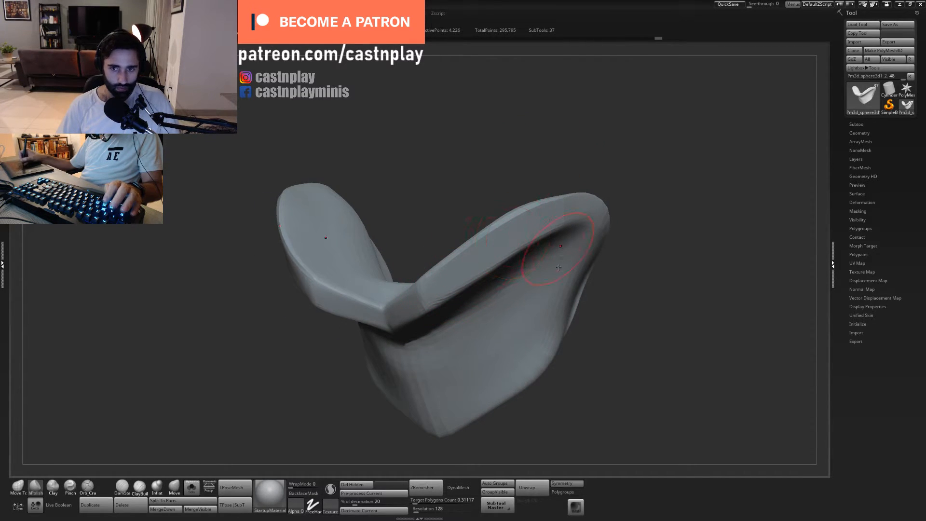
pyautogui.moveTo(558, 268); pyautogui.dragTo(560, 246)
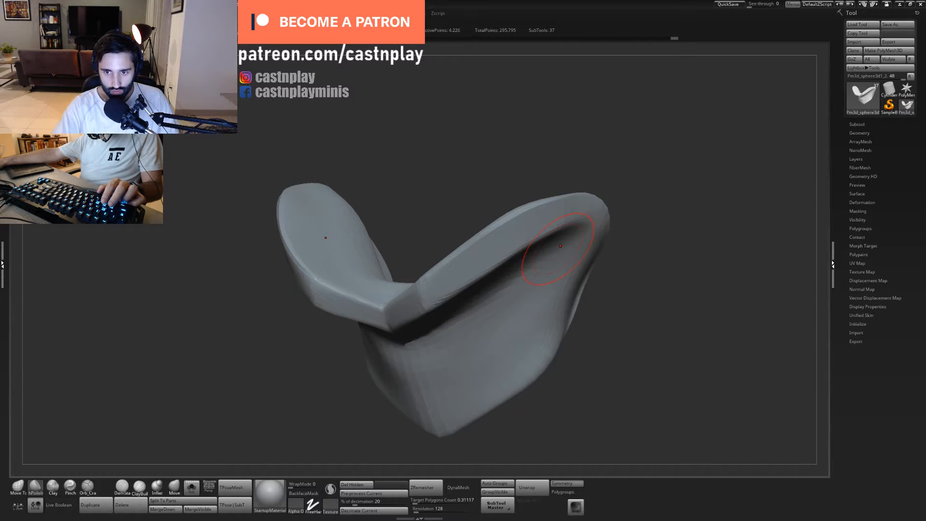
pyautogui.hotkey('ctrl', 's')
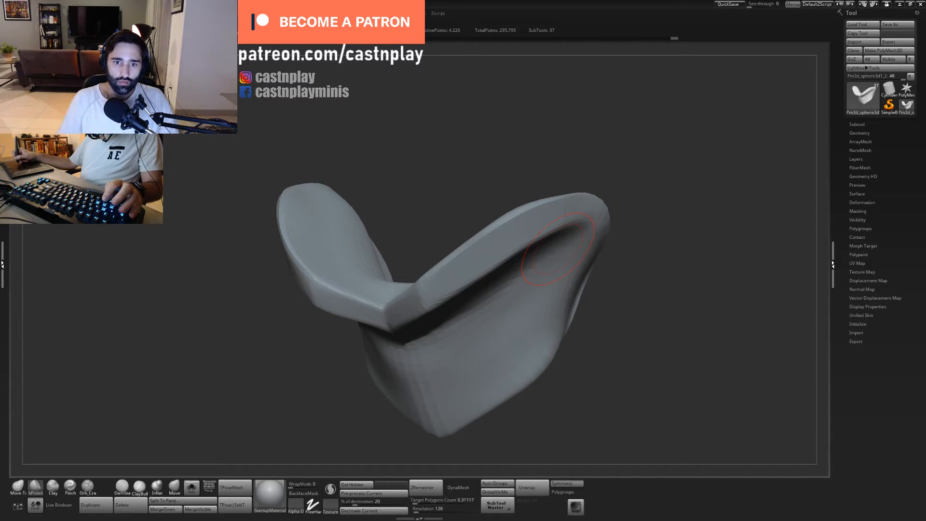
# - Polish the upper edge of the V-shaped collar's outer ends with a resized hPolish brush
pyautogui.moveTo(574, 119)
pyautogui.mouseDown()
pyautogui.moveTo(537, 196)
pyautogui.moveTo(501, 236)
pyautogui.mouseUp()
pyautogui.press('2')
pyautogui.press('s')
pyautogui.moveTo(550, 189)
pyautogui.mouseDown()
pyautogui.moveTo(564, 184)
pyautogui.moveTo(552, 170)
pyautogui.moveTo(553, 145)
pyautogui.moveTo(552, 157)
pyautogui.moveTo(569, 148)
pyautogui.moveTo(532, 149)
pyautogui.moveTo(536, 135)
pyautogui.mouseUp()
pyautogui.press('s')
# - Correct the outline of the collar's outer ends with Move Topological and polish the edge with a resized hPolish brush
pyautogui.press('1')
pyautogui.press('s')
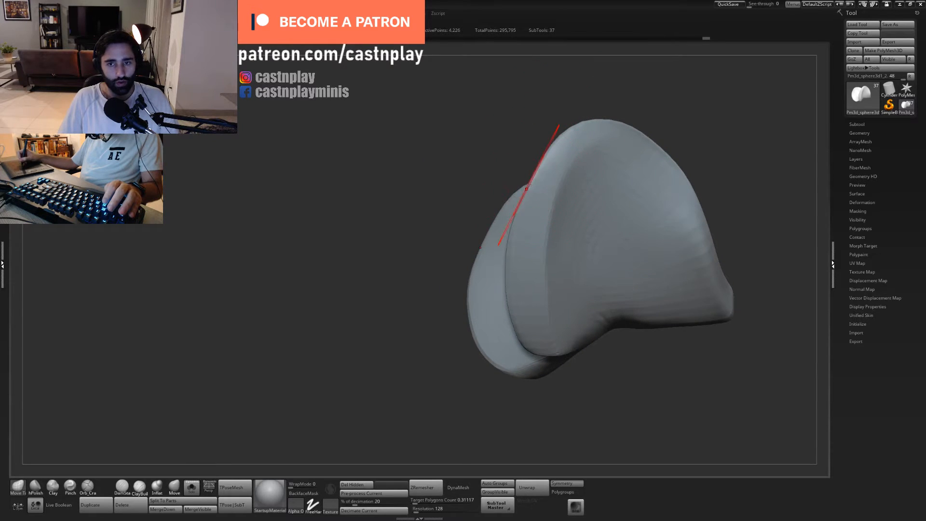
pyautogui.moveTo(527, 187)
pyautogui.mouseDown()
pyautogui.moveTo(527, 173)
pyautogui.moveTo(536, 181)
pyautogui.mouseUp()
pyautogui.press('2')
pyautogui.press('s')
pyautogui.moveTo(541, 185); pyautogui.dragTo(569, 142)
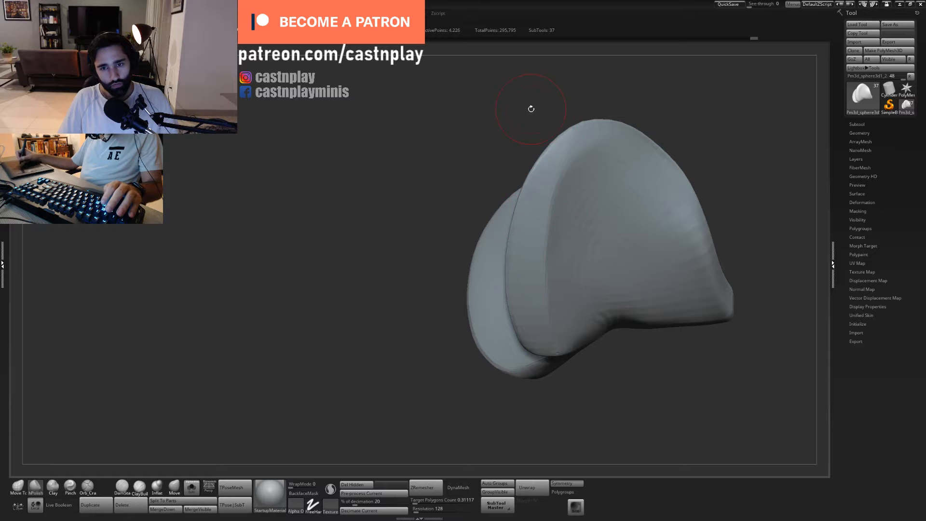
# - End the V-shaped collar's isolation to show the whole bust and select the chest piece beneath the collar
pyautogui.moveTo(531, 107); pyautogui.dragTo(580, 91)
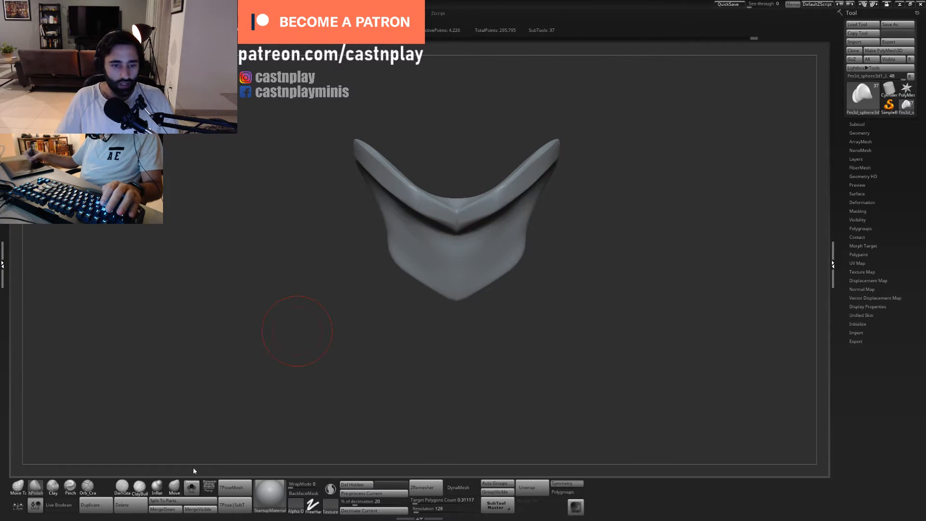
pyautogui.click(191, 487)
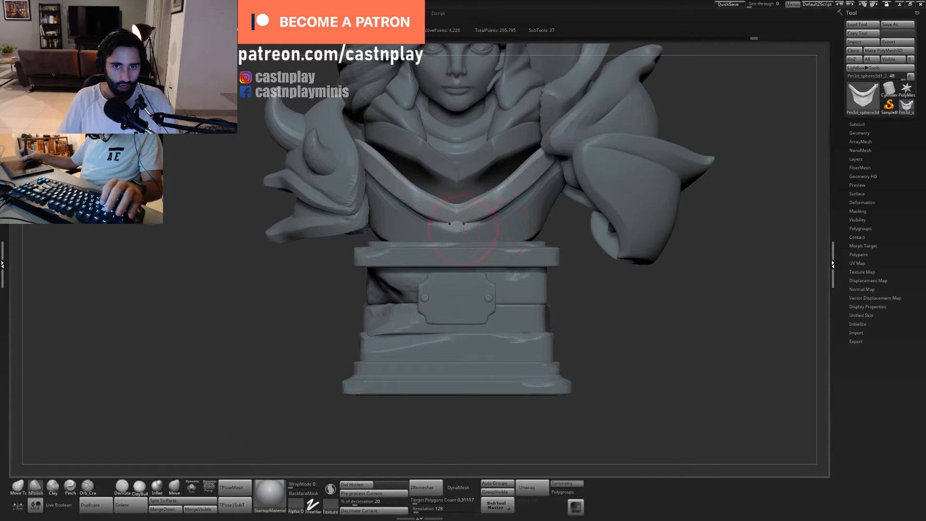
pyautogui.keyDown('alt'); pyautogui.moveTo(593, 276); pyautogui.dragTo(548, 289); pyautogui.keyUp('alt')
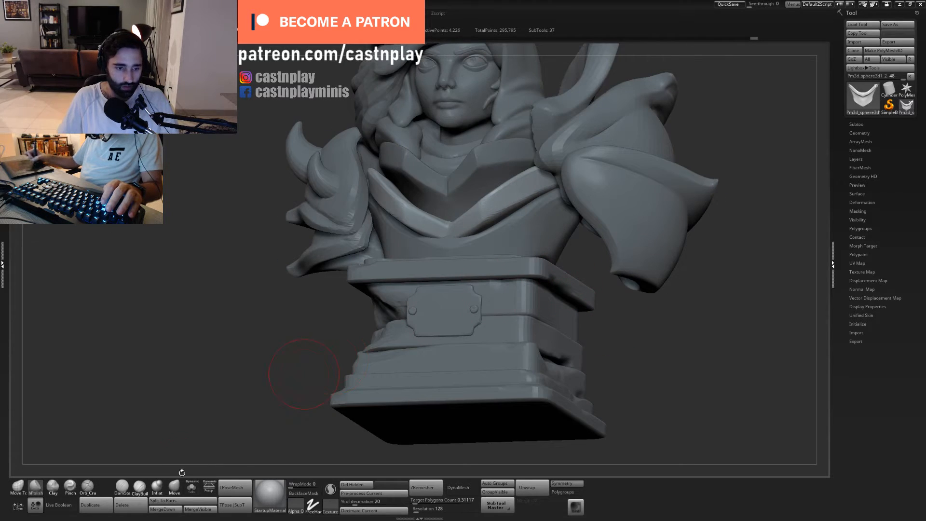
pyautogui.moveTo(612, 308); pyautogui.dragTo(658, 338)
pyautogui.keyDown('alt'); pyautogui.click(489, 245); pyautogui.keyUp('alt')
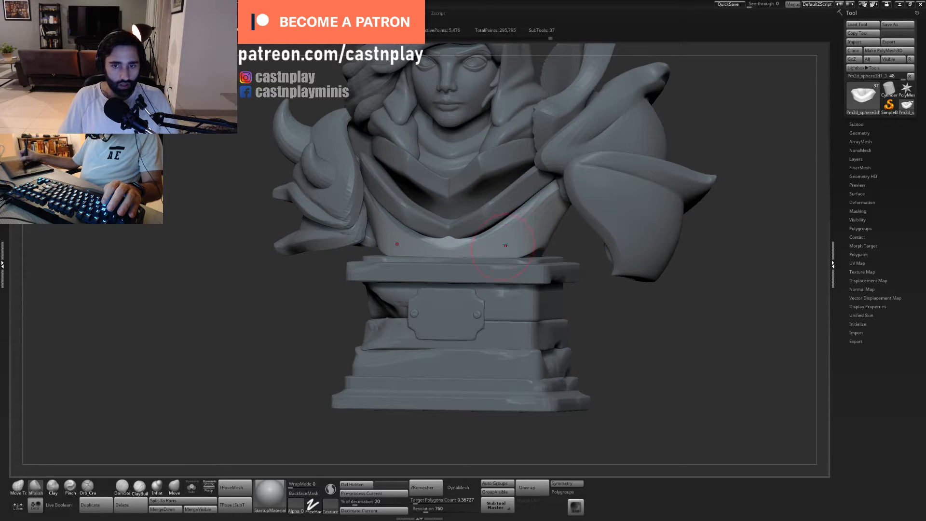
pyautogui.keyDown('shift'); pyautogui.moveTo(579, 274); pyautogui.dragTo(526, 325); pyautogui.keyUp('shift')
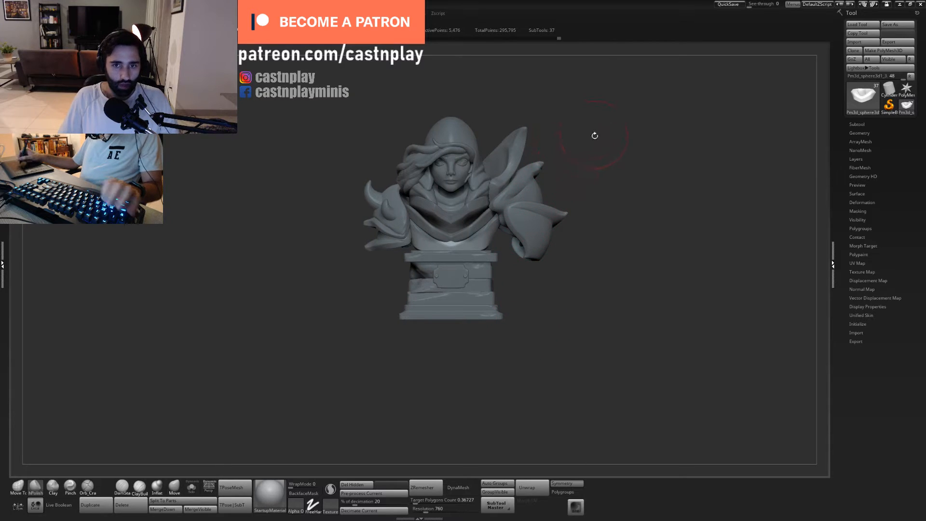
# - Select the upright curved shoulder plate beside the hood and isolate it
pyautogui.moveTo(595, 135); pyautogui.dragTo(574, 236)
pyautogui.keyDown('alt'); pyautogui.click(436, 164); pyautogui.keyUp('alt')
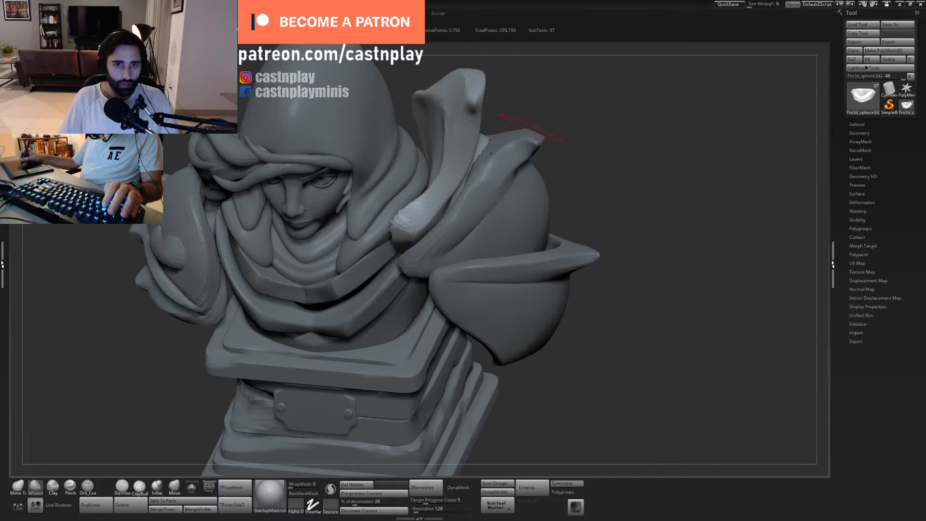
pyautogui.moveTo(575, 118); pyautogui.dragTo(639, 120)
pyautogui.click(191, 487)
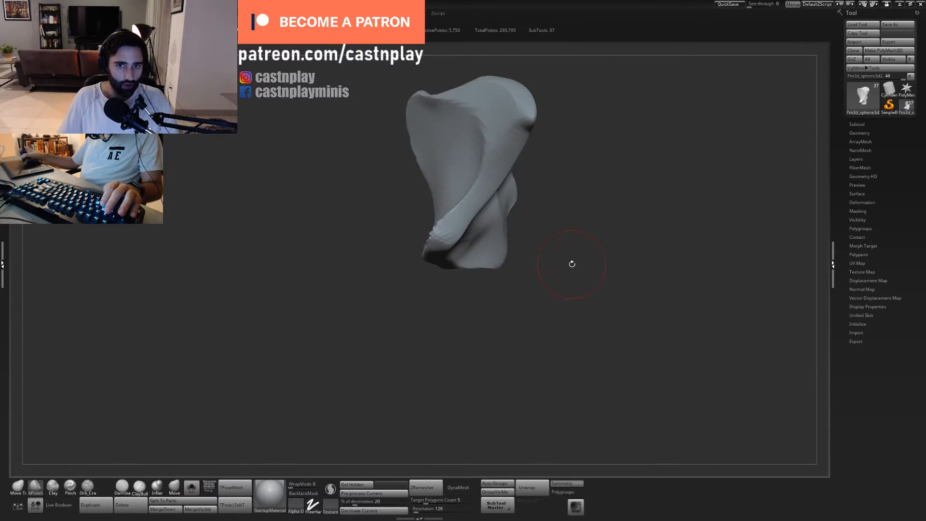
pyautogui.moveTo(571, 262); pyautogui.dragTo(529, 275)
# - Undo the first stroke on the shoulder plate's broad face and adjust its shape with a resized Move Topological brush
pyautogui.moveTo(450, 241); pyautogui.dragTo(428, 259)
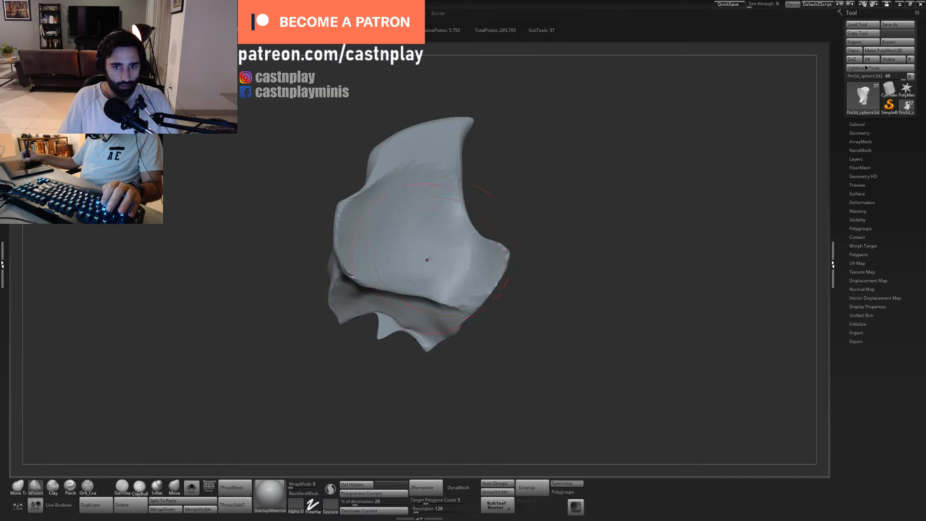
pyautogui.hotkey('ctrl', 'z')
pyautogui.press('s')
pyautogui.click(429, 255)
pyautogui.moveTo(504, 208)
pyautogui.mouseDown()
pyautogui.moveTo(502, 240)
pyautogui.moveTo(526, 252)
pyautogui.mouseUp()
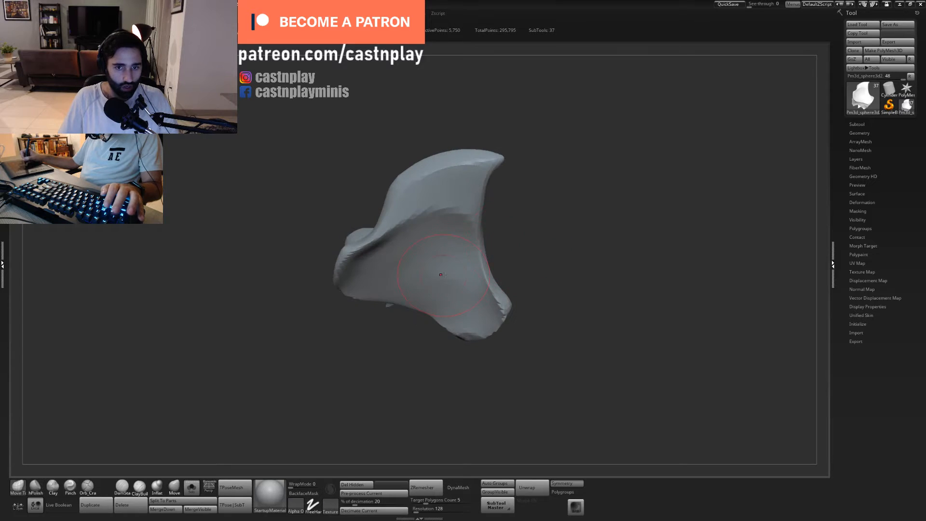
pyautogui.press('1')
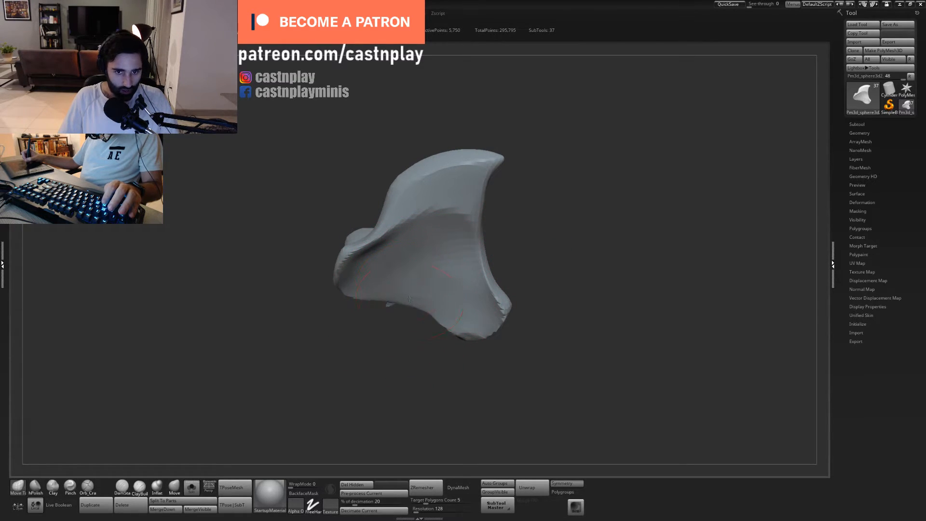
pyautogui.moveTo(405, 324); pyautogui.dragTo(263, 413)
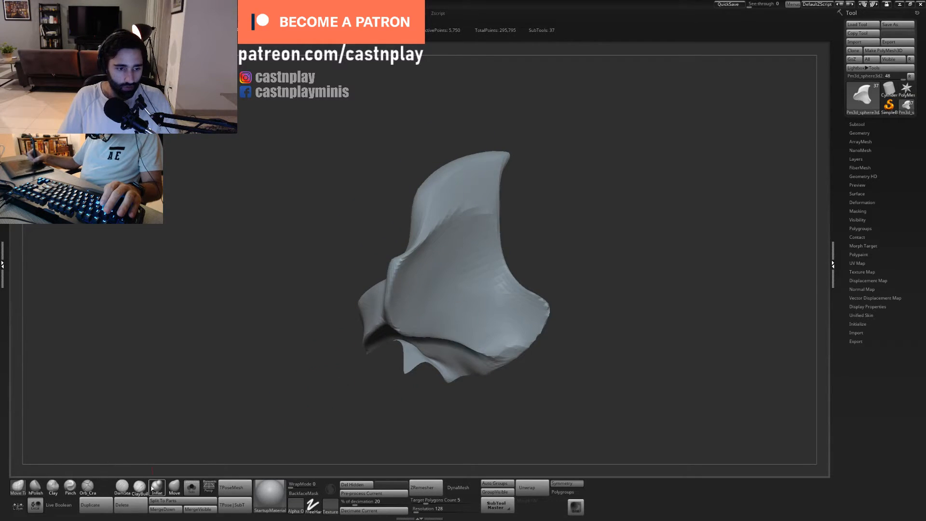
# - Polish the shoulder plate's broad lower face and the base of its pointed fin with a resized hPolish brush
pyautogui.moveTo(527, 193); pyautogui.dragTo(497, 207)
pyautogui.press('b')
pyautogui.press('h')
pyautogui.press('p')
pyautogui.press('s')
pyautogui.click(456, 243)
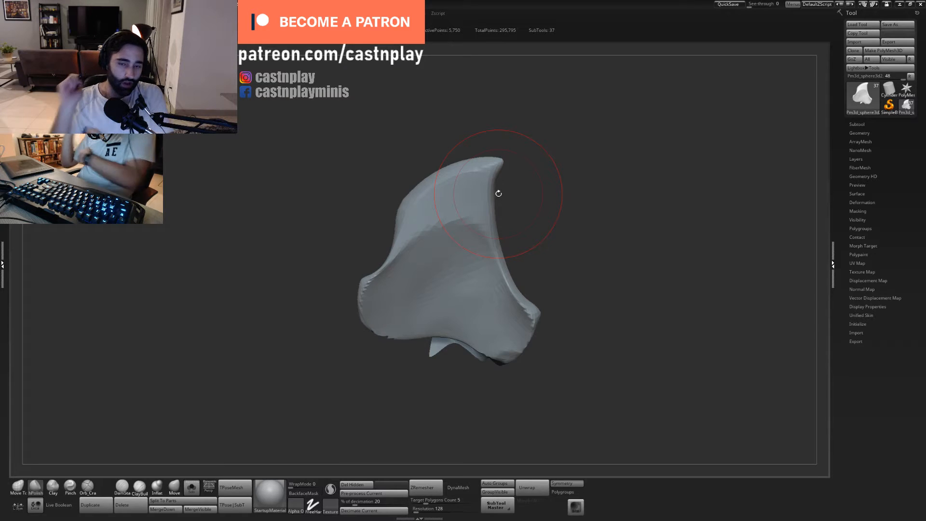
pyautogui.press('s')
pyautogui.moveTo(452, 207); pyautogui.dragTo(443, 213)
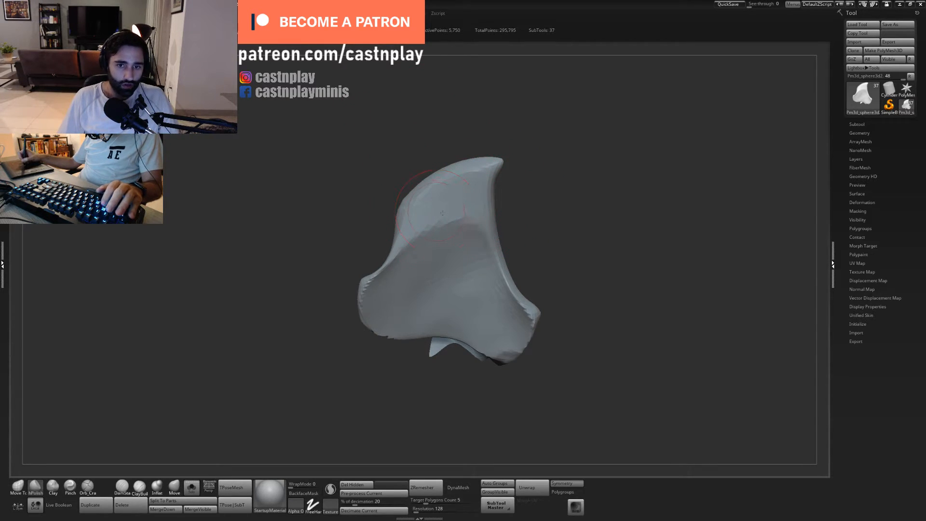
# - Polish the thick rim of the shoulder plate from the fin's tip to the lower corner with hPolish
pyautogui.moveTo(519, 143); pyautogui.dragTo(434, 227)
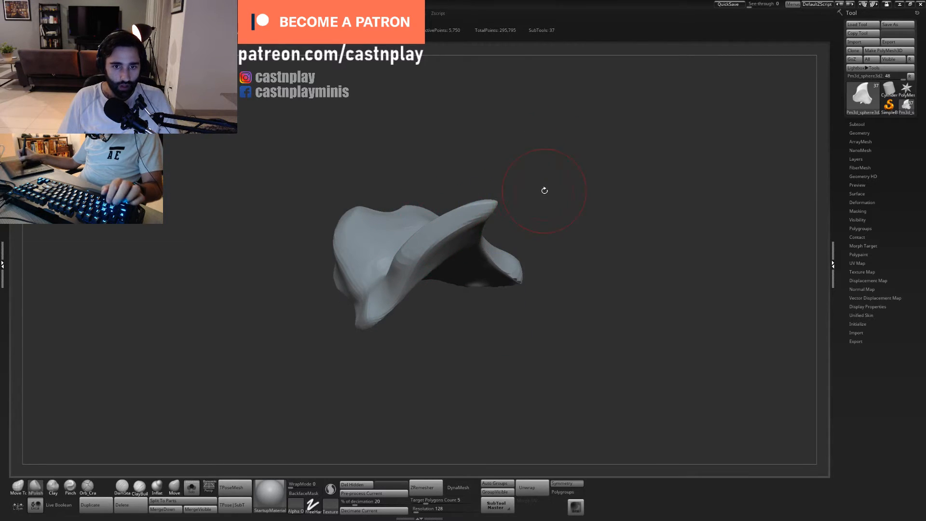
pyautogui.moveTo(543, 190); pyautogui.dragTo(400, 262)
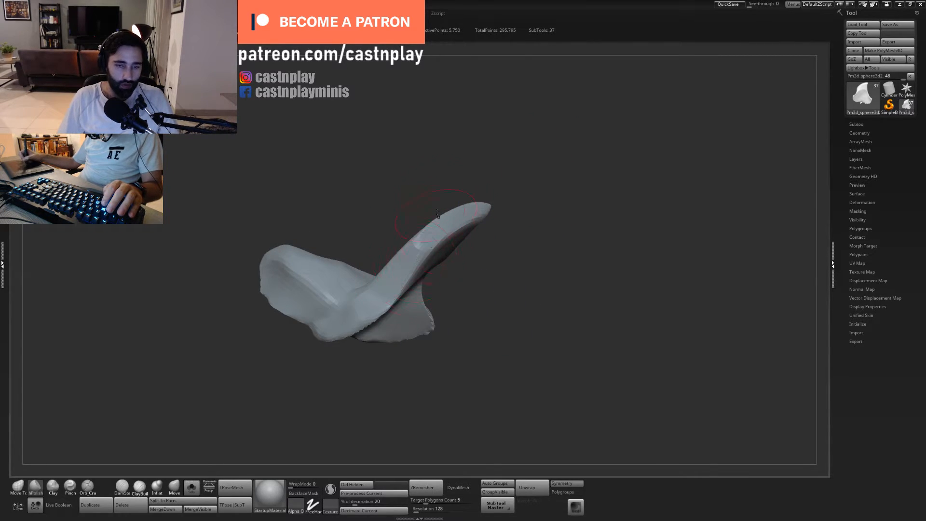
pyautogui.moveTo(437, 214); pyautogui.dragTo(360, 292)
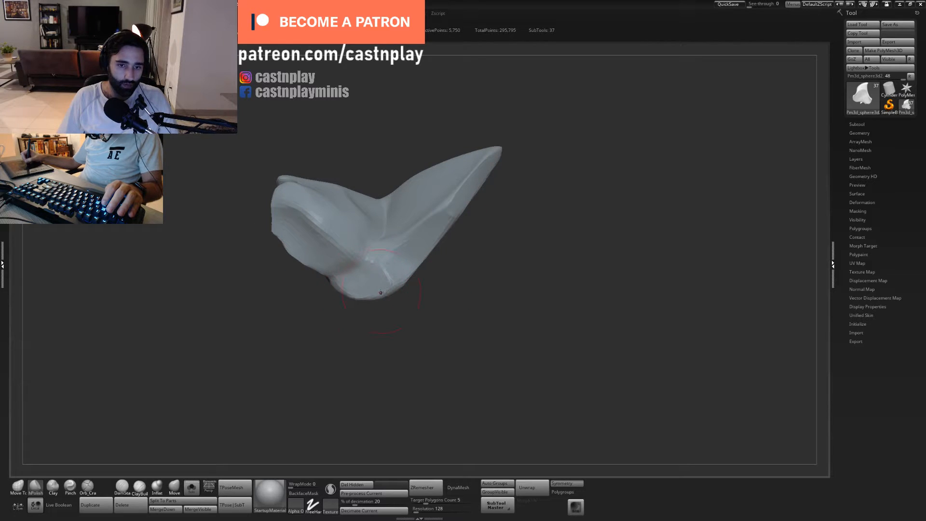
pyautogui.moveTo(408, 265)
pyautogui.mouseDown()
pyautogui.moveTo(400, 260)
pyautogui.moveTo(494, 259)
pyautogui.moveTo(493, 209)
pyautogui.moveTo(502, 275)
pyautogui.moveTo(471, 198)
pyautogui.moveTo(498, 211)
pyautogui.moveTo(406, 272)
pyautogui.mouseUp()
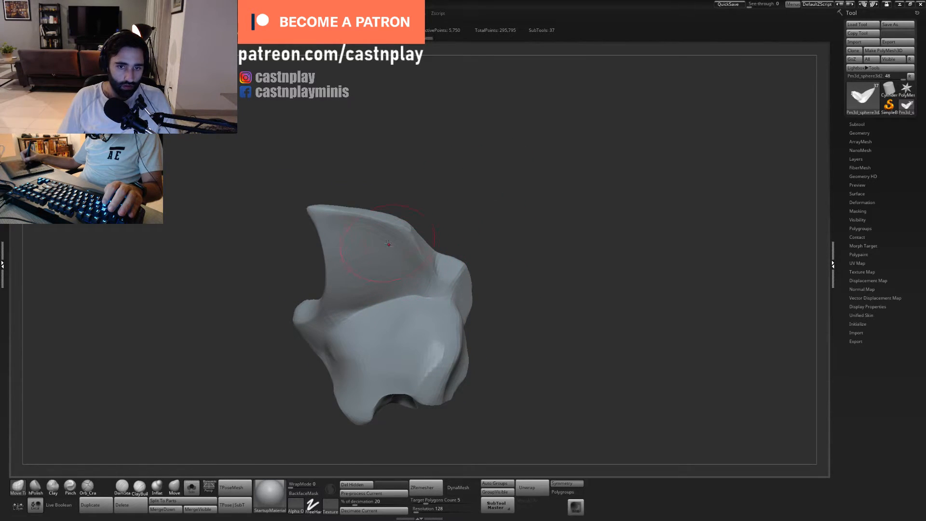
# - Adjust the upper edge of the shoulder plate's fin with Move Topological and check its thickness from several angles
pyautogui.moveTo(387, 198); pyautogui.dragTo(400, 213)
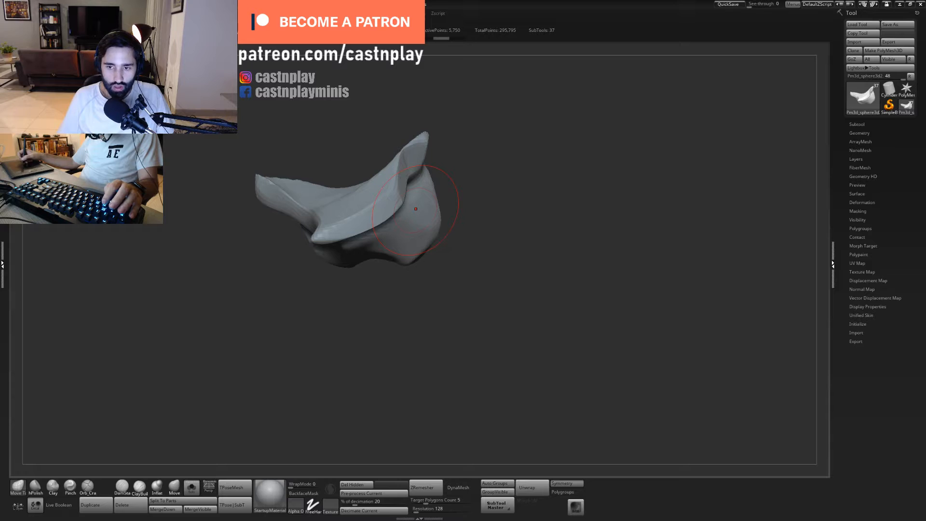
pyautogui.keyDown('alt'); pyautogui.moveTo(524, 202); pyautogui.dragTo(465, 244); pyautogui.keyUp('alt')
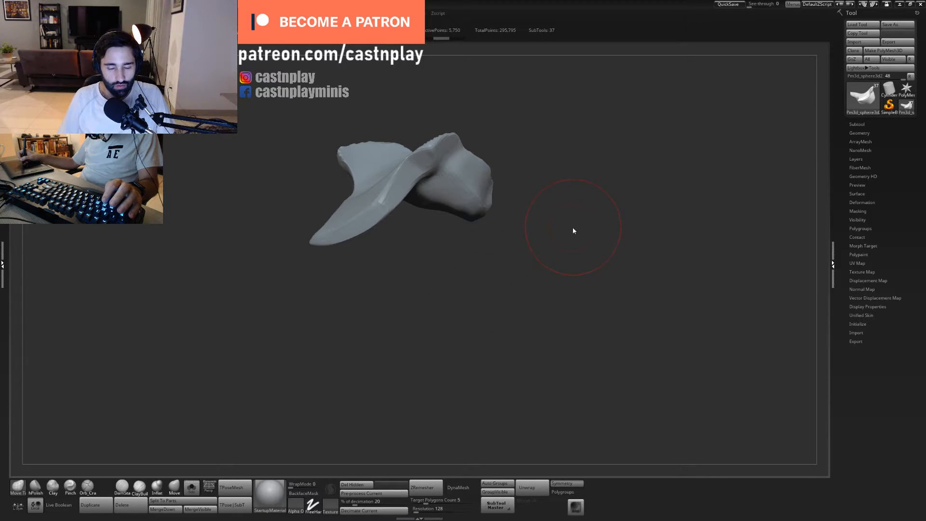
pyautogui.moveTo(467, 265)
pyautogui.keyDown('alt'); pyautogui.mouseDown()
pyautogui.moveTo(463, 311)
pyautogui.moveTo(502, 296)
pyautogui.moveTo(483, 277)
pyautogui.moveTo(489, 288)
pyautogui.mouseUp(); pyautogui.keyUp('alt')
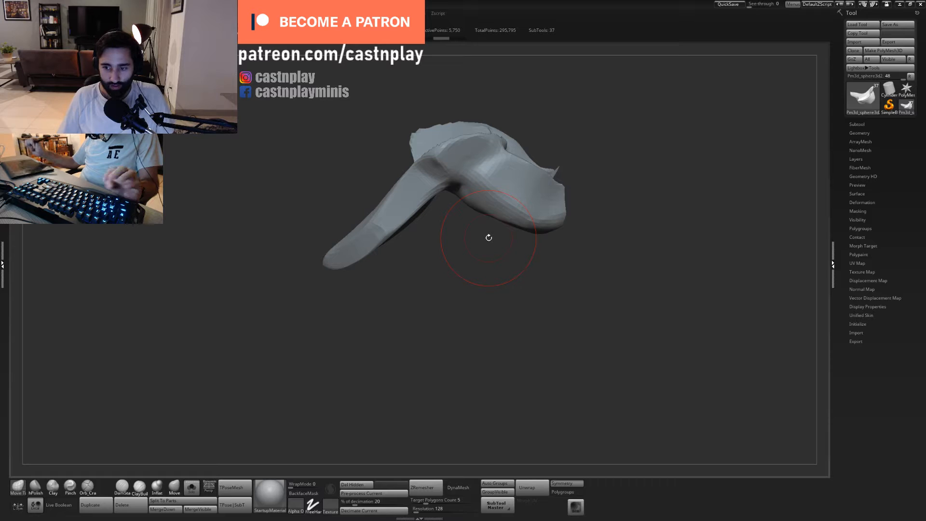
pyautogui.moveTo(488, 237); pyautogui.dragTo(400, 238)
# - Resize the Move Topological brush and refine the outline of the shoulder plate's fin and side edges
pyautogui.press('s')
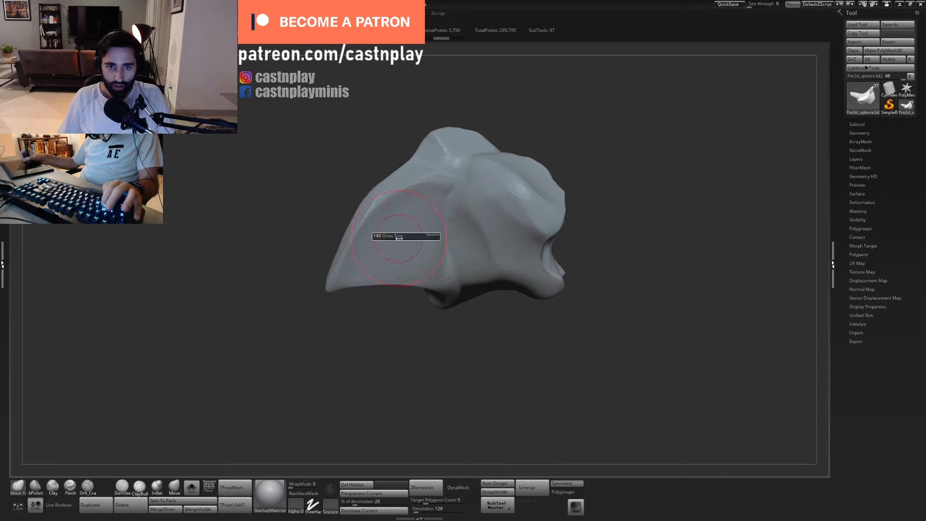
pyautogui.moveTo(391, 331); pyautogui.dragTo(374, 234)
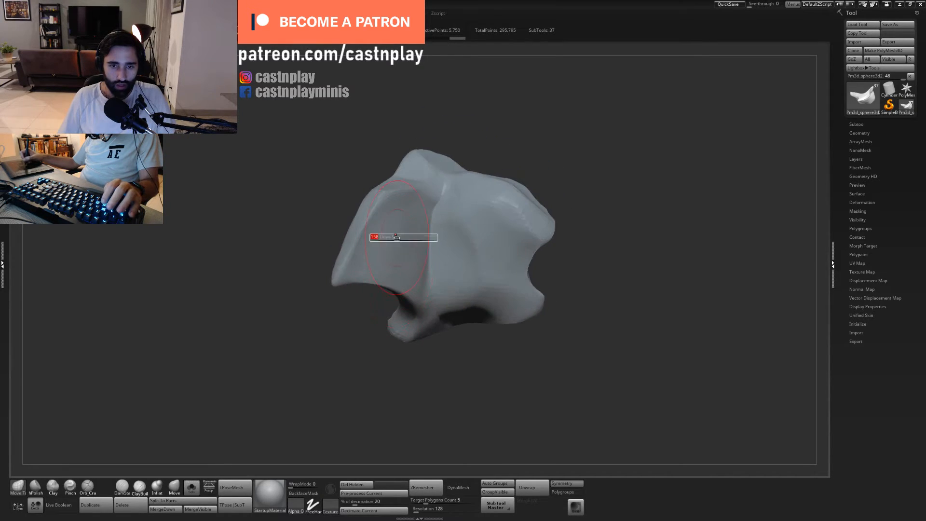
pyautogui.moveTo(361, 337)
pyautogui.mouseDown()
pyautogui.moveTo(494, 261)
pyautogui.moveTo(475, 193)
pyautogui.moveTo(389, 280)
pyautogui.moveTo(448, 208)
pyautogui.mouseUp()
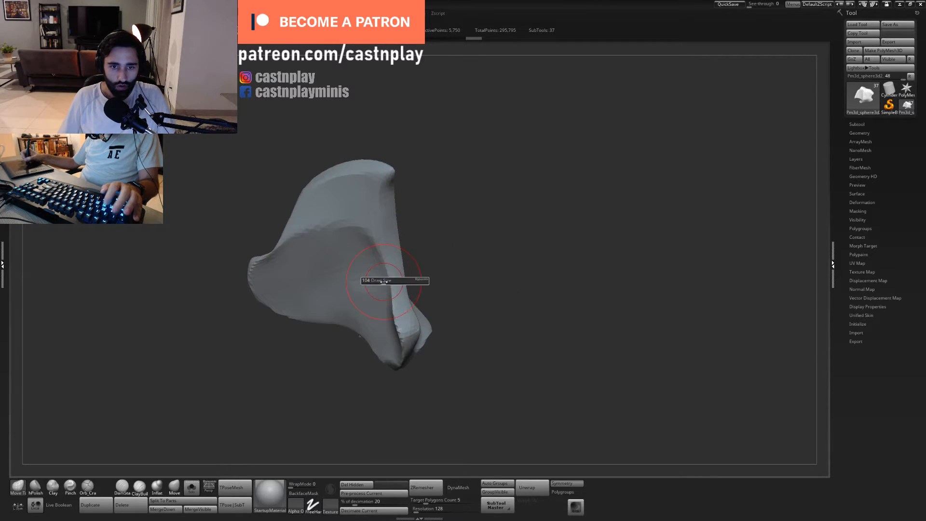
pyautogui.moveTo(415, 276); pyautogui.dragTo(464, 251)
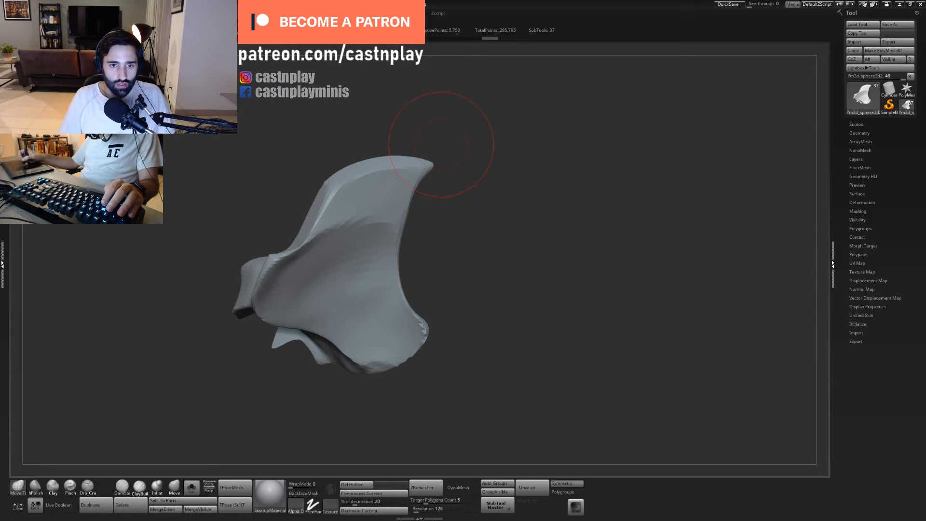
pyautogui.moveTo(501, 171)
pyautogui.mouseDown()
pyautogui.moveTo(552, 145)
pyautogui.moveTo(541, 183)
pyautogui.moveTo(562, 173)
pyautogui.mouseUp()
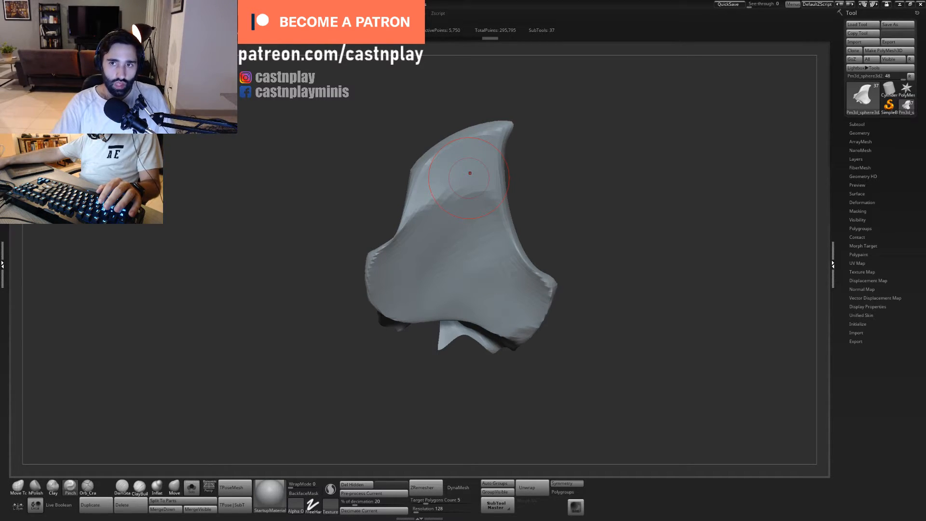
# - Flatten the face of the shoulder plate's fin up to its beveled rim with a resized hPolish brush
pyautogui.moveTo(537, 135)
pyautogui.mouseDown()
pyautogui.moveTo(601, 142)
pyautogui.moveTo(542, 143)
pyautogui.mouseUp()
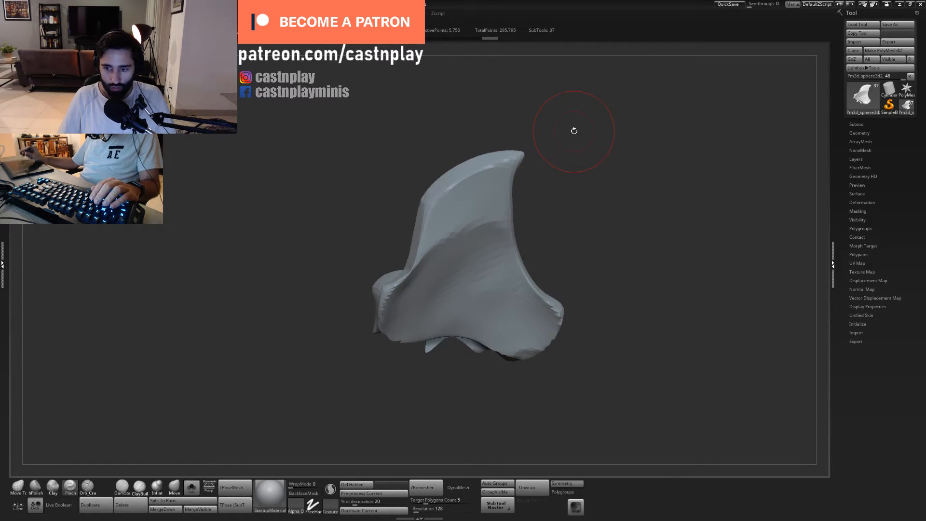
pyautogui.moveTo(567, 129)
pyautogui.mouseDown()
pyautogui.moveTo(587, 157)
pyautogui.moveTo(581, 178)
pyautogui.moveTo(561, 170)
pyautogui.mouseUp()
pyautogui.press('b')
pyautogui.press('h')
pyautogui.press('p')
pyautogui.press('s')
pyautogui.moveTo(473, 220); pyautogui.dragTo(461, 232)
pyautogui.moveTo(516, 207)
pyautogui.mouseDown()
pyautogui.moveTo(578, 195)
pyautogui.moveTo(615, 205)
pyautogui.moveTo(562, 215)
pyautogui.mouseUp()
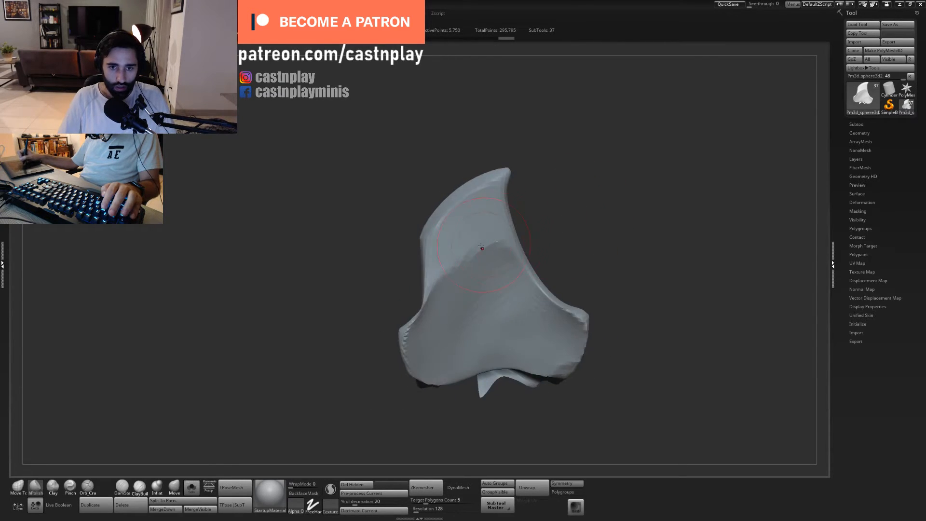
pyautogui.moveTo(468, 235); pyautogui.dragTo(475, 224)
# - Sharpen the rim and outer corner of the shoulder plate's fin with a resized Pinch brush
pyautogui.moveTo(555, 232)
pyautogui.mouseDown()
pyautogui.moveTo(514, 251)
pyautogui.moveTo(465, 298)
pyautogui.mouseUp()
pyautogui.moveTo(612, 219)
pyautogui.mouseDown()
pyautogui.moveTo(496, 219)
pyautogui.moveTo(512, 230)
pyautogui.mouseUp()
pyautogui.moveTo(540, 161)
pyautogui.mouseDown()
pyautogui.moveTo(587, 135)
pyautogui.moveTo(568, 149)
pyautogui.moveTo(558, 141)
pyautogui.mouseUp()
pyautogui.press('4')
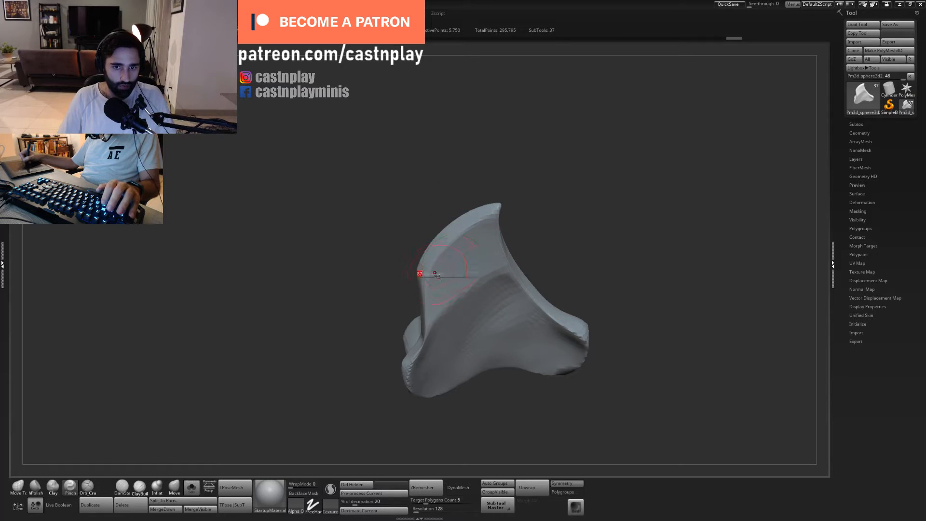
pyautogui.moveTo(427, 282); pyautogui.dragTo(452, 256)
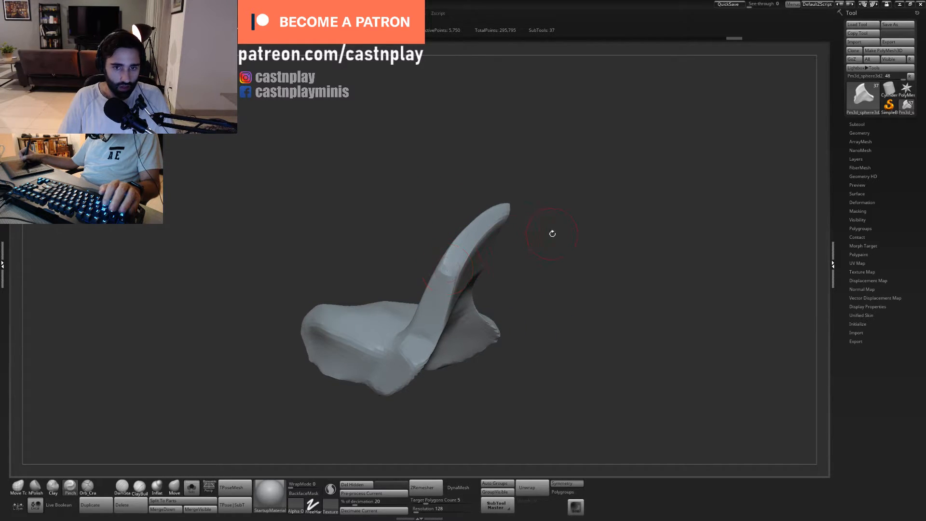
pyautogui.moveTo(553, 234); pyautogui.dragTo(467, 270)
pyautogui.moveTo(492, 237); pyautogui.dragTo(488, 250)
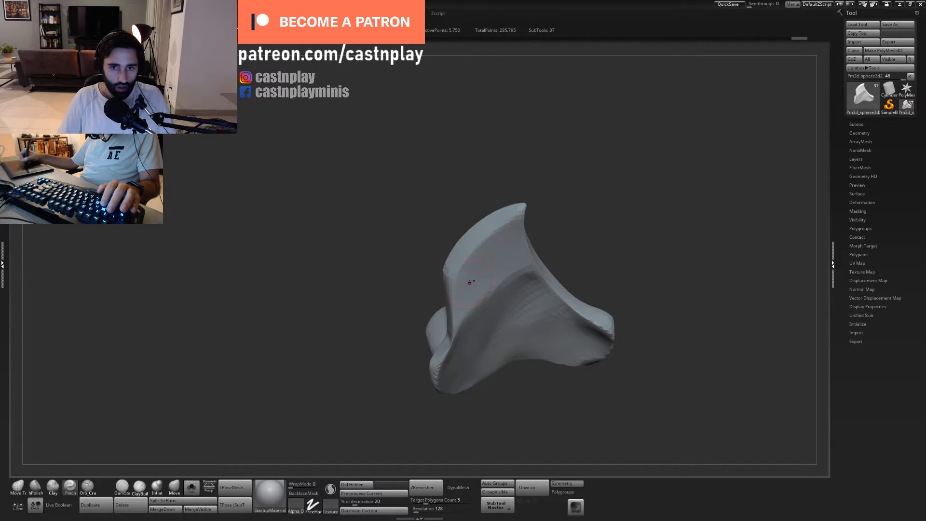
pyautogui.moveTo(560, 194)
pyautogui.mouseDown()
pyautogui.moveTo(529, 221)
pyautogui.moveTo(560, 265)
pyautogui.moveTo(540, 236)
pyautogui.mouseUp()
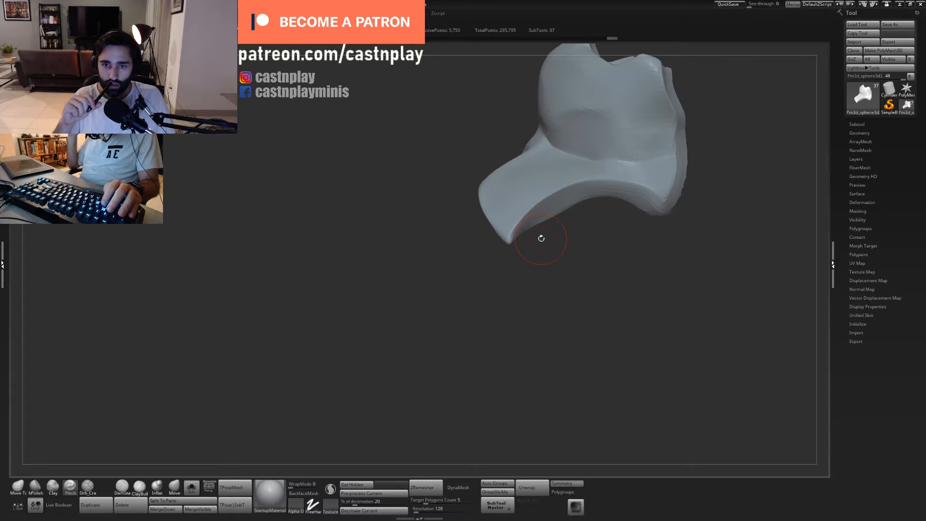
# - Smooth the surface along the curved edge on the reverse side of the shoulder plate
pyautogui.moveTo(564, 296)
pyautogui.mouseDown()
pyautogui.moveTo(536, 337)
pyautogui.moveTo(540, 310)
pyautogui.moveTo(517, 339)
pyautogui.moveTo(522, 288)
pyautogui.mouseUp()
pyautogui.keyDown('shift'); pyautogui.moveTo(503, 243); pyautogui.dragTo(576, 245); pyautogui.keyUp('shift')
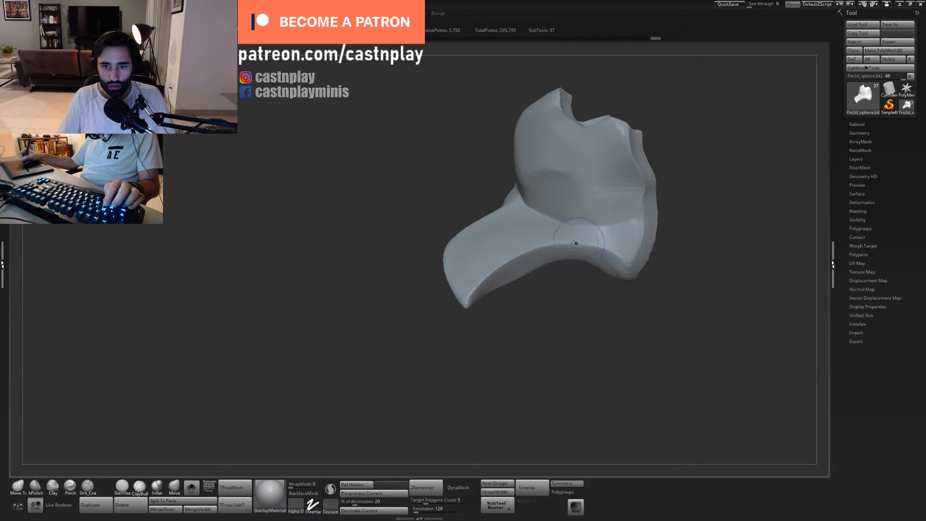
pyautogui.moveTo(573, 306); pyautogui.dragTo(562, 267)
# - Adjust the curved edge between the fin and the plate's lower corner with a resized Move Topological brush, undoing the last move
pyautogui.press('s')
pyautogui.moveTo(548, 288); pyautogui.dragTo(564, 285)
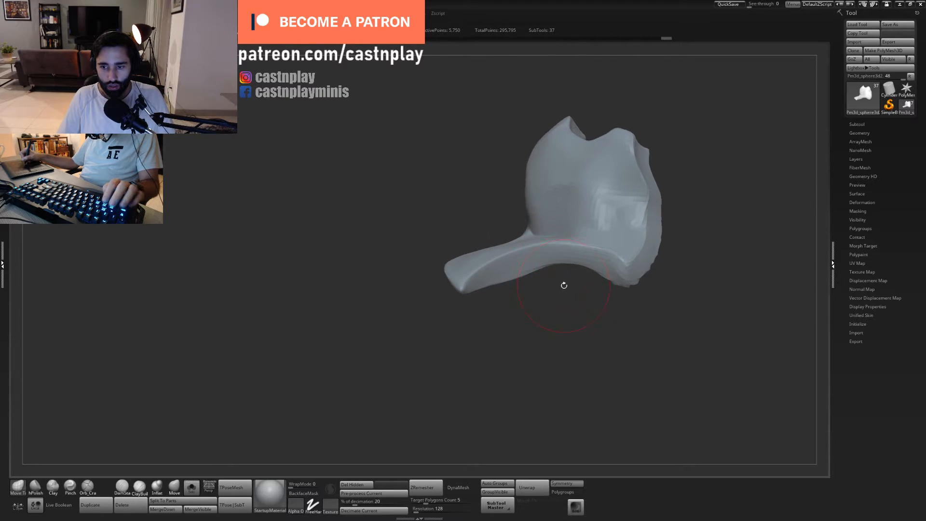
pyautogui.moveTo(608, 189); pyautogui.dragTo(610, 189)
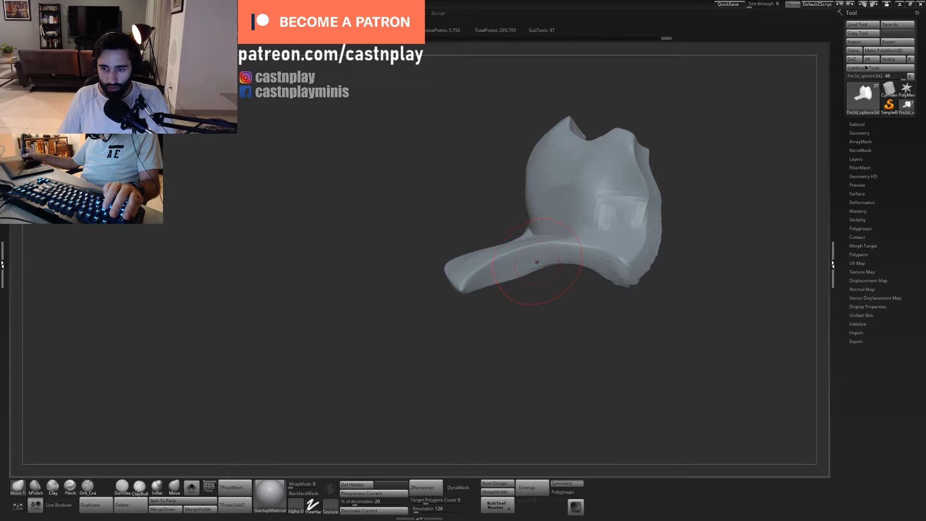
pyautogui.moveTo(562, 261); pyautogui.dragTo(554, 268)
pyautogui.hotkey('ctrl', 'z')
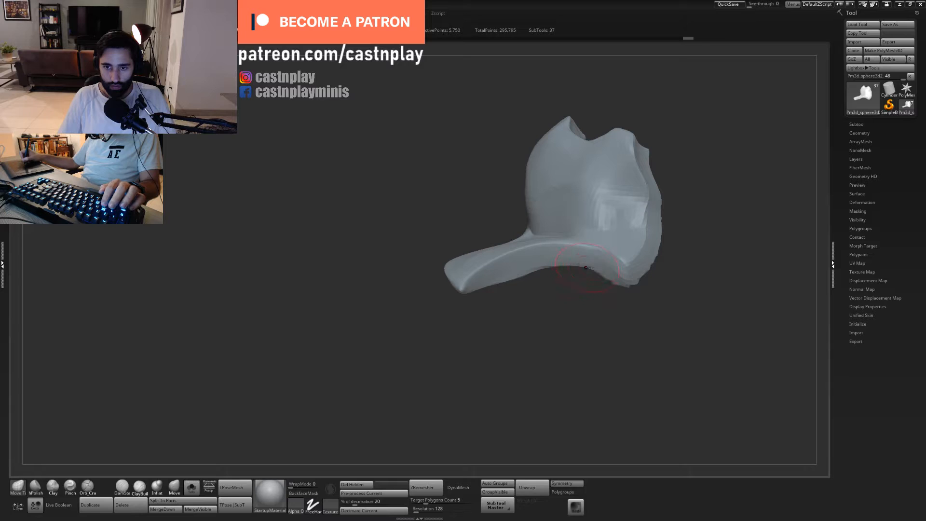
# - Reshape the lower edge beneath the shoulder plate's fin with a resized Move Topological brush
pyautogui.moveTo(537, 270)
pyautogui.mouseDown()
pyautogui.moveTo(514, 278)
pyautogui.moveTo(556, 306)
pyautogui.moveTo(508, 314)
pyautogui.moveTo(536, 332)
pyautogui.moveTo(553, 306)
pyautogui.mouseUp()
pyautogui.press('s')
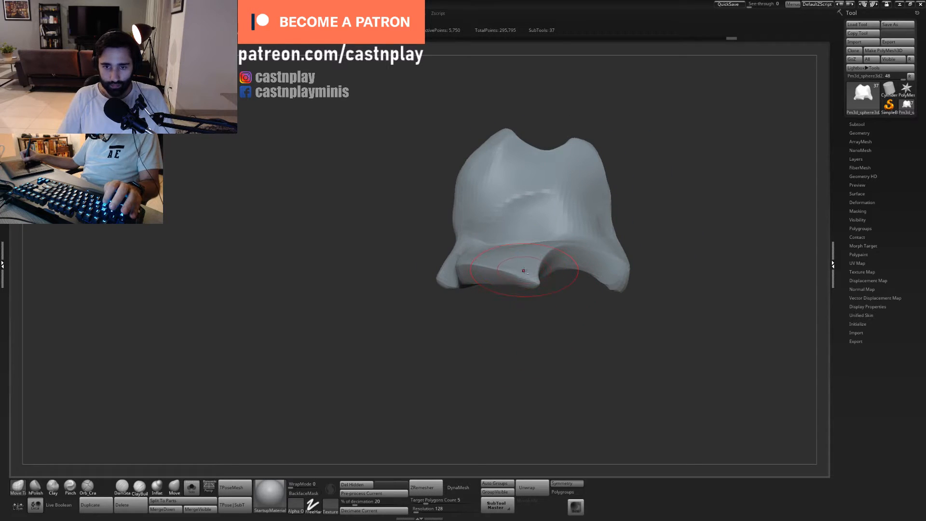
pyautogui.moveTo(524, 272)
pyautogui.mouseDown()
pyautogui.moveTo(593, 283)
pyautogui.moveTo(605, 217)
pyautogui.mouseUp()
pyautogui.press('s')
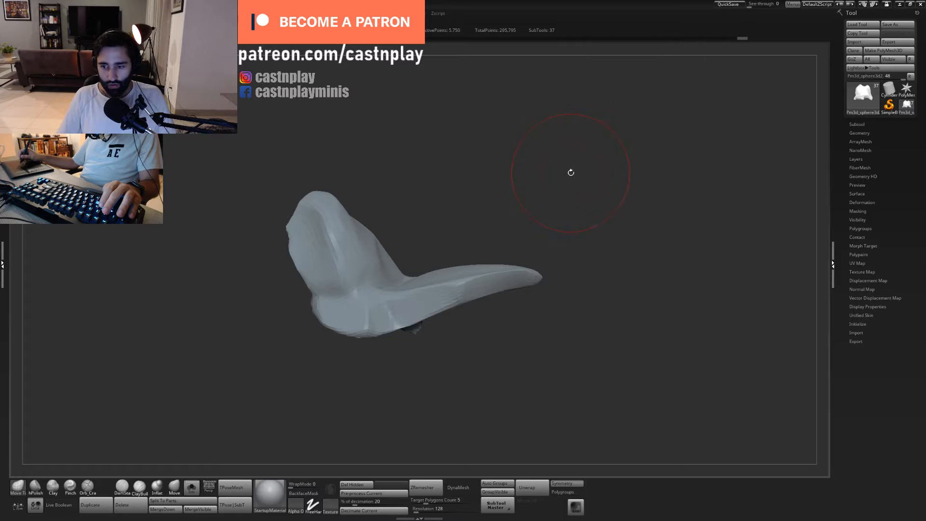
pyautogui.moveTo(564, 177)
pyautogui.mouseDown()
pyautogui.moveTo(572, 280)
pyautogui.moveTo(581, 263)
pyautogui.moveTo(530, 266)
pyautogui.mouseUp()
# - Flatten the upper corner where the shoulder plate's fin meets the domed body with the hPolish brush
pyautogui.press('2')
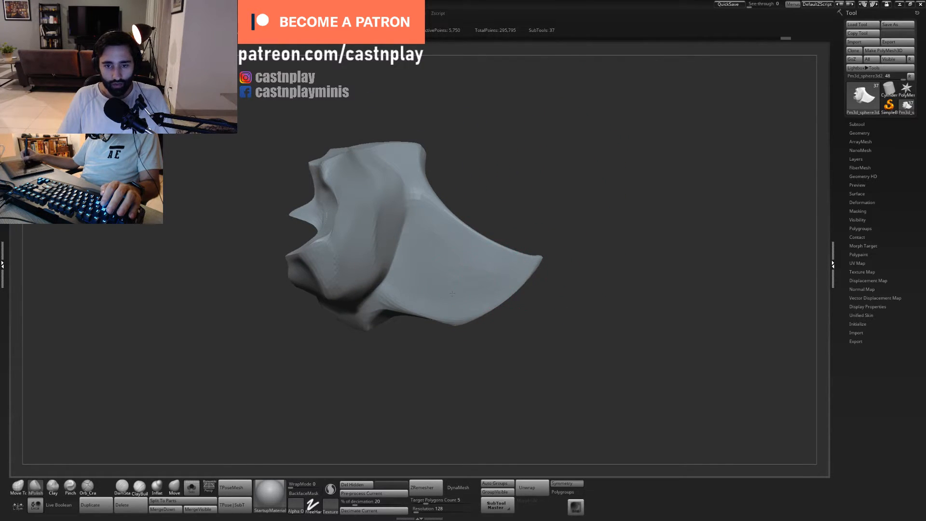
pyautogui.moveTo(523, 210)
pyautogui.keyDown('alt'); pyautogui.mouseDown()
pyautogui.moveTo(565, 244)
pyautogui.moveTo(571, 276)
pyautogui.mouseUp(); pyautogui.keyUp('alt')
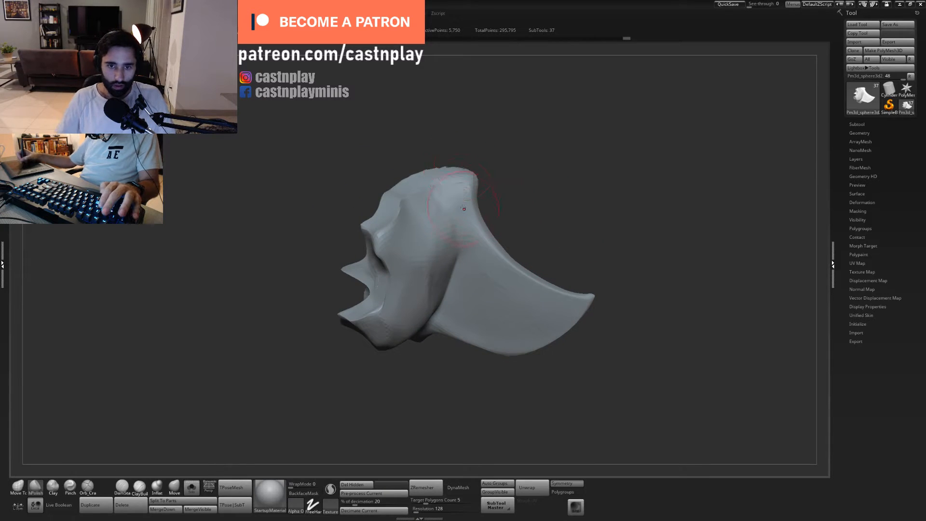
pyautogui.moveTo(520, 188); pyautogui.dragTo(514, 162)
# - Adjust the fin's base and its boundary with the domed body with the Move Topological brush
pyautogui.press('1')
pyautogui.moveTo(550, 305); pyautogui.dragTo(558, 304)
pyautogui.moveTo(555, 246)
pyautogui.mouseDown()
pyautogui.moveTo(545, 199)
pyautogui.moveTo(550, 210)
pyautogui.mouseUp()
pyautogui.moveTo(467, 290)
pyautogui.mouseDown()
pyautogui.moveTo(463, 276)
pyautogui.moveTo(454, 308)
pyautogui.moveTo(455, 277)
pyautogui.mouseUp()
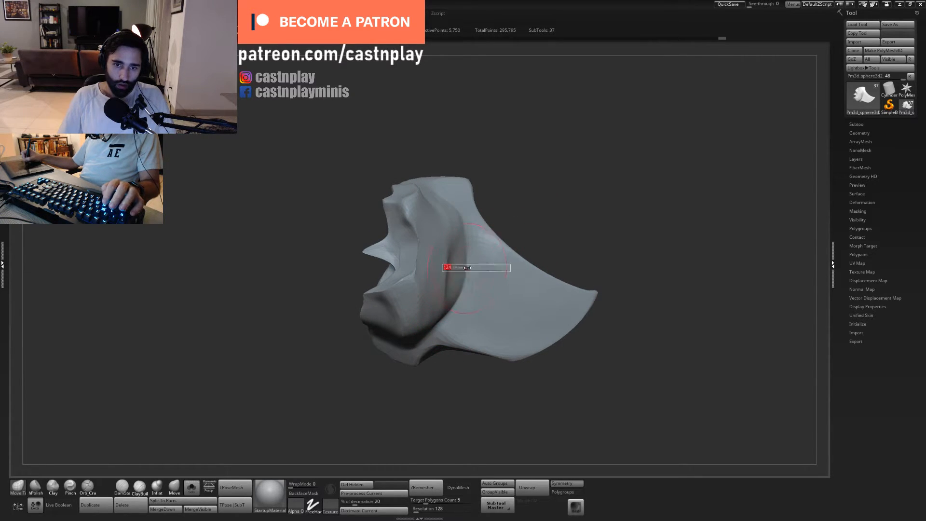
pyautogui.moveTo(516, 213); pyautogui.dragTo(520, 237)
pyautogui.moveTo(452, 281)
pyautogui.mouseDown()
pyautogui.moveTo(448, 289)
pyautogui.moveTo(444, 275)
pyautogui.mouseUp()
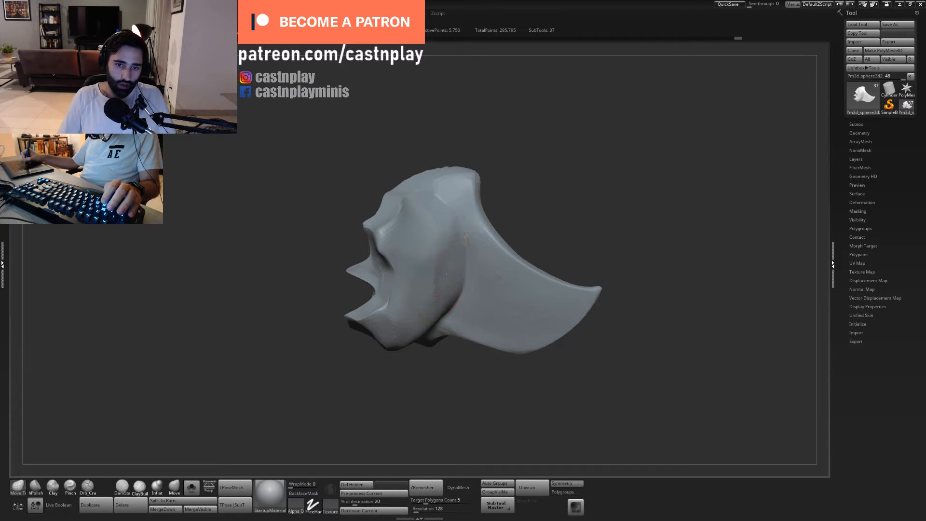
pyautogui.moveTo(528, 217); pyautogui.dragTo(545, 218)
# - Polish the domed body beside the fin's base into smoother planes with a resized hPolish brush
pyautogui.press('2')
pyautogui.moveTo(465, 220); pyautogui.dragTo(479, 229)
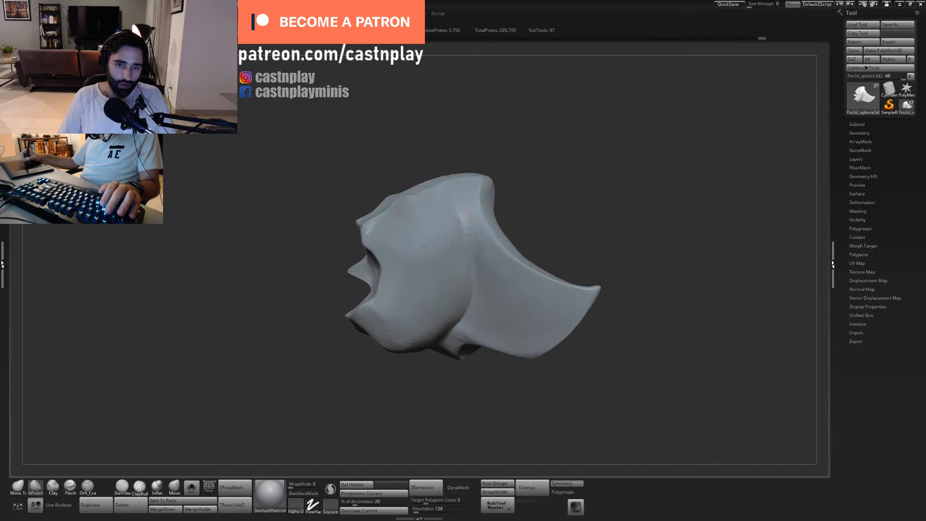
pyautogui.moveTo(514, 178)
pyautogui.mouseDown()
pyautogui.moveTo(536, 194)
pyautogui.moveTo(513, 225)
pyautogui.mouseUp()
pyautogui.moveTo(569, 357)
pyautogui.mouseDown()
pyautogui.moveTo(585, 277)
pyautogui.moveTo(621, 375)
pyautogui.moveTo(542, 326)
pyautogui.moveTo(512, 340)
pyautogui.mouseUp()
pyautogui.press('s')
pyautogui.moveTo(418, 256)
pyautogui.mouseDown()
pyautogui.moveTo(444, 257)
pyautogui.moveTo(441, 241)
pyautogui.mouseUp()
# - Shift the domed body's contour near the fin's base with a resized Move Topological brush
pyautogui.moveTo(533, 242)
pyautogui.mouseDown()
pyautogui.moveTo(581, 269)
pyautogui.moveTo(572, 249)
pyautogui.mouseUp()
pyautogui.press('1')
pyautogui.moveTo(445, 218)
pyautogui.mouseDown()
pyautogui.moveTo(429, 209)
pyautogui.moveTo(422, 218)
pyautogui.mouseUp()
pyautogui.press('s')
pyautogui.moveTo(559, 157); pyautogui.dragTo(596, 159)
# - Carve the crease between the fin and the domed body toward the plate's outer edge with a smaller Orb_Cracks brush
pyautogui.press('5')
pyautogui.press('s')
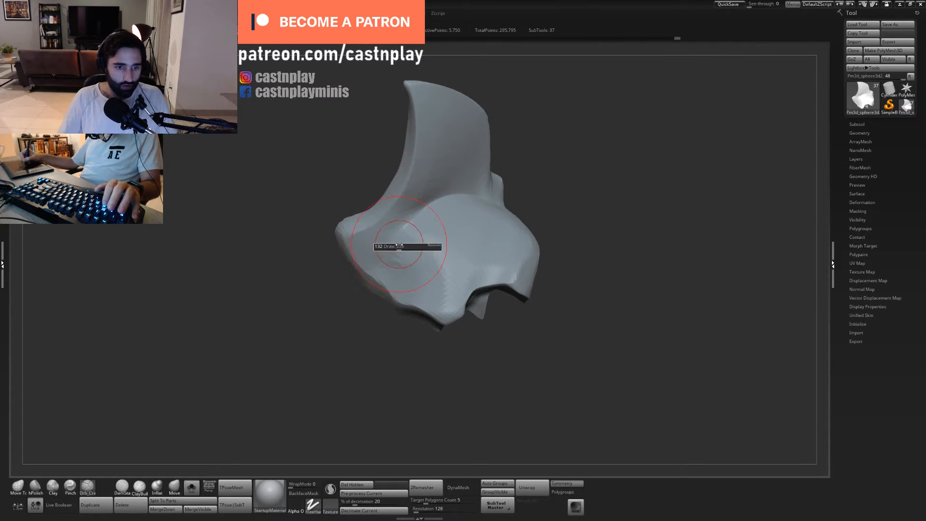
pyautogui.moveTo(398, 247); pyautogui.dragTo(381, 247)
pyautogui.press('s')
pyautogui.moveTo(392, 254); pyautogui.dragTo(365, 254)
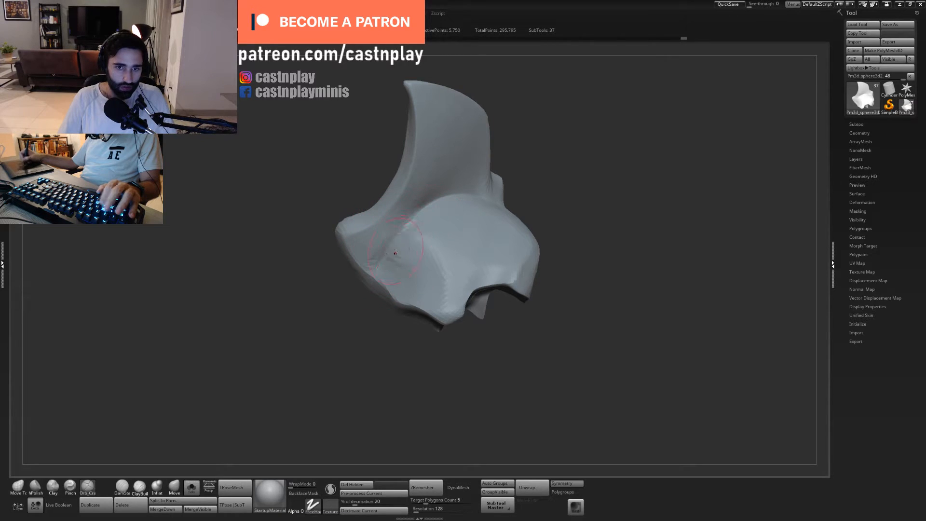
# - Tighten the carved crease between the fin and the domed body with a resized Pinch brush
pyautogui.press('4')
pyautogui.press('s')
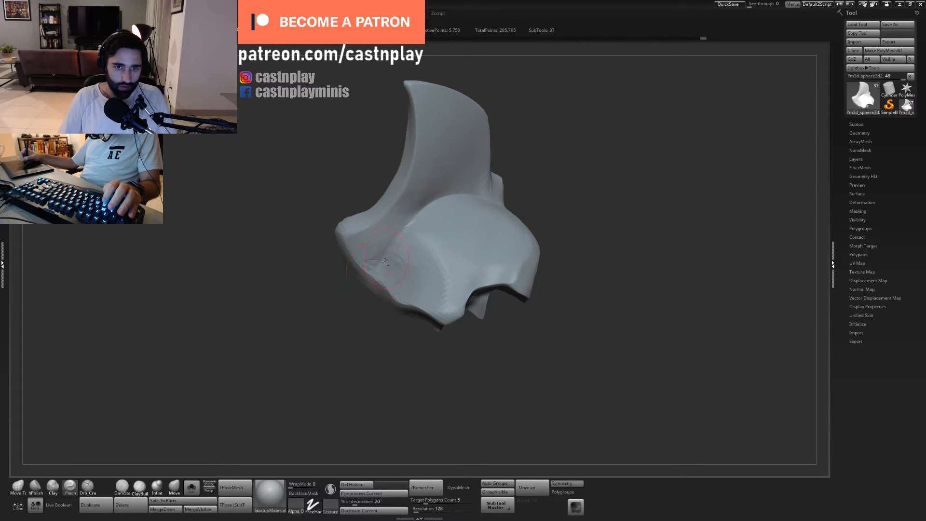
pyautogui.moveTo(543, 144); pyautogui.dragTo(545, 119)
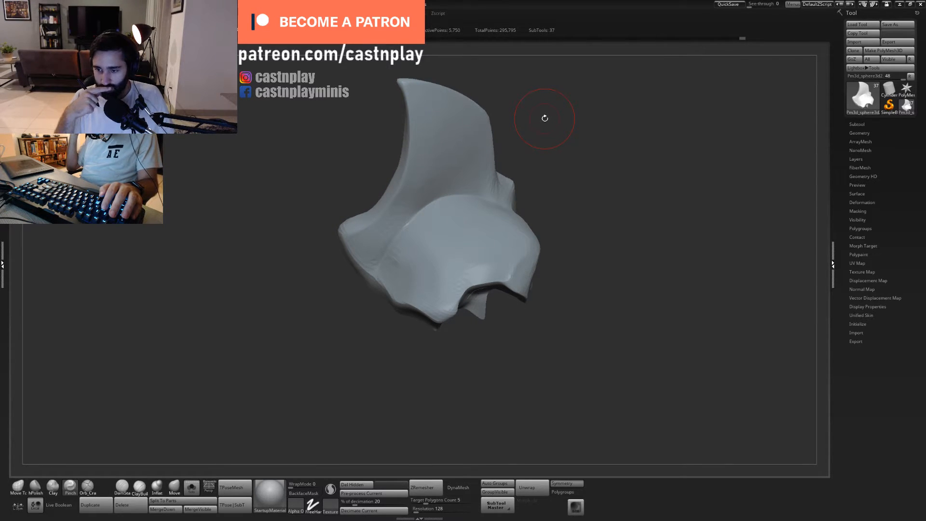
pyautogui.moveTo(551, 157); pyautogui.dragTo(535, 160)
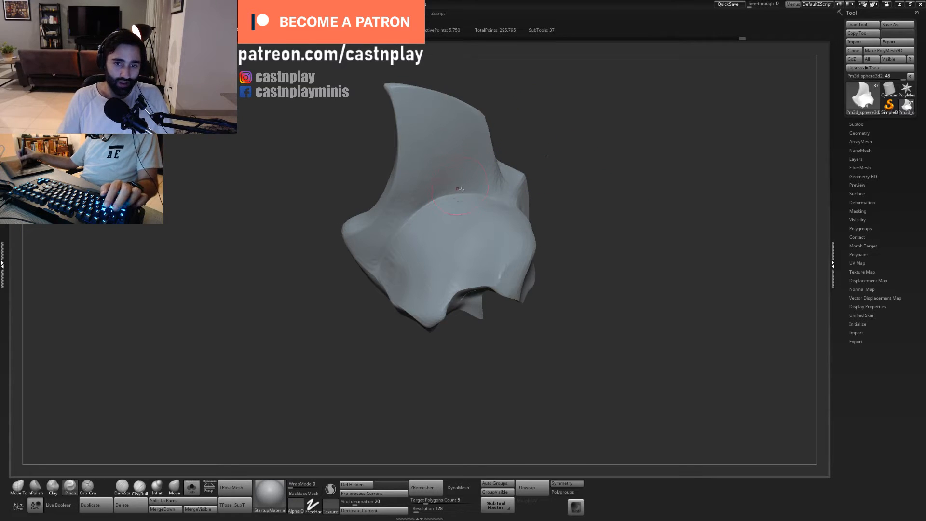
# - Refine the curve of the crease around the top of the domed body with a resized Move Topological brush
pyautogui.press('1')
pyautogui.moveTo(429, 216)
pyautogui.mouseDown()
pyautogui.moveTo(423, 212)
pyautogui.moveTo(404, 230)
pyautogui.mouseUp()
pyautogui.press('s')
pyautogui.press('s')
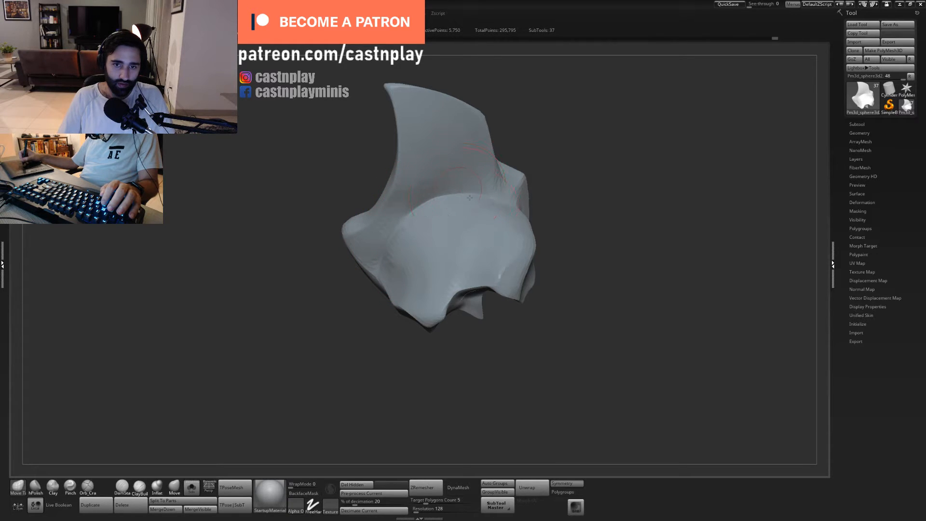
pyautogui.moveTo(560, 191)
pyautogui.mouseDown()
pyautogui.moveTo(614, 161)
pyautogui.moveTo(594, 183)
pyautogui.moveTo(555, 198)
pyautogui.moveTo(591, 176)
pyautogui.moveTo(583, 190)
pyautogui.mouseUp()
pyautogui.press('s')
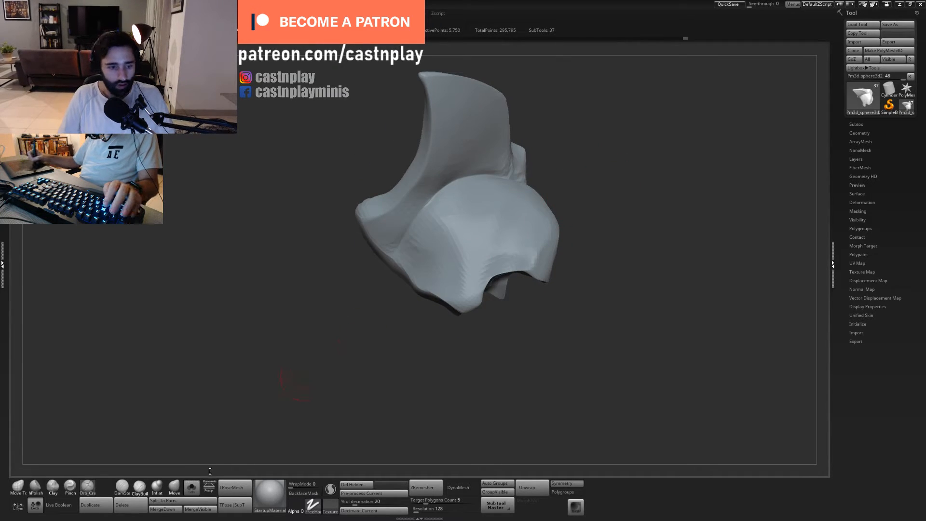
# - Show the whole bust again and adjust the plate's lower corner beside the hood with a resized Move Topological brush
pyautogui.click(193, 488)
pyautogui.moveTo(627, 345)
pyautogui.keyDown('alt'); pyautogui.mouseDown()
pyautogui.moveTo(577, 261)
pyautogui.moveTo(621, 277)
pyautogui.moveTo(624, 332)
pyautogui.moveTo(557, 170)
pyautogui.moveTo(598, 238)
pyautogui.moveTo(580, 229)
pyautogui.moveTo(603, 176)
pyautogui.moveTo(608, 213)
pyautogui.moveTo(622, 212)
pyautogui.mouseUp(); pyautogui.keyUp('alt')
pyautogui.press('b')
pyautogui.press('m')
pyautogui.press('t')
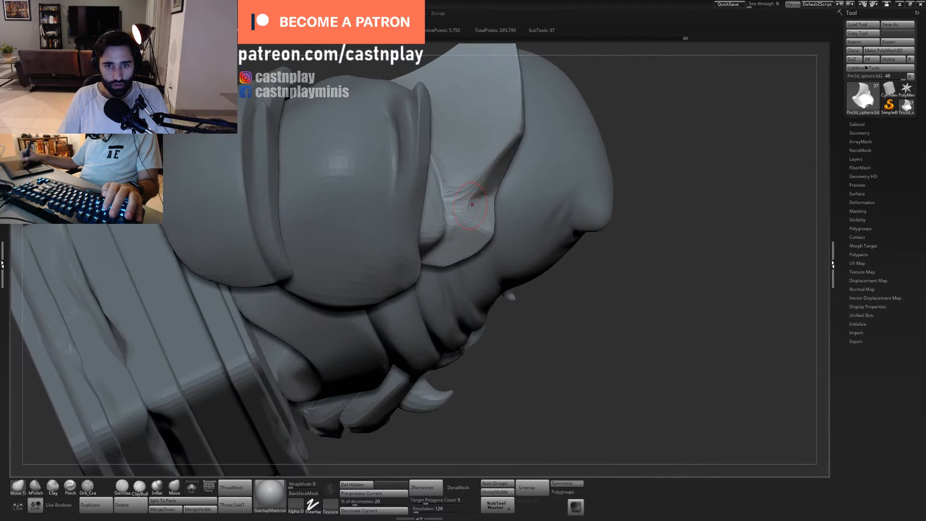
pyautogui.press('s')
pyautogui.click(467, 203)
# - Reshape the hollow between the fin's base and the plate's lower rim with a resized Move Topological brush
pyautogui.moveTo(596, 268); pyautogui.dragTo(627, 261)
pyautogui.press('s')
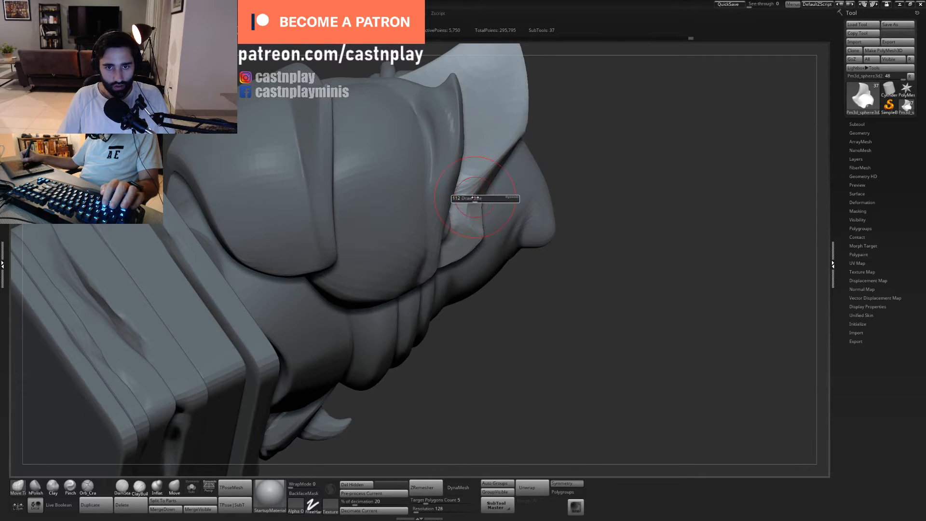
pyautogui.click(481, 199)
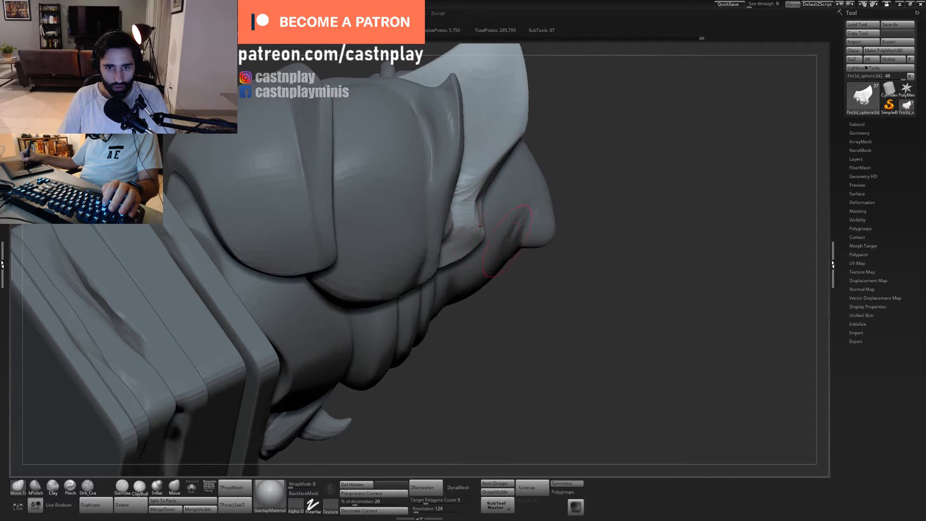
pyautogui.moveTo(586, 272)
pyautogui.mouseDown()
pyautogui.moveTo(548, 267)
pyautogui.moveTo(595, 285)
pyautogui.moveTo(622, 270)
pyautogui.mouseUp()
pyautogui.press('s')
pyautogui.click(445, 207)
pyautogui.moveTo(453, 213); pyautogui.dragTo(454, 190)
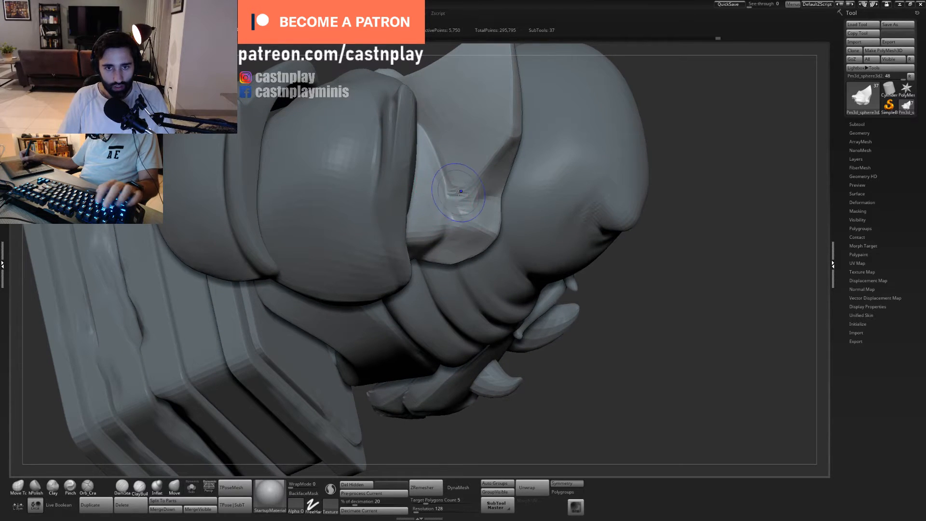
# - Remesh the shoulder plate with ZRemesher at a target polygon count of 1.29117 and subdivide it
pyautogui.hotkey('shift', 'f')
pyautogui.hotkey('shift', 'f')
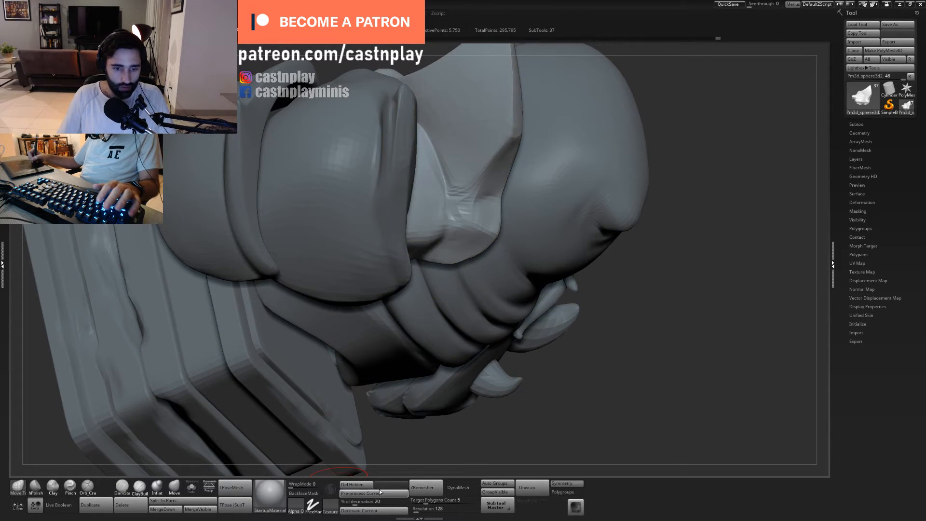
pyautogui.moveTo(424, 500); pyautogui.dragTo(418, 501)
pyautogui.click(430, 492)
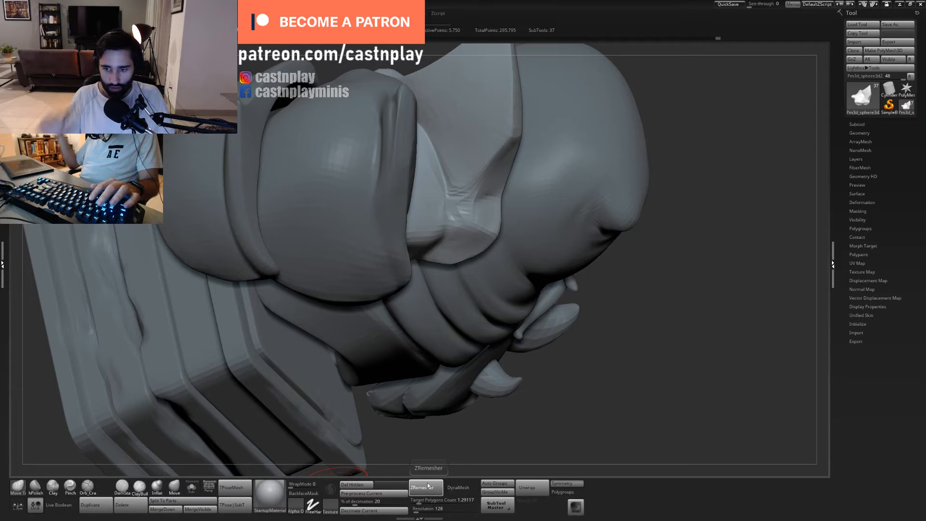
pyautogui.hotkey('ctrl', 'd')
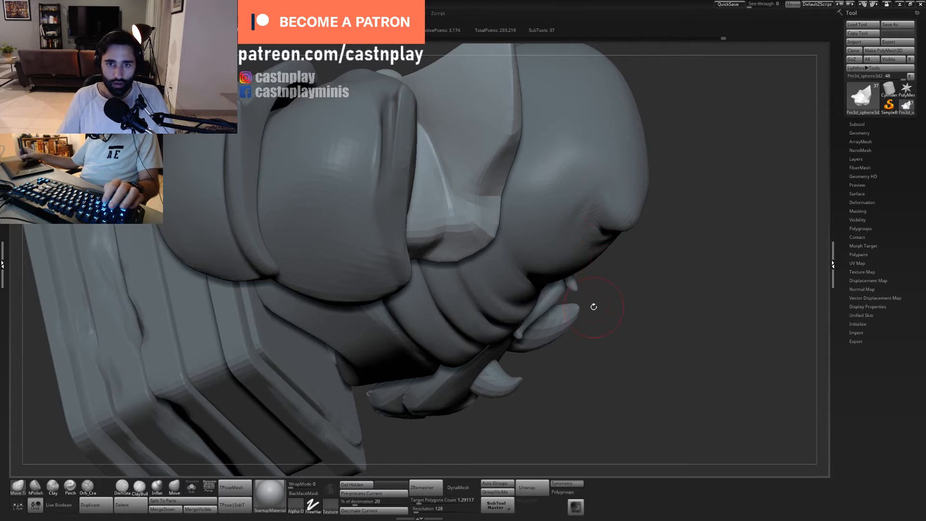
# - Sharpen the ridge at the base of the remeshed plate's fin with the Pinch brush
pyautogui.moveTo(510, 215); pyautogui.dragTo(460, 189, button='right')
pyautogui.press('b')
pyautogui.press('p')
pyautogui.press('i')
pyautogui.moveTo(460, 189)
pyautogui.mouseDown()
pyautogui.moveTo(438, 198)
pyautogui.moveTo(453, 233)
pyautogui.mouseUp()
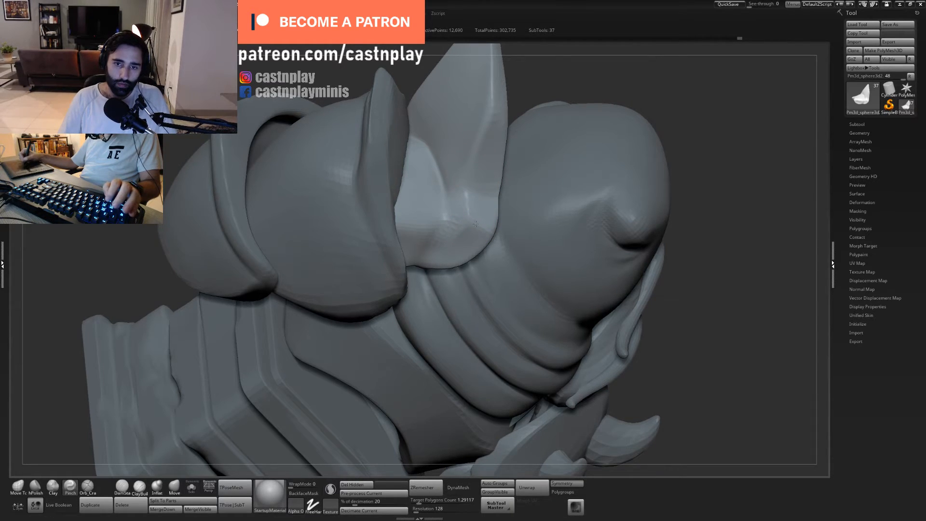
pyautogui.keyDown('alt'); pyautogui.moveTo(475, 223); pyautogui.dragTo(478, 305, button='right'); pyautogui.keyUp('alt')
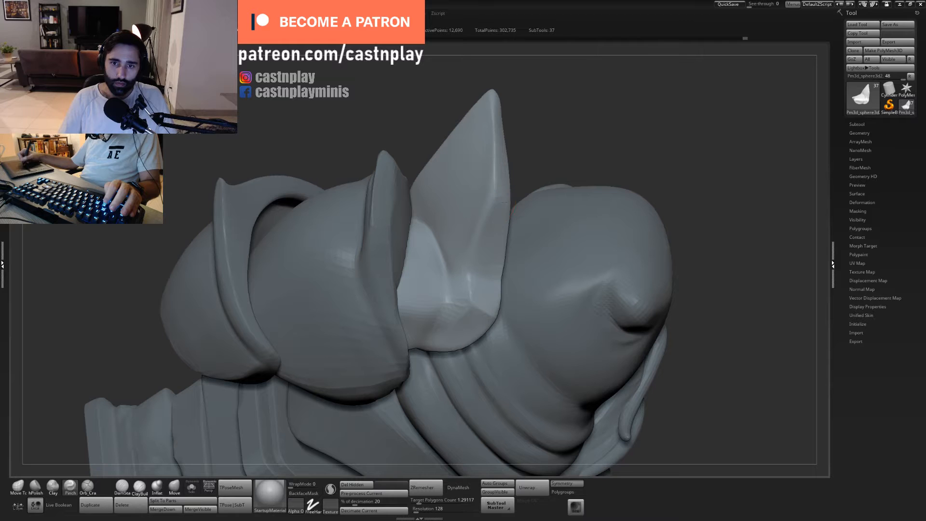
pyautogui.moveTo(560, 144); pyautogui.dragTo(560, 95, button='right')
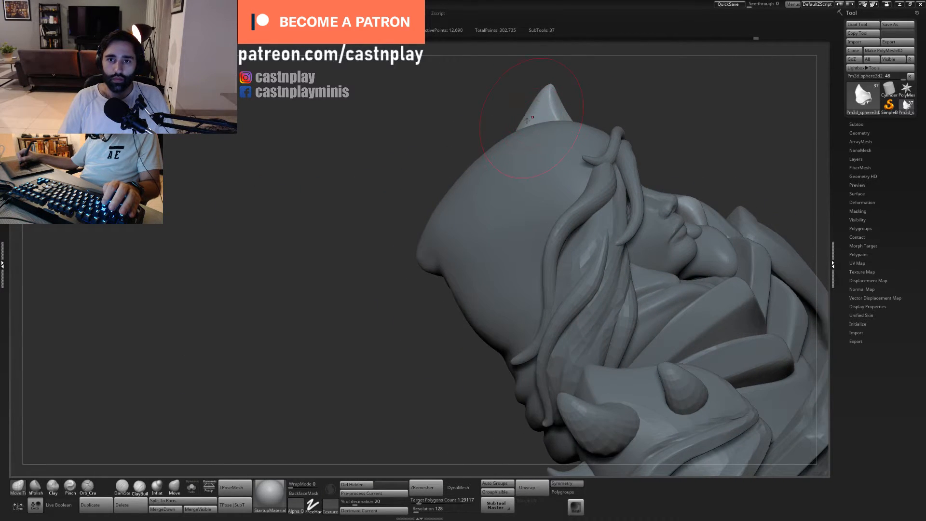
pyautogui.moveTo(519, 114); pyautogui.dragTo(603, 120, button='right')
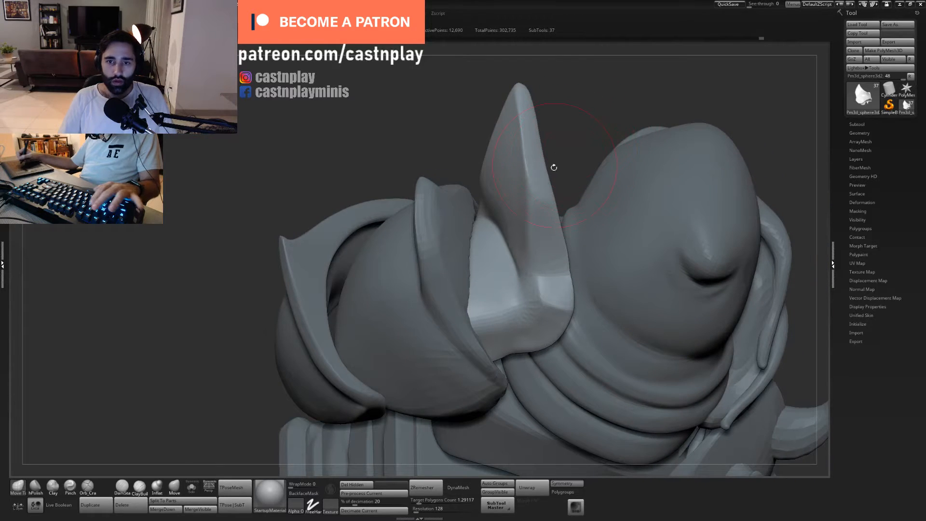
# - Pinch the bend along the fin's outer edge, undoing strokes and adjusting the brush intensity between attempts
pyautogui.press('b')
pyautogui.press('p')
pyautogui.press('i')
pyautogui.moveTo(528, 191); pyautogui.dragTo(531, 217)
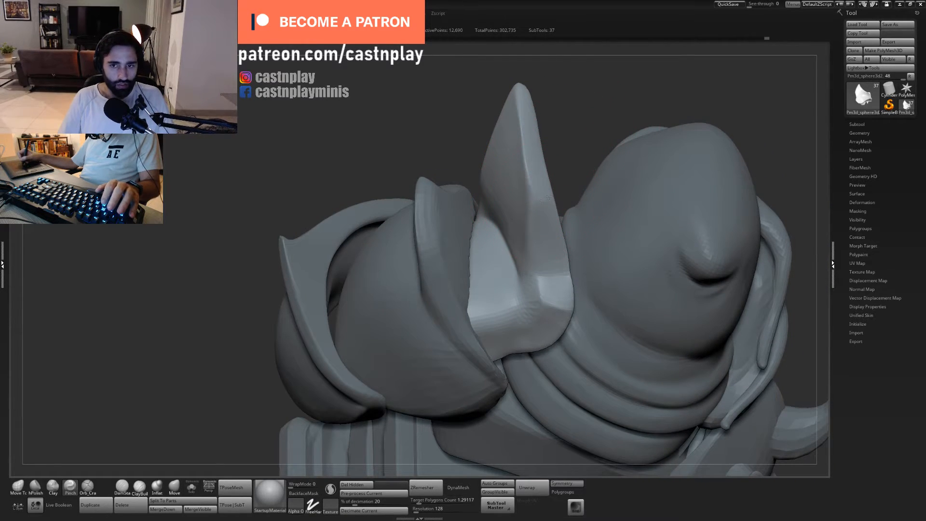
pyautogui.hotkey('ctrl', 'z')
pyautogui.press('u')
pyautogui.moveTo(529, 185)
pyautogui.mouseDown()
pyautogui.moveTo(529, 210)
pyautogui.moveTo(529, 167)
pyautogui.moveTo(527, 212)
pyautogui.moveTo(561, 192)
pyautogui.mouseUp()
pyautogui.hotkey('ctrl', 'z')
pyautogui.press('u')
pyautogui.hotkey('ctrl', 'z')
pyautogui.press('u')
# - Flatten the fin's outer edge and the bevel at its lower corner with a resized hPolish brush
pyautogui.keyDown('alt'); pyautogui.moveTo(572, 147); pyautogui.dragTo(560, 166); pyautogui.keyUp('alt')
pyautogui.press('2')
pyautogui.moveTo(527, 242); pyautogui.dragTo(526, 225)
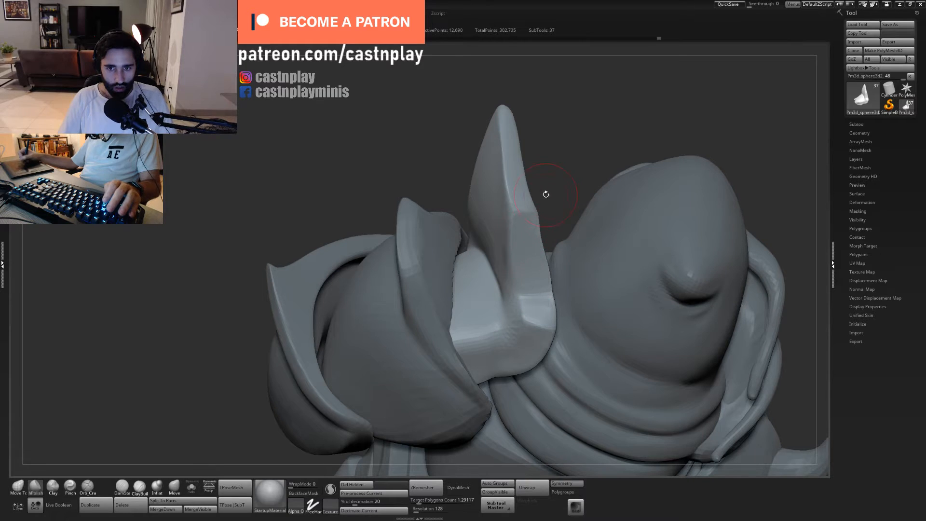
pyautogui.press('s')
pyautogui.moveTo(536, 309)
pyautogui.mouseDown()
pyautogui.moveTo(549, 307)
pyautogui.moveTo(546, 315)
pyautogui.mouseUp()
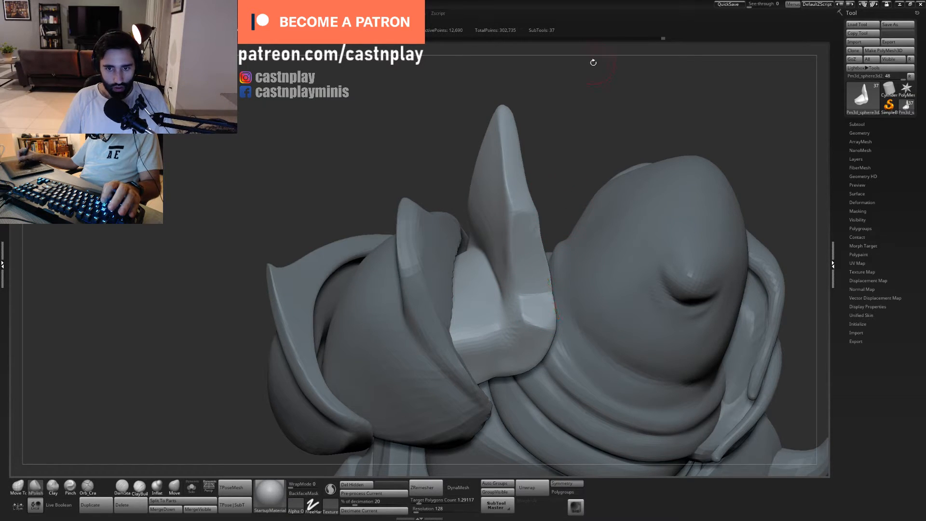
pyautogui.moveTo(558, 125)
pyautogui.mouseDown()
pyautogui.moveTo(519, 189)
pyautogui.moveTo(535, 184)
pyautogui.mouseUp()
# - Adjust the upright fin's tip and silhouette against the whole bust with a resized Move Topological brush
pyautogui.press('1')
pyautogui.press('s')
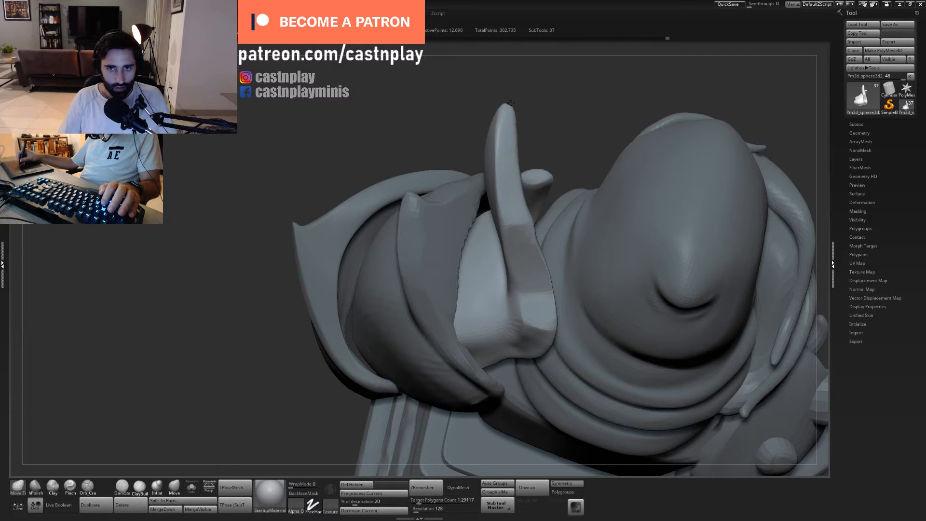
pyautogui.press('f')
pyautogui.moveTo(544, 103); pyautogui.dragTo(542, 129)
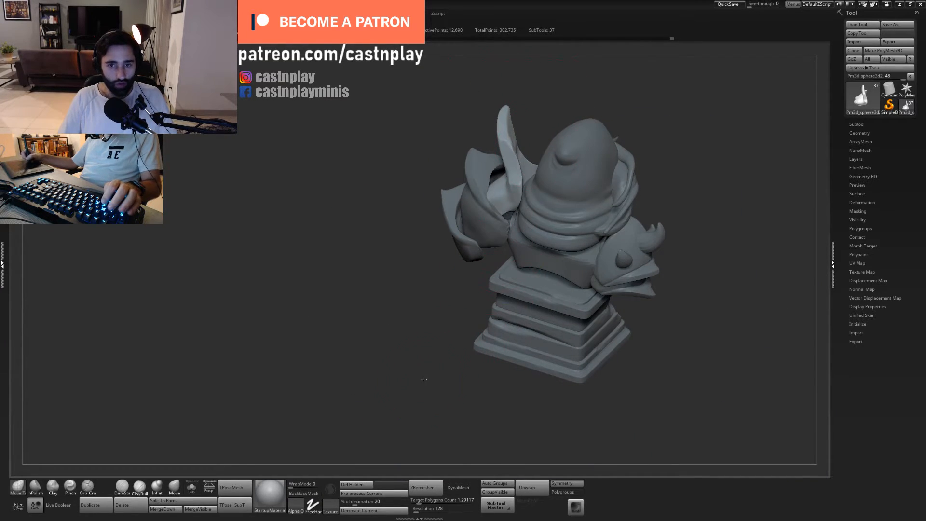
pyautogui.moveTo(424, 379); pyautogui.dragTo(381, 393)
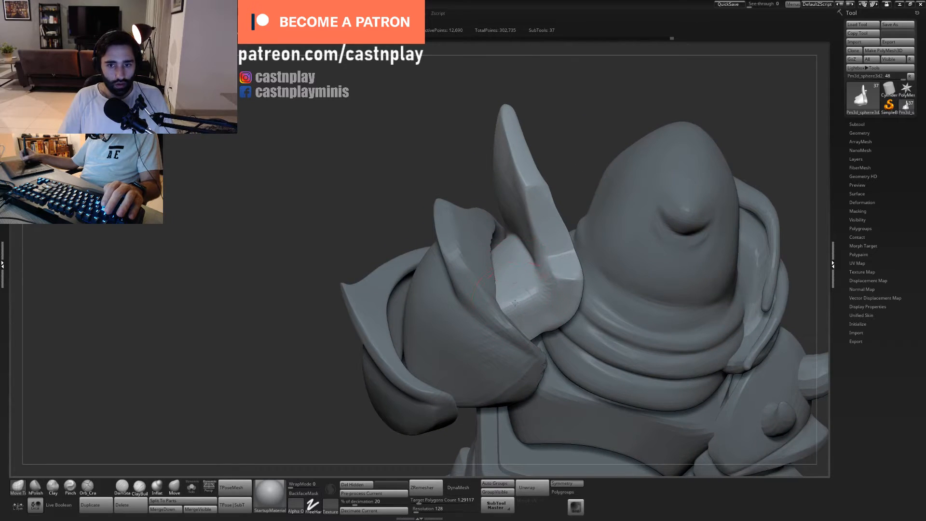
# - Isolate the shoulder plate and soften the ridge across its curved lower cup with a resized hPolish brush and smoothing
pyautogui.press('2')
pyautogui.moveTo(512, 307); pyautogui.dragTo(522, 304)
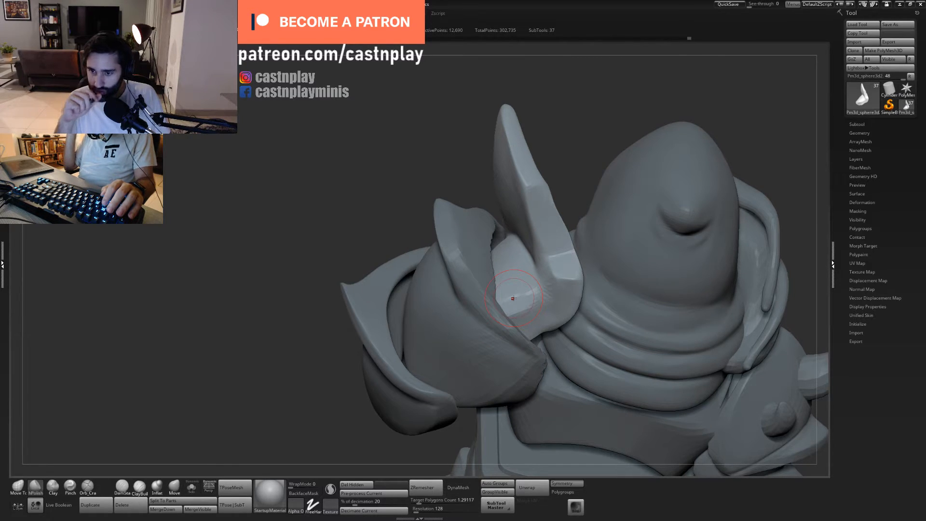
pyautogui.click(192, 487)
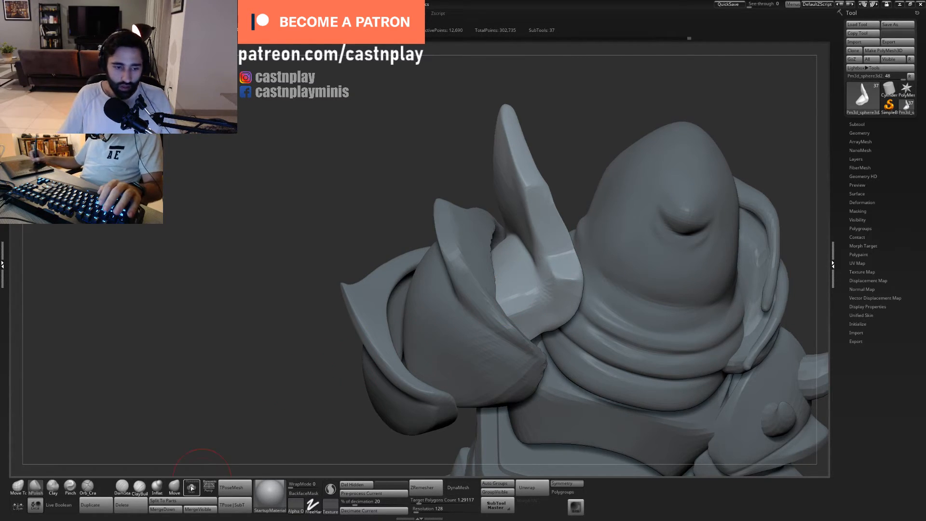
pyautogui.moveTo(424, 379)
pyautogui.mouseDown()
pyautogui.moveTo(609, 348)
pyautogui.moveTo(610, 379)
pyautogui.mouseUp()
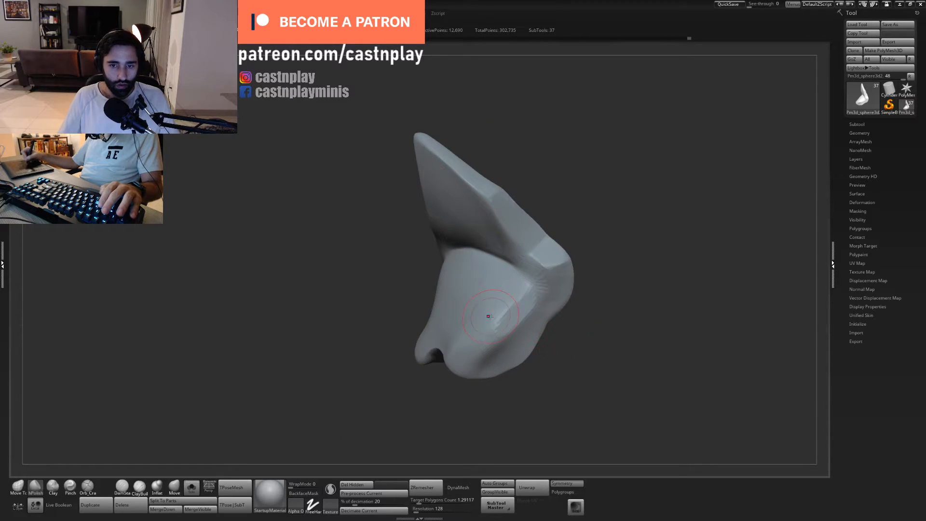
pyautogui.press('s')
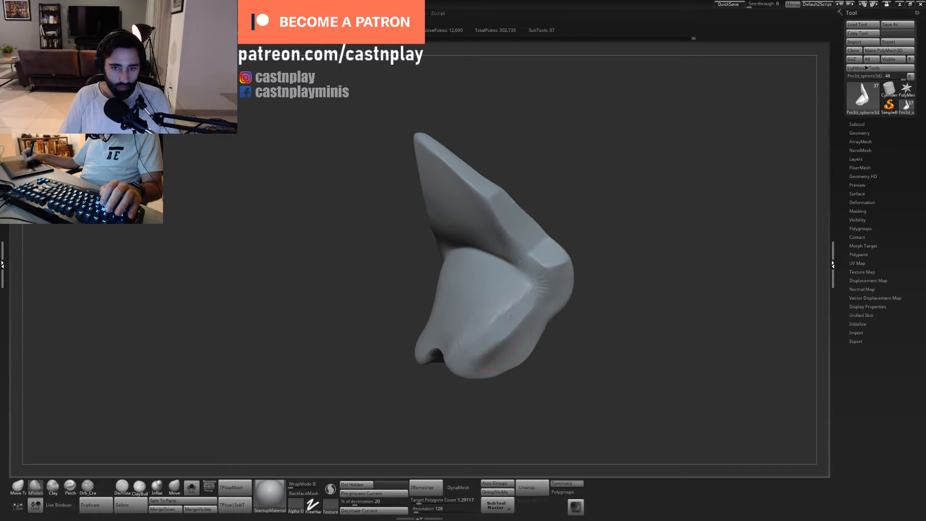
pyautogui.moveTo(505, 304)
pyautogui.mouseDown()
pyautogui.moveTo(516, 302)
pyautogui.moveTo(502, 304)
pyautogui.moveTo(511, 308)
pyautogui.mouseUp()
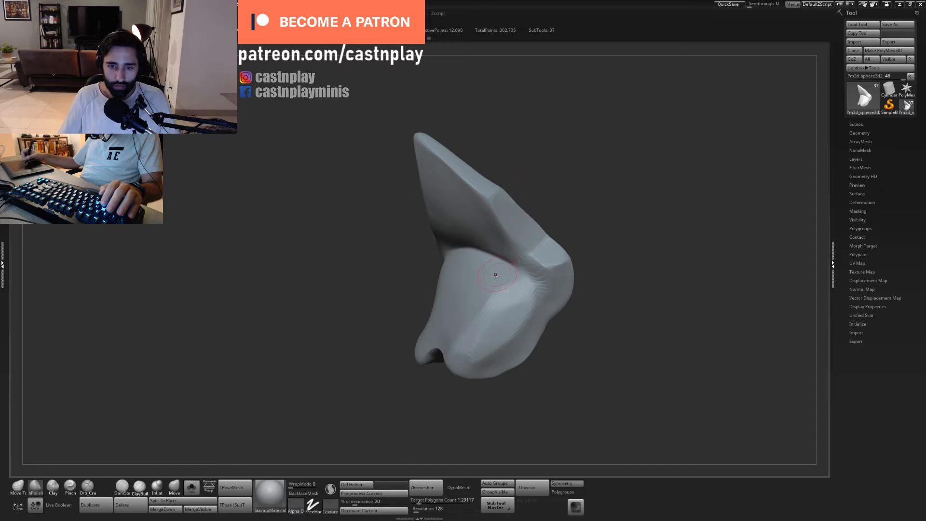
pyautogui.press('shift')
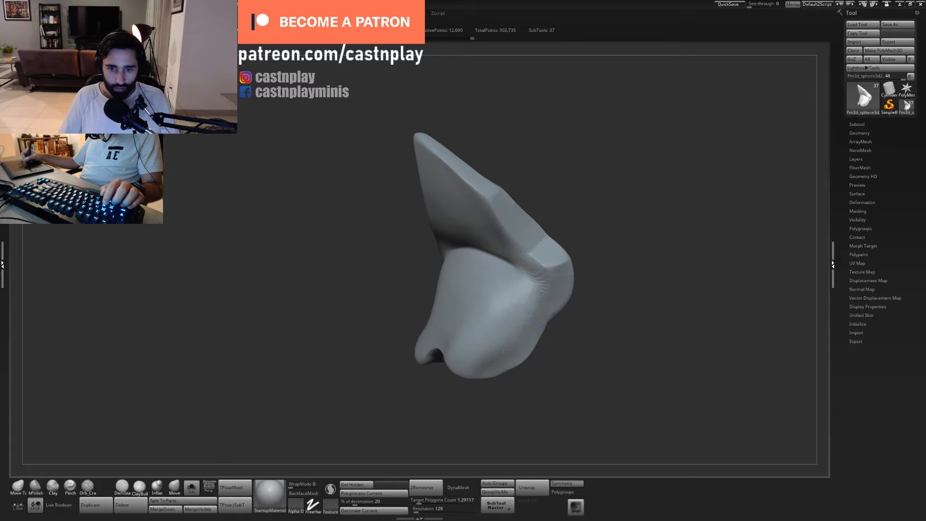
# - Adjust the rounded cup below the fin with an enlarged Move Topological brush
pyautogui.moveTo(597, 322); pyautogui.dragTo(496, 279)
pyautogui.press('s')
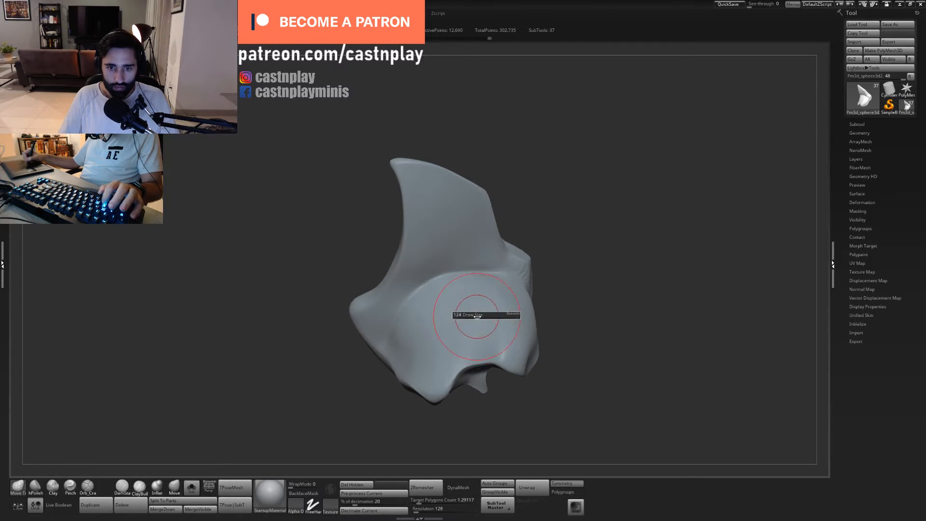
pyautogui.press('s')
pyautogui.moveTo(481, 331); pyautogui.dragTo(483, 331)
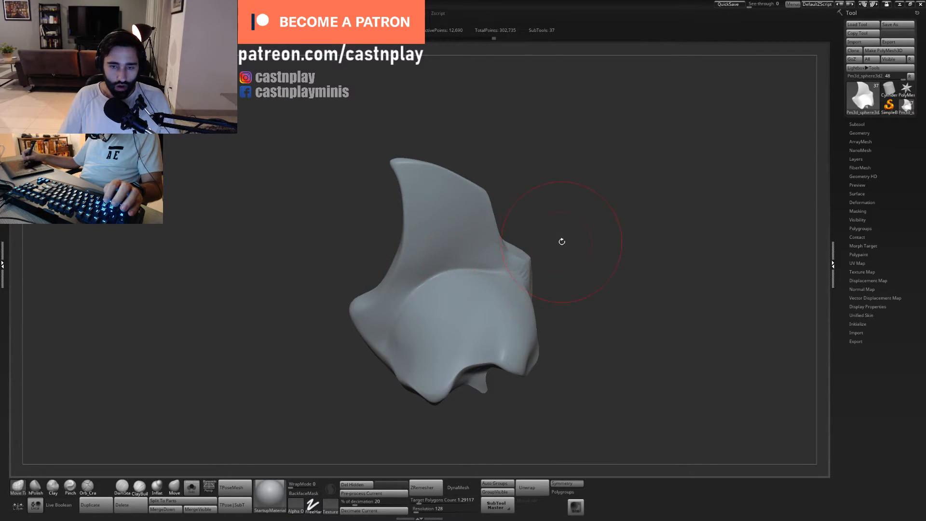
pyautogui.keyDown('alt'); pyautogui.moveTo(562, 241); pyautogui.dragTo(571, 263); pyautogui.keyUp('alt')
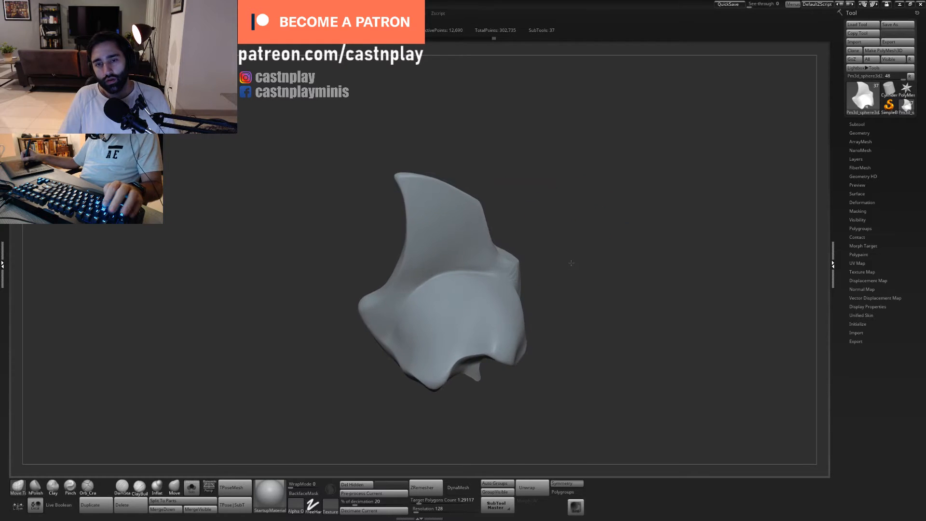
# - Flatten the fin's broad rear face from its tip down to the bend with the hPolish brush
pyautogui.moveTo(381, 255)
pyautogui.mouseDown()
pyautogui.moveTo(372, 244)
pyautogui.moveTo(401, 266)
pyautogui.moveTo(423, 212)
pyautogui.moveTo(502, 209)
pyautogui.moveTo(490, 198)
pyautogui.moveTo(444, 265)
pyautogui.moveTo(371, 294)
pyautogui.mouseUp()
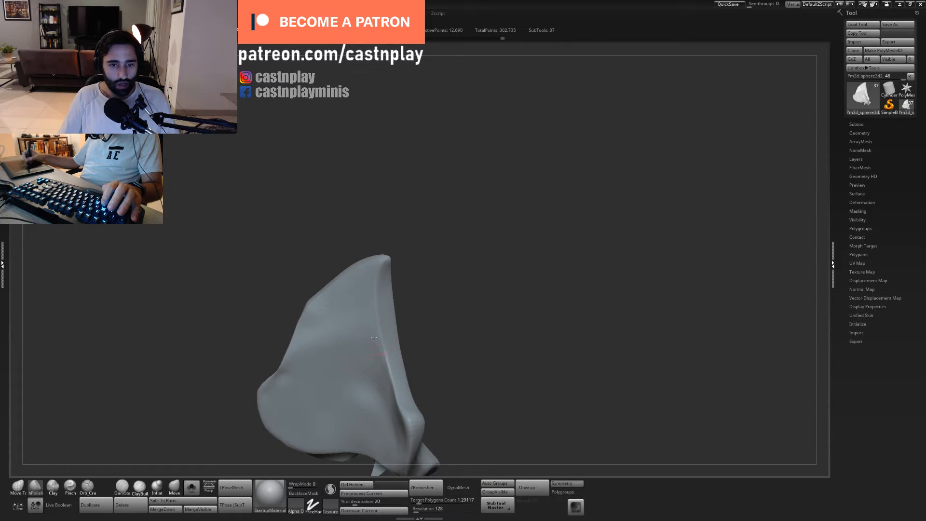
pyautogui.keyDown('alt'); pyautogui.moveTo(435, 288); pyautogui.dragTo(489, 267); pyautogui.keyUp('alt')
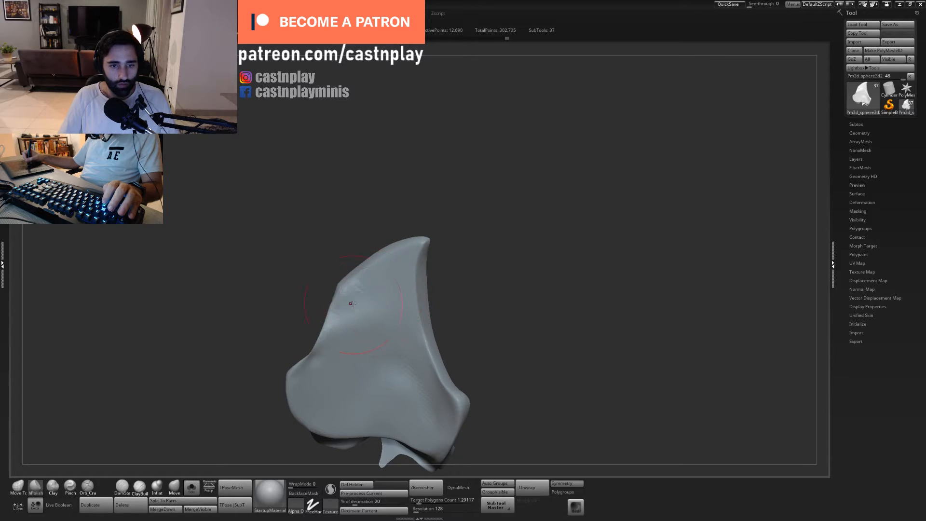
pyautogui.moveTo(465, 300); pyautogui.dragTo(492, 274)
pyautogui.moveTo(435, 283)
pyautogui.mouseDown()
pyautogui.moveTo(374, 283)
pyautogui.moveTo(434, 284)
pyautogui.mouseUp()
pyautogui.moveTo(475, 285); pyautogui.dragTo(473, 263)
pyautogui.moveTo(434, 287); pyautogui.dragTo(385, 289)
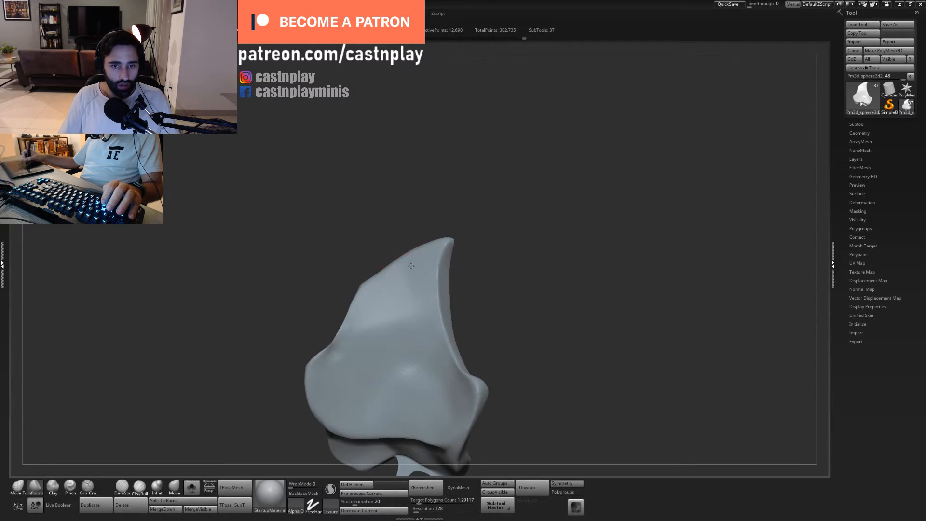
pyautogui.moveTo(475, 226); pyautogui.dragTo(467, 250)
# - Adjust the fin's outline around its upper bend with Move Topological and flatten its narrow outer edge with hPolish
pyautogui.press('1')
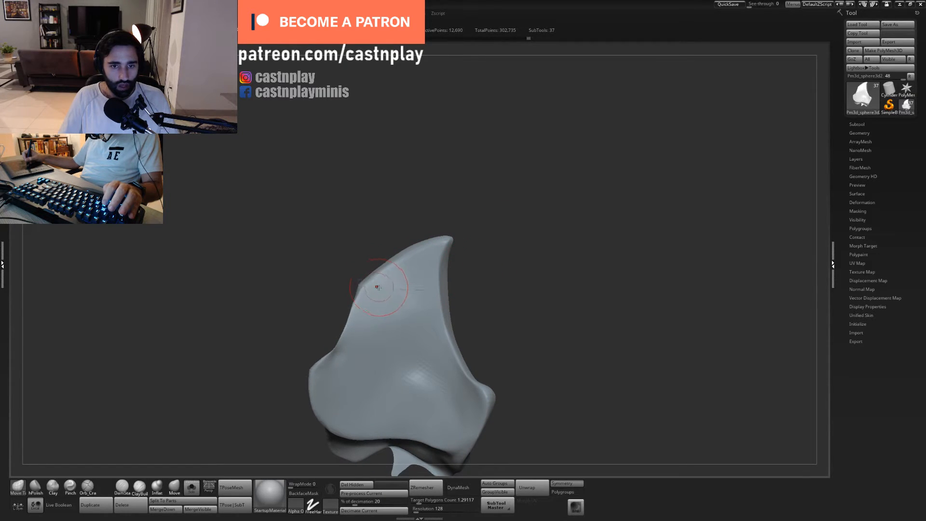
pyautogui.moveTo(481, 248); pyautogui.dragTo(451, 266)
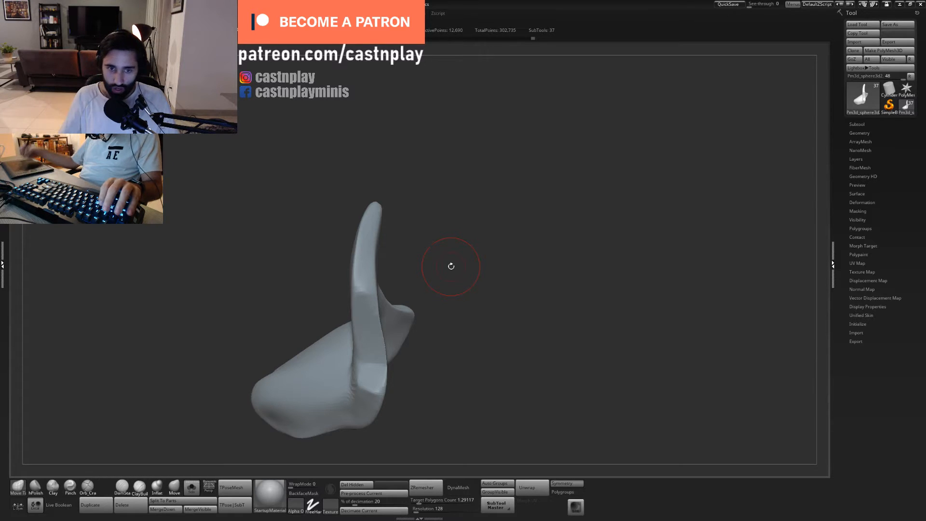
pyautogui.moveTo(443, 201)
pyautogui.mouseDown()
pyautogui.moveTo(475, 193)
pyautogui.moveTo(371, 312)
pyautogui.mouseUp()
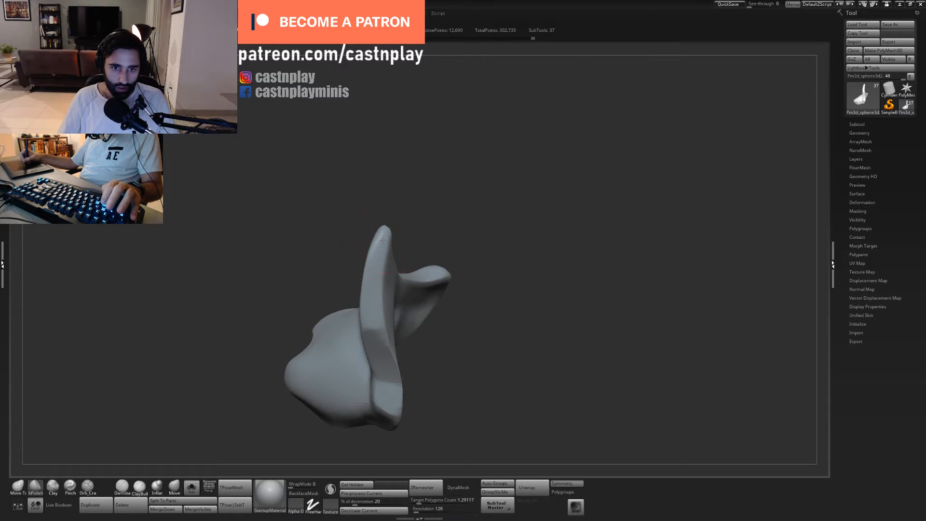
pyautogui.moveTo(473, 233)
pyautogui.mouseDown()
pyautogui.moveTo(469, 202)
pyautogui.moveTo(453, 196)
pyautogui.mouseUp()
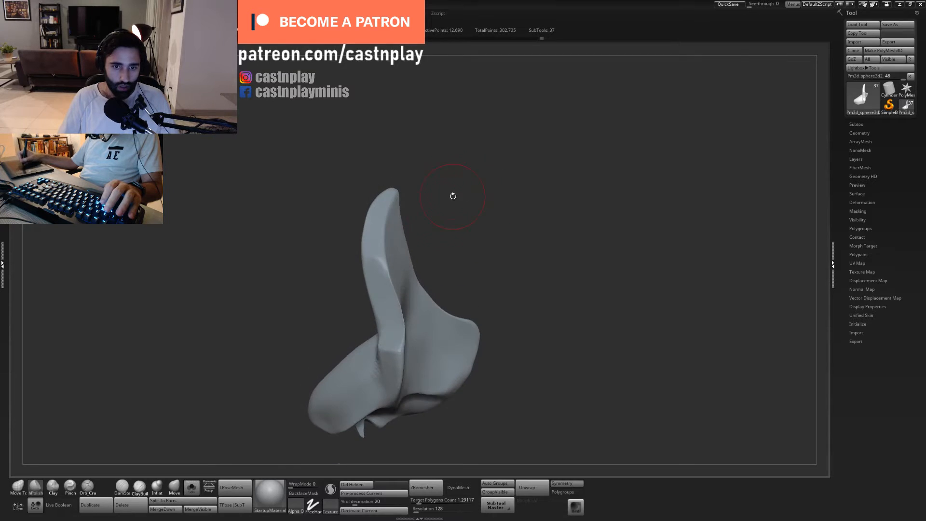
pyautogui.moveTo(435, 249); pyautogui.dragTo(414, 283)
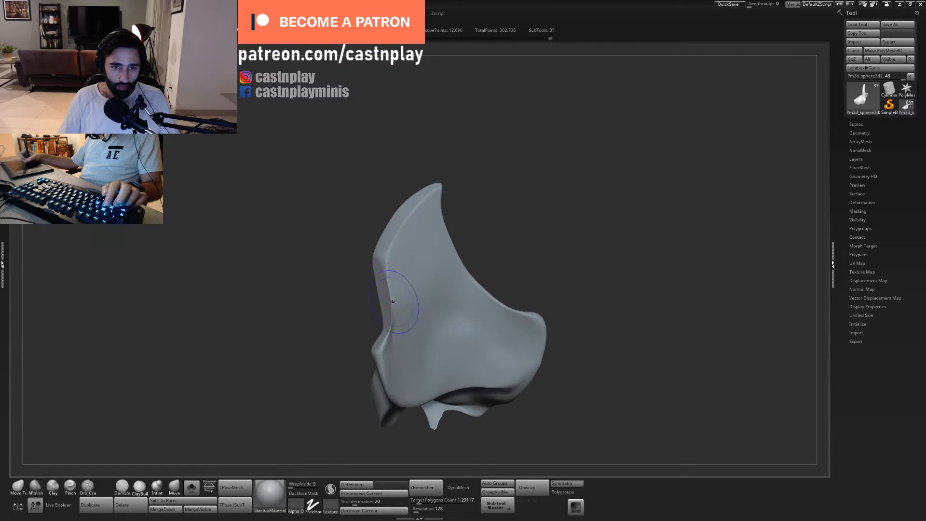
pyautogui.moveTo(484, 248); pyautogui.dragTo(425, 328)
# - Reshape the concave notch in the fin's outer edge with Move Topological and polish the neighbouring surface
pyautogui.press('1')
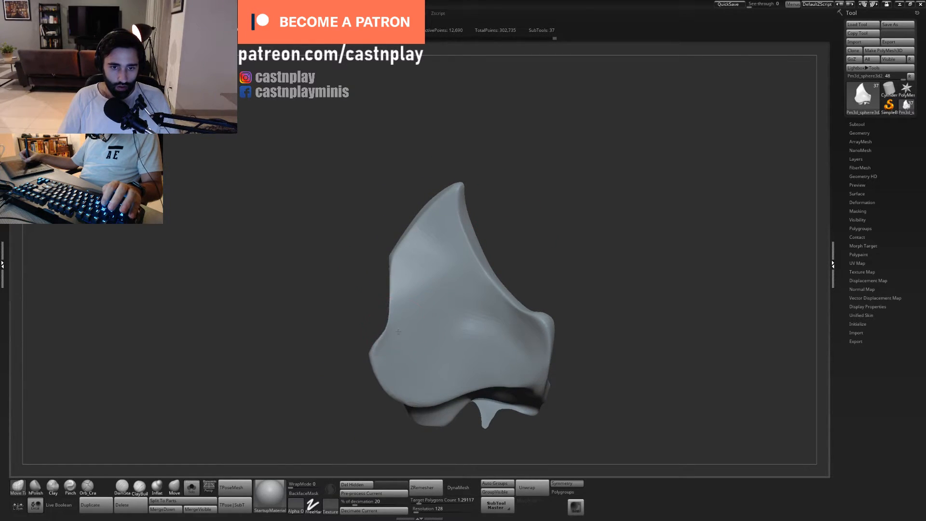
pyautogui.moveTo(333, 307); pyautogui.dragTo(454, 314)
pyautogui.moveTo(385, 302)
pyautogui.mouseDown()
pyautogui.moveTo(421, 289)
pyautogui.moveTo(389, 289)
pyautogui.mouseUp()
pyautogui.press(']')
pyautogui.moveTo(436, 269); pyautogui.dragTo(393, 292)
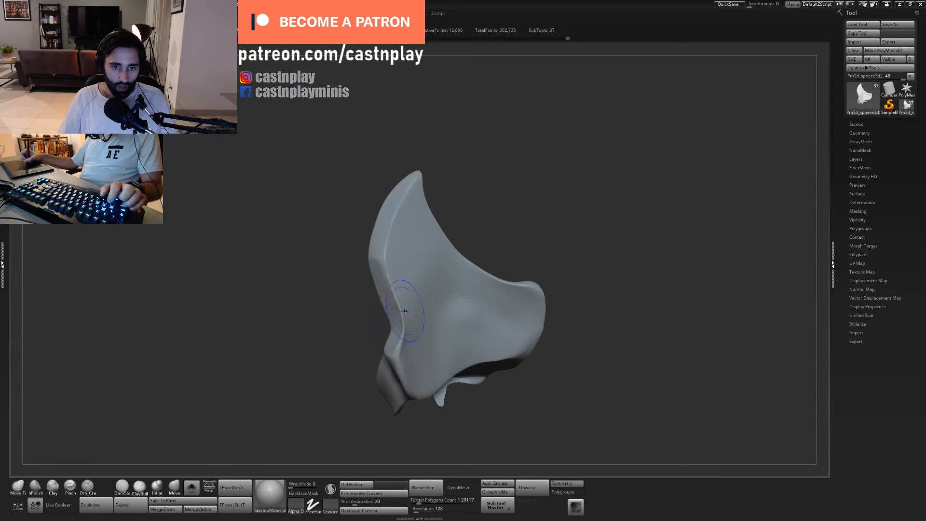
pyautogui.moveTo(519, 233); pyautogui.dragTo(515, 136)
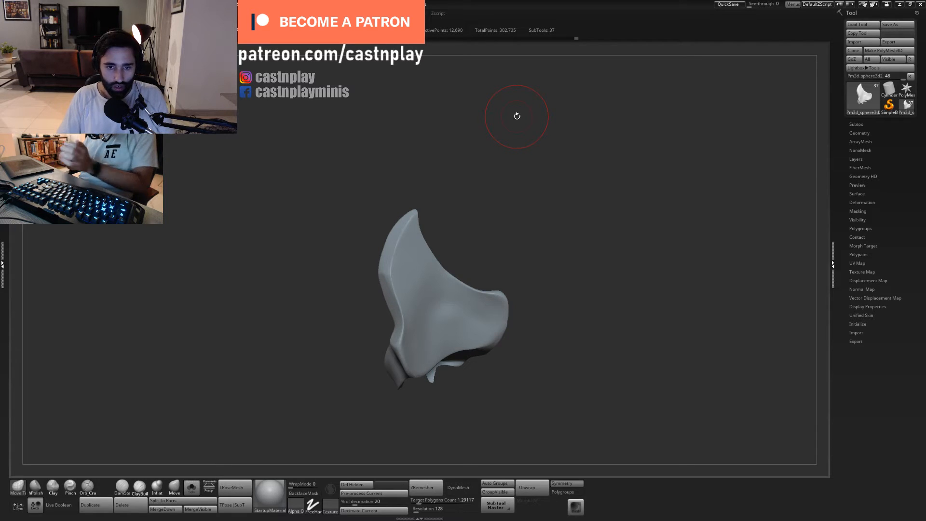
pyautogui.moveTo(492, 209)
pyautogui.mouseDown()
pyautogui.moveTo(485, 190)
pyautogui.moveTo(506, 234)
pyautogui.mouseUp()
# - Sharpen the lower stretch of the fin's outer edge with a resized Pinch brush
pyautogui.press('b')
pyautogui.press('p')
pyautogui.press('i')
pyautogui.press('s')
pyautogui.moveTo(426, 315); pyautogui.dragTo(388, 320)
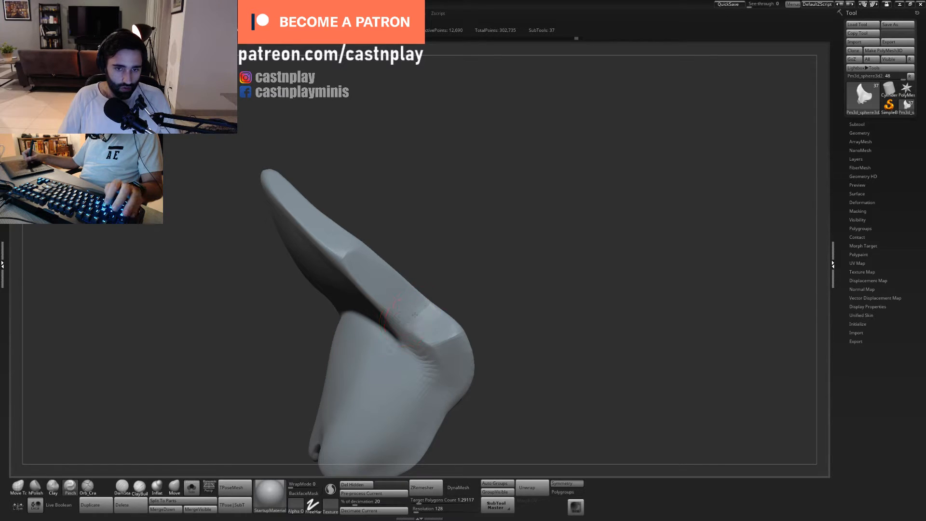
# - Refine the contour of the plate's lower lobe and the notch beside the fin with a resized Move Topological brush
pyautogui.moveTo(458, 271)
pyautogui.mouseDown()
pyautogui.moveTo(472, 279)
pyautogui.moveTo(459, 277)
pyautogui.moveTo(438, 331)
pyautogui.mouseUp()
pyautogui.press('b')
pyautogui.press('m')
pyautogui.press('t')
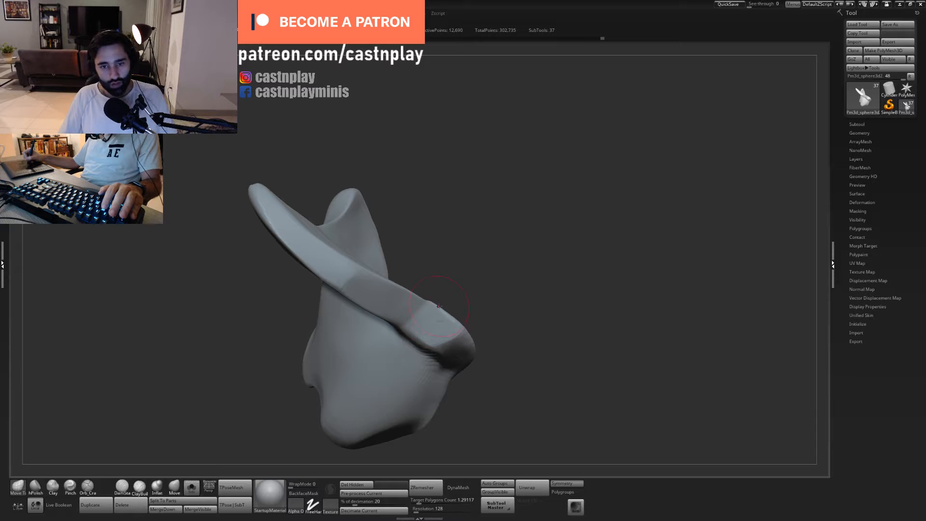
pyautogui.press('s')
pyautogui.moveTo(433, 308); pyautogui.dragTo(435, 307)
pyautogui.moveTo(465, 277)
pyautogui.mouseDown()
pyautogui.moveTo(451, 276)
pyautogui.moveTo(416, 362)
pyautogui.mouseUp()
pyautogui.moveTo(434, 282)
pyautogui.keyDown('shift'); pyautogui.mouseDown()
pyautogui.moveTo(445, 267)
pyautogui.moveTo(430, 286)
pyautogui.moveTo(438, 285)
pyautogui.mouseUp(); pyautogui.keyUp('shift')
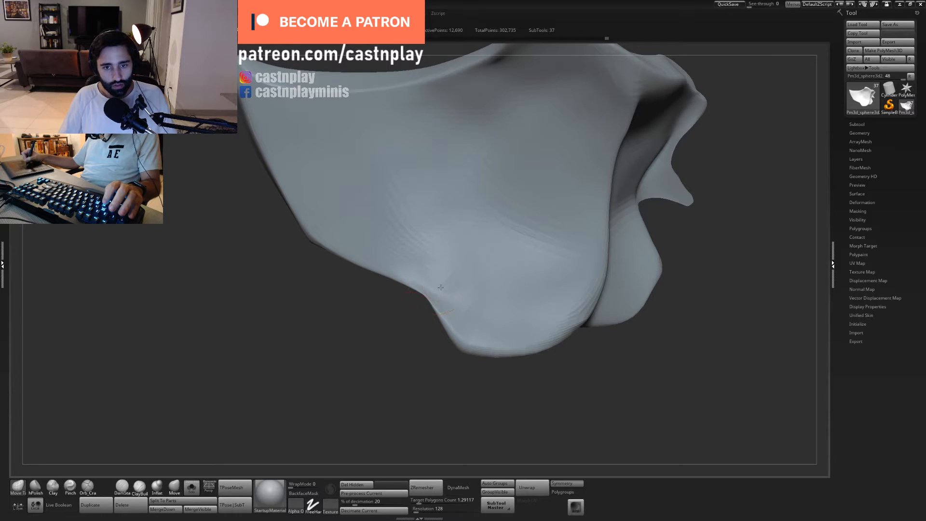
pyautogui.moveTo(411, 329)
pyautogui.mouseDown()
pyautogui.moveTo(423, 328)
pyautogui.moveTo(432, 294)
pyautogui.mouseUp()
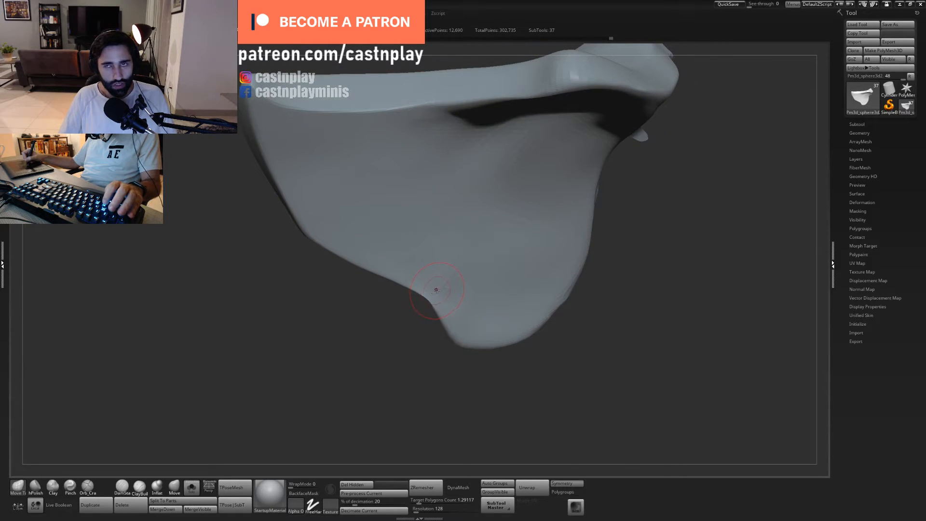
pyautogui.moveTo(425, 356)
pyautogui.keyDown('alt'); pyautogui.mouseDown()
pyautogui.moveTo(424, 331)
pyautogui.moveTo(506, 335)
pyautogui.moveTo(519, 349)
pyautogui.moveTo(442, 413)
pyautogui.moveTo(435, 360)
pyautogui.mouseUp(); pyautogui.keyUp('alt')
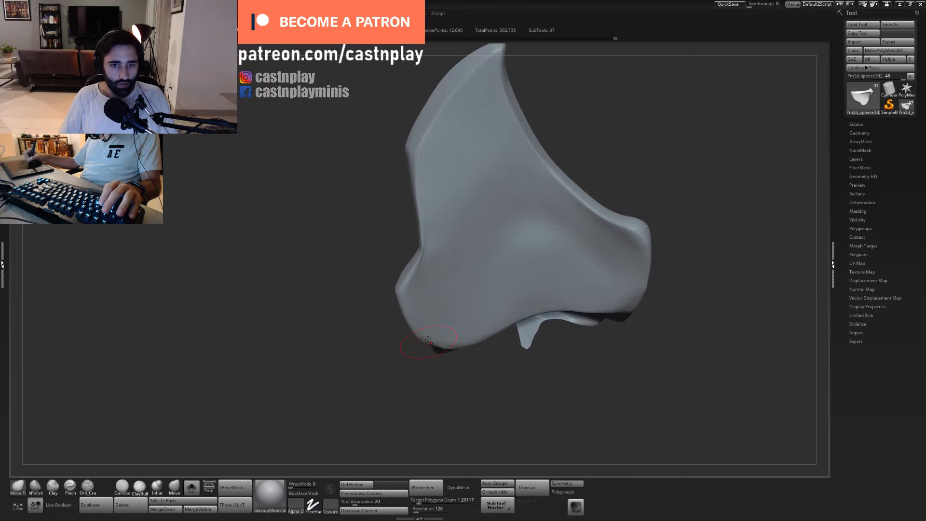
# - Polish the lower lobe's surface and pinch the corner where the fin's outer edge meets the base bevel
pyautogui.press('2')
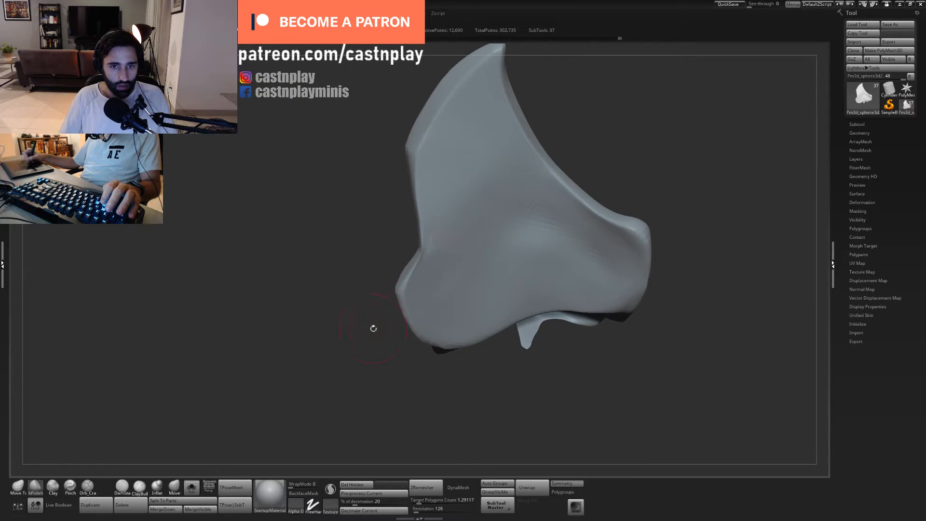
pyautogui.moveTo(373, 329); pyautogui.dragTo(386, 314)
pyautogui.moveTo(552, 124)
pyautogui.mouseDown()
pyautogui.moveTo(572, 131)
pyautogui.moveTo(567, 172)
pyautogui.mouseUp()
pyautogui.press('4')
pyautogui.press('s')
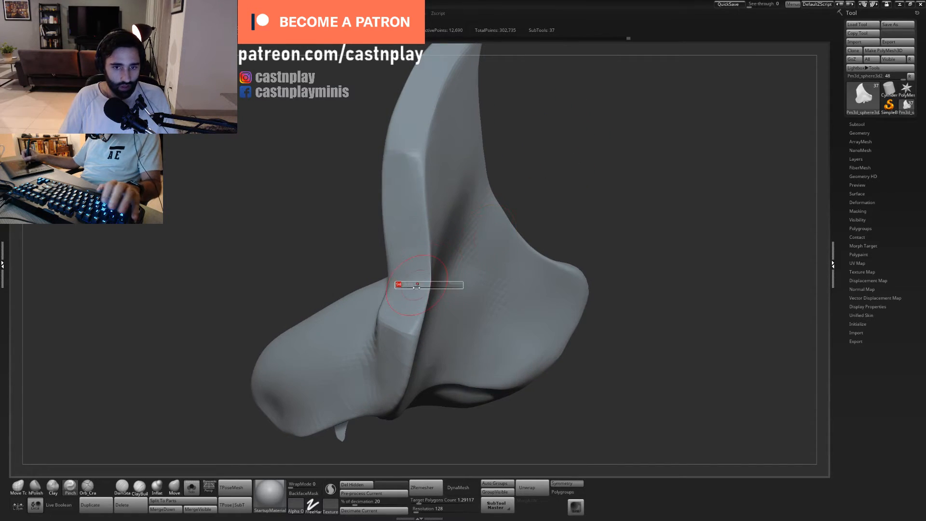
pyautogui.moveTo(417, 287); pyautogui.dragTo(394, 287)
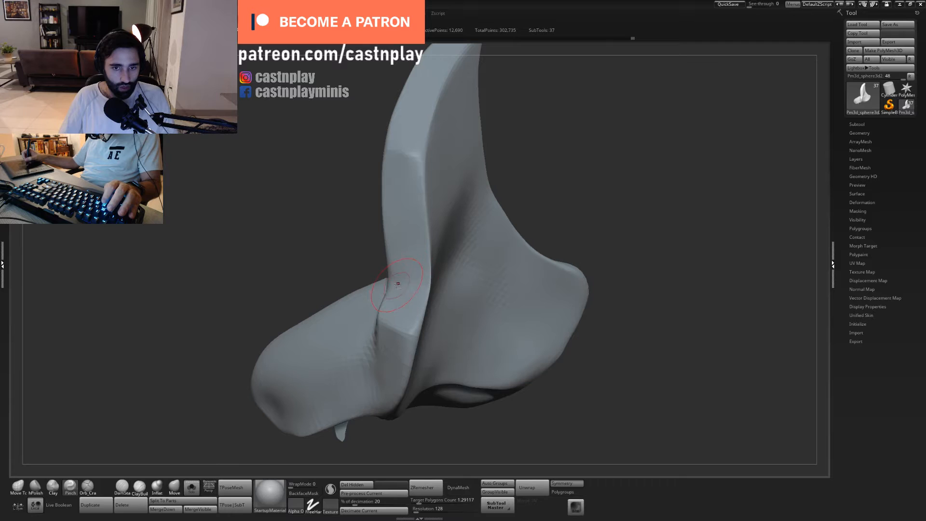
pyautogui.moveTo(549, 180); pyautogui.dragTo(530, 212)
pyautogui.moveTo(403, 324); pyautogui.dragTo(411, 336)
pyautogui.press('s')
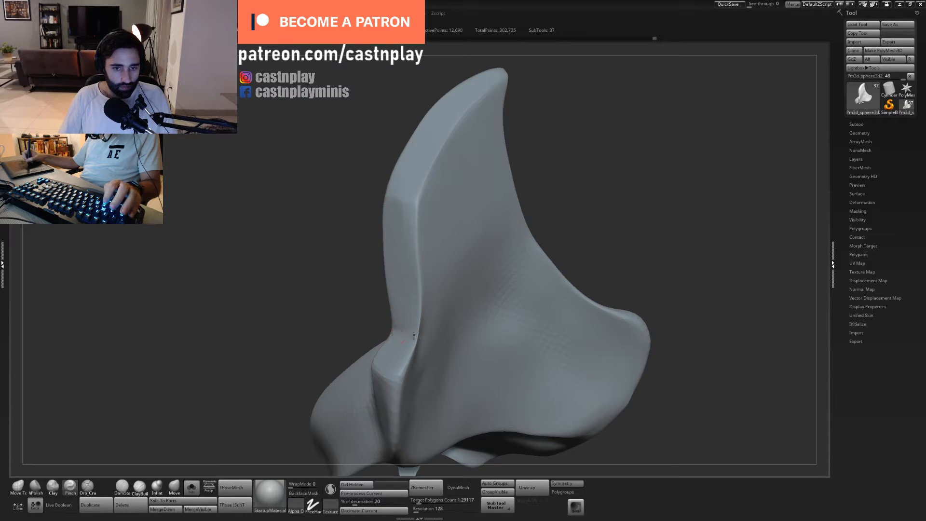
# - Reshape the inner corner between the fin's base and the rounded cup with a resized Move Topological brush
pyautogui.moveTo(583, 184)
pyautogui.mouseDown()
pyautogui.moveTo(368, 316)
pyautogui.moveTo(410, 341)
pyautogui.moveTo(419, 337)
pyautogui.moveTo(414, 308)
pyautogui.moveTo(404, 333)
pyautogui.mouseUp()
pyautogui.press('1')
pyautogui.press('s')
pyautogui.moveTo(332, 311); pyautogui.dragTo(414, 331)
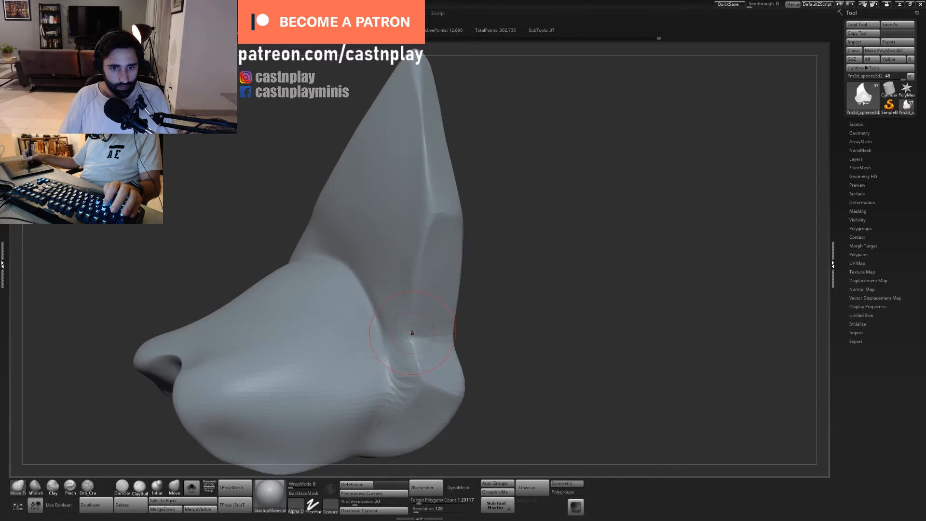
pyautogui.moveTo(518, 309); pyautogui.dragTo(513, 306)
pyautogui.moveTo(446, 337); pyautogui.dragTo(415, 337)
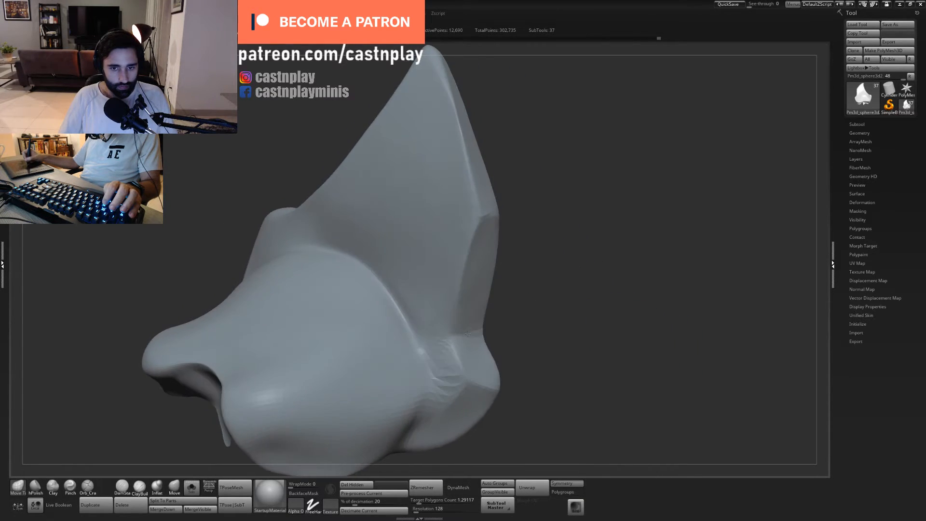
# - Cut a crease across the fin's base bevel with the Orb Cracks brush and polish the adjoining outer edge
pyautogui.press('4')
pyautogui.press('5')
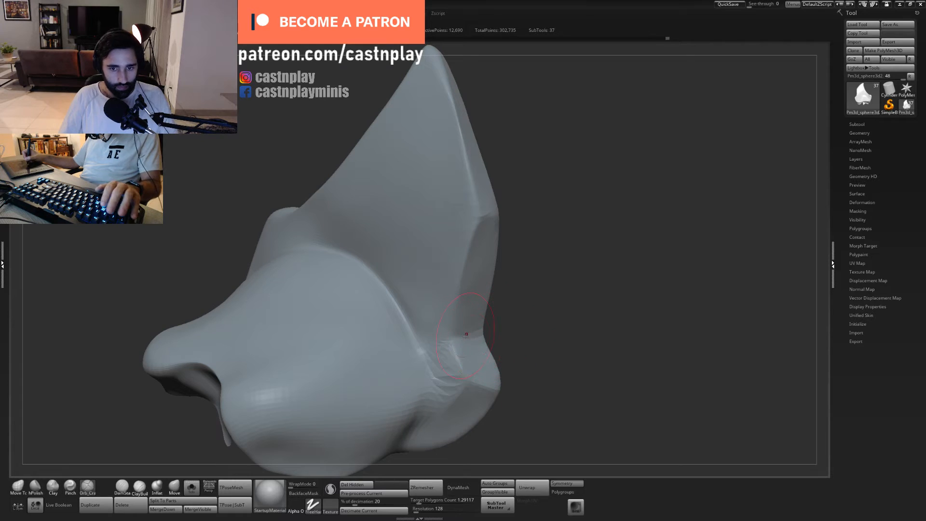
pyautogui.moveTo(467, 338); pyautogui.dragTo(485, 333)
pyautogui.moveTo(533, 313); pyautogui.dragTo(506, 310)
pyautogui.press('2')
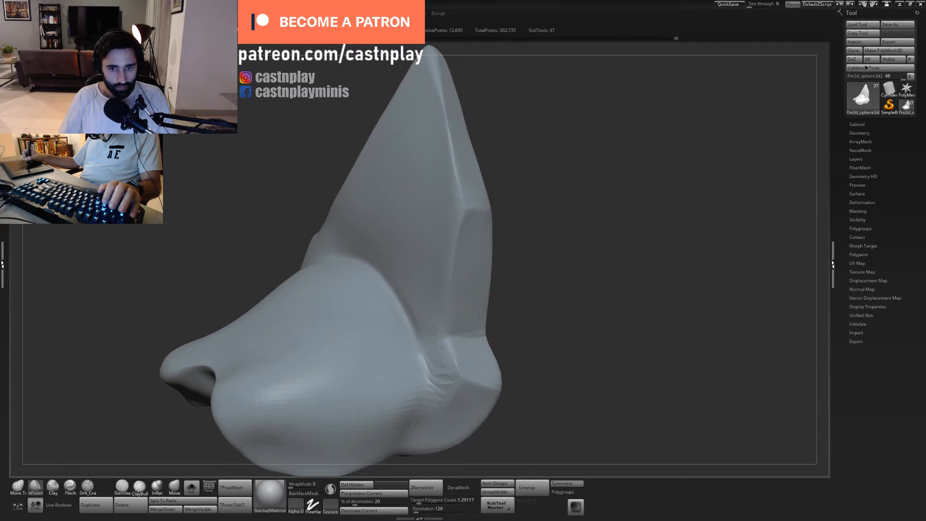
pyautogui.moveTo(499, 169)
pyautogui.keyDown('alt'); pyautogui.mouseDown()
pyautogui.moveTo(494, 270)
pyautogui.moveTo(522, 252)
pyautogui.moveTo(492, 253)
pyautogui.moveTo(464, 237)
pyautogui.mouseUp(); pyautogui.keyUp('alt')
# - Undo the last stroke and refine the fin's broad face and thickness with resized Move Topological and hPolish brushes
pyautogui.press('1')
pyautogui.hotkey('ctrl', 'z')
pyautogui.press('s')
pyautogui.keyDown('alt'); pyautogui.moveTo(523, 246); pyautogui.dragTo(523, 209); pyautogui.keyUp('alt')
pyautogui.moveTo(524, 209); pyautogui.dragTo(536, 241)
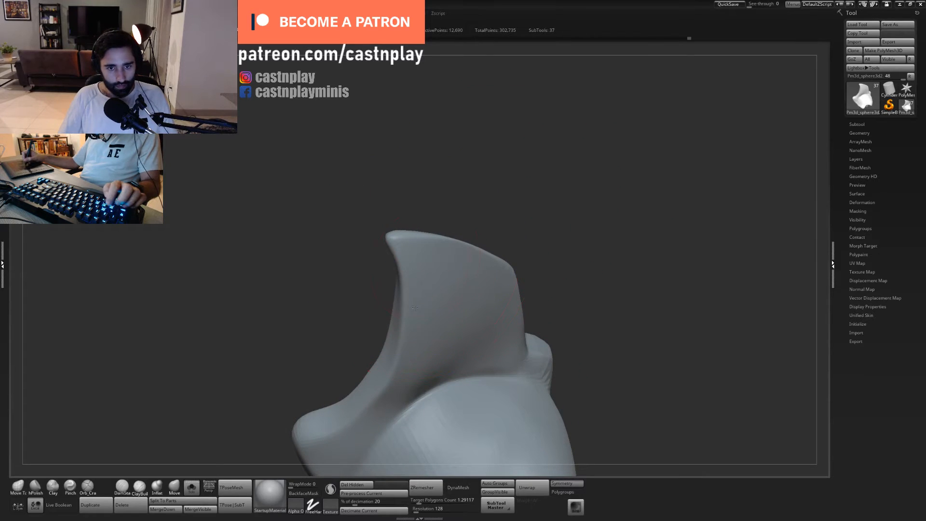
pyautogui.moveTo(502, 204); pyautogui.dragTo(520, 205)
pyautogui.keyDown('alt'); pyautogui.moveTo(468, 301); pyautogui.dragTo(506, 235); pyautogui.keyUp('alt')
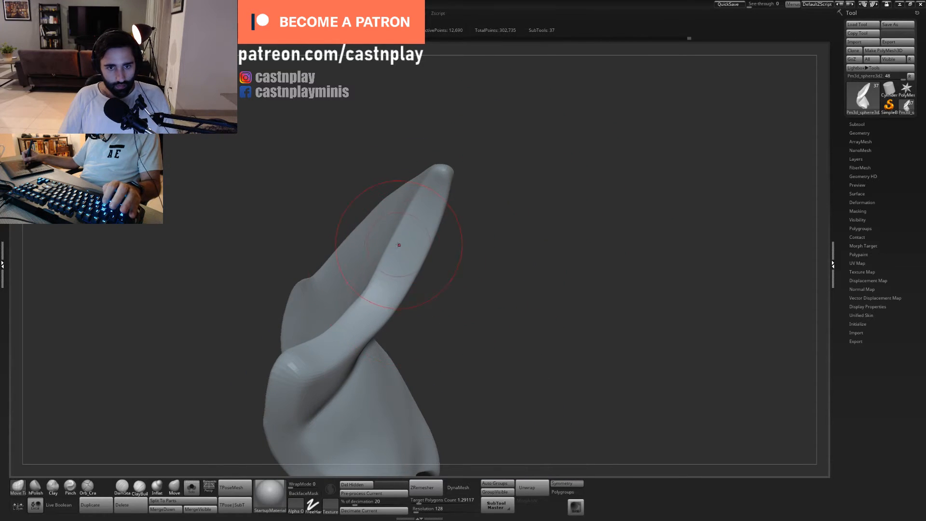
# - Reshape the fin's narrow outer edge above the base corner with a resized Move Topological brush
pyautogui.moveTo(399, 244); pyautogui.dragTo(403, 244)
pyautogui.moveTo(453, 286); pyautogui.dragTo(374, 287)
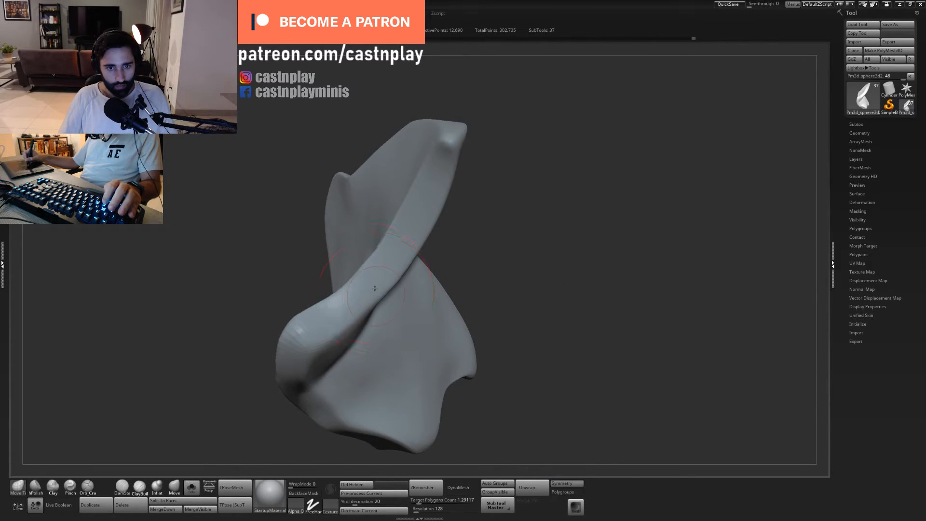
pyautogui.moveTo(491, 256)
pyautogui.keyDown('alt'); pyautogui.mouseDown()
pyautogui.moveTo(510, 244)
pyautogui.moveTo(521, 256)
pyautogui.moveTo(535, 251)
pyautogui.mouseUp(); pyautogui.keyUp('alt')
pyautogui.moveTo(534, 252)
pyautogui.keyDown('alt'); pyautogui.mouseDown()
pyautogui.moveTo(548, 217)
pyautogui.moveTo(531, 190)
pyautogui.mouseUp(); pyautogui.keyUp('alt')
pyautogui.keyDown('alt'); pyautogui.moveTo(530, 190); pyautogui.dragTo(535, 265); pyautogui.keyUp('alt')
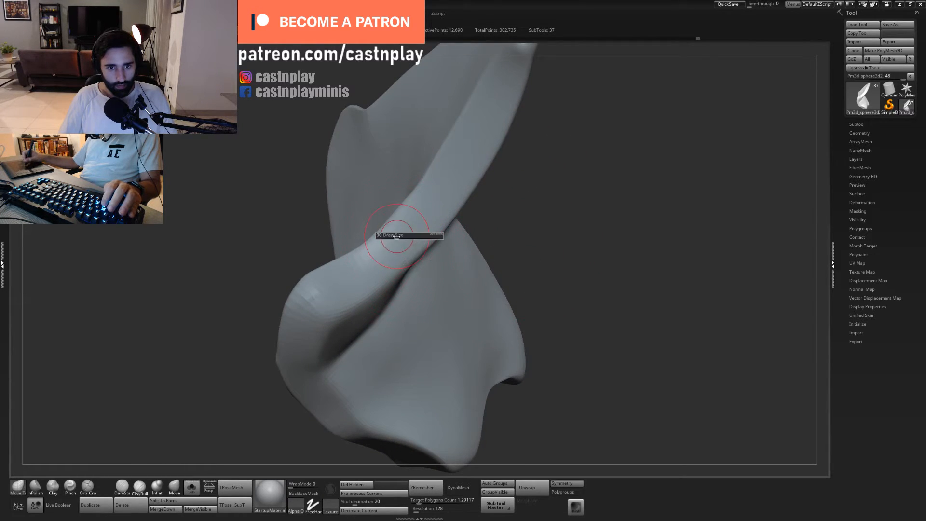
pyautogui.moveTo(410, 212); pyautogui.dragTo(392, 217)
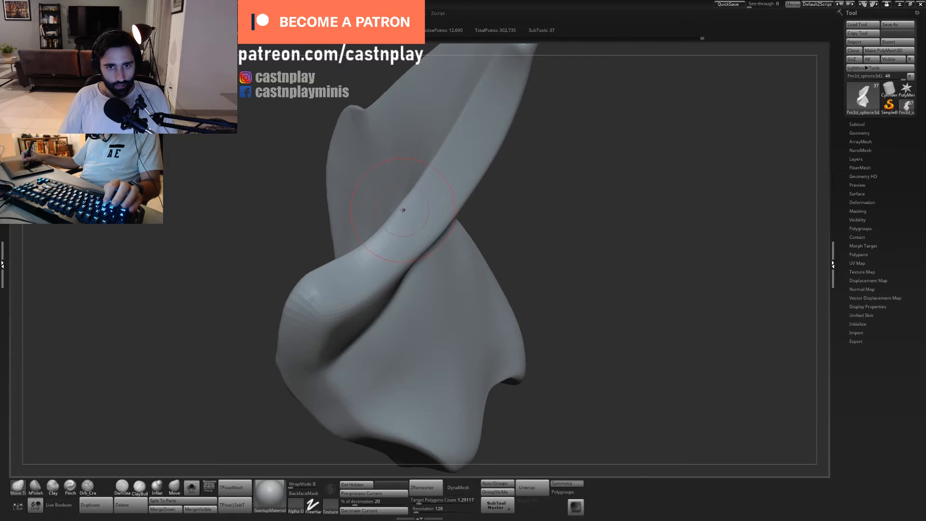
pyautogui.moveTo(565, 217)
pyautogui.keyDown('alt'); pyautogui.mouseDown()
pyautogui.moveTo(532, 218)
pyautogui.moveTo(580, 174)
pyautogui.moveTo(561, 123)
pyautogui.mouseUp(); pyautogui.keyUp('alt')
# - Sharpen the fin's outer edge and base corner with a resized Pinch brush
pyautogui.press('4')
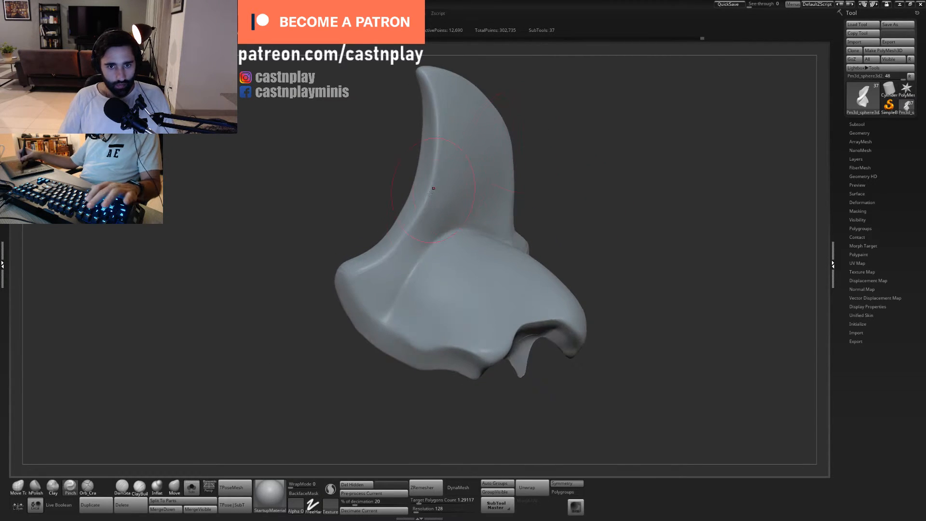
pyautogui.press('s')
pyautogui.moveTo(394, 276); pyautogui.dragTo(349, 277)
pyautogui.press('s')
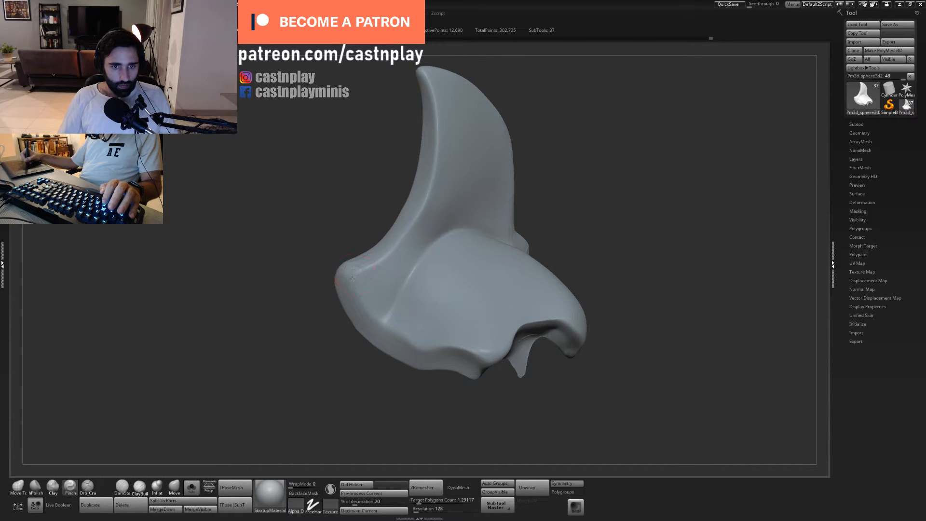
pyautogui.keyDown('alt'); pyautogui.moveTo(538, 178); pyautogui.dragTo(526, 152); pyautogui.keyUp('alt')
# - Show the whole bust again, select the rounded shoulder plate beside the fin and polish the area below its peak
pyautogui.click(192, 487)
pyautogui.moveTo(526, 152); pyautogui.dragTo(506, 211)
pyautogui.keyDown('alt'); pyautogui.click(500, 188); pyautogui.keyUp('alt')
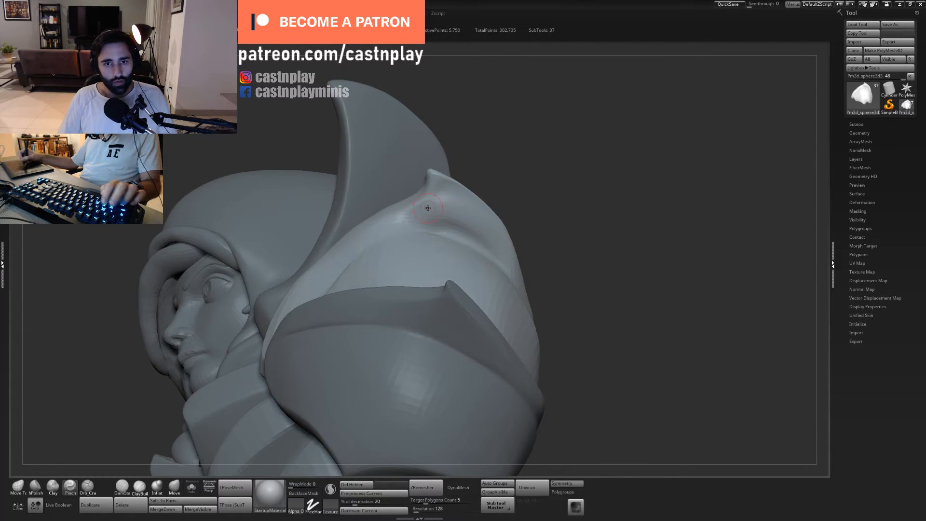
pyautogui.press('2')
pyautogui.moveTo(432, 213); pyautogui.dragTo(442, 206)
pyautogui.moveTo(530, 217)
pyautogui.mouseDown()
pyautogui.moveTo(538, 205)
pyautogui.moveTo(565, 215)
pyautogui.mouseUp()
pyautogui.moveTo(518, 168); pyautogui.dragTo(501, 190)
# - Cut a crease beneath the rounded plate's raised rim with the Orb Cracks brush and polish along its lower end
pyautogui.press('5')
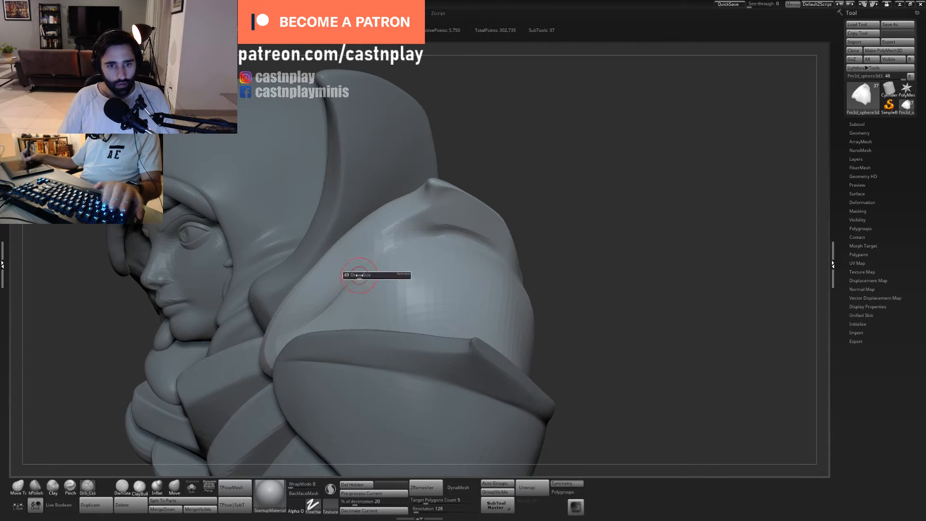
pyautogui.moveTo(359, 272); pyautogui.dragTo(412, 239)
pyautogui.moveTo(555, 232); pyautogui.dragTo(596, 212)
pyautogui.press('2')
pyautogui.moveTo(332, 311); pyautogui.dragTo(369, 277)
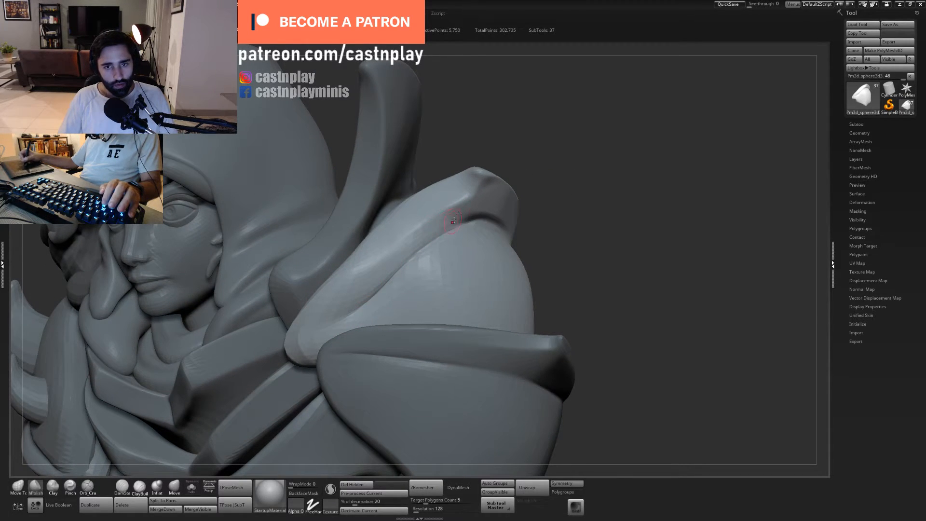
# - Undo the last polish stroke and flatten the rim beside the crease with a resized hPolish brush
pyautogui.hotkey('ctrl', 'z')
pyautogui.press('s')
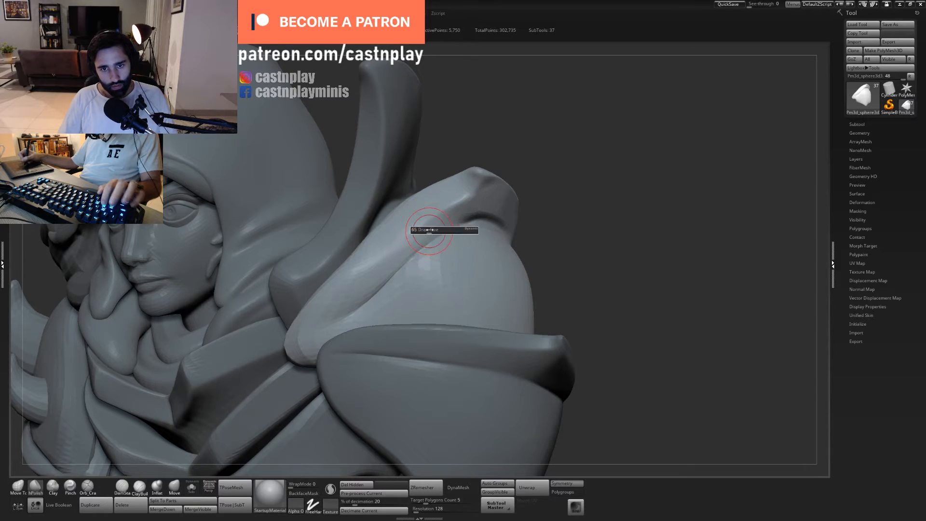
pyautogui.moveTo(430, 232); pyautogui.dragTo(424, 230)
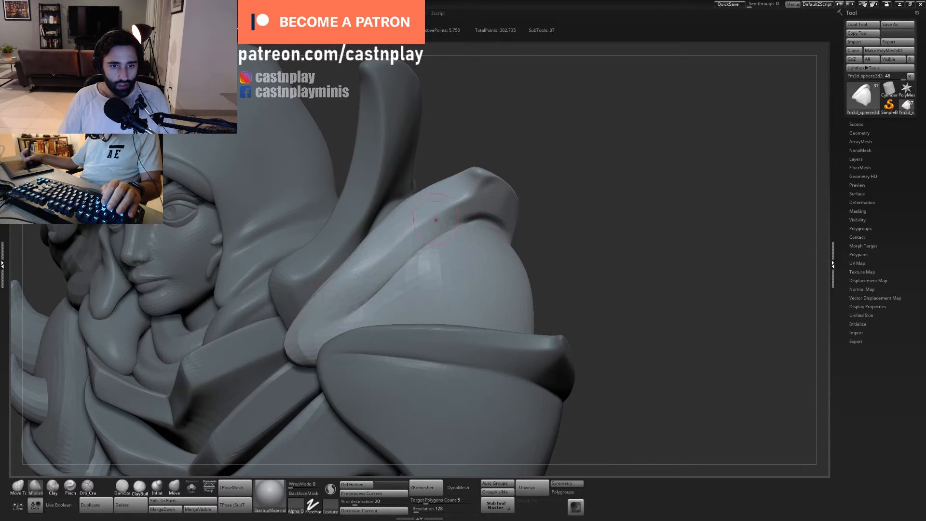
# - Isolate the rounded shoulder plate and polish the groove beneath its raised rim
pyautogui.moveTo(586, 220); pyautogui.dragTo(487, 231)
pyautogui.click(191, 487)
pyautogui.moveTo(482, 188); pyautogui.dragTo(450, 203)
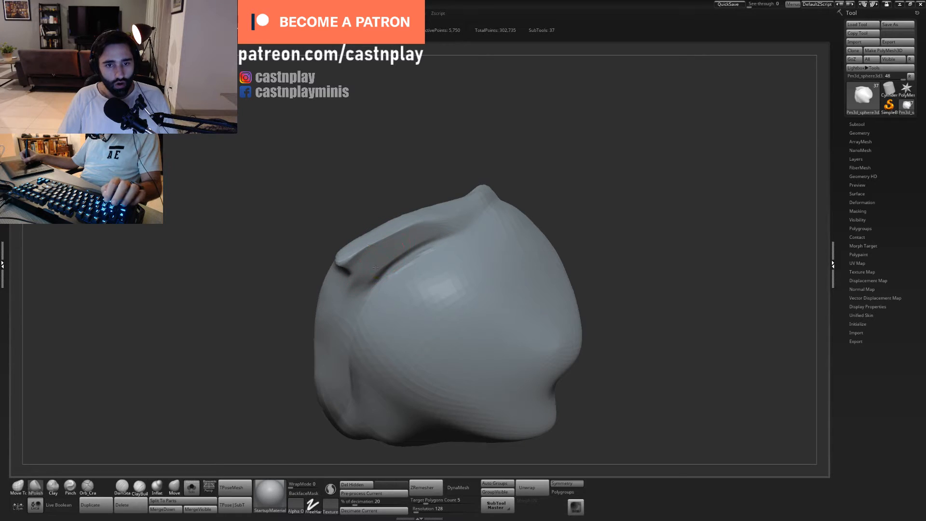
pyautogui.moveTo(413, 250); pyautogui.dragTo(409, 248, button='right')
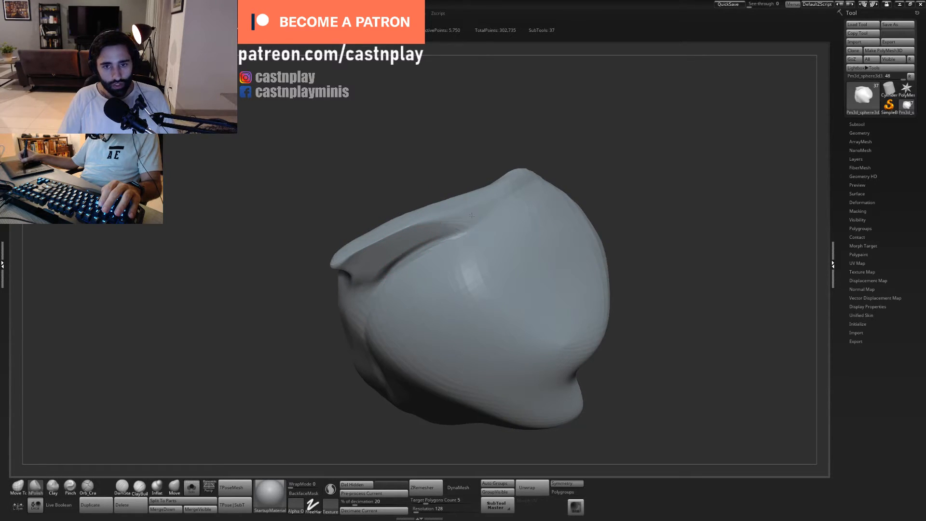
pyautogui.moveTo(478, 179); pyautogui.dragTo(480, 191)
# - Reshape the plate's raised rim and the dome surface beneath it with a resized Move Topological brush
pyautogui.press('1')
pyautogui.moveTo(476, 222); pyautogui.dragTo(486, 230)
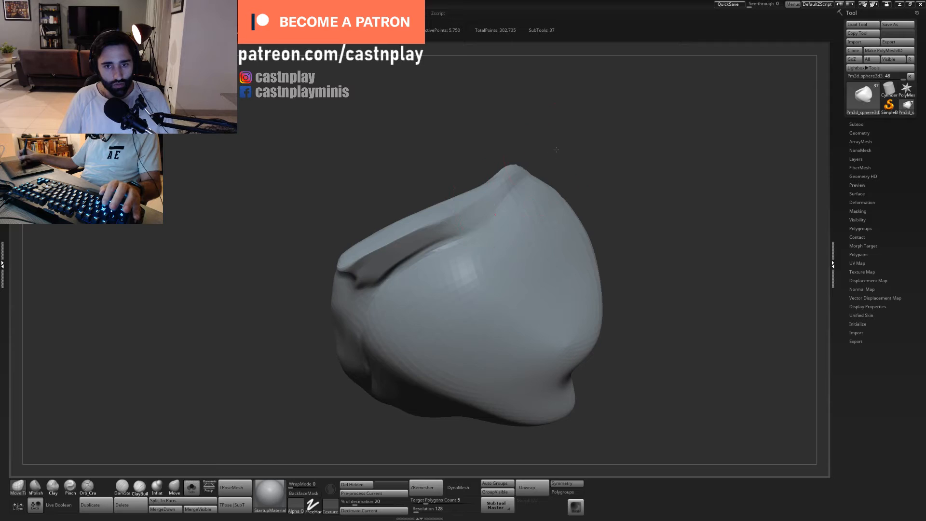
pyautogui.moveTo(552, 149); pyautogui.dragTo(543, 191)
pyautogui.press('s')
pyautogui.moveTo(492, 247); pyautogui.dragTo(484, 237)
pyautogui.press('s')
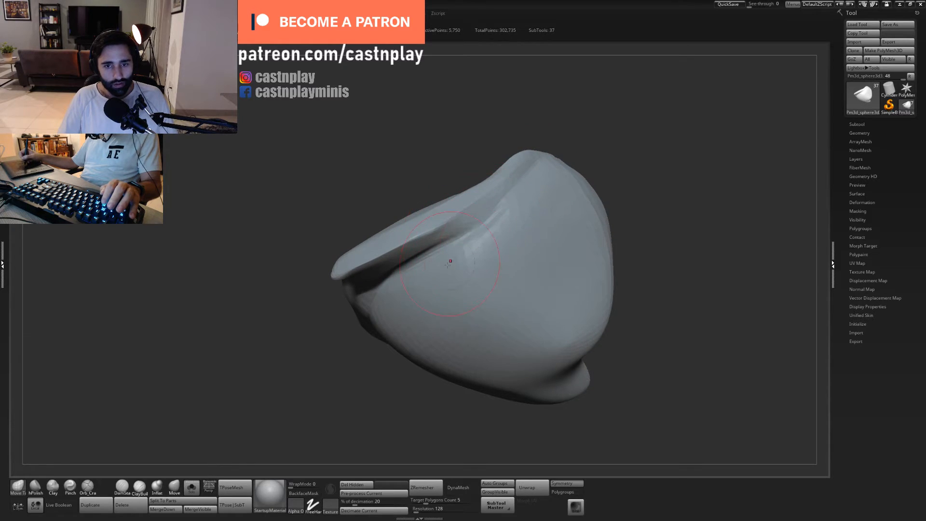
pyautogui.press('s')
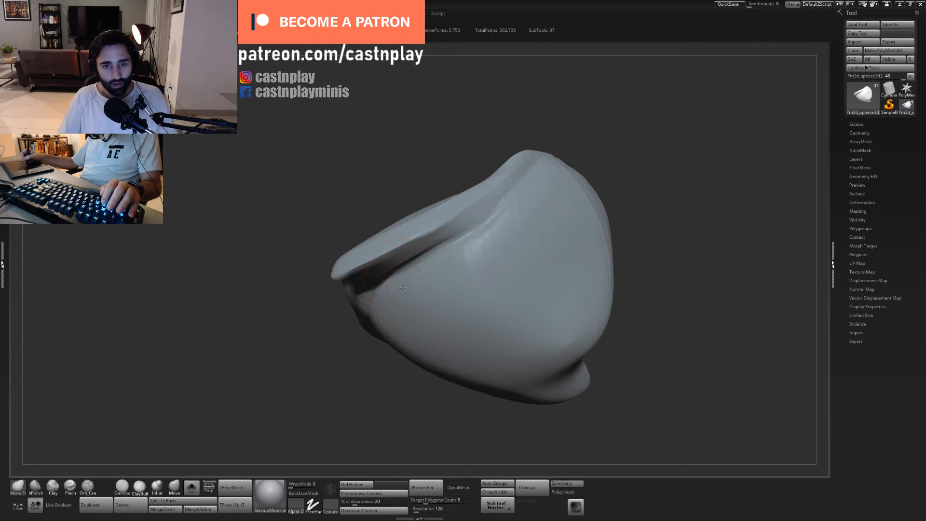
pyautogui.moveTo(443, 265)
pyautogui.keyDown('alt'); pyautogui.mouseDown(button='right')
pyautogui.moveTo(442, 290)
pyautogui.moveTo(490, 246)
pyautogui.moveTo(471, 264)
pyautogui.mouseUp(button='right'); pyautogui.keyUp('alt')
# - Carve a continuous crease between the raised rim and the dome, down to the plate's lower edge, with Orb Cracks
pyautogui.press('5')
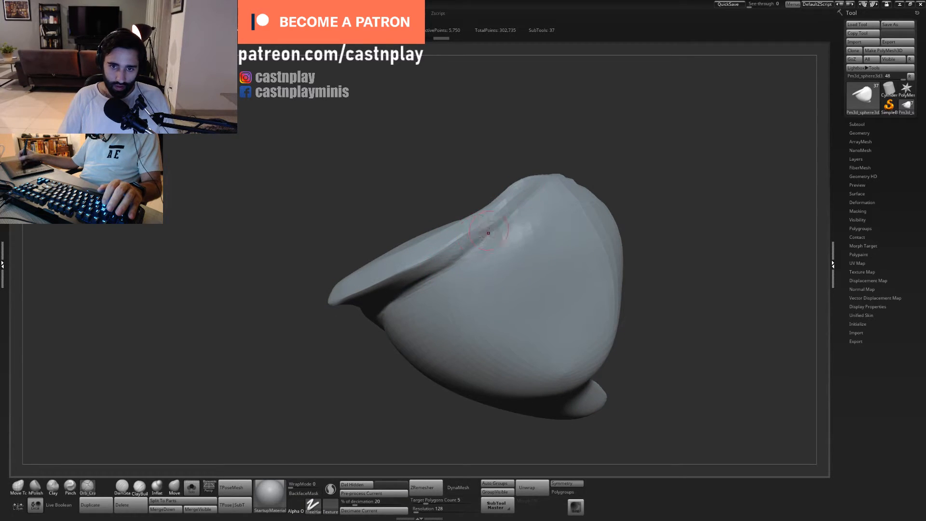
pyautogui.moveTo(488, 233); pyautogui.dragTo(387, 302, button='right')
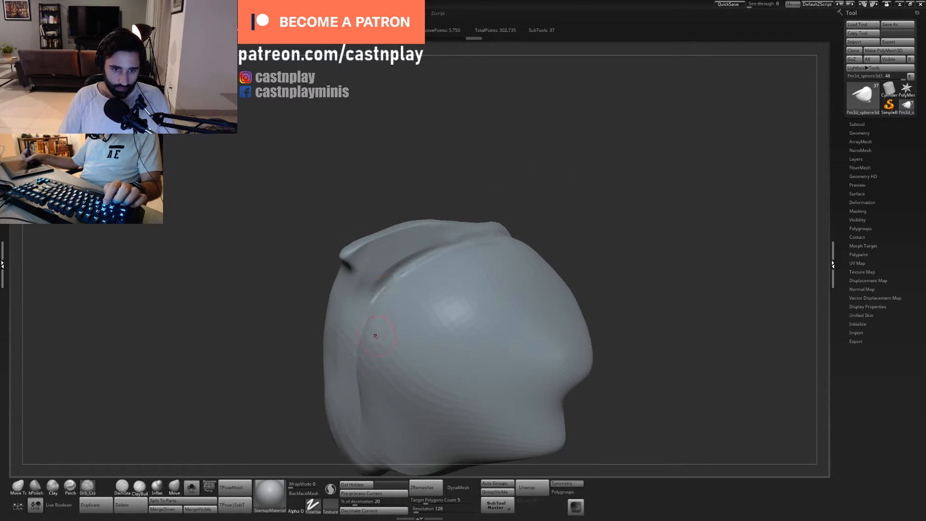
pyautogui.moveTo(375, 335); pyautogui.dragTo(396, 246, button='right')
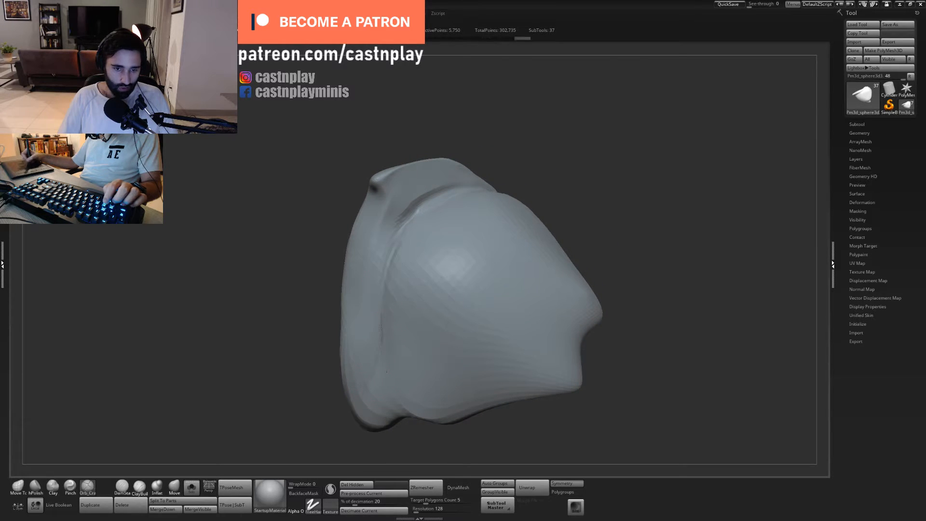
pyautogui.moveTo(374, 365); pyautogui.dragTo(375, 388, button='right')
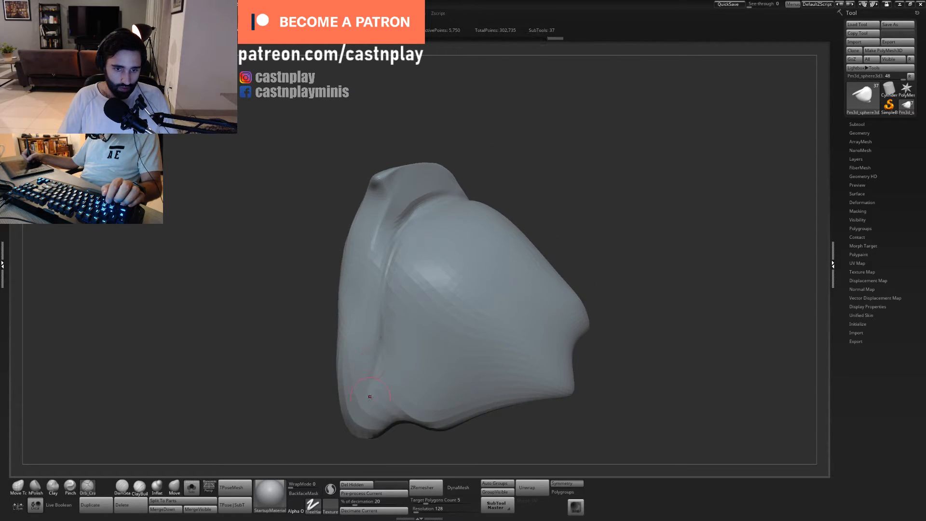
# - Polish the side band along the new crease with a resized hPolish brush
pyautogui.press('2')
pyautogui.press('s')
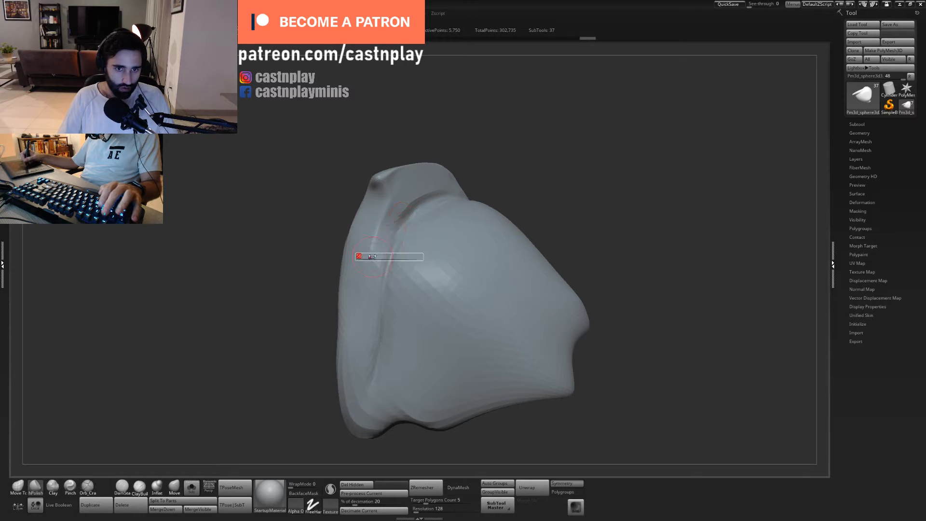
pyautogui.moveTo(359, 256); pyautogui.dragTo(363, 256)
pyautogui.moveTo(376, 310); pyautogui.dragTo(377, 289)
pyautogui.moveTo(488, 194); pyautogui.dragTo(499, 181, button='right')
pyautogui.keyDown('shift'); pyautogui.moveTo(519, 156); pyautogui.dragTo(537, 144); pyautogui.keyUp('shift')
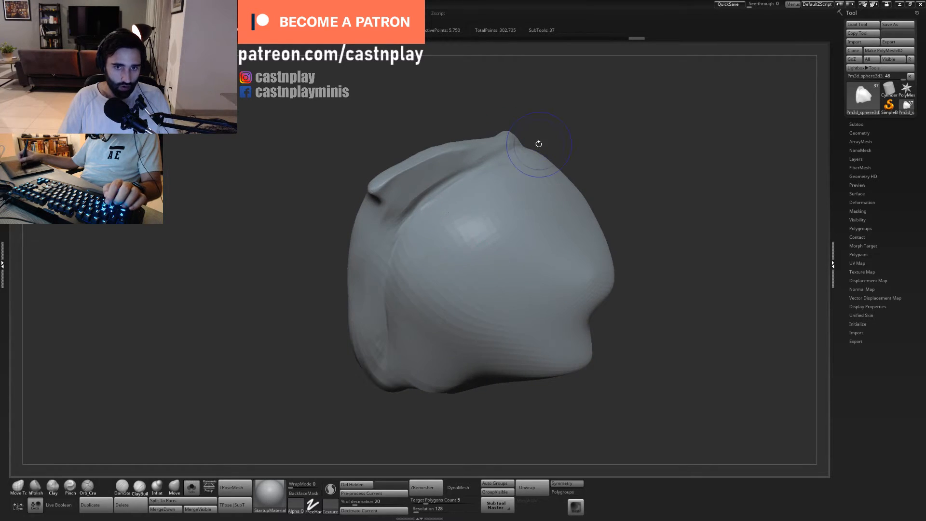
pyautogui.moveTo(547, 107)
pyautogui.keyDown('alt'); pyautogui.mouseDown(button='right')
pyautogui.moveTo(550, 135)
pyautogui.moveTo(562, 113)
pyautogui.mouseUp(button='right'); pyautogui.keyUp('alt')
# - Flatten the raised rim, its front corner and the side band with a resized hPolish brush
pyautogui.press('s')
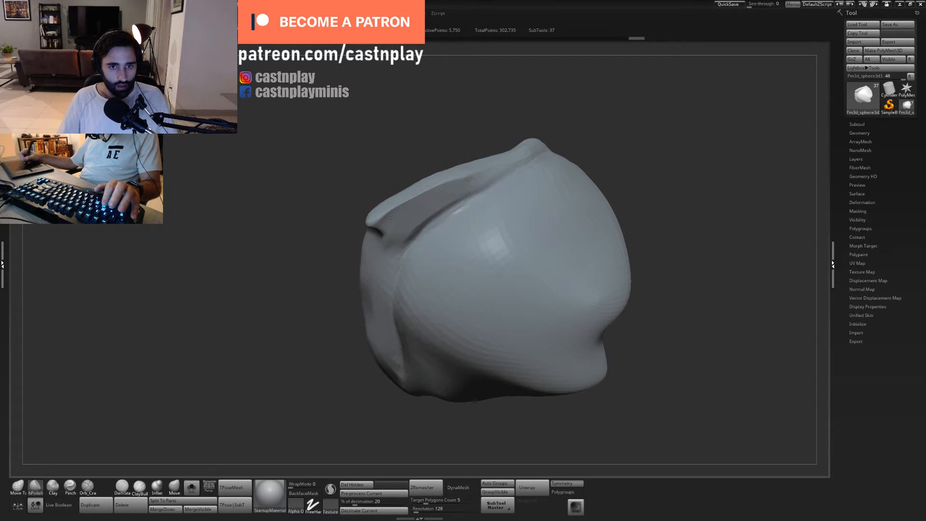
pyautogui.moveTo(409, 165); pyautogui.dragTo(384, 221)
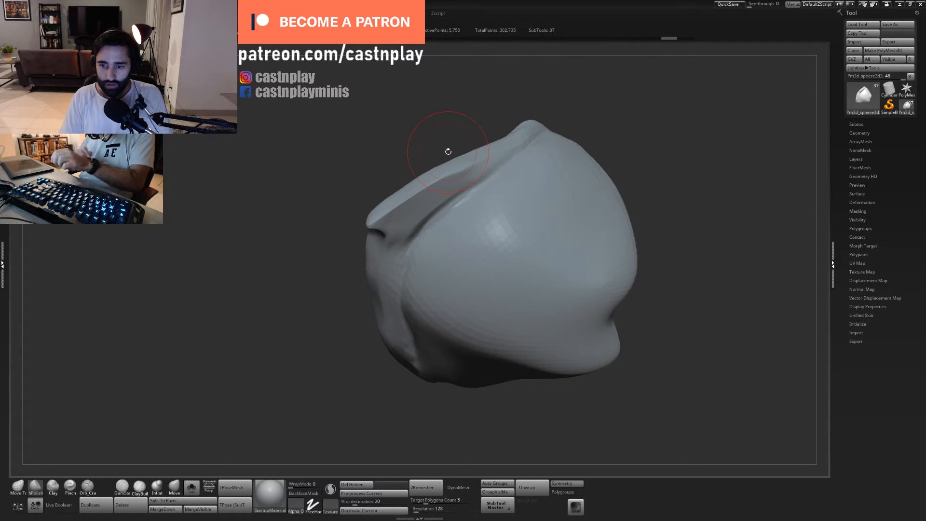
pyautogui.moveTo(502, 114)
pyautogui.keyDown('alt'); pyautogui.mouseDown()
pyautogui.moveTo(531, 100)
pyautogui.moveTo(532, 145)
pyautogui.mouseUp(); pyautogui.keyUp('alt')
pyautogui.keyDown('shift'); pyautogui.moveTo(423, 200); pyautogui.dragTo(444, 197); pyautogui.keyUp('shift')
pyautogui.keyDown('shift'); pyautogui.moveTo(401, 228); pyautogui.dragTo(393, 234); pyautogui.keyUp('shift')
pyautogui.keyDown('shift'); pyautogui.moveTo(468, 190); pyautogui.dragTo(495, 205); pyautogui.keyUp('shift')
pyautogui.moveTo(508, 169); pyautogui.dragTo(500, 145)
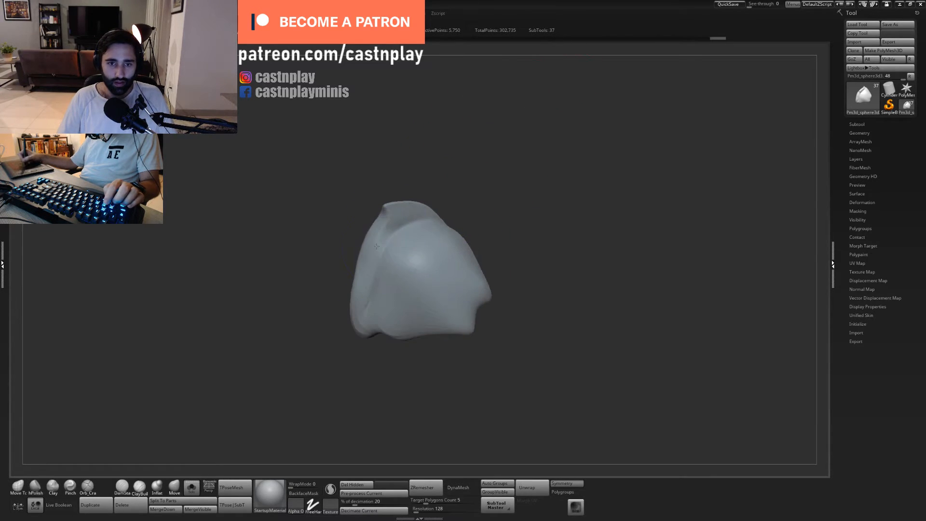
pyautogui.keyDown('shift'); pyautogui.moveTo(377, 246); pyautogui.dragTo(362, 323); pyautogui.keyUp('shift')
pyautogui.moveTo(455, 217)
pyautogui.mouseDown()
pyautogui.moveTo(492, 184)
pyautogui.moveTo(537, 115)
pyautogui.moveTo(550, 128)
pyautogui.moveTo(563, 119)
pyautogui.mouseUp()
# - Adjust the side band's outer contour with a resized Move Topological brush, undoing one stroke and redoing it at another size
pyautogui.press('1')
pyautogui.press('s')
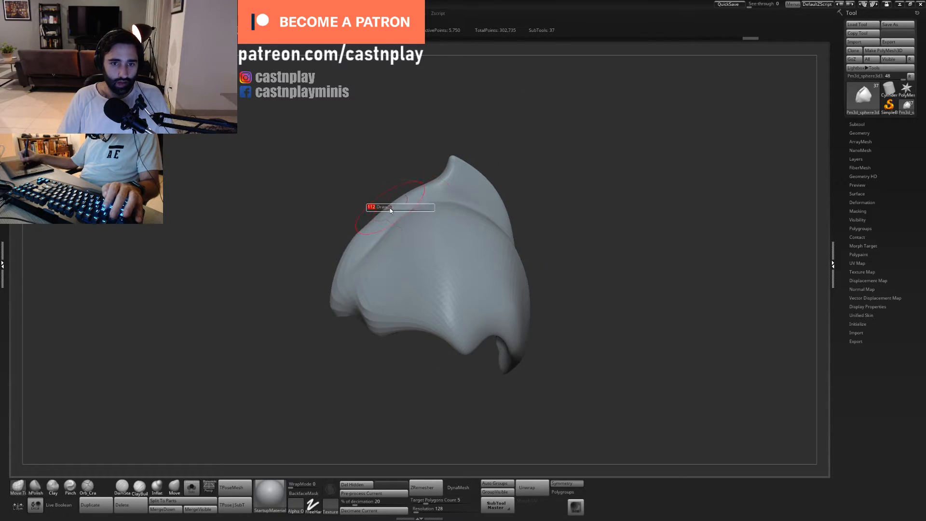
pyautogui.moveTo(390, 209)
pyautogui.mouseDown()
pyautogui.moveTo(380, 205)
pyautogui.moveTo(364, 222)
pyautogui.mouseUp()
pyautogui.press('s')
pyautogui.hotkey('ctrl', 'z')
pyautogui.press('s')
pyautogui.moveTo(371, 186)
pyautogui.mouseDown()
pyautogui.moveTo(341, 210)
pyautogui.moveTo(366, 211)
pyautogui.moveTo(341, 238)
pyautogui.moveTo(343, 264)
pyautogui.moveTo(324, 277)
pyautogui.mouseUp()
pyautogui.press('s')
# - Deepen the crease between the side band, raised rim and dome with a resized Orb Cracks brush
pyautogui.press('5')
pyautogui.press('s')
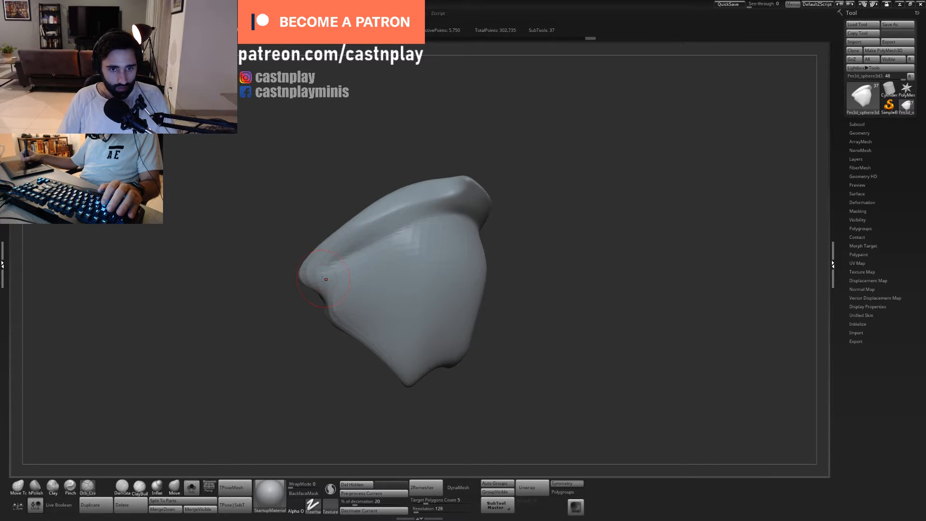
pyautogui.moveTo(546, 174); pyautogui.dragTo(526, 177)
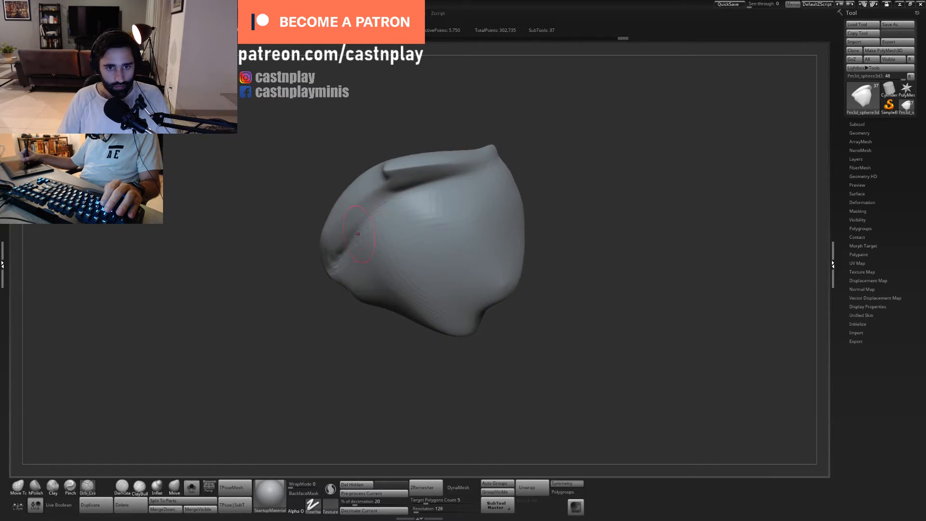
pyautogui.moveTo(390, 194); pyautogui.dragTo(434, 183)
pyautogui.moveTo(562, 145); pyautogui.dragTo(598, 161)
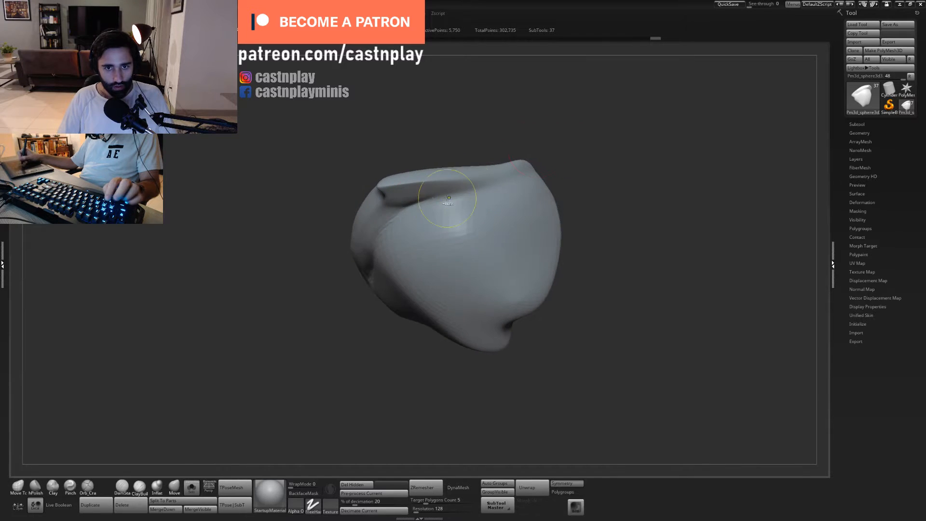
pyautogui.moveTo(410, 204)
pyautogui.mouseDown()
pyautogui.moveTo(498, 185)
pyautogui.moveTo(485, 190)
pyautogui.mouseUp()
pyautogui.moveTo(545, 155)
pyautogui.mouseDown()
pyautogui.moveTo(577, 153)
pyautogui.moveTo(572, 113)
pyautogui.moveTo(555, 147)
pyautogui.mouseUp()
# - Flatten the long outer face of the side band from the rim's corner to its lower end with hPolish
pyautogui.press('b')
pyautogui.press('h')
pyautogui.press('p')
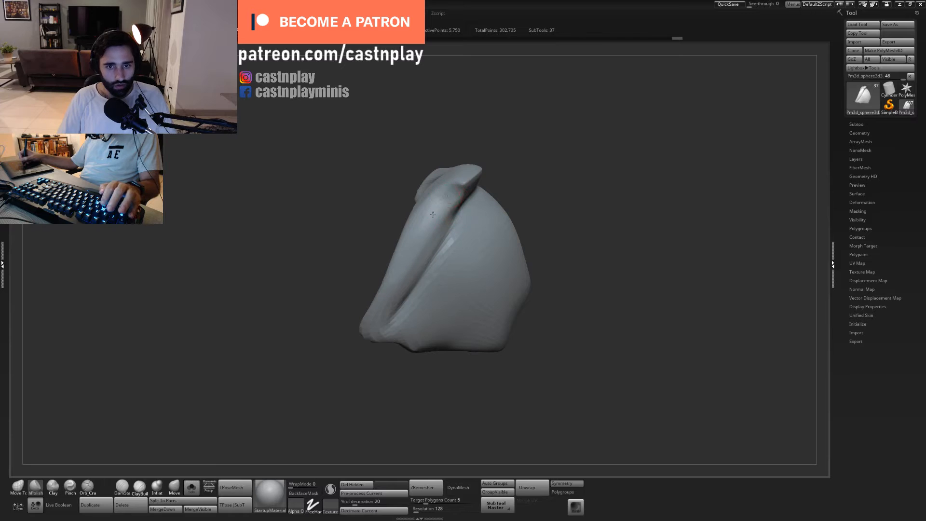
pyautogui.moveTo(432, 211)
pyautogui.mouseDown()
pyautogui.moveTo(446, 210)
pyautogui.moveTo(414, 244)
pyautogui.mouseUp()
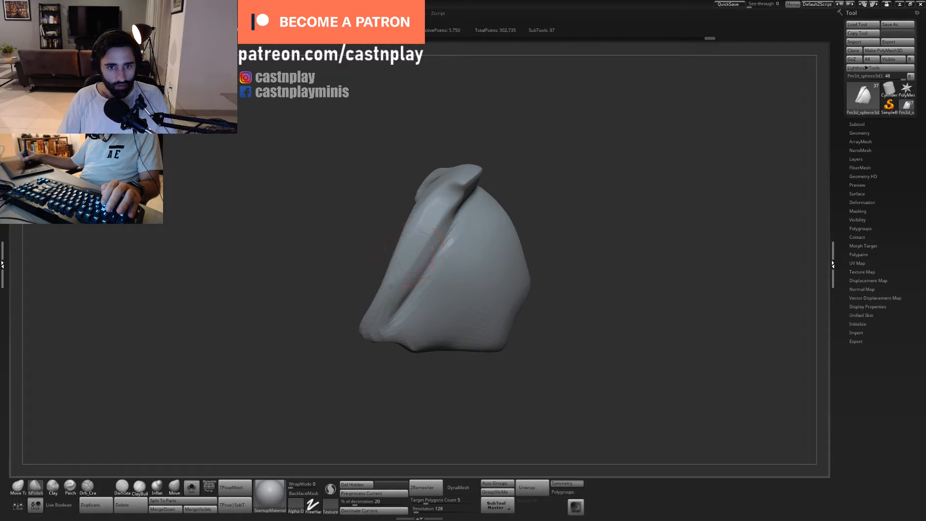
pyautogui.moveTo(390, 286); pyautogui.dragTo(422, 232)
pyautogui.moveTo(524, 152); pyautogui.dragTo(504, 167)
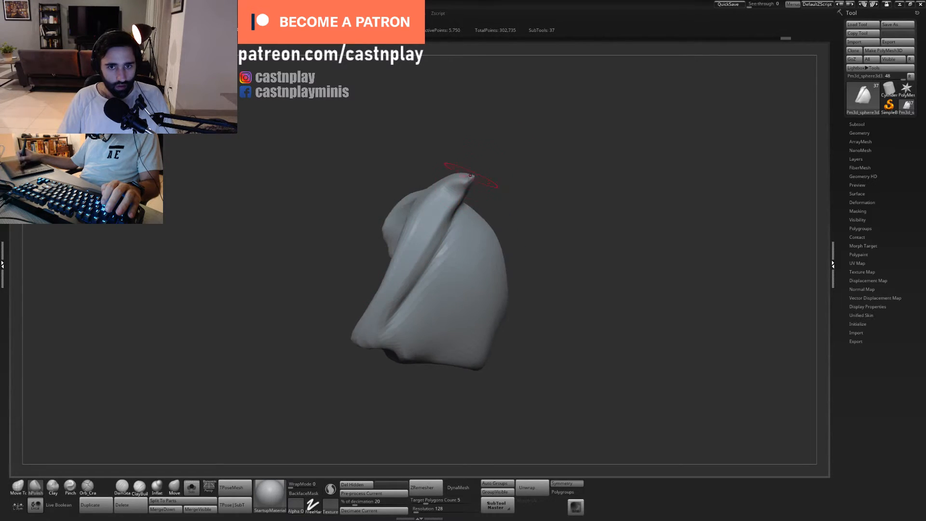
pyautogui.moveTo(448, 192); pyautogui.dragTo(429, 216)
pyautogui.moveTo(398, 285); pyautogui.dragTo(410, 243)
# - Polish the dome side of the crease and the lower band, and undo the last stroke
pyautogui.moveTo(512, 199)
pyautogui.mouseDown()
pyautogui.moveTo(531, 202)
pyautogui.moveTo(579, 179)
pyautogui.mouseUp()
pyautogui.moveTo(559, 91)
pyautogui.keyDown('alt'); pyautogui.mouseDown()
pyautogui.moveTo(537, 134)
pyautogui.moveTo(516, 118)
pyautogui.mouseUp(); pyautogui.keyUp('alt')
pyautogui.moveTo(438, 254); pyautogui.dragTo(462, 208)
pyautogui.moveTo(363, 331)
pyautogui.mouseDown()
pyautogui.moveTo(361, 290)
pyautogui.moveTo(394, 314)
pyautogui.moveTo(420, 284)
pyautogui.mouseUp()
pyautogui.hotkey('ctrl', 'z')
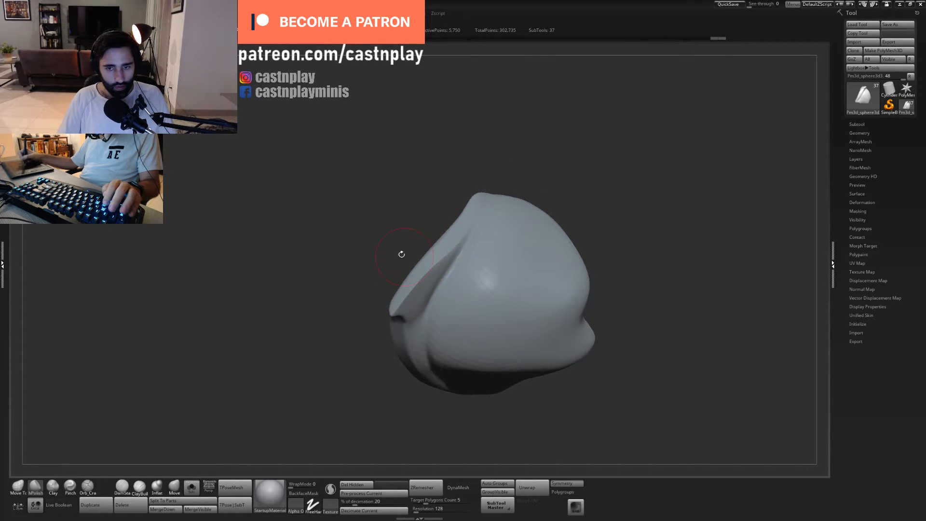
pyautogui.moveTo(401, 254)
pyautogui.mouseDown()
pyautogui.moveTo(510, 168)
pyautogui.moveTo(504, 148)
pyautogui.moveTo(500, 181)
pyautogui.mouseUp()
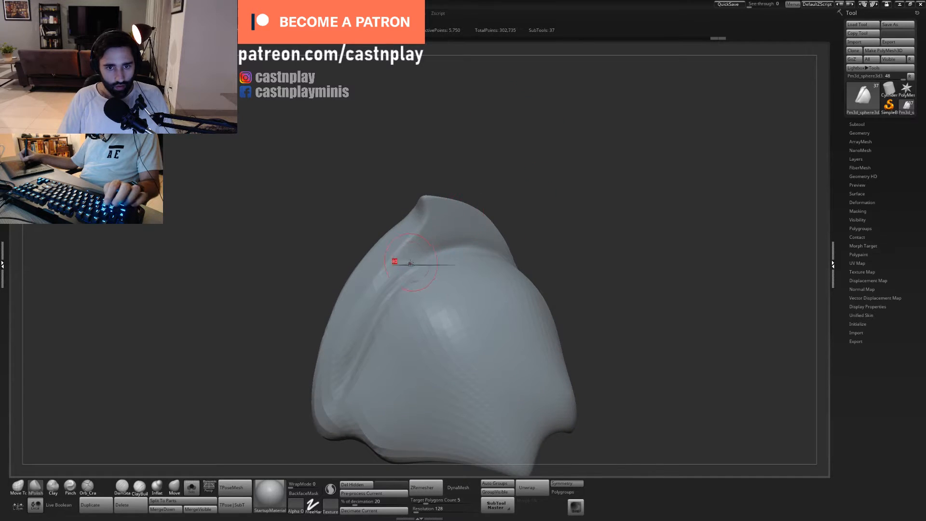
# - Tighten the crease between the side band and the dome along its length with the Pinch brush
pyautogui.press('b')
pyautogui.press('p')
pyautogui.press('i')
pyautogui.moveTo(395, 291); pyautogui.dragTo(399, 288)
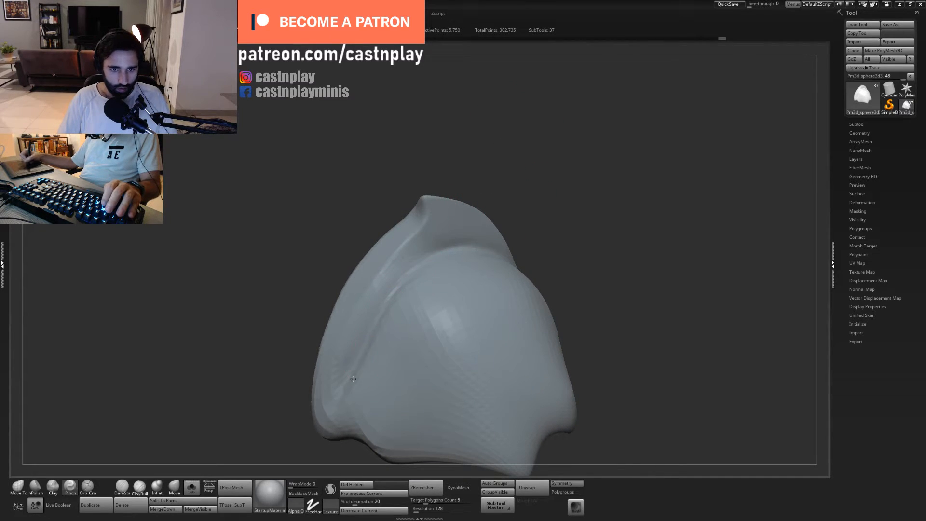
pyautogui.moveTo(353, 379); pyautogui.dragTo(349, 410)
pyautogui.moveTo(388, 296); pyautogui.dragTo(414, 275)
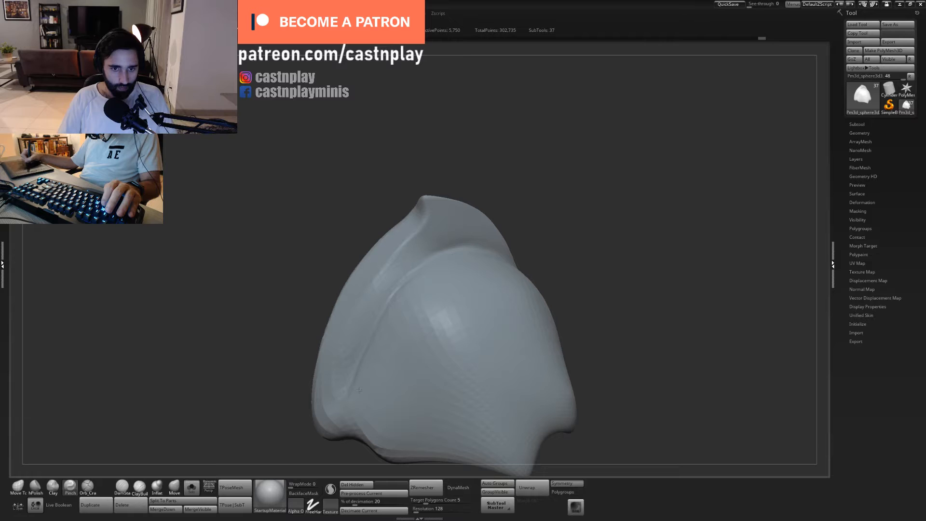
# - Finish pinching the lower crease between side band and dome, and nudge its edge with Move Topological
pyautogui.moveTo(359, 390); pyautogui.dragTo(359, 383)
pyautogui.press('b')
pyautogui.press('m')
pyautogui.press('t')
pyautogui.press('s')
pyautogui.moveTo(366, 346)
pyautogui.mouseDown()
pyautogui.moveTo(374, 346)
pyautogui.moveTo(361, 367)
pyautogui.moveTo(347, 353)
pyautogui.mouseUp()
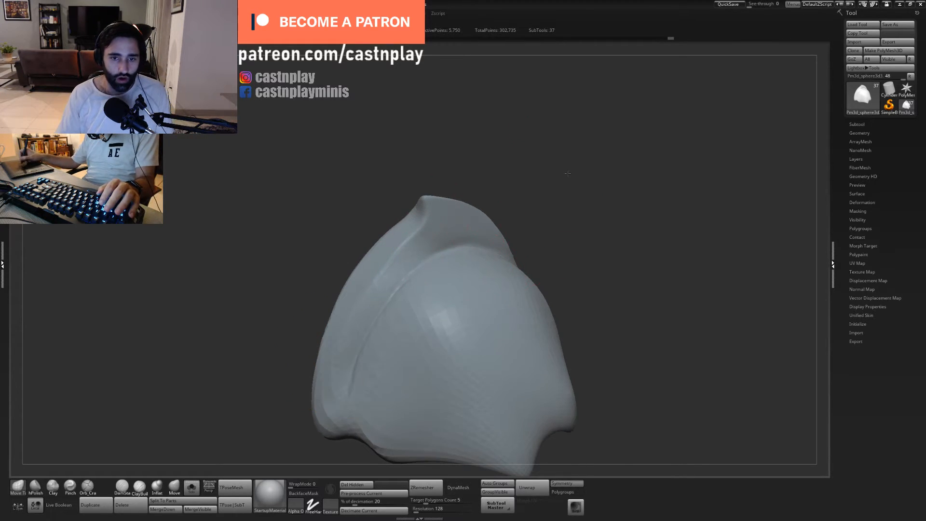
# - Sharpen the dome's upper edge where it meets the raised rim with two long Pinch strokes
pyautogui.moveTo(566, 173)
pyautogui.mouseDown()
pyautogui.moveTo(577, 202)
pyautogui.moveTo(597, 195)
pyautogui.moveTo(603, 208)
pyautogui.mouseUp()
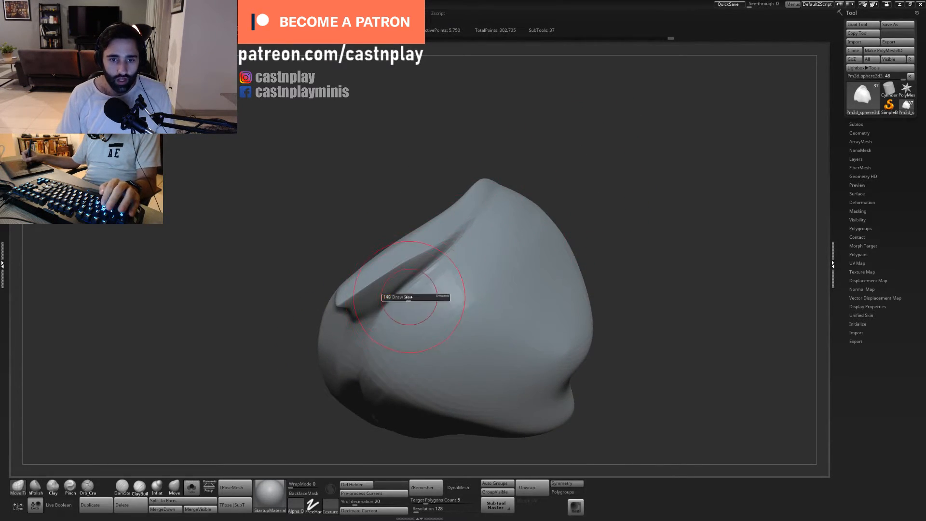
pyautogui.moveTo(585, 168); pyautogui.dragTo(561, 151)
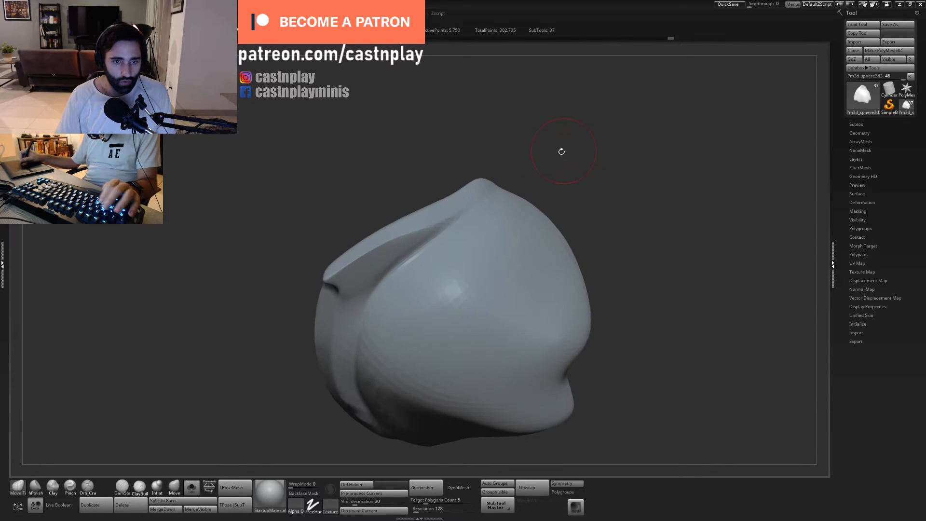
pyautogui.press('b')
pyautogui.press('p')
pyautogui.press('i')
pyautogui.moveTo(390, 280); pyautogui.dragTo(458, 221)
pyautogui.moveTo(398, 273); pyautogui.dragTo(486, 207)
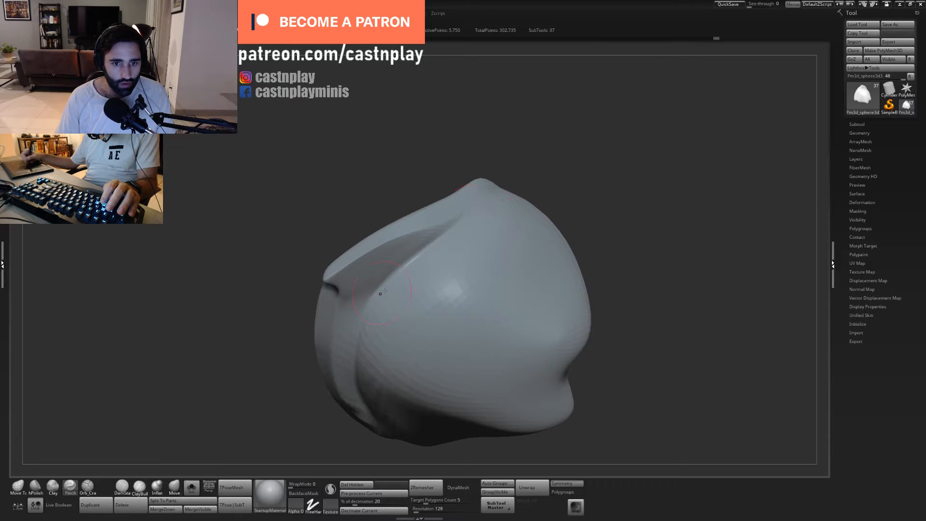
# - Reshape the side band and the adjoining lower dome with a resized Move Topological brush
pyautogui.moveTo(534, 145)
pyautogui.mouseDown()
pyautogui.moveTo(525, 154)
pyautogui.moveTo(533, 139)
pyautogui.moveTo(560, 165)
pyautogui.moveTo(500, 240)
pyautogui.mouseUp()
pyautogui.press('1')
pyautogui.press('s')
pyautogui.moveTo(402, 290); pyautogui.dragTo(394, 270)
pyautogui.press('s')
pyautogui.moveTo(378, 328); pyautogui.dragTo(352, 327)
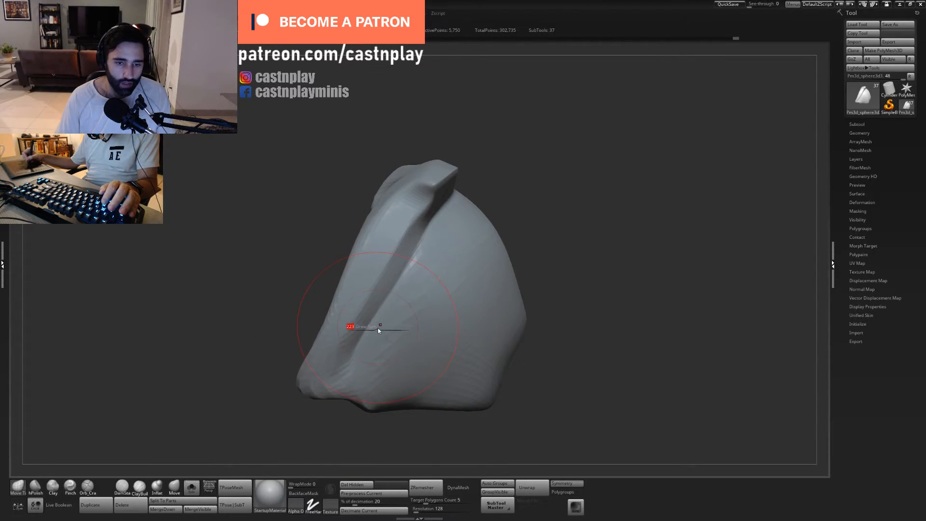
pyautogui.moveTo(357, 375); pyautogui.dragTo(354, 366)
pyautogui.moveTo(364, 333); pyautogui.dragTo(371, 334)
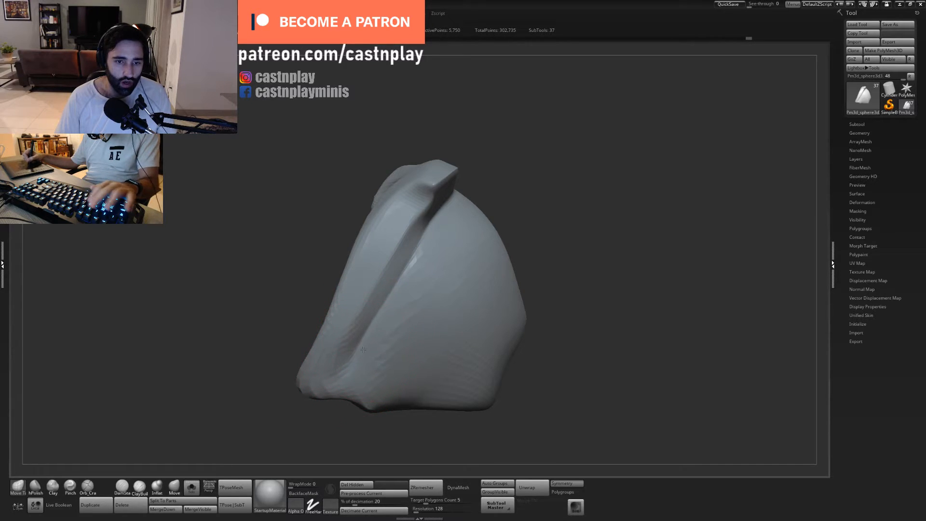
# - Carve the crease between side band and dome deeper along its full length with a resized Orb Cracks brush
pyautogui.press('5')
pyautogui.moveTo(418, 246); pyautogui.dragTo(409, 260)
pyautogui.moveTo(372, 322); pyautogui.dragTo(337, 379)
pyautogui.press('s')
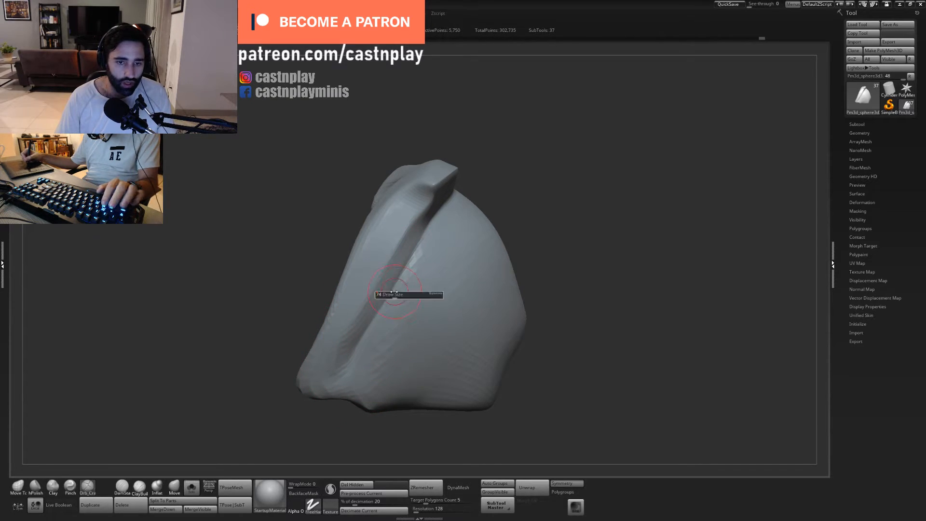
pyautogui.moveTo(418, 247)
pyautogui.mouseDown()
pyautogui.moveTo(335, 381)
pyautogui.moveTo(324, 419)
pyautogui.mouseUp()
pyautogui.moveTo(355, 359); pyautogui.dragTo(332, 392)
pyautogui.moveTo(347, 439); pyautogui.dragTo(402, 410)
pyautogui.keyDown('alt'); pyautogui.moveTo(403, 305); pyautogui.dragTo(456, 244, button='right'); pyautogui.keyUp('alt')
pyautogui.moveTo(376, 306); pyautogui.dragTo(486, 219)
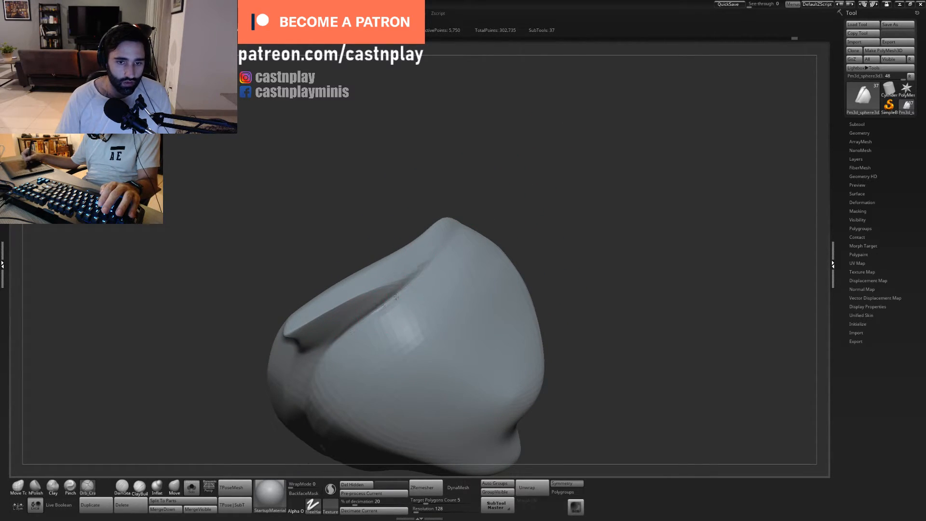
# - Smooth the raised rim and the dome surface beside its crease with hPolish
pyautogui.keyDown('alt'); pyautogui.moveTo(521, 191); pyautogui.dragTo(550, 141); pyautogui.keyUp('alt')
pyautogui.press('b')
pyautogui.press('h')
pyautogui.press('p')
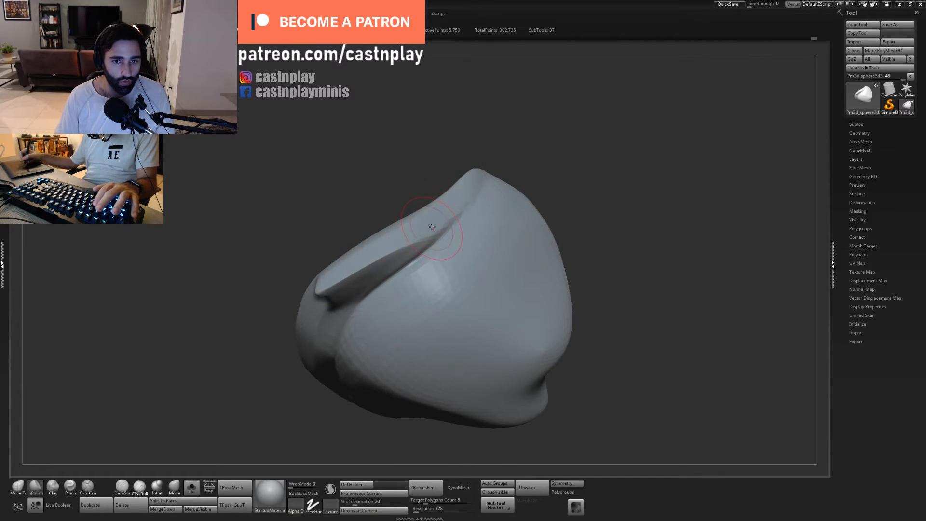
pyautogui.moveTo(419, 242); pyautogui.dragTo(423, 240)
pyautogui.moveTo(504, 144); pyautogui.dragTo(540, 133)
pyautogui.moveTo(458, 221)
pyautogui.mouseDown()
pyautogui.moveTo(427, 237)
pyautogui.moveTo(468, 206)
pyautogui.moveTo(392, 248)
pyautogui.mouseUp()
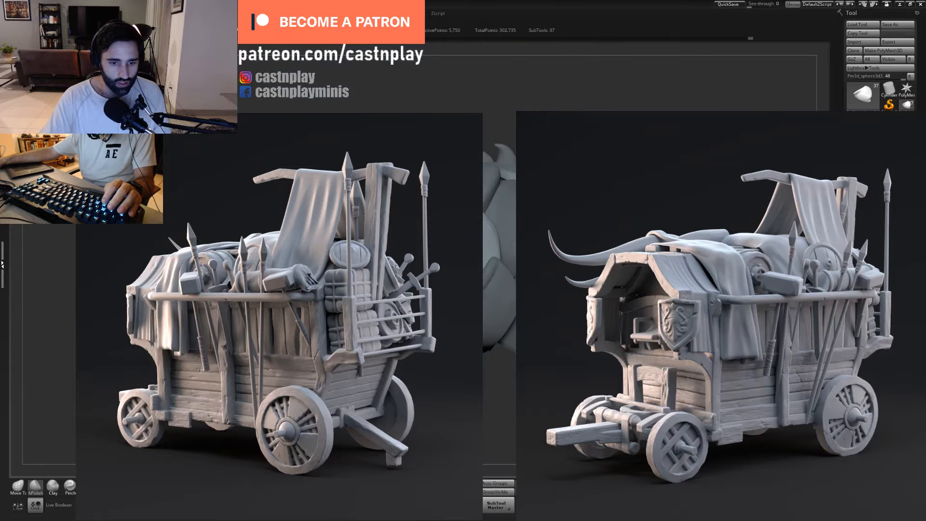
# - Bring the whole bust into view and examine the shoulder armour's shapes from several angles
pyautogui.moveTo(505, 382)
pyautogui.mouseDown(button='right')
pyautogui.moveTo(537, 253)
pyautogui.moveTo(501, 338)
pyautogui.mouseUp(button='right')
pyautogui.press('1')
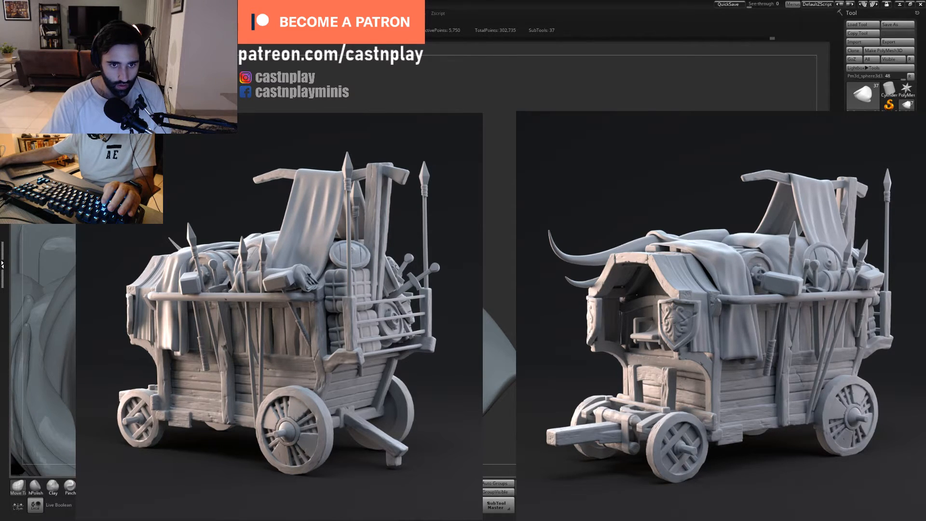
pyautogui.press('f')
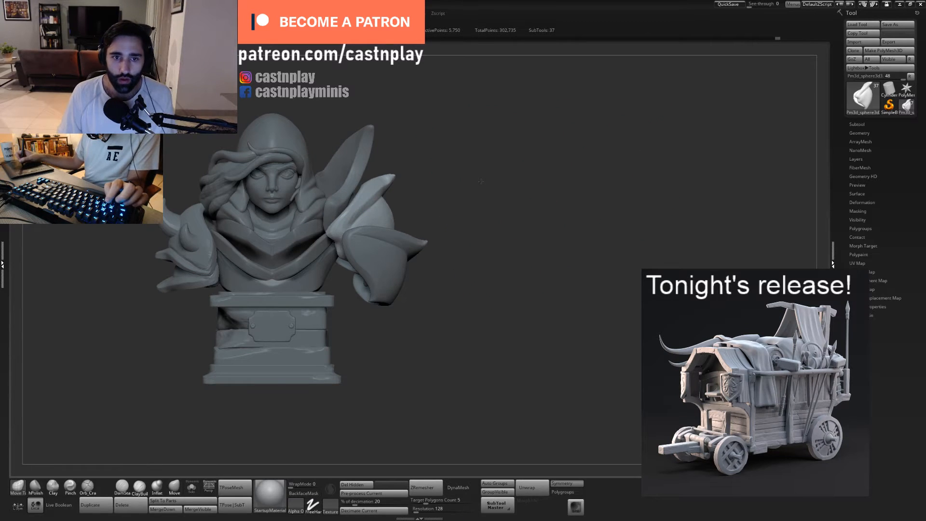
pyautogui.moveTo(483, 180)
pyautogui.mouseDown()
pyautogui.moveTo(529, 170)
pyautogui.moveTo(505, 159)
pyautogui.moveTo(495, 170)
pyautogui.moveTo(467, 165)
pyautogui.mouseUp()
pyautogui.moveTo(505, 266); pyautogui.dragTo(502, 263)
pyautogui.moveTo(553, 238)
pyautogui.keyDown('alt'); pyautogui.mouseDown()
pyautogui.moveTo(498, 213)
pyautogui.moveTo(499, 188)
pyautogui.mouseUp(); pyautogui.keyUp('alt')
pyautogui.moveTo(512, 162); pyautogui.dragTo(500, 161)
# - Try to reshape the torso plate's side edge beneath the large pauldron with Move Topological, and undo the attempts
pyautogui.keyDown('alt'); pyautogui.click(402, 224); pyautogui.keyUp('alt')
pyautogui.moveTo(473, 260)
pyautogui.keyDown('shift'); pyautogui.mouseDown()
pyautogui.moveTo(449, 259)
pyautogui.moveTo(491, 283)
pyautogui.moveTo(493, 301)
pyautogui.mouseUp(); pyautogui.keyUp('shift')
pyautogui.press('s')
pyautogui.click(415, 234)
pyautogui.moveTo(417, 223)
pyautogui.mouseDown()
pyautogui.moveTo(402, 240)
pyautogui.moveTo(402, 214)
pyautogui.moveTo(409, 217)
pyautogui.mouseUp()
pyautogui.hotkey('ctrl', 'z')
pyautogui.hotkey('ctrl', 'z')
pyautogui.hotkey('ctrl', 'z')
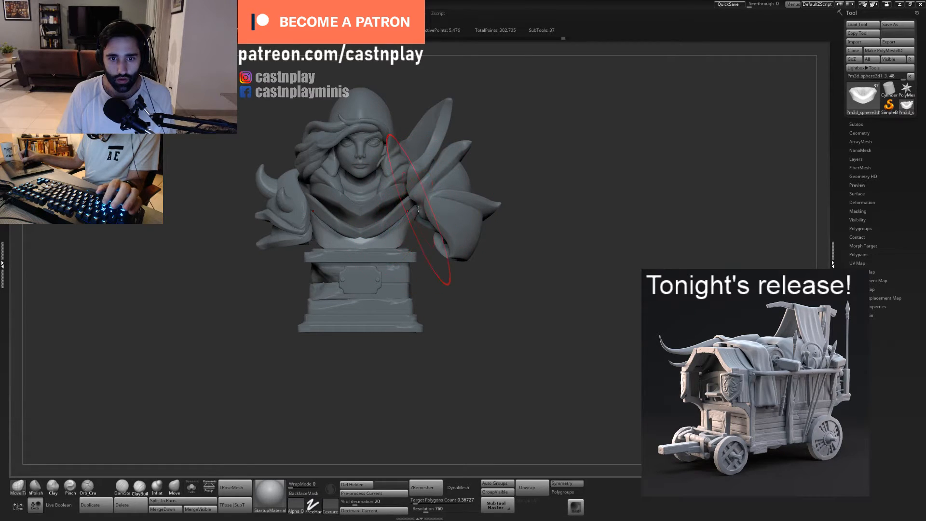
# - Nudge the side of the back plate and the inner torso piece beneath it with Move Topological
pyautogui.moveTo(416, 209); pyautogui.dragTo(251, 212, button='right')
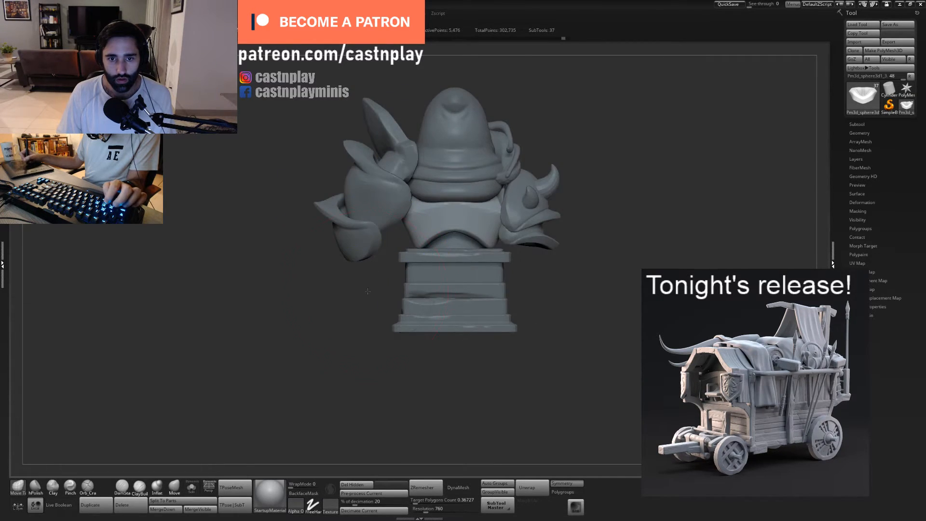
pyautogui.keyDown('ctrl'); pyautogui.moveTo(367, 164); pyautogui.dragTo(393, 217, button='right'); pyautogui.keyUp('ctrl')
pyautogui.moveTo(404, 243); pyautogui.dragTo(414, 241)
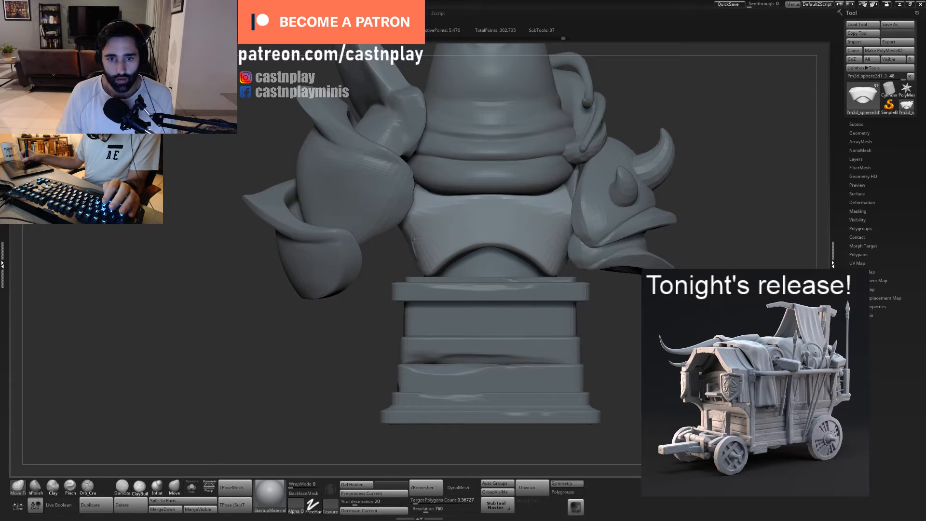
pyautogui.keyDown('alt'); pyautogui.click(461, 260); pyautogui.keyUp('alt')
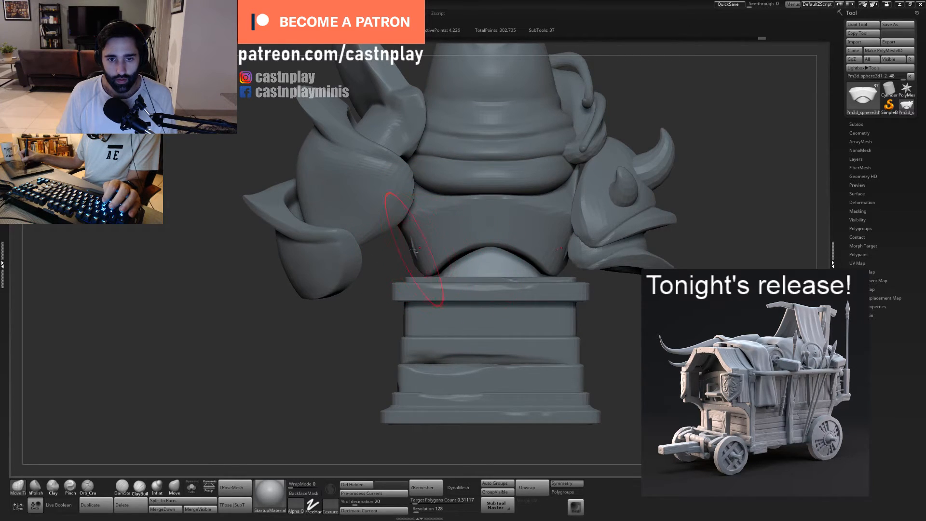
pyautogui.moveTo(415, 247); pyautogui.dragTo(418, 248, button='right')
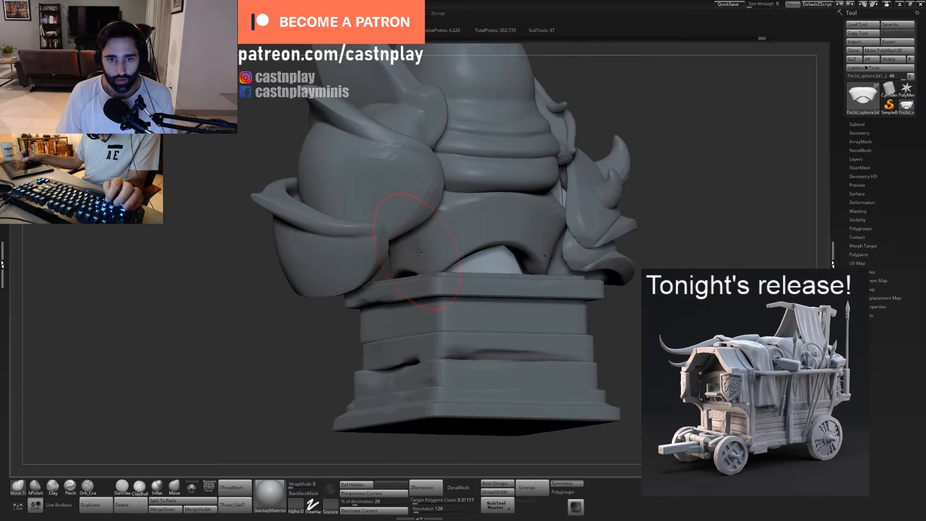
# - Tuck the collar piece's sliver behind the back plate's side below the pauldron with a resized Move Topological brush
pyautogui.keyDown('alt'); pyautogui.click(418, 248); pyautogui.keyUp('alt')
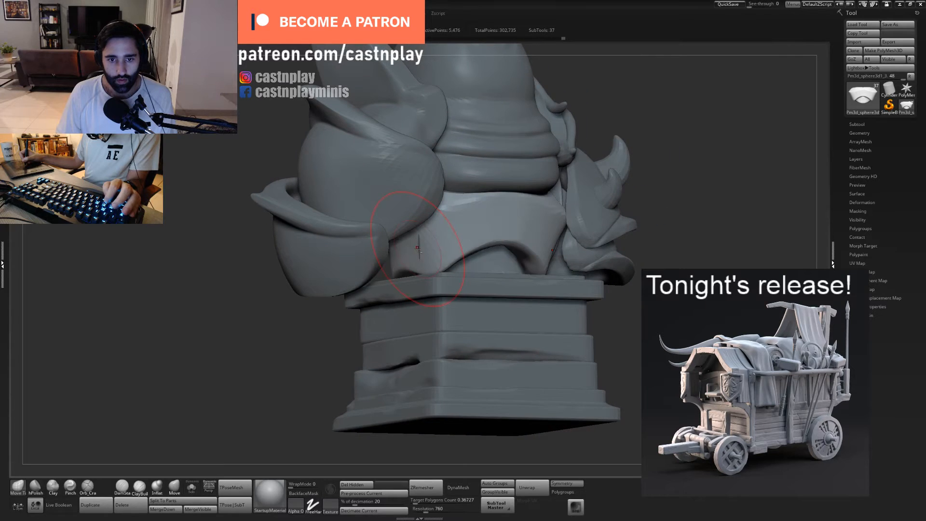
pyautogui.keyDown('alt'); pyautogui.click(471, 262); pyautogui.keyUp('alt')
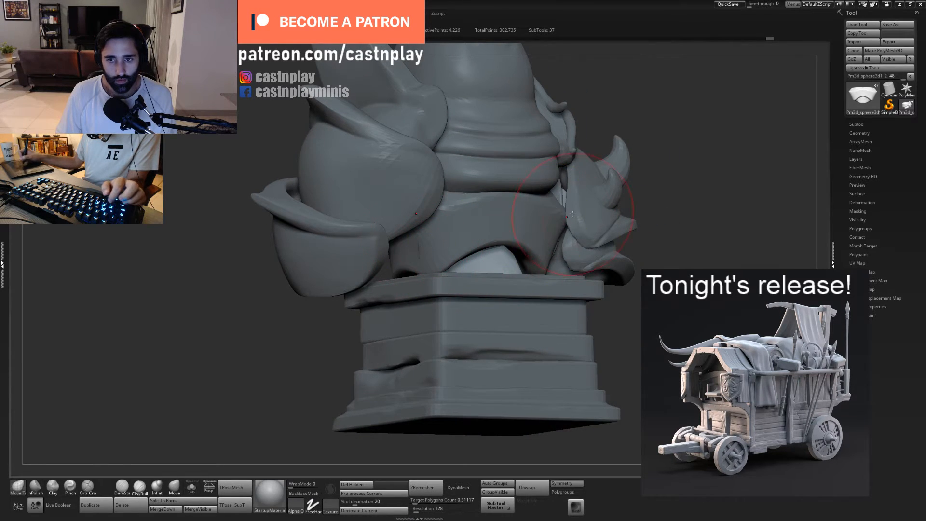
pyautogui.keyDown('alt'); pyautogui.click(421, 248); pyautogui.keyUp('alt')
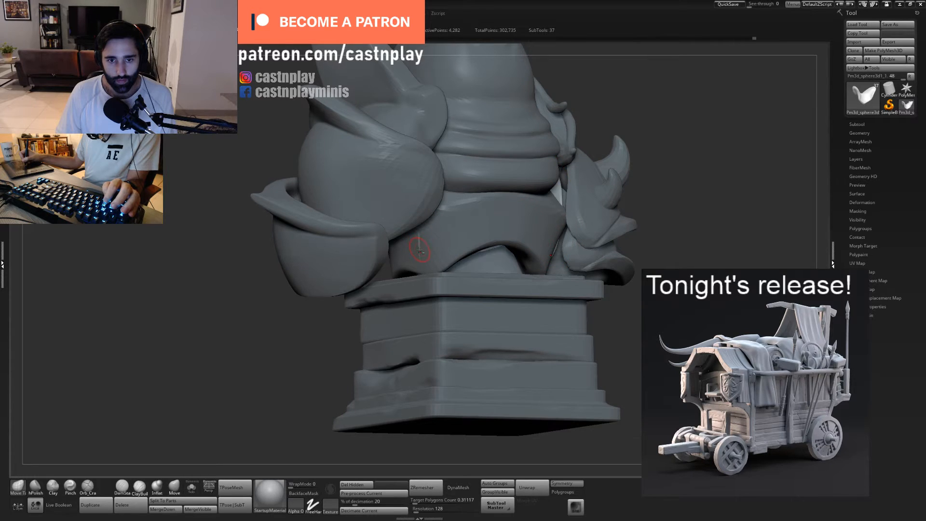
pyautogui.press('s')
pyautogui.moveTo(424, 246); pyautogui.dragTo(430, 246)
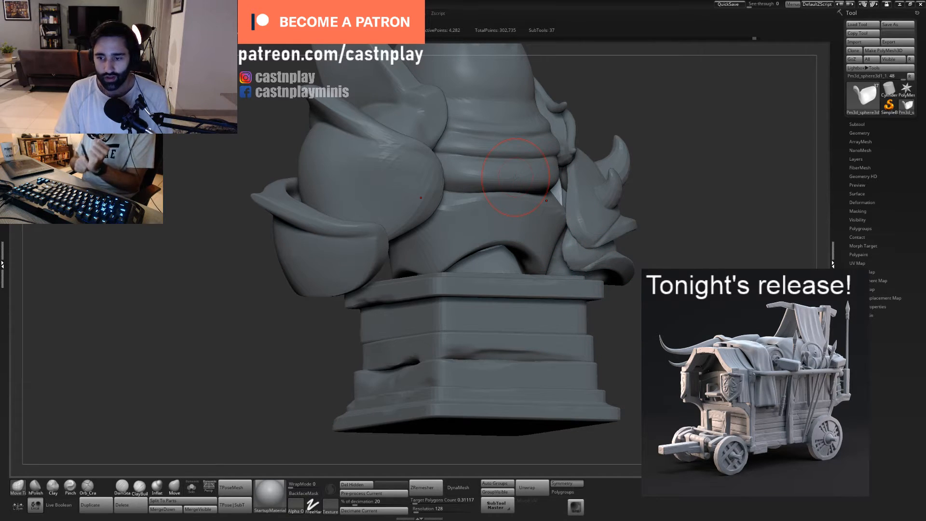
# - Rough up the front corner of the pedestal's lower stone slab with a resized ClayBuildup brush
pyautogui.keyDown('shift'); pyautogui.moveTo(351, 334); pyautogui.dragTo(487, 338); pyautogui.keyUp('shift')
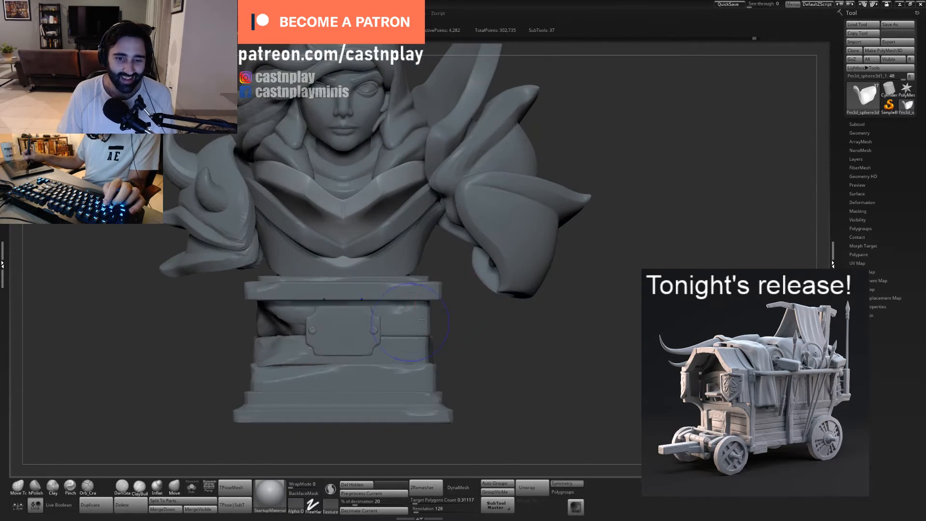
pyautogui.moveTo(487, 373)
pyautogui.keyDown('alt'); pyautogui.mouseDown()
pyautogui.moveTo(548, 329)
pyautogui.moveTo(488, 330)
pyautogui.mouseUp(); pyautogui.keyUp('alt')
pyautogui.keyDown('alt'); pyautogui.click(491, 328); pyautogui.keyUp('alt')
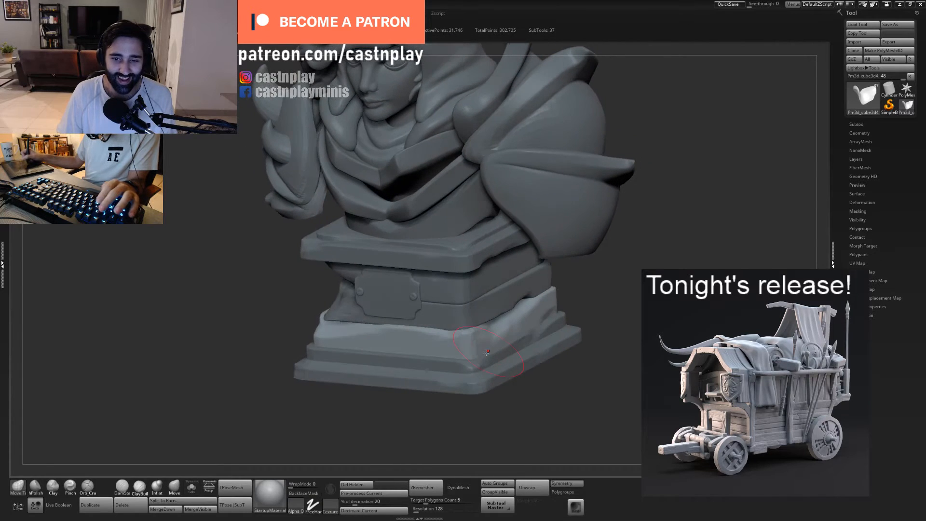
pyautogui.click(139, 487)
pyautogui.press('s')
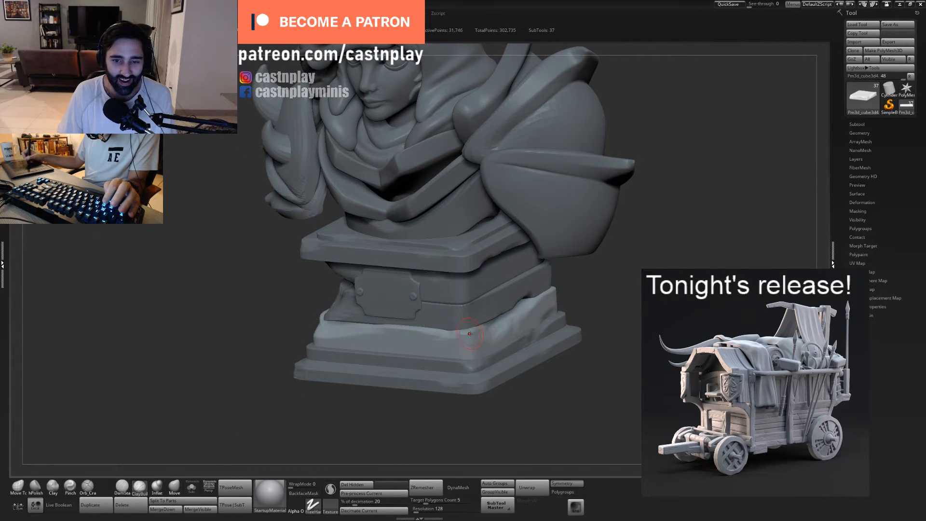
pyautogui.click(478, 332)
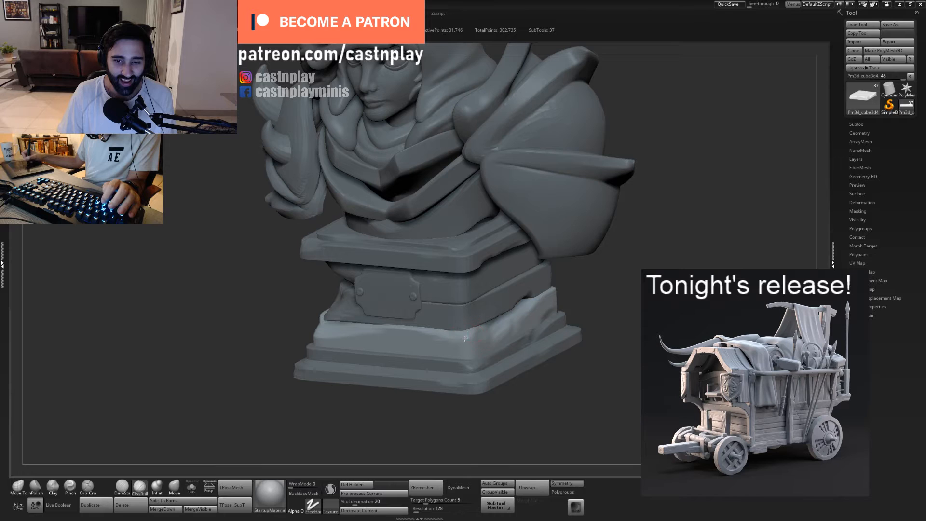
pyautogui.press('s')
pyautogui.click(466, 338)
# - Cut small cracks into the lower slab's front corner and adjoining side face with a resized Orb Cracks brush
pyautogui.click(88, 487)
pyautogui.press('s')
pyautogui.click(471, 359)
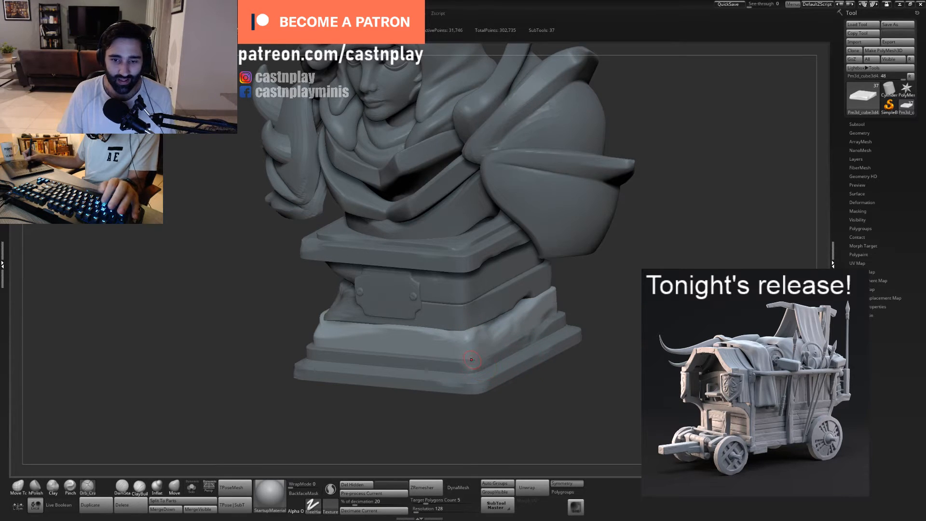
pyautogui.moveTo(509, 417)
pyautogui.keyDown('alt'); pyautogui.mouseDown()
pyautogui.moveTo(529, 405)
pyautogui.moveTo(504, 407)
pyautogui.mouseUp(); pyautogui.keyUp('alt')
pyautogui.press('s')
pyautogui.click(512, 338)
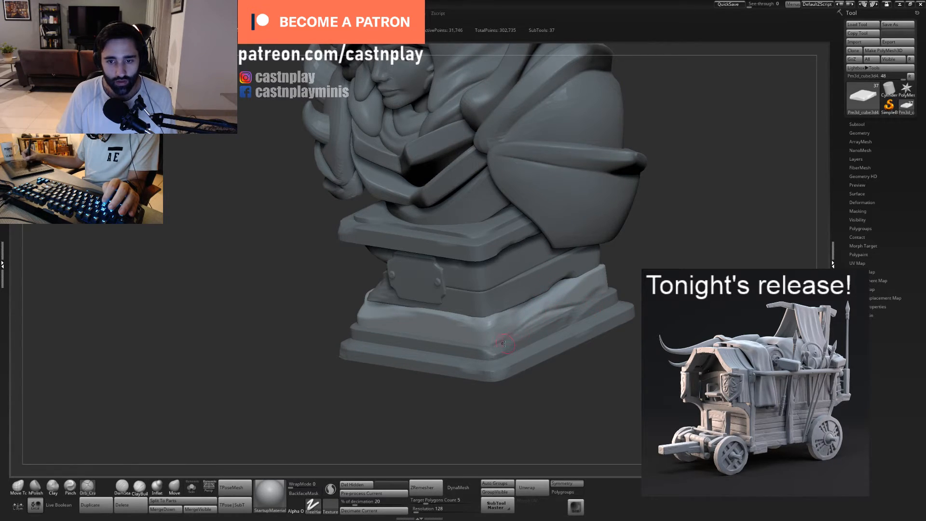
# - Carve long diagonal cracks across the lower slab's side face with Orb Cracks, undoing one stray stroke
pyautogui.moveTo(504, 343); pyautogui.dragTo(546, 320)
pyautogui.moveTo(563, 323); pyautogui.dragTo(544, 309, button='right')
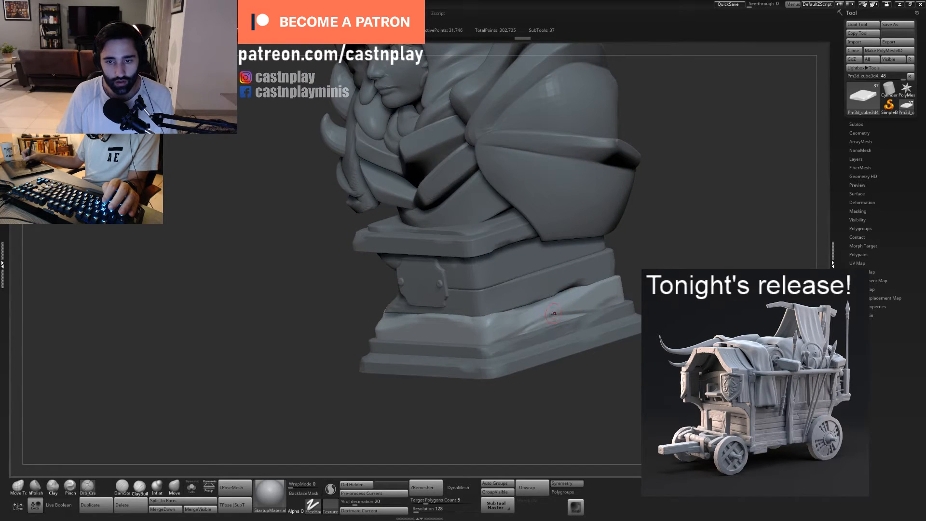
pyautogui.moveTo(571, 303); pyautogui.dragTo(558, 312)
pyautogui.hotkey('ctrl', 'z')
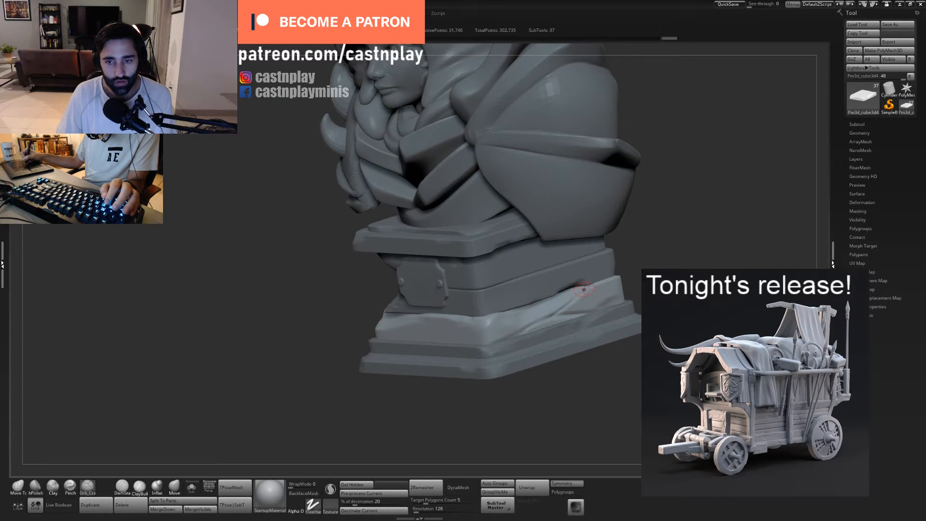
pyautogui.moveTo(616, 274); pyautogui.dragTo(605, 295, button='right')
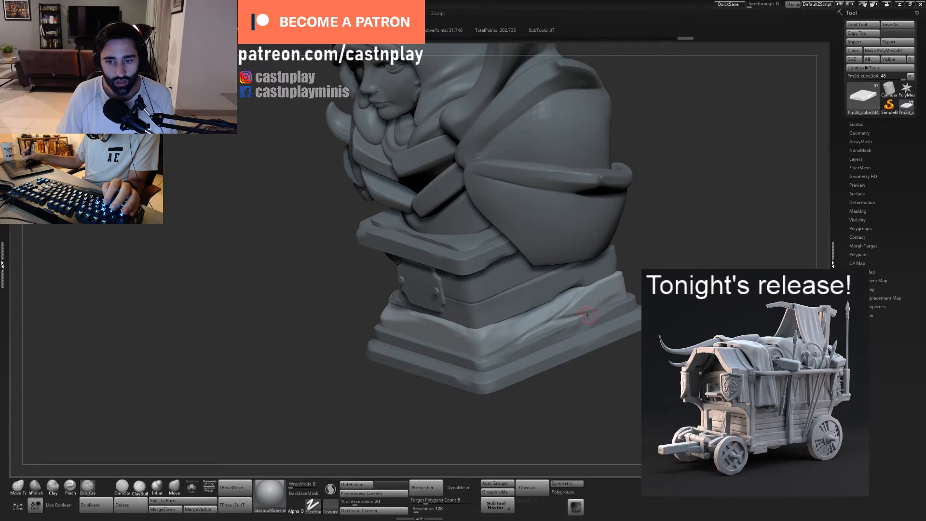
# - Flatten the stone planes around the cracks on the lower slab's side face with hPolish
pyautogui.moveTo(527, 403); pyautogui.dragTo(588, 335, button='right')
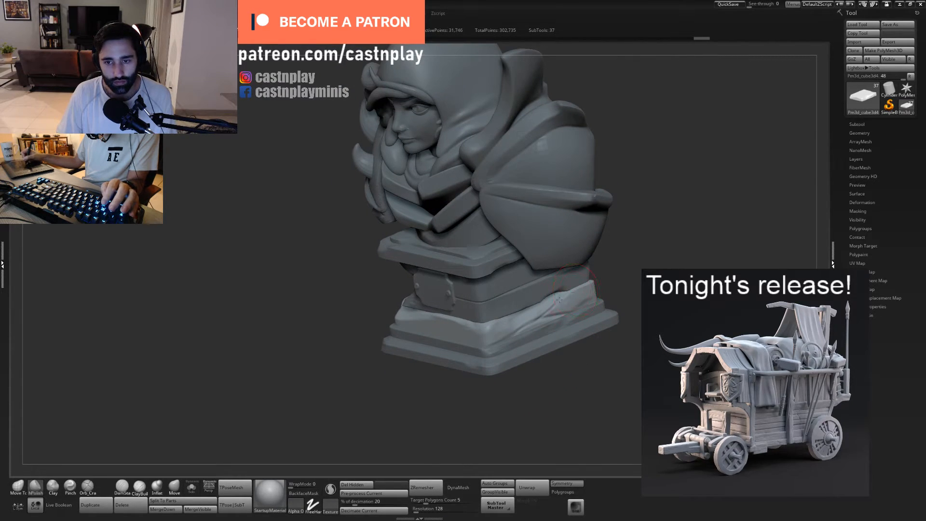
pyautogui.moveTo(558, 311)
pyautogui.mouseDown()
pyautogui.moveTo(538, 316)
pyautogui.moveTo(569, 316)
pyautogui.moveTo(532, 316)
pyautogui.mouseUp()
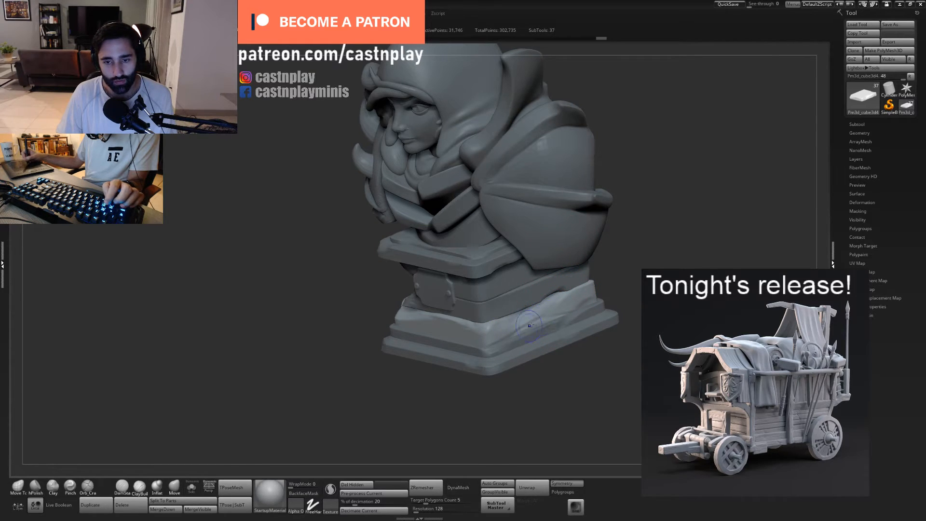
# - Select the pedestal's middle stone slab and roughen its front face and lower edge with ClayBuildup
pyautogui.moveTo(549, 397); pyautogui.dragTo(576, 411, button='right')
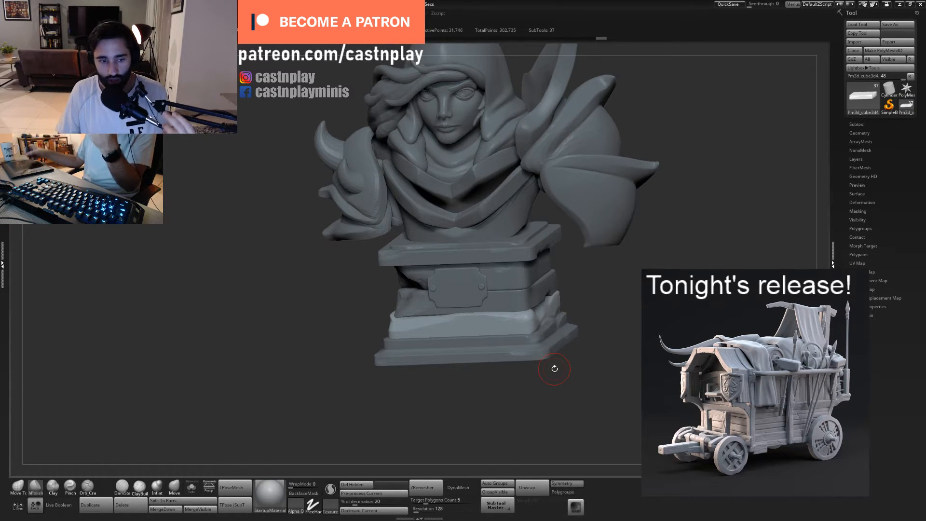
pyautogui.moveTo(471, 394); pyautogui.dragTo(499, 382, button='right')
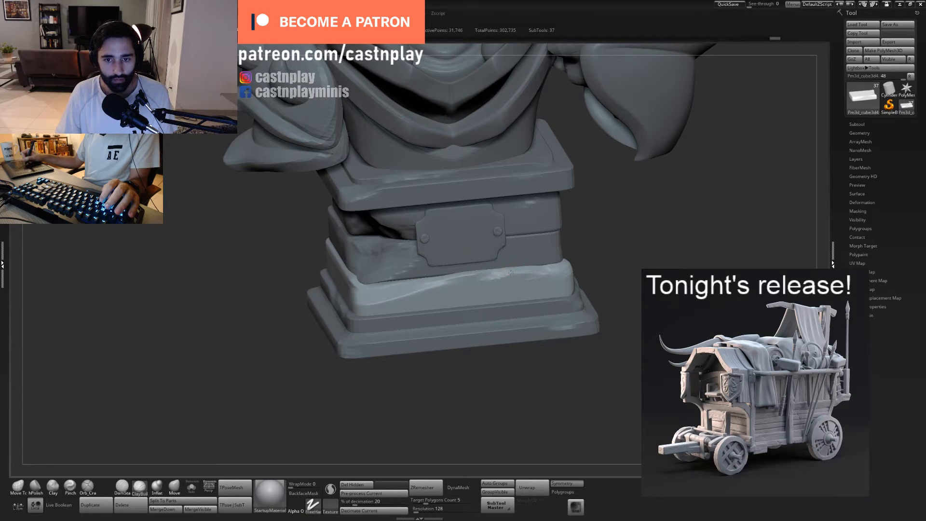
pyautogui.keyDown('alt'); pyautogui.click(540, 250); pyautogui.keyUp('alt')
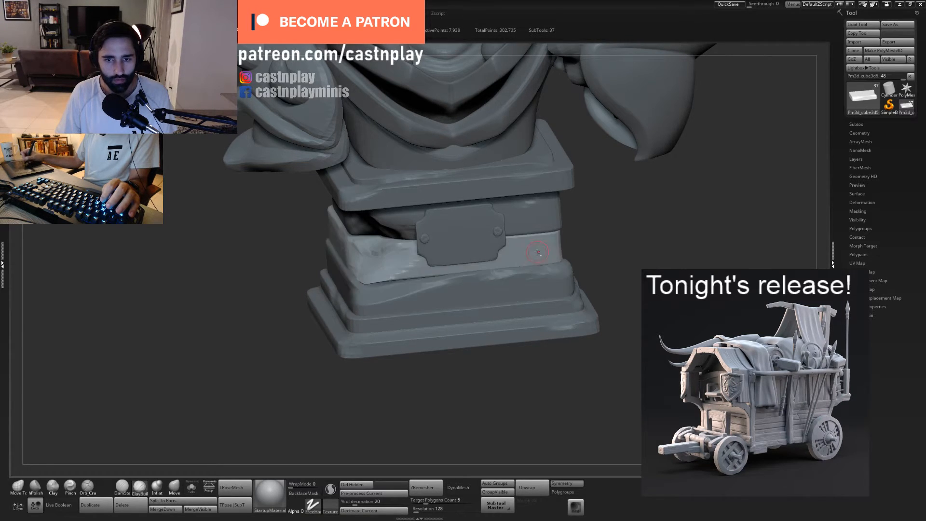
pyautogui.moveTo(598, 251); pyautogui.dragTo(533, 276)
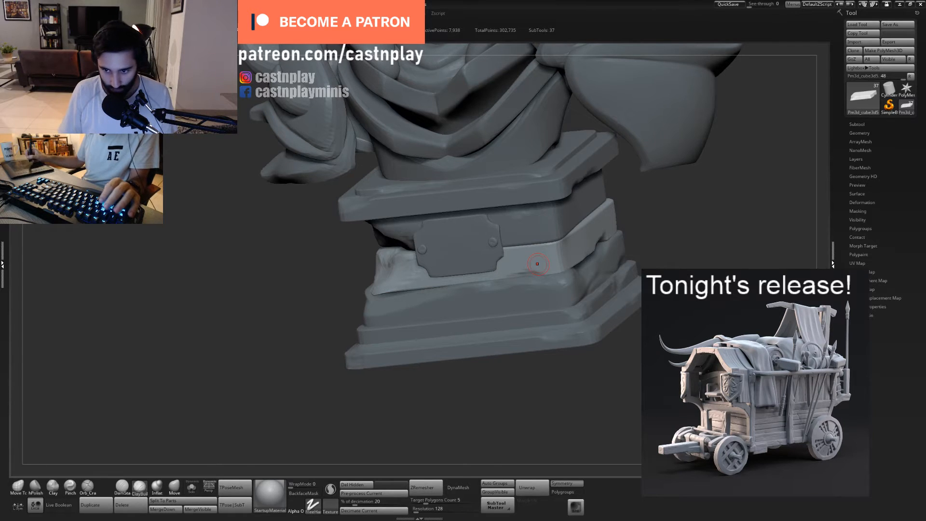
pyautogui.moveTo(543, 392); pyautogui.dragTo(515, 262)
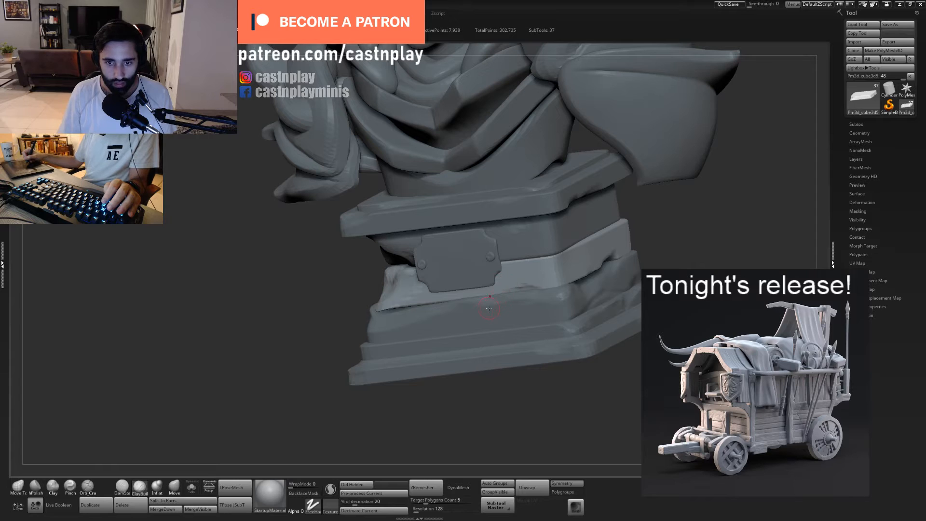
pyautogui.moveTo(398, 405)
pyautogui.mouseDown()
pyautogui.moveTo(388, 312)
pyautogui.moveTo(371, 309)
pyautogui.mouseUp()
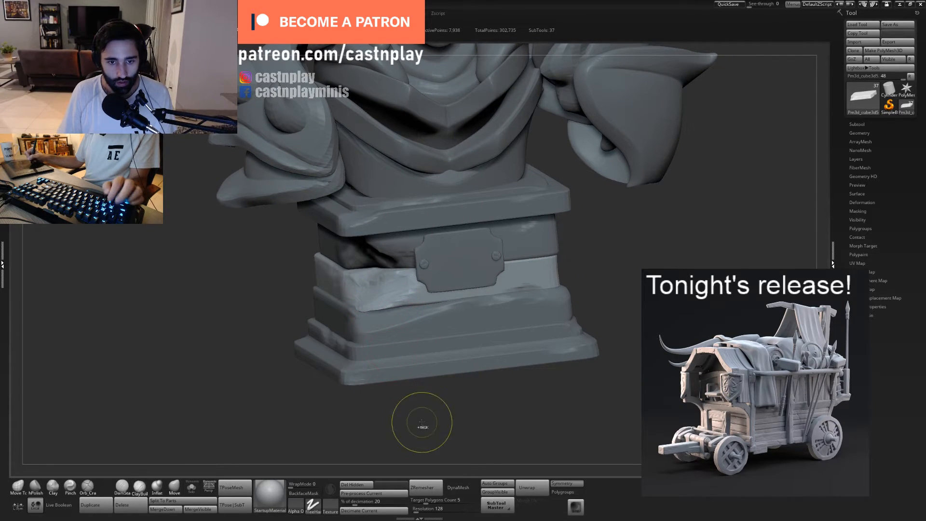
# - Reshape the middle slab's broken front corner and its side profile with an enlarged Move Topological brush
pyautogui.moveTo(422, 423)
pyautogui.mouseDown()
pyautogui.moveTo(366, 301)
pyautogui.moveTo(382, 281)
pyautogui.mouseUp()
pyautogui.keyDown('shift'); pyautogui.moveTo(466, 337); pyautogui.dragTo(385, 320); pyautogui.keyUp('shift')
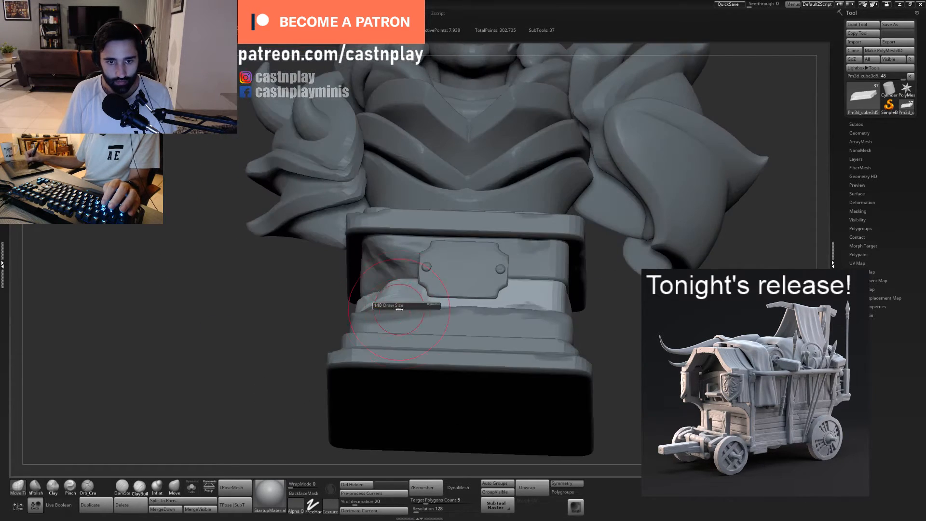
pyautogui.moveTo(324, 335); pyautogui.dragTo(375, 326)
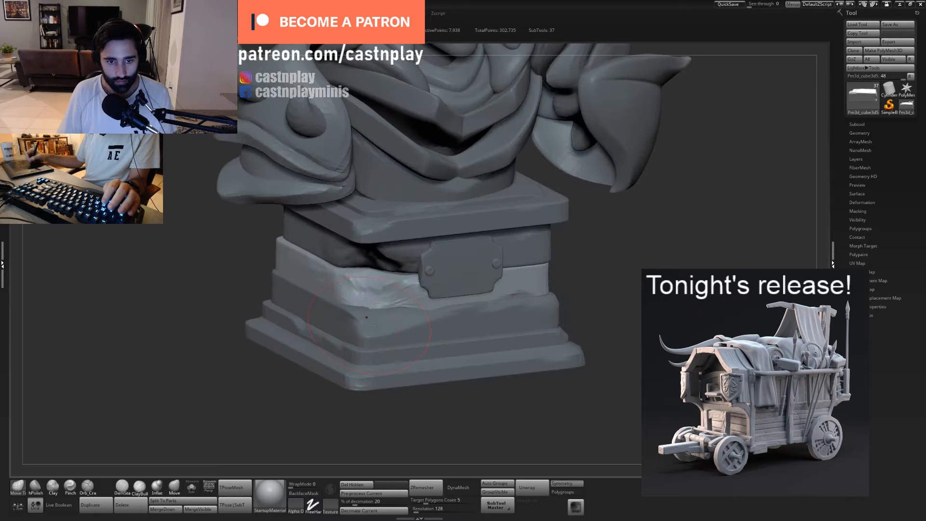
pyautogui.moveTo(380, 268); pyautogui.dragTo(381, 264)
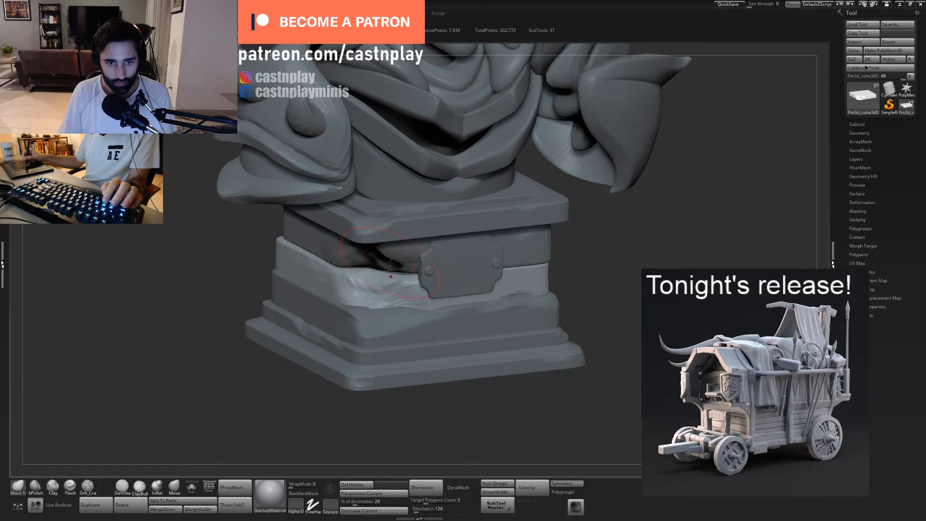
pyautogui.moveTo(402, 271)
pyautogui.mouseDown(button='right')
pyautogui.moveTo(377, 294)
pyautogui.moveTo(393, 254)
pyautogui.moveTo(544, 317)
pyautogui.moveTo(709, 277)
pyautogui.moveTo(434, 296)
pyautogui.mouseUp(button='right')
pyautogui.press('f')
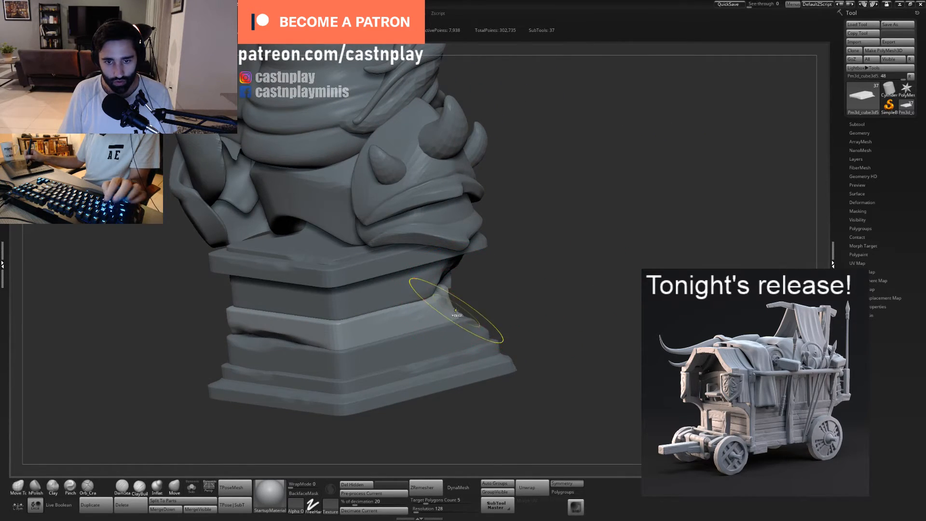
pyautogui.moveTo(455, 310); pyautogui.dragTo(461, 290)
pyautogui.moveTo(516, 301)
pyautogui.mouseDown(button='right')
pyautogui.moveTo(461, 323)
pyautogui.moveTo(457, 336)
pyautogui.mouseUp(button='right')
# - Adjust the chipped front corner of the upper stone slab with the Move Topological brush
pyautogui.keyDown('alt'); pyautogui.click(436, 284); pyautogui.keyUp('alt')
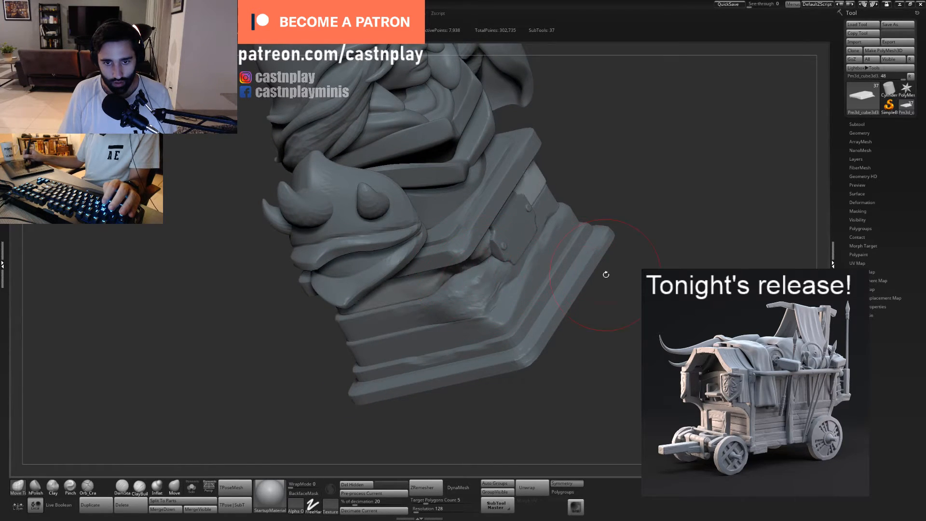
pyautogui.moveTo(606, 274); pyautogui.dragTo(479, 256, button='right')
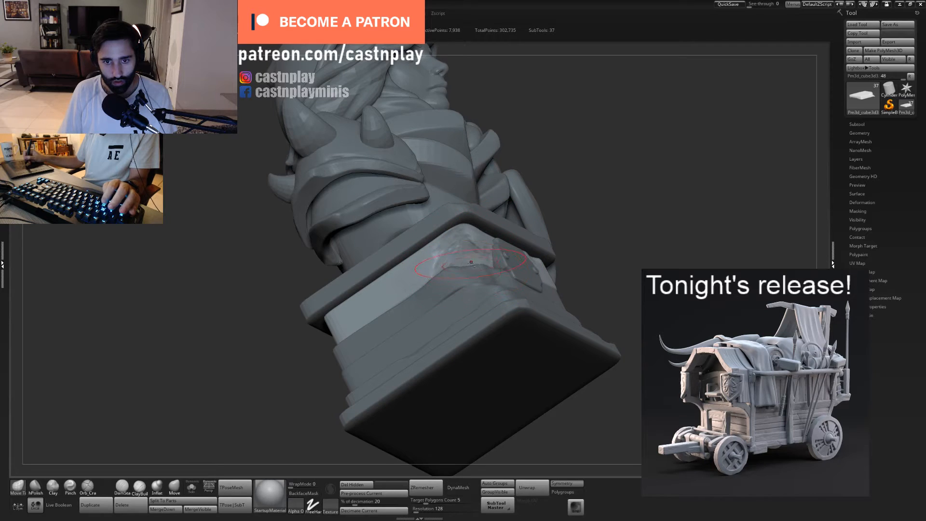
pyautogui.moveTo(472, 263); pyautogui.dragTo(468, 251)
pyautogui.moveTo(594, 223)
pyautogui.mouseDown(button='right')
pyautogui.moveTo(600, 241)
pyautogui.moveTo(475, 265)
pyautogui.moveTo(441, 251)
pyautogui.moveTo(404, 287)
pyautogui.moveTo(429, 303)
pyautogui.moveTo(566, 244)
pyautogui.moveTo(263, 398)
pyautogui.mouseUp(button='right')
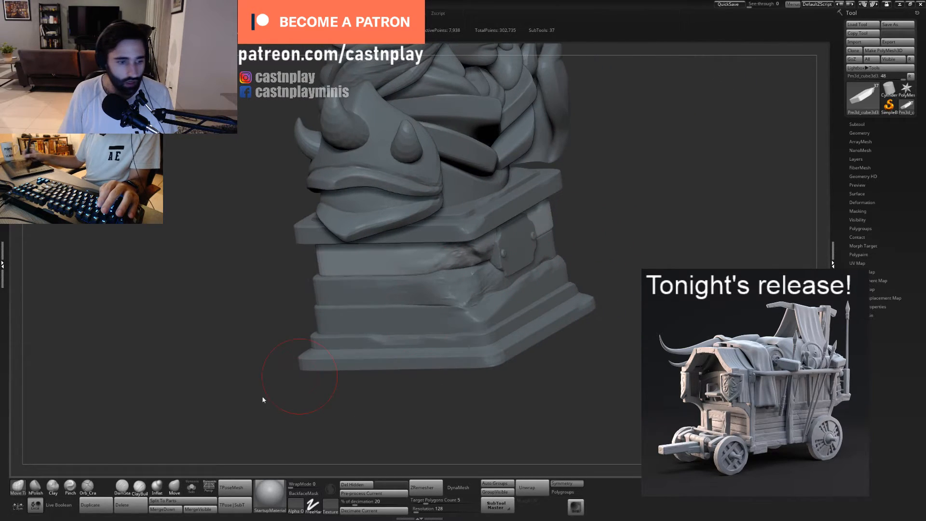
# - Carve a shallow chip into the lower edge of the upper slab's side face with ClayBuildup
pyautogui.moveTo(616, 208)
pyautogui.mouseDown(button='right')
pyautogui.moveTo(604, 241)
pyautogui.moveTo(640, 305)
pyautogui.moveTo(568, 275)
pyautogui.moveTo(525, 270)
pyautogui.mouseUp(button='right')
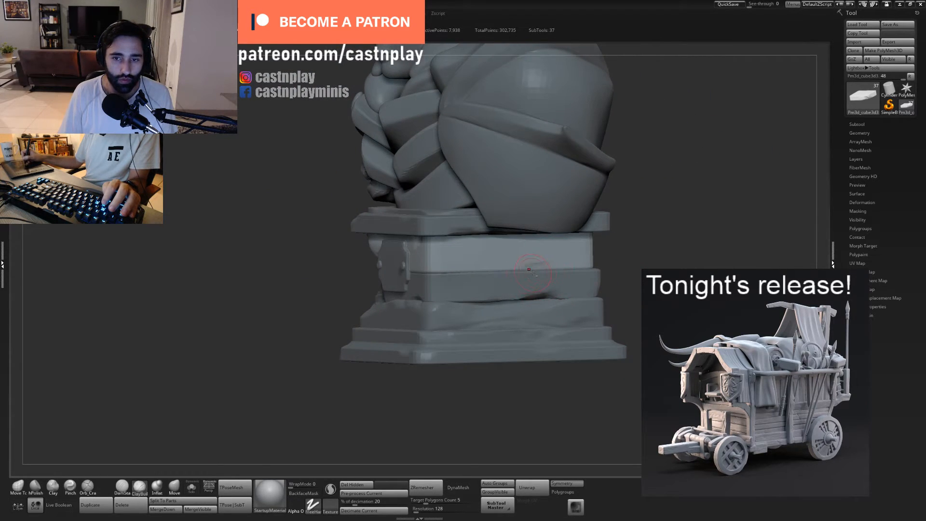
pyautogui.moveTo(529, 270)
pyautogui.mouseDown()
pyautogui.moveTo(492, 269)
pyautogui.moveTo(567, 270)
pyautogui.mouseUp()
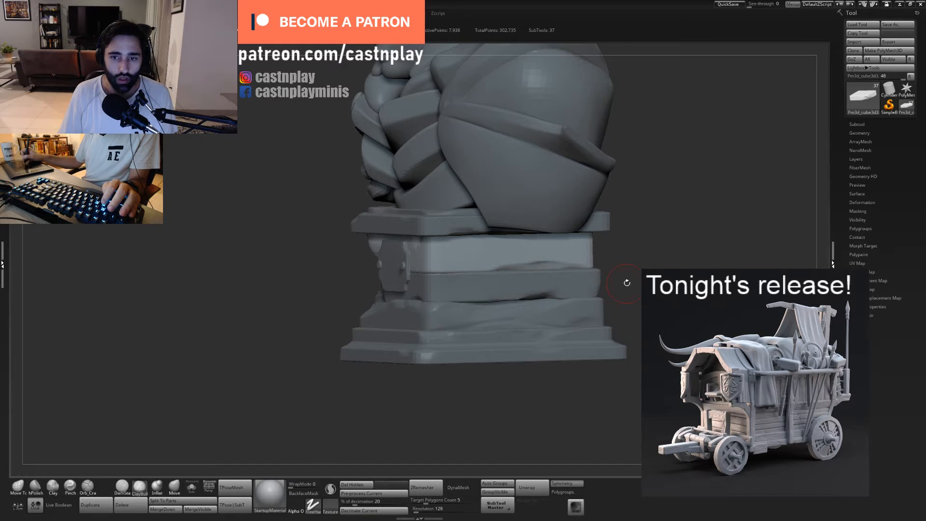
pyautogui.keyDown('ctrl'); pyautogui.moveTo(627, 283); pyautogui.dragTo(579, 308, button='right'); pyautogui.keyUp('ctrl')
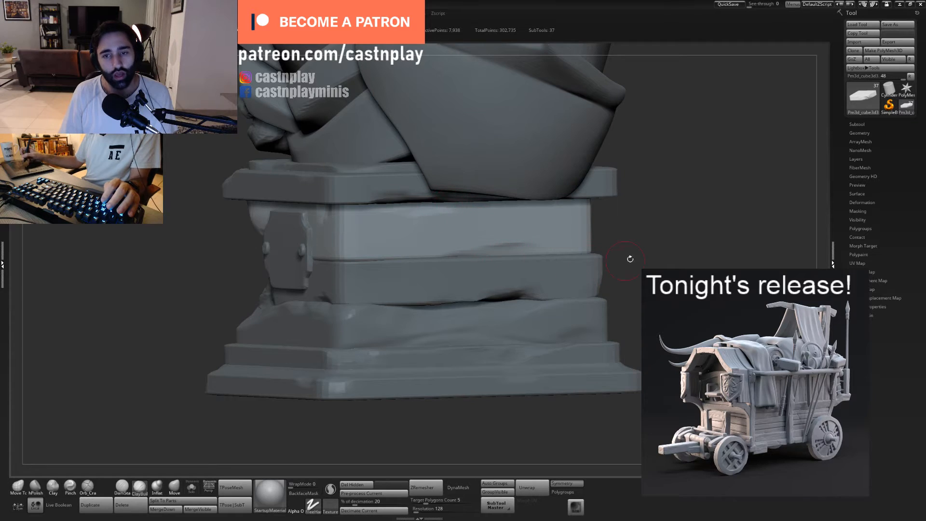
pyautogui.keyDown('ctrl'); pyautogui.moveTo(630, 258); pyautogui.dragTo(524, 221, button='right'); pyautogui.keyUp('ctrl')
pyautogui.moveTo(549, 251); pyautogui.dragTo(532, 277, button='right')
# - Chip the upper slab's back corner and rear lower edge with ClayBuildup
pyautogui.moveTo(587, 228); pyautogui.dragTo(434, 265, button='right')
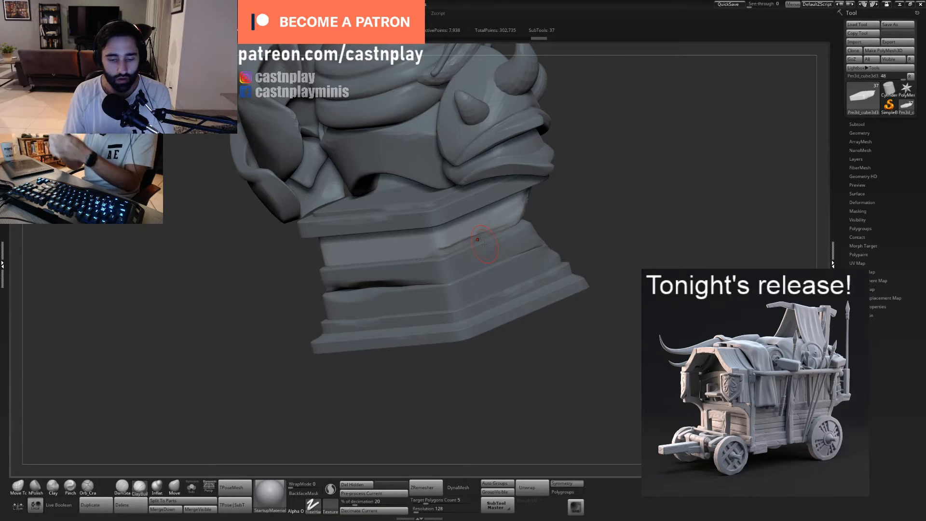
pyautogui.moveTo(585, 206); pyautogui.dragTo(424, 242)
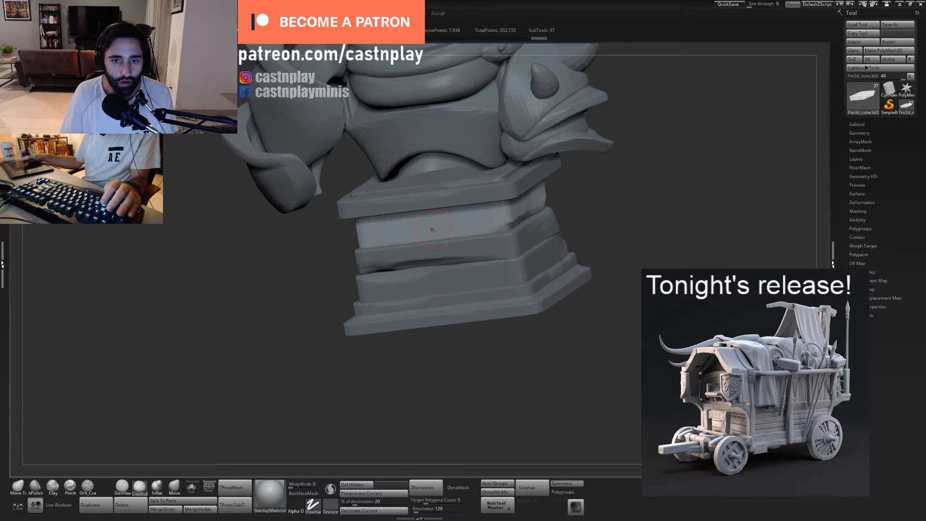
pyautogui.moveTo(565, 221); pyautogui.dragTo(386, 246)
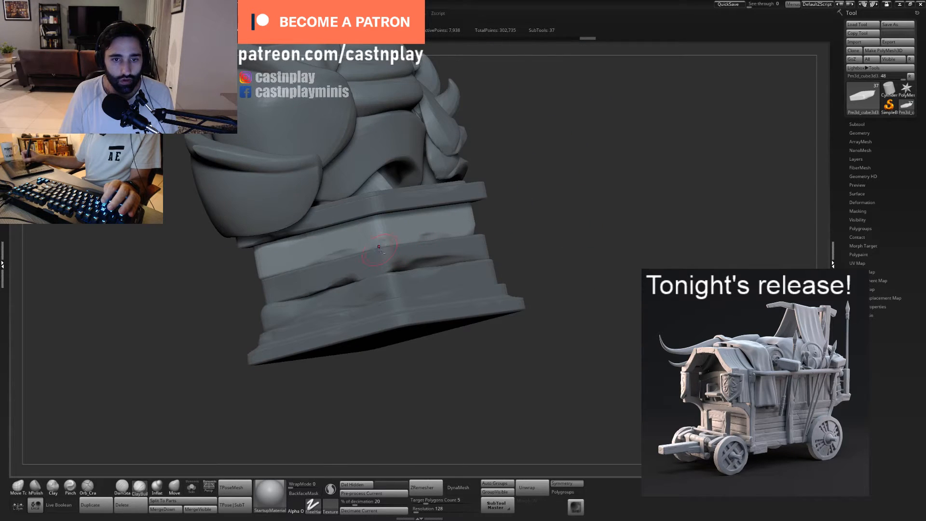
# - Select the middle slab and break up its upper edge around the back corner with ClayBuildup
pyautogui.keyDown('alt'); pyautogui.click(384, 248); pyautogui.keyUp('alt')
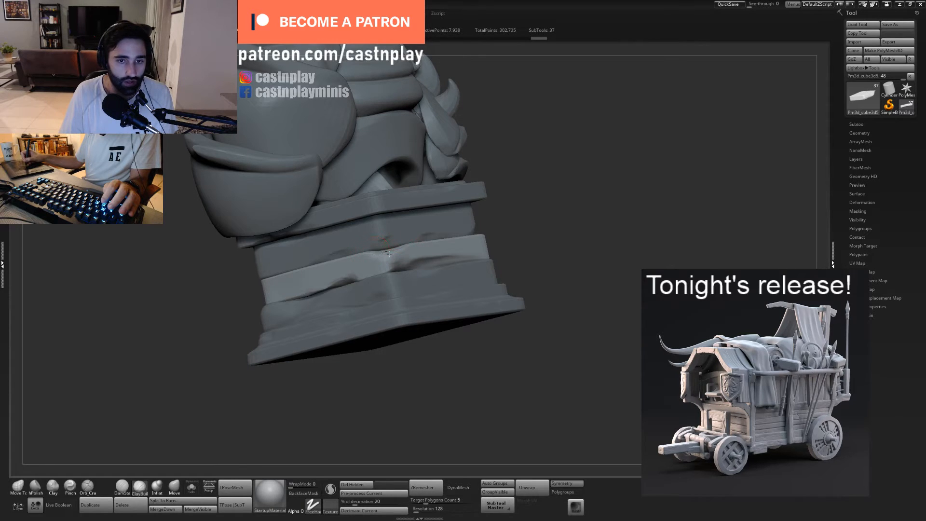
pyautogui.moveTo(410, 244)
pyautogui.mouseDown(button='right')
pyautogui.moveTo(497, 226)
pyautogui.moveTo(476, 254)
pyautogui.mouseUp(button='right')
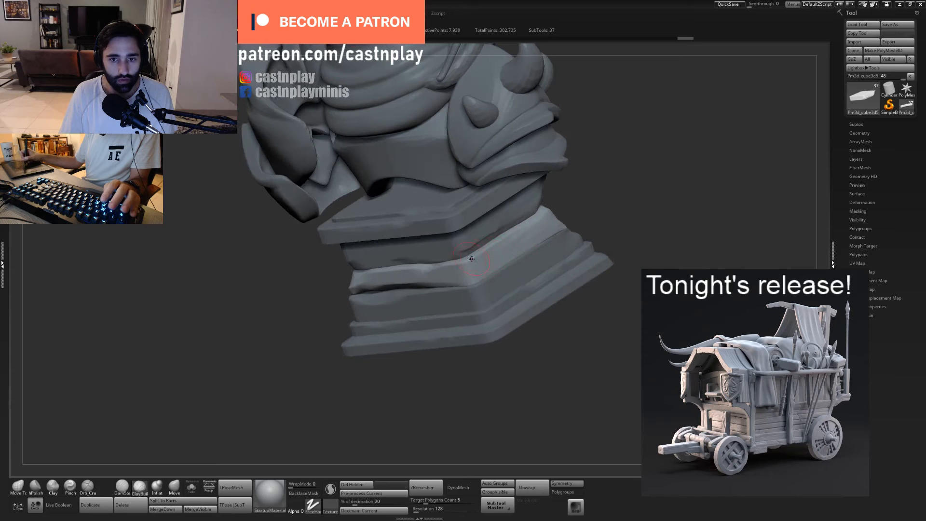
pyautogui.moveTo(481, 259); pyautogui.dragTo(476, 247)
pyautogui.keyDown('alt'); pyautogui.click(481, 240); pyautogui.keyUp('alt')
# - Wear down the long side edges of the lower slab and the base moulding beneath it with ClayBuildup
pyautogui.keyDown('alt'); pyautogui.click(515, 249); pyautogui.keyUp('alt')
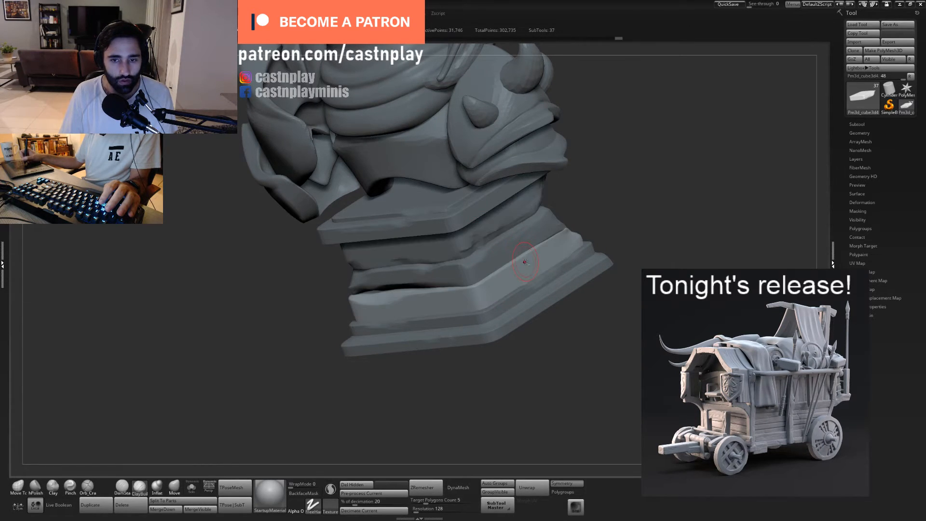
pyautogui.keyDown('alt'); pyautogui.moveTo(595, 192); pyautogui.dragTo(556, 221); pyautogui.keyUp('alt')
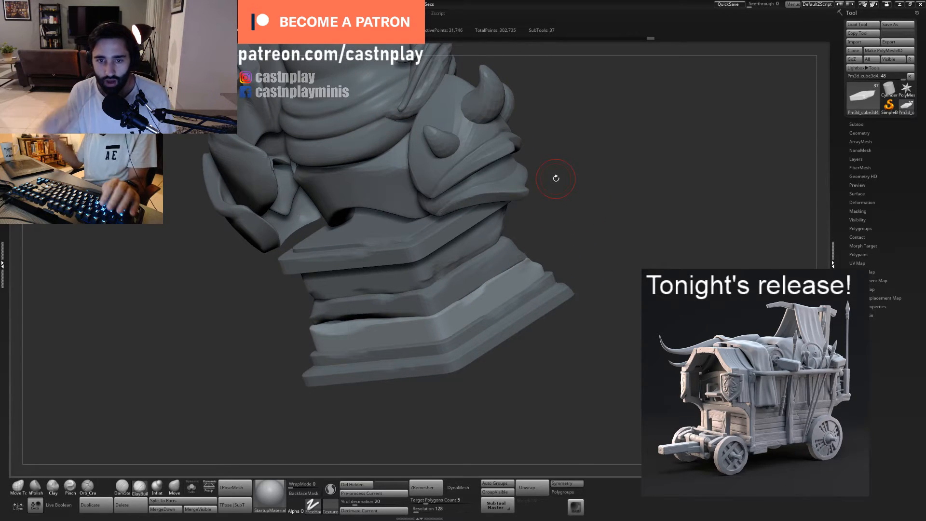
pyautogui.moveTo(582, 270); pyautogui.dragTo(570, 263)
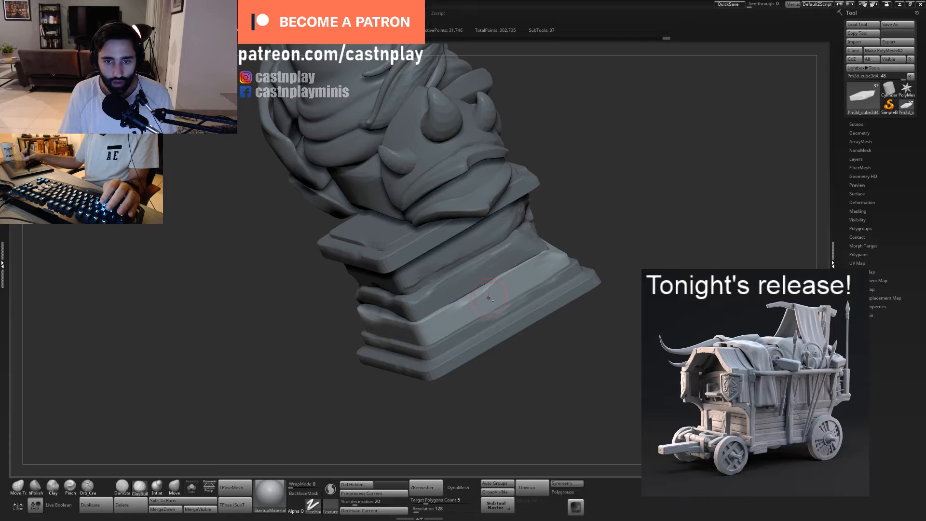
pyautogui.keyDown('alt'); pyautogui.click(483, 317); pyautogui.keyUp('alt')
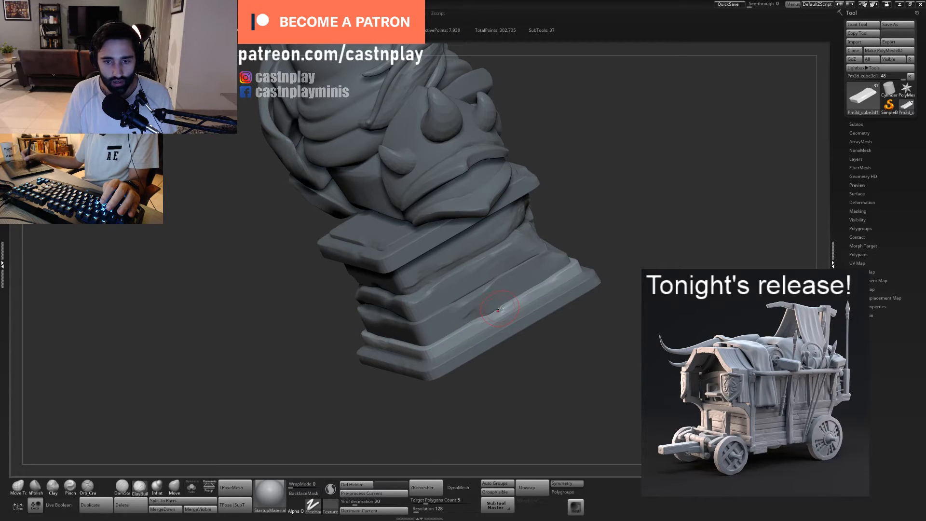
pyautogui.moveTo(547, 233)
pyautogui.mouseDown()
pyautogui.moveTo(579, 239)
pyautogui.moveTo(556, 324)
pyautogui.mouseUp()
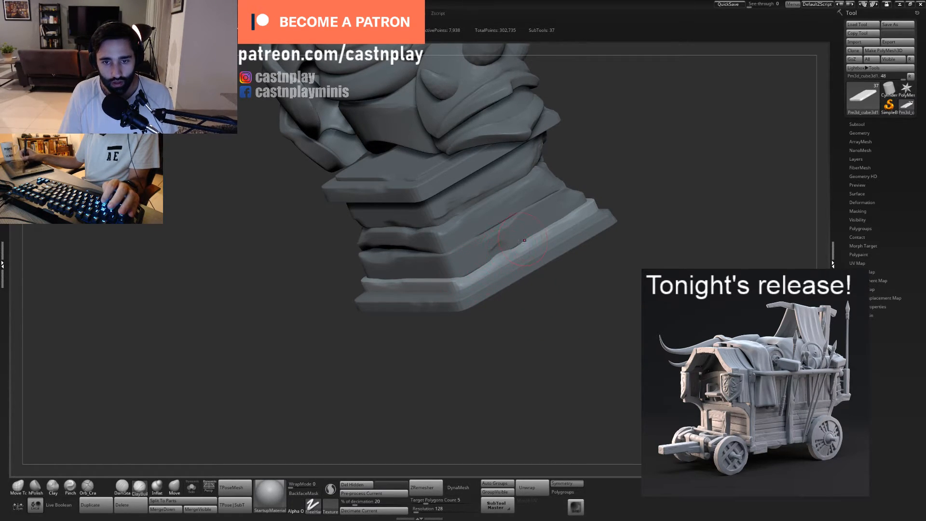
pyautogui.moveTo(523, 242); pyautogui.dragTo(461, 280)
# - Select the head, raise its mesh to a higher subdivision level, and isolate it from the other parts
pyautogui.moveTo(565, 291)
pyautogui.keyDown('alt'); pyautogui.mouseDown()
pyautogui.moveTo(471, 279)
pyautogui.moveTo(539, 314)
pyautogui.moveTo(478, 379)
pyautogui.moveTo(519, 297)
pyautogui.moveTo(468, 240)
pyautogui.mouseUp(); pyautogui.keyUp('alt')
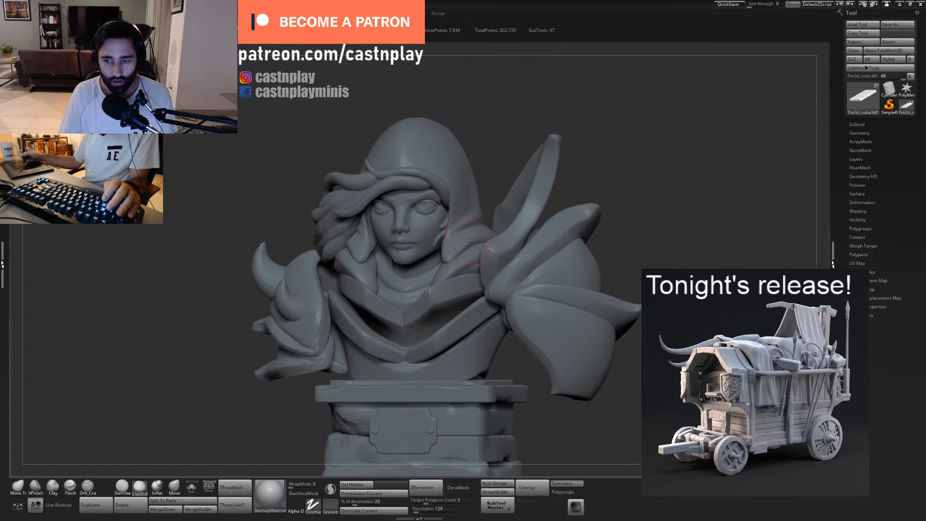
pyautogui.keyDown('alt'); pyautogui.click(427, 251); pyautogui.keyUp('alt')
pyautogui.keyDown('shift'); pyautogui.moveTo(430, 248); pyautogui.dragTo(459, 260, button='right'); pyautogui.keyUp('shift')
pyautogui.hotkey('ctrl', 'd')
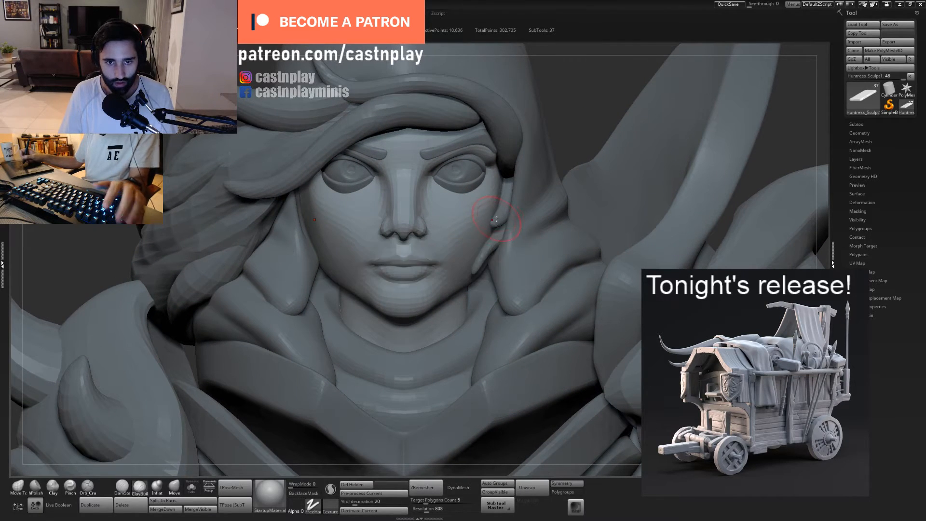
pyautogui.press('f')
pyautogui.moveTo(475, 270)
pyautogui.keyDown('alt'); pyautogui.mouseDown(button='right')
pyautogui.moveTo(483, 236)
pyautogui.moveTo(446, 229)
pyautogui.moveTo(503, 231)
pyautogui.moveTo(509, 256)
pyautogui.mouseUp(button='right'); pyautogui.keyUp('alt')
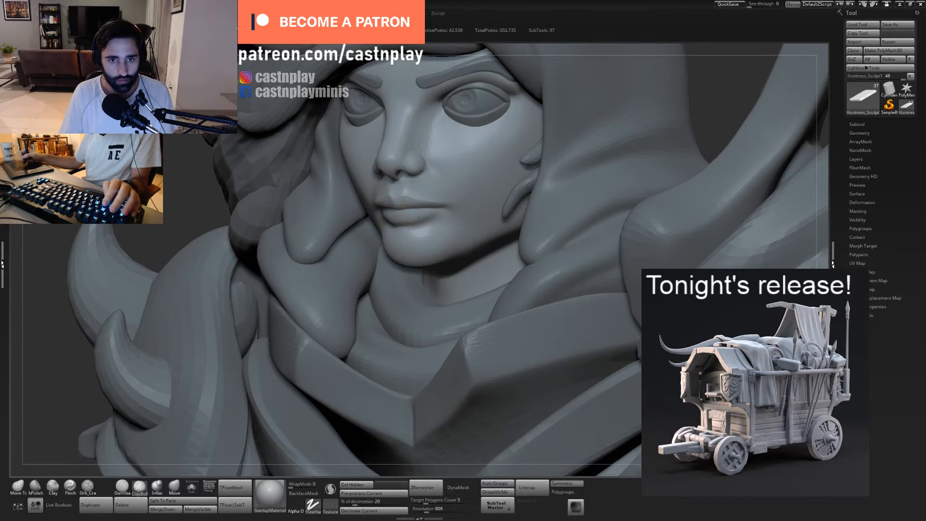
pyautogui.moveTo(419, 219); pyautogui.dragTo(387, 227, button='right')
pyautogui.click(192, 487)
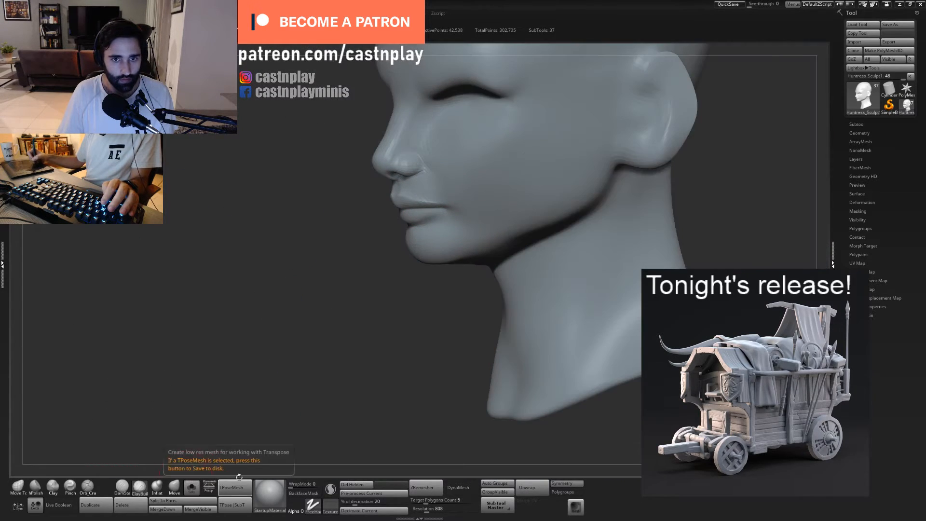
# - Reshape the lips and mouth area in side profile with a resized Move Topological brush
pyautogui.moveTo(436, 301)
pyautogui.mouseDown(button='right')
pyautogui.moveTo(399, 305)
pyautogui.moveTo(405, 345)
pyautogui.mouseUp(button='right')
pyautogui.press('1')
pyautogui.press('s')
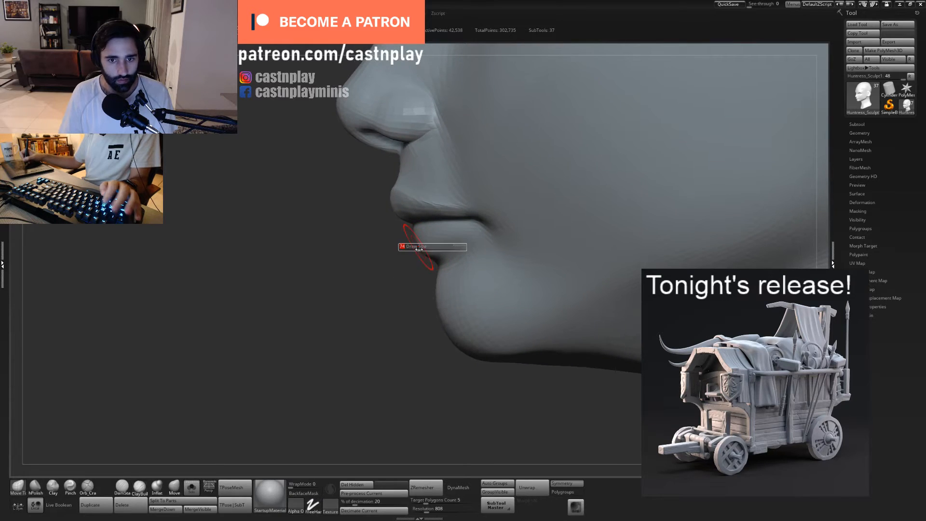
pyautogui.moveTo(419, 249); pyautogui.dragTo(434, 248)
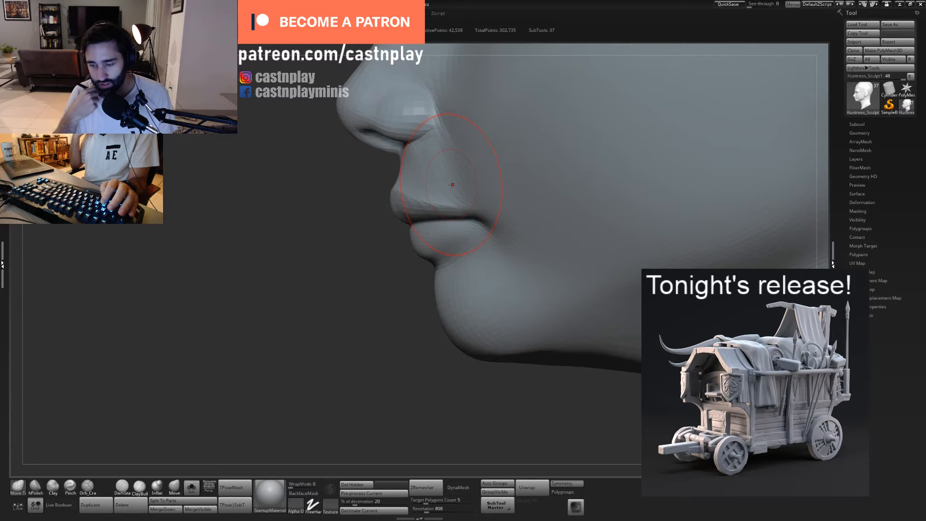
pyautogui.moveTo(405, 287)
pyautogui.mouseDown()
pyautogui.moveTo(428, 247)
pyautogui.moveTo(405, 219)
pyautogui.mouseUp()
pyautogui.press('s')
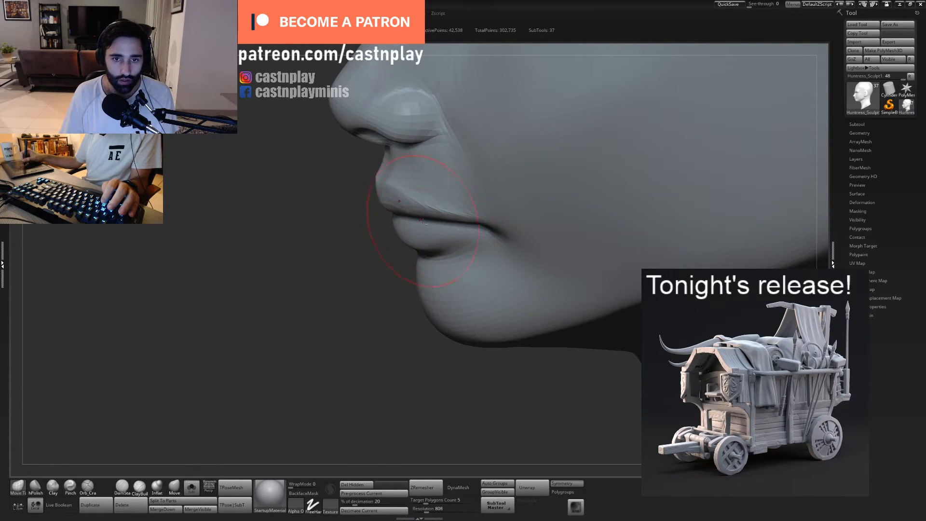
pyautogui.moveTo(402, 286); pyautogui.dragTo(433, 247)
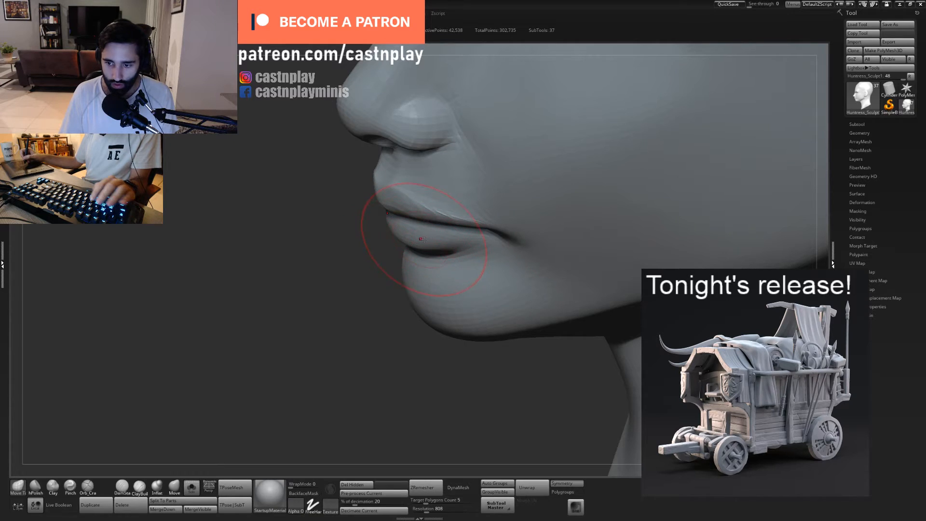
pyautogui.moveTo(370, 255); pyautogui.dragTo(438, 204)
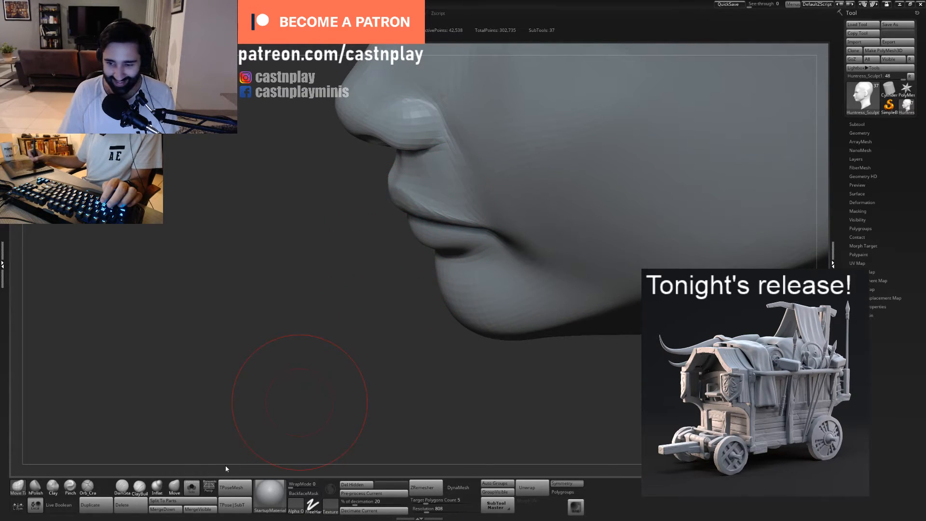
# - Bring back the hidden parts, sharpen the lip edges with a smaller Pinch brush, and save the project
pyautogui.click(193, 488)
pyautogui.moveTo(424, 281)
pyautogui.mouseDown(button='right')
pyautogui.moveTo(437, 275)
pyautogui.moveTo(444, 231)
pyautogui.moveTo(564, 227)
pyautogui.mouseUp(button='right')
pyautogui.moveTo(347, 231)
pyautogui.mouseDown(button='right')
pyautogui.moveTo(414, 182)
pyautogui.moveTo(510, 162)
pyautogui.mouseUp(button='right')
pyautogui.press('b')
pyautogui.press('p')
pyautogui.press('i')
pyautogui.press('s')
pyautogui.moveTo(455, 185); pyautogui.dragTo(433, 184)
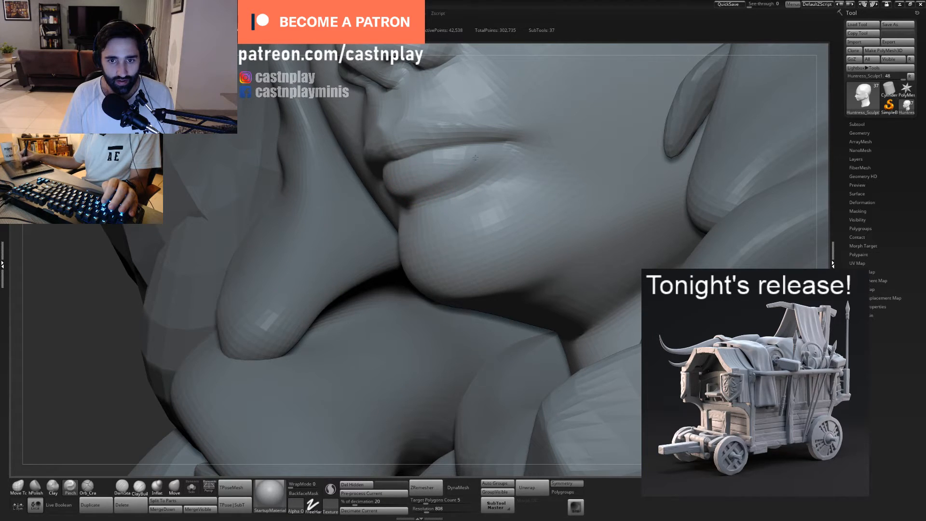
pyautogui.keyDown('shift'); pyautogui.moveTo(464, 169); pyautogui.dragTo(454, 169); pyautogui.keyUp('shift')
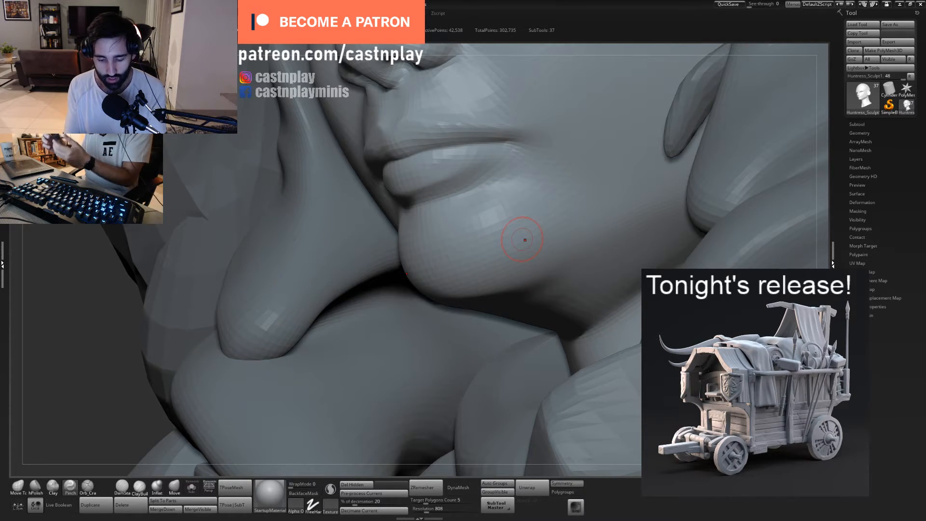
pyautogui.hotkey('ctrl', 's')
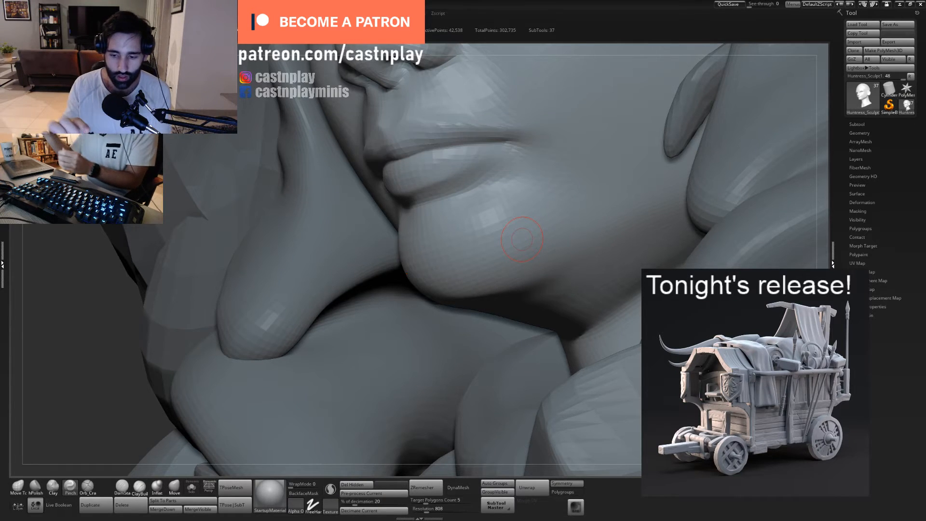
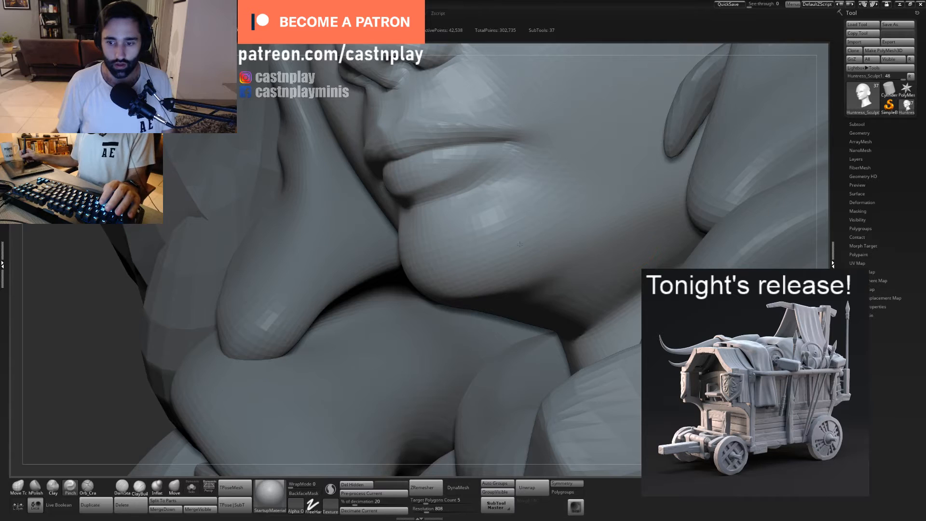
# - Adjust the side of the nose around the nostril wing with the Move Topological brush
pyautogui.moveTo(520, 244)
pyautogui.keyDown('ctrl'); pyautogui.mouseDown(button='right')
pyautogui.moveTo(459, 222)
pyautogui.moveTo(554, 230)
pyautogui.moveTo(472, 234)
pyautogui.moveTo(515, 263)
pyautogui.mouseUp(button='right'); pyautogui.keyUp('ctrl')
pyautogui.keyDown('alt'); pyautogui.moveTo(619, 187); pyautogui.dragTo(506, 201, button='right'); pyautogui.keyUp('alt')
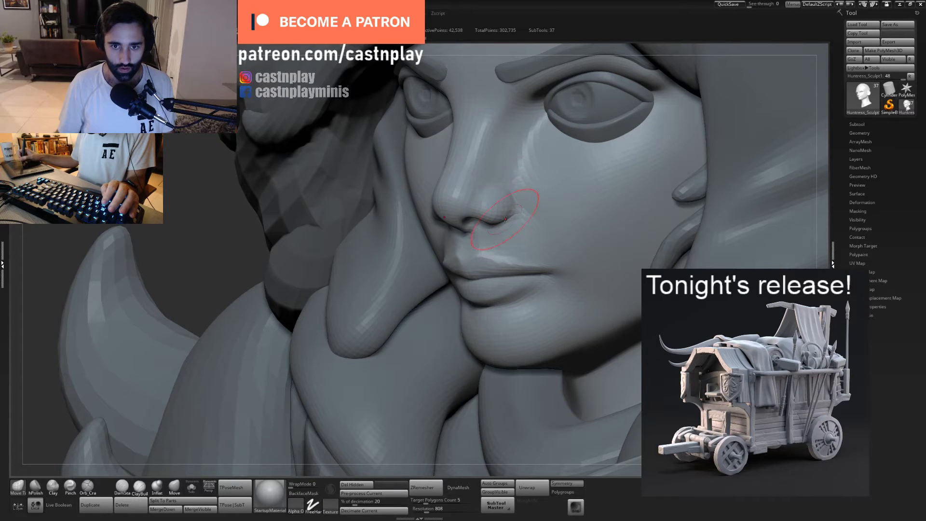
pyautogui.moveTo(501, 214); pyautogui.dragTo(515, 196)
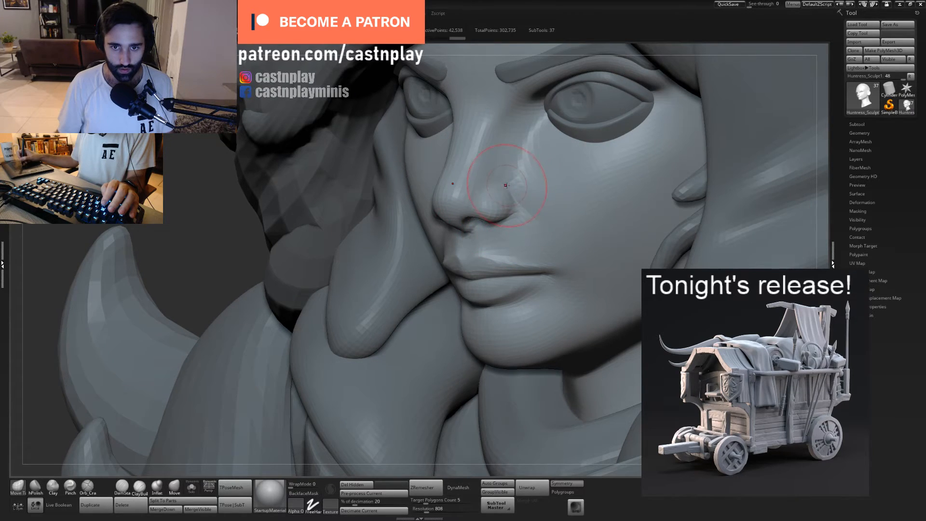
# - Carve the crease where the nostril wing meets the cheek with the Orb_Cracks brush at an adjusted size
pyautogui.press('5')
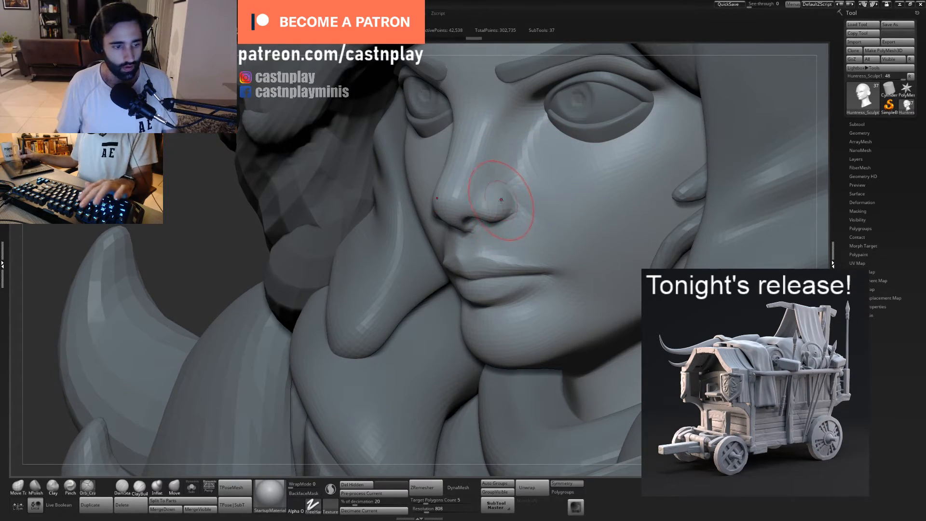
pyautogui.press('s')
pyautogui.press('s')
pyautogui.moveTo(517, 204); pyautogui.dragTo(513, 218)
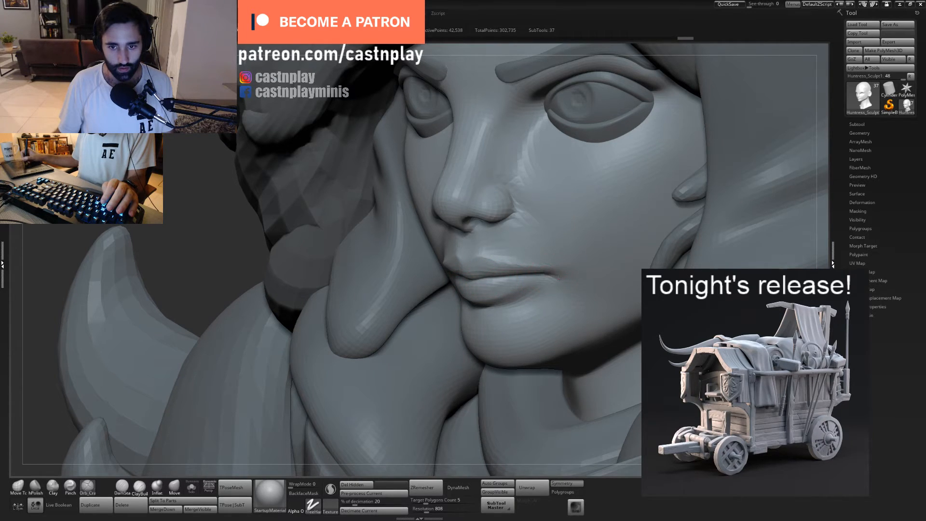
# - Reshape the nostril opening and the base of the nose with the Move Topological brush, working from below
pyautogui.moveTo(427, 277); pyautogui.dragTo(466, 239, button='right')
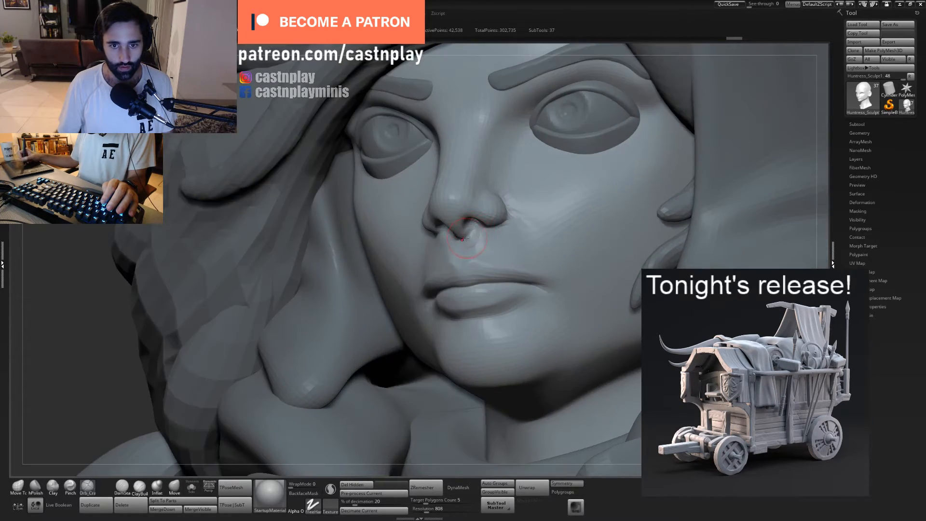
pyautogui.press('1')
pyautogui.moveTo(476, 236); pyautogui.dragTo(473, 232)
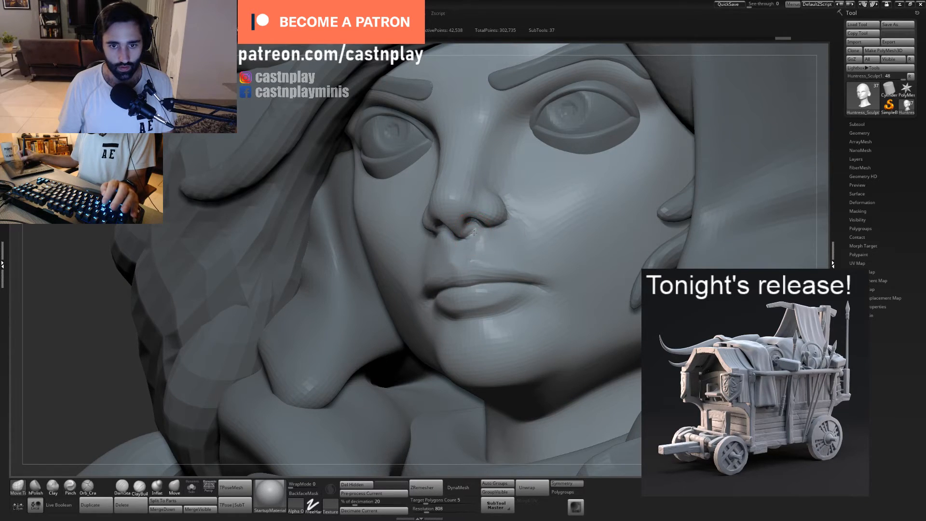
pyautogui.moveTo(465, 230); pyautogui.dragTo(467, 228, button='right')
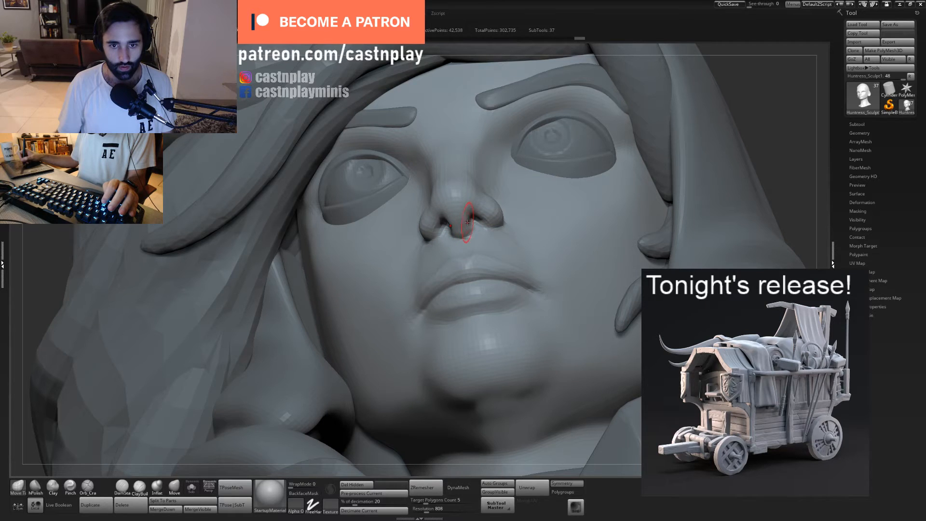
pyautogui.moveTo(500, 211)
pyautogui.mouseDown(button='right')
pyautogui.moveTo(480, 223)
pyautogui.moveTo(485, 228)
pyautogui.mouseUp(button='right')
pyautogui.press('s')
pyautogui.moveTo(492, 233); pyautogui.dragTo(497, 230)
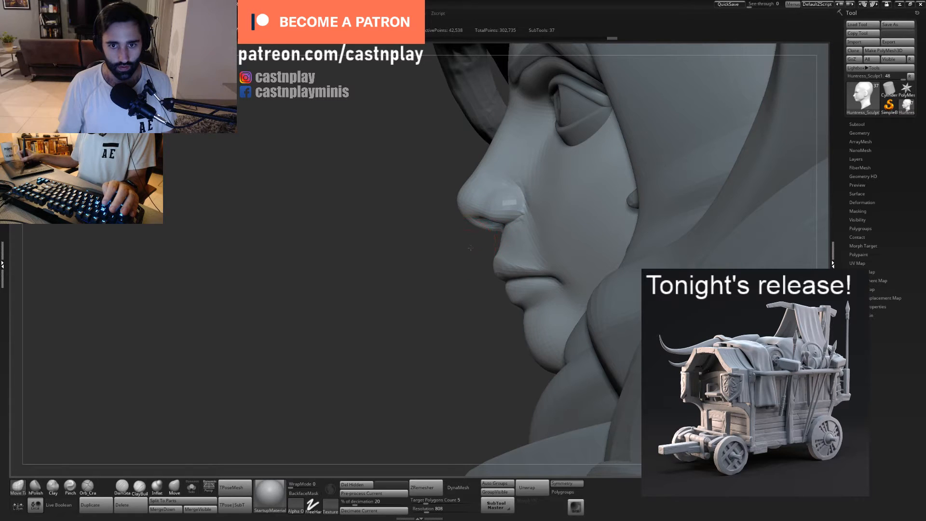
# - Refine the profile of the nose along the bridge, the tip and the underside with the Move Topological brush
pyautogui.moveTo(470, 248); pyautogui.dragTo(470, 246, button='right')
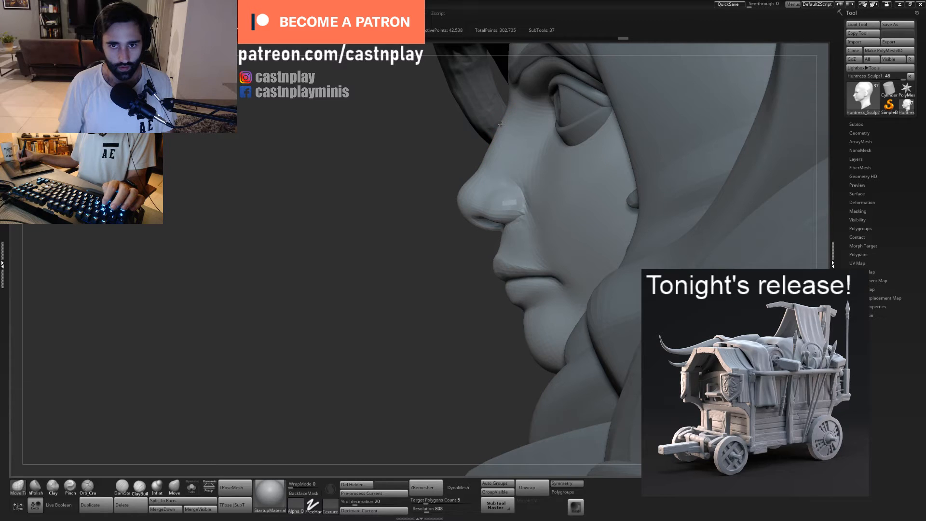
pyautogui.moveTo(517, 146)
pyautogui.keyDown('ctrl'); pyautogui.mouseDown(button='right')
pyautogui.moveTo(433, 148)
pyautogui.moveTo(443, 169)
pyautogui.moveTo(470, 160)
pyautogui.moveTo(411, 186)
pyautogui.moveTo(467, 176)
pyautogui.mouseUp(button='right'); pyautogui.keyUp('ctrl')
pyautogui.press('s')
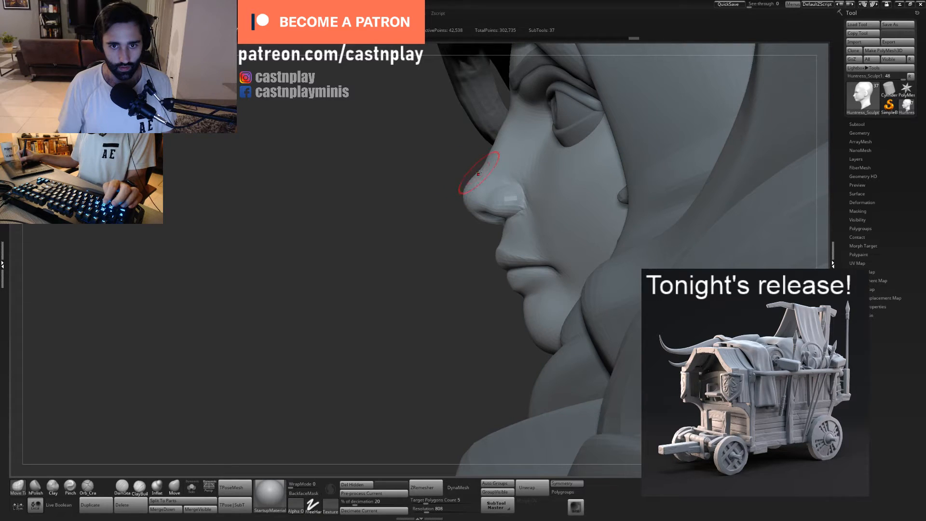
pyautogui.moveTo(478, 174); pyautogui.dragTo(476, 177)
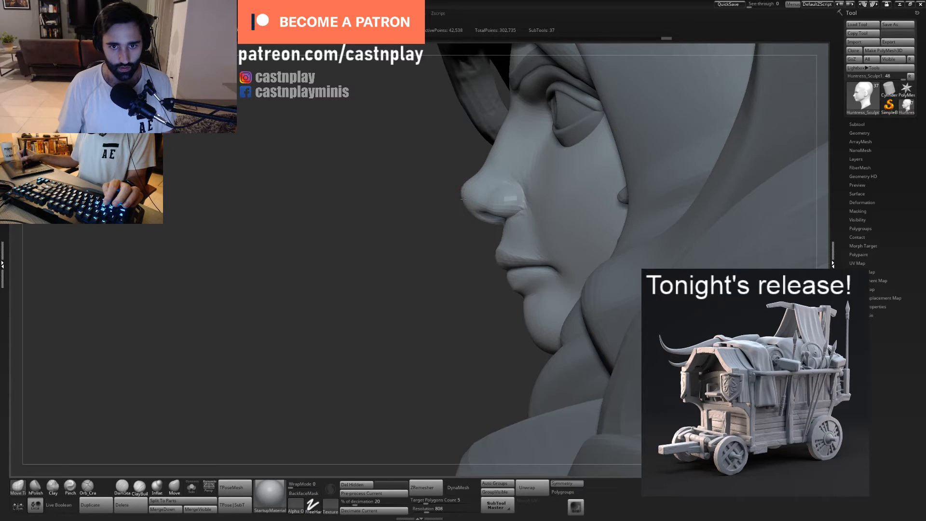
pyautogui.press('s')
pyautogui.moveTo(473, 219); pyautogui.dragTo(477, 219)
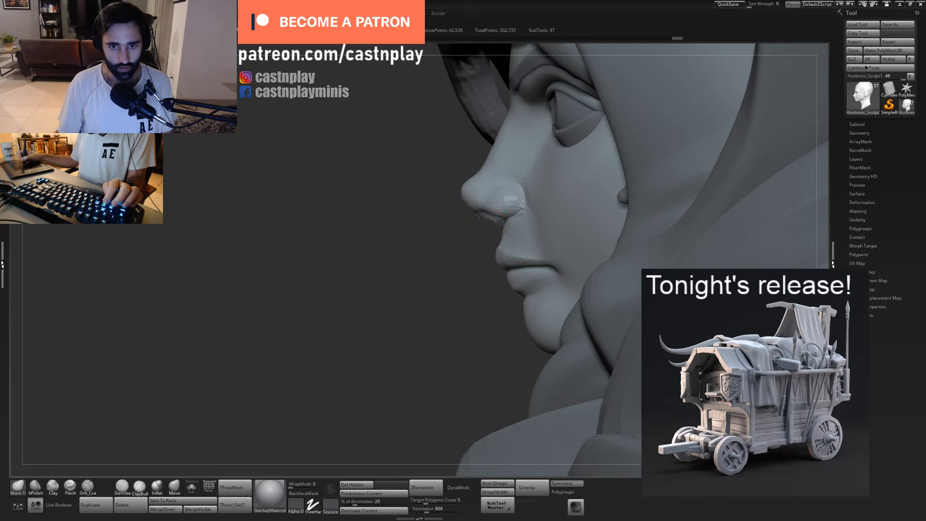
# - Shape the nostril wing and the side of the nose tip, working in side view
pyautogui.keyDown('alt'); pyautogui.moveTo(408, 211); pyautogui.dragTo(532, 198); pyautogui.keyUp('alt')
pyautogui.keyDown('alt'); pyautogui.moveTo(632, 254); pyautogui.dragTo(563, 184); pyautogui.keyUp('alt')
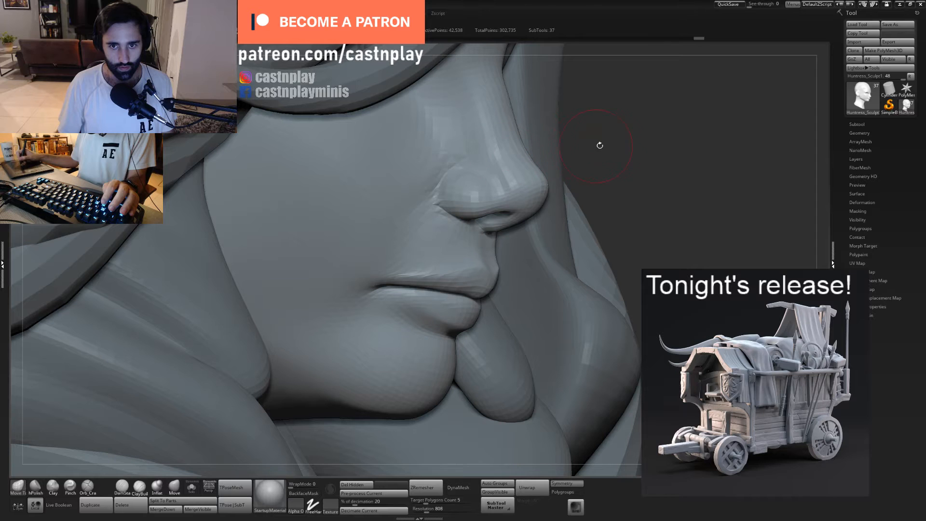
pyautogui.moveTo(525, 129)
pyautogui.keyDown('alt'); pyautogui.mouseDown()
pyautogui.moveTo(547, 163)
pyautogui.moveTo(453, 163)
pyautogui.moveTo(519, 188)
pyautogui.mouseUp(); pyautogui.keyUp('alt')
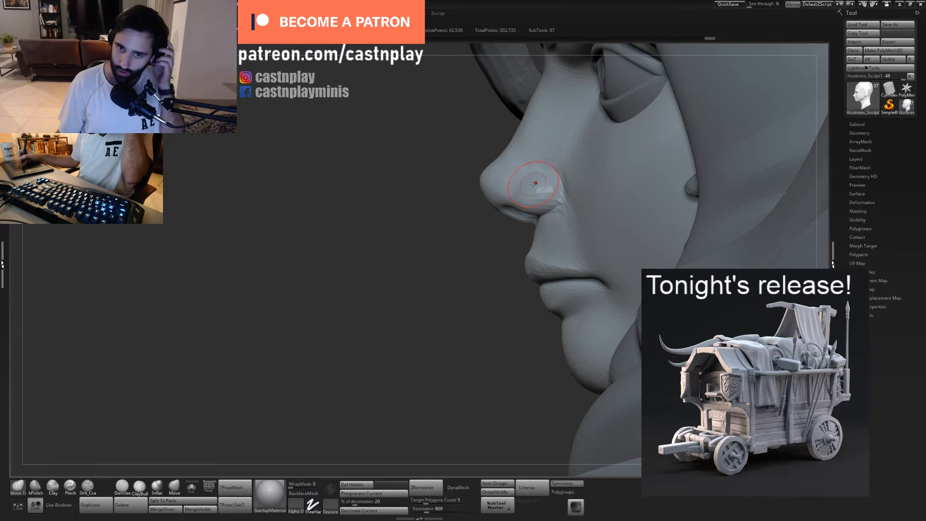
pyautogui.keyDown('shift'); pyautogui.moveTo(527, 150); pyautogui.dragTo(525, 178); pyautogui.keyUp('shift')
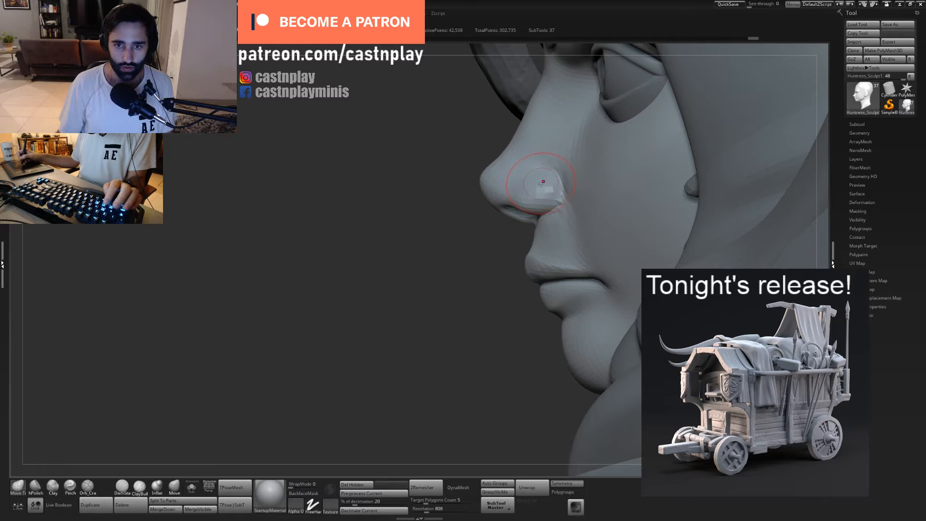
pyautogui.moveTo(542, 183)
pyautogui.mouseDown(button='right')
pyautogui.moveTo(614, 189)
pyautogui.moveTo(545, 187)
pyautogui.mouseUp(button='right')
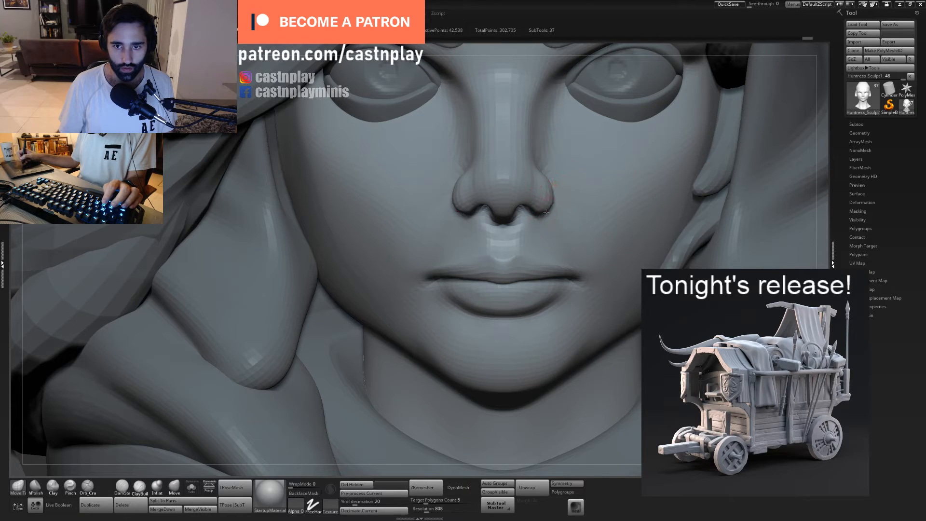
# - Adjust the outer edge of the nostril wing and its transition into the cheek in front and three-quarter views
pyautogui.moveTo(541, 212); pyautogui.dragTo(546, 200, button='right')
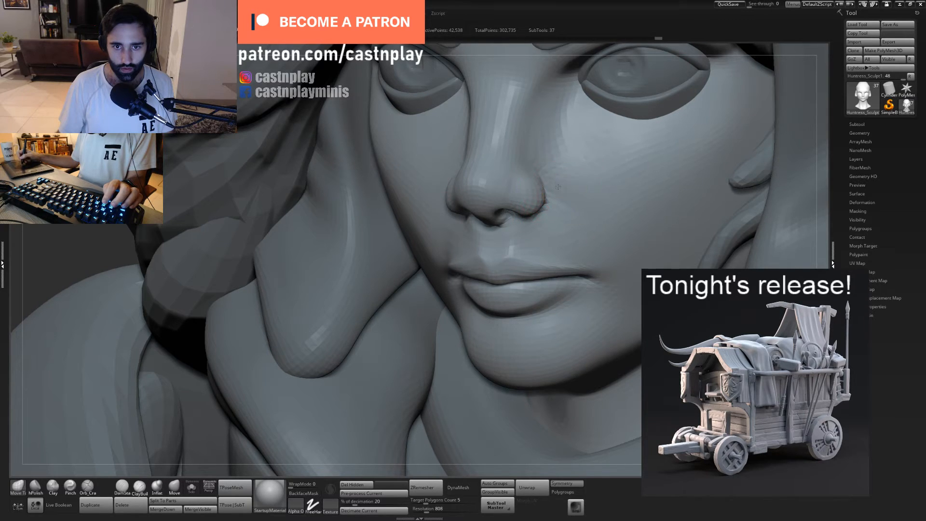
pyautogui.moveTo(558, 186); pyautogui.dragTo(535, 208, button='right')
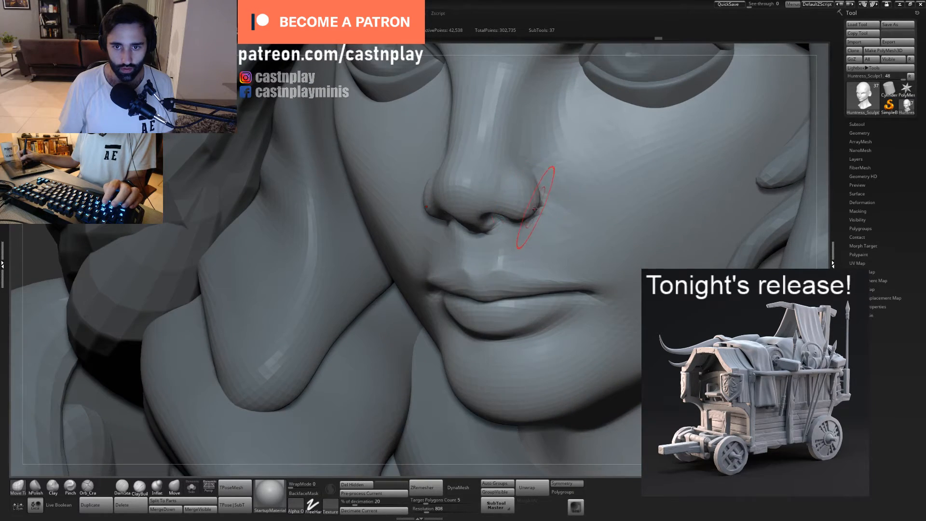
pyautogui.moveTo(520, 213); pyautogui.dragTo(518, 210)
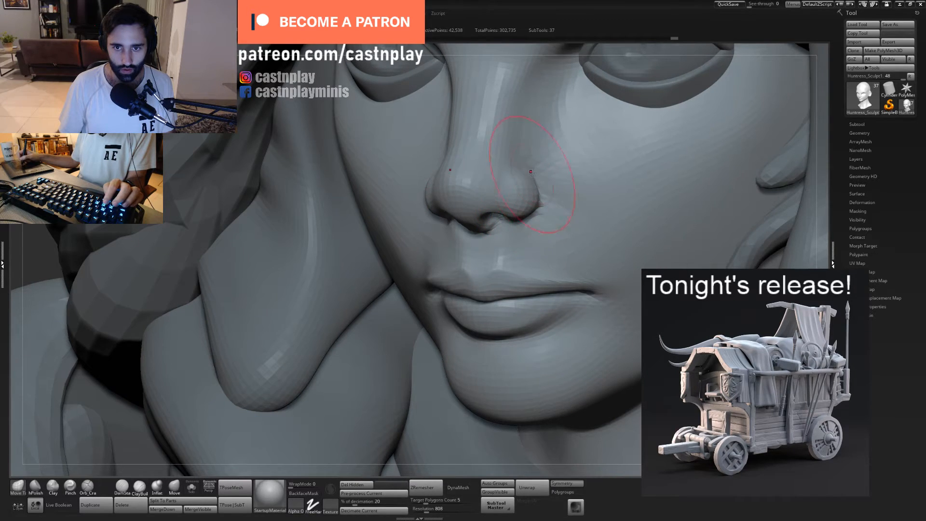
pyautogui.hotkey('ctrl', 'shift', 'z')
# - Adjust the cheek volume beside the nose and below the eye with a larger Move Topological brush
pyautogui.moveTo(597, 131)
pyautogui.keyDown('ctrl'); pyautogui.mouseDown(button='right')
pyautogui.moveTo(593, 160)
pyautogui.moveTo(661, 161)
pyautogui.moveTo(517, 218)
pyautogui.moveTo(383, 231)
pyautogui.mouseUp(button='right'); pyautogui.keyUp('ctrl')
pyautogui.moveTo(384, 231)
pyautogui.keyDown('alt'); pyautogui.mouseDown(button='right')
pyautogui.moveTo(512, 184)
pyautogui.moveTo(545, 205)
pyautogui.mouseUp(button='right'); pyautogui.keyUp('alt')
pyautogui.moveTo(545, 205); pyautogui.dragTo(495, 204, button='right')
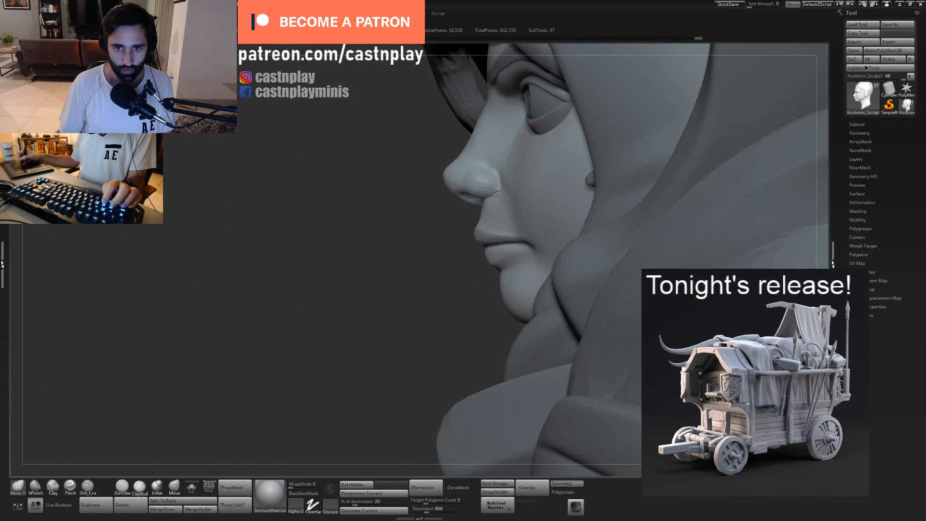
pyautogui.press('s')
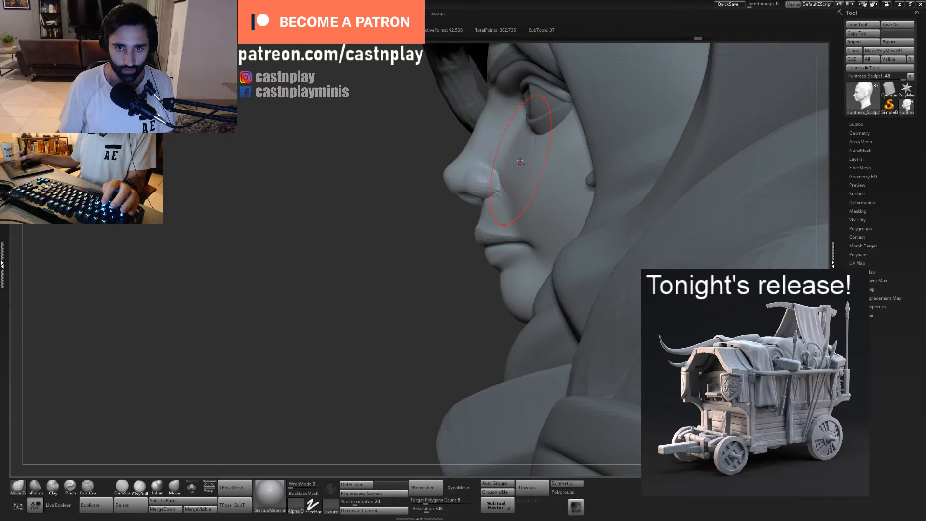
pyautogui.press('s')
pyautogui.moveTo(386, 193); pyautogui.dragTo(545, 186)
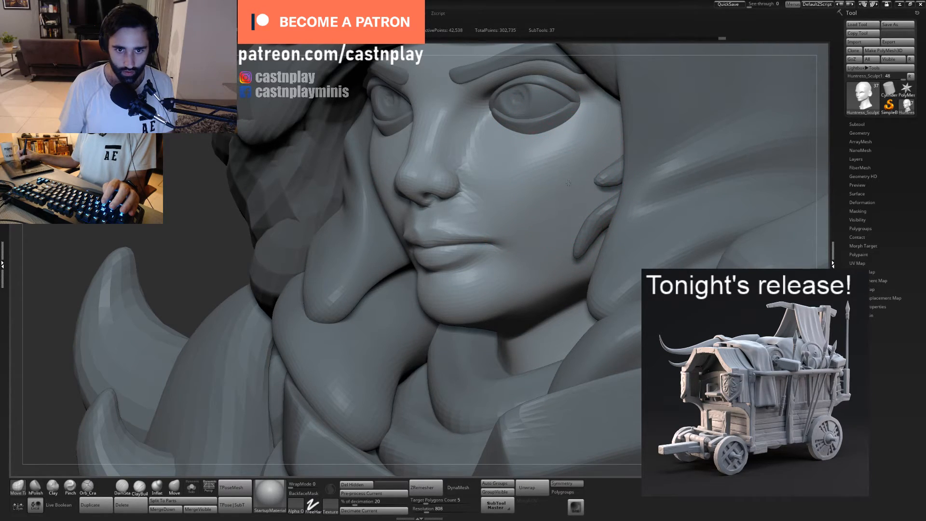
pyautogui.moveTo(533, 178)
pyautogui.keyDown('ctrl'); pyautogui.mouseDown(button='right')
pyautogui.moveTo(463, 161)
pyautogui.moveTo(526, 181)
pyautogui.moveTo(495, 180)
pyautogui.moveTo(504, 187)
pyautogui.moveTo(565, 175)
pyautogui.mouseUp(button='right'); pyautogui.keyUp('ctrl')
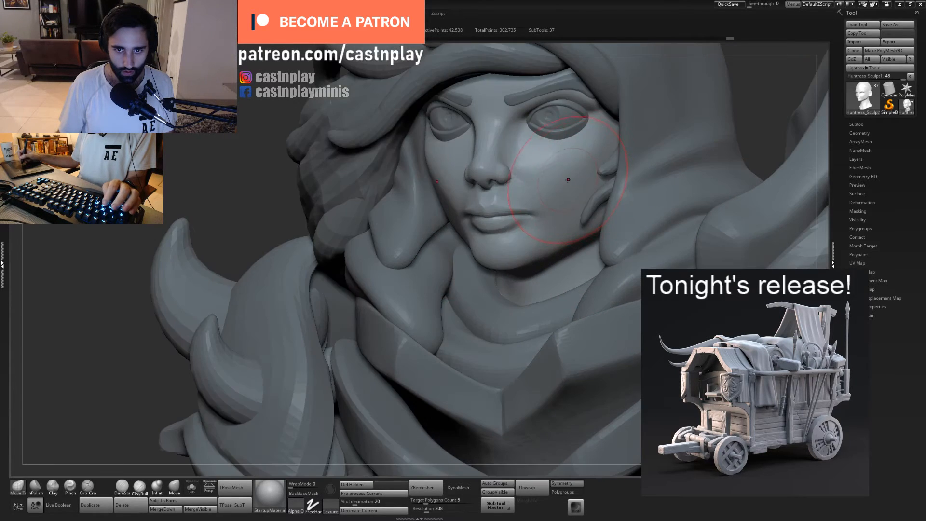
# - Reshape the jawline below the ear with small Move Topological strokes, undoing the unwanted stroke before refining the jaw further
pyautogui.press('s')
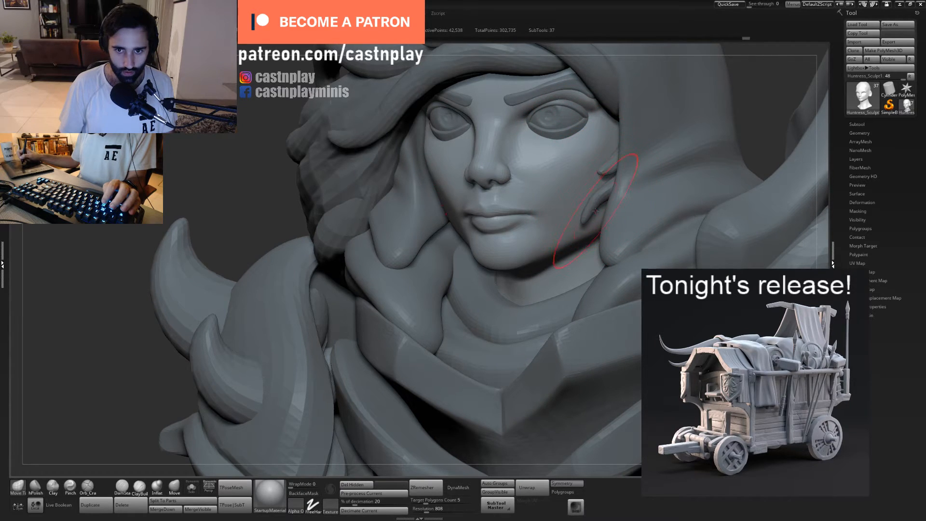
pyautogui.moveTo(598, 211); pyautogui.dragTo(605, 218, button='right')
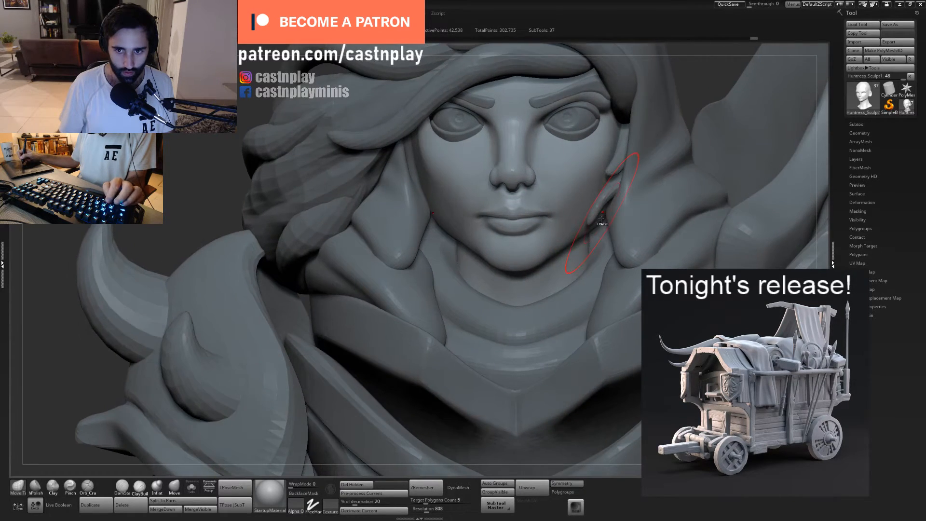
pyautogui.moveTo(602, 217); pyautogui.dragTo(604, 218)
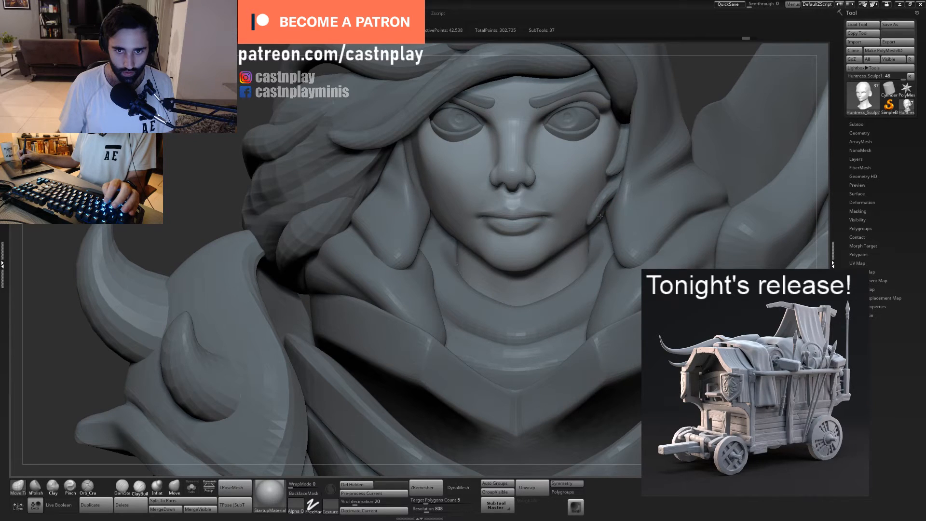
pyautogui.hotkey('ctrl', 'z')
pyautogui.press('s')
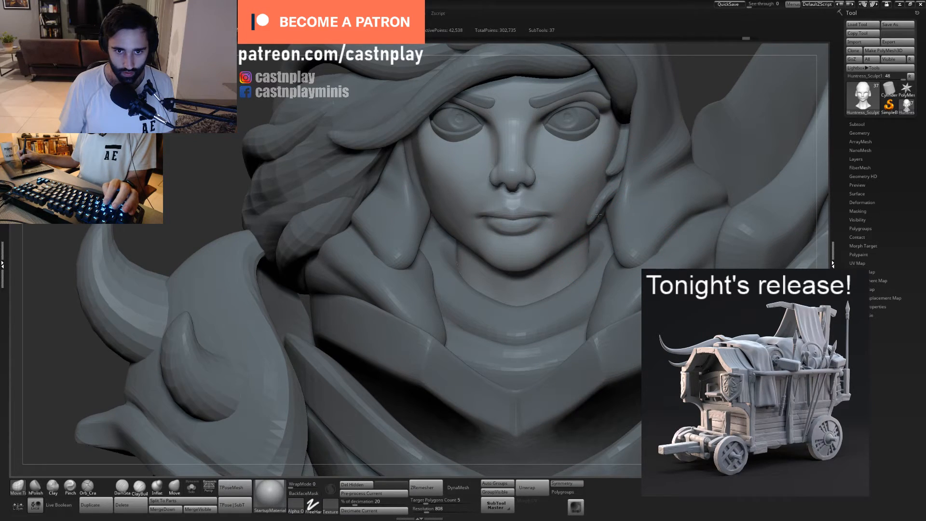
pyautogui.moveTo(458, 236); pyautogui.dragTo(461, 233)
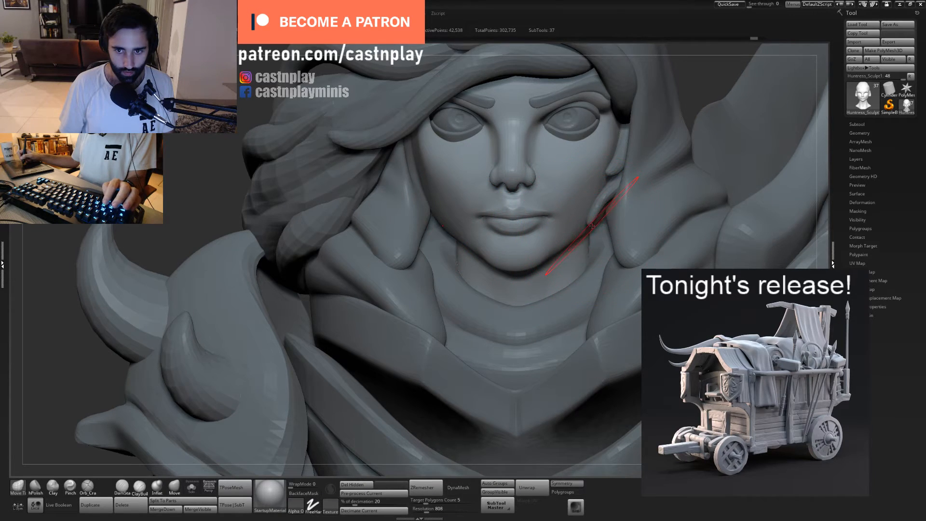
pyautogui.moveTo(592, 226)
pyautogui.mouseDown(button='right')
pyautogui.moveTo(576, 164)
pyautogui.moveTo(624, 175)
pyautogui.moveTo(543, 176)
pyautogui.moveTo(565, 182)
pyautogui.moveTo(454, 272)
pyautogui.mouseUp(button='right')
# - Adjust the philtrum between the nose and the upper lip with a smaller Move Topological brush
pyautogui.keyDown('alt'); pyautogui.moveTo(371, 456); pyautogui.dragTo(438, 313, button='right'); pyautogui.keyUp('alt')
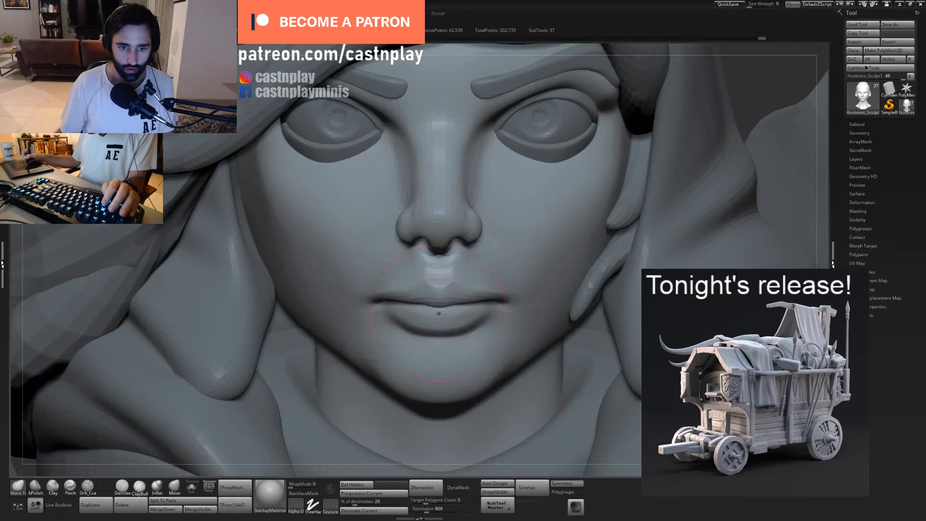
pyautogui.press('[')
pyautogui.press('[')
pyautogui.moveTo(449, 268); pyautogui.dragTo(458, 268)
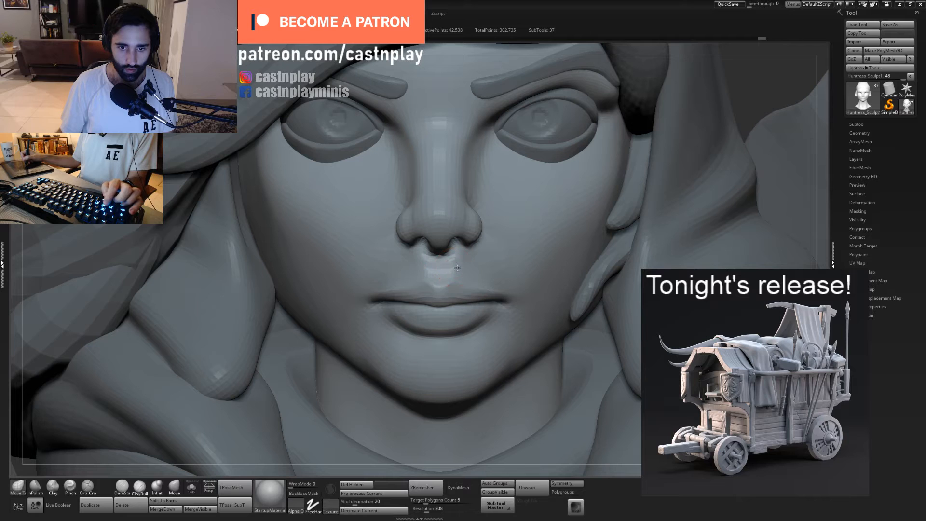
pyautogui.press(']')
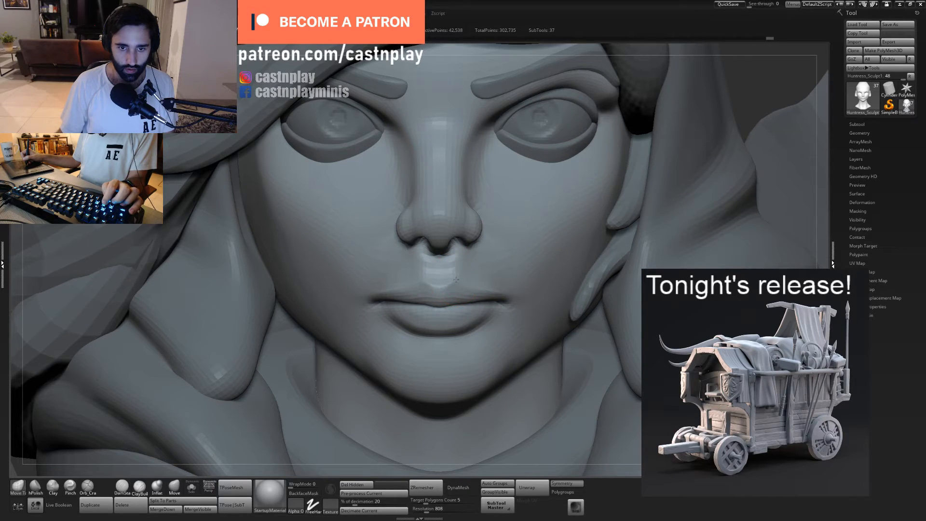
pyautogui.moveTo(455, 277)
pyautogui.mouseDown()
pyautogui.moveTo(464, 268)
pyautogui.moveTo(450, 263)
pyautogui.mouseUp()
# - Refine the underside of the nose in profile and the upper lip and mouth contour in front view
pyautogui.moveTo(449, 263); pyautogui.dragTo(436, 246, button='right')
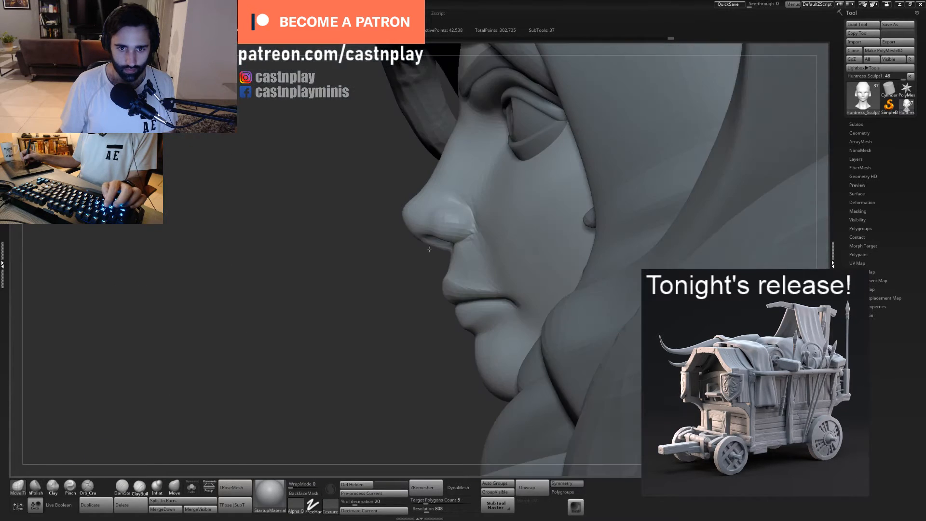
pyautogui.moveTo(436, 246); pyautogui.dragTo(440, 241)
pyautogui.keyDown('shift'); pyautogui.moveTo(475, 233); pyautogui.dragTo(486, 235); pyautogui.keyUp('shift')
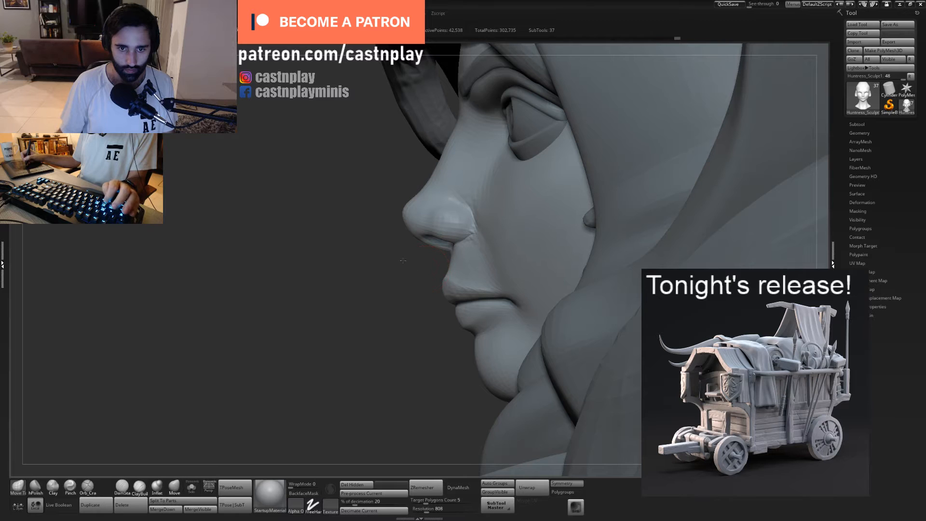
pyautogui.moveTo(404, 259)
pyautogui.keyDown('ctrl'); pyautogui.mouseDown(button='right')
pyautogui.moveTo(334, 227)
pyautogui.moveTo(502, 290)
pyautogui.moveTo(443, 254)
pyautogui.mouseUp(button='right'); pyautogui.keyUp('ctrl')
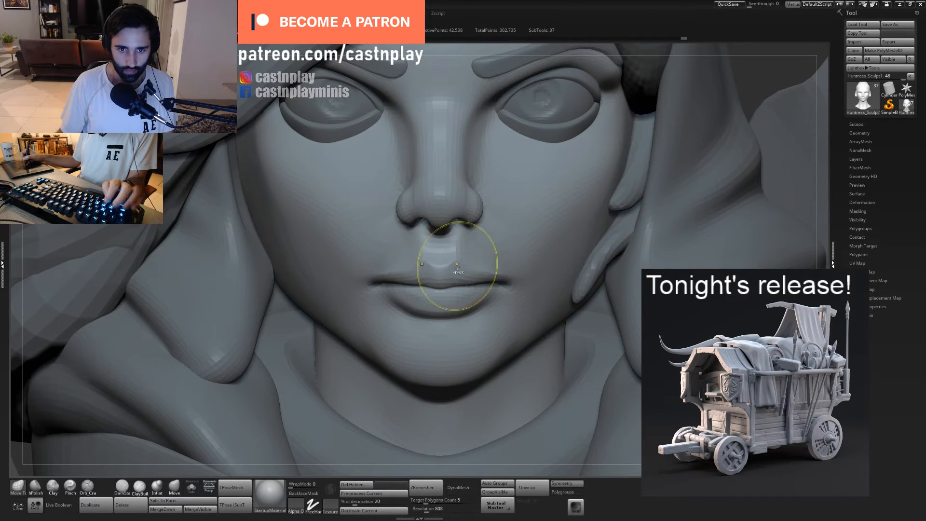
pyautogui.moveTo(469, 289); pyautogui.dragTo(457, 283)
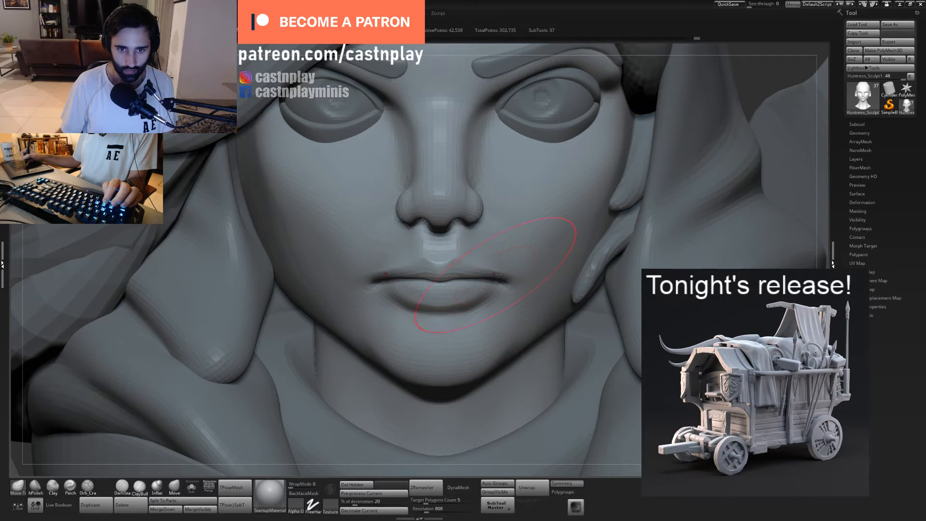
# - Refine the philtrum and the centre of the upper lip in front view with small Move Topological strokes
pyautogui.moveTo(498, 274)
pyautogui.keyDown('ctrl'); pyautogui.mouseDown(button='right')
pyautogui.moveTo(430, 190)
pyautogui.moveTo(474, 206)
pyautogui.moveTo(419, 236)
pyautogui.mouseUp(button='right'); pyautogui.keyUp('ctrl')
pyautogui.moveTo(471, 251); pyautogui.dragTo(463, 263, button='right')
pyautogui.press('space')
pyautogui.moveTo(472, 255)
pyautogui.mouseDown()
pyautogui.moveTo(488, 262)
pyautogui.moveTo(457, 259)
pyautogui.mouseUp()
pyautogui.keyDown('ctrl'); pyautogui.moveTo(456, 241); pyautogui.dragTo(453, 282, button='right'); pyautogui.keyUp('ctrl')
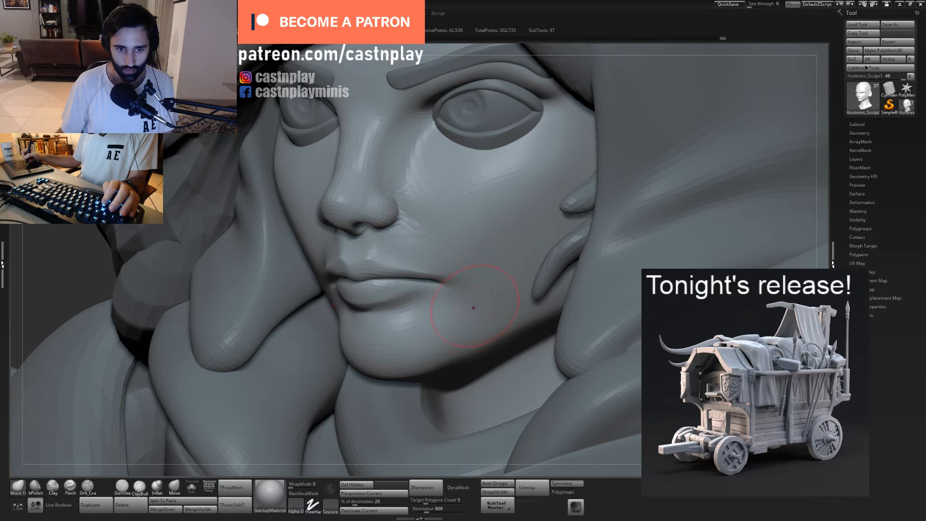
# - Shape the underside of the chin and its transition into the jaw, working from a low view
pyautogui.moveTo(465, 315); pyautogui.dragTo(487, 244, button='right')
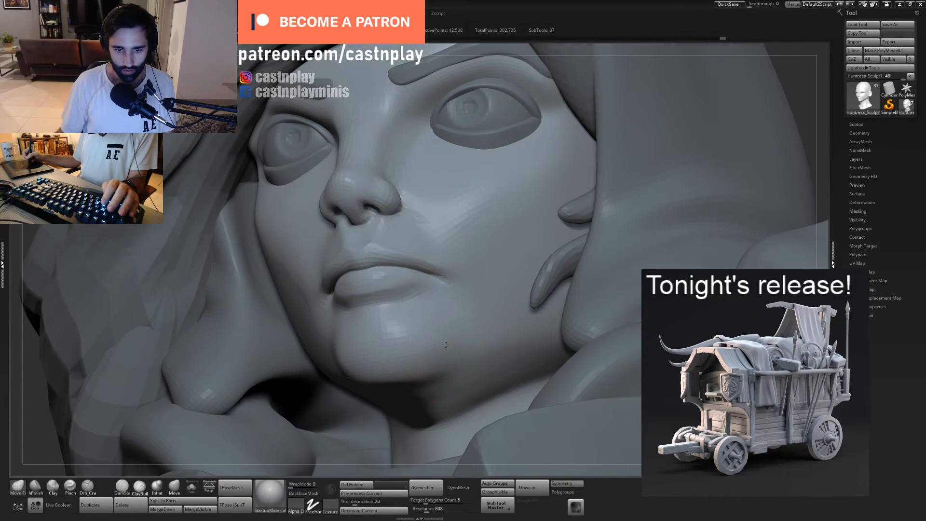
pyautogui.moveTo(445, 345); pyautogui.dragTo(405, 395, button='right')
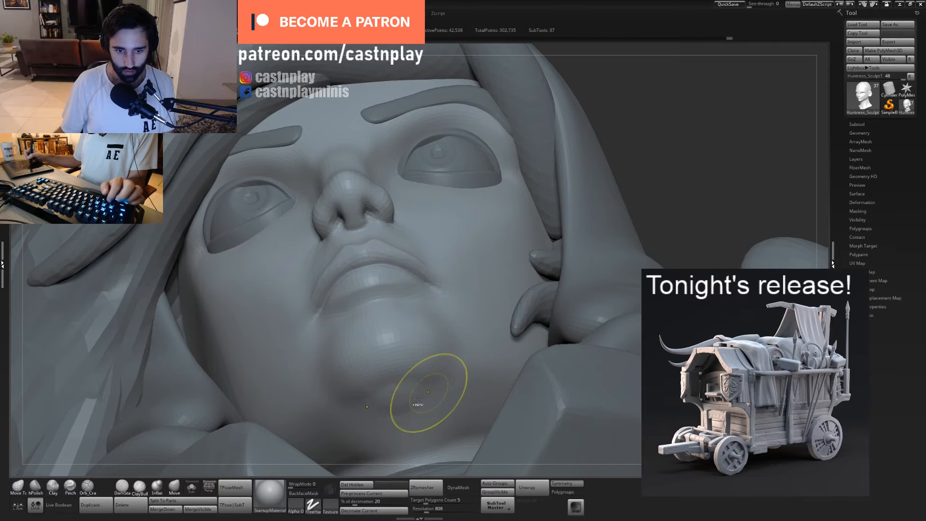
pyautogui.moveTo(386, 408); pyautogui.dragTo(416, 384)
pyautogui.moveTo(382, 420); pyautogui.dragTo(383, 420)
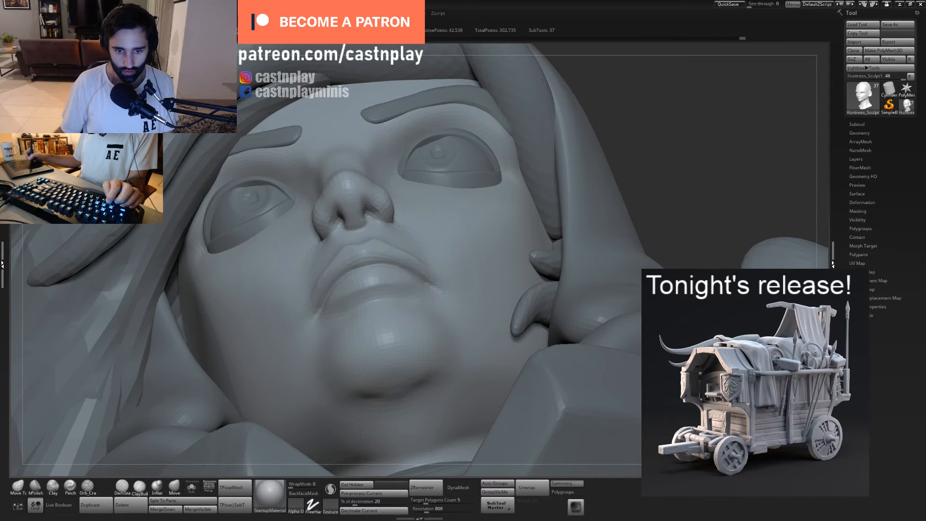
pyautogui.moveTo(461, 381)
pyautogui.keyDown('shift'); pyautogui.mouseDown()
pyautogui.moveTo(389, 392)
pyautogui.moveTo(431, 358)
pyautogui.moveTo(450, 361)
pyautogui.mouseUp(); pyautogui.keyUp('shift')
pyautogui.moveTo(471, 396)
pyautogui.keyDown('ctrl'); pyautogui.mouseDown(button='right')
pyautogui.moveTo(475, 338)
pyautogui.moveTo(475, 373)
pyautogui.moveTo(444, 354)
pyautogui.moveTo(443, 379)
pyautogui.moveTo(427, 399)
pyautogui.mouseUp(button='right'); pyautogui.keyUp('ctrl')
pyautogui.press('s')
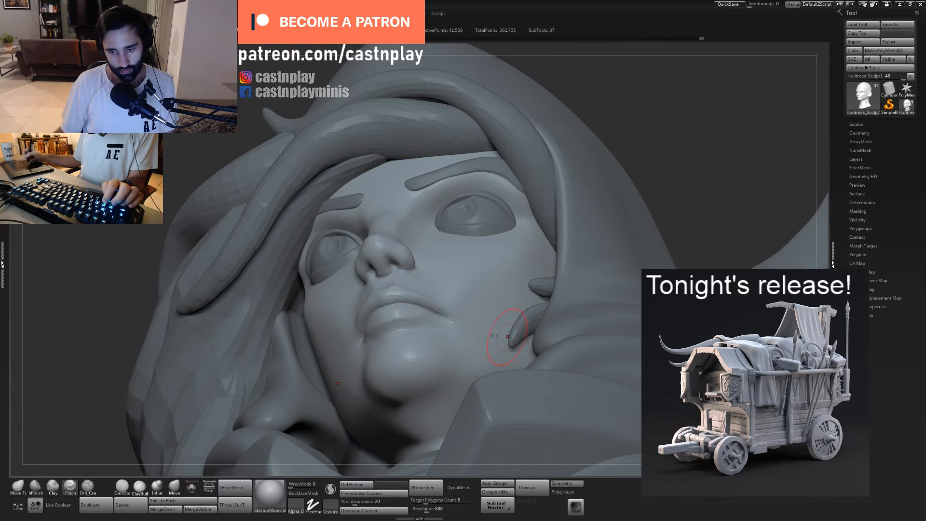
# - Check the face from a distance and adjust the philtrum below the nose with the Move Topological brush
pyautogui.keyDown('ctrl'); pyautogui.moveTo(493, 336); pyautogui.dragTo(496, 244, button='right'); pyautogui.keyUp('ctrl')
pyautogui.moveTo(581, 246); pyautogui.dragTo(508, 264, button='right')
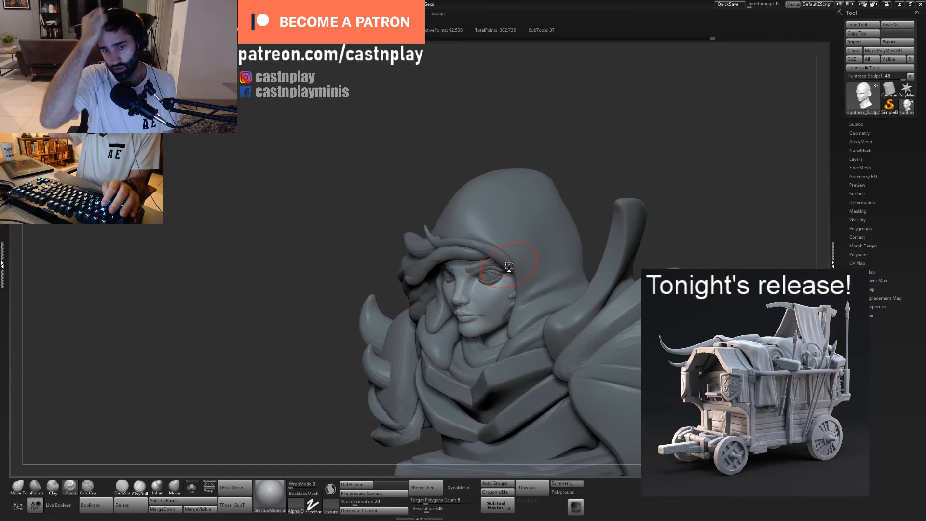
pyautogui.moveTo(587, 154)
pyautogui.keyDown('shift'); pyautogui.mouseDown()
pyautogui.moveTo(560, 207)
pyautogui.moveTo(554, 129)
pyautogui.moveTo(511, 241)
pyautogui.mouseUp(); pyautogui.keyUp('shift')
pyautogui.keyDown('alt'); pyautogui.moveTo(469, 272); pyautogui.dragTo(529, 227, button='right'); pyautogui.keyUp('alt')
pyautogui.keyDown('ctrl'); pyautogui.moveTo(486, 256); pyautogui.dragTo(483, 271, button='right'); pyautogui.keyUp('ctrl')
pyautogui.press('1')
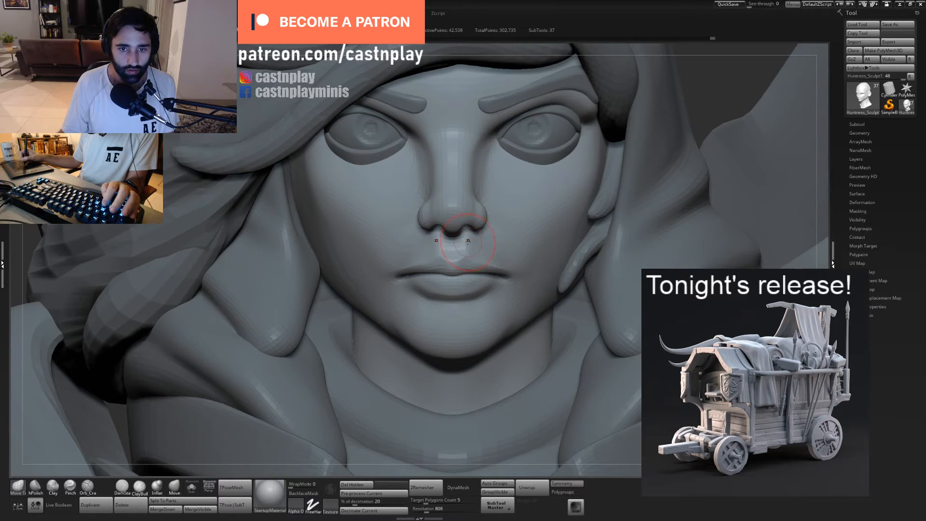
pyautogui.moveTo(465, 252); pyautogui.dragTo(468, 248)
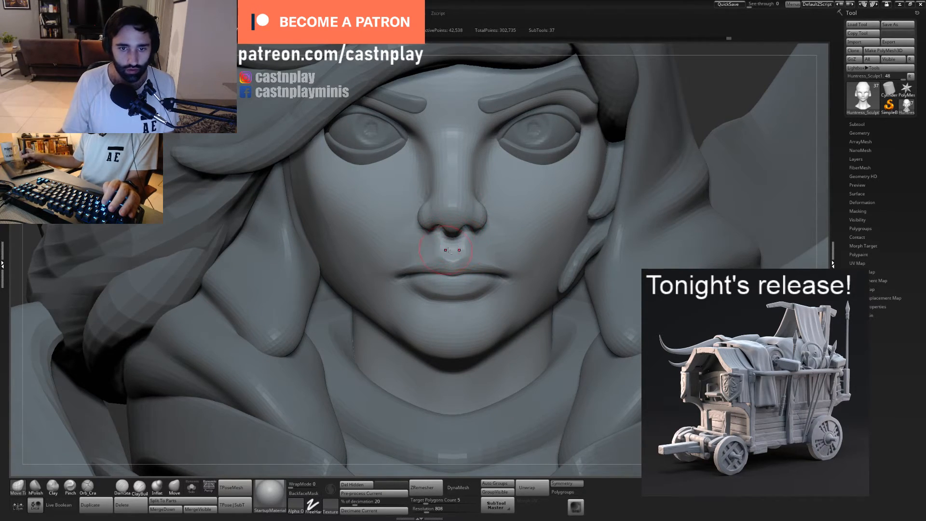
# - Refine the upper lip line and the mouth corners in front and three-quarter view
pyautogui.keyDown('ctrl'); pyautogui.moveTo(485, 254); pyautogui.dragTo(467, 267, button='right'); pyautogui.keyUp('ctrl')
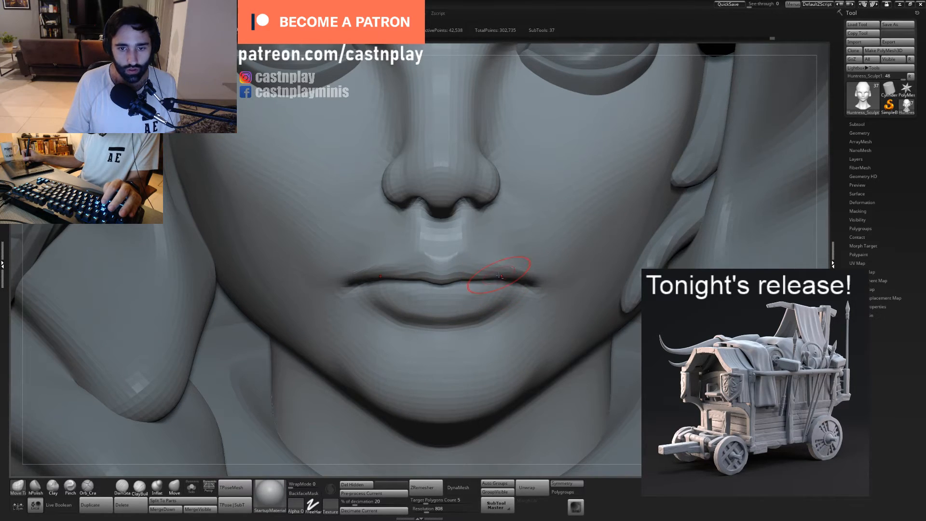
pyautogui.keyDown('ctrl'); pyautogui.moveTo(540, 271); pyautogui.dragTo(543, 217, button='right'); pyautogui.keyUp('ctrl')
pyautogui.moveTo(542, 251)
pyautogui.mouseDown(button='right')
pyautogui.moveTo(552, 259)
pyautogui.moveTo(557, 328)
pyautogui.moveTo(535, 319)
pyautogui.moveTo(535, 273)
pyautogui.moveTo(467, 295)
pyautogui.moveTo(473, 338)
pyautogui.mouseUp(button='right')
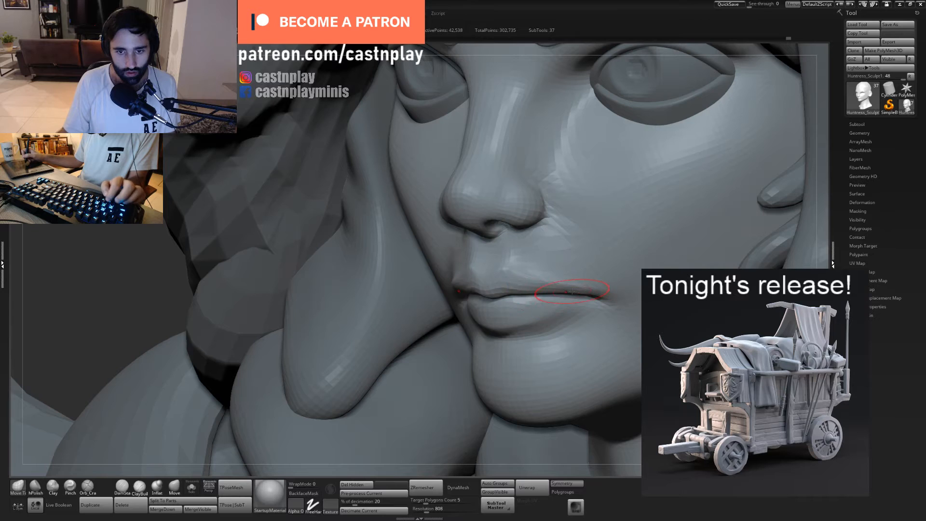
pyautogui.moveTo(536, 284); pyautogui.dragTo(578, 239, button='right')
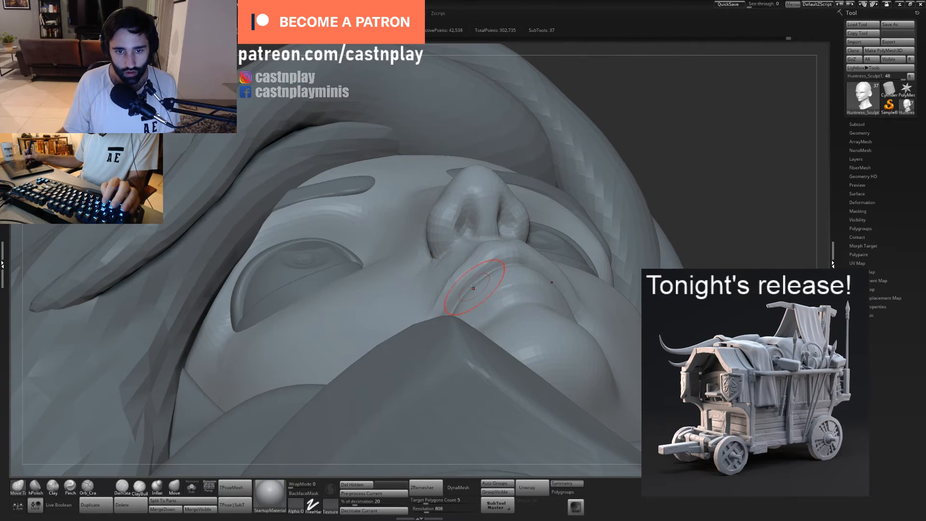
# - Reshape the curve of the upper lip from below with a resized Move Topological brush
pyautogui.moveTo(473, 283); pyautogui.dragTo(455, 289, button='right')
pyautogui.press('s')
pyautogui.moveTo(455, 290); pyautogui.dragTo(458, 289)
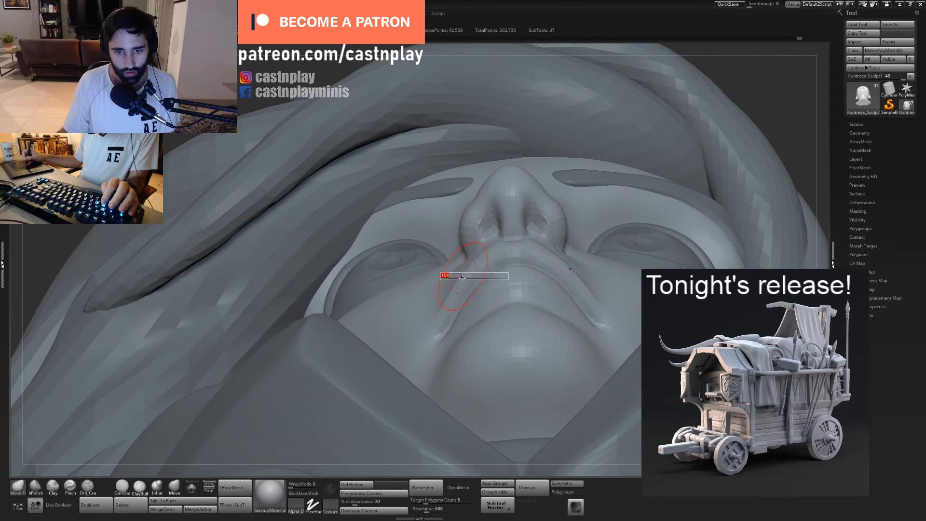
pyautogui.moveTo(465, 287); pyautogui.dragTo(458, 314, button='right')
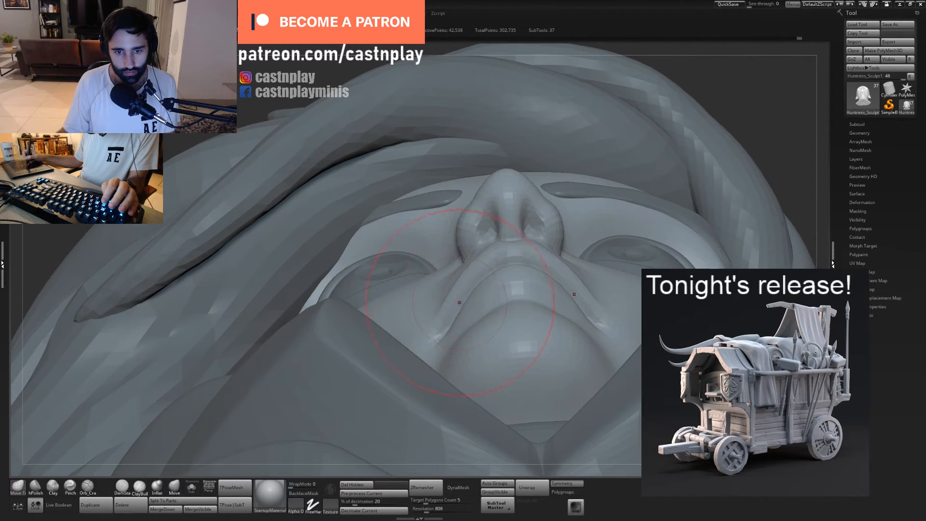
pyautogui.moveTo(459, 303); pyautogui.dragTo(453, 302)
pyautogui.moveTo(499, 268); pyautogui.dragTo(501, 262)
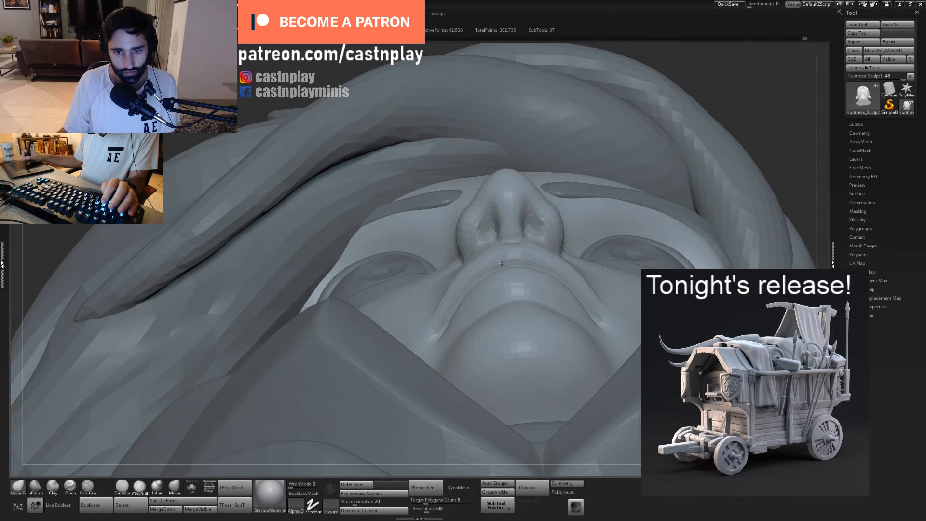
# - Adjust the sides of the mouth and the area above the upper lip with differently sized Move Topological brushes
pyautogui.moveTo(444, 330); pyautogui.dragTo(421, 300)
pyautogui.press('s')
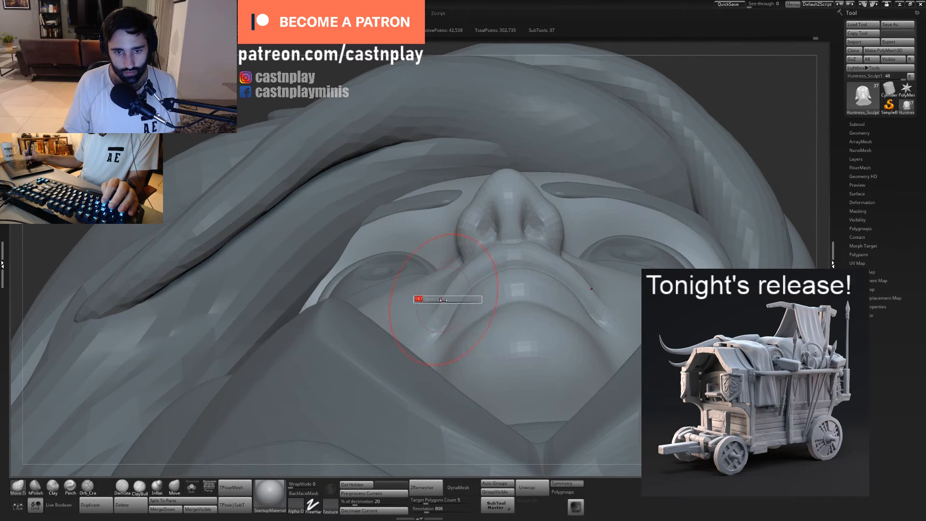
pyautogui.press('s')
pyautogui.moveTo(478, 264); pyautogui.dragTo(484, 262)
pyautogui.moveTo(482, 261)
pyautogui.mouseDown(button='right')
pyautogui.moveTo(510, 302)
pyautogui.moveTo(444, 266)
pyautogui.mouseUp(button='right')
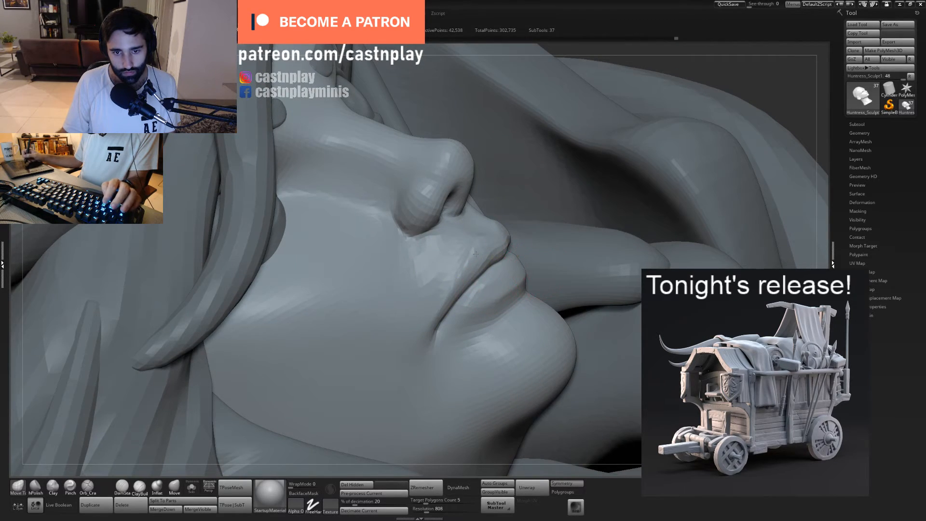
pyautogui.press('f')
pyautogui.moveTo(454, 303); pyautogui.dragTo(478, 295, button='right')
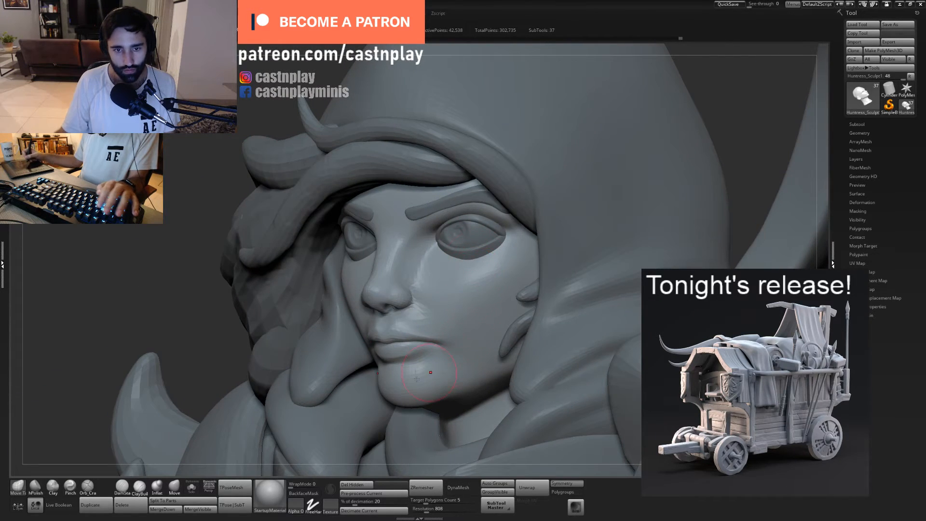
# - Isolate the head, refine the cheek with the Pinch brush, and show the other parts again
pyautogui.click(191, 487)
pyautogui.keyDown('ctrl'); pyautogui.moveTo(467, 349); pyautogui.dragTo(475, 325, button='right'); pyautogui.keyUp('ctrl')
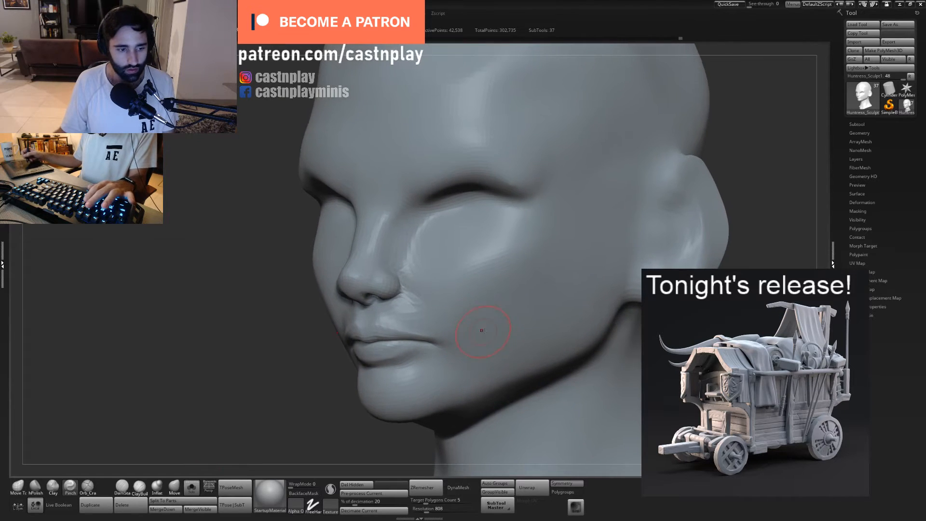
pyautogui.moveTo(523, 250); pyautogui.dragTo(480, 267)
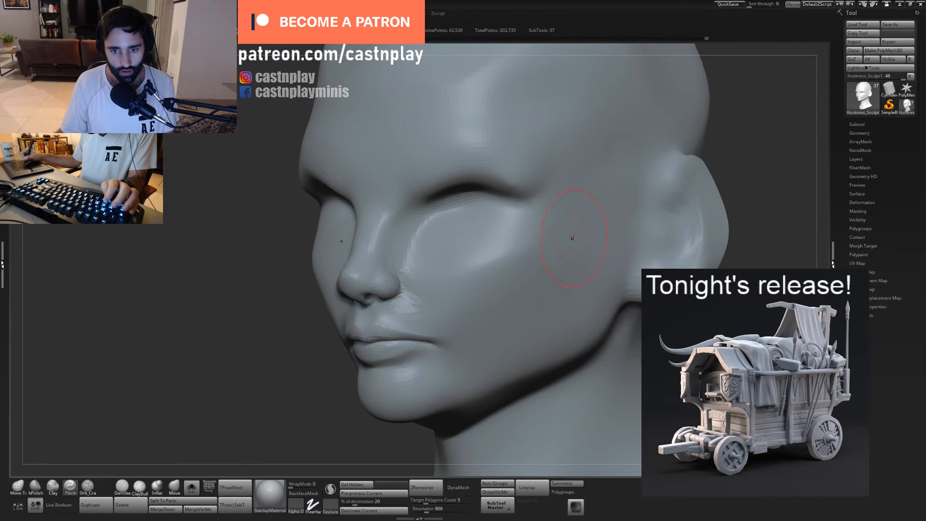
pyautogui.click(192, 487)
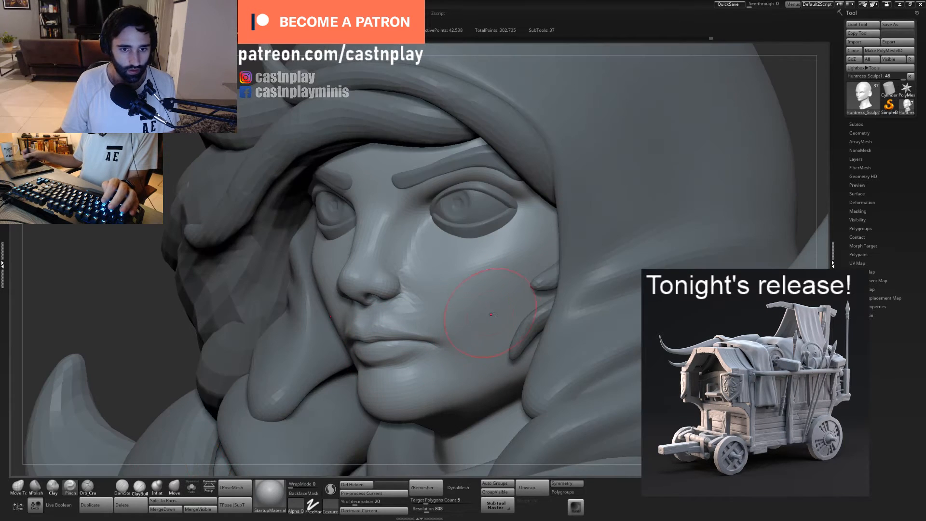
pyautogui.moveTo(441, 311)
pyautogui.keyDown('ctrl'); pyautogui.mouseDown(button='right')
pyautogui.moveTo(437, 362)
pyautogui.moveTo(497, 311)
pyautogui.moveTo(508, 318)
pyautogui.moveTo(516, 368)
pyautogui.moveTo(536, 362)
pyautogui.moveTo(550, 321)
pyautogui.moveTo(525, 340)
pyautogui.mouseUp(button='right'); pyautogui.keyUp('ctrl')
# - Isolate the head at a lower subdivision level and reshape the transition between the jaw's underside and the neck
pyautogui.press('1')
pyautogui.moveTo(483, 361); pyautogui.dragTo(424, 366, button='right')
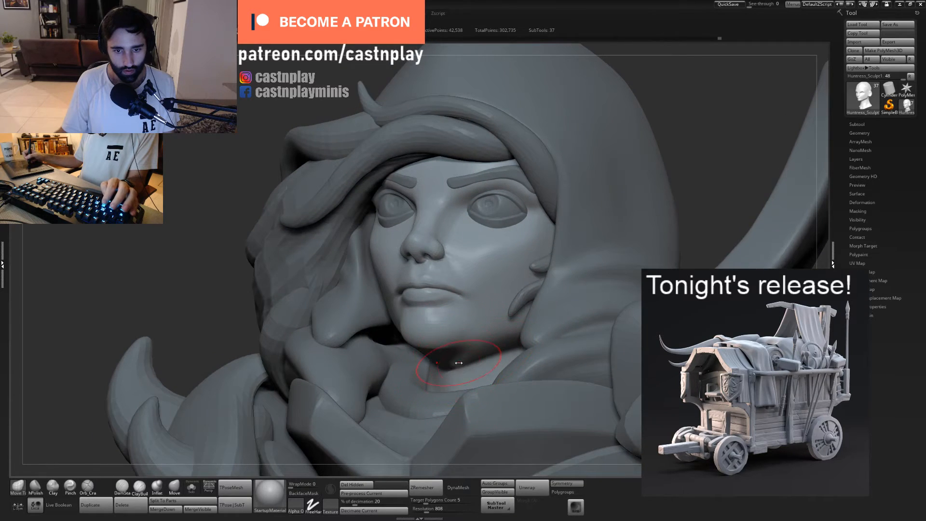
pyautogui.click(192, 487)
pyautogui.moveTo(511, 381)
pyautogui.mouseDown(button='right')
pyautogui.moveTo(466, 392)
pyautogui.moveTo(477, 374)
pyautogui.moveTo(444, 403)
pyautogui.moveTo(465, 386)
pyautogui.mouseUp(button='right')
pyautogui.hotkey('shift', 'd')
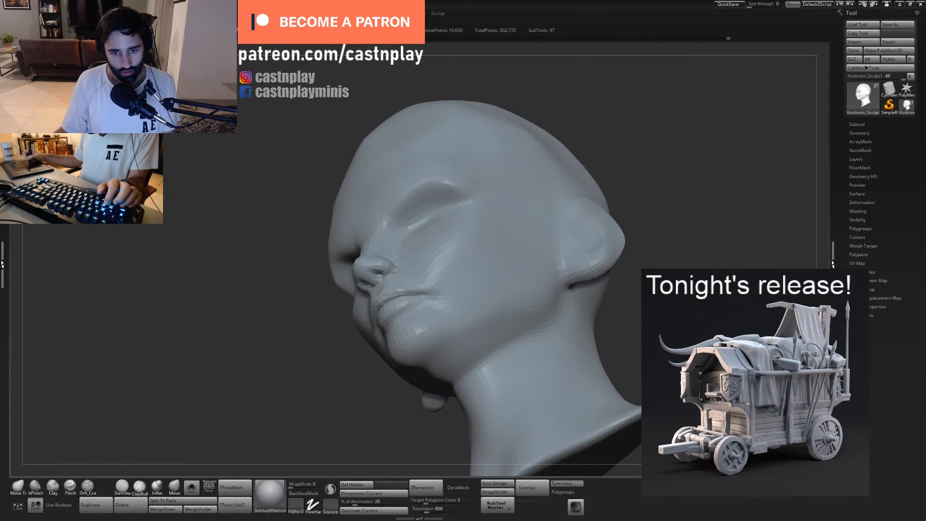
pyautogui.moveTo(501, 337); pyautogui.dragTo(486, 366, button='right')
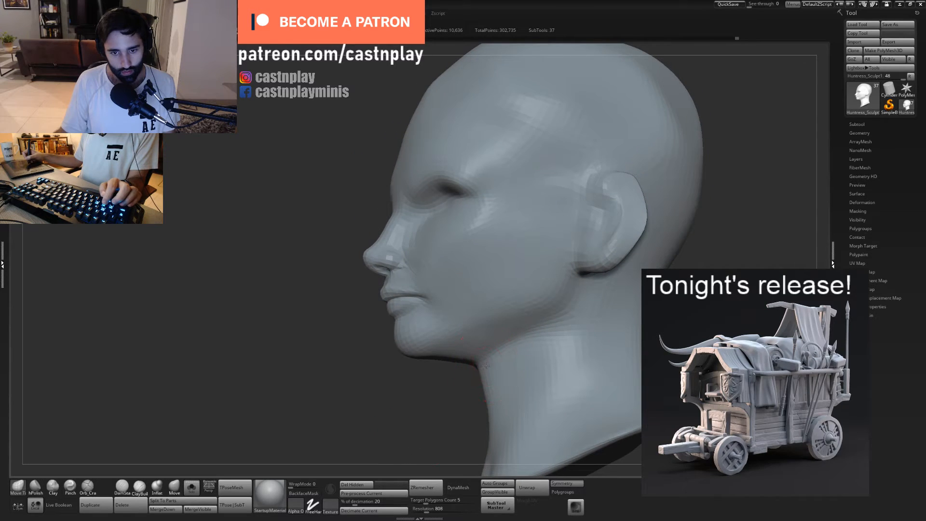
pyautogui.moveTo(454, 401); pyautogui.dragTo(467, 368, button='right')
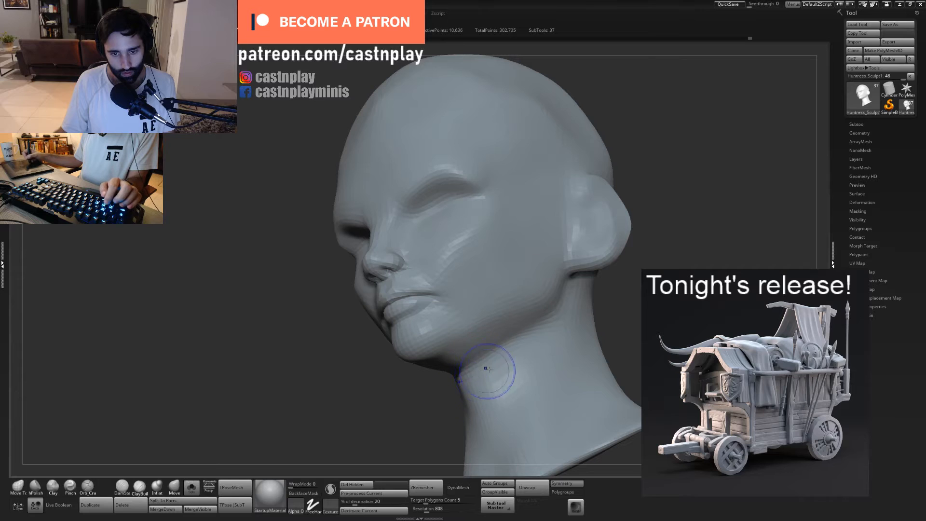
pyautogui.moveTo(435, 399); pyautogui.dragTo(512, 344, button='right')
pyautogui.keyDown('shift'); pyautogui.moveTo(512, 344); pyautogui.dragTo(464, 374); pyautogui.keyUp('shift')
# - Reshape the throat line beneath the chin in profile with a resized Move Topological brush
pyautogui.keyDown('ctrl'); pyautogui.moveTo(606, 320); pyautogui.dragTo(538, 289, button='right'); pyautogui.keyUp('ctrl')
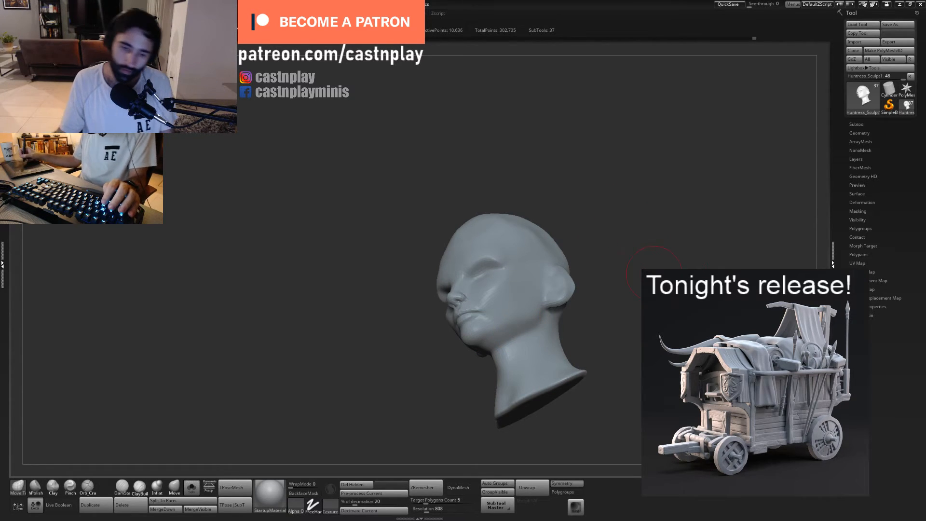
pyautogui.keyDown('shift'); pyautogui.moveTo(516, 325); pyautogui.dragTo(615, 303, button='right'); pyautogui.keyUp('shift')
pyautogui.moveTo(615, 303); pyautogui.dragTo(645, 301)
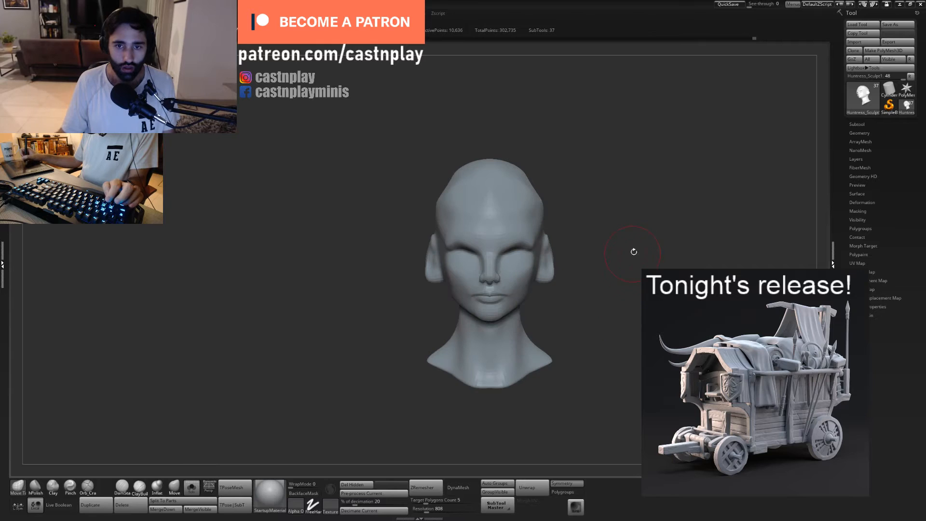
pyautogui.moveTo(635, 252); pyautogui.dragTo(600, 267)
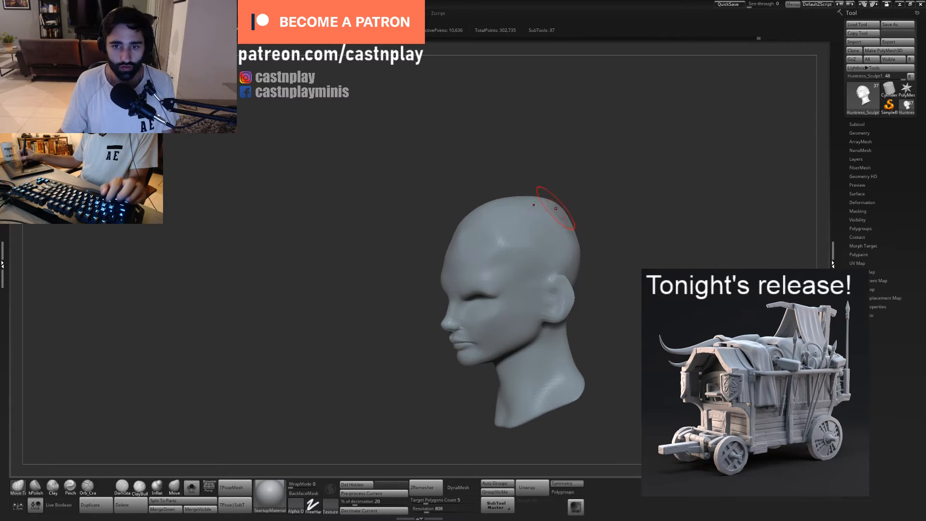
pyautogui.moveTo(547, 192)
pyautogui.mouseDown()
pyautogui.moveTo(609, 268)
pyautogui.moveTo(567, 370)
pyautogui.moveTo(591, 264)
pyautogui.moveTo(559, 288)
pyautogui.moveTo(574, 304)
pyautogui.mouseUp()
pyautogui.moveTo(393, 349)
pyautogui.keyDown('alt'); pyautogui.mouseDown()
pyautogui.moveTo(432, 331)
pyautogui.moveTo(453, 335)
pyautogui.moveTo(460, 379)
pyautogui.mouseUp(); pyautogui.keyUp('alt')
pyautogui.press('s')
pyautogui.click(510, 283)
pyautogui.moveTo(491, 282); pyautogui.dragTo(499, 282)
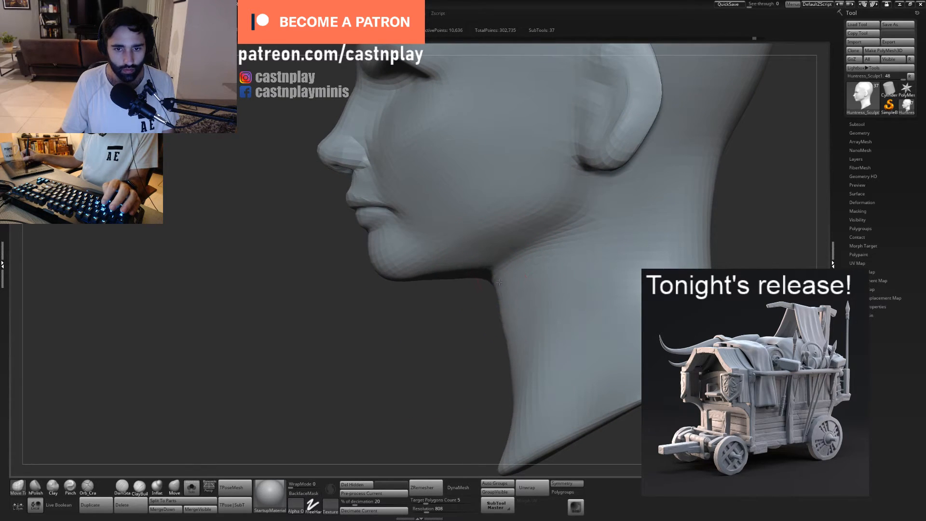
pyautogui.moveTo(457, 303); pyautogui.dragTo(451, 279)
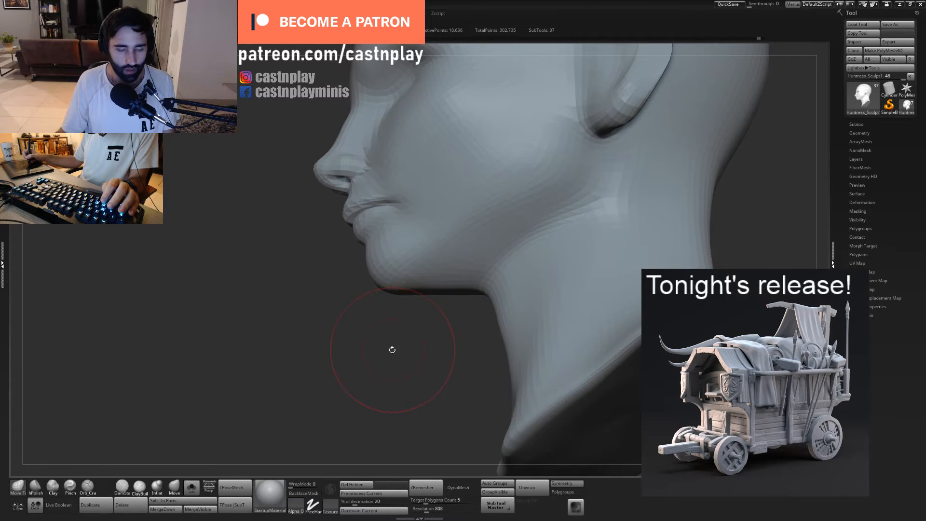
# - Adjust the underside of the jaw between chin and throat, and bring the hidden parts back into view
pyautogui.moveTo(392, 350)
pyautogui.mouseDown()
pyautogui.moveTo(430, 343)
pyautogui.moveTo(460, 288)
pyautogui.moveTo(448, 299)
pyautogui.moveTo(444, 291)
pyautogui.mouseUp()
pyautogui.press('s')
pyautogui.press('s')
pyautogui.moveTo(454, 303)
pyautogui.mouseDown(button='right')
pyautogui.moveTo(458, 295)
pyautogui.moveTo(444, 308)
pyautogui.mouseUp(button='right')
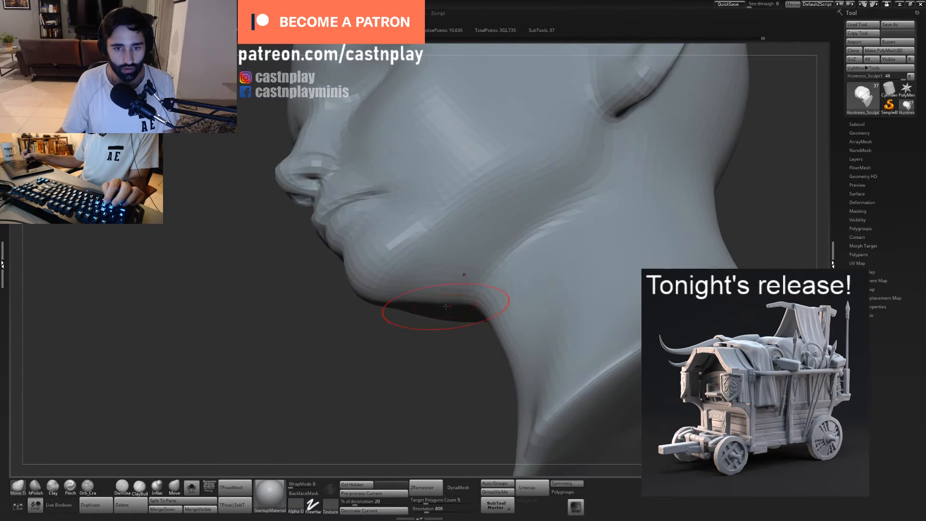
pyautogui.keyDown('shift'); pyautogui.moveTo(434, 374); pyautogui.dragTo(397, 329); pyautogui.keyUp('shift')
pyautogui.click(192, 487)
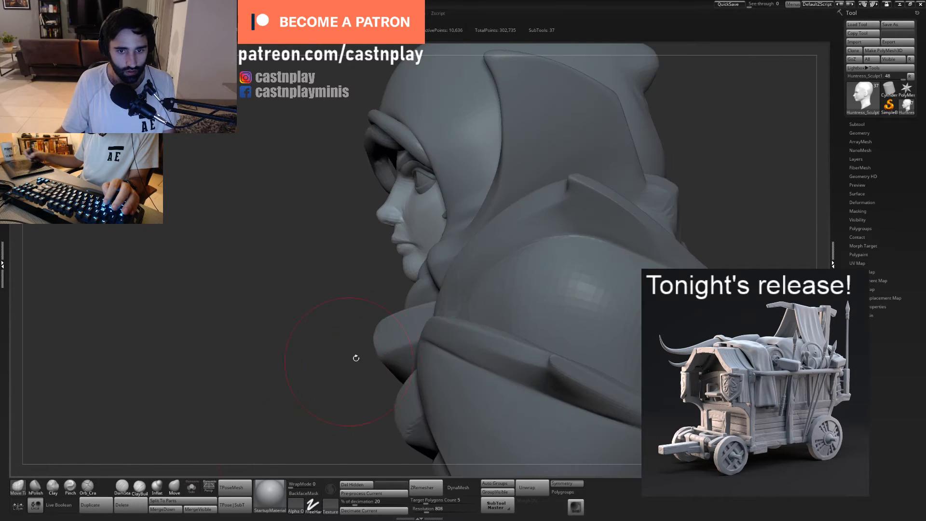
# - Return the head to its higher subdivision level and work on the nose bridge with a resized Orb Cracks brush
pyautogui.moveTo(356, 357)
pyautogui.mouseDown(button='right')
pyautogui.moveTo(452, 297)
pyautogui.moveTo(482, 231)
pyautogui.mouseUp(button='right')
pyautogui.moveTo(482, 232); pyautogui.dragTo(622, 294, button='right')
pyautogui.press('d')
pyautogui.moveTo(469, 265)
pyautogui.mouseDown(button='right')
pyautogui.moveTo(502, 256)
pyautogui.moveTo(443, 233)
pyautogui.moveTo(423, 289)
pyautogui.mouseUp(button='right')
pyautogui.press('5')
pyautogui.press('s')
pyautogui.moveTo(410, 227); pyautogui.dragTo(387, 223)
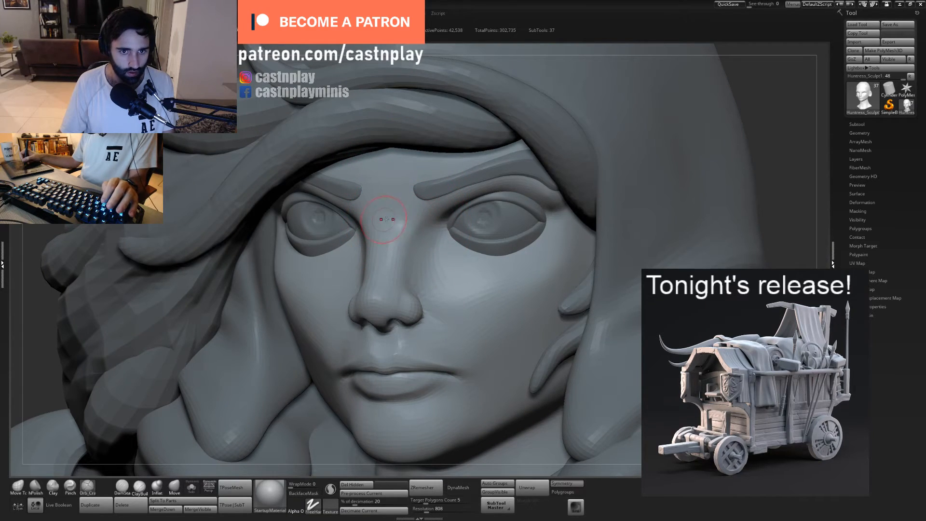
# - Define the nose bridge where it meets the brow with the Pinch brush
pyautogui.press('4')
pyautogui.press('3')
pyautogui.press('4')
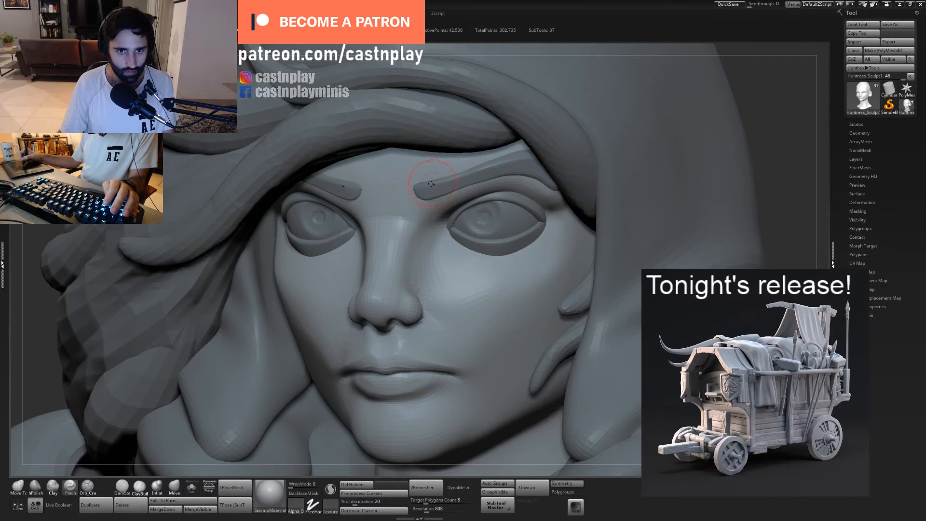
pyautogui.moveTo(431, 184); pyautogui.dragTo(419, 207, button='right')
pyautogui.keyDown('shift'); pyautogui.moveTo(387, 215); pyautogui.dragTo(390, 227); pyautogui.keyUp('shift')
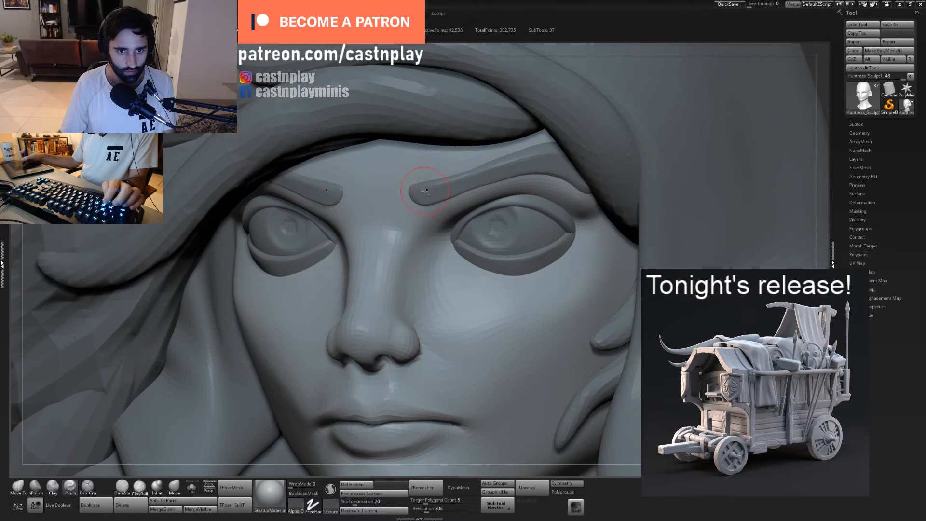
# - Select the eyebrows and reshape their inner ends with the Move Topological brush
pyautogui.keyDown('alt'); pyautogui.click(426, 191); pyautogui.keyUp('alt')
pyautogui.press('1')
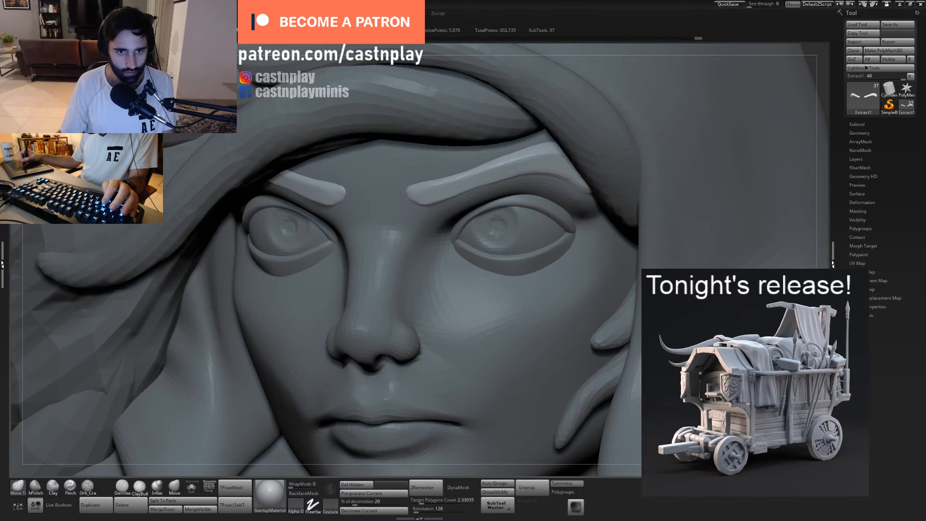
pyautogui.moveTo(413, 182)
pyautogui.mouseDown()
pyautogui.moveTo(412, 174)
pyautogui.moveTo(422, 200)
pyautogui.mouseUp()
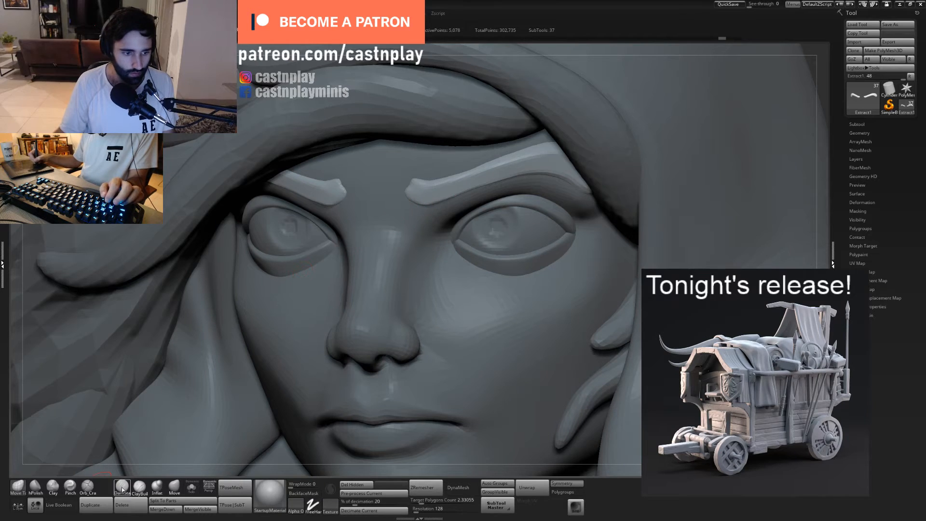
# - Try to build up hair strand texture along the eyebrows with the Clay Buildup brush
pyautogui.click(139, 487)
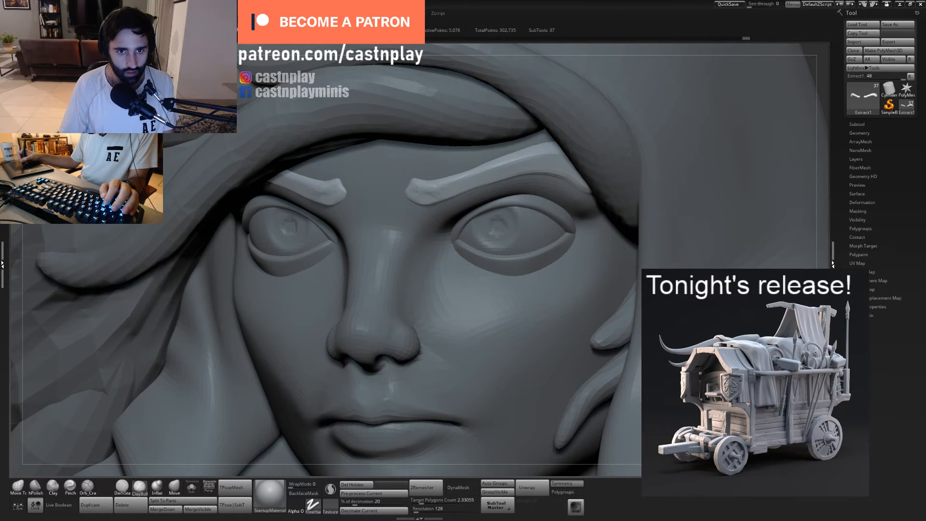
pyautogui.moveTo(415, 190); pyautogui.dragTo(428, 193)
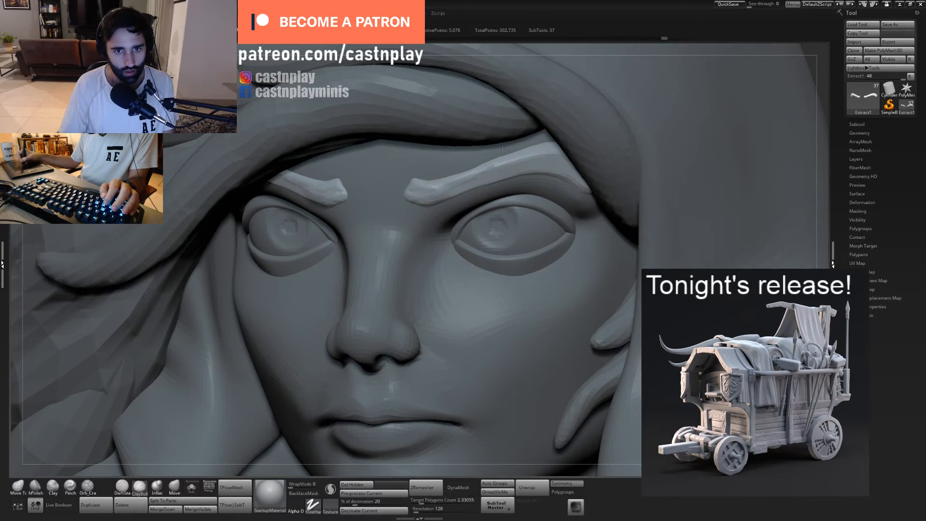
pyautogui.moveTo(502, 149); pyautogui.dragTo(496, 161)
pyautogui.hotkey('ctrl', 'z')
pyautogui.hotkey('ctrl', 'z')
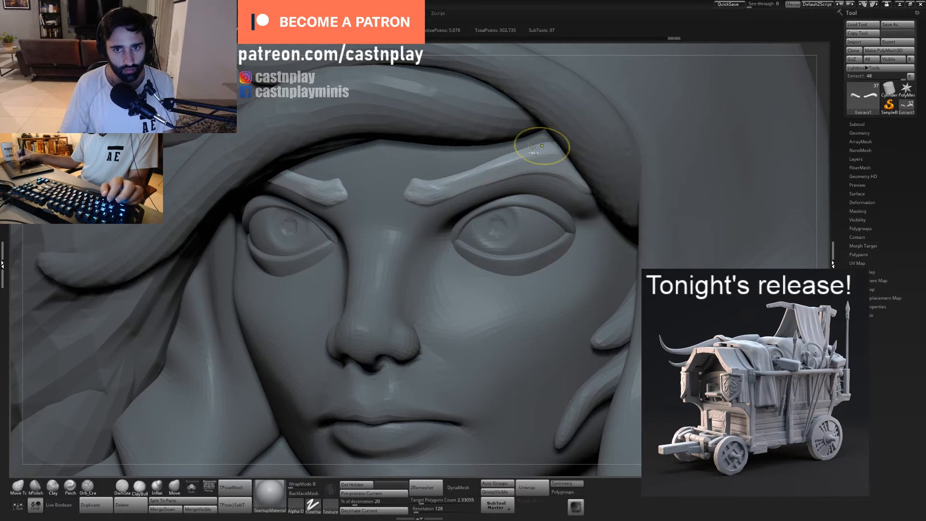
pyautogui.hotkey('ctrl', 'z')
pyautogui.moveTo(503, 164); pyautogui.dragTo(523, 153, button='right')
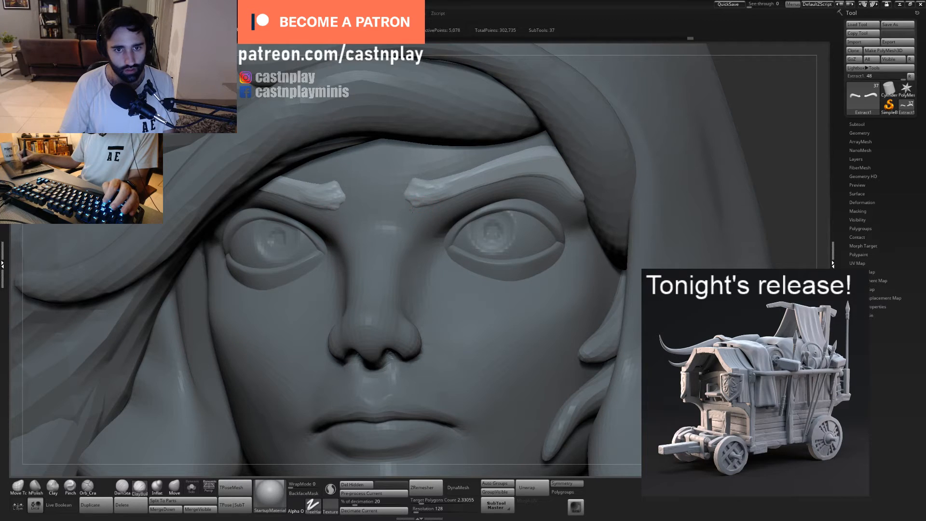
pyautogui.keyDown('shift'); pyautogui.moveTo(412, 208); pyautogui.dragTo(409, 203); pyautogui.keyUp('shift')
pyautogui.keyDown('shift'); pyautogui.moveTo(458, 182); pyautogui.dragTo(467, 180); pyautogui.keyUp('shift')
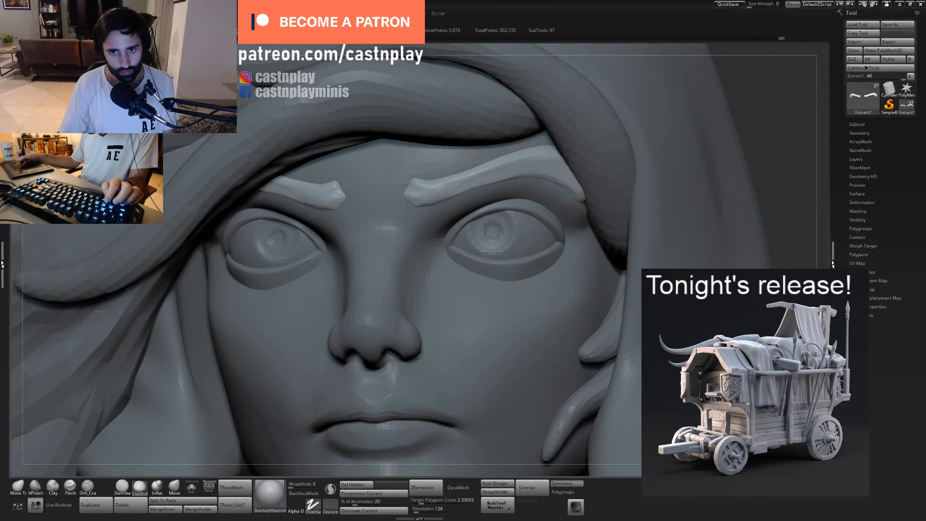
pyautogui.hotkey('ctrl', 'z')
pyautogui.hotkey('ctrl', 'z')
pyautogui.hotkey('ctrl', 'z')
pyautogui.hotkey('ctrl', 'z')
pyautogui.hotkey('ctrl', 'z')
pyautogui.hotkey('ctrl', 'z')
pyautogui.hotkey('ctrl', 'z')
pyautogui.hotkey('ctrl', 'z')
# - Flatten the eyebrows' inner ends with the hPolish brush and pull out small pointed tips with Move Topological
pyautogui.press('2')
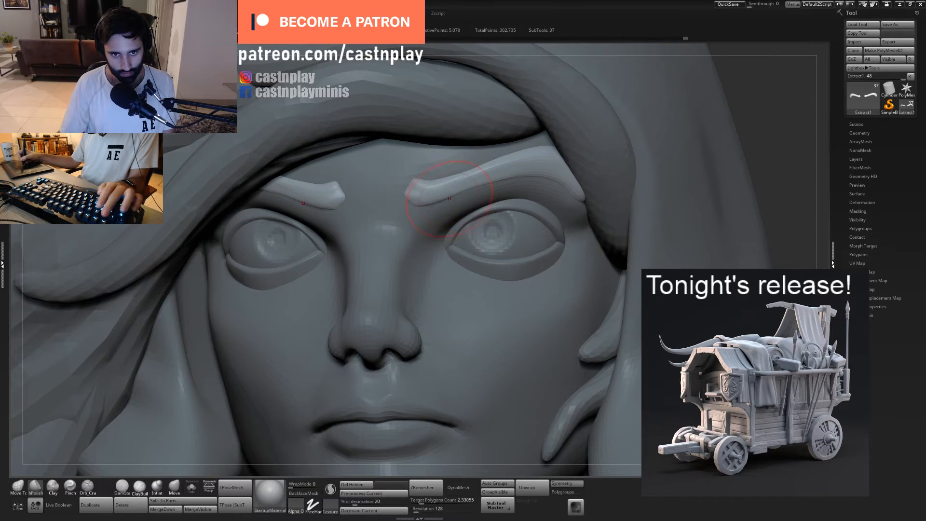
pyautogui.moveTo(446, 192); pyautogui.dragTo(428, 195)
pyautogui.press('1')
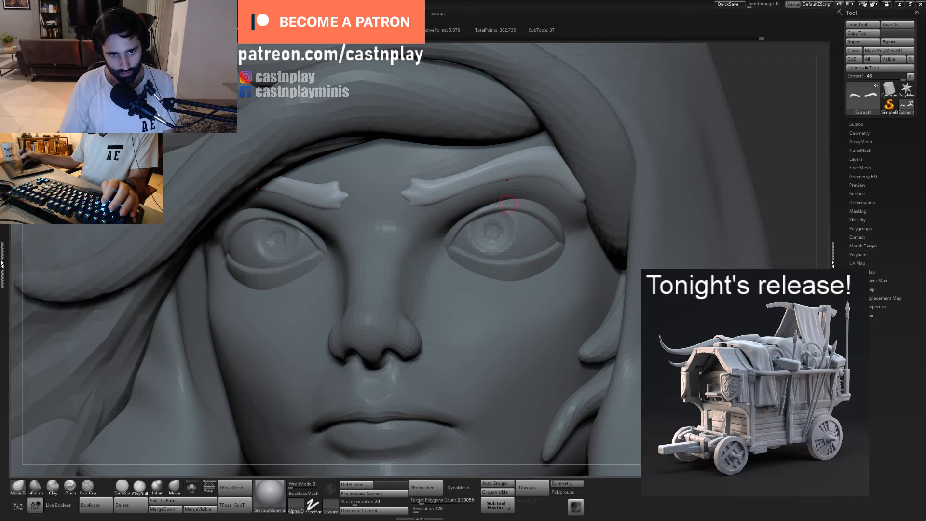
pyautogui.keyDown('ctrl'); pyautogui.moveTo(494, 203); pyautogui.dragTo(366, 192, button='right'); pyautogui.keyUp('ctrl')
pyautogui.moveTo(509, 181); pyautogui.dragTo(509, 151, button='right')
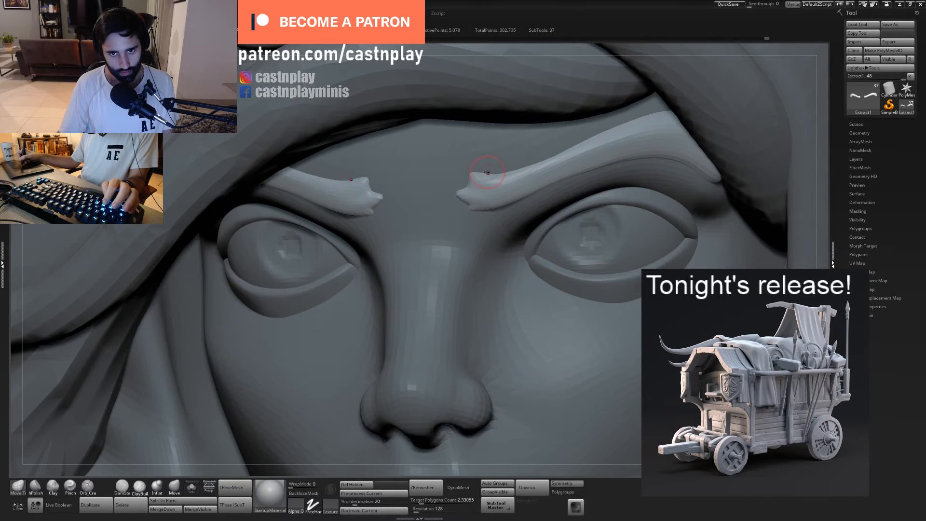
# - Exaggerate the upper and lower hair tips at the eyebrows' inner ends with the Move Topological brush
pyautogui.moveTo(483, 185)
pyautogui.mouseDown()
pyautogui.moveTo(490, 161)
pyautogui.moveTo(482, 178)
pyautogui.moveTo(472, 171)
pyautogui.moveTo(548, 184)
pyautogui.mouseUp()
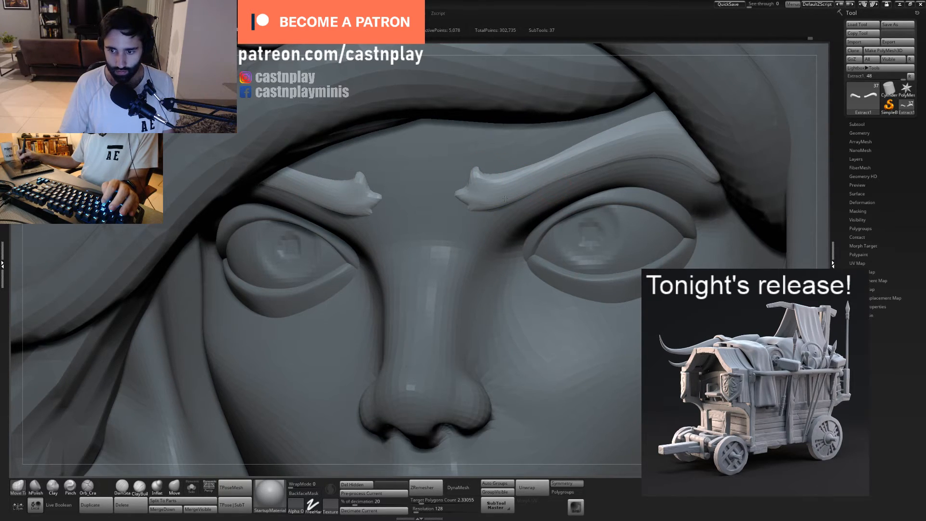
pyautogui.keyDown('alt'); pyautogui.moveTo(477, 195); pyautogui.dragTo(463, 198, button='right'); pyautogui.keyUp('alt')
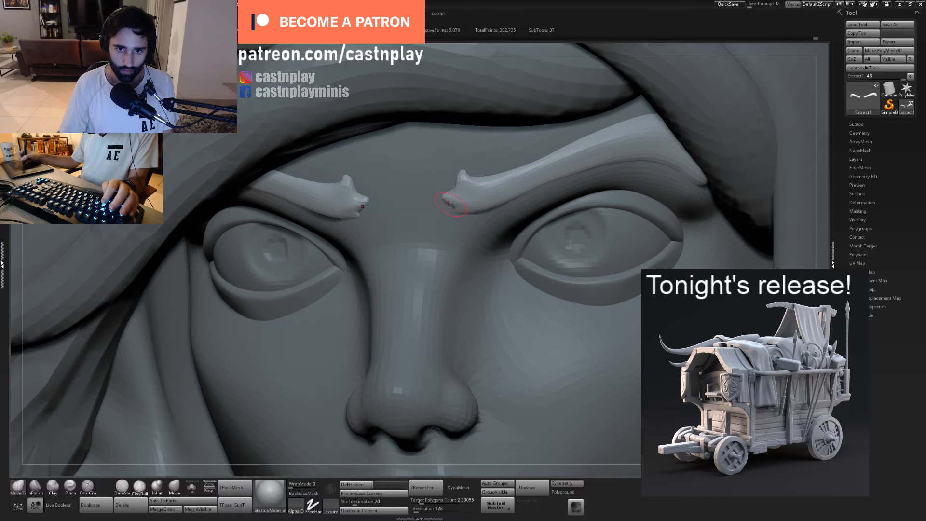
pyautogui.moveTo(449, 203); pyautogui.dragTo(461, 221)
pyautogui.moveTo(490, 226); pyautogui.dragTo(449, 206, button='right')
pyautogui.moveTo(484, 218); pyautogui.dragTo(482, 212)
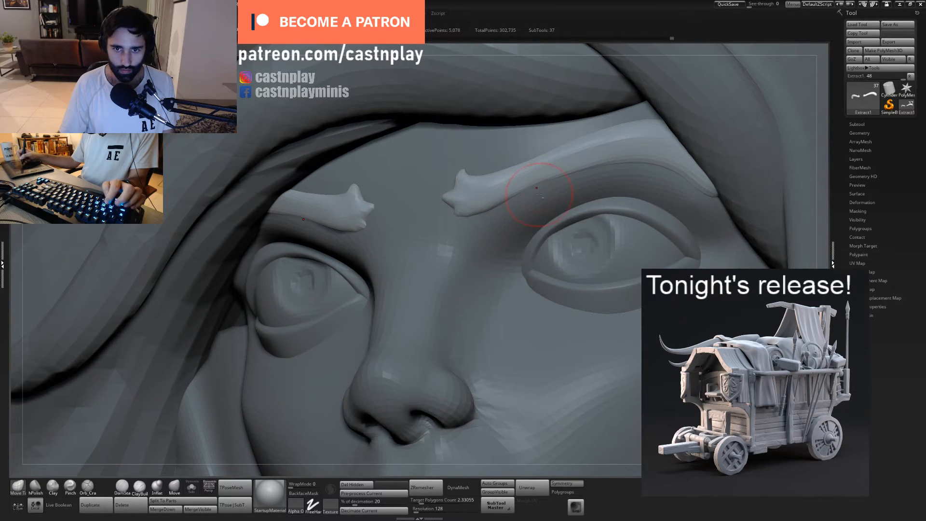
# - Adjust the lower edge of the eyebrow arch above the eye with small Move Topological strokes
pyautogui.moveTo(539, 194); pyautogui.dragTo(539, 181)
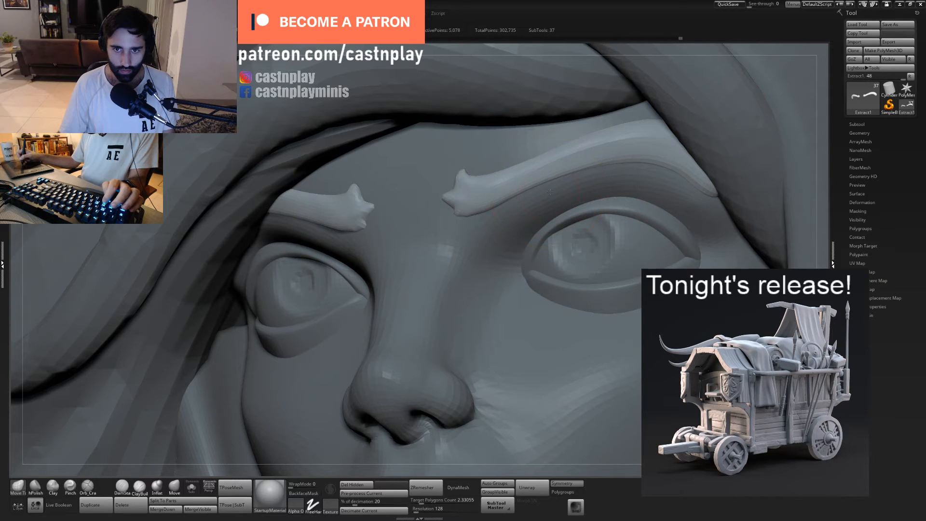
pyautogui.moveTo(489, 212); pyautogui.dragTo(491, 216)
pyautogui.moveTo(552, 191); pyautogui.dragTo(552, 186)
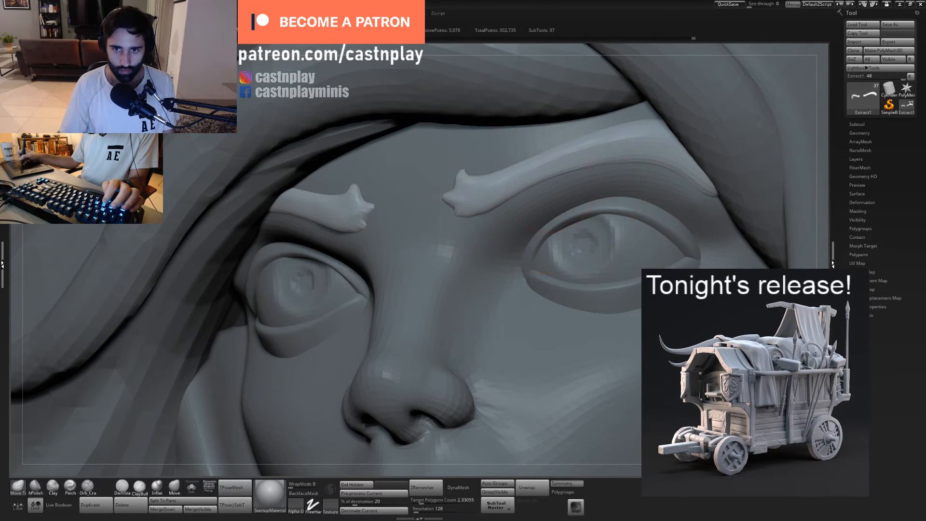
pyautogui.moveTo(558, 184); pyautogui.dragTo(517, 194, button='right')
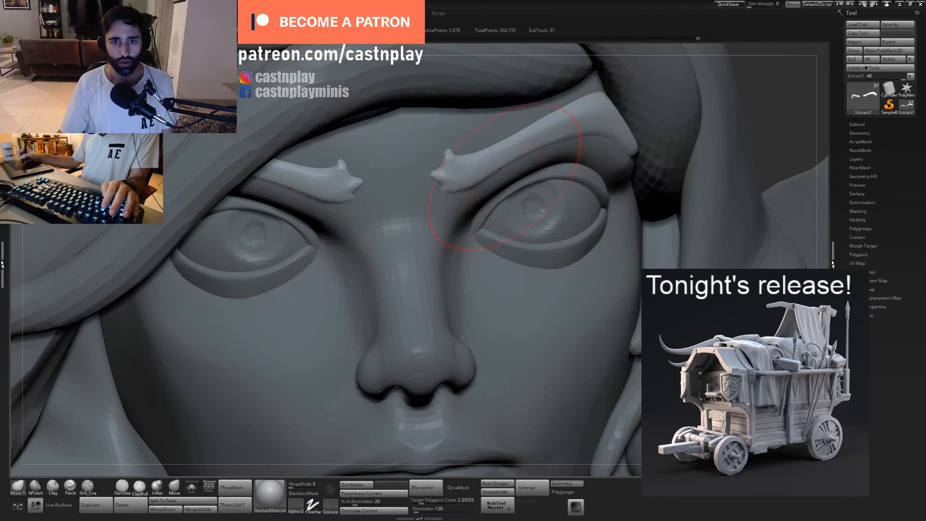
# - Simplify the spiky inner ends of the eyebrows into a clean tapered shape
pyautogui.moveTo(457, 176)
pyautogui.keyDown('shift'); pyautogui.mouseDown()
pyautogui.moveTo(469, 155)
pyautogui.moveTo(453, 153)
pyautogui.moveTo(475, 164)
pyautogui.moveTo(481, 189)
pyautogui.mouseUp(); pyautogui.keyUp('shift')
pyautogui.moveTo(507, 203); pyautogui.dragTo(431, 216, button='right')
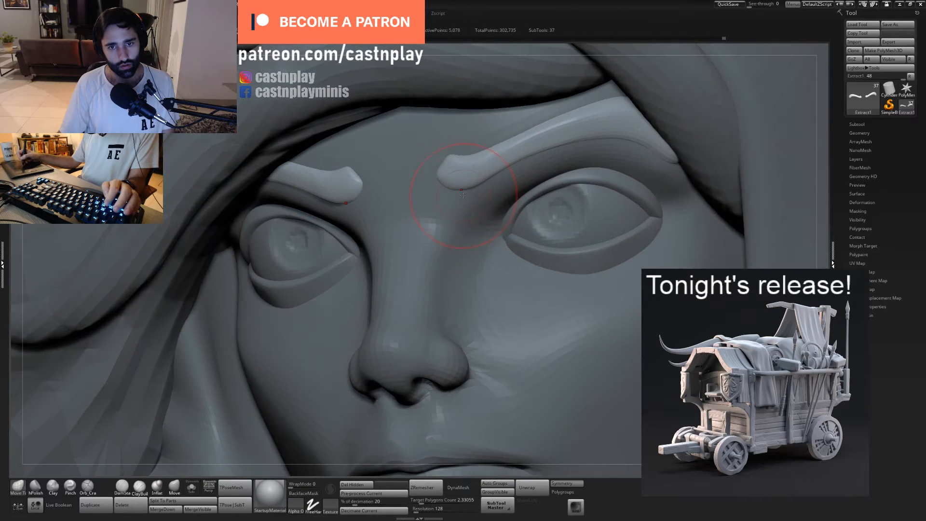
pyautogui.moveTo(455, 188); pyautogui.dragTo(456, 195)
pyautogui.moveTo(560, 175)
pyautogui.keyDown('ctrl'); pyautogui.mouseDown(button='right')
pyautogui.moveTo(459, 155)
pyautogui.moveTo(533, 153)
pyautogui.moveTo(513, 172)
pyautogui.moveTo(600, 188)
pyautogui.moveTo(497, 237)
pyautogui.moveTo(482, 219)
pyautogui.mouseUp(button='right'); pyautogui.keyUp('ctrl')
# - Define a ridge along the eyebrows with the Orb Cracks brush and switch to a resized hPolish brush
pyautogui.press('5')
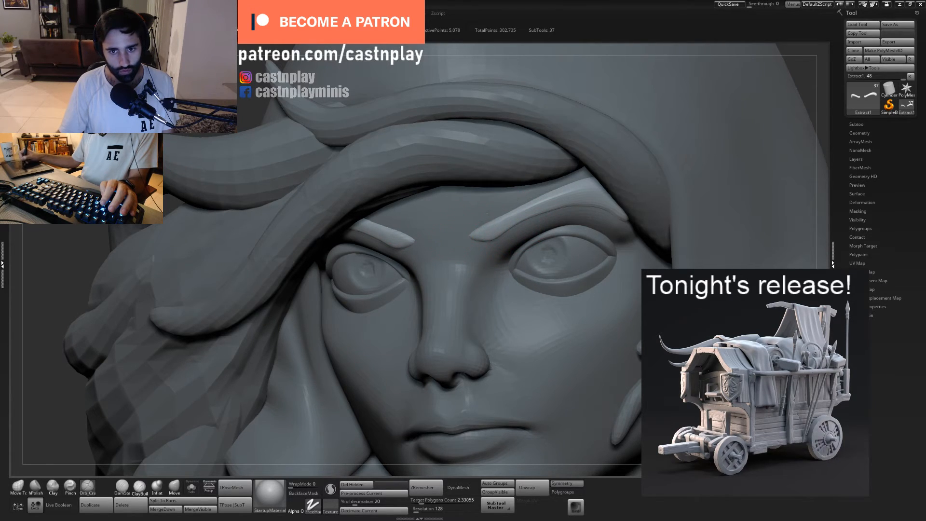
pyautogui.moveTo(552, 189)
pyautogui.keyDown('shift'); pyautogui.mouseDown()
pyautogui.moveTo(493, 222)
pyautogui.moveTo(492, 236)
pyautogui.mouseUp(); pyautogui.keyUp('shift')
pyautogui.press('2')
pyautogui.press('s')
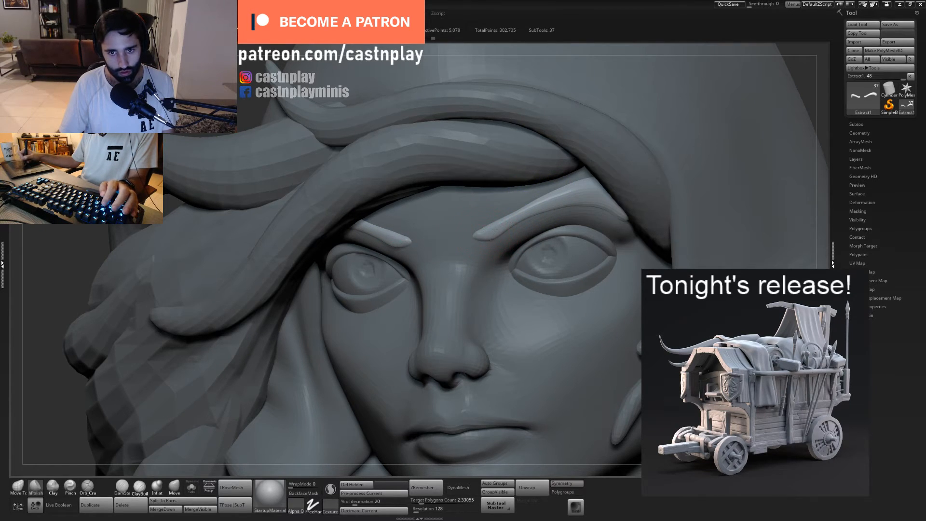
# - Refine the eyebrow contour and inner tips with a resized Move Topological brush
pyautogui.press('1')
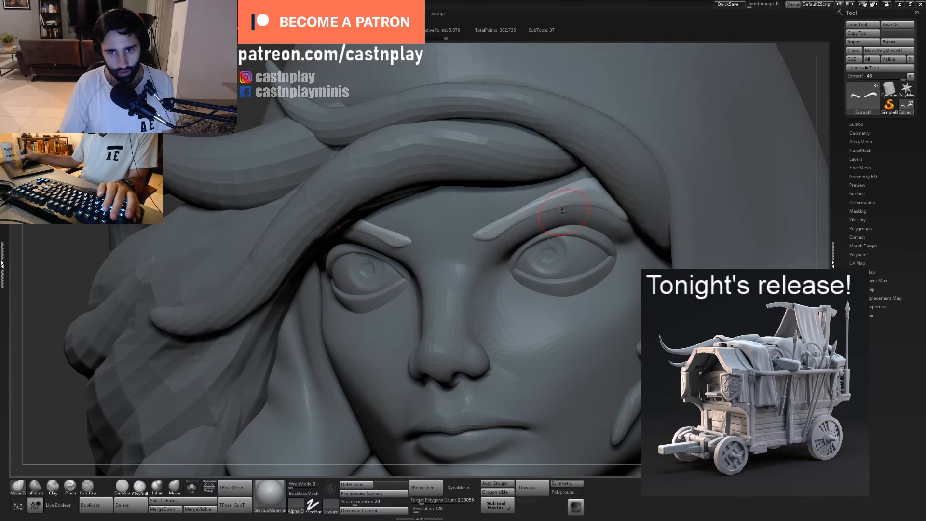
pyautogui.moveTo(563, 198); pyautogui.dragTo(463, 253)
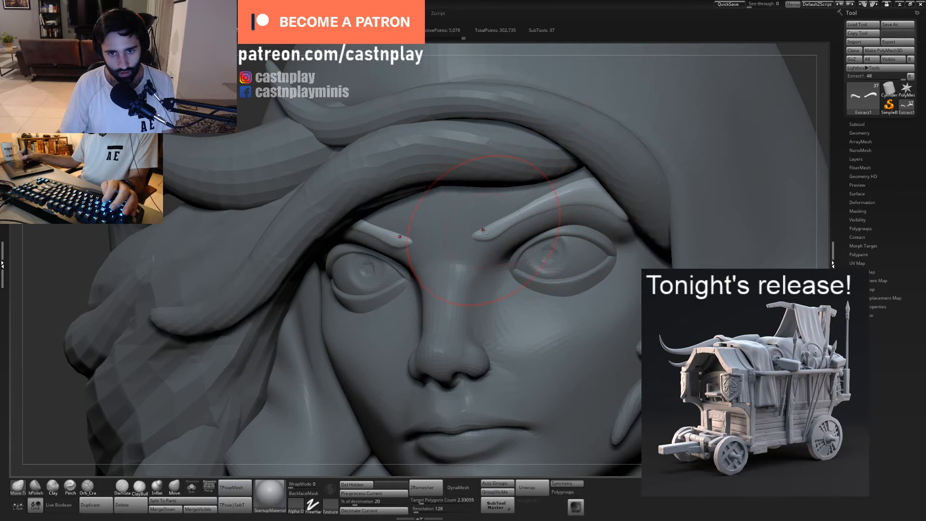
pyautogui.press('s')
pyautogui.moveTo(484, 231)
pyautogui.mouseDown()
pyautogui.moveTo(496, 231)
pyautogui.moveTo(470, 244)
pyautogui.moveTo(502, 228)
pyautogui.moveTo(468, 246)
pyautogui.moveTo(489, 234)
pyautogui.mouseUp()
# - Try to flatten the surface along the eyebrows with the hPolish brush
pyautogui.click(157, 487)
pyautogui.press('b')
pyautogui.press('m')
pyautogui.press('t')
pyautogui.press('b')
pyautogui.press('h')
pyautogui.press('p')
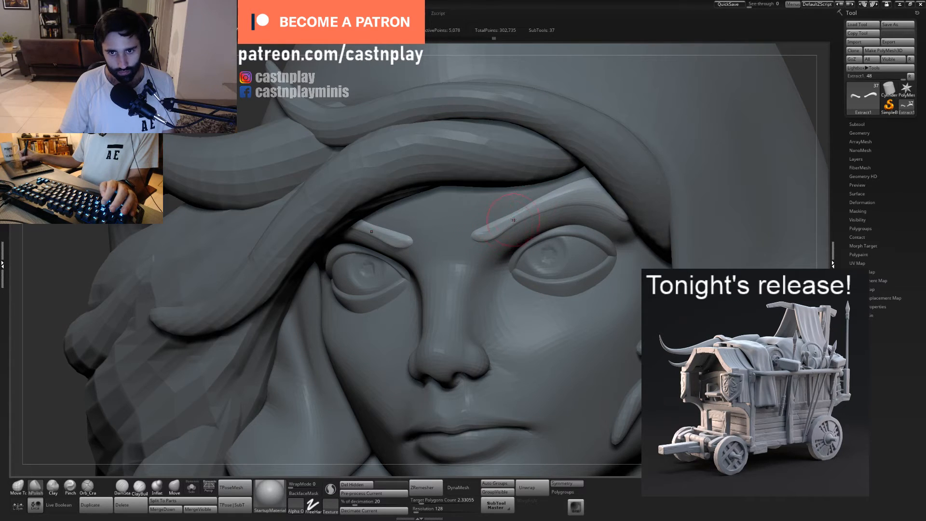
pyautogui.keyDown('ctrl'); pyautogui.moveTo(506, 224); pyautogui.dragTo(545, 207); pyautogui.keyUp('ctrl')
pyautogui.hotkey('ctrl', 'z')
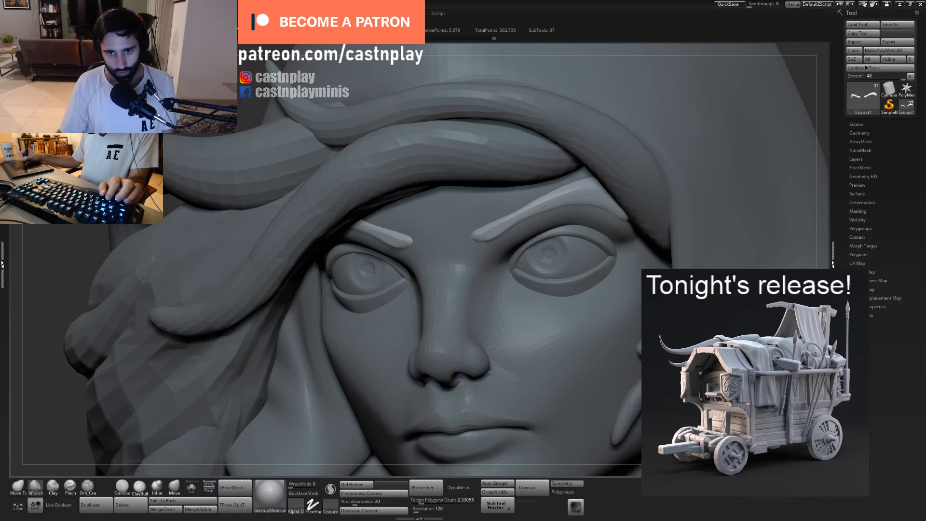
# - Select the upper V-shaped chest band below the collar and move it downward with the gizmo
pyautogui.keyDown('ctrl'); pyautogui.moveTo(590, 213); pyautogui.dragTo(483, 183, button='right'); pyautogui.keyUp('ctrl')
pyautogui.keyDown('alt'); pyautogui.moveTo(668, 130); pyautogui.dragTo(551, 194, button='right'); pyautogui.keyUp('alt')
pyautogui.moveTo(585, 141); pyautogui.dragTo(535, 147, button='right')
pyautogui.keyDown('alt'); pyautogui.click(511, 237); pyautogui.keyUp('alt')
pyautogui.keyDown('shift'); pyautogui.moveTo(535, 147); pyautogui.dragTo(537, 189, button='right'); pyautogui.keyUp('shift')
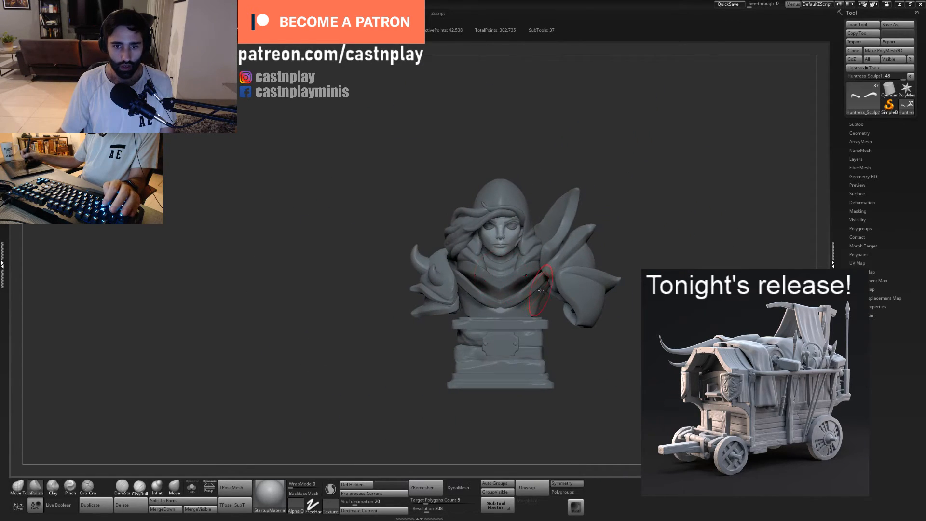
pyautogui.keyDown('alt'); pyautogui.click(529, 286); pyautogui.keyUp('alt')
pyautogui.moveTo(618, 246)
pyautogui.mouseDown(button='right')
pyautogui.moveTo(642, 248)
pyautogui.moveTo(553, 232)
pyautogui.moveTo(545, 289)
pyautogui.mouseUp(button='right')
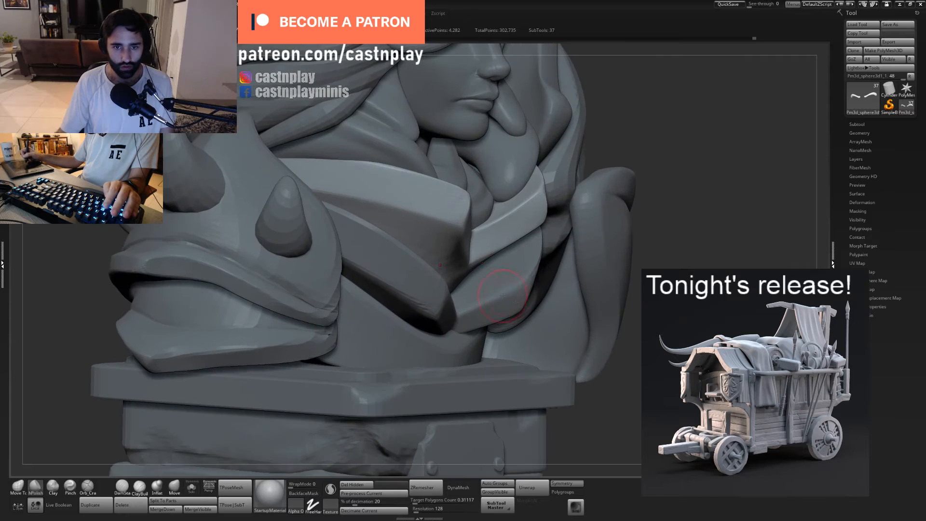
pyautogui.moveTo(646, 291); pyautogui.dragTo(511, 258, button='right')
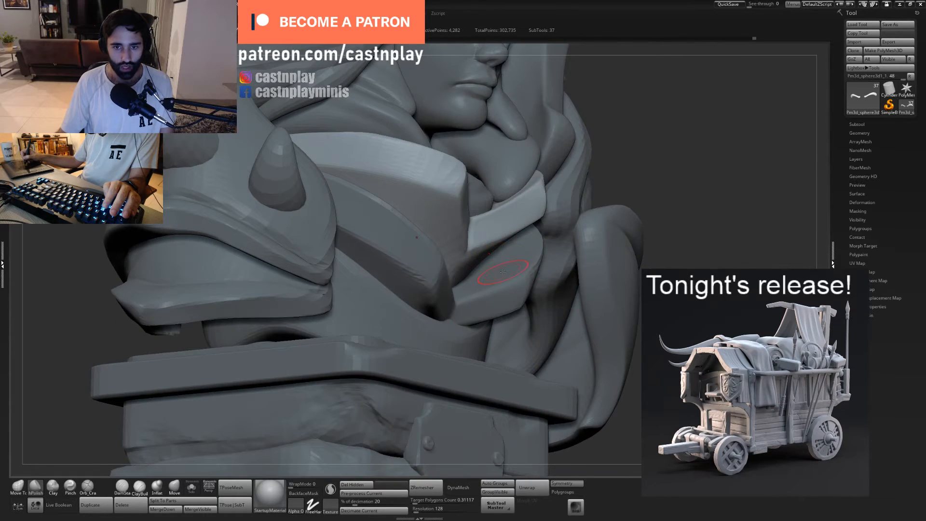
pyautogui.press('1')
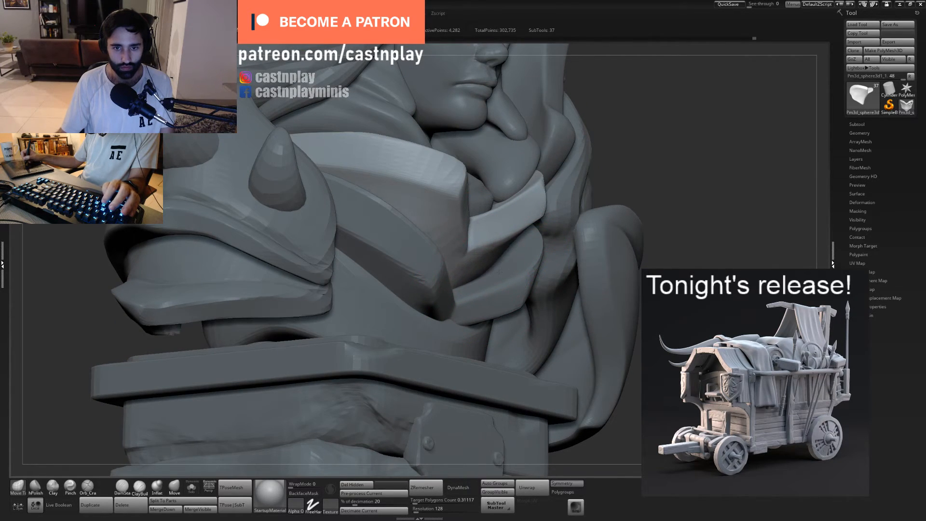
pyautogui.moveTo(476, 263); pyautogui.dragTo(549, 254, button='right')
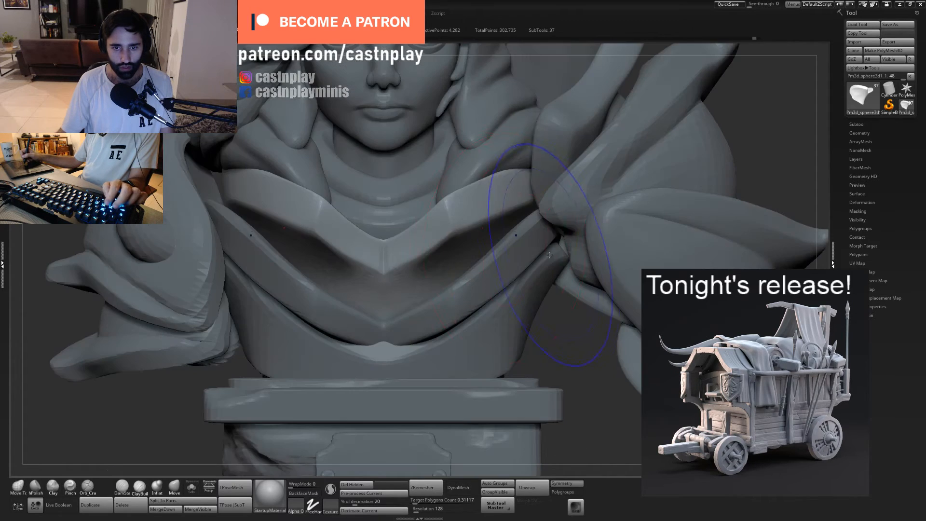
pyautogui.press('w')
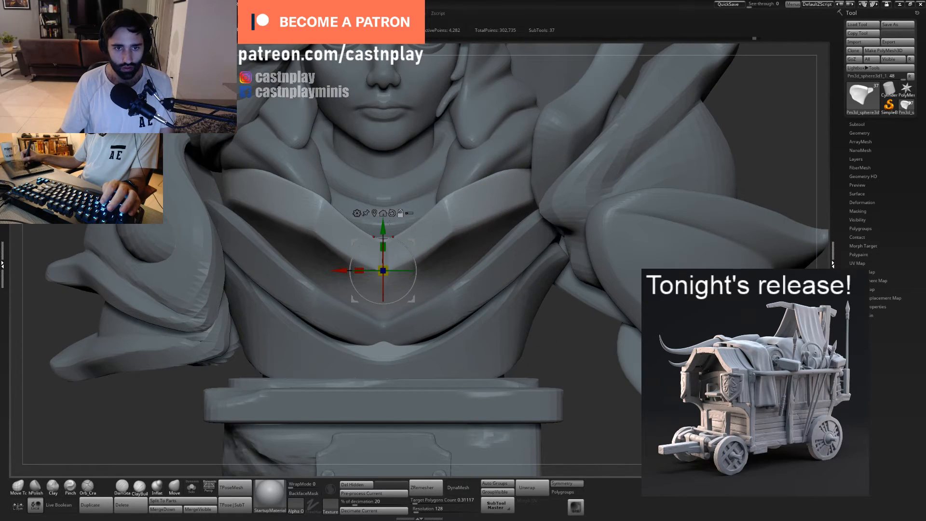
pyautogui.moveTo(390, 222); pyautogui.dragTo(401, 246)
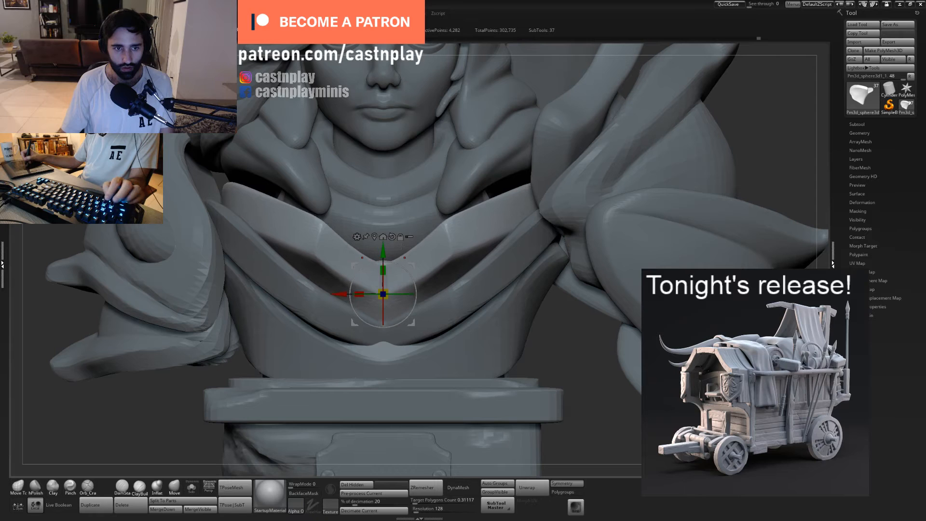
# - Select the lower V-shaped chest band and reposition it beneath the upper band with the gizmo
pyautogui.press('f')
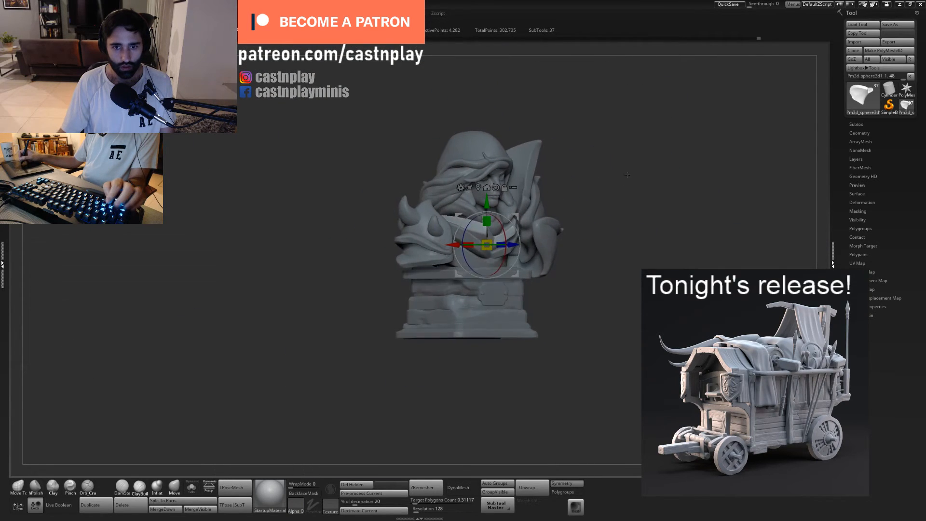
pyautogui.moveTo(627, 175)
pyautogui.mouseDown()
pyautogui.moveTo(605, 176)
pyautogui.moveTo(598, 232)
pyautogui.mouseUp()
pyautogui.press('q')
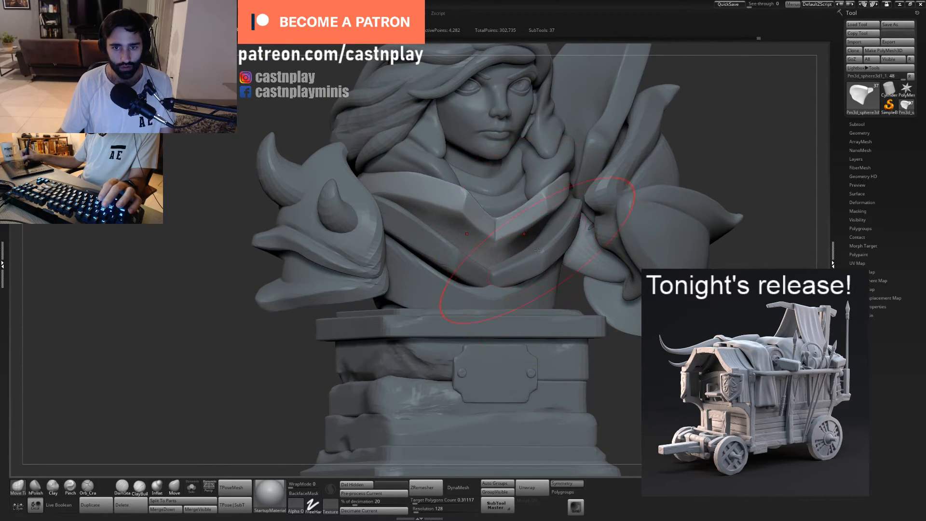
pyautogui.keyDown('alt'); pyautogui.click(538, 250); pyautogui.keyUp('alt')
pyautogui.press('w')
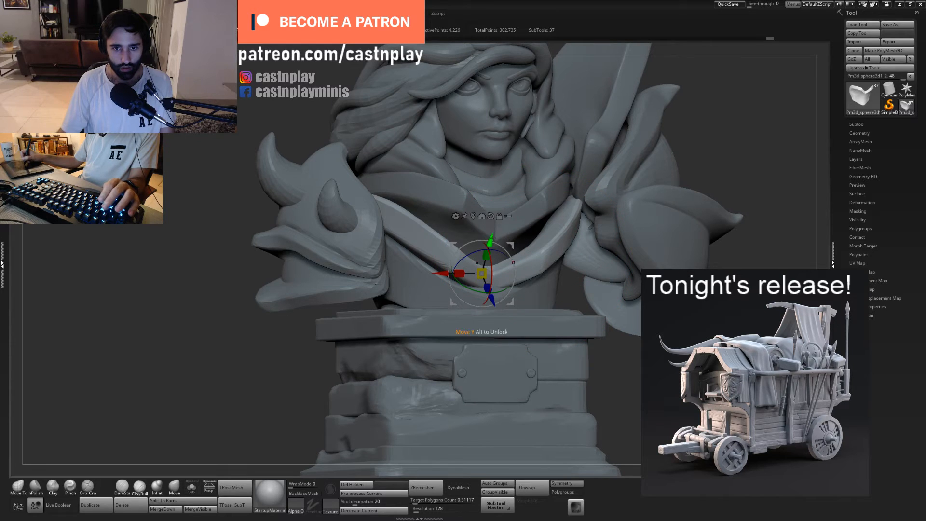
pyautogui.moveTo(490, 240)
pyautogui.mouseDown()
pyautogui.moveTo(479, 221)
pyautogui.moveTo(536, 230)
pyautogui.moveTo(514, 225)
pyautogui.moveTo(548, 215)
pyautogui.moveTo(558, 249)
pyautogui.moveTo(517, 251)
pyautogui.moveTo(526, 229)
pyautogui.moveTo(495, 219)
pyautogui.moveTo(454, 268)
pyautogui.moveTo(421, 274)
pyautogui.mouseUp()
# - Select the torso and reshape its front centre beneath the lower chest band with the Move Topological brush
pyautogui.keyDown('alt'); pyautogui.click(450, 272); pyautogui.keyUp('alt')
pyautogui.press('s')
pyautogui.moveTo(430, 267); pyautogui.dragTo(424, 271)
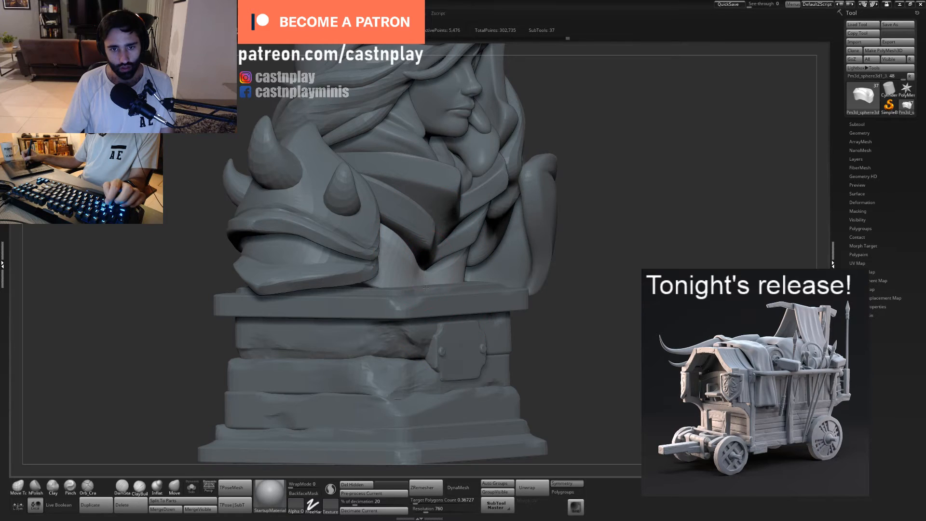
pyautogui.moveTo(506, 273); pyautogui.dragTo(424, 268)
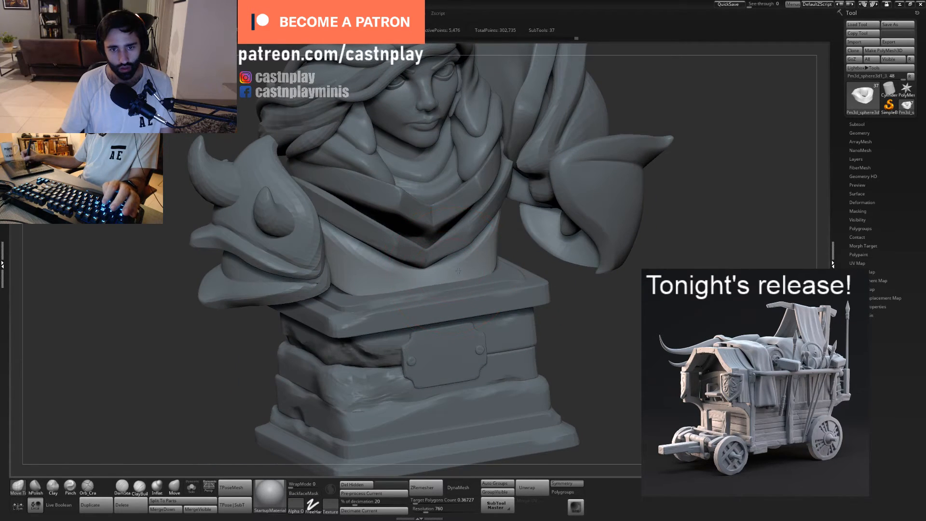
pyautogui.press('5')
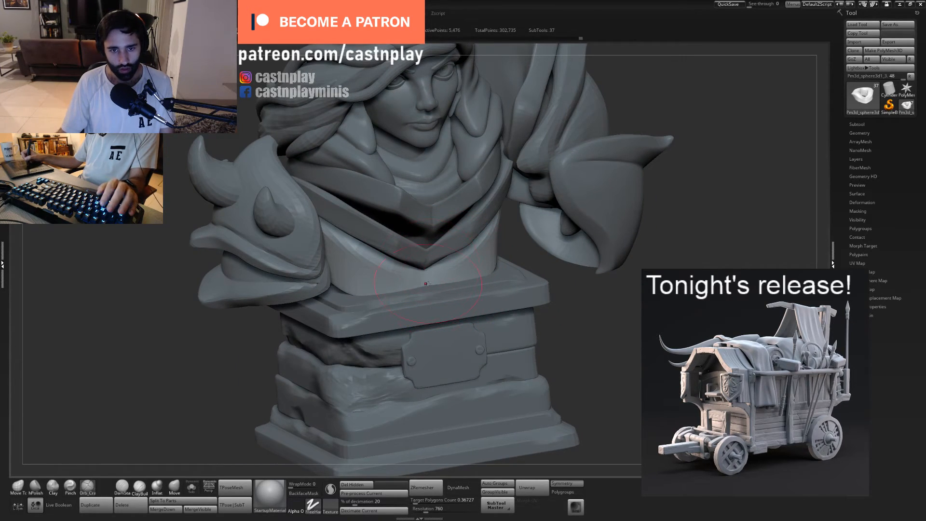
pyautogui.press('1')
pyautogui.moveTo(426, 276); pyautogui.dragTo(427, 272)
pyautogui.press('s')
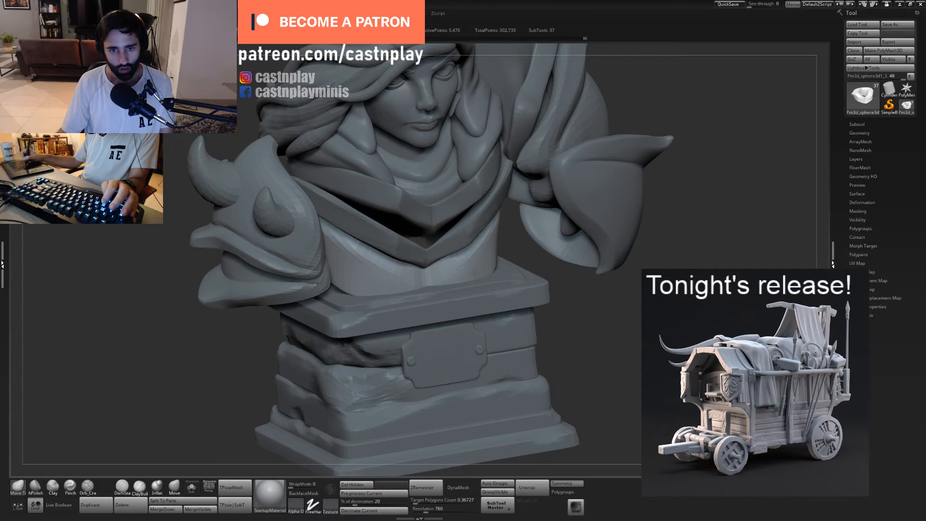
# - Shape the torso front into two rounded, mirrored chest forms under the lower V-shaped band
pyautogui.moveTo(535, 257); pyautogui.dragTo(459, 259, button='right')
pyautogui.moveTo(470, 264); pyautogui.dragTo(502, 249)
pyautogui.moveTo(533, 249)
pyautogui.keyDown('ctrl'); pyautogui.mouseDown(button='right')
pyautogui.moveTo(475, 241)
pyautogui.moveTo(506, 260)
pyautogui.mouseUp(button='right'); pyautogui.keyUp('ctrl')
pyautogui.moveTo(572, 307)
pyautogui.keyDown('ctrl'); pyautogui.mouseDown(button='right')
pyautogui.moveTo(558, 302)
pyautogui.moveTo(598, 343)
pyautogui.moveTo(586, 337)
pyautogui.mouseUp(button='right'); pyautogui.keyUp('ctrl')
pyautogui.keyDown('alt'); pyautogui.moveTo(526, 240); pyautogui.dragTo(480, 273, button='right'); pyautogui.keyUp('alt')
pyautogui.hotkey('ctrl', 'd')
pyautogui.hotkey('shift', 'd')
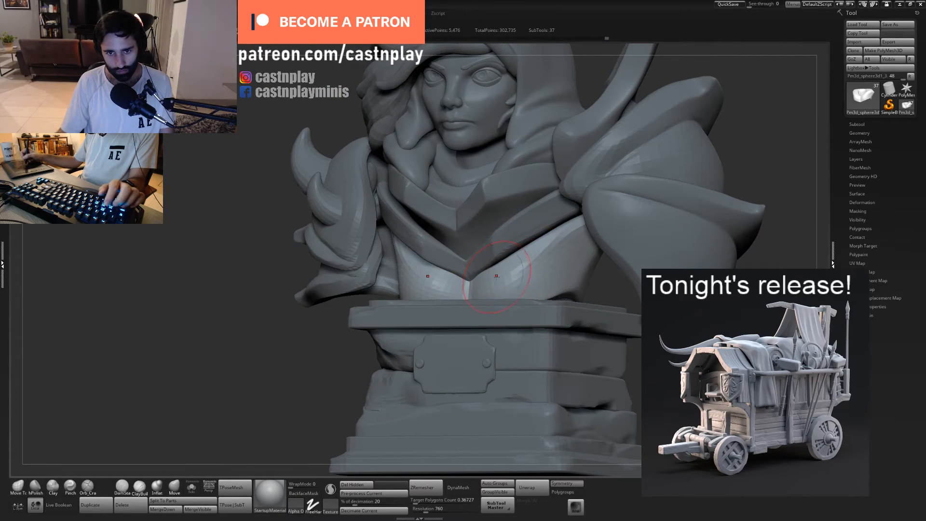
# - Carve the vertical crease between the two chest forms with the Orb_Cracks brush and tighten it with Pinch
pyautogui.press('5')
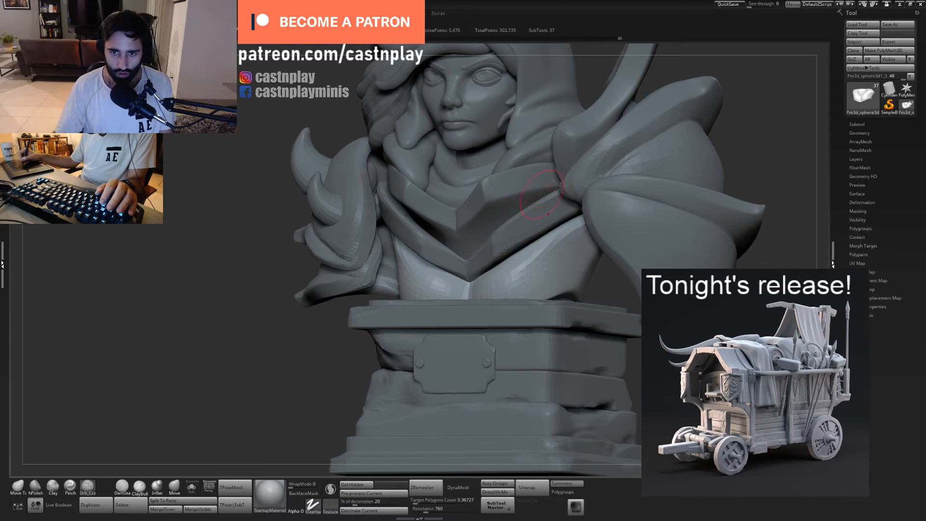
pyautogui.moveTo(542, 195); pyautogui.dragTo(585, 198, button='right')
pyautogui.moveTo(466, 261); pyautogui.dragTo(463, 313)
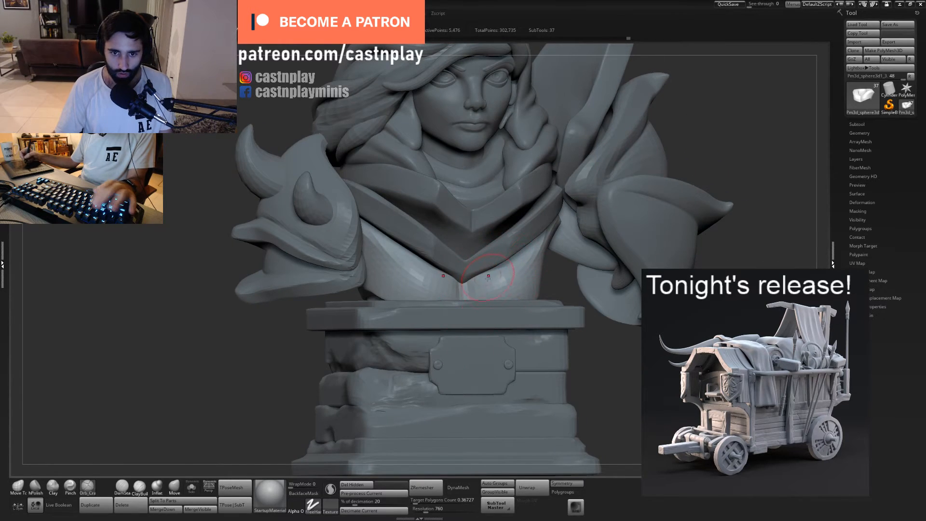
pyautogui.moveTo(488, 277); pyautogui.dragTo(464, 293, button='right')
pyautogui.press('4')
pyautogui.moveTo(465, 292)
pyautogui.mouseDown()
pyautogui.moveTo(465, 278)
pyautogui.moveTo(466, 298)
pyautogui.moveTo(496, 289)
pyautogui.mouseUp()
# - Adjust the fullness of the chest forms above the pedestal with a resized Move Topological brush
pyautogui.press('1')
pyautogui.press('s')
pyautogui.moveTo(509, 272); pyautogui.dragTo(539, 274, button='right')
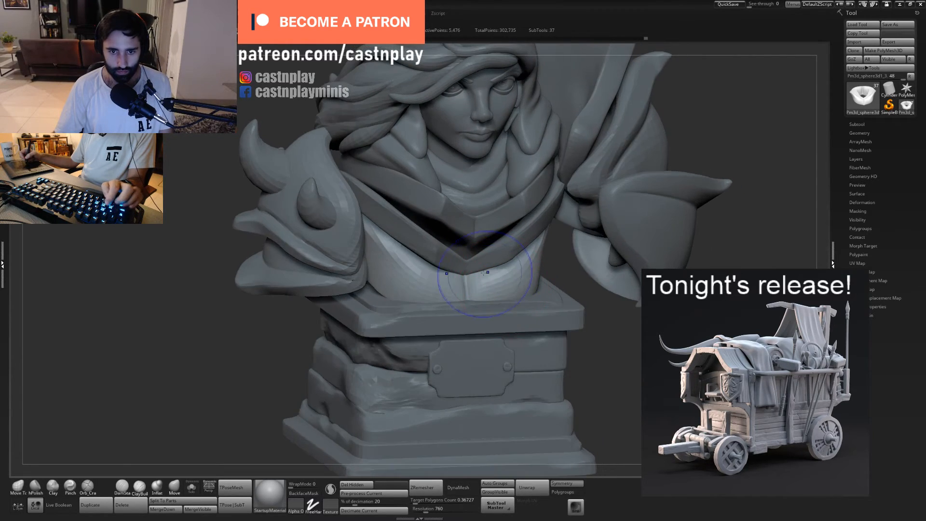
pyautogui.keyDown('shift'); pyautogui.moveTo(490, 278); pyautogui.dragTo(483, 273); pyautogui.keyUp('shift')
pyautogui.press('s')
pyautogui.moveTo(511, 276); pyautogui.dragTo(519, 299, button='right')
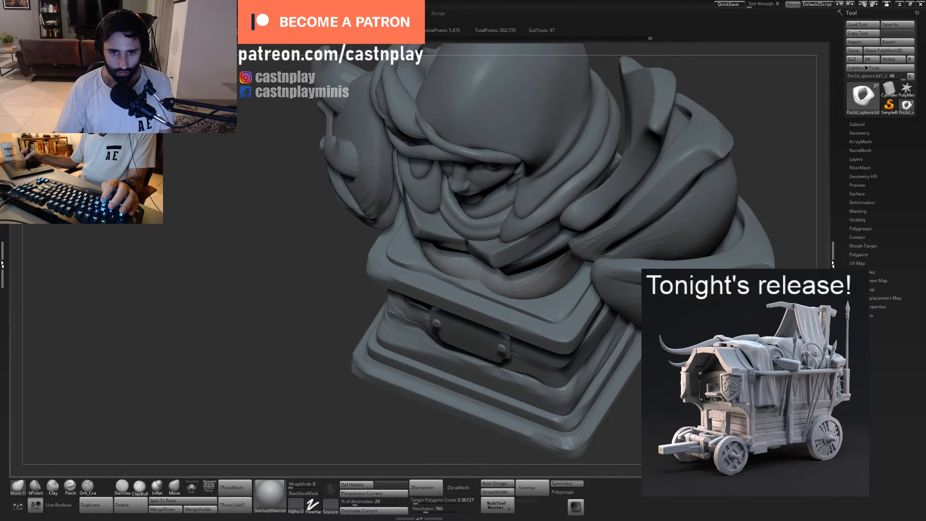
pyautogui.moveTo(537, 296)
pyautogui.mouseDown()
pyautogui.moveTo(534, 303)
pyautogui.moveTo(544, 298)
pyautogui.mouseUp()
pyautogui.moveTo(575, 276); pyautogui.dragTo(541, 299, button='right')
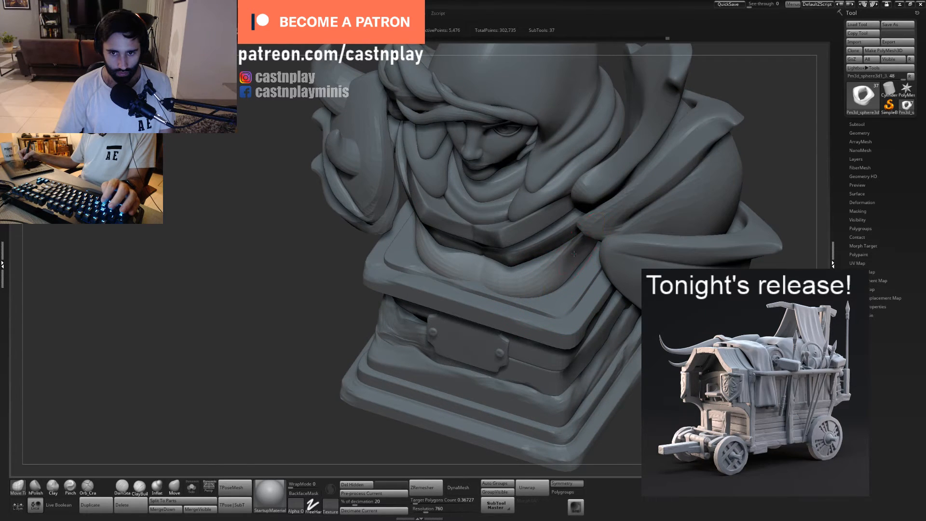
# - Push in the torso's flank beneath the shoulder armour to separate it from the chest form
pyautogui.moveTo(574, 254); pyautogui.dragTo(570, 261, button='right')
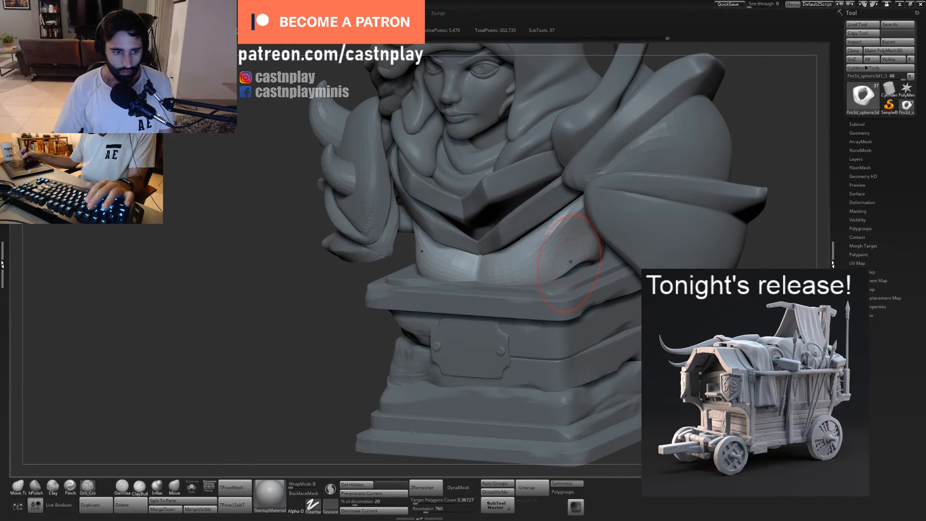
pyautogui.press('4')
pyautogui.press('3')
pyautogui.moveTo(574, 258)
pyautogui.mouseDown()
pyautogui.moveTo(579, 241)
pyautogui.moveTo(569, 261)
pyautogui.mouseUp()
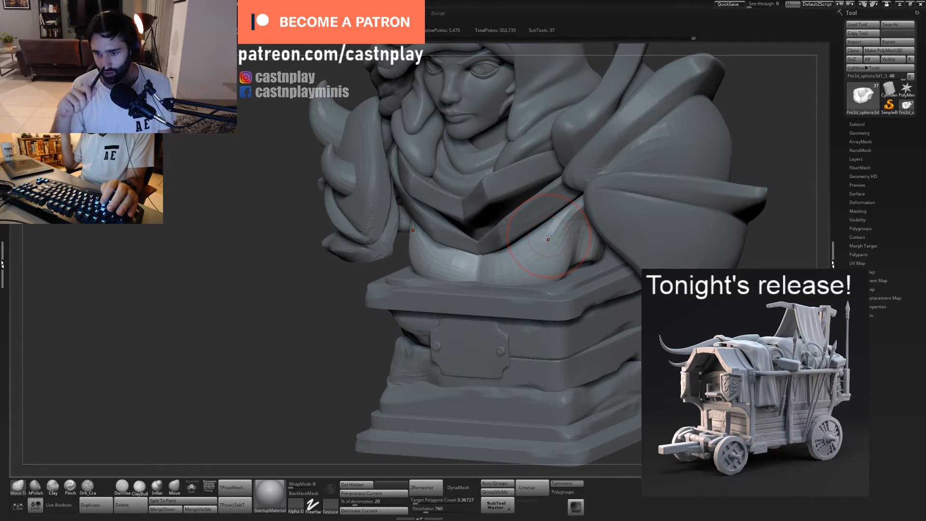
# - Smooth and flatten the torso's flank beside the chest form with the hPolish brush
pyautogui.moveTo(613, 290)
pyautogui.keyDown('alt'); pyautogui.mouseDown(button='right')
pyautogui.moveTo(590, 304)
pyautogui.moveTo(610, 293)
pyautogui.moveTo(592, 261)
pyautogui.moveTo(583, 267)
pyautogui.mouseUp(button='right'); pyautogui.keyUp('alt')
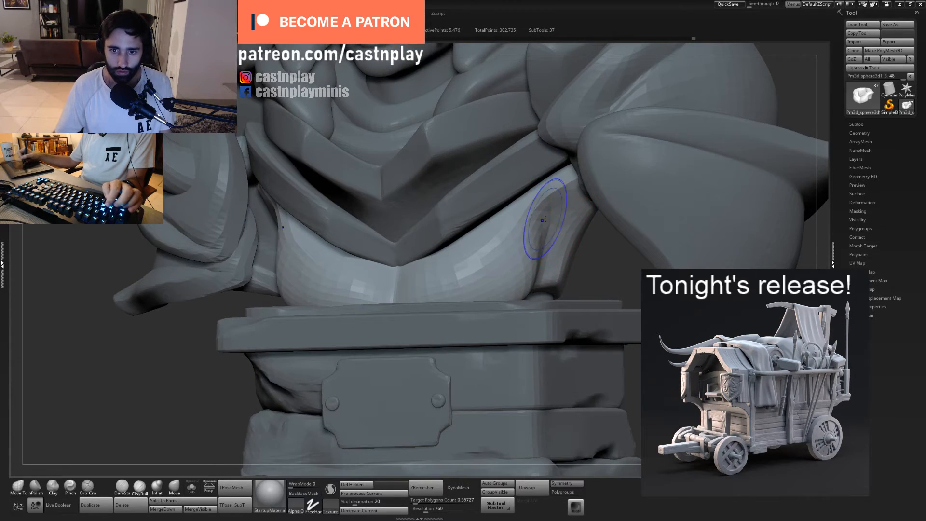
pyautogui.keyDown('shift'); pyautogui.moveTo(547, 218); pyautogui.dragTo(552, 245); pyautogui.keyUp('shift')
pyautogui.moveTo(587, 262)
pyautogui.mouseDown(button='right')
pyautogui.moveTo(569, 261)
pyautogui.moveTo(590, 258)
pyautogui.moveTo(576, 229)
pyautogui.mouseUp(button='right')
pyautogui.moveTo(569, 267); pyautogui.dragTo(558, 259, button='right')
pyautogui.keyDown('shift'); pyautogui.moveTo(558, 278); pyautogui.dragTo(567, 268); pyautogui.keyUp('shift')
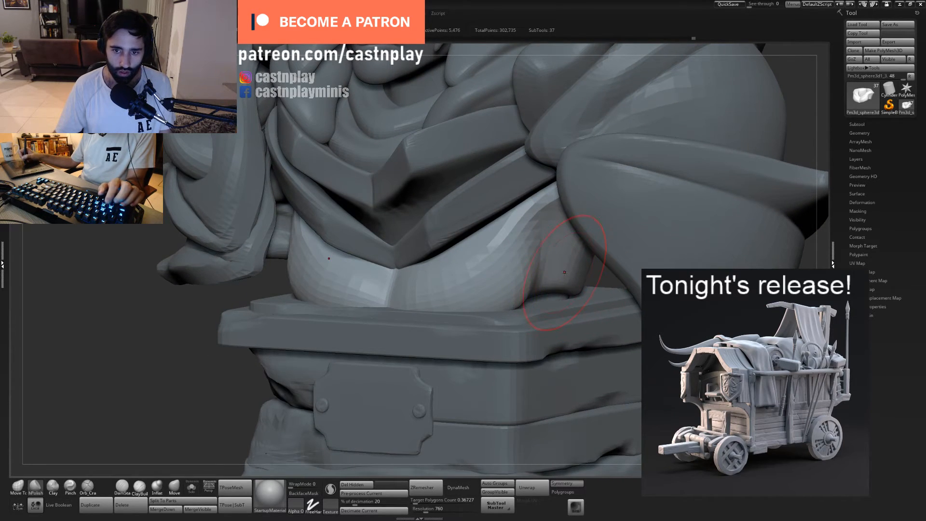
pyautogui.moveTo(570, 271); pyautogui.dragTo(570, 229, button='right')
# - Isolate the torso and sharpen the edge between its chest form and flank with the Pinch brush
pyautogui.click(192, 488)
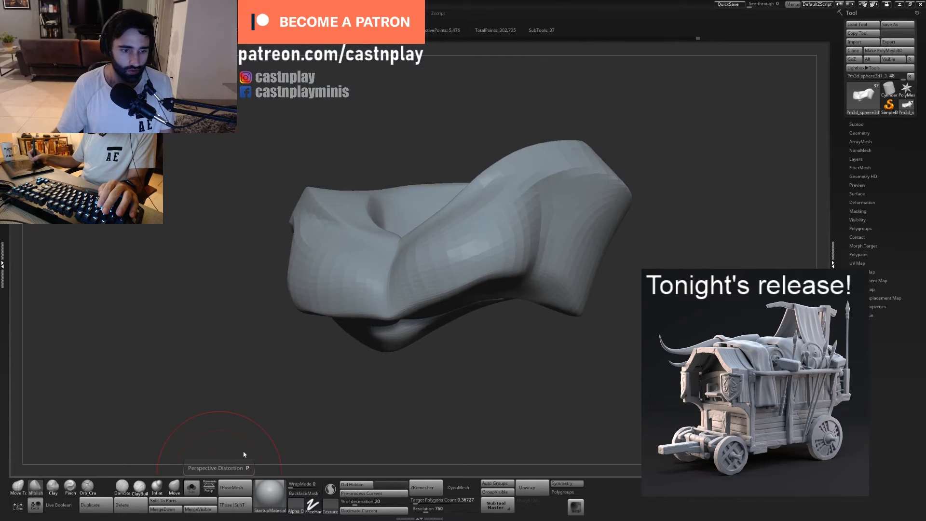
pyautogui.moveTo(550, 391)
pyautogui.mouseDown(button='right')
pyautogui.moveTo(580, 378)
pyautogui.moveTo(593, 347)
pyautogui.moveTo(550, 346)
pyautogui.mouseUp(button='right')
pyautogui.press('b')
pyautogui.press('p')
pyautogui.press('i')
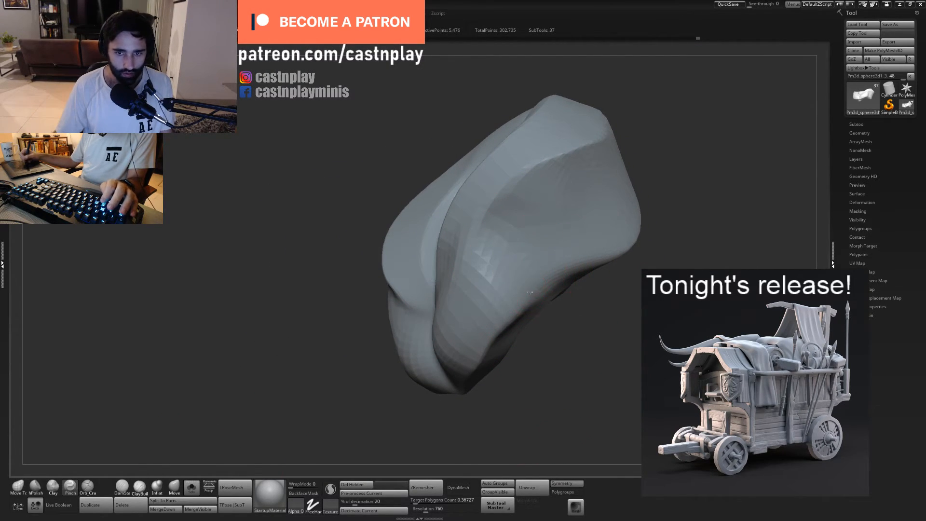
pyautogui.moveTo(524, 272)
pyautogui.mouseDown()
pyautogui.moveTo(524, 233)
pyautogui.moveTo(478, 234)
pyautogui.mouseUp()
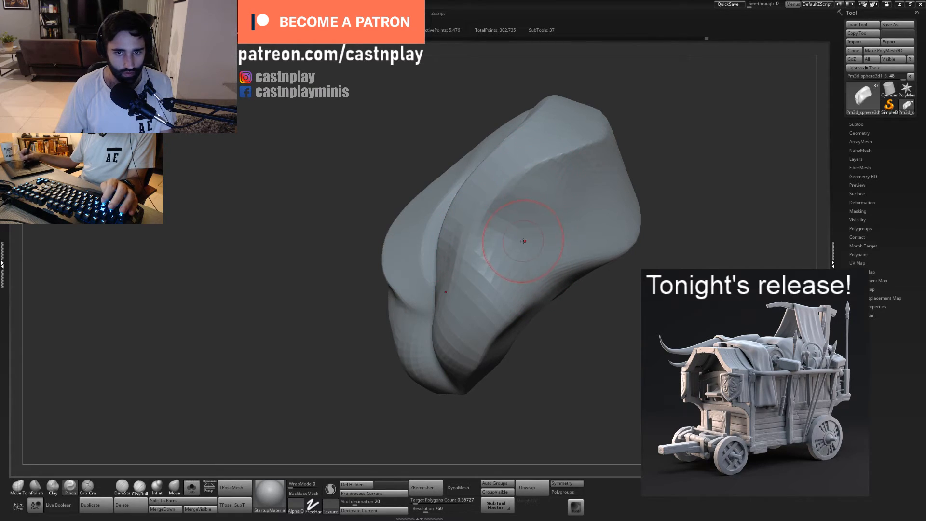
# - Pinch the lower corner where the chest form meets the flank, undoing and redoing an unwanted stroke
pyautogui.moveTo(635, 296); pyautogui.dragTo(520, 309, button='right')
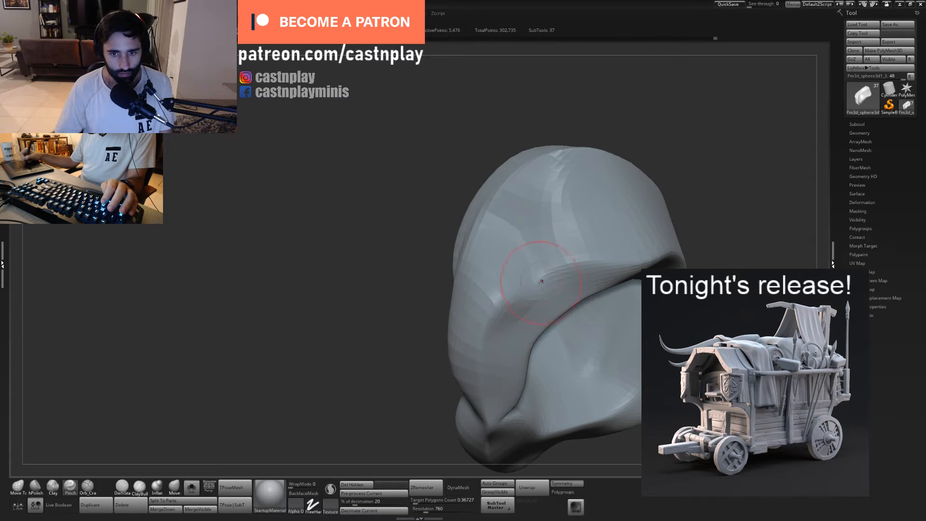
pyautogui.moveTo(504, 308); pyautogui.dragTo(499, 320)
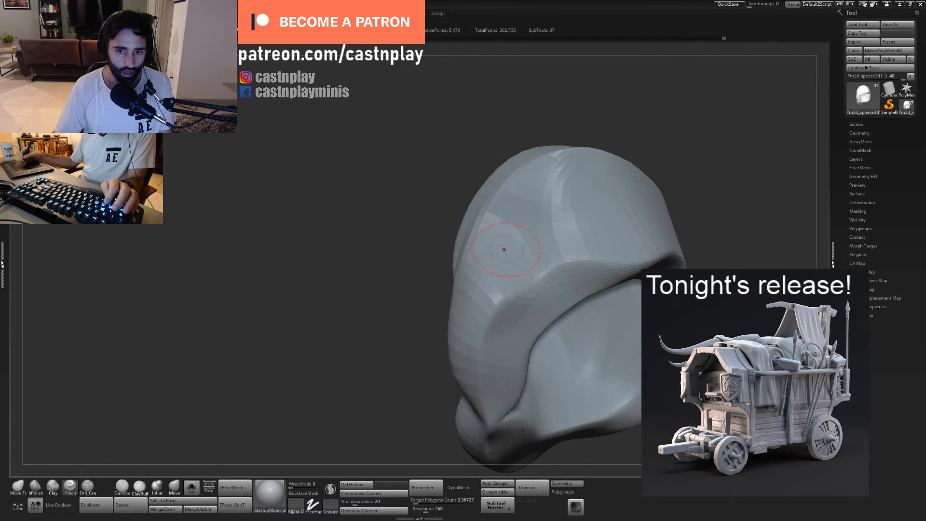
pyautogui.moveTo(417, 346)
pyautogui.mouseDown()
pyautogui.moveTo(418, 283)
pyautogui.moveTo(437, 289)
pyautogui.mouseUp()
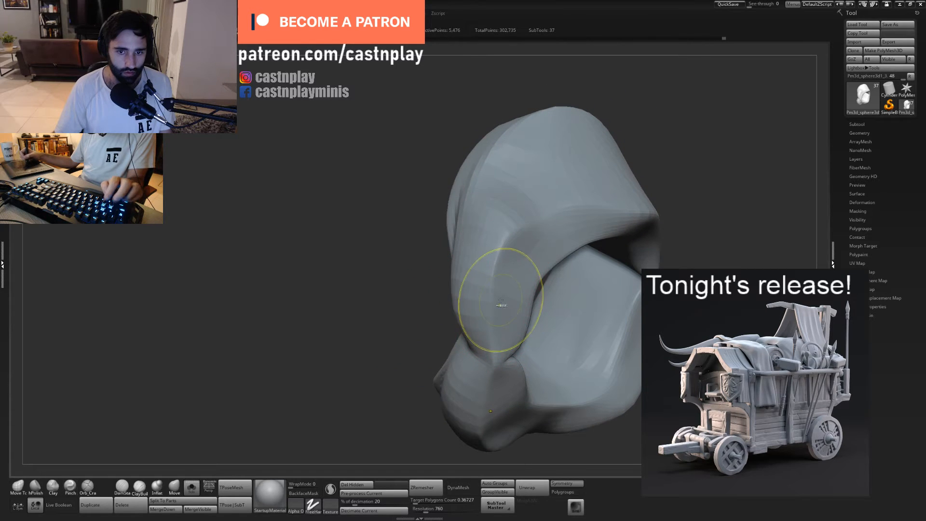
pyautogui.hotkey('ctrl', 'z')
pyautogui.moveTo(500, 278); pyautogui.dragTo(502, 262)
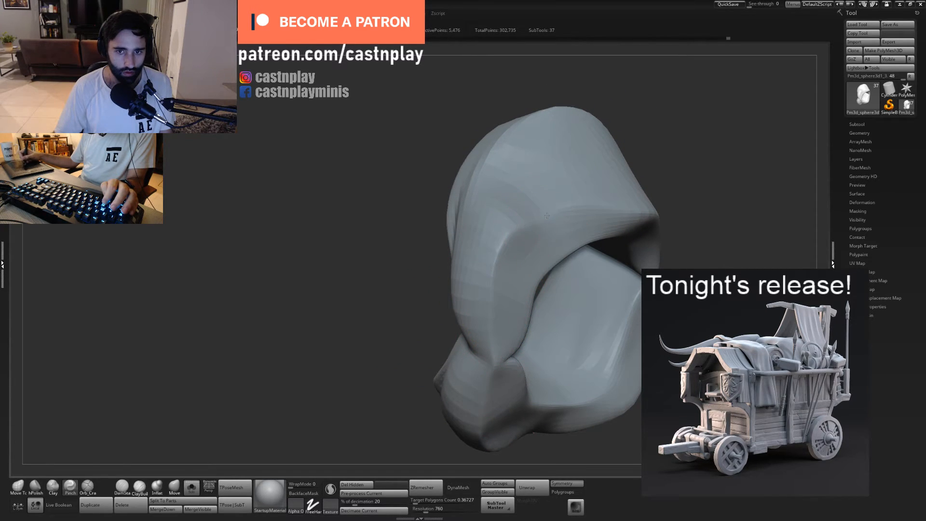
# - Sharpen the torso's bottom rim along the flank with the Pinch brush
pyautogui.moveTo(645, 119); pyautogui.dragTo(549, 164)
pyautogui.keyDown('alt'); pyautogui.moveTo(596, 229); pyautogui.dragTo(535, 243, button='right'); pyautogui.keyUp('alt')
pyautogui.moveTo(522, 250); pyautogui.dragTo(473, 263)
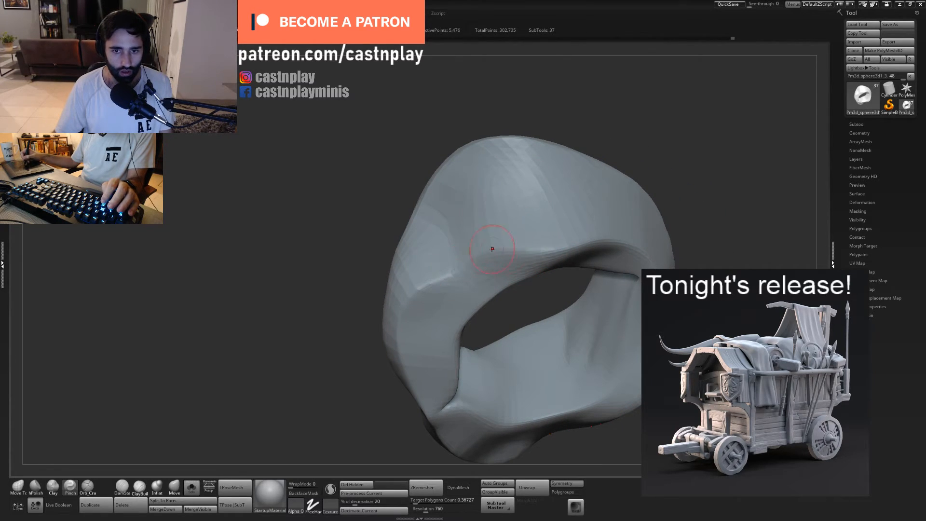
pyautogui.moveTo(576, 233); pyautogui.dragTo(538, 247, button='right')
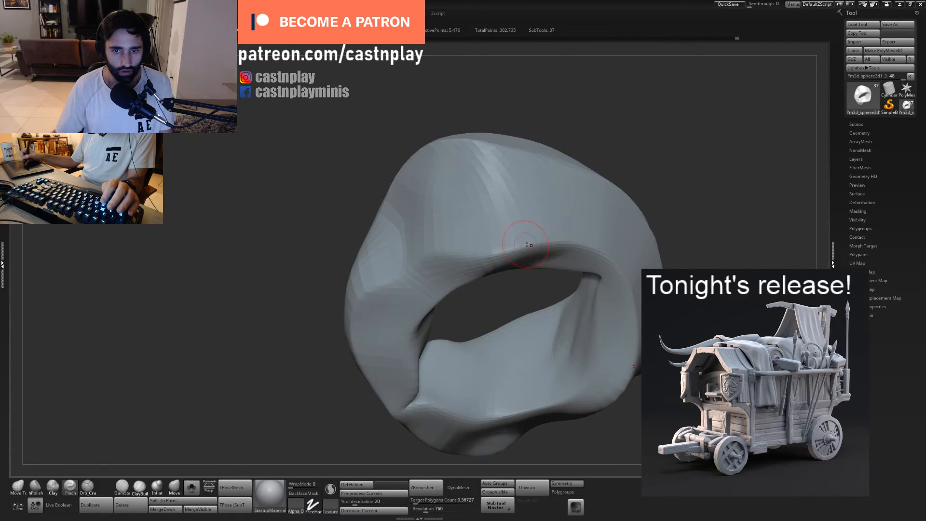
# - Reshape the underside of the chest forms near the centre with the Move Topological brush
pyautogui.moveTo(448, 254); pyautogui.dragTo(523, 306, button='right')
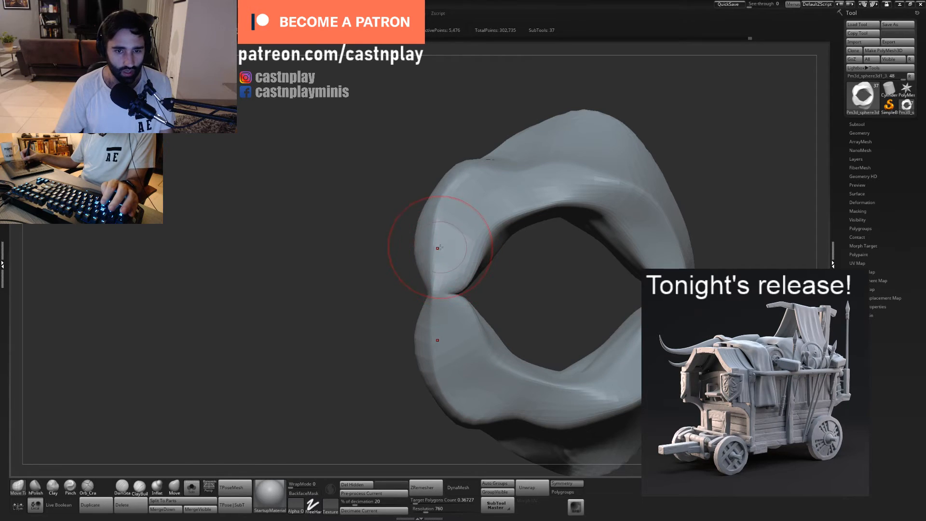
pyautogui.moveTo(433, 247)
pyautogui.mouseDown()
pyautogui.moveTo(431, 213)
pyautogui.moveTo(434, 221)
pyautogui.mouseUp()
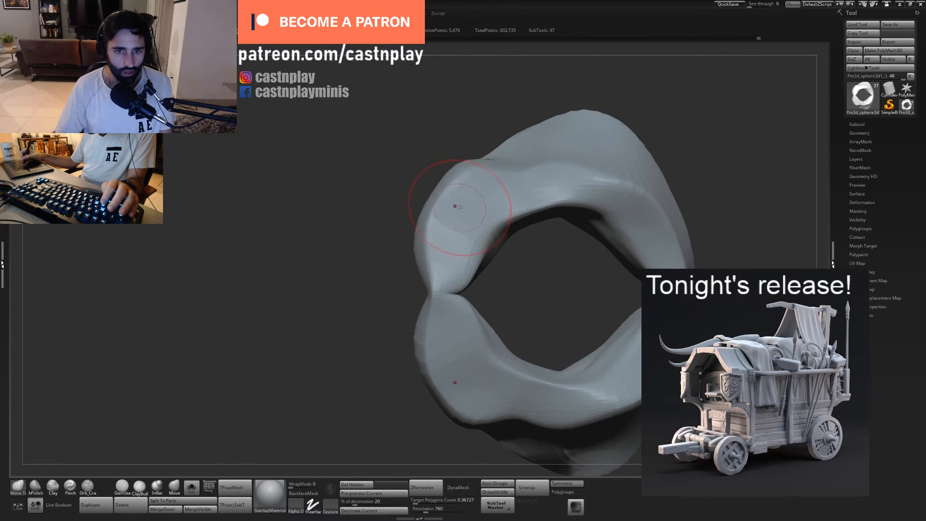
pyautogui.keyDown('alt'); pyautogui.moveTo(455, 206); pyautogui.dragTo(467, 245, button='right'); pyautogui.keyUp('alt')
pyautogui.moveTo(451, 259); pyautogui.dragTo(453, 253)
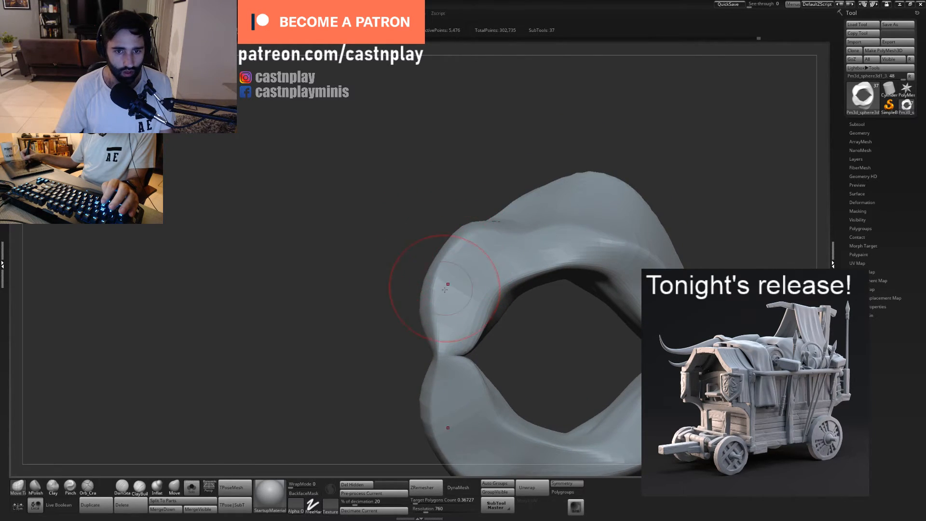
pyautogui.moveTo(445, 289); pyautogui.dragTo(444, 302)
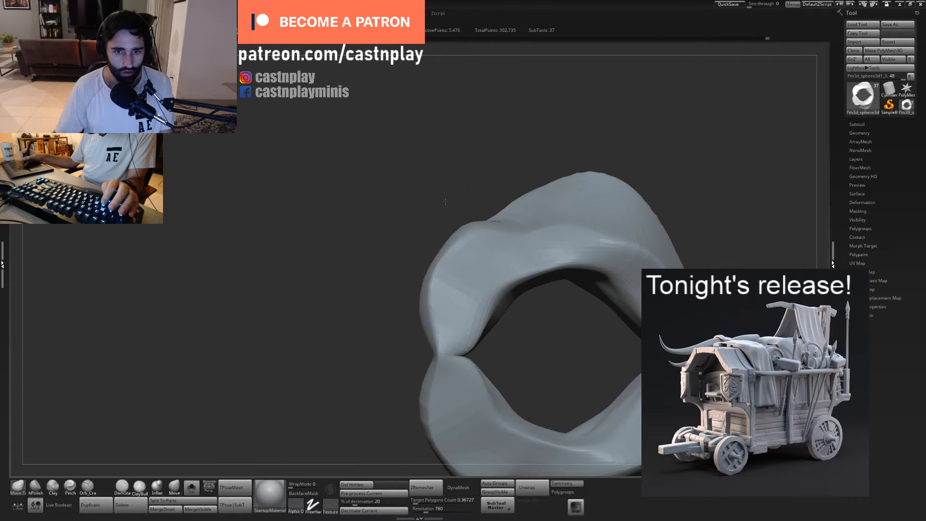
# - Flatten the planes along the side of the chest form with the hPolish brush
pyautogui.moveTo(445, 201); pyautogui.dragTo(487, 241, button='right')
pyautogui.moveTo(550, 279)
pyautogui.keyDown('alt'); pyautogui.mouseDown(button='right')
pyautogui.moveTo(563, 339)
pyautogui.moveTo(537, 318)
pyautogui.mouseUp(button='right'); pyautogui.keyUp('alt')
pyautogui.press('2')
pyautogui.moveTo(481, 292); pyautogui.dragTo(478, 271)
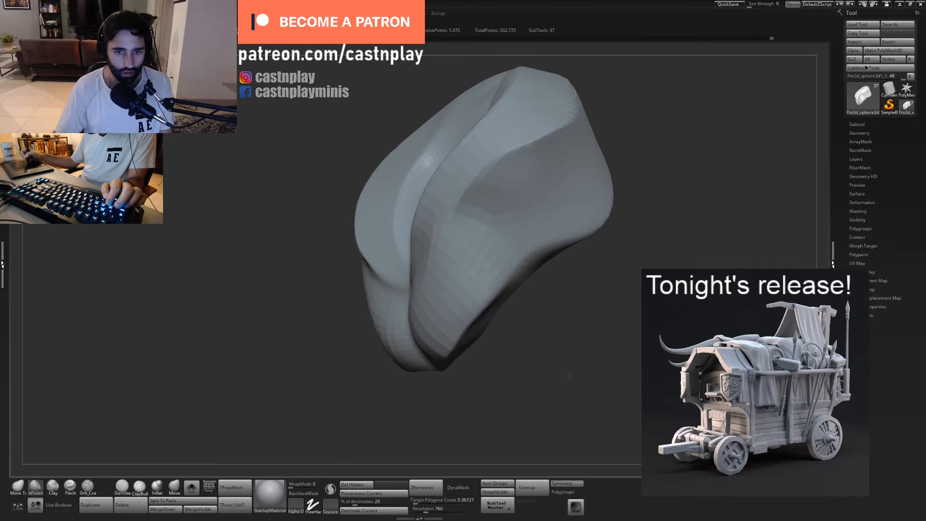
pyautogui.moveTo(470, 287)
pyautogui.mouseDown(button='right')
pyautogui.moveTo(485, 296)
pyautogui.moveTo(465, 301)
pyautogui.moveTo(479, 312)
pyautogui.mouseUp(button='right')
# - Adjust the outer lower curve of the chest form with a resized Move Topological brush
pyautogui.press('1')
pyautogui.press('s')
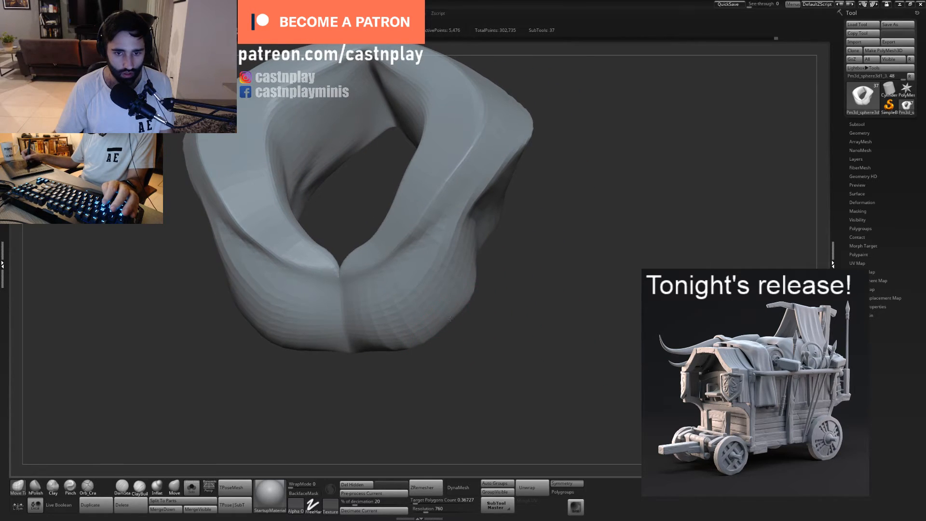
pyautogui.moveTo(445, 321); pyautogui.dragTo(452, 328)
pyautogui.press('s')
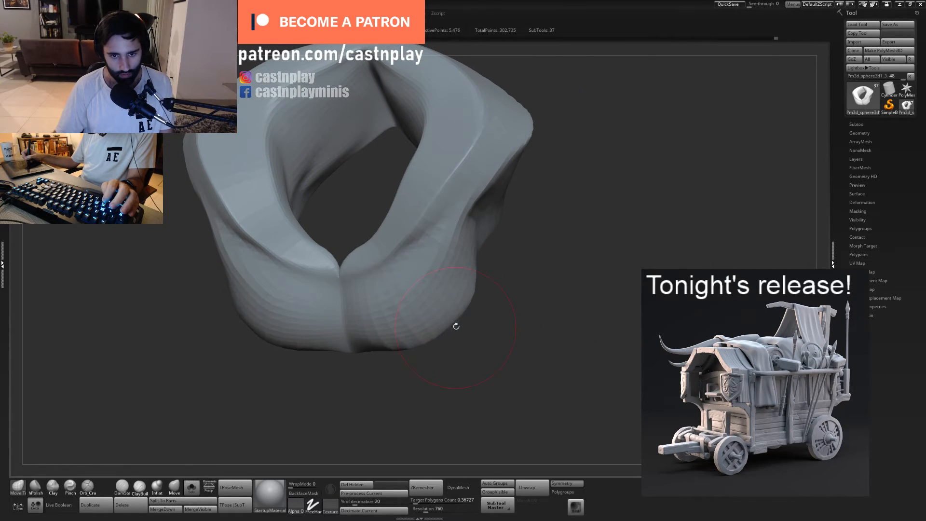
pyautogui.moveTo(469, 294)
pyautogui.mouseDown(button='right')
pyautogui.moveTo(490, 320)
pyautogui.moveTo(443, 434)
pyautogui.moveTo(442, 347)
pyautogui.mouseUp(button='right')
# - Deepen the vertical centre crease down the torso front with Orb_Cracks and tighten it with a resized Pinch brush
pyautogui.press('5')
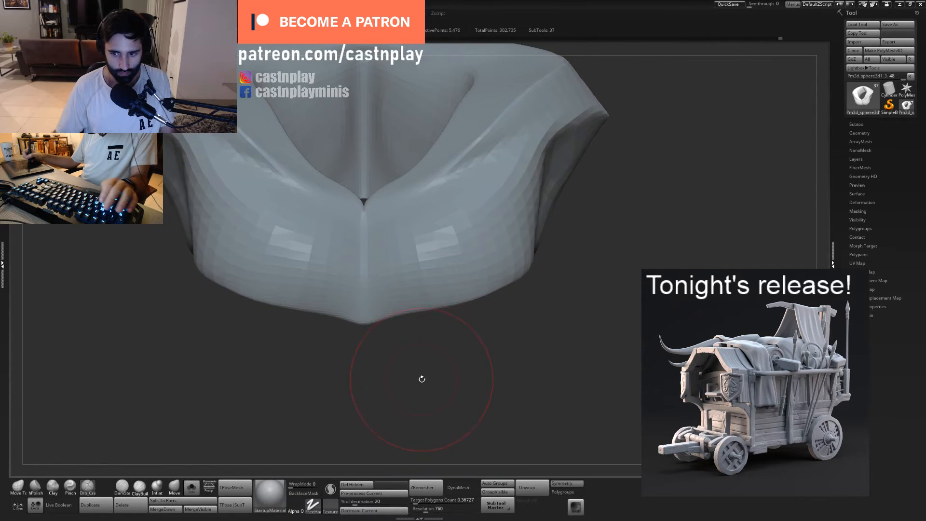
pyautogui.moveTo(422, 379); pyautogui.dragTo(426, 320, button='right')
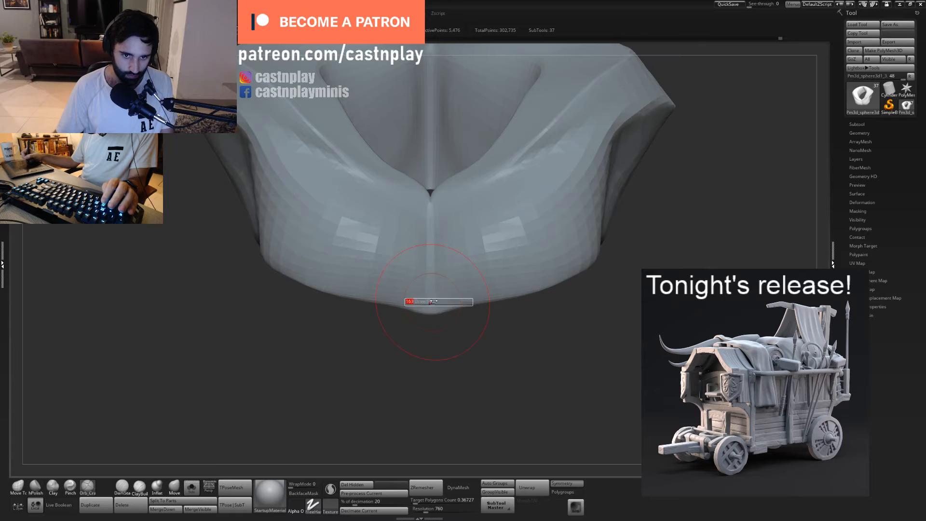
pyautogui.moveTo(431, 208); pyautogui.dragTo(439, 374)
pyautogui.moveTo(430, 321); pyautogui.dragTo(429, 328)
pyautogui.press('4')
pyautogui.press('s')
pyautogui.moveTo(431, 271); pyautogui.dragTo(445, 271)
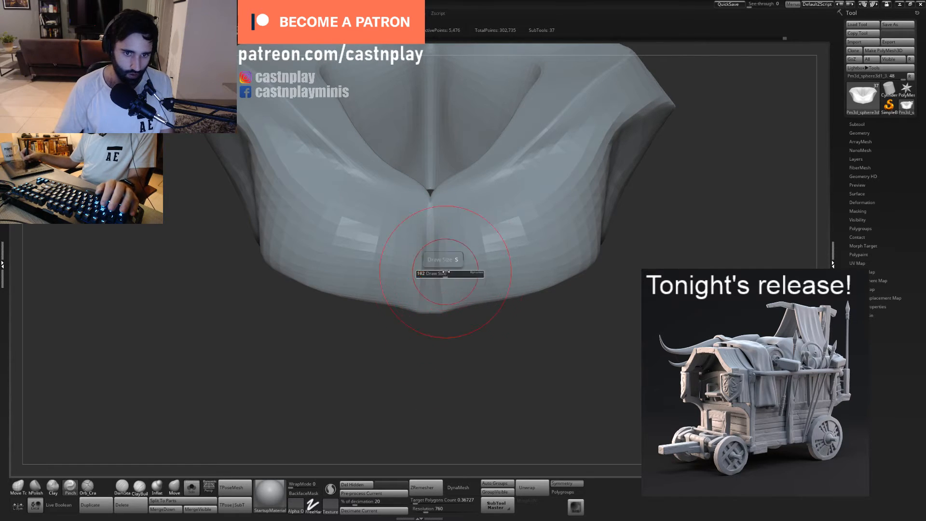
pyautogui.moveTo(431, 222); pyautogui.dragTo(439, 359)
# - Pull the torso's lower centre tip downward and adjust the adjoining bottom contour with the Move Topological brush
pyautogui.press('1')
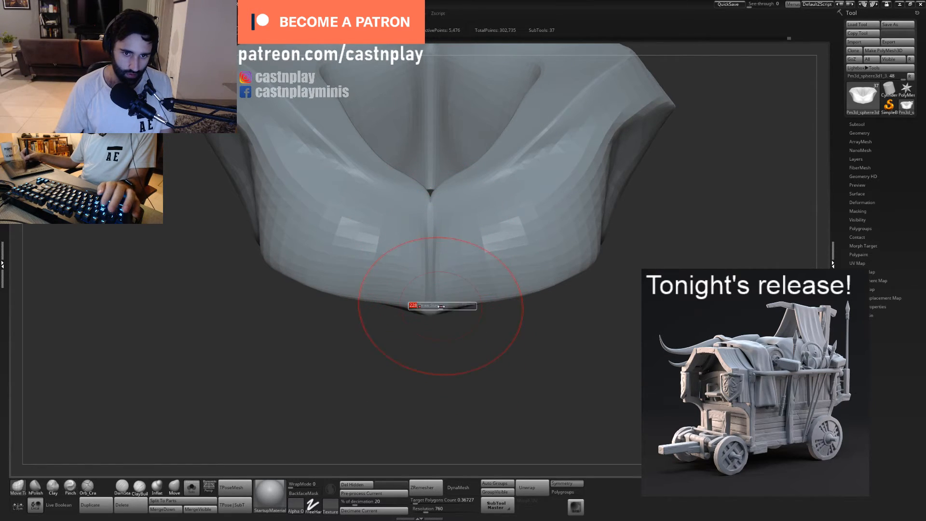
pyautogui.moveTo(434, 311); pyautogui.dragTo(432, 324)
pyautogui.moveTo(482, 300); pyautogui.dragTo(483, 295)
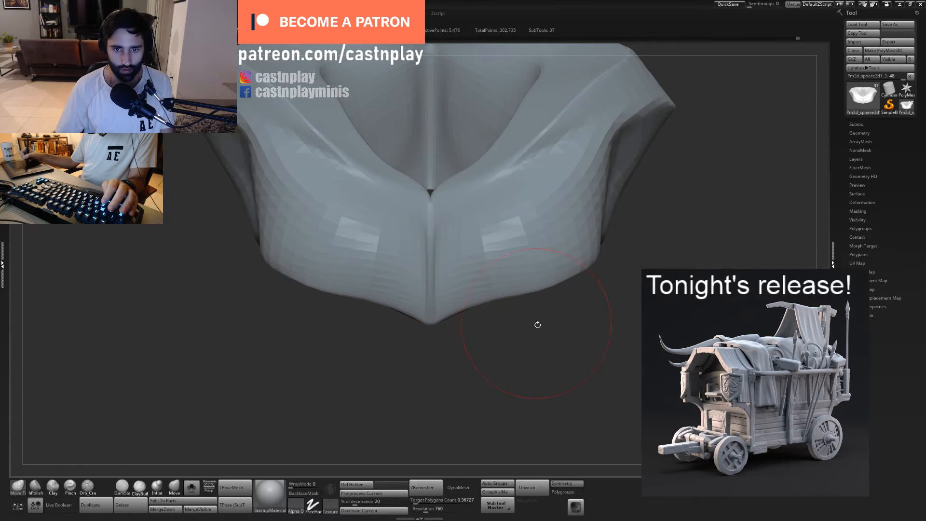
# - Reshape the rounded lower contour of the torso on both sides of the centre crease, working from below with the Move Topological brush
pyautogui.keyDown('alt'); pyautogui.moveTo(537, 325); pyautogui.dragTo(533, 357); pyautogui.keyUp('alt')
pyautogui.moveTo(533, 337)
pyautogui.mouseDown()
pyautogui.moveTo(502, 332)
pyautogui.moveTo(522, 345)
pyautogui.moveTo(512, 299)
pyautogui.moveTo(527, 320)
pyautogui.moveTo(485, 333)
pyautogui.mouseUp()
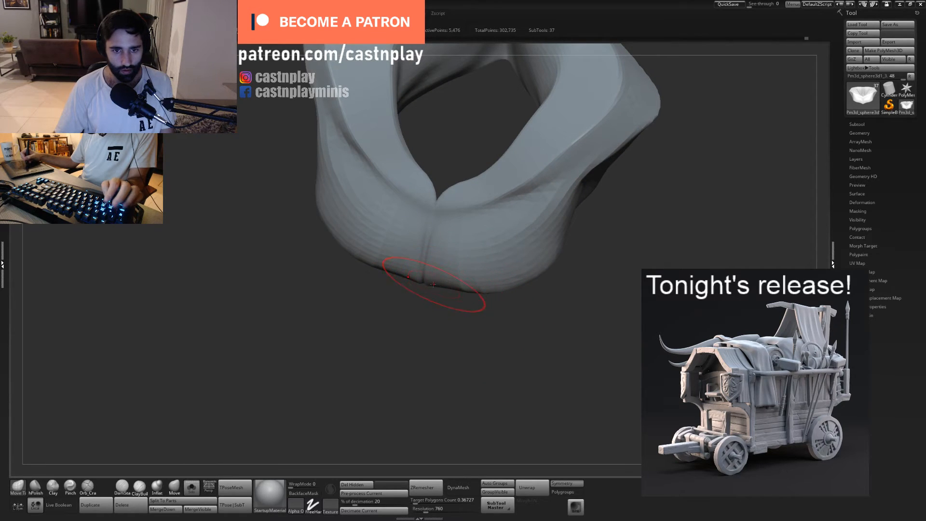
pyautogui.moveTo(484, 296)
pyautogui.mouseDown()
pyautogui.moveTo(458, 267)
pyautogui.moveTo(469, 268)
pyautogui.mouseUp()
pyautogui.moveTo(448, 285); pyautogui.dragTo(446, 290)
pyautogui.moveTo(478, 304)
pyautogui.mouseDown()
pyautogui.moveTo(475, 321)
pyautogui.moveTo(468, 313)
pyautogui.mouseUp()
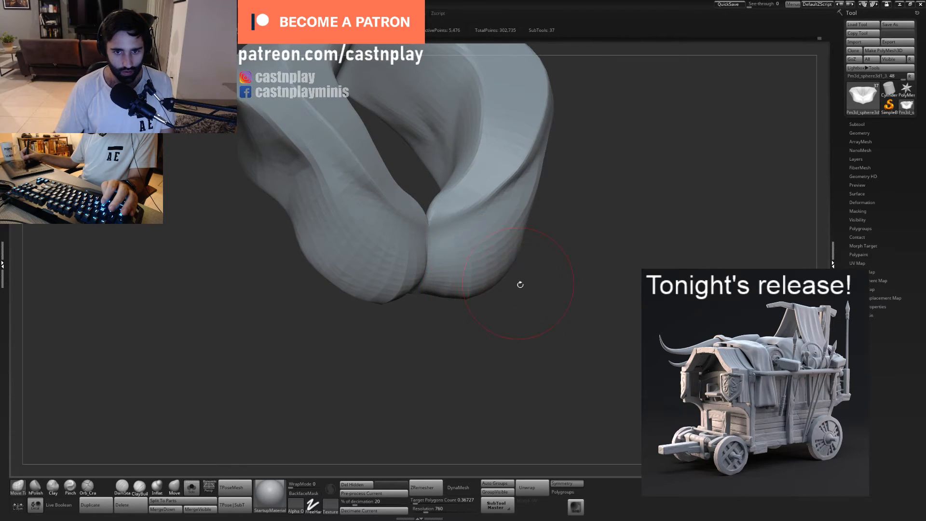
pyautogui.moveTo(520, 284); pyautogui.dragTo(512, 266)
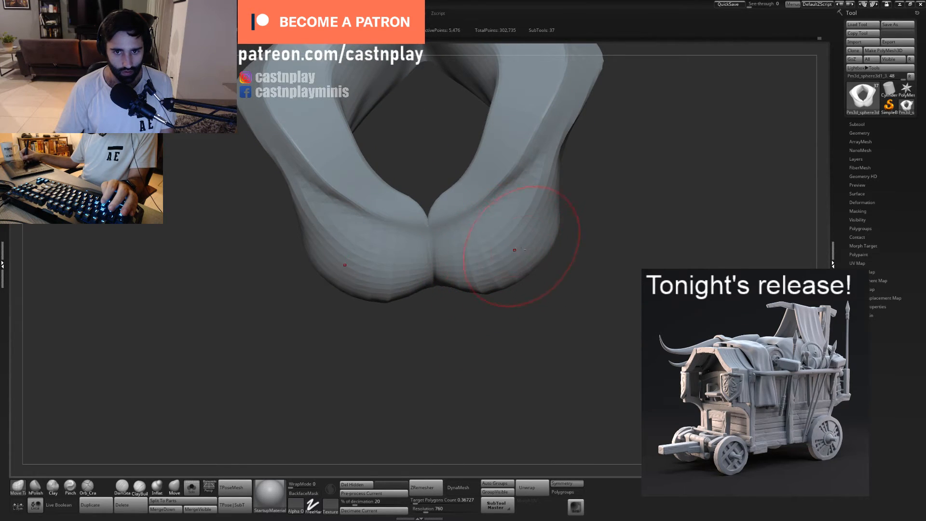
pyautogui.moveTo(572, 268); pyautogui.dragTo(577, 255)
pyautogui.moveTo(559, 257)
pyautogui.mouseDown()
pyautogui.moveTo(551, 258)
pyautogui.moveTo(588, 253)
pyautogui.moveTo(614, 275)
pyautogui.moveTo(591, 300)
pyautogui.moveTo(550, 302)
pyautogui.moveTo(540, 318)
pyautogui.mouseUp()
pyautogui.press('s')
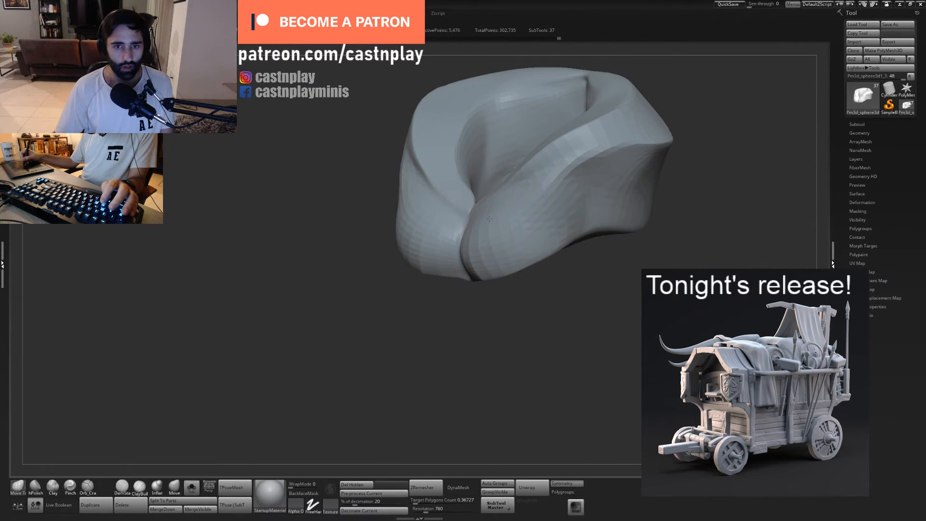
pyautogui.keyDown('alt'); pyautogui.moveTo(597, 299); pyautogui.dragTo(564, 338); pyautogui.keyUp('alt')
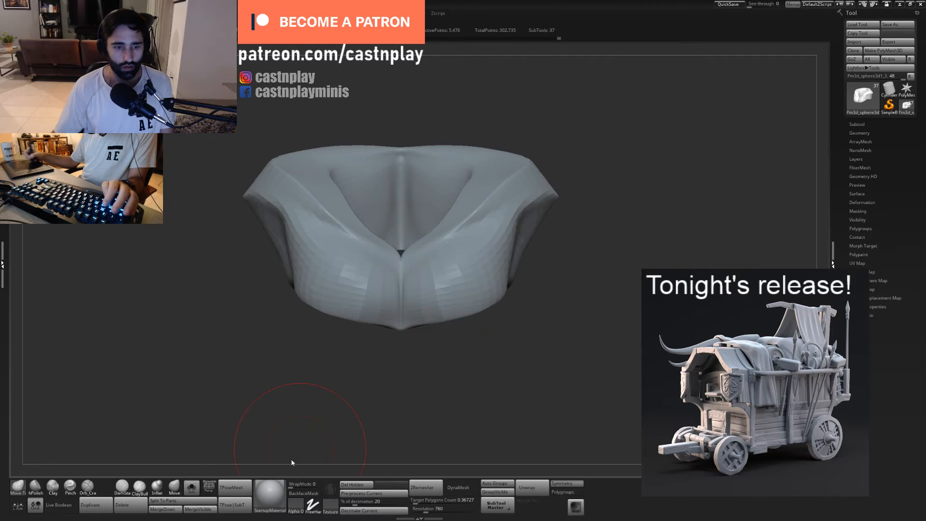
# - Show the complete bust again and examine how the torso sits between the chest bands and the pedestal
pyautogui.click(195, 481)
pyautogui.press('f')
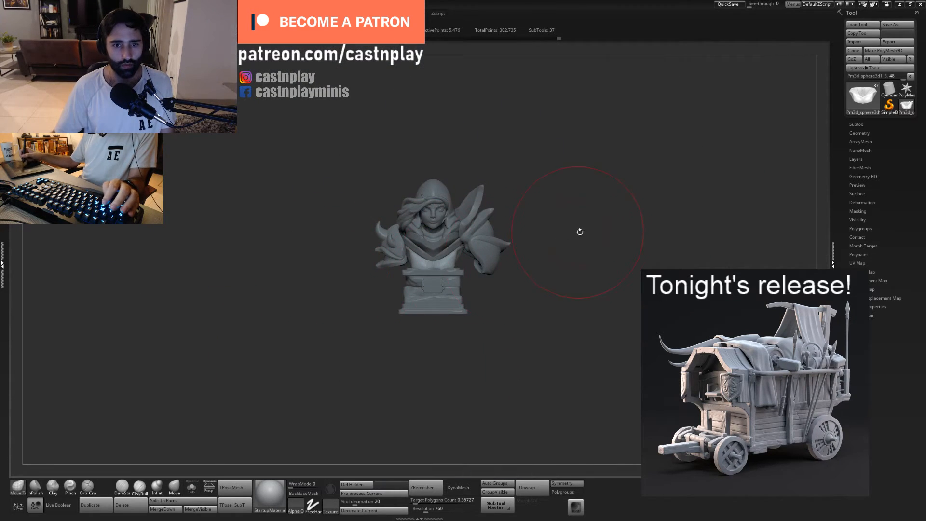
pyautogui.keyDown('alt'); pyautogui.moveTo(605, 294); pyautogui.dragTo(487, 308); pyautogui.keyUp('alt')
pyautogui.moveTo(546, 341); pyautogui.dragTo(507, 330)
pyautogui.keyDown('alt'); pyautogui.moveTo(565, 308); pyautogui.dragTo(554, 328); pyautogui.keyUp('alt')
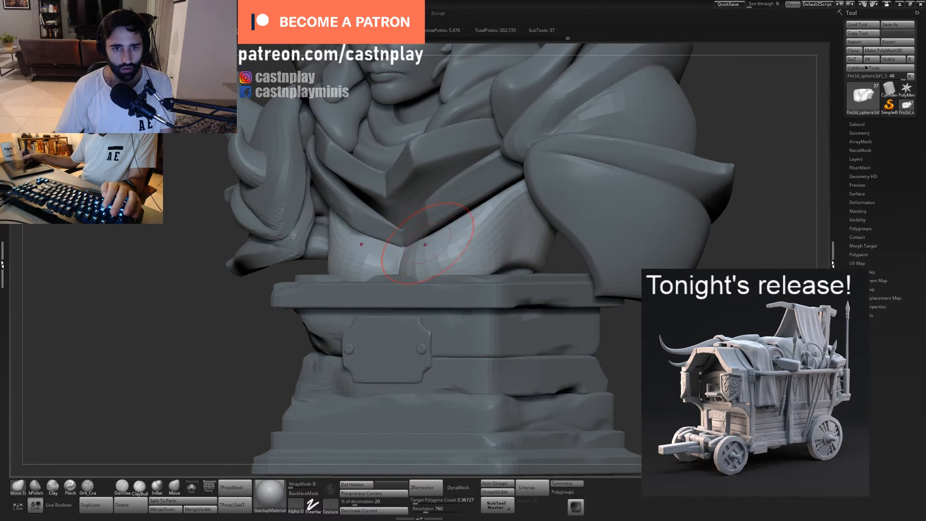
pyautogui.keyDown('alt'); pyautogui.moveTo(613, 347); pyautogui.dragTo(649, 270); pyautogui.keyUp('alt')
pyautogui.moveTo(578, 308)
pyautogui.keyDown('shift'); pyautogui.mouseDown()
pyautogui.moveTo(560, 311)
pyautogui.moveTo(535, 338)
pyautogui.mouseUp(); pyautogui.keyUp('shift')
pyautogui.keyDown('alt'); pyautogui.click(488, 239); pyautogui.keyUp('alt')
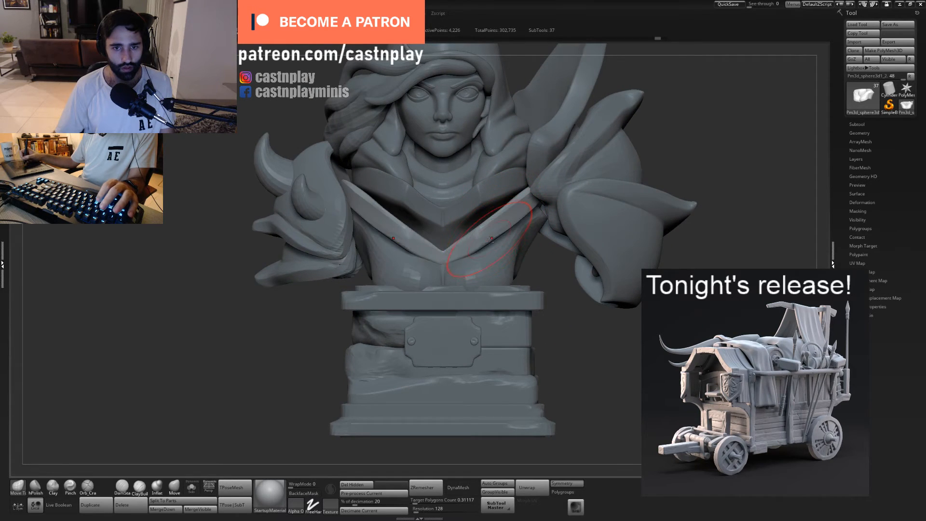
pyautogui.keyDown('alt'); pyautogui.moveTo(549, 278); pyautogui.dragTo(535, 232); pyautogui.keyUp('alt')
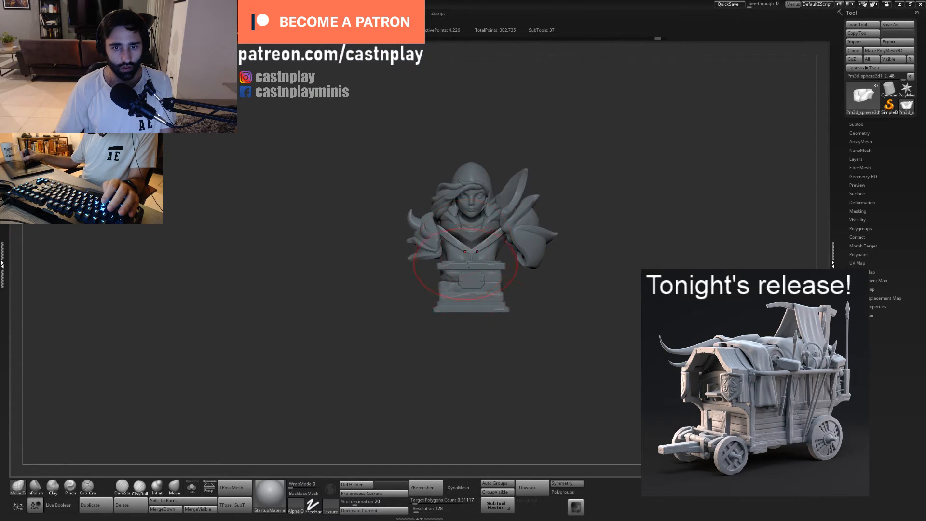
pyautogui.keyDown('alt'); pyautogui.click(498, 311); pyautogui.keyUp('alt')
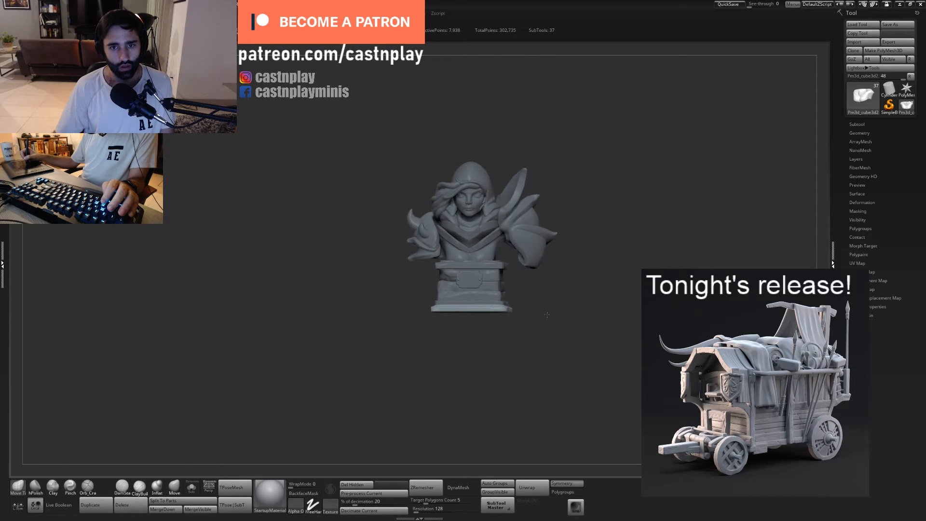
pyautogui.moveTo(547, 314)
pyautogui.mouseDown()
pyautogui.moveTo(536, 314)
pyautogui.moveTo(614, 342)
pyautogui.moveTo(620, 400)
pyautogui.mouseUp()
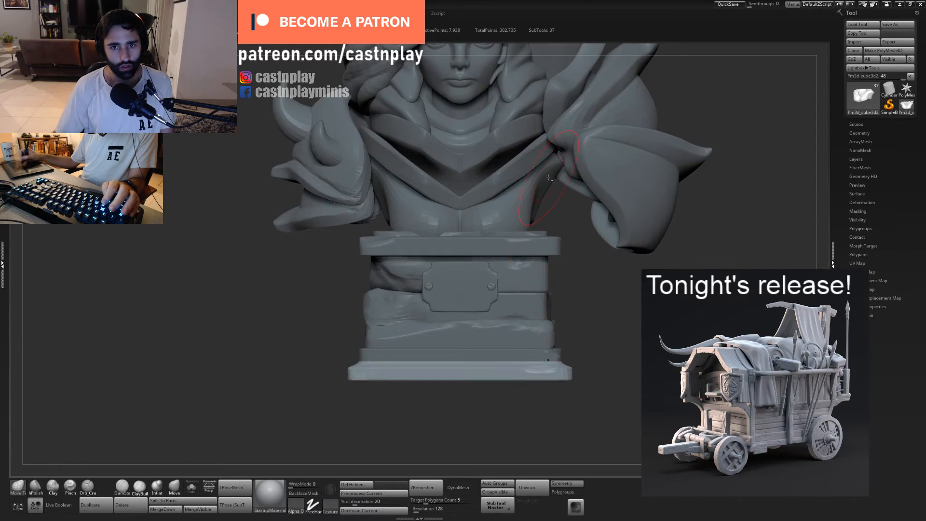
# - Select the torso and pull its upper flank up beneath the shoulder armour with Move Topological, undoing the first attempt
pyautogui.keyDown('alt'); pyautogui.click(556, 167); pyautogui.keyUp('alt')
pyautogui.moveTo(555, 158); pyautogui.dragTo(560, 127)
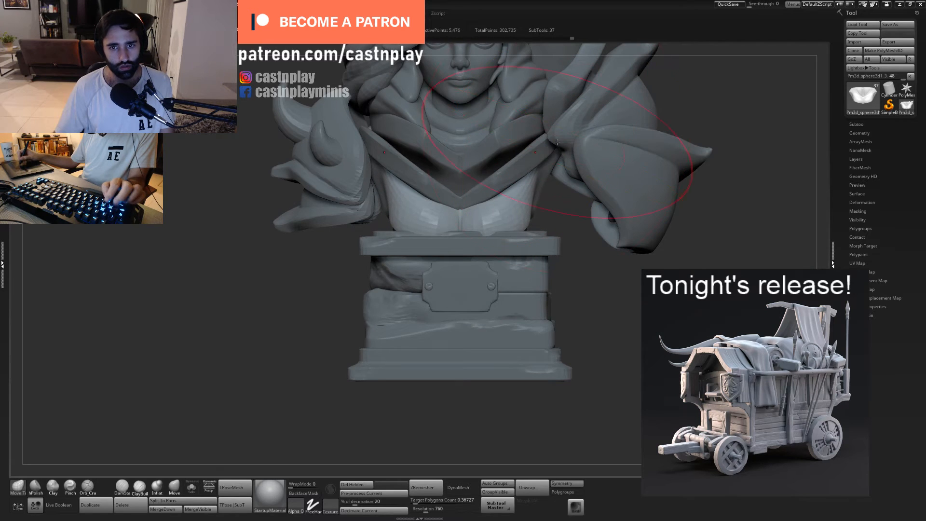
pyautogui.hotkey('ctrl', 'z')
pyautogui.moveTo(547, 170); pyautogui.dragTo(552, 118)
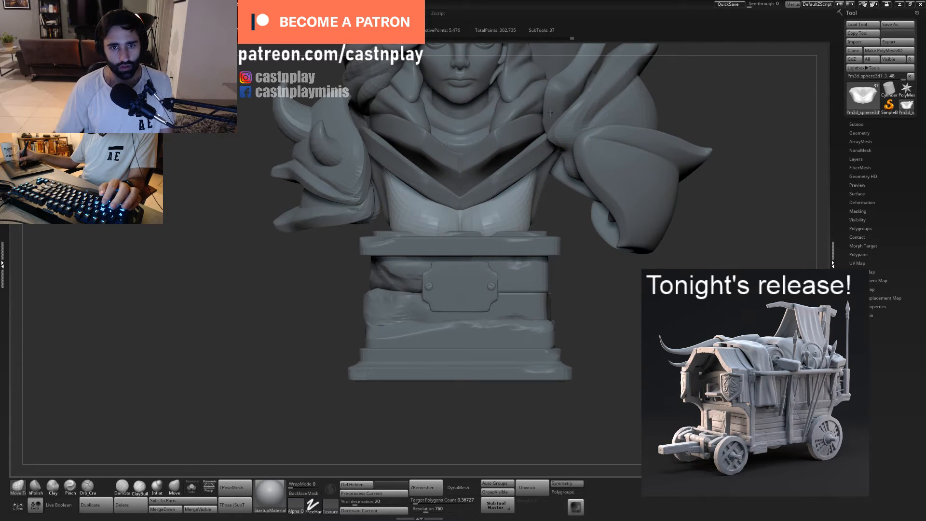
pyautogui.moveTo(584, 212); pyautogui.dragTo(548, 167)
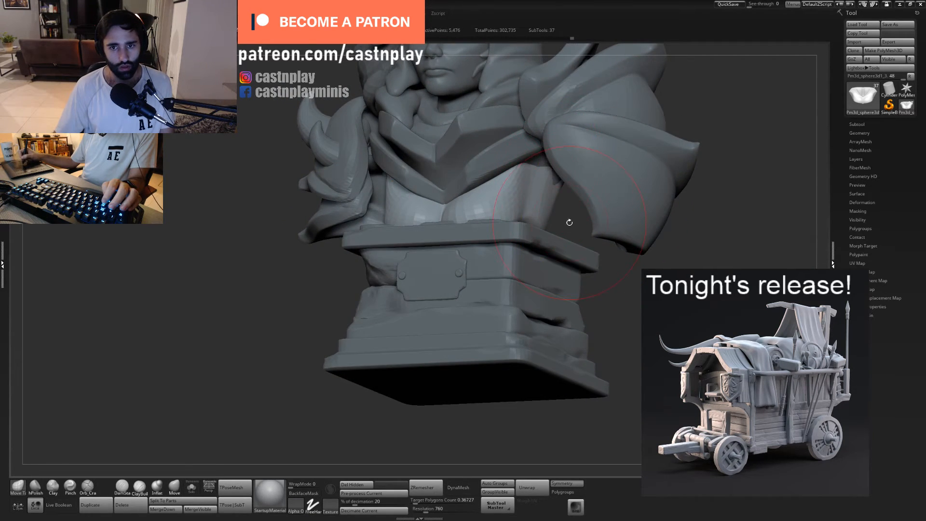
pyautogui.moveTo(570, 222); pyautogui.dragTo(568, 129)
# - Select the lower chest band and tuck its rear end in against the torso's side with a resized Move Topological brush
pyautogui.moveTo(574, 155)
pyautogui.keyDown('alt'); pyautogui.mouseDown(button='right')
pyautogui.moveTo(527, 197)
pyautogui.moveTo(505, 179)
pyautogui.mouseUp(button='right'); pyautogui.keyUp('alt')
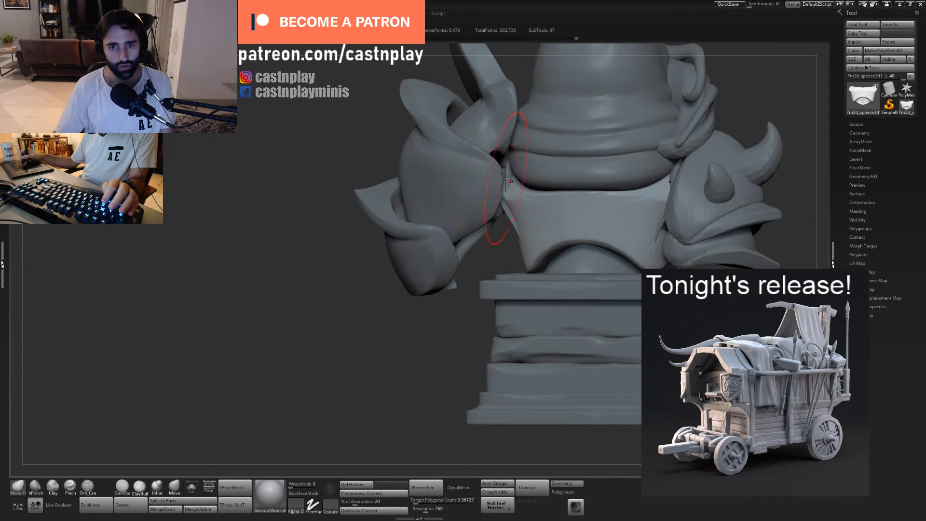
pyautogui.keyDown('alt'); pyautogui.click(509, 167); pyautogui.keyUp('alt')
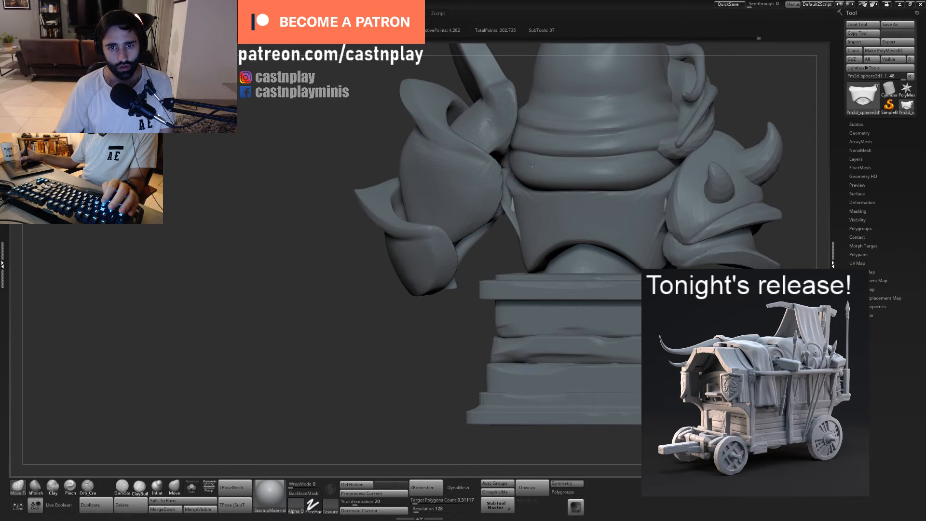
pyautogui.keyDown('alt'); pyautogui.click(503, 192); pyautogui.keyUp('alt')
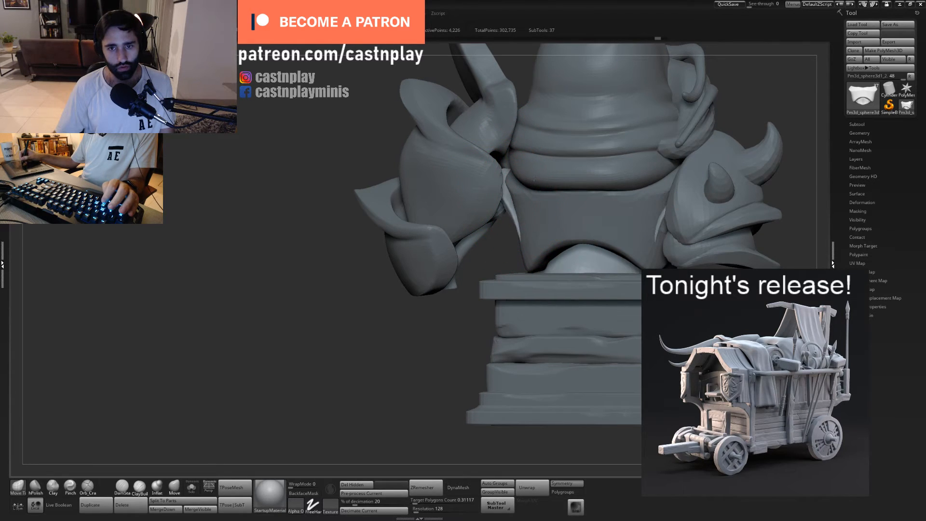
pyautogui.moveTo(505, 183); pyautogui.dragTo(488, 186, button='right')
pyautogui.press('s')
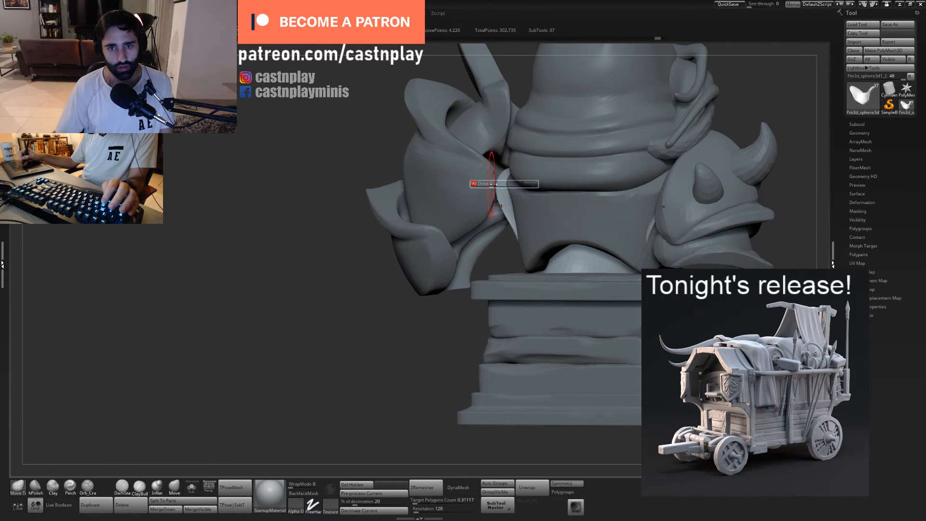
pyautogui.moveTo(500, 189); pyautogui.dragTo(520, 213)
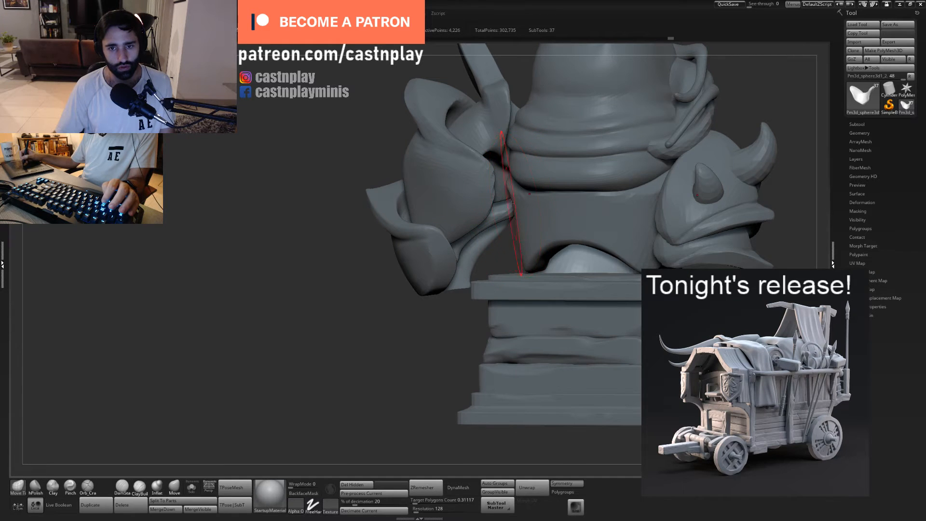
pyautogui.press('f')
pyautogui.press('s')
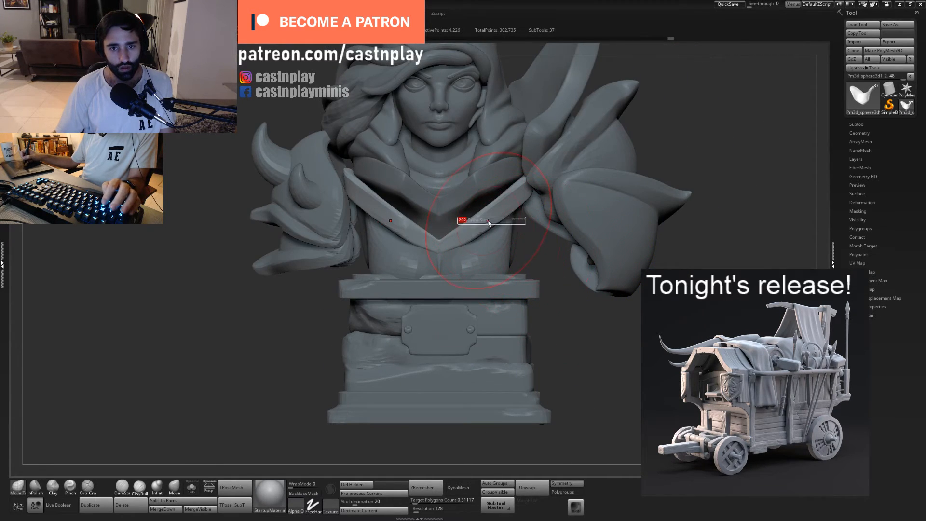
pyautogui.moveTo(488, 223); pyautogui.dragTo(478, 222)
pyautogui.moveTo(545, 270); pyautogui.dragTo(560, 267)
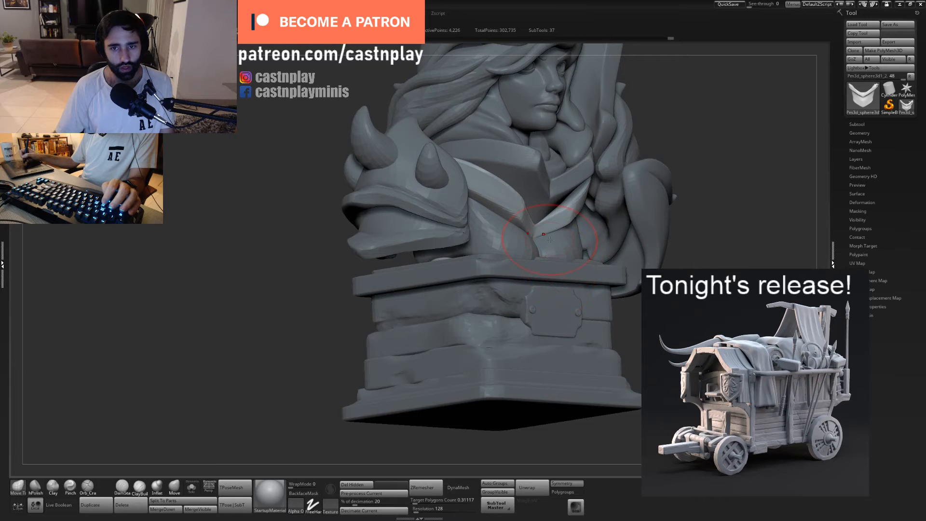
pyautogui.moveTo(549, 239); pyautogui.dragTo(598, 253, button='right')
# - Select the torso and extend its arched lower back edge down to the pedestal with the Move Topological brush
pyautogui.keyDown('alt'); pyautogui.click(526, 252); pyautogui.keyUp('alt')
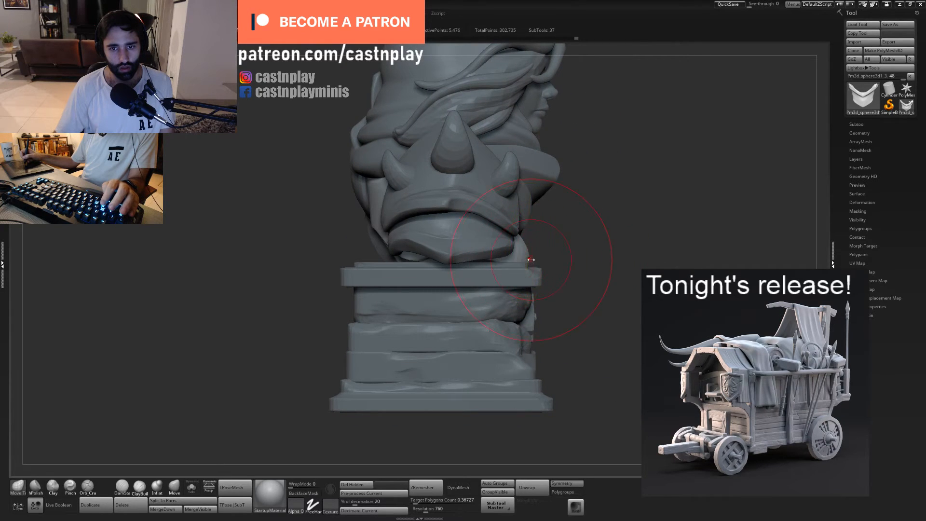
pyautogui.moveTo(515, 281); pyautogui.dragTo(609, 256, button='right')
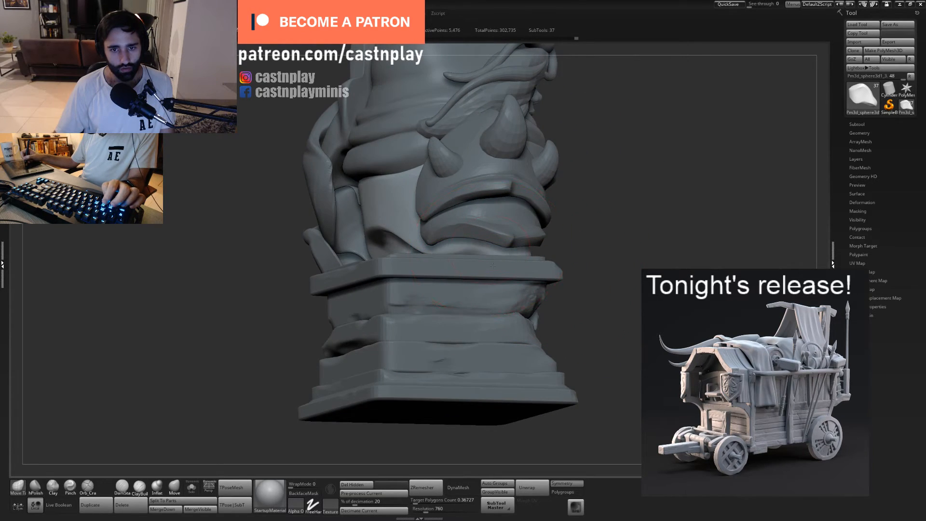
pyautogui.moveTo(473, 260)
pyautogui.mouseDown(button='right')
pyautogui.moveTo(466, 257)
pyautogui.moveTo(531, 265)
pyautogui.mouseUp(button='right')
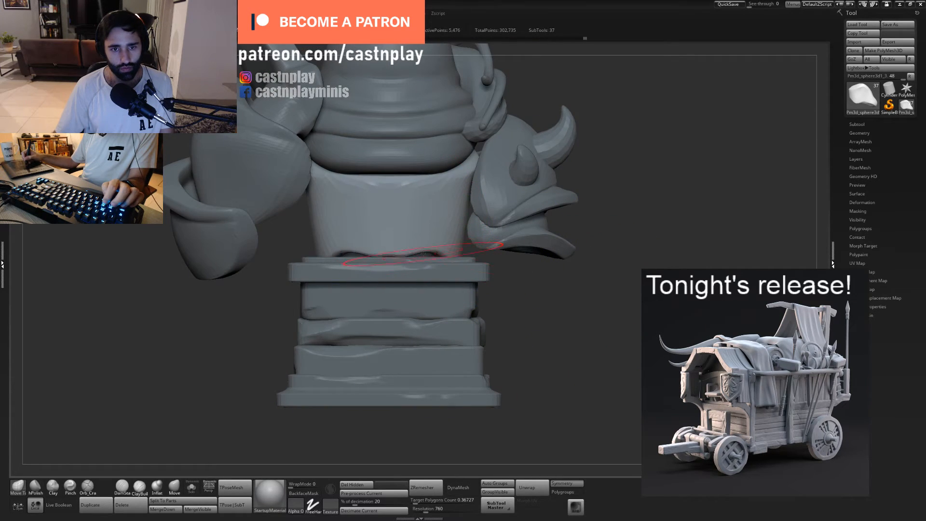
pyautogui.moveTo(423, 253); pyautogui.dragTo(432, 263)
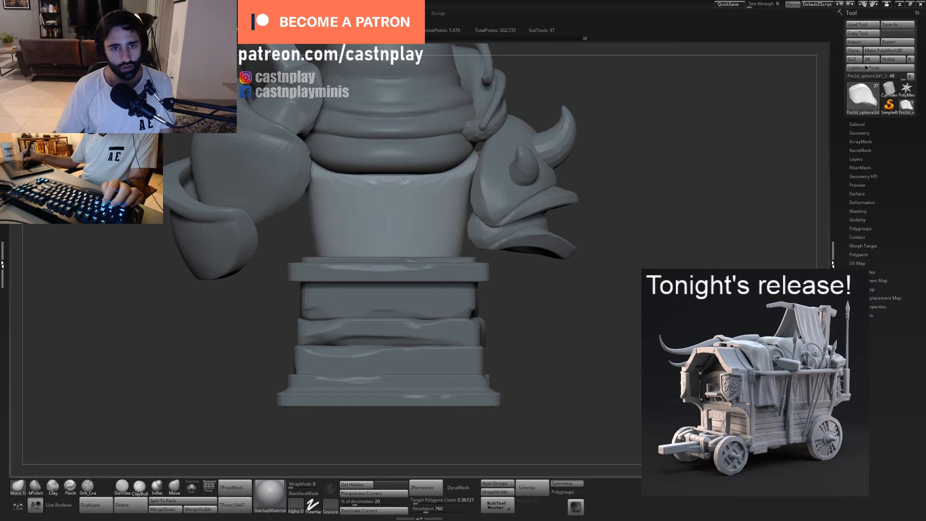
pyautogui.moveTo(405, 178)
pyautogui.mouseDown()
pyautogui.moveTo(380, 192)
pyautogui.moveTo(403, 184)
pyautogui.mouseUp()
pyautogui.press('4')
pyautogui.hotkey('ctrl', 'z')
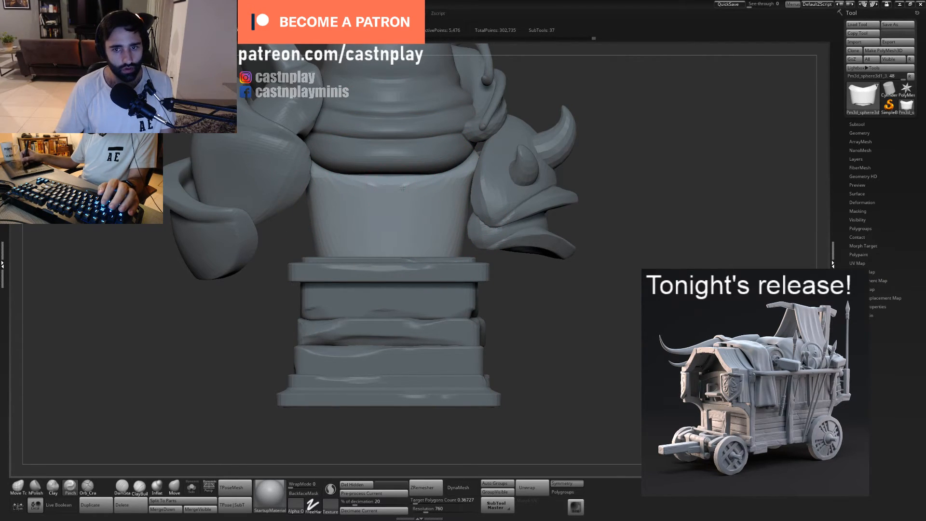
# - Select the hood and pull its lowest back fold down over the torso's upper edge with the Move Topological brush
pyautogui.moveTo(552, 299); pyautogui.dragTo(500, 310)
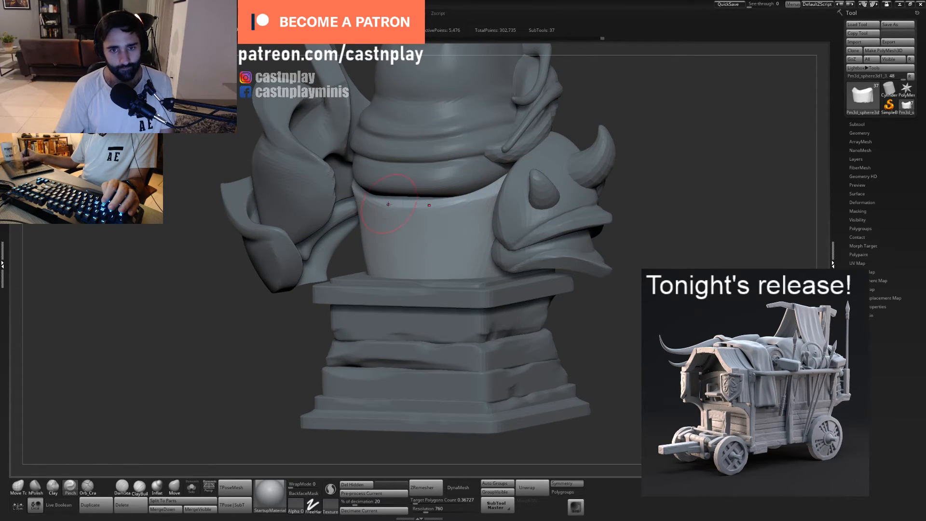
pyautogui.keyDown('alt'); pyautogui.click(449, 175); pyautogui.keyUp('alt')
pyautogui.keyDown('shift'); pyautogui.moveTo(633, 158); pyautogui.dragTo(663, 158); pyautogui.keyUp('shift')
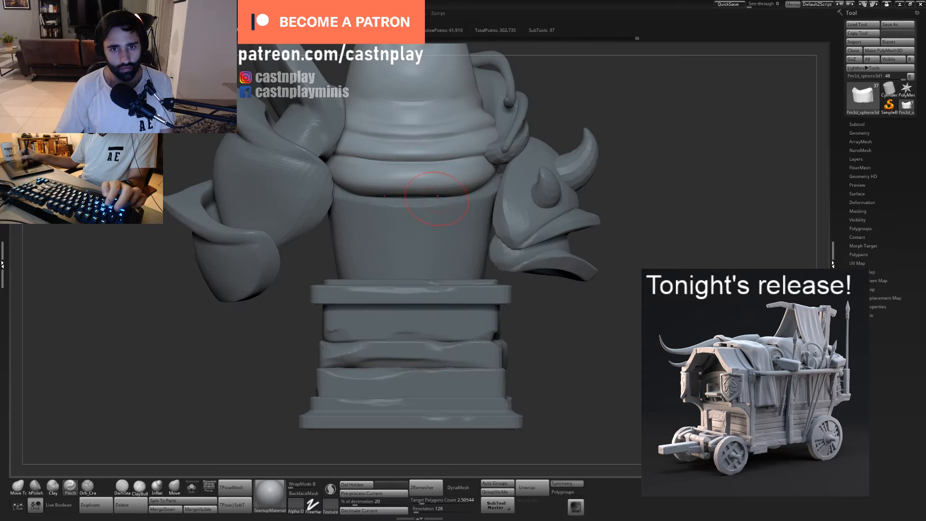
pyautogui.press('1')
pyautogui.moveTo(420, 210); pyautogui.dragTo(422, 207)
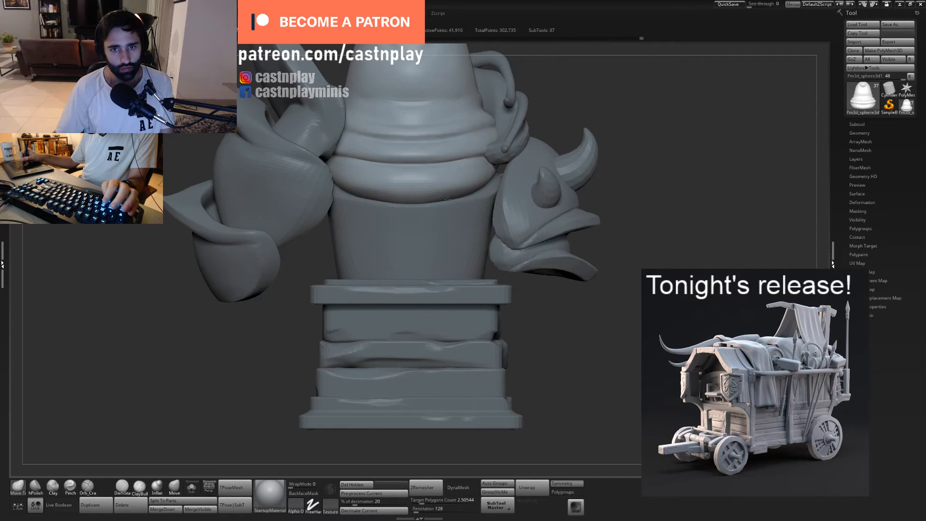
# - Examine the whole bust's silhouette from the front and sides, then inspect the face up close
pyautogui.keyDown('alt'); pyautogui.moveTo(624, 225); pyautogui.dragTo(545, 245); pyautogui.keyUp('alt')
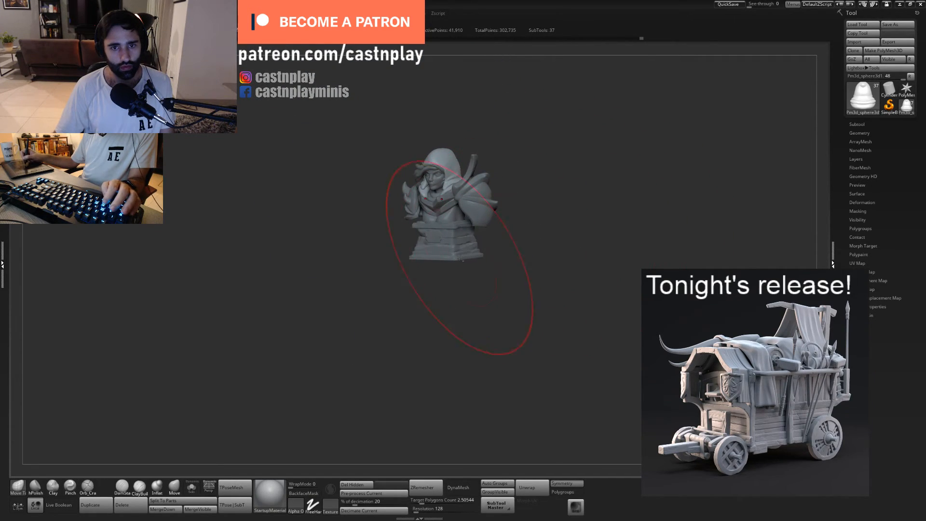
pyautogui.moveTo(492, 269)
pyautogui.mouseDown()
pyautogui.moveTo(462, 255)
pyautogui.moveTo(555, 262)
pyautogui.moveTo(528, 267)
pyautogui.mouseUp()
pyautogui.keyDown('alt'); pyautogui.click(460, 257); pyautogui.keyUp('alt')
pyautogui.keyDown('alt'); pyautogui.moveTo(545, 275); pyautogui.dragTo(551, 353); pyautogui.keyUp('alt')
pyautogui.press('f')
pyautogui.moveTo(571, 316)
pyautogui.mouseDown()
pyautogui.moveTo(536, 318)
pyautogui.moveTo(525, 346)
pyautogui.moveTo(582, 419)
pyautogui.moveTo(530, 418)
pyautogui.mouseUp()
pyautogui.moveTo(486, 285); pyautogui.dragTo(539, 289, button='right')
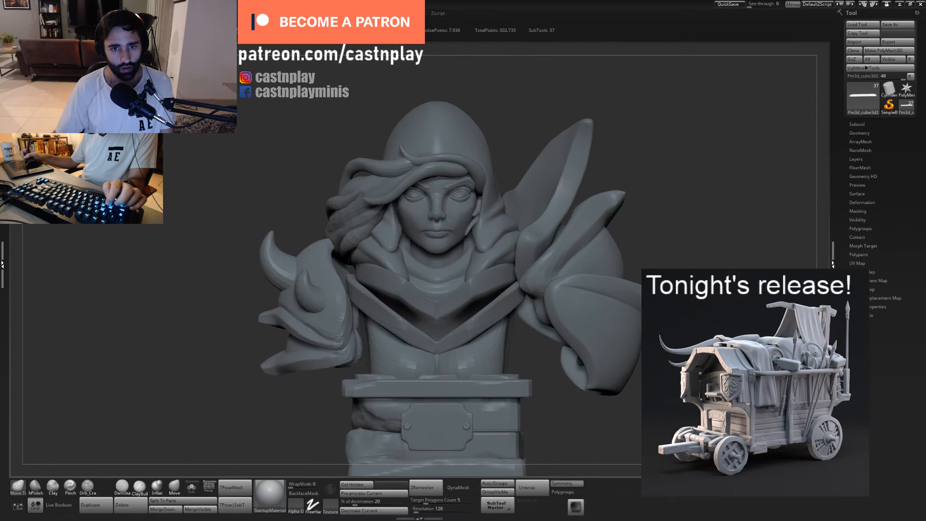
pyautogui.keyDown('alt'); pyautogui.moveTo(545, 360); pyautogui.dragTo(494, 284, button='right'); pyautogui.keyUp('alt')
pyautogui.moveTo(535, 358); pyautogui.dragTo(523, 410, button='right')
pyautogui.keyDown('alt'); pyautogui.moveTo(478, 200); pyautogui.dragTo(463, 452, button='right'); pyautogui.keyUp('alt')
pyautogui.keyDown('alt'); pyautogui.moveTo(483, 251); pyautogui.dragTo(475, 410, button='right'); pyautogui.keyUp('alt')
pyautogui.keyDown('alt'); pyautogui.moveTo(483, 115); pyautogui.dragTo(523, 95, button='right'); pyautogui.keyUp('alt')
pyautogui.keyDown('ctrl'); pyautogui.moveTo(487, 217); pyautogui.dragTo(477, 333, button='right'); pyautogui.keyUp('ctrl')
pyautogui.keyDown('alt'); pyautogui.moveTo(485, 222); pyautogui.dragTo(478, 323, button='right'); pyautogui.keyUp('alt')
# - Select the head and refine the cheek surface beside the nose with smoothing and a resized Move Topological brush
pyautogui.keyDown('alt'); pyautogui.click(482, 235); pyautogui.keyUp('alt')
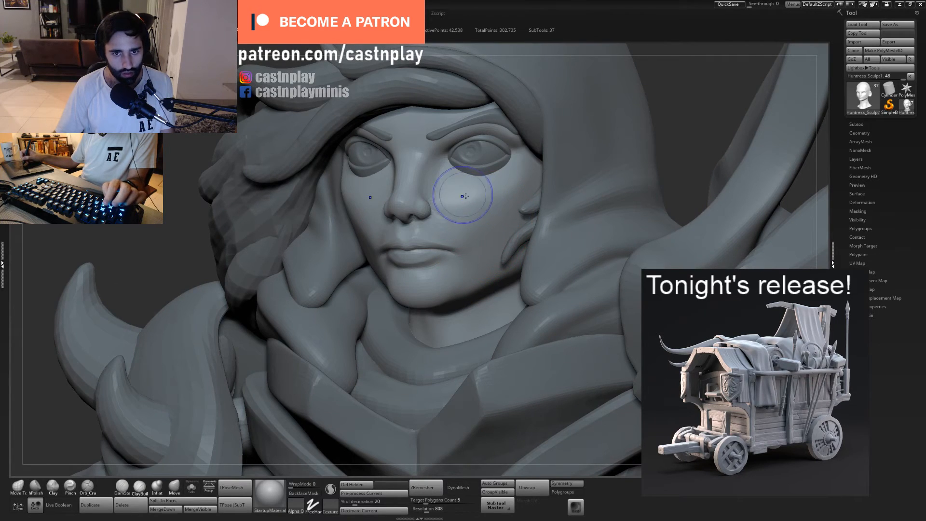
pyautogui.press('s')
pyautogui.keyDown('shift'); pyautogui.moveTo(467, 194); pyautogui.dragTo(496, 208); pyautogui.keyUp('shift')
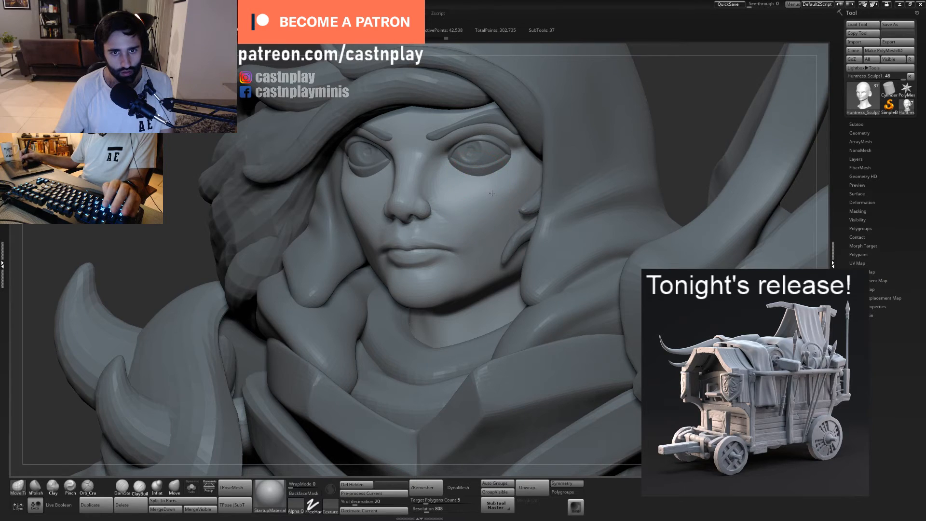
pyautogui.keyDown('ctrl'); pyautogui.moveTo(456, 192); pyautogui.dragTo(444, 196, button='right'); pyautogui.keyUp('ctrl')
pyautogui.press('s')
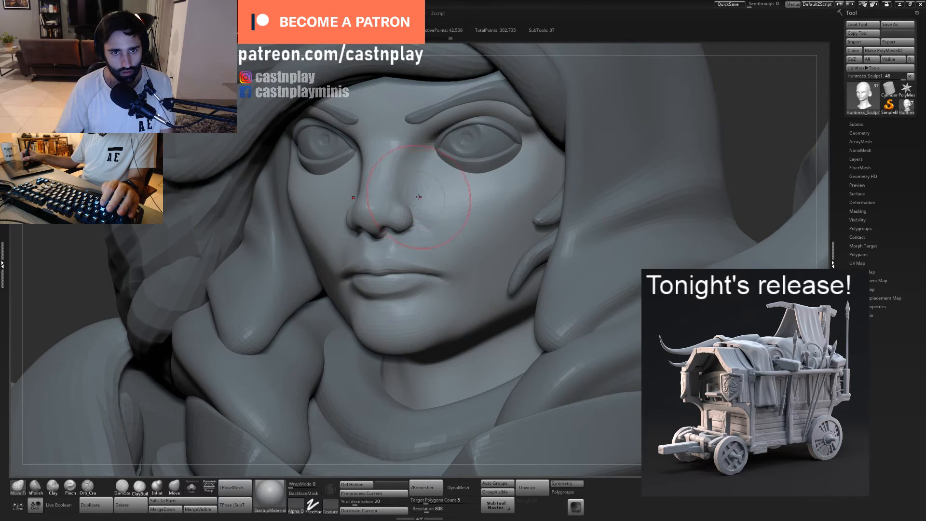
# - Sharpen the planes along the nose and at the inner eye corners with a resized Pinch brush
pyautogui.press('b')
pyautogui.press('p')
pyautogui.press('i')
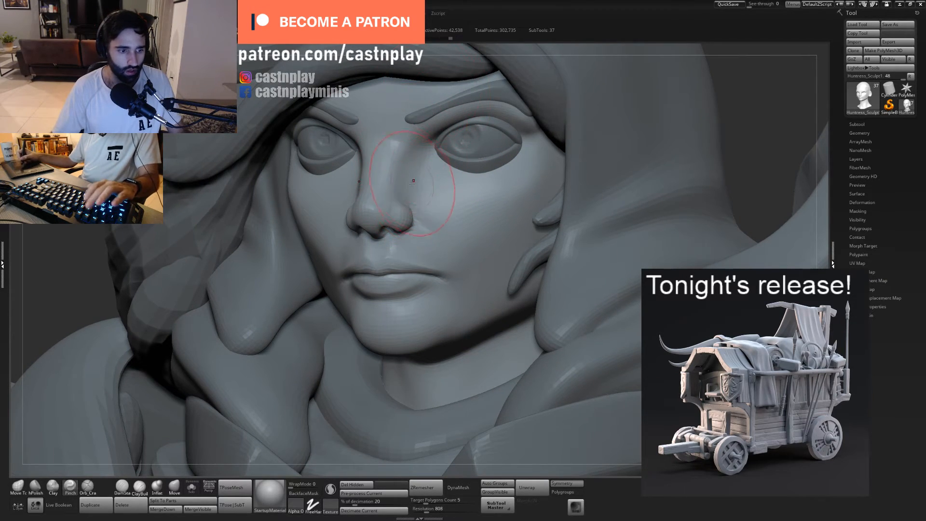
pyautogui.press('s')
pyautogui.moveTo(396, 174); pyautogui.dragTo(396, 153)
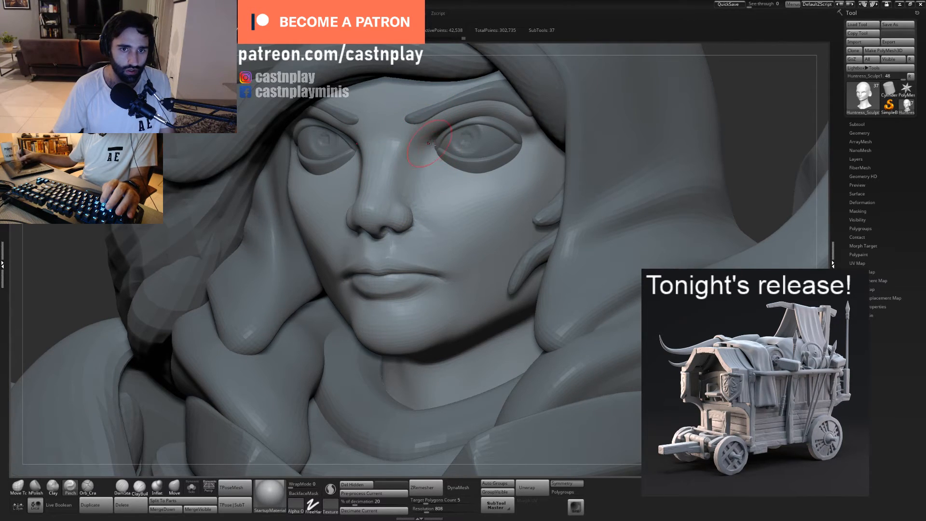
pyautogui.moveTo(294, 181); pyautogui.dragTo(392, 186, button='right')
pyautogui.moveTo(391, 186); pyautogui.dragTo(388, 169)
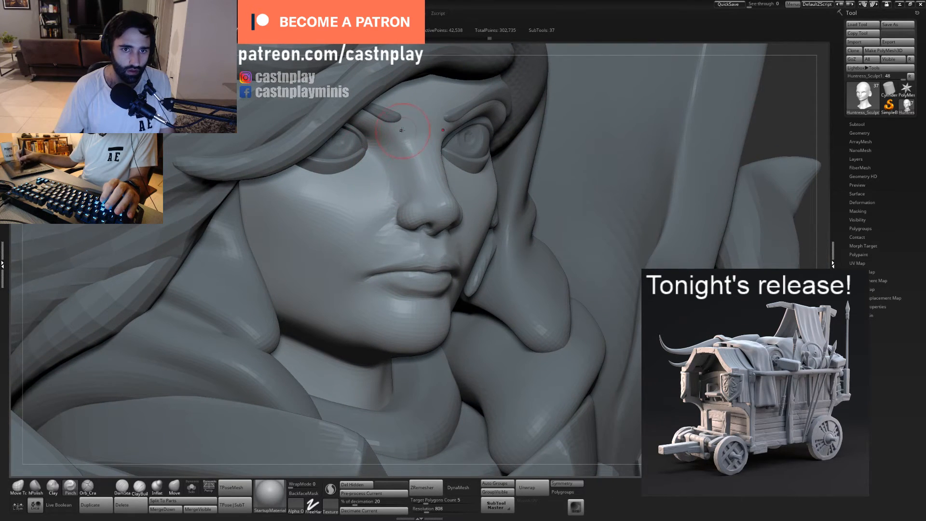
pyautogui.moveTo(432, 135); pyautogui.dragTo(440, 188, button='right')
pyautogui.press('s')
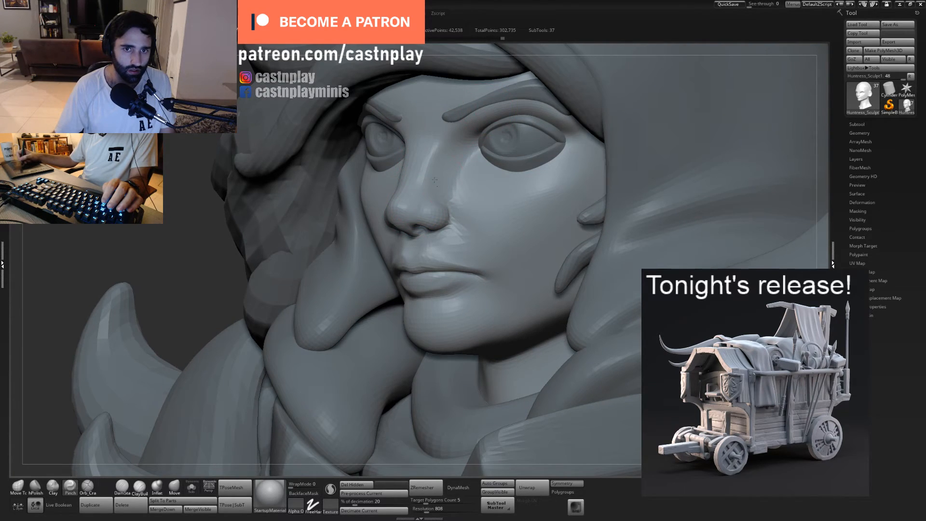
# - Refine the profile of the nose bridge and tip with the Move Topological brush, checking it against the whole bust
pyautogui.moveTo(472, 153)
pyautogui.mouseDown(button='right')
pyautogui.moveTo(475, 145)
pyautogui.moveTo(409, 163)
pyautogui.moveTo(508, 182)
pyautogui.moveTo(550, 179)
pyautogui.moveTo(513, 164)
pyautogui.mouseUp(button='right')
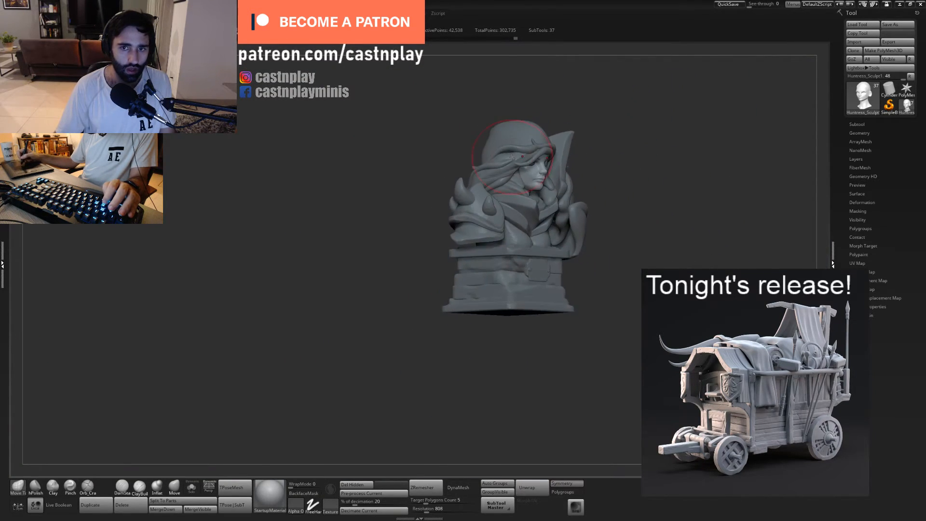
pyautogui.moveTo(603, 164); pyautogui.dragTo(549, 215, button='right')
pyautogui.moveTo(485, 167)
pyautogui.mouseDown(button='right')
pyautogui.moveTo(513, 190)
pyautogui.moveTo(475, 208)
pyautogui.moveTo(452, 194)
pyautogui.mouseUp(button='right')
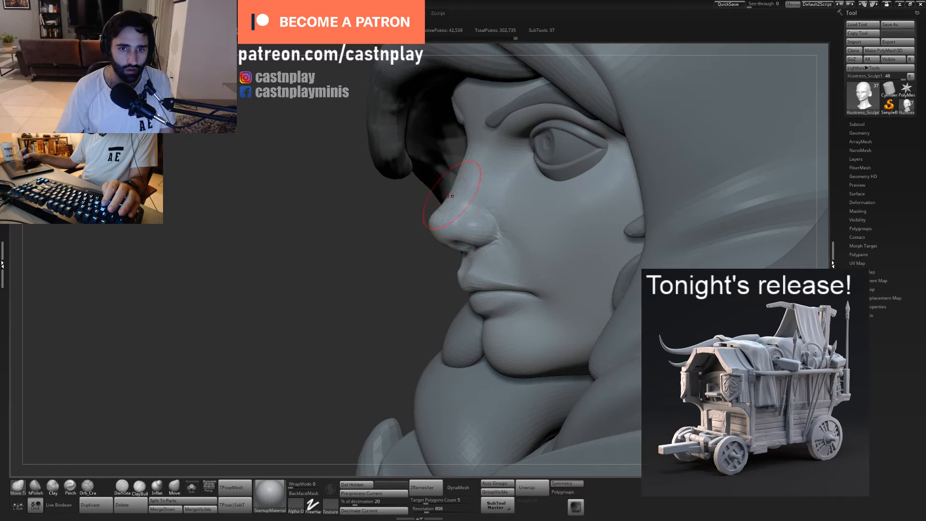
pyautogui.moveTo(412, 236); pyautogui.dragTo(444, 210, button='right')
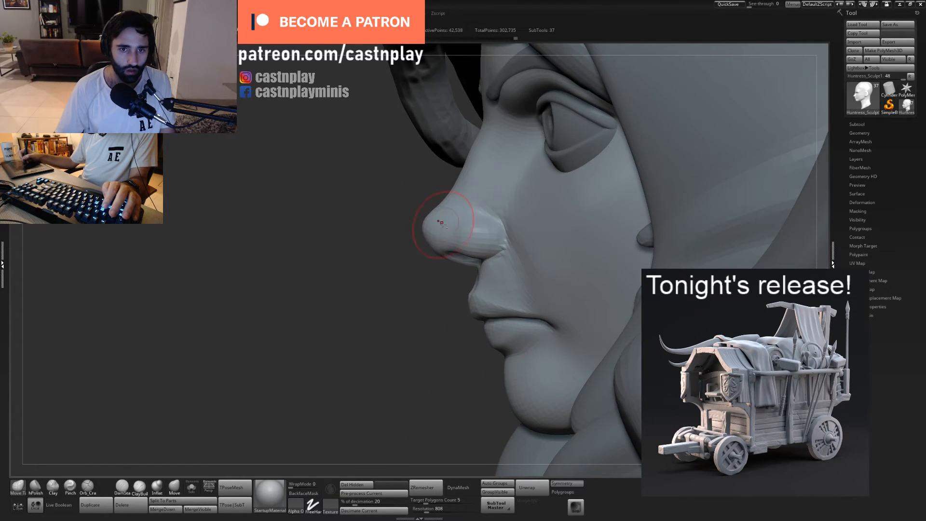
pyautogui.moveTo(428, 246)
pyautogui.mouseDown(button='right')
pyautogui.moveTo(503, 228)
pyautogui.moveTo(446, 217)
pyautogui.moveTo(555, 198)
pyautogui.moveTo(546, 193)
pyautogui.moveTo(598, 144)
pyautogui.moveTo(537, 141)
pyautogui.moveTo(542, 118)
pyautogui.moveTo(535, 185)
pyautogui.mouseUp(button='right')
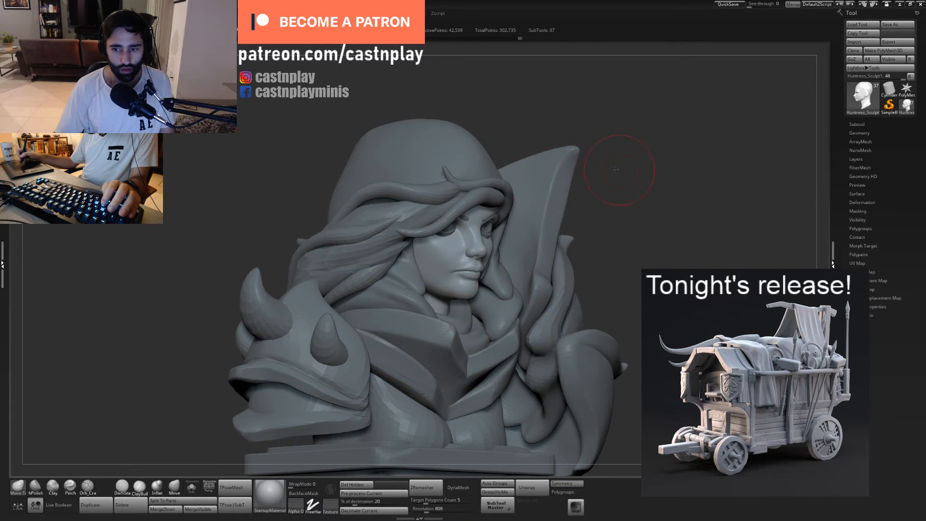
pyautogui.keyDown('ctrl'); pyautogui.moveTo(616, 170); pyautogui.dragTo(558, 105, button='right'); pyautogui.keyUp('ctrl')
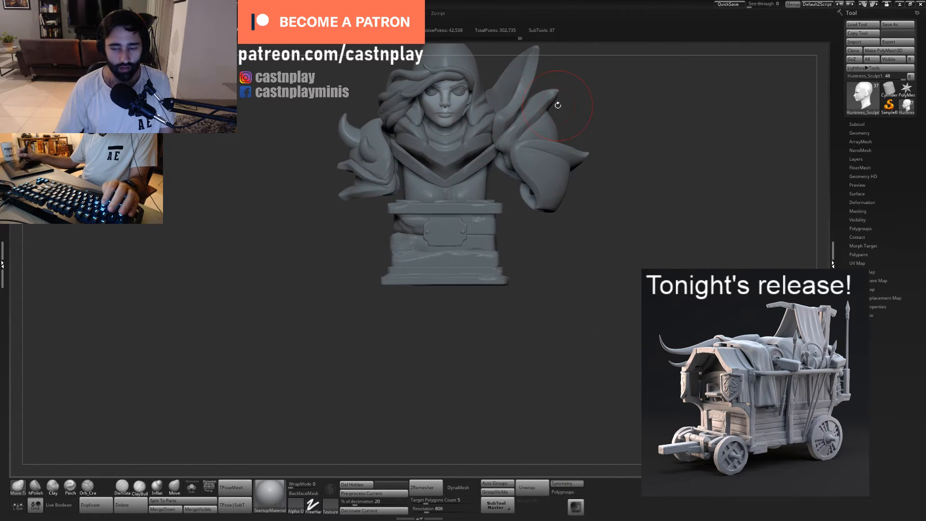
# - Select the torso and carve the central groove between the breasts with a resized Orb_Cracks brush
pyautogui.keyDown('alt'); pyautogui.moveTo(556, 250); pyautogui.dragTo(550, 259, button='right'); pyautogui.keyUp('alt')
pyautogui.keyDown('alt'); pyautogui.click(489, 223); pyautogui.keyUp('alt')
pyautogui.moveTo(487, 220)
pyautogui.keyDown('alt'); pyautogui.mouseDown(button='right')
pyautogui.moveTo(492, 242)
pyautogui.moveTo(456, 227)
pyautogui.mouseUp(button='right'); pyautogui.keyUp('alt')
pyautogui.press('s')
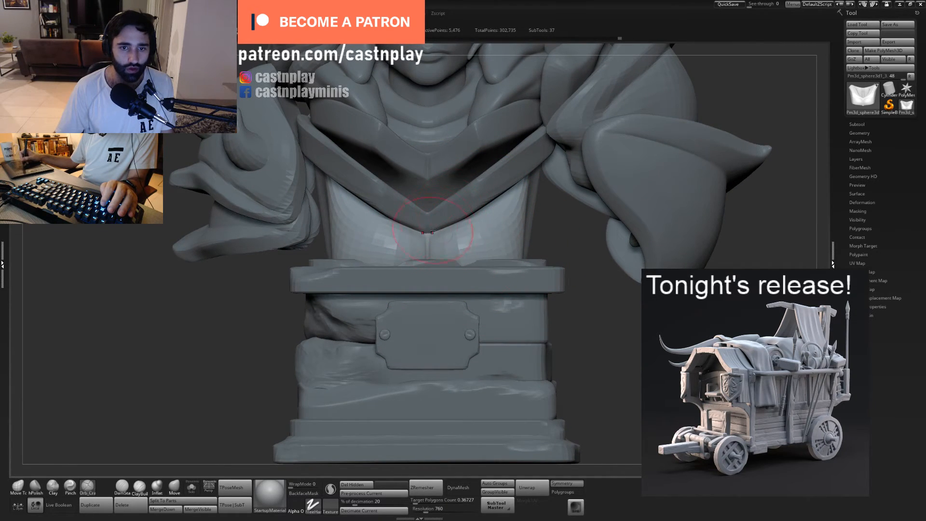
pyautogui.moveTo(505, 187); pyautogui.dragTo(507, 187)
pyautogui.moveTo(556, 234)
pyautogui.keyDown('ctrl'); pyautogui.mouseDown(button='right')
pyautogui.moveTo(519, 213)
pyautogui.moveTo(481, 218)
pyautogui.mouseUp(button='right'); pyautogui.keyUp('ctrl')
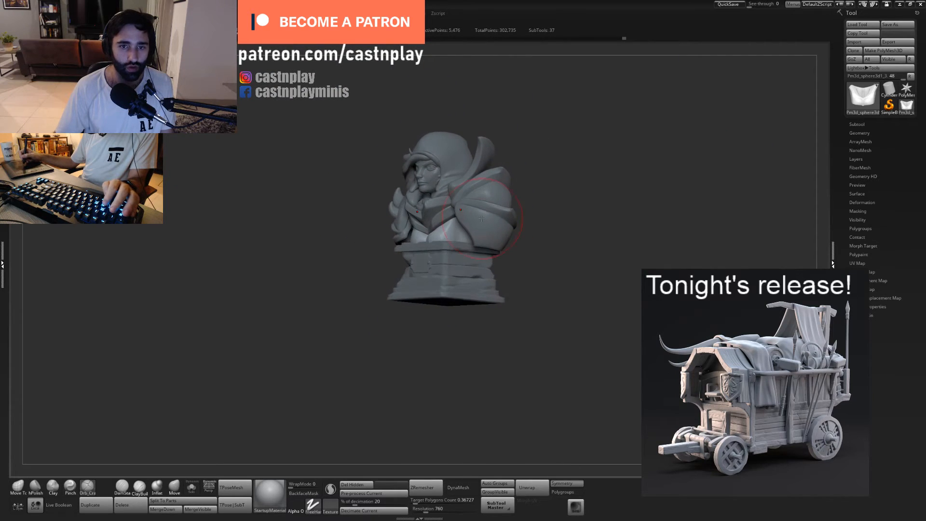
# - Select the large horn on the spiked shoulder armour, adjust it with the Move Topological brush and subdivide it once
pyautogui.moveTo(583, 182)
pyautogui.mouseDown(button='right')
pyautogui.moveTo(610, 178)
pyautogui.moveTo(588, 192)
pyautogui.moveTo(576, 184)
pyautogui.moveTo(591, 171)
pyautogui.moveTo(629, 173)
pyautogui.mouseUp(button='right')
pyautogui.keyDown('alt'); pyautogui.click(440, 179); pyautogui.keyUp('alt')
pyautogui.press('1')
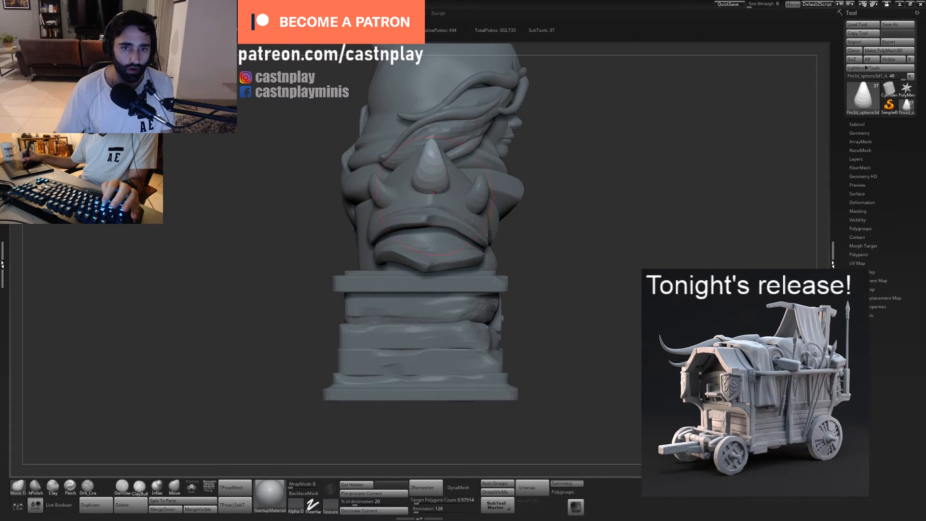
pyautogui.moveTo(429, 199); pyautogui.dragTo(430, 205)
pyautogui.moveTo(568, 205)
pyautogui.mouseDown()
pyautogui.moveTo(403, 201)
pyautogui.moveTo(426, 213)
pyautogui.moveTo(405, 210)
pyautogui.moveTo(427, 192)
pyautogui.moveTo(433, 208)
pyautogui.mouseUp()
pyautogui.hotkey('ctrl', 'd')
pyautogui.press('5')
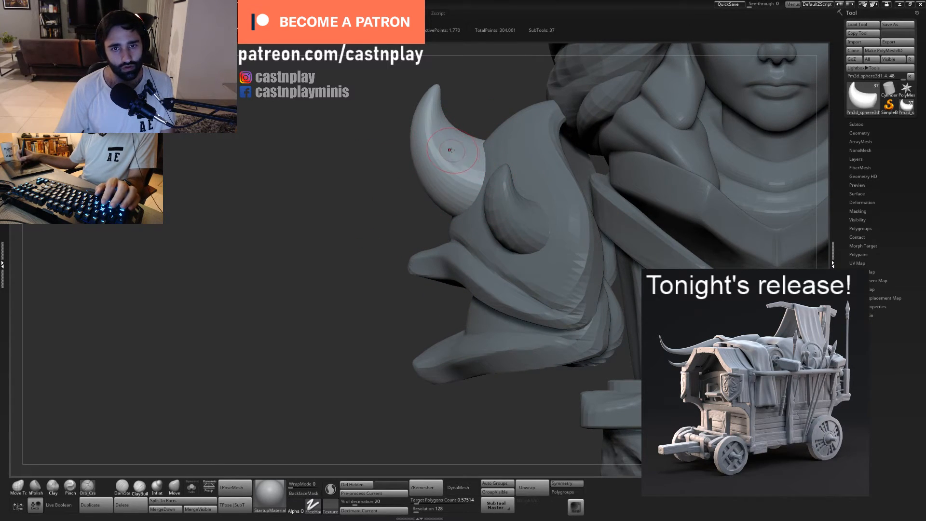
# - Try an Orb_Cracks stroke near the horn's base and a further subdivision of the horn, and undo the subdivision
pyautogui.moveTo(482, 147); pyautogui.dragTo(461, 164, button='right')
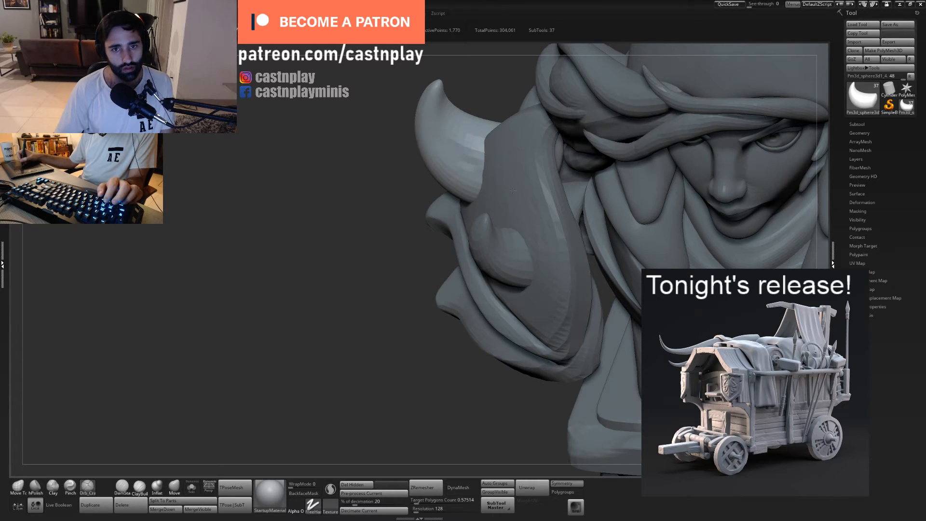
pyautogui.hotkey('ctrl', 'd')
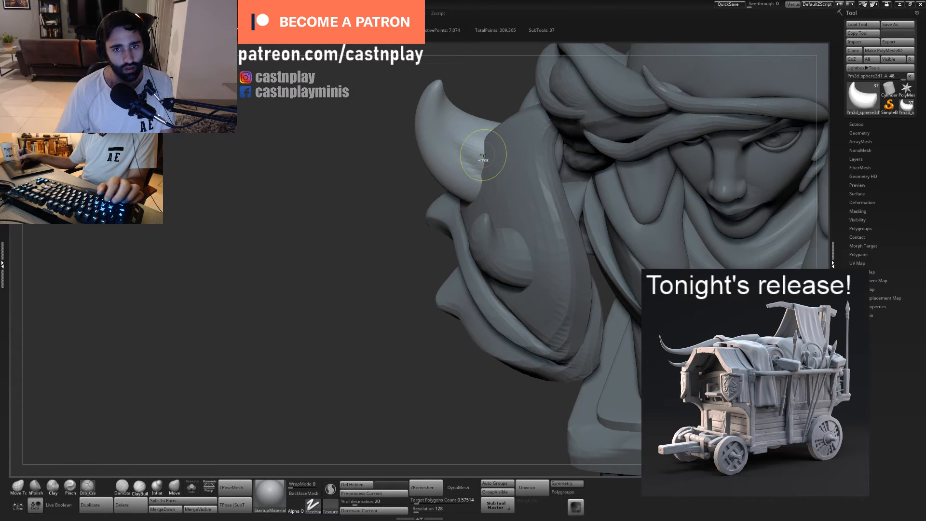
pyautogui.hotkey('ctrl', 'z')
# - Isolate the torso, reshape the outer sides of the chest symmetrically with the Move Topological brush, and restore the other parts
pyautogui.keyDown('alt'); pyautogui.moveTo(357, 242); pyautogui.dragTo(349, 160, button='right'); pyautogui.keyUp('alt')
pyautogui.keyDown('alt'); pyautogui.moveTo(459, 288); pyautogui.dragTo(323, 281, button='right'); pyautogui.keyUp('alt')
pyautogui.keyDown('alt'); pyautogui.click(464, 237); pyautogui.keyUp('alt')
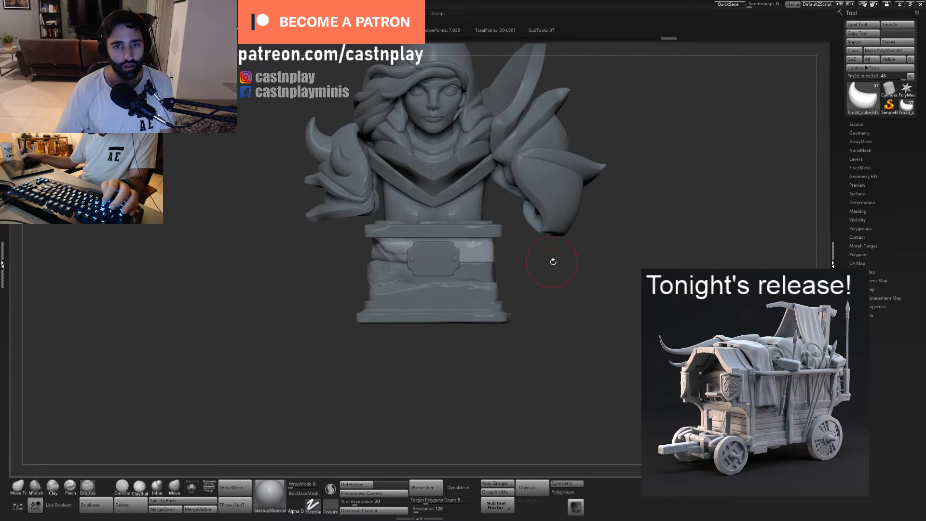
pyautogui.moveTo(553, 262)
pyautogui.keyDown('ctrl'); pyautogui.mouseDown(button='right')
pyautogui.moveTo(492, 251)
pyautogui.moveTo(547, 260)
pyautogui.mouseUp(button='right'); pyautogui.keyUp('ctrl')
pyautogui.keyDown('alt'); pyautogui.click(536, 215); pyautogui.keyUp('alt')
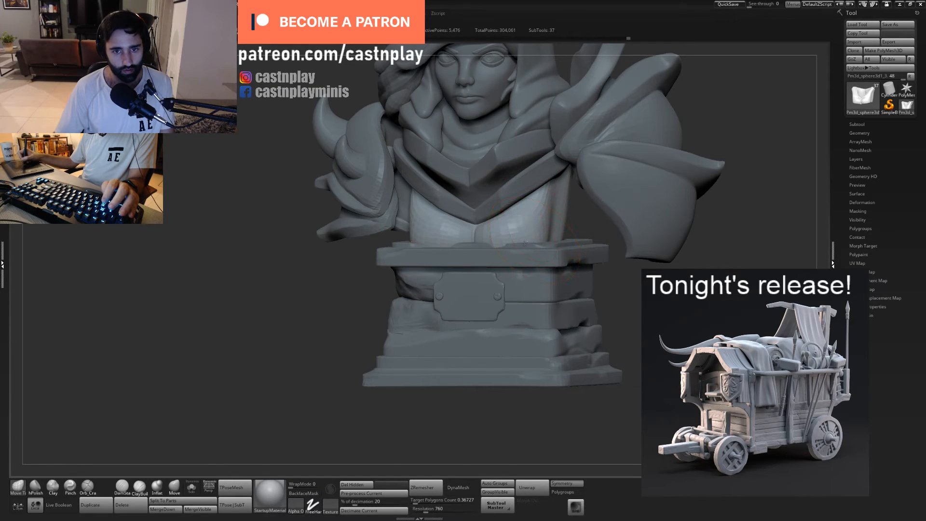
pyautogui.click(192, 487)
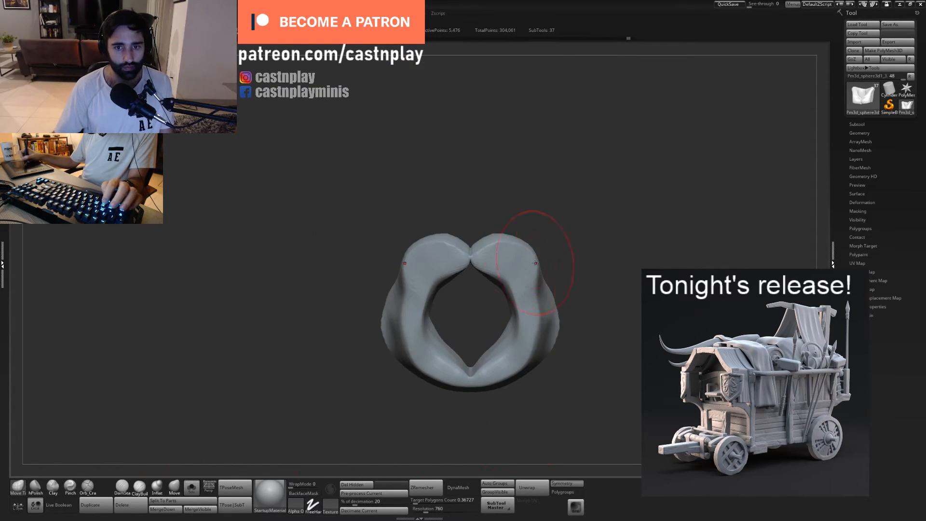
pyautogui.moveTo(535, 261); pyautogui.dragTo(527, 267)
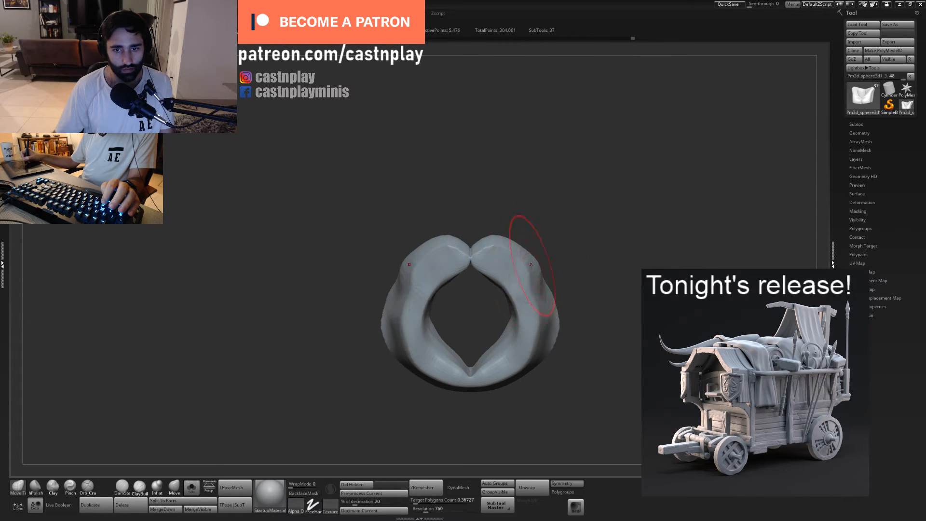
pyautogui.moveTo(531, 264)
pyautogui.mouseDown(button='right')
pyautogui.moveTo(532, 238)
pyautogui.moveTo(528, 257)
pyautogui.moveTo(538, 256)
pyautogui.mouseUp(button='right')
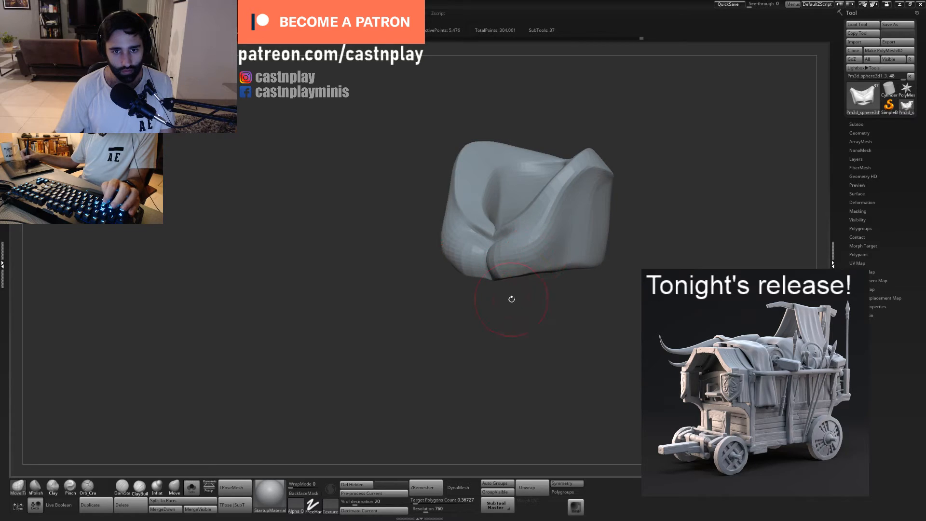
pyautogui.click(192, 487)
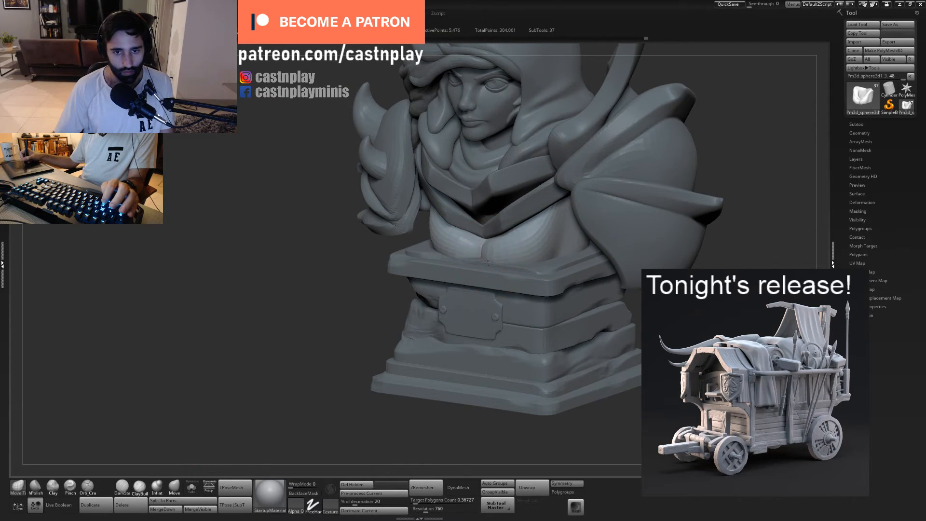
# - Resize the Move Topological brush and adjust the front of the breasts where they meet the pedestal
pyautogui.moveTo(487, 263); pyautogui.dragTo(491, 305, button='right')
pyautogui.press('s')
pyautogui.moveTo(489, 256); pyautogui.dragTo(486, 249)
pyautogui.press('s')
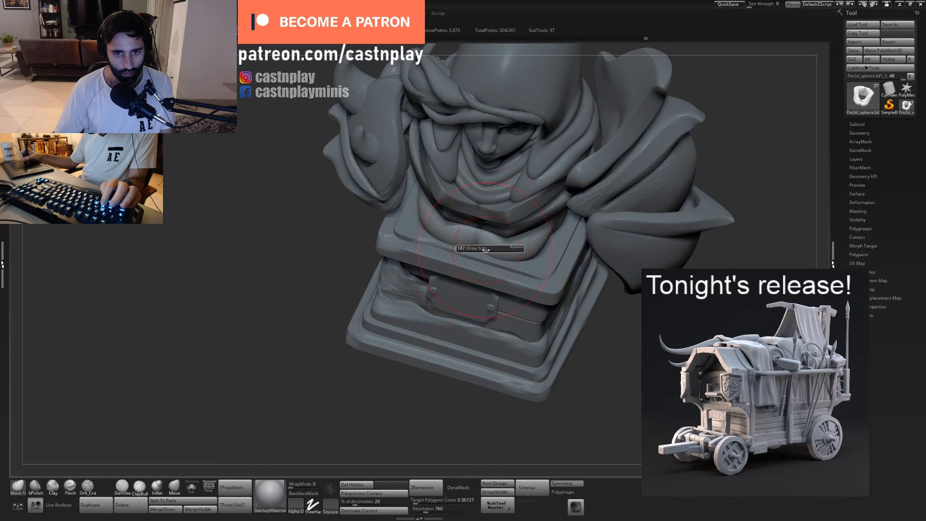
pyautogui.moveTo(518, 260)
pyautogui.mouseDown(button='right')
pyautogui.moveTo(512, 266)
pyautogui.moveTo(565, 241)
pyautogui.mouseUp(button='right')
# - Define the crease between the breast and the torso's side with Pinch and Orb_Cracks, isolating the torso for the work
pyautogui.click(70, 487)
pyautogui.press('s')
pyautogui.click(571, 222)
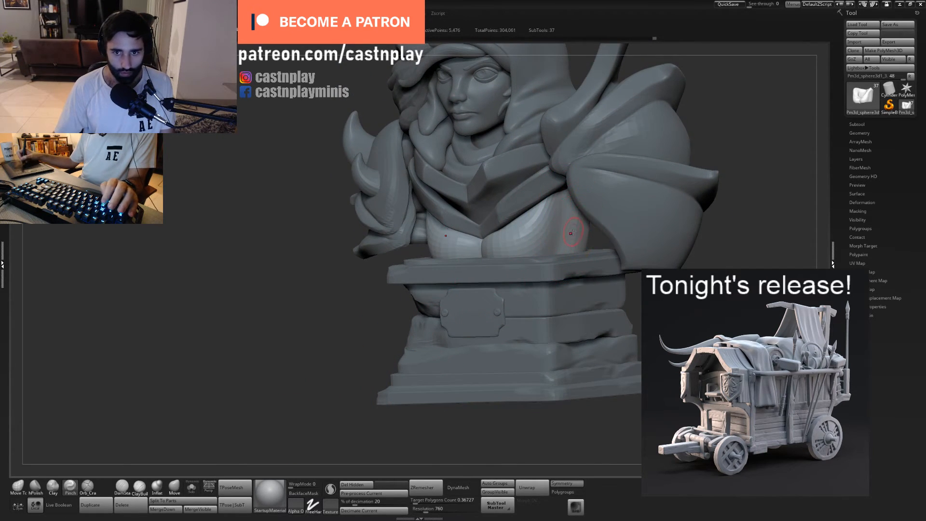
pyautogui.click(192, 487)
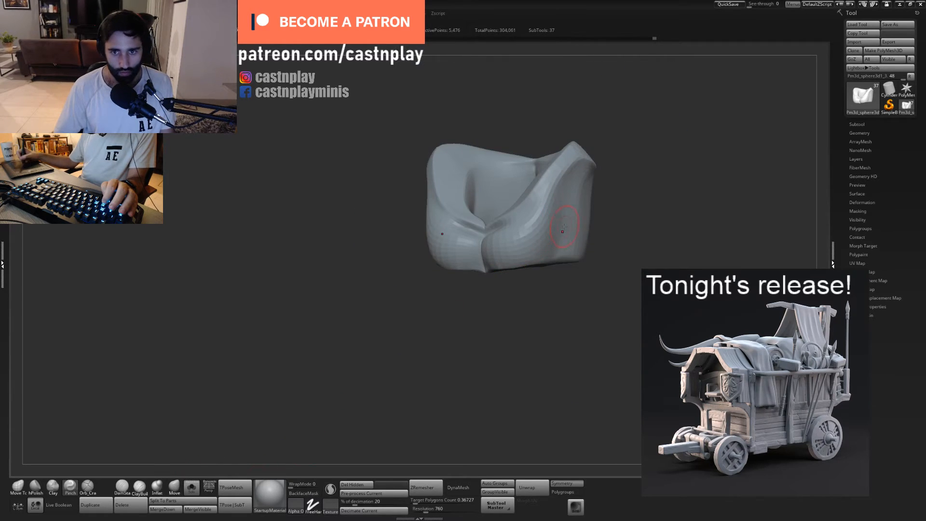
pyautogui.moveTo(551, 261); pyautogui.dragTo(566, 212, button='right')
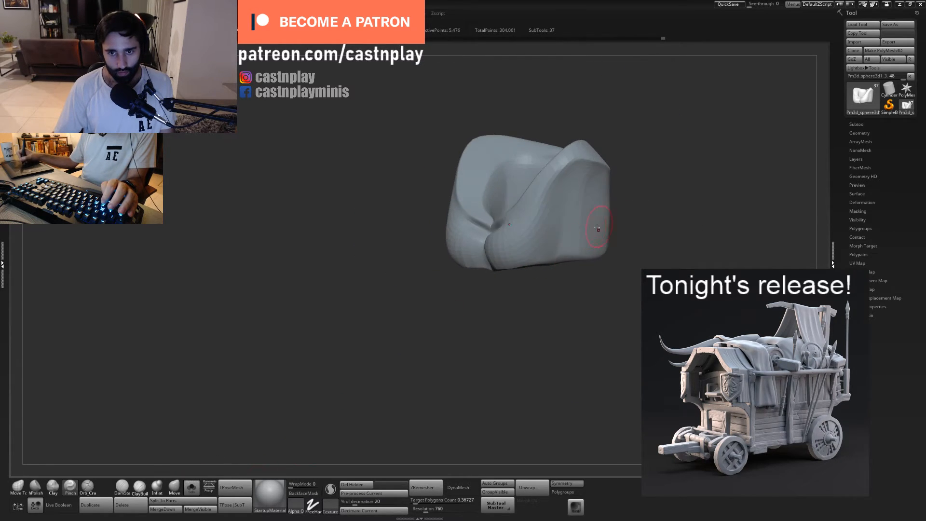
pyautogui.moveTo(590, 253); pyautogui.dragTo(554, 252)
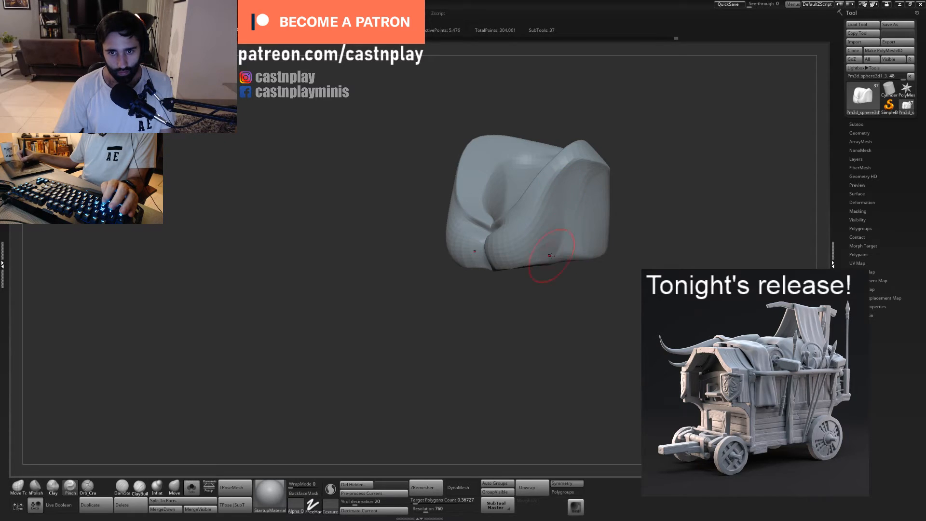
pyautogui.press('5')
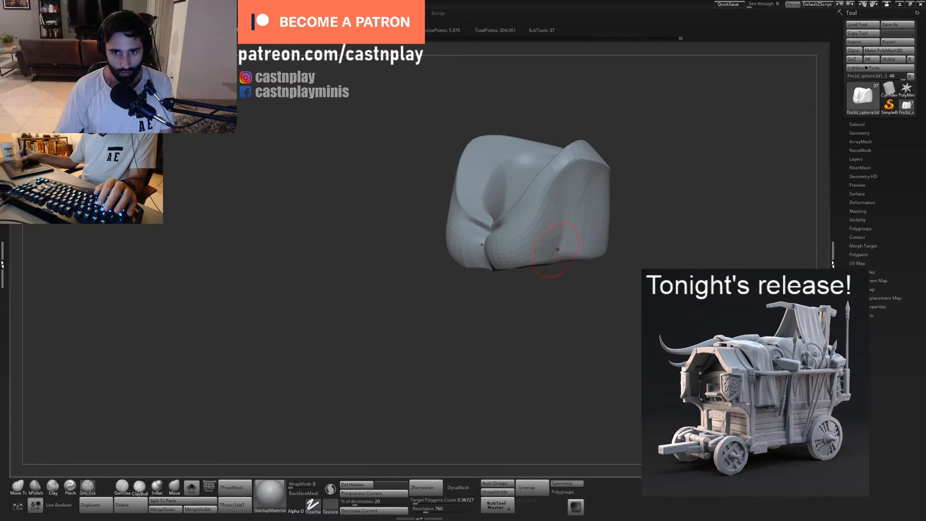
pyautogui.moveTo(624, 278); pyautogui.dragTo(581, 351, button='right')
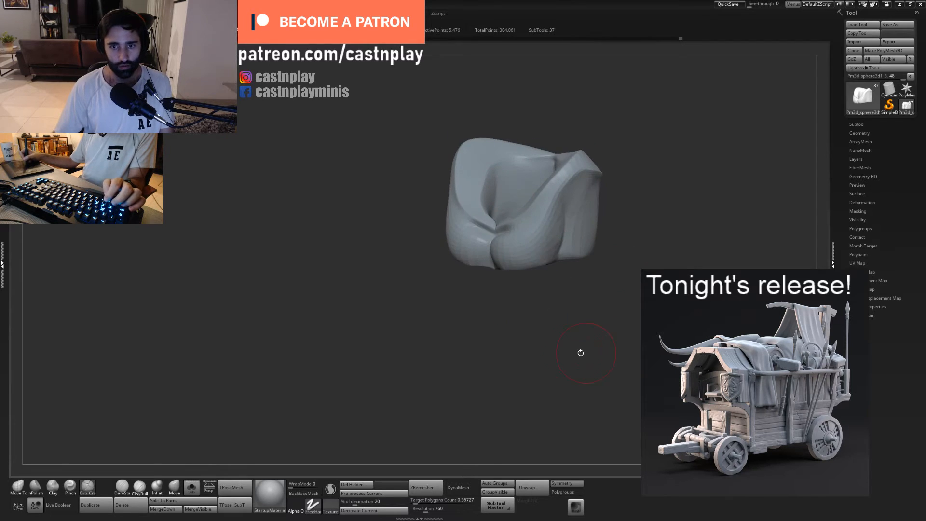
pyautogui.click(195, 486)
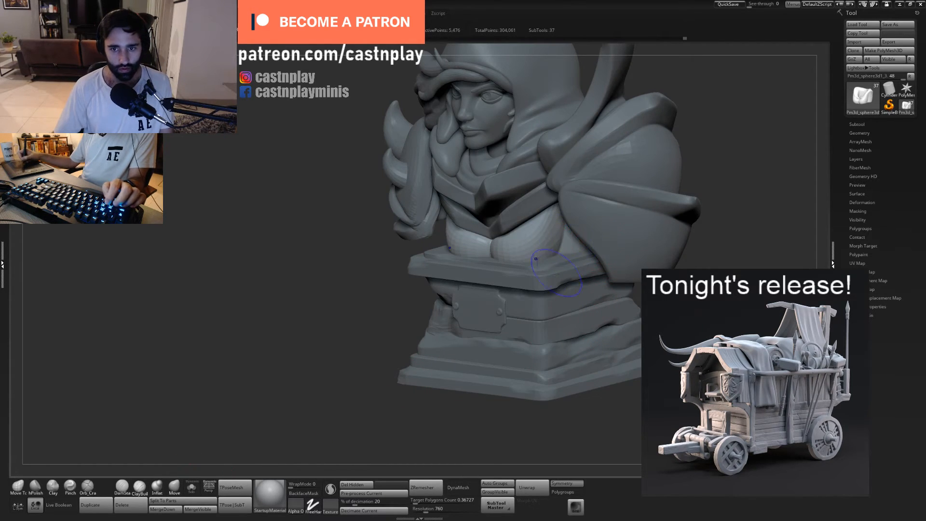
# - Reshape the lower curve of the breasts above the pedestal with the Move Topological brush
pyautogui.moveTo(690, 299); pyautogui.dragTo(520, 300, button='right')
pyautogui.moveTo(519, 300)
pyautogui.keyDown('shift'); pyautogui.mouseDown(button='right')
pyautogui.moveTo(568, 310)
pyautogui.moveTo(549, 347)
pyautogui.moveTo(549, 240)
pyautogui.moveTo(540, 226)
pyautogui.moveTo(576, 234)
pyautogui.moveTo(559, 256)
pyautogui.mouseUp(button='right'); pyautogui.keyUp('shift')
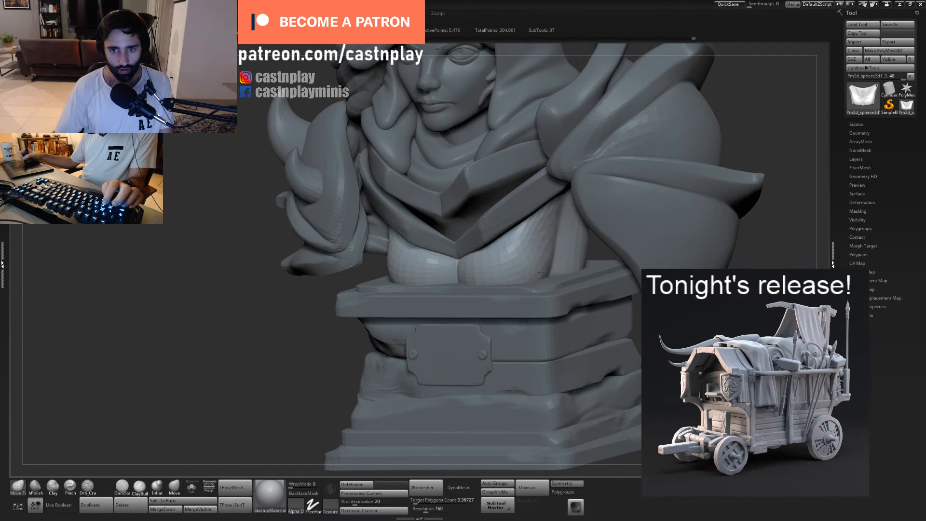
pyautogui.moveTo(522, 276); pyautogui.dragTo(461, 274, button='right')
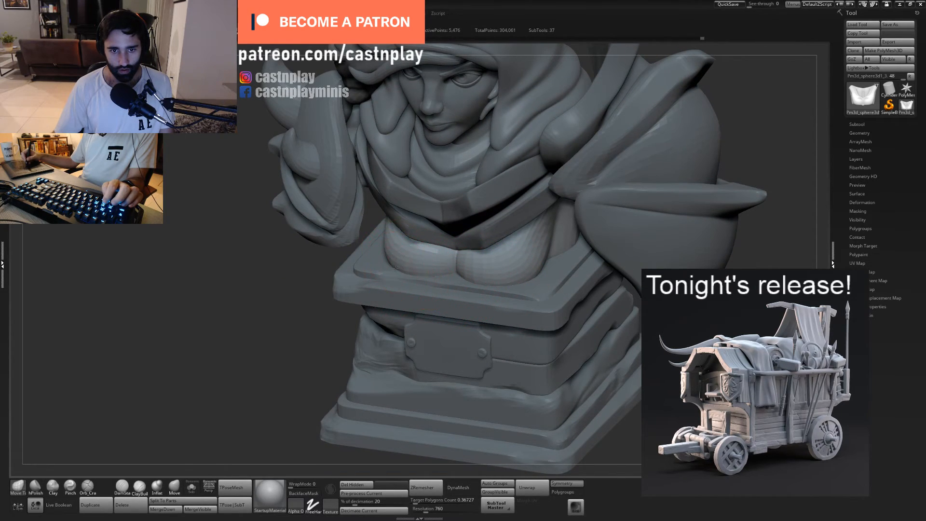
pyautogui.keyDown('ctrl'); pyautogui.moveTo(597, 272); pyautogui.dragTo(459, 256, button='right'); pyautogui.keyUp('ctrl')
pyautogui.moveTo(524, 386); pyautogui.dragTo(607, 251, button='right')
pyautogui.keyDown('alt'); pyautogui.click(572, 246); pyautogui.keyUp('alt')
pyautogui.keyDown('alt'); pyautogui.click(544, 312); pyautogui.keyUp('alt')
# - Adjust the breast volume below the chest band from both sides of the bust with the Move Topological brush
pyautogui.moveTo(569, 312); pyautogui.dragTo(508, 252, button='right')
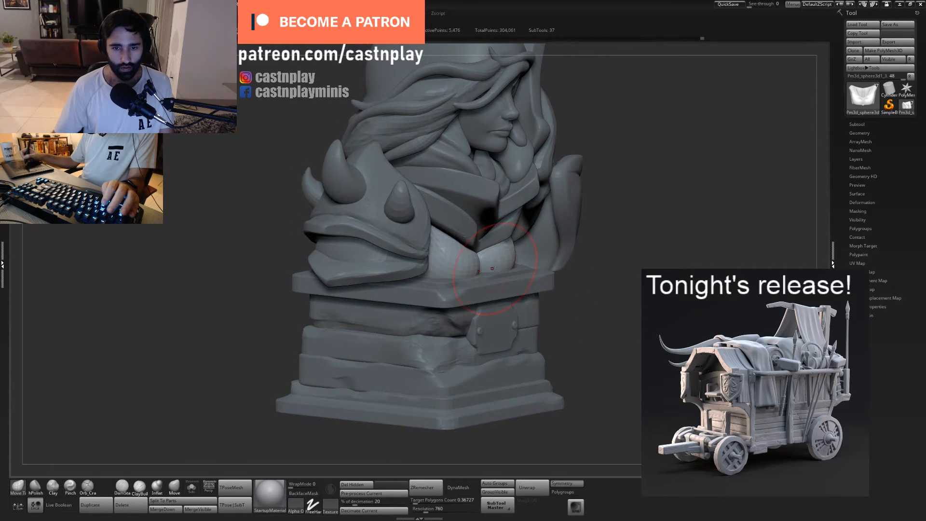
pyautogui.keyDown('alt'); pyautogui.click(507, 251); pyautogui.keyUp('alt')
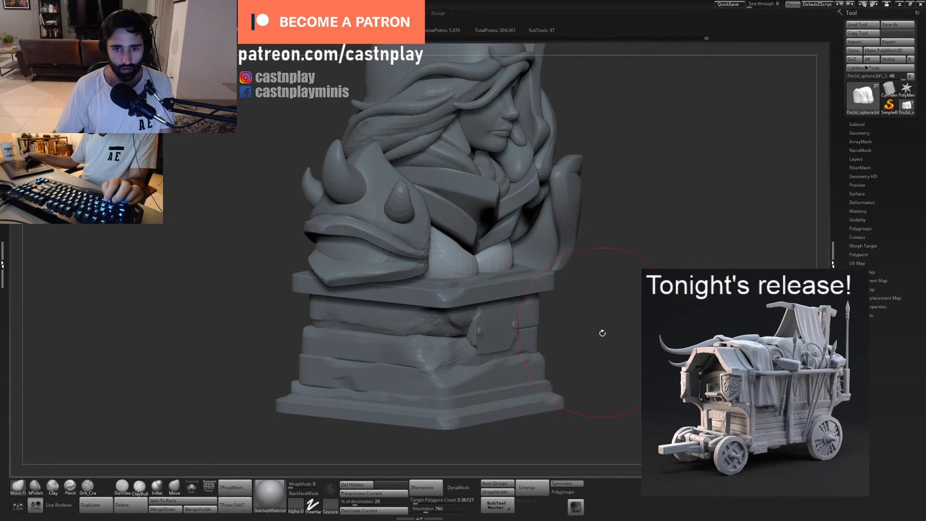
pyautogui.moveTo(602, 333); pyautogui.dragTo(575, 253, button='right')
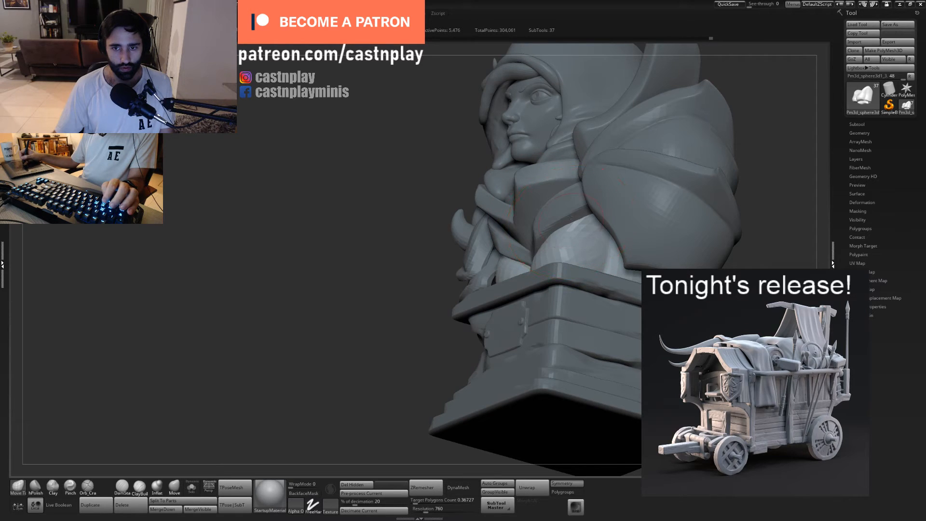
pyautogui.moveTo(571, 218); pyautogui.dragTo(538, 243, button='right')
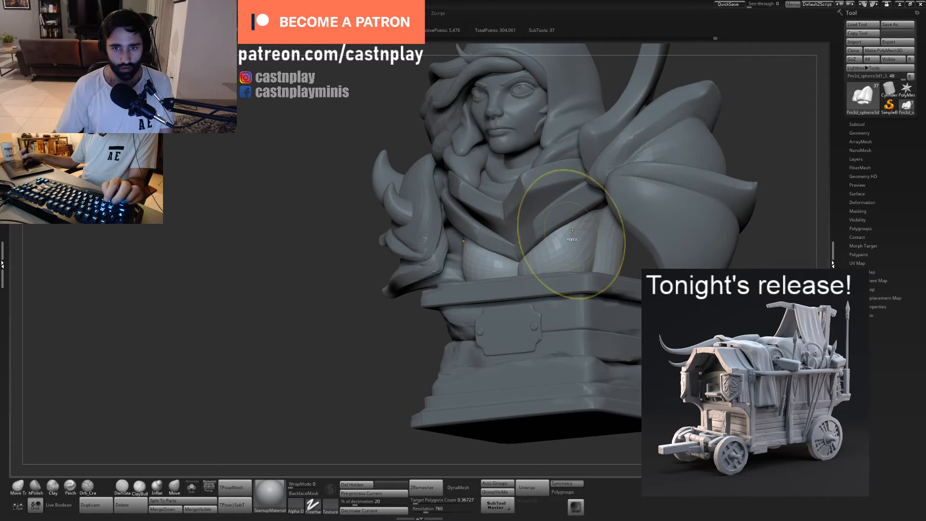
# - Resize the Move Topological brush and adjust the breast volume between the chest band and the pedestal
pyautogui.press('s')
pyautogui.keyDown('shift'); pyautogui.moveTo(559, 254); pyautogui.dragTo(564, 227); pyautogui.keyUp('shift')
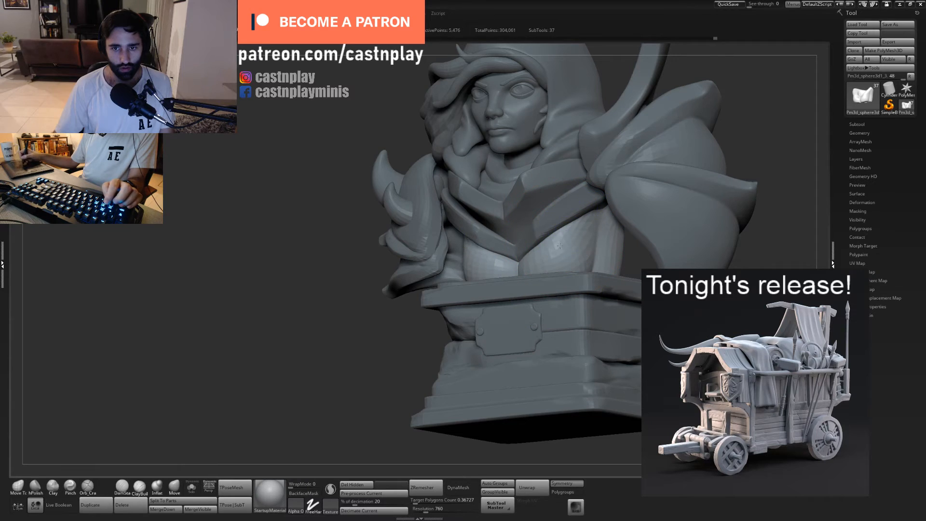
pyautogui.moveTo(560, 246)
pyautogui.keyDown('ctrl'); pyautogui.mouseDown(button='right')
pyautogui.moveTo(559, 300)
pyautogui.moveTo(634, 244)
pyautogui.moveTo(567, 246)
pyautogui.moveTo(578, 251)
pyautogui.moveTo(572, 256)
pyautogui.mouseUp(button='right'); pyautogui.keyUp('ctrl')
pyautogui.press('f')
pyautogui.moveTo(571, 289)
pyautogui.keyDown('ctrl'); pyautogui.mouseDown(button='right')
pyautogui.moveTo(593, 328)
pyautogui.moveTo(559, 330)
pyautogui.moveTo(566, 268)
pyautogui.mouseUp(button='right'); pyautogui.keyUp('ctrl')
pyautogui.keyDown('alt'); pyautogui.click(525, 268); pyautogui.keyUp('alt')
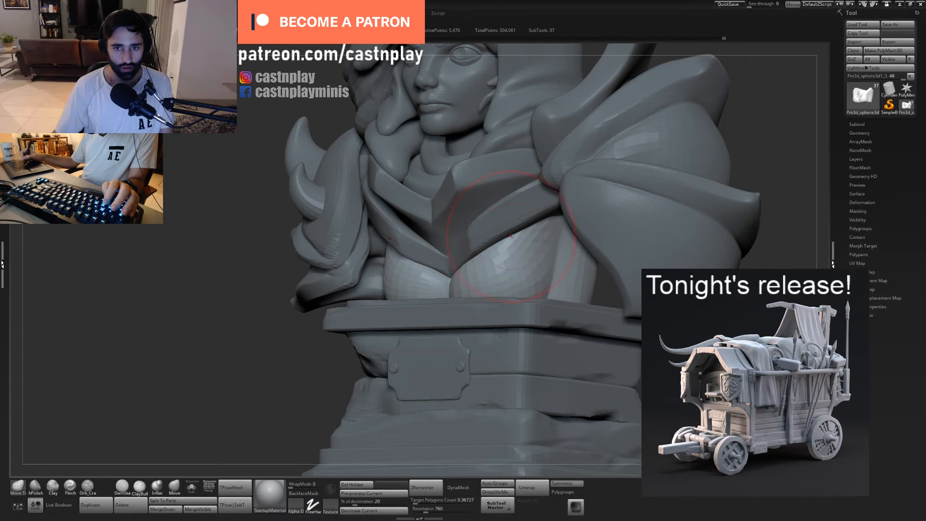
# - Adjust the torso's side contour on the back of the bust with the Move Topological brush
pyautogui.press('f')
pyautogui.moveTo(621, 285); pyautogui.dragTo(572, 358, button='right')
pyautogui.moveTo(573, 358)
pyautogui.keyDown('alt'); pyautogui.mouseDown(button='right')
pyautogui.moveTo(546, 364)
pyautogui.moveTo(554, 379)
pyautogui.mouseUp(button='right'); pyautogui.keyUp('alt')
pyautogui.moveTo(554, 379)
pyautogui.keyDown('alt'); pyautogui.mouseDown(button='right')
pyautogui.moveTo(506, 397)
pyautogui.moveTo(510, 434)
pyautogui.mouseUp(button='right'); pyautogui.keyUp('alt')
pyautogui.moveTo(460, 256); pyautogui.dragTo(473, 254)
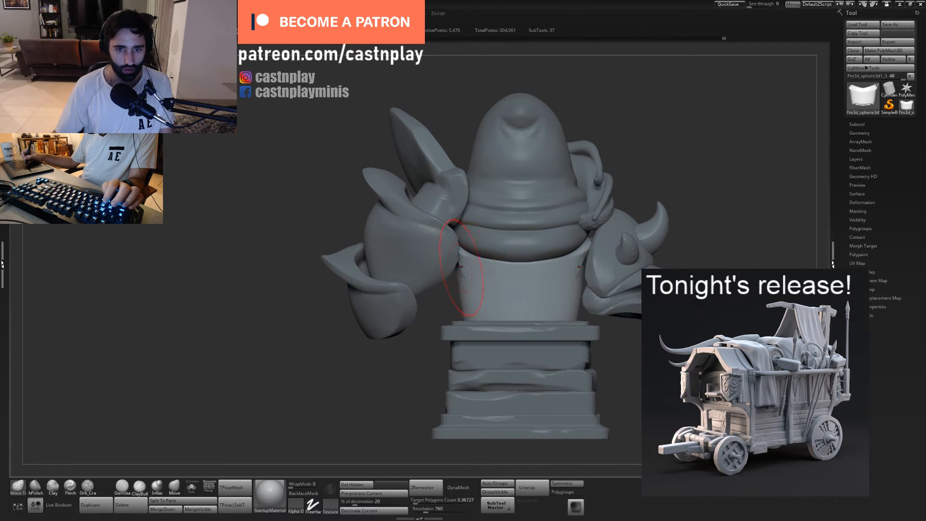
pyautogui.keyDown('alt'); pyautogui.click(461, 269); pyautogui.keyUp('alt')
pyautogui.keyDown('alt'); pyautogui.click(459, 273); pyautogui.keyUp('alt')
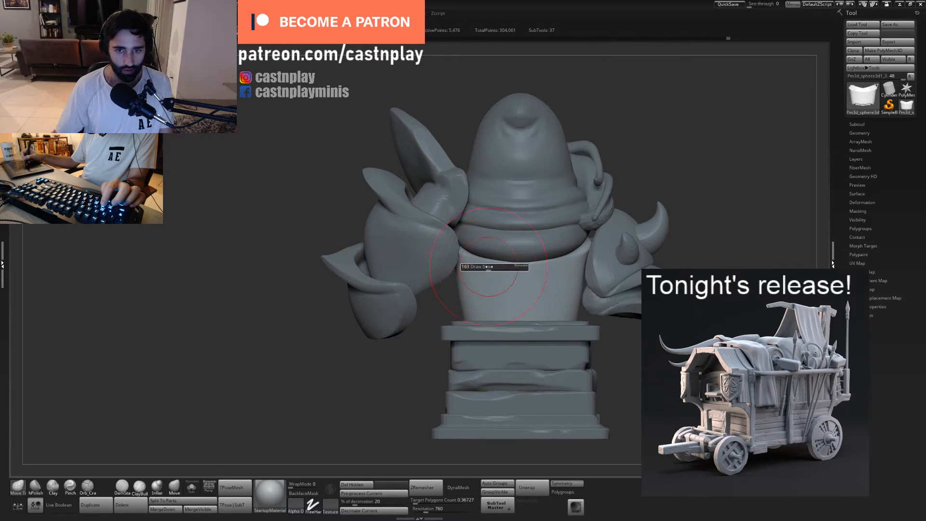
# - Resize the Move Topological brush and reshape the lower back where it meets the pedestal
pyautogui.keyDown('ctrl'); pyautogui.moveTo(483, 311); pyautogui.dragTo(485, 270, button='right'); pyautogui.keyUp('ctrl')
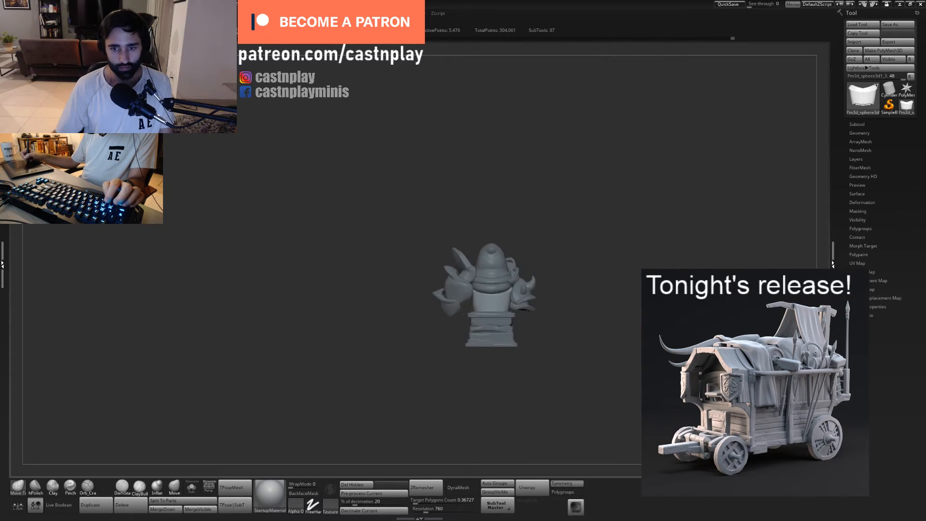
pyautogui.moveTo(497, 338); pyautogui.dragTo(519, 309, button='right')
pyautogui.keyDown('ctrl'); pyautogui.moveTo(574, 294); pyautogui.dragTo(589, 328, button='right'); pyautogui.keyUp('ctrl')
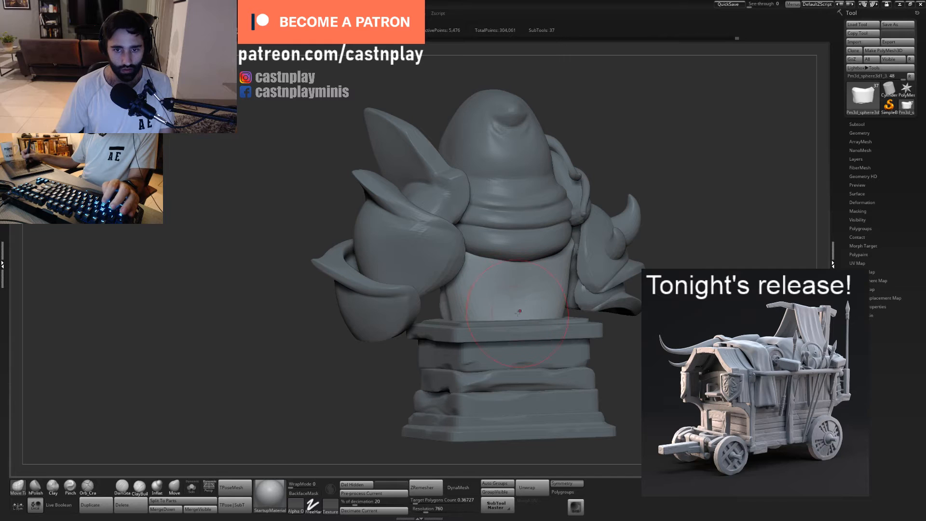
pyautogui.moveTo(528, 323); pyautogui.dragTo(530, 328, button='right')
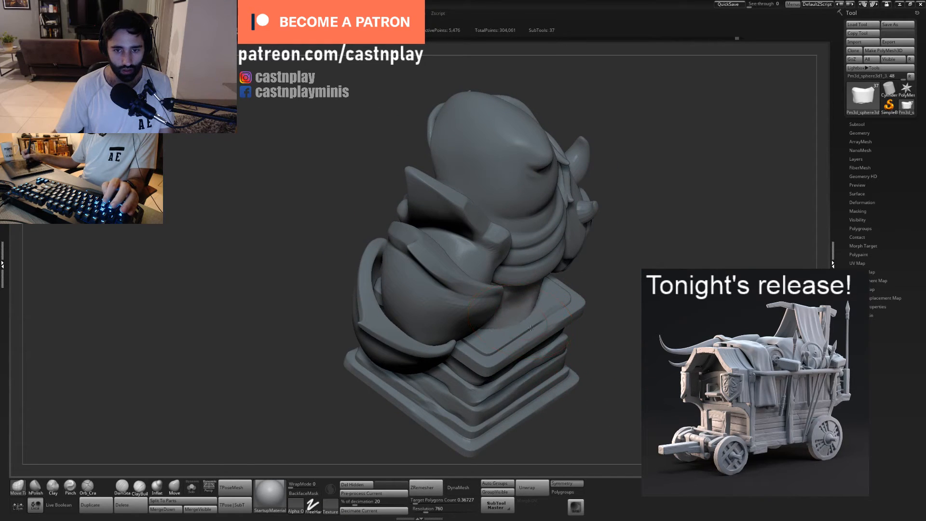
pyautogui.moveTo(611, 301); pyautogui.dragTo(585, 289)
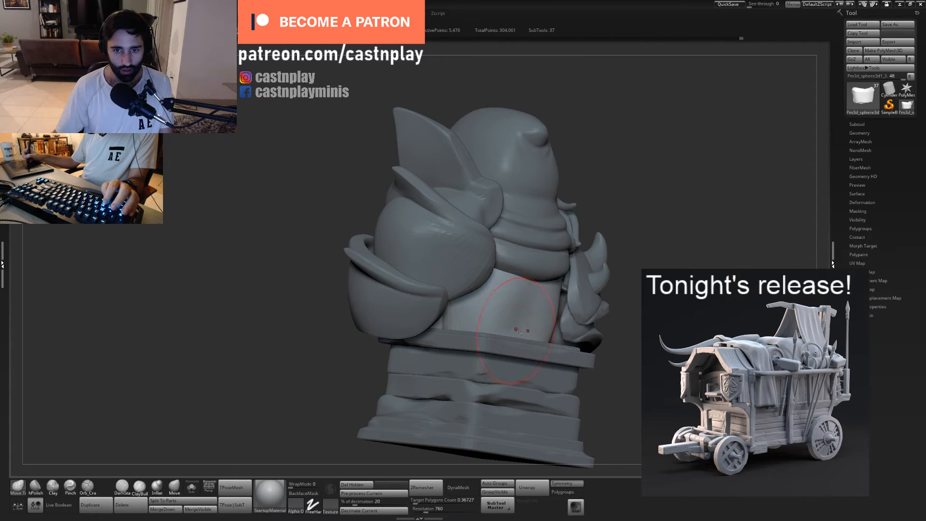
pyautogui.moveTo(518, 331); pyautogui.dragTo(524, 336, button='right')
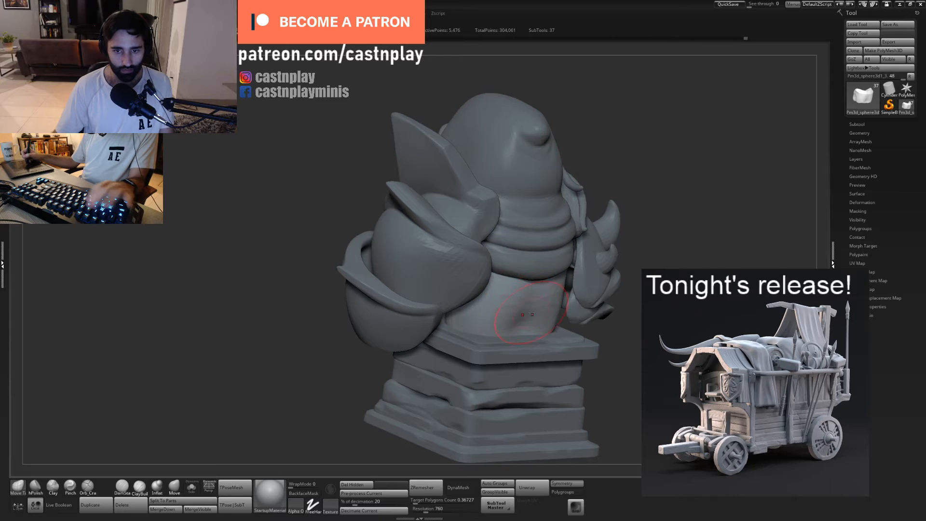
# - Carve a spine groove up the middle of the back from the pedestal with the Orb_Cracks brush
pyautogui.press('5')
pyautogui.moveTo(518, 331); pyautogui.dragTo(535, 255)
pyautogui.moveTo(514, 337)
pyautogui.mouseDown()
pyautogui.moveTo(535, 285)
pyautogui.moveTo(538, 301)
pyautogui.mouseUp()
pyautogui.moveTo(648, 258); pyautogui.dragTo(627, 235)
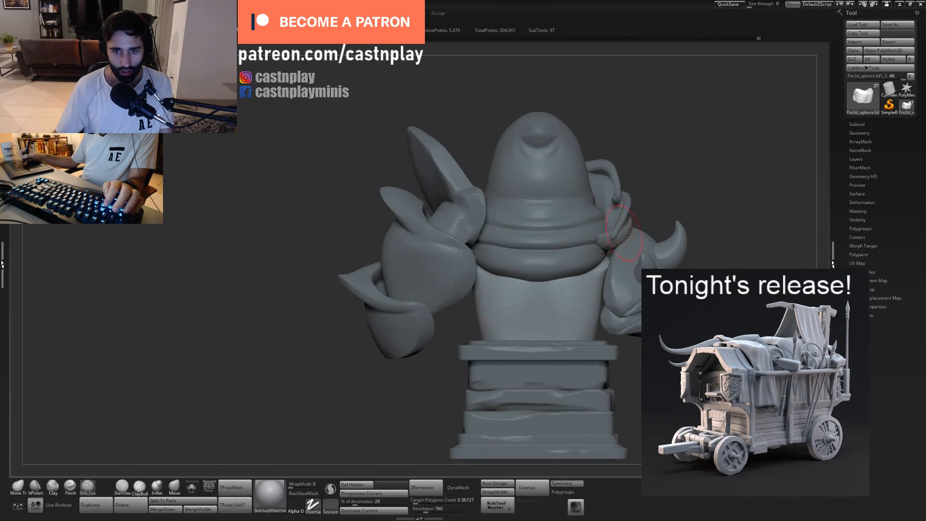
pyautogui.moveTo(552, 280); pyautogui.dragTo(593, 270)
pyautogui.moveTo(536, 286)
pyautogui.mouseDown()
pyautogui.moveTo(592, 273)
pyautogui.moveTo(536, 302)
pyautogui.moveTo(577, 294)
pyautogui.moveTo(611, 306)
pyautogui.moveTo(577, 289)
pyautogui.moveTo(543, 296)
pyautogui.moveTo(490, 342)
pyautogui.mouseUp()
# - Refine the back around the spine groove with the Move Topological brush and check the bust from all sides
pyautogui.press('1')
pyautogui.press('s')
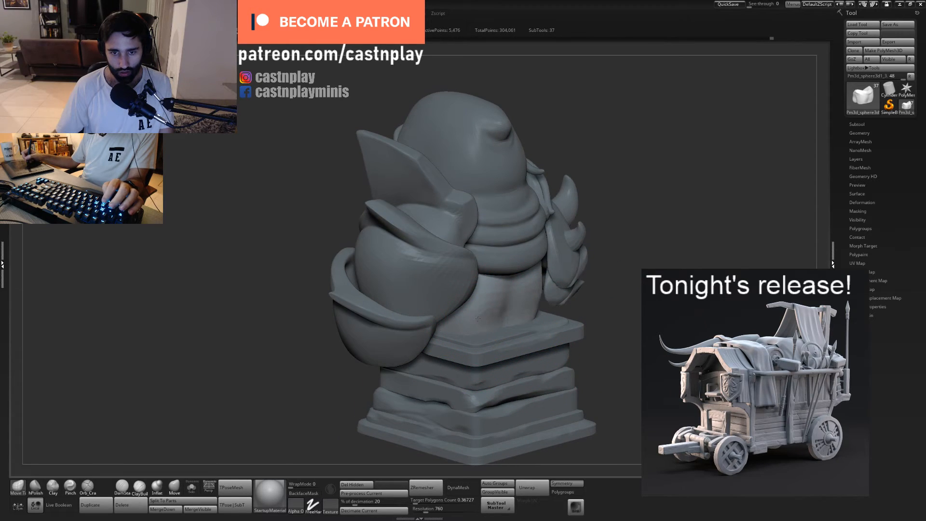
pyautogui.keyDown('shift'); pyautogui.moveTo(512, 290); pyautogui.dragTo(504, 309); pyautogui.keyUp('shift')
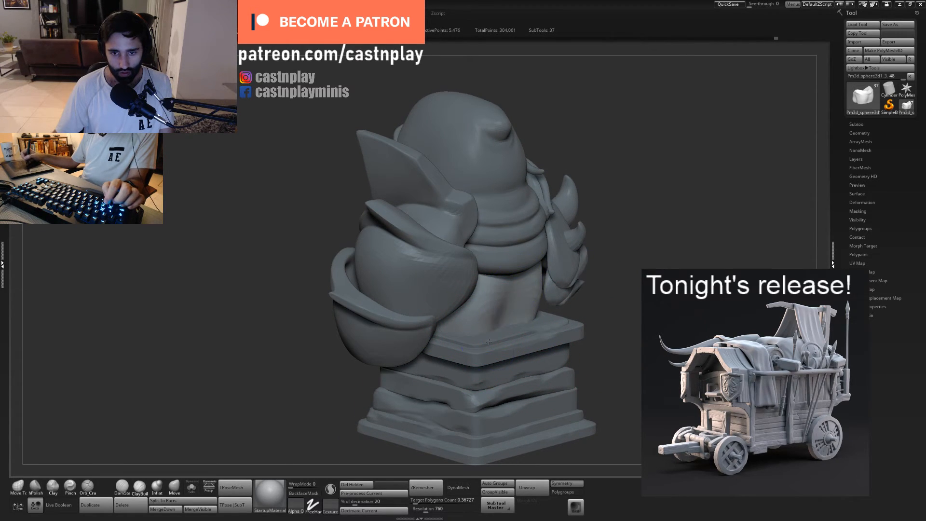
pyautogui.moveTo(596, 358)
pyautogui.keyDown('alt'); pyautogui.mouseDown()
pyautogui.moveTo(554, 308)
pyautogui.moveTo(577, 337)
pyautogui.moveTo(620, 361)
pyautogui.moveTo(603, 343)
pyautogui.moveTo(670, 405)
pyautogui.moveTo(627, 376)
pyautogui.mouseUp(); pyautogui.keyUp('alt')
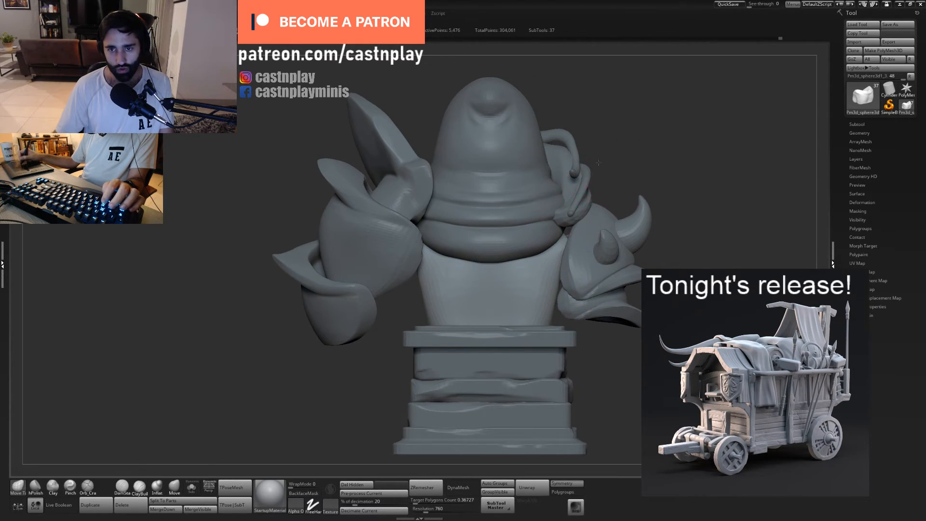
pyautogui.keyDown('alt'); pyautogui.moveTo(598, 163); pyautogui.dragTo(574, 120); pyautogui.keyUp('alt')
pyautogui.moveTo(574, 120)
pyautogui.mouseDown()
pyautogui.moveTo(694, 164)
pyautogui.moveTo(624, 169)
pyautogui.moveTo(646, 217)
pyautogui.mouseUp()
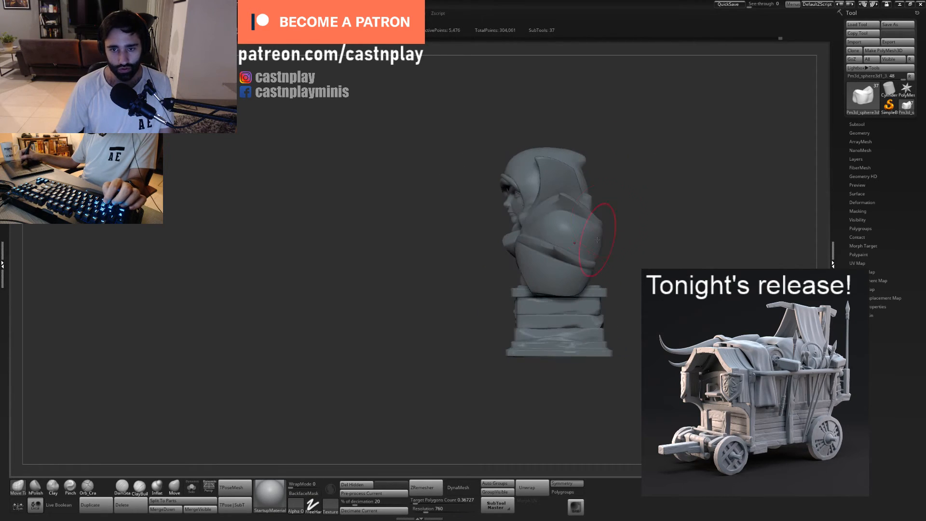
pyautogui.moveTo(597, 240)
pyautogui.mouseDown()
pyautogui.moveTo(556, 264)
pyautogui.moveTo(609, 135)
pyautogui.mouseUp()
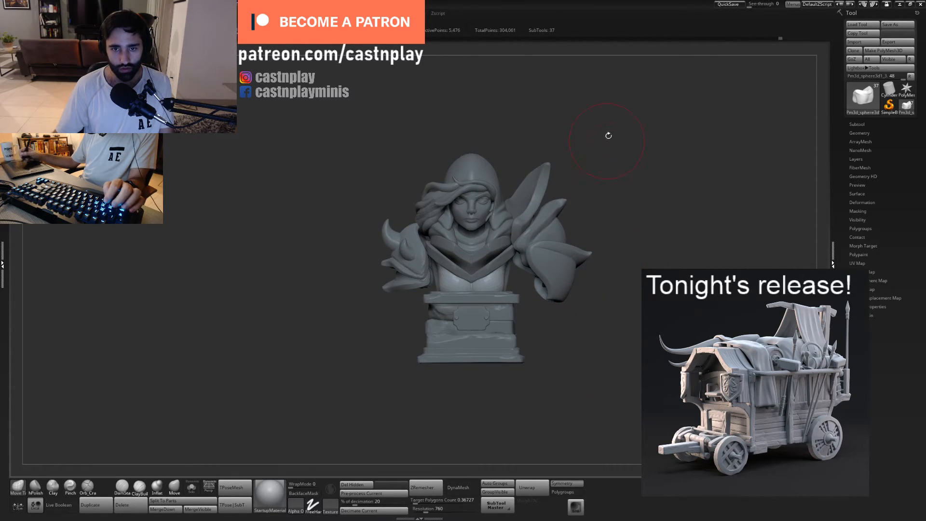
# - Append a sphere as a new subtool to the bust
pyautogui.click(860, 134)
pyautogui.click(860, 133)
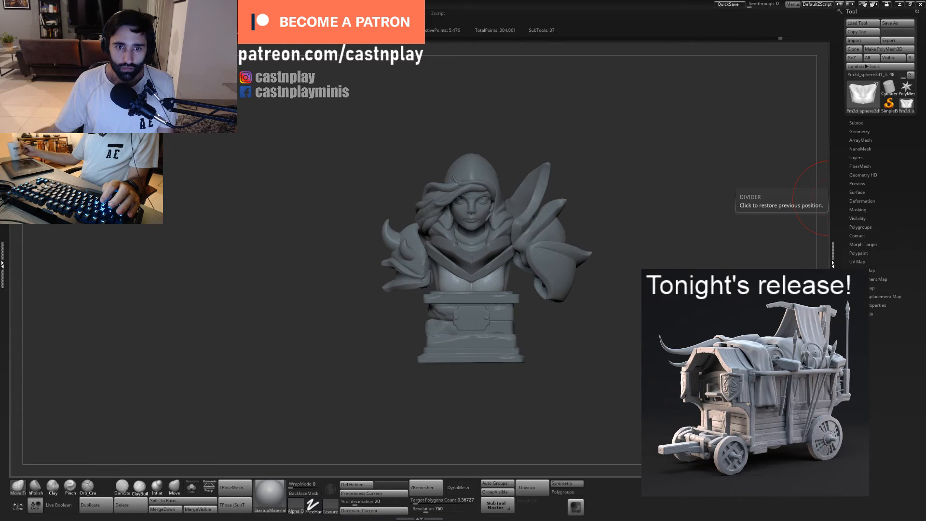
pyautogui.click(857, 123)
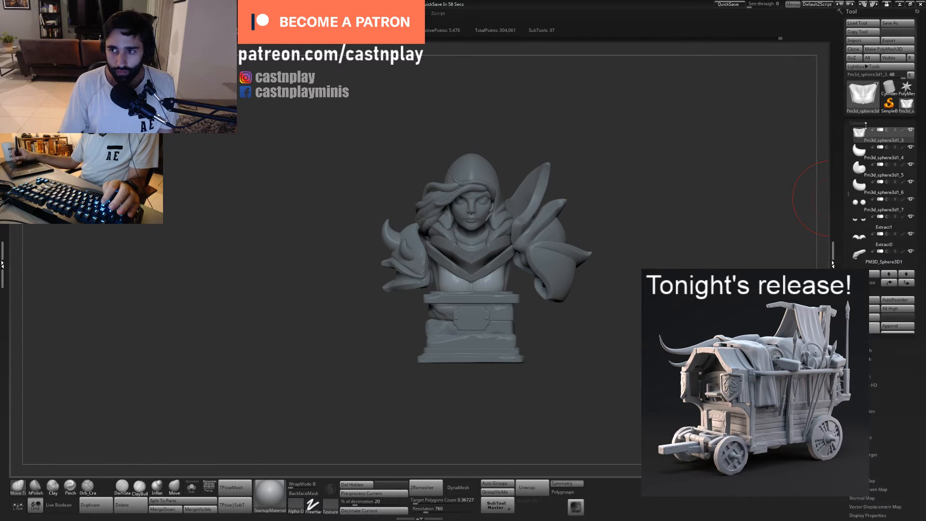
pyautogui.click(900, 327)
pyautogui.click(644, 369)
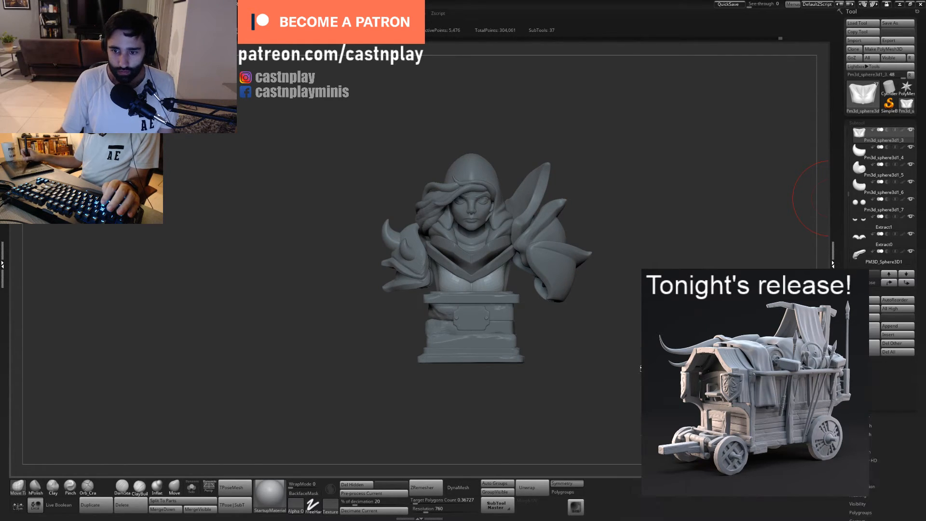
# - Scale the appended sphere down and position it at the shoulder beneath the large pauldron
pyautogui.press('w')
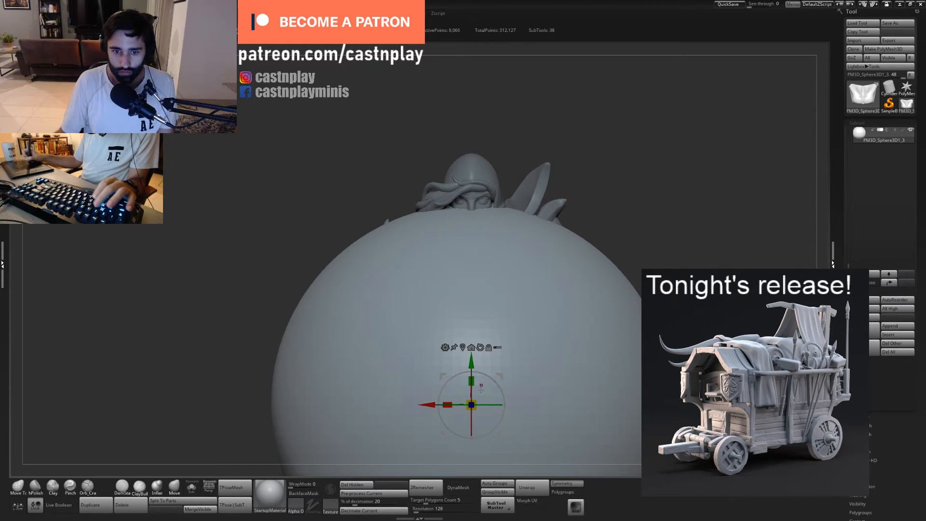
pyautogui.moveTo(471, 405); pyautogui.dragTo(316, 407)
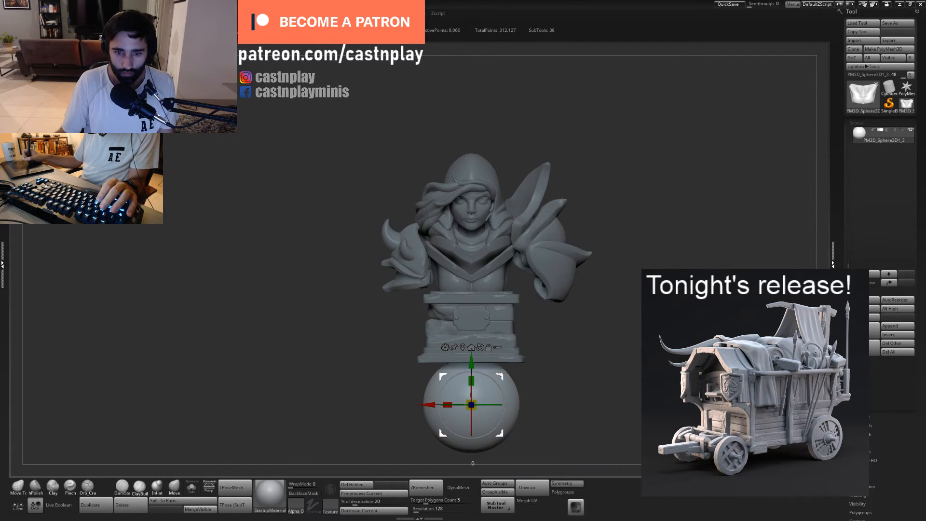
pyautogui.moveTo(471, 405); pyautogui.dragTo(526, 290)
pyautogui.moveTo(606, 350); pyautogui.dragTo(523, 346)
pyautogui.keyDown('alt'); pyautogui.moveTo(610, 317); pyautogui.dragTo(609, 273); pyautogui.keyUp('alt')
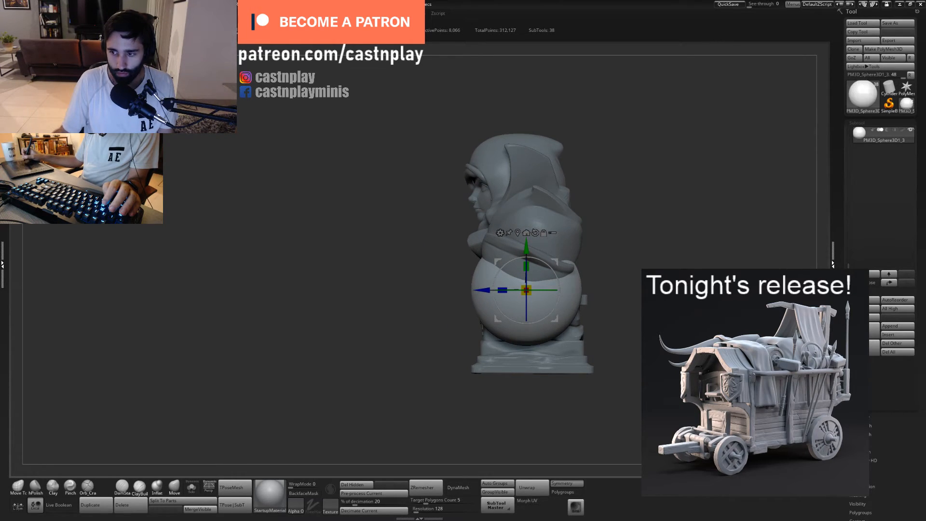
pyautogui.moveTo(461, 316); pyautogui.dragTo(574, 312)
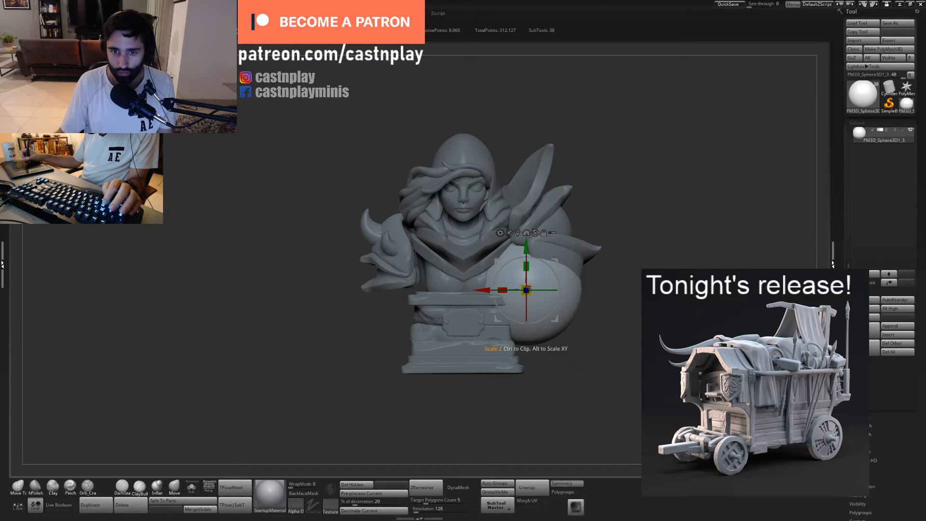
pyautogui.moveTo(530, 287); pyautogui.dragTo(510, 305)
pyautogui.moveTo(556, 256); pyautogui.dragTo(557, 217)
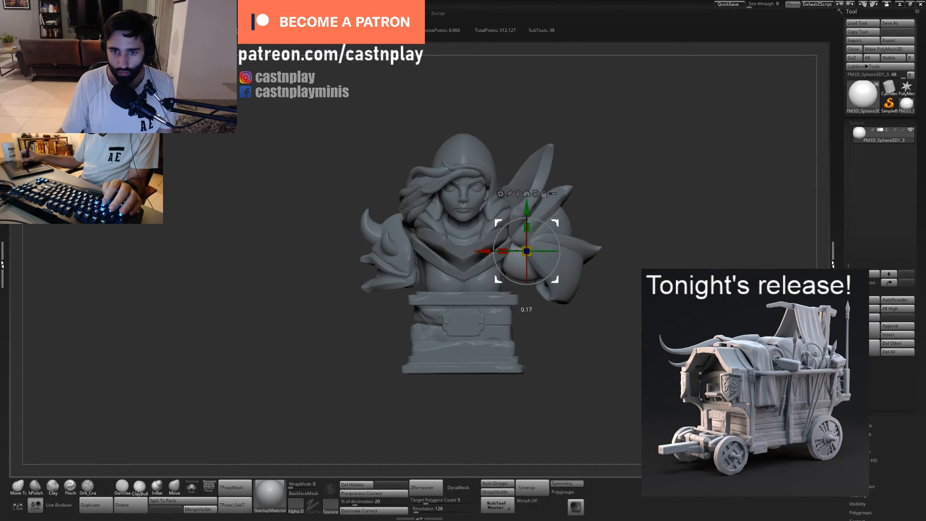
# - Mirror the shoulder sphere to the opposite side of the bust with SubTool Master, keeping both in one subtool
pyautogui.click(510, 509)
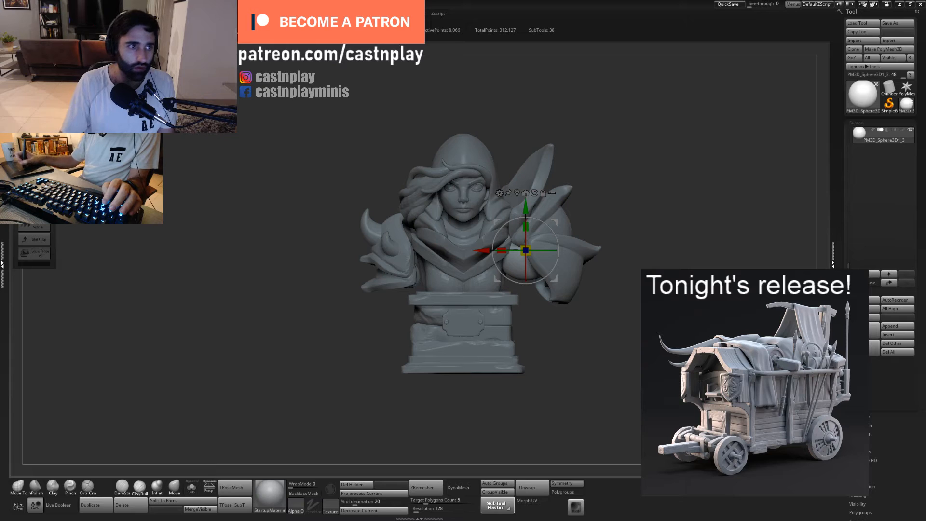
pyautogui.click(448, 219)
pyautogui.click(423, 217)
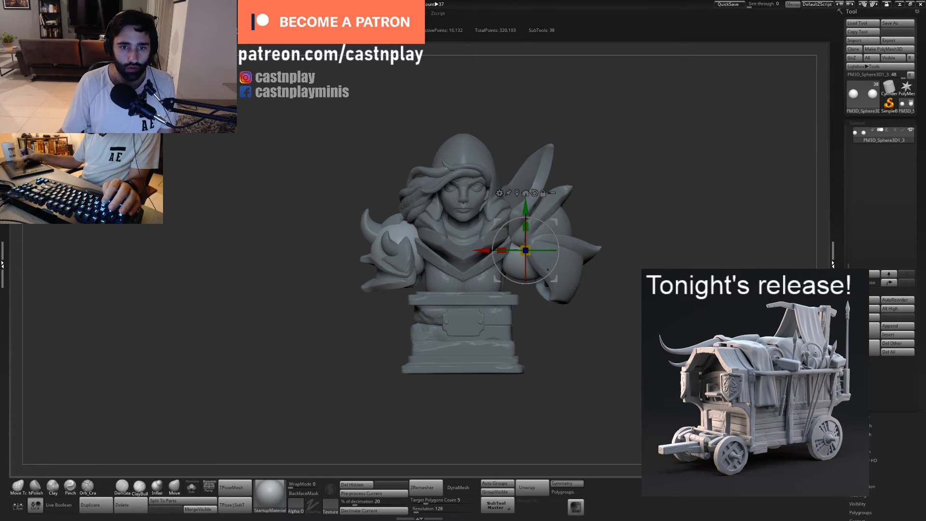
# - Scale down the mirrored shoulder spheres and fit them between the torso and the pauldrons
pyautogui.press('q')
pyautogui.press('w')
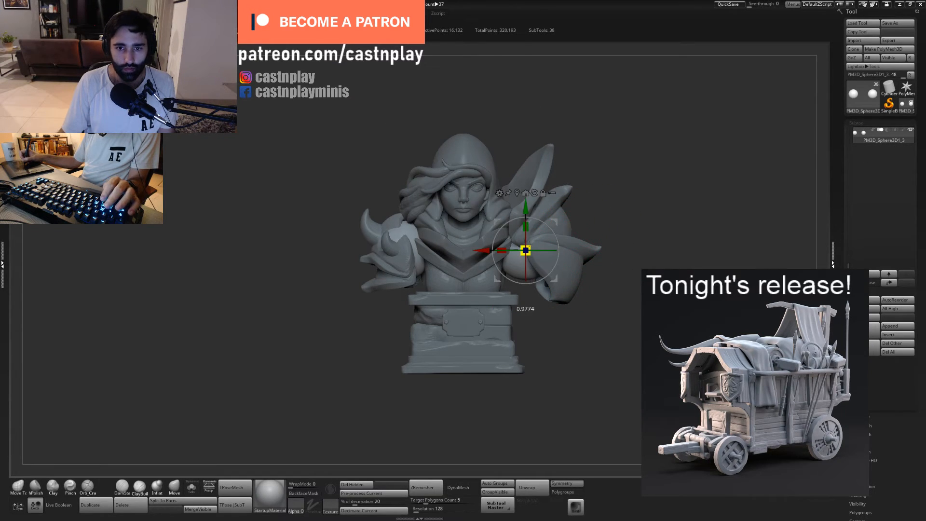
pyautogui.moveTo(525, 249); pyautogui.dragTo(517, 251)
pyautogui.press('q')
pyautogui.press('w')
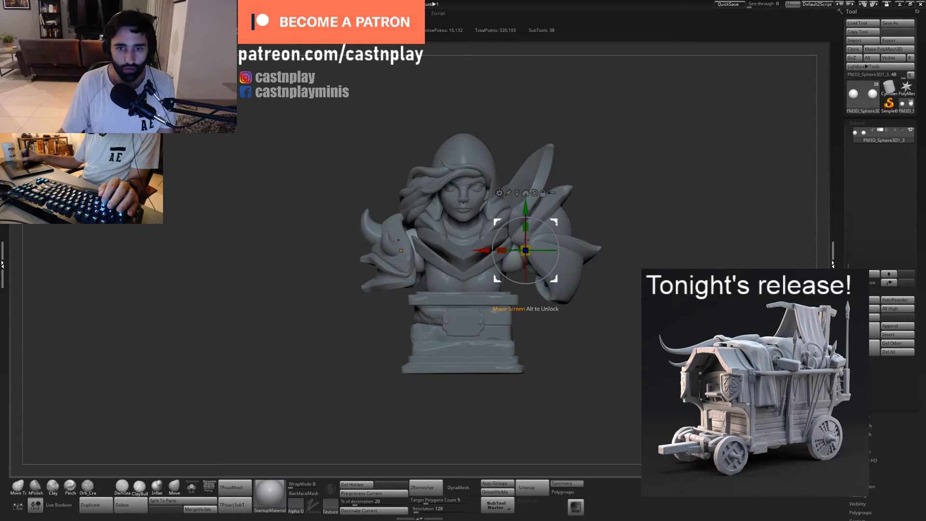
pyautogui.moveTo(553, 225); pyautogui.dragTo(560, 222)
pyautogui.press('f')
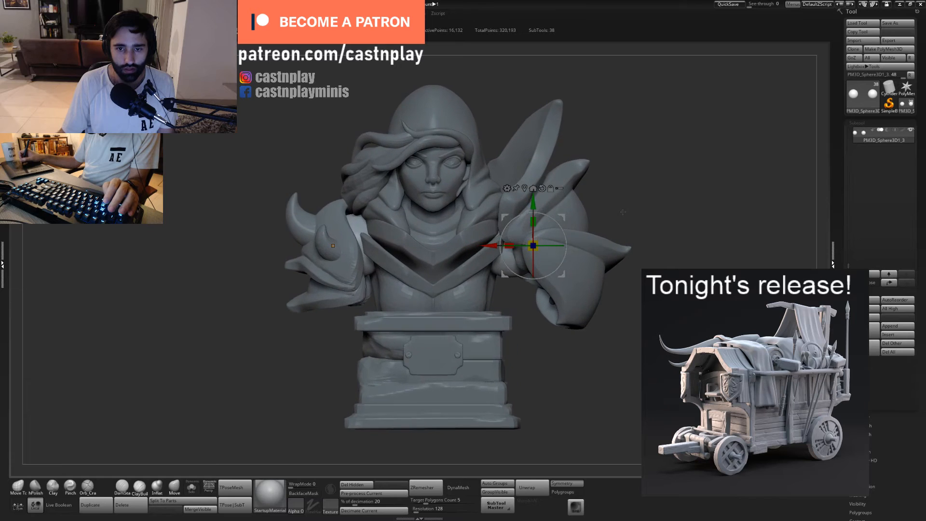
# - Stretch the shoulder spheres downward to block out the upper arms beneath the pauldrons
pyautogui.press('q')
pyautogui.moveTo(516, 270); pyautogui.dragTo(515, 298)
pyautogui.keyDown('ctrl'); pyautogui.moveTo(615, 226); pyautogui.dragTo(436, 333); pyautogui.keyUp('ctrl')
# - Open the selection of stroke types for the masking brush
pyautogui.keyDown('ctrl'); pyautogui.click(332, 469); pyautogui.keyUp('ctrl')
pyautogui.click(313, 507)
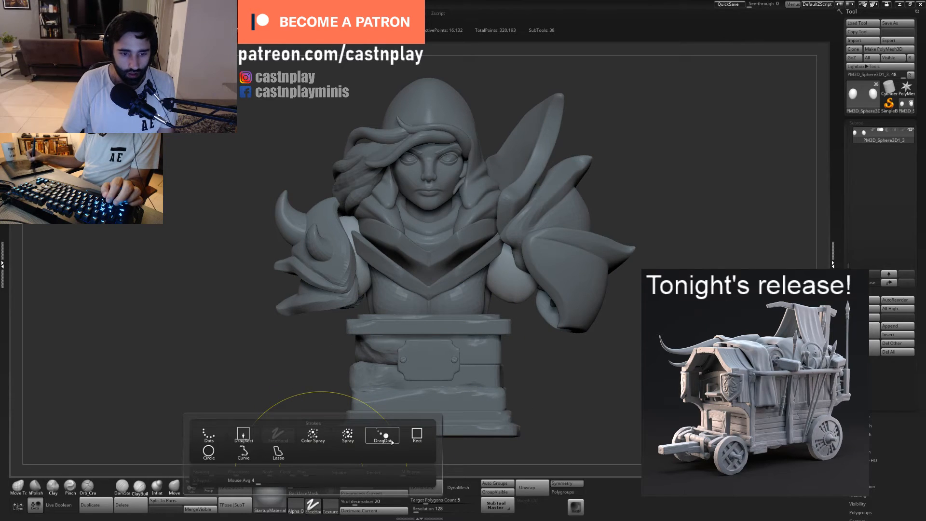
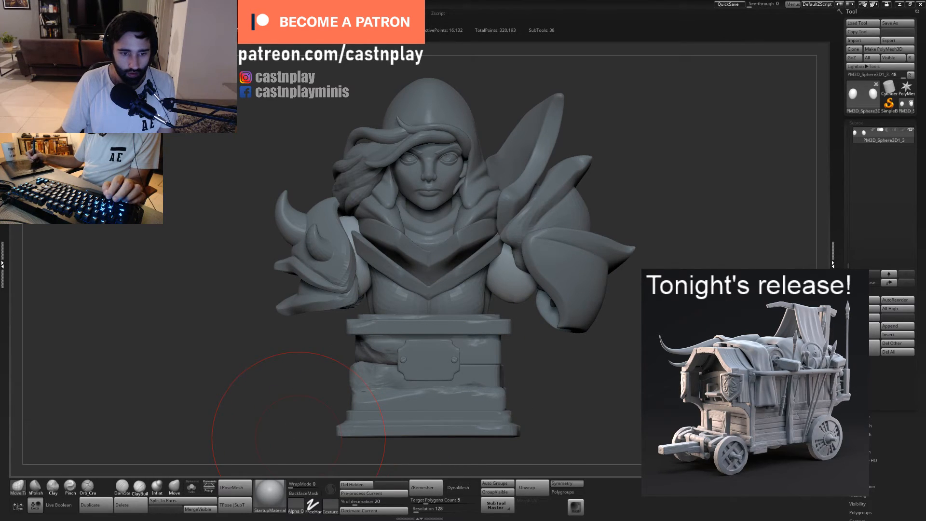
# - Set the masking stroke to Lasso and try masking the outer areas around the upper arm beneath the large pauldron
pyautogui.click(316, 512)
pyautogui.keyDown('ctrl'); pyautogui.click(283, 459); pyautogui.keyUp('ctrl')
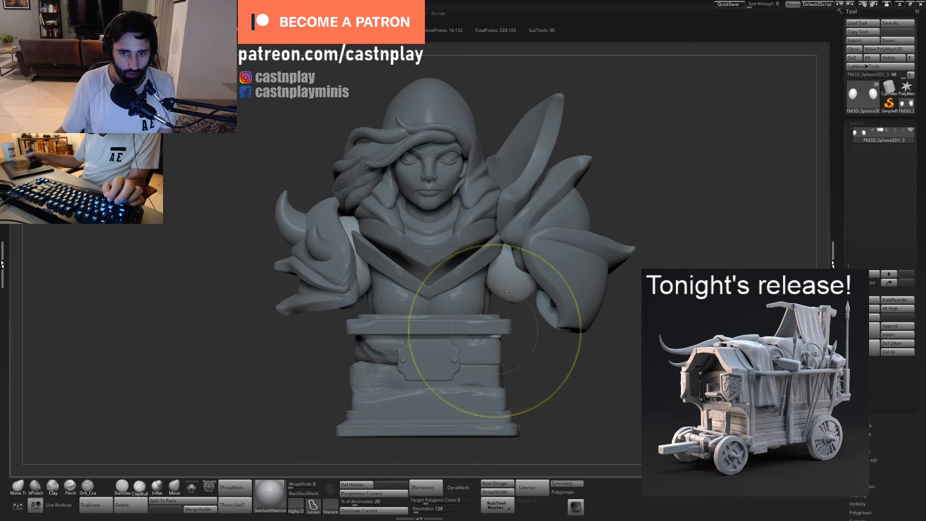
pyautogui.moveTo(620, 224)
pyautogui.keyDown('ctrl'); pyautogui.mouseDown()
pyautogui.moveTo(413, 314)
pyautogui.moveTo(613, 279)
pyautogui.mouseUp(); pyautogui.keyUp('ctrl')
pyautogui.hotkey('ctrl', 'z')
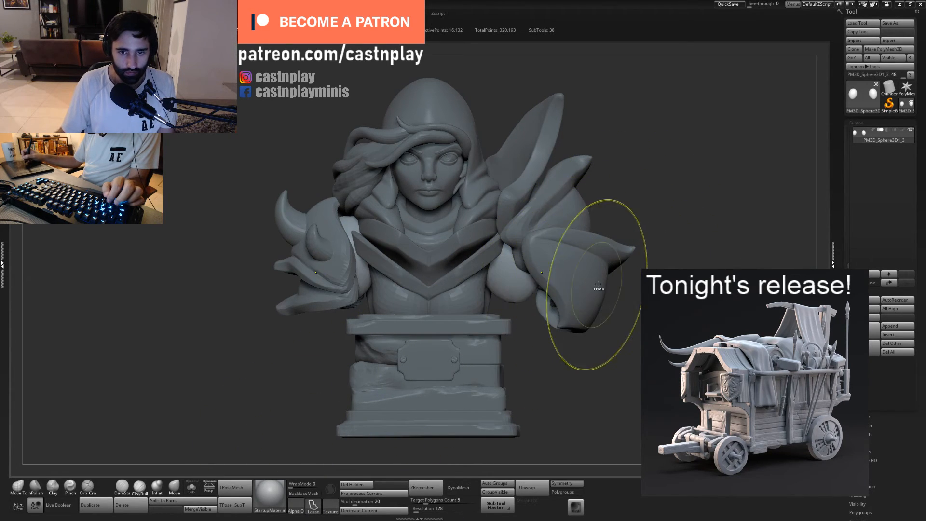
pyautogui.moveTo(640, 250)
pyautogui.keyDown('ctrl'); pyautogui.mouseDown()
pyautogui.moveTo(447, 356)
pyautogui.moveTo(529, 311)
pyautogui.moveTo(490, 305)
pyautogui.moveTo(532, 293)
pyautogui.moveTo(516, 310)
pyautogui.mouseUp(); pyautogui.keyUp('ctrl')
pyautogui.hotkey('ctrl', 'z')
# - Reshape the upper arms with the Move Topological brush so they fill the gaps between torso and pauldrons, front and back
pyautogui.press('s')
pyautogui.press('s')
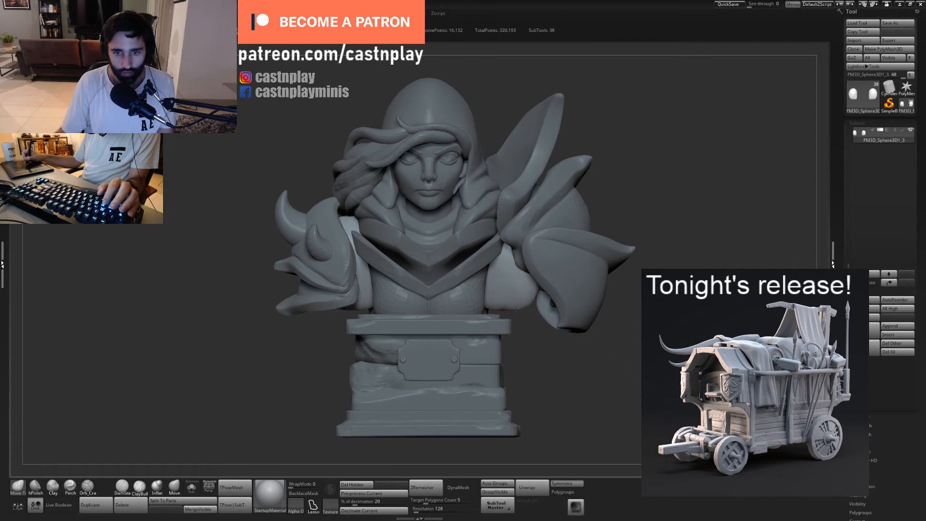
pyautogui.moveTo(528, 296); pyautogui.dragTo(504, 275, button='right')
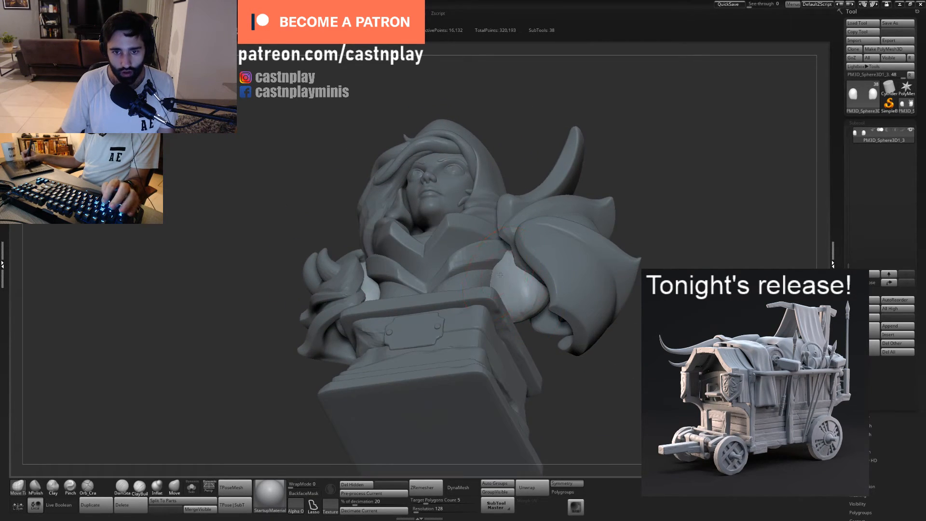
pyautogui.press('s')
pyautogui.moveTo(510, 254); pyautogui.dragTo(516, 263)
pyautogui.moveTo(605, 172)
pyautogui.mouseDown(button='right')
pyautogui.moveTo(512, 185)
pyautogui.moveTo(523, 263)
pyautogui.mouseUp(button='right')
pyautogui.moveTo(511, 333)
pyautogui.mouseDown(button='right')
pyautogui.moveTo(513, 311)
pyautogui.moveTo(477, 343)
pyautogui.mouseUp(button='right')
pyautogui.moveTo(487, 337); pyautogui.dragTo(489, 343)
pyautogui.moveTo(516, 328); pyautogui.dragTo(499, 333, button='right')
# - Shrink the brush slightly and pull the lower part of the upper arms outward into the pauldrons
pyautogui.press('s')
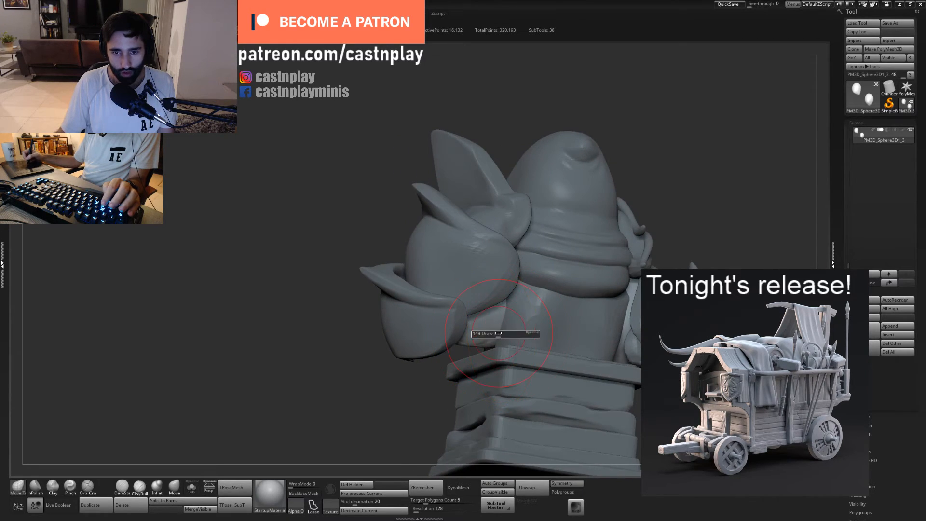
pyautogui.moveTo(498, 334); pyautogui.dragTo(494, 332)
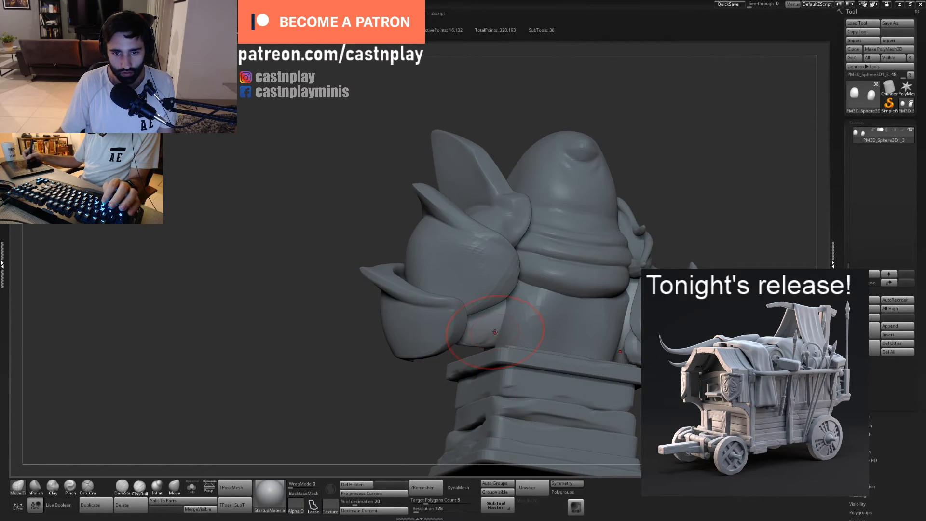
pyautogui.moveTo(495, 332)
pyautogui.mouseDown(button='right')
pyautogui.moveTo(548, 330)
pyautogui.moveTo(513, 341)
pyautogui.mouseUp(button='right')
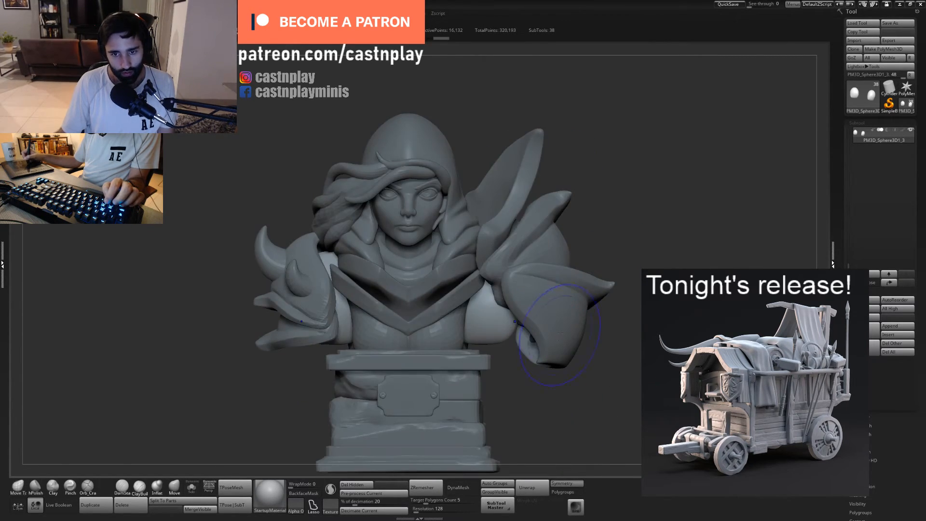
pyautogui.keyDown('alt'); pyautogui.click(513, 341); pyautogui.keyUp('alt')
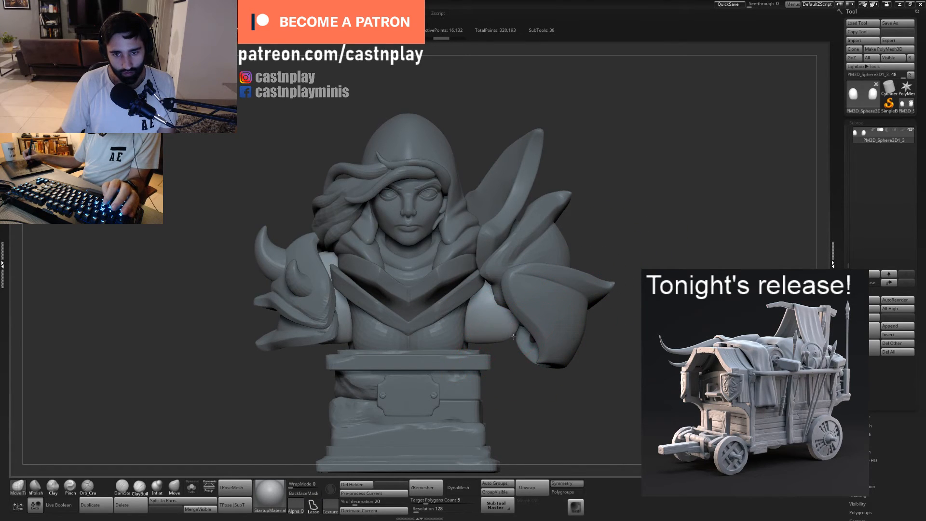
pyautogui.moveTo(503, 357)
pyautogui.mouseDown(button='right')
pyautogui.moveTo(484, 339)
pyautogui.moveTo(497, 327)
pyautogui.moveTo(460, 324)
pyautogui.moveTo(508, 276)
pyautogui.moveTo(495, 263)
pyautogui.moveTo(485, 295)
pyautogui.moveTo(438, 326)
pyautogui.mouseUp(button='right')
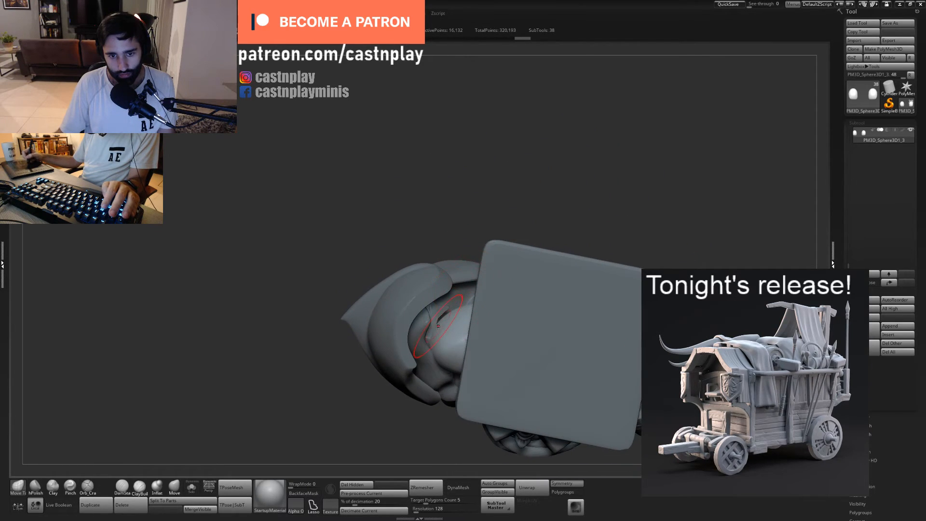
# - Enlarge the Move brush and shape the undersides and rear edges of the upper arms inside the pauldrons
pyautogui.press('s')
pyautogui.moveTo(438, 326)
pyautogui.mouseDown()
pyautogui.moveTo(448, 325)
pyautogui.moveTo(430, 267)
pyautogui.mouseUp()
pyautogui.press('s')
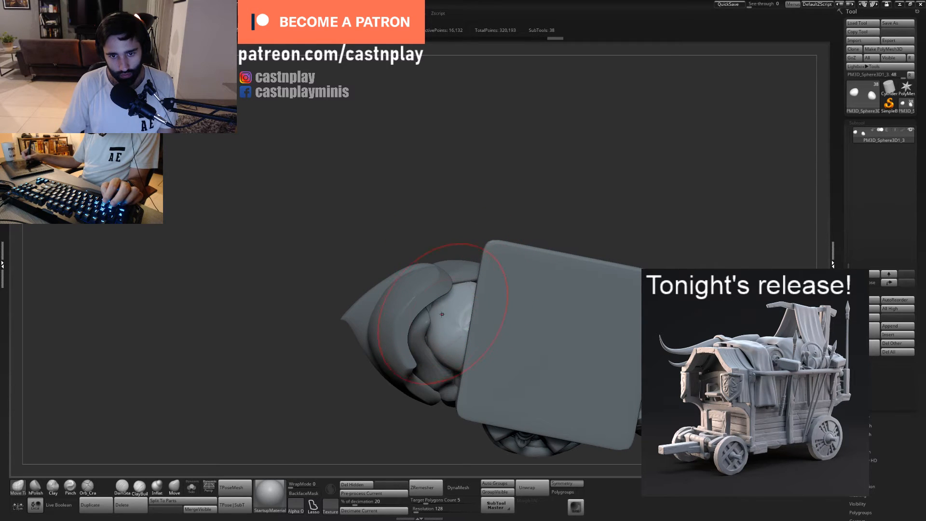
pyautogui.moveTo(442, 314)
pyautogui.mouseDown(button='right')
pyautogui.moveTo(593, 253)
pyautogui.moveTo(508, 332)
pyautogui.mouseUp(button='right')
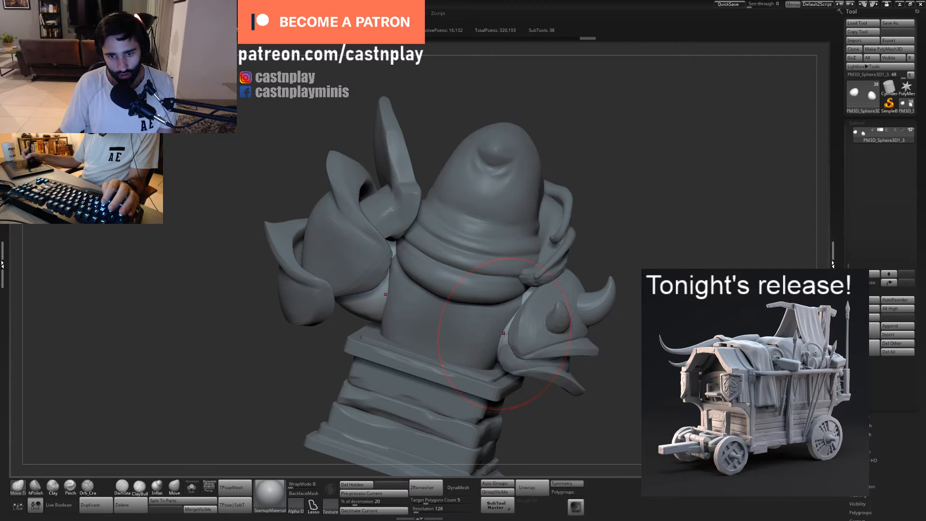
pyautogui.moveTo(523, 310)
pyautogui.mouseDown()
pyautogui.moveTo(497, 307)
pyautogui.moveTo(523, 312)
pyautogui.moveTo(500, 309)
pyautogui.moveTo(505, 331)
pyautogui.mouseUp()
pyautogui.moveTo(515, 330)
pyautogui.mouseDown(button='right')
pyautogui.moveTo(475, 305)
pyautogui.moveTo(381, 313)
pyautogui.mouseUp(button='right')
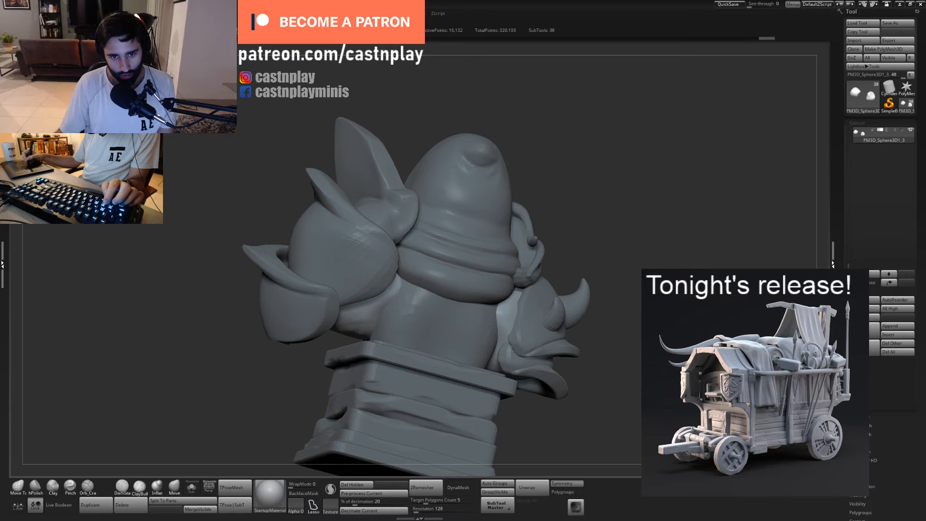
# - Adjust the upper arms' contours from the back and front where they meet the torso and pauldrons
pyautogui.moveTo(369, 332); pyautogui.dragTo(373, 295)
pyautogui.moveTo(408, 338); pyautogui.dragTo(289, 289, button='right')
pyautogui.press('space')
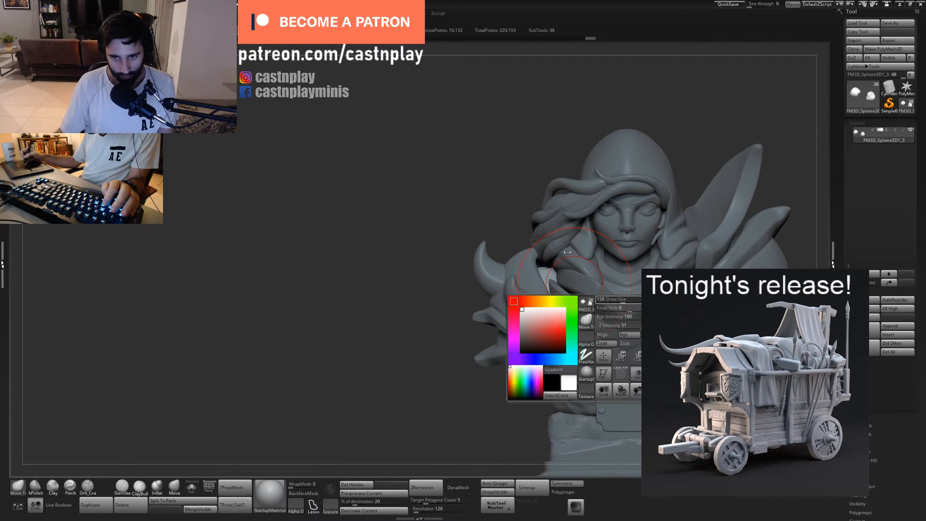
pyautogui.keyDown('alt'); pyautogui.moveTo(678, 276); pyautogui.dragTo(433, 259, button='right'); pyautogui.keyUp('alt')
pyautogui.keyDown('alt'); pyautogui.moveTo(473, 355); pyautogui.dragTo(506, 259, button='right'); pyautogui.keyUp('alt')
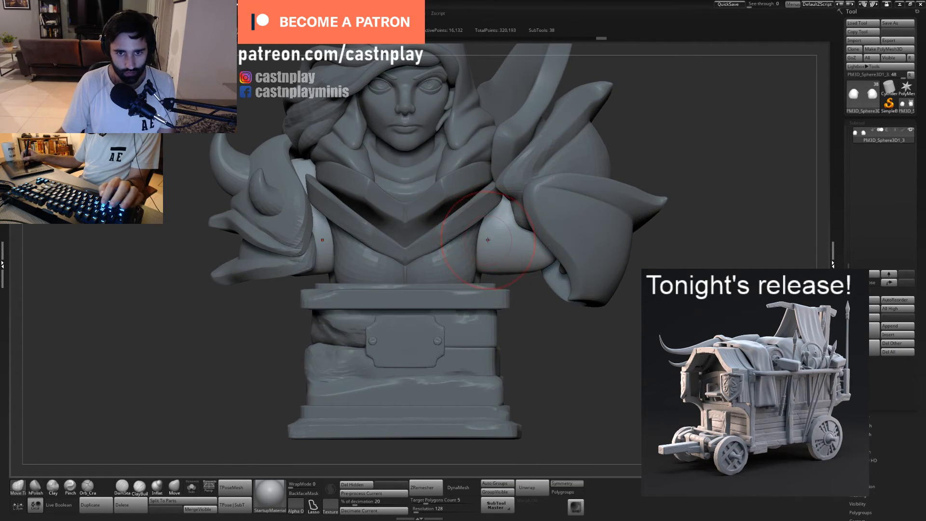
pyautogui.moveTo(480, 260); pyautogui.dragTo(486, 262)
pyautogui.keyDown('ctrl'); pyautogui.moveTo(488, 262); pyautogui.dragTo(556, 317, button='right'); pyautogui.keyUp('ctrl')
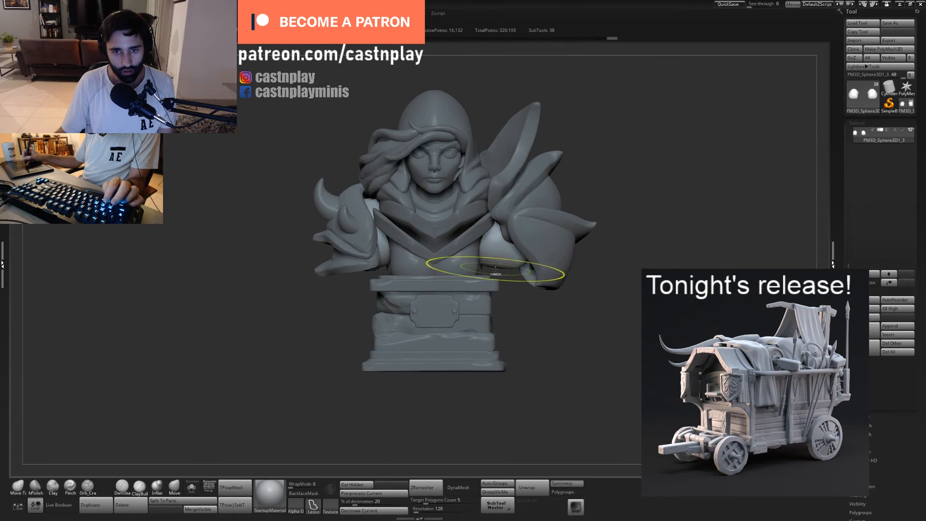
# - Mask the upper arms except for their lower outer ends and try a first transform with the gizmo
pyautogui.moveTo(455, 268)
pyautogui.keyDown('ctrl'); pyautogui.mouseDown()
pyautogui.moveTo(574, 393)
pyautogui.moveTo(420, 345)
pyautogui.mouseUp(); pyautogui.keyUp('ctrl')
pyautogui.keyDown('ctrl'); pyautogui.click(577, 318); pyautogui.keyUp('ctrl')
pyautogui.keyDown('ctrl'); pyautogui.moveTo(577, 319); pyautogui.dragTo(601, 376, button='right'); pyautogui.keyUp('ctrl')
pyautogui.press('w')
pyautogui.keyDown('alt'); pyautogui.moveTo(578, 165); pyautogui.dragTo(495, 186); pyautogui.keyUp('alt')
pyautogui.hotkey('ctrl', 'z')
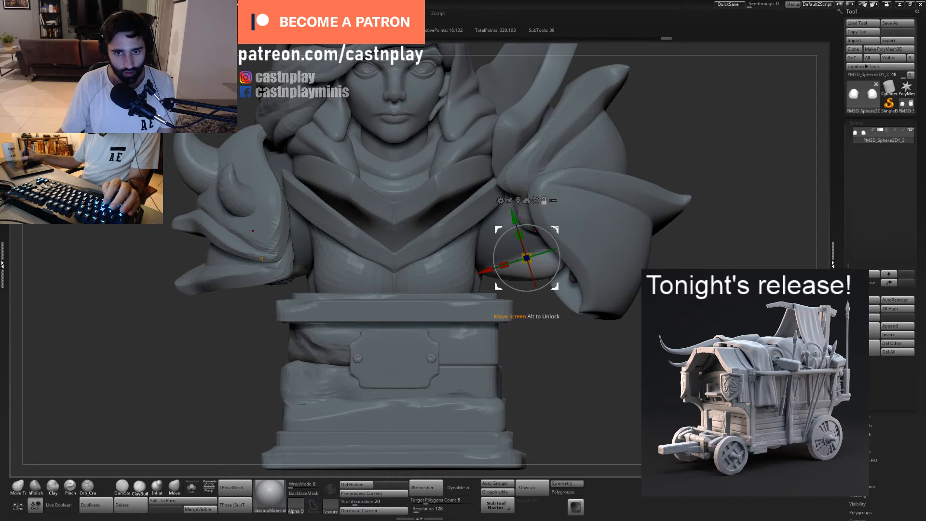
# - Flatten the unmasked lower ends of both upper arms with the transform gizmo and clear the mask
pyautogui.click(19, 507)
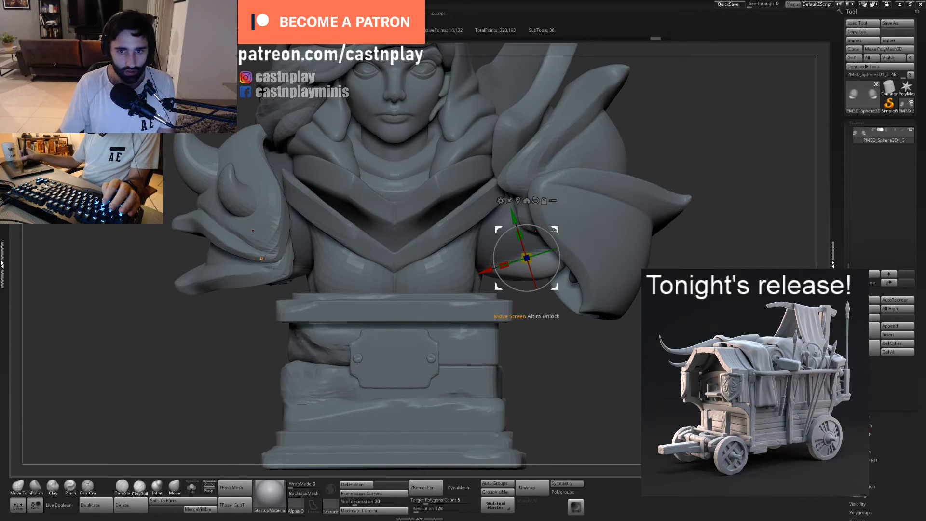
pyautogui.moveTo(520, 235); pyautogui.dragTo(549, 311)
pyautogui.press('q')
pyautogui.moveTo(560, 353)
pyautogui.mouseDown()
pyautogui.moveTo(581, 390)
pyautogui.moveTo(546, 348)
pyautogui.mouseUp()
pyautogui.keyDown('alt'); pyautogui.moveTo(389, 337); pyautogui.dragTo(376, 396); pyautogui.keyUp('alt')
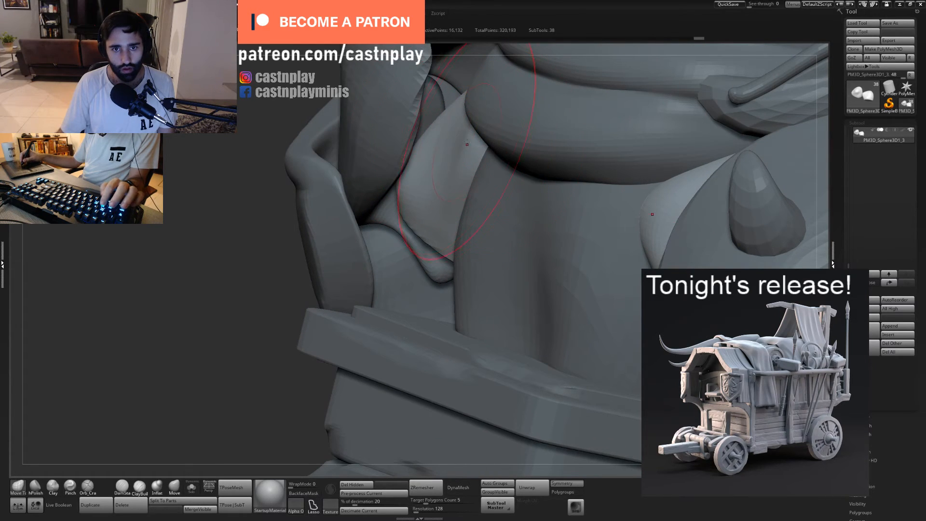
# - Reshape the backs of the upper arms with a large Move brush so they fit against the back, cloth folds and pauldrons
pyautogui.moveTo(426, 135)
pyautogui.mouseDown()
pyautogui.moveTo(418, 123)
pyautogui.moveTo(467, 141)
pyautogui.mouseUp()
pyautogui.moveTo(466, 130); pyautogui.dragTo(478, 199, button='right')
pyautogui.moveTo(581, 264)
pyautogui.mouseDown(button='right')
pyautogui.moveTo(523, 225)
pyautogui.moveTo(516, 256)
pyautogui.moveTo(508, 230)
pyautogui.moveTo(486, 258)
pyautogui.moveTo(476, 231)
pyautogui.mouseUp(button='right')
pyautogui.press('s')
pyautogui.press('s')
pyautogui.moveTo(478, 229); pyautogui.dragTo(508, 214)
pyautogui.moveTo(507, 214)
pyautogui.mouseDown(button='right')
pyautogui.moveTo(524, 198)
pyautogui.moveTo(512, 153)
pyautogui.moveTo(559, 205)
pyautogui.moveTo(499, 203)
pyautogui.mouseUp(button='right')
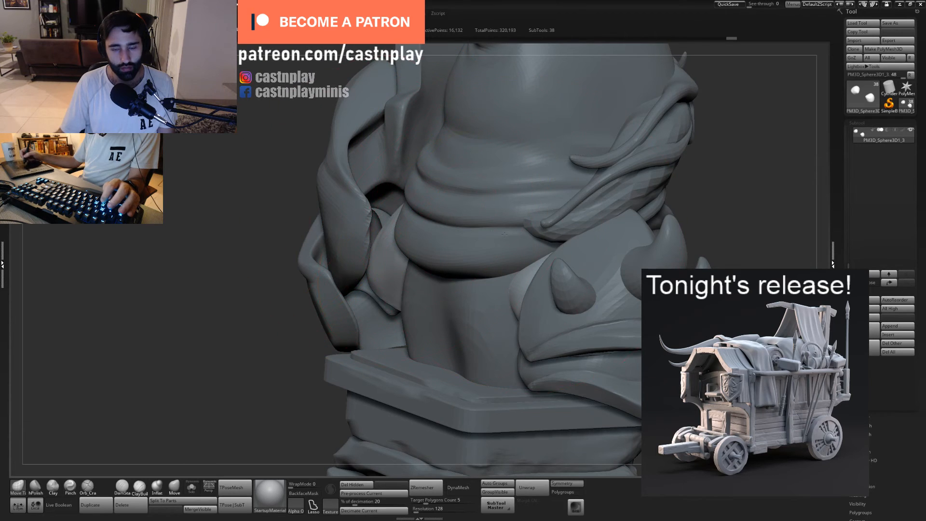
pyautogui.moveTo(504, 234)
pyautogui.keyDown('ctrl'); pyautogui.mouseDown(button='right')
pyautogui.moveTo(484, 237)
pyautogui.moveTo(536, 256)
pyautogui.moveTo(555, 253)
pyautogui.moveTo(495, 286)
pyautogui.mouseUp(button='right'); pyautogui.keyUp('ctrl')
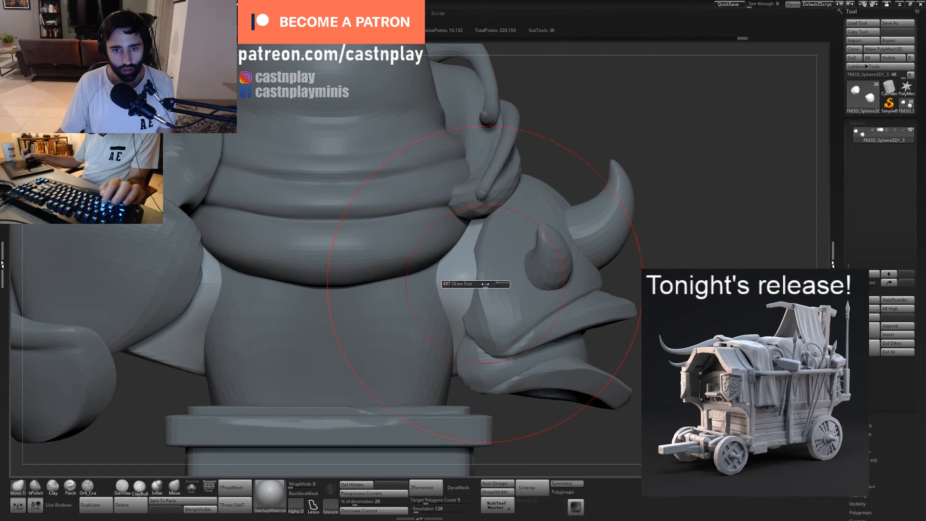
pyautogui.moveTo(634, 270)
pyautogui.mouseDown(button='right')
pyautogui.moveTo(488, 271)
pyautogui.moveTo(483, 285)
pyautogui.mouseUp(button='right')
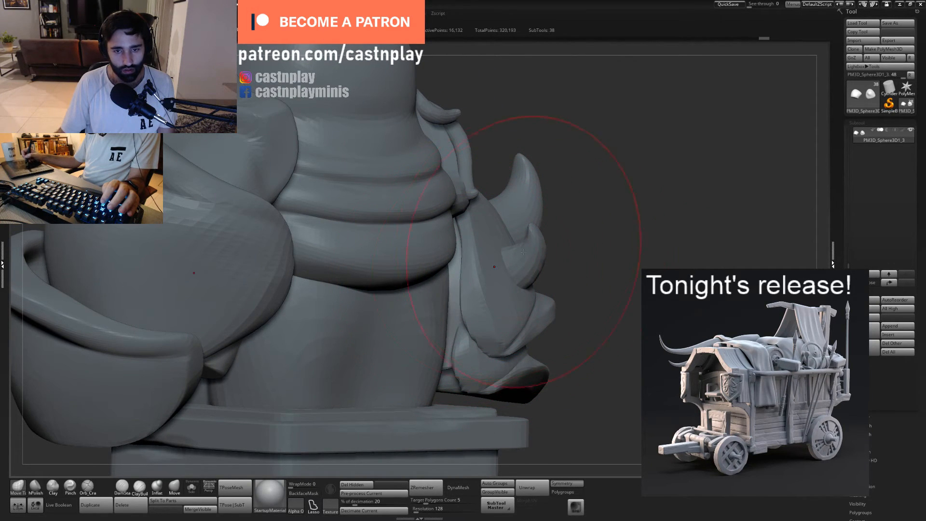
pyautogui.moveTo(524, 251); pyautogui.dragTo(603, 289, button='right')
# - Examine the whole bust from the front, side and below to judge the upper arms' fit
pyautogui.press('f')
pyautogui.keyDown('alt'); pyautogui.click(475, 275); pyautogui.keyUp('alt')
pyautogui.press('f')
pyautogui.press('f')
pyautogui.moveTo(525, 289); pyautogui.dragTo(464, 264, button='right')
pyautogui.keyDown('alt'); pyautogui.click(456, 256); pyautogui.keyUp('alt')
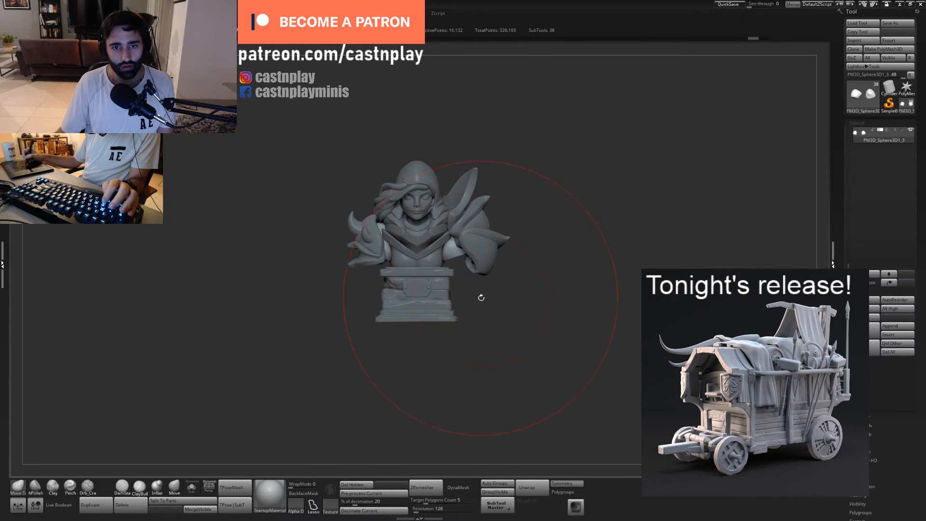
pyautogui.keyDown('alt'); pyautogui.moveTo(481, 297); pyautogui.dragTo(527, 308); pyautogui.keyUp('alt')
pyautogui.keyDown('ctrl'); pyautogui.moveTo(503, 286); pyautogui.dragTo(452, 301, button='right'); pyautogui.keyUp('ctrl')
pyautogui.moveTo(482, 313); pyautogui.dragTo(478, 235)
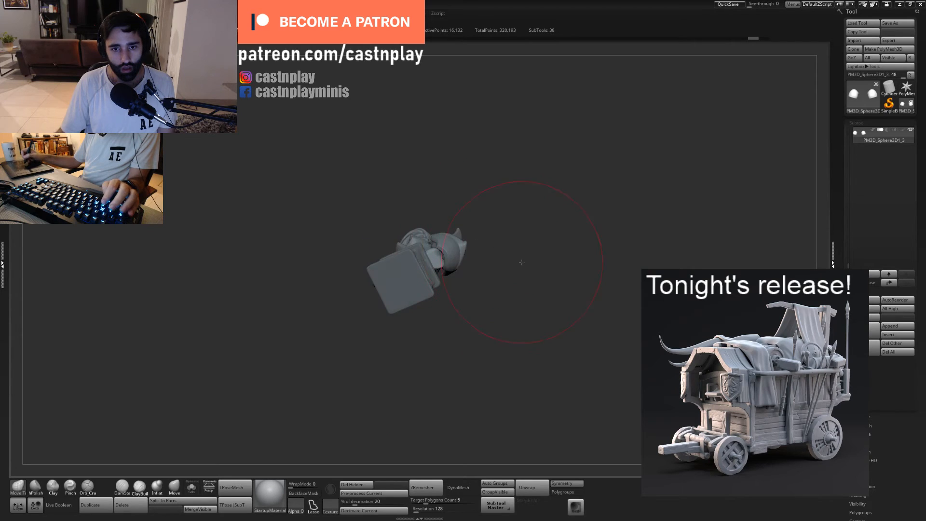
# - Isolate the upper arms and refine the rounded outline of their flat lower ends
pyautogui.click(193, 487)
pyautogui.keyDown('ctrl'); pyautogui.moveTo(530, 253); pyautogui.dragTo(574, 267, button='right'); pyautogui.keyUp('ctrl')
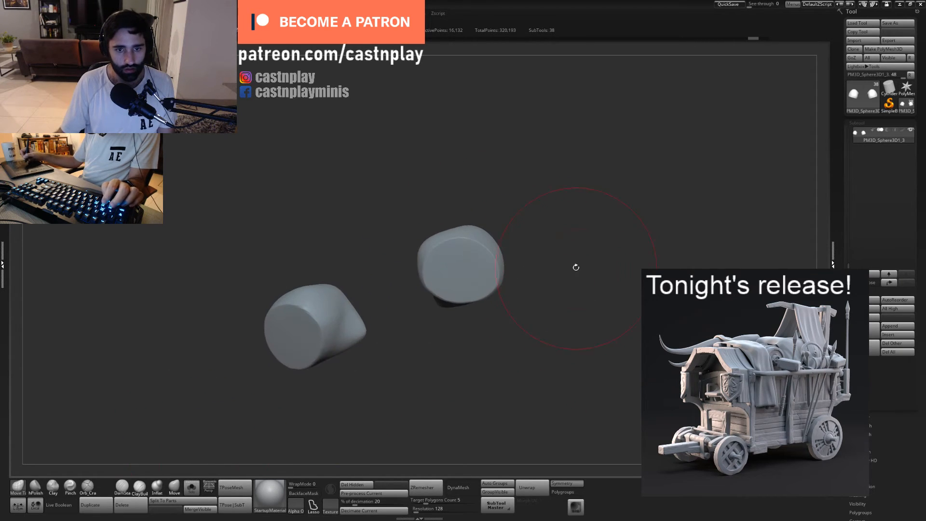
pyautogui.keyDown('shift'); pyautogui.moveTo(574, 267); pyautogui.dragTo(542, 263); pyautogui.keyUp('shift')
pyautogui.moveTo(457, 253); pyautogui.dragTo(455, 260)
pyautogui.moveTo(446, 307); pyautogui.dragTo(444, 316)
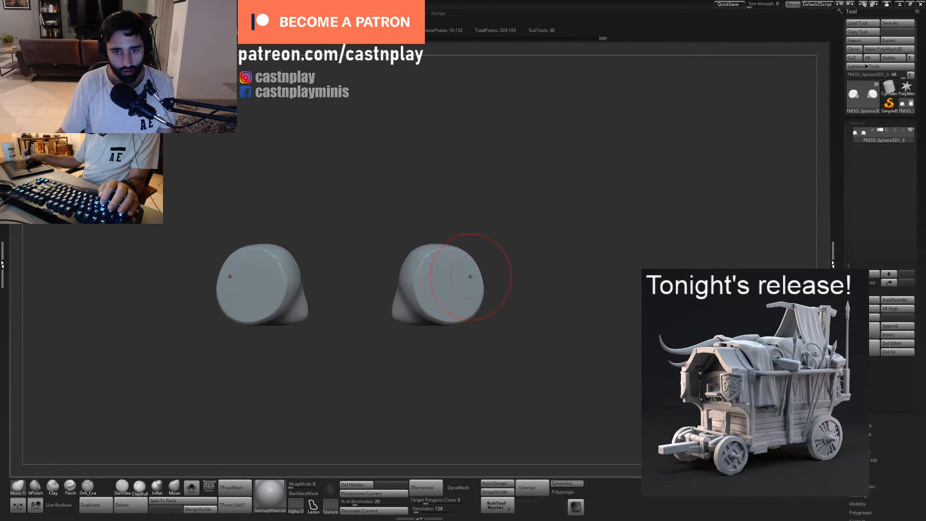
pyautogui.moveTo(504, 261); pyautogui.dragTo(497, 268, button='right')
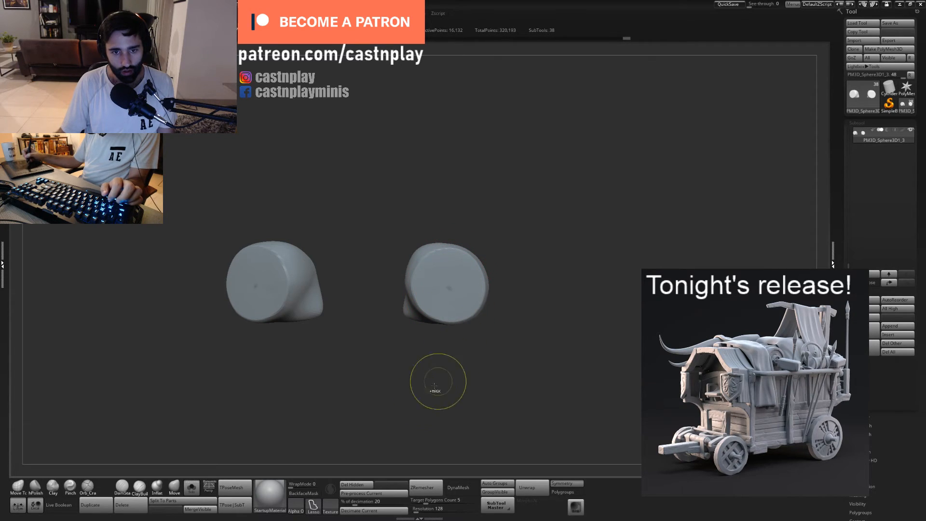
# - Switch the masking stroke to FreeHand and paint a round mask on the centre of each flat arm end
pyautogui.click(313, 505)
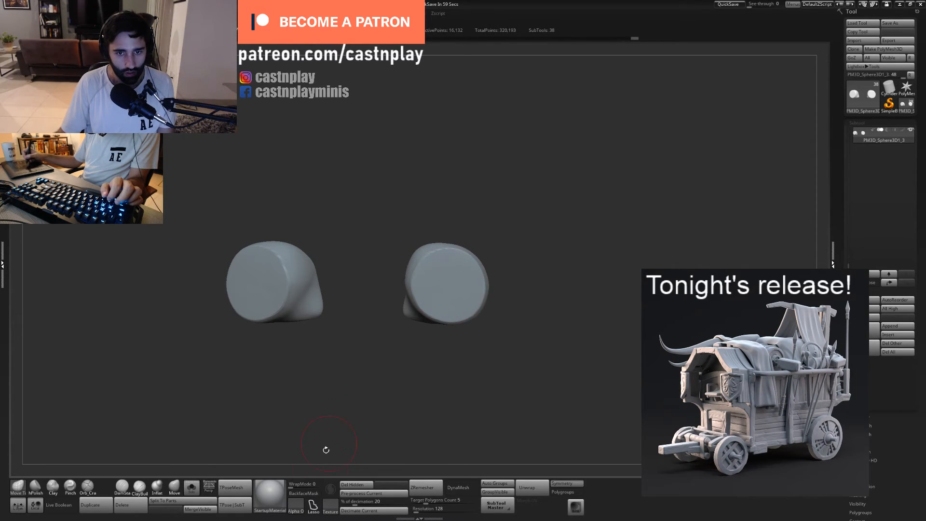
pyautogui.click(313, 505)
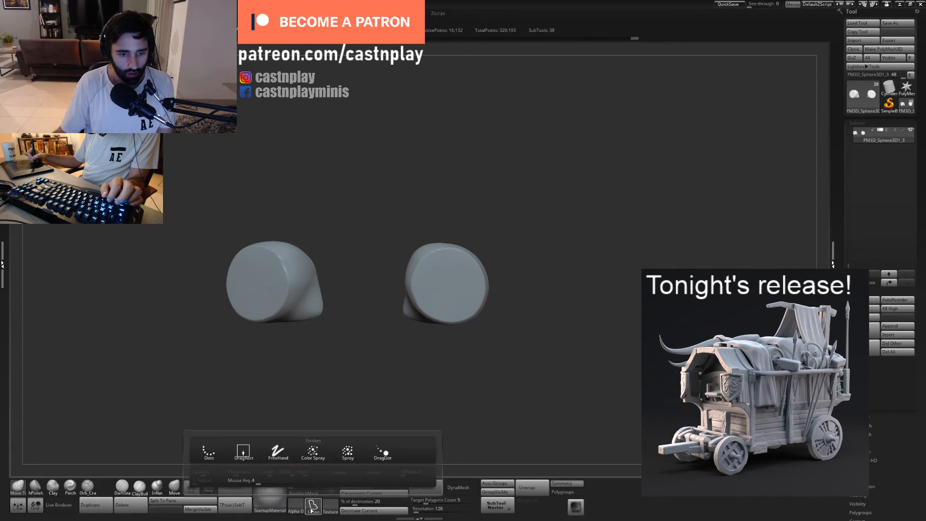
pyautogui.click(276, 456)
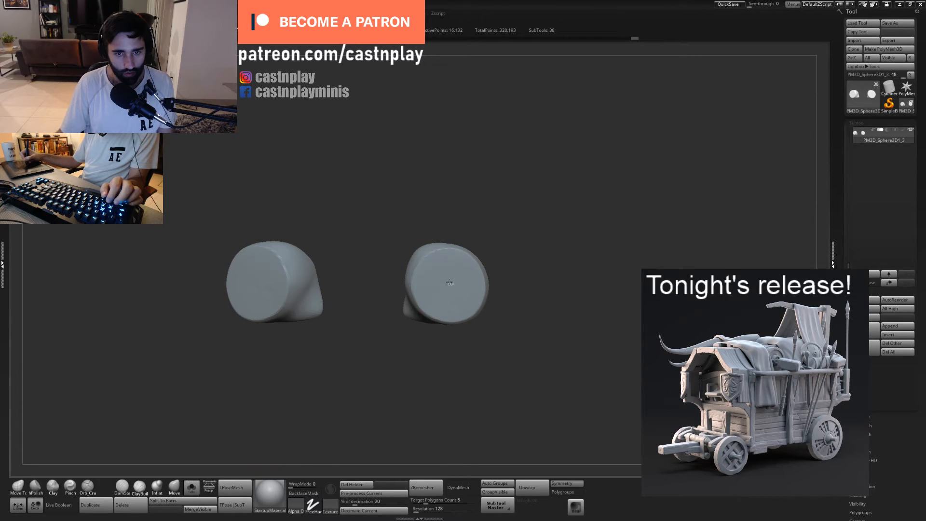
pyautogui.click(312, 505)
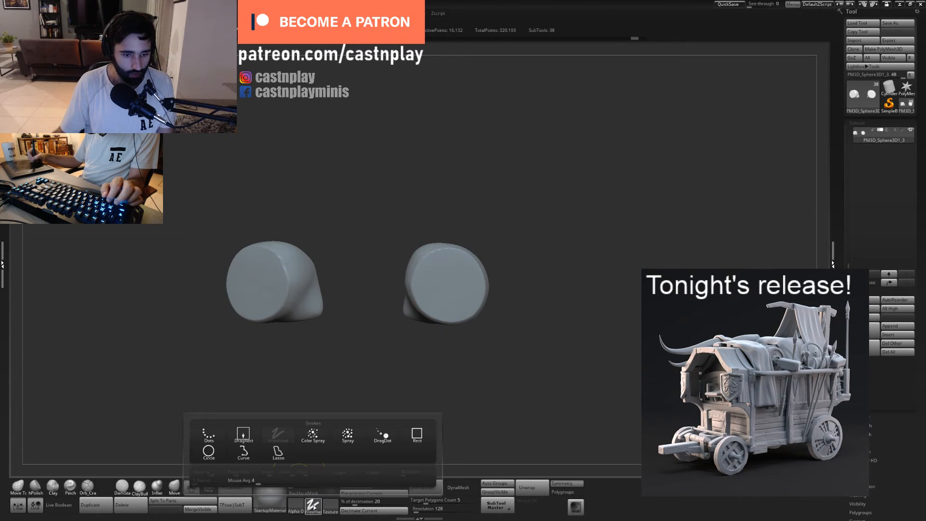
pyautogui.keyDown('ctrl'); pyautogui.moveTo(434, 292); pyautogui.dragTo(449, 288); pyautogui.keyUp('ctrl')
pyautogui.hotkey('ctrl', 'z')
pyautogui.keyDown('ctrl'); pyautogui.click(449, 287); pyautogui.keyUp('ctrl')
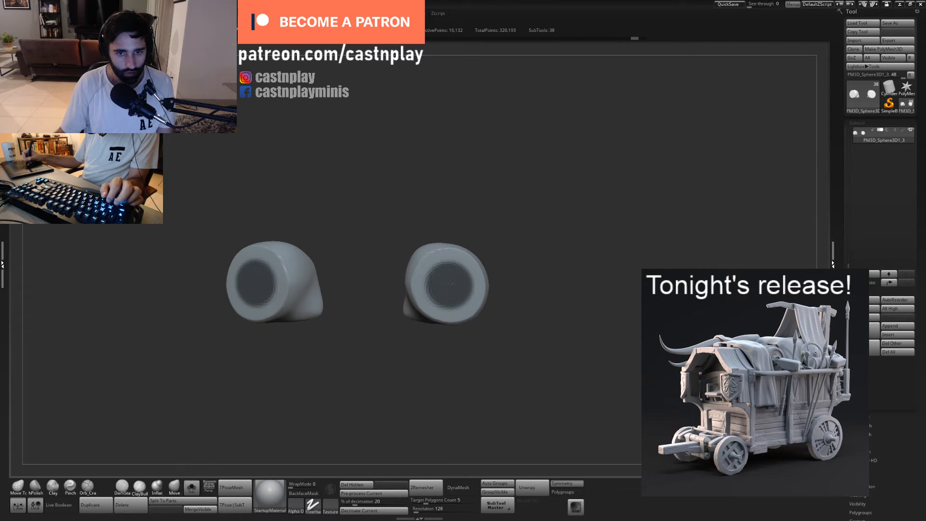
# - Invert the mask and push the round centres of the arm ends inward to form recesses, checking against the full bust
pyautogui.keyDown('ctrl'); pyautogui.click(525, 263); pyautogui.keyUp('ctrl')
pyautogui.moveTo(528, 258)
pyautogui.mouseDown()
pyautogui.moveTo(541, 273)
pyautogui.moveTo(542, 313)
pyautogui.mouseUp()
pyautogui.press('s')
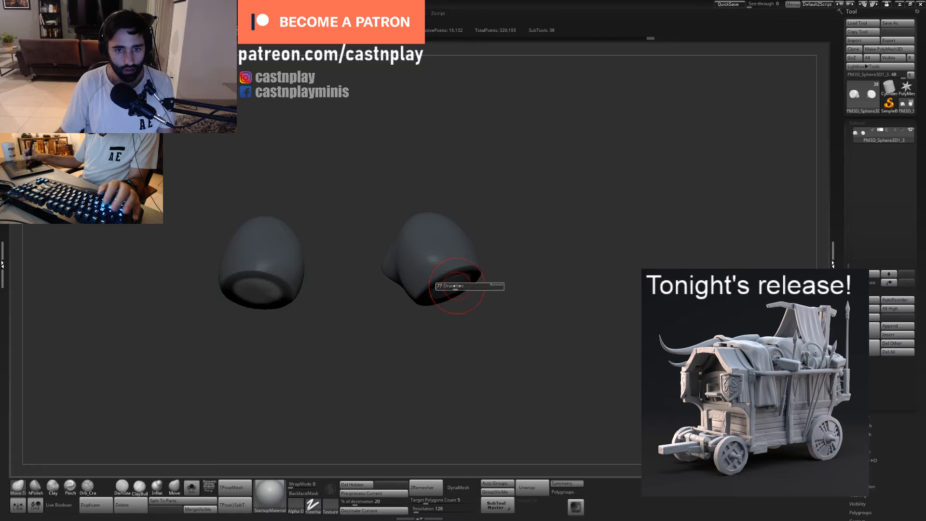
pyautogui.moveTo(448, 288); pyautogui.dragTo(440, 270)
pyautogui.moveTo(526, 280); pyautogui.dragTo(508, 236)
pyautogui.moveTo(442, 289); pyautogui.dragTo(445, 290)
pyautogui.keyDown('ctrl'); pyautogui.moveTo(514, 265); pyautogui.dragTo(537, 303); pyautogui.keyUp('ctrl')
pyautogui.click(192, 489)
pyautogui.click(192, 487)
pyautogui.keyDown('ctrl'); pyautogui.click(537, 304); pyautogui.keyUp('ctrl')
pyautogui.moveTo(492, 281)
pyautogui.mouseDown()
pyautogui.moveTo(468, 315)
pyautogui.moveTo(445, 296)
pyautogui.mouseUp()
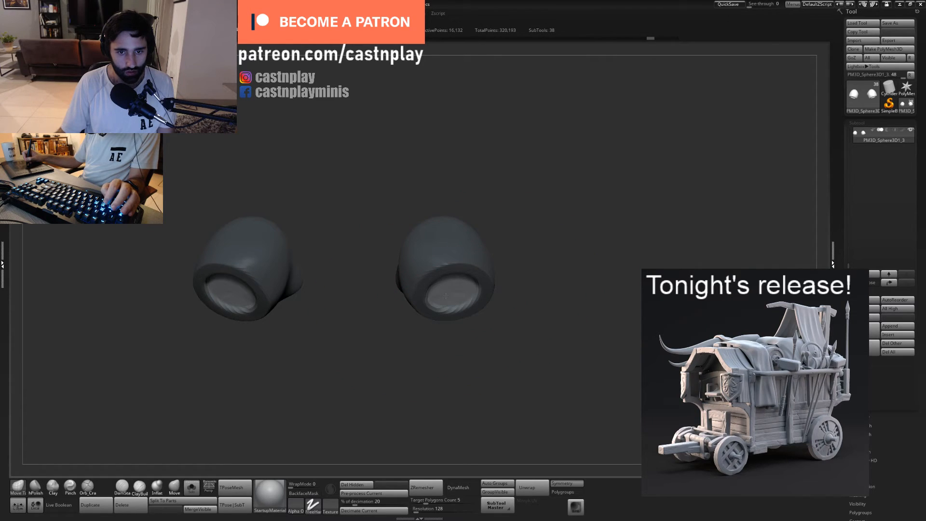
# - Invert the mask to protect the recesses and polish the surrounding rims with the hPolish brush
pyautogui.keyDown('ctrl'); pyautogui.click(542, 279); pyautogui.keyUp('ctrl')
pyautogui.moveTo(540, 279)
pyautogui.mouseDown()
pyautogui.moveTo(504, 266)
pyautogui.moveTo(518, 239)
pyautogui.mouseUp()
pyautogui.press('b')
pyautogui.press('h')
pyautogui.press('p')
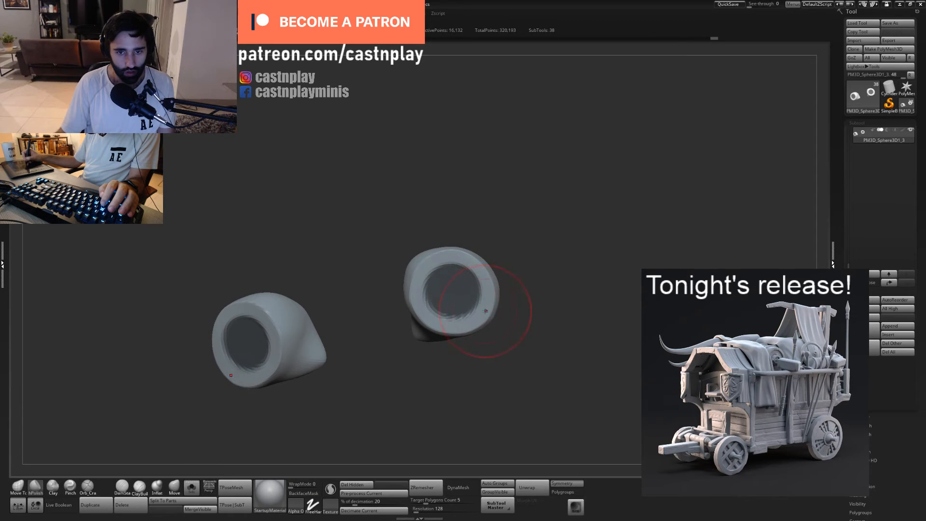
pyautogui.moveTo(519, 236)
pyautogui.keyDown('ctrl'); pyautogui.mouseDown()
pyautogui.moveTo(552, 252)
pyautogui.moveTo(514, 253)
pyautogui.moveTo(525, 271)
pyautogui.moveTo(560, 289)
pyautogui.moveTo(510, 274)
pyautogui.mouseUp(); pyautogui.keyUp('ctrl')
# - Select the Clay brush and check the recessed arm ends against the full bust from the front
pyautogui.press('b')
pyautogui.press('c')
pyautogui.press('l')
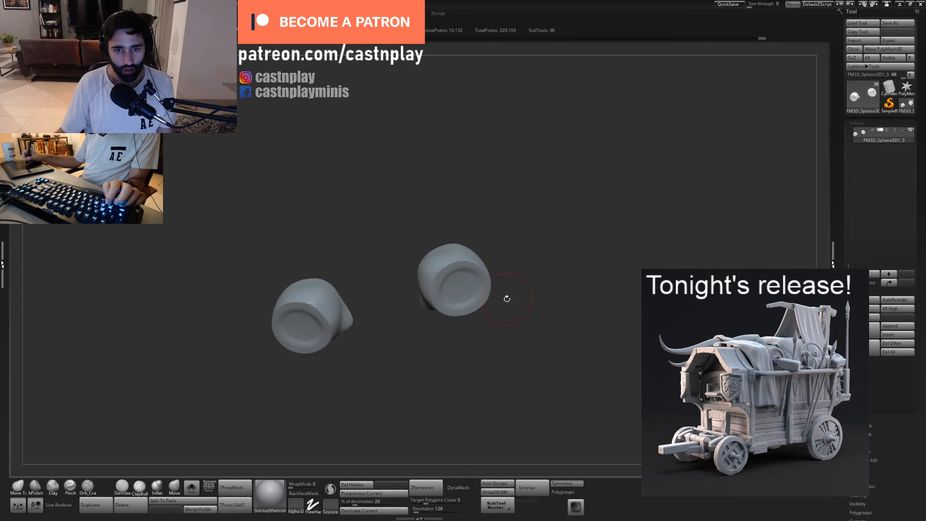
pyautogui.keyDown('alt'); pyautogui.moveTo(507, 299); pyautogui.dragTo(419, 311); pyautogui.keyUp('alt')
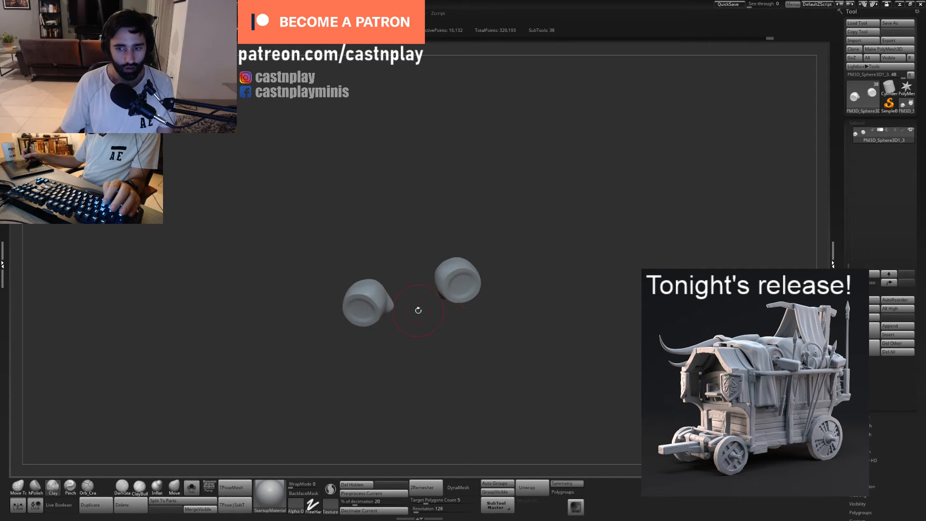
pyautogui.click(193, 487)
pyautogui.keyDown('alt'); pyautogui.moveTo(562, 333); pyautogui.dragTo(542, 312); pyautogui.keyUp('alt')
pyautogui.press('f')
pyautogui.moveTo(591, 339); pyautogui.dragTo(606, 368)
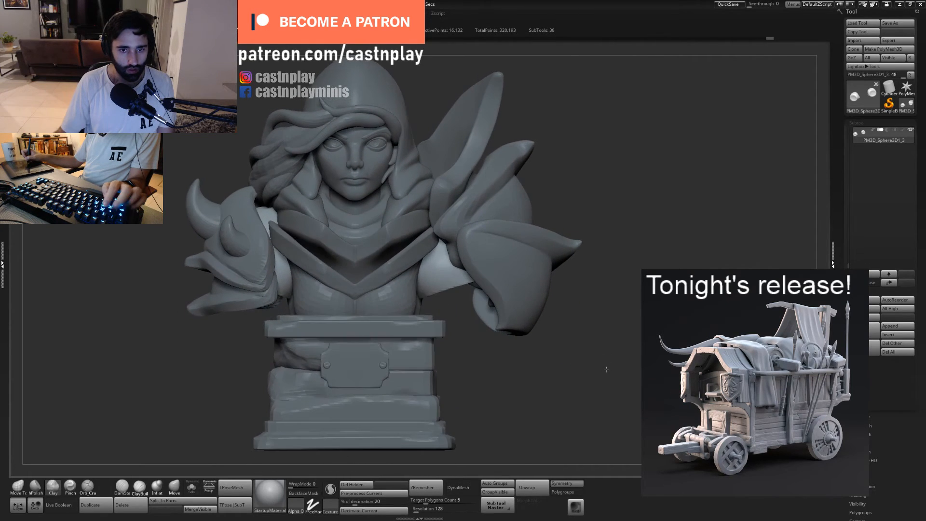
# - Isolate the upper arms and mask a band across their lower ends using the Lasso stroke
pyautogui.click(192, 487)
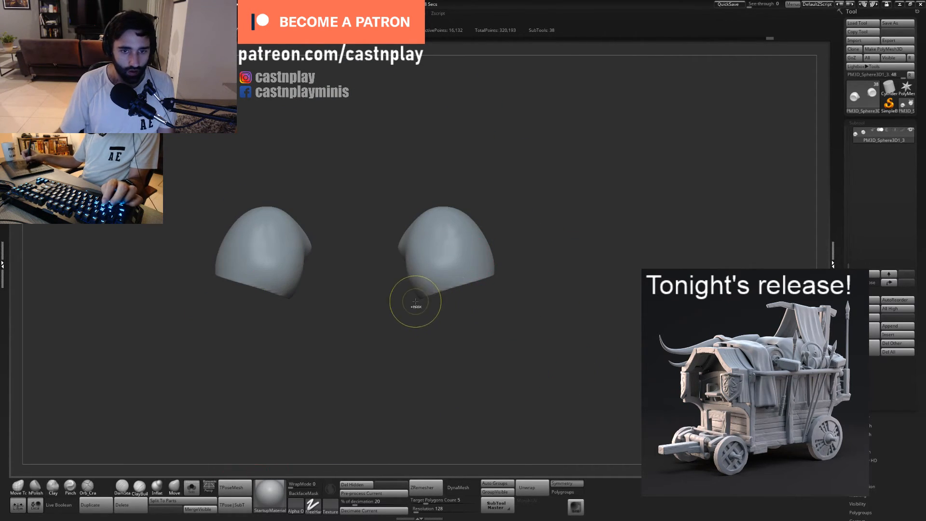
pyautogui.keyDown('ctrl'); pyautogui.moveTo(404, 292); pyautogui.dragTo(545, 237); pyautogui.keyUp('ctrl')
pyautogui.hotkey('ctrl', 'z')
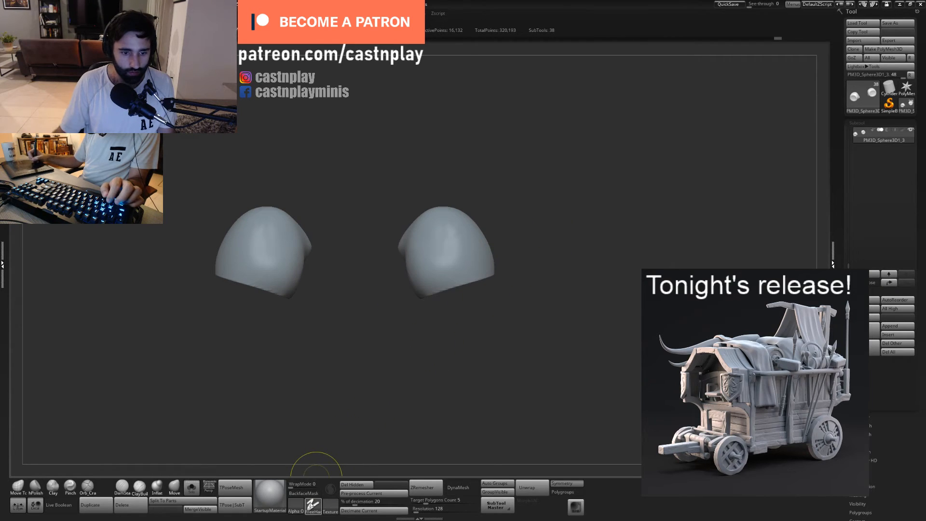
pyautogui.keyDown('ctrl'); pyautogui.click(313, 505); pyautogui.keyUp('ctrl')
pyautogui.keyDown('ctrl'); pyautogui.click(279, 451); pyautogui.keyUp('ctrl')
pyautogui.moveTo(405, 300)
pyautogui.keyDown('ctrl'); pyautogui.mouseDown()
pyautogui.moveTo(536, 295)
pyautogui.moveTo(554, 246)
pyautogui.mouseUp(); pyautogui.keyUp('ctrl')
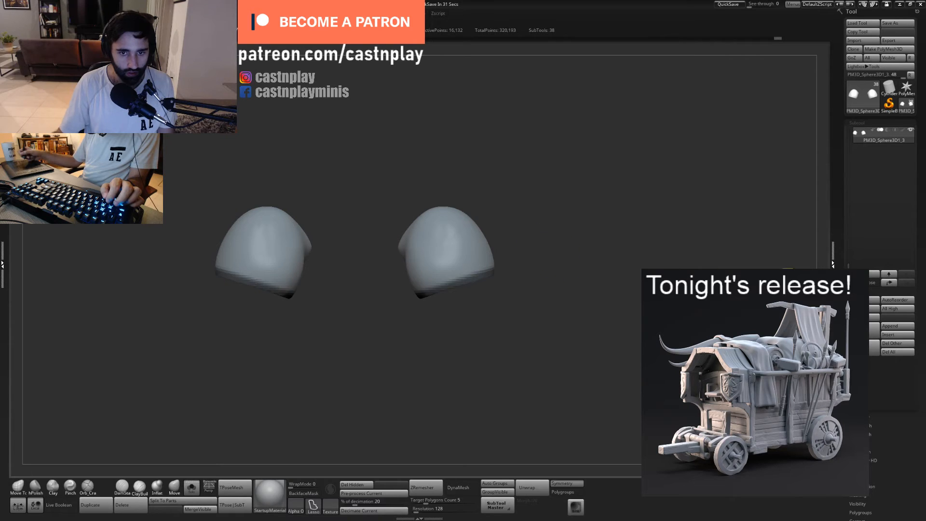
# - Extract the masked lower arm ends with smoothing 5 and thickness 0.02, and accept them as a new subtool
pyautogui.click(857, 404)
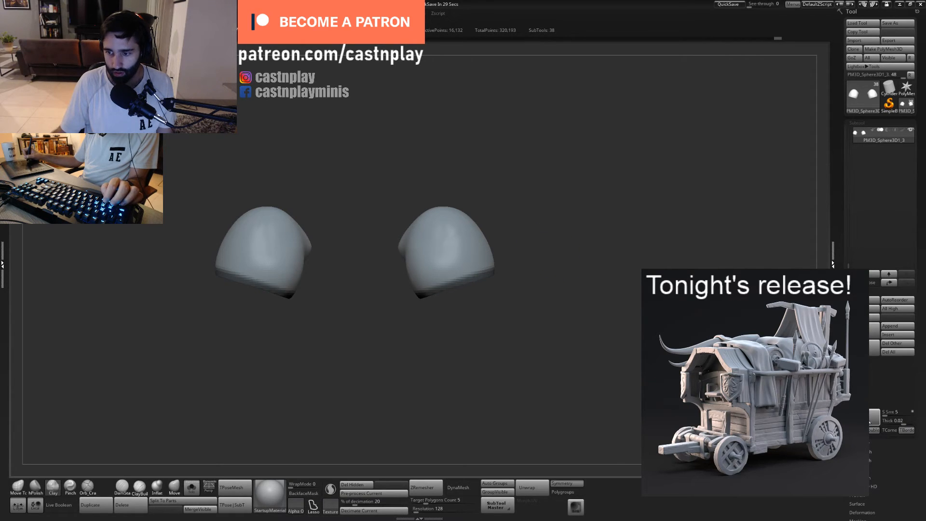
pyautogui.click(867, 417)
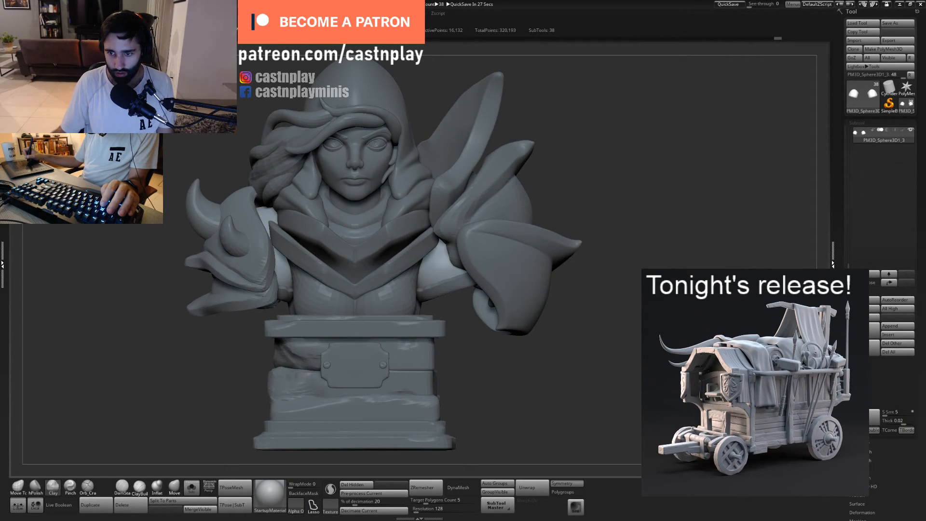
pyautogui.click(856, 429)
pyautogui.keyDown('ctrl'); pyautogui.moveTo(530, 352); pyautogui.dragTo(476, 411); pyautogui.keyUp('ctrl')
pyautogui.click(192, 488)
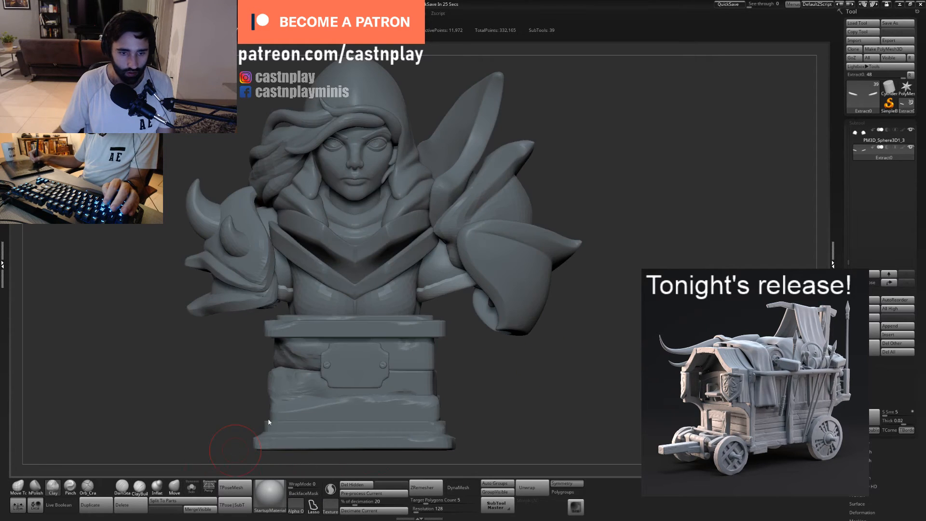
pyautogui.moveTo(622, 234); pyautogui.dragTo(492, 285)
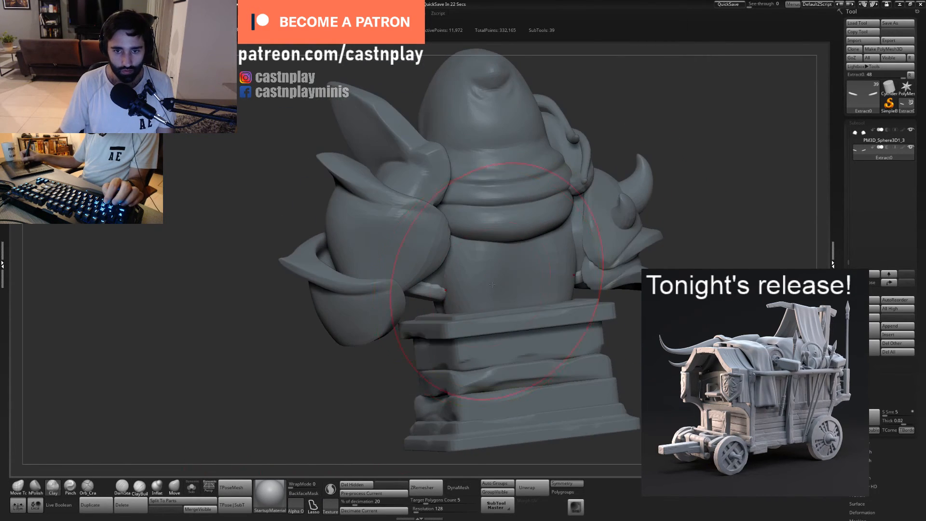
# - ZRemesh the isolated extracted cuffs at a target polygon count of about 1.85 and check their wireframe
pyautogui.click(191, 488)
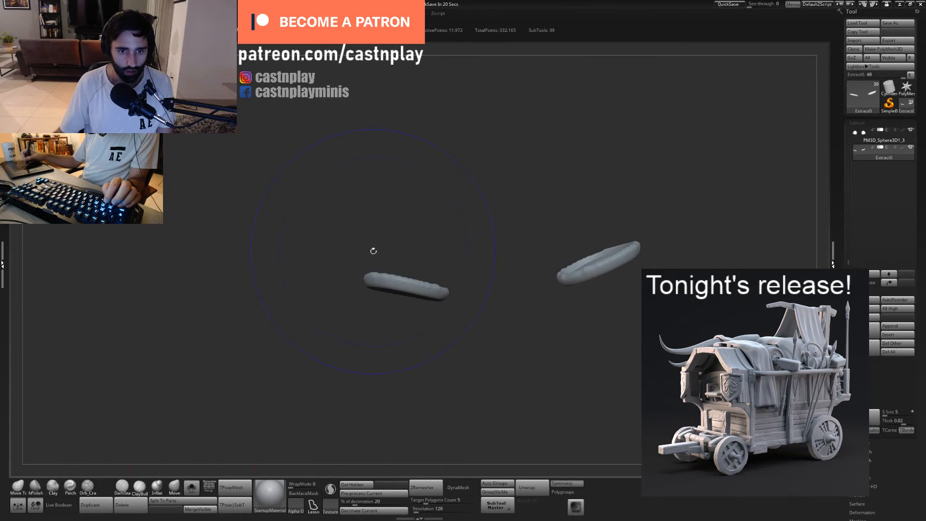
pyautogui.moveTo(372, 253); pyautogui.dragTo(446, 370)
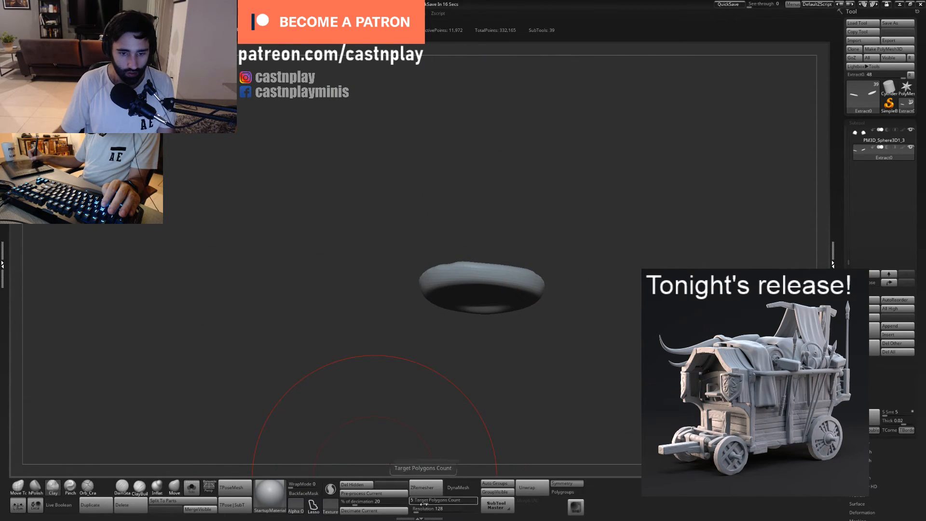
pyautogui.moveTo(432, 495); pyautogui.dragTo(436, 497)
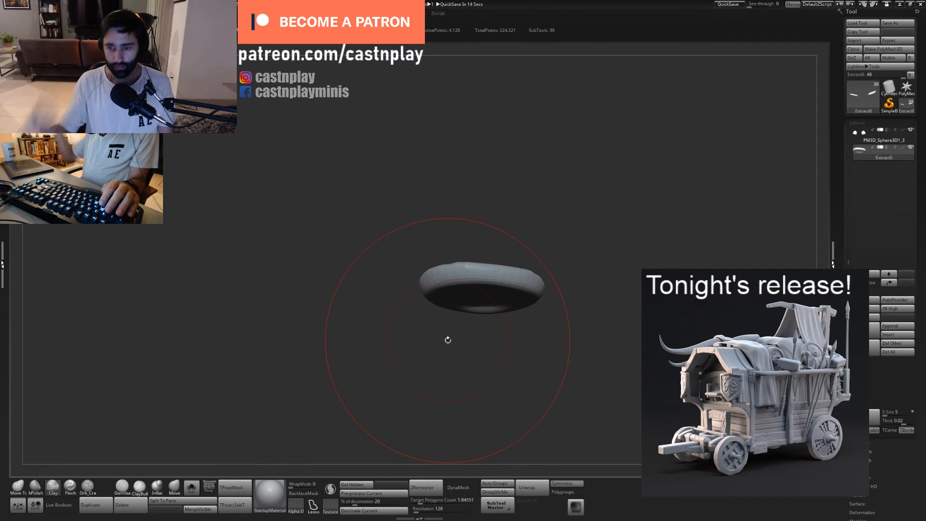
pyautogui.hotkey('shift', 'f')
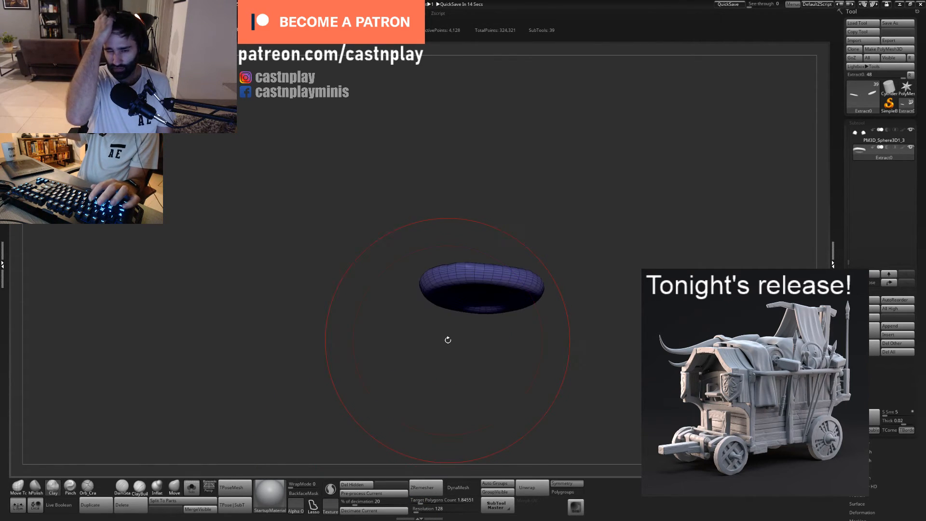
pyautogui.hotkey('shift', 'f')
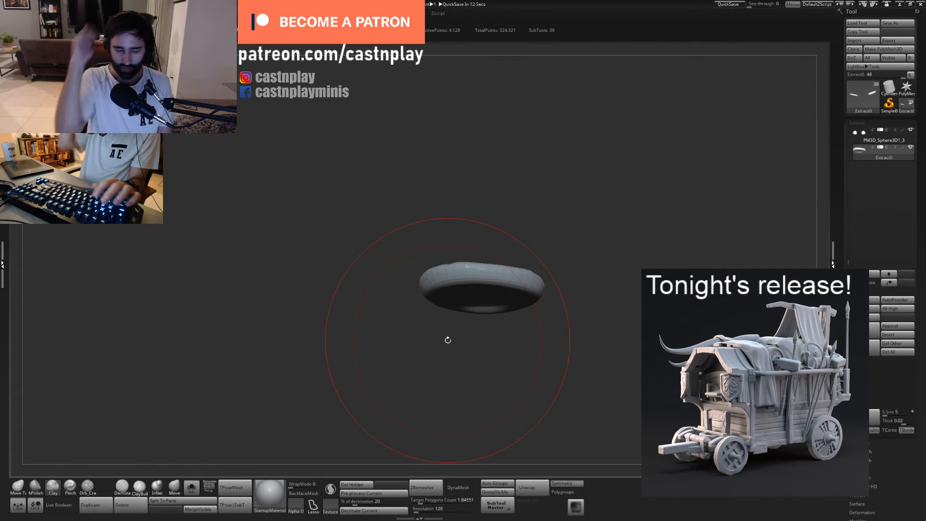
pyautogui.click(196, 488)
# - Push the centres of the extracted cuffs into the arm recesses with the Move brush and adjust their rims
pyautogui.moveTo(621, 282); pyautogui.dragTo(579, 277)
pyautogui.press('1')
pyautogui.moveTo(447, 328)
pyautogui.mouseDown()
pyautogui.moveTo(429, 301)
pyautogui.moveTo(355, 268)
pyautogui.mouseUp()
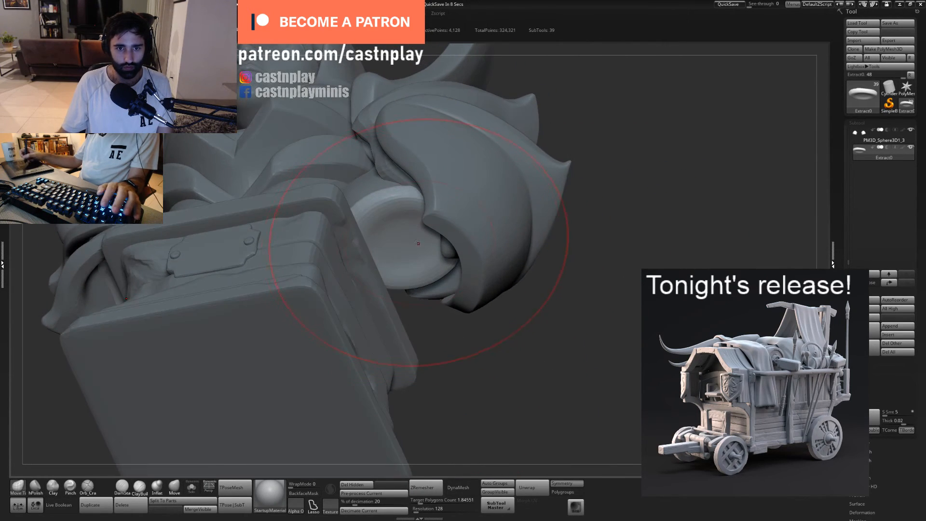
pyautogui.moveTo(389, 236); pyautogui.dragTo(371, 240)
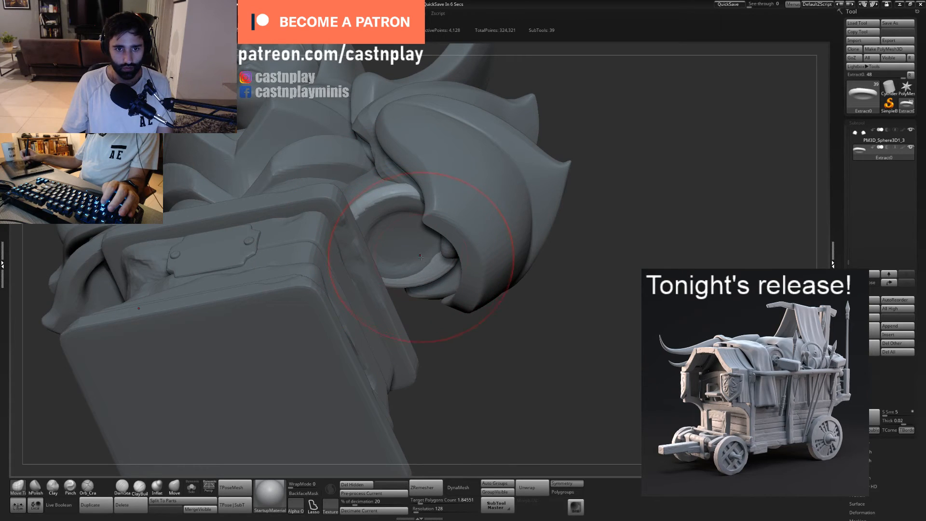
pyautogui.moveTo(420, 257); pyautogui.dragTo(427, 263)
pyautogui.moveTo(459, 344); pyautogui.dragTo(481, 283)
pyautogui.moveTo(478, 366); pyautogui.dragTo(383, 289)
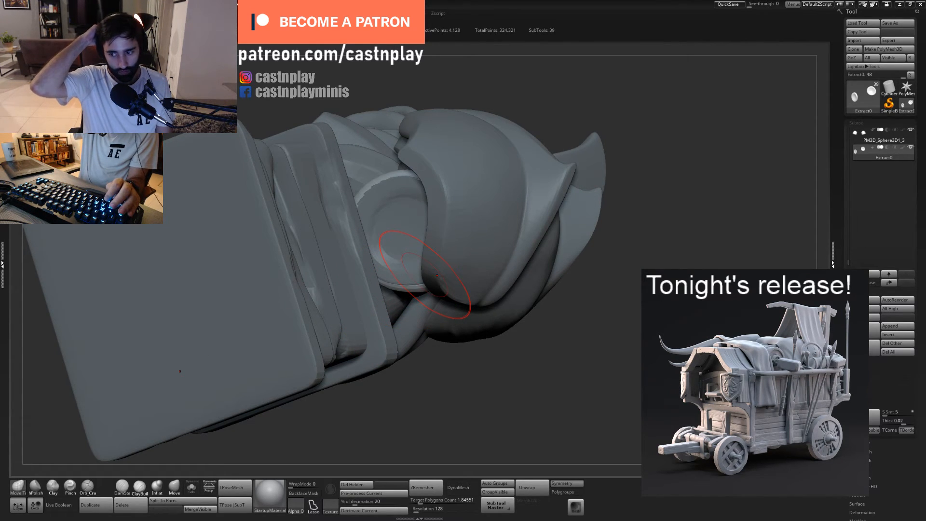
pyautogui.moveTo(383, 280); pyautogui.dragTo(382, 283)
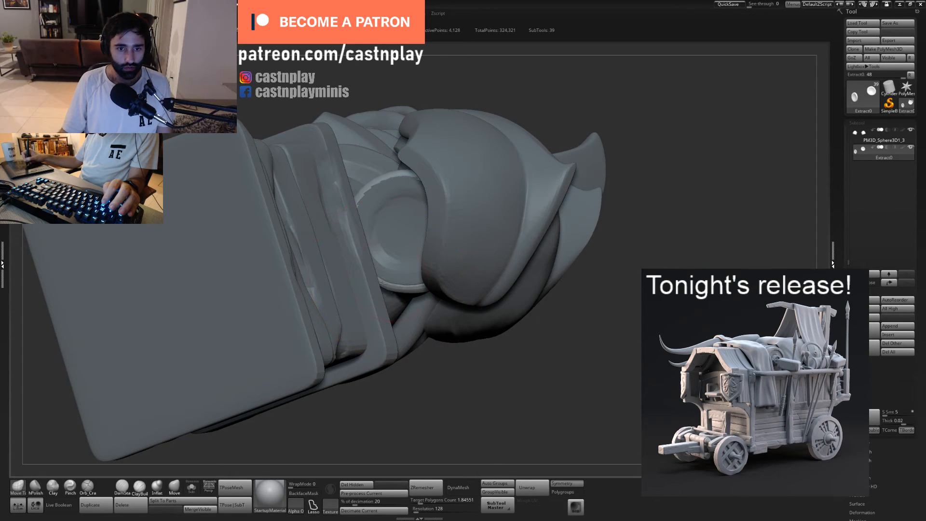
# - Duplicate the mirrored upper arms subtool and activate the transform gizmo on the copy
pyautogui.moveTo(433, 374)
pyautogui.mouseDown()
pyautogui.moveTo(466, 360)
pyautogui.moveTo(465, 289)
pyautogui.mouseUp()
pyautogui.keyDown('alt'); pyautogui.click(375, 313); pyautogui.keyUp('alt')
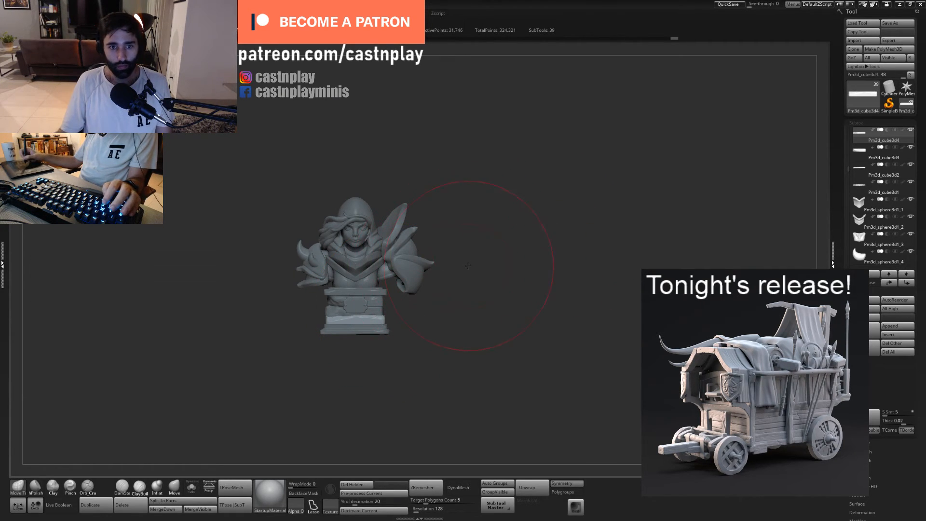
pyautogui.keyDown('alt'); pyautogui.moveTo(467, 265); pyautogui.dragTo(794, 300); pyautogui.keyUp('alt')
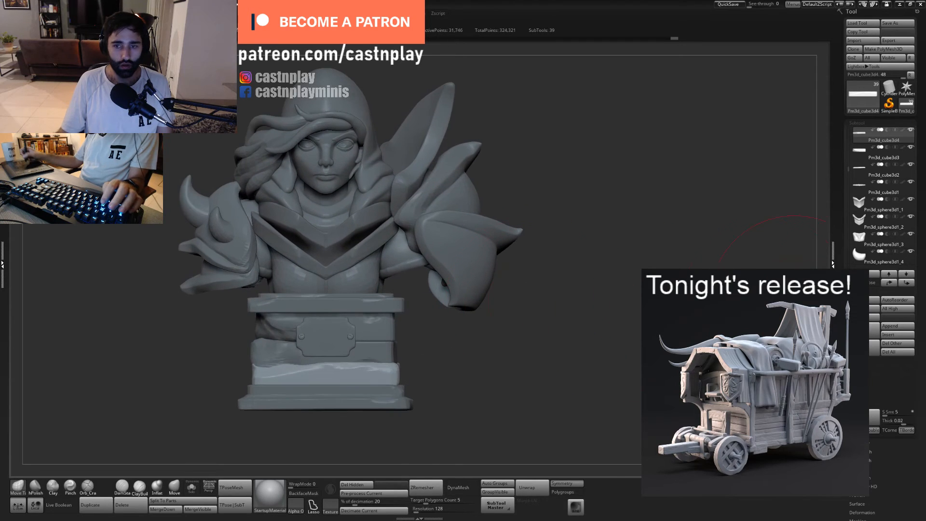
pyautogui.keyDown('alt'); pyautogui.click(397, 258); pyautogui.keyUp('alt')
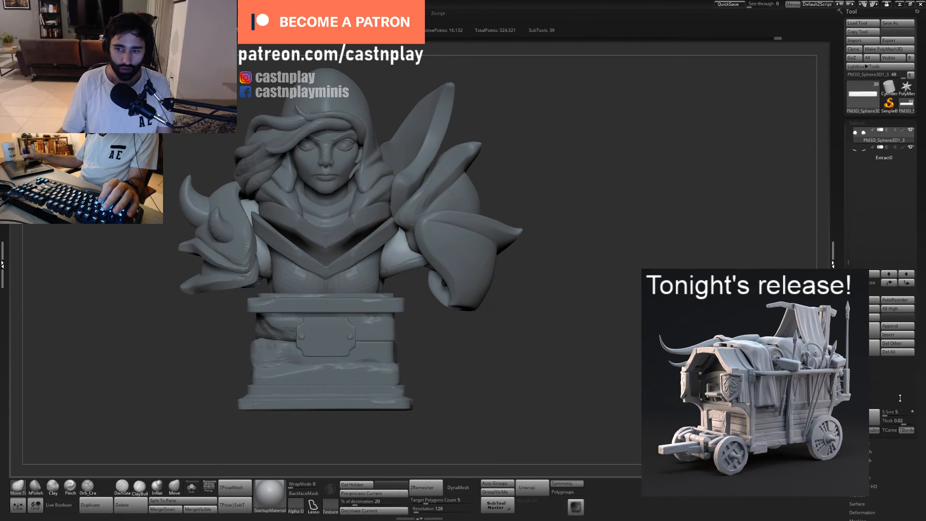
pyautogui.hotkey('ctrl', 'shift', 'd')
pyautogui.press('w')
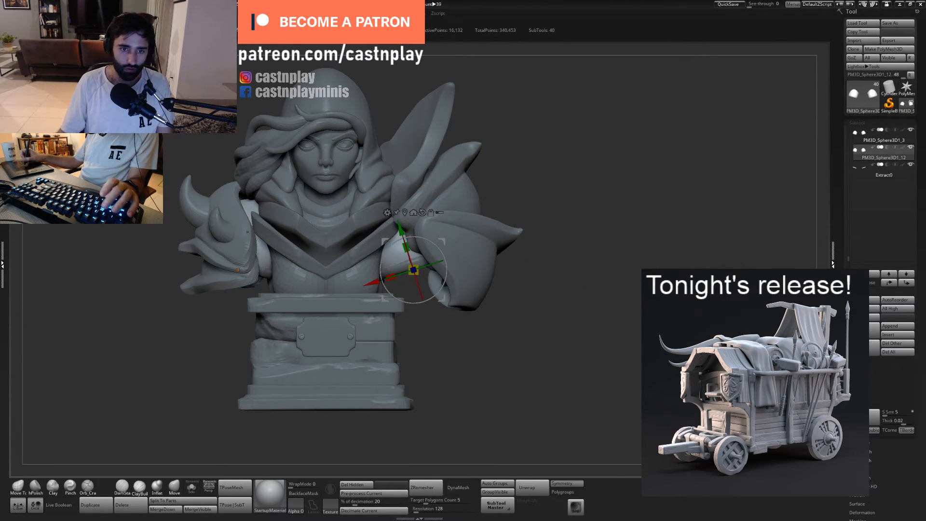
pyautogui.moveTo(401, 231); pyautogui.dragTo(392, 334)
pyautogui.moveTo(424, 301); pyautogui.dragTo(436, 322)
pyautogui.moveTo(417, 280); pyautogui.dragTo(464, 426)
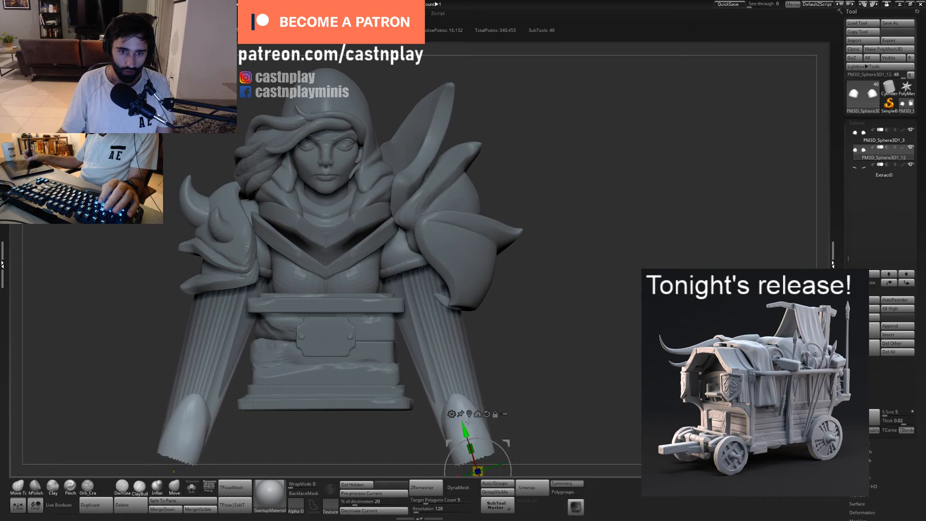
pyautogui.hotkey('ctrl', 'z')
pyautogui.hotkey('ctrl', 'z')
pyautogui.hotkey('ctrl', 'z')
pyautogui.hotkey('ctrl', 'z')
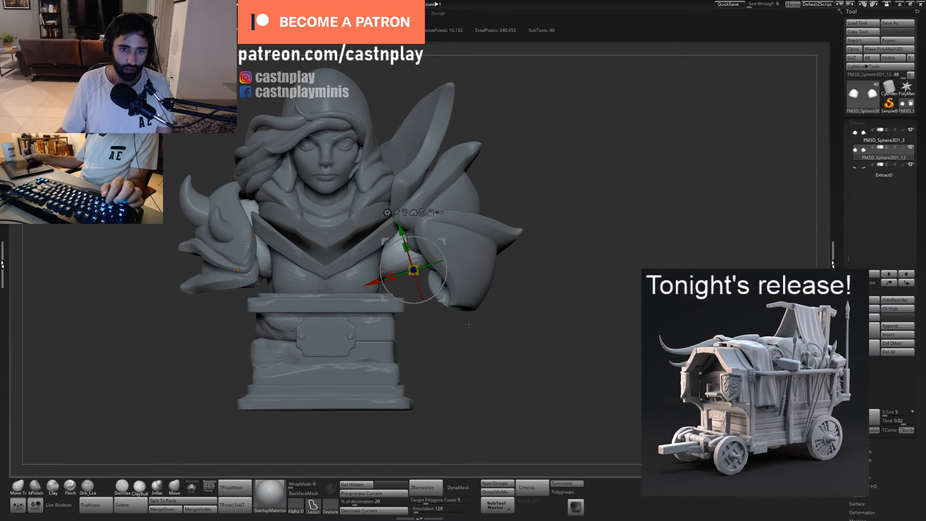
# - Move, rotate and scale the duplicated arms with the gizmo so they extend slightly below the original arm ends
pyautogui.moveTo(416, 234); pyautogui.dragTo(433, 354)
pyautogui.moveTo(427, 312); pyautogui.dragTo(409, 258)
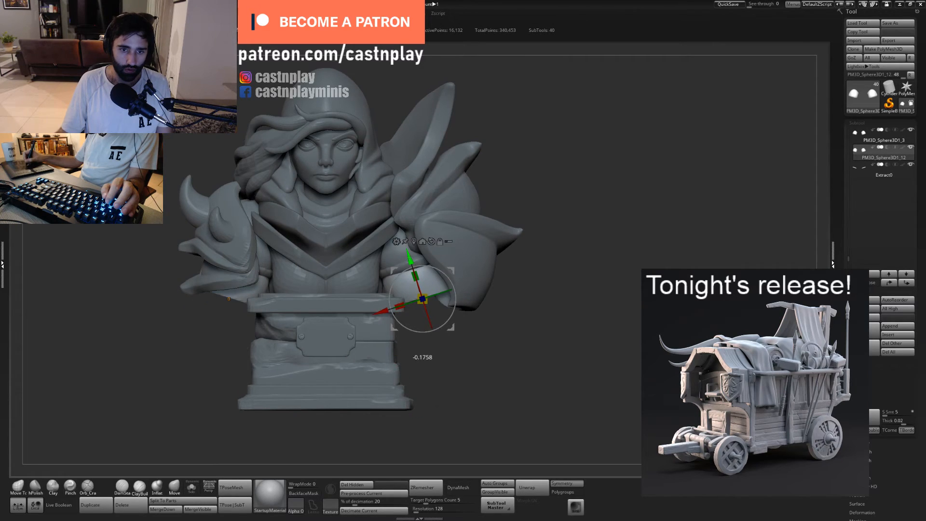
pyautogui.moveTo(422, 299); pyautogui.dragTo(423, 300)
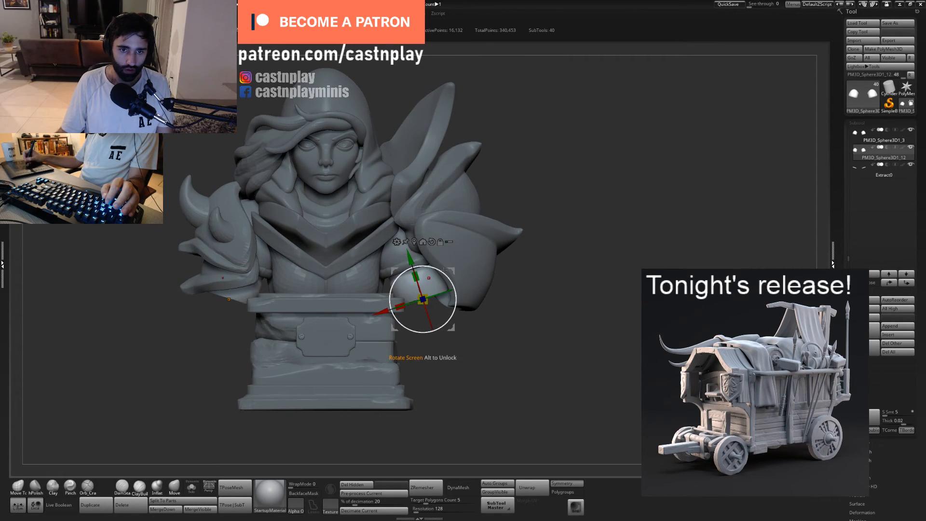
pyautogui.moveTo(444, 270); pyautogui.dragTo(395, 211)
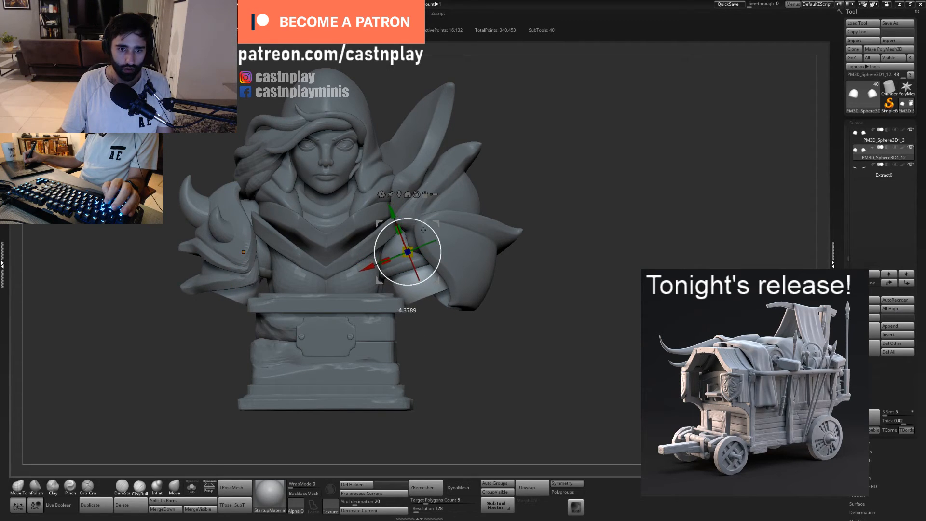
pyautogui.moveTo(426, 232); pyautogui.dragTo(438, 211)
pyautogui.moveTo(542, 249); pyautogui.dragTo(414, 255)
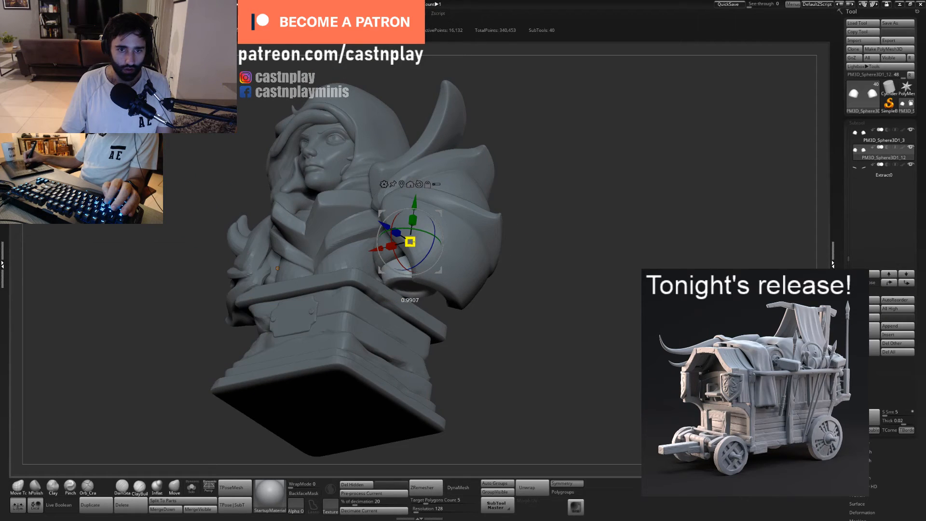
pyautogui.moveTo(513, 238)
pyautogui.keyDown('shift'); pyautogui.mouseDown()
pyautogui.moveTo(473, 243)
pyautogui.moveTo(437, 220)
pyautogui.mouseUp(); pyautogui.keyUp('shift')
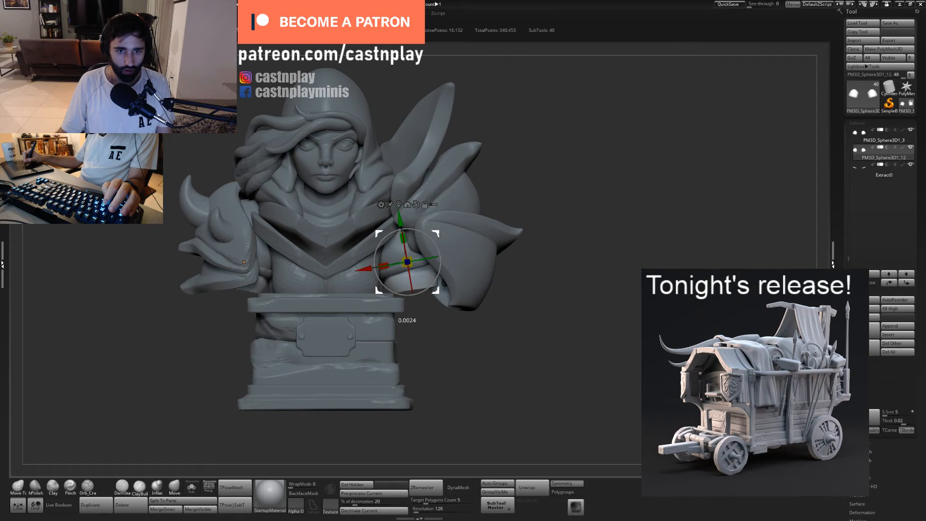
# - Return to the Move brush and pull in the sides of the duplicated arm ends below the cuffs
pyautogui.press('q')
pyautogui.moveTo(502, 263)
pyautogui.keyDown('ctrl'); pyautogui.mouseDown(button='right')
pyautogui.moveTo(502, 277)
pyautogui.moveTo(489, 287)
pyautogui.moveTo(502, 269)
pyautogui.mouseUp(button='right'); pyautogui.keyUp('ctrl')
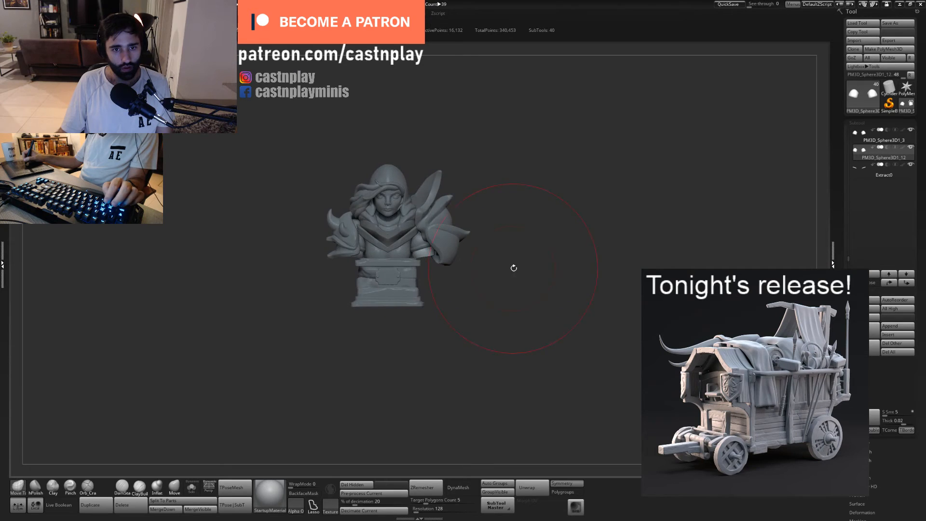
pyautogui.moveTo(488, 312)
pyautogui.mouseDown(button='right')
pyautogui.moveTo(429, 305)
pyautogui.moveTo(495, 308)
pyautogui.moveTo(496, 263)
pyautogui.mouseUp(button='right')
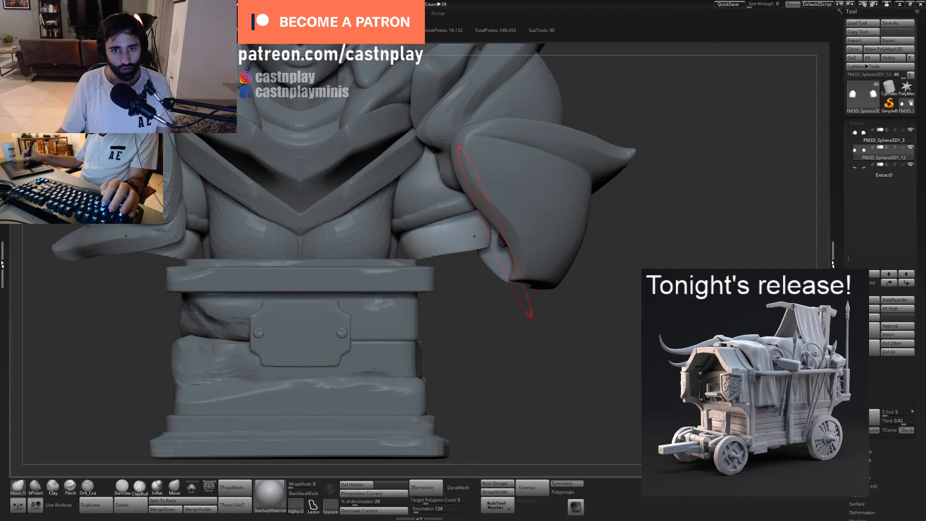
pyautogui.moveTo(484, 236); pyautogui.dragTo(472, 234)
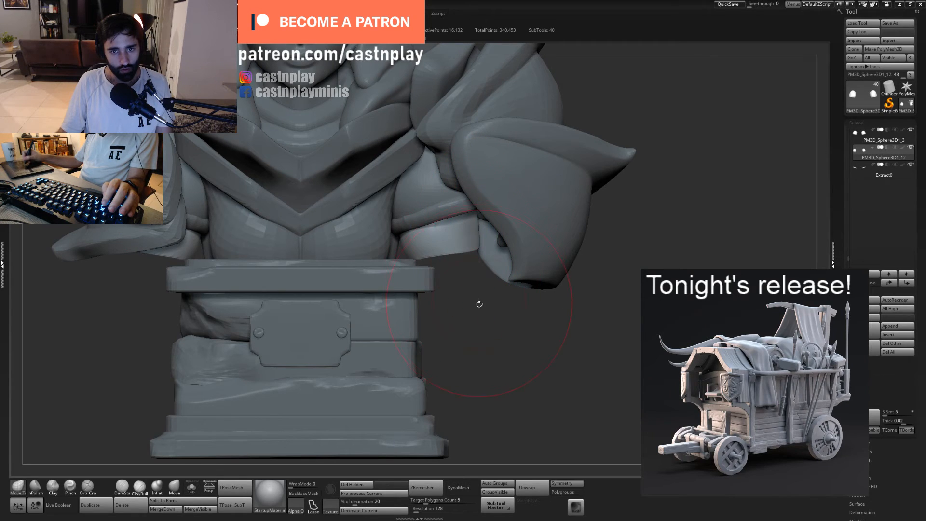
pyautogui.moveTo(480, 305)
pyautogui.mouseDown()
pyautogui.moveTo(477, 245)
pyautogui.moveTo(473, 256)
pyautogui.mouseUp()
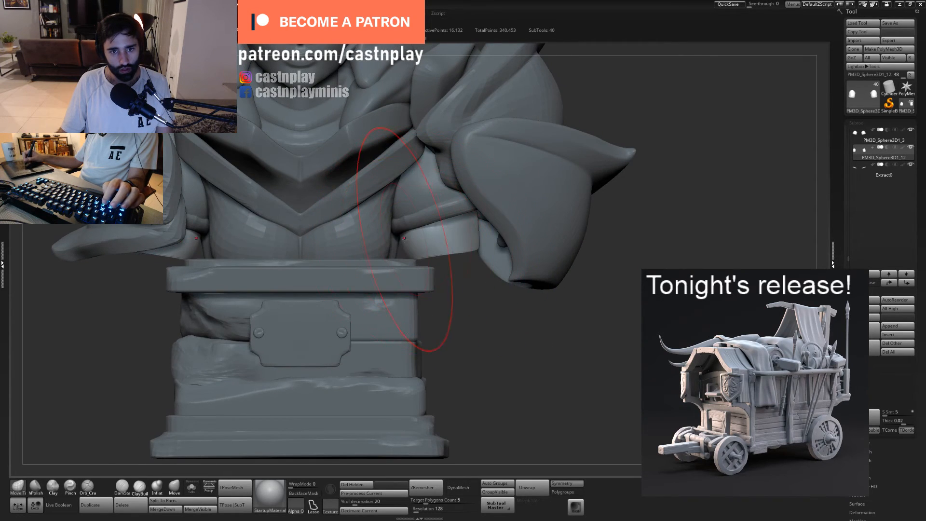
pyautogui.moveTo(404, 239); pyautogui.dragTo(408, 237)
pyautogui.keyDown('ctrl'); pyautogui.moveTo(433, 299); pyautogui.dragTo(458, 237, button='right'); pyautogui.keyUp('ctrl')
# - Select the original upper arms and try reshaping the rim from below with the Move brush
pyautogui.moveTo(474, 274); pyautogui.dragTo(462, 288)
pyautogui.keyDown('ctrl'); pyautogui.moveTo(462, 289); pyautogui.dragTo(615, 378, button='right'); pyautogui.keyUp('ctrl')
pyautogui.keyDown('alt'); pyautogui.click(475, 210); pyautogui.keyUp('alt')
pyautogui.moveTo(501, 321); pyautogui.dragTo(497, 250)
pyautogui.keyDown('alt'); pyautogui.click(504, 233); pyautogui.keyUp('alt')
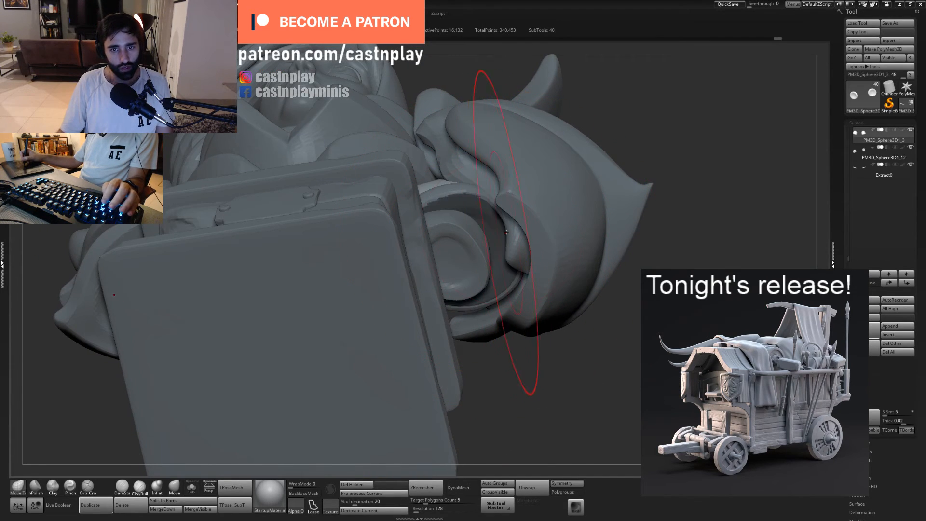
pyautogui.keyDown('ctrl'); pyautogui.click(632, 125); pyautogui.keyUp('ctrl')
pyautogui.moveTo(513, 234)
pyautogui.mouseDown()
pyautogui.moveTo(487, 252)
pyautogui.moveTo(489, 233)
pyautogui.mouseUp()
pyautogui.hotkey('ctrl', 'z')
pyautogui.hotkey('ctrl', 'z')
# - Select the extracted cuffs and adjust their outer rim under the pauldron with a resized Move brush
pyautogui.press('s')
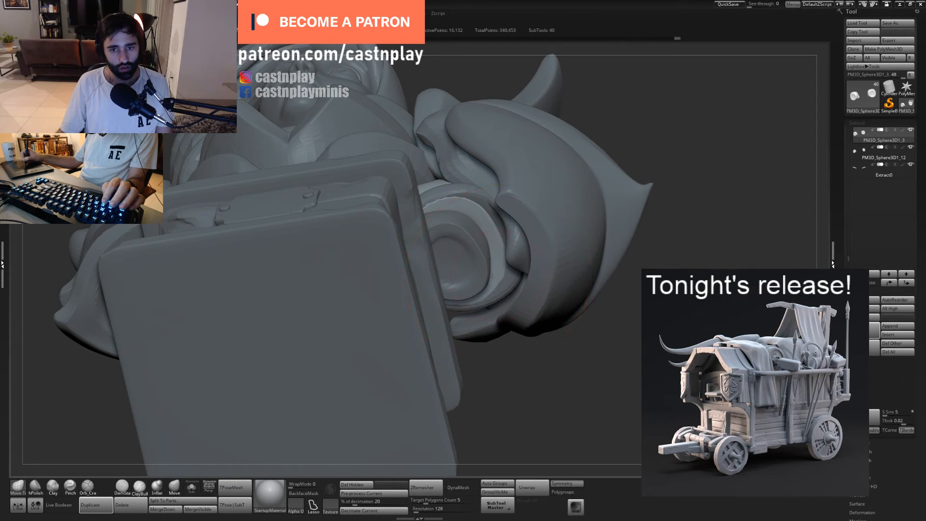
pyautogui.moveTo(497, 268); pyautogui.dragTo(506, 314, button='right')
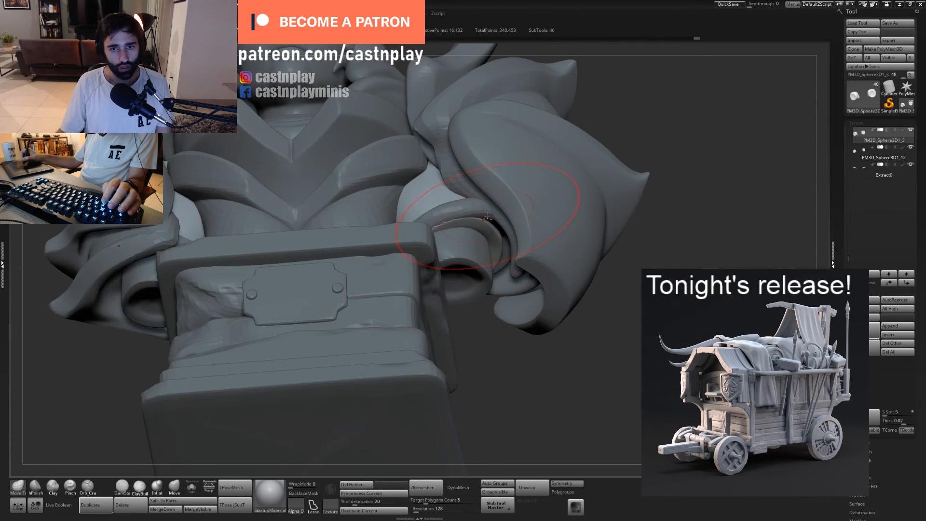
pyautogui.keyDown('alt'); pyautogui.click(488, 237); pyautogui.keyUp('alt')
pyautogui.moveTo(510, 260); pyautogui.dragTo(504, 238, button='right')
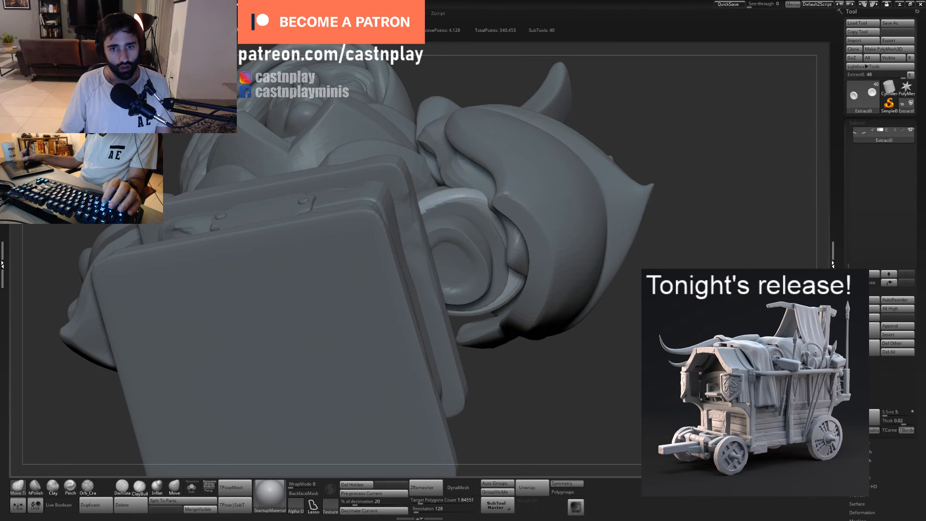
pyautogui.moveTo(518, 237); pyautogui.dragTo(505, 243)
pyautogui.press('s')
pyautogui.moveTo(497, 228); pyautogui.dragTo(487, 237, button='right')
pyautogui.keyDown('ctrl'); pyautogui.moveTo(488, 365); pyautogui.dragTo(487, 299, button='right'); pyautogui.keyUp('ctrl')
pyautogui.keyDown('ctrl'); pyautogui.moveTo(487, 217); pyautogui.dragTo(487, 255, button='right'); pyautogui.keyUp('ctrl')
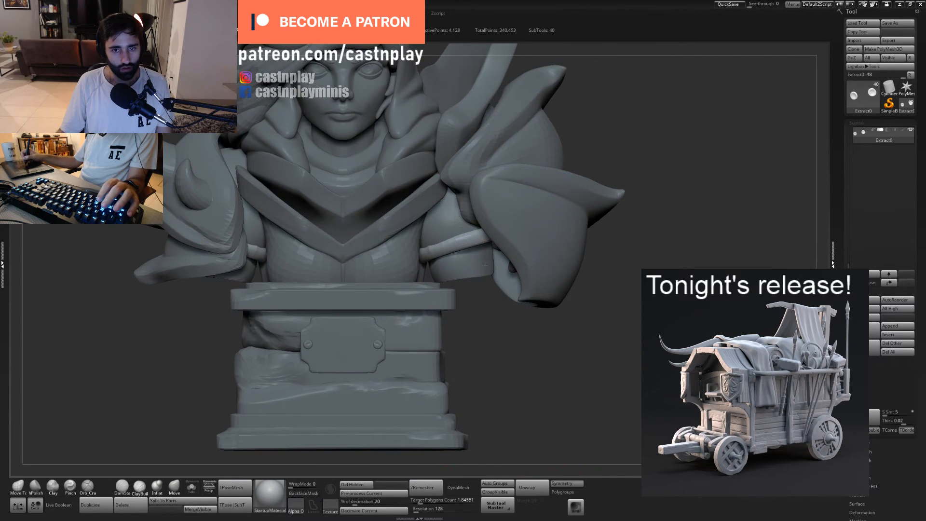
# - Nudge the duplicated inner arms inward with the gizmo and adjust their open lower ends from below
pyautogui.keyDown('alt'); pyautogui.click(484, 265); pyautogui.keyUp('alt')
pyautogui.press('w')
pyautogui.moveTo(438, 239); pyautogui.dragTo(421, 244)
pyautogui.press('q')
pyautogui.moveTo(506, 324)
pyautogui.keyDown('ctrl'); pyautogui.mouseDown(button='right')
pyautogui.moveTo(467, 304)
pyautogui.moveTo(479, 316)
pyautogui.mouseUp(button='right'); pyautogui.keyUp('ctrl')
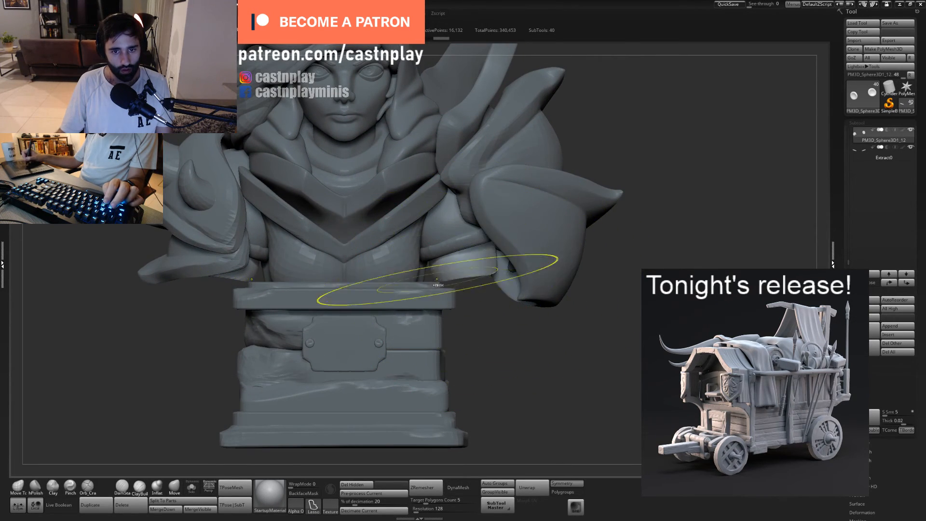
pyautogui.moveTo(428, 283)
pyautogui.keyDown('ctrl'); pyautogui.mouseDown()
pyautogui.moveTo(561, 251)
pyautogui.moveTo(548, 269)
pyautogui.mouseUp(); pyautogui.keyUp('ctrl')
pyautogui.moveTo(498, 326); pyautogui.dragTo(496, 306)
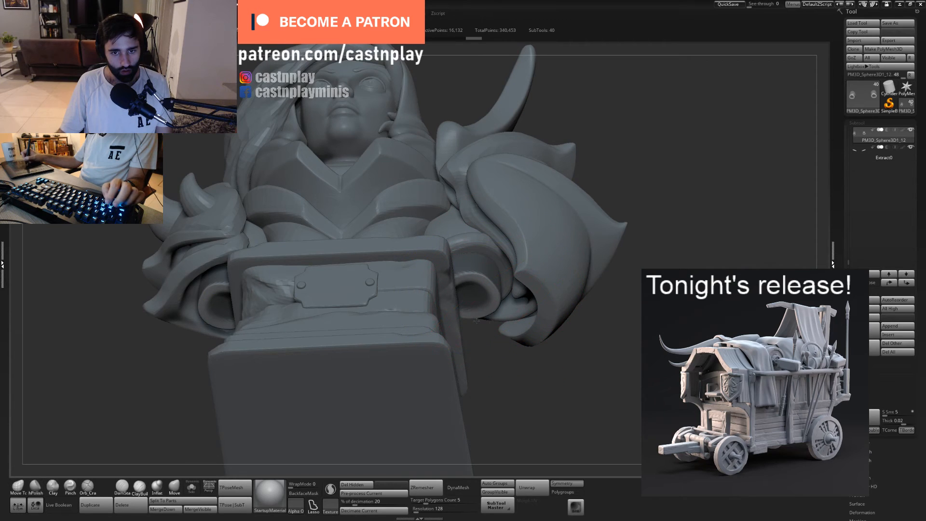
pyautogui.keyDown('ctrl'); pyautogui.moveTo(513, 380); pyautogui.dragTo(503, 362); pyautogui.keyUp('ctrl')
pyautogui.press('s')
pyautogui.moveTo(481, 296); pyautogui.dragTo(470, 295)
# - Select the lowest rough stone block of the pedestal and flatten its faces and edges all around with hPolish
pyautogui.moveTo(530, 338); pyautogui.dragTo(570, 358)
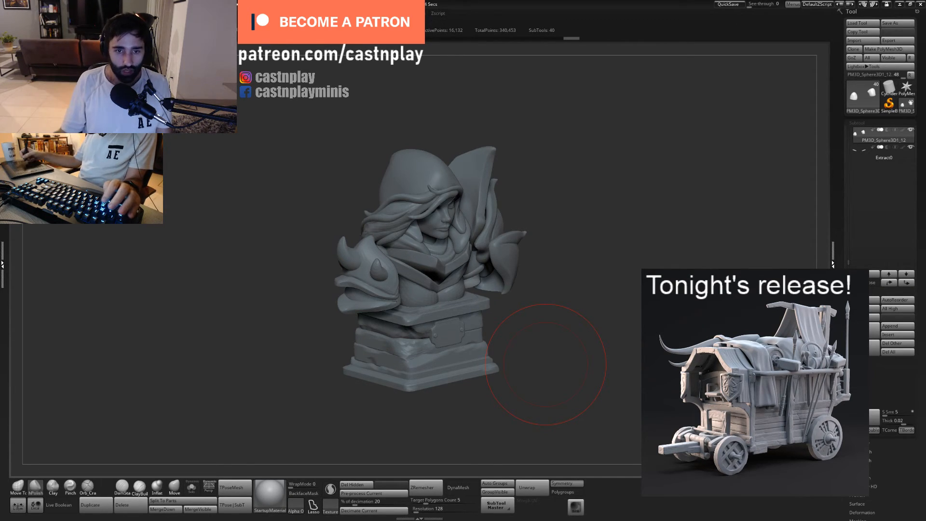
pyautogui.moveTo(540, 362); pyautogui.dragTo(500, 335)
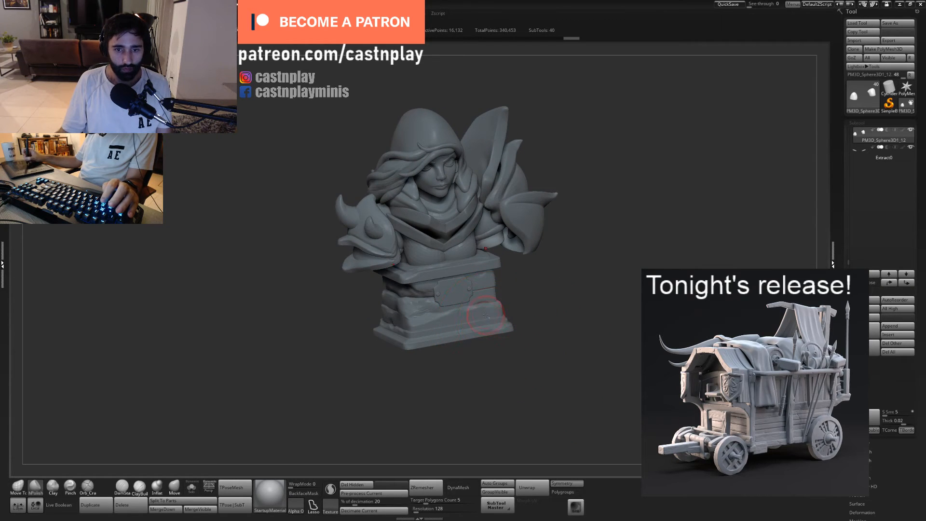
pyautogui.keyDown('alt'); pyautogui.click(486, 316); pyautogui.keyUp('alt')
pyautogui.keyDown('alt'); pyautogui.moveTo(554, 318); pyautogui.dragTo(511, 345); pyautogui.keyUp('alt')
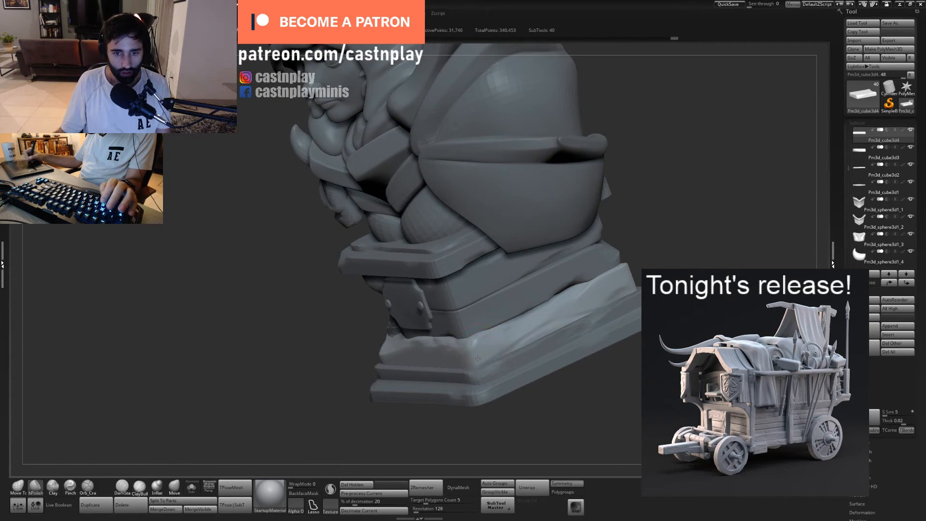
pyautogui.moveTo(658, 252); pyautogui.dragTo(554, 285)
pyautogui.moveTo(648, 270)
pyautogui.mouseDown()
pyautogui.moveTo(569, 284)
pyautogui.moveTo(581, 321)
pyautogui.mouseUp()
pyautogui.keyDown('alt'); pyautogui.moveTo(685, 290); pyautogui.dragTo(574, 357); pyautogui.keyUp('alt')
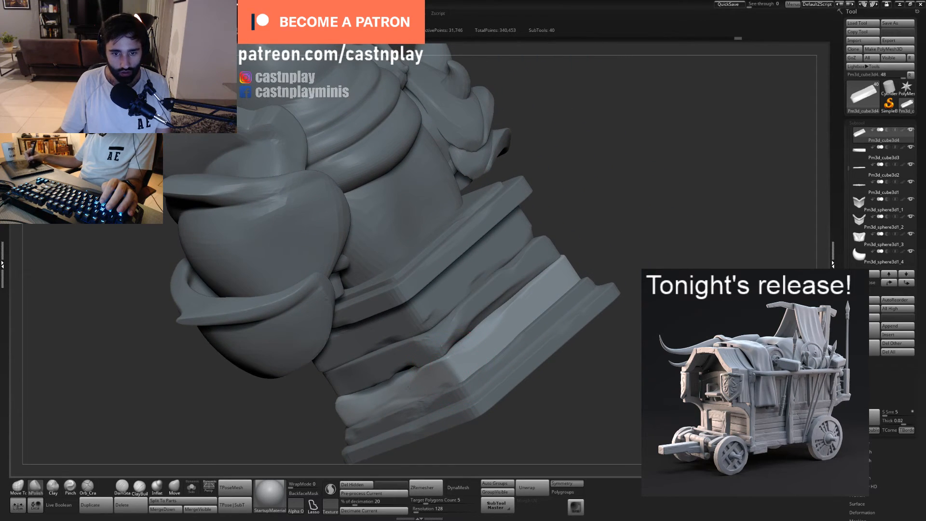
pyautogui.moveTo(408, 388); pyautogui.dragTo(448, 360)
pyautogui.moveTo(544, 285)
pyautogui.mouseDown()
pyautogui.moveTo(527, 289)
pyautogui.moveTo(548, 268)
pyautogui.mouseUp()
pyautogui.moveTo(603, 242); pyautogui.dragTo(492, 294)
pyautogui.moveTo(510, 337); pyautogui.dragTo(500, 336)
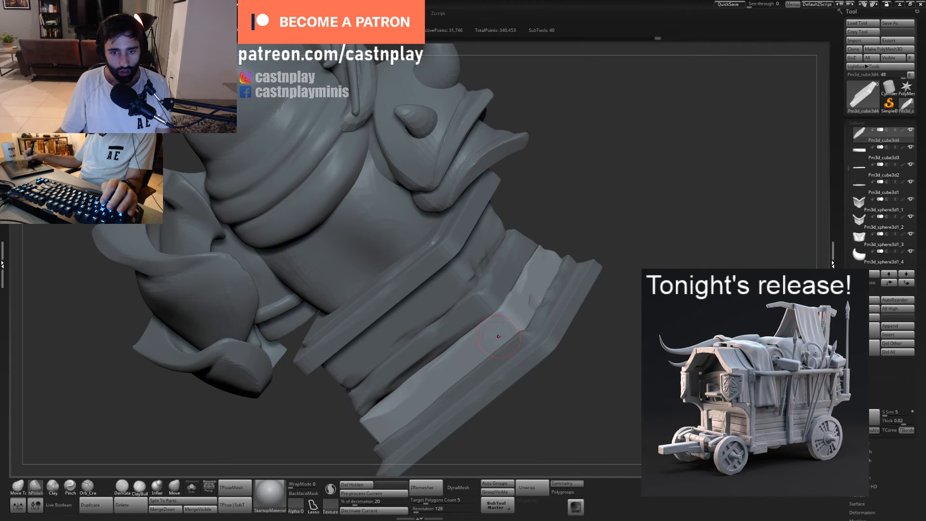
pyautogui.moveTo(613, 244); pyautogui.dragTo(520, 326)
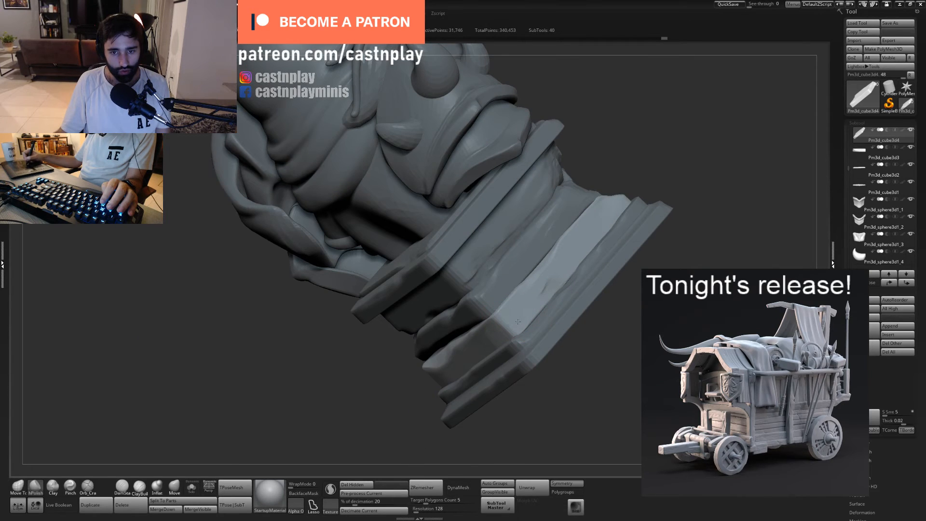
# - Carve fine cracks along the side face of the lowest stone block with the Orb_Cracks brush
pyautogui.moveTo(612, 289); pyautogui.dragTo(561, 379)
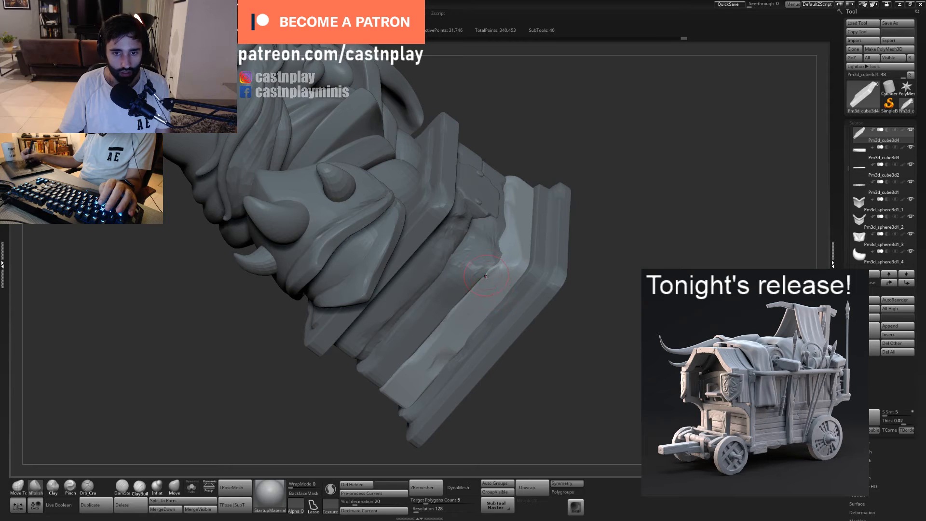
pyautogui.press('5')
pyautogui.press('s')
pyautogui.click(466, 304)
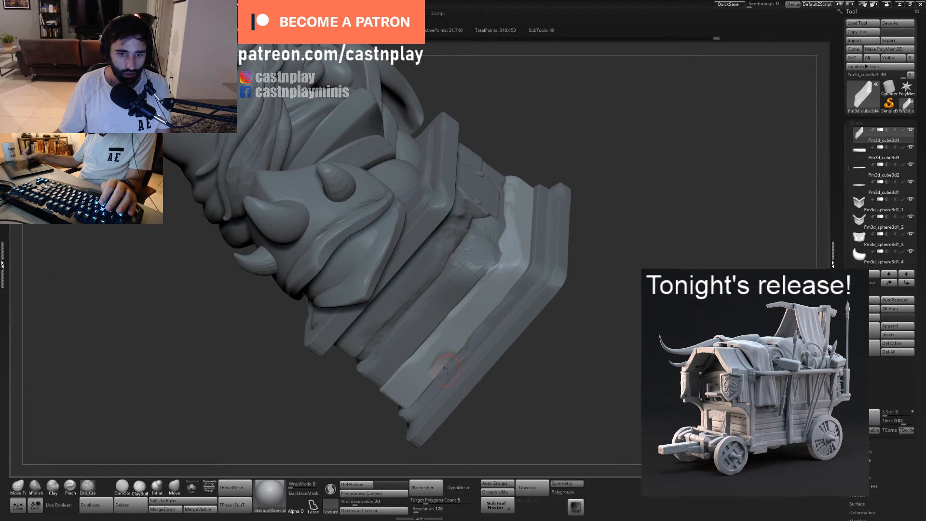
pyautogui.moveTo(476, 336); pyautogui.dragTo(475, 329)
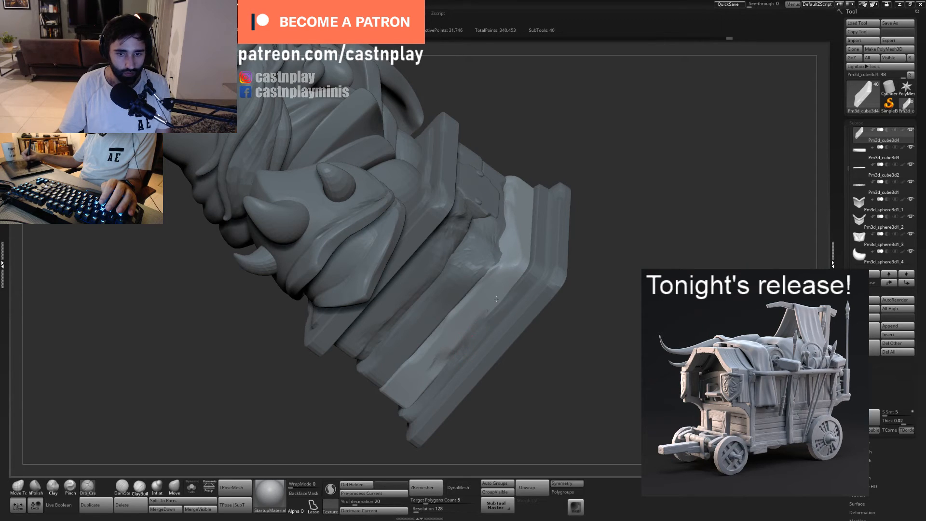
pyautogui.moveTo(496, 299); pyautogui.dragTo(470, 336)
pyautogui.moveTo(514, 281); pyautogui.dragTo(502, 296)
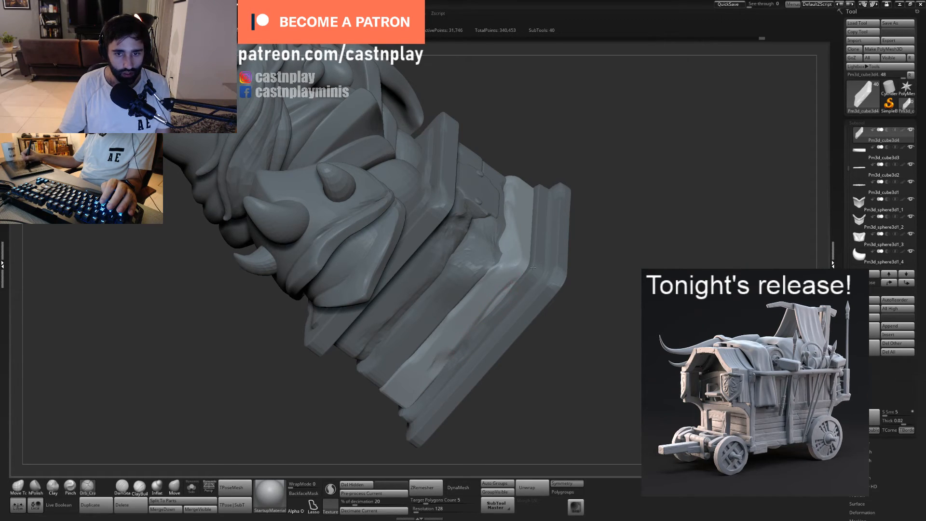
# - Select the narrow ledge above the pedestal's bottom slab and flatten its side edge with hPolish
pyautogui.keyDown('alt'); pyautogui.click(519, 286); pyautogui.keyUp('alt')
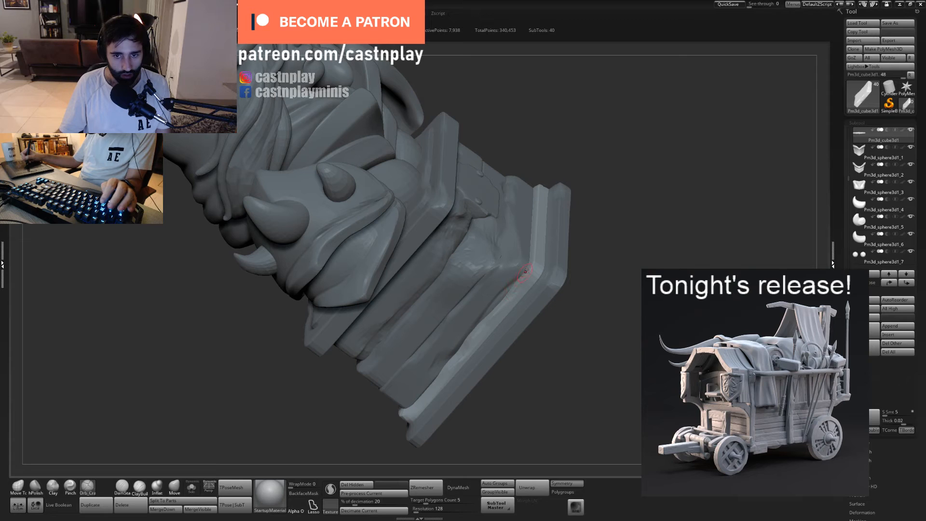
pyautogui.press('2')
pyautogui.moveTo(521, 284); pyautogui.dragTo(510, 304)
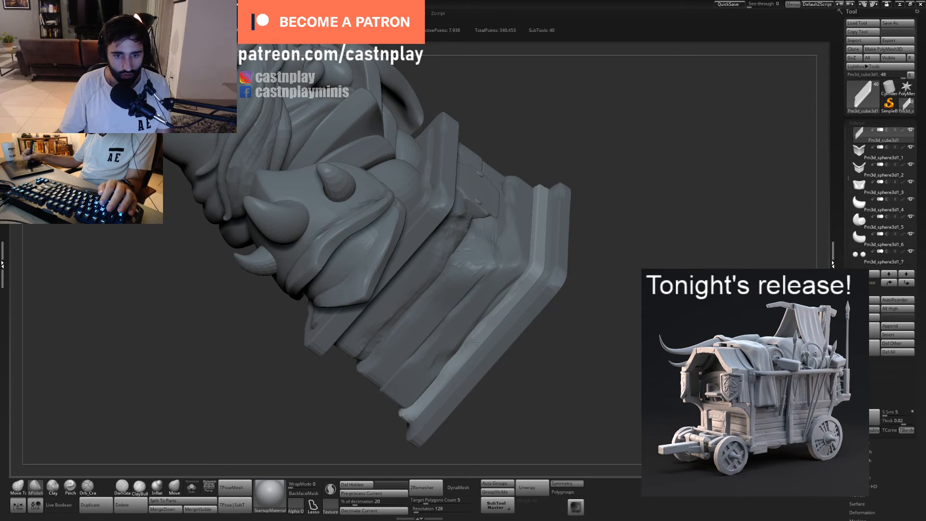
# - Roughen the side of the narrow pedestal ledge with ClayBuildup strokes
pyautogui.click(140, 487)
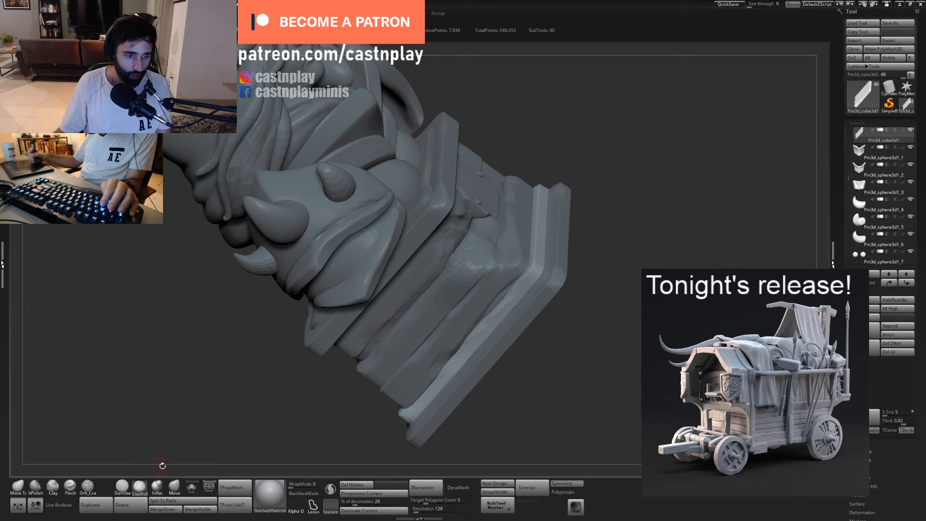
pyautogui.moveTo(558, 382)
pyautogui.mouseDown()
pyautogui.moveTo(566, 362)
pyautogui.moveTo(437, 350)
pyautogui.mouseUp()
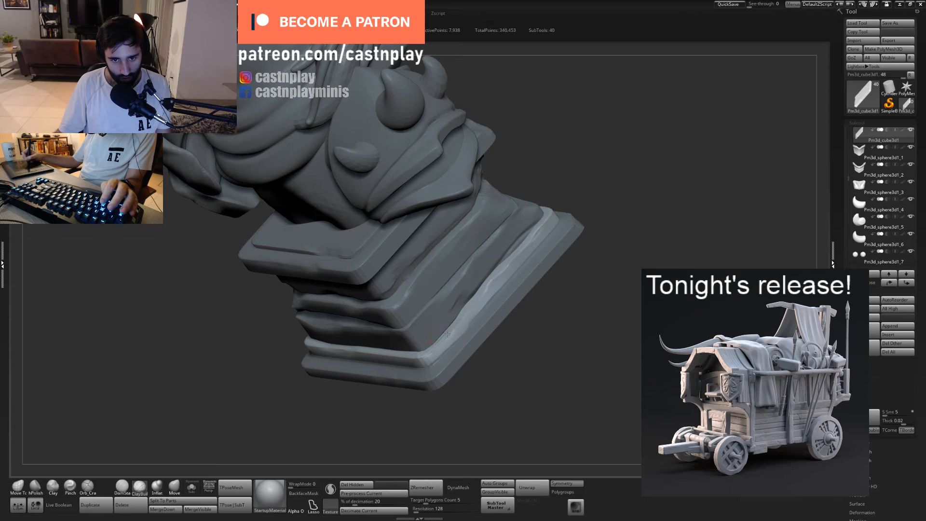
pyautogui.moveTo(482, 308)
pyautogui.mouseDown()
pyautogui.moveTo(515, 266)
pyautogui.moveTo(507, 269)
pyautogui.mouseUp()
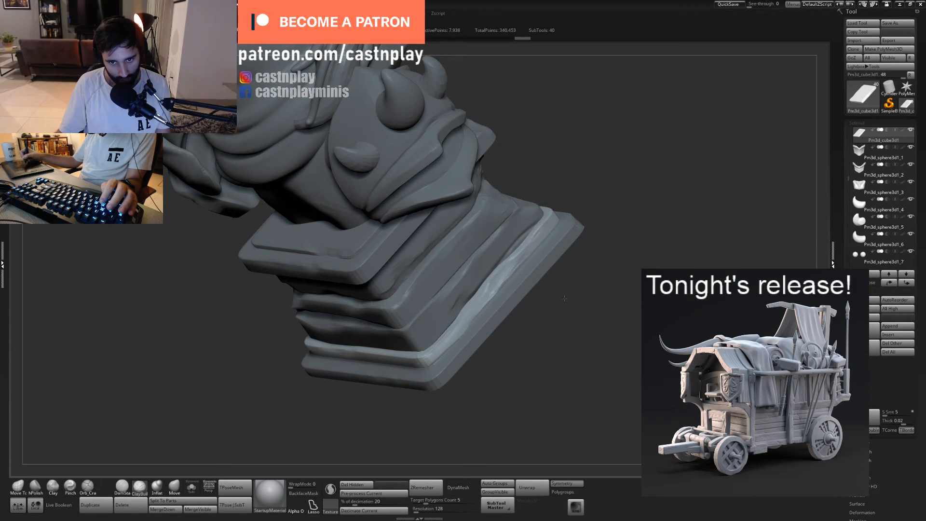
# - Subdivide the narrow pedestal ledge to give it a denser mesh for detailing
pyautogui.moveTo(564, 298); pyautogui.dragTo(521, 339)
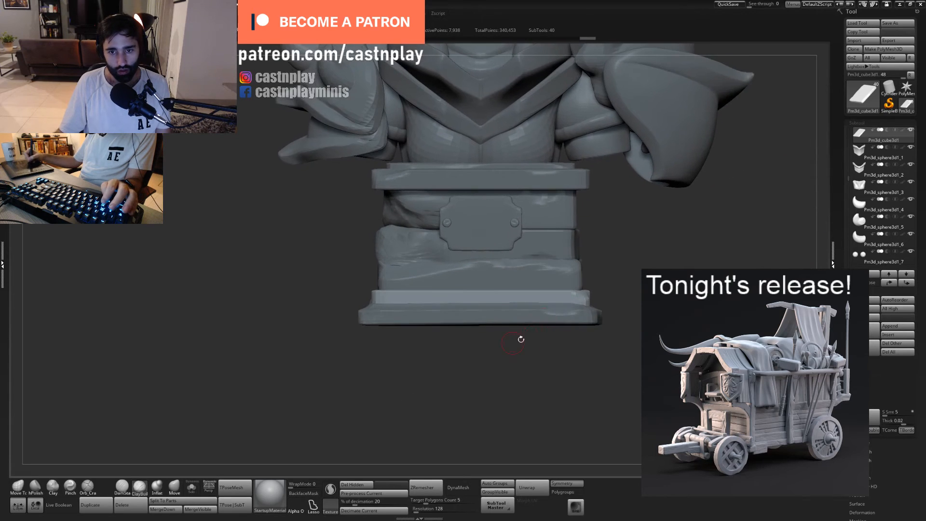
pyautogui.moveTo(556, 300); pyautogui.dragTo(493, 327)
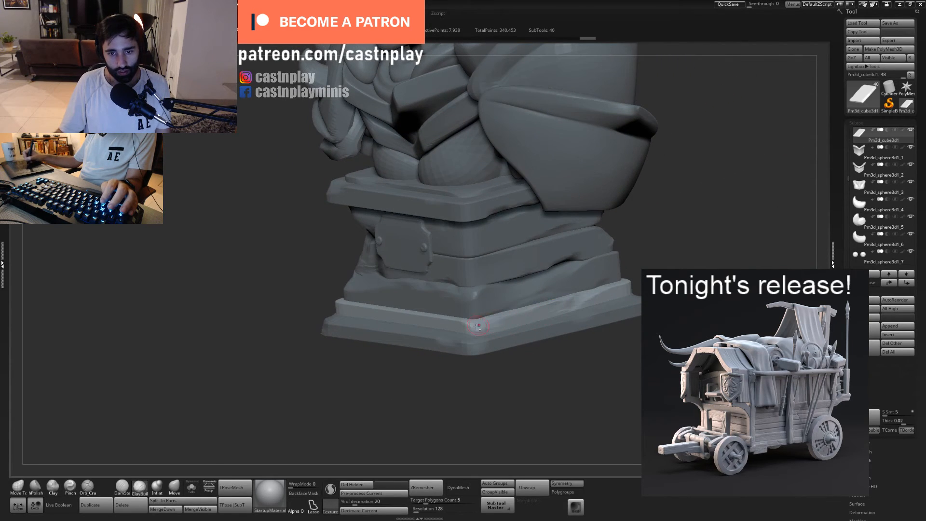
pyautogui.hotkey('ctrl', 'shift', 'z')
pyautogui.hotkey('ctrl', 'shift', 'z')
pyautogui.hotkey('ctrl', 'shift', 'z')
pyautogui.hotkey('ctrl', 'shift', 'z')
pyautogui.hotkey('ctrl', 'shift', 'z')
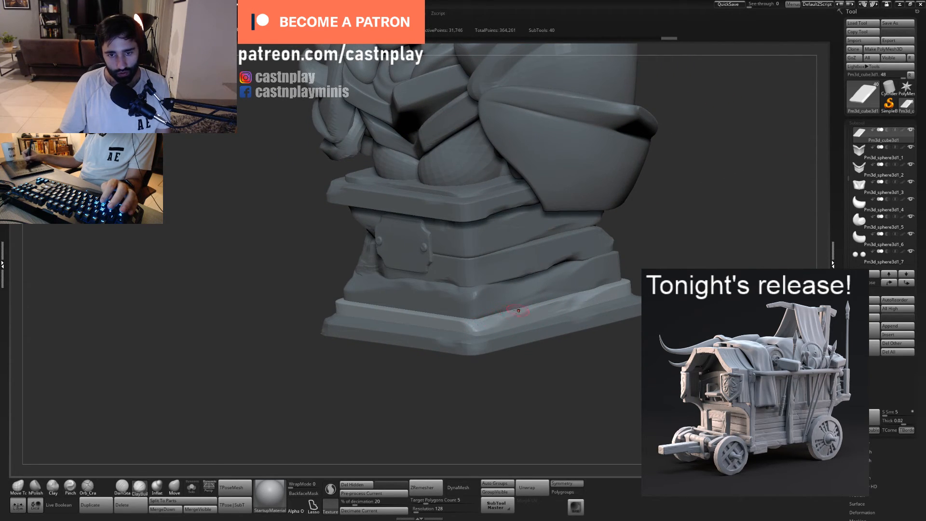
pyautogui.hotkey('ctrl', 'shift', 'z')
pyautogui.hotkey('ctrl', 'shift', 'z')
pyautogui.hotkey('ctrl', 'shift', 'z')
pyautogui.hotkey('ctrl', 'shift', 'z')
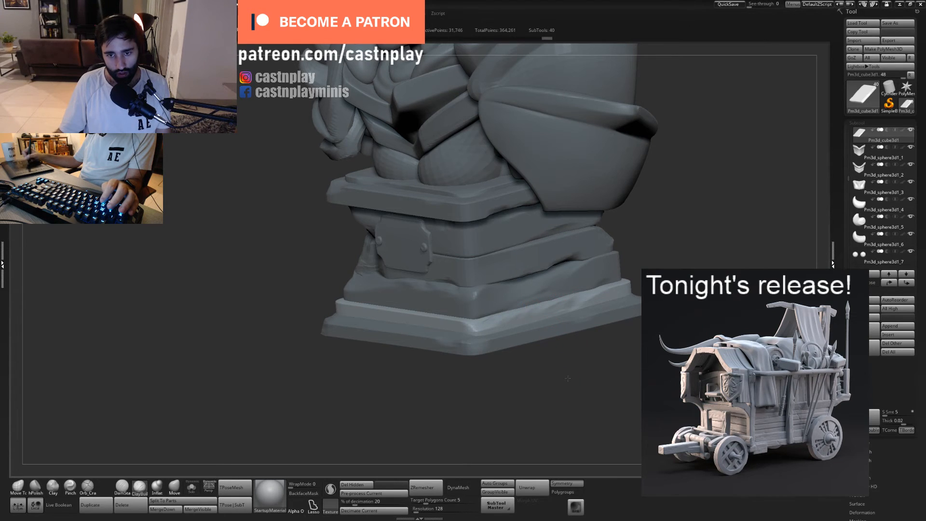
# - Sculpt worn stone texture along the front of the narrow pedestal ledge with a resized ClayBuildup brush
pyautogui.moveTo(569, 368)
pyautogui.mouseDown()
pyautogui.moveTo(601, 424)
pyautogui.moveTo(574, 374)
pyautogui.moveTo(528, 337)
pyautogui.moveTo(598, 318)
pyautogui.moveTo(572, 304)
pyautogui.mouseUp()
pyautogui.press('s')
pyautogui.click(558, 309)
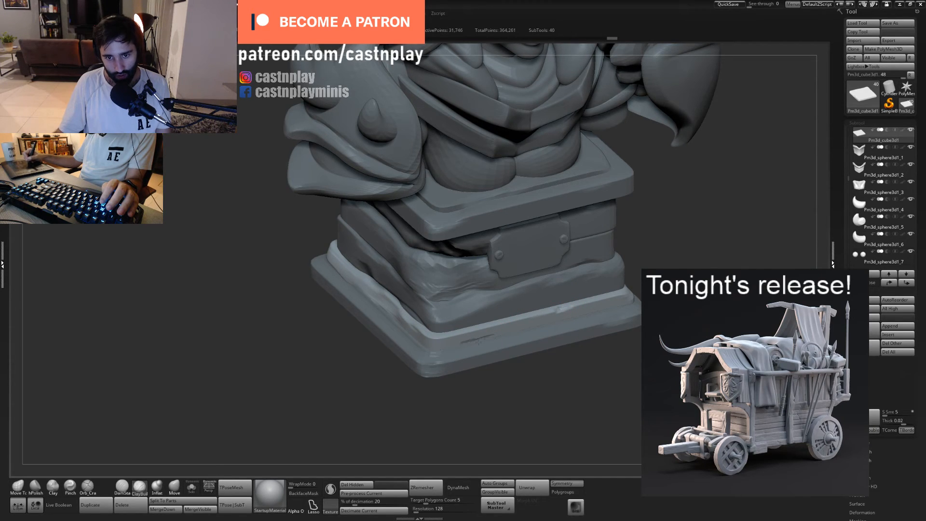
pyautogui.moveTo(478, 341); pyautogui.dragTo(457, 347)
pyautogui.moveTo(551, 317)
pyautogui.mouseDown()
pyautogui.moveTo(603, 304)
pyautogui.moveTo(558, 319)
pyautogui.moveTo(474, 327)
pyautogui.mouseUp()
pyautogui.moveTo(526, 313); pyautogui.dragTo(542, 316)
pyautogui.keyDown('alt'); pyautogui.moveTo(542, 386); pyautogui.dragTo(420, 362); pyautogui.keyUp('alt')
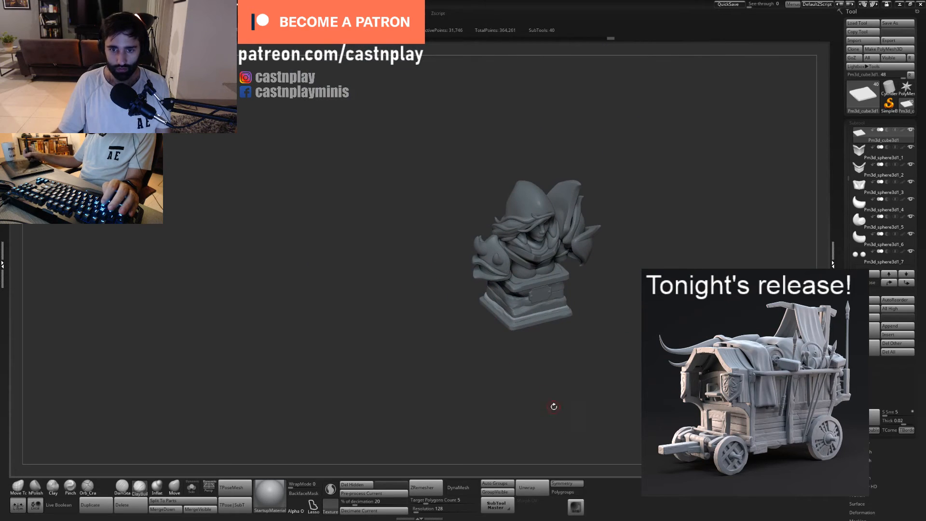
# - Add long ClayBuildup strokes along the back of the narrow pedestal ledge to give it a chipped stone surface
pyautogui.moveTo(554, 407)
pyautogui.mouseDown()
pyautogui.moveTo(539, 413)
pyautogui.moveTo(555, 442)
pyautogui.moveTo(496, 326)
pyautogui.moveTo(571, 376)
pyautogui.moveTo(573, 389)
pyautogui.mouseUp()
pyautogui.moveTo(471, 277); pyautogui.dragTo(382, 320)
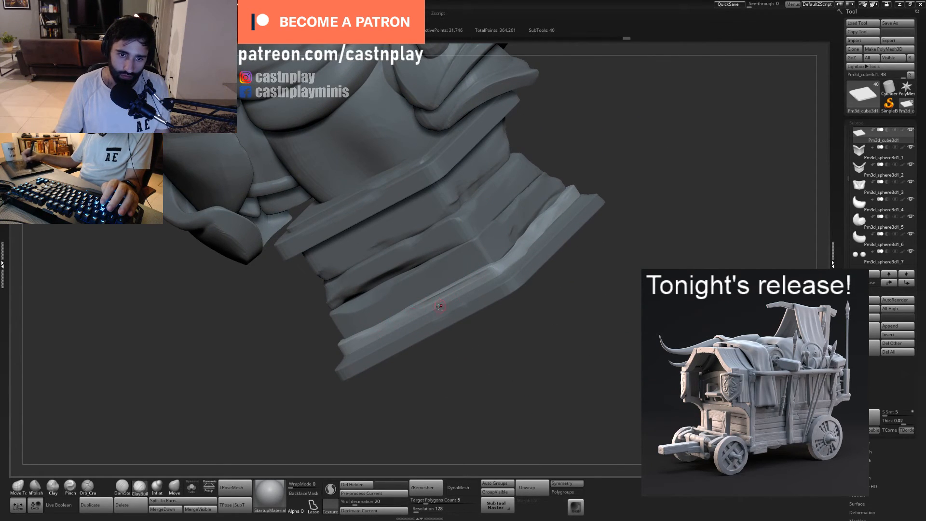
pyautogui.moveTo(440, 306); pyautogui.dragTo(420, 311)
pyautogui.moveTo(364, 339); pyautogui.dragTo(485, 279)
pyautogui.moveTo(401, 372); pyautogui.dragTo(422, 378)
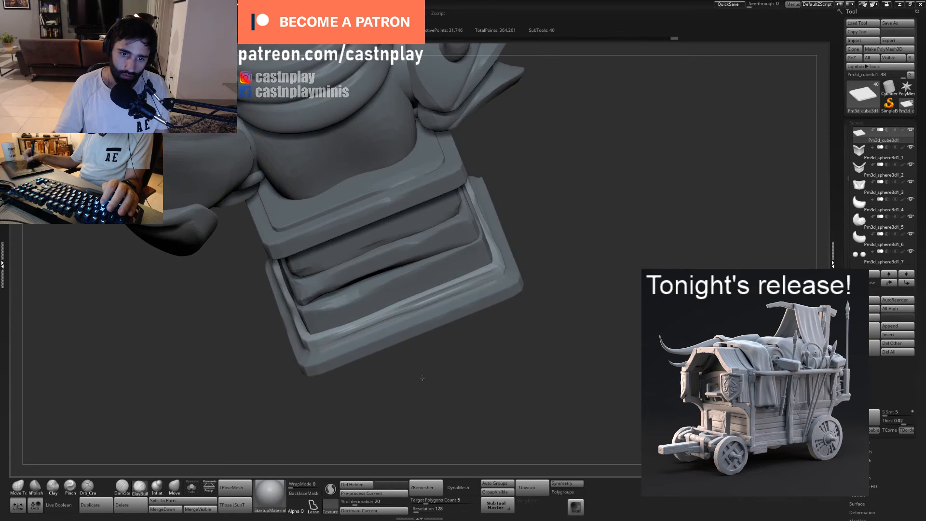
pyautogui.moveTo(443, 290); pyautogui.dragTo(433, 291)
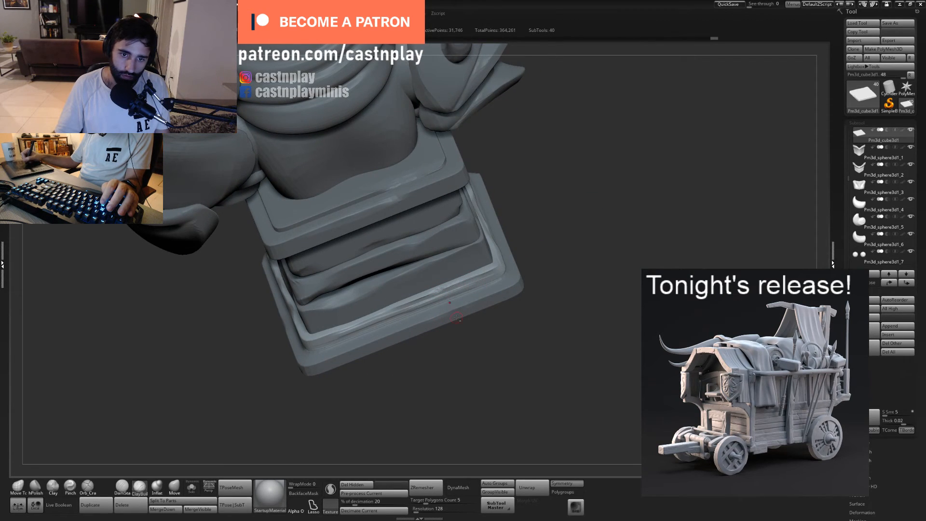
pyautogui.keyDown('alt'); pyautogui.moveTo(342, 318); pyautogui.dragTo(464, 274, button='right'); pyautogui.keyUp('alt')
# - Select the lowest stone block and build up rough diagonal stone texture across its back face with ClayBuildup
pyautogui.keyDown('alt'); pyautogui.click(465, 271); pyautogui.keyUp('alt')
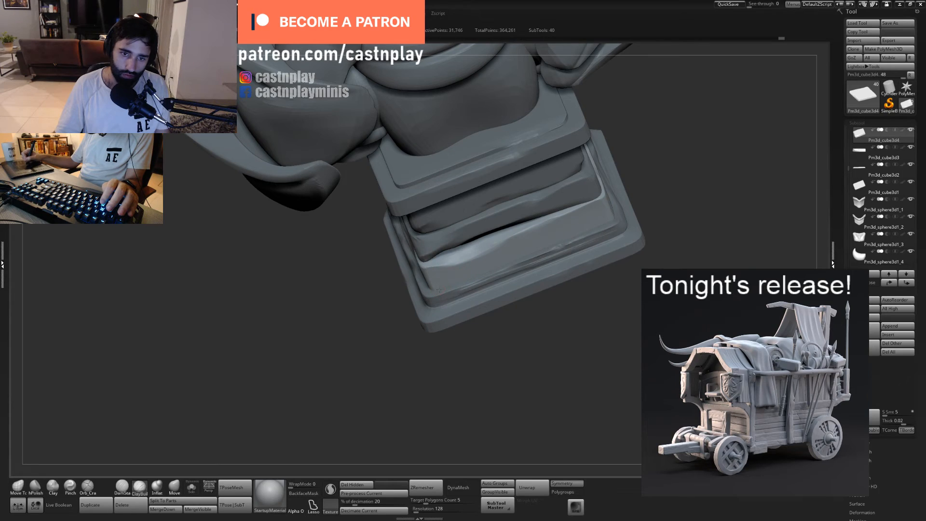
pyautogui.moveTo(523, 254); pyautogui.dragTo(475, 271)
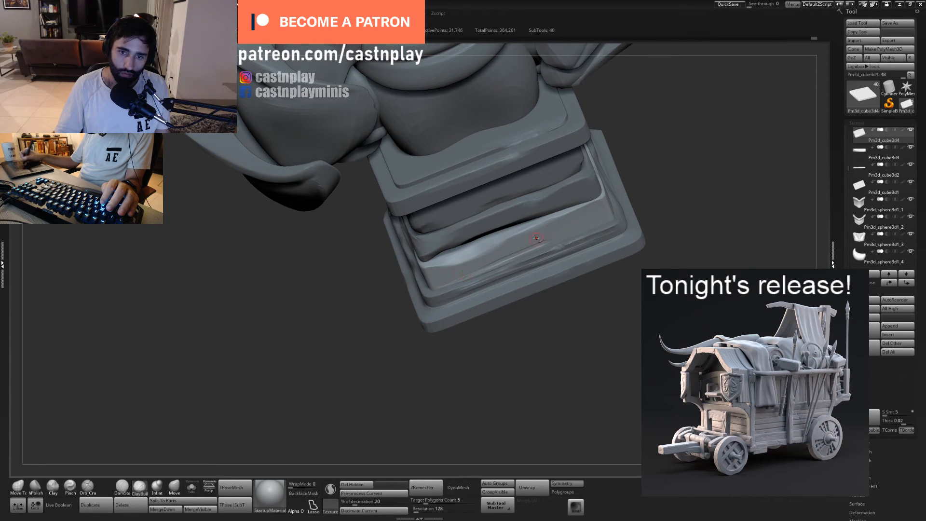
pyautogui.moveTo(540, 225); pyautogui.dragTo(556, 217)
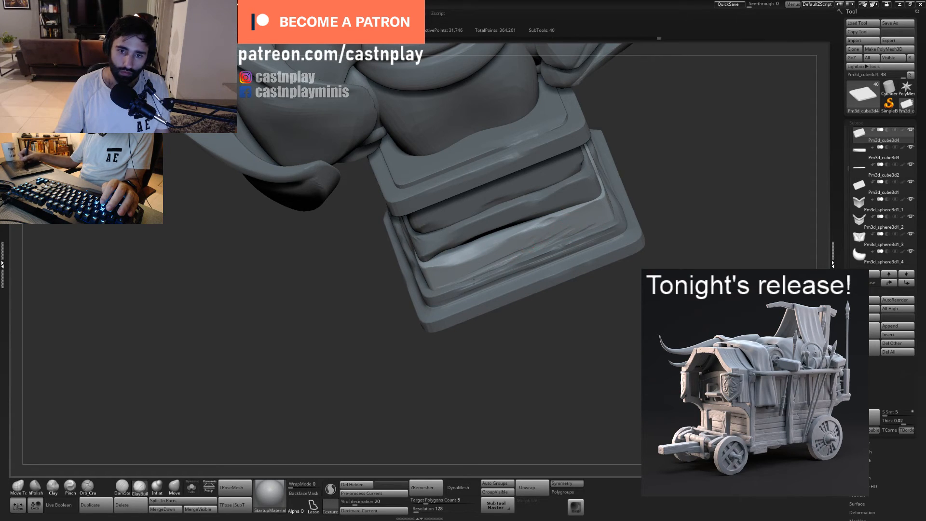
pyautogui.moveTo(549, 298)
pyautogui.mouseDown()
pyautogui.moveTo(461, 312)
pyautogui.moveTo(521, 320)
pyautogui.moveTo(580, 298)
pyautogui.moveTo(576, 225)
pyautogui.mouseUp()
pyautogui.moveTo(502, 254)
pyautogui.mouseDown()
pyautogui.moveTo(429, 253)
pyautogui.moveTo(517, 241)
pyautogui.mouseUp()
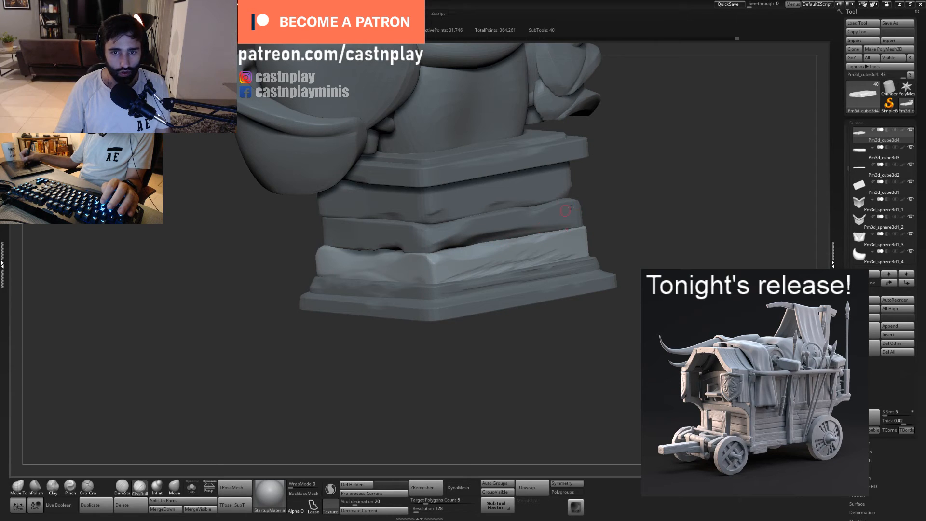
# - Build up rough stone texture with ClayBuildup around the upper edge and back corner of the lowest stone block
pyautogui.moveTo(540, 219); pyautogui.dragTo(521, 242, button='right')
pyautogui.moveTo(521, 242); pyautogui.dragTo(508, 245)
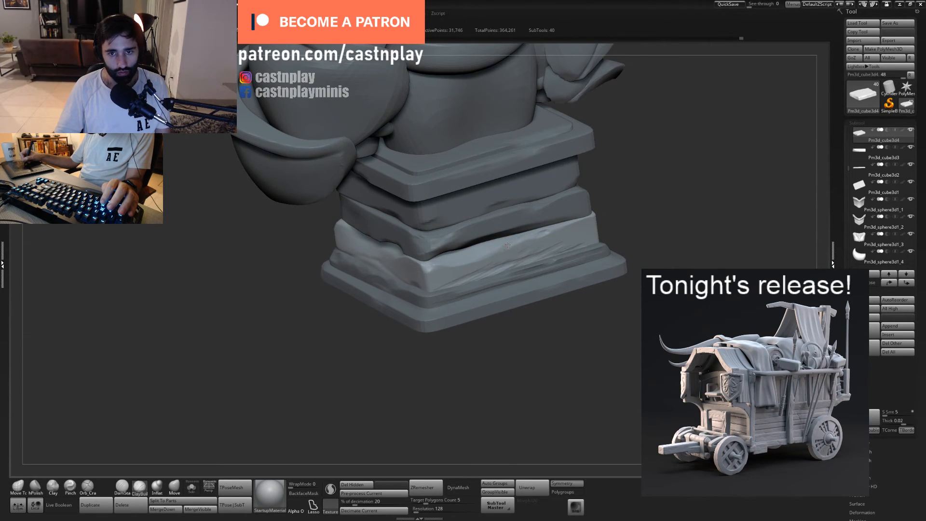
pyautogui.moveTo(524, 239); pyautogui.dragTo(516, 246, button='right')
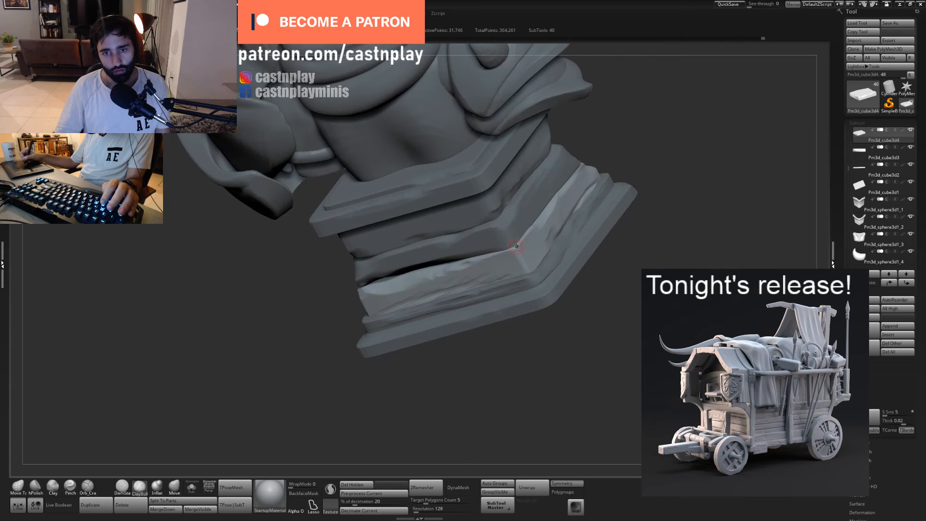
pyautogui.keyDown('alt'); pyautogui.click(517, 243); pyautogui.keyUp('alt')
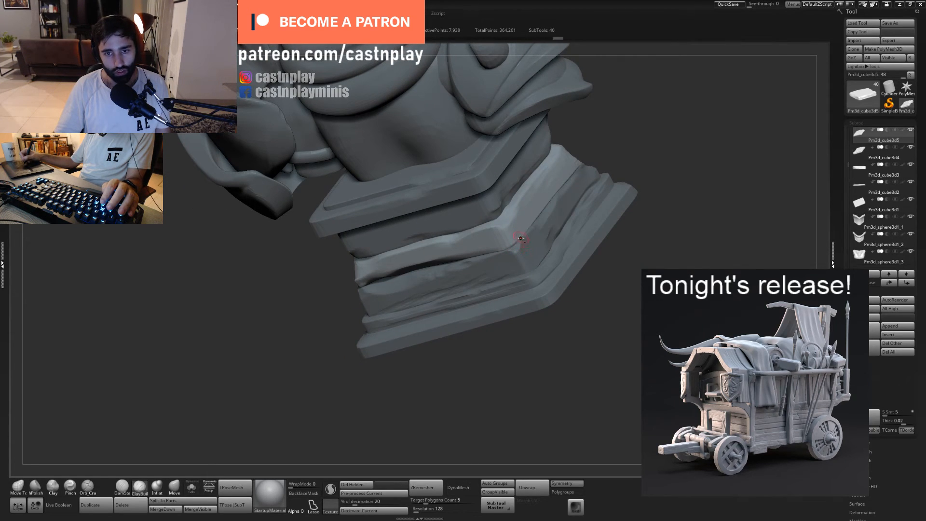
pyautogui.keyDown('alt'); pyautogui.click(521, 249); pyautogui.keyUp('alt')
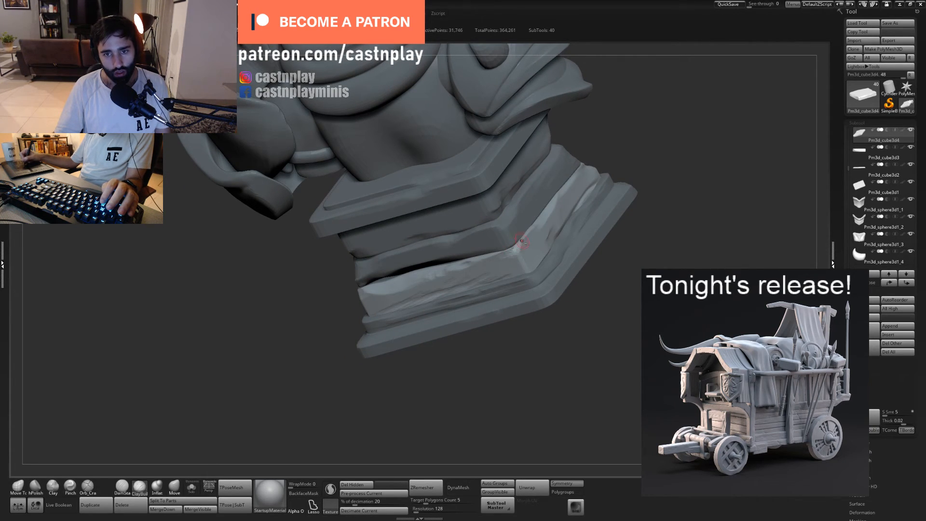
# - Select the middle stone block, subdivide it and add ClayBuildup strokes near its back corner
pyautogui.moveTo(597, 299)
pyautogui.keyDown('ctrl'); pyautogui.mouseDown(button='right')
pyautogui.moveTo(552, 258)
pyautogui.moveTo(599, 289)
pyautogui.mouseUp(button='right'); pyautogui.keyUp('ctrl')
pyautogui.keyDown('alt'); pyautogui.click(485, 240); pyautogui.keyUp('alt')
pyautogui.moveTo(594, 149); pyautogui.dragTo(536, 162)
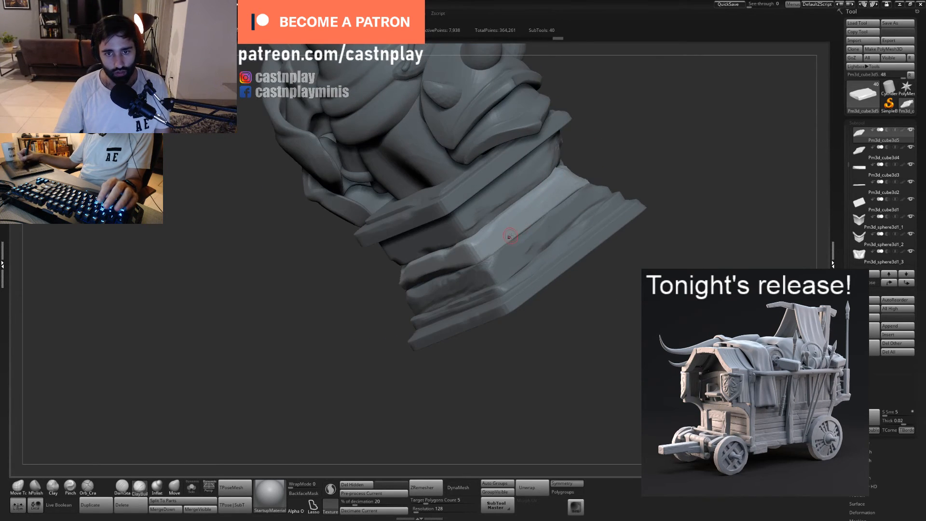
pyautogui.hotkey('ctrl', 'd')
pyautogui.moveTo(527, 234); pyautogui.dragTo(538, 233)
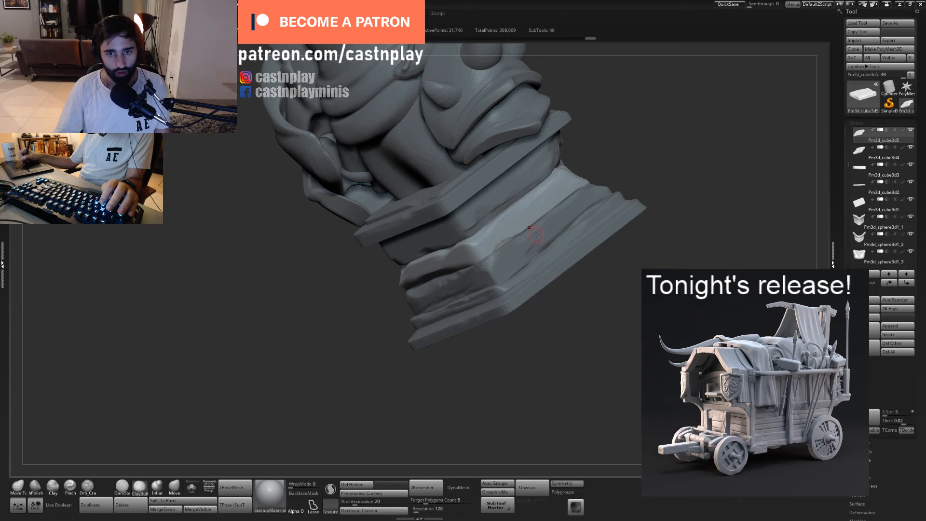
pyautogui.moveTo(604, 172); pyautogui.dragTo(625, 145)
pyautogui.moveTo(459, 265); pyautogui.dragTo(483, 260)
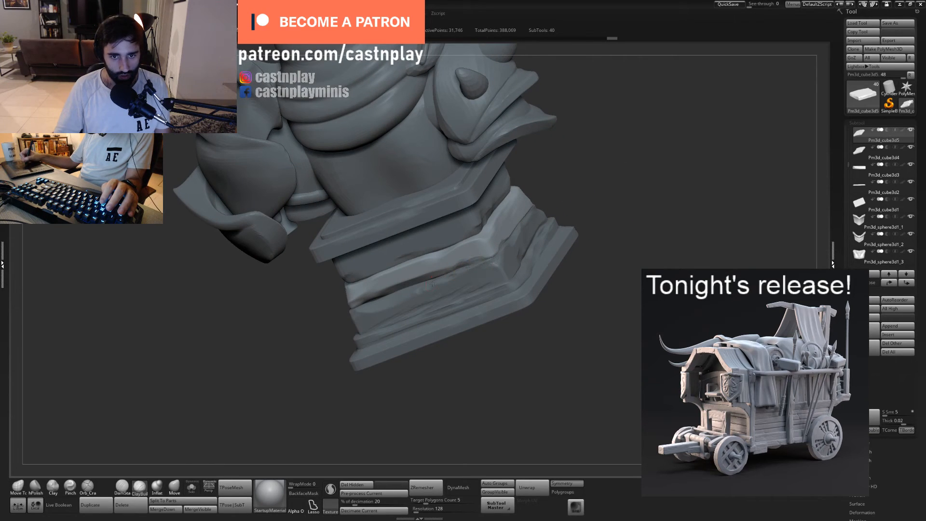
# - Roughen the middle stone block's edge along the back of the pedestal with ClayBuildup strokes
pyautogui.moveTo(585, 213); pyautogui.dragTo(611, 189)
pyautogui.moveTo(441, 252); pyautogui.dragTo(479, 235)
pyautogui.moveTo(421, 265); pyautogui.dragTo(434, 253)
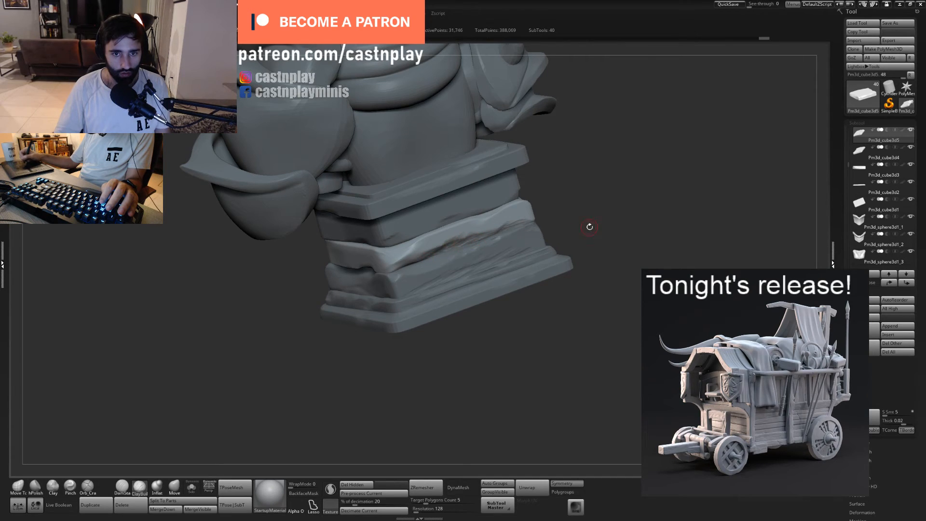
pyautogui.keyDown('alt'); pyautogui.moveTo(589, 227); pyautogui.dragTo(542, 183); pyautogui.keyUp('alt')
pyautogui.moveTo(536, 256)
pyautogui.mouseDown()
pyautogui.moveTo(534, 237)
pyautogui.moveTo(574, 195)
pyautogui.moveTo(542, 201)
pyautogui.moveTo(569, 236)
pyautogui.mouseUp()
# - Adjust the upper outline of the middle stone block with a resized Move Topological brush, undoing an unwanted stroke
pyautogui.press('1')
pyautogui.press('s')
pyautogui.moveTo(466, 177)
pyautogui.mouseDown()
pyautogui.moveTo(470, 187)
pyautogui.moveTo(454, 196)
pyautogui.mouseUp()
pyautogui.moveTo(494, 165)
pyautogui.mouseDown()
pyautogui.moveTo(500, 172)
pyautogui.moveTo(466, 194)
pyautogui.moveTo(481, 182)
pyautogui.mouseUp()
pyautogui.hotkey('ctrl', 'z')
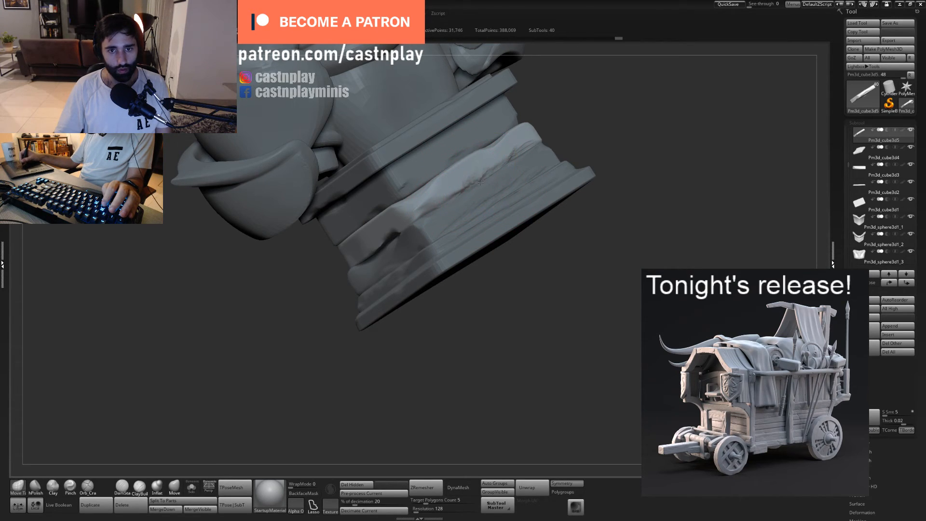
pyautogui.moveTo(520, 150); pyautogui.dragTo(527, 155)
# - Return to a resized ClayBuildup brush and build up uneven stone on the middle block's back corner and upper edge
pyautogui.moveTo(526, 289)
pyautogui.keyDown('alt'); pyautogui.mouseDown()
pyautogui.moveTo(535, 302)
pyautogui.moveTo(420, 333)
pyautogui.moveTo(433, 325)
pyautogui.moveTo(475, 337)
pyautogui.moveTo(482, 381)
pyautogui.mouseUp(); pyautogui.keyUp('alt')
pyautogui.click(140, 488)
pyautogui.press('s')
pyautogui.moveTo(424, 195)
pyautogui.mouseDown()
pyautogui.moveTo(415, 195)
pyautogui.moveTo(441, 207)
pyautogui.mouseUp()
pyautogui.press('s')
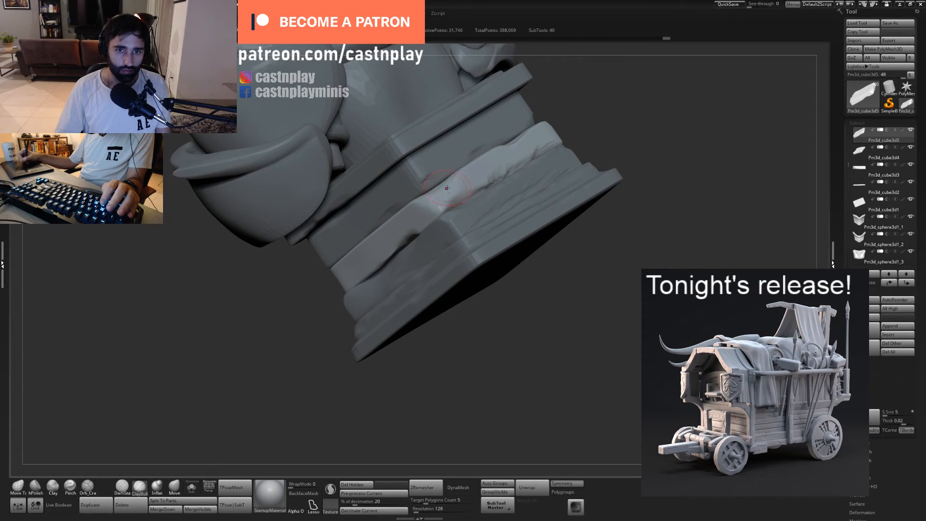
pyautogui.moveTo(598, 110); pyautogui.dragTo(590, 145)
pyautogui.moveTo(455, 175); pyautogui.dragTo(464, 170)
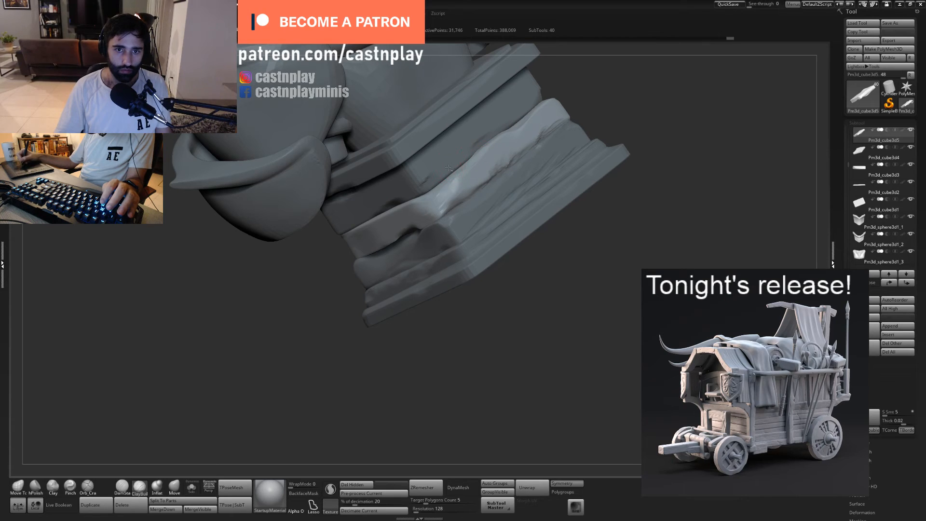
# - Select the upper stone block, subdivide it and sculpt long ClayBuildup strokes across its back face
pyautogui.keyDown('alt'); pyautogui.click(457, 168); pyautogui.keyUp('alt')
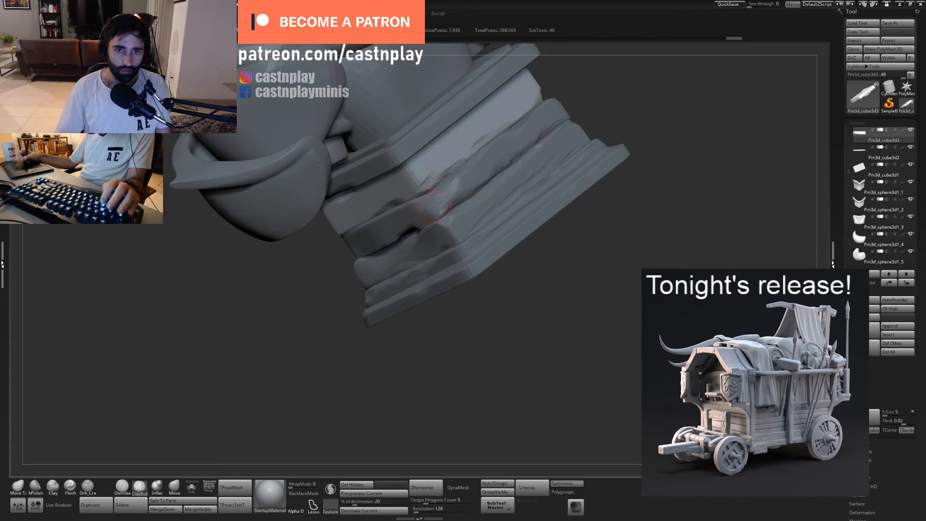
pyautogui.hotkey('ctrl', 'd')
pyautogui.moveTo(594, 123); pyautogui.dragTo(460, 183)
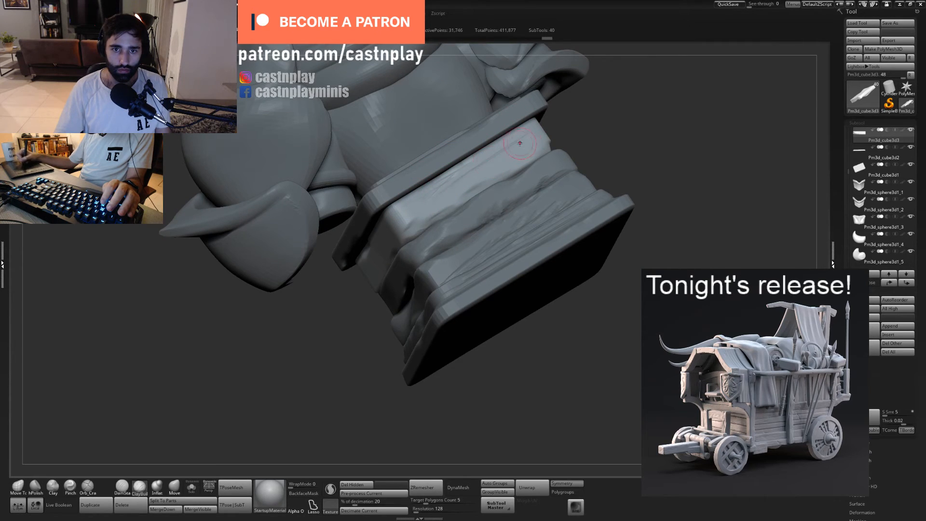
pyautogui.moveTo(519, 143); pyautogui.dragTo(424, 195)
pyautogui.moveTo(514, 163); pyautogui.dragTo(530, 166)
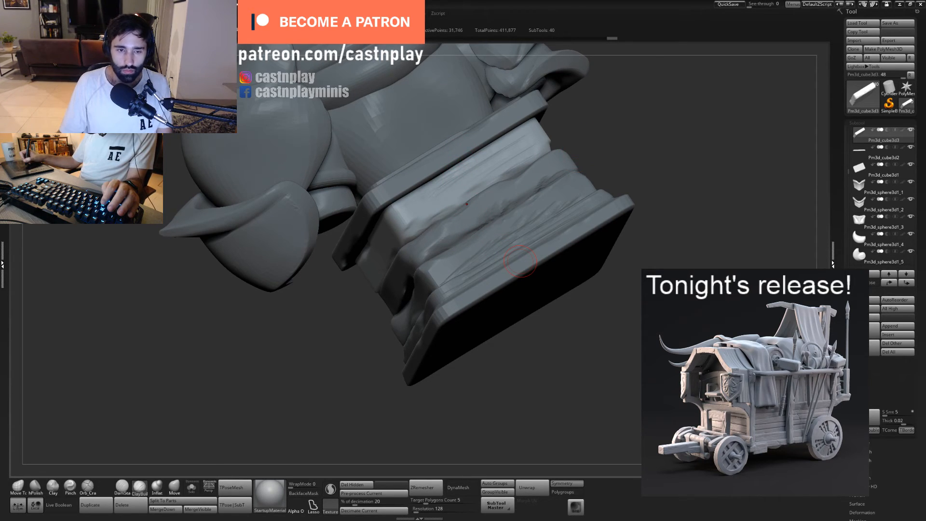
# - Reselect the middle stone block and roughen its upper and lower edges along the pedestal's side with ClayBuildup
pyautogui.moveTo(578, 368)
pyautogui.mouseDown()
pyautogui.moveTo(585, 378)
pyautogui.moveTo(585, 351)
pyautogui.moveTo(492, 201)
pyautogui.mouseUp()
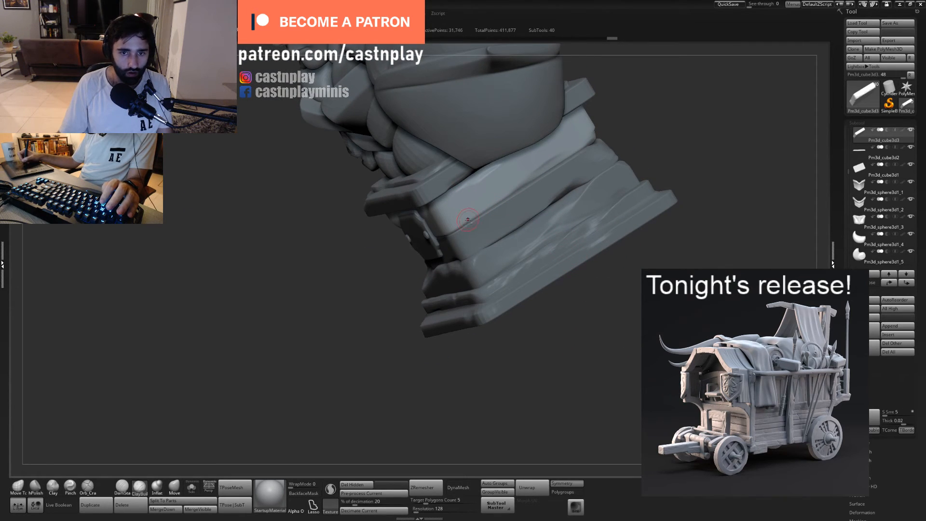
pyautogui.keyDown('alt'); pyautogui.click(492, 226); pyautogui.keyUp('alt')
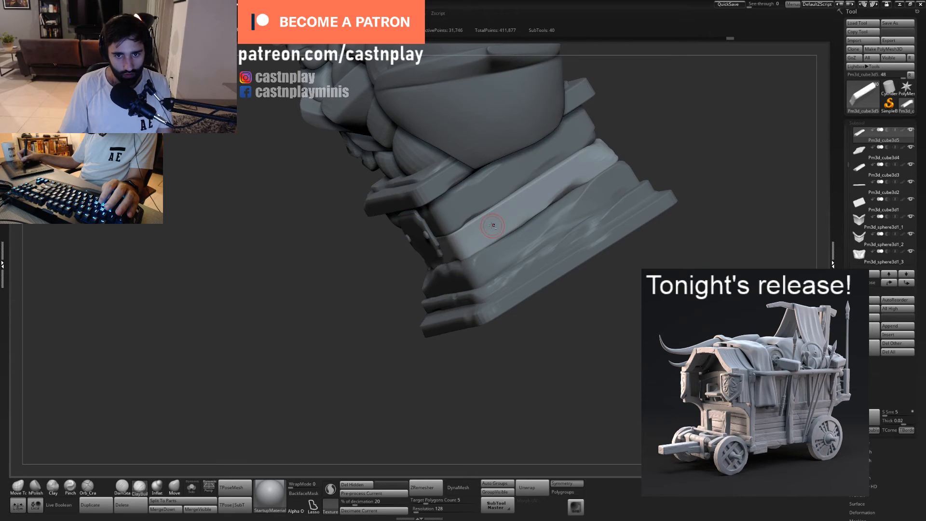
pyautogui.moveTo(493, 212); pyautogui.dragTo(515, 195)
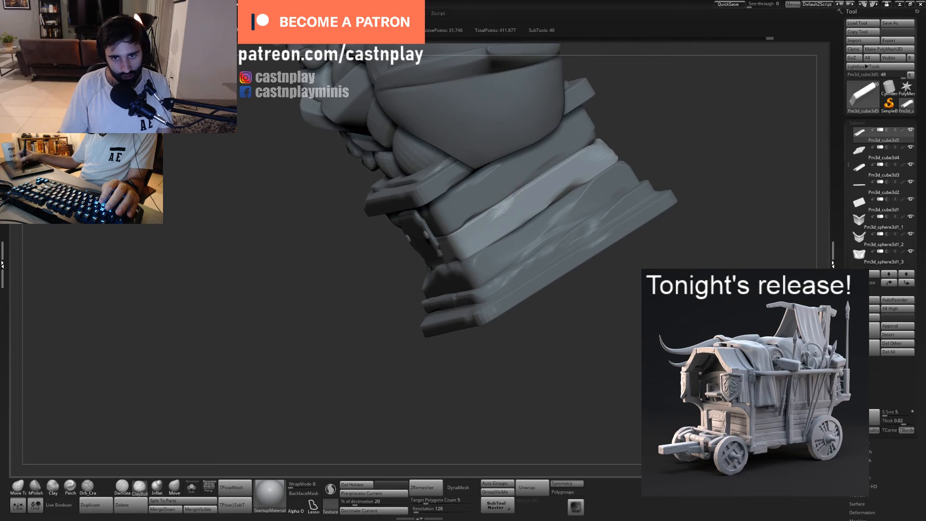
pyautogui.moveTo(521, 328); pyautogui.dragTo(619, 387)
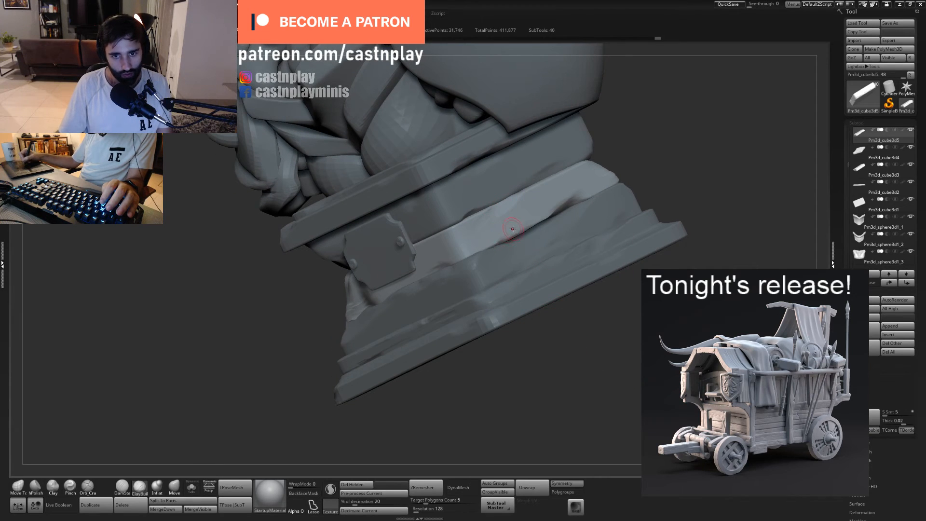
pyautogui.moveTo(513, 229); pyautogui.dragTo(503, 240)
pyautogui.moveTo(519, 228)
pyautogui.mouseDown()
pyautogui.moveTo(506, 239)
pyautogui.moveTo(525, 229)
pyautogui.mouseUp()
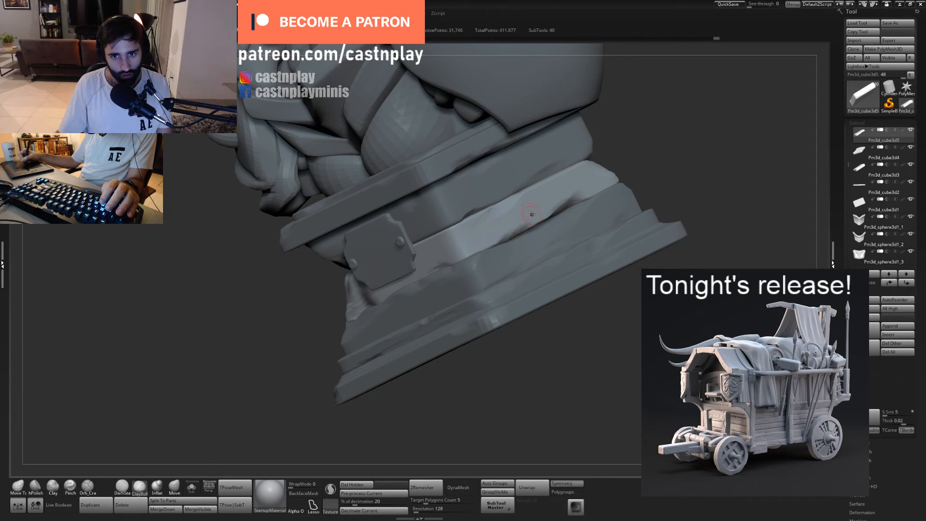
# - Build up the middle block's front corner beside the nameplate and flatten it into hard stone planes with hPolish
pyautogui.keyDown('alt'); pyautogui.moveTo(595, 373); pyautogui.dragTo(576, 369); pyautogui.keyUp('alt')
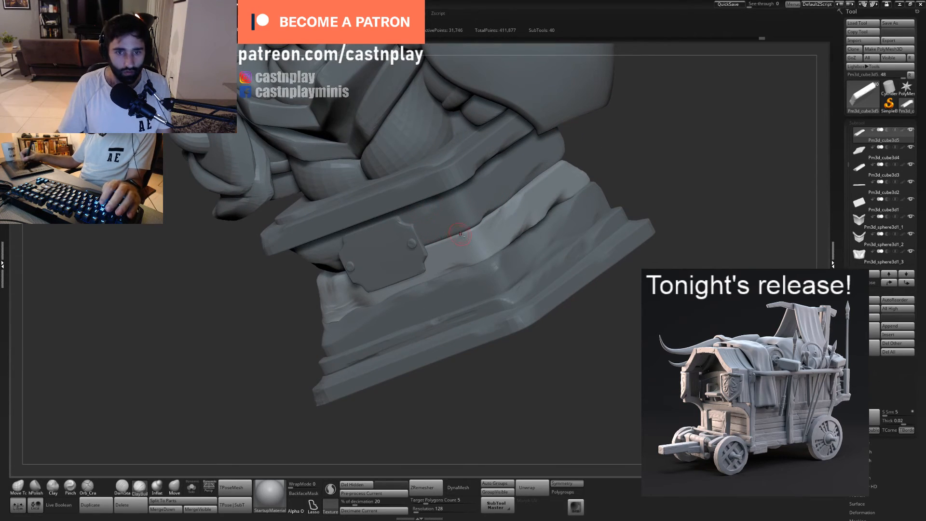
pyautogui.moveTo(466, 226)
pyautogui.mouseDown()
pyautogui.moveTo(457, 231)
pyautogui.moveTo(475, 227)
pyautogui.mouseUp()
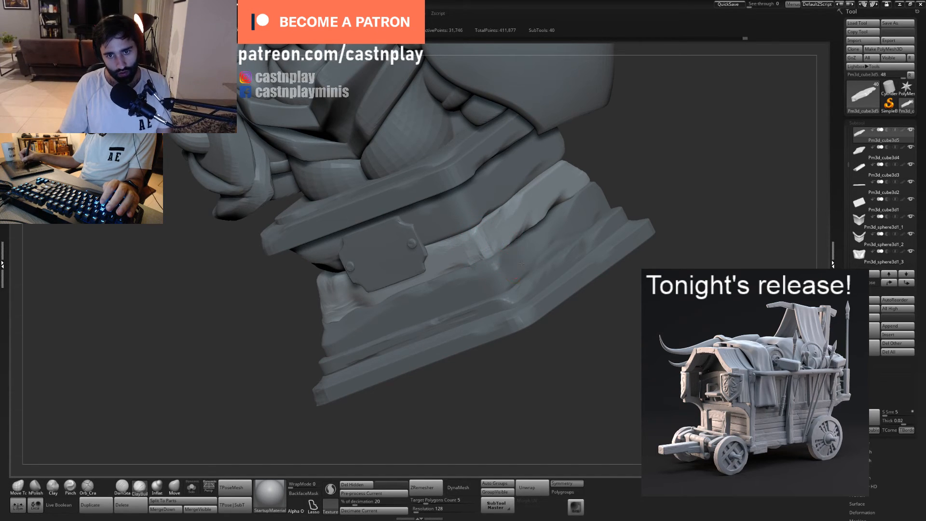
pyautogui.keyDown('ctrl'); pyautogui.moveTo(521, 263); pyautogui.dragTo(511, 222, button='right'); pyautogui.keyUp('ctrl')
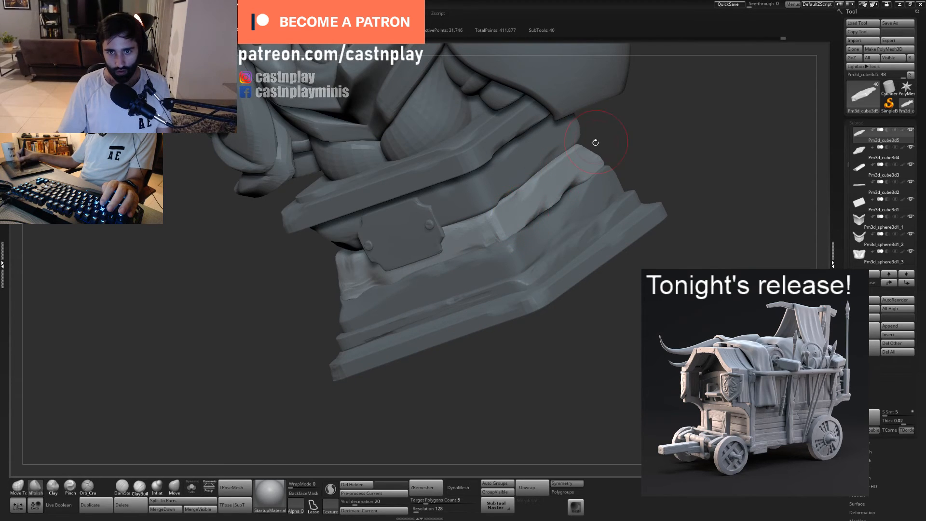
pyautogui.moveTo(596, 142); pyautogui.dragTo(560, 224, button='right')
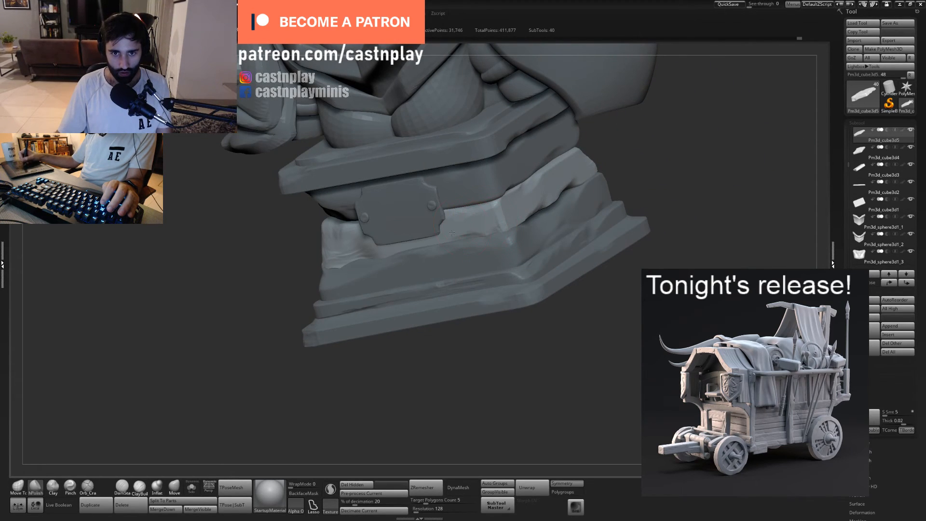
# - Carve the middle block's opposite front corner and adjoining lower side edge with a resized Orb_Cracks brush
pyautogui.moveTo(392, 370); pyautogui.dragTo(496, 337, button='right')
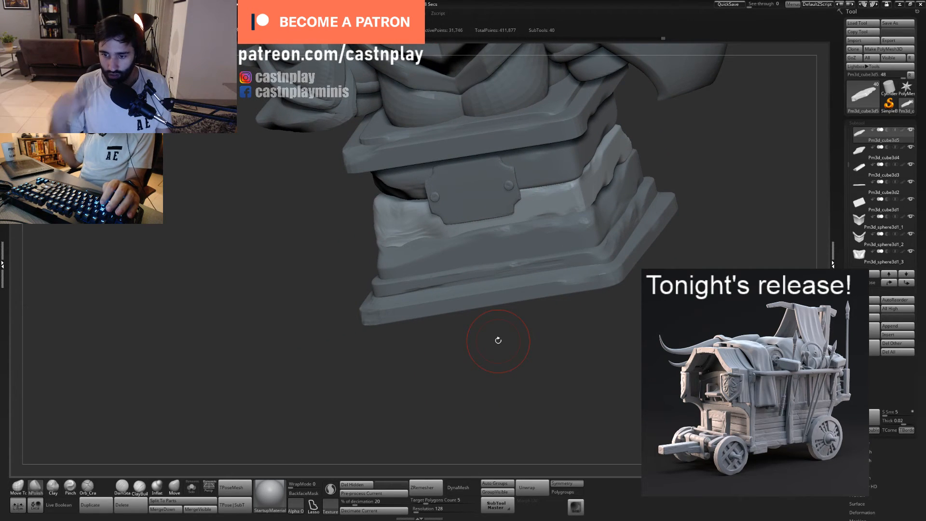
pyautogui.moveTo(498, 340); pyautogui.dragTo(532, 349, button='right')
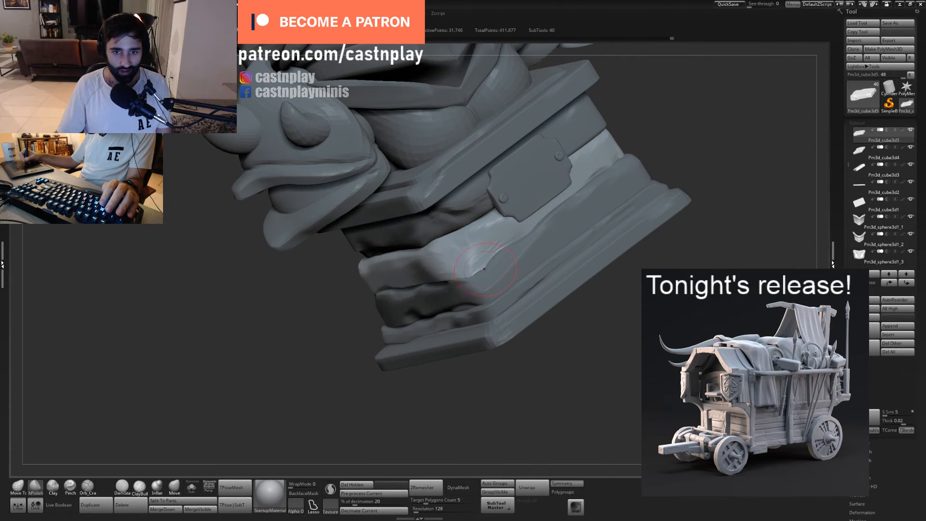
pyautogui.press('5')
pyautogui.press('s')
pyautogui.moveTo(483, 269); pyautogui.dragTo(472, 278)
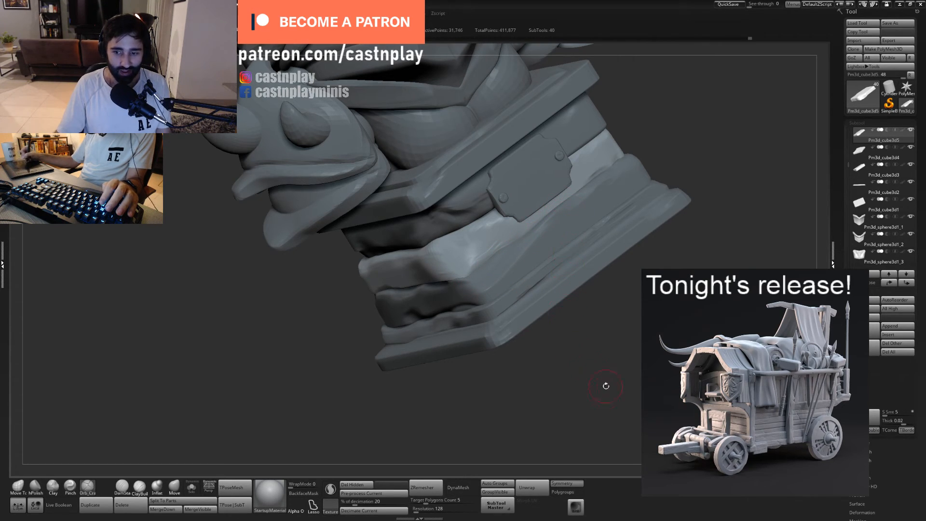
pyautogui.moveTo(606, 386); pyautogui.dragTo(510, 272, button='right')
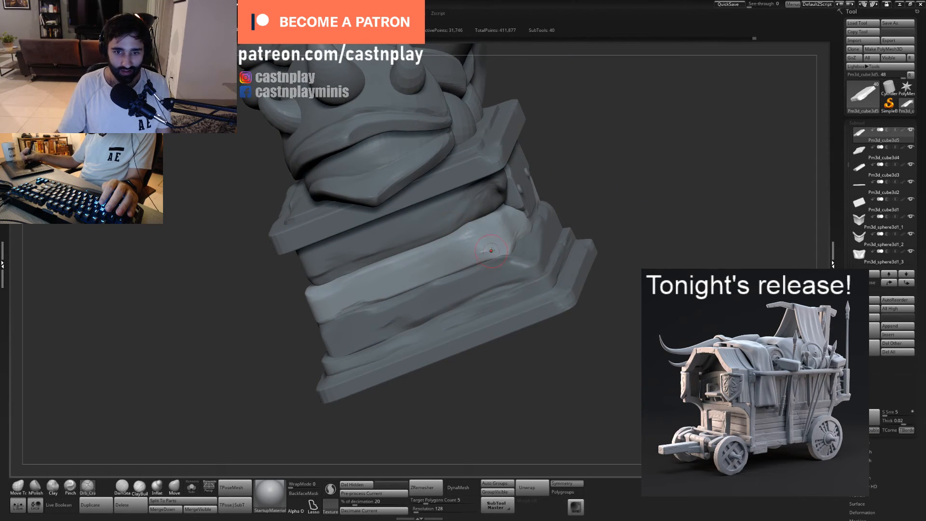
pyautogui.press('s')
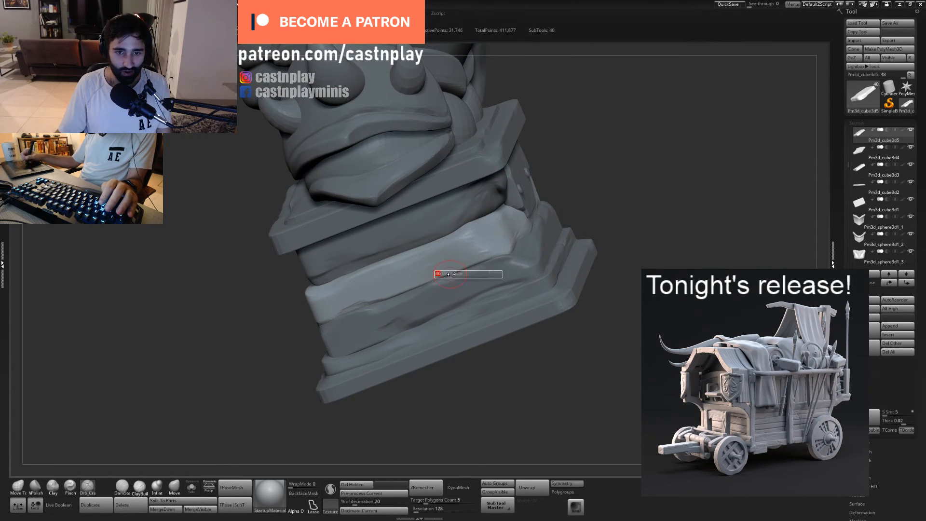
pyautogui.click(439, 273)
pyautogui.moveTo(509, 255); pyautogui.dragTo(453, 274)
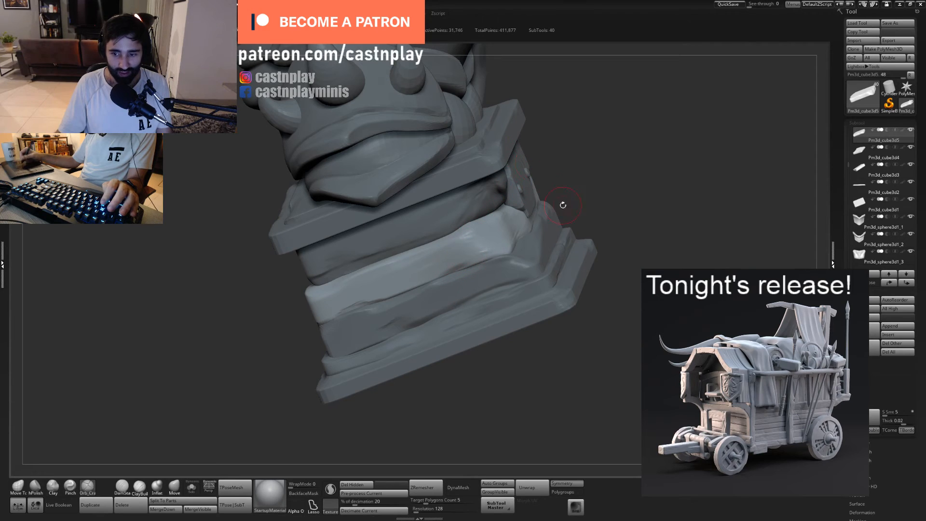
pyautogui.keyDown('alt'); pyautogui.moveTo(584, 178); pyautogui.dragTo(628, 151); pyautogui.keyUp('alt')
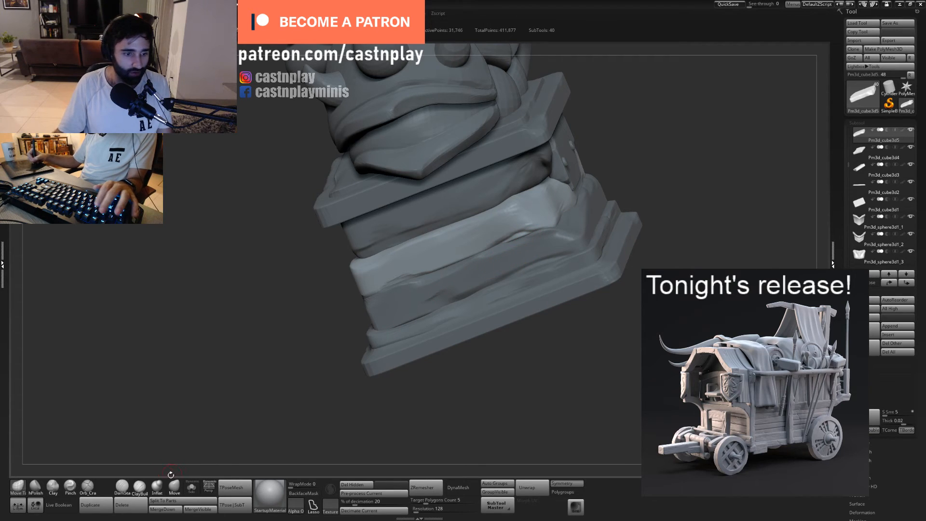
# - Add a small ClayBuildup chip on the middle block's lower side edge near the front corner, adjusting the brush size
pyautogui.press('b')
pyautogui.press('c')
pyautogui.press('b')
pyautogui.press('s')
pyautogui.click(535, 243)
pyautogui.press('s')
pyautogui.click(522, 239)
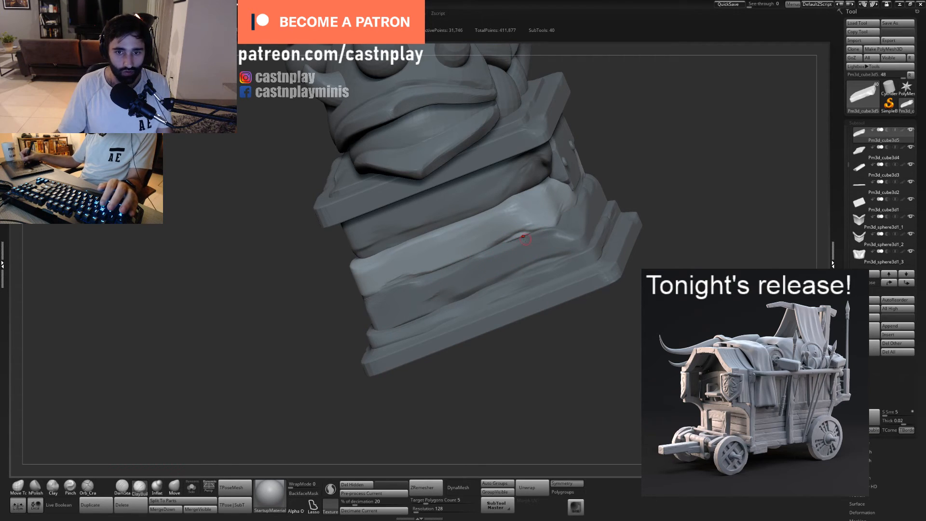
pyautogui.press('s')
pyautogui.click(524, 237)
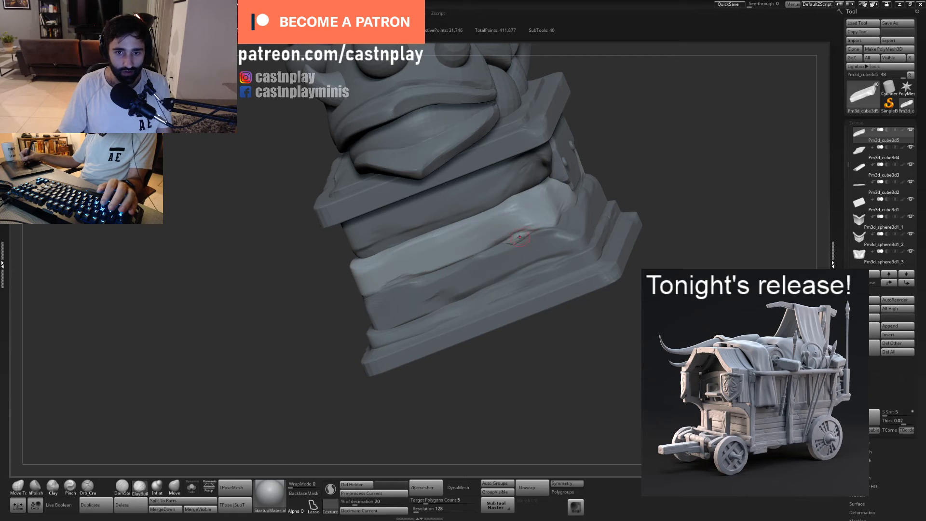
pyautogui.keyDown('alt'); pyautogui.moveTo(468, 240); pyautogui.dragTo(516, 230, button='right'); pyautogui.keyUp('alt')
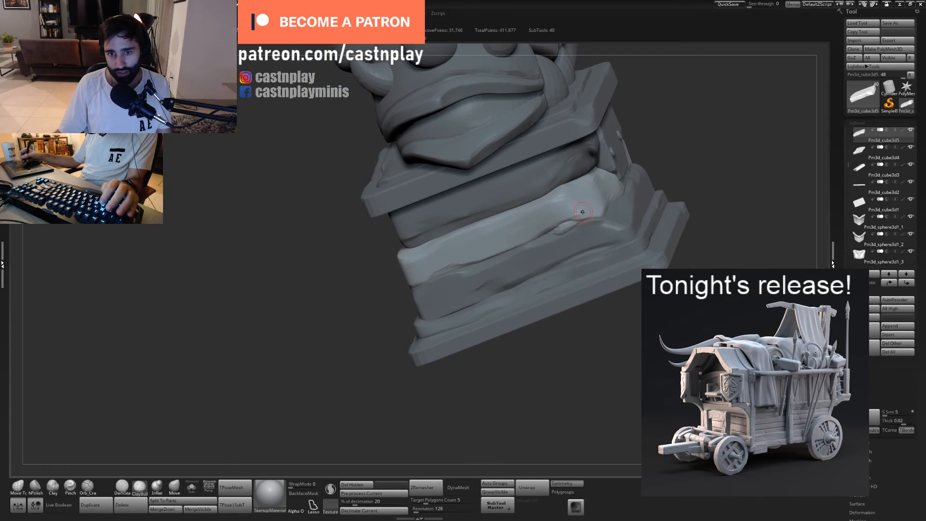
# - Flatten the built-up chip on the middle block's lower side edge with a resized hPolish brush
pyautogui.press('b')
pyautogui.press('h')
pyautogui.press('p')
pyautogui.press('s')
pyautogui.moveTo(569, 227); pyautogui.dragTo(563, 232)
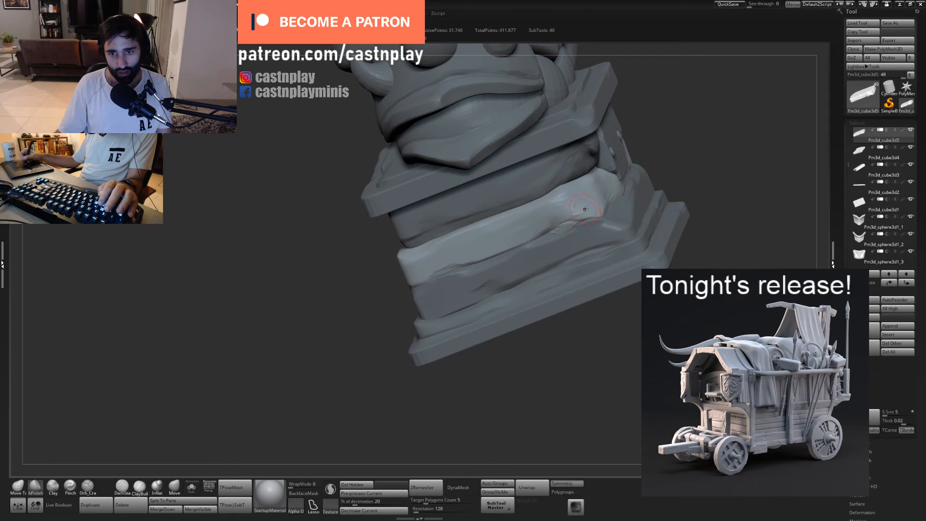
# - Try Orb_Cracks strokes across the middle block's side and along its lower edge
pyautogui.press('b')
pyautogui.press('o')
pyautogui.press('c')
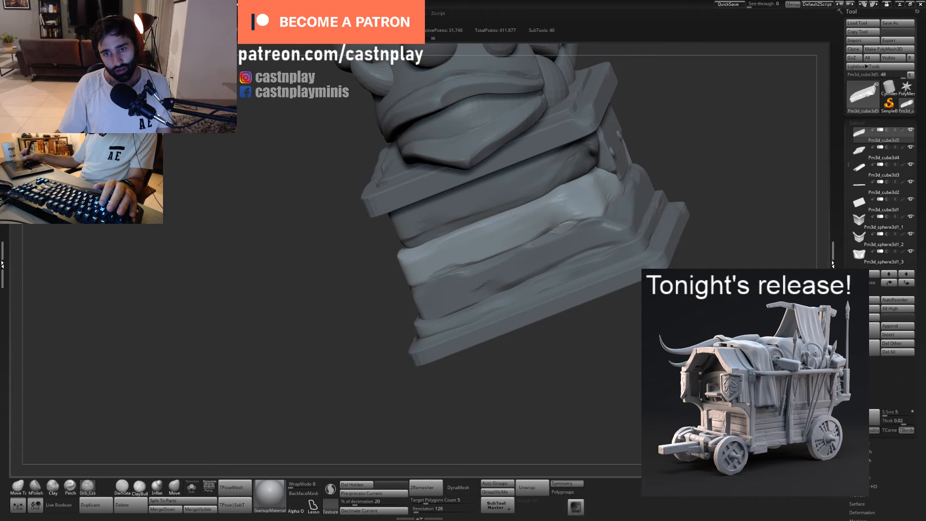
pyautogui.moveTo(515, 234); pyautogui.dragTo(585, 225)
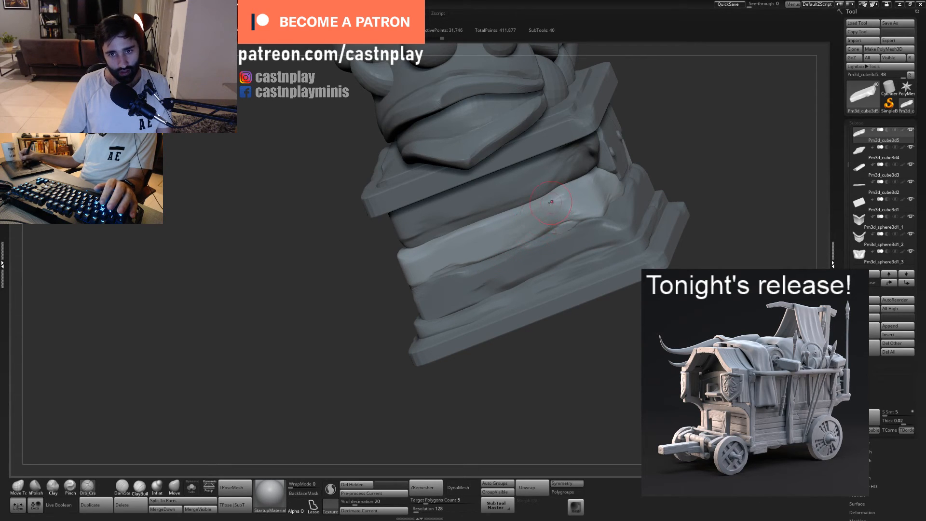
pyautogui.hotkey('ctrl', 'z')
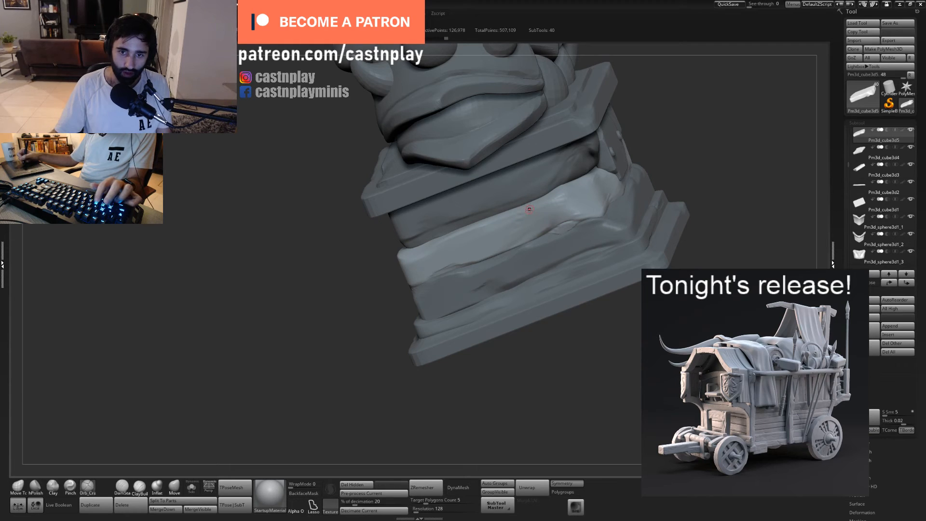
pyautogui.moveTo(528, 210); pyautogui.dragTo(516, 228)
pyautogui.hotkey('ctrl', 'z')
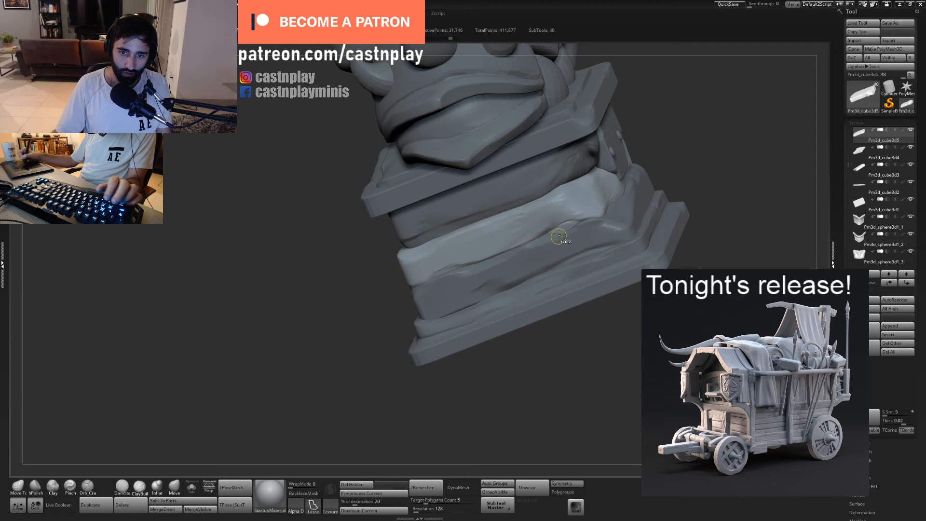
# - Select the upper tier of the pedestal's base and rework its side edge with the Move Topological brush
pyautogui.keyDown('alt'); pyautogui.click(553, 286); pyautogui.keyUp('alt')
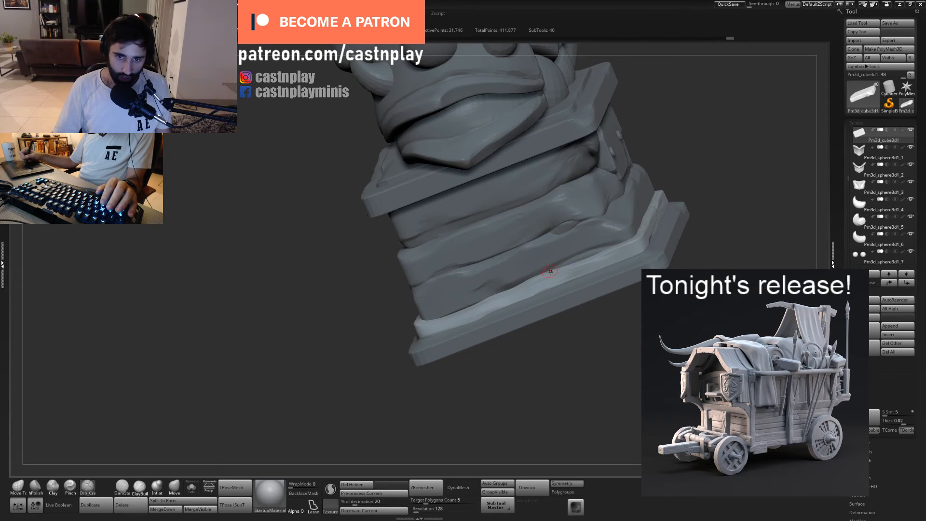
pyautogui.moveTo(503, 355)
pyautogui.mouseDown()
pyautogui.moveTo(563, 384)
pyautogui.moveTo(502, 333)
pyautogui.mouseUp()
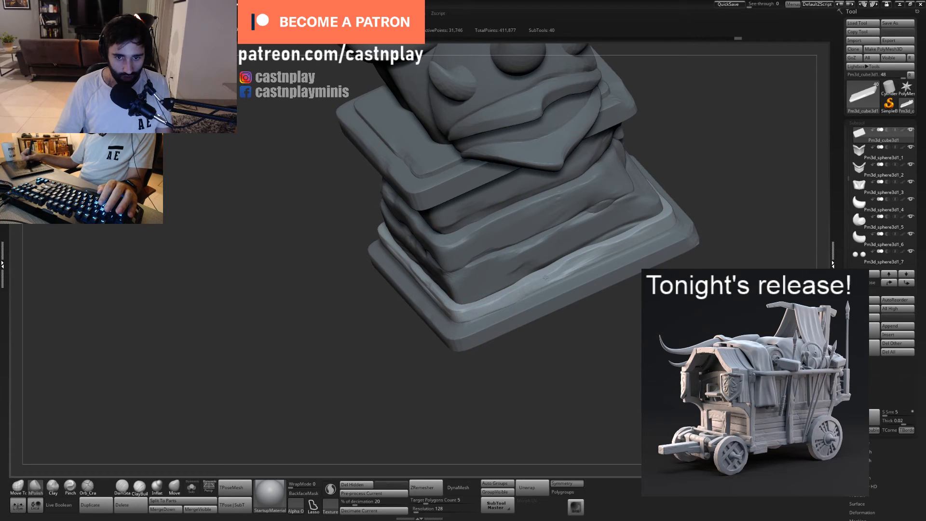
pyautogui.click(140, 486)
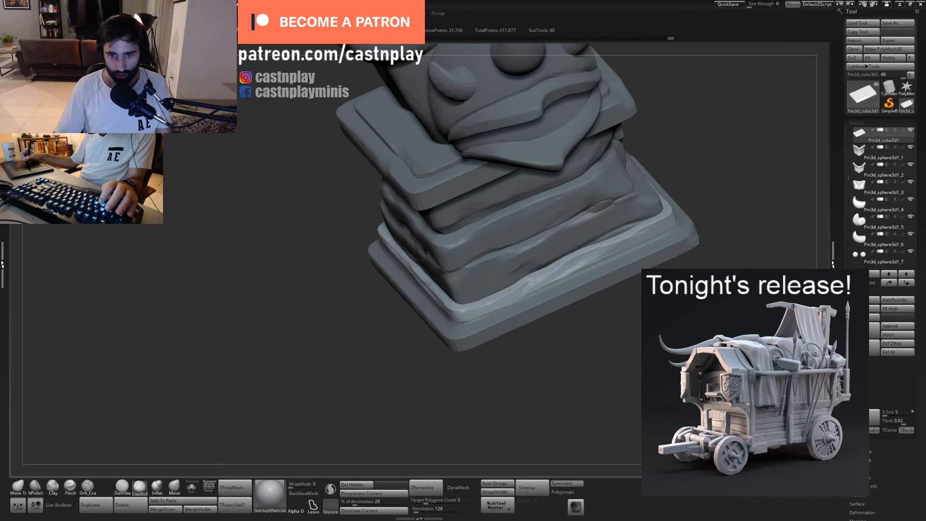
pyautogui.press('1')
pyautogui.moveTo(574, 257)
pyautogui.mouseDown()
pyautogui.moveTo(594, 251)
pyautogui.moveTo(585, 259)
pyautogui.mouseUp()
pyautogui.moveTo(607, 263); pyautogui.dragTo(629, 255, button='right')
pyautogui.press('2')
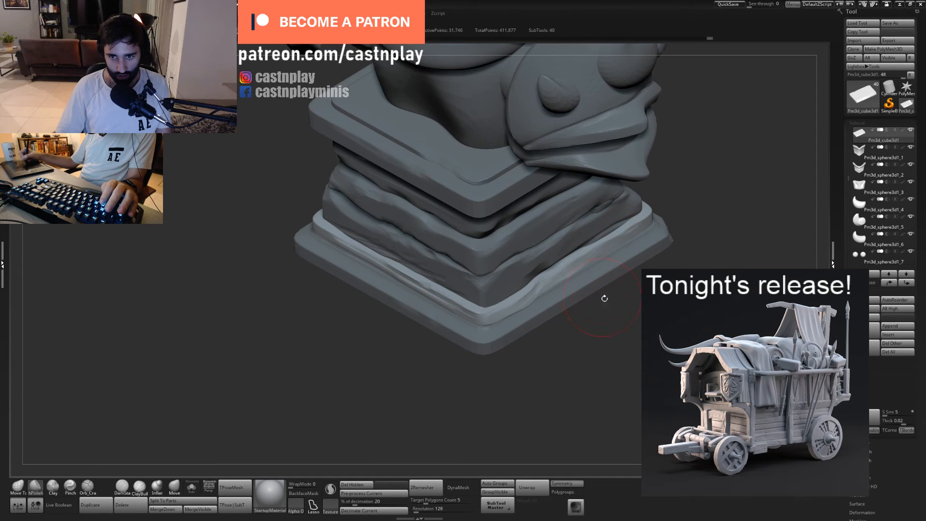
# - Select the middle block overlapped by the nameplate and pull its side into shape with Move Topological
pyautogui.moveTo(605, 298)
pyautogui.mouseDown(button='right')
pyautogui.moveTo(563, 276)
pyautogui.moveTo(591, 233)
pyautogui.moveTo(513, 308)
pyautogui.moveTo(574, 171)
pyautogui.mouseUp(button='right')
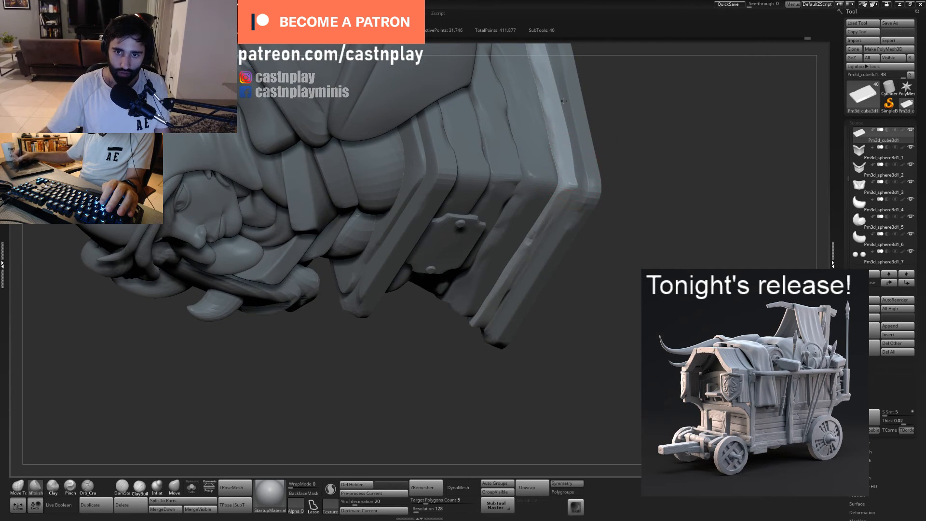
pyautogui.moveTo(563, 101)
pyautogui.mouseDown(button='right')
pyautogui.moveTo(503, 143)
pyautogui.moveTo(483, 121)
pyautogui.mouseUp(button='right')
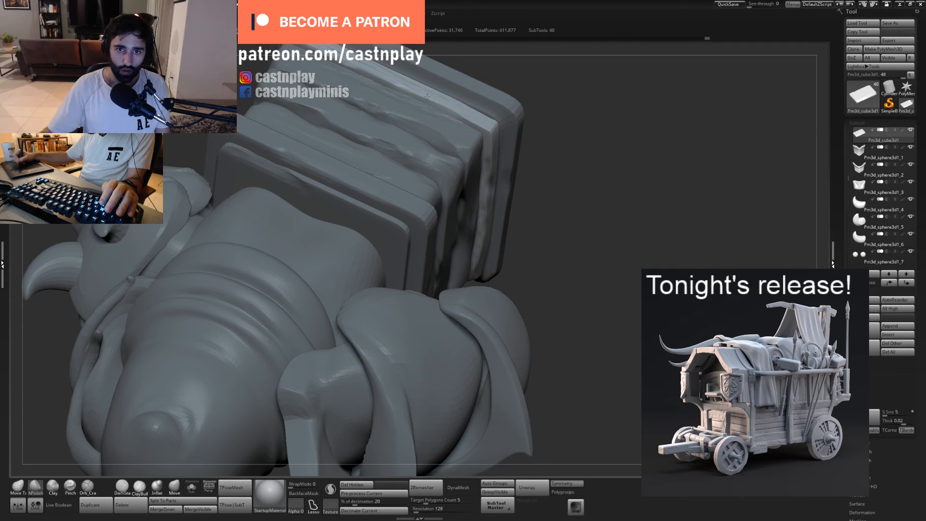
pyautogui.moveTo(553, 120); pyautogui.dragTo(493, 135, button='right')
pyautogui.keyDown('alt'); pyautogui.click(457, 145); pyautogui.keyUp('alt')
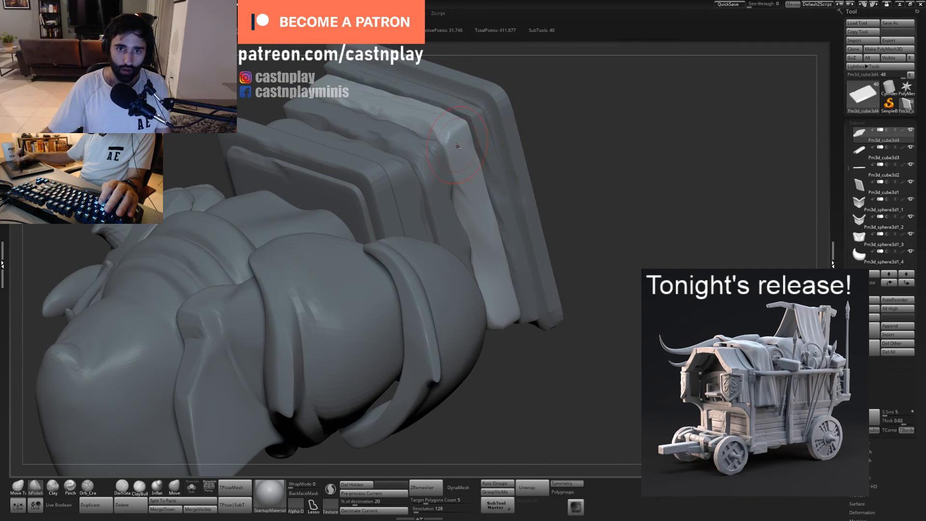
pyautogui.keyDown('alt'); pyautogui.click(436, 169); pyautogui.keyUp('alt')
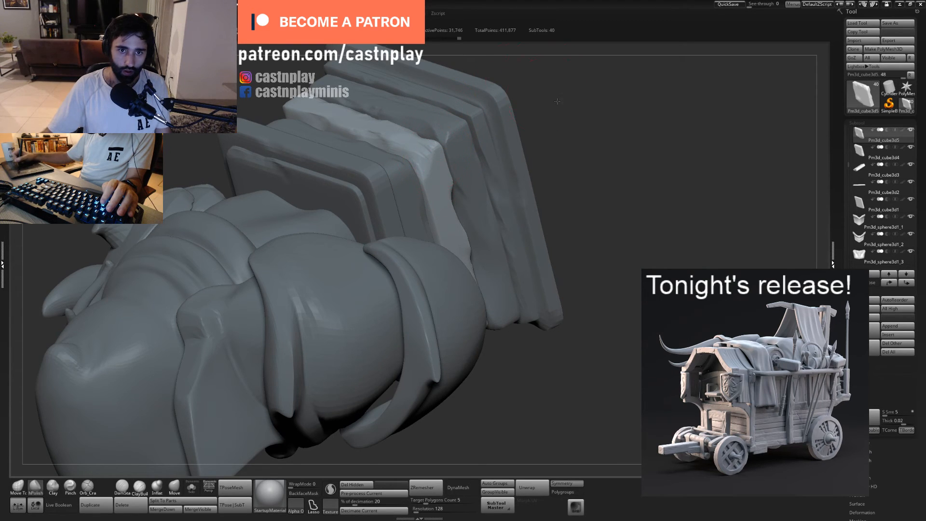
pyautogui.moveTo(557, 101)
pyautogui.mouseDown(button='right')
pyautogui.moveTo(439, 168)
pyautogui.moveTo(511, 127)
pyautogui.mouseUp(button='right')
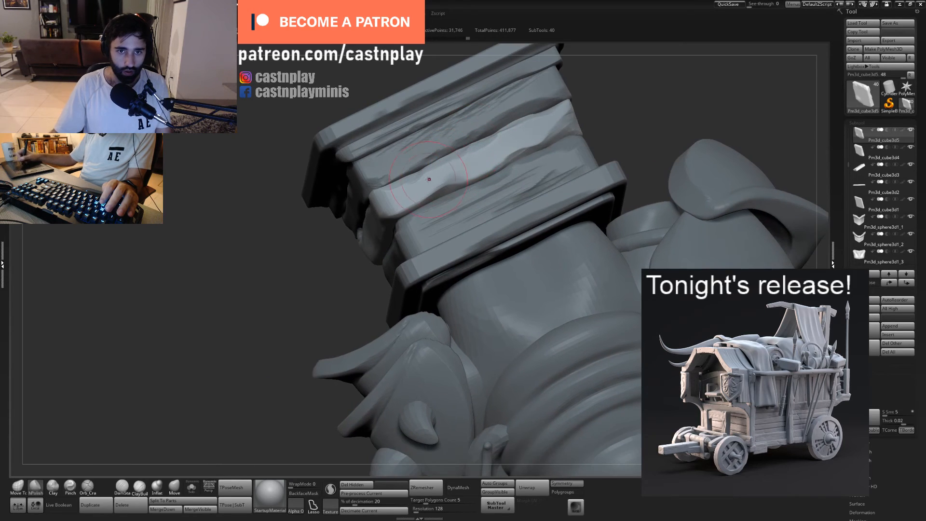
pyautogui.moveTo(510, 127); pyautogui.dragTo(561, 78)
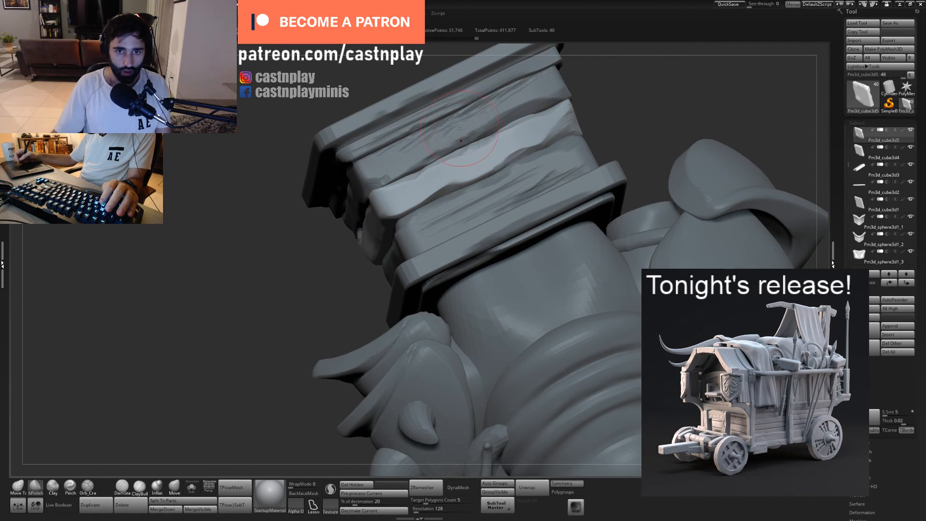
pyautogui.moveTo(520, 88)
pyautogui.mouseDown(button='right')
pyautogui.moveTo(565, 124)
pyautogui.moveTo(414, 165)
pyautogui.moveTo(430, 172)
pyautogui.mouseUp(button='right')
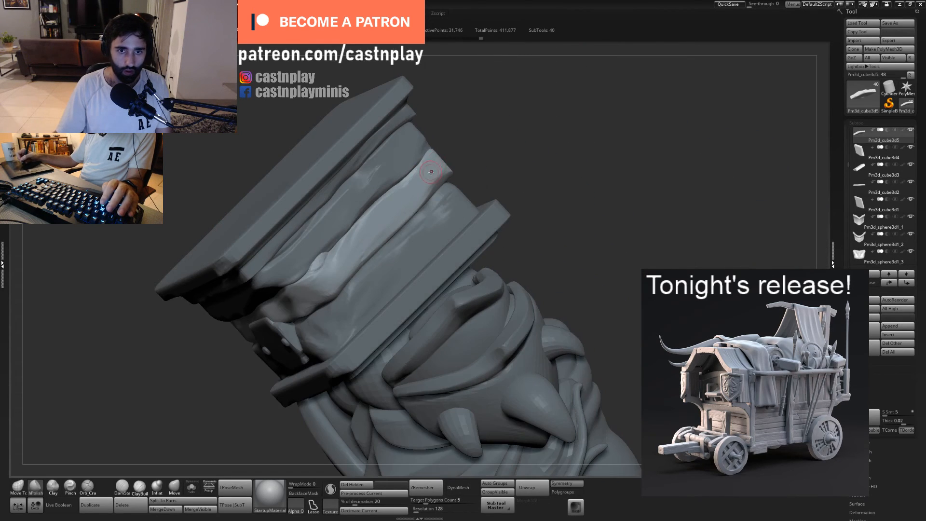
pyautogui.press('1')
pyautogui.moveTo(436, 157); pyautogui.dragTo(358, 253)
# - Flatten the middle block's side face with the hPolish brush
pyautogui.press('2')
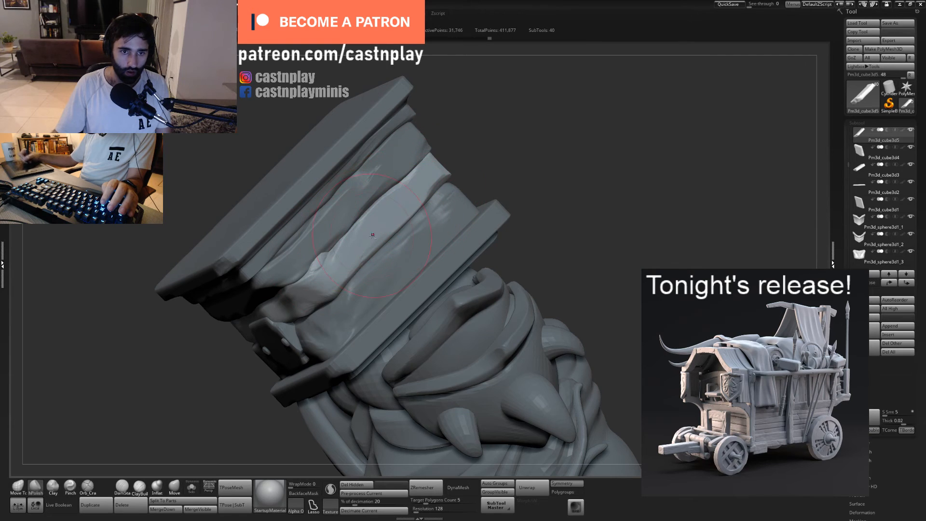
pyautogui.moveTo(372, 235)
pyautogui.mouseDown(button='right')
pyautogui.moveTo(388, 209)
pyautogui.moveTo(380, 208)
pyautogui.mouseUp(button='right')
pyautogui.moveTo(362, 224); pyautogui.dragTo(370, 216)
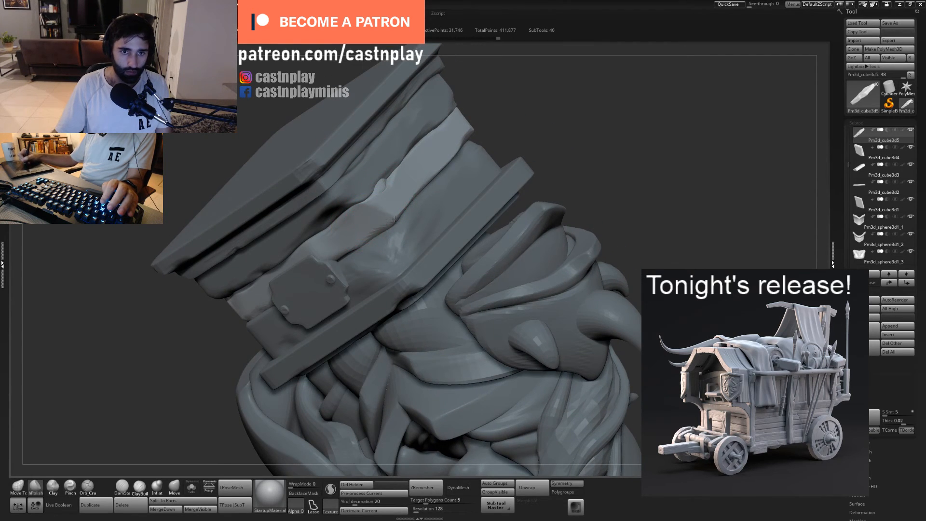
pyautogui.moveTo(371, 212); pyautogui.dragTo(521, 68, button='right')
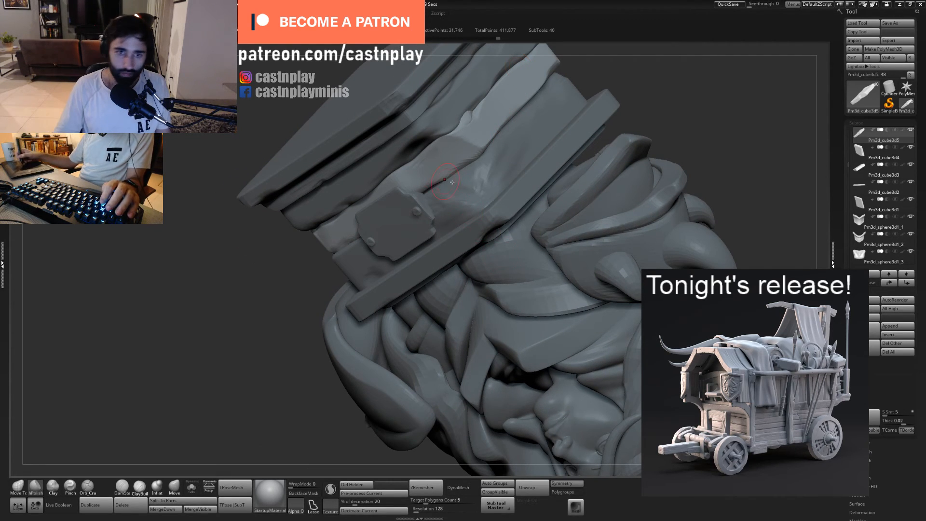
pyautogui.moveTo(520, 68); pyautogui.dragTo(455, 226, button='right')
pyautogui.moveTo(455, 226); pyautogui.dragTo(443, 234)
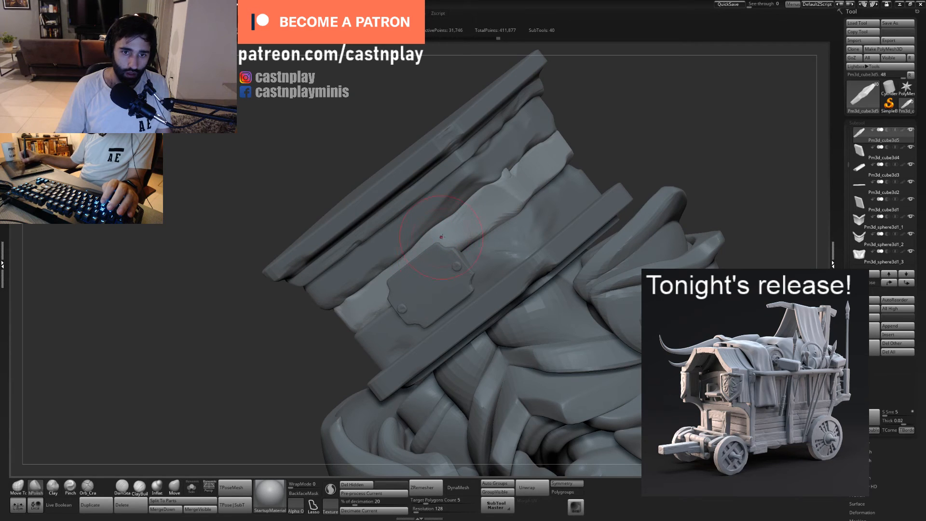
# - Adjust the middle block's upper edge around the nameplate and front corner with a resized Move Topological brush
pyautogui.moveTo(451, 246); pyautogui.dragTo(517, 241, button='right')
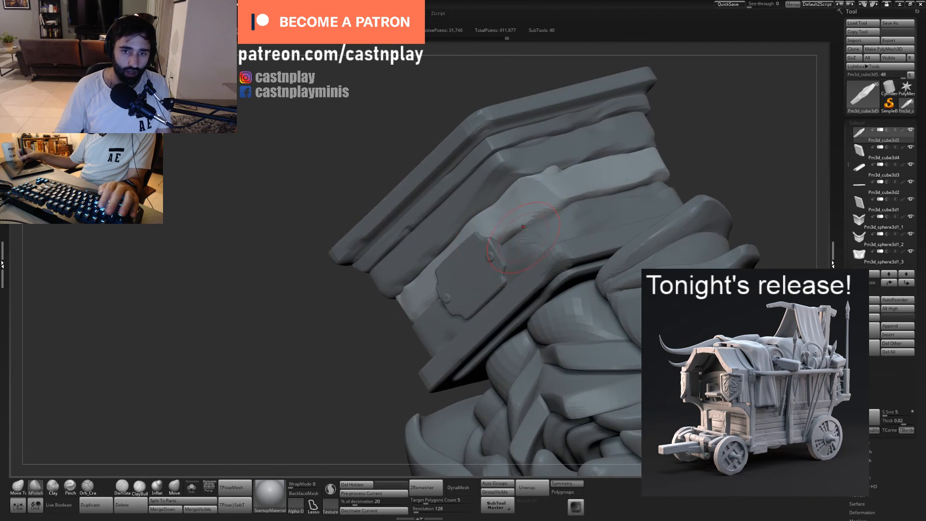
pyautogui.moveTo(518, 241); pyautogui.dragTo(522, 249)
pyautogui.moveTo(527, 242); pyautogui.dragTo(515, 254, button='right')
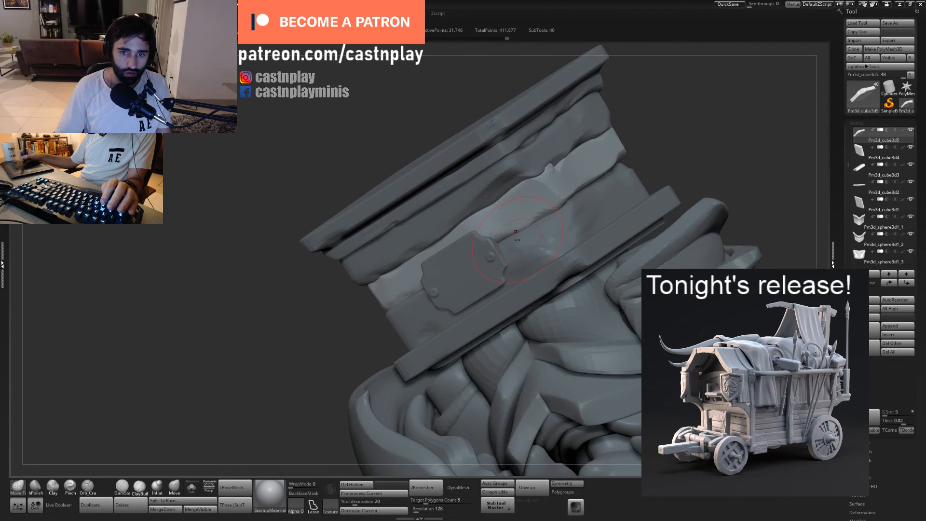
pyautogui.moveTo(500, 247); pyautogui.dragTo(518, 231)
pyautogui.moveTo(525, 229); pyautogui.dragTo(550, 222, button='right')
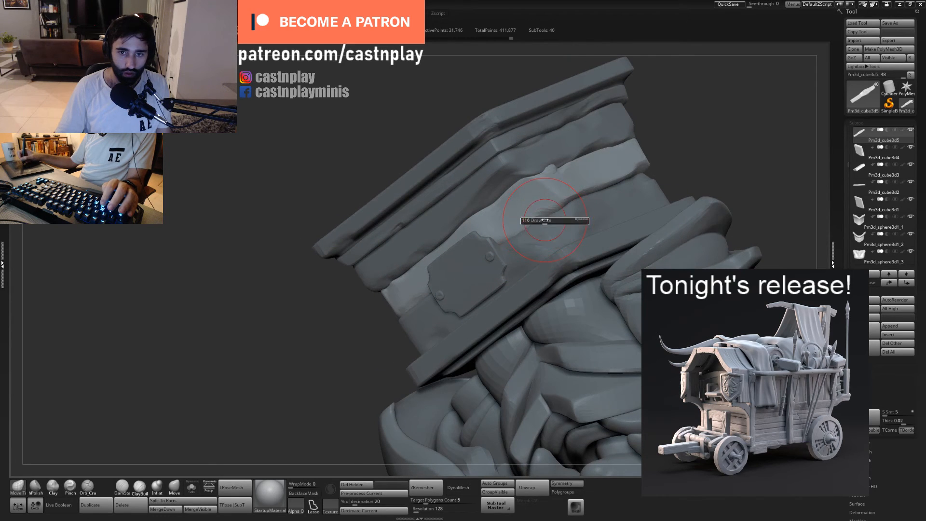
pyautogui.moveTo(547, 221); pyautogui.dragTo(555, 212)
pyautogui.moveTo(540, 217); pyautogui.dragTo(443, 270, button='right')
pyautogui.moveTo(417, 287); pyautogui.dragTo(379, 300)
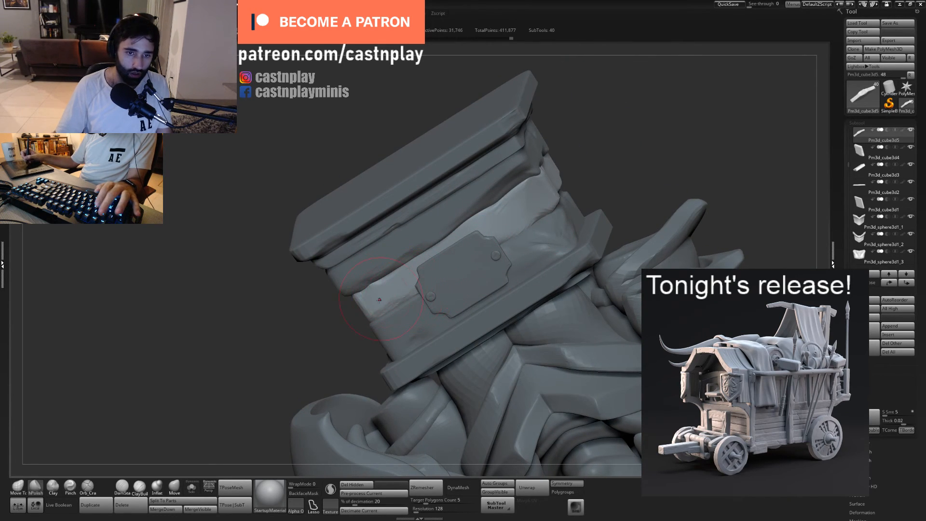
# - Select the nameplate and reshape its top edge and lower corners with a resized Move Topological brush
pyautogui.keyDown('ctrl'); pyautogui.moveTo(591, 115); pyautogui.dragTo(410, 124, button='right'); pyautogui.keyUp('ctrl')
pyautogui.moveTo(483, 127); pyautogui.dragTo(524, 297, button='right')
pyautogui.keyDown('ctrl'); pyautogui.moveTo(525, 298); pyautogui.dragTo(618, 299, button='right'); pyautogui.keyUp('ctrl')
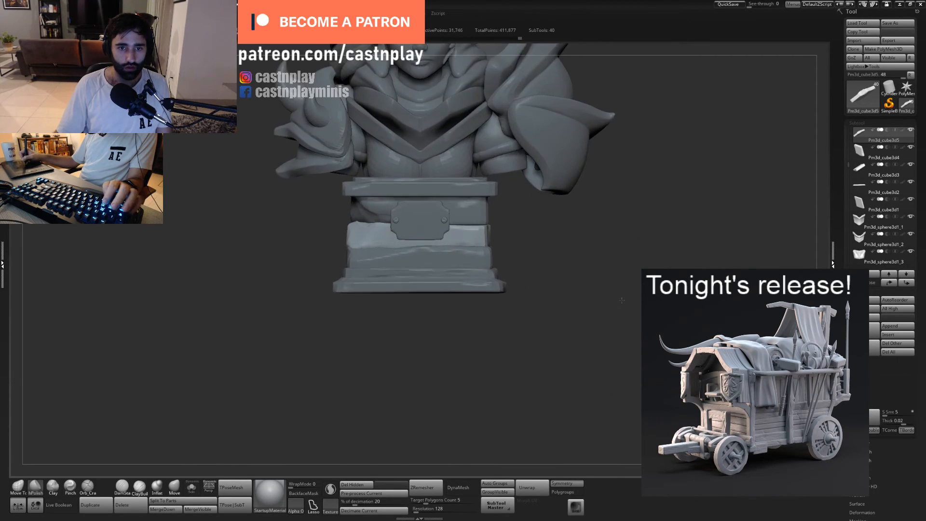
pyautogui.moveTo(463, 251)
pyautogui.mouseDown(button='right')
pyautogui.moveTo(500, 247)
pyautogui.moveTo(520, 228)
pyautogui.mouseUp(button='right')
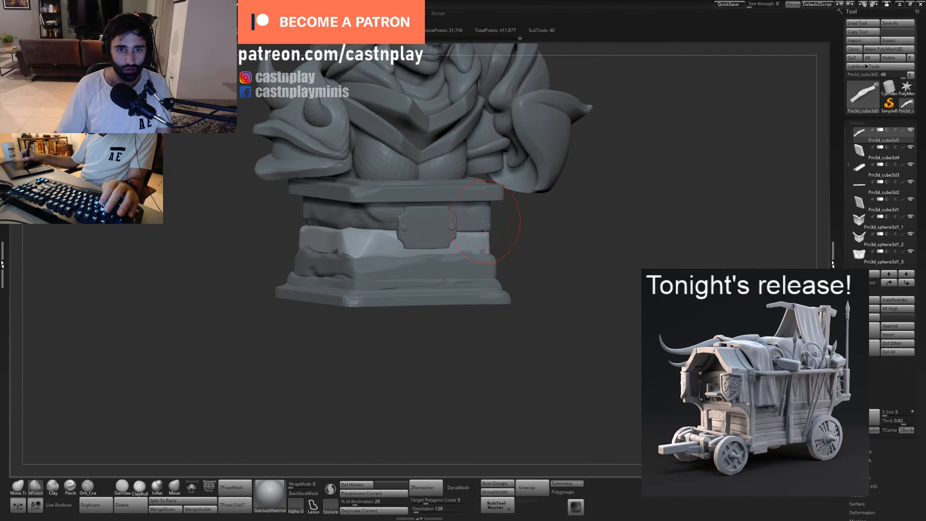
pyautogui.moveTo(487, 222); pyautogui.dragTo(497, 224)
pyautogui.moveTo(554, 226)
pyautogui.mouseDown(button='right')
pyautogui.moveTo(516, 225)
pyautogui.moveTo(695, 246)
pyautogui.mouseUp(button='right')
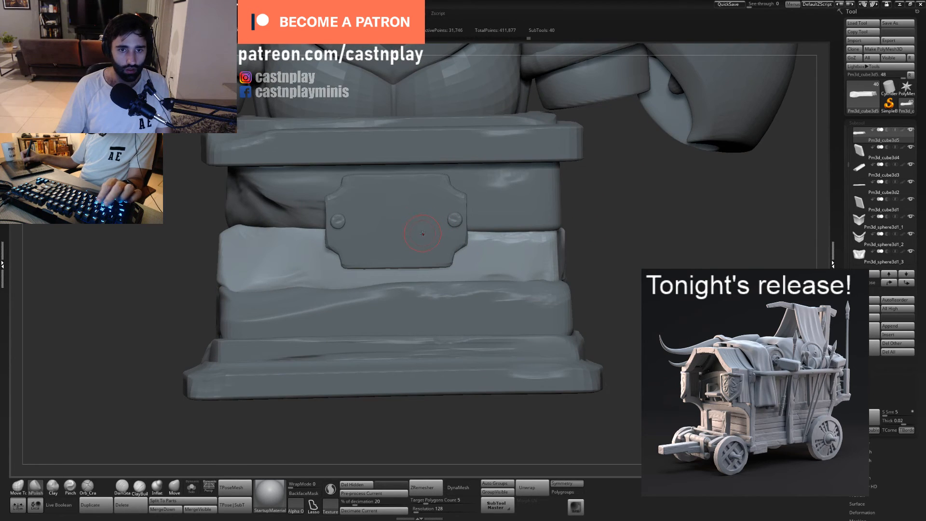
pyautogui.keyDown('alt'); pyautogui.click(420, 234); pyautogui.keyUp('alt')
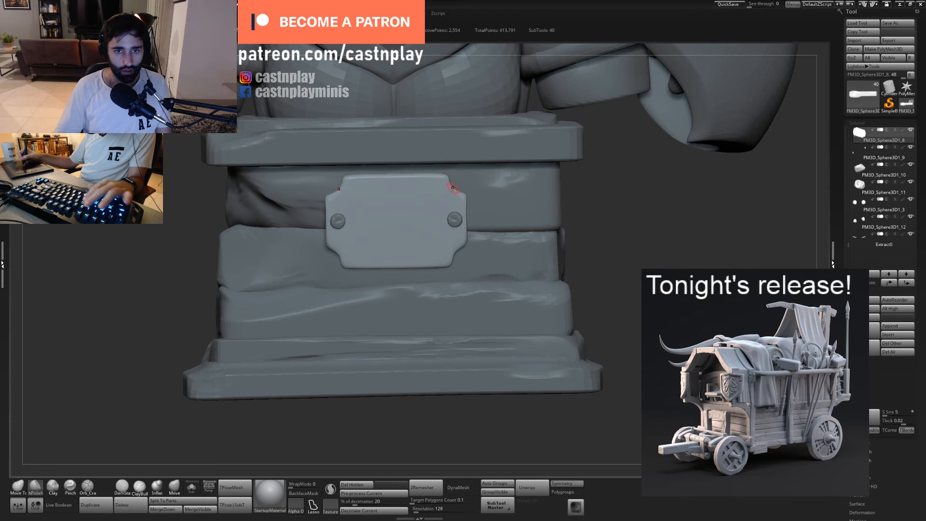
pyautogui.moveTo(351, 186); pyautogui.dragTo(415, 186)
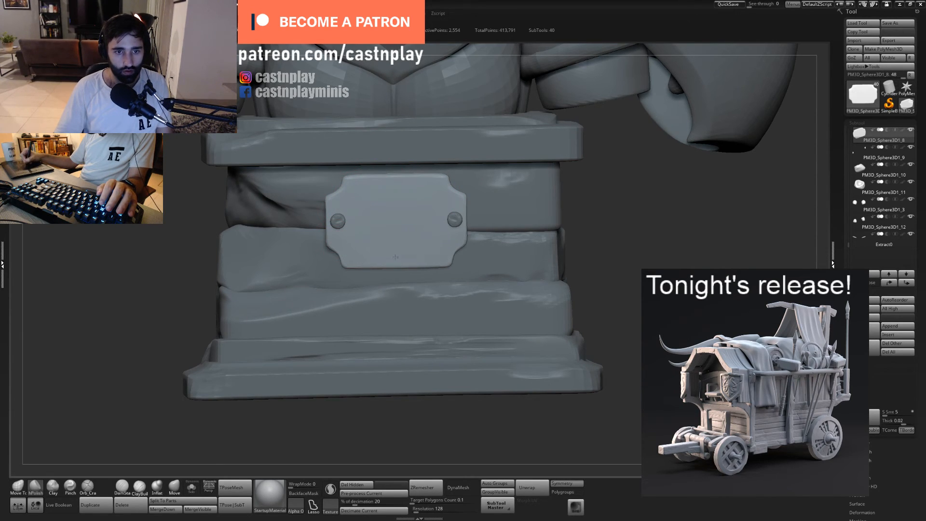
pyautogui.press('1')
pyautogui.moveTo(458, 249); pyautogui.dragTo(454, 265)
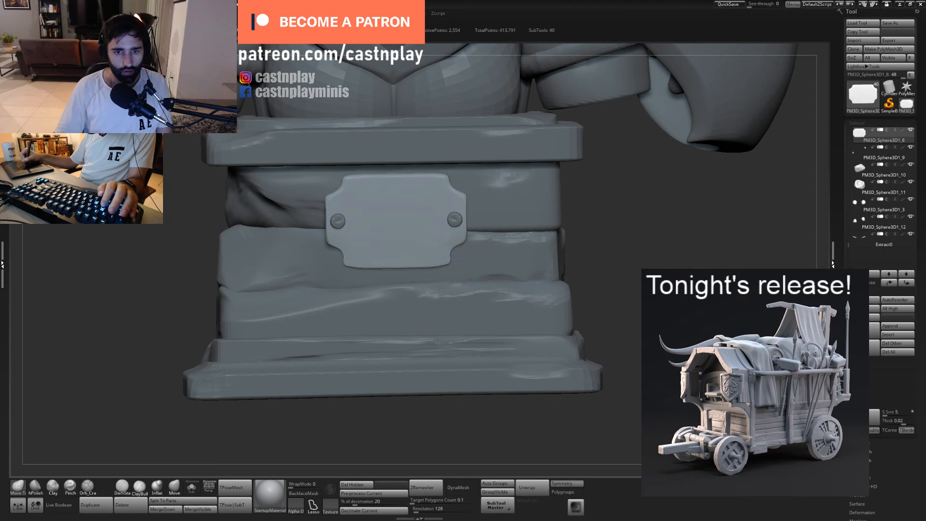
pyautogui.press('s')
pyautogui.moveTo(451, 265); pyautogui.dragTo(454, 266)
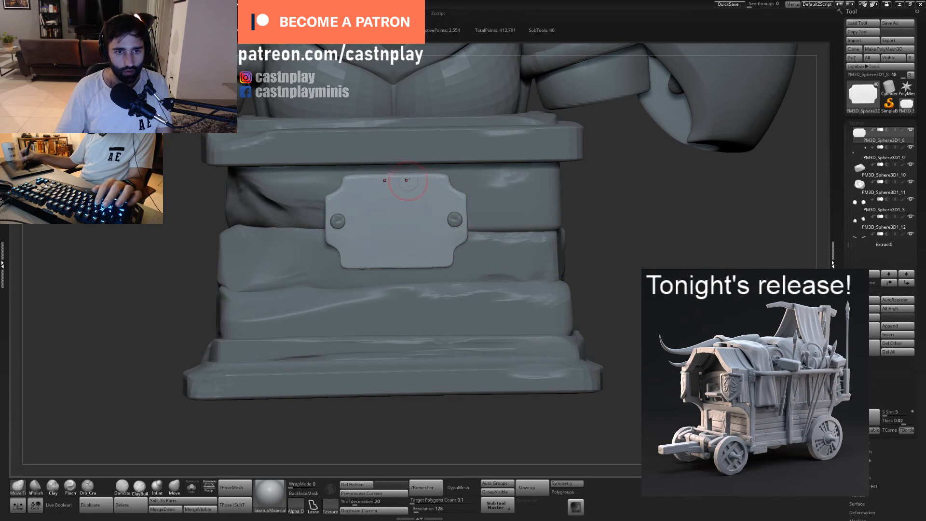
# - Subdivide the nameplate once and nick its outer side edges with a resized Orb_Cracks brush
pyautogui.moveTo(521, 205); pyautogui.dragTo(463, 203, button='right')
pyautogui.press('2')
pyautogui.hotkey('ctrl', 'd')
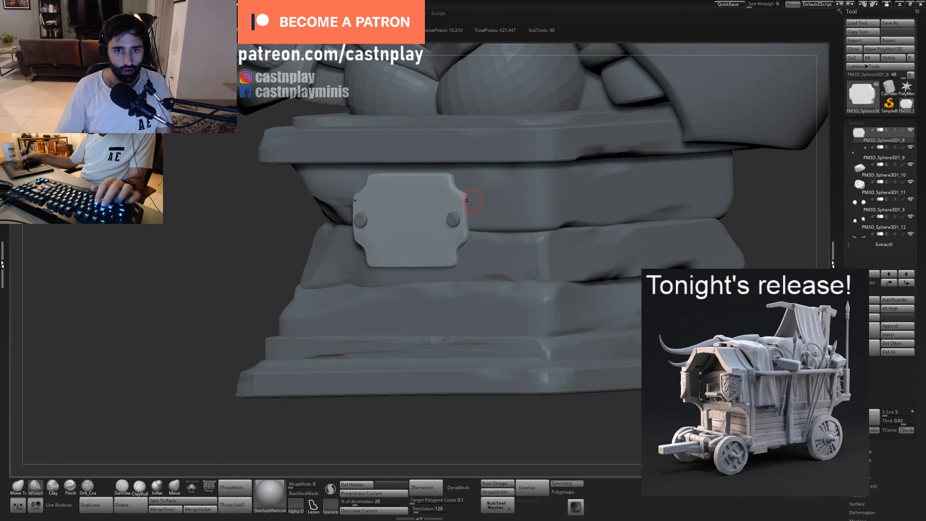
pyautogui.press('5')
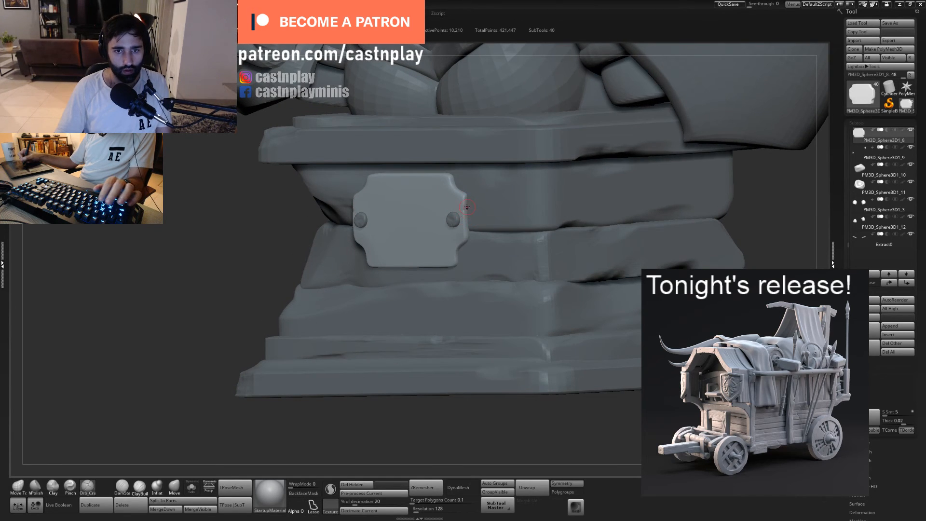
pyautogui.press('s')
pyautogui.hotkey('ctrl', 'z')
pyautogui.moveTo(444, 196); pyautogui.dragTo(429, 219)
pyautogui.press('s')
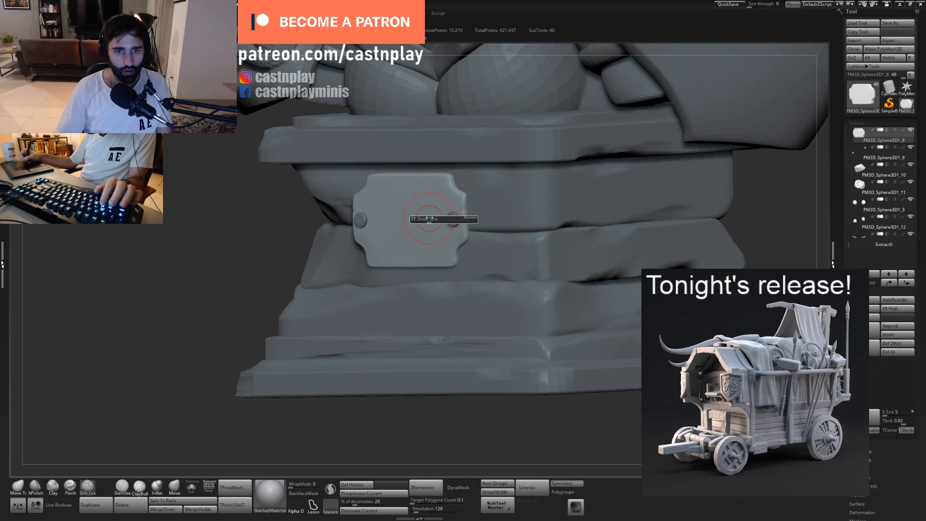
pyautogui.moveTo(429, 218); pyautogui.dragTo(440, 194, button='right')
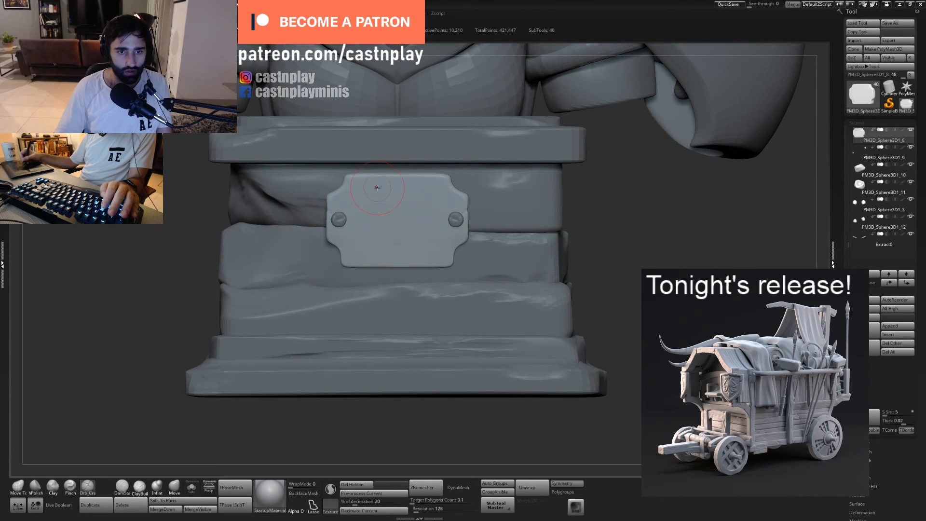
# - Undo the trial pull on the nameplate's upper edge and adjust its lower edge with Move Topological
pyautogui.press('1')
pyautogui.moveTo(383, 175); pyautogui.dragTo(369, 170)
pyautogui.hotkey('ctrl', 'z')
pyautogui.hotkey('ctrl', 'z')
pyautogui.moveTo(380, 283); pyautogui.dragTo(355, 277)
pyautogui.keyDown('alt'); pyautogui.moveTo(619, 198); pyautogui.dragTo(503, 250); pyautogui.keyUp('alt')
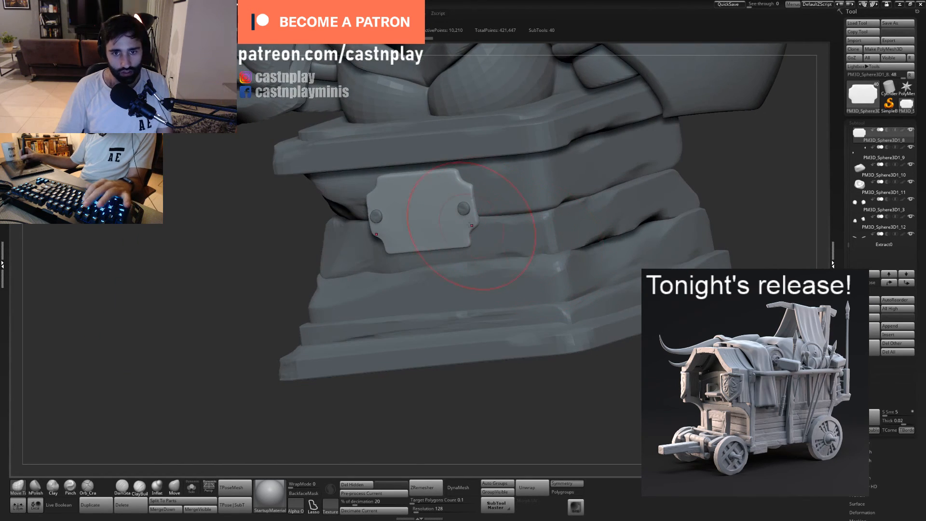
# - Select the upper block behind the nameplate and chip its lower edge beside the plate with the ClayBuildup brush
pyautogui.keyDown('alt'); pyautogui.moveTo(529, 240); pyautogui.dragTo(422, 249, button='right'); pyautogui.keyUp('alt')
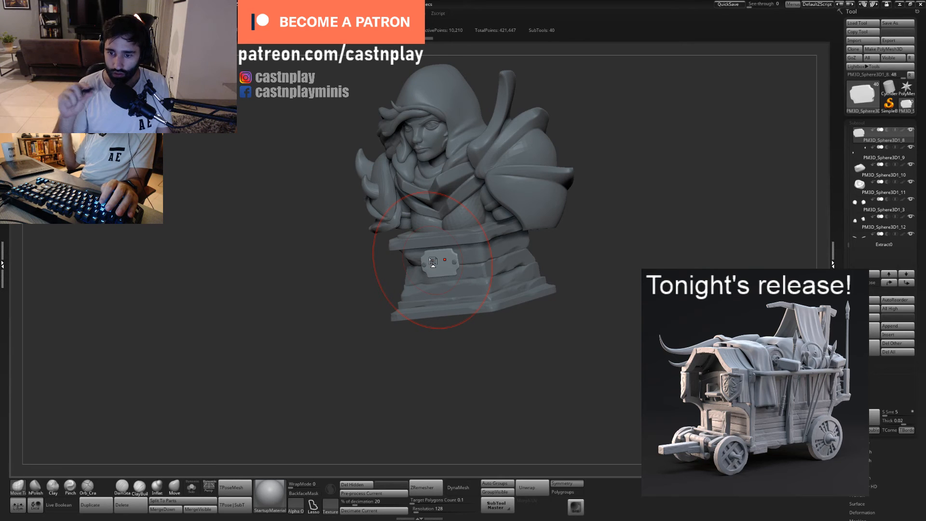
pyautogui.moveTo(508, 331); pyautogui.dragTo(571, 264)
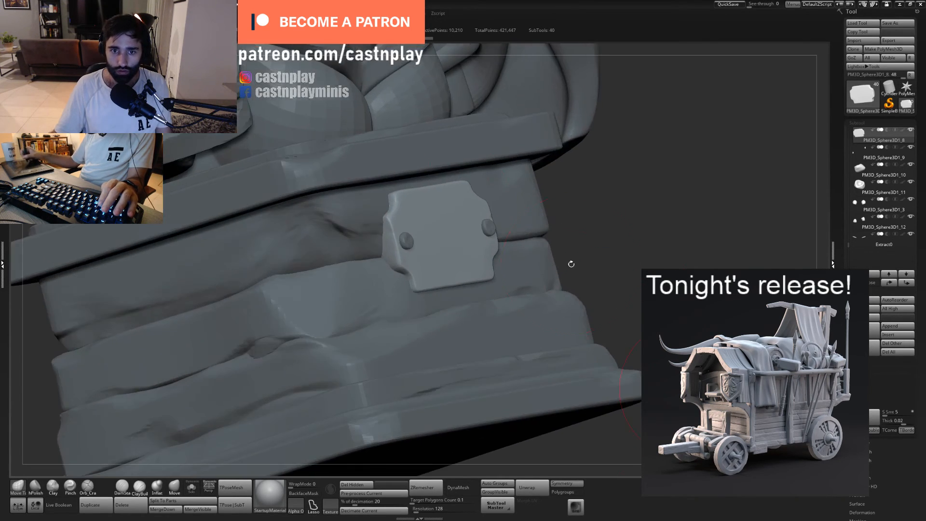
pyautogui.press('5')
pyautogui.press('s')
pyautogui.moveTo(397, 231); pyautogui.dragTo(377, 232)
pyautogui.press('s')
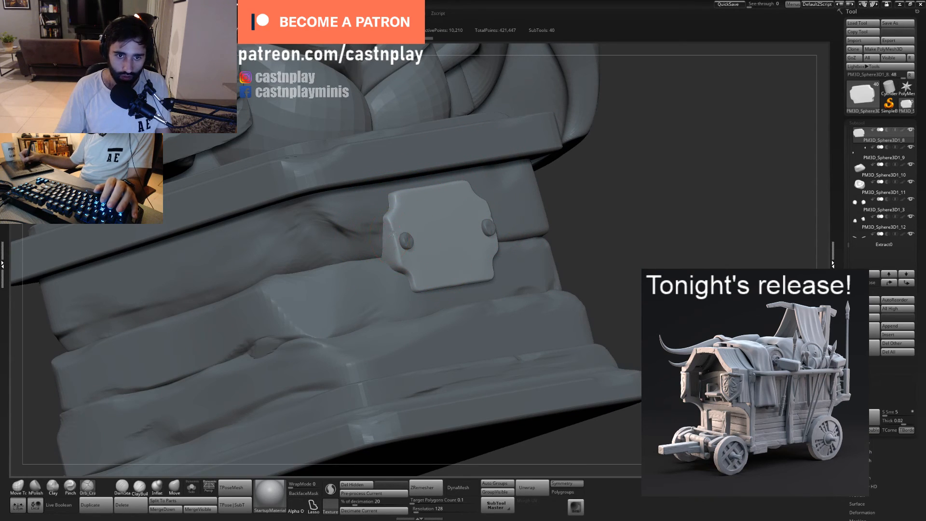
pyautogui.keyDown('alt'); pyautogui.click(394, 233); pyautogui.keyUp('alt')
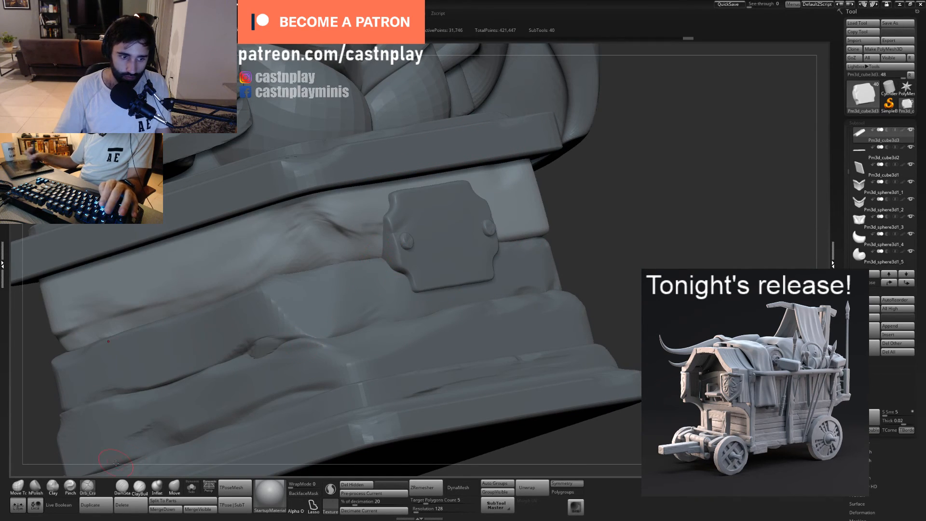
pyautogui.click(140, 486)
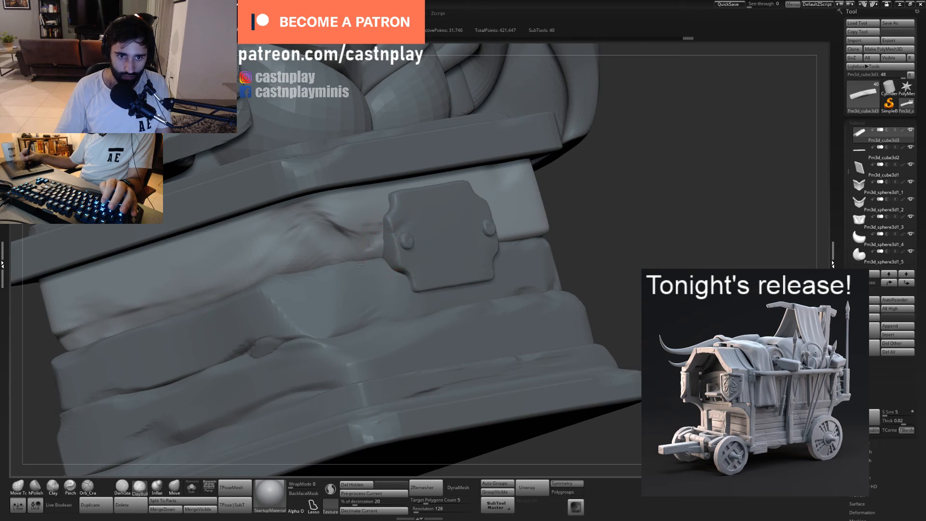
pyautogui.moveTo(360, 264)
pyautogui.mouseDown()
pyautogui.moveTo(383, 230)
pyautogui.moveTo(388, 279)
pyautogui.mouseUp()
# - Polish the block edges beside the nameplate with hPolish, including the upper front corner of the block below
pyautogui.press('2')
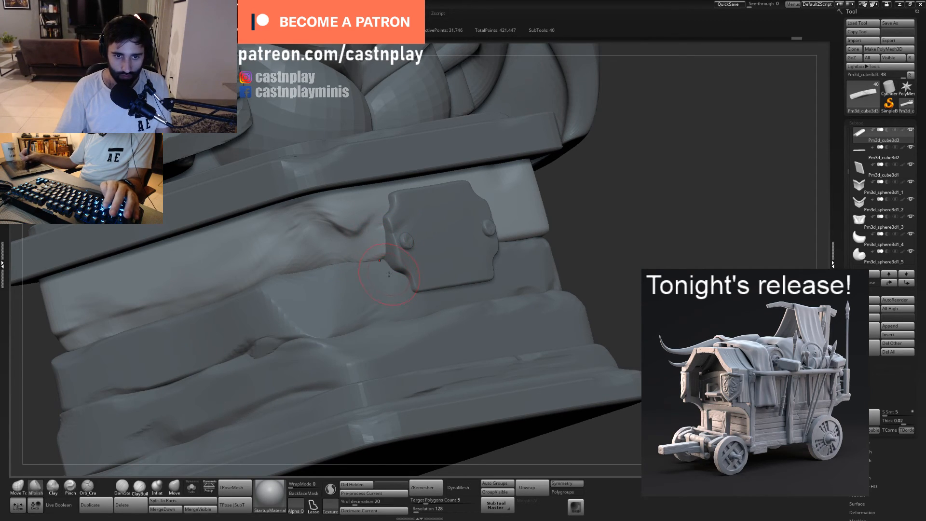
pyautogui.keyDown('alt'); pyautogui.click(389, 262); pyautogui.keyUp('alt')
pyautogui.moveTo(389, 258); pyautogui.dragTo(397, 260)
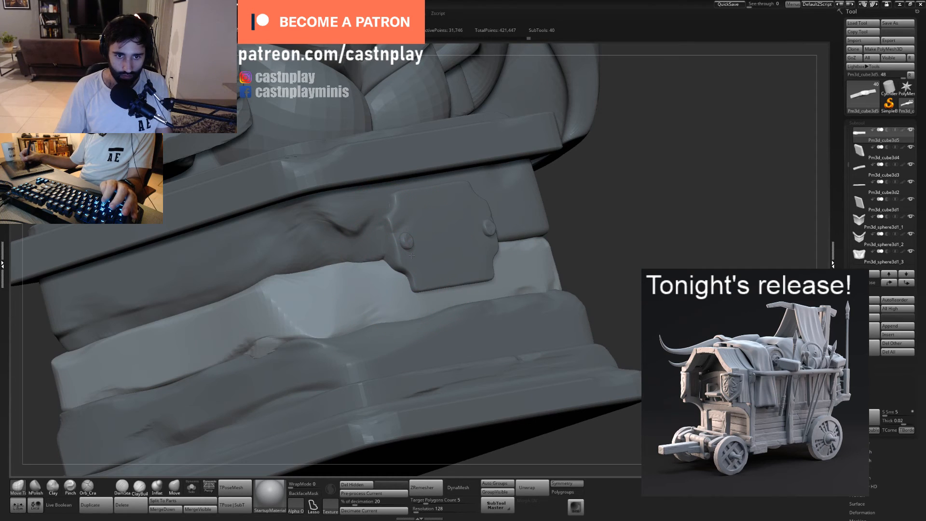
pyautogui.moveTo(598, 190); pyautogui.dragTo(675, 217)
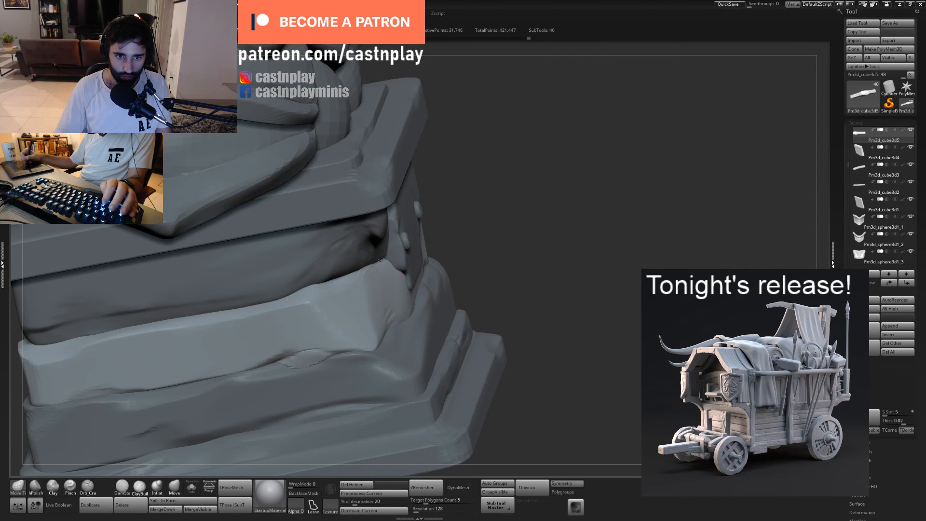
pyautogui.press('2')
pyautogui.moveTo(378, 262); pyautogui.dragTo(404, 274)
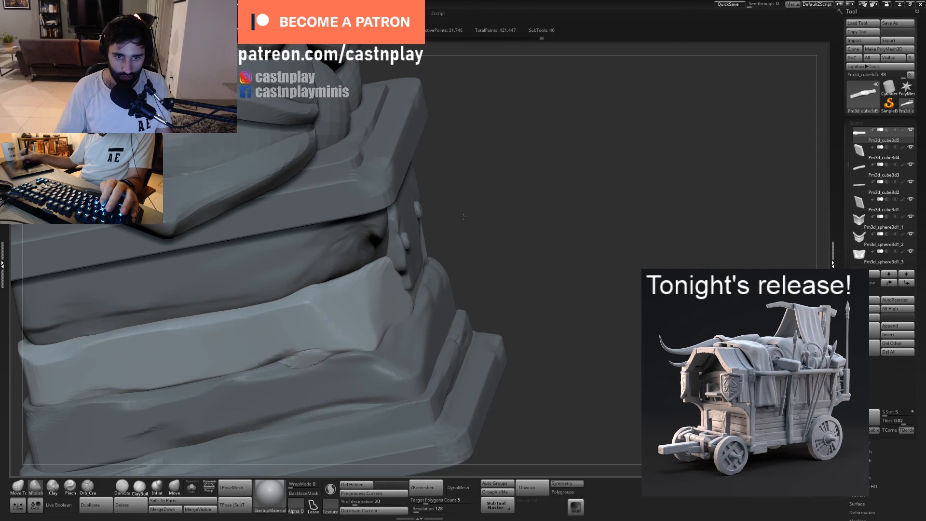
# - Select the pedestal's top slab for ClayBuildup work and subdivide it once
pyautogui.keyDown('alt'); pyautogui.moveTo(463, 216); pyautogui.dragTo(434, 193); pyautogui.keyUp('alt')
pyautogui.moveTo(527, 198); pyautogui.dragTo(504, 208)
pyautogui.moveTo(504, 284)
pyautogui.keyDown('alt'); pyautogui.mouseDown()
pyautogui.moveTo(500, 252)
pyautogui.moveTo(521, 237)
pyautogui.moveTo(525, 260)
pyautogui.moveTo(475, 244)
pyautogui.mouseUp(); pyautogui.keyUp('alt')
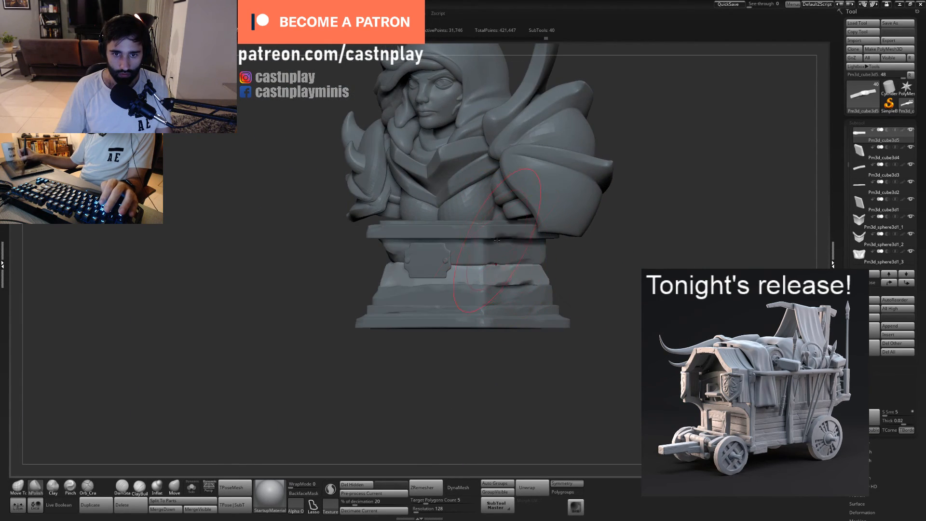
pyautogui.keyDown('alt'); pyautogui.click(496, 234); pyautogui.keyUp('alt')
pyautogui.moveTo(595, 273); pyautogui.dragTo(604, 297)
pyautogui.click(140, 487)
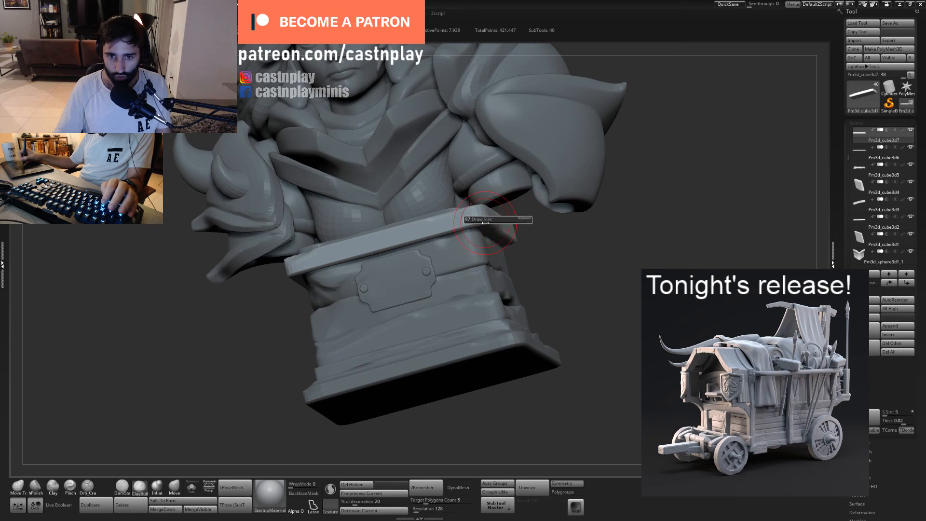
pyautogui.moveTo(581, 240)
pyautogui.mouseDown()
pyautogui.moveTo(576, 286)
pyautogui.moveTo(480, 211)
pyautogui.mouseUp()
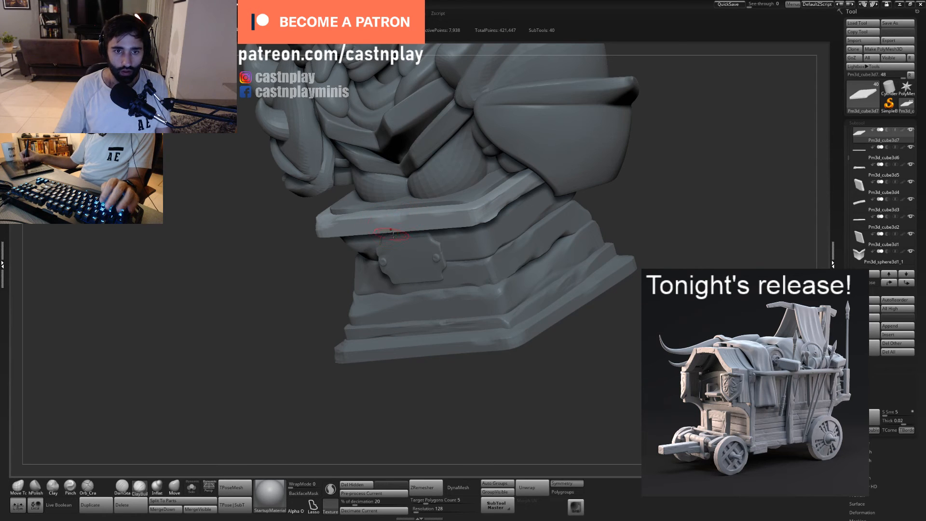
pyautogui.hotkey('ctrl', 'd')
# - Wear down the top slab's front corner and front edge above the nameplate with ClayBuildup
pyautogui.moveTo(348, 270); pyautogui.dragTo(410, 261)
pyautogui.keyDown('ctrl'); pyautogui.moveTo(410, 261); pyautogui.dragTo(394, 258, button='right'); pyautogui.keyUp('ctrl')
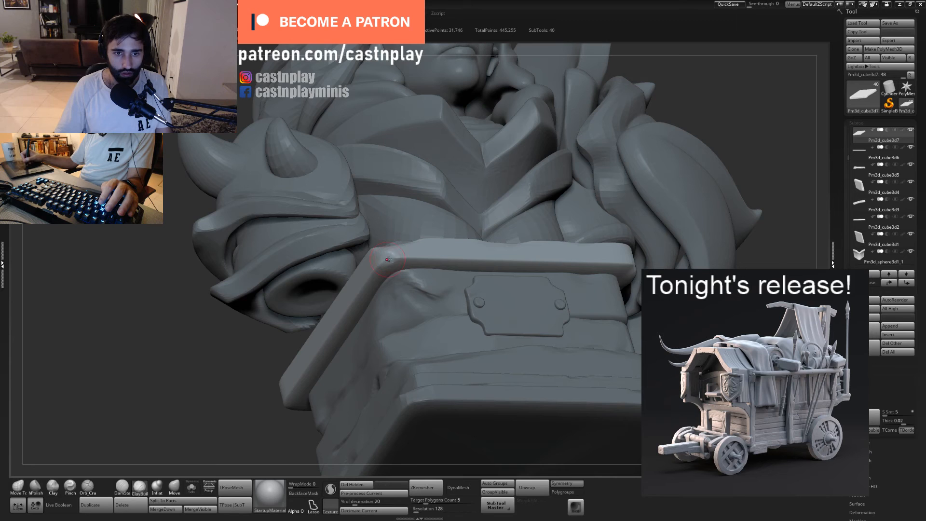
pyautogui.moveTo(385, 261); pyautogui.dragTo(555, 248)
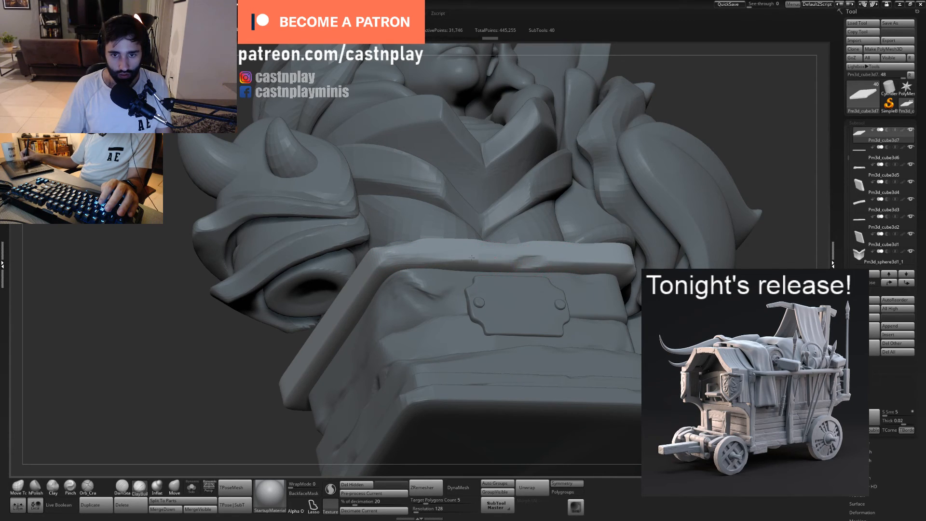
pyautogui.keyDown('ctrl'); pyautogui.moveTo(598, 267); pyautogui.dragTo(490, 254, button='right'); pyautogui.keyUp('ctrl')
pyautogui.moveTo(490, 254); pyautogui.dragTo(585, 287)
pyautogui.keyDown('alt'); pyautogui.moveTo(585, 287); pyautogui.dragTo(577, 230); pyautogui.keyUp('alt')
# - Carve chips and dents along the top slab's side edge with ClayBuildup
pyautogui.keyDown('ctrl'); pyautogui.moveTo(562, 214); pyautogui.dragTo(440, 210, button='right'); pyautogui.keyUp('ctrl')
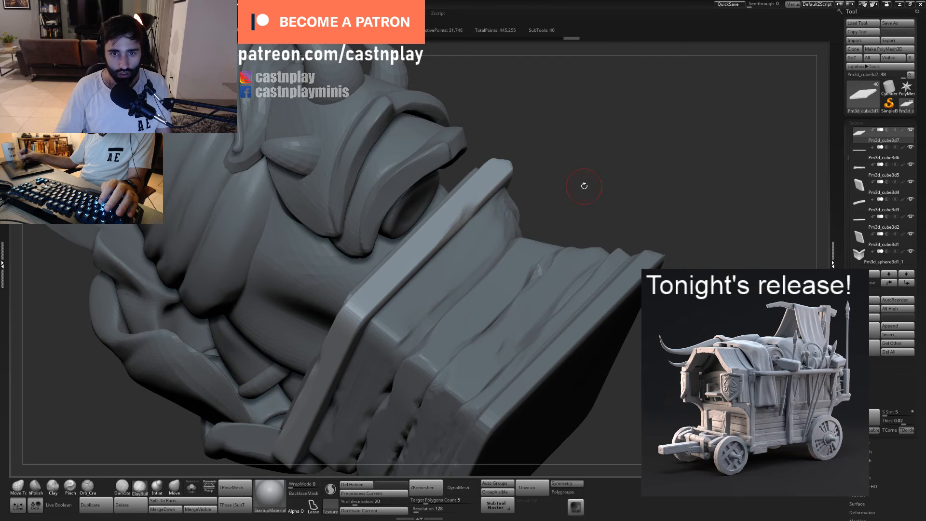
pyautogui.moveTo(584, 186); pyautogui.dragTo(614, 87)
pyautogui.moveTo(612, 145); pyautogui.dragTo(675, 179)
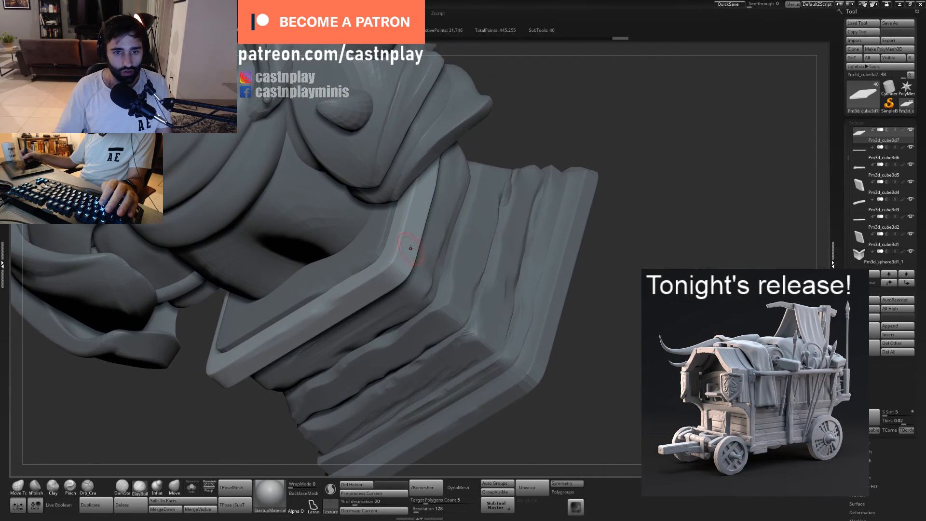
pyautogui.moveTo(384, 254)
pyautogui.mouseDown()
pyautogui.moveTo(398, 234)
pyautogui.moveTo(395, 266)
pyautogui.mouseUp()
pyautogui.moveTo(622, 207); pyautogui.dragTo(554, 174)
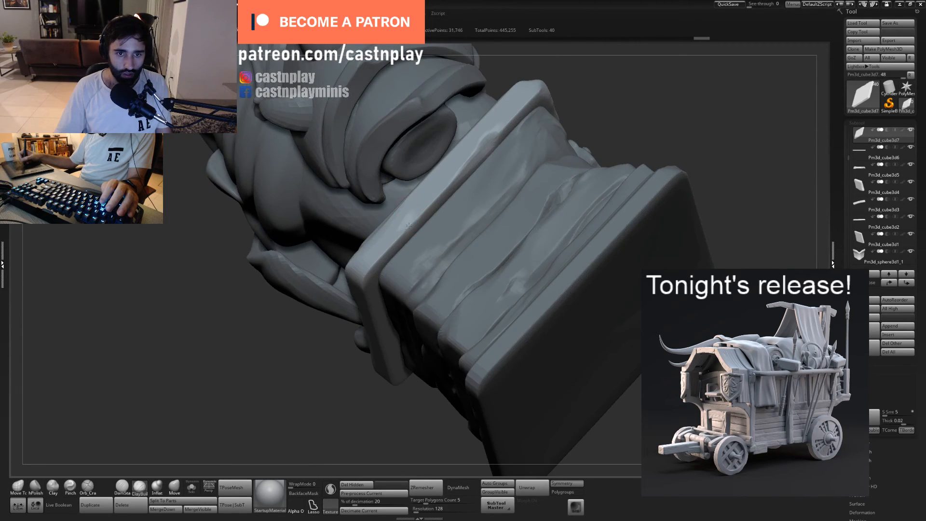
pyautogui.moveTo(404, 236); pyautogui.dragTo(426, 202)
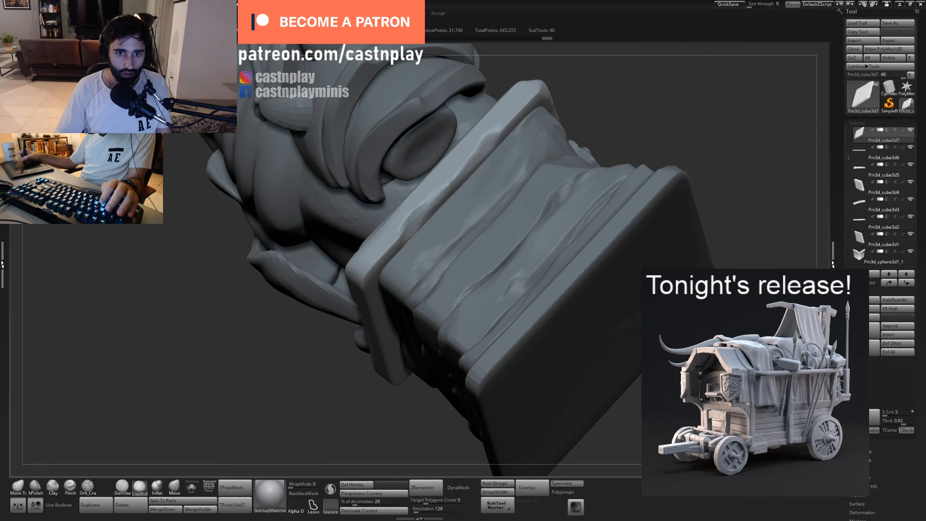
pyautogui.moveTo(396, 245); pyautogui.dragTo(418, 221)
pyautogui.moveTo(447, 263); pyautogui.dragTo(466, 234)
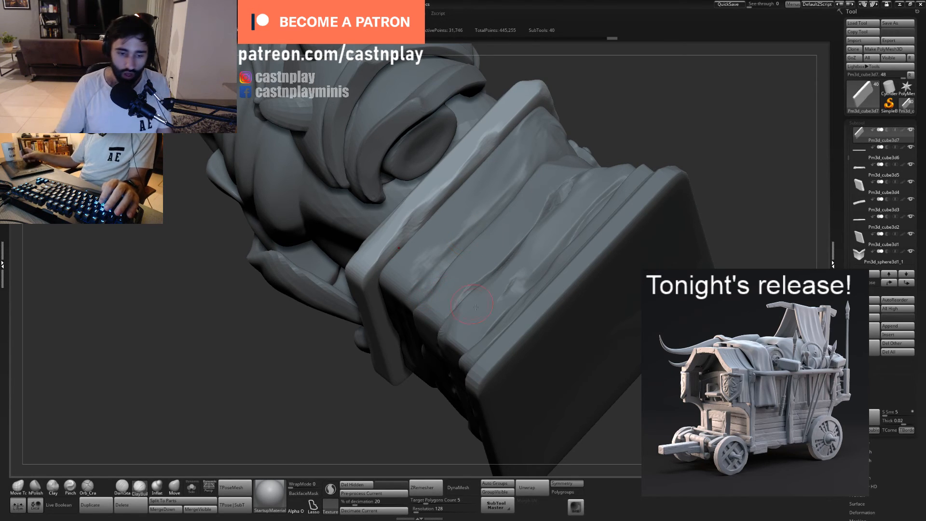
# - Work the top slab's rear corner and adjoining edge with ClayBuildup and hPolish
pyautogui.moveTo(541, 364)
pyautogui.mouseDown(button='right')
pyautogui.moveTo(439, 366)
pyautogui.moveTo(454, 321)
pyautogui.mouseUp(button='right')
pyautogui.moveTo(454, 221); pyautogui.dragTo(460, 173, button='right')
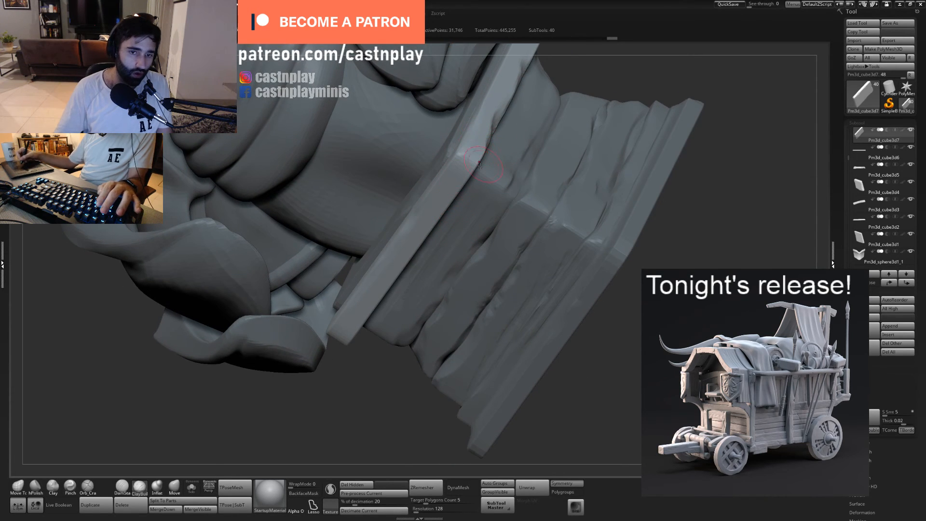
pyautogui.moveTo(438, 216); pyautogui.dragTo(381, 296)
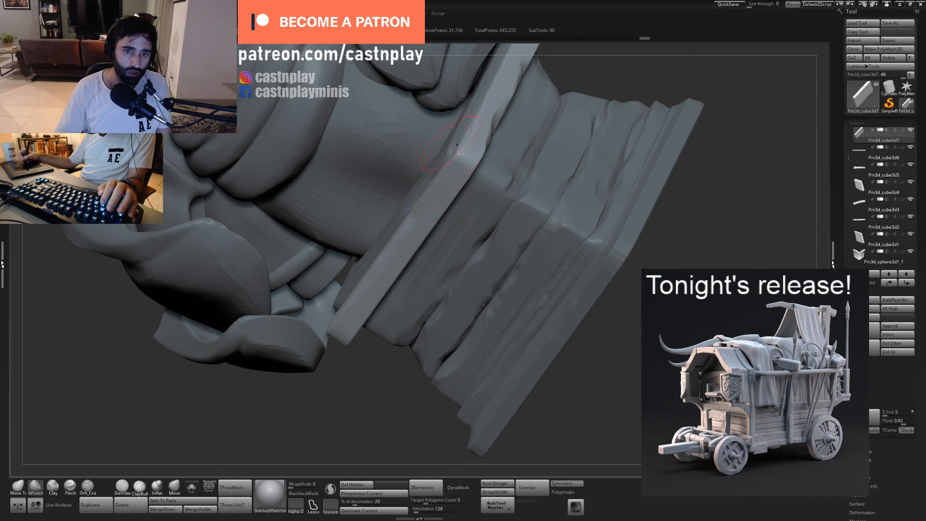
pyautogui.moveTo(526, 280); pyautogui.dragTo(459, 298, button='right')
# - Carve uneven wear along the top slab's rear edge with a resized ClayBuildup brush
pyautogui.click(140, 483)
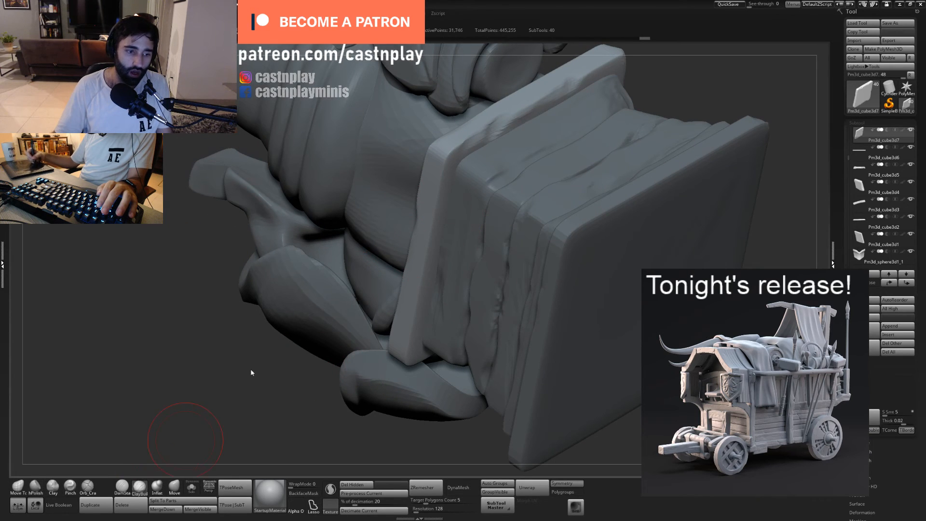
pyautogui.moveTo(425, 228); pyautogui.dragTo(436, 208, button='right')
pyautogui.press('s')
pyautogui.click(436, 209)
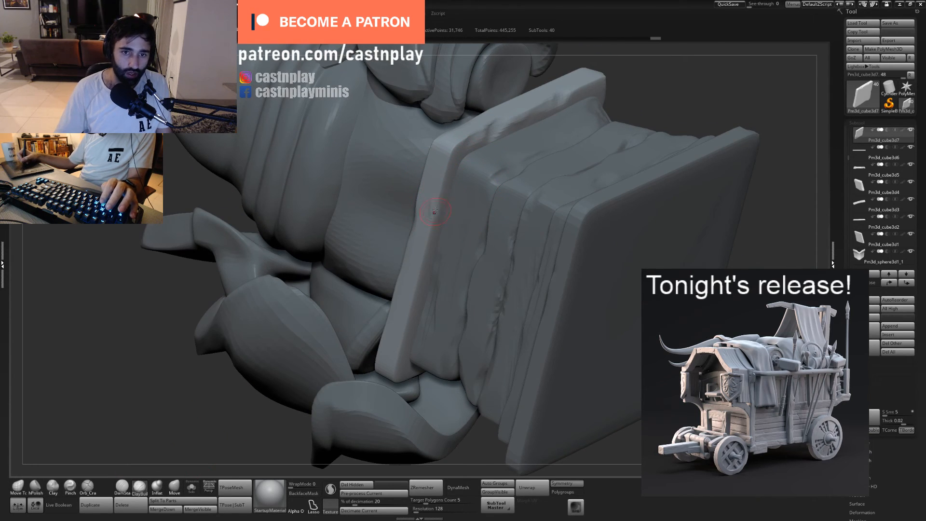
pyautogui.moveTo(437, 211); pyautogui.dragTo(433, 218)
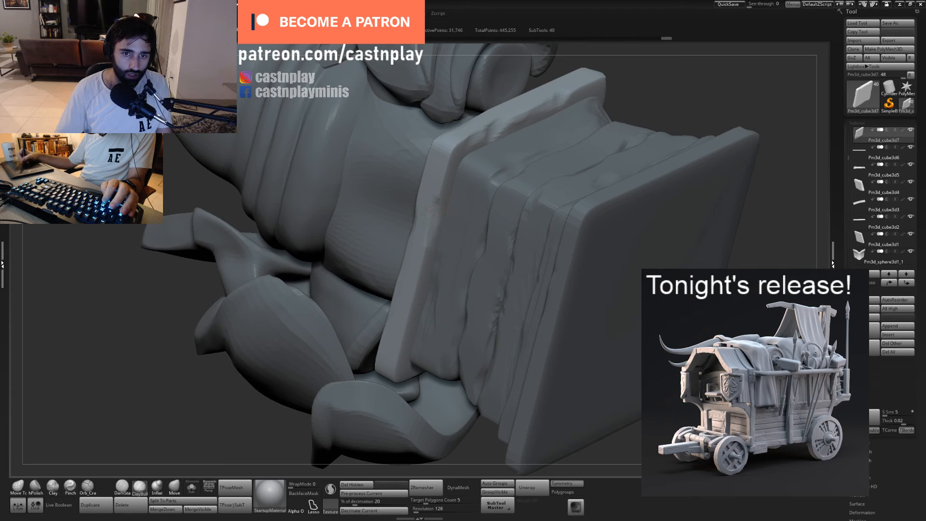
pyautogui.moveTo(471, 240); pyautogui.dragTo(509, 32, button='right')
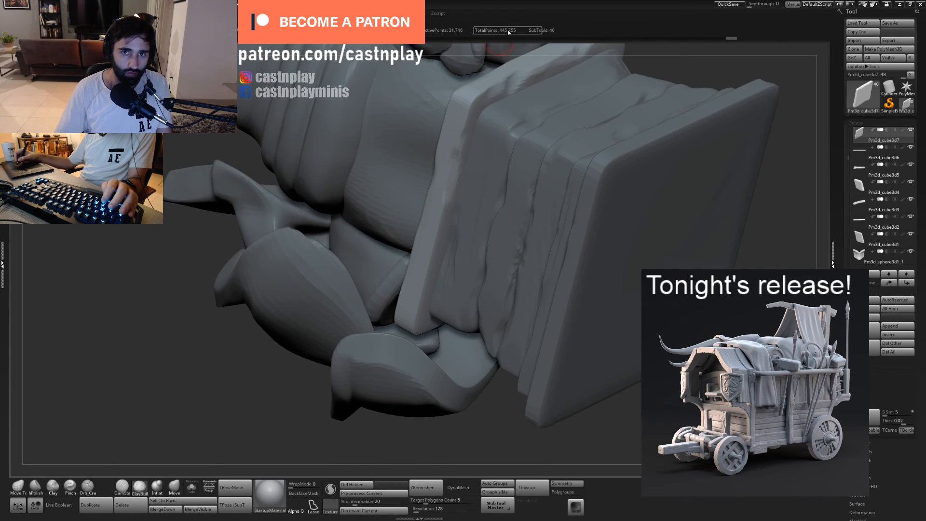
pyautogui.moveTo(441, 193)
pyautogui.mouseDown(button='right')
pyautogui.moveTo(497, 238)
pyautogui.moveTo(475, 269)
pyautogui.moveTo(428, 287)
pyautogui.mouseUp(button='right')
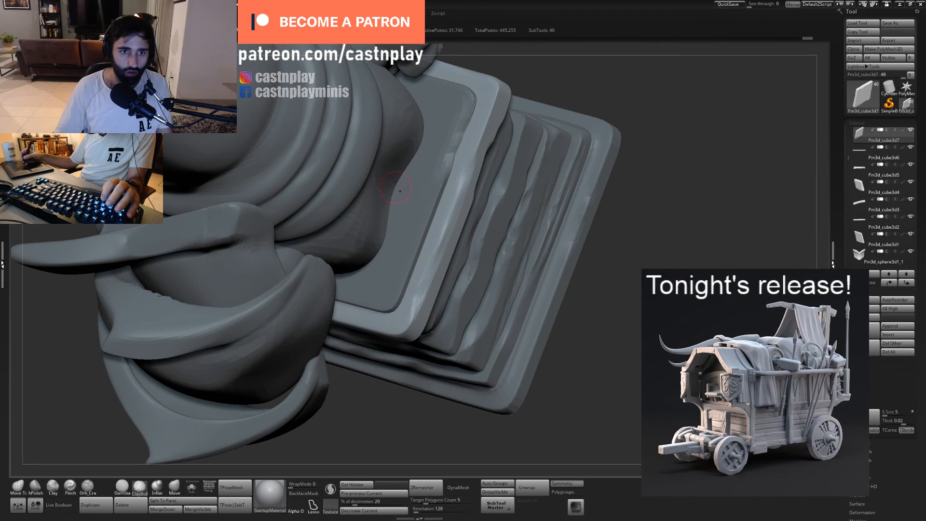
# - Chip the top slab's remaining side edge with a resized ClayBuildup brush
pyautogui.press('f')
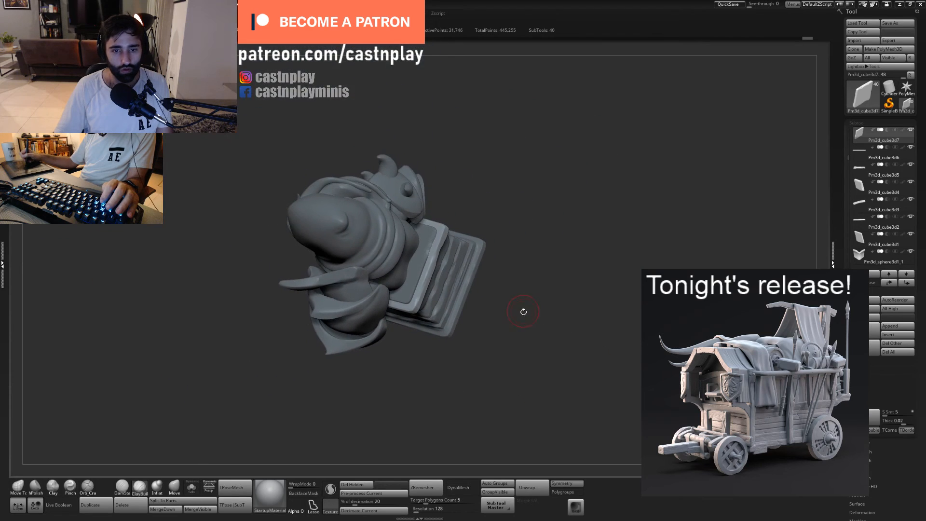
pyautogui.moveTo(545, 245)
pyautogui.mouseDown(button='right')
pyautogui.moveTo(548, 209)
pyautogui.moveTo(425, 270)
pyautogui.mouseUp(button='right')
pyautogui.moveTo(536, 220)
pyautogui.keyDown('alt'); pyautogui.mouseDown(button='right')
pyautogui.moveTo(549, 169)
pyautogui.moveTo(531, 232)
pyautogui.mouseUp(button='right'); pyautogui.keyUp('alt')
pyautogui.press('s')
pyautogui.moveTo(467, 195); pyautogui.dragTo(457, 222)
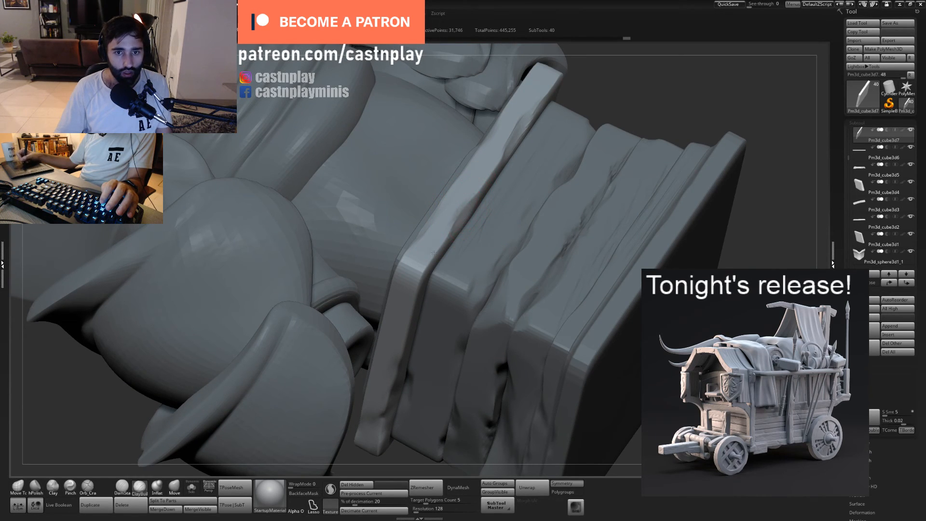
pyautogui.keyDown('ctrl'); pyautogui.moveTo(490, 170); pyautogui.dragTo(466, 154, button='right'); pyautogui.keyUp('ctrl')
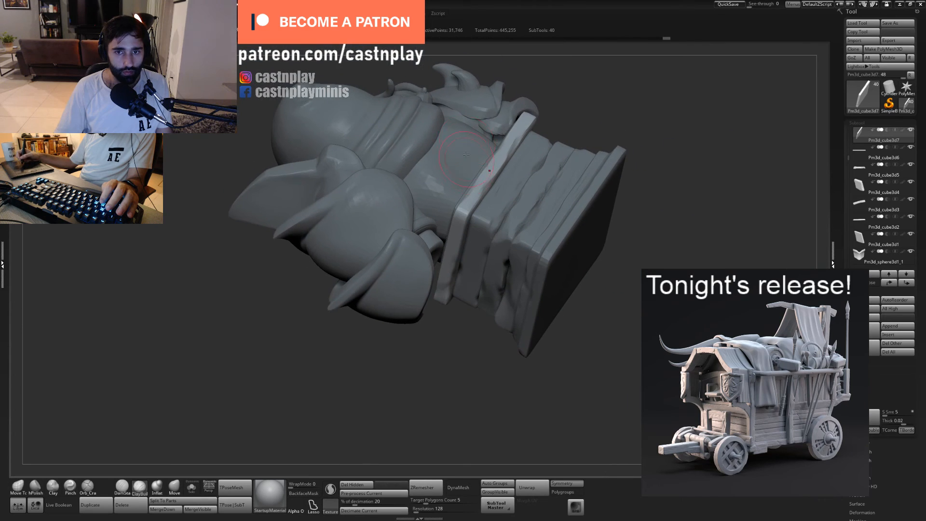
# - Flatten and sharpen the carved side edges and corners of the top slab with hPolish
pyautogui.moveTo(612, 122)
pyautogui.keyDown('alt'); pyautogui.mouseDown(button='right')
pyautogui.moveTo(596, 151)
pyautogui.moveTo(569, 166)
pyautogui.mouseUp(button='right'); pyautogui.keyUp('alt')
pyautogui.moveTo(570, 167); pyautogui.dragTo(574, 156, button='right')
pyautogui.press('2')
pyautogui.moveTo(483, 196); pyautogui.dragTo(466, 220)
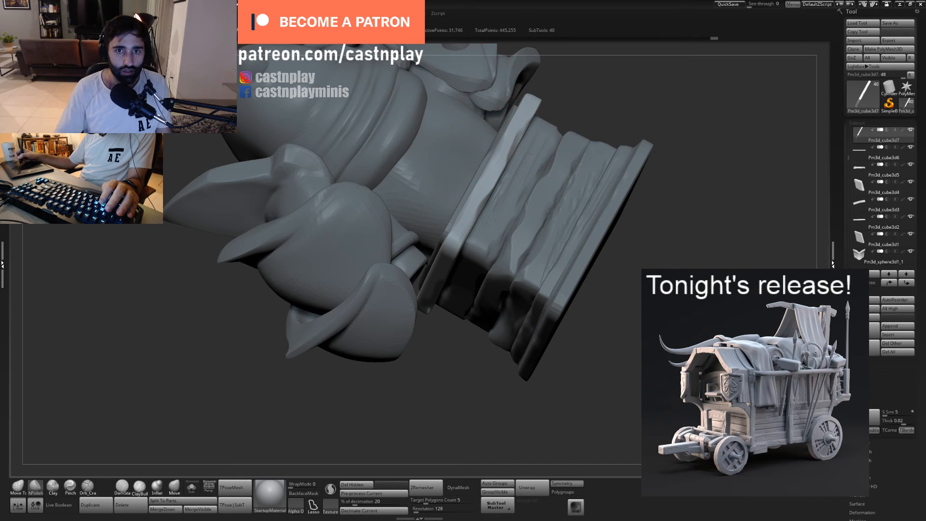
pyautogui.moveTo(529, 155)
pyautogui.mouseDown(button='right')
pyautogui.moveTo(556, 139)
pyautogui.moveTo(493, 188)
pyautogui.mouseUp(button='right')
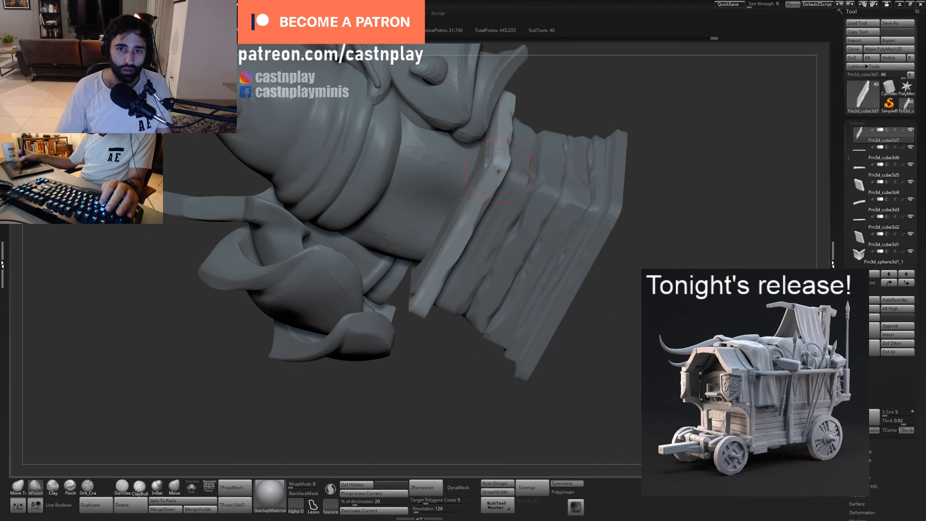
pyautogui.moveTo(577, 89)
pyautogui.mouseDown(button='right')
pyautogui.moveTo(503, 180)
pyautogui.moveTo(515, 148)
pyautogui.mouseUp(button='right')
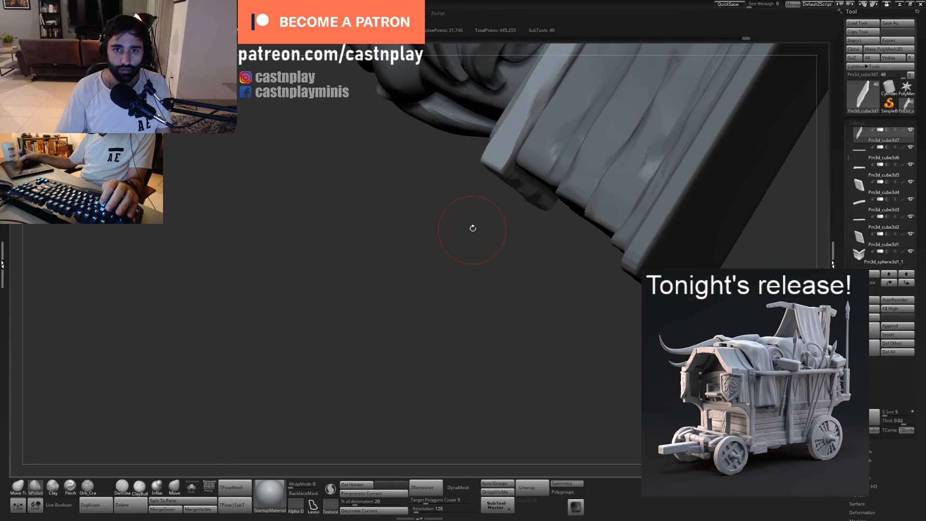
pyautogui.moveTo(472, 228)
pyautogui.mouseDown(button='right')
pyautogui.moveTo(511, 287)
pyautogui.moveTo(546, 297)
pyautogui.moveTo(554, 268)
pyautogui.moveTo(574, 347)
pyautogui.moveTo(629, 371)
pyautogui.mouseUp(button='right')
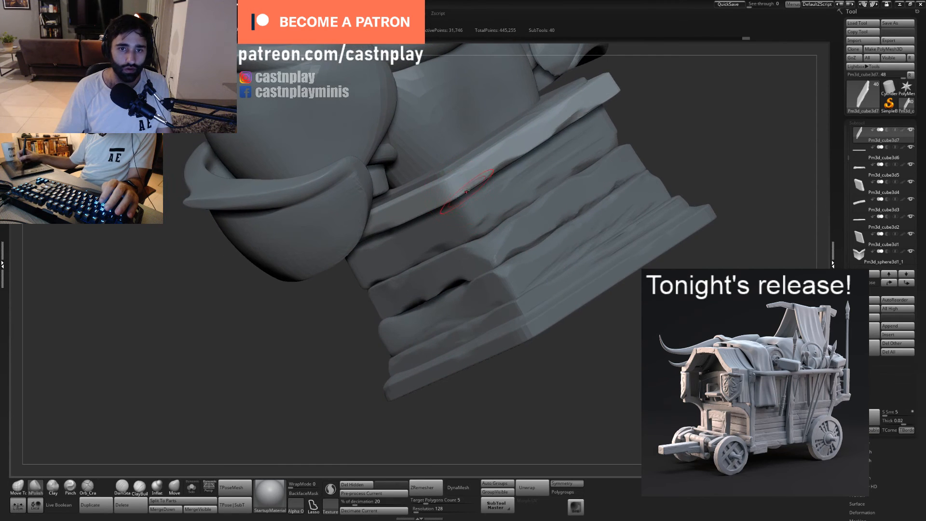
pyautogui.moveTo(465, 179); pyautogui.dragTo(473, 176)
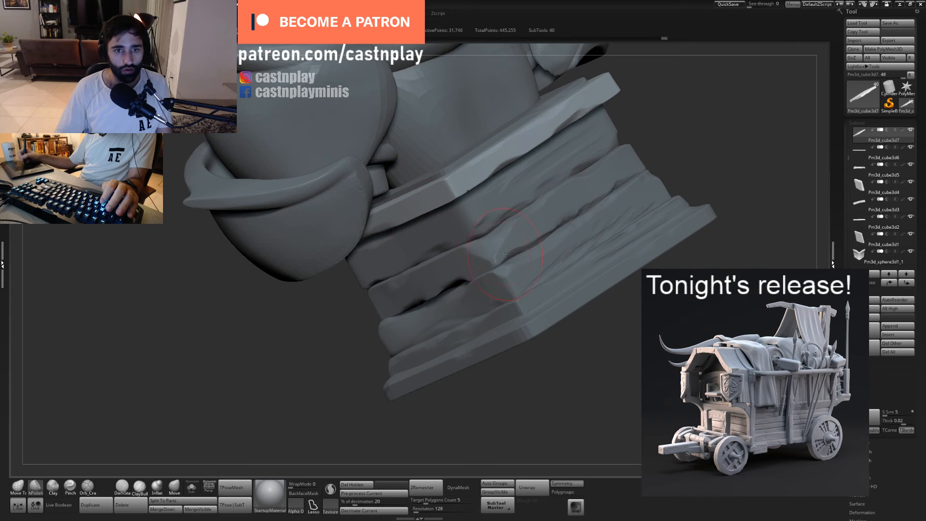
pyautogui.moveTo(505, 255)
pyautogui.mouseDown(button='right')
pyautogui.moveTo(449, 238)
pyautogui.moveTo(434, 255)
pyautogui.mouseUp(button='right')
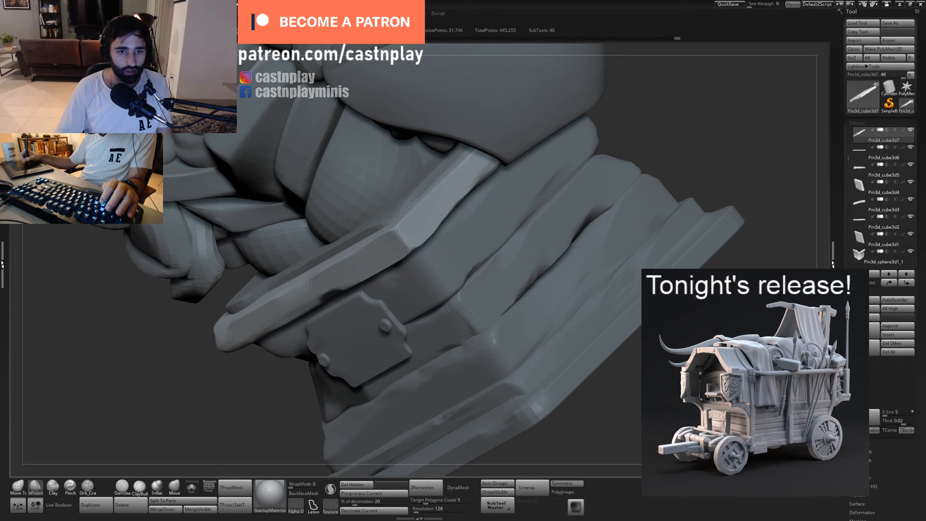
# - Check the top slab's polished edges and select the thin inset slab lying on top of it
pyautogui.moveTo(311, 283); pyautogui.dragTo(463, 197, button='right')
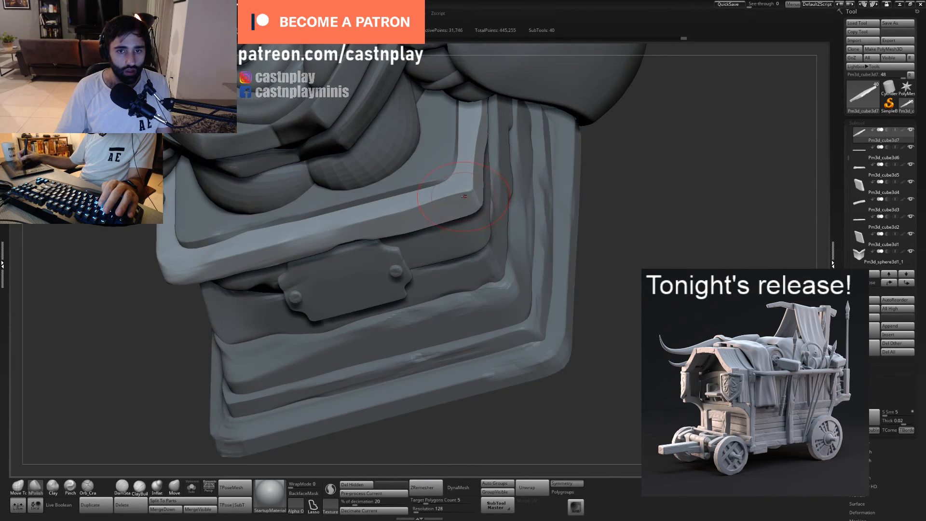
pyautogui.keyDown('ctrl'); pyautogui.moveTo(621, 192); pyautogui.dragTo(486, 133, button='right'); pyautogui.keyUp('ctrl')
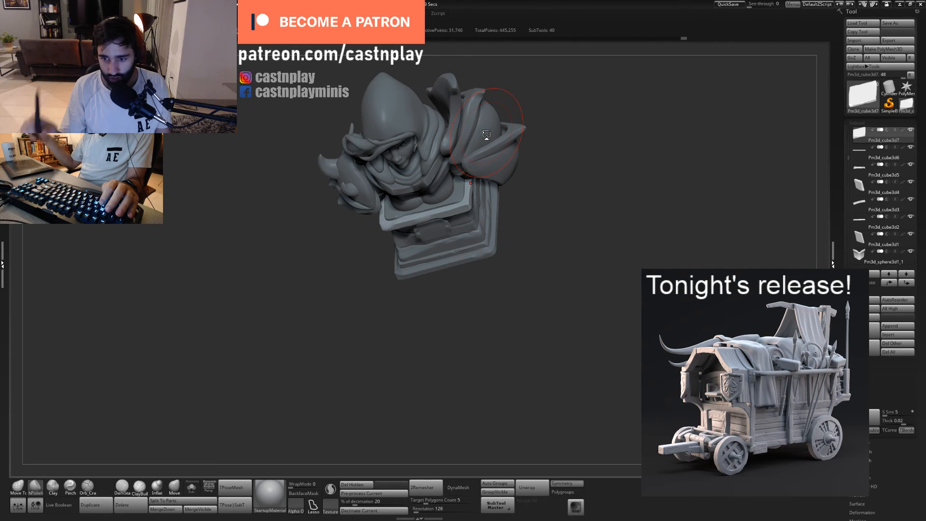
pyautogui.moveTo(530, 240)
pyautogui.mouseDown()
pyautogui.moveTo(525, 186)
pyautogui.moveTo(560, 211)
pyautogui.moveTo(589, 185)
pyautogui.moveTo(581, 183)
pyautogui.moveTo(595, 207)
pyautogui.mouseUp()
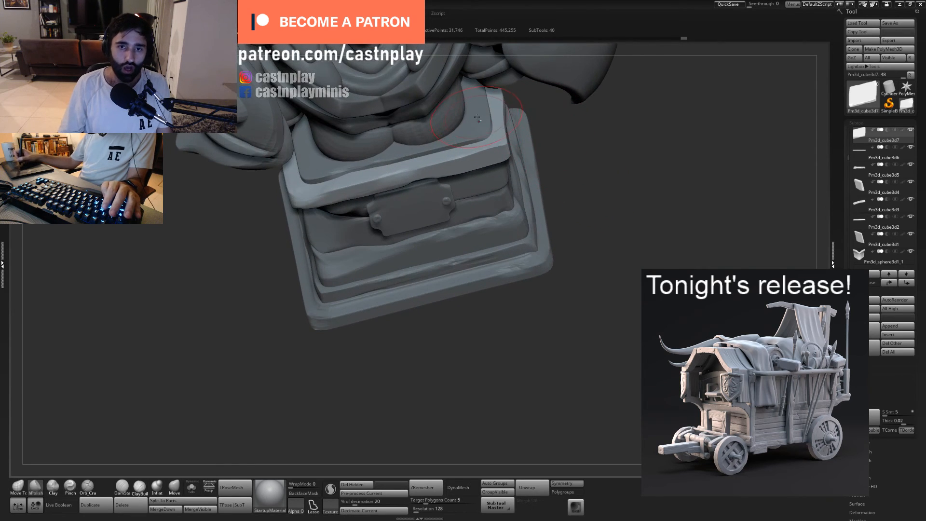
pyautogui.moveTo(560, 136); pyautogui.dragTo(511, 132)
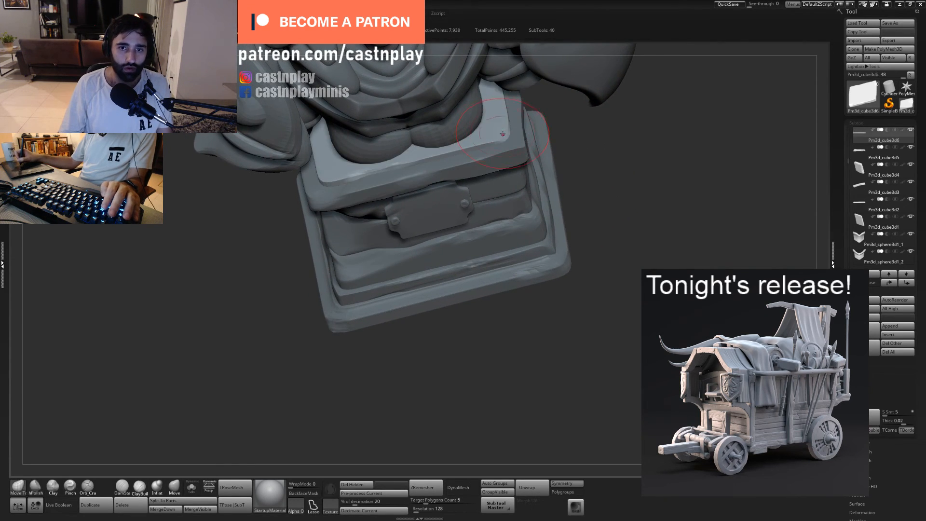
pyautogui.keyDown('alt'); pyautogui.click(508, 131); pyautogui.keyUp('alt')
# - Chip and wear the thin inset slab's edges around the bust with a resized ClayBuildup brush
pyautogui.moveTo(586, 169); pyautogui.dragTo(566, 196)
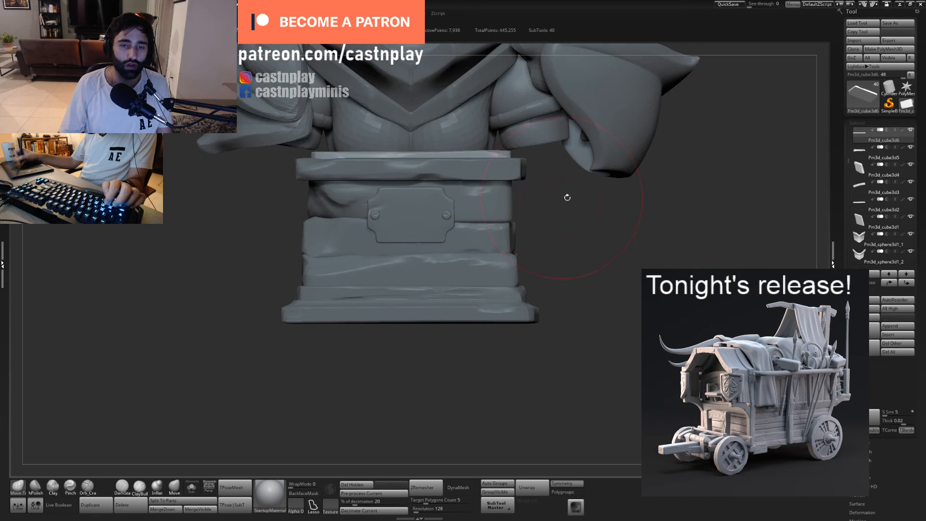
pyautogui.keyDown('alt'); pyautogui.moveTo(591, 227); pyautogui.dragTo(562, 243); pyautogui.keyUp('alt')
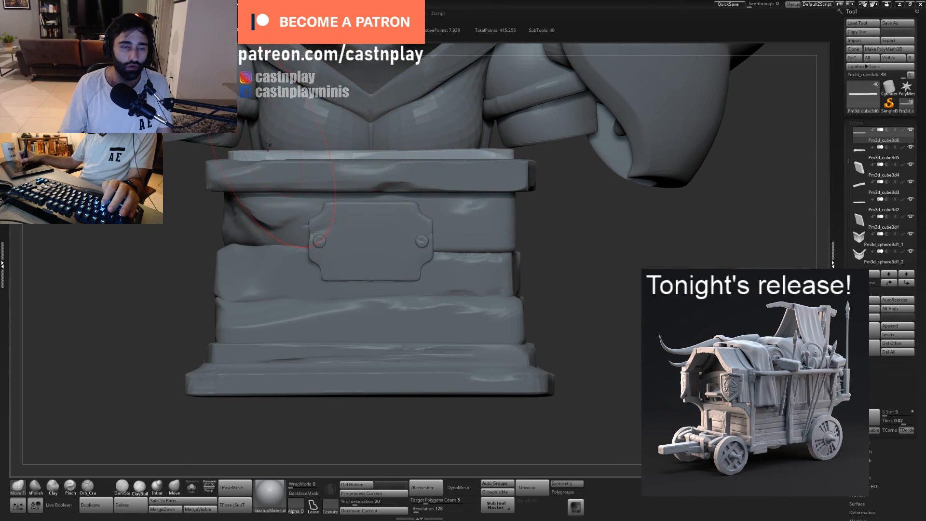
pyautogui.press('s')
pyautogui.moveTo(371, 155); pyautogui.dragTo(372, 151)
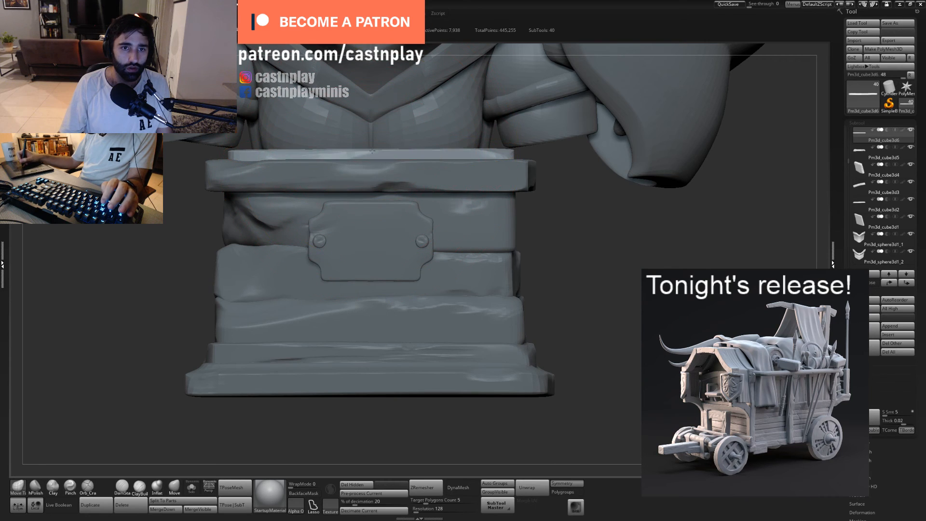
pyautogui.keyDown('alt'); pyautogui.moveTo(570, 230); pyautogui.dragTo(569, 261); pyautogui.keyUp('alt')
pyautogui.click(140, 487)
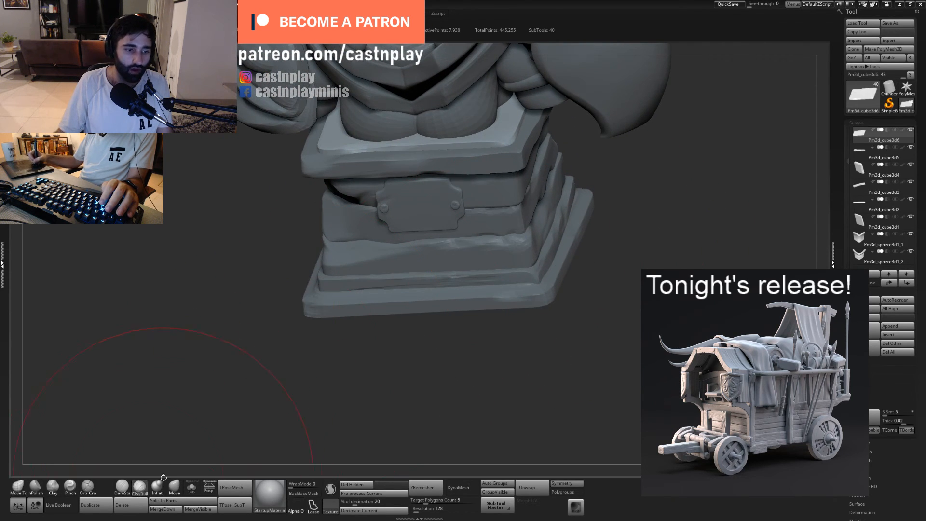
pyautogui.moveTo(521, 357)
pyautogui.mouseDown()
pyautogui.moveTo(441, 406)
pyautogui.moveTo(473, 386)
pyautogui.moveTo(449, 164)
pyautogui.moveTo(418, 159)
pyautogui.moveTo(431, 147)
pyautogui.mouseUp()
pyautogui.press('s')
pyautogui.press('s')
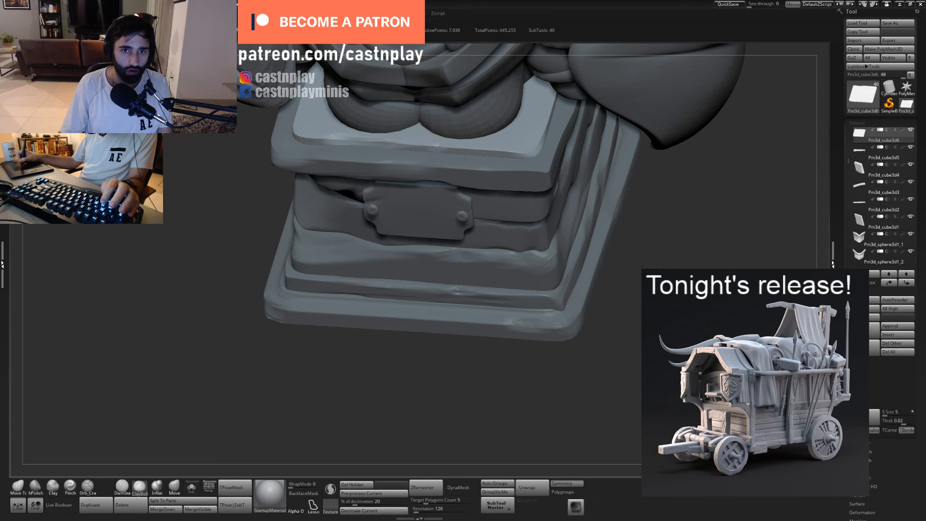
pyautogui.moveTo(621, 270)
pyautogui.keyDown('alt'); pyautogui.mouseDown()
pyautogui.moveTo(553, 237)
pyautogui.moveTo(554, 291)
pyautogui.moveTo(515, 312)
pyautogui.moveTo(524, 324)
pyautogui.moveTo(531, 252)
pyautogui.mouseUp(); pyautogui.keyUp('alt')
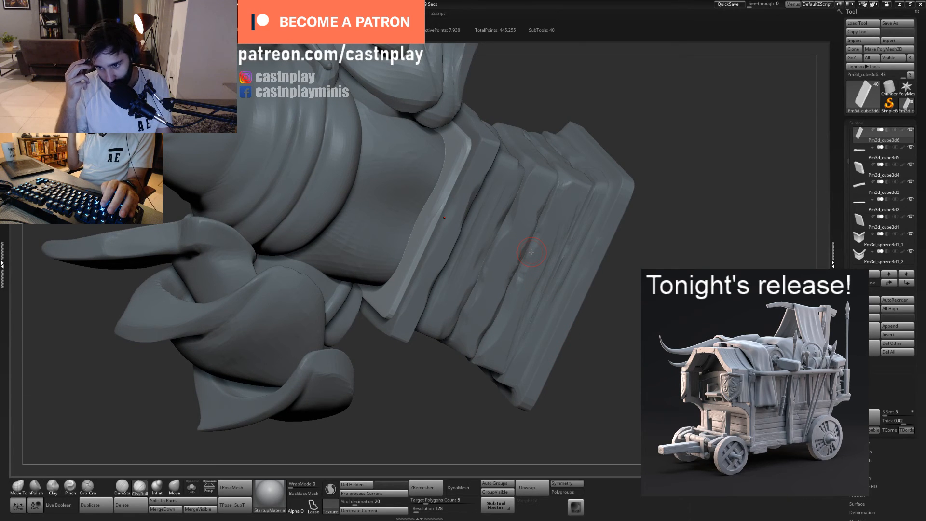
pyautogui.moveTo(521, 110); pyautogui.dragTo(431, 179)
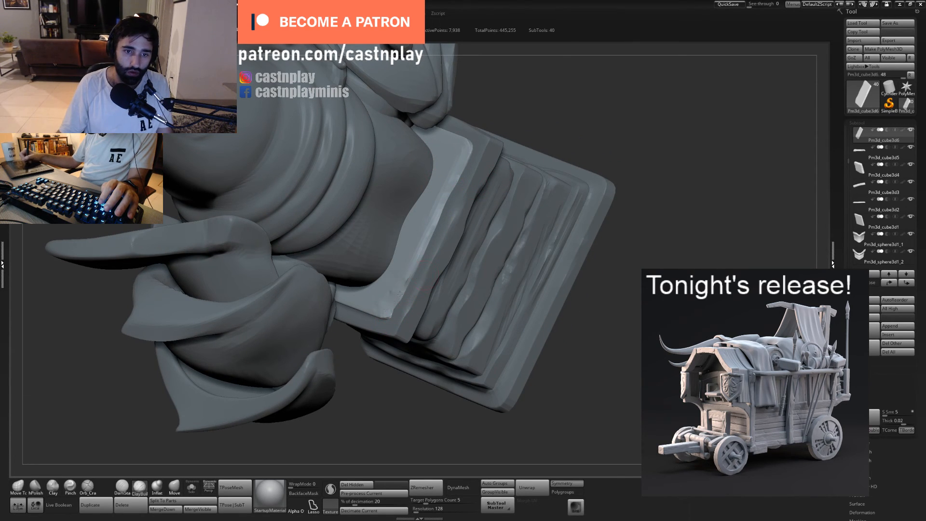
# - Select the pedestal's top slab and flatten its rough side edge with hPolish
pyautogui.keyDown('alt'); pyautogui.click(431, 271); pyautogui.keyUp('alt')
pyautogui.moveTo(487, 282); pyautogui.dragTo(435, 260, button='right')
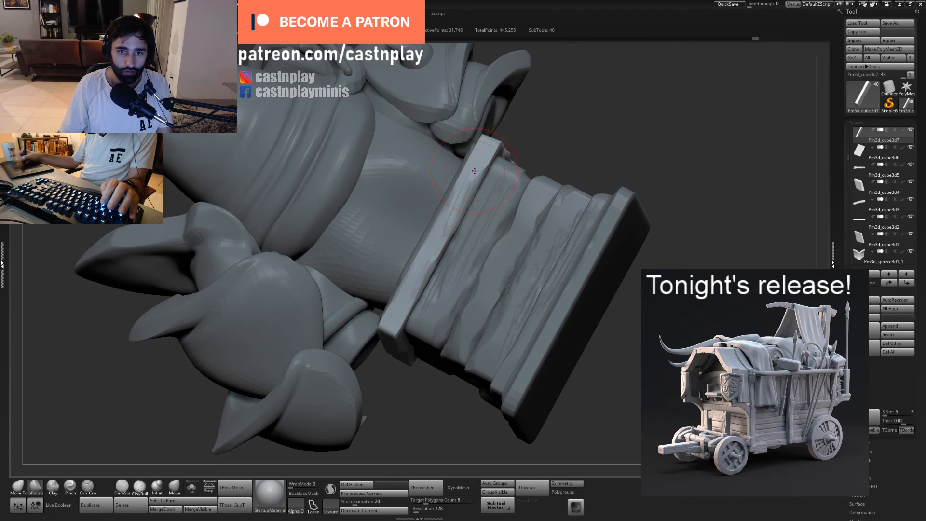
pyautogui.moveTo(461, 209); pyautogui.dragTo(481, 146)
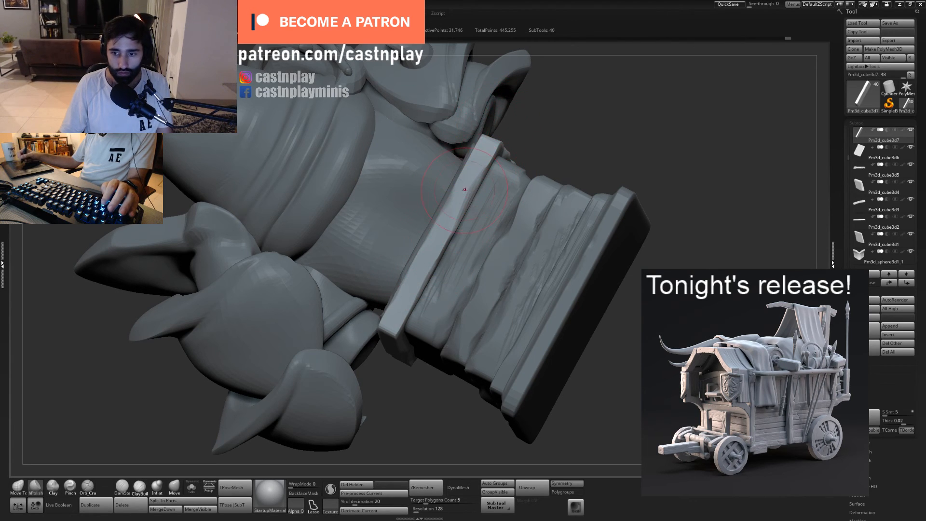
pyautogui.keyDown('ctrl'); pyautogui.moveTo(530, 221); pyautogui.dragTo(489, 212, button='right'); pyautogui.keyUp('ctrl')
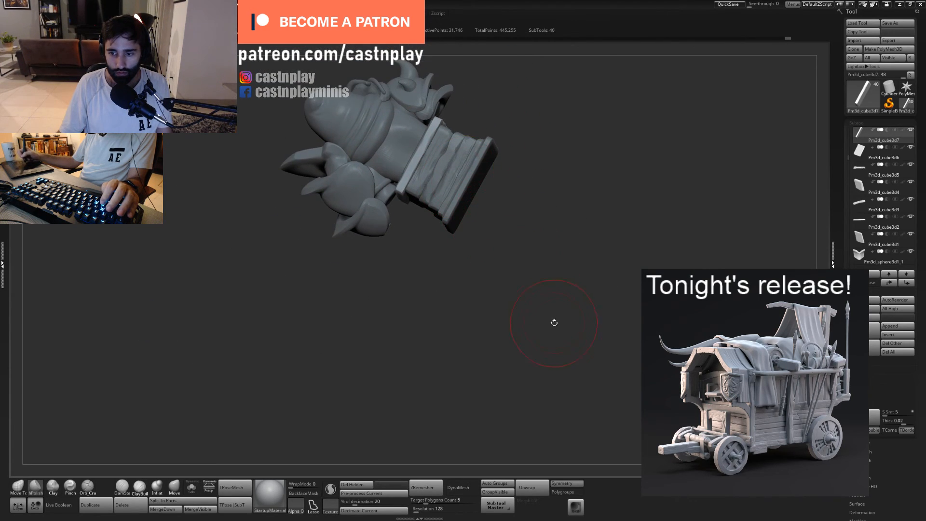
# - Select the huntress's head sculpt and decimate its dense mesh to 20 percent
pyautogui.moveTo(554, 323); pyautogui.dragTo(574, 289, button='right')
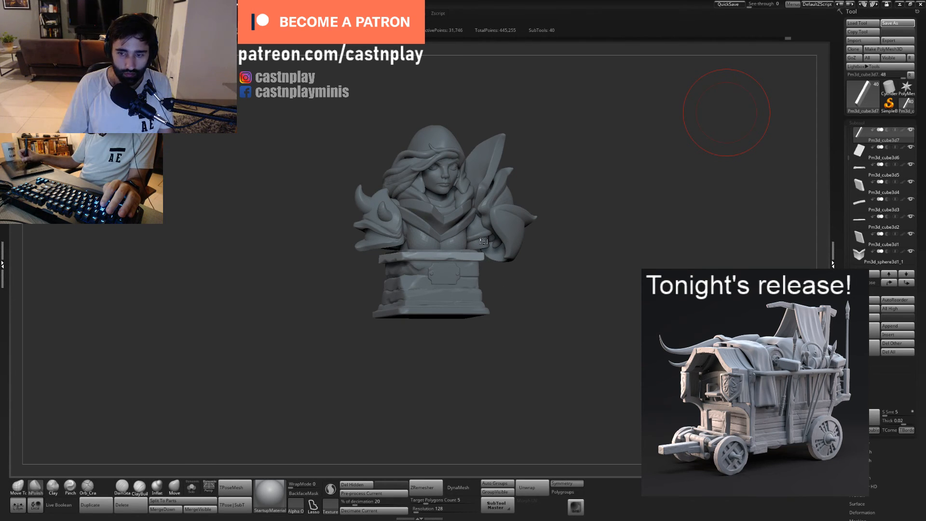
pyautogui.moveTo(476, 273); pyautogui.dragTo(505, 363)
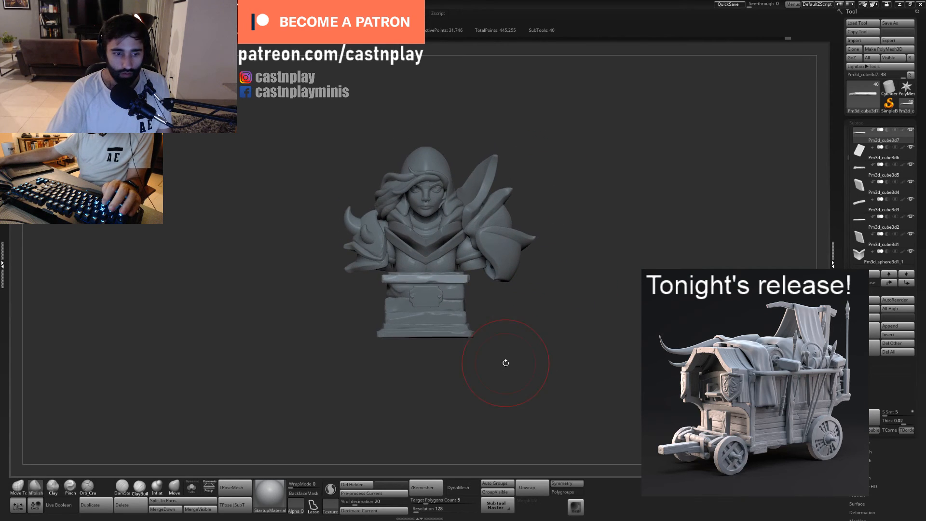
pyautogui.keyDown('alt'); pyautogui.click(430, 213); pyautogui.keyUp('alt')
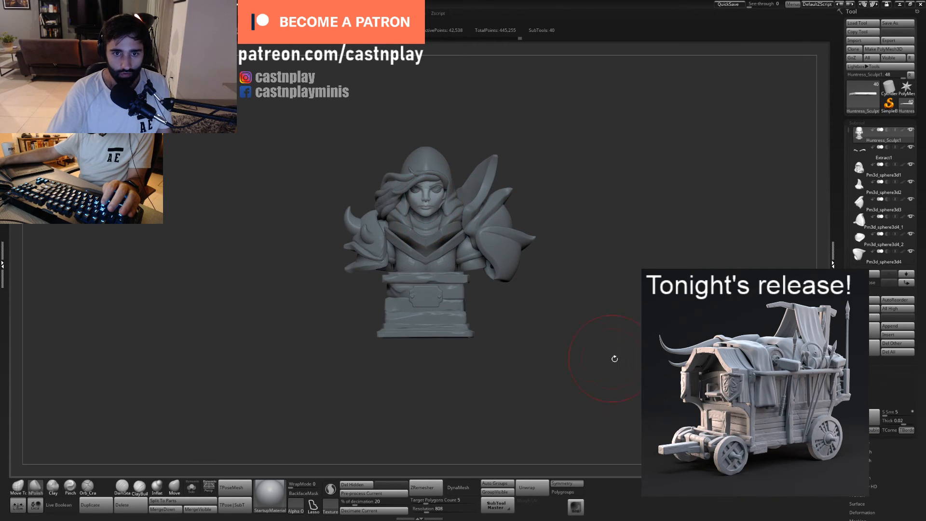
pyautogui.click(192, 487)
pyautogui.press('f')
pyautogui.moveTo(563, 274); pyautogui.dragTo(585, 289)
pyautogui.click(191, 487)
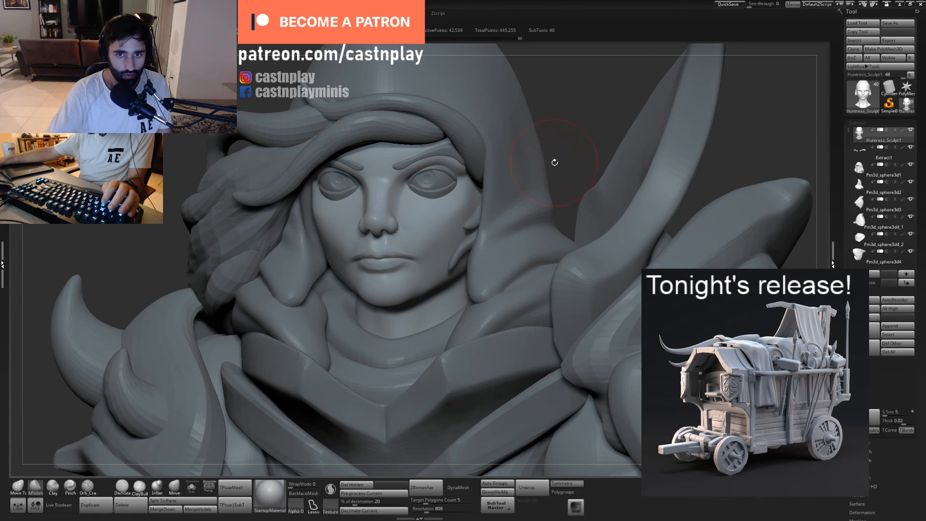
pyautogui.keyDown('alt'); pyautogui.moveTo(569, 123); pyautogui.dragTo(616, 133); pyautogui.keyUp('alt')
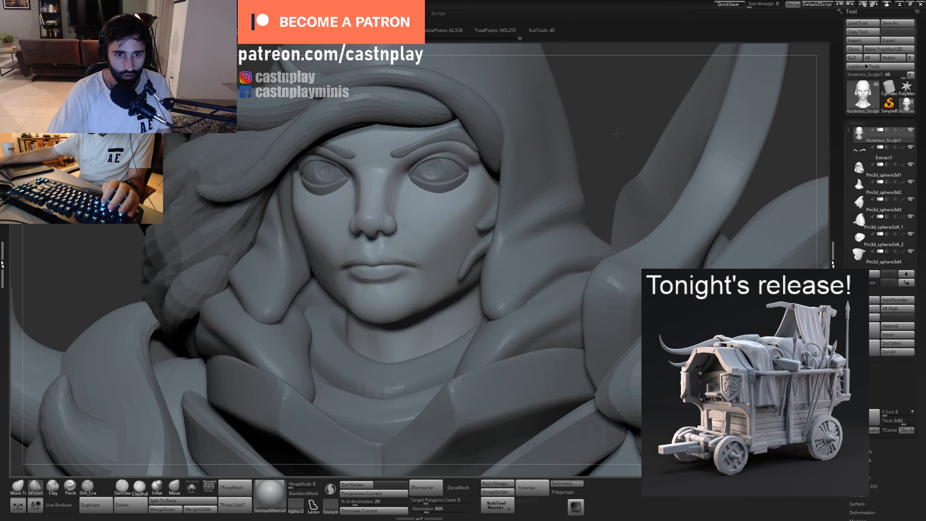
pyautogui.moveTo(617, 133)
pyautogui.keyDown('ctrl'); pyautogui.mouseDown(button='right')
pyautogui.moveTo(635, 158)
pyautogui.moveTo(626, 140)
pyautogui.mouseUp(button='right'); pyautogui.keyUp('ctrl')
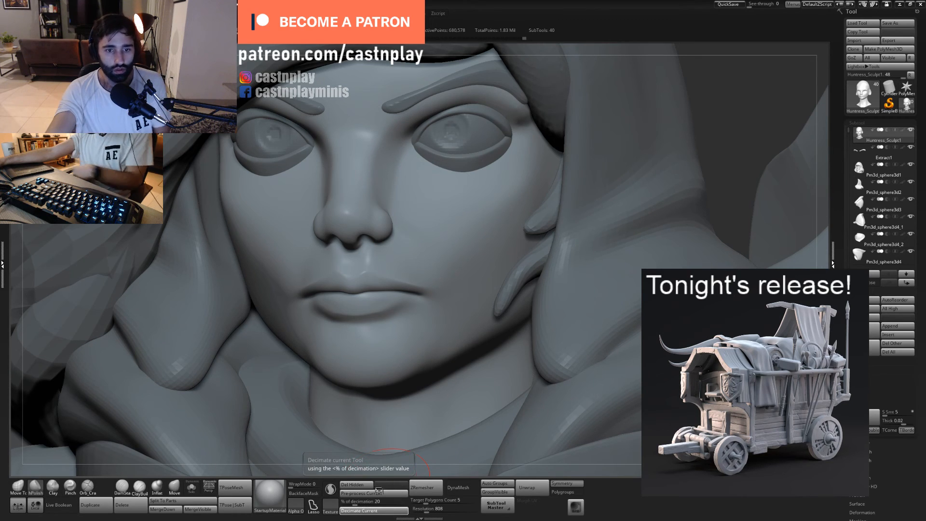
pyautogui.click(374, 510)
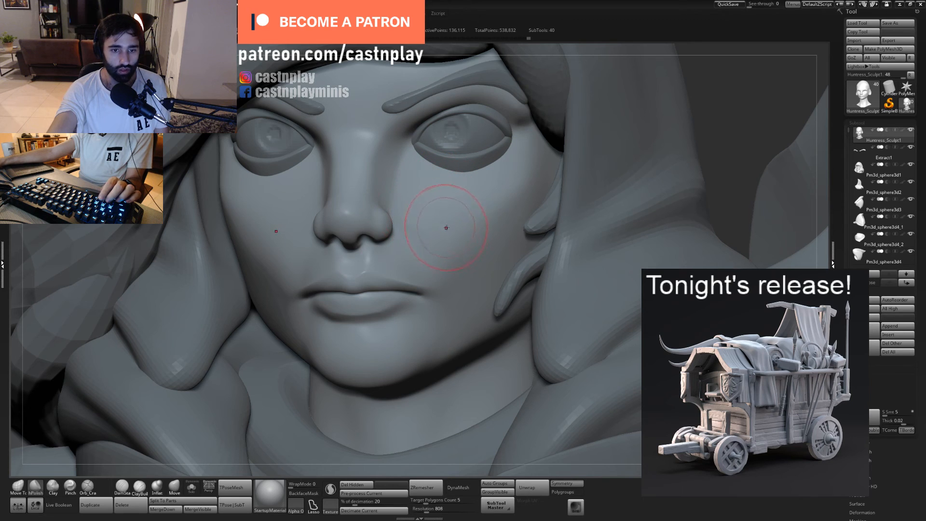
# - Lower the decimation percentage to about 8.62, decimate the head again and check its mesh with the wireframe display
pyautogui.moveTo(522, 54)
pyautogui.keyDown('alt'); pyautogui.mouseDown()
pyautogui.moveTo(608, 75)
pyautogui.moveTo(523, 57)
pyautogui.moveTo(461, 59)
pyautogui.mouseUp(); pyautogui.keyUp('alt')
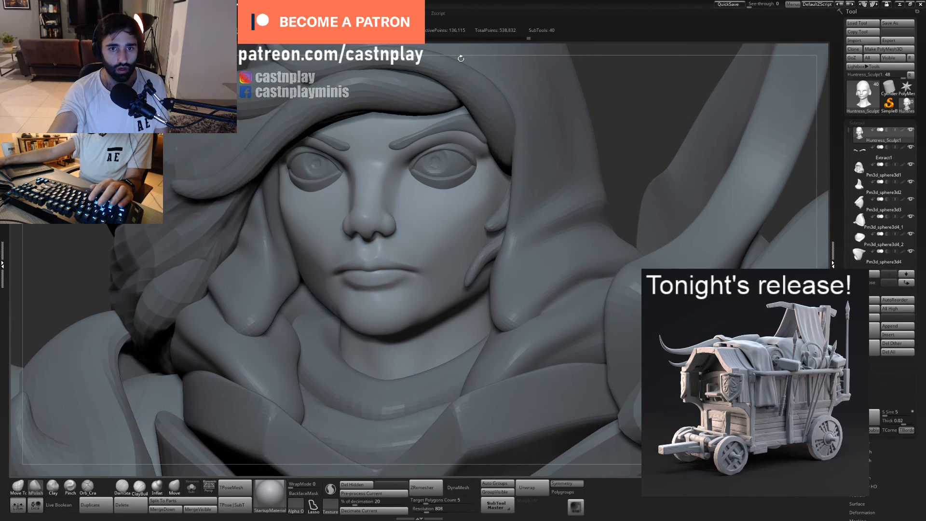
pyautogui.click(348, 502)
pyautogui.click(346, 502)
pyautogui.click(358, 510)
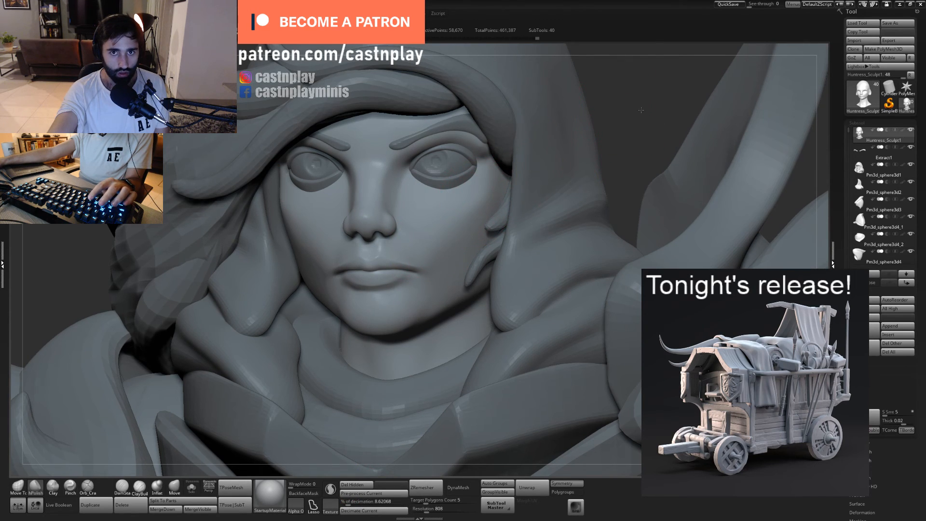
pyautogui.keyDown('alt'); pyautogui.moveTo(617, 110); pyautogui.dragTo(682, 114); pyautogui.keyUp('alt')
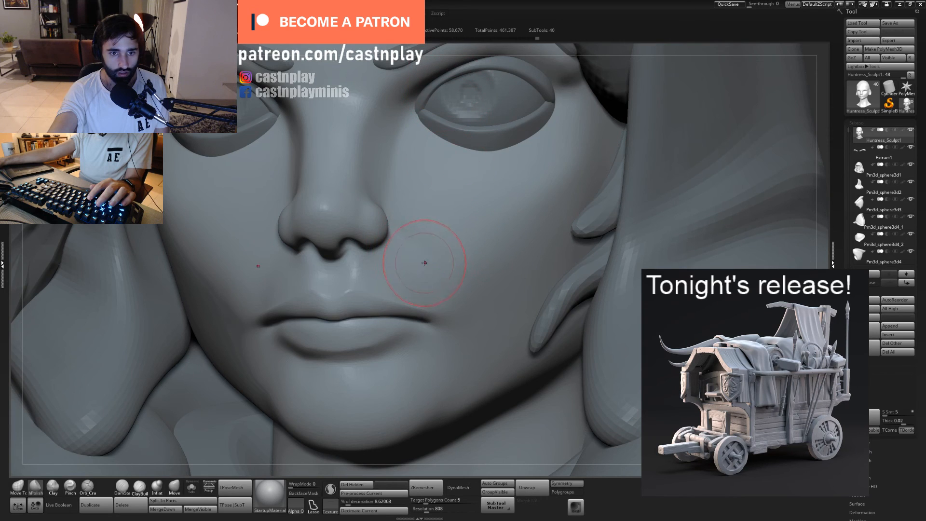
pyautogui.hotkey('shift', 'f')
pyautogui.hotkey('shift', 'f')
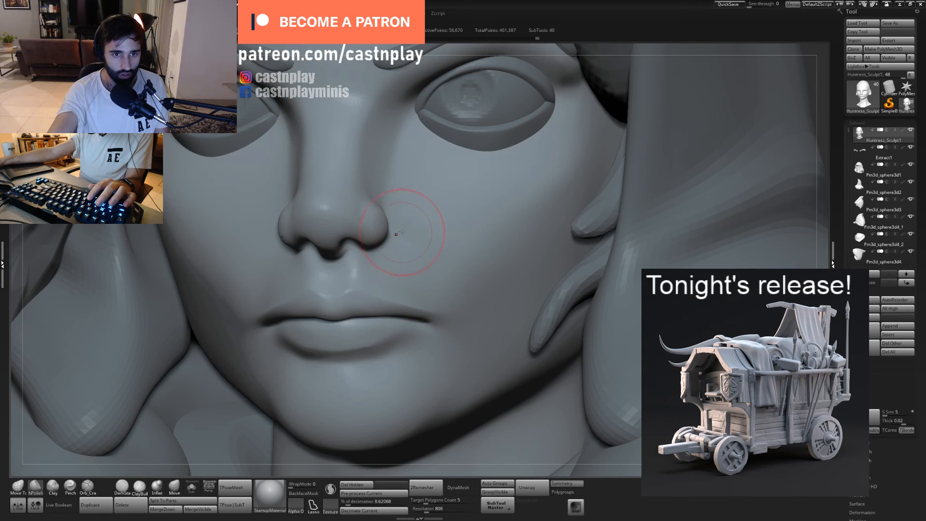
# - Examine the decimated face up close and the whole bust from several angles for surface quality
pyautogui.moveTo(413, 51)
pyautogui.keyDown('alt'); pyautogui.mouseDown()
pyautogui.moveTo(479, 61)
pyautogui.moveTo(453, 120)
pyautogui.mouseUp(); pyautogui.keyUp('alt')
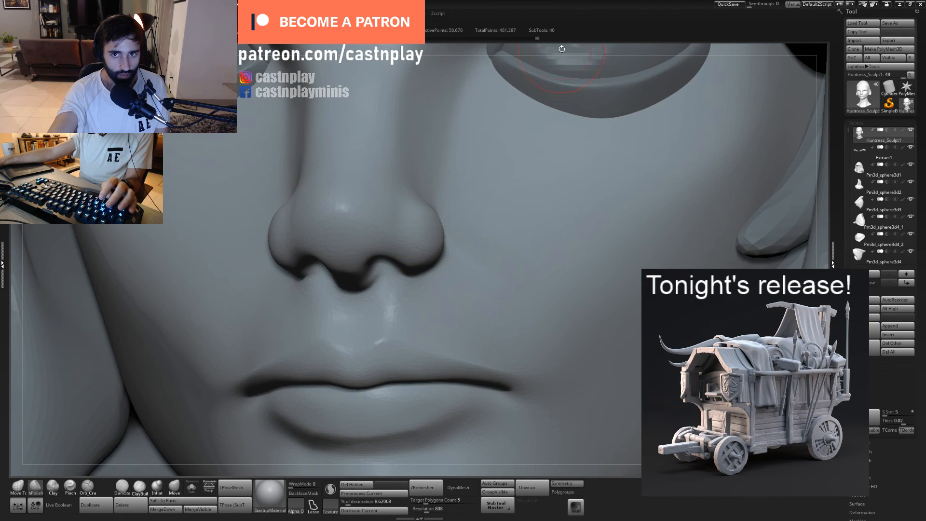
pyautogui.press('f')
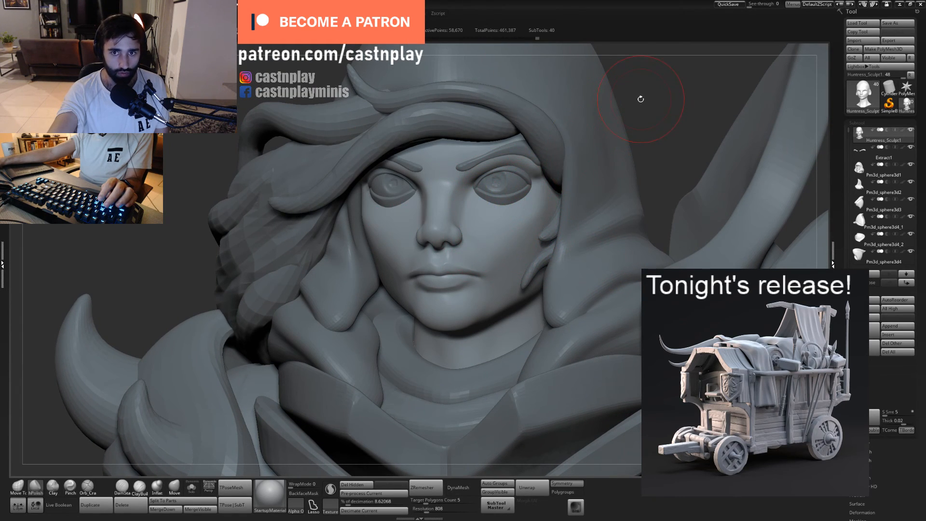
pyautogui.keyDown('alt'); pyautogui.moveTo(638, 97); pyautogui.dragTo(599, 108, button='right'); pyautogui.keyUp('alt')
pyautogui.press('f')
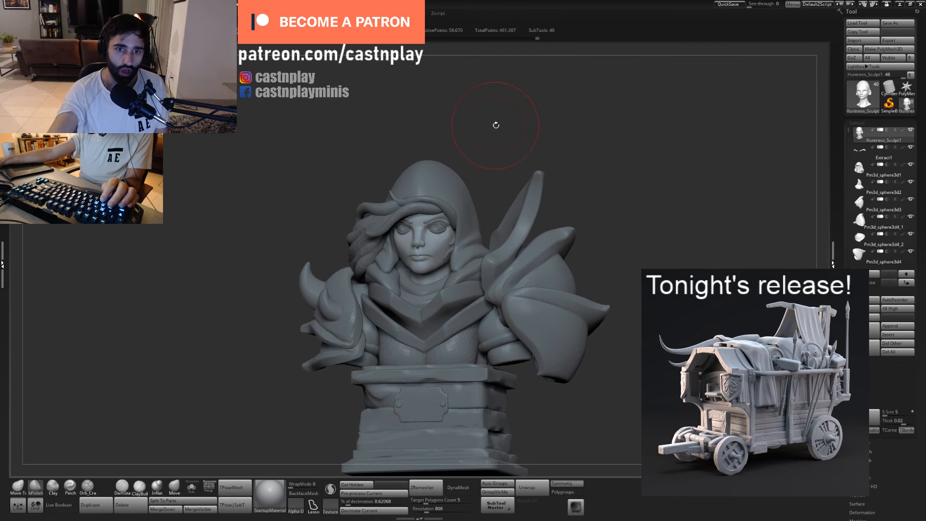
pyautogui.moveTo(493, 124); pyautogui.dragTo(502, 90)
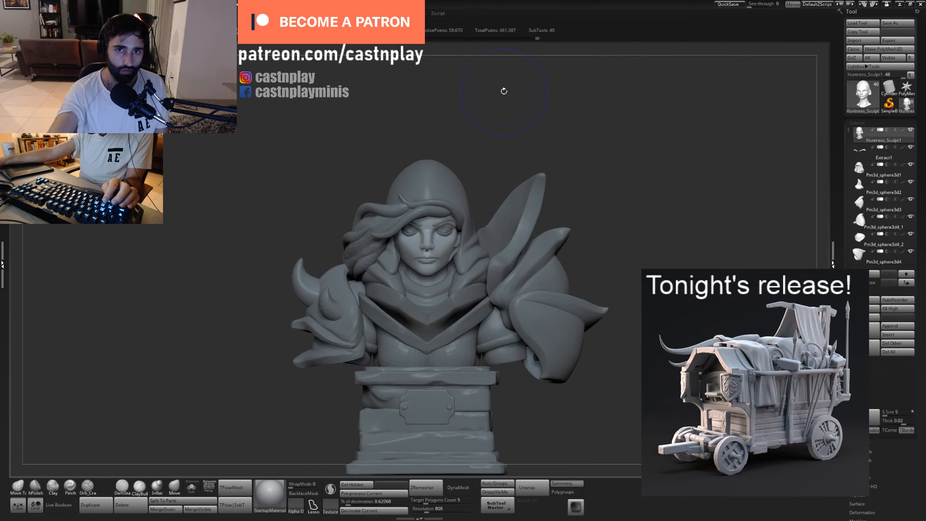
pyautogui.moveTo(549, 141)
pyautogui.mouseDown()
pyautogui.moveTo(477, 148)
pyautogui.moveTo(497, 147)
pyautogui.moveTo(488, 144)
pyautogui.moveTo(500, 135)
pyautogui.moveTo(524, 139)
pyautogui.moveTo(581, 199)
pyautogui.mouseUp()
pyautogui.moveTo(567, 124)
pyautogui.mouseDown()
pyautogui.moveTo(586, 94)
pyautogui.moveTo(516, 46)
pyautogui.mouseUp()
pyautogui.moveTo(503, 132); pyautogui.dragTo(471, 208)
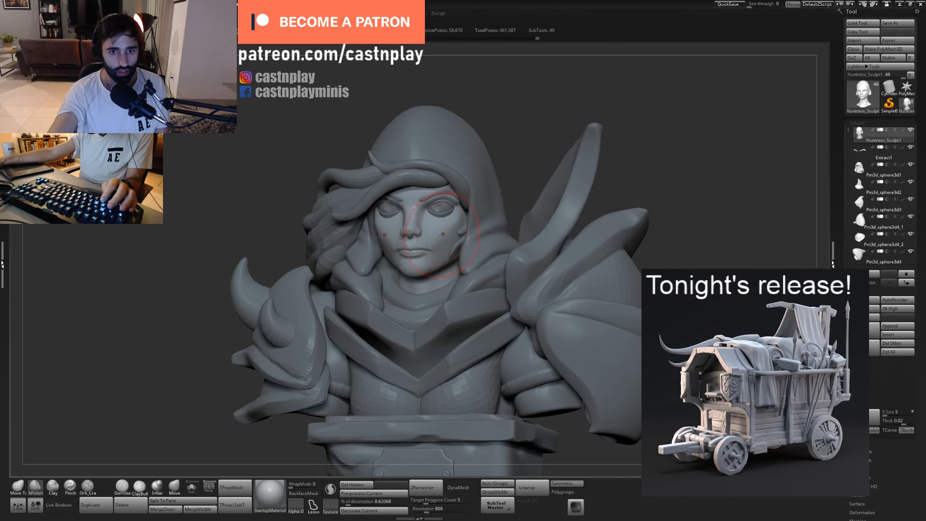
pyautogui.keyDown('alt'); pyautogui.moveTo(514, 115); pyautogui.dragTo(536, 195); pyautogui.keyUp('alt')
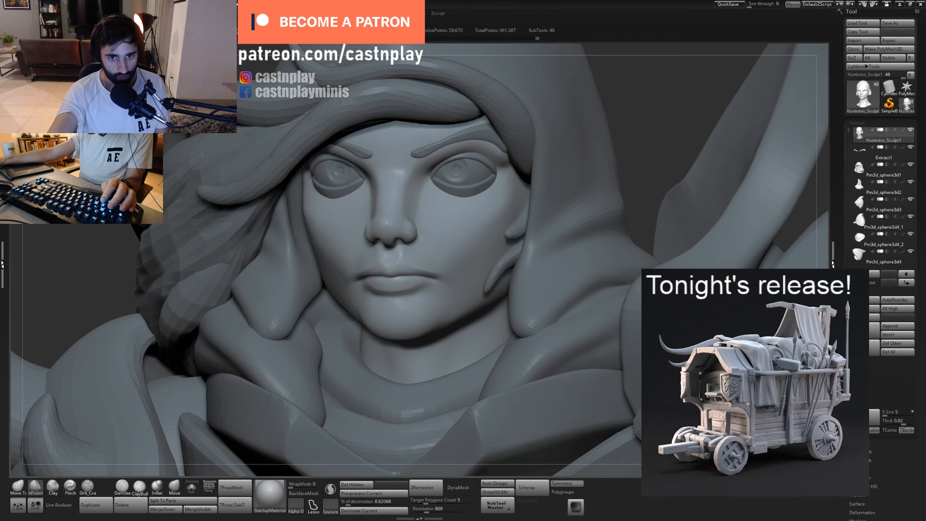
pyautogui.press('f')
pyautogui.keyDown('alt'); pyautogui.moveTo(523, 118); pyautogui.dragTo(555, 137); pyautogui.keyUp('alt')
pyautogui.press('f')
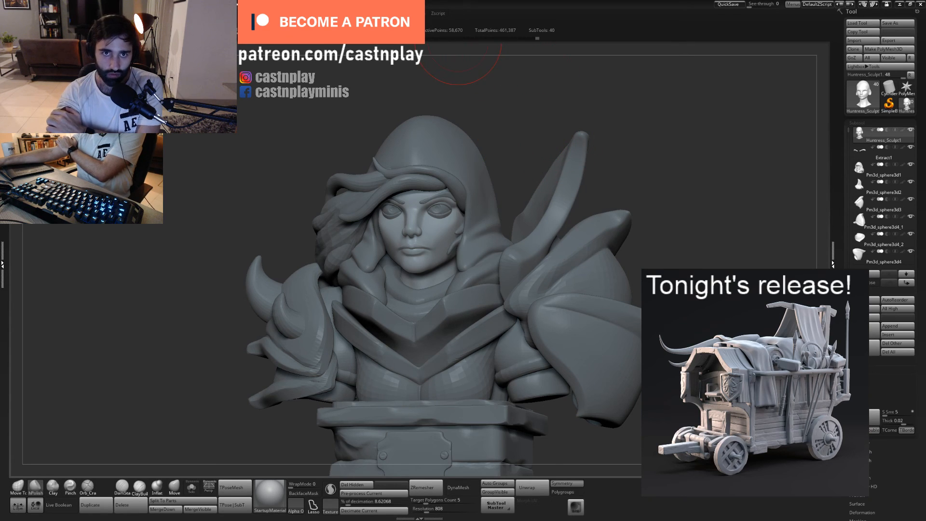
# - Update the head's size ratios in 3D Print Hub with 19.40 × 34.27 × 23.76 mm and reopen the export settings
pyautogui.moveTo(418, 13)
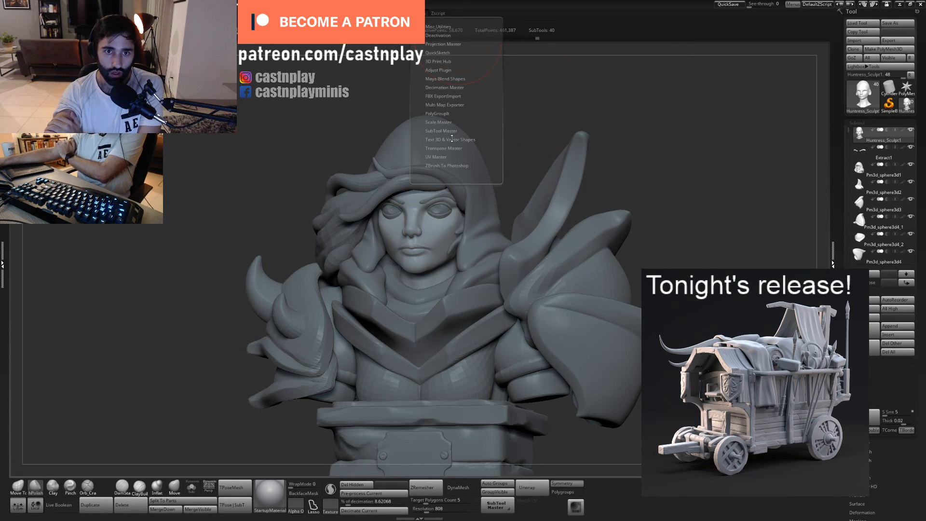
pyautogui.click(443, 62)
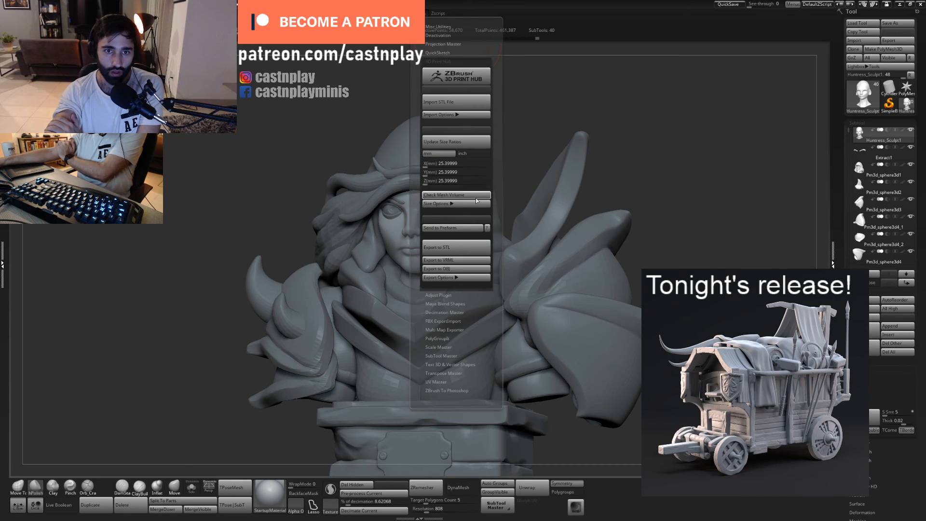
pyautogui.click(470, 143)
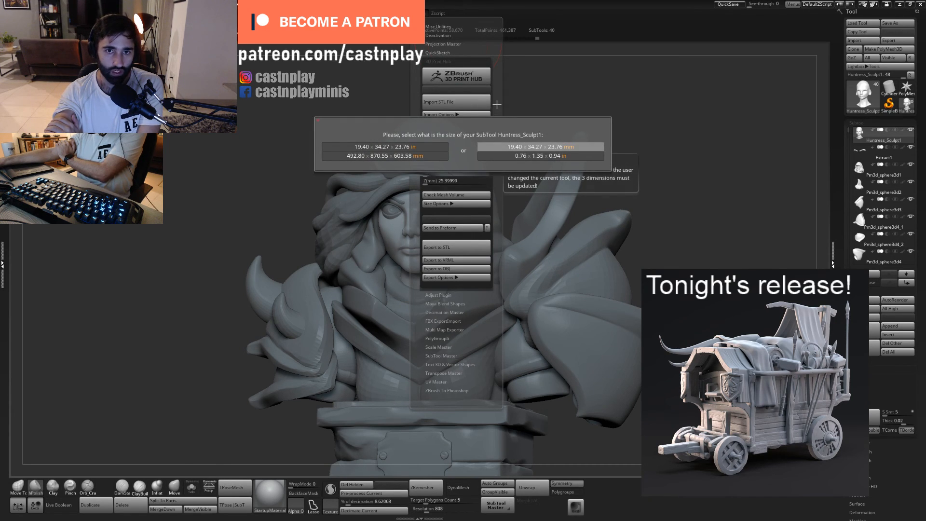
pyautogui.click(518, 146)
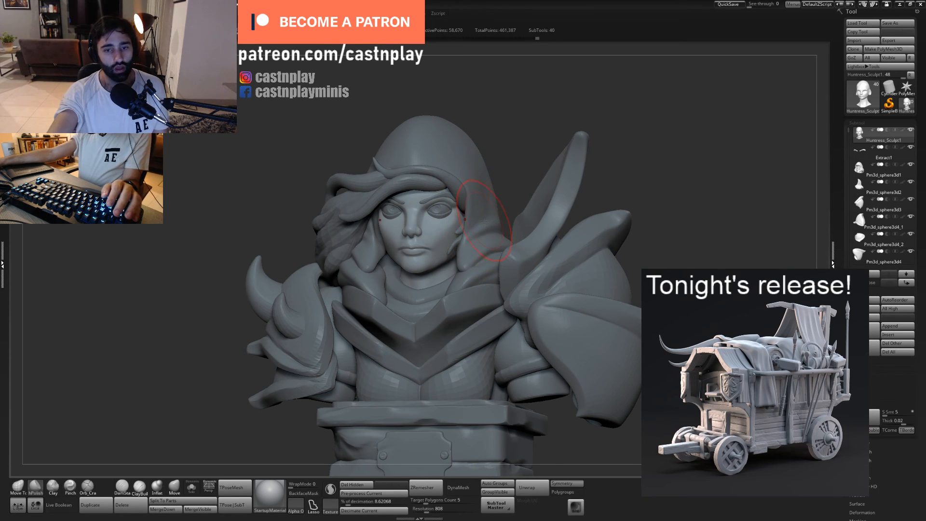
pyautogui.click(427, 24)
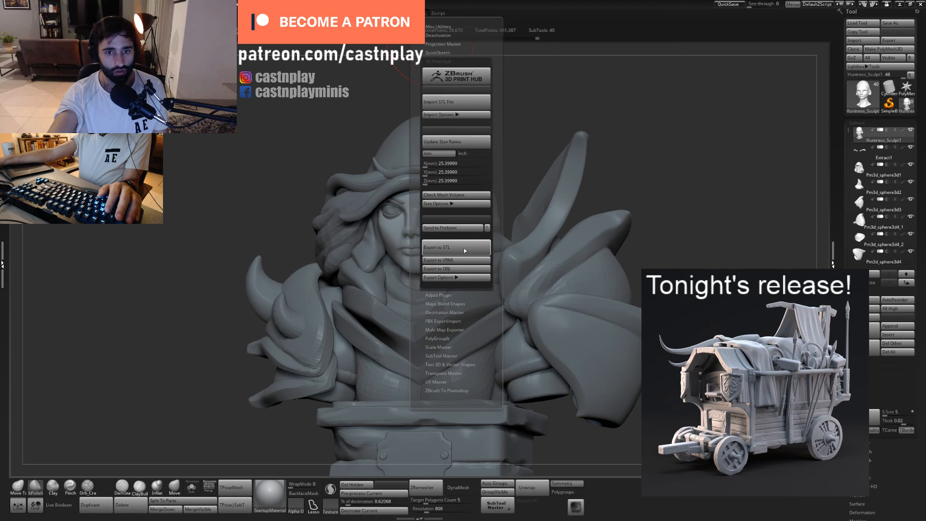
pyautogui.moveTo(529, 126)
pyautogui.mouseDown()
pyautogui.moveTo(556, 104)
pyautogui.moveTo(463, 109)
pyautogui.moveTo(525, 128)
pyautogui.moveTo(570, 127)
pyautogui.moveTo(513, 132)
pyautogui.moveTo(521, 124)
pyautogui.mouseUp()
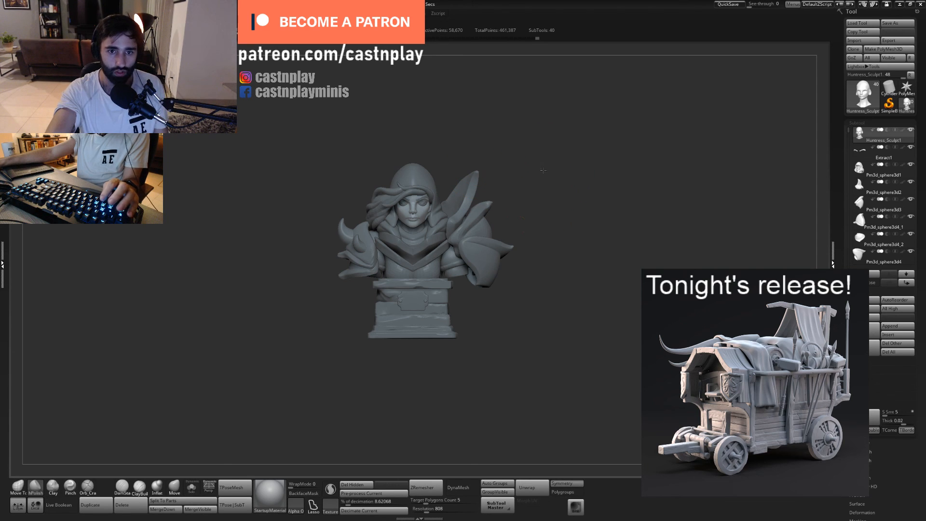
pyautogui.moveTo(542, 170)
pyautogui.mouseDown()
pyautogui.moveTo(593, 162)
pyautogui.moveTo(543, 184)
pyautogui.mouseUp()
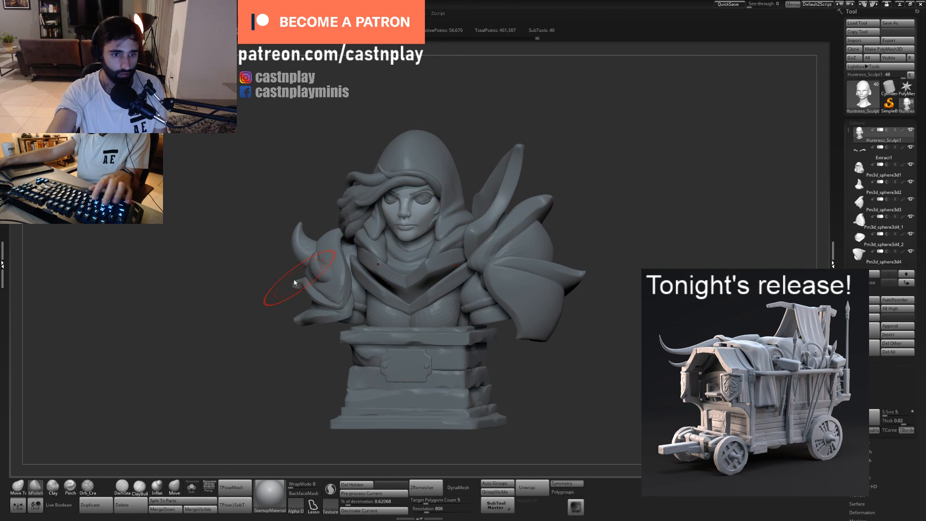
pyautogui.moveTo(596, 172); pyautogui.dragTo(606, 143)
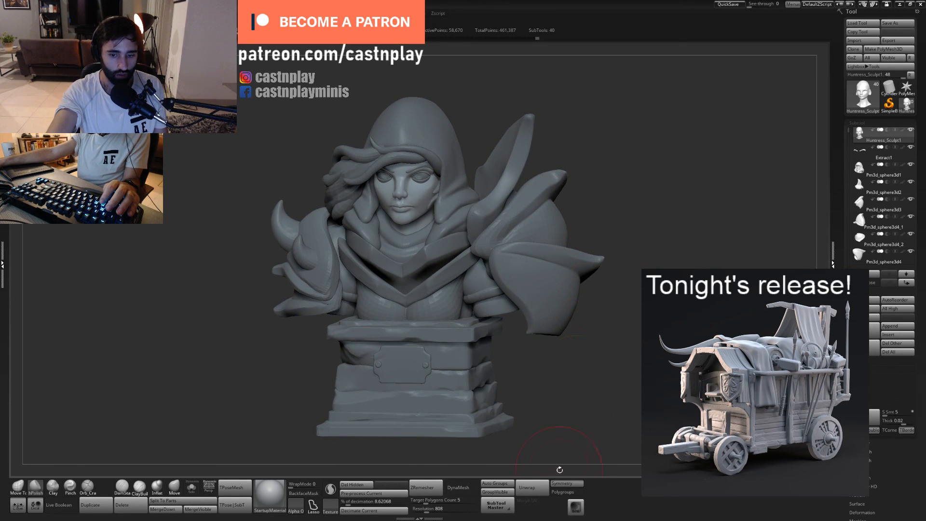